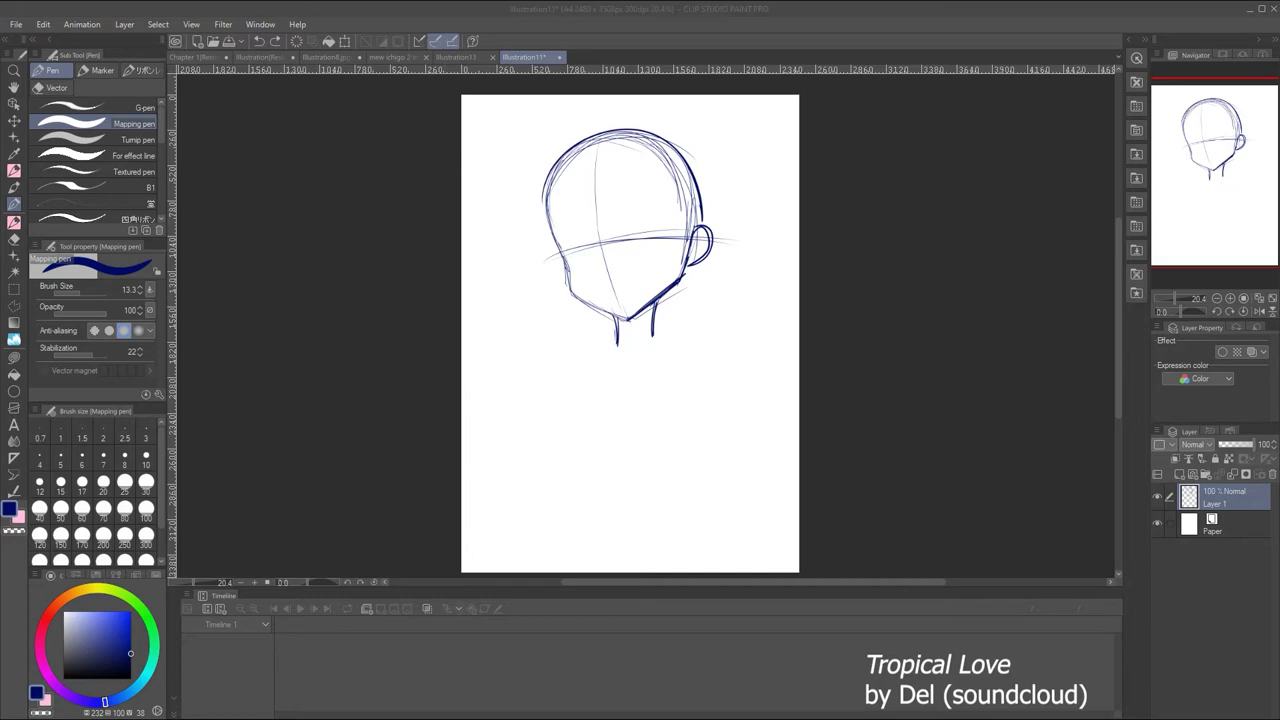
Sketch the neck's base, the sloping shoulder line and both sides of the torso down to the waist below the head
mouse_move(708, 335)
mouse_down()
mouse_move(588, 358)
mouse_move(584, 503)
mouse_up()
drag(655, 314, 655, 342)
mouse_move(656, 340)
mouse_down()
mouse_move(708, 332)
mouse_move(692, 484)
mouse_move(690, 392)
mouse_up()
drag(704, 392, 680, 506)
drag(577, 362, 578, 497)
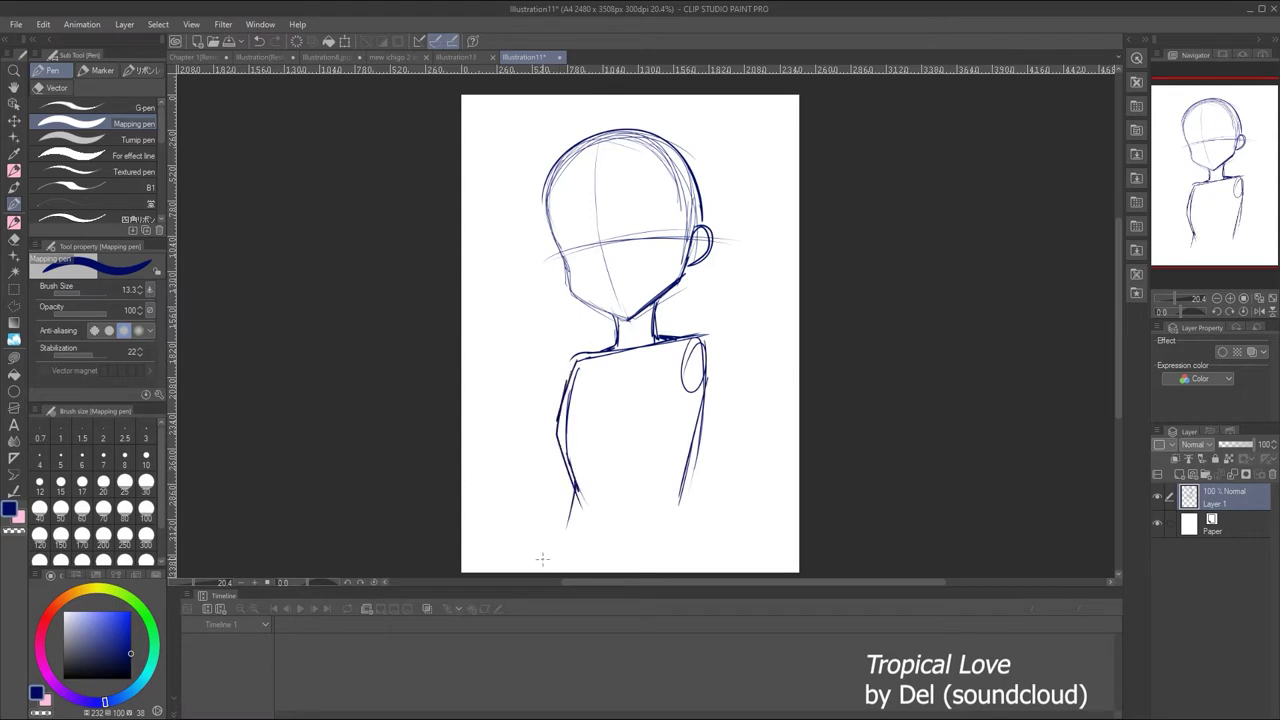
Sketch the upper arm on the right of the figure, running from the shoulder diagonally outward to the elbow
drag(708, 338, 744, 420)
drag(694, 402, 740, 468)
drag(704, 338, 776, 470)
drag(776, 464, 740, 474)
drag(696, 430, 682, 508)
drag(746, 474, 764, 492)
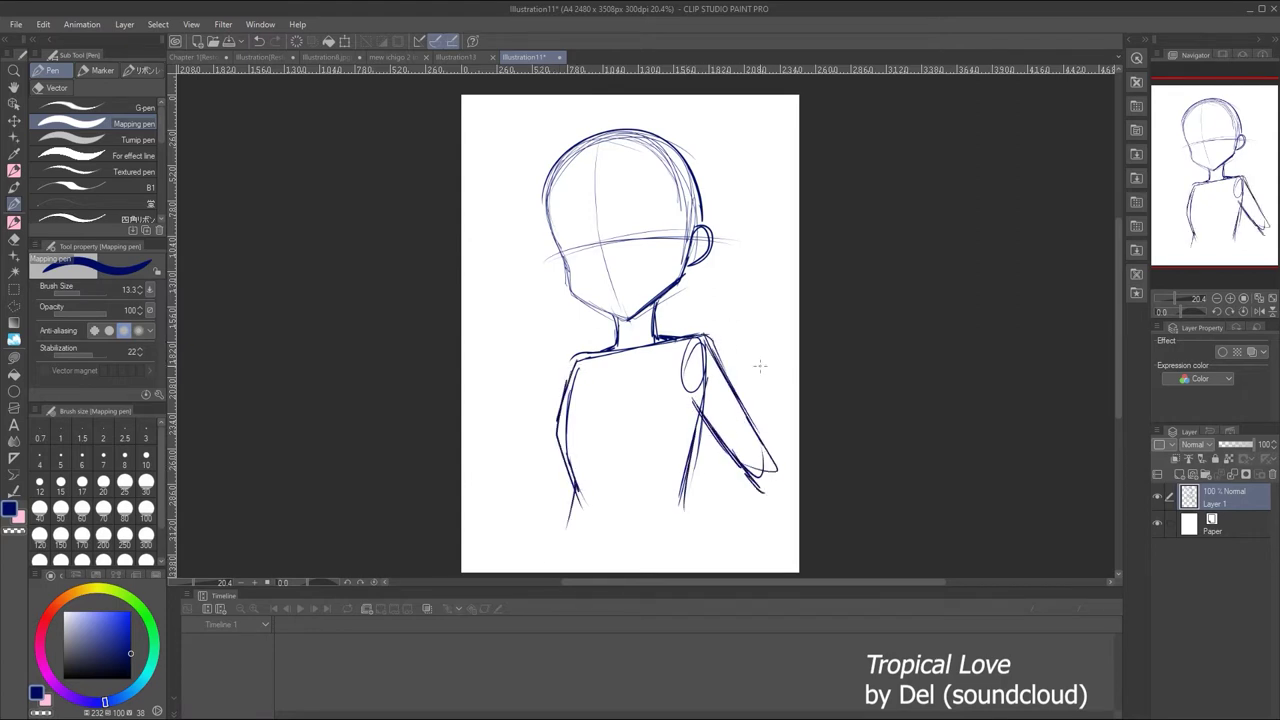
Sketch the left upper arm bending outward to the elbow and shift the whole figure down and left on the canvas
key(ctrl+z)
mouse_move(573, 358)
mouse_down()
mouse_move(512, 452)
mouse_move(546, 478)
mouse_up()
drag(564, 374, 534, 414)
key(k)
drag(612, 500, 588, 514)
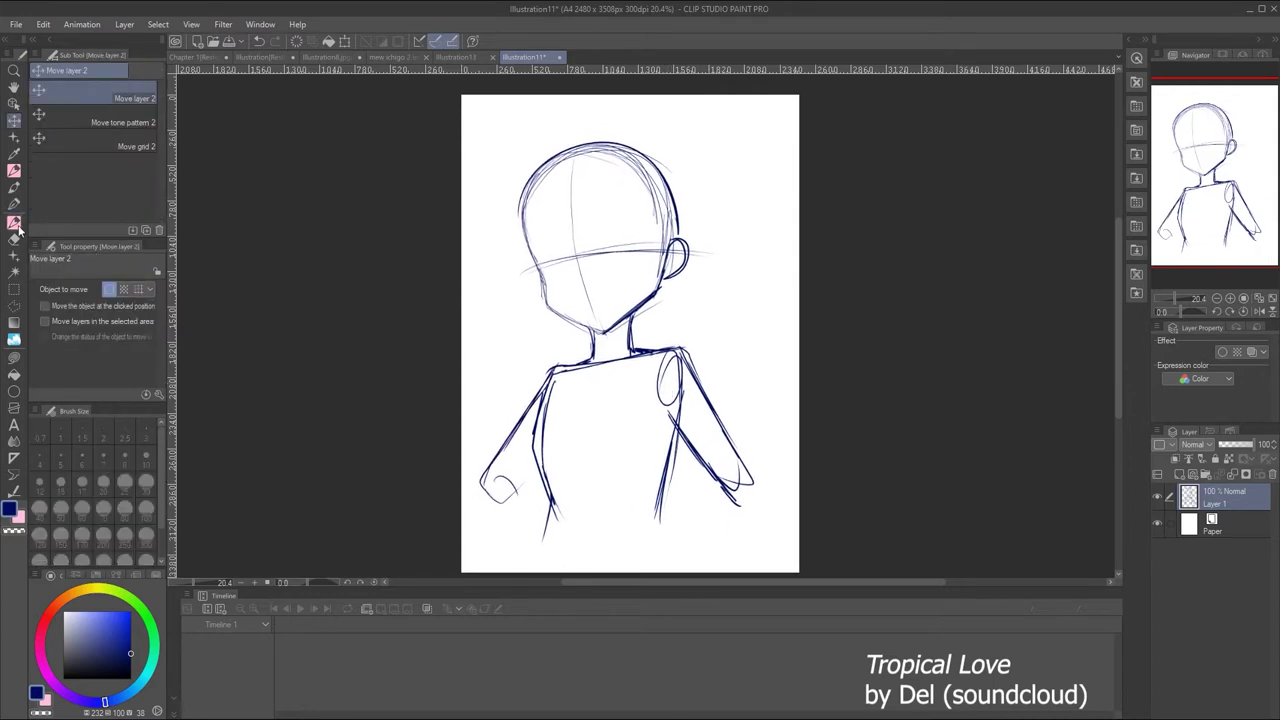
Sketch the right forearm raised upward from the elbow with the SU-Cream Pencil, ending at the wrist
key(p)
drag(748, 436, 738, 474)
key(ctrl+z)
key(ctrl+z)
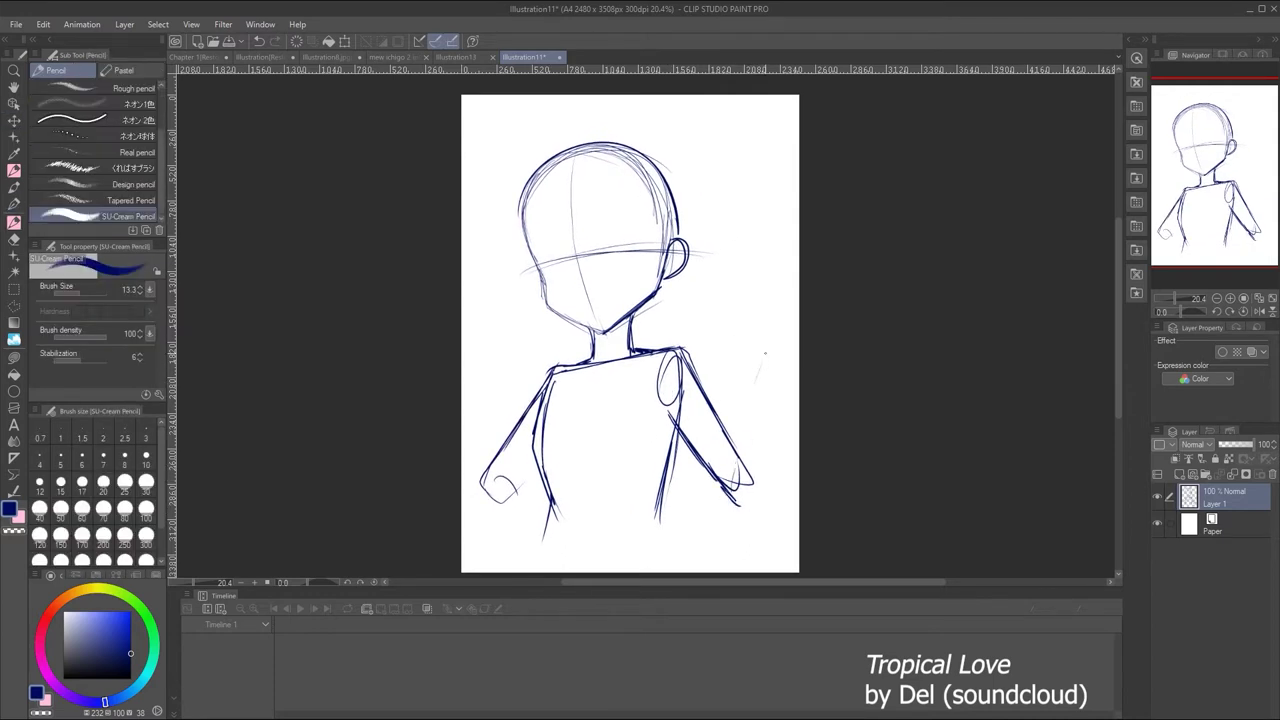
drag(768, 354, 736, 472)
drag(740, 490, 758, 516)
drag(786, 366, 750, 518)
drag(782, 384, 744, 518)
key(ctrl+z)
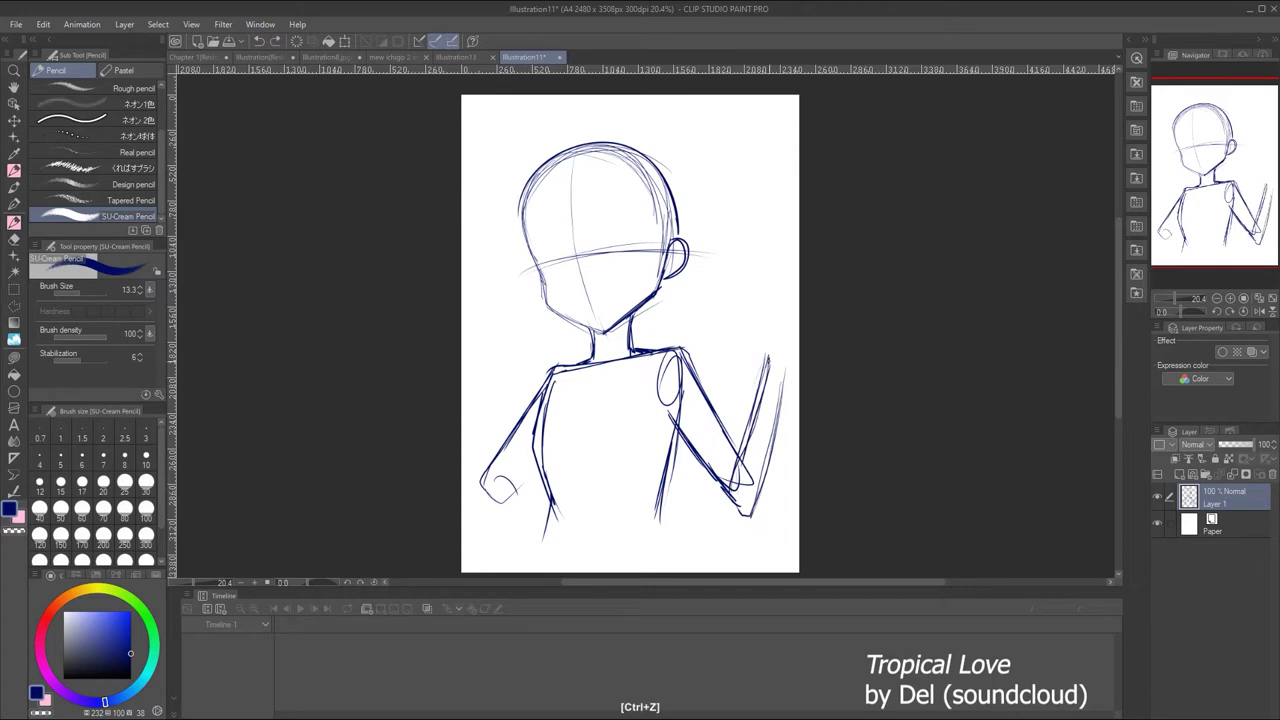
drag(786, 340, 770, 360)
Transform the sketch layer, scaling the figure down slightly and moving it lower left on the page
key(ctrl+t)
drag(514, 171, 492, 185)
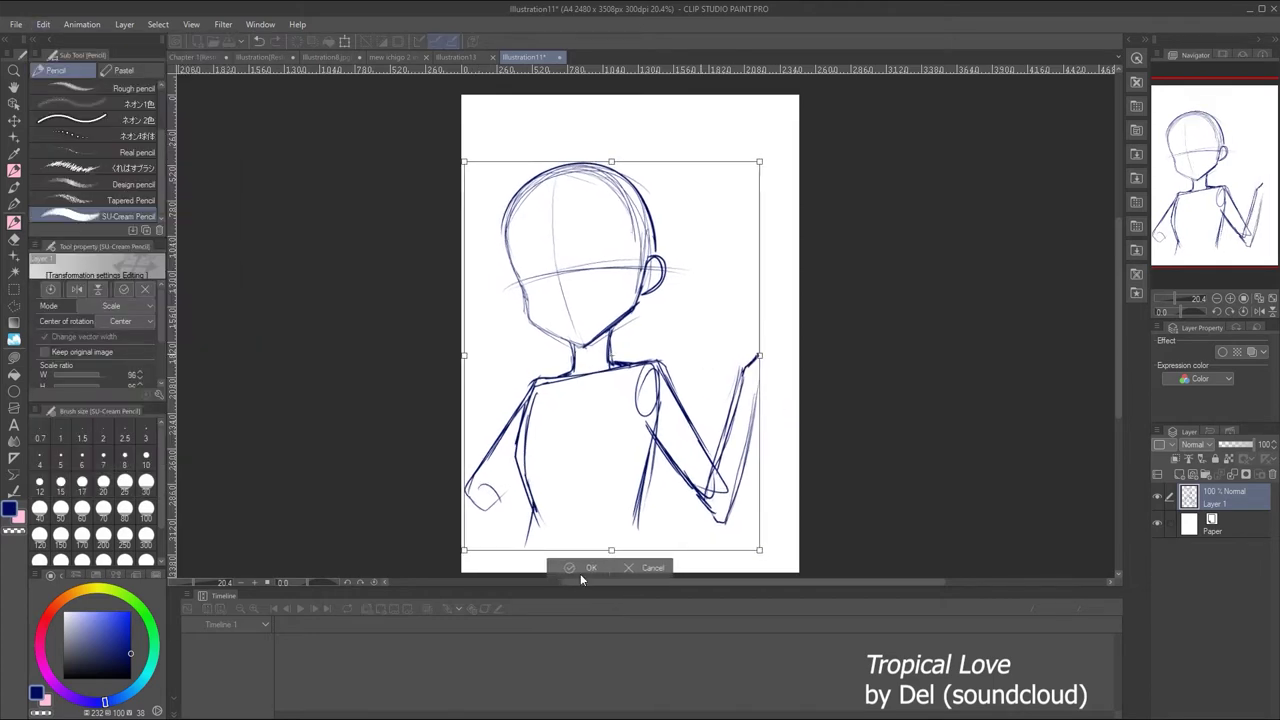
click(580, 573)
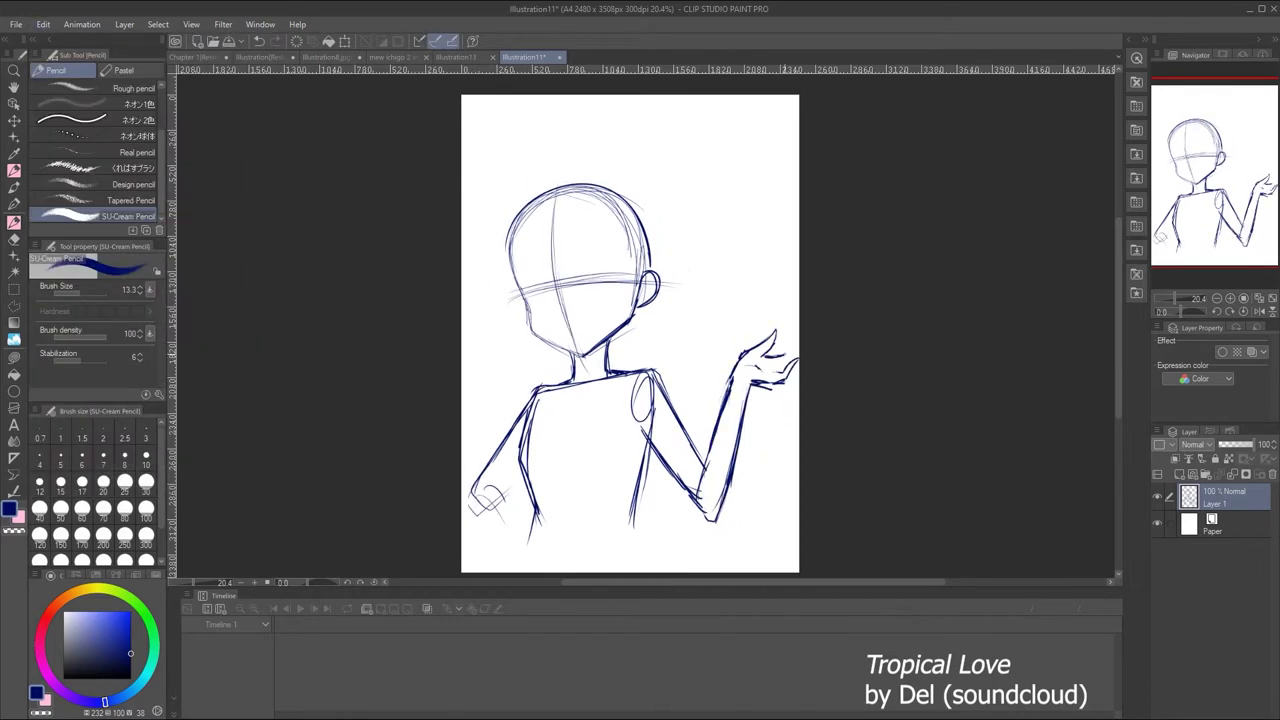
Rework the thumb and fingers of the raised open hand at the right edge of the page
key(ctrl+z)
drag(776, 332, 758, 356)
key(ctrl+z)
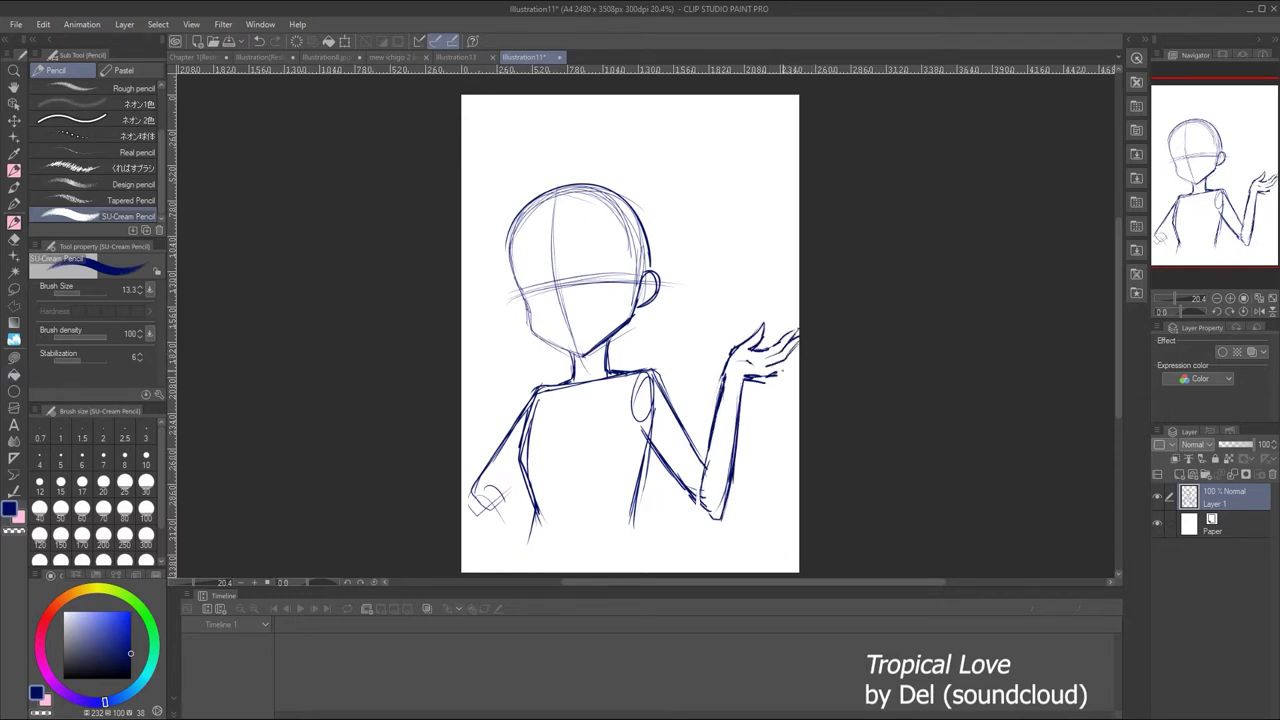
Rough in the left forearm angled in toward the hip and reinforce the lower torso lines
scroll(630, 330, up, 1)
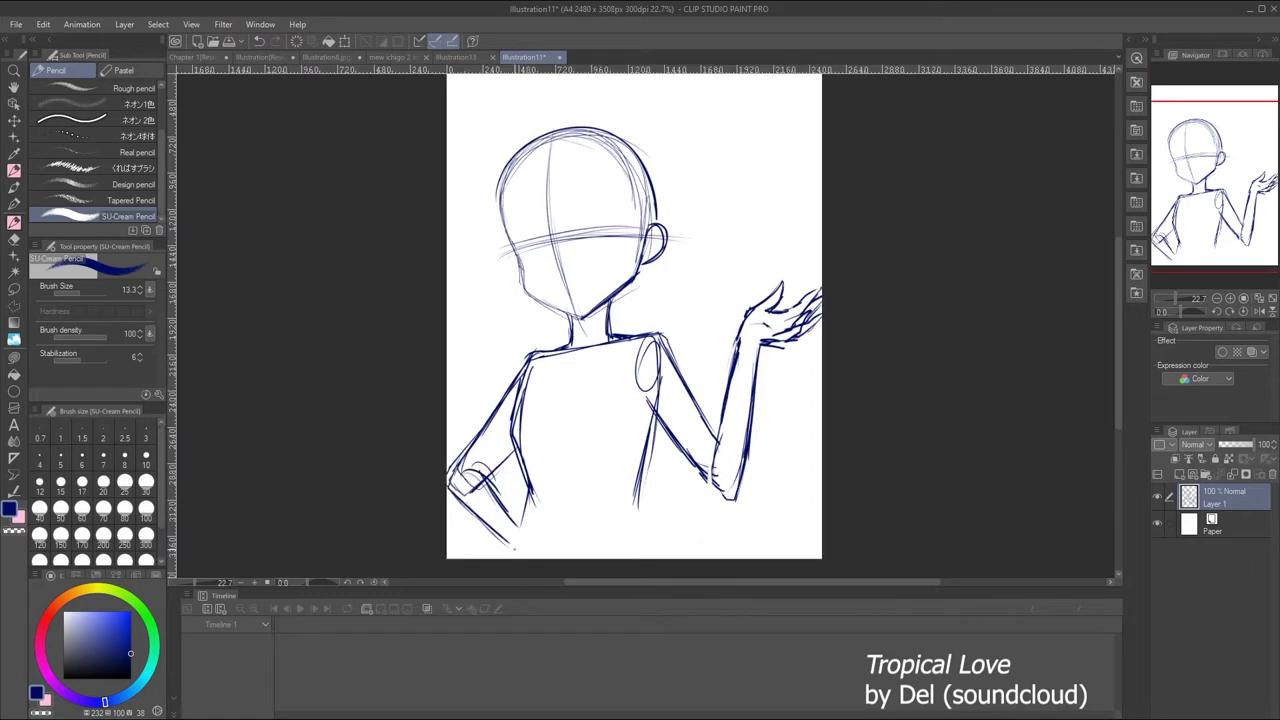
drag(516, 390, 520, 558)
drag(650, 426, 634, 556)
drag(470, 505, 500, 555)
key(ctrl+z)
drag(452, 470, 512, 540)
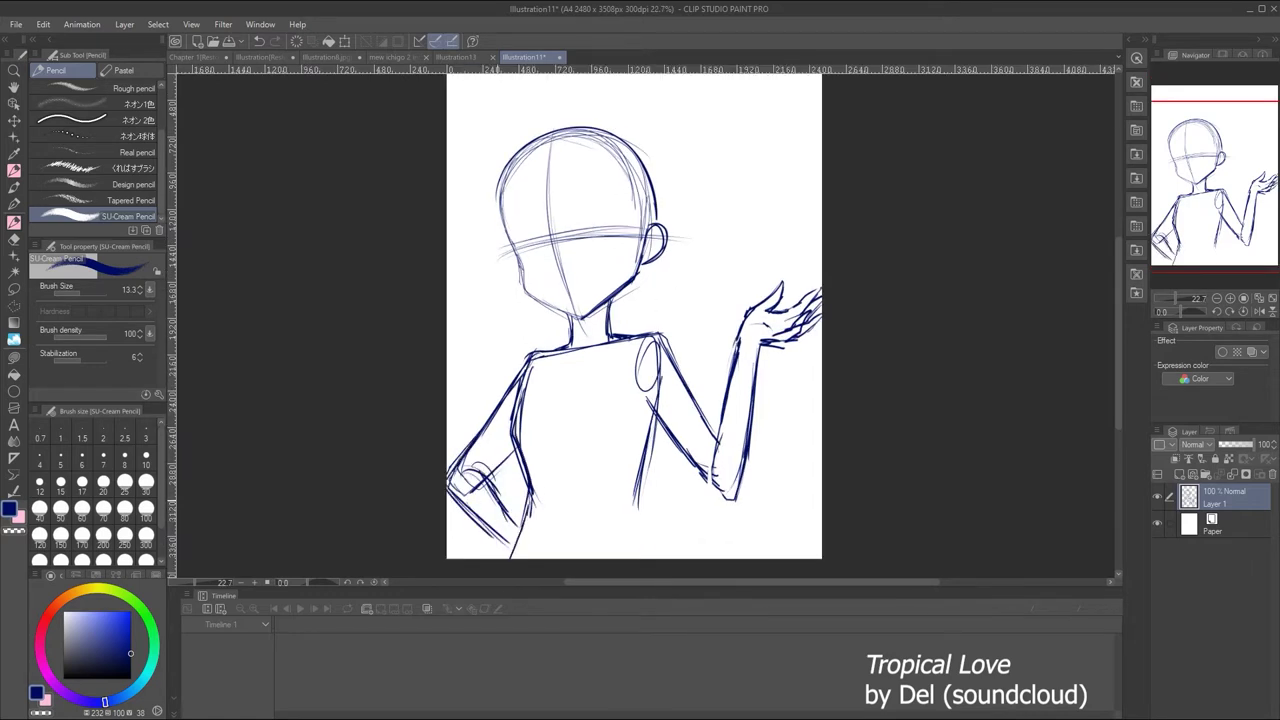
Darken the waist, hip, neck and left shoulder lines, and strengthen the left side of the face down to the chin
drag(654, 418, 634, 558)
drag(534, 486, 526, 558)
drag(606, 310, 608, 332)
drag(568, 342, 498, 402)
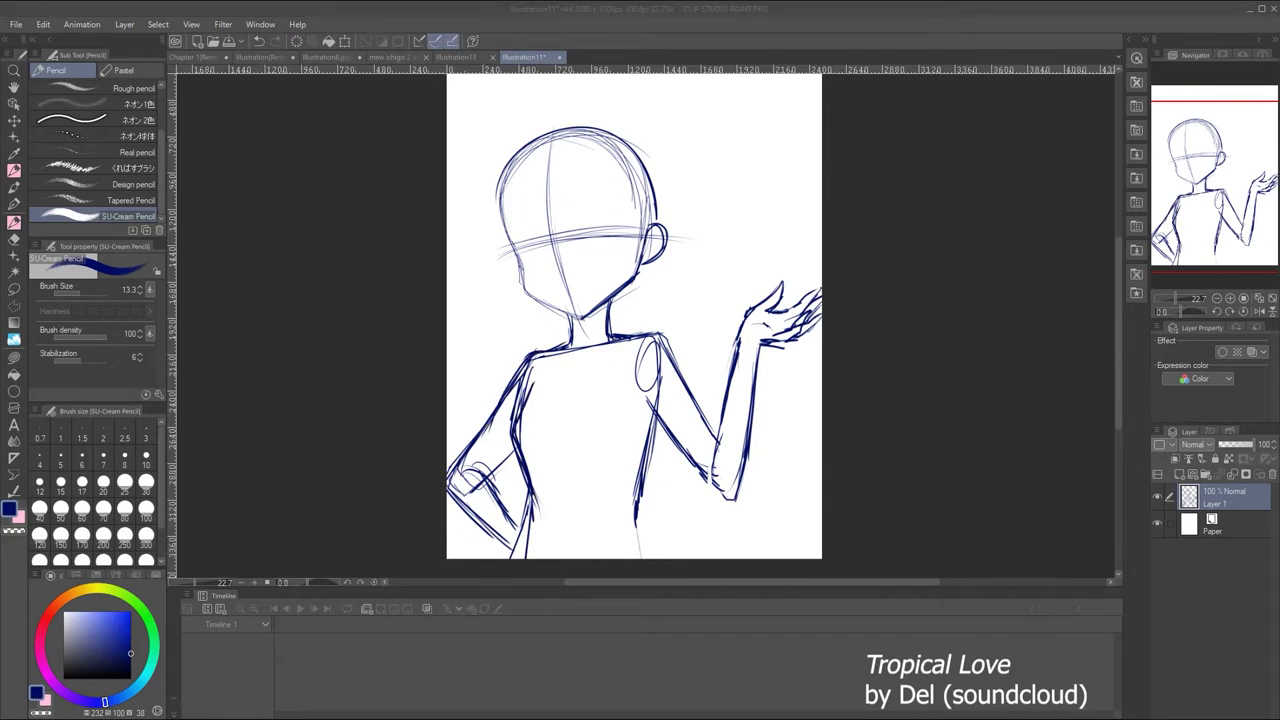
mouse_move(498, 146)
mouse_down()
mouse_move(514, 246)
mouse_move(567, 304)
mouse_up()
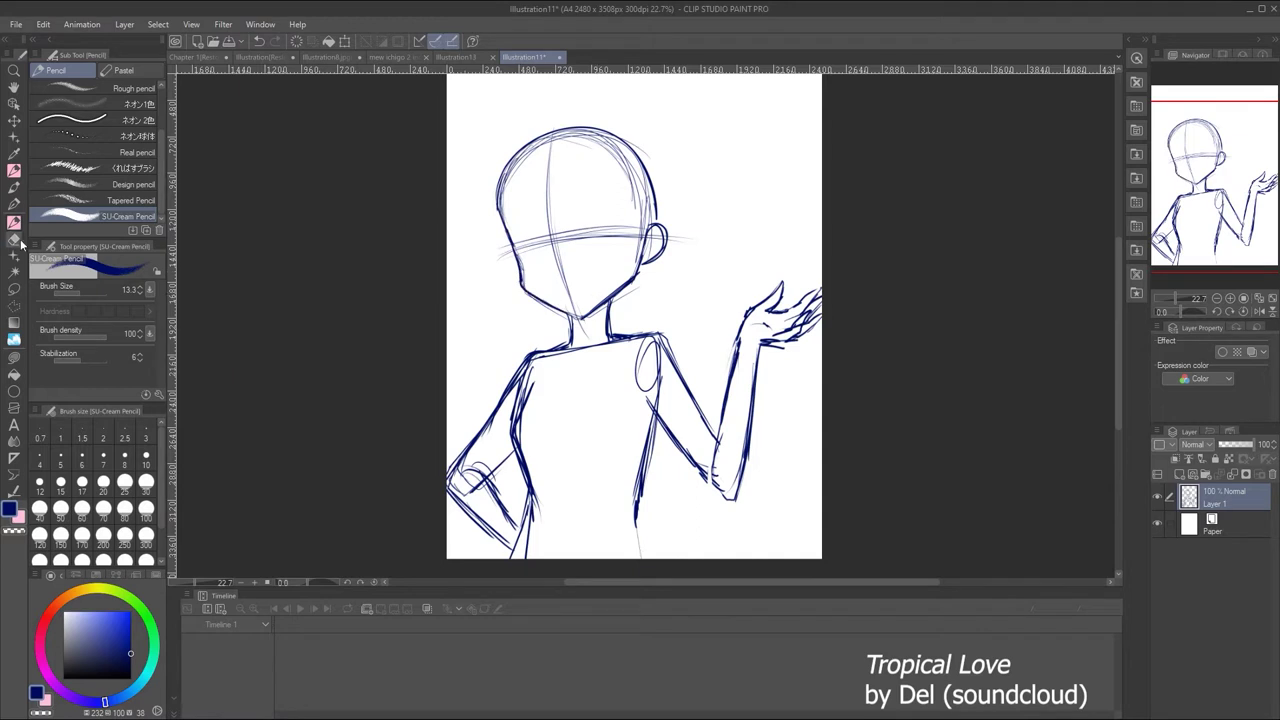
Erase the left forearm and redraw it running more steeply down from the elbow to the bottom of the page
click(14, 240)
mouse_move(500, 500)
mouse_down()
mouse_move(457, 509)
mouse_move(456, 486)
mouse_move(500, 525)
mouse_up()
key(p)
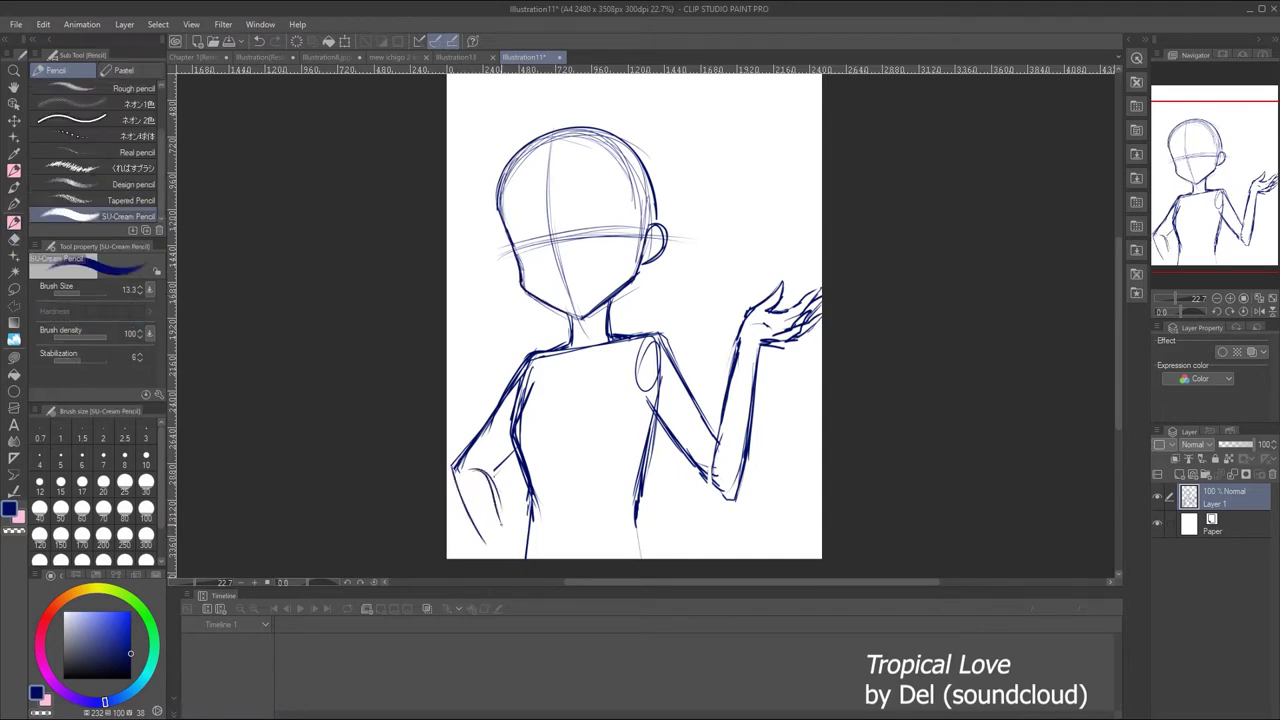
drag(500, 478, 512, 556)
mouse_move(468, 466)
mouse_down()
mouse_move(452, 520)
mouse_move(490, 558)
mouse_up()
drag(516, 448, 486, 484)
Reinforce the right elbow and both hip lines, and erase the construction ellipse at the right shoulder
drag(718, 478, 704, 494)
drag(642, 490, 632, 558)
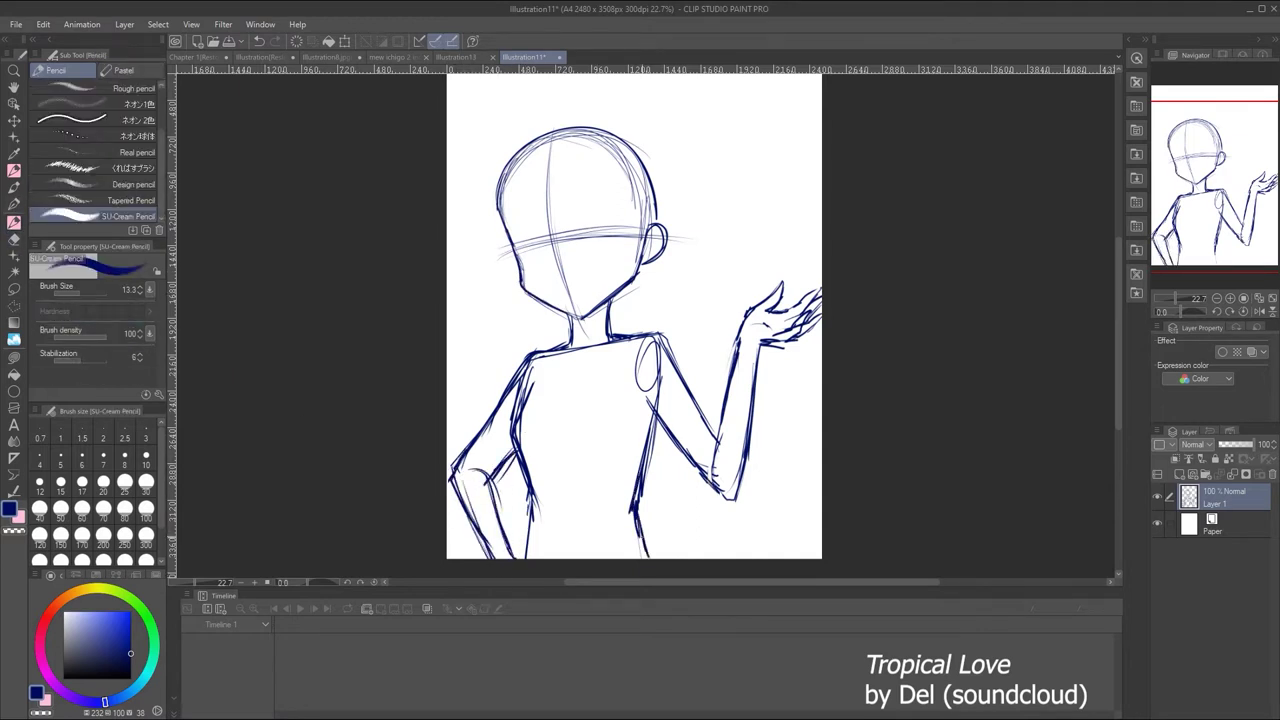
drag(532, 496, 528, 558)
key(e)
mouse_move(640, 340)
mouse_down()
mouse_move(650, 395)
mouse_move(685, 400)
mouse_up()
key(p)
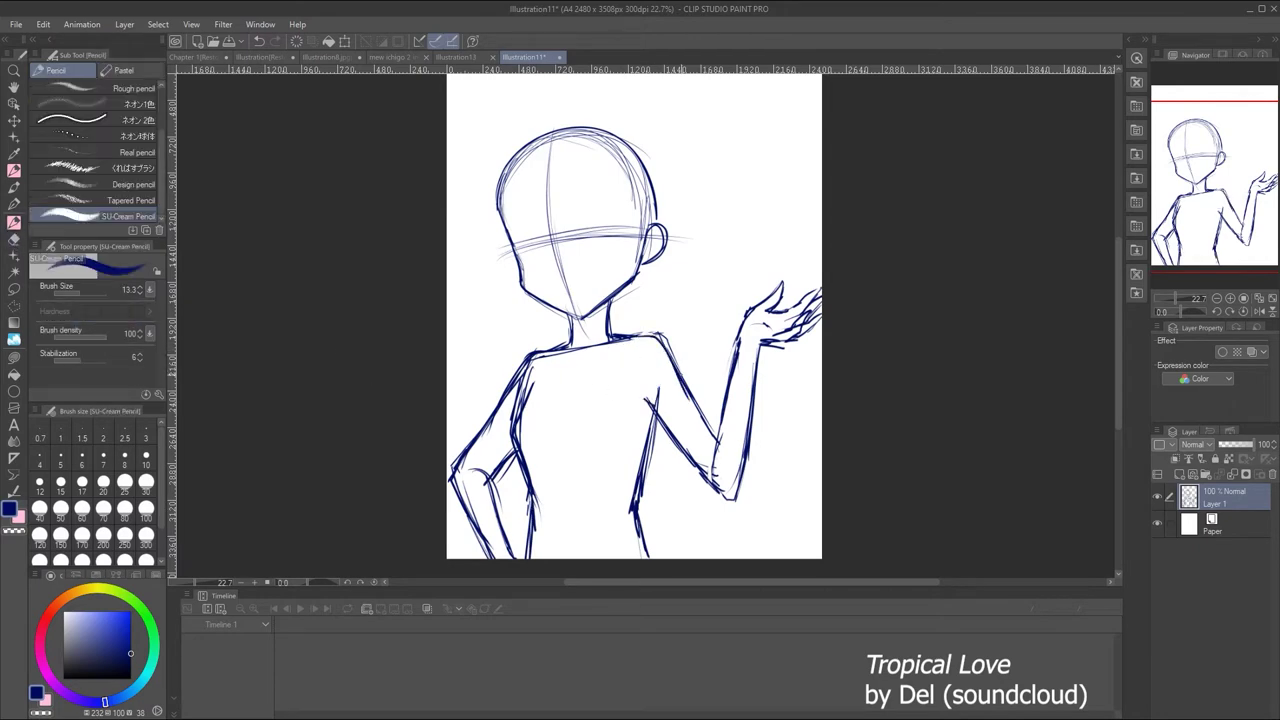
Add a new layer above the body sketch and draw both upper eyelids along the face's horizontal guideline
scroll(1172, 290, down, 3)
scroll(1178, 290, up, 5)
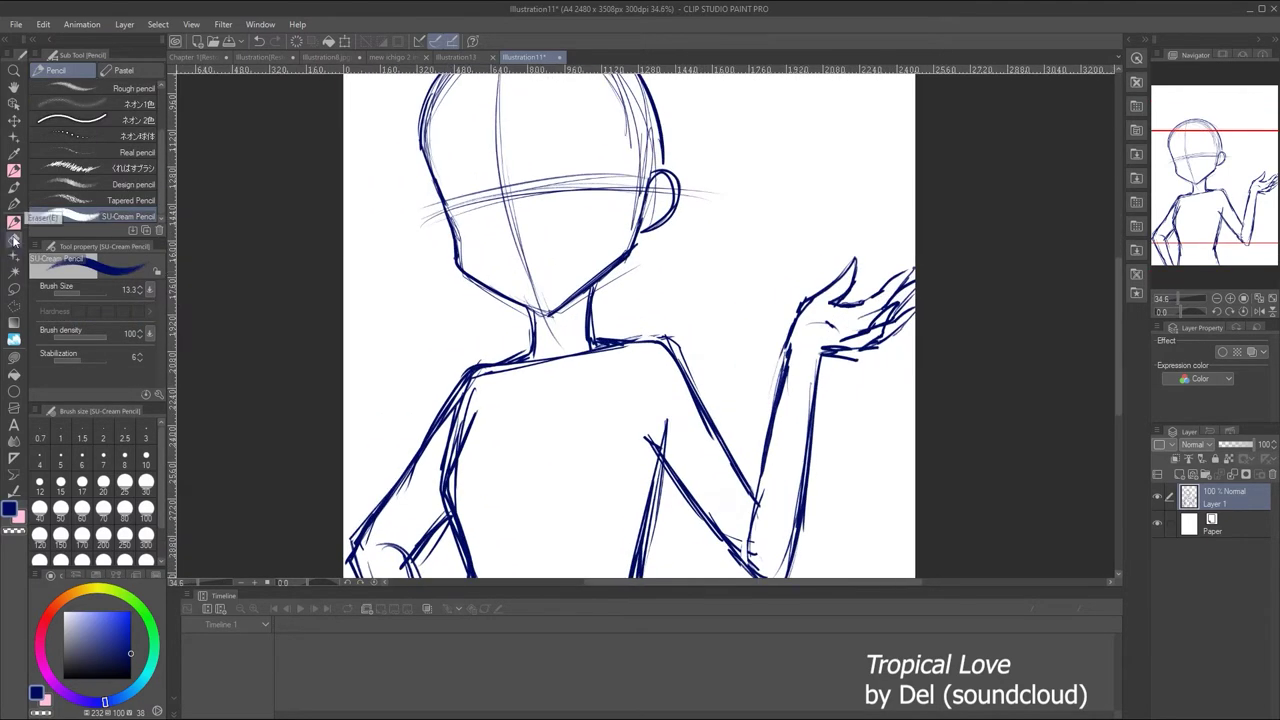
click(1158, 474)
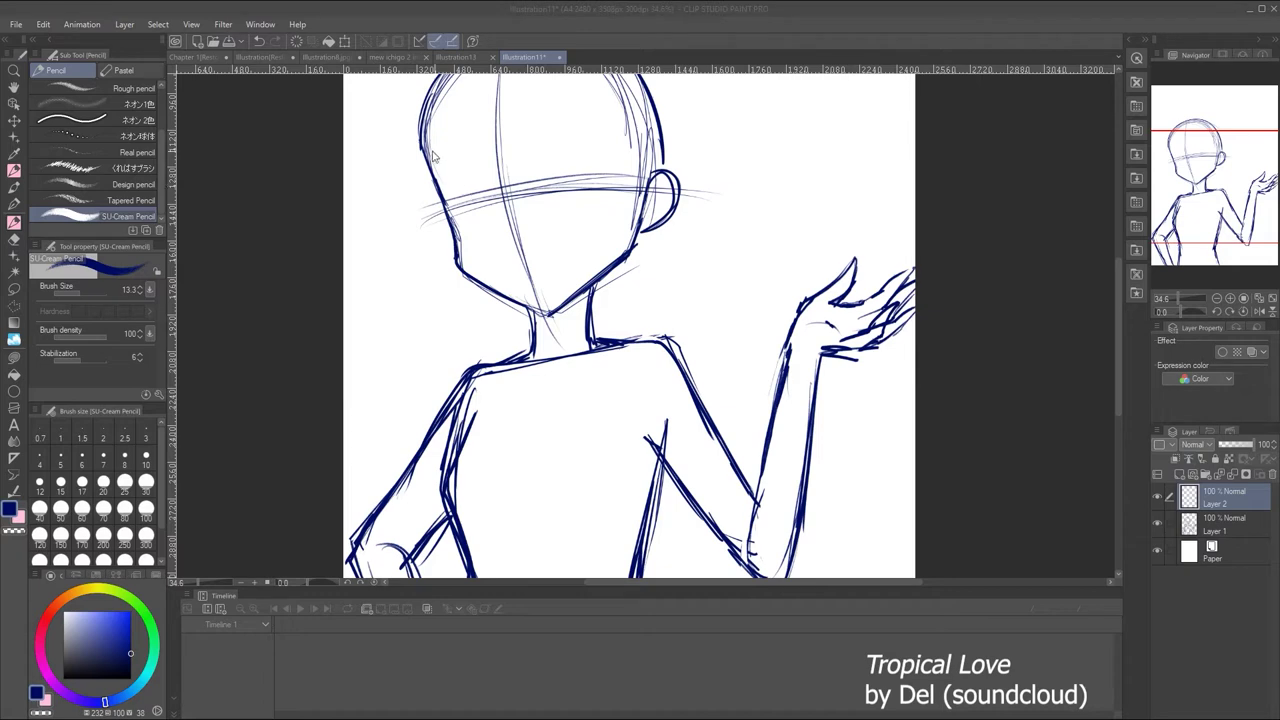
drag(457, 191, 485, 195)
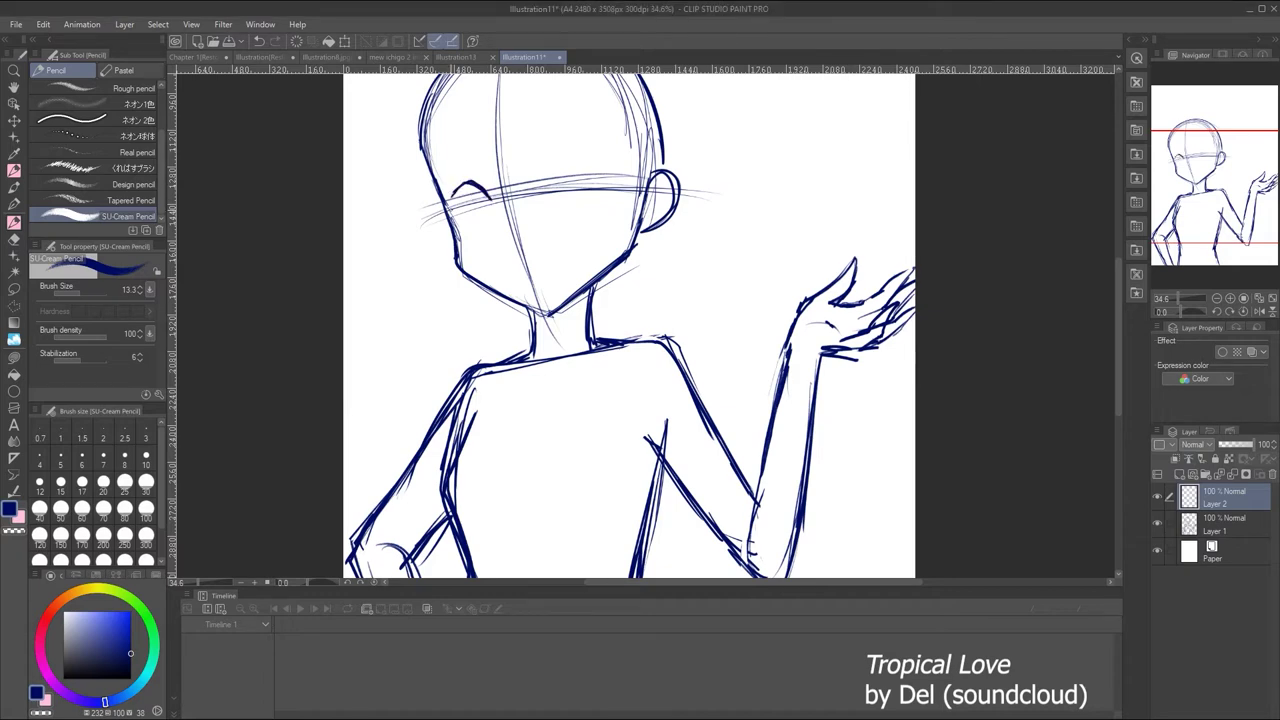
mouse_move(562, 168)
mouse_down()
mouse_move(605, 168)
mouse_move(608, 180)
mouse_move(602, 160)
mouse_up()
key(ctrl+z)
key(ctrl+z)
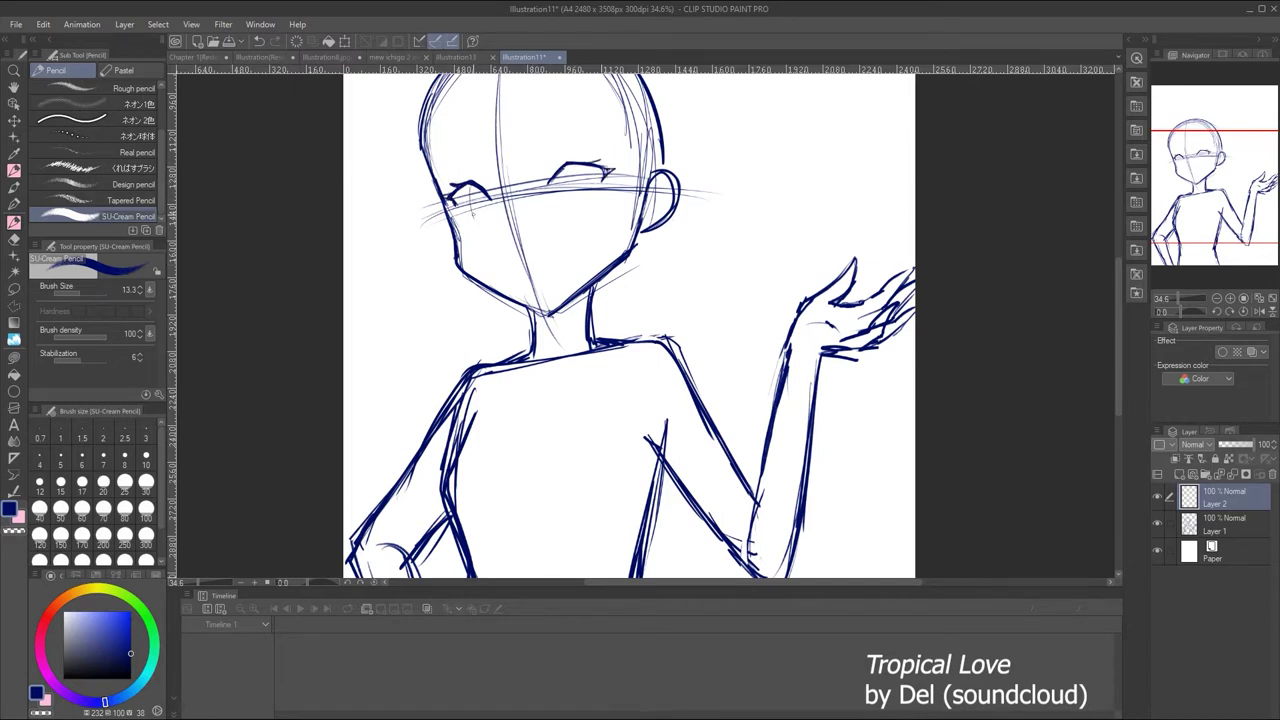
Refine the left cheek on Layer 1, and sketch the irises, nose and small smiling mouth on Layer 2
click(1225, 522)
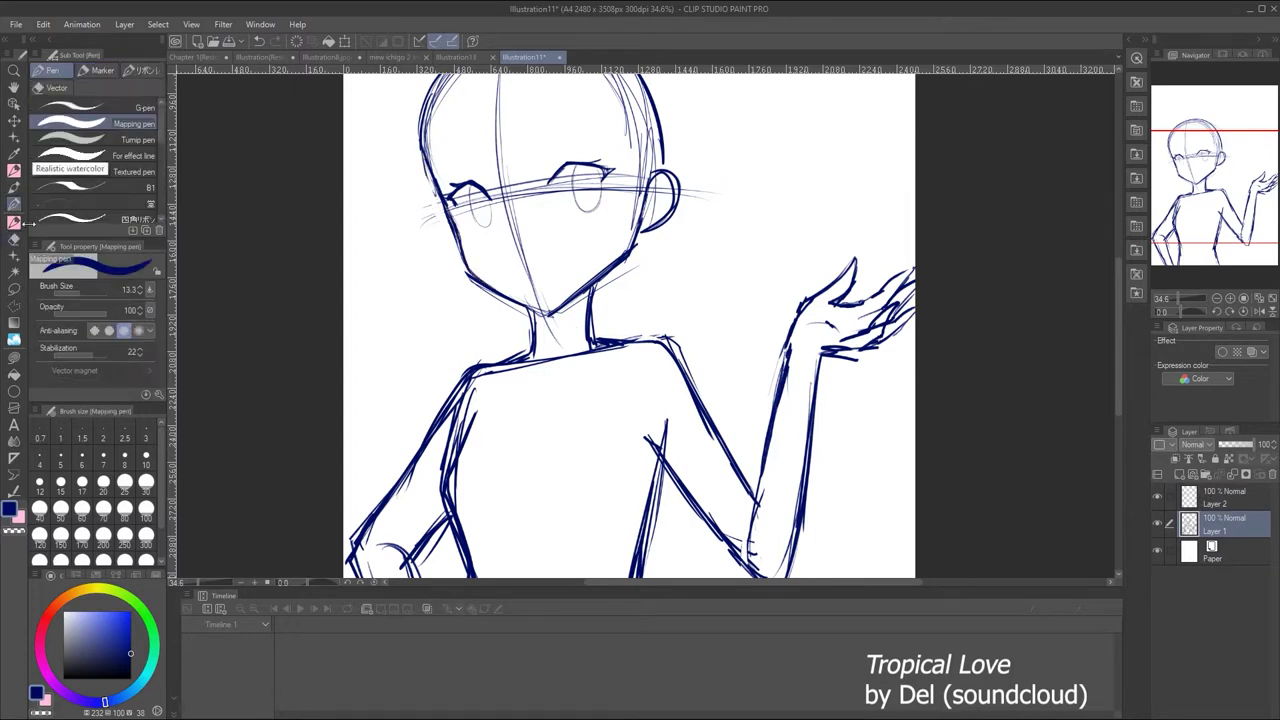
click(1225, 497)
key(ctrl+z)
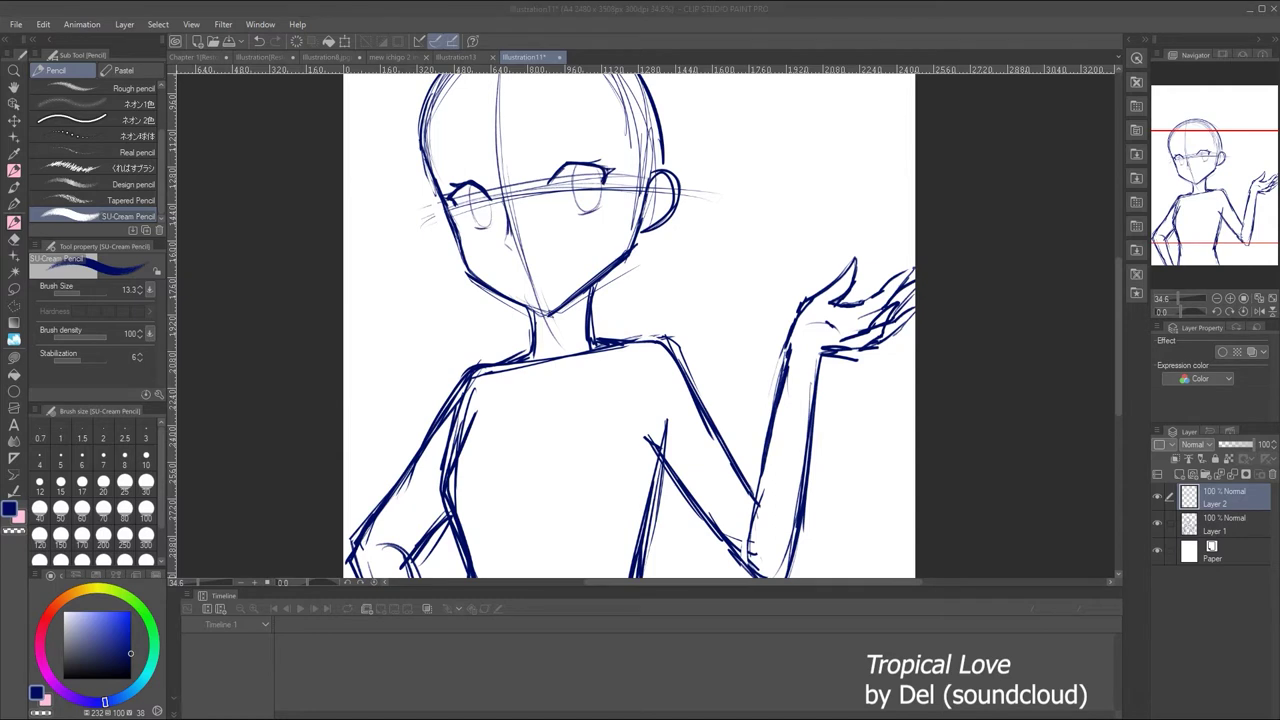
key(ctrl)
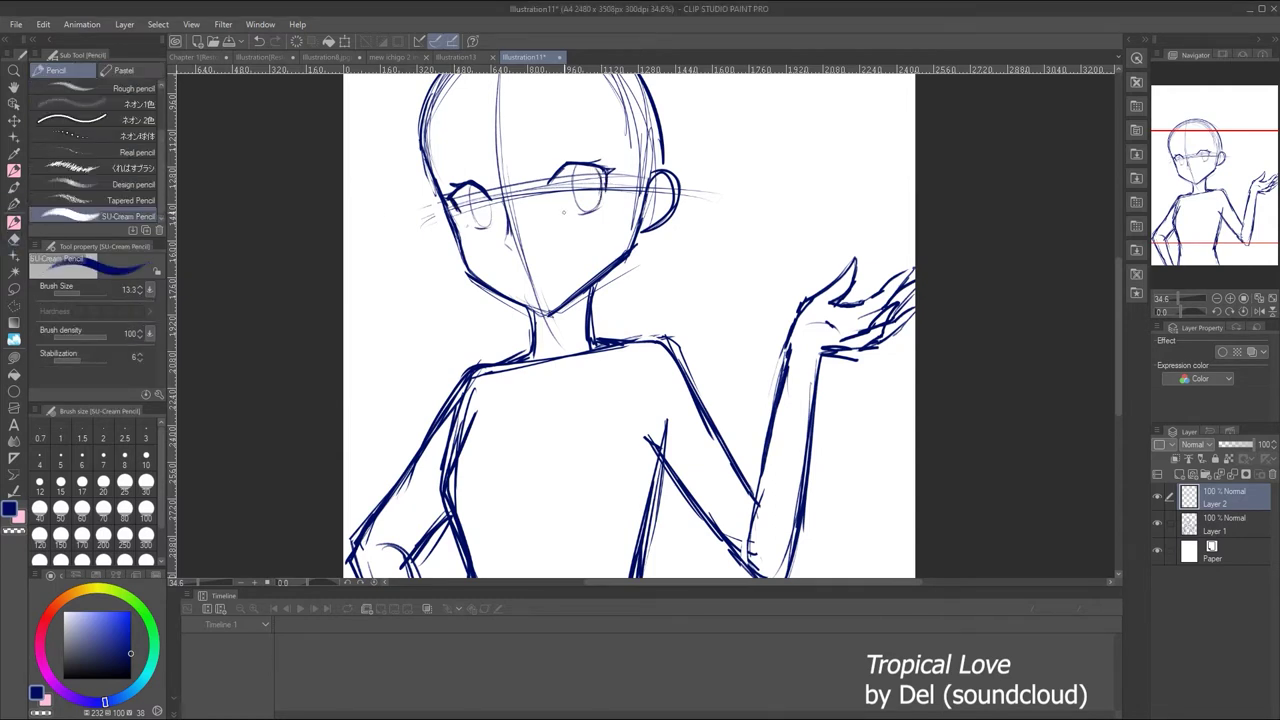
drag(505, 266, 573, 255)
On Layer 1, erase the face guidelines and redraw the ear, right jaw and back of the head
key(alt+bracketleft)
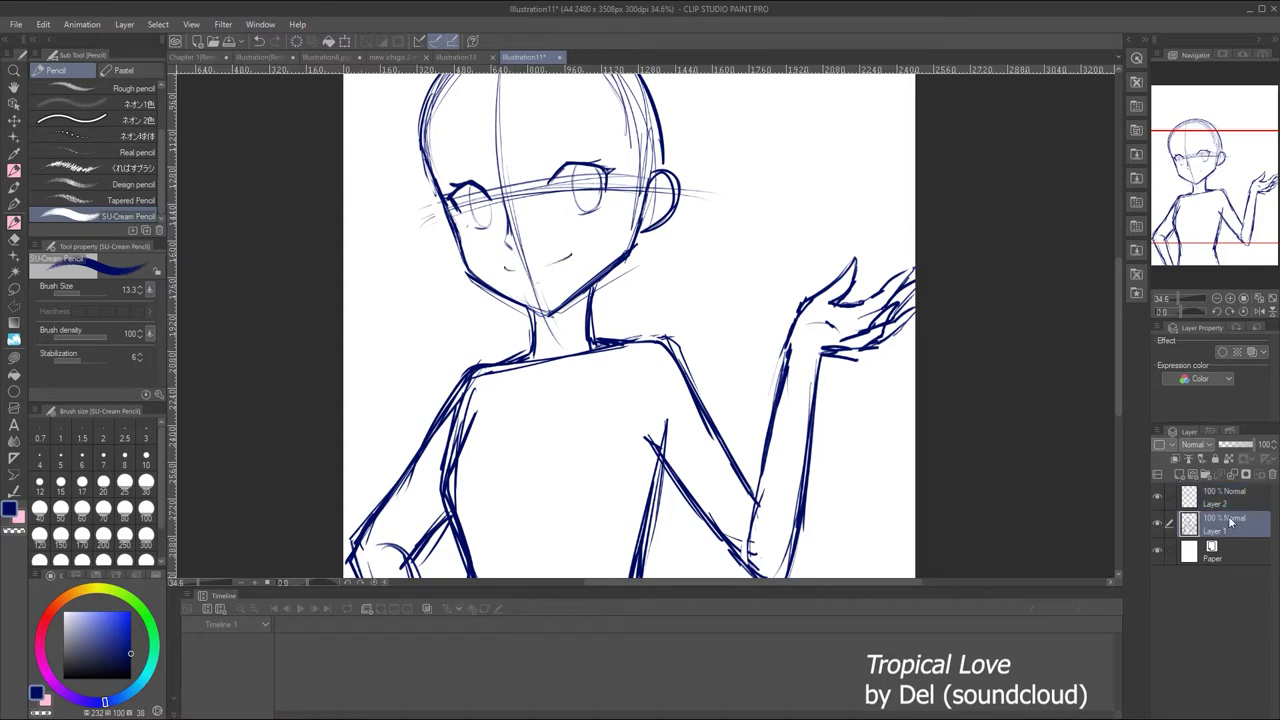
key(e)
mouse_move(540, 300)
mouse_down()
mouse_move(492, 212)
mouse_move(513, 178)
mouse_move(568, 195)
mouse_move(654, 119)
mouse_move(495, 138)
mouse_move(607, 211)
mouse_move(644, 300)
mouse_move(593, 257)
mouse_move(636, 298)
mouse_move(610, 326)
mouse_up()
click(14, 222)
drag(638, 220, 612, 320)
drag(570, 118, 652, 268)
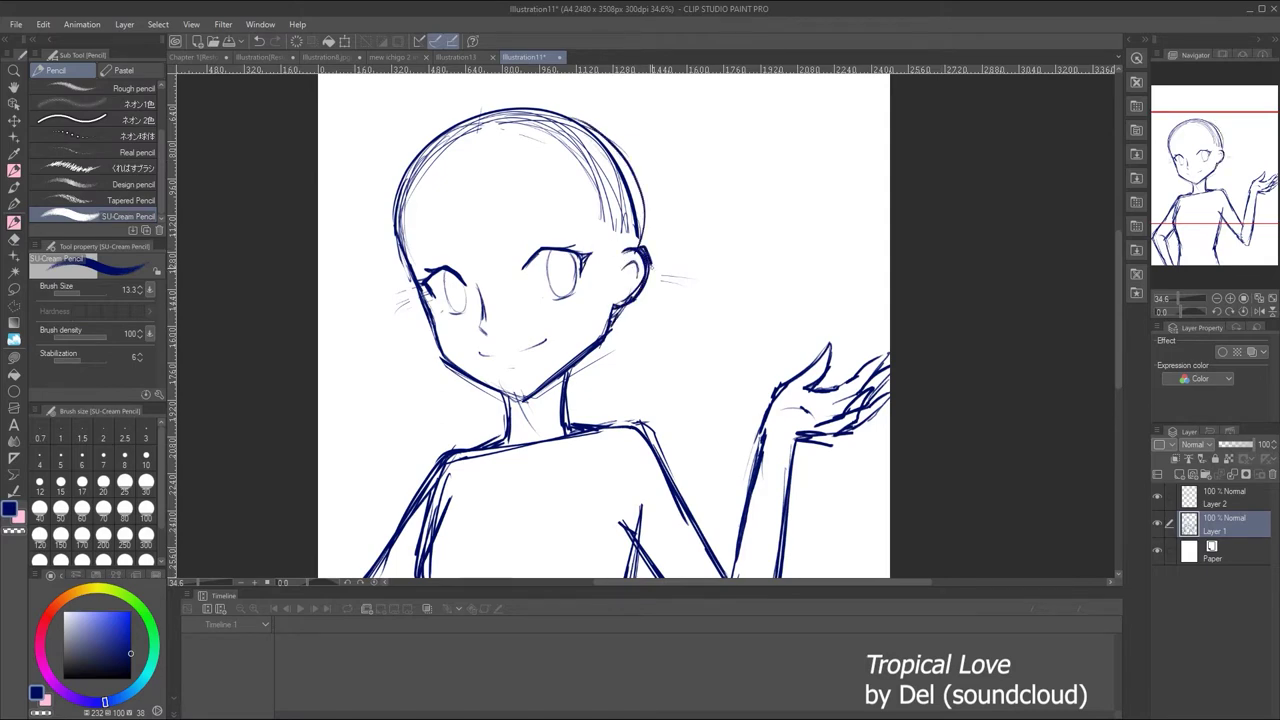
Redraw the jawline on both sides of the face down to the pointed chin
scroll(648, 339, down, 2)
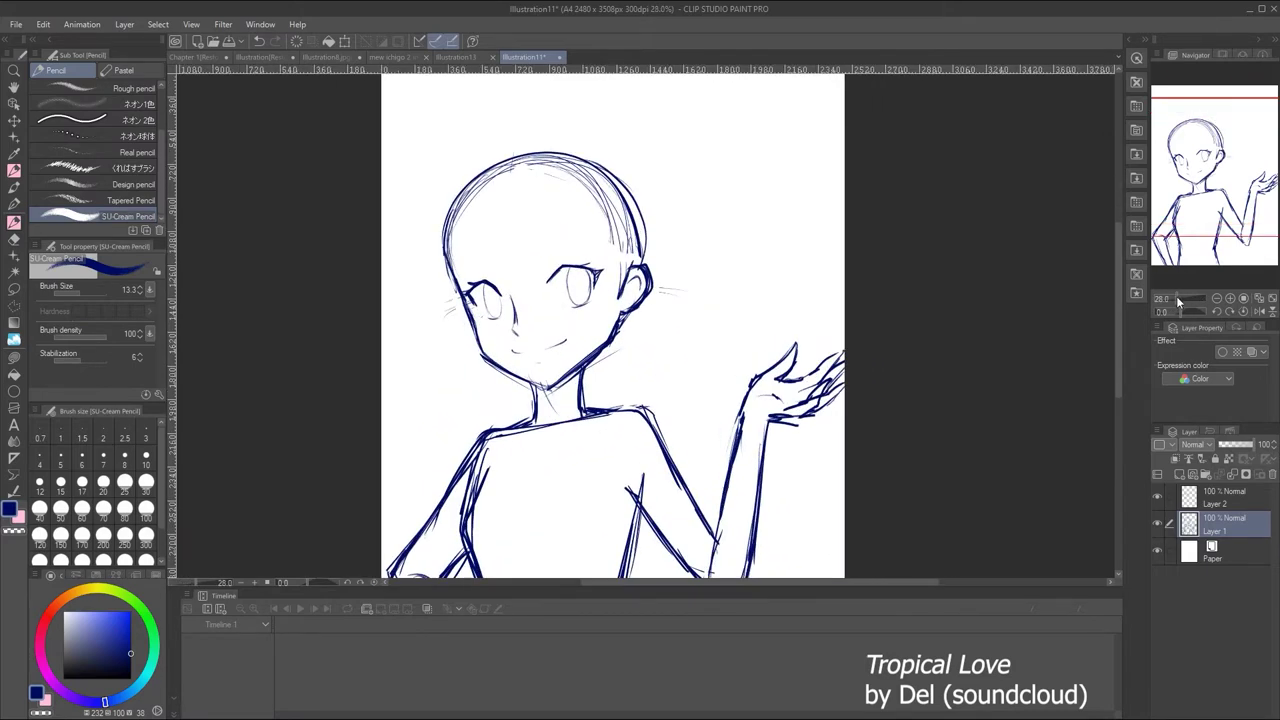
drag(620, 314, 568, 376)
drag(466, 304, 550, 390)
key(ctrl+z)
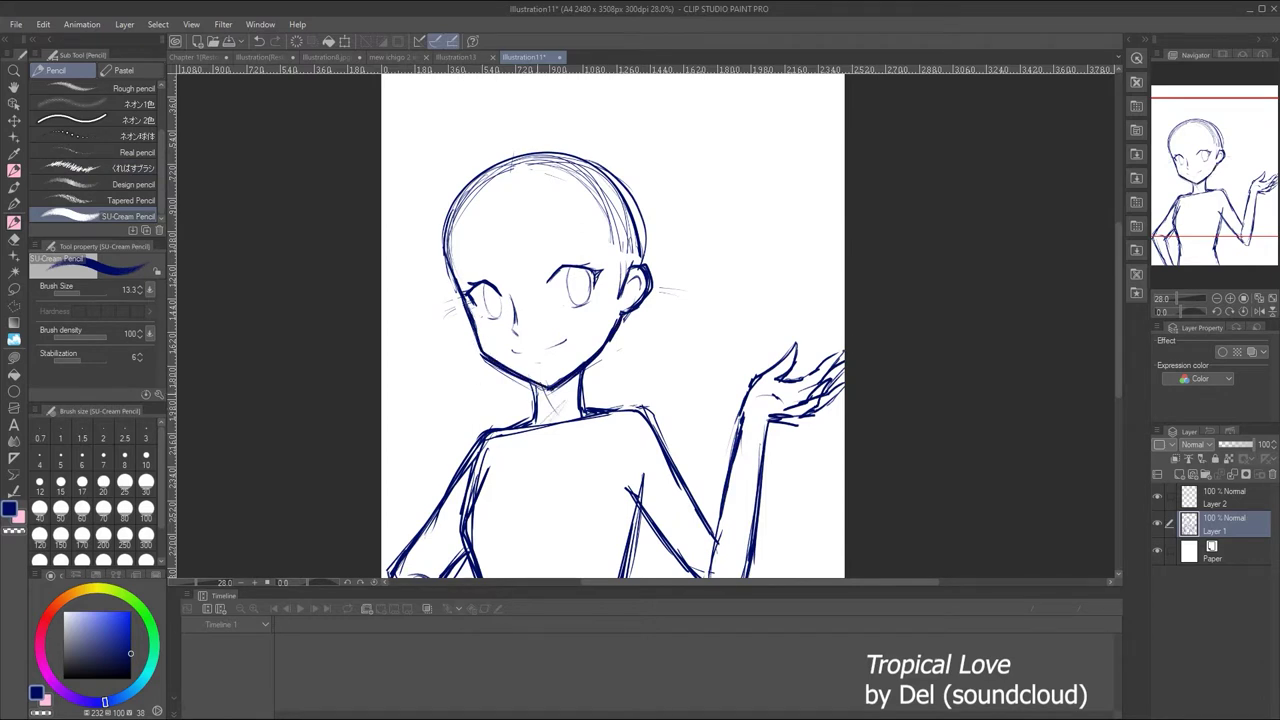
Strengthen the skull outline along the forehead and crown, cleaning up the line beside the left temple
drag(470, 190, 448, 298)
drag(450, 240, 496, 160)
drag(490, 165, 598, 150)
key(e)
drag(452, 252, 458, 295)
key(p)
drag(468, 182, 448, 286)
Sketch curved eyebrows above both eyes and darken the iris outlines
drag(544, 266, 600, 258)
key(ctrl+z)
mouse_move(1176, 298)
mouse_down()
mouse_move(1173, 272)
mouse_move(1186, 296)
mouse_up()
mouse_move(318, 252)
mouse_down()
mouse_move(448, 428)
mouse_move(350, 334)
mouse_up()
key(ctrl+z)
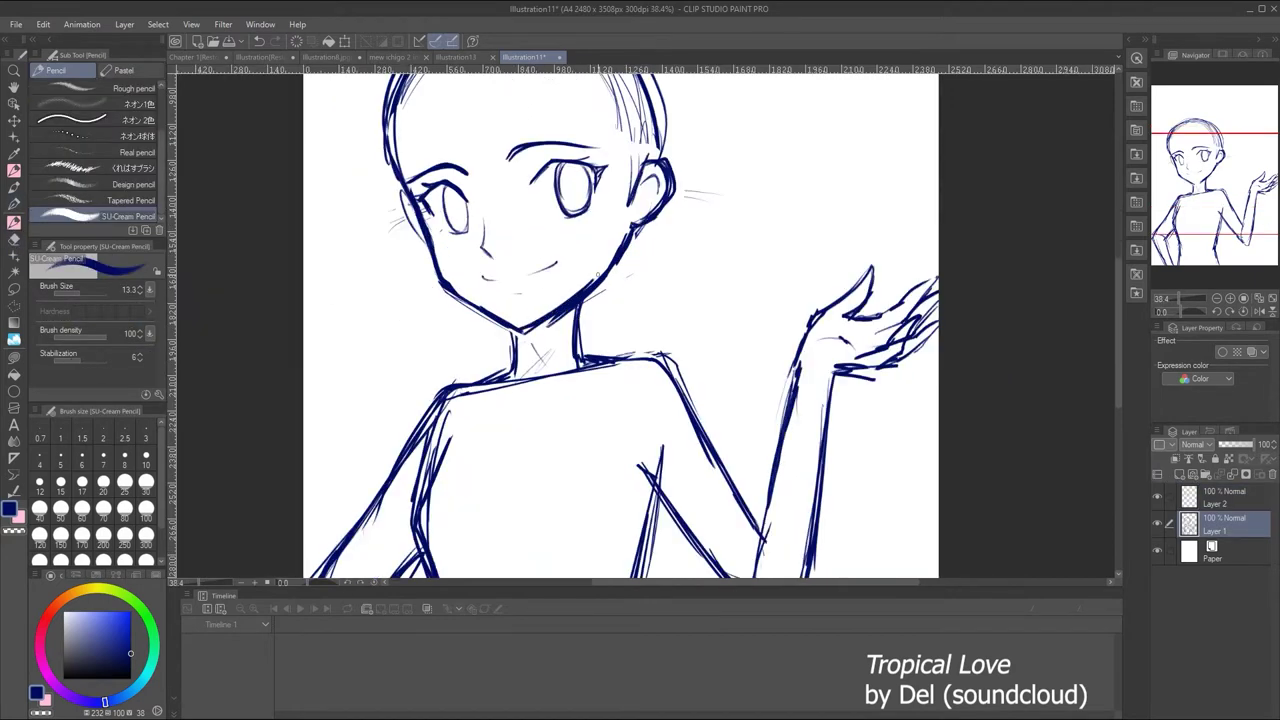
Redraw the right shoulder as a rounded curve flowing from the neck into the upper arm
drag(694, 320, 726, 165)
mouse_move(700, 214)
mouse_down()
mouse_move(651, 195)
mouse_move(622, 210)
mouse_move(718, 244)
mouse_up()
mouse_move(560, 228)
mouse_down()
mouse_move(656, 198)
mouse_move(738, 274)
mouse_up()
drag(478, 244, 536, 226)
drag(442, 286, 482, 240)
Erase the angular left shoulder and redraw it as a soft slope, with a cleaner upper arm and armpit line
mouse_move(1195, 298)
mouse_down()
mouse_move(1166, 294)
mouse_move(1176, 298)
mouse_up()
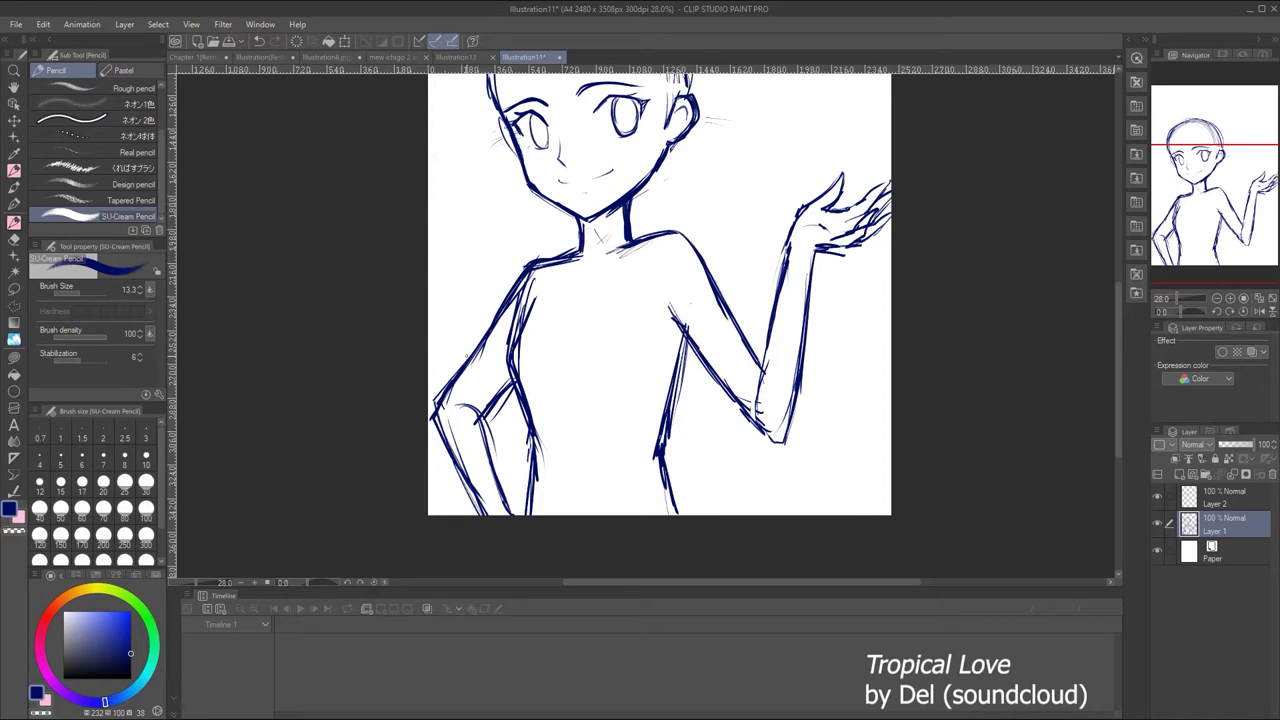
key(e)
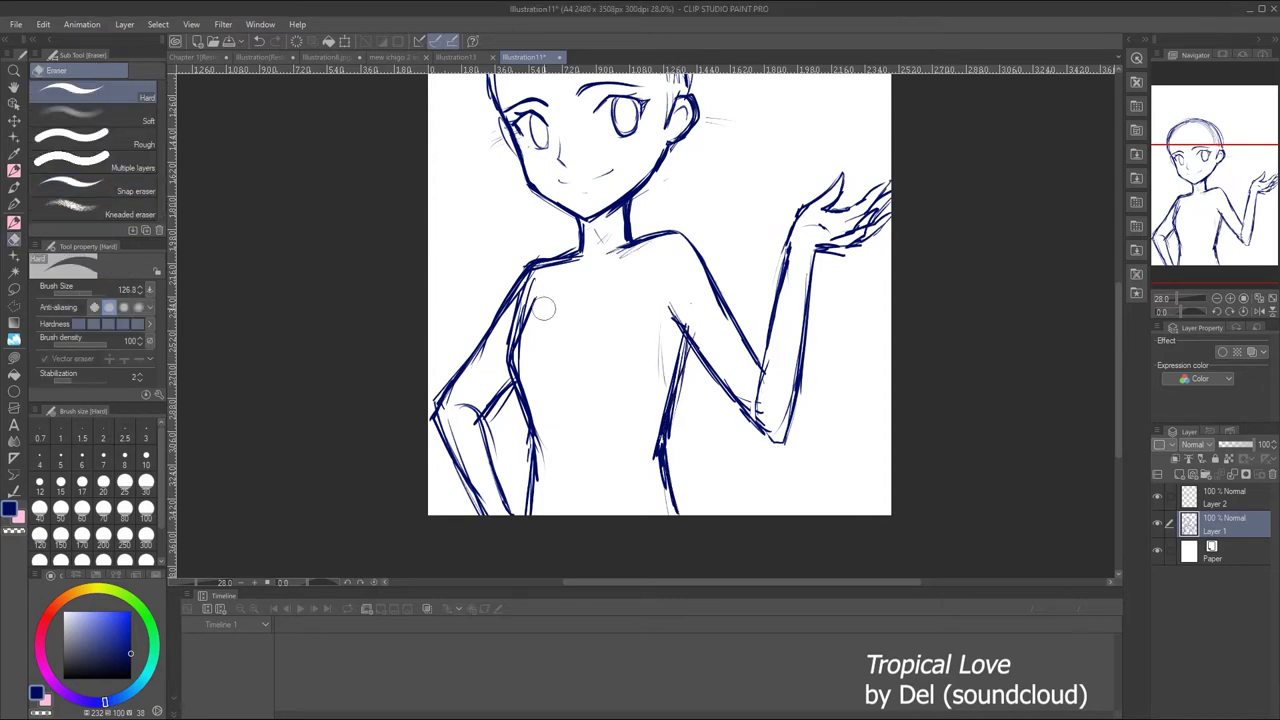
drag(1176, 298, 1178, 298)
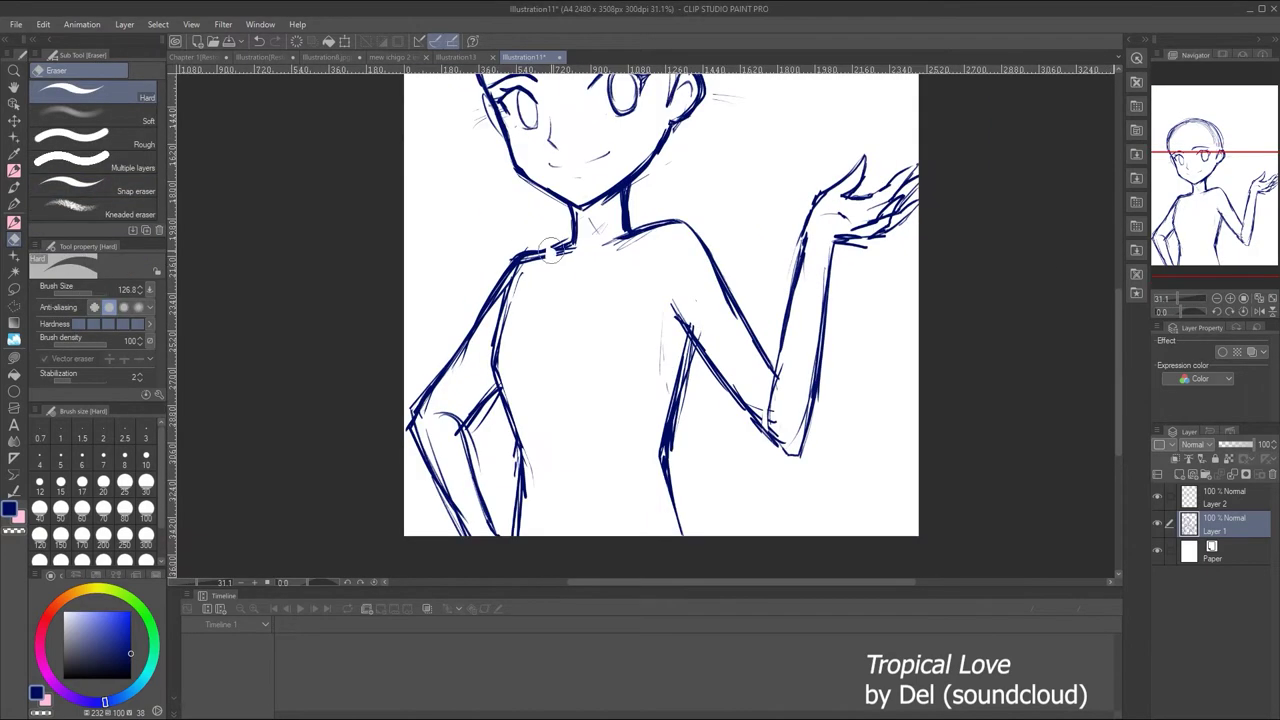
mouse_move(560, 238)
mouse_down()
mouse_move(492, 302)
mouse_move(574, 244)
mouse_move(490, 298)
mouse_up()
key(p)
drag(540, 258, 474, 324)
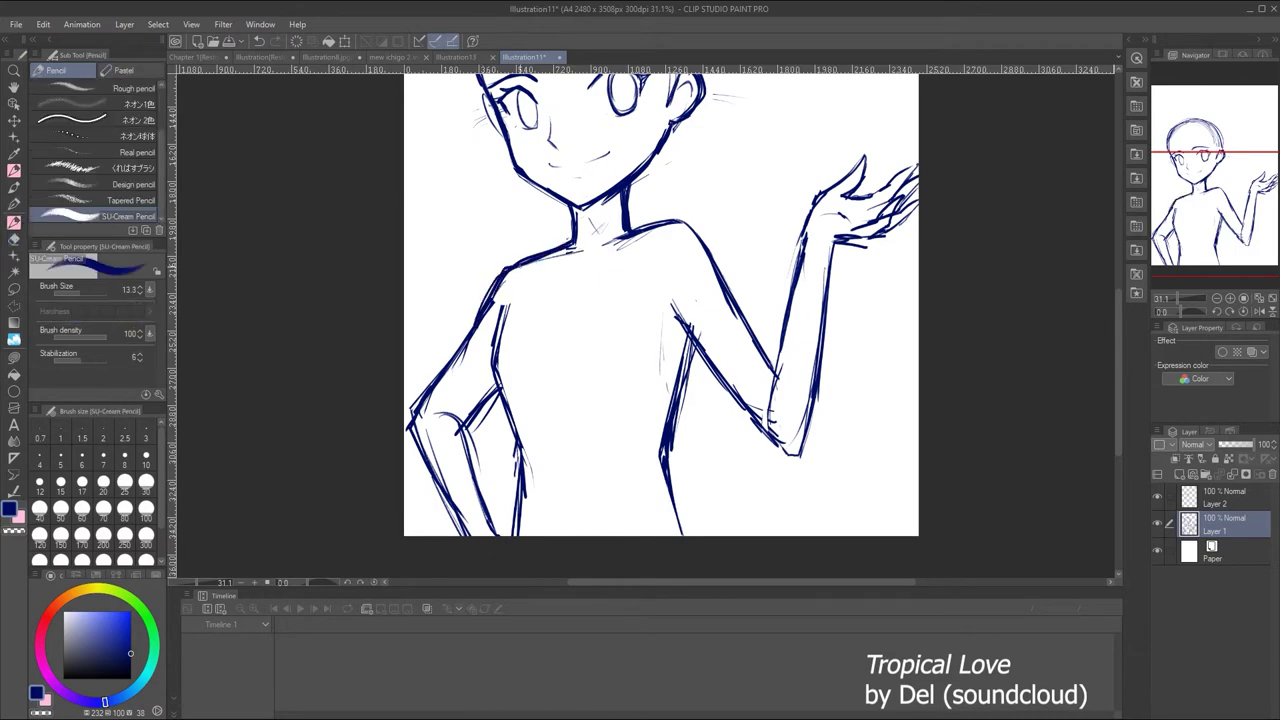
drag(518, 288, 498, 402)
Clean up the fingers of the raised hand by erasing stray strokes and redrawing their outlines
key(e)
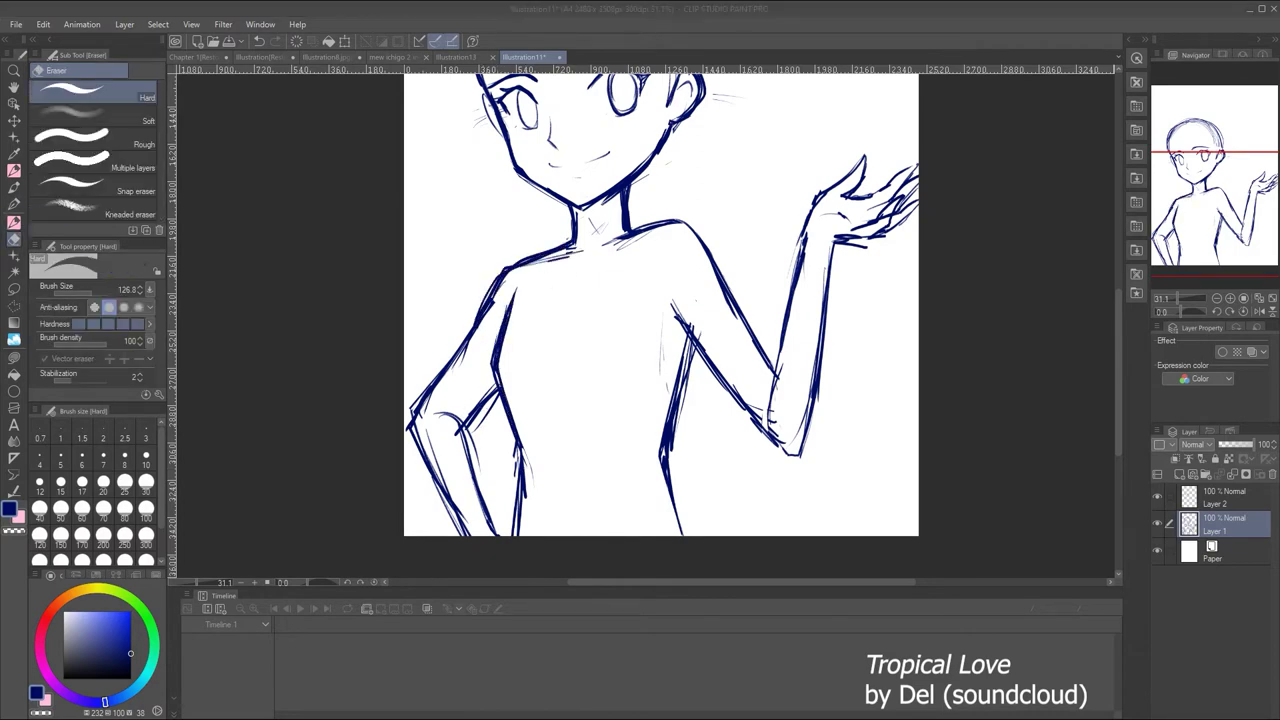
key(ctrl+minus)
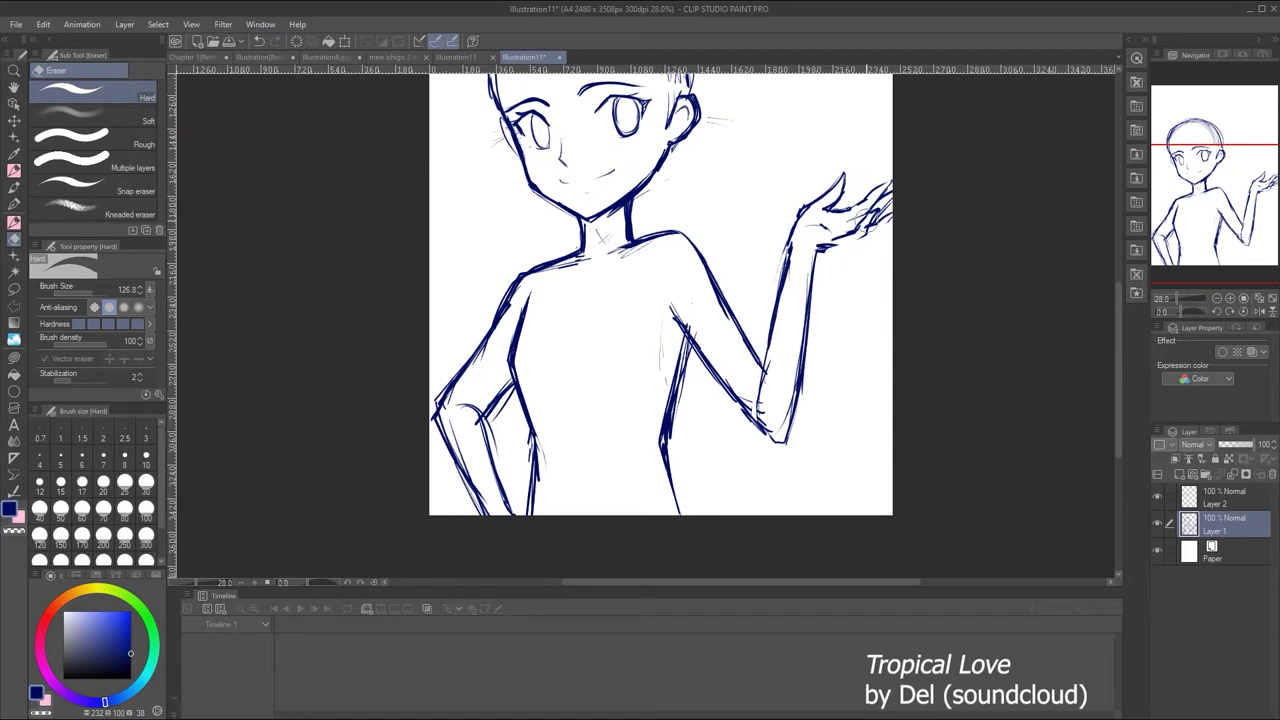
key(p)
key(ctrl+z)
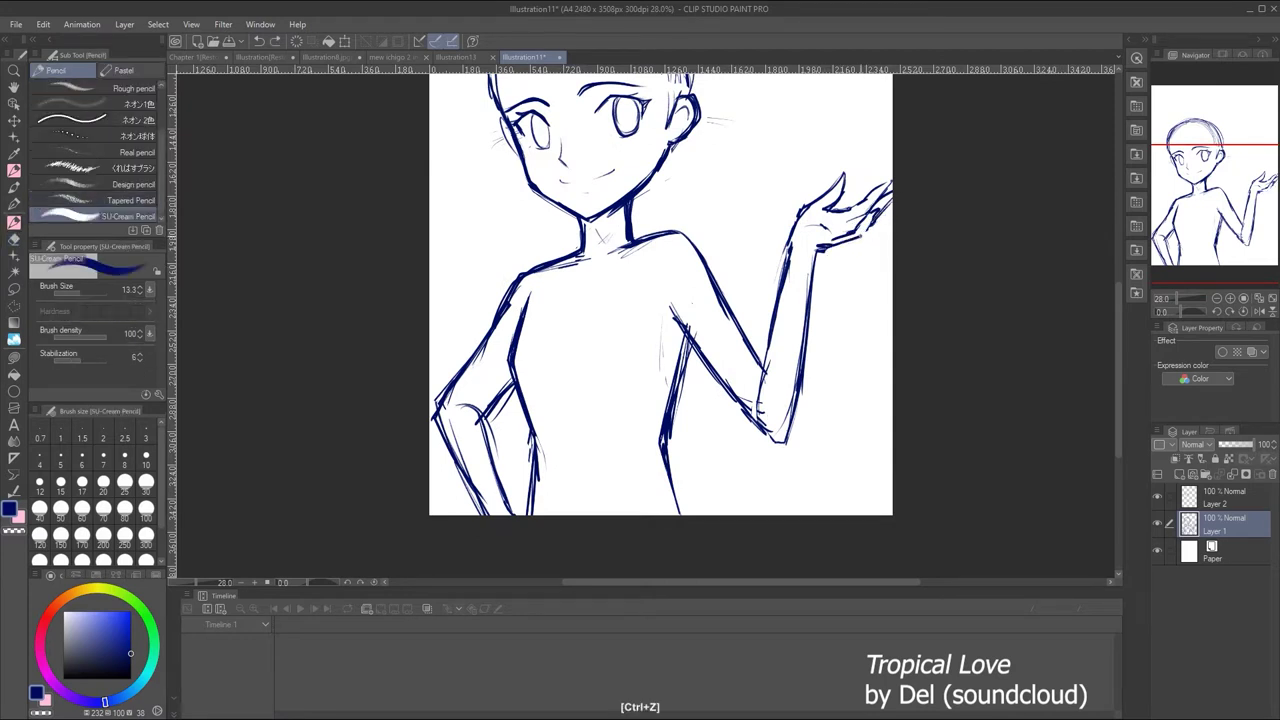
click(14, 240)
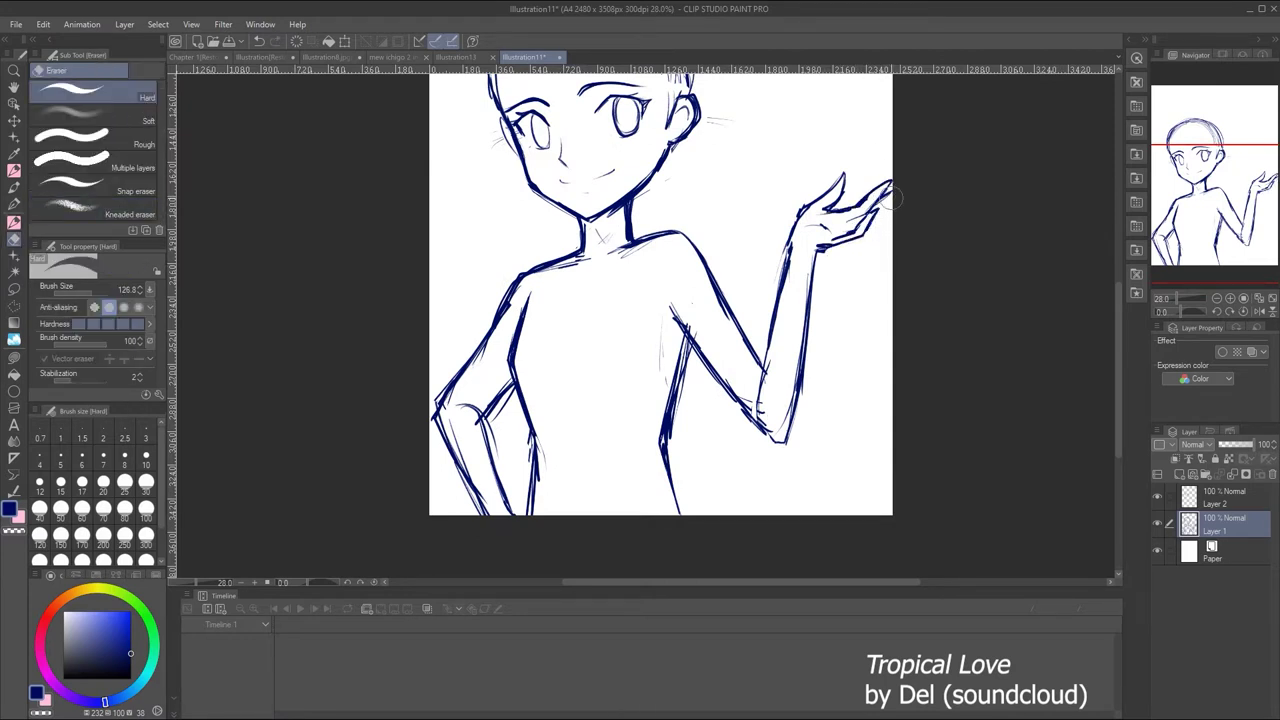
drag(895, 190, 855, 215)
key(p)
key(ctrl+z)
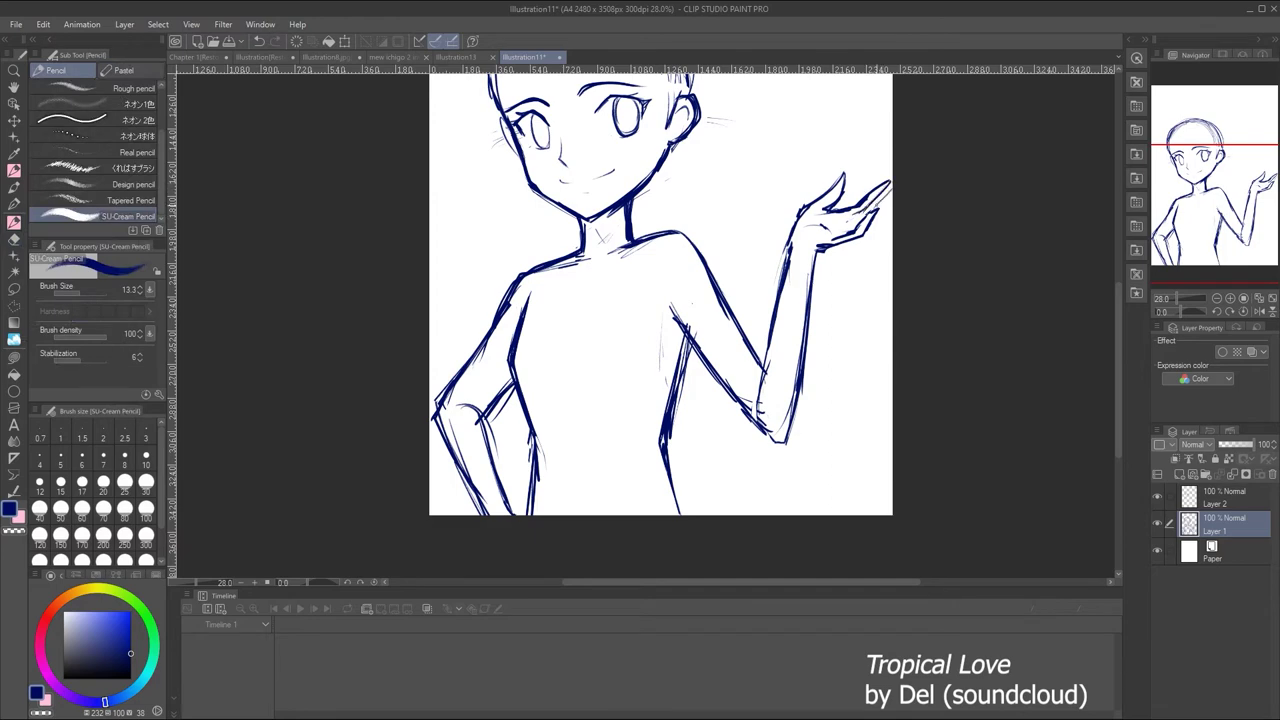
Lasso the head to adjust its position over the neck, and redraw the skull's crown as a slightly higher arc
mouse_move(1190, 298)
mouse_down()
mouse_move(1174, 298)
mouse_move(1195, 298)
mouse_up()
key(g)
key(ctrl+z)
key(m)
mouse_move(493, 183)
mouse_down()
mouse_move(535, 395)
mouse_move(505, 170)
mouse_up()
key(k)
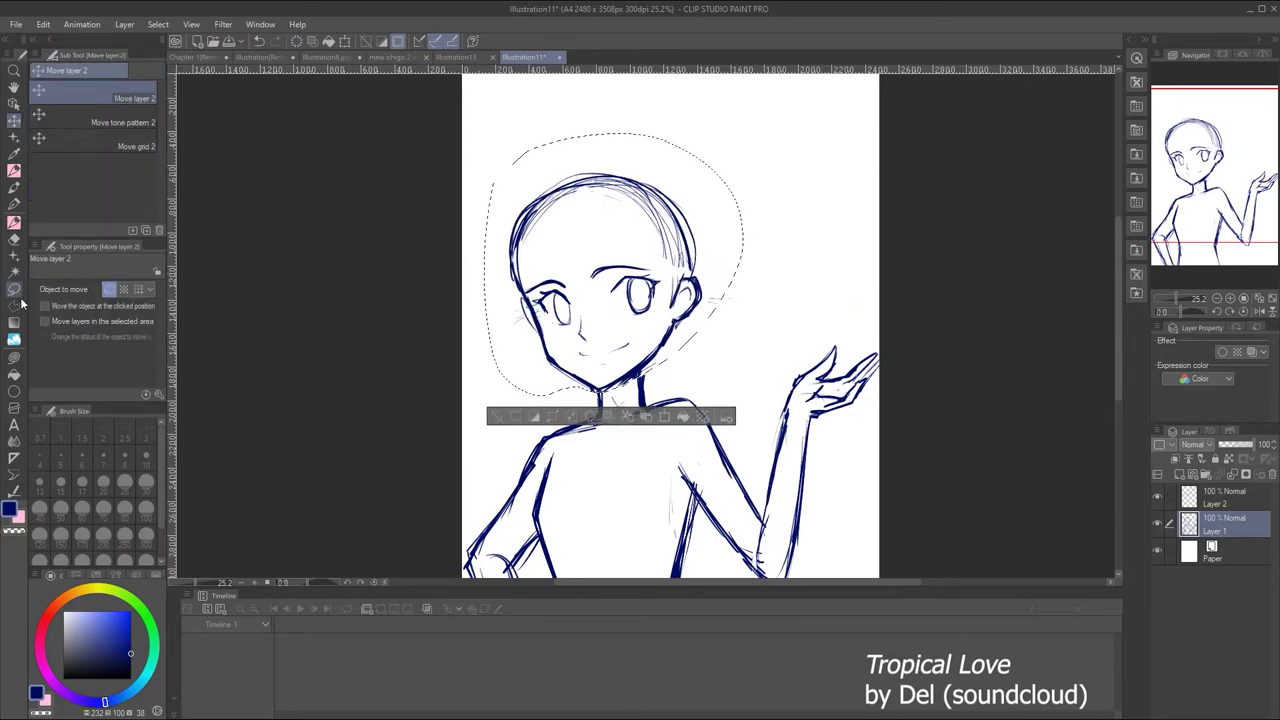
key(ctrl+d)
key(p)
drag(514, 262, 694, 262)
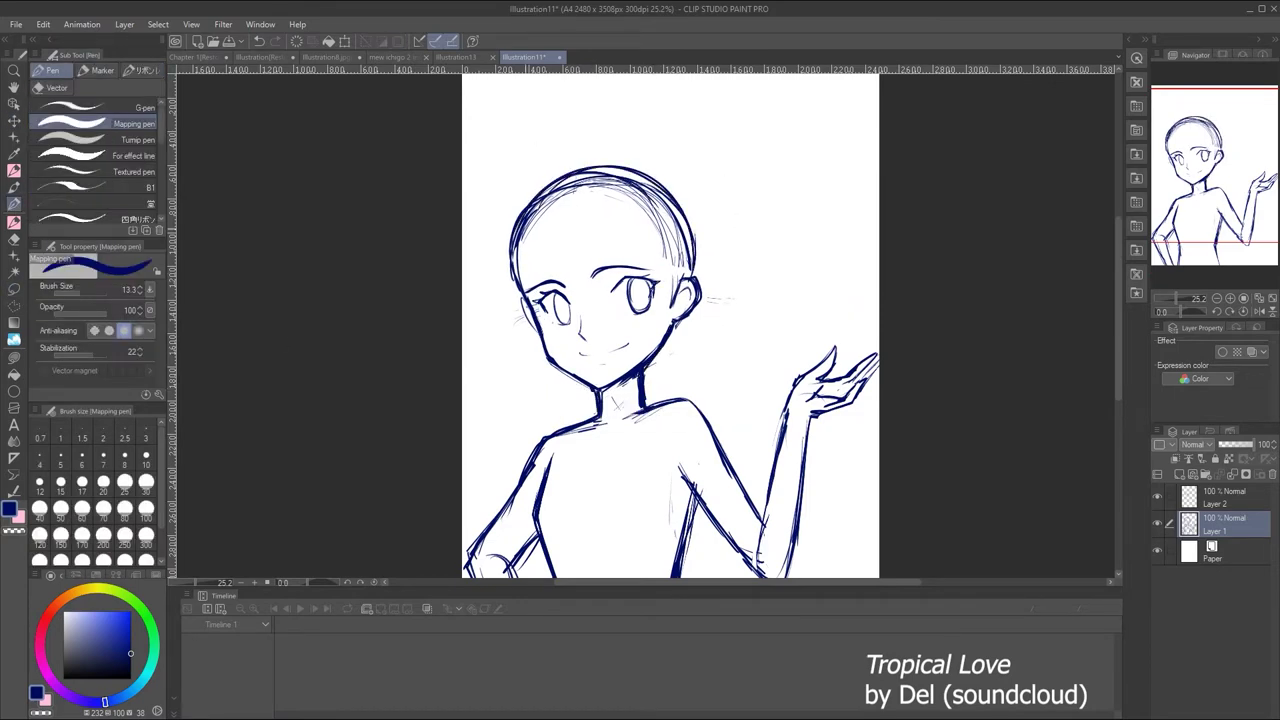
On Layer 2, sketch purple bangs crossing the face and long curved locks along the left cheek
drag(1170, 298, 1171, 298)
key(p)
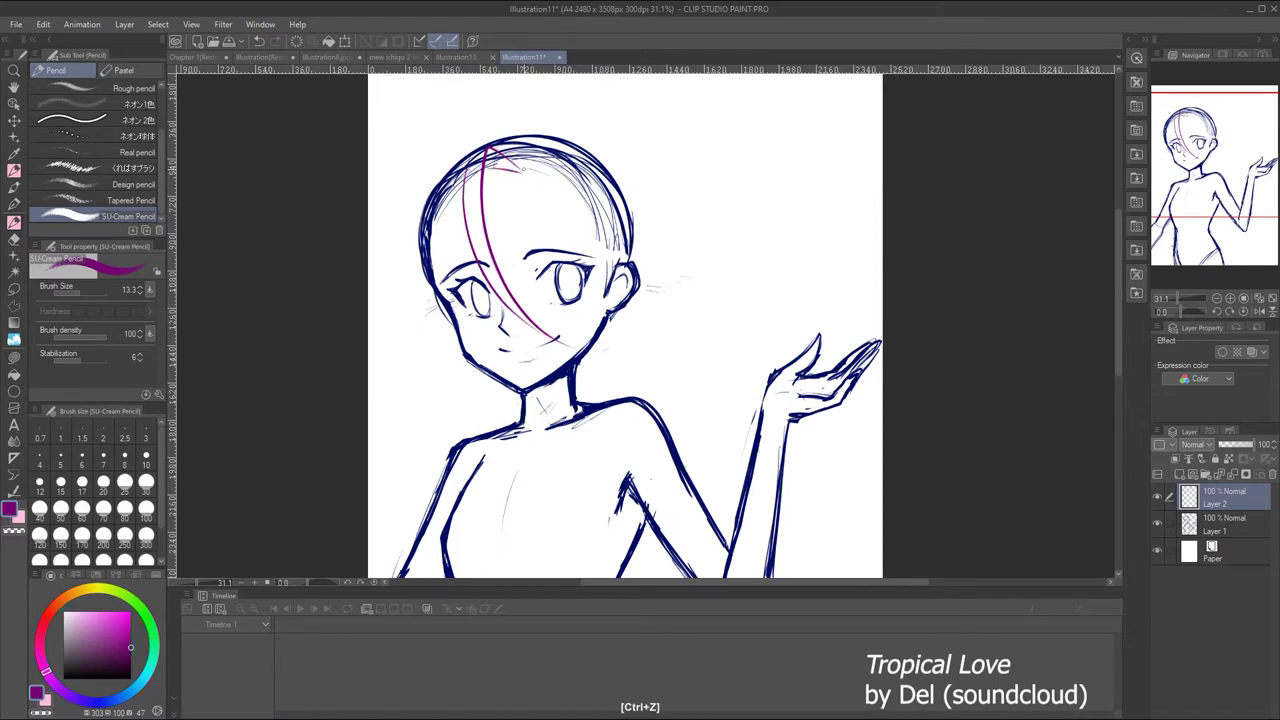
drag(534, 120, 394, 236)
key(ctrl+z)
mouse_move(530, 120)
mouse_down()
mouse_move(370, 234)
mouse_move(450, 386)
mouse_up()
drag(418, 230, 486, 408)
drag(446, 188, 478, 398)
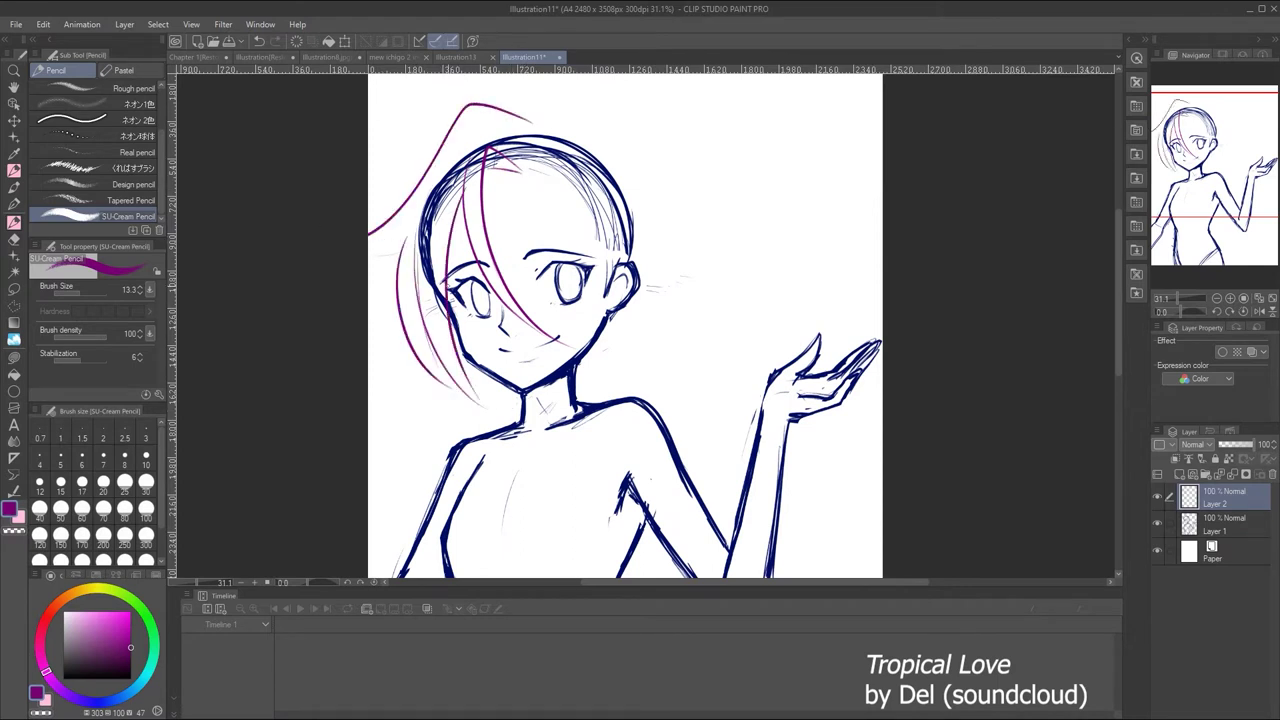
drag(420, 222, 510, 414)
Strengthen the hair sweep beside the left of the crown and sketch the outer hair contour over the head's right side
drag(530, 118, 370, 232)
key(ctrl+z)
mouse_move(530, 118)
mouse_down()
mouse_move(640, 195)
mouse_move(664, 272)
mouse_up()
key(ctrl+z)
drag(536, 121, 650, 232)
scroll(659, 254, down, 2)
key(ctrl+z)
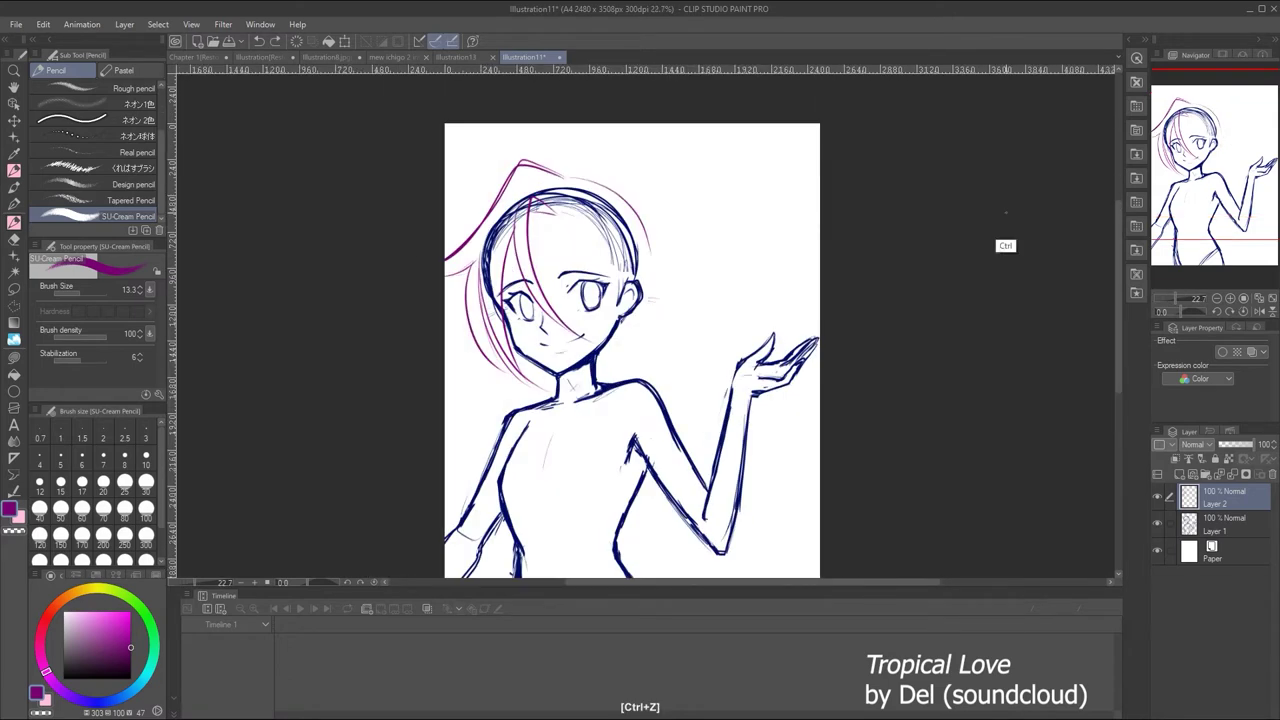
Sketch windblown strands flowing from behind the ear and neck toward the raised hand and the canvas edge
drag(655, 292, 818, 466)
drag(616, 300, 818, 262)
key(ctrl+z)
mouse_move(622, 330)
mouse_down()
mouse_move(808, 296)
mouse_move(790, 292)
mouse_up()
key(ctrl+z)
drag(628, 330, 810, 290)
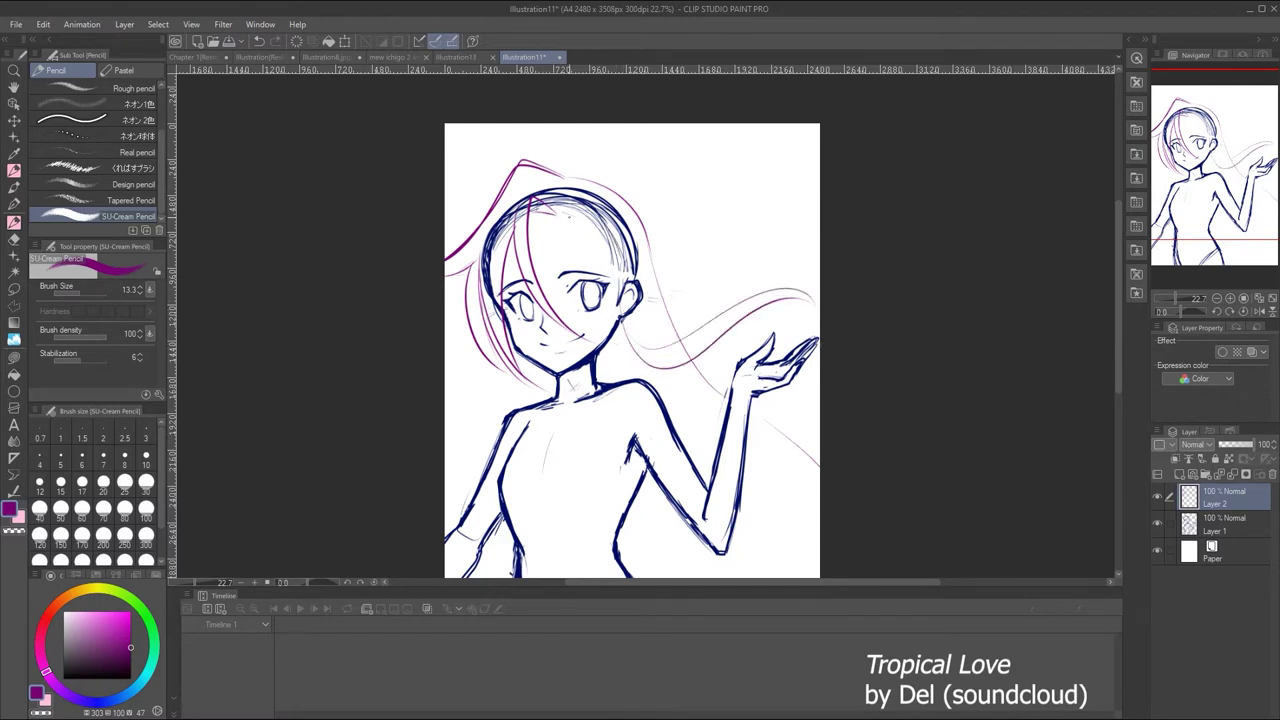
key(ctrl+z)
Darken the hair contour from the crown down behind the ear and add the parting and right-hand forelock
mouse_move(520, 188)
mouse_down()
mouse_move(568, 210)
mouse_move(648, 352)
mouse_move(732, 378)
mouse_up()
key(ctrl+z)
key(ctrl+z)
key(ctrl+z)
drag(578, 178, 692, 336)
key(ctrl+z)
drag(590, 184, 692, 346)
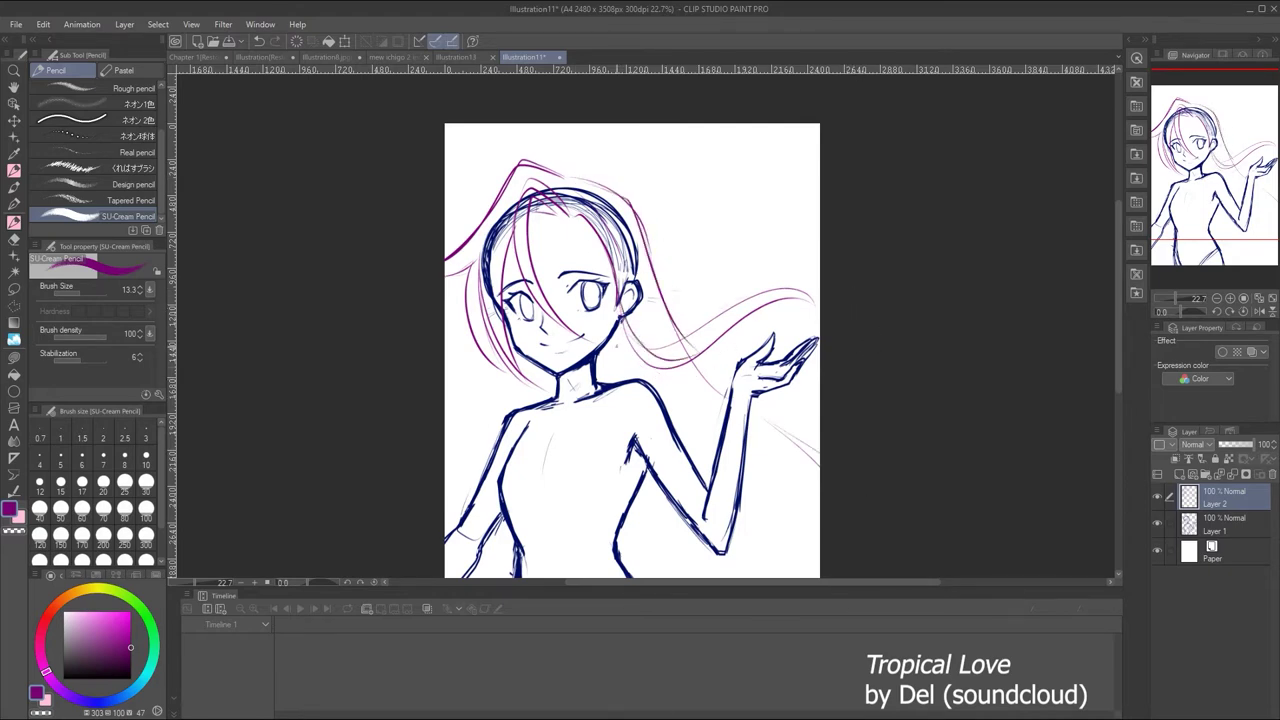
Add long flowing hair strands beside the hips and behind the raised forearm, reaching the canvas edge
scroll(627, 325, down, 2)
drag(630, 455, 810, 490)
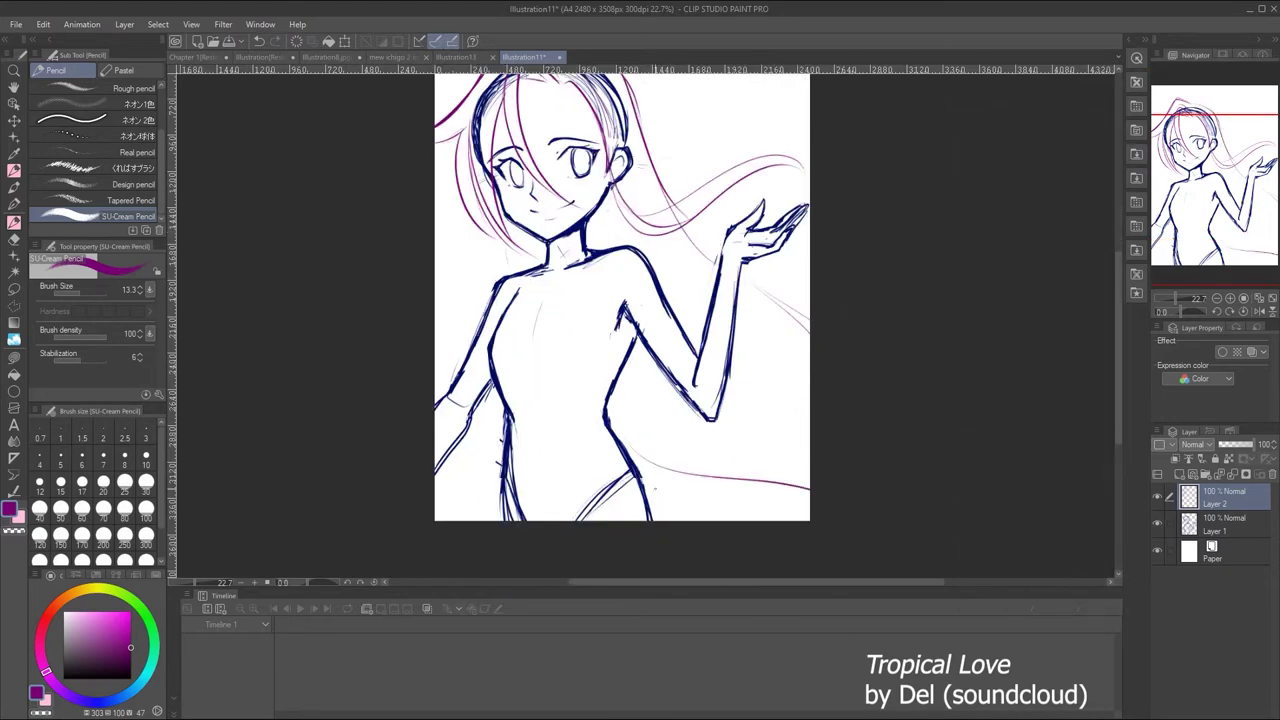
drag(660, 495, 800, 519)
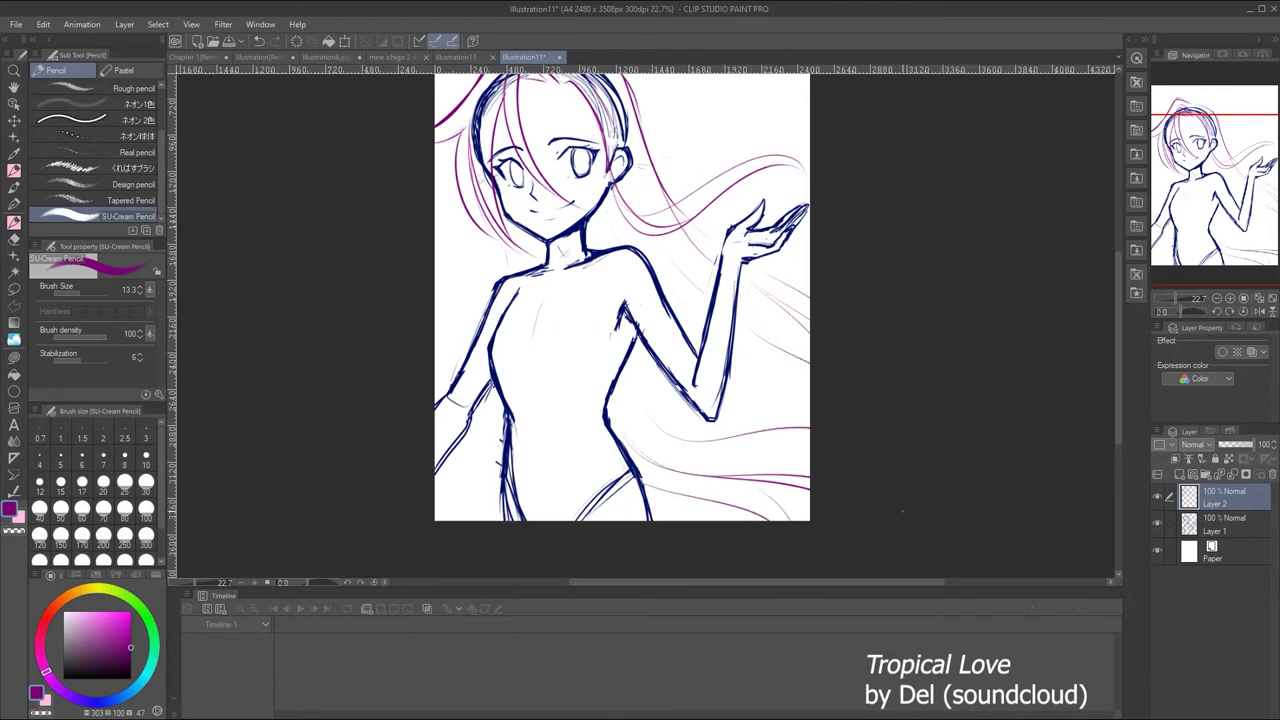
click(1172, 293)
click(1176, 297)
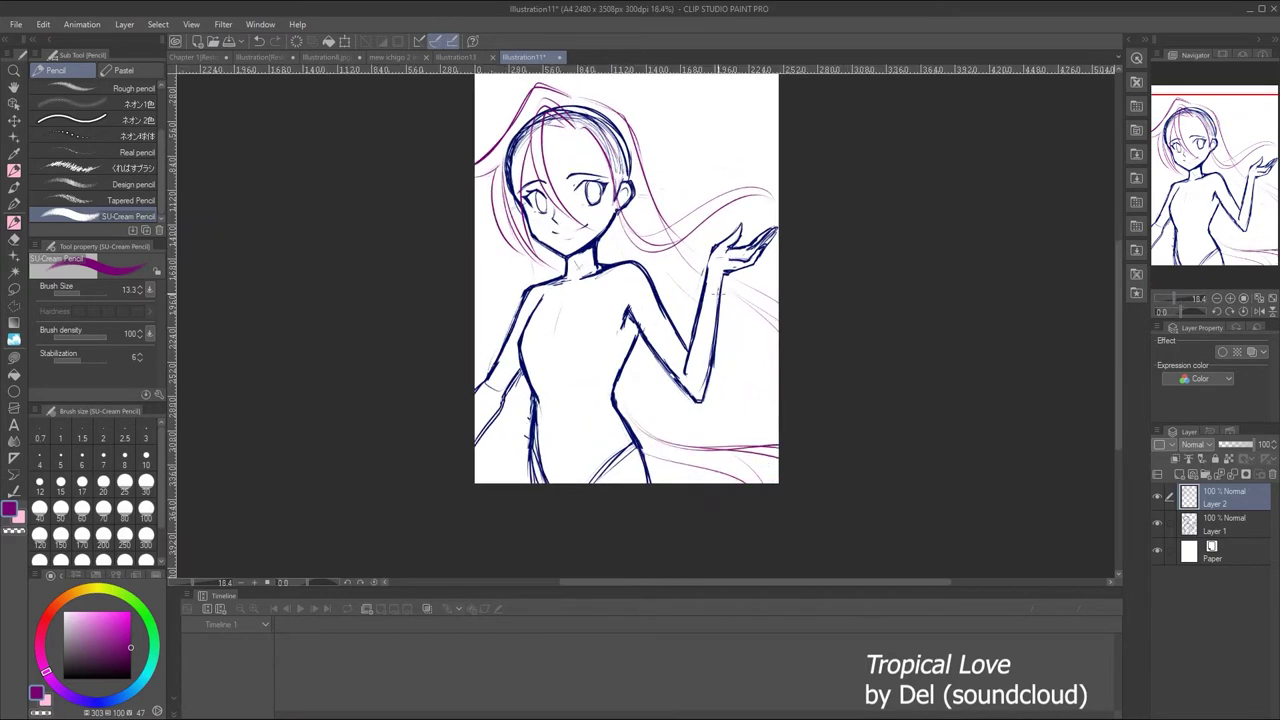
drag(660, 266, 780, 378)
Erase the skull construction lines beneath the hair on Layer 1
drag(1172, 294, 1172, 294)
click(1225, 522)
click(14, 237)
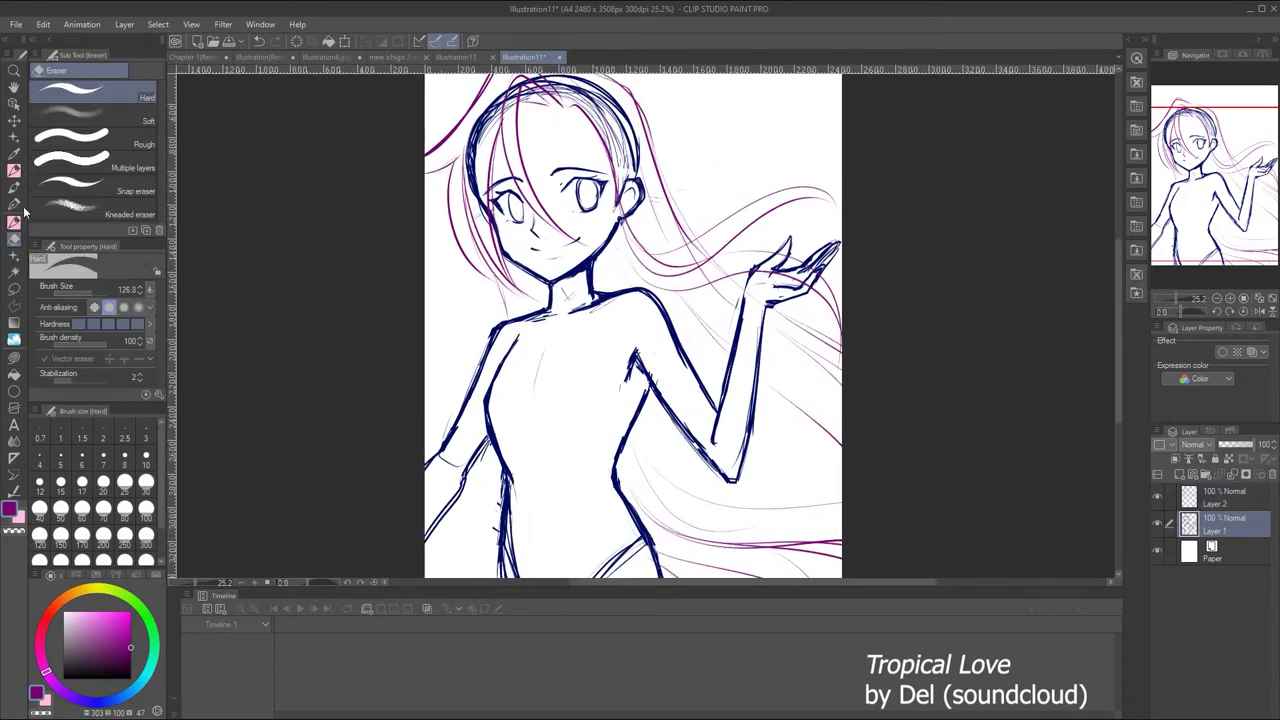
mouse_move(480, 112)
mouse_down()
mouse_move(476, 215)
mouse_move(555, 76)
mouse_up()
mouse_move(560, 120)
mouse_down()
mouse_move(548, 153)
mouse_move(602, 163)
mouse_move(621, 206)
mouse_move(622, 195)
mouse_up()
On Layer 2, add purple pencil strands from the parting down the left side of the face
click(14, 220)
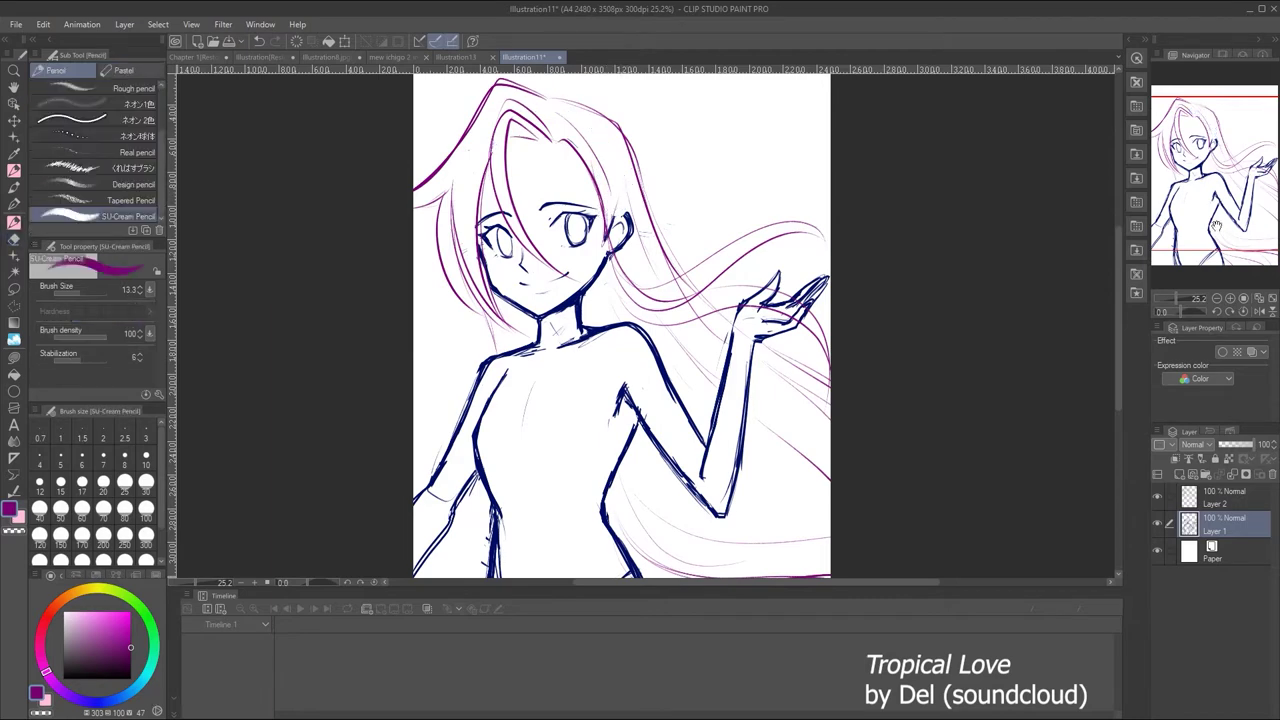
key(alt+bracketright)
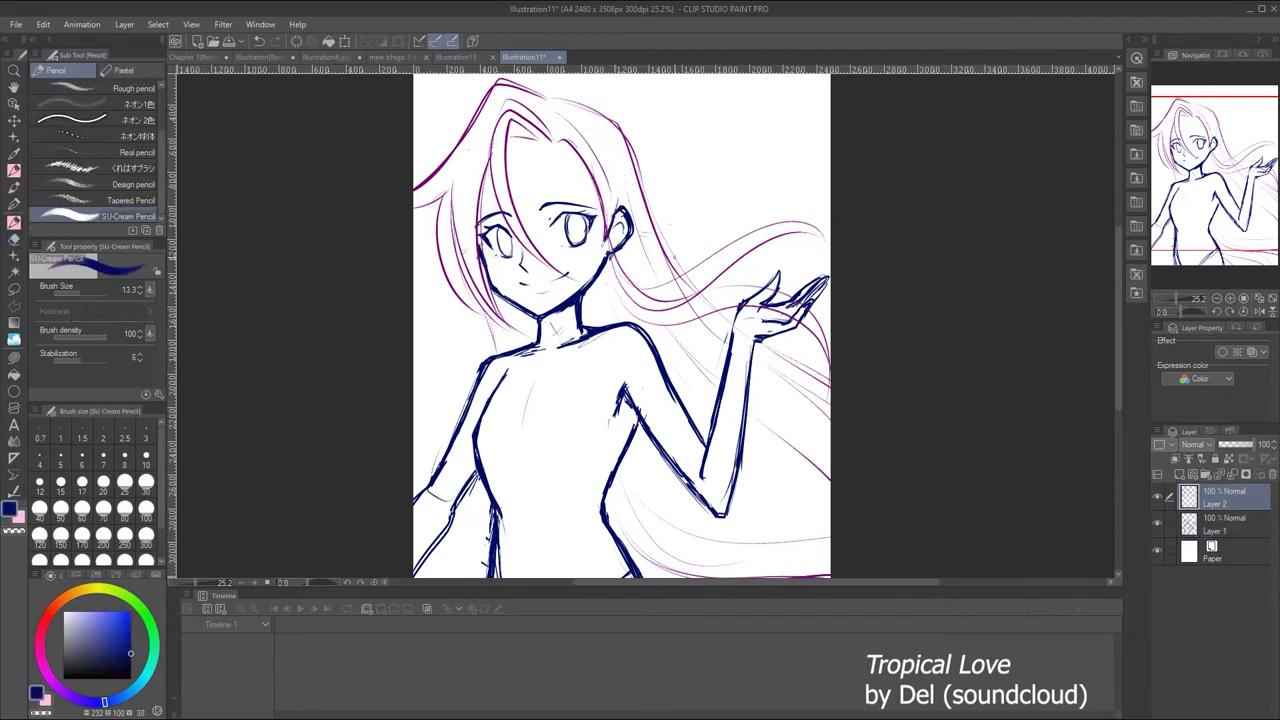
drag(550, 106, 484, 176)
mouse_move(488, 166)
mouse_down()
mouse_move(500, 226)
mouse_move(484, 282)
mouse_up()
drag(478, 134, 456, 262)
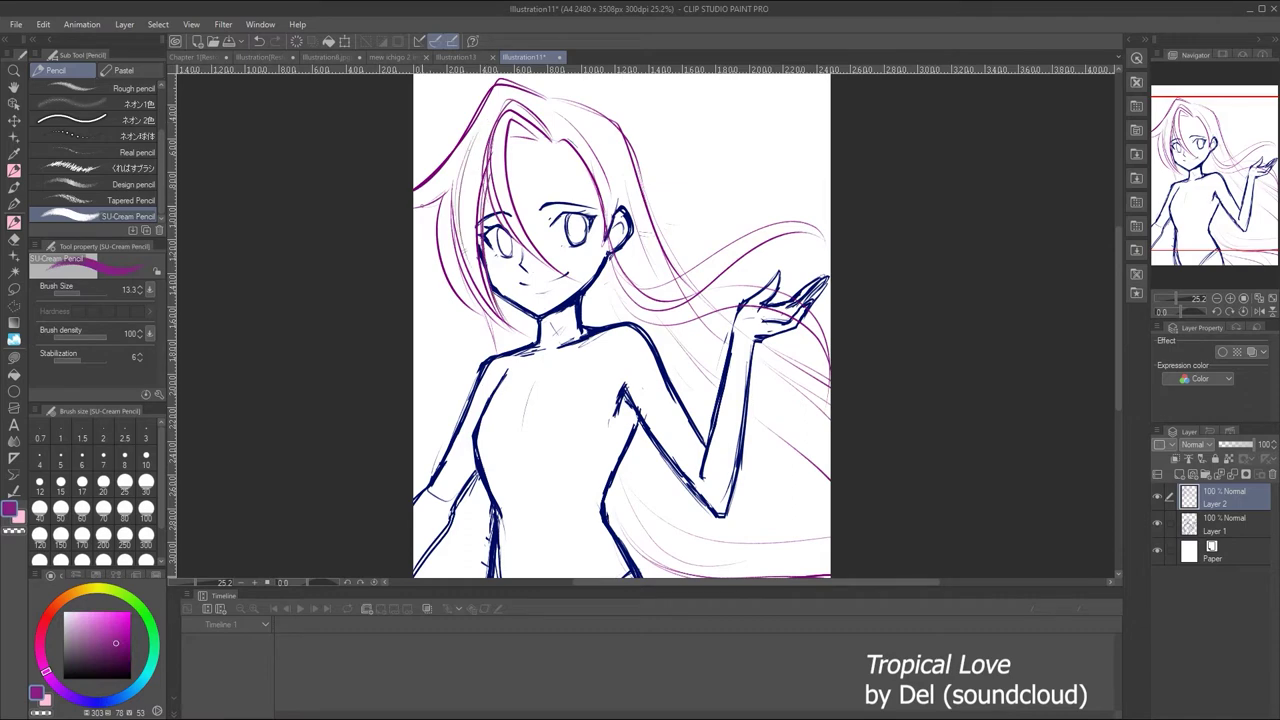
Sketch curled hair tufts rising above and to the left of the crown
drag(444, 170, 478, 110)
key(ctrl+z)
mouse_move(430, 185)
mouse_down()
mouse_move(470, 108)
mouse_move(456, 168)
mouse_move(520, 152)
mouse_up()
key(ctrl+z)
key(ctrl+z)
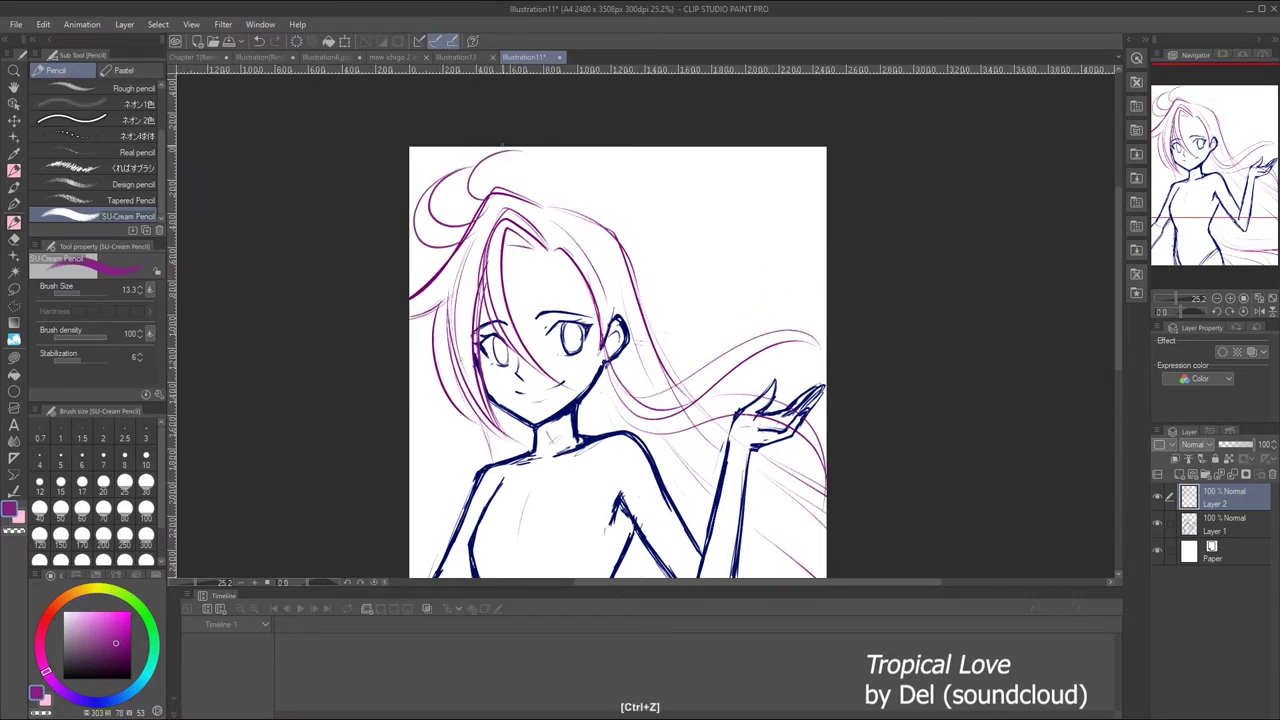
key(ctrl+z)
Thicken the tuft strands at the left canvas edge and the lock falling beside the face
mouse_move(452, 248)
mouse_down()
mouse_move(412, 266)
mouse_move(412, 284)
mouse_up()
drag(530, 190, 448, 262)
key(ctrl+z)
mouse_move(478, 214)
mouse_down()
mouse_move(412, 300)
mouse_move(436, 404)
mouse_up()
With a finer pencil, sketch a beaded earring with a feather-shaped pendant hanging from the ear
drag(697, 322, 680, 190)
scroll(680, 190, up, 1)
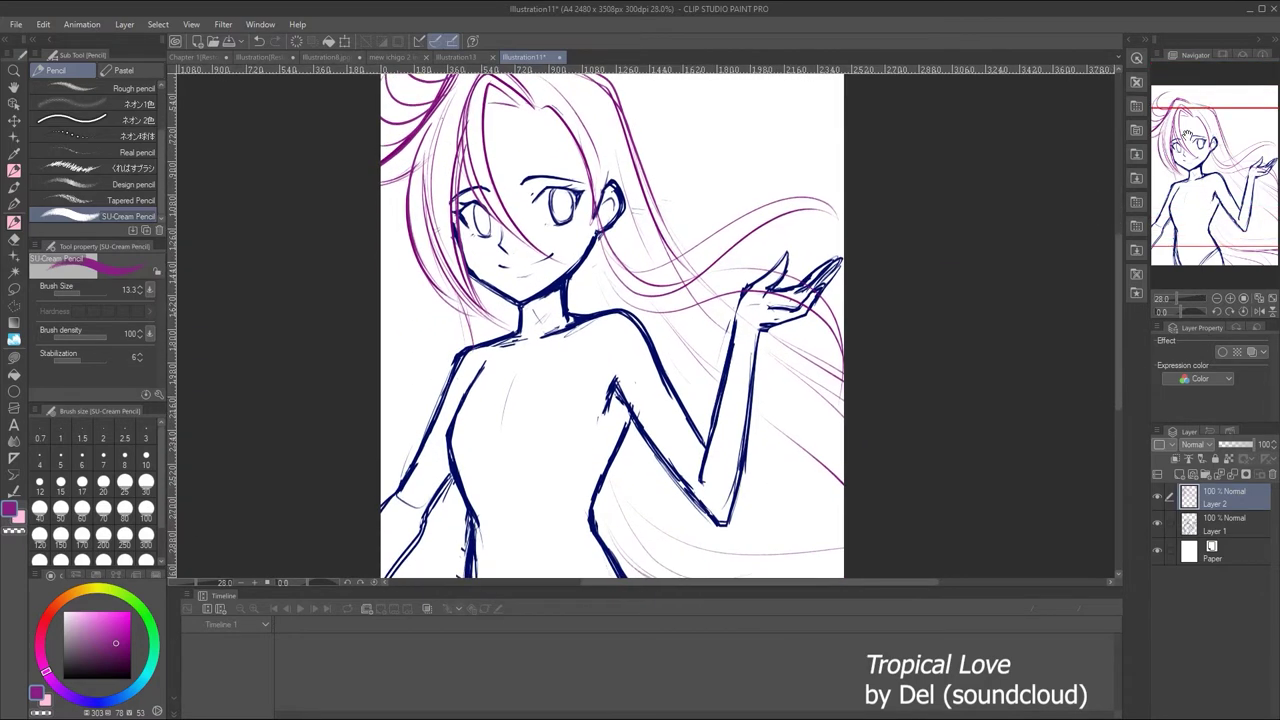
click(86, 284)
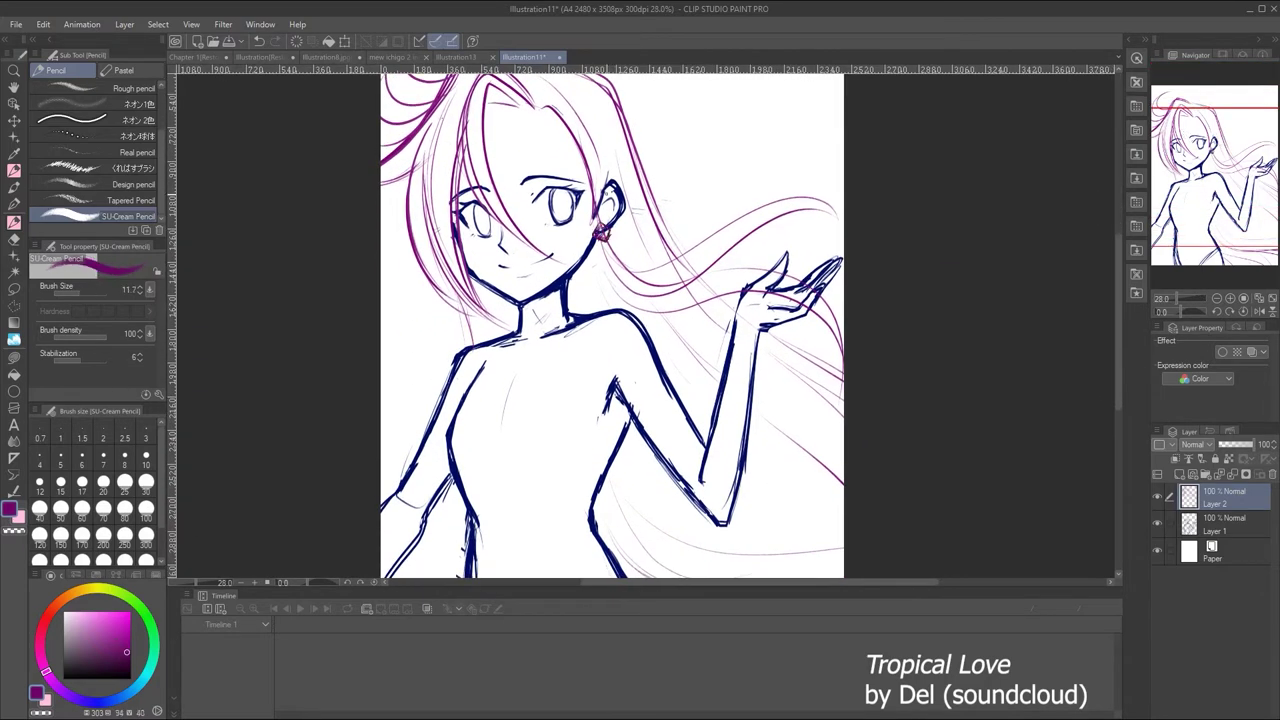
key(ctrl+z)
drag(614, 260, 676, 302)
key(ctrl+z)
drag(616, 260, 677, 300)
key(ctrl+z)
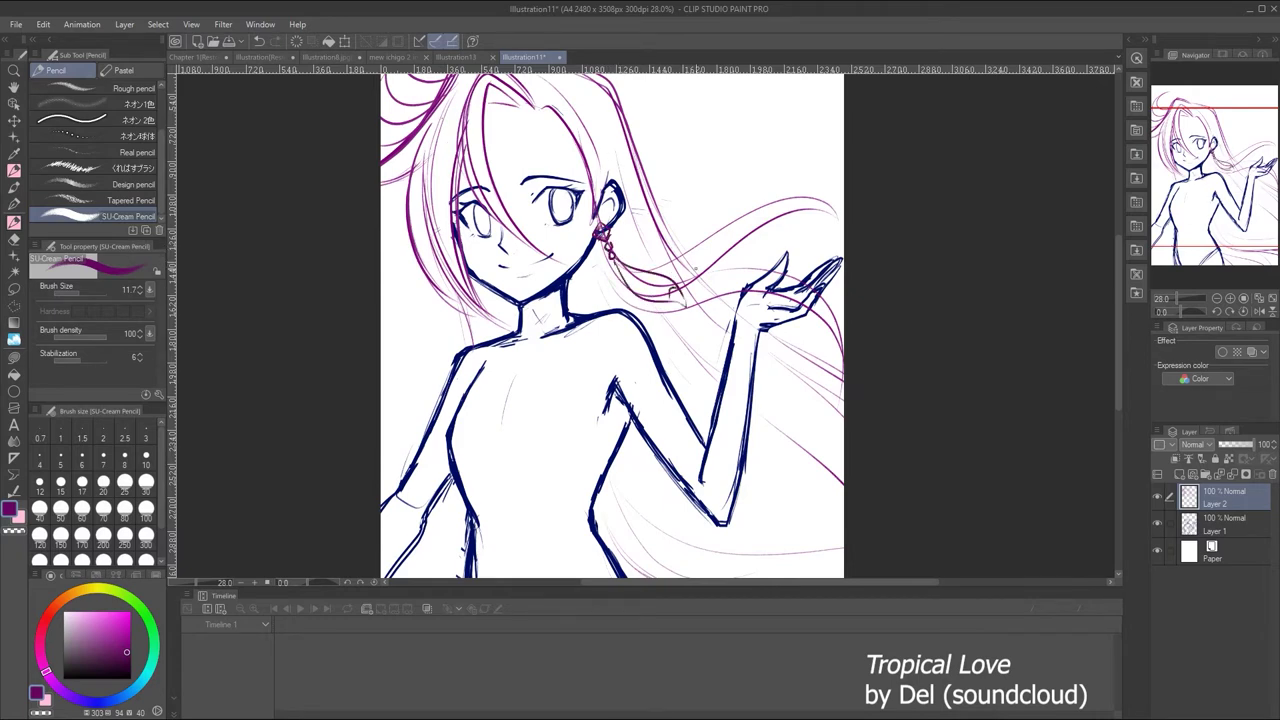
scroll(1169, 292, down, 5)
scroll(1170, 292, up, 5)
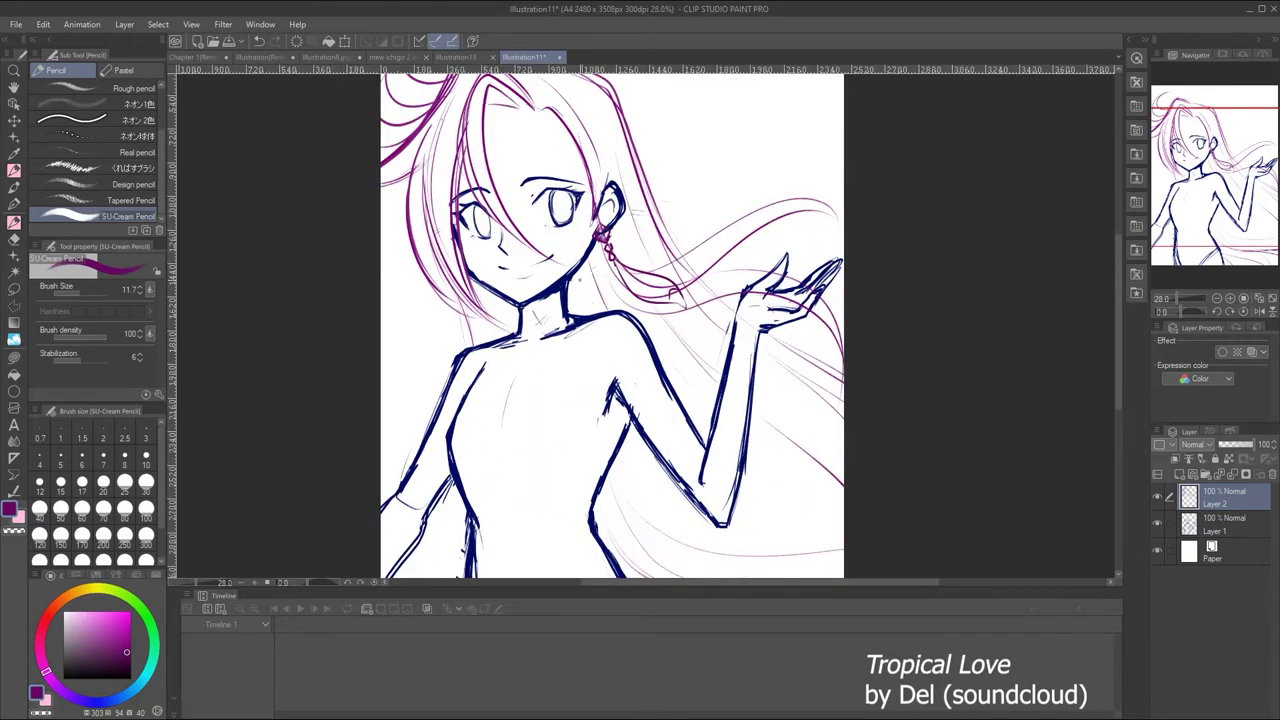
Enlarge the brush and fill the earring's feather pendant with solid dark purple
drag(614, 258, 686, 310)
key(])
mouse_move(616, 260)
mouse_down()
mouse_move(644, 292)
mouse_move(688, 312)
mouse_move(684, 302)
mouse_up()
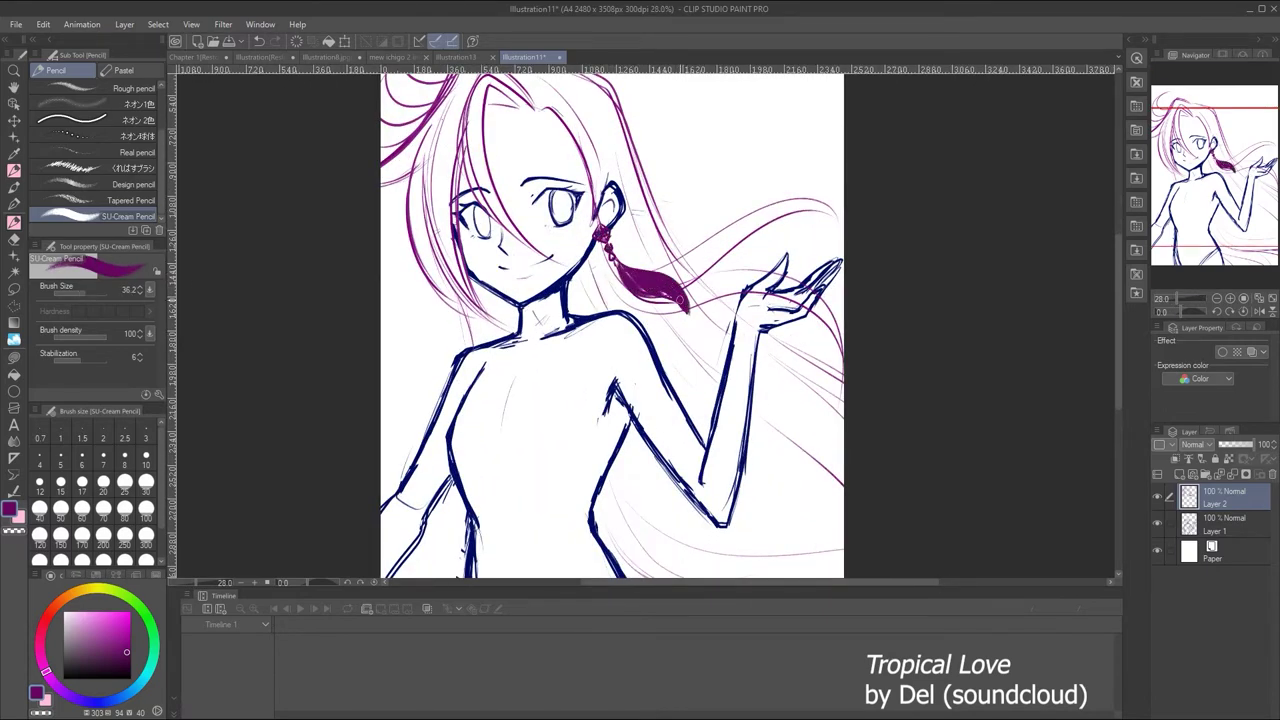
drag(618, 262, 688, 312)
key(ctrl+z)
mouse_move(626, 272)
mouse_down()
mouse_move(678, 292)
mouse_move(690, 318)
mouse_up()
Add and thicken the windblown strands behind the ear that sweep over the raised hand to the canvas edge
click(1166, 295)
drag(1175, 294, 1172, 290)
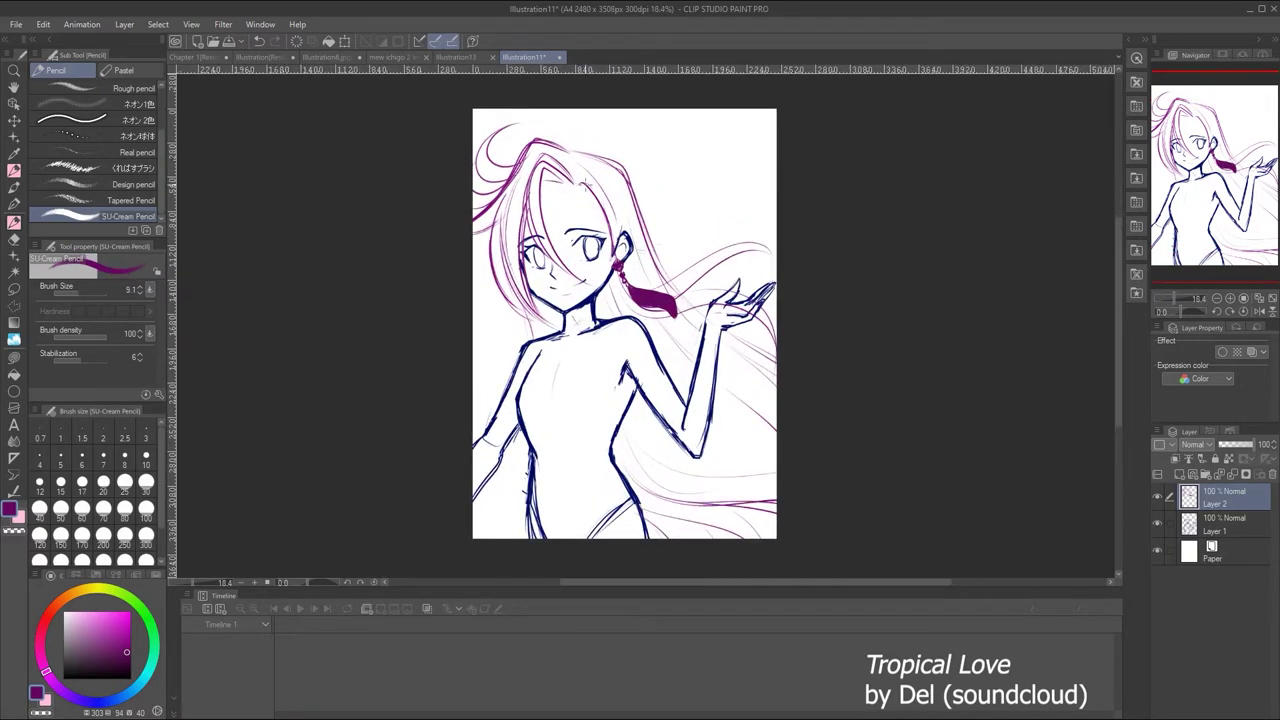
drag(610, 200, 730, 285)
key(ctrl+z)
drag(612, 222, 778, 280)
key(ctrl+z)
drag(640, 272, 778, 242)
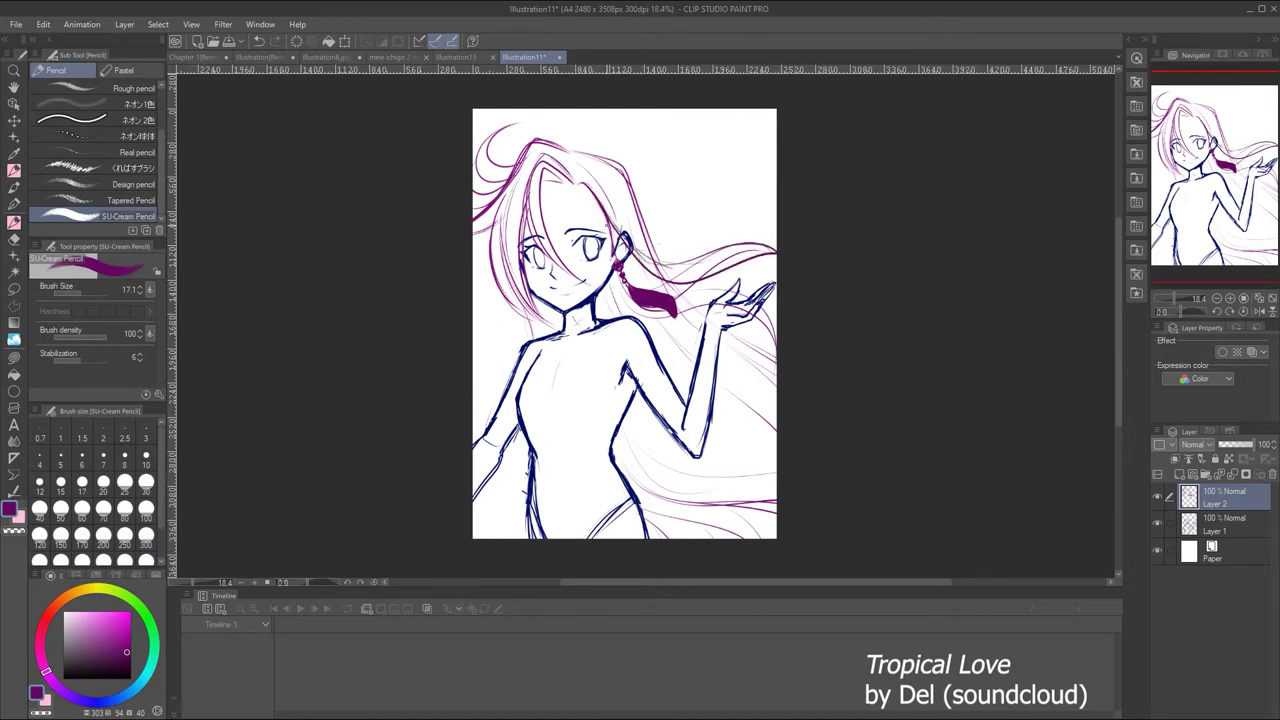
key(])
key(ctrl+z)
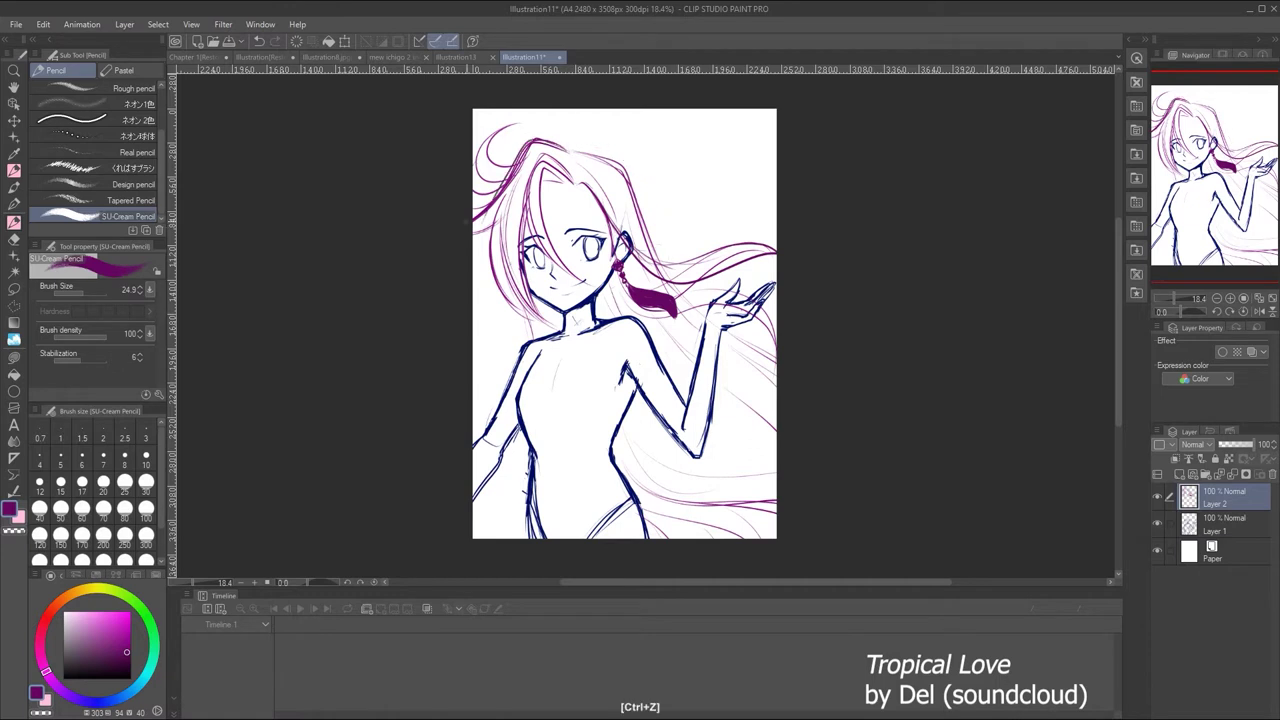
drag(598, 156, 662, 245)
key(ctrl+z)
Draw a hair ornament above the ear, with a rounded gem and long feathers fanning upward and outward
mouse_move(606, 163)
mouse_down()
mouse_move(593, 182)
mouse_move(618, 180)
mouse_up()
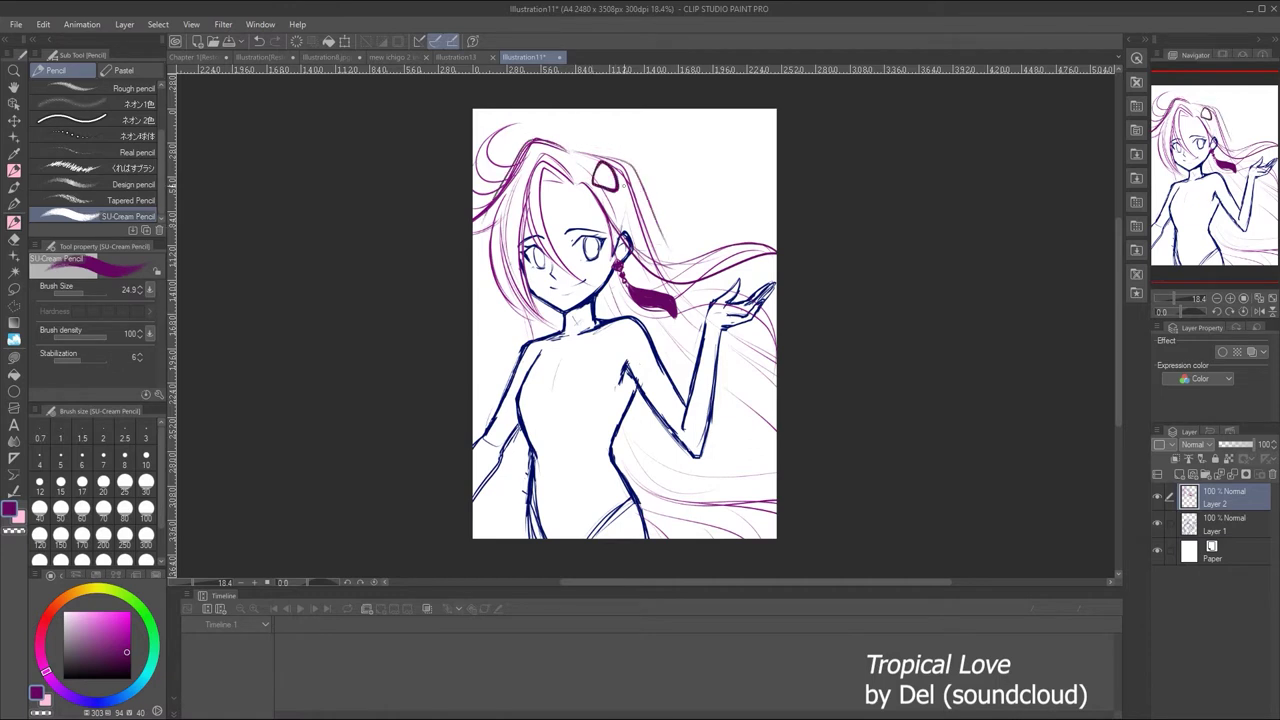
drag(608, 112, 605, 158)
mouse_move(640, 110)
mouse_down()
mouse_move(601, 142)
mouse_move(628, 174)
mouse_up()
mouse_move(684, 156)
mouse_down()
mouse_move(628, 192)
mouse_move(620, 214)
mouse_up()
drag(690, 146, 676, 184)
drag(660, 110, 616, 166)
drag(666, 156, 630, 175)
drag(638, 108, 636, 134)
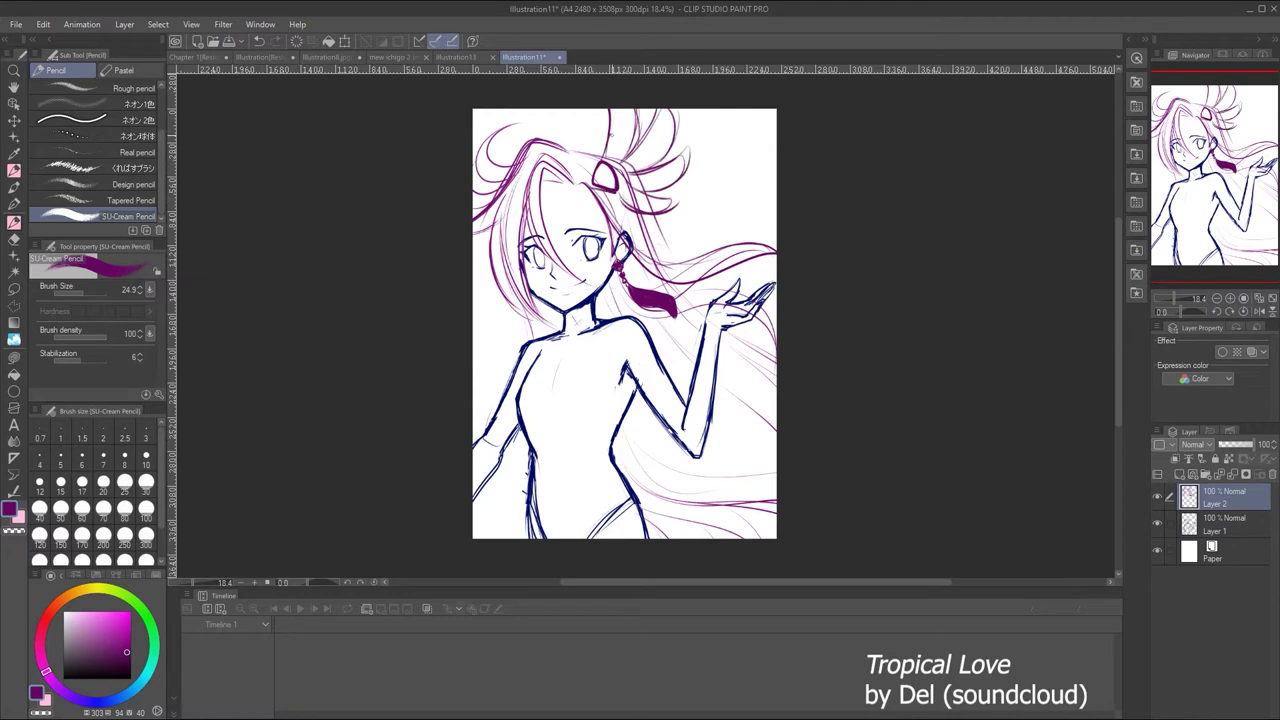
Add small petal shapes around the ornament's gem and thicken the feather outlines
drag(638, 180, 620, 202)
drag(642, 154, 628, 190)
drag(628, 154, 617, 165)
drag(690, 142, 682, 176)
drag(676, 184, 634, 214)
drag(682, 108, 656, 166)
drag(670, 112, 590, 205)
key(ctrl+z)
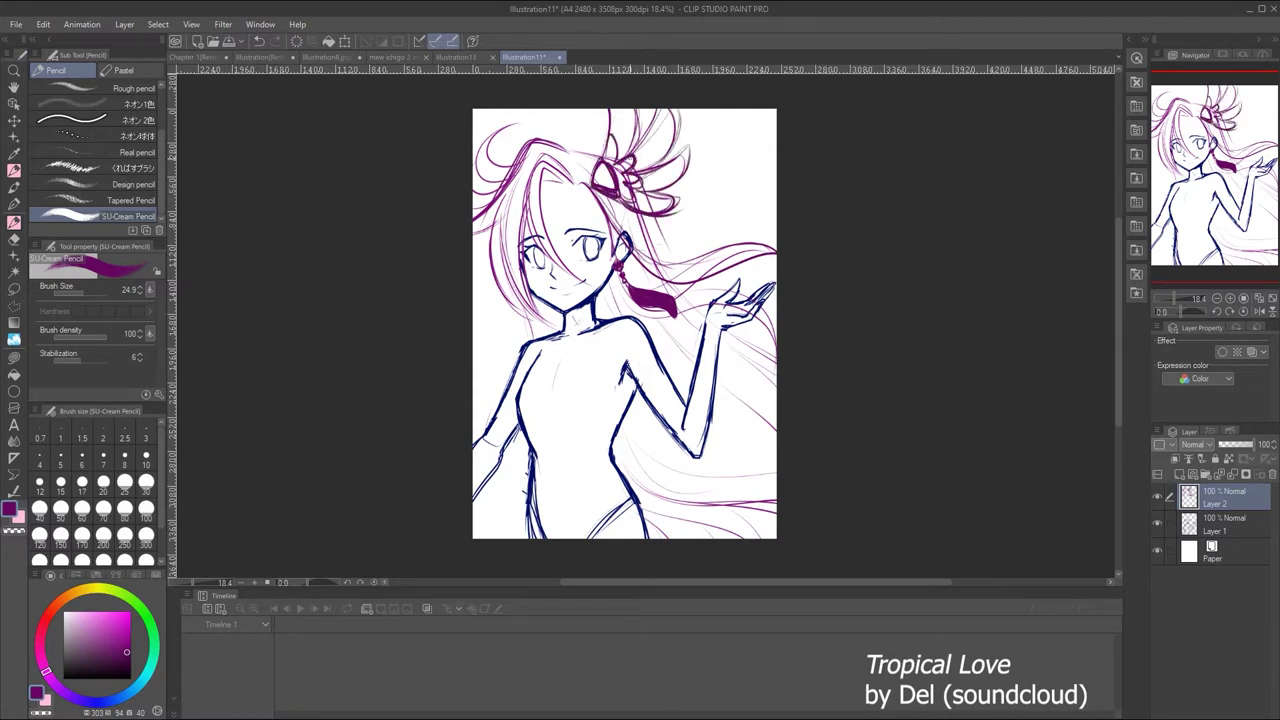
drag(684, 209, 643, 217)
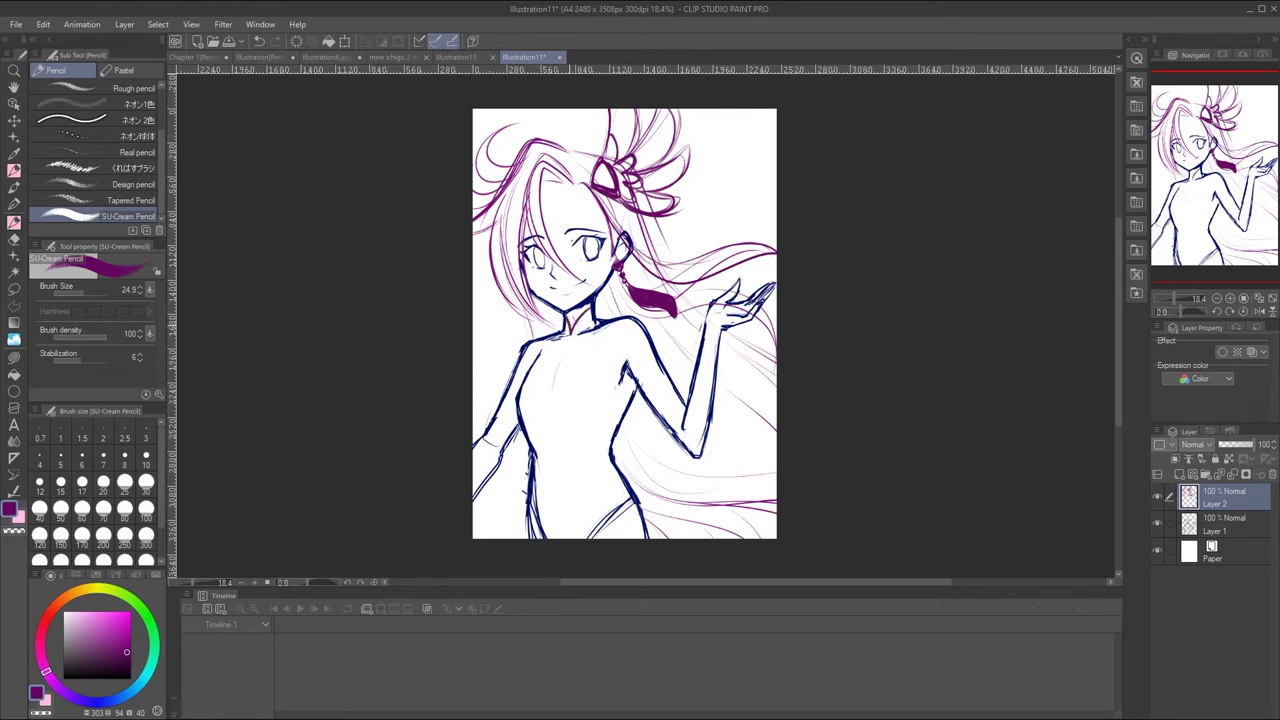
Sketch a halter top with a plunging V neckline and a curved armhole edge on the left side
drag(634, 316, 594, 430)
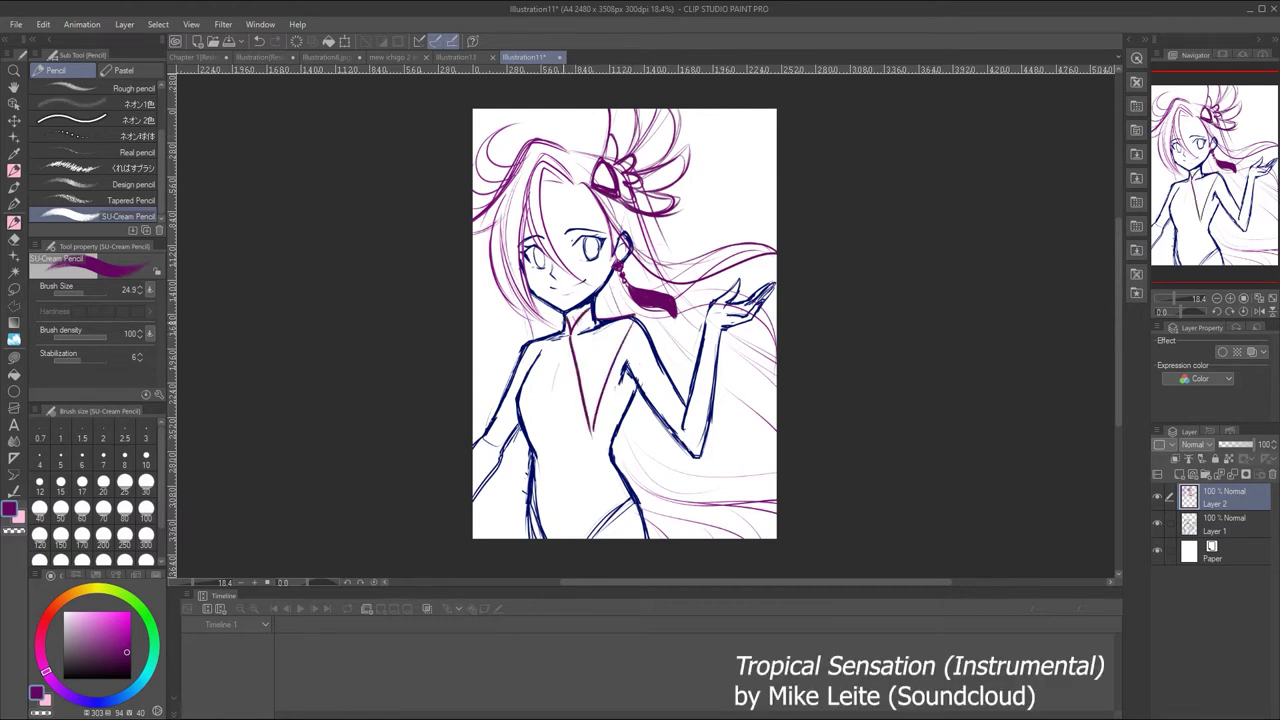
drag(565, 328, 521, 405)
drag(528, 350, 516, 446)
mouse_move(566, 338)
mouse_down()
mouse_move(522, 448)
mouse_move(596, 436)
mouse_up()
key(ctrl+z)
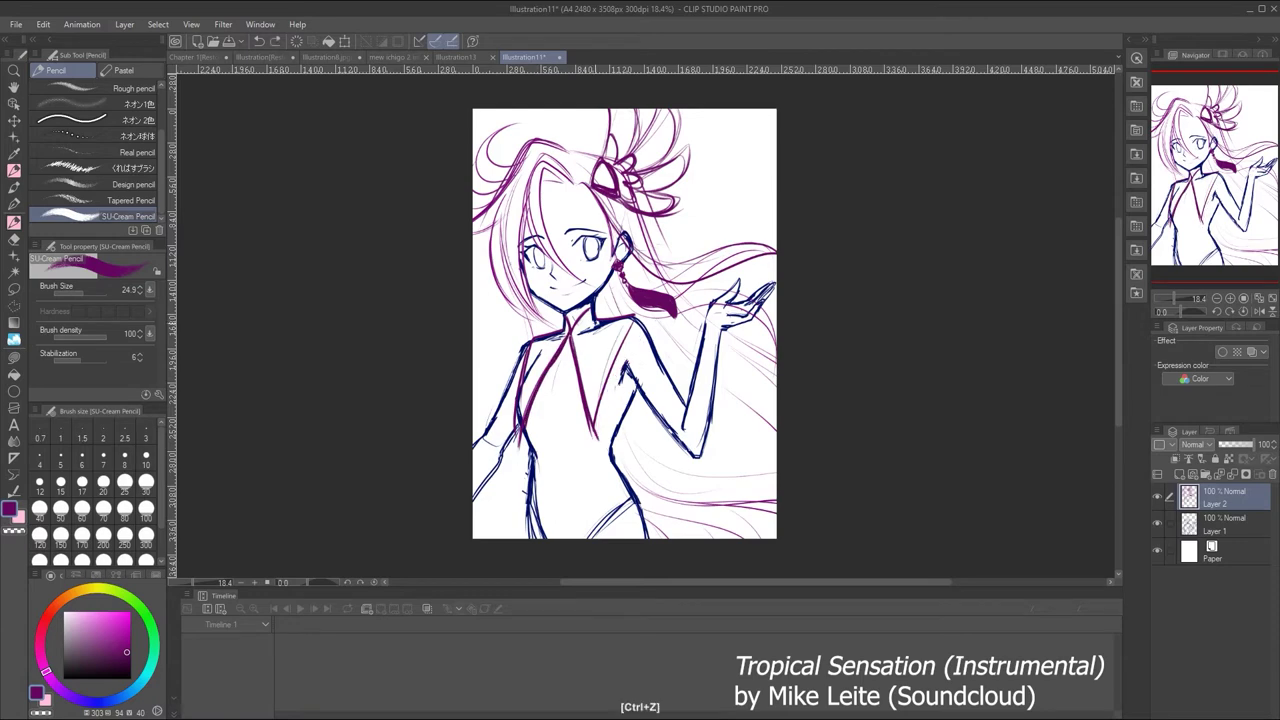
drag(640, 315, 595, 436)
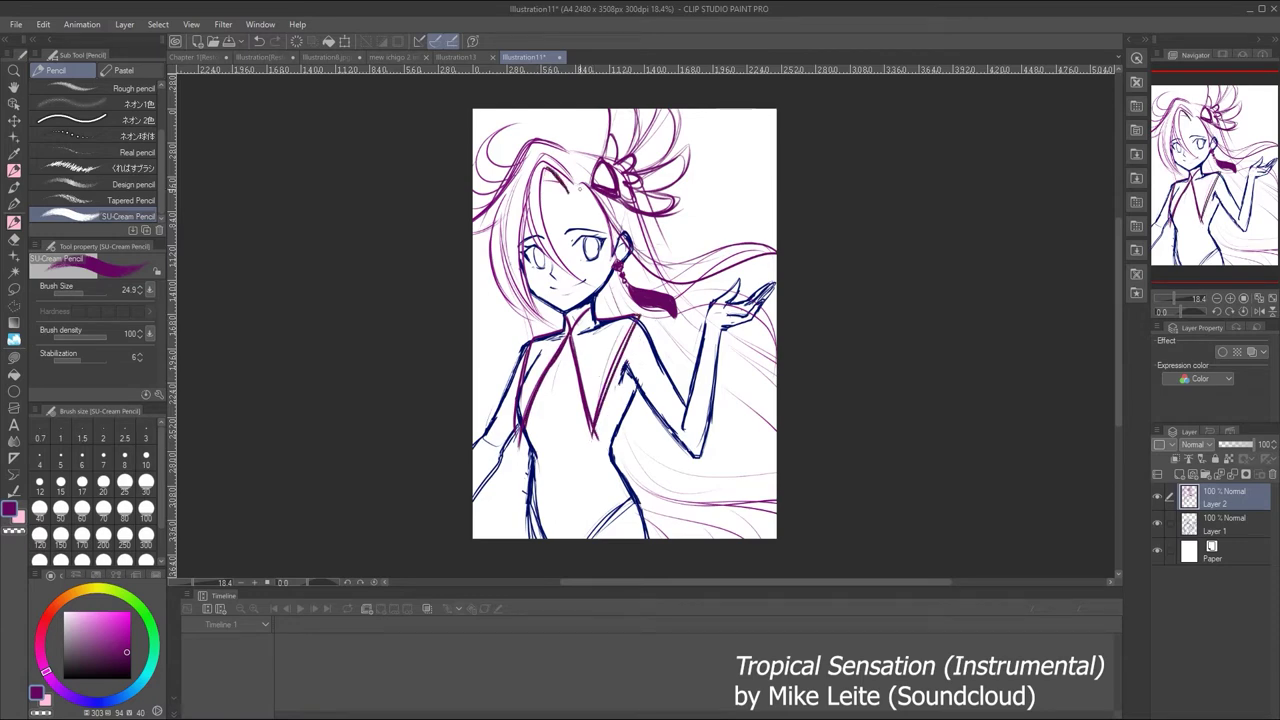
Redraw and thicken the hair outline over the crown, from the hair ornament to the edge of the canvas
drag(558, 135, 508, 180)
key(ctrl+z)
key(ctrl+z)
mouse_move(585, 135)
mouse_down()
mouse_move(500, 182)
mouse_move(546, 148)
mouse_move(476, 216)
mouse_up()
key(e)
key(p)
key(ctrl+z)
key(ctrl+z)
drag(584, 152, 488, 182)
drag(1166, 298, 1172, 298)
Erase messy lines around the hair ornament and redraw its petals and feather outlines
key(e)
mouse_move(612, 118)
mouse_down()
mouse_move(622, 190)
mouse_move(645, 165)
mouse_move(648, 190)
mouse_up()
key(p)
drag(640, 150, 690, 125)
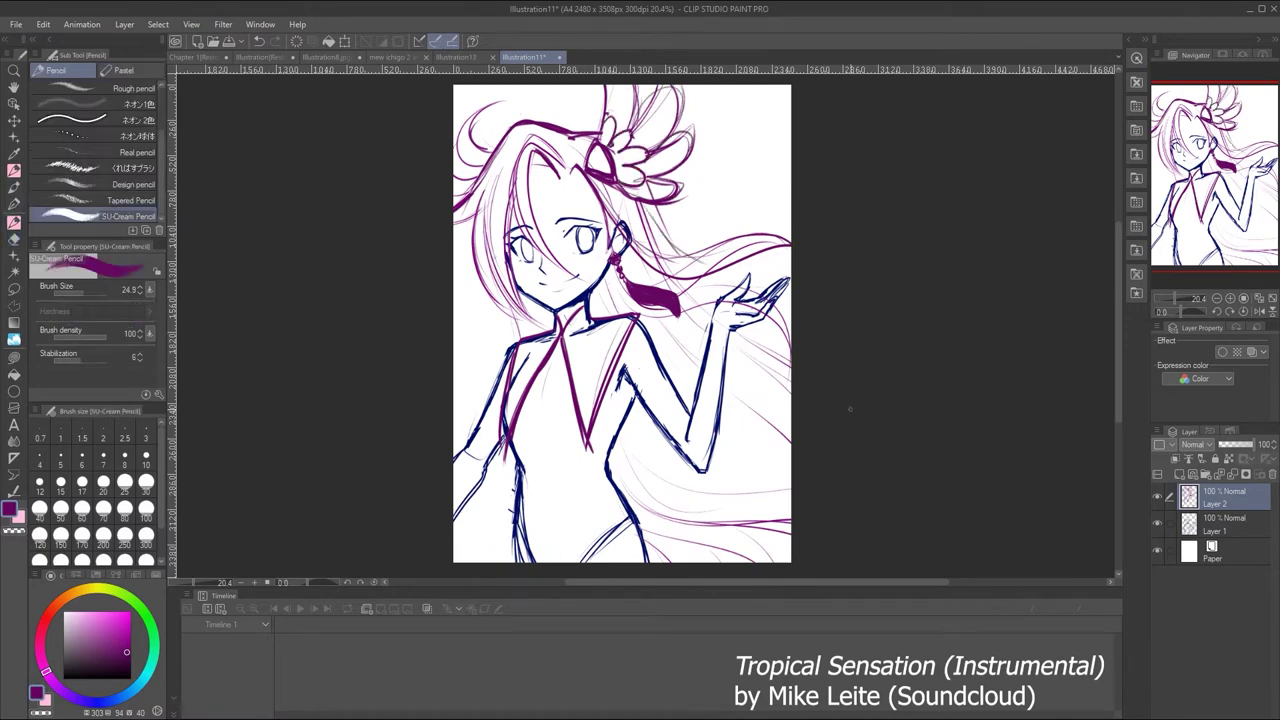
drag(1174, 298, 1180, 297)
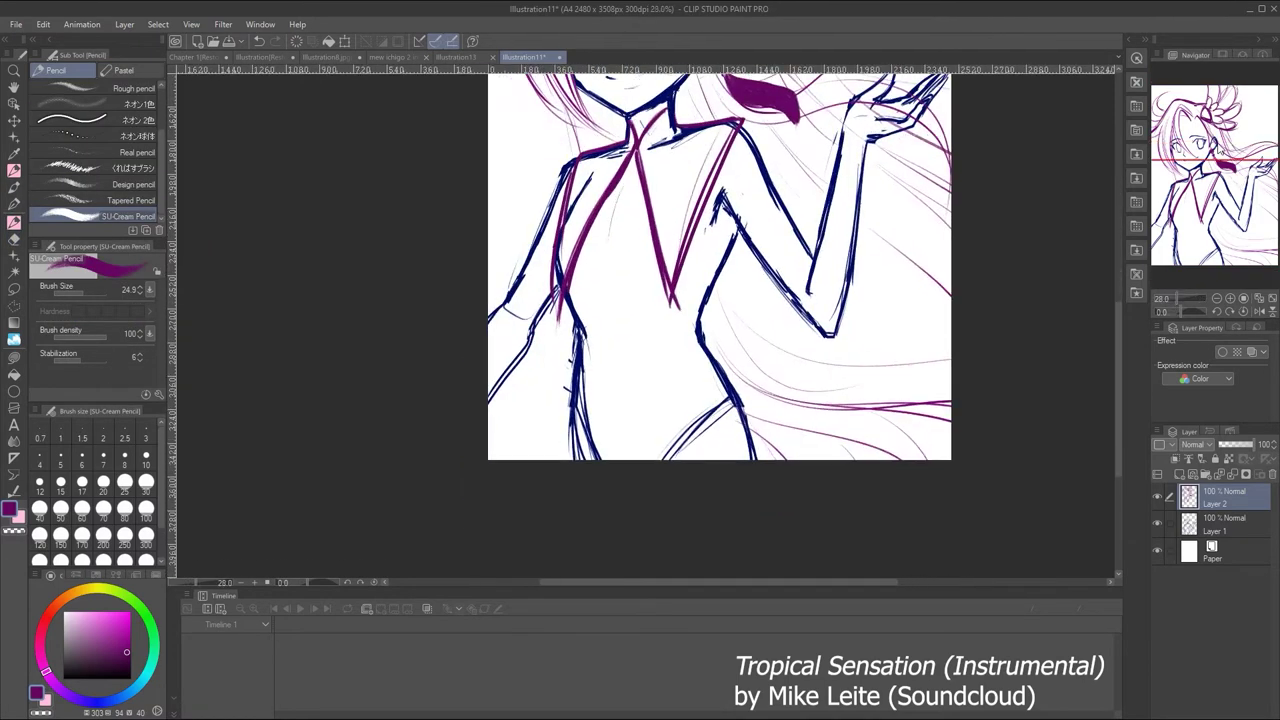
drag(618, 155, 609, 173)
drag(636, 139, 612, 161)
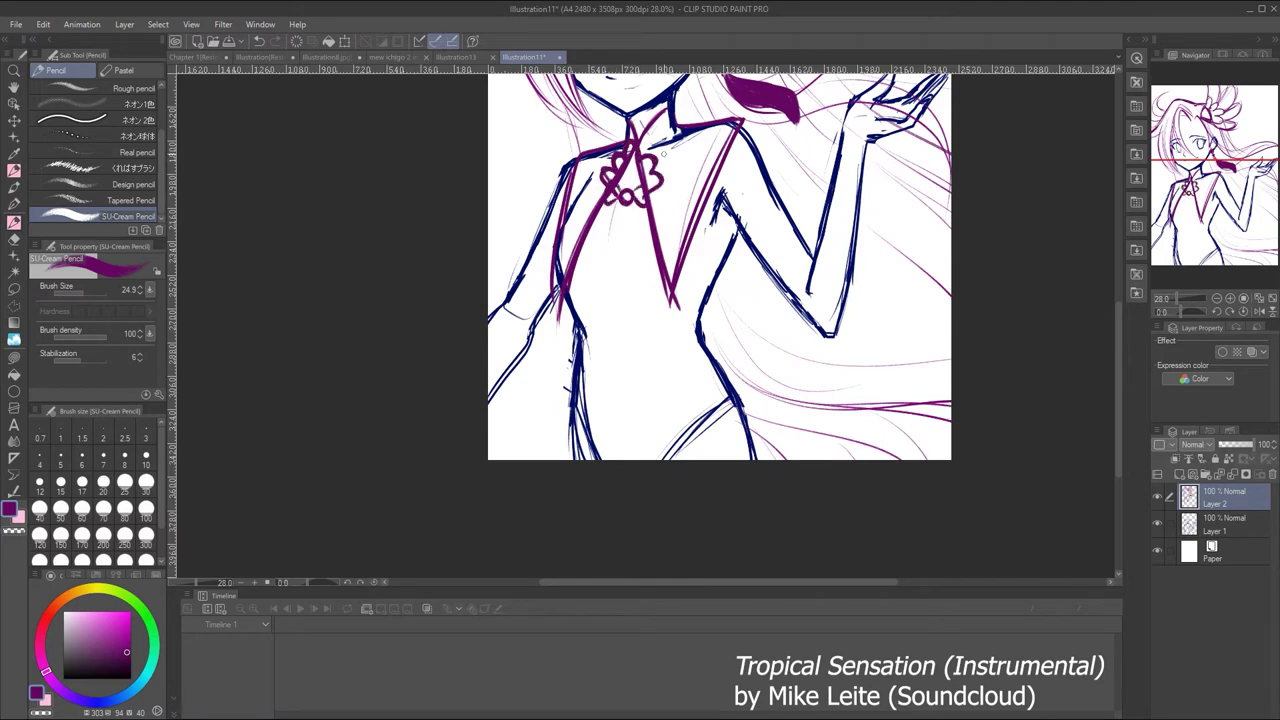
key(ctrl+z)
key(ctrl+z)
key(ctrl+z)
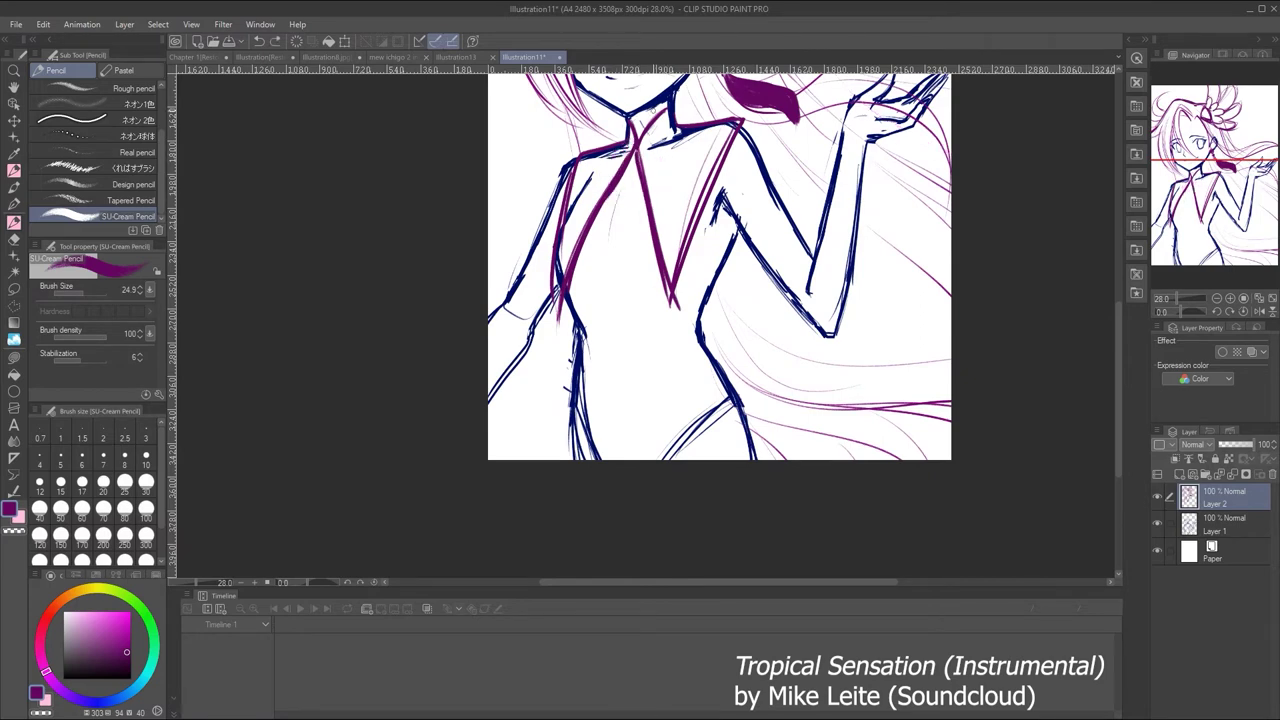
Thicken the halter top's V neckline and add a curved hem line beneath the chest
drag(718, 138, 674, 280)
key(ctrl+z)
mouse_move(628, 146)
mouse_down()
mouse_move(552, 286)
mouse_move(700, 290)
mouse_up()
Sketch feathered sleeves fanning outward from both upper arms and thicken their outlines
drag(768, 192, 704, 211)
drag(766, 190, 734, 202)
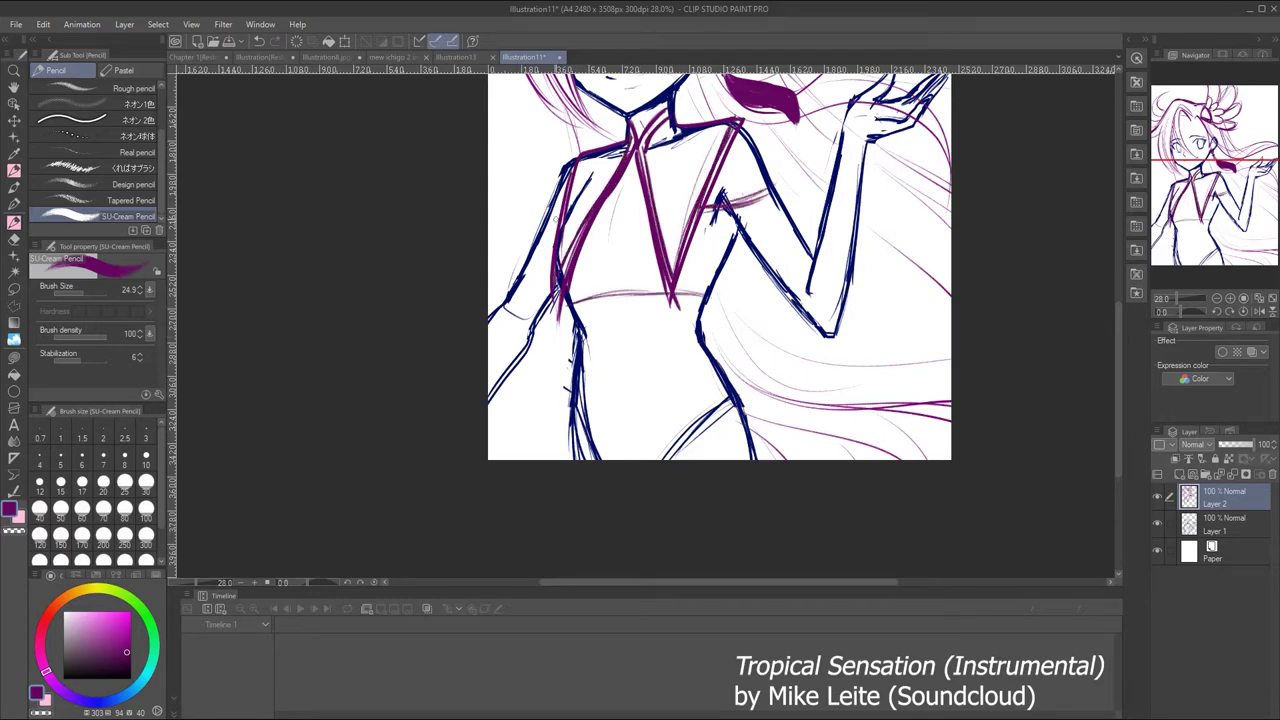
drag(540, 224, 488, 248)
drag(552, 234, 532, 278)
drag(830, 178, 772, 186)
drag(826, 186, 702, 268)
drag(708, 220, 692, 248)
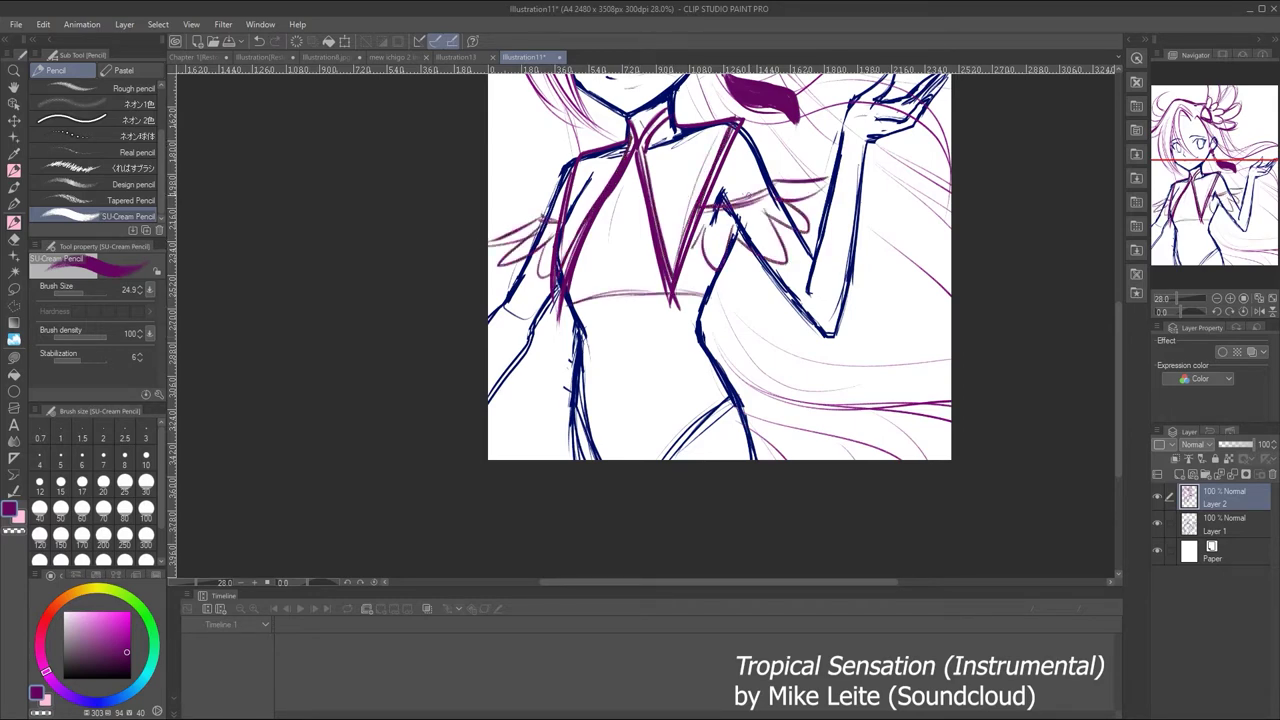
drag(834, 172, 742, 198)
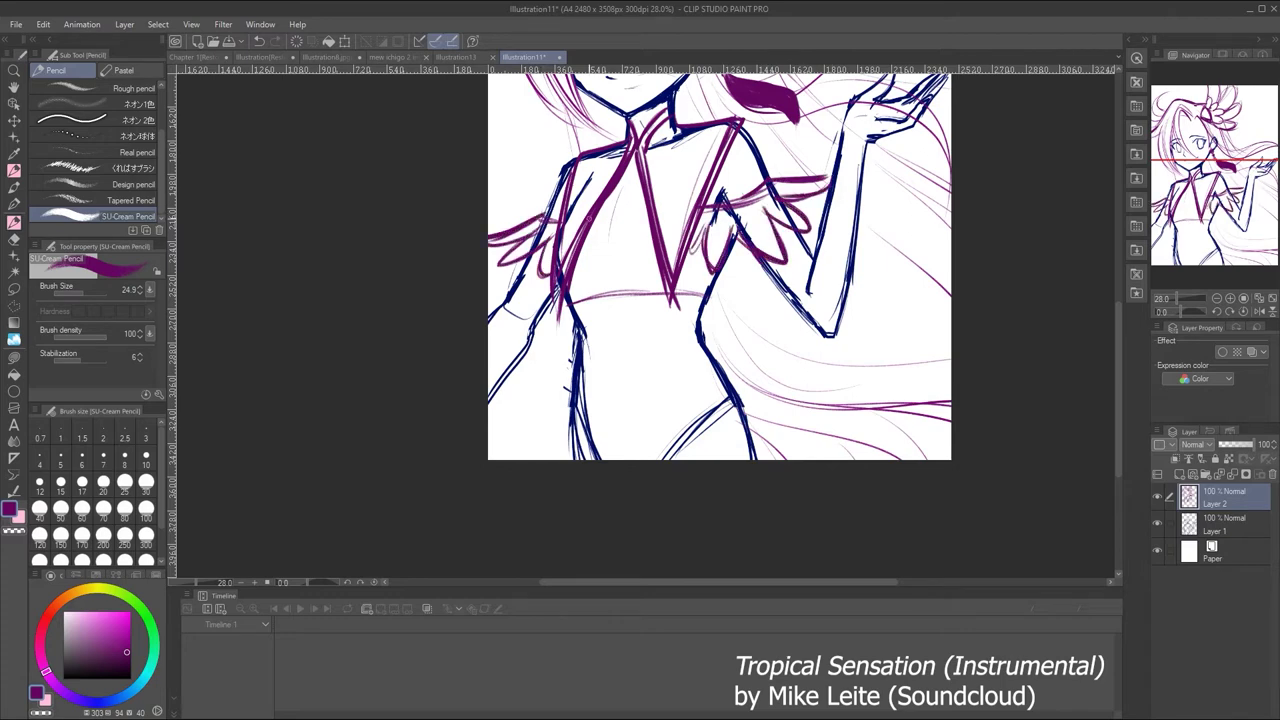
Erase stray body lines beside the waist on Layer 1 and strengthen the top's curved hem line on Layer 2
click(1169, 293)
drag(1169, 293, 1192, 298)
key(e)
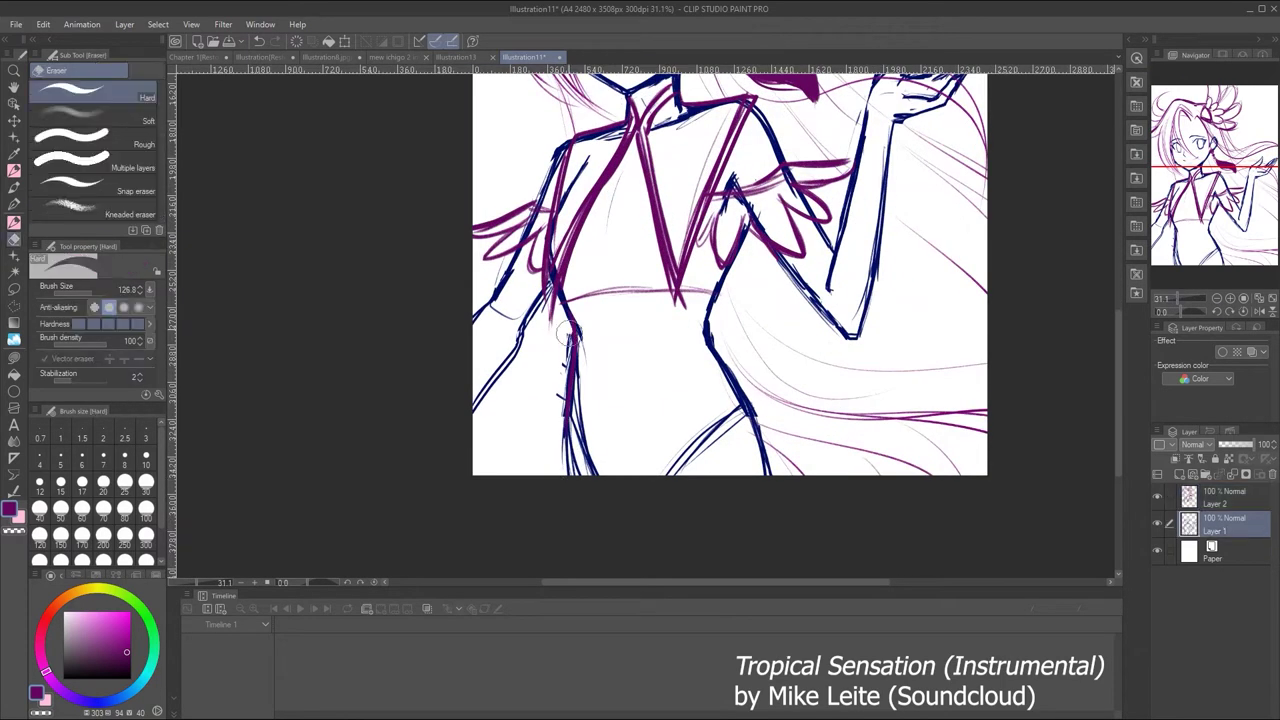
key(p)
drag(566, 298, 706, 289)
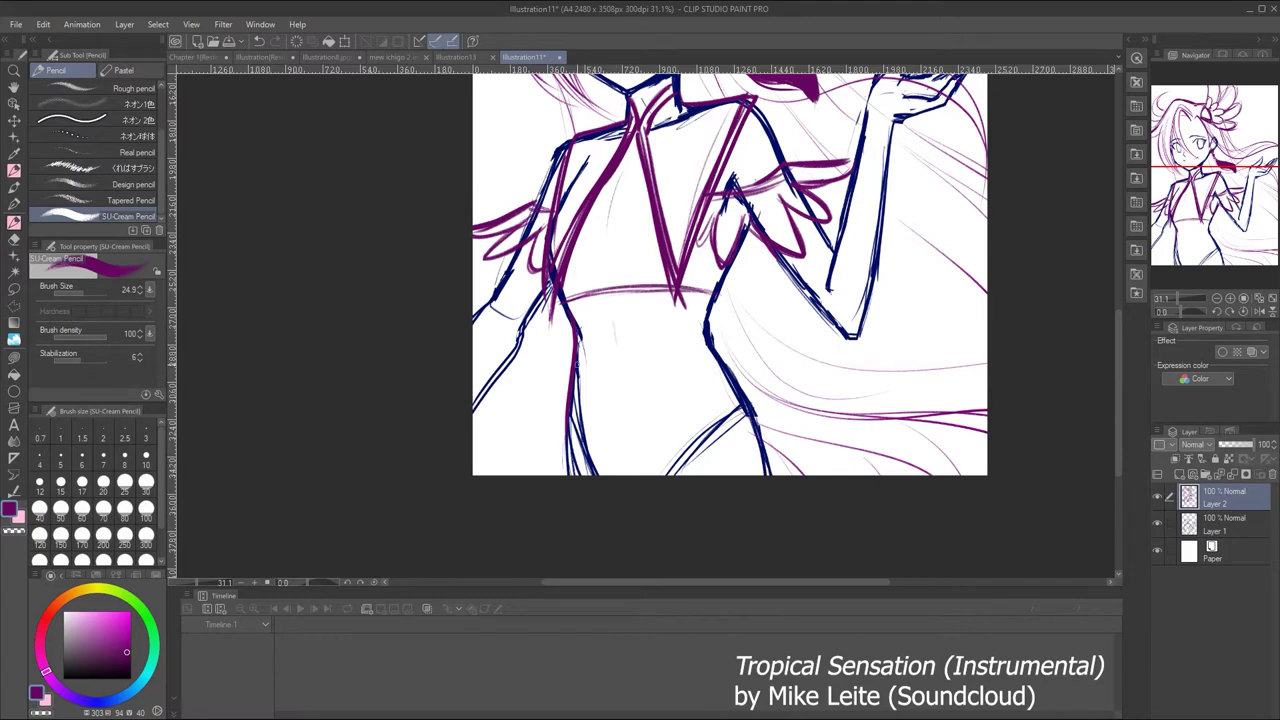
Sketch a V-shaped waistband at the hips with flared skirt folds spreading toward the canvas edges
drag(580, 380, 700, 350)
mouse_move(582, 418)
mouse_down()
mouse_move(735, 369)
mouse_move(720, 386)
mouse_move(735, 376)
mouse_move(580, 378)
mouse_up()
key(ctrl+z)
mouse_move(740, 378)
mouse_down()
mouse_move(955, 460)
mouse_move(915, 452)
mouse_up()
drag(578, 410, 588, 474)
mouse_move(650, 474)
mouse_down()
mouse_move(720, 455)
mouse_move(842, 460)
mouse_move(970, 440)
mouse_up()
key(ctrl+z)
drag(748, 378, 958, 424)
key(ctrl+z)
scroll(748, 378, down, 4)
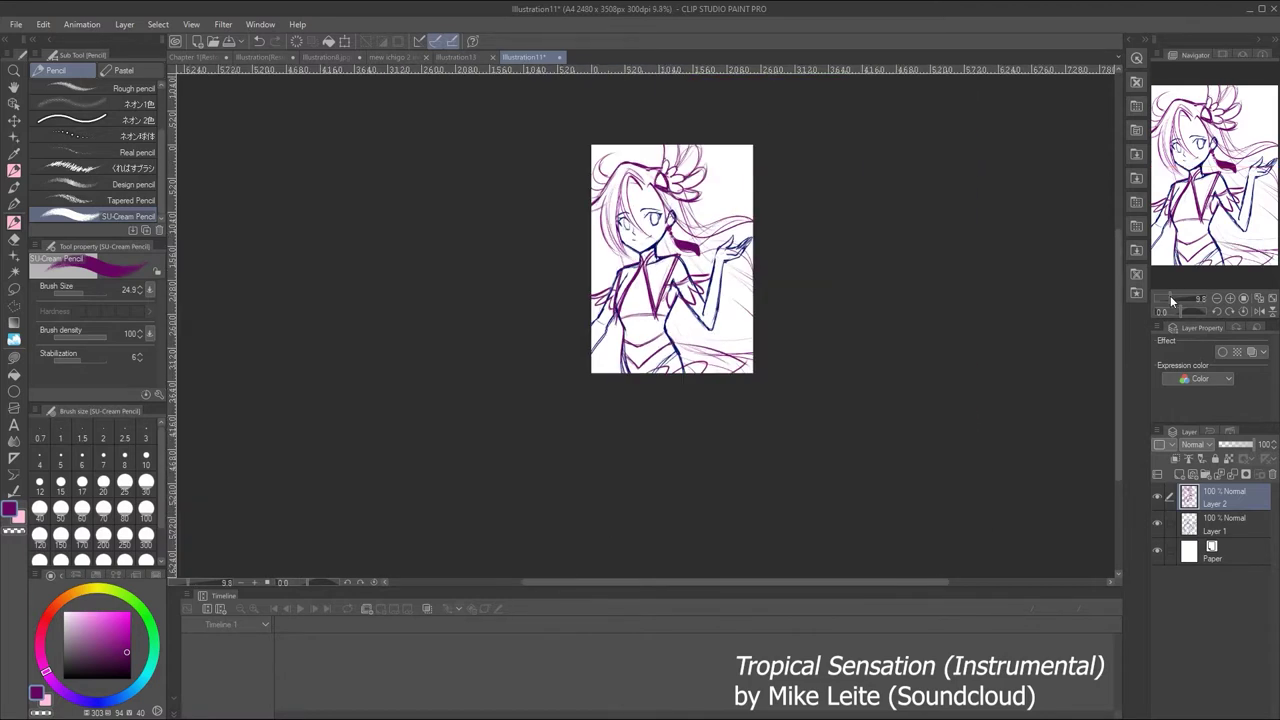
Draw a pointed belt across the waist with a round buckle at the hip, clearing lines that cross it
scroll(799, 489, up, 3)
mouse_move(580, 406)
mouse_down()
mouse_move(568, 450)
mouse_move(632, 426)
mouse_move(708, 362)
mouse_up()
key(ctrl+z)
drag(628, 436, 725, 368)
key(ctrl+z)
mouse_move(586, 390)
mouse_down()
mouse_move(520, 436)
mouse_move(562, 436)
mouse_move(588, 412)
mouse_up()
key(ctrl+z)
mouse_move(695, 350)
mouse_down()
mouse_move(676, 357)
mouse_move(700, 392)
mouse_up()
key(ctrl+z)
key(ctrl+z)
key(ctrl+z)
click(14, 238)
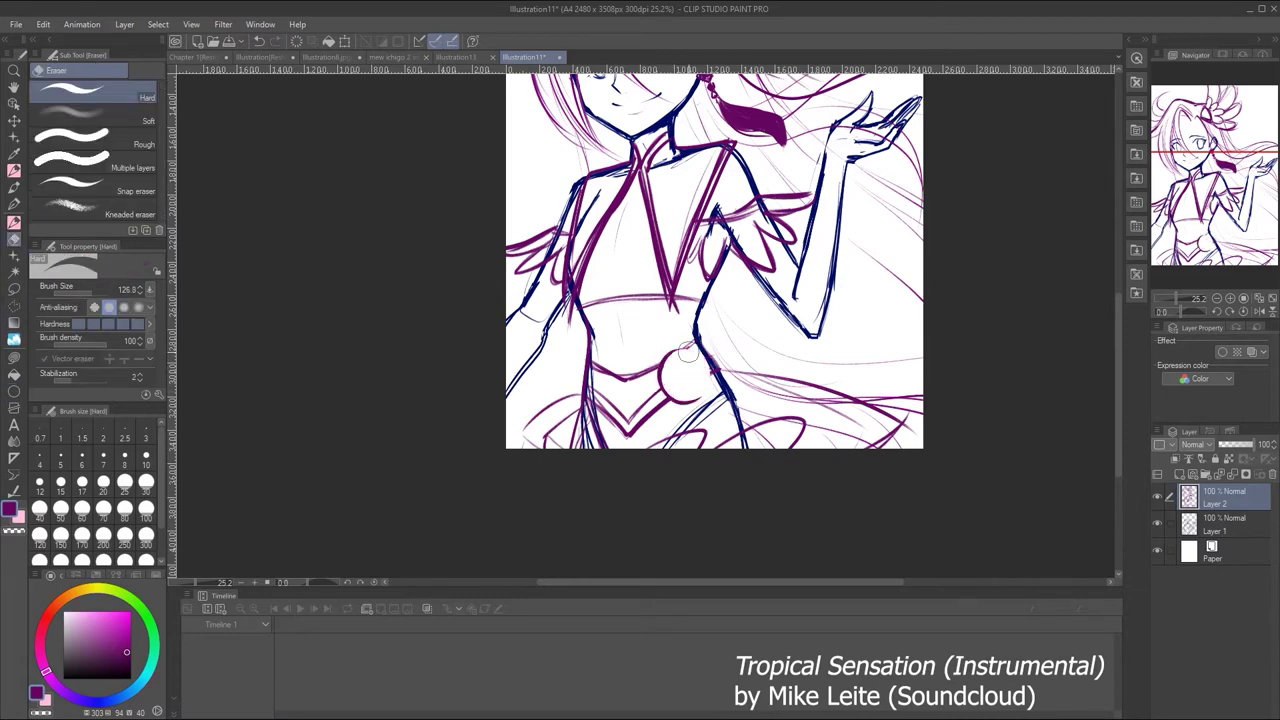
Draw a flower emblem inside the round buckle and a ribbon bow with a hanging tail behind it
click(14, 222)
mouse_move(682, 350)
mouse_down()
mouse_move(744, 398)
mouse_move(725, 385)
mouse_move(745, 358)
mouse_move(676, 376)
mouse_move(672, 390)
mouse_move(745, 358)
mouse_up()
key(ctrl+z)
key(ctrl+z)
key(ctrl+z)
key(ctrl+z)
drag(730, 410, 742, 378)
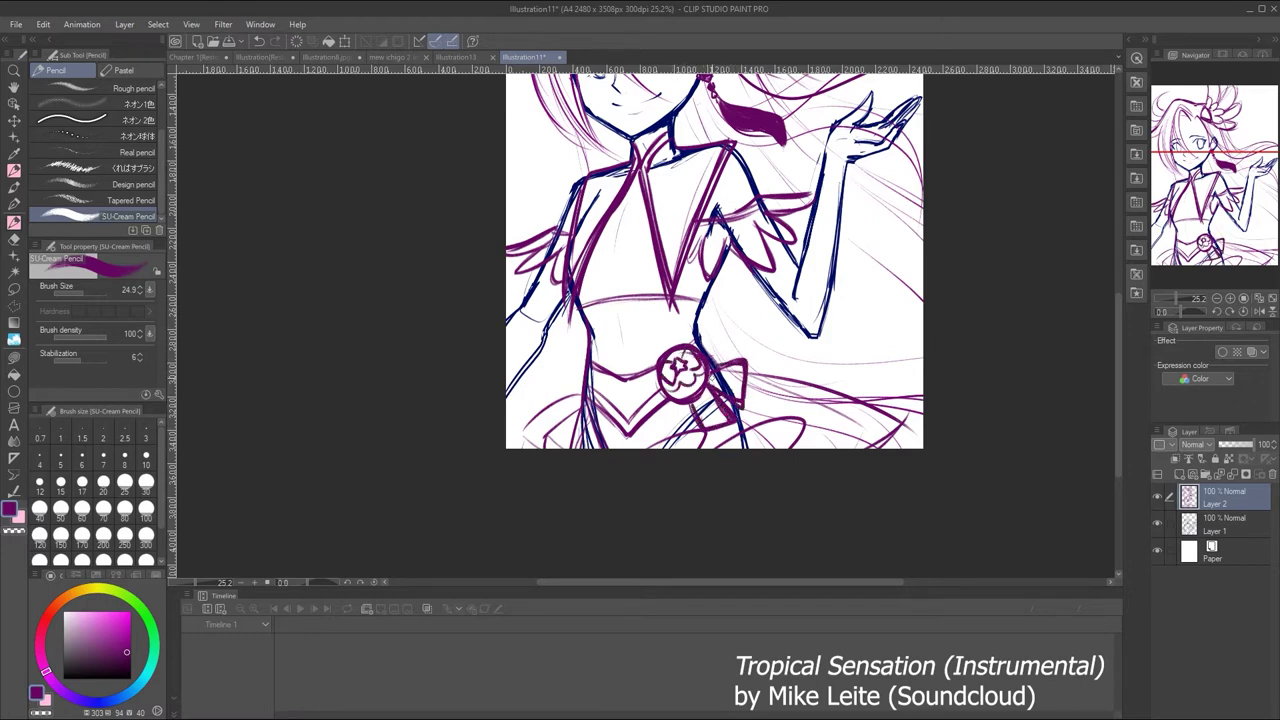
scroll(740, 390, down, 2)
scroll(757, 391, up, 1)
key(ctrl+z)
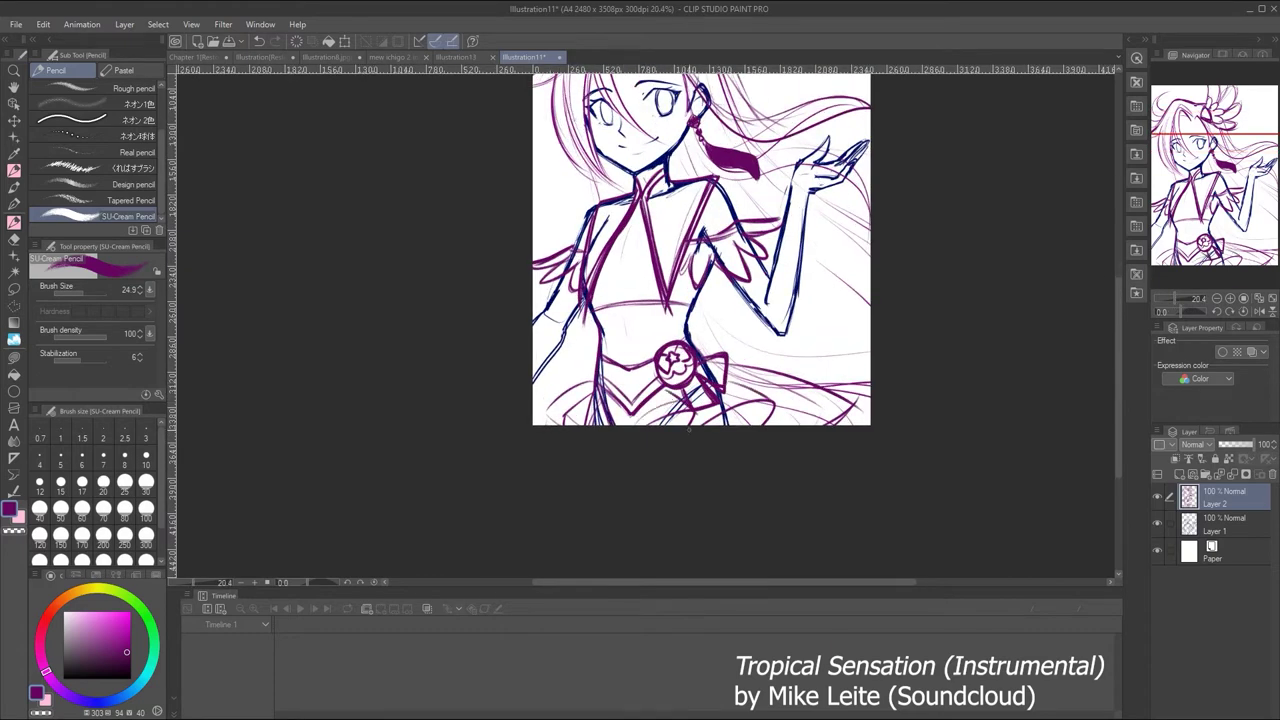
Add extra upper feathers to both sleeves and bracelet lines around the raised hand's wrist
mouse_move(1180, 297)
mouse_down()
mouse_move(1168, 294)
mouse_move(1186, 297)
mouse_up()
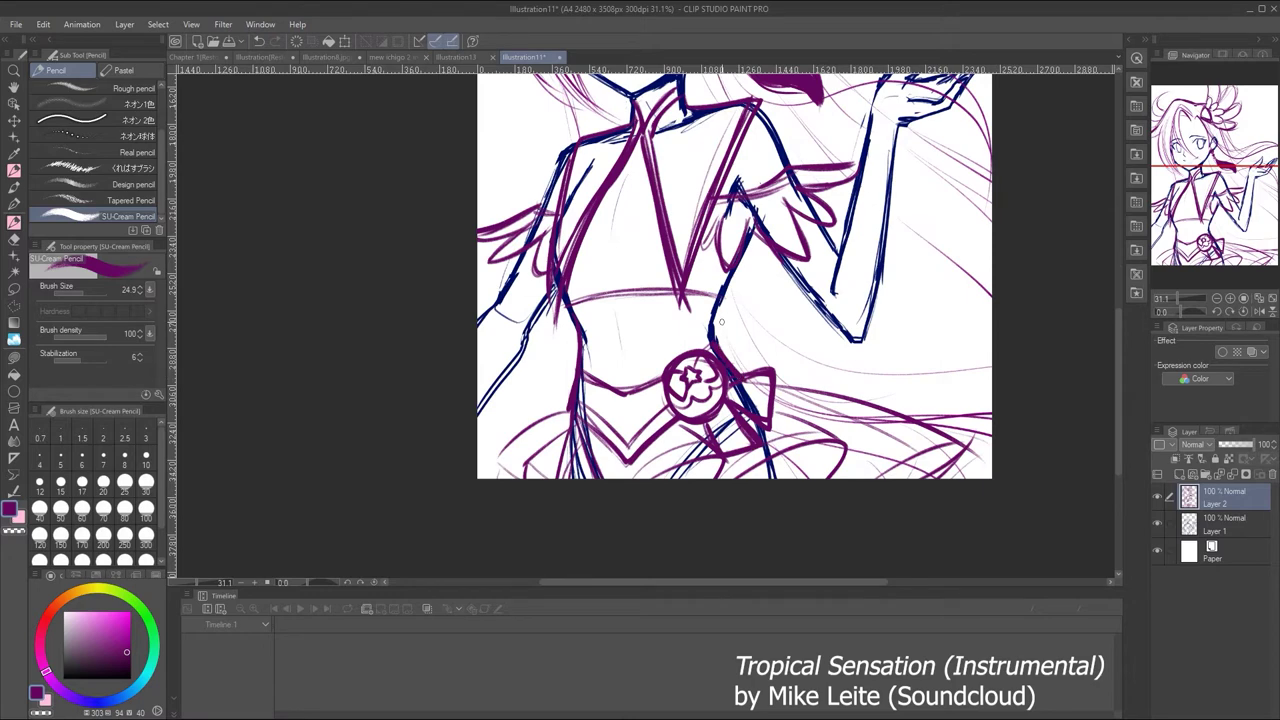
mouse_move(850, 148)
mouse_down()
mouse_move(788, 165)
mouse_move(800, 162)
mouse_up()
drag(544, 190, 484, 214)
key(ctrl+z)
drag(528, 198, 481, 200)
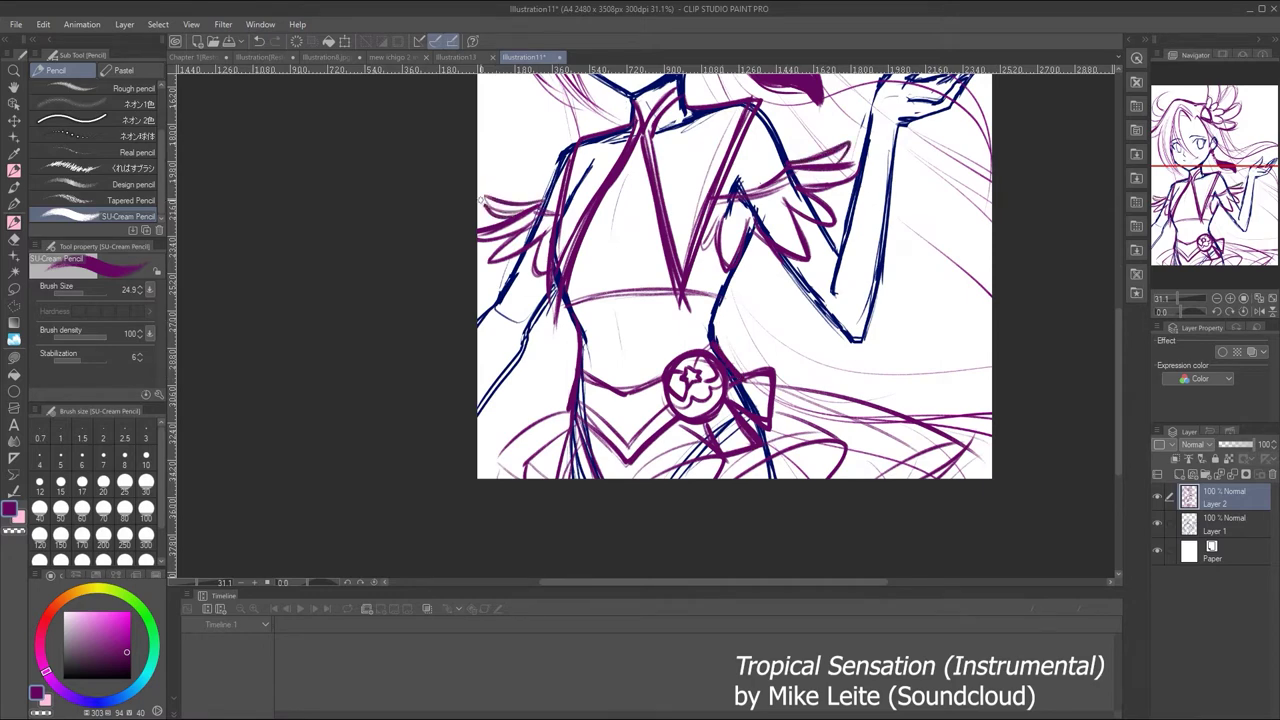
drag(700, 300, 665, 389)
drag(866, 211, 834, 229)
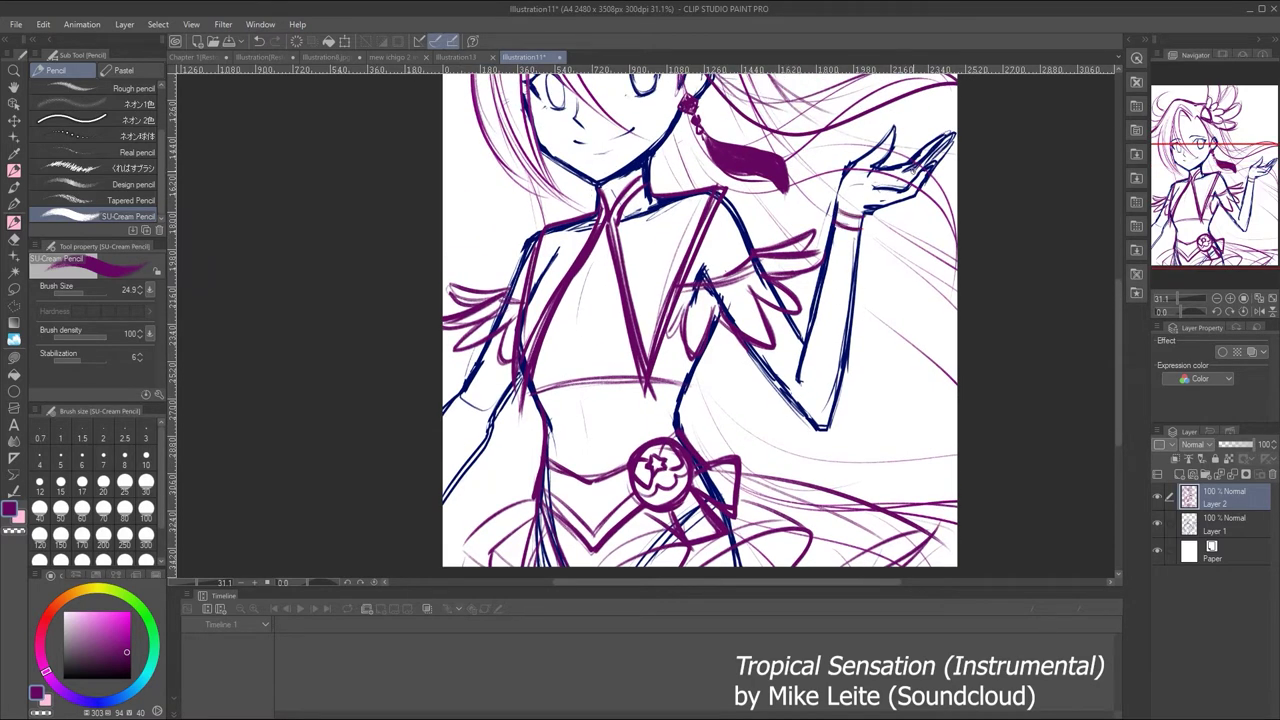
Paint light cyan streaks on the curled lock, the face-framing strands and the long strand flowing past the ear
drag(1186, 297, 1178, 298)
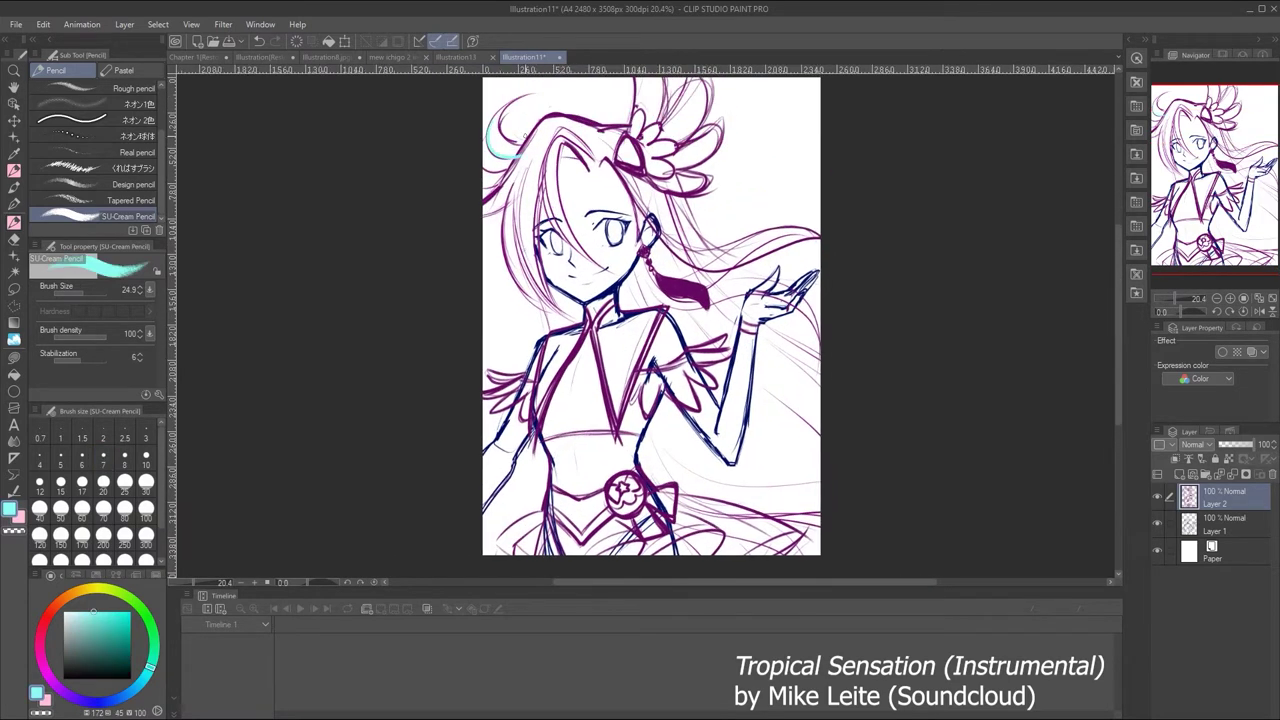
mouse_move(510, 120)
mouse_down()
mouse_move(506, 160)
mouse_move(553, 303)
mouse_up()
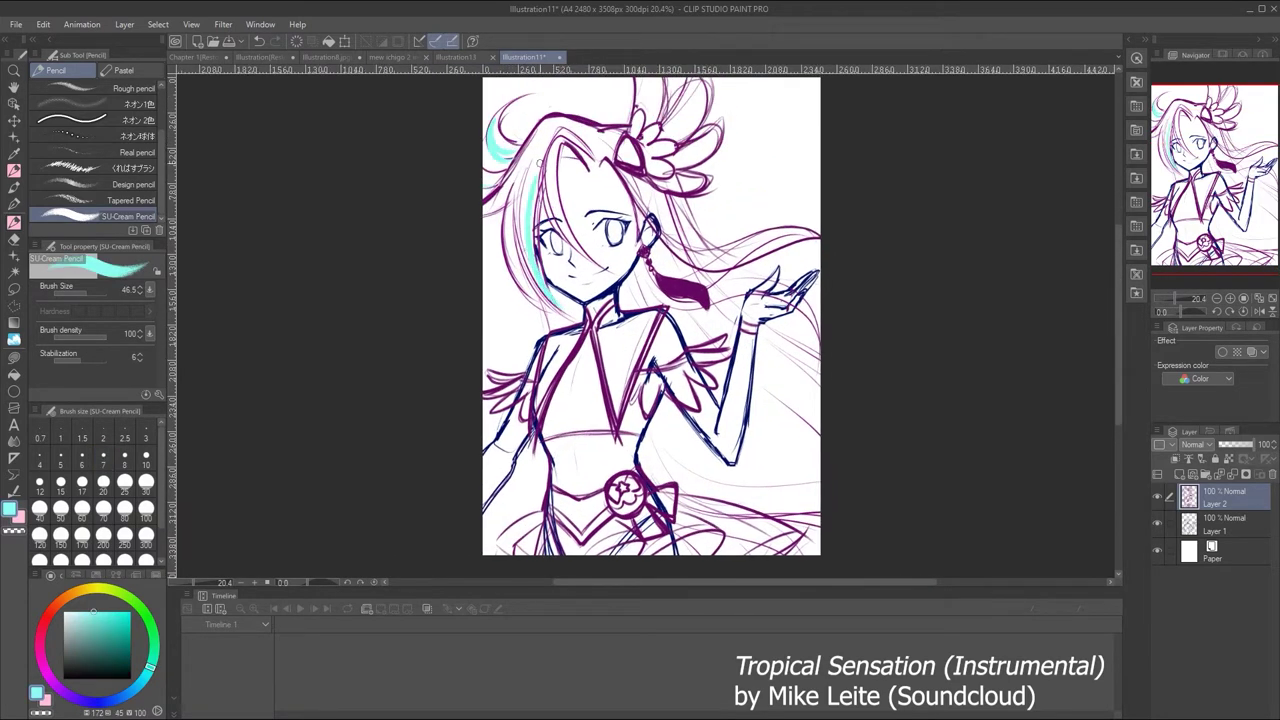
key(ctrl+z)
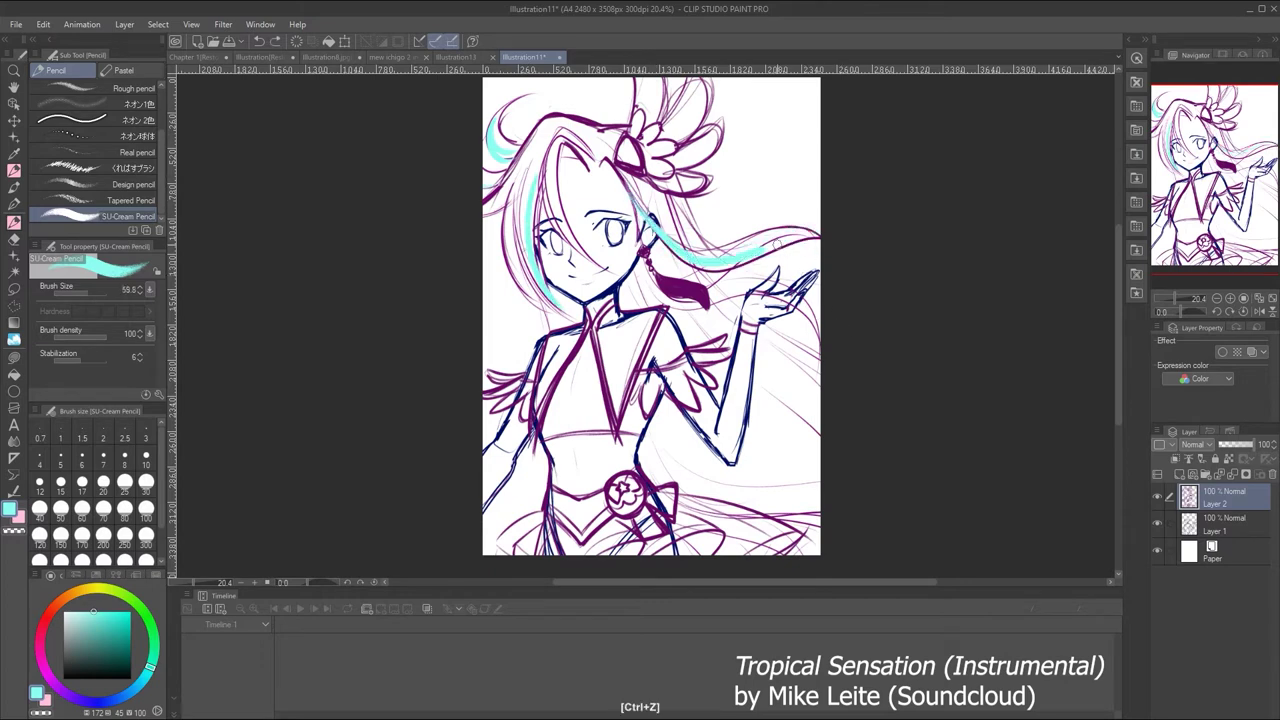
mouse_move(621, 185)
mouse_down()
mouse_move(744, 256)
mouse_move(820, 234)
mouse_up()
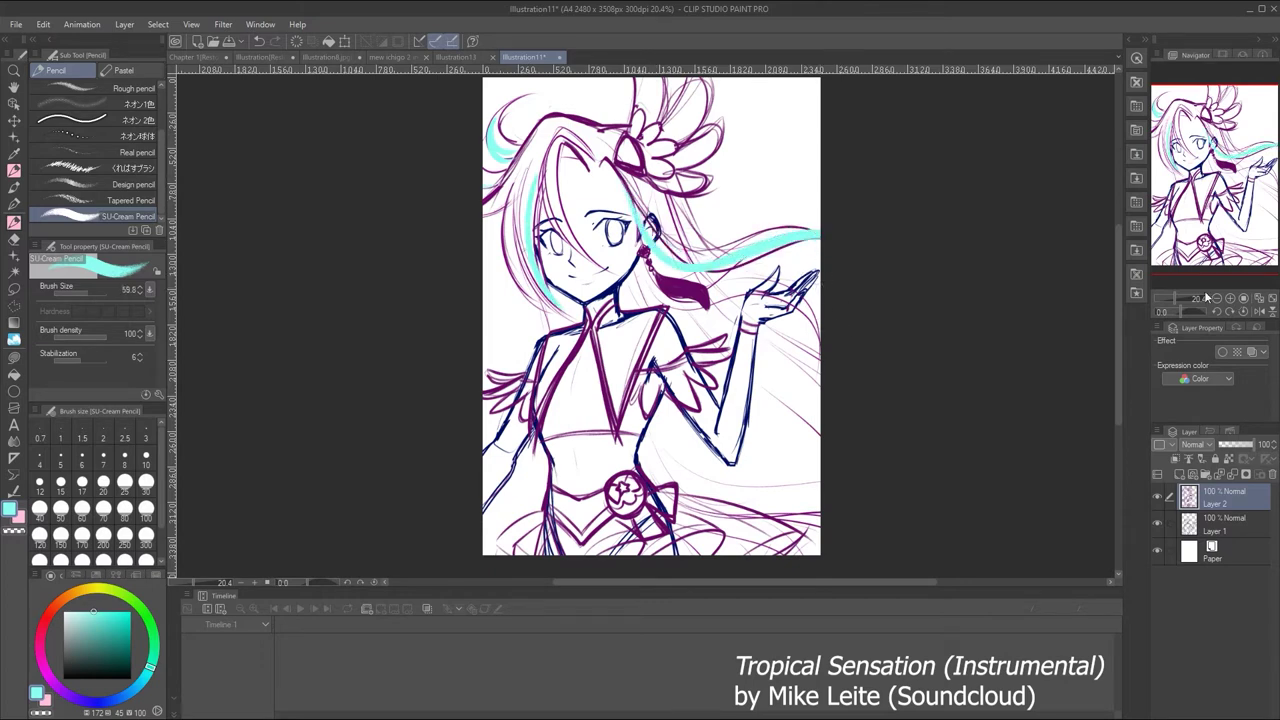
Merge Layer 2 into Layer 1, lower the sketch's opacity to 55% and ready the Mapping pen on Layer 3
key(p)
right_click(1226, 525)
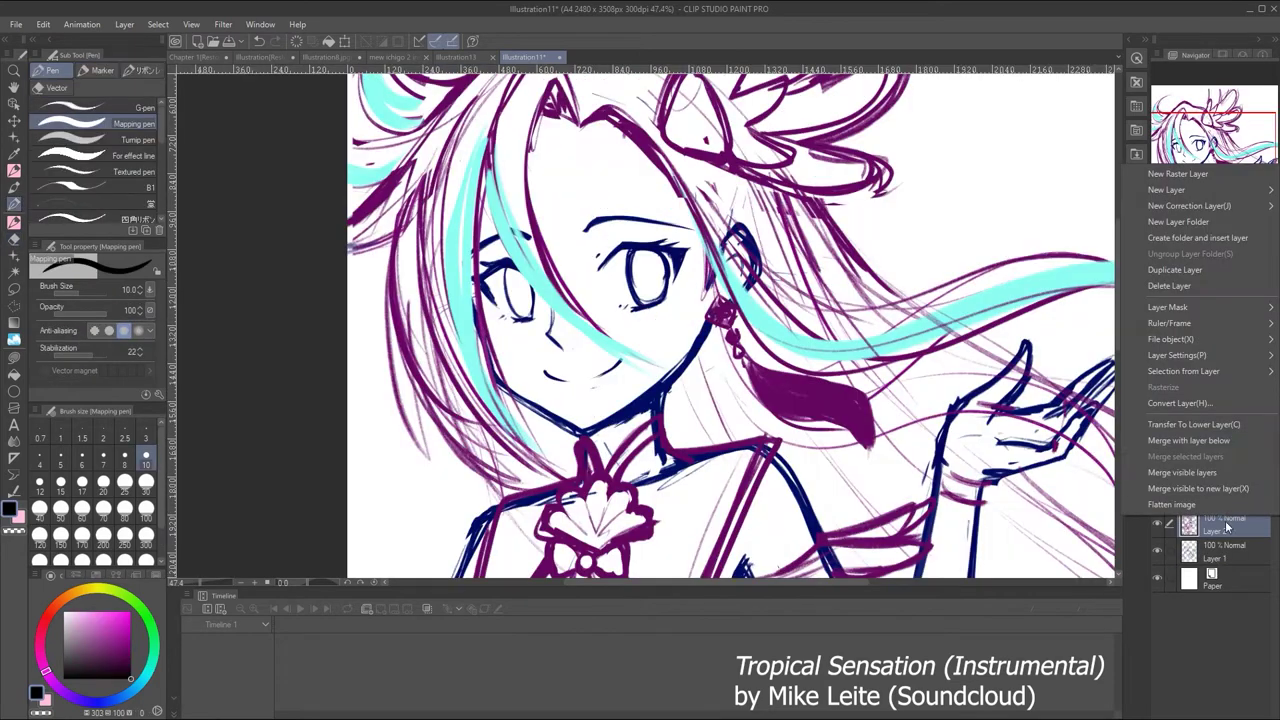
click(1192, 424)
drag(1190, 298, 1208, 292)
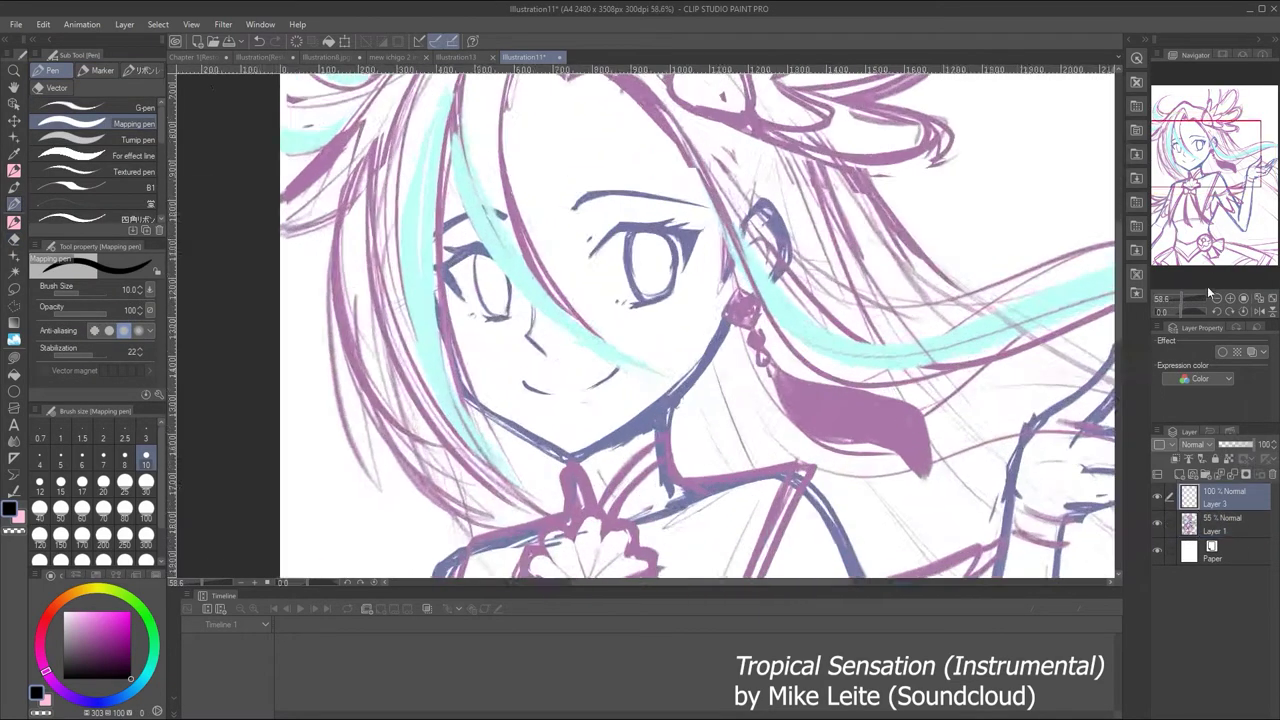
Ink the upper lash lines and outer lashes of both eyes in black on Layer 3, rotating the canvas as needed
key(minus)
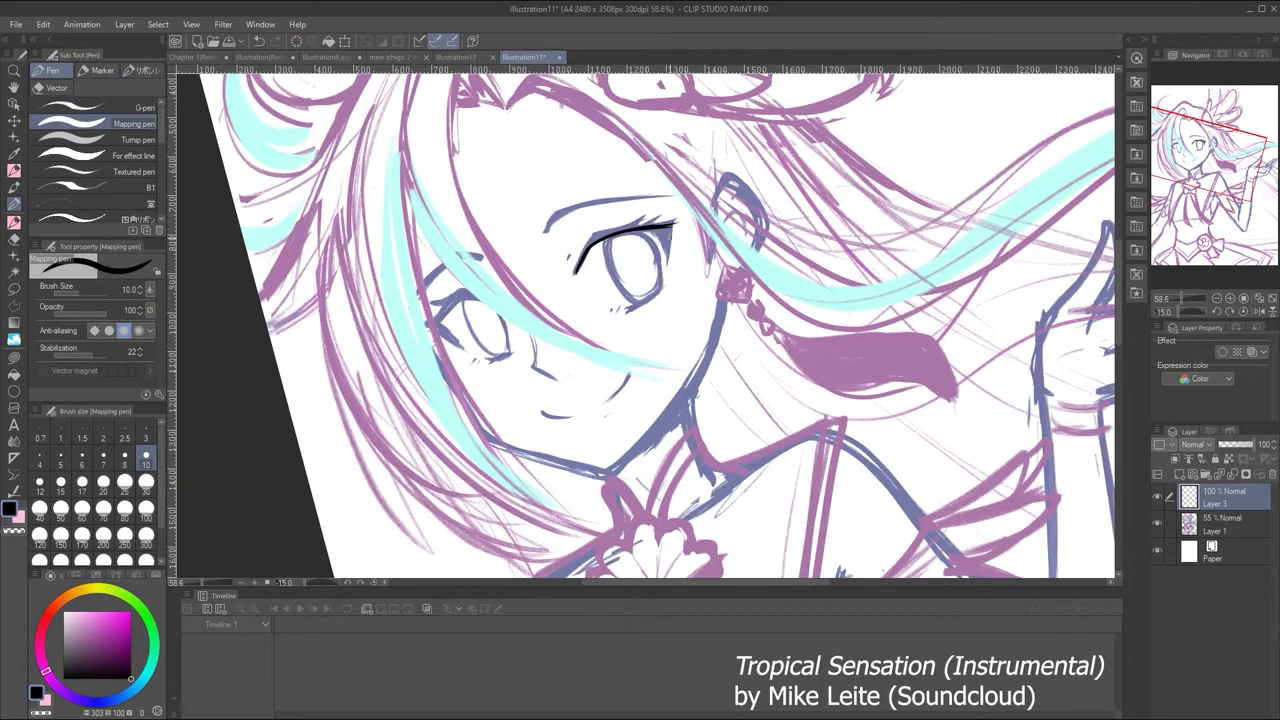
mouse_move(578, 262)
mouse_down()
mouse_move(648, 220)
mouse_move(688, 221)
mouse_move(673, 226)
mouse_up()
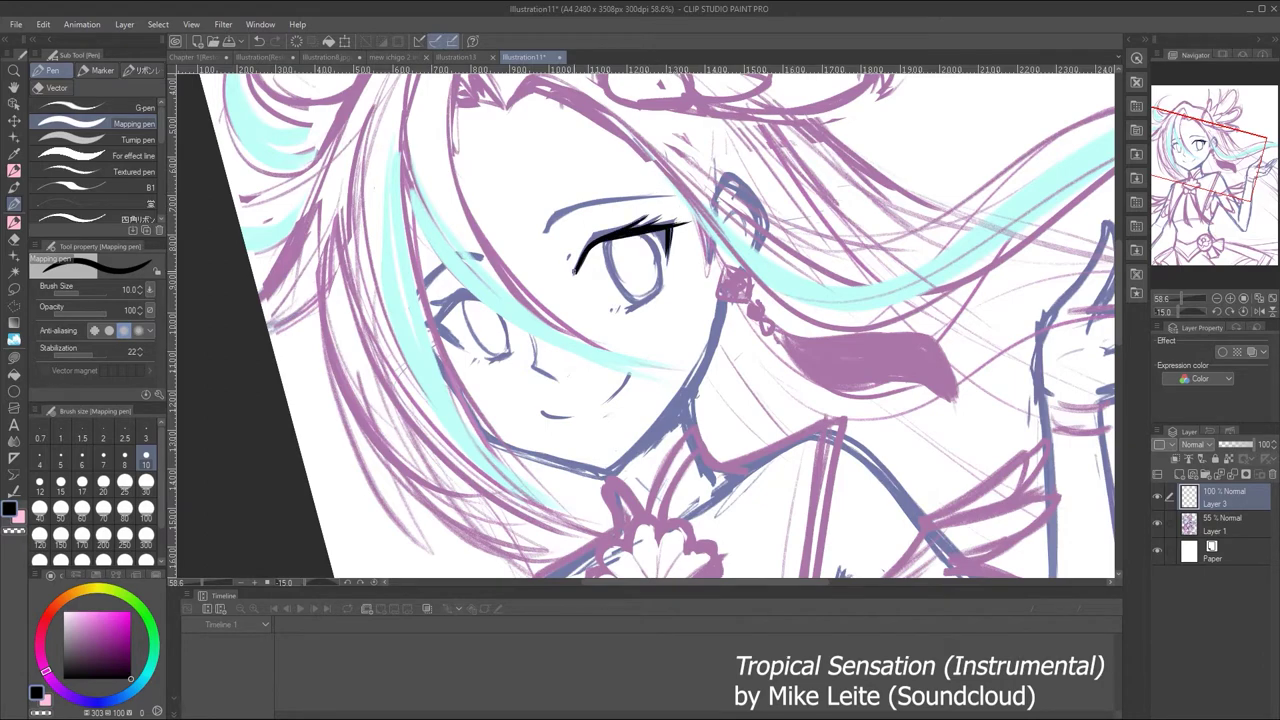
drag(577, 258, 636, 216)
mouse_move(487, 295)
mouse_down()
mouse_move(517, 117)
mouse_move(590, 156)
mouse_move(572, 145)
mouse_up()
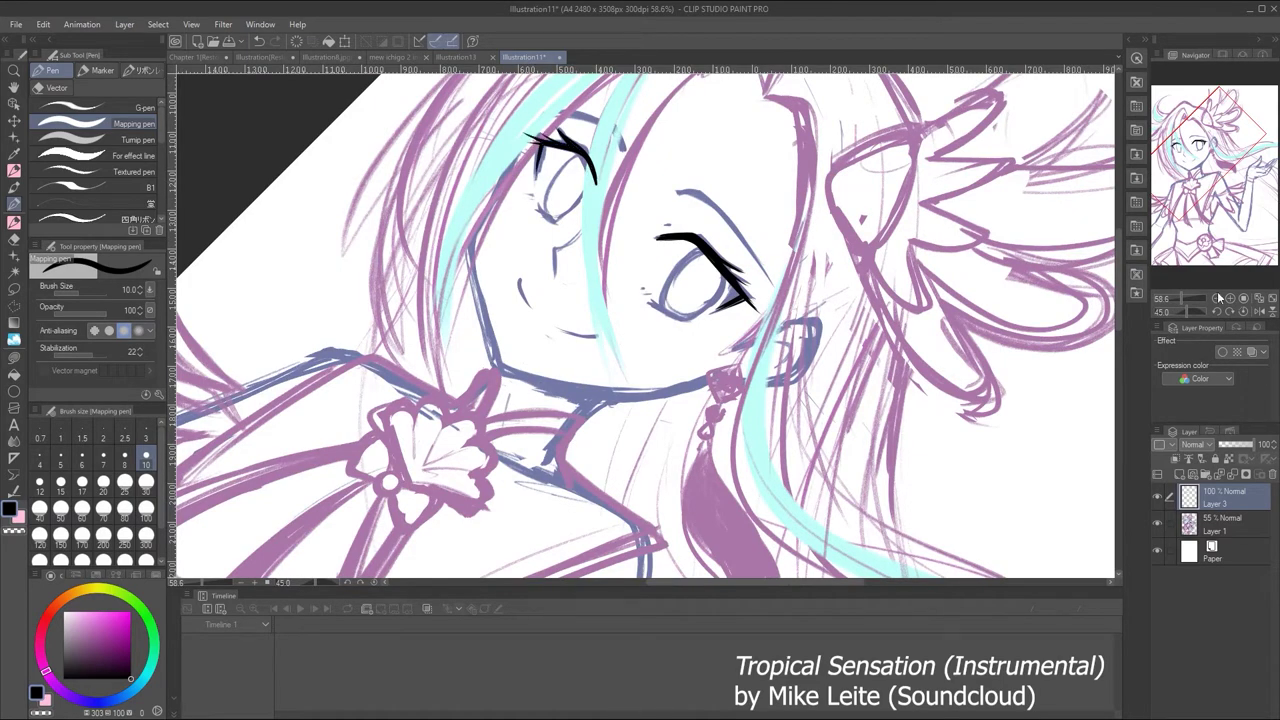
Ink both eyebrows as thin tapered arcs following the sketch
click(1218, 298)
click(1218, 298)
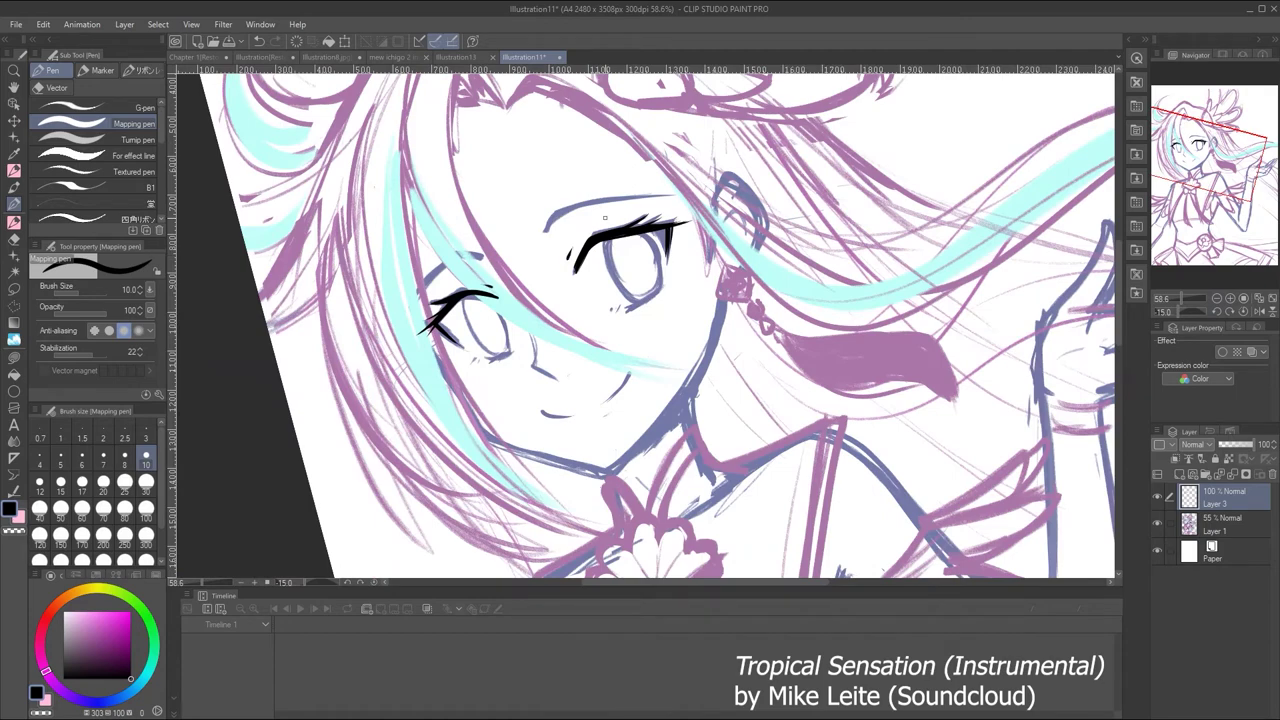
drag(546, 230, 656, 196)
drag(410, 300, 486, 254)
key(ctrl+z)
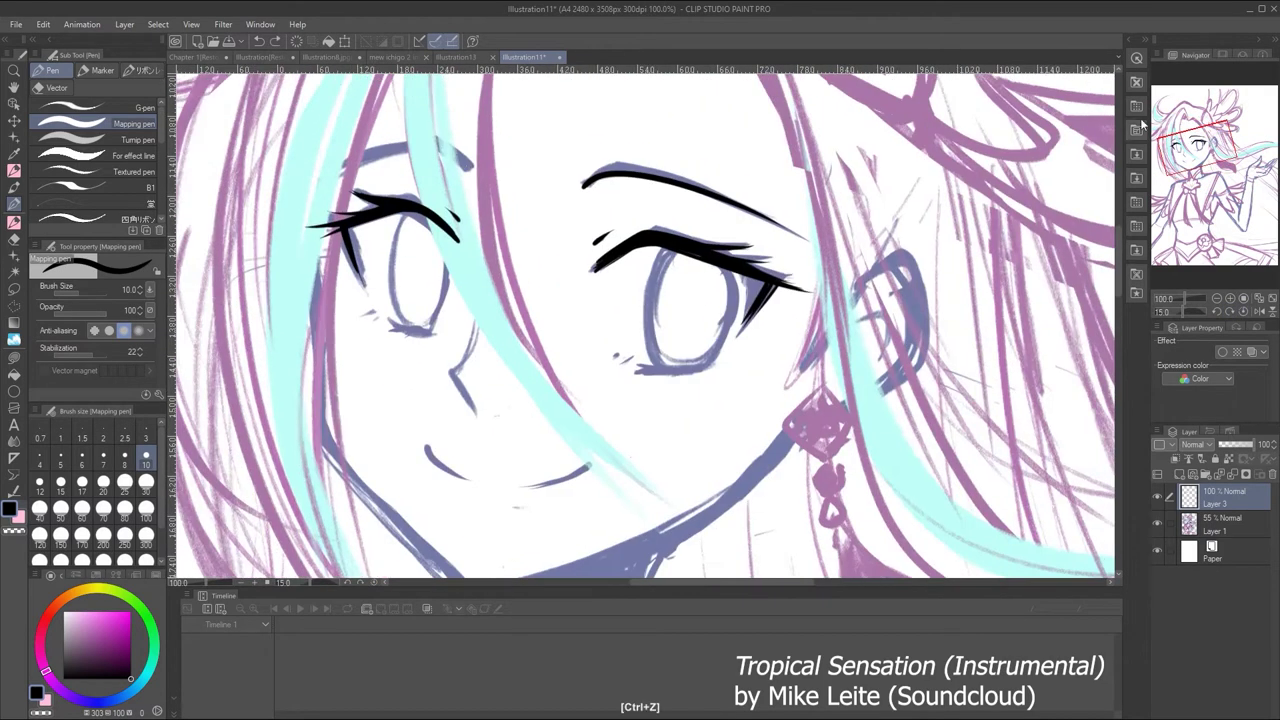
key(ctrl+y)
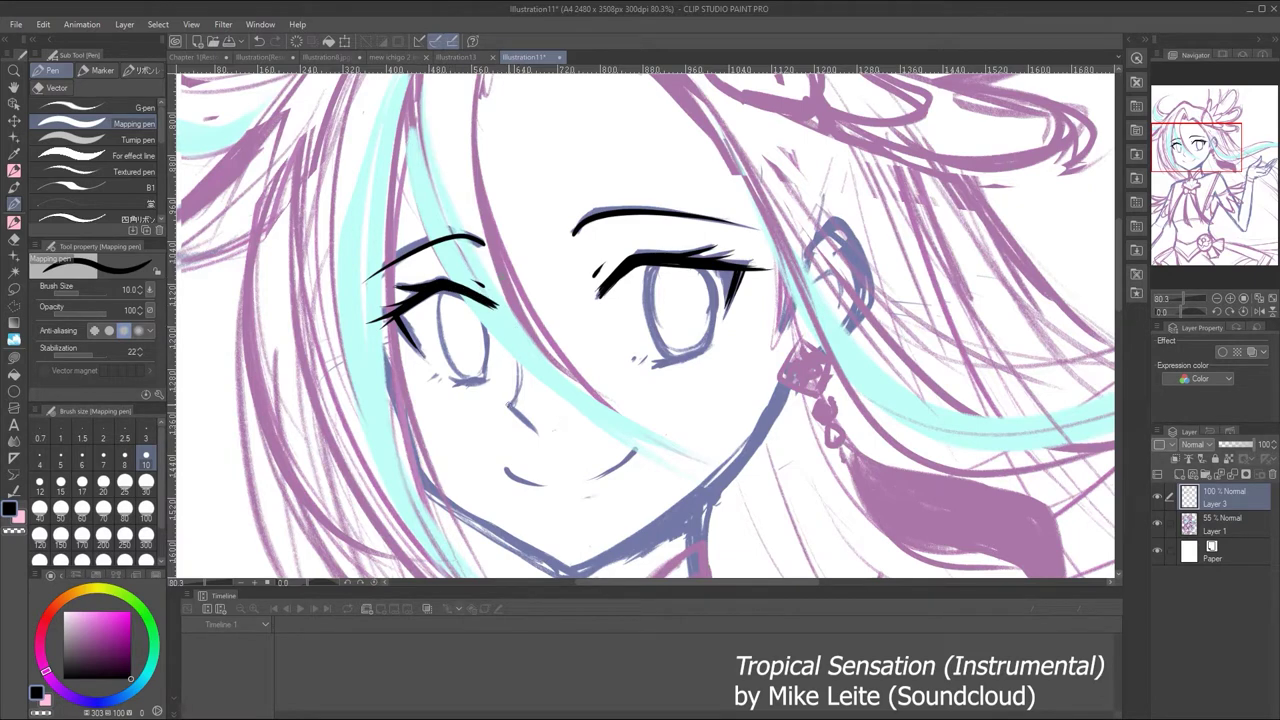
Ink the nose as a short angled line and check the line art with the sketch layer hidden
key(ctrl+z)
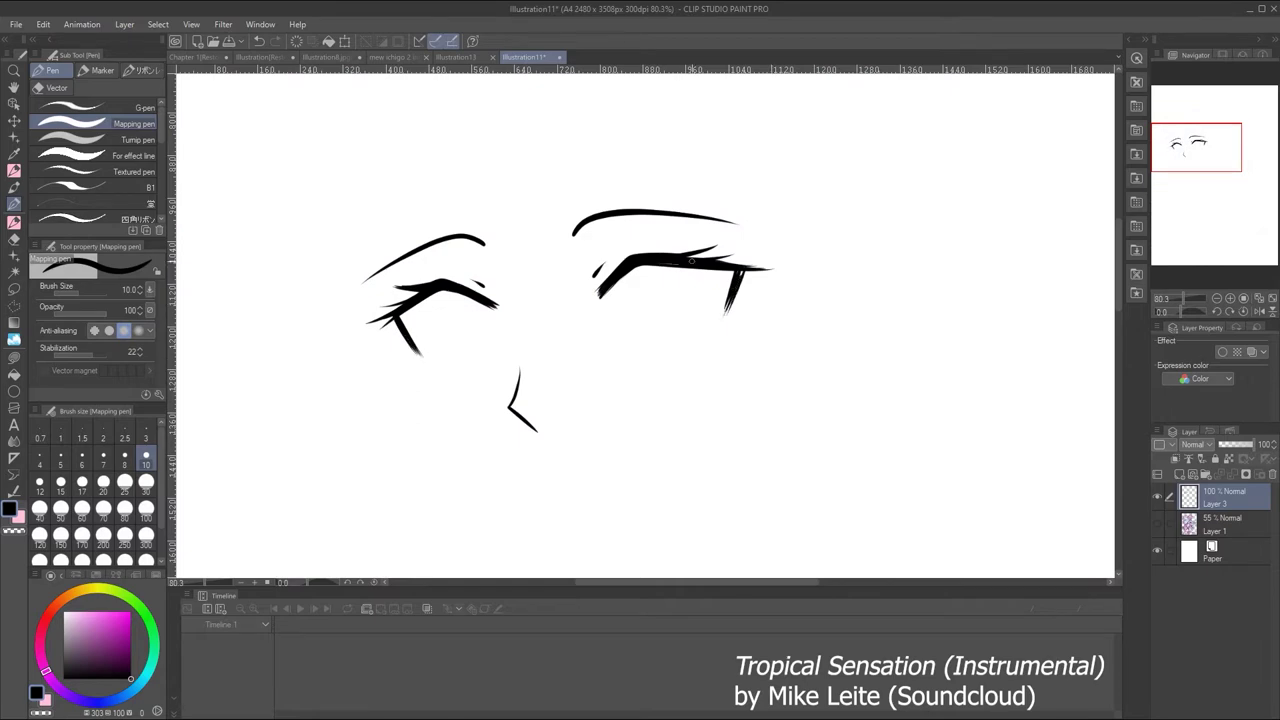
key(ctrl+z)
key(ctrl+z)
click(1158, 524)
key(ctrl+z)
Ink the smile as two tapered corner strokes, toggling the sketch layer's visibility to compare the result
mouse_move(498, 403)
mouse_down()
mouse_move(530, 416)
mouse_move(630, 381)
mouse_up()
click(1160, 523)
click(1160, 523)
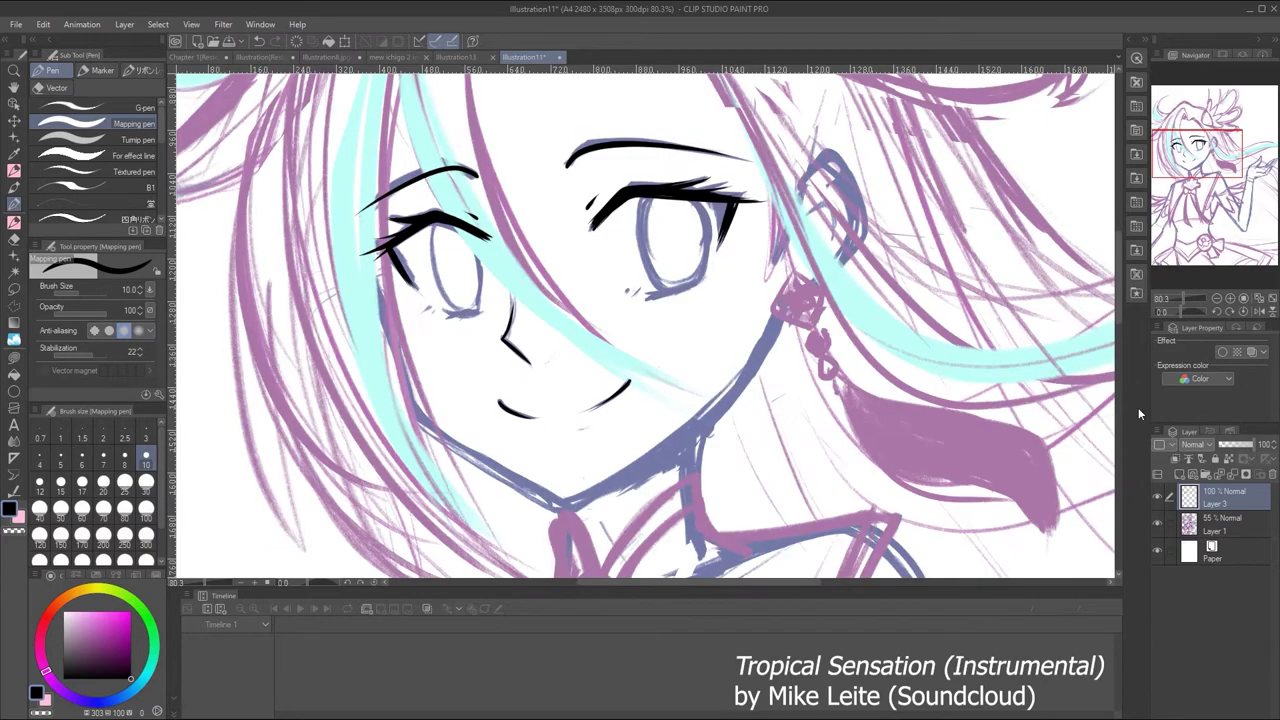
key(ctrl+z)
click(1158, 524)
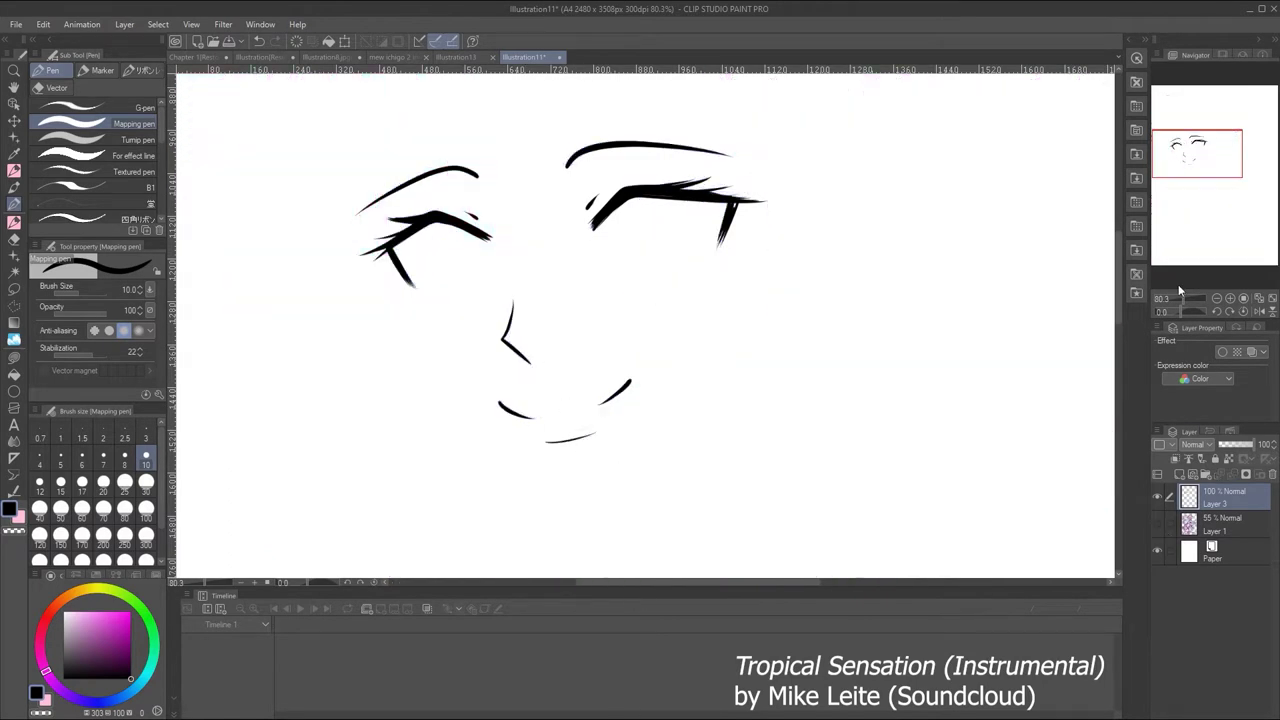
mouse_move(1180, 298)
mouse_down()
mouse_move(1160, 298)
mouse_move(1188, 298)
mouse_up()
click(1158, 524)
key(ctrl+z)
click(1158, 524)
click(1158, 524)
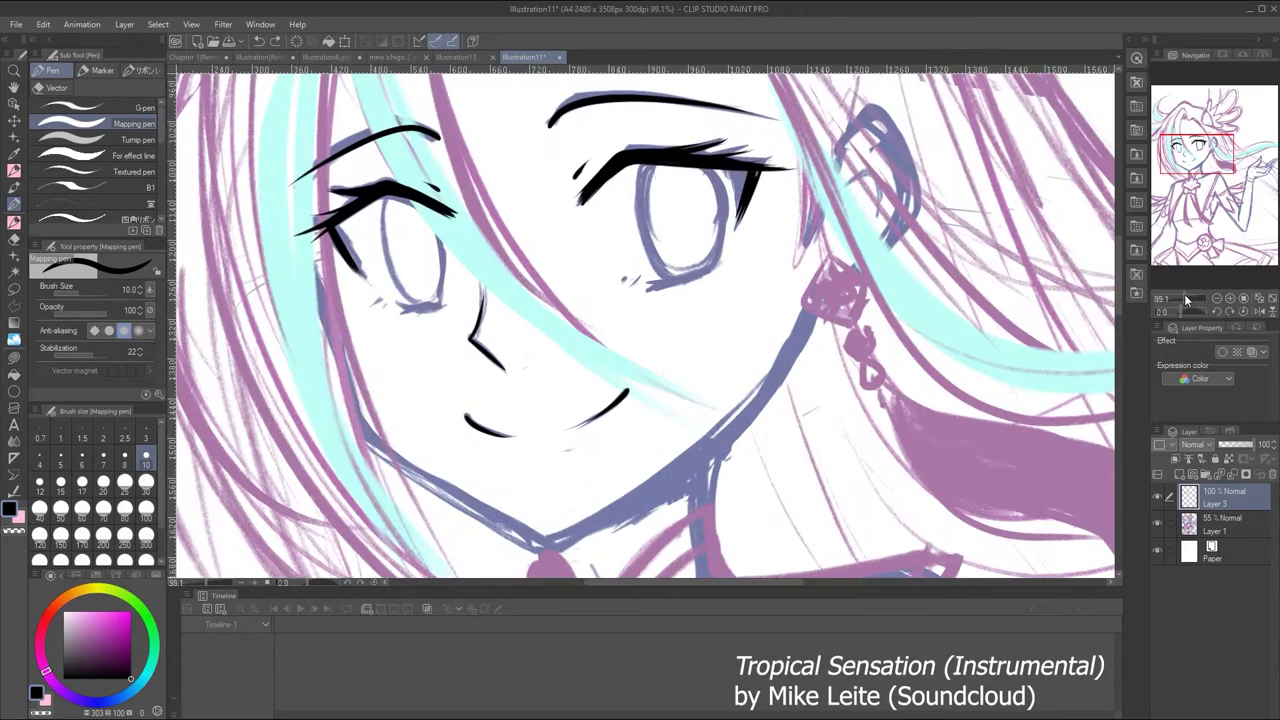
key(e)
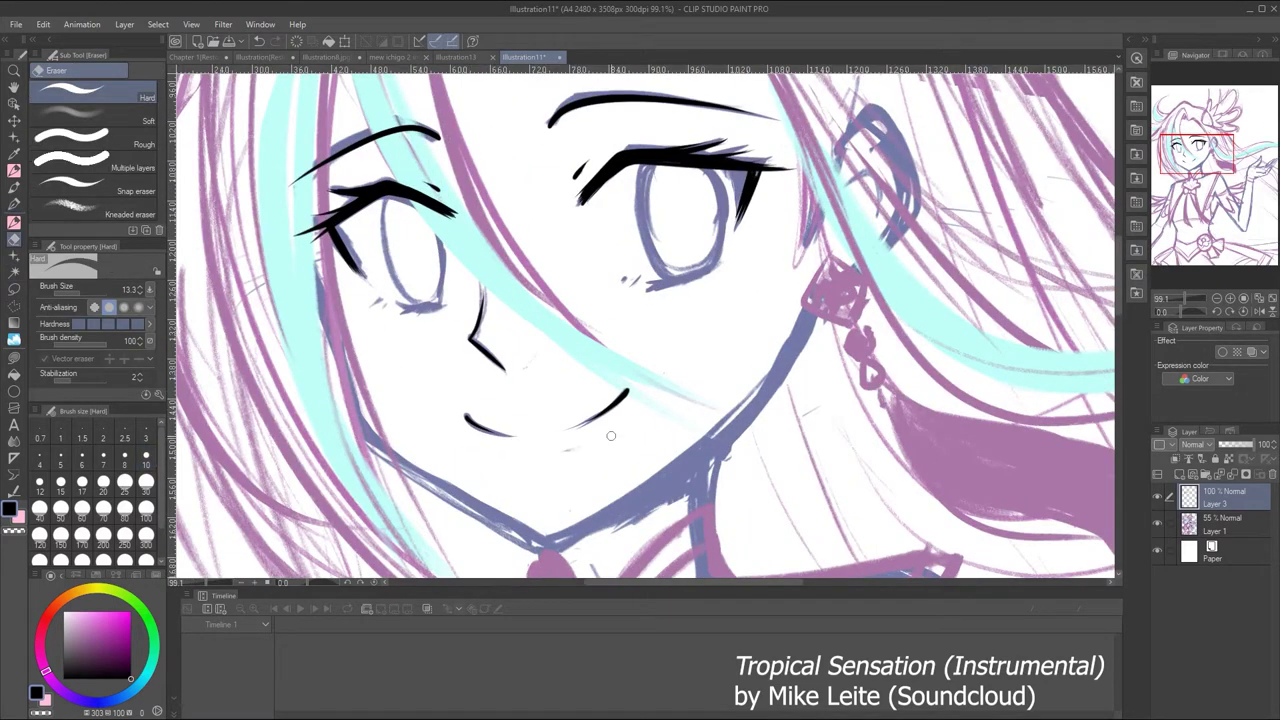
Ink the oval iris outlines and short lower lash lines of both eyes, and hide the sketch layer to check them
key(p)
mouse_move(402, 286)
mouse_down()
mouse_move(420, 194)
mouse_move(412, 305)
mouse_up()
mouse_move(700, 162)
mouse_down()
mouse_move(718, 262)
mouse_move(724, 172)
mouse_up()
drag(400, 302, 438, 306)
drag(436, 306, 456, 298)
key(ctrl+z)
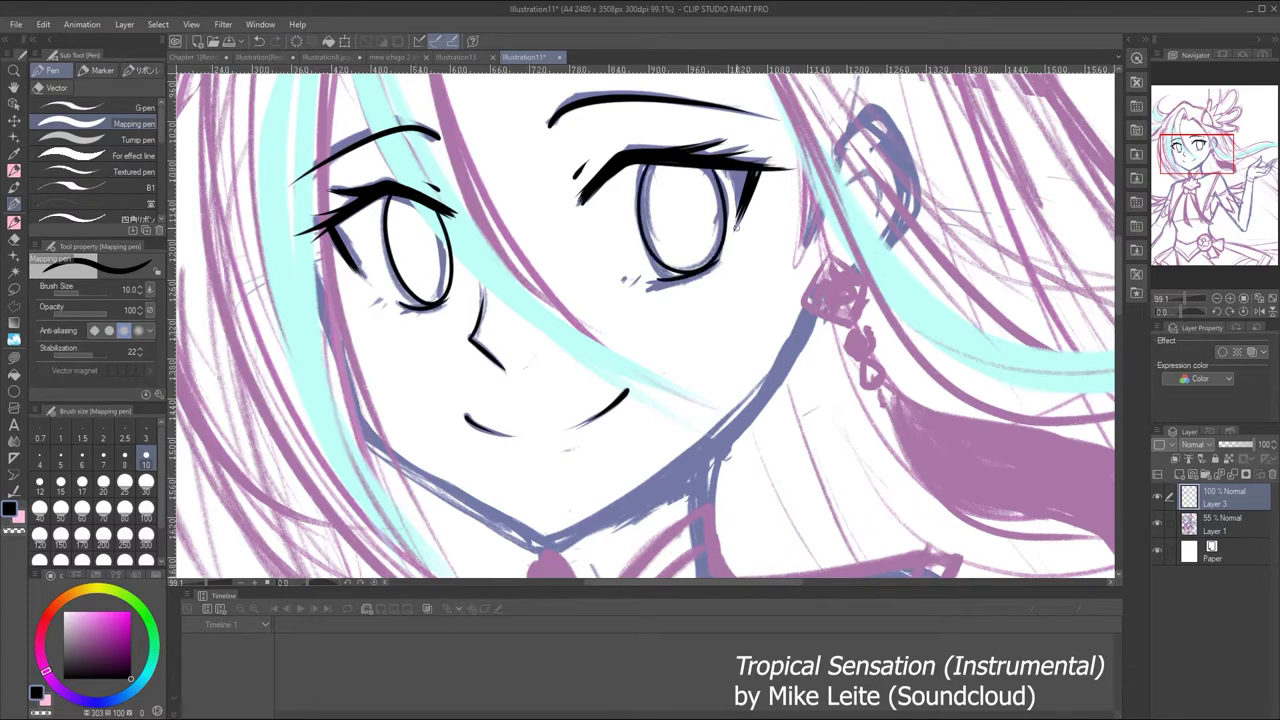
click(1158, 524)
drag(1188, 298, 1182, 298)
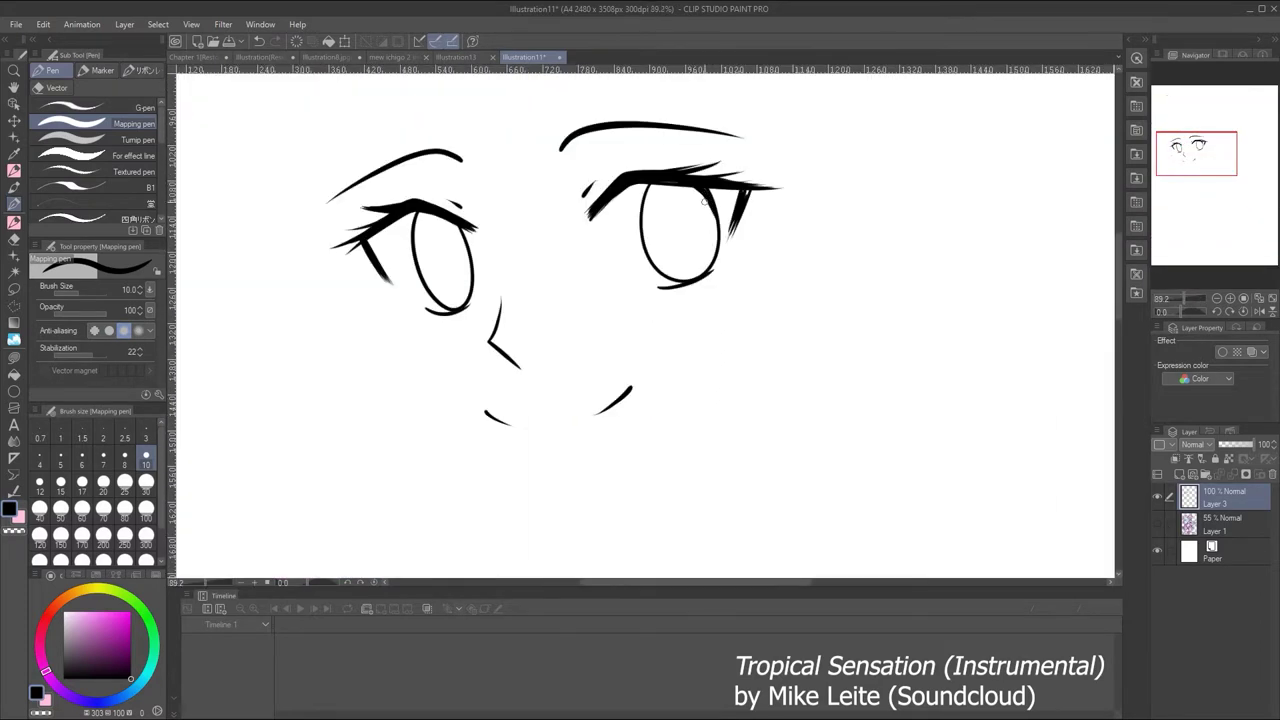
Undo the last eye strokes, ink small lash ticks beneath both eyes, and show the sketch layer again
key(ctrl+z)
key(ctrl+z)
key(ctrl+z)
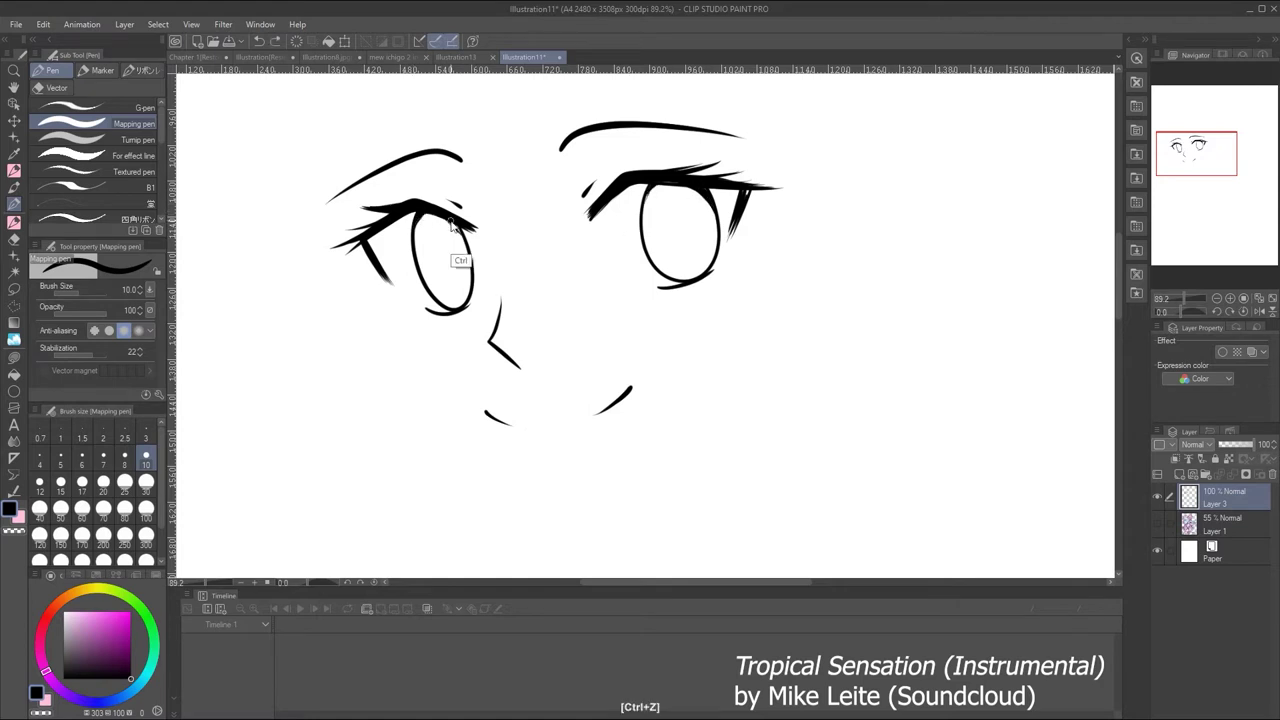
scroll(470, 276, down, 5)
scroll(663, 269, up, 5)
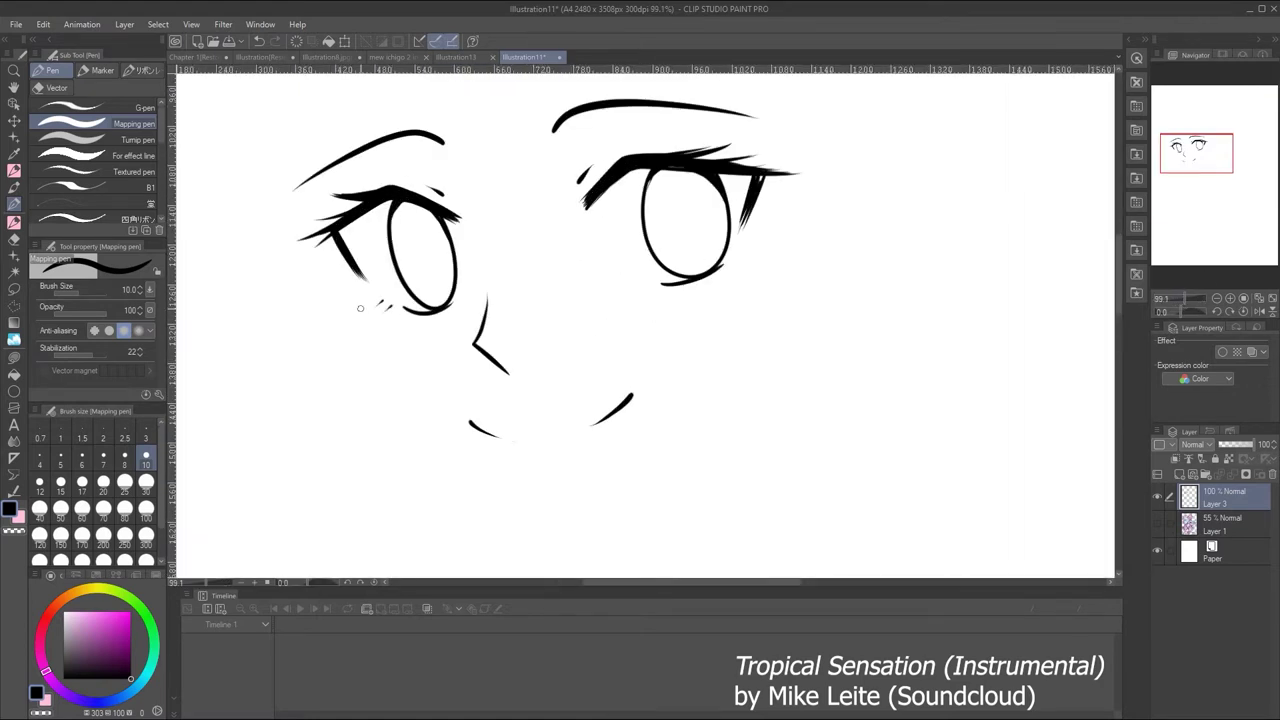
mouse_move(1205, 298)
mouse_down()
mouse_move(1172, 298)
mouse_move(1183, 298)
mouse_up()
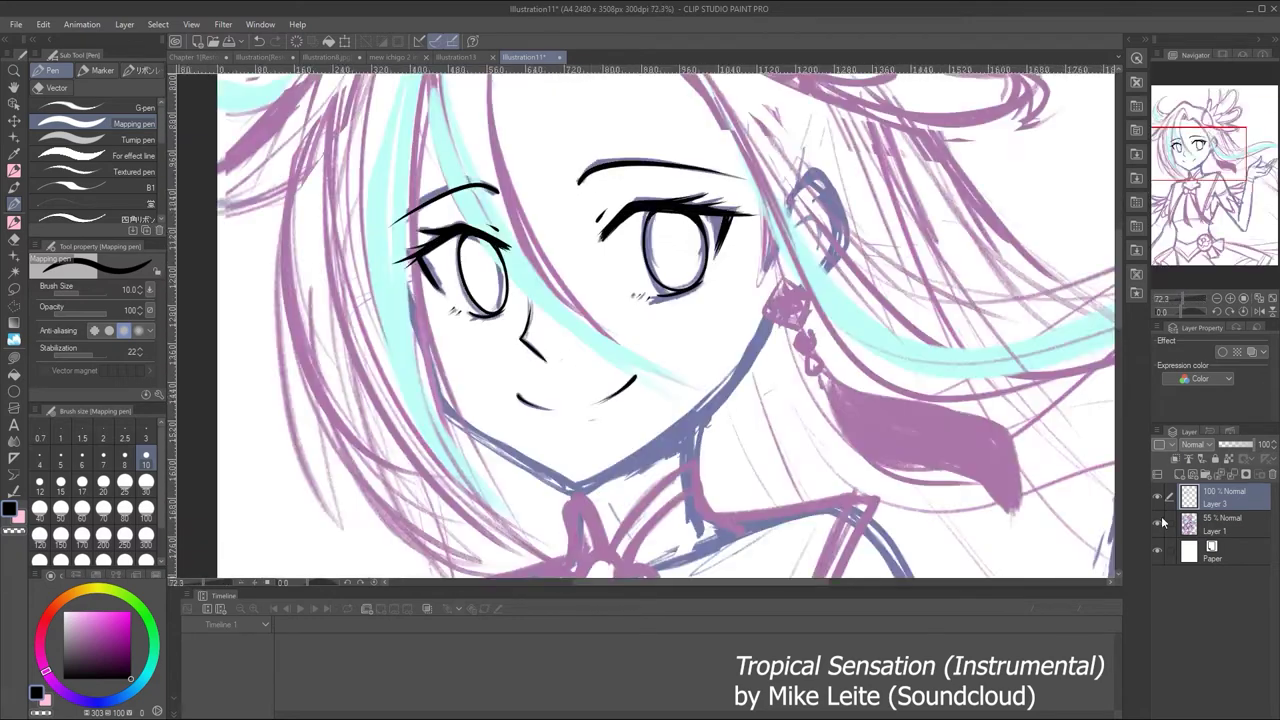
drag(1190, 298, 1184, 297)
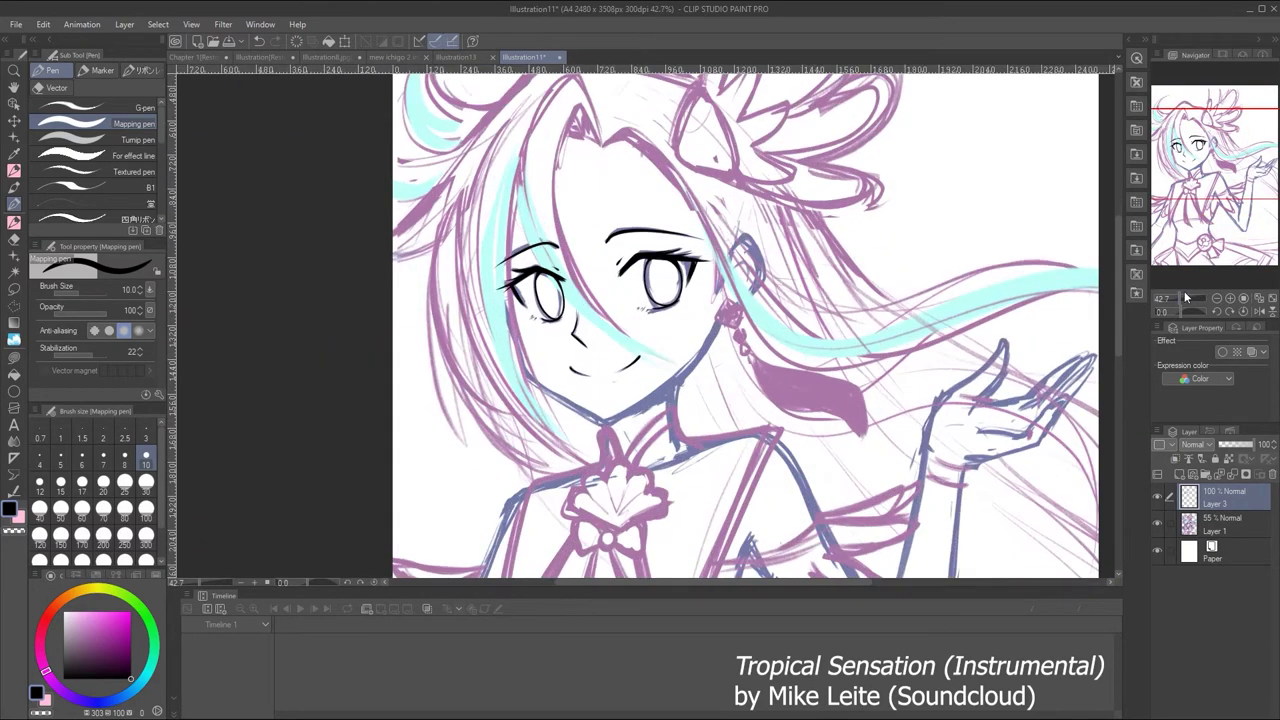
Add a new layer and ink the face contour from cheek to chin and the outer curve of the ear
click(1158, 474)
mouse_move(500, 308)
mouse_down()
mouse_move(605, 418)
mouse_move(730, 286)
mouse_up()
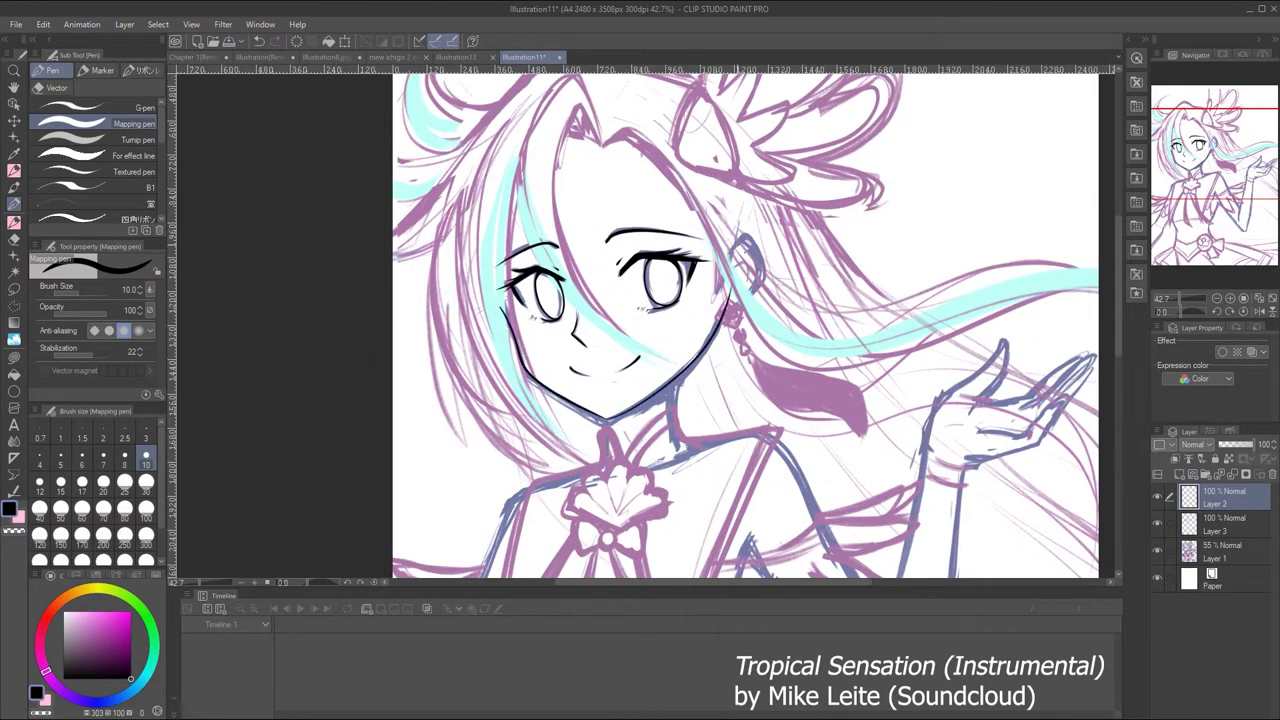
scroll(660, 300, up, 1)
drag(750, 232, 745, 305)
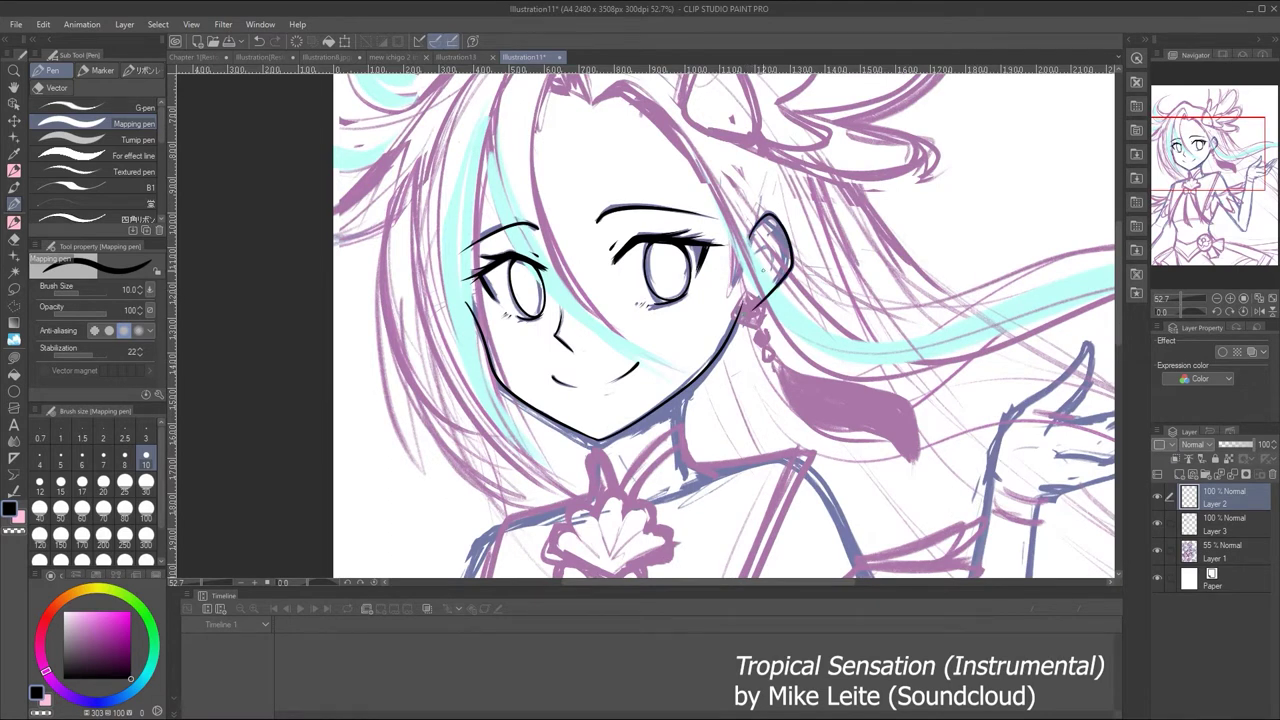
key(e)
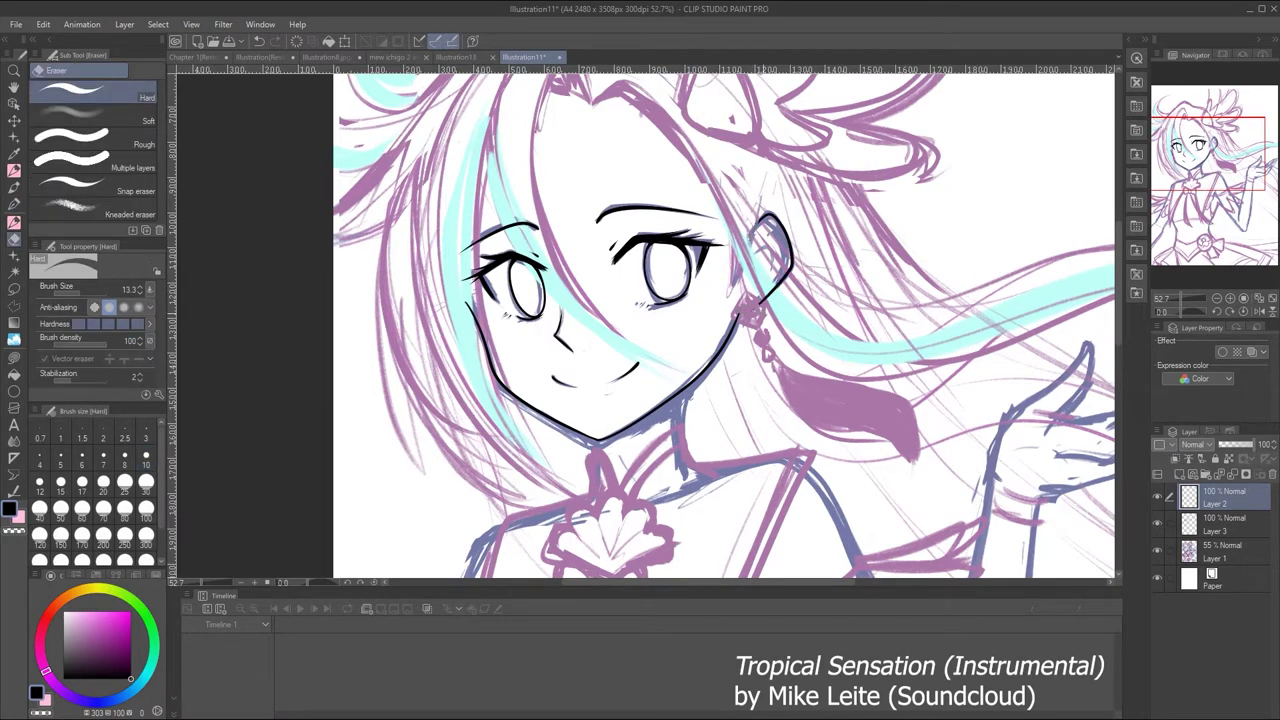
Ink both sides of the neck from the jaw down to the collar
key(p)
drag(681, 394, 692, 474)
scroll(710, 365, down, 1)
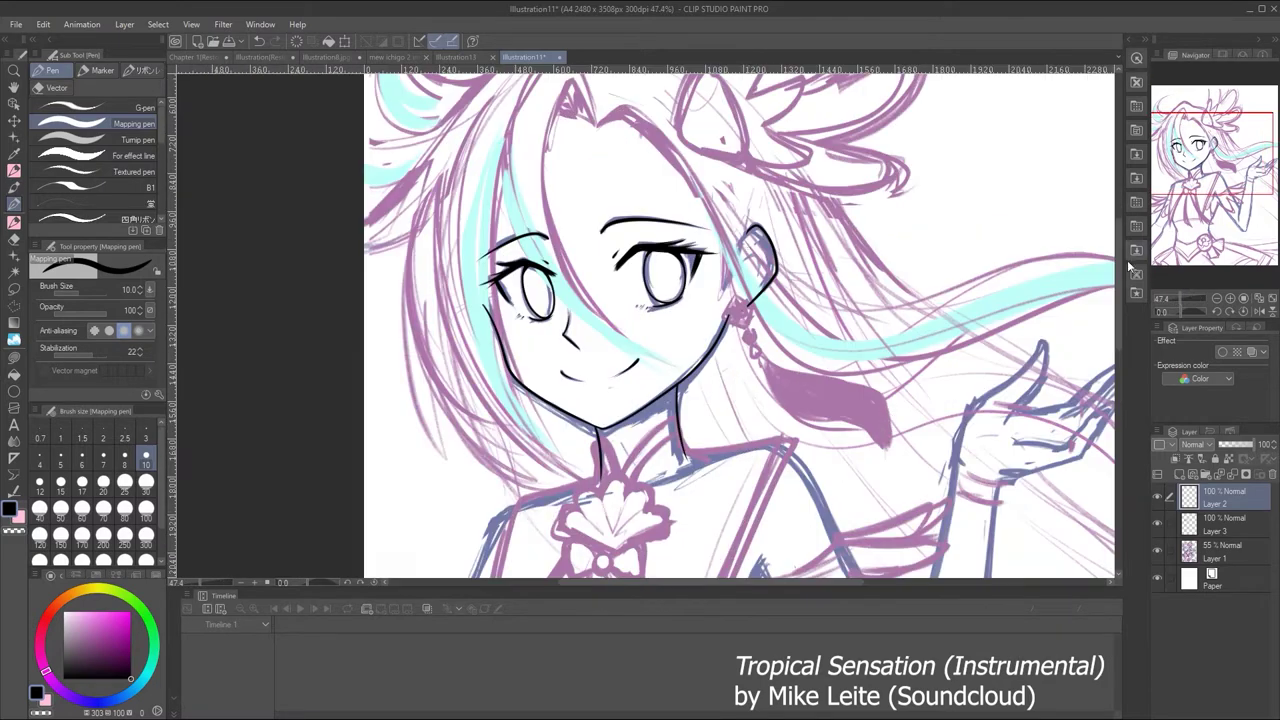
Ink the inner fold of the ear and hide the sketch layer to check the line art
drag(762, 242, 756, 288)
key(ctrl+z)
drag(760, 242, 754, 286)
key(ctrl+z)
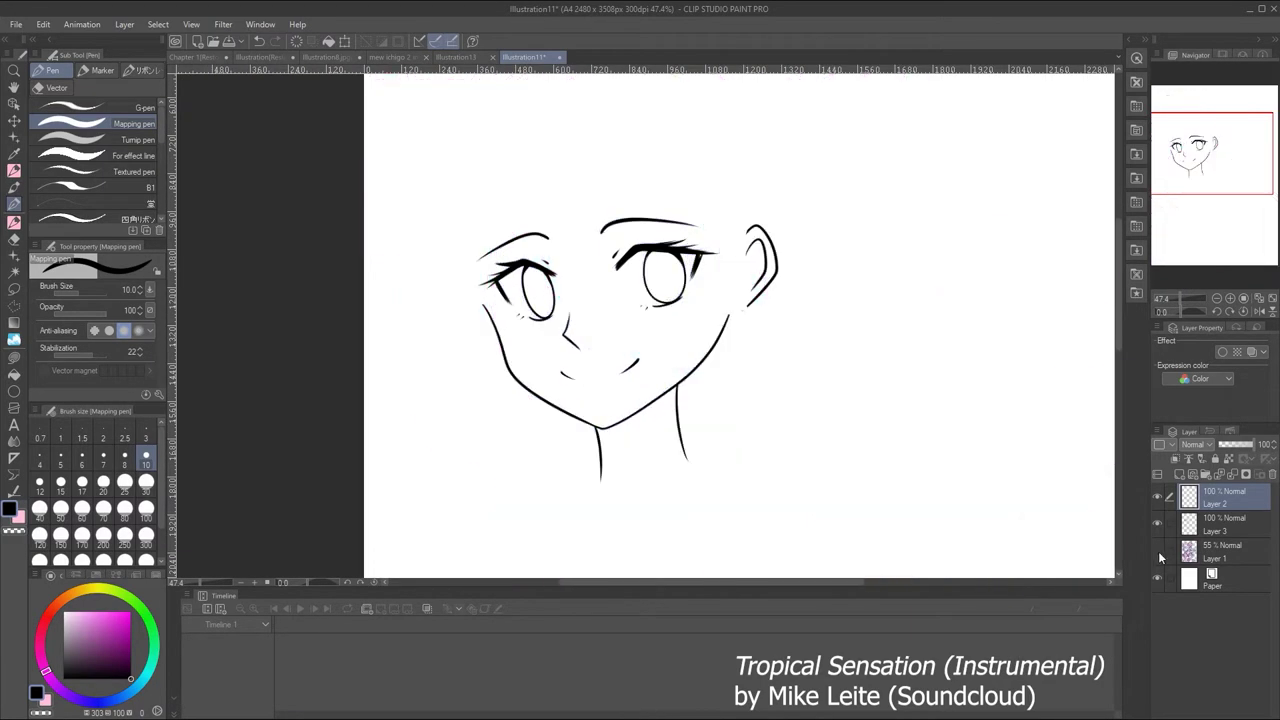
Ink the raised hand over the sketch, covering the wrist, thumb, palm and fingers
drag(1213, 176, 1224, 202)
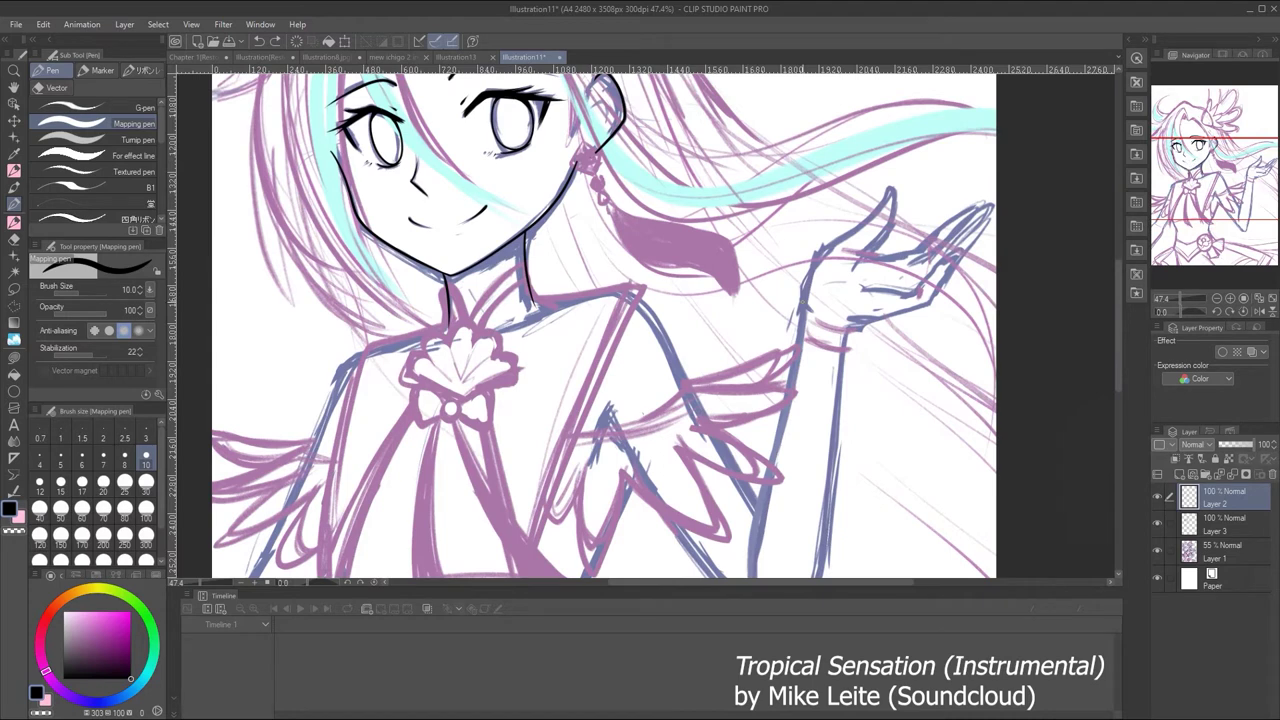
mouse_move(806, 308)
mouse_down()
mouse_move(885, 192)
mouse_move(894, 250)
mouse_up()
key(ctrl+z)
mouse_move(814, 258)
mouse_down()
mouse_move(895, 216)
mouse_move(985, 205)
mouse_up()
mouse_move(950, 230)
mouse_down()
mouse_move(878, 218)
mouse_move(915, 195)
mouse_move(860, 250)
mouse_up()
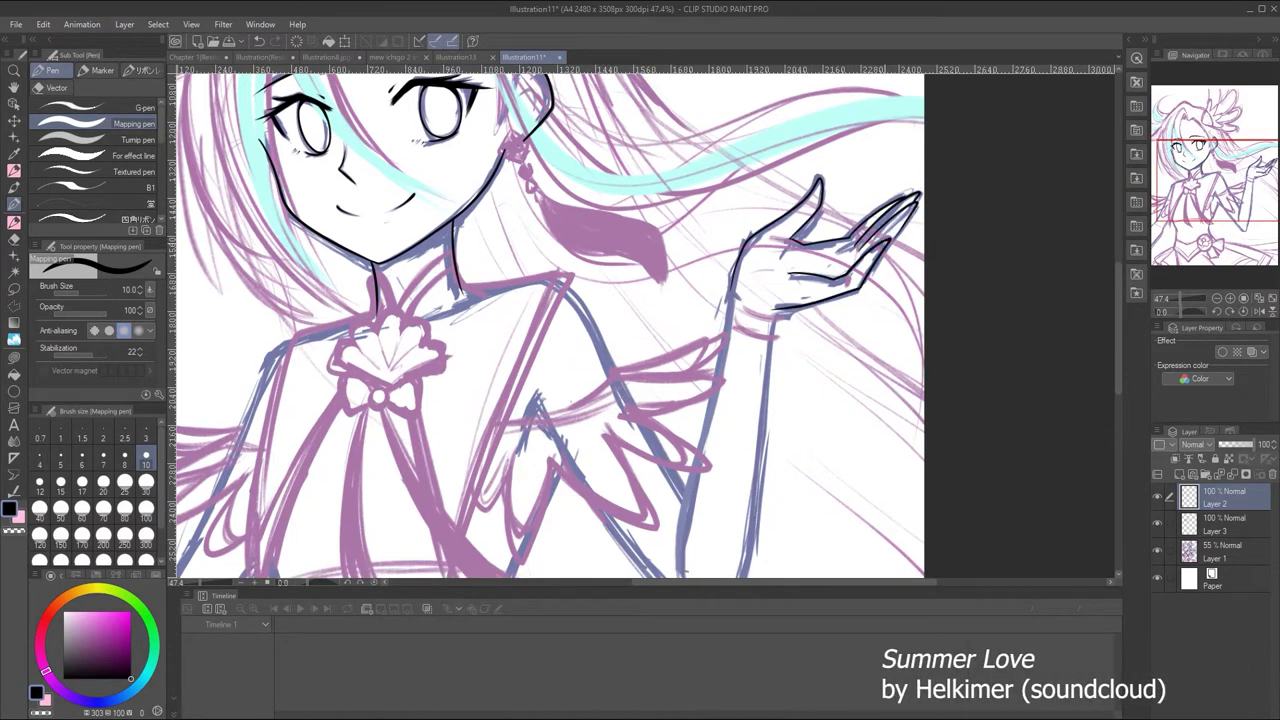
Erase the finger and lower palm lines of the raised hand, keeping the thumb and wrist, and add a new layer
click(1158, 550)
key(e)
mouse_move(904, 212)
mouse_down()
mouse_move(880, 262)
mouse_move(795, 305)
mouse_move(800, 262)
mouse_up()
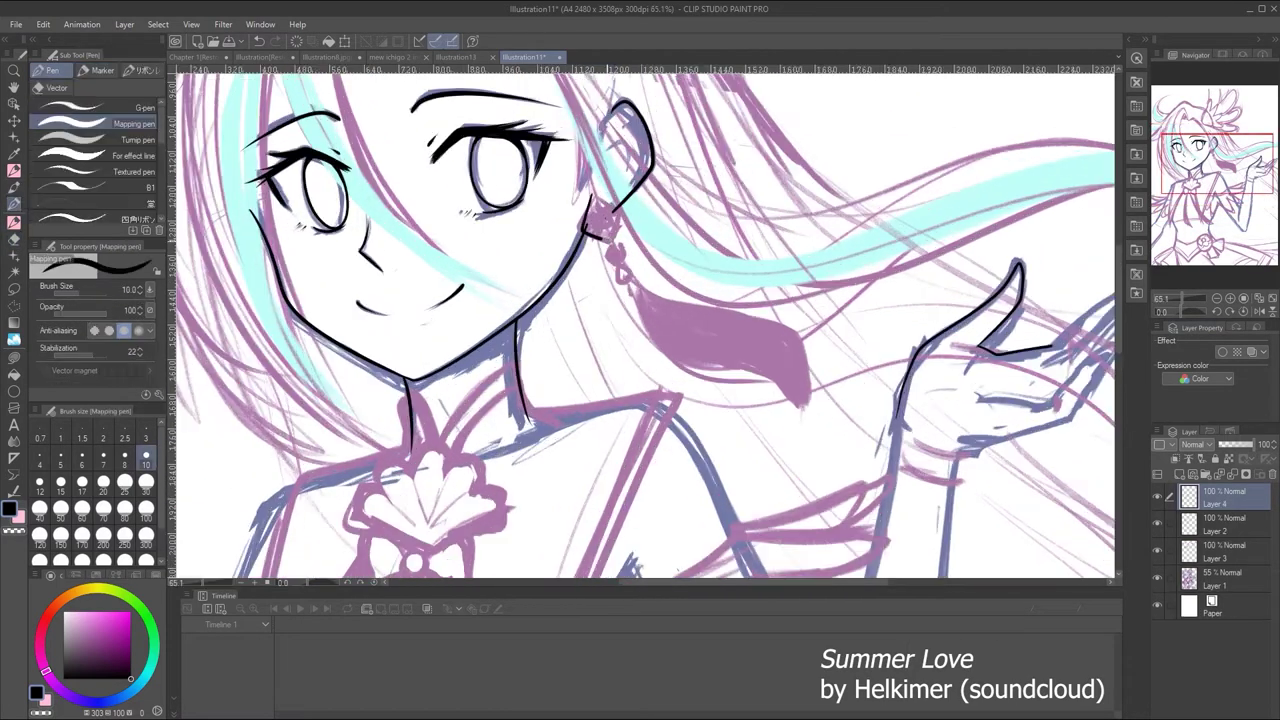
Ink the earring as a square gem, two small diamonds and a curved feather outline with a separated tip
mouse_move(610, 196)
mouse_down()
mouse_move(592, 240)
mouse_move(588, 230)
mouse_move(808, 408)
mouse_up()
key(ctrl+z)
key(ctrl+z)
key(ctrl+z)
mouse_move(630, 280)
mouse_down()
mouse_move(788, 324)
mouse_move(808, 408)
mouse_up()
key(ctrl+z)
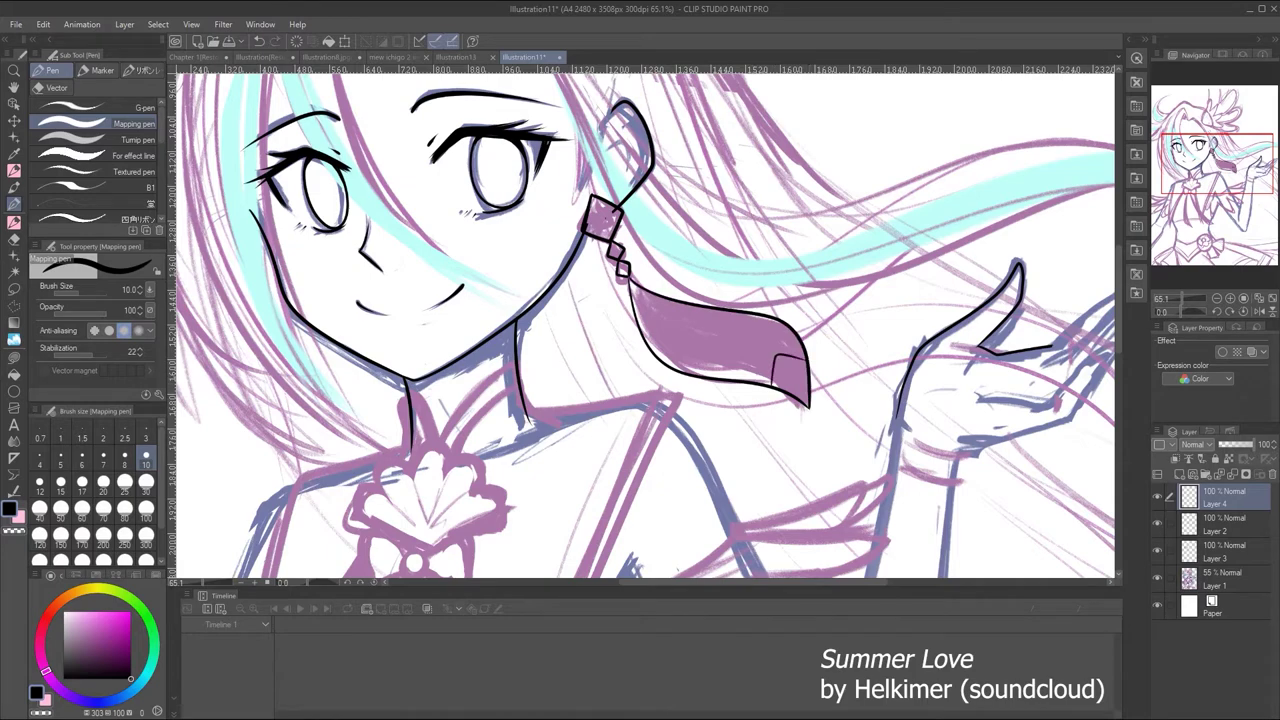
Ink the feather's thin central vein and clean up the earring gem by erasing stray lines and redrawing its edges
drag(630, 278, 786, 358)
key(ctrl+z)
mouse_move(1195, 298)
mouse_down()
mouse_move(1170, 296)
mouse_move(1202, 297)
mouse_up()
key(e)
ctrl+shift+click(586, 277)
click(1225, 495)
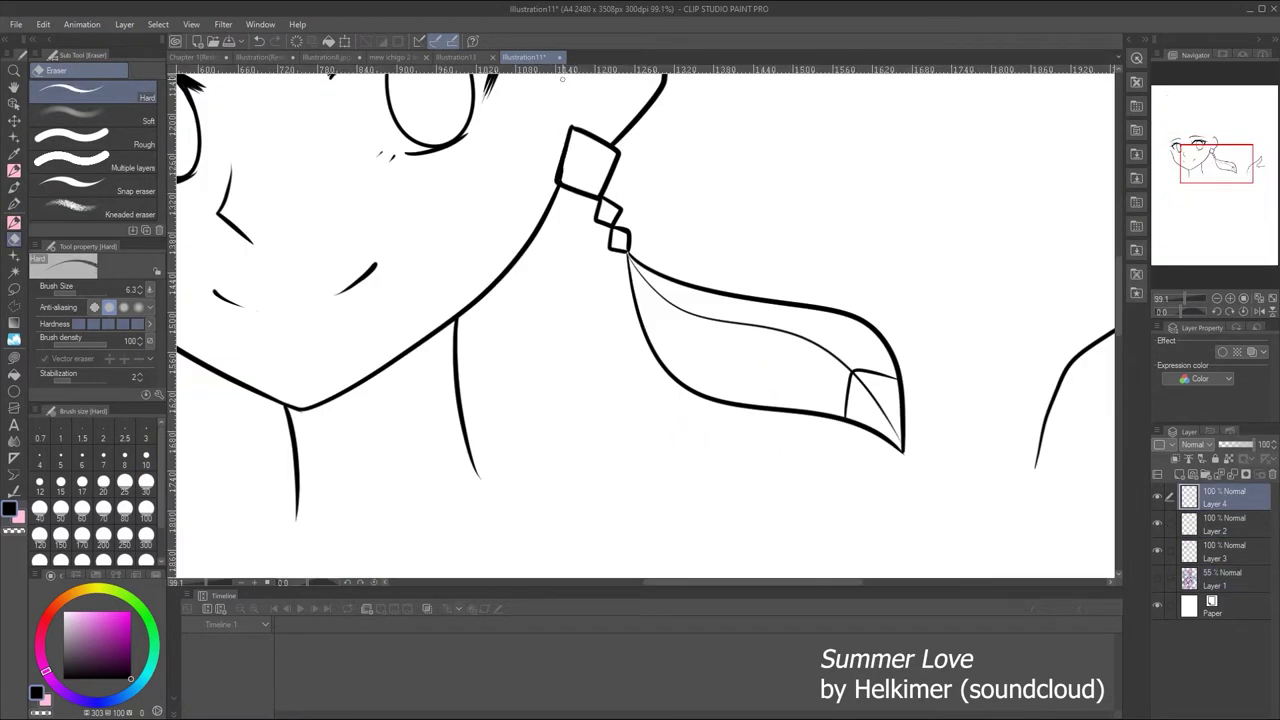
key(p)
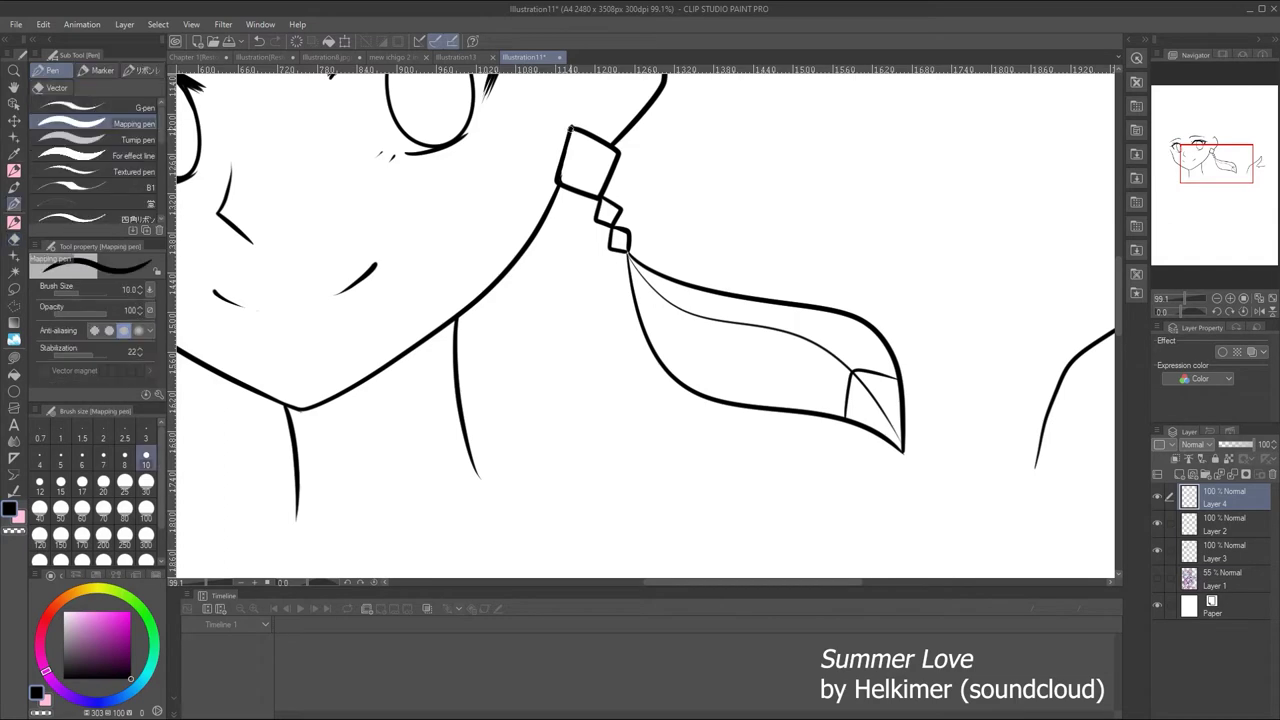
drag(558, 183, 604, 197)
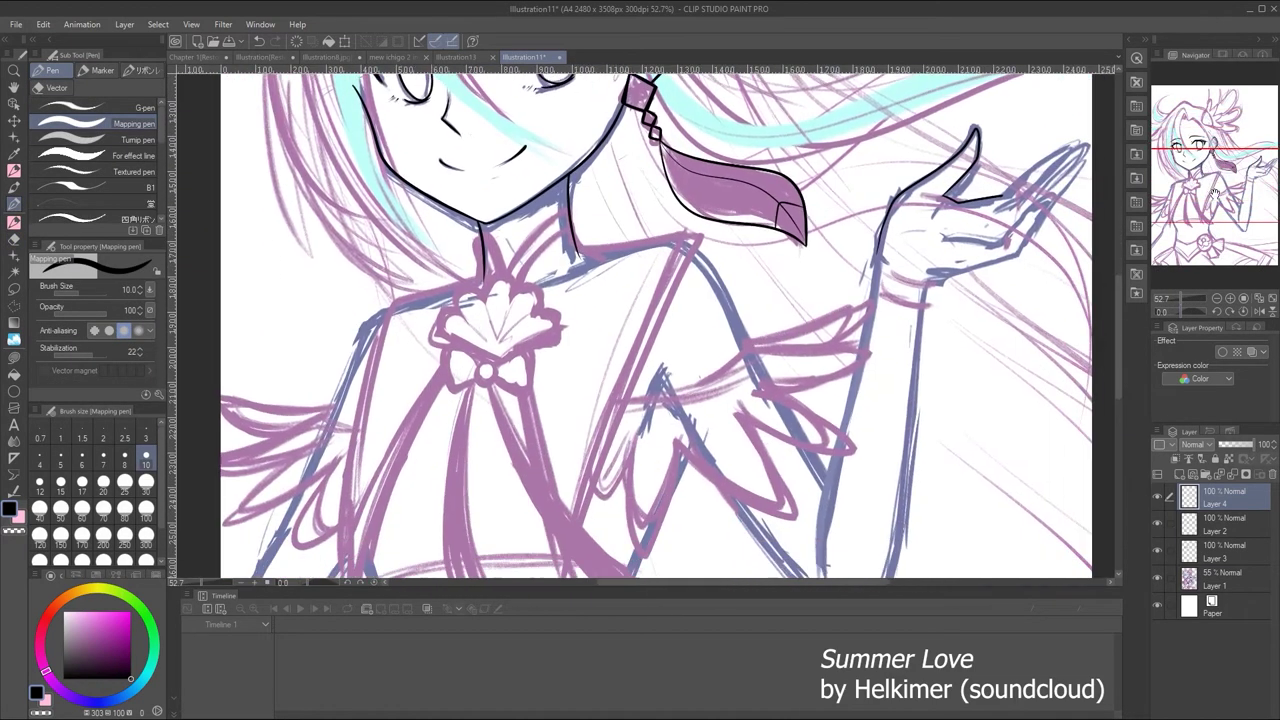
Ink the V-shaped collar at the neck and the right garment panel's shoulder line and long outer edge
drag(503, 272, 568, 196)
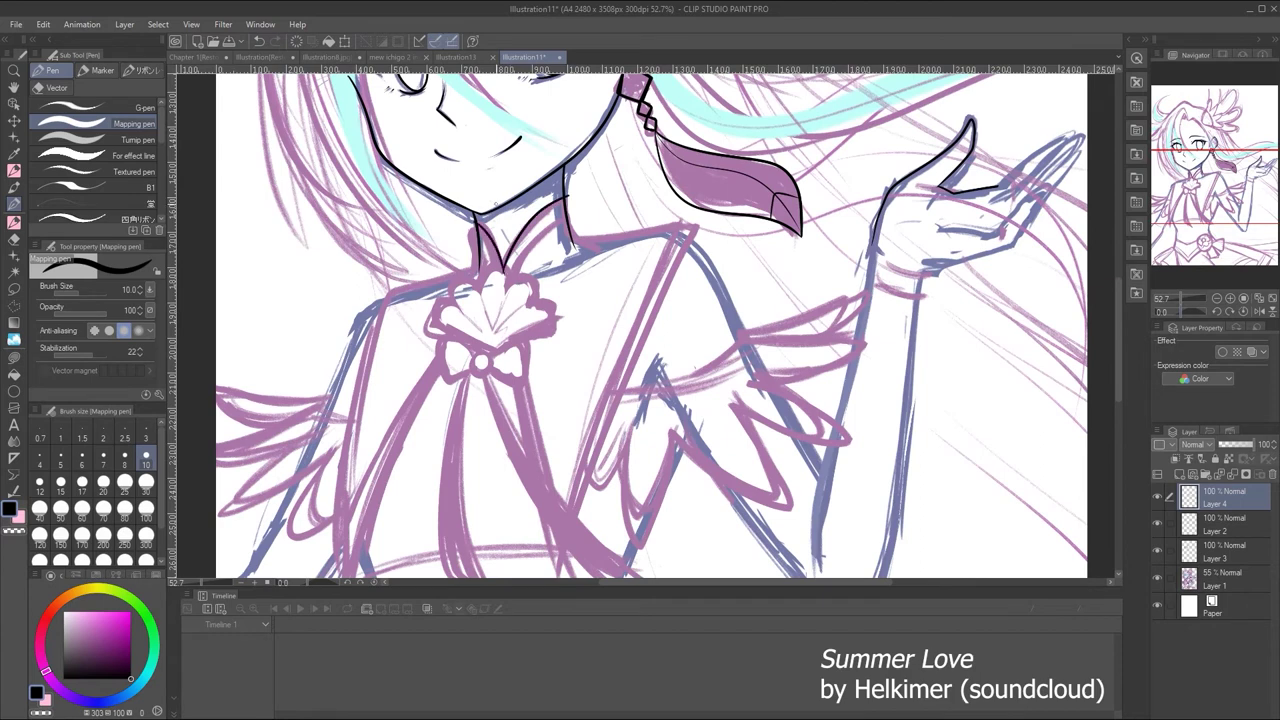
key(ctrl+z)
mouse_move(504, 272)
mouse_down()
mouse_move(566, 198)
mouse_move(478, 222)
mouse_move(562, 198)
mouse_move(576, 238)
mouse_move(562, 576)
mouse_up()
key(ctrl+z)
key(ctrl+z)
key(ctrl+z)
Ink the right panel's inner edge down to its pointed tip and erase the overlapping lines around the collar
drag(1215, 165, 1215, 175)
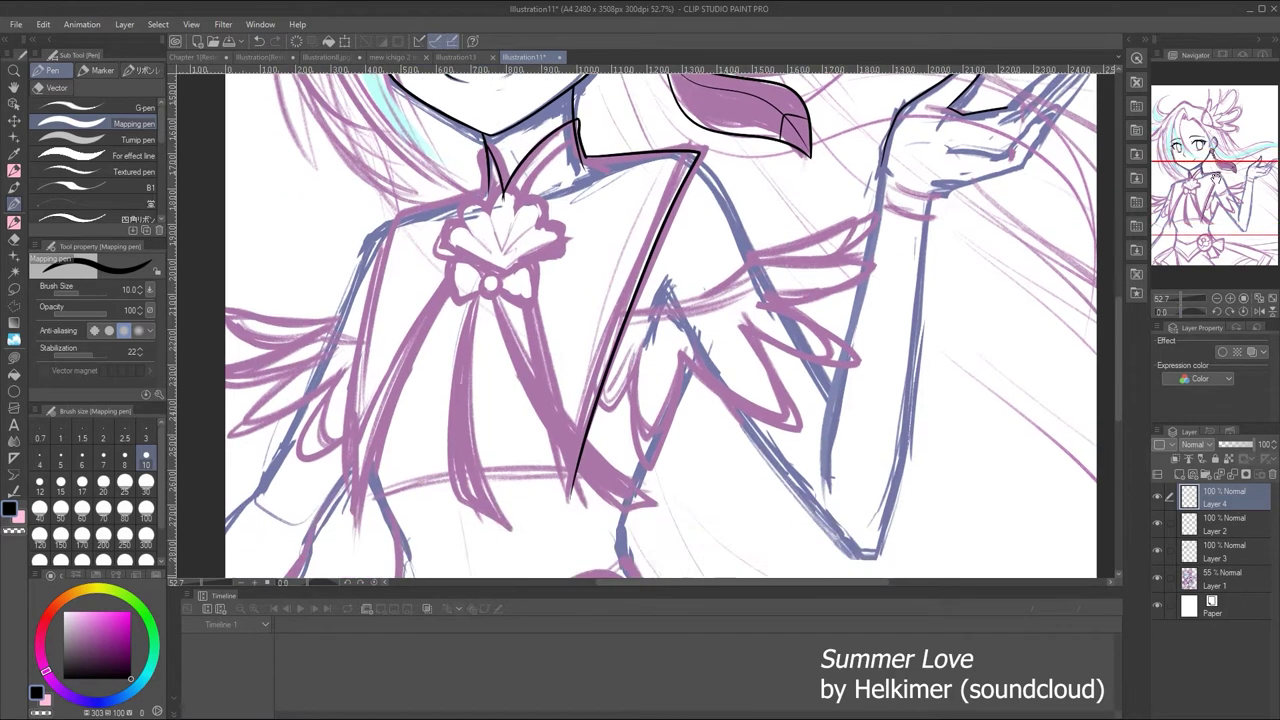
drag(525, 282, 570, 510)
key(ctrl+z)
key(e)
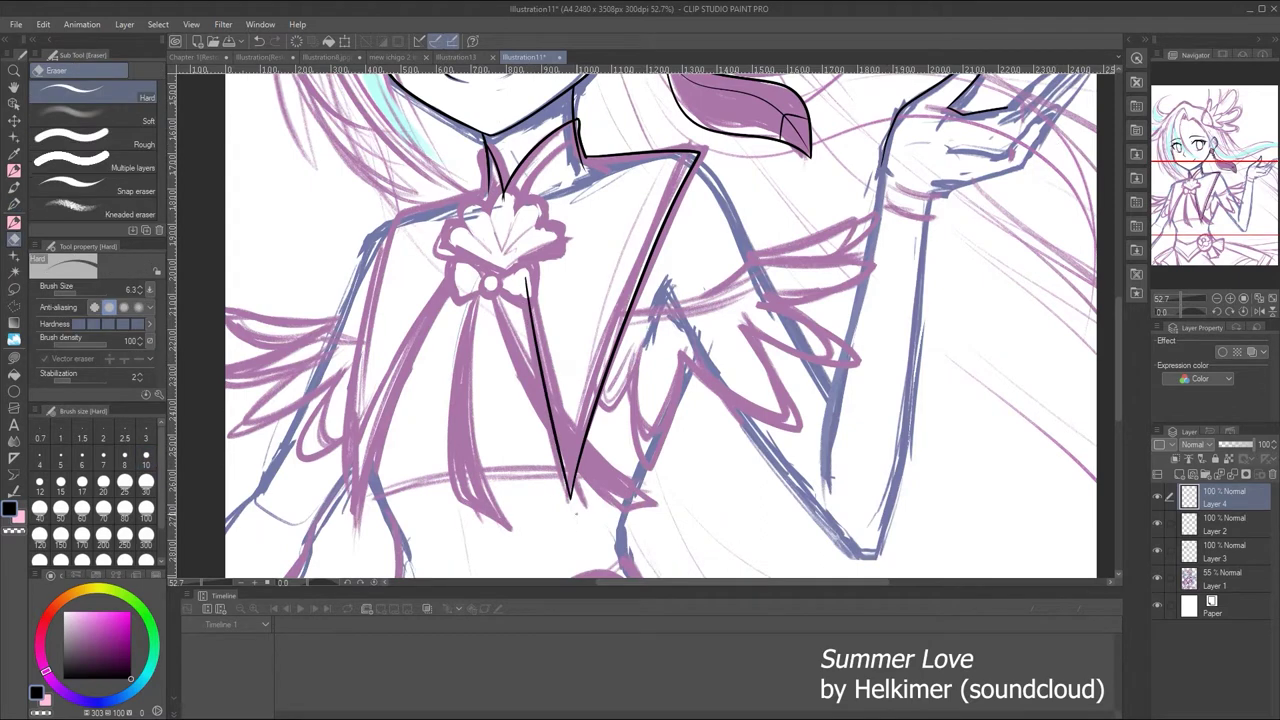
ctrl+shift+click(576, 128)
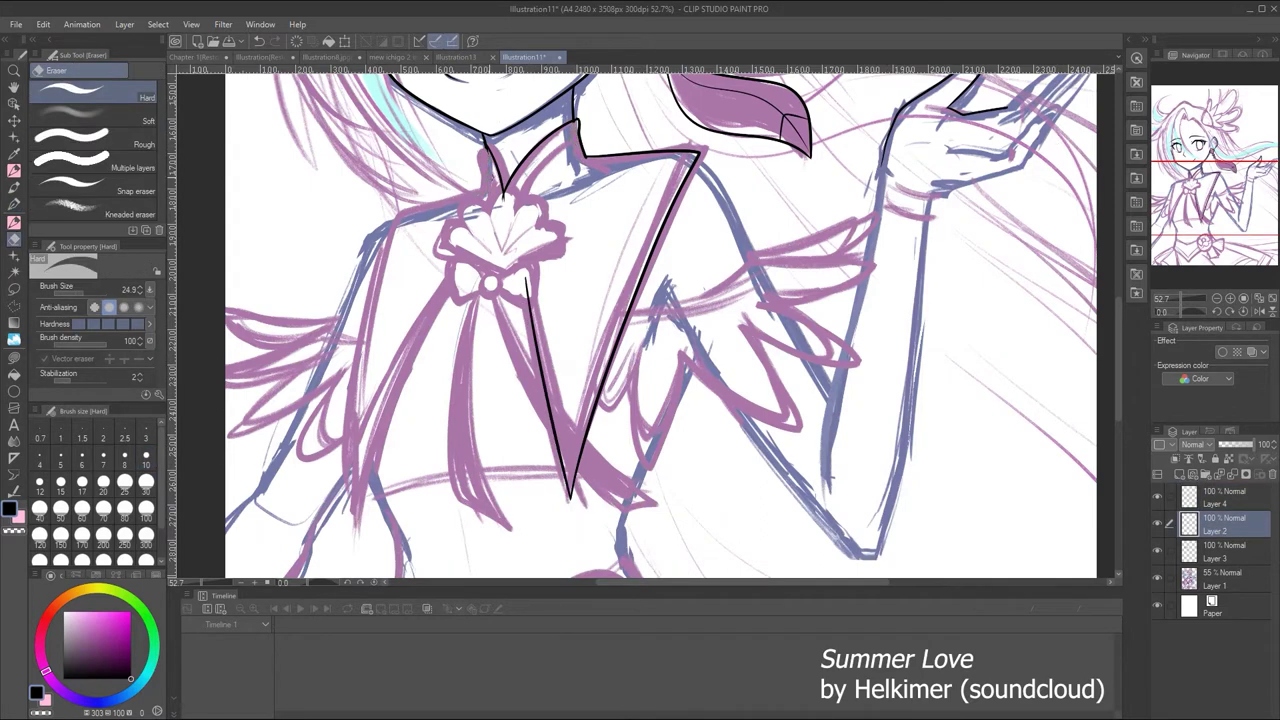
ctrl+shift+click(509, 193)
Ink the left garment panel's shoulder, outer and inner edges meeting in a point, and erase the overshoot at its tip
key(p)
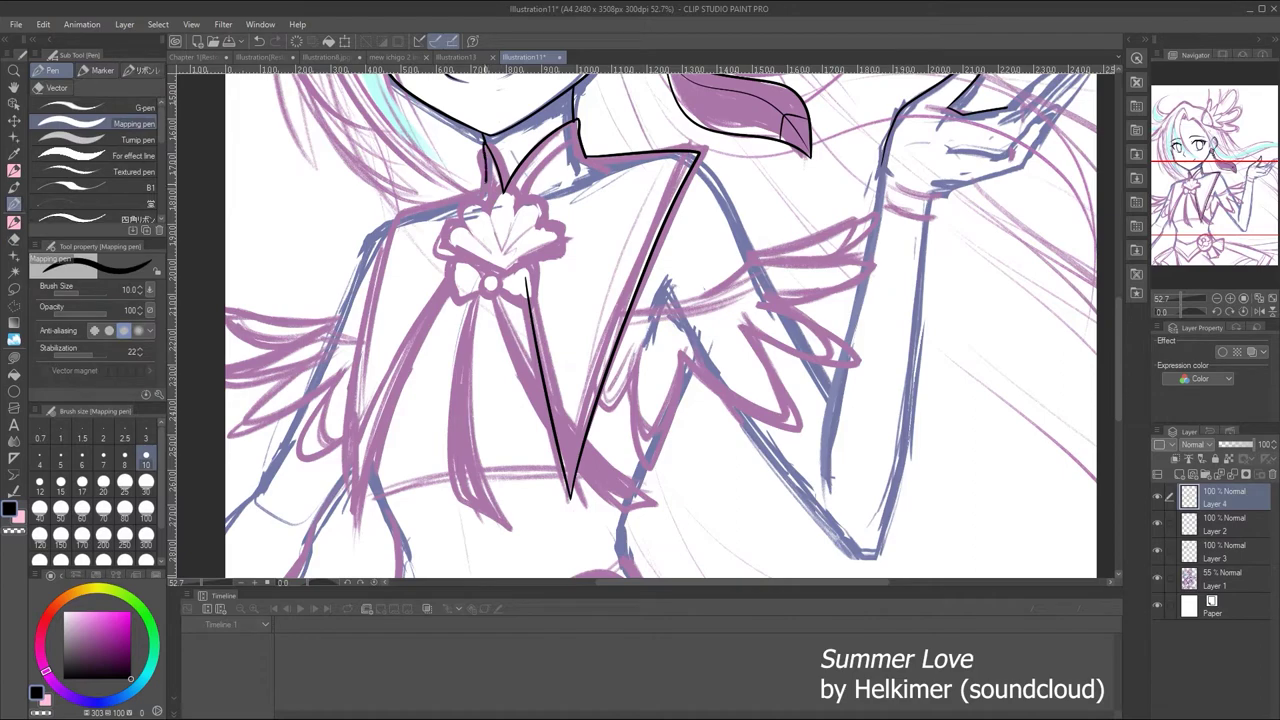
mouse_move(482, 188)
mouse_down()
mouse_move(378, 272)
mouse_move(342, 388)
mouse_move(336, 536)
mouse_up()
key(ctrl+z)
key(ctrl+z)
drag(482, 188, 356, 520)
key(ctrl+z)
drag(484, 186, 342, 550)
drag(360, 480, 402, 338)
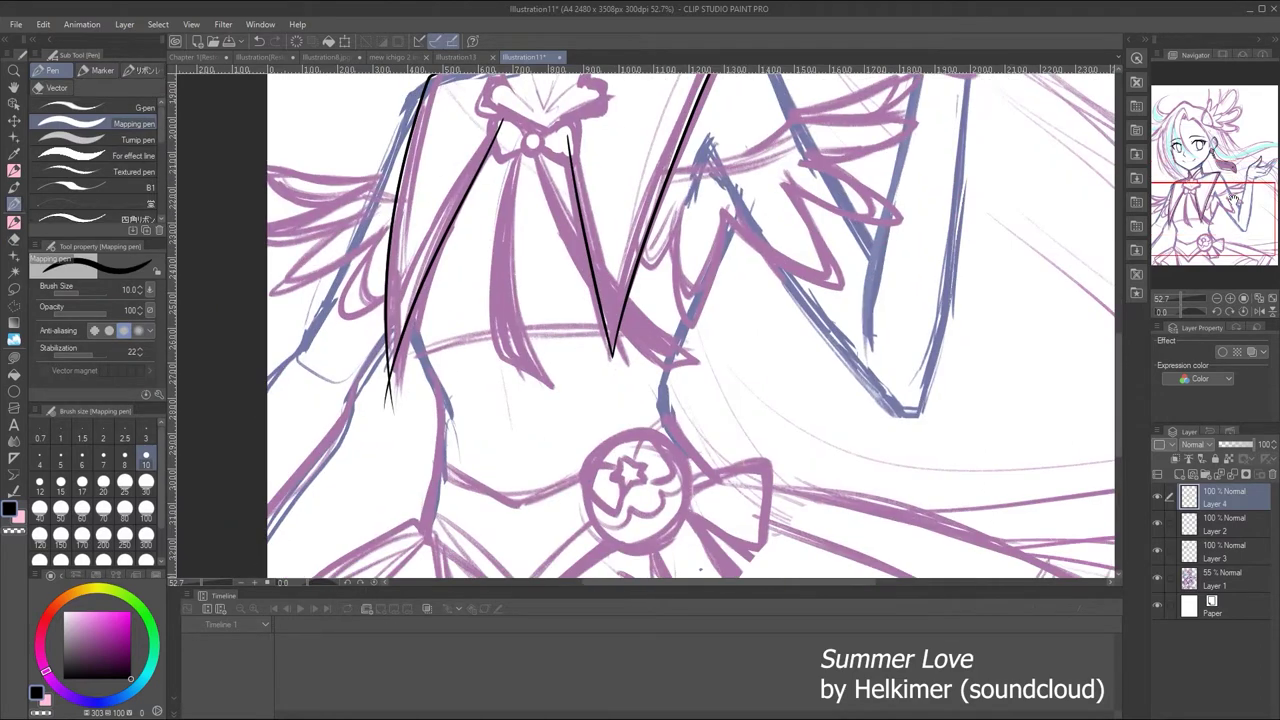
key(e)
scroll(395, 471, up, 3)
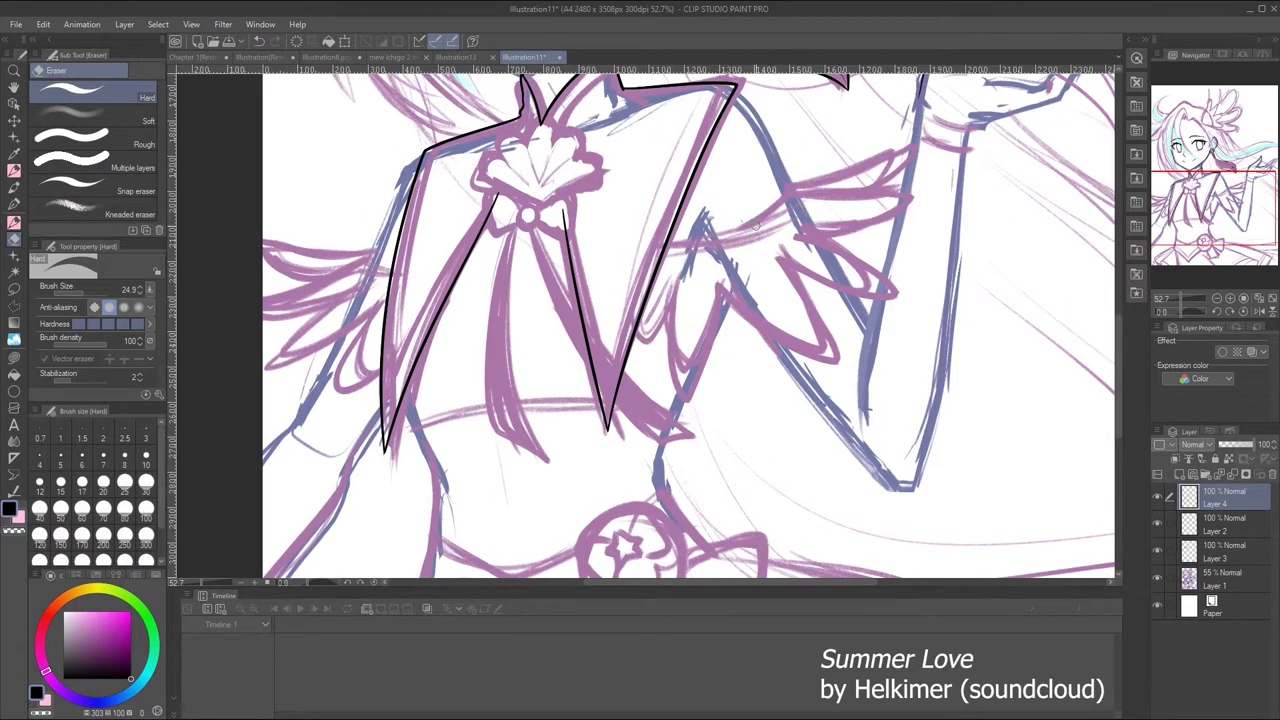
Ink the scalloped outline of the shell brooch below the collar and erase the overlap at its top with the sketch hidden
key(p)
mouse_move(542, 131)
mouse_down()
mouse_move(552, 173)
mouse_move(594, 176)
mouse_move(540, 258)
mouse_up()
click(1157, 578)
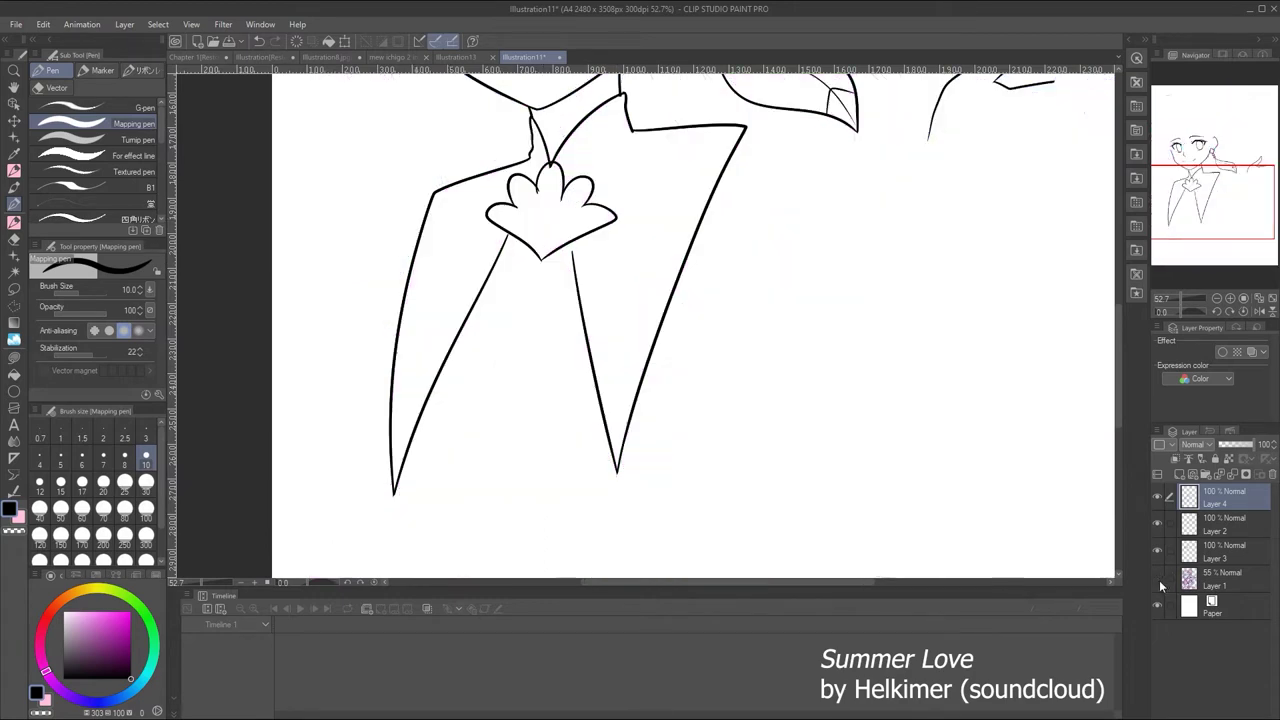
drag(1180, 298, 1180, 296)
click(15, 237)
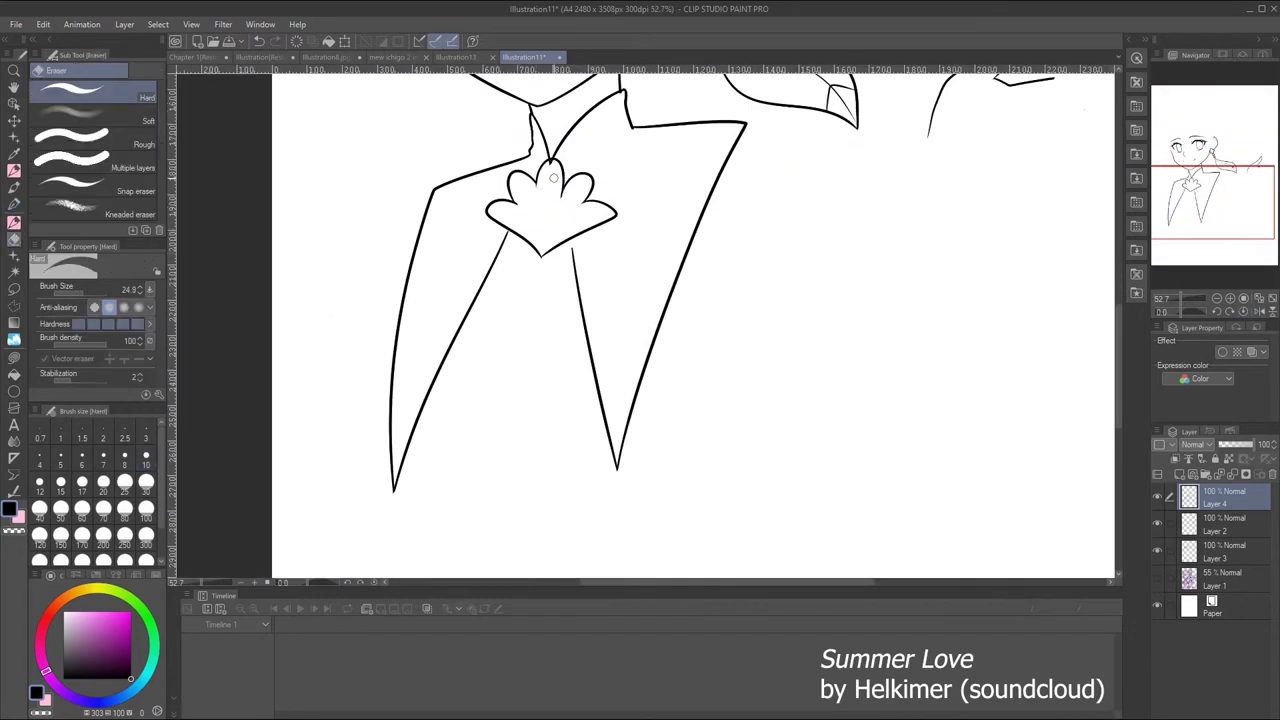
Replace the inner edges of both panels with smooth curves starting under the brooch, and erase the parts overlapping the shell
mouse_move(500, 241)
mouse_down()
mouse_move(400, 437)
mouse_move(396, 490)
mouse_up()
click(1157, 578)
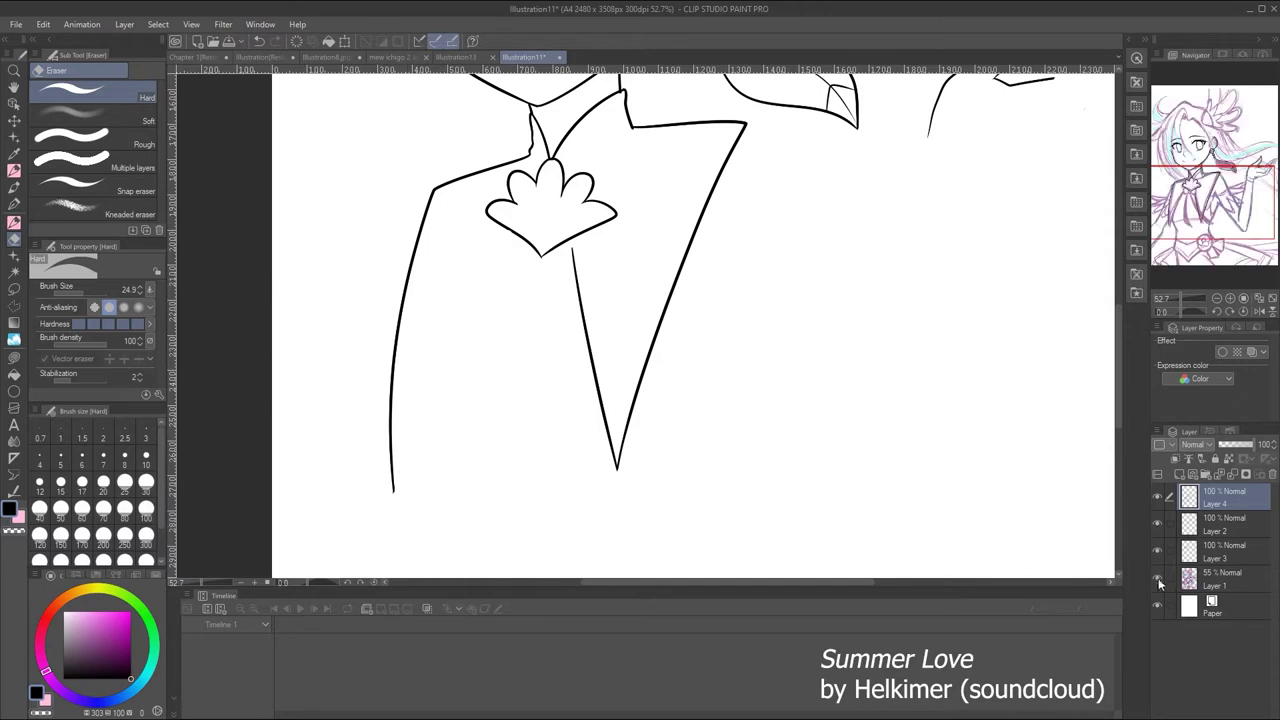
click(14, 170)
key(ctrl+z)
drag(522, 238, 392, 496)
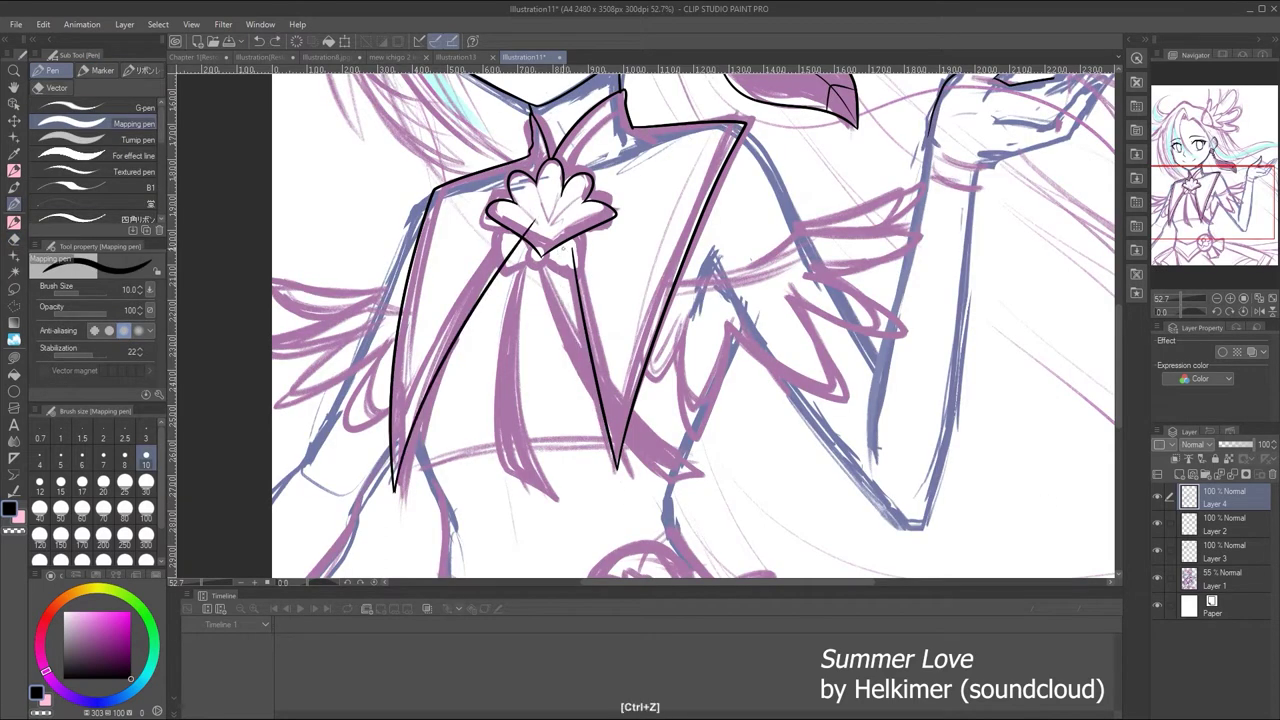
key(ctrl+z)
mouse_move(545, 245)
mouse_down()
mouse_move(626, 490)
mouse_move(620, 466)
mouse_up()
key(e)
click(1157, 578)
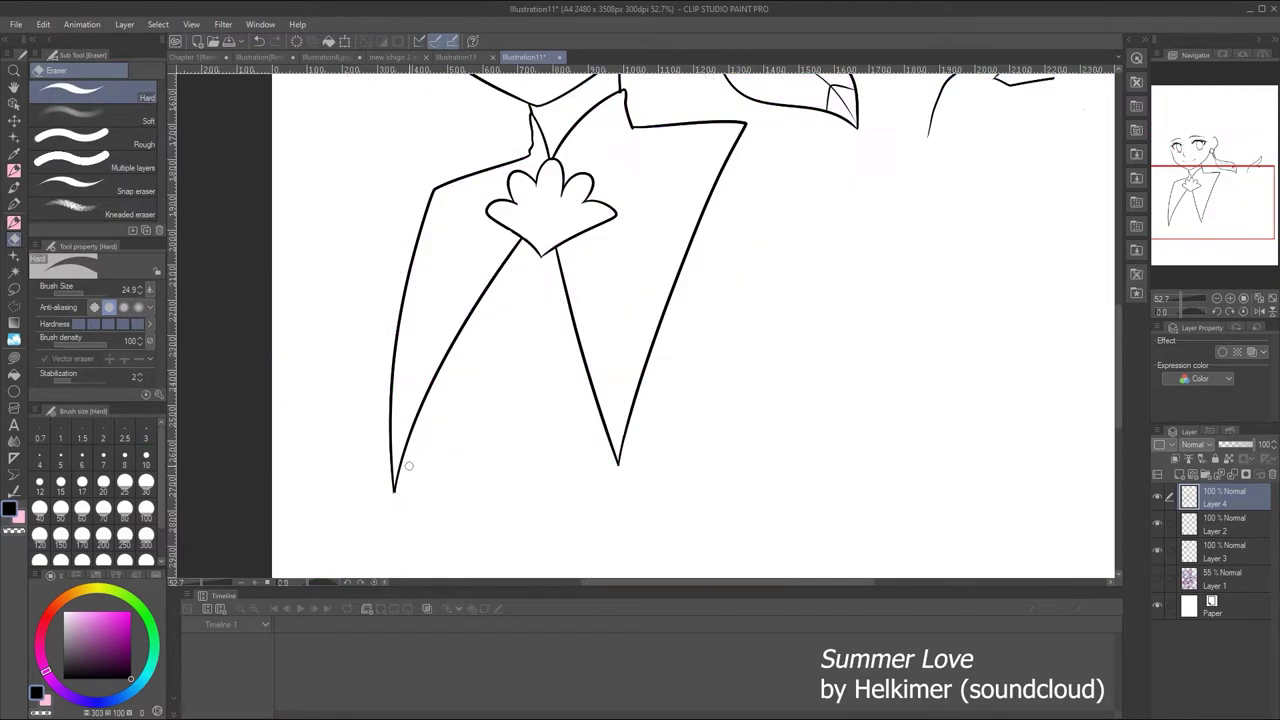
Ink the ridge lines inside the shell brooch and erase its bottom tip to make room for the bow
drag(1183, 298, 1179, 295)
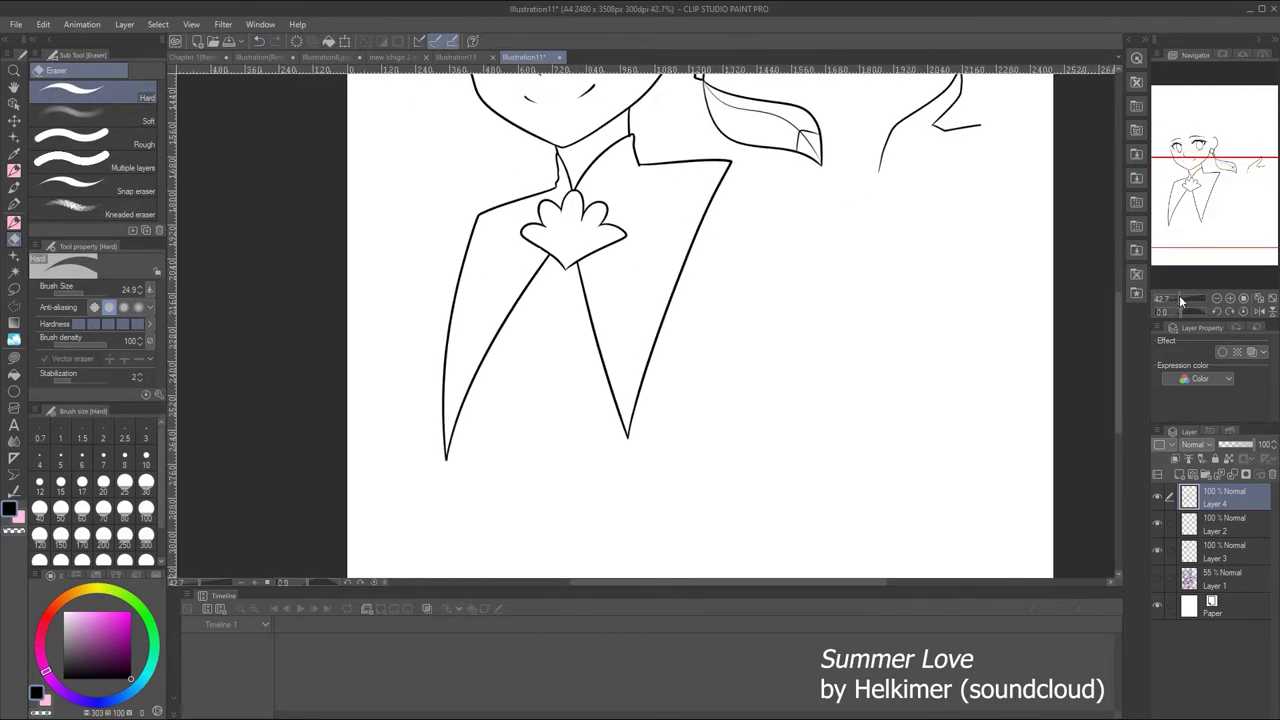
click(16, 203)
key(ctrl+z)
mouse_move(555, 182)
mouse_down()
mouse_move(578, 219)
mouse_move(589, 212)
mouse_move(567, 196)
mouse_move(565, 240)
mouse_up()
key(e)
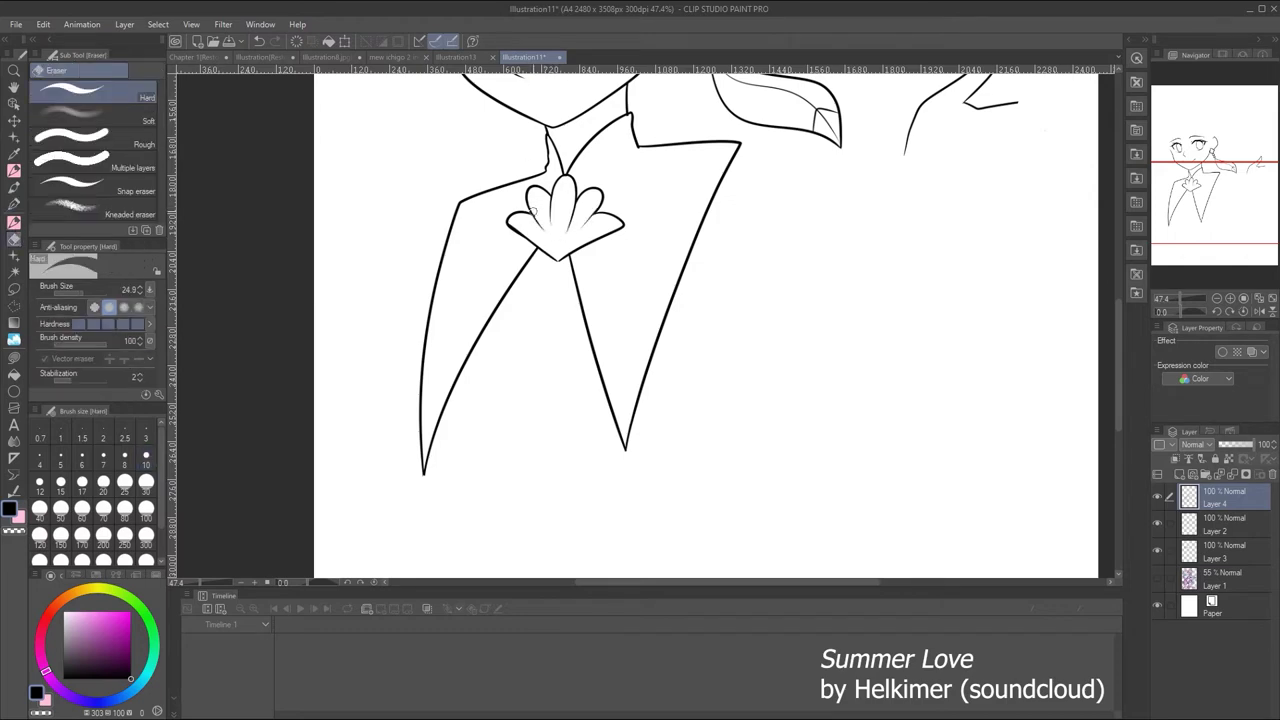
key(h)
key(h)
key(p)
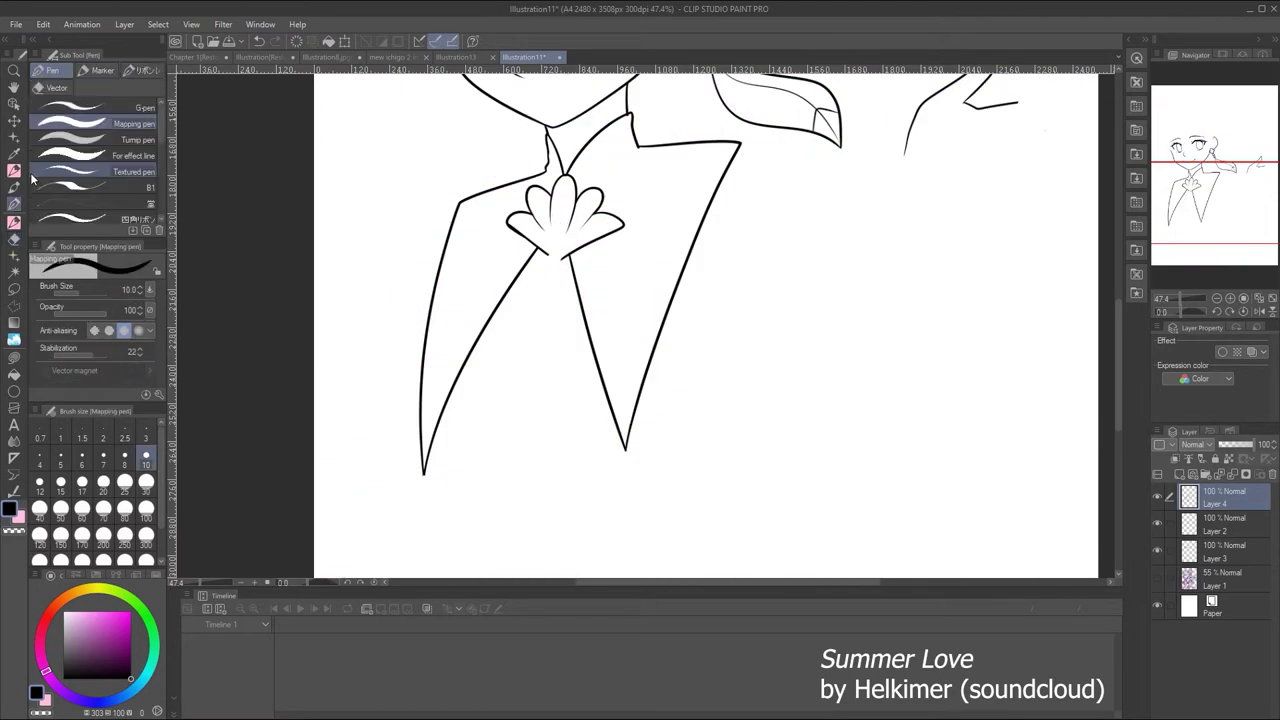
Ink a small bow with a round knot and fold lines under the shell, and erase the panel edges crossing it
key(h)
mouse_move(545, 256)
mouse_down()
mouse_move(543, 268)
mouse_move(562, 268)
mouse_up()
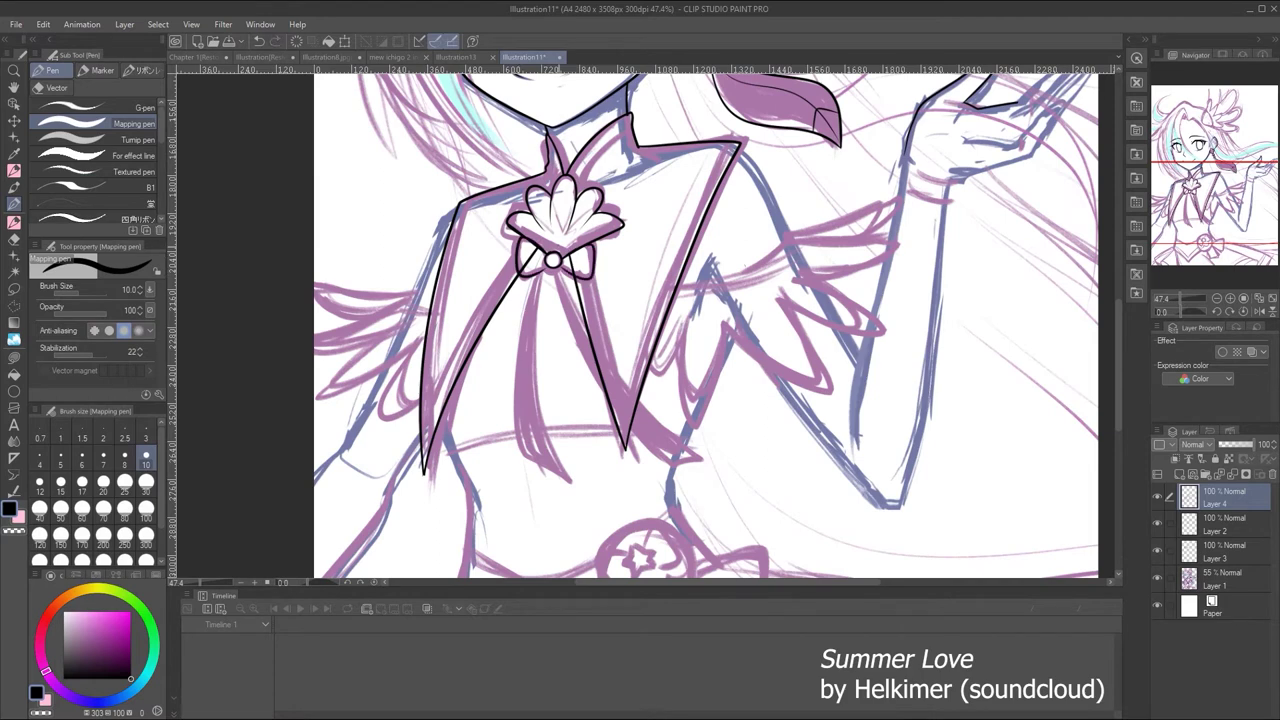
key(e)
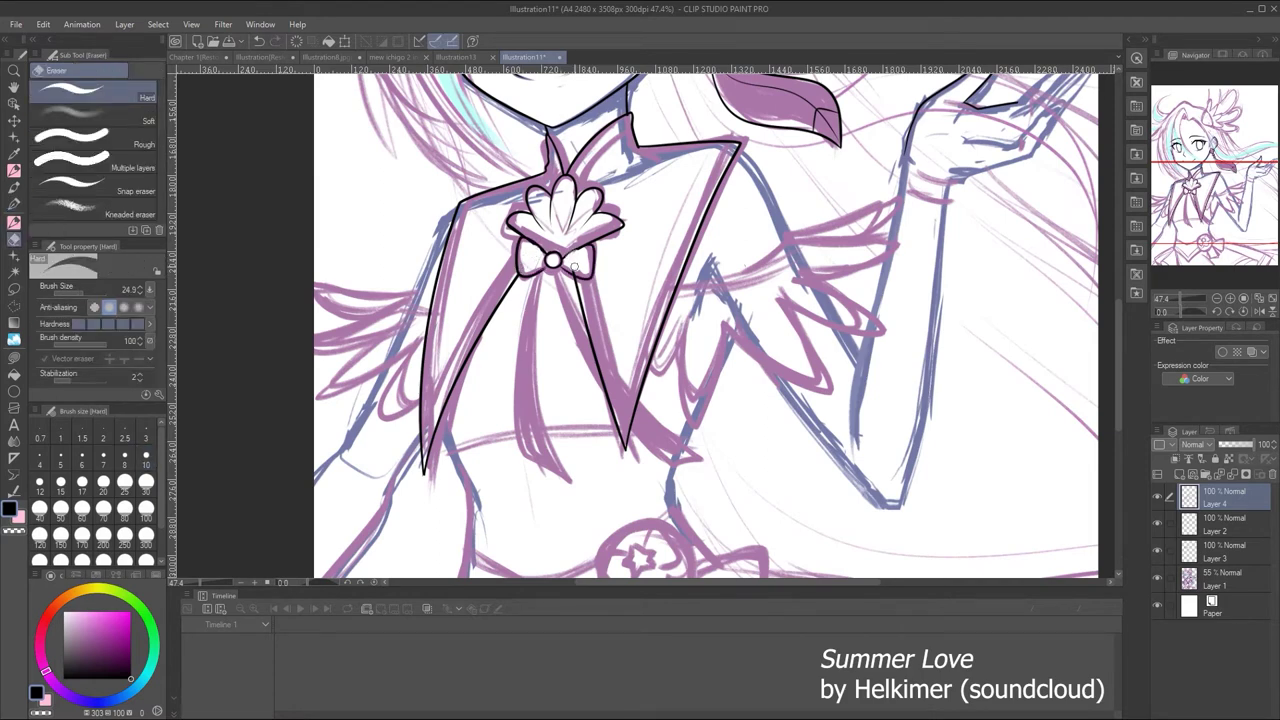
key(p)
key(h)
key(ctrl+z)
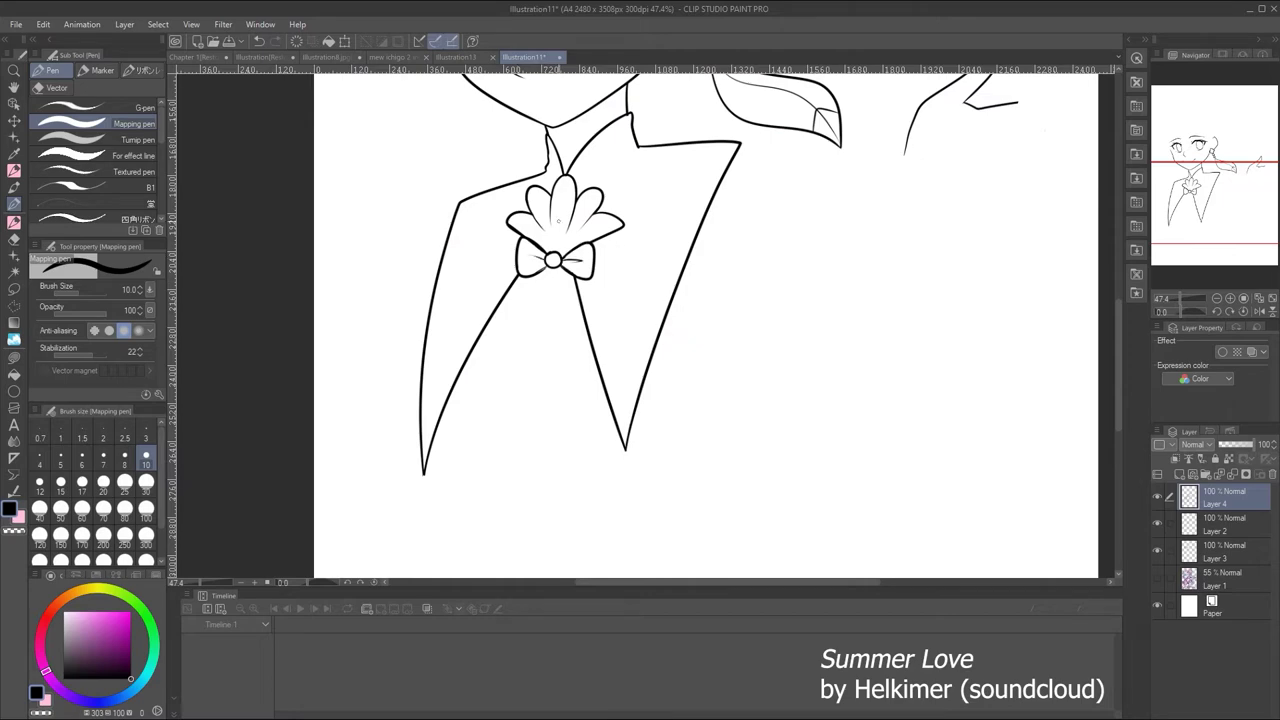
key(alt+Tab)
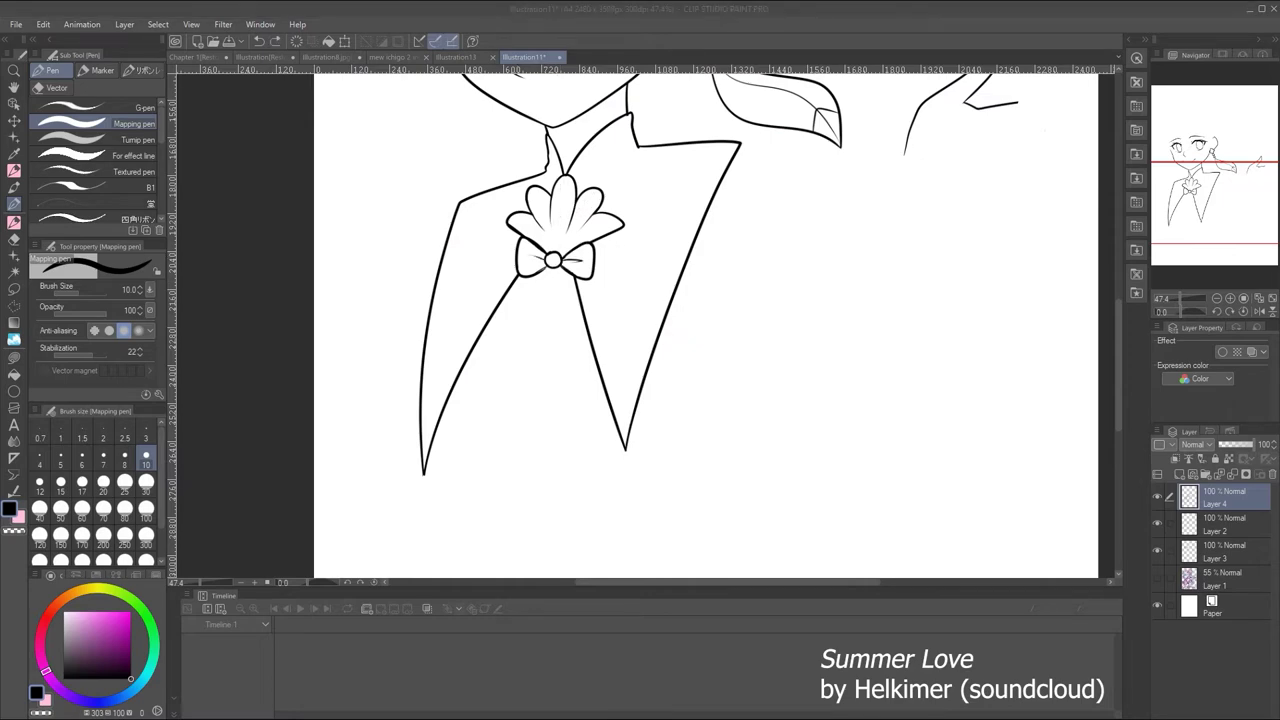
Show the sketch layer and ink both sides of the waist below the collar panels
key(ctrl+0)
key(h)
key(h)
drag(1172, 298, 1190, 298)
click(1157, 578)
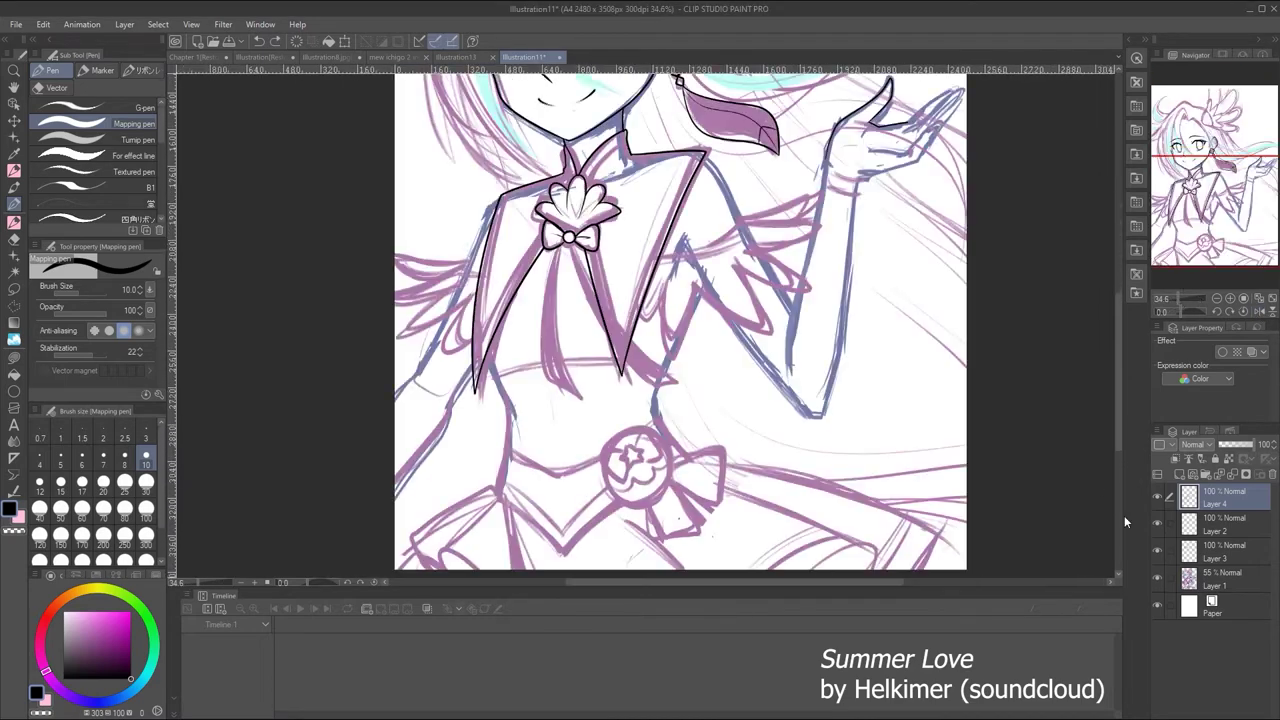
mouse_move(490, 356)
mouse_down()
mouse_move(510, 474)
mouse_move(551, 402)
mouse_up()
mouse_move(756, 196)
mouse_down()
mouse_move(708, 288)
mouse_move(706, 346)
mouse_up()
key(ctrl+z)
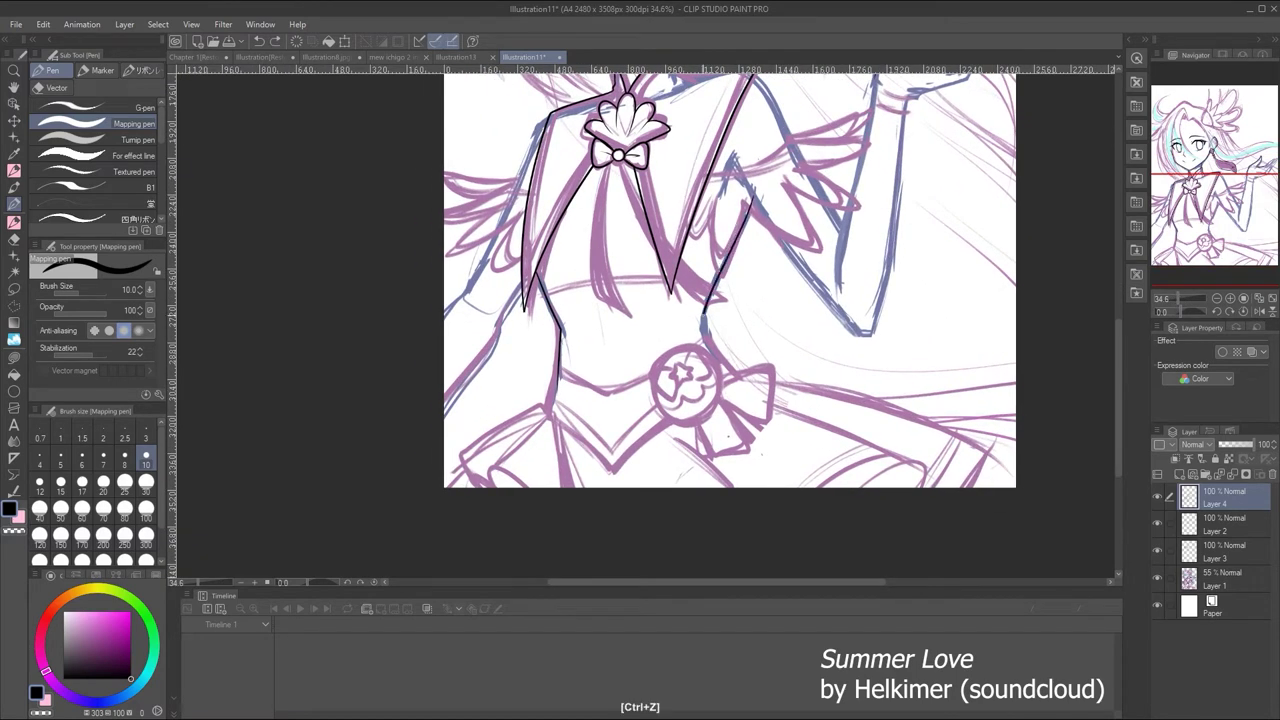
Ink the curved hem of the top across the torso and erase the ends that stick out past the waist
mouse_move(542, 300)
mouse_down()
mouse_move(716, 288)
mouse_move(760, 306)
mouse_up()
key(ctrl+z)
key(e)
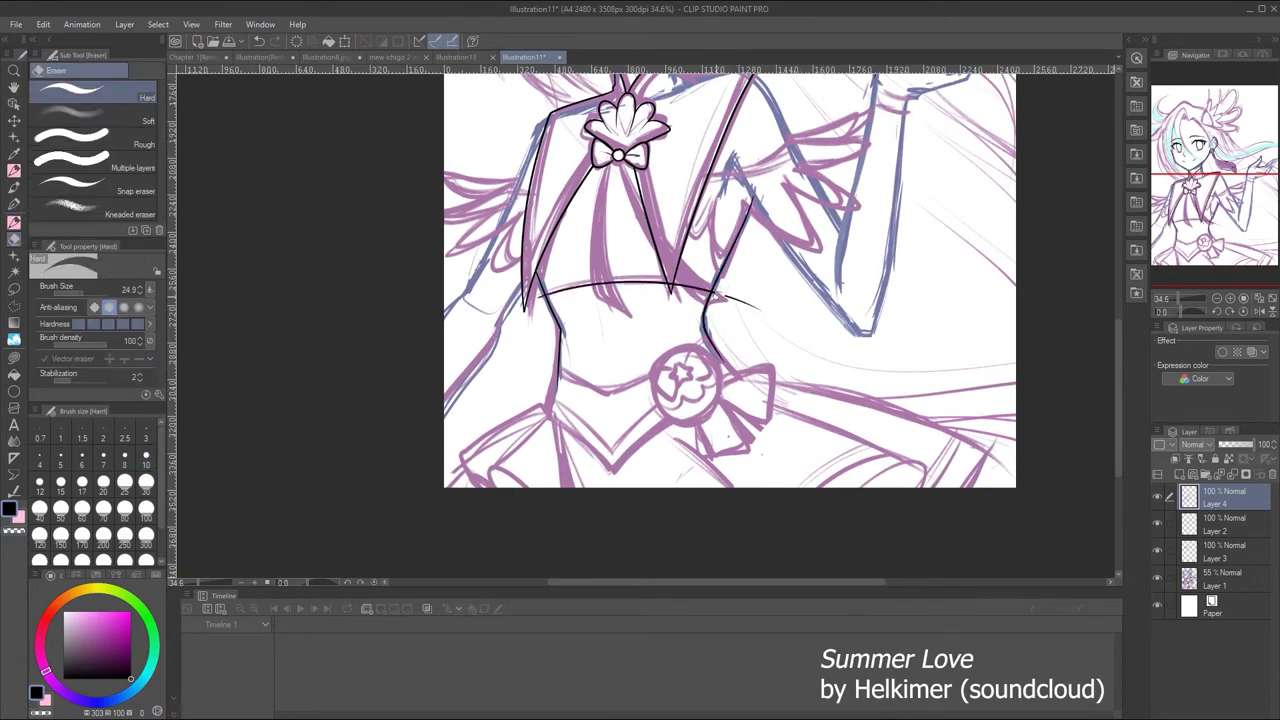
key(p)
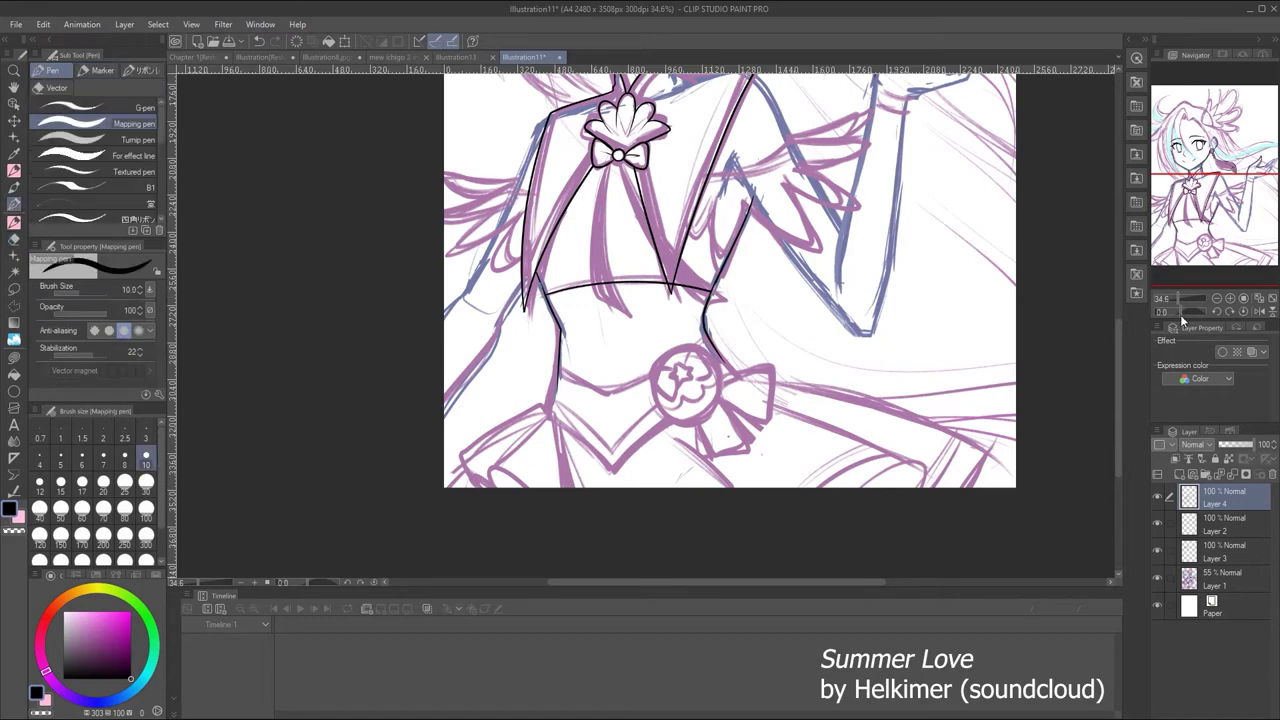
Redraw the waist line on the left side and ink the V-shaped upper edge of the belt across the hips
key(ctrl+plus)
key(ctrl+z)
drag(508, 256, 498, 306)
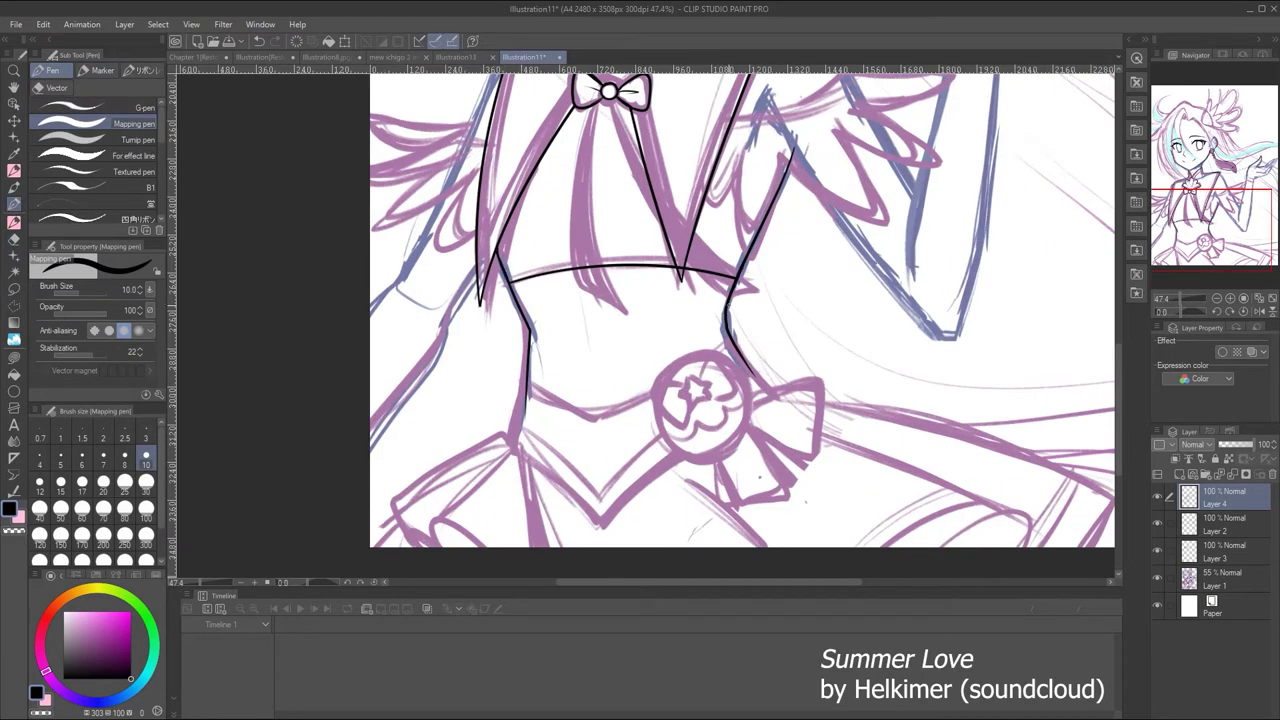
drag(531, 384, 486, 284)
drag(486, 284, 550, 336)
key(ctrl+z)
key(ctrl+z)
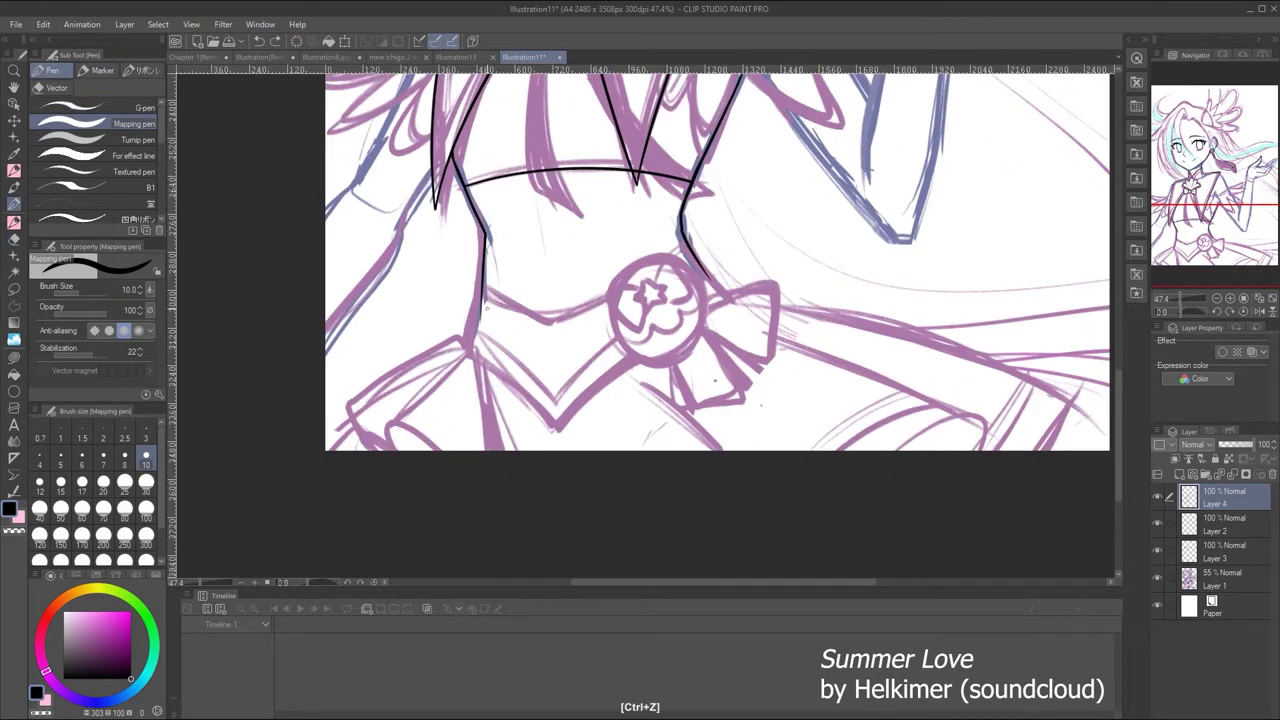
key(ctrl+z)
mouse_move(486, 284)
mouse_down()
mouse_move(550, 336)
mouse_move(690, 248)
mouse_up()
key(e)
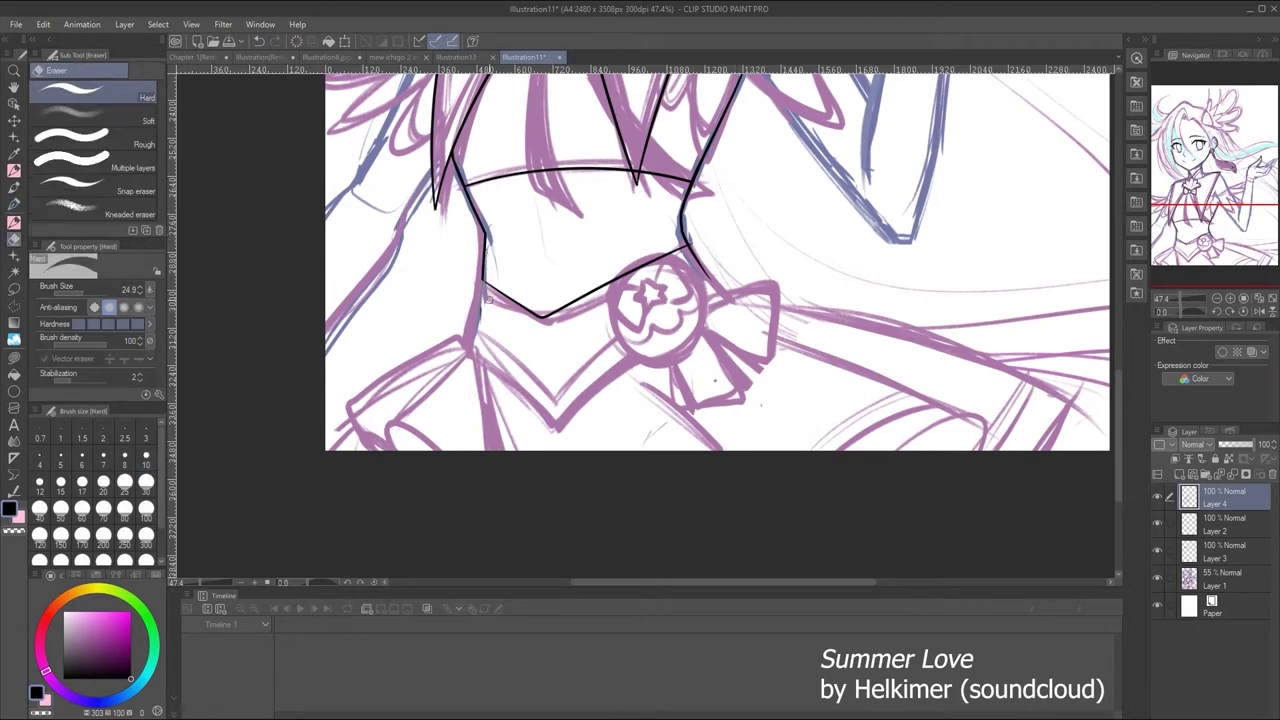
key(p)
key(ctrl+z)
Ink the belt's side edges and pointed lower edge, and erase the overshoot past the right hip
mouse_move(463, 350)
mouse_down()
mouse_move(567, 442)
mouse_move(556, 424)
mouse_move(764, 254)
mouse_up()
key(ctrl+z)
drag(560, 425, 786, 272)
drag(690, 245, 734, 300)
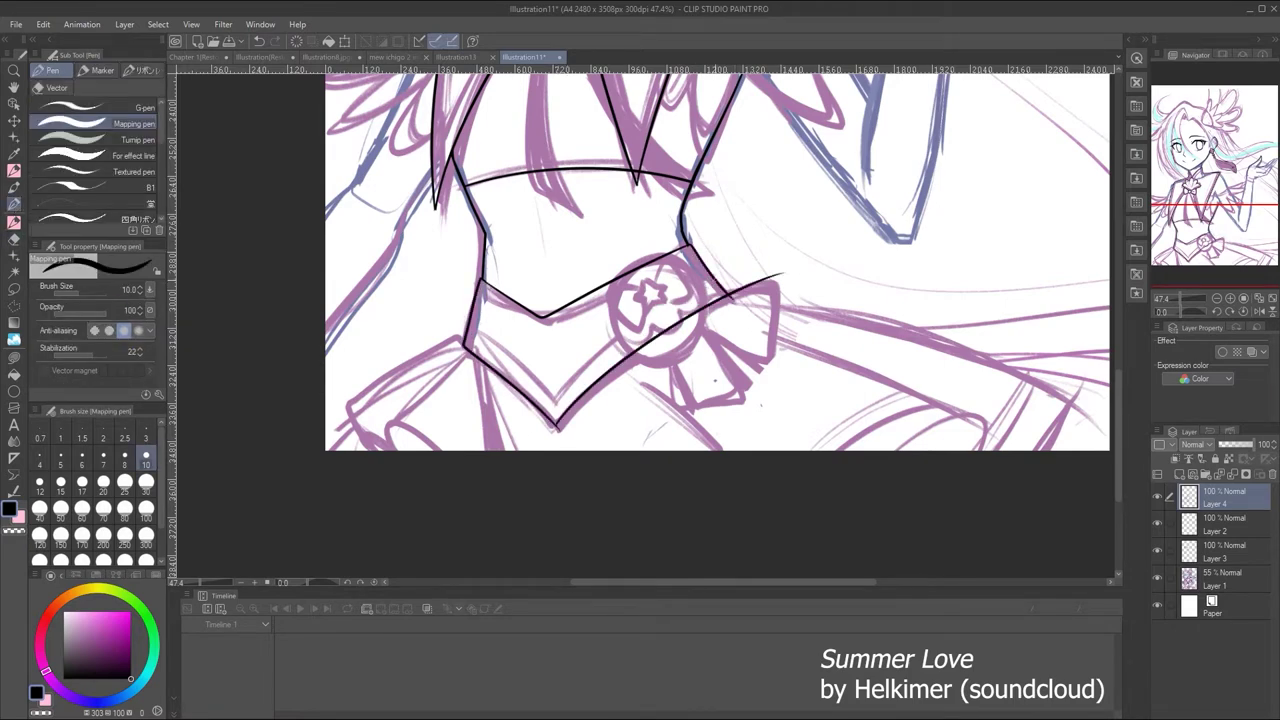
key(e)
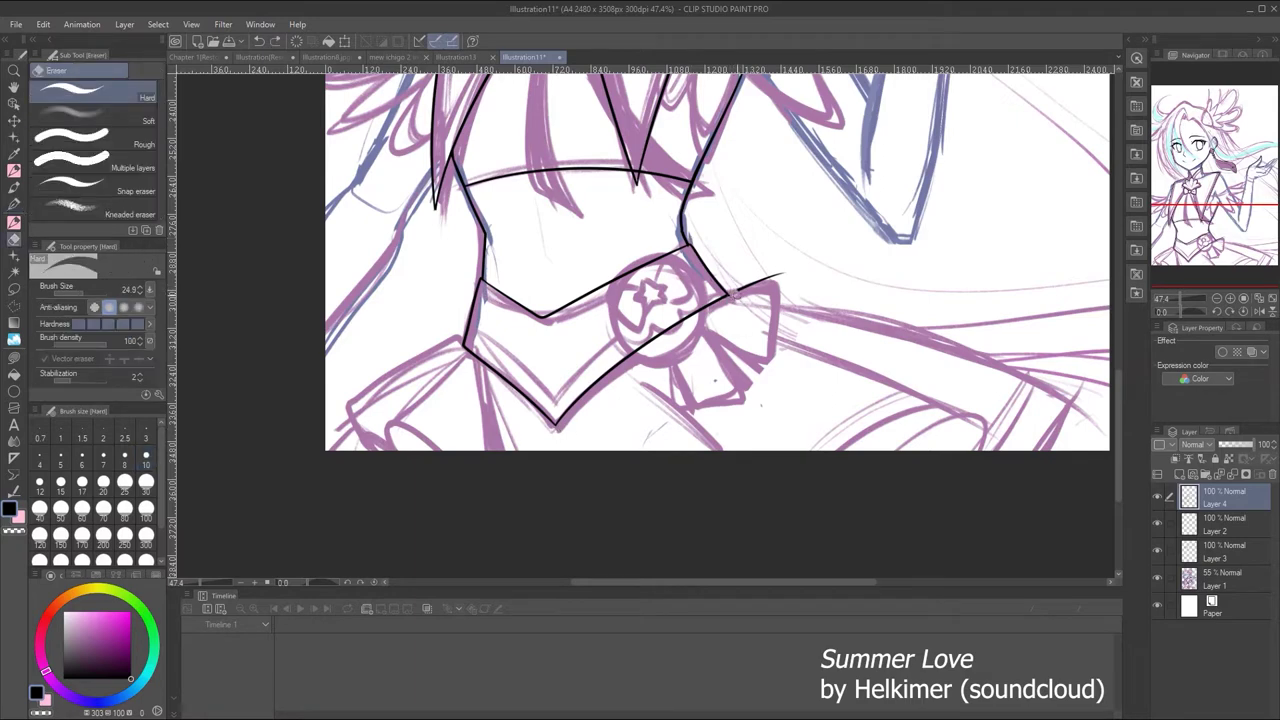
key(p)
Ink a short crease line on the abdomen and the folded skirt flap at the left hip
drag(538, 186, 540, 222)
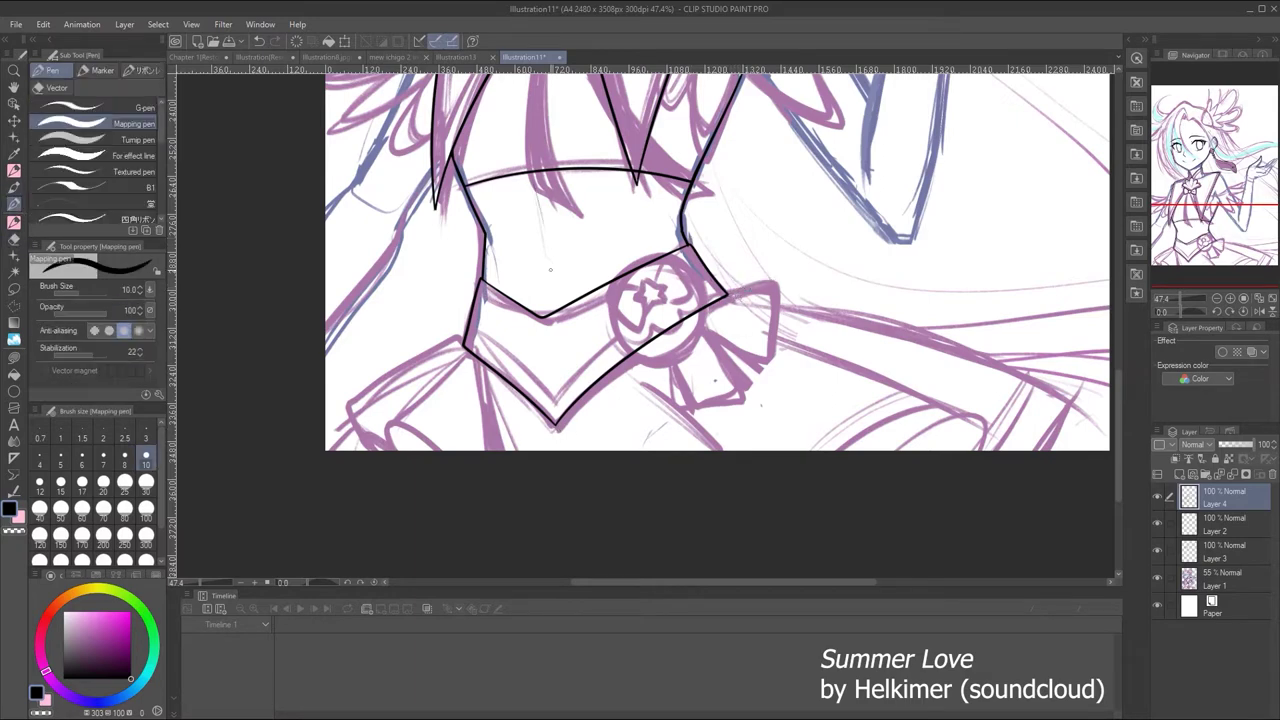
key(ctrl+z)
drag(464, 336, 370, 450)
drag(382, 432, 437, 451)
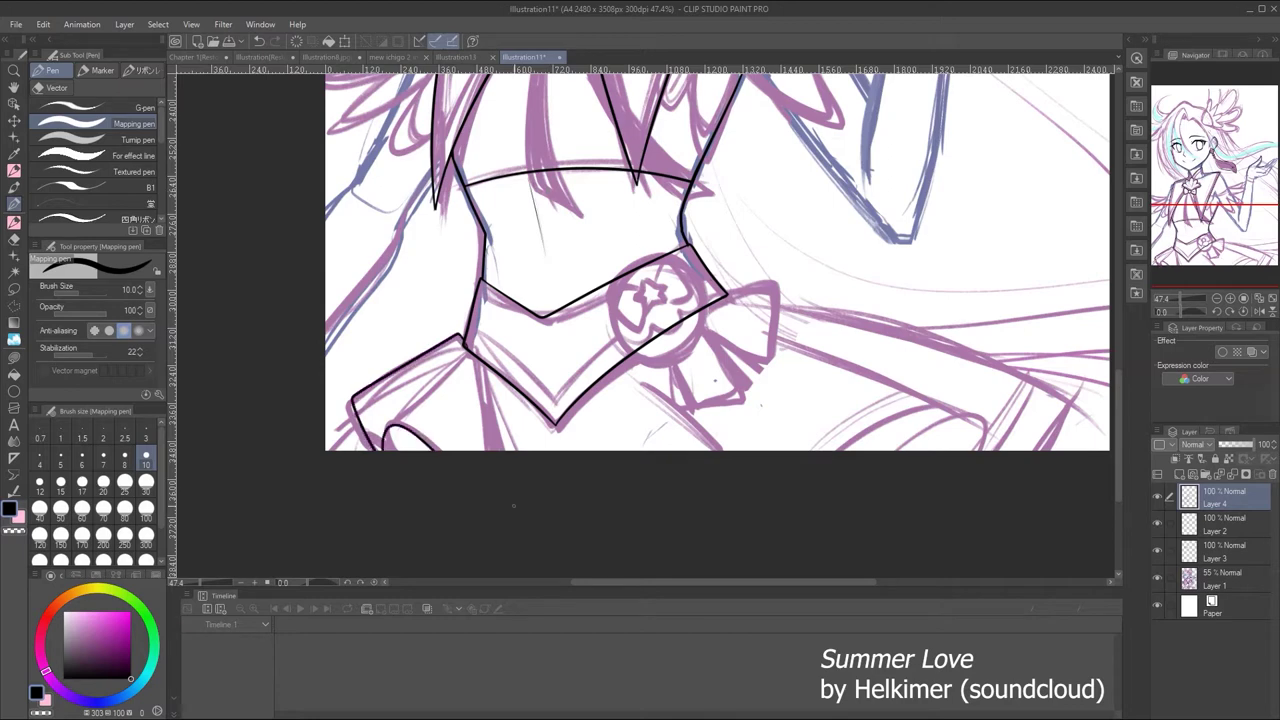
key(ctrl+z)
key(ctrl+z)
Ink the long upper edge and end folds of the right skirt flap and the skirt line below the brooch, erasing the overshoot
mouse_move(785, 345)
mouse_down()
mouse_move(1008, 440)
mouse_move(985, 452)
mouse_up()
drag(700, 300, 488, 333)
key(ctrl+z)
mouse_move(570, 340)
mouse_down()
mouse_move(890, 420)
mouse_move(864, 482)
mouse_up()
key(ctrl+z)
mouse_move(514, 326)
mouse_down()
mouse_move(878, 452)
mouse_move(858, 482)
mouse_up()
click(15, 222)
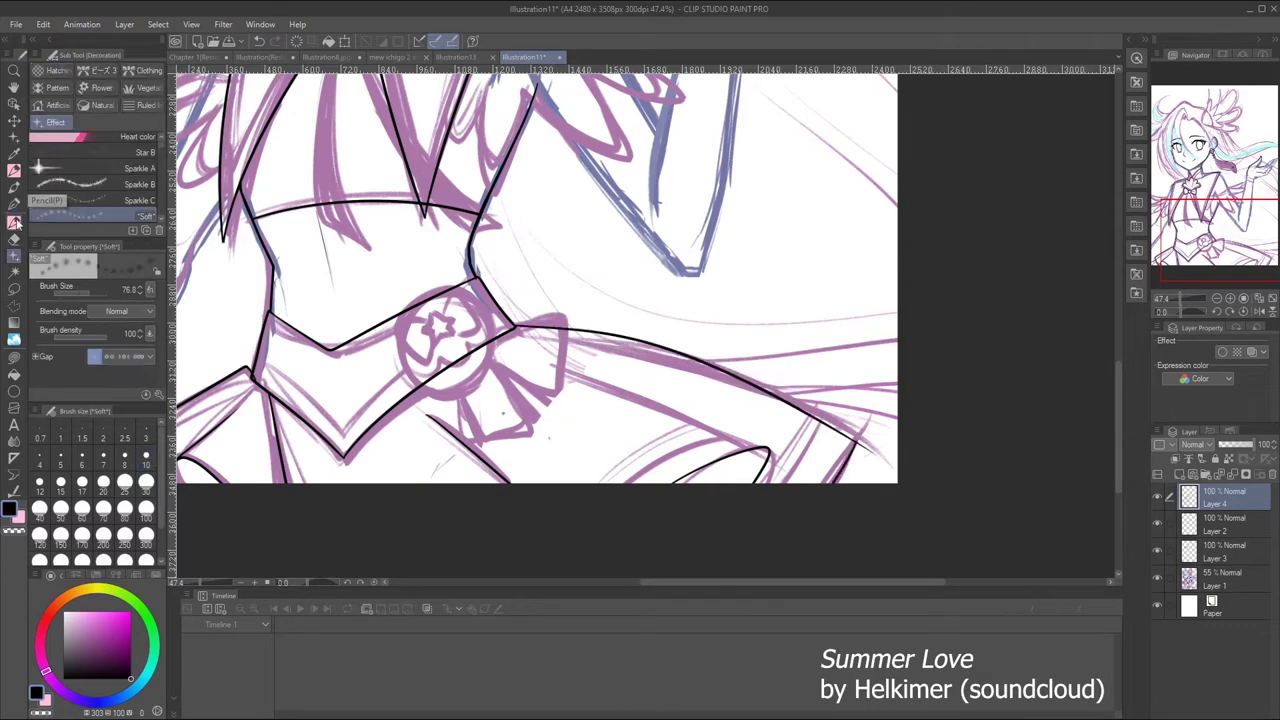
key(e)
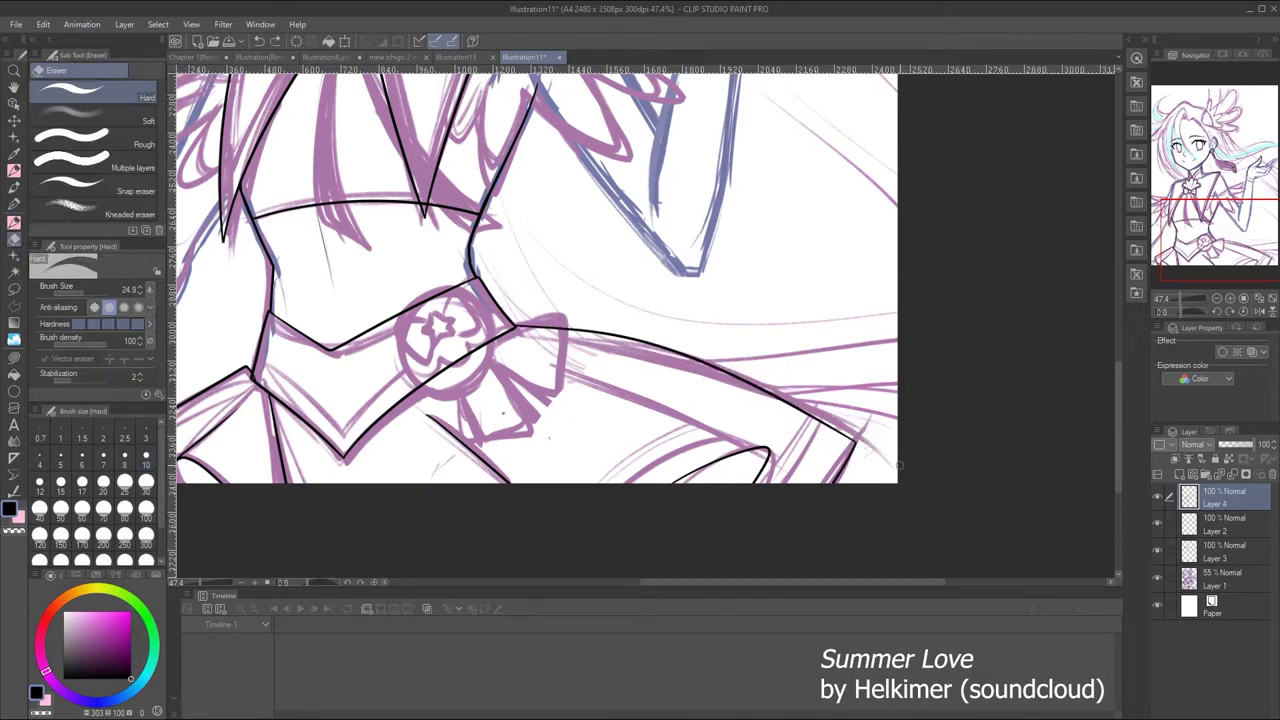
Rotate the canvas and ink the inner lower edge of the right skirt flap, following the sketch
key(asciicircum)
key(asciicircum)
key(p)
key(ctrl+z)
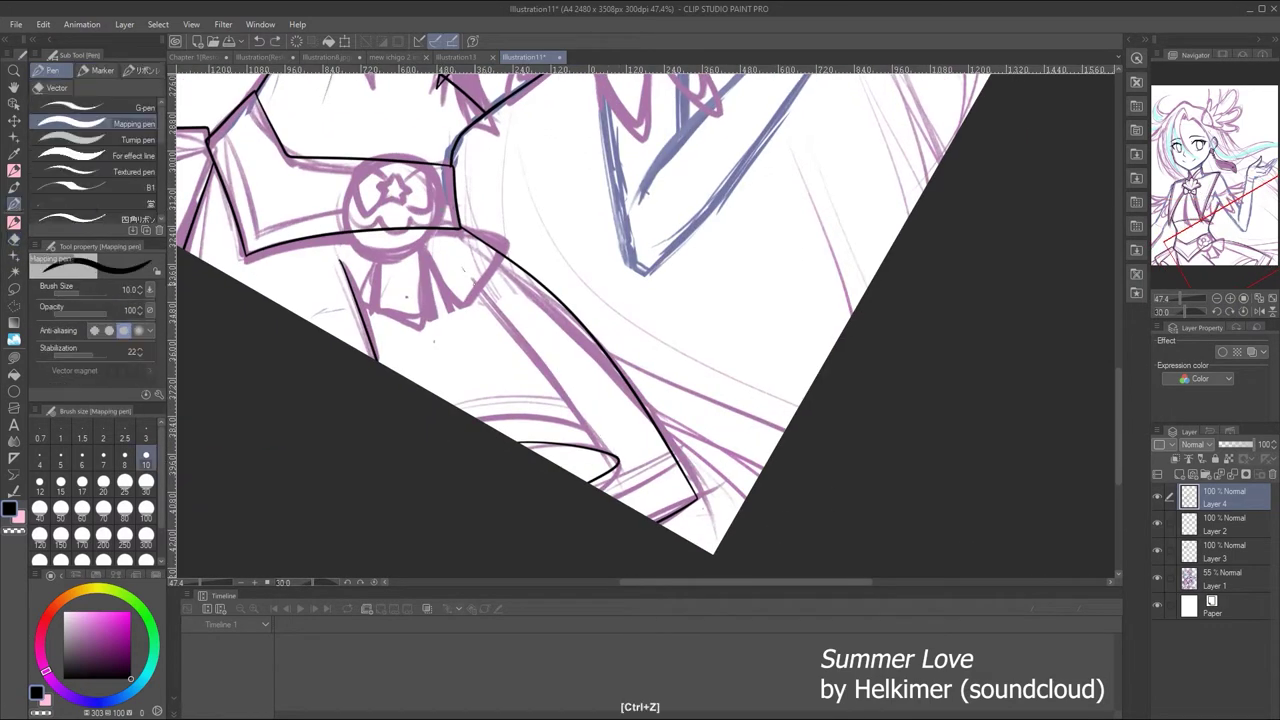
drag(466, 272, 642, 512)
key(e)
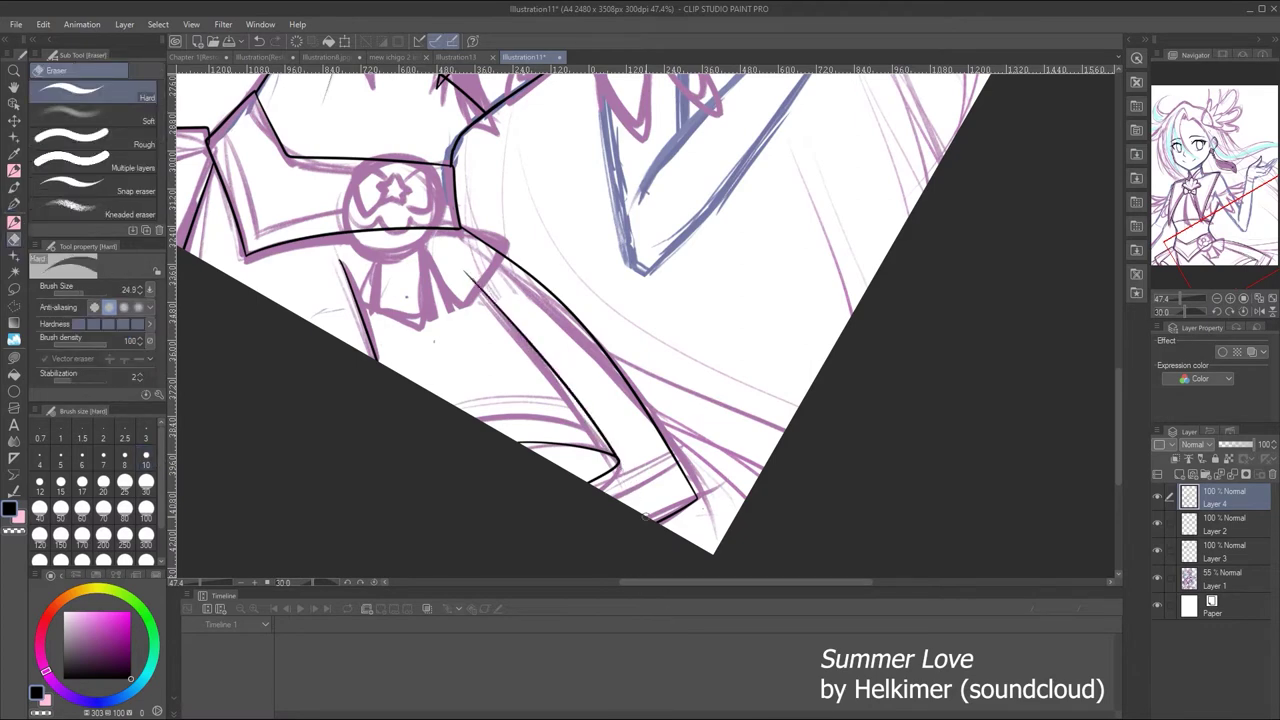
Draw the round belt brooch with the Ellipse tool on a new layer and erase the Layer 4 belt lines inside it
click(1245, 311)
mouse_move(1172, 293)
mouse_down()
mouse_move(1200, 297)
mouse_move(1185, 297)
mouse_up()
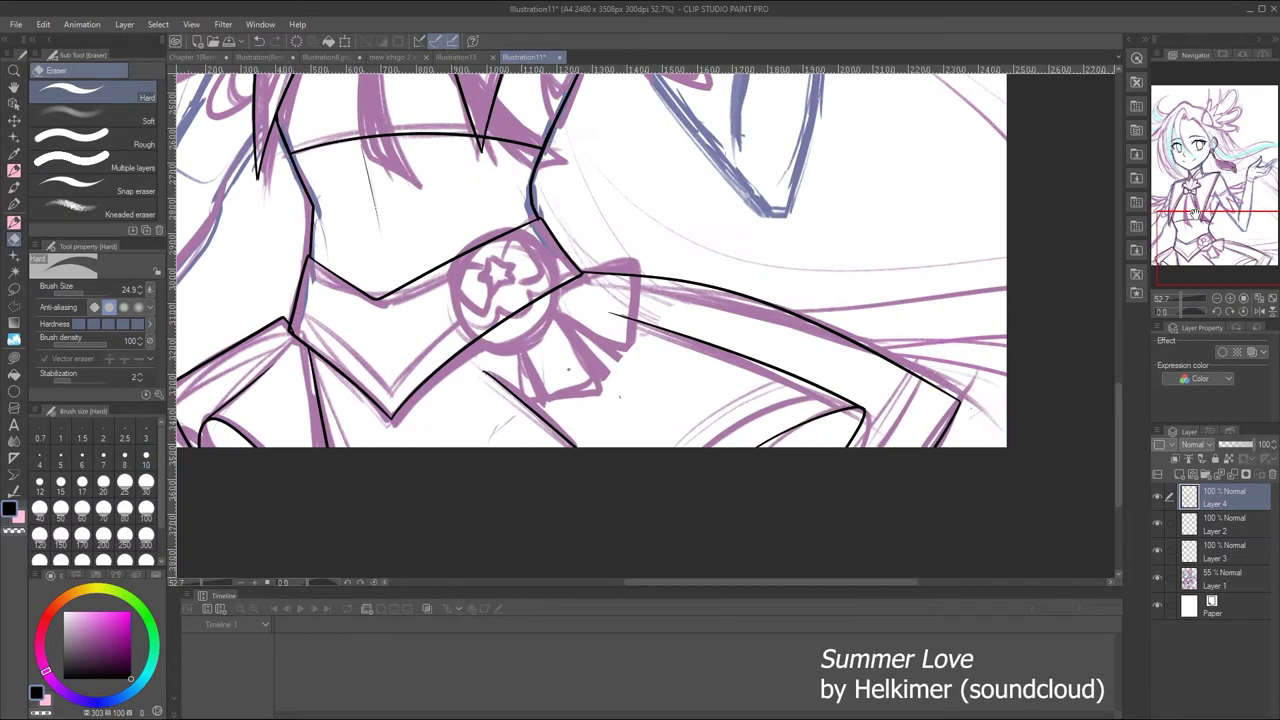
key(u)
drag(446, 228, 562, 352)
key(ctrl+z)
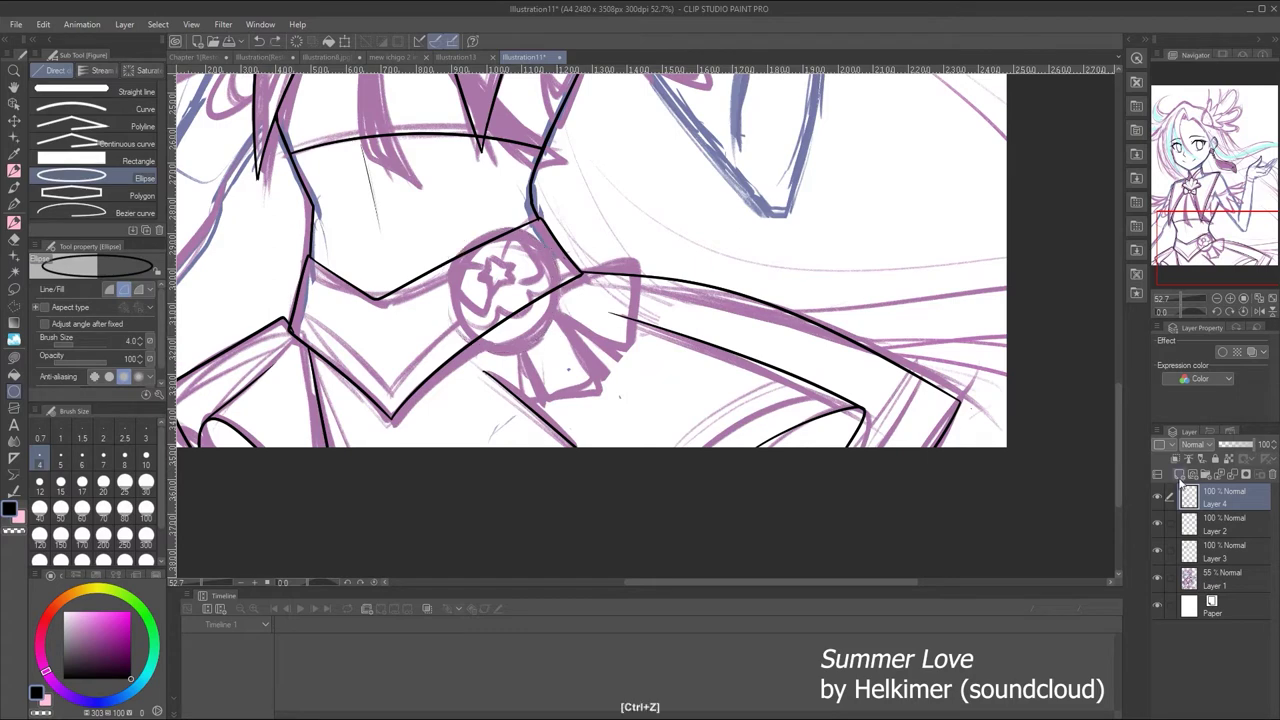
key(ctrl+y)
key(e)
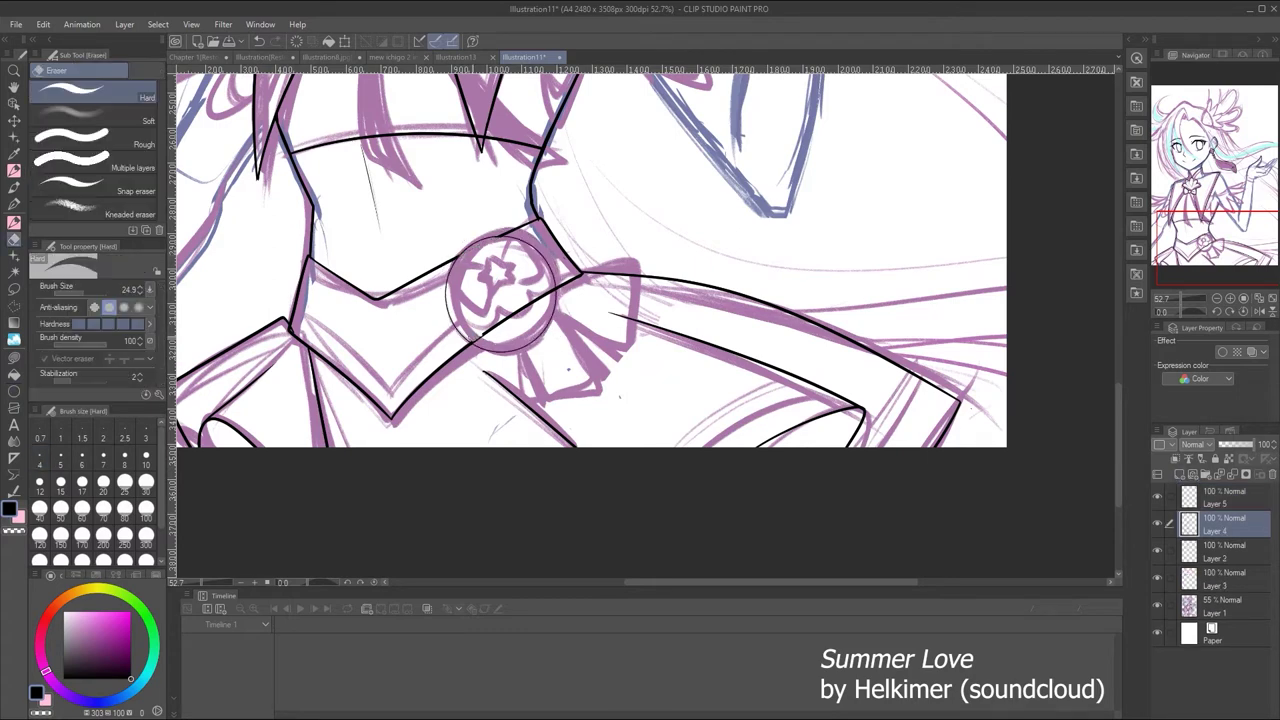
Ink a small star and a scalloped trim inside the round brooch on Layer 5
key(p)
click(1225, 497)
mouse_move(448, 284)
mouse_down()
mouse_move(520, 290)
mouse_move(480, 295)
mouse_move(510, 266)
mouse_up()
key(ctrl+z)
key(ctrl+z)
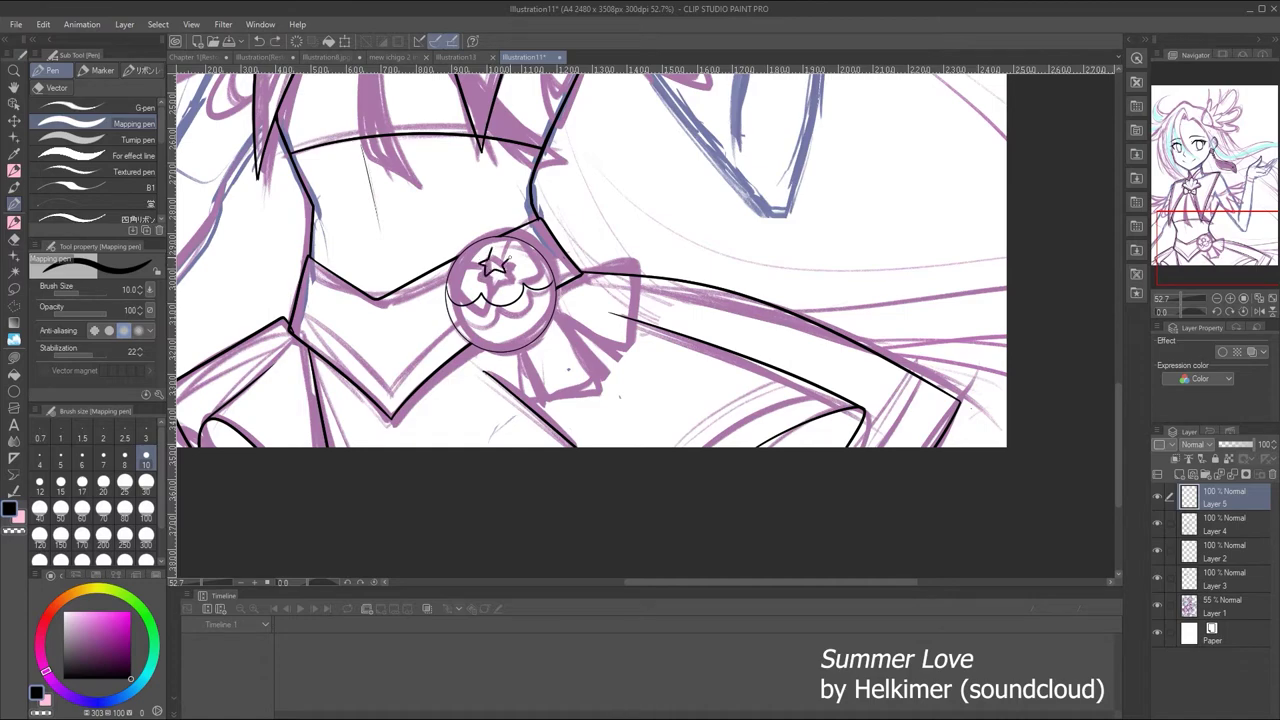
scroll(524, 304, up, 2)
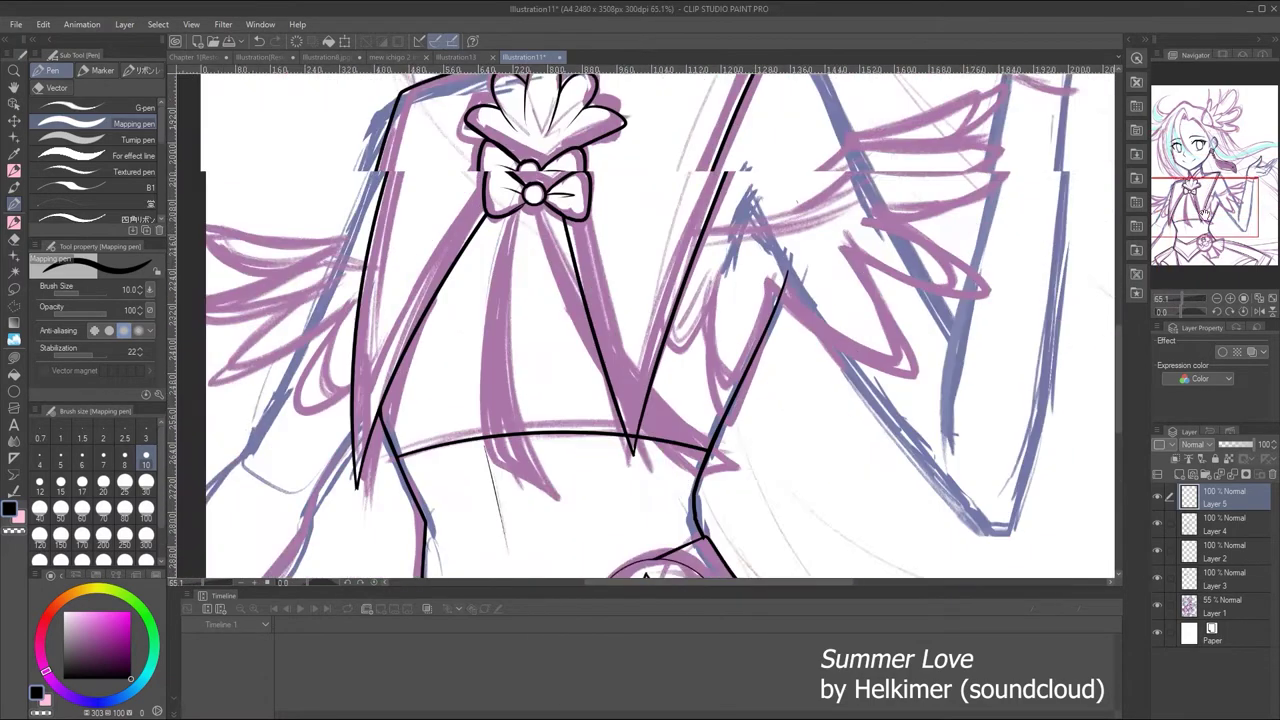
Ink bow loops around the brooch's star and the lower ribbon tail hanging from the brooch, with the tail on Layer 4
key(alt+bracketleft)
drag(545, 315, 513, 338)
key(ctrl+z)
drag(1219, 218, 1219, 235)
drag(573, 311, 712, 340)
drag(628, 274, 708, 332)
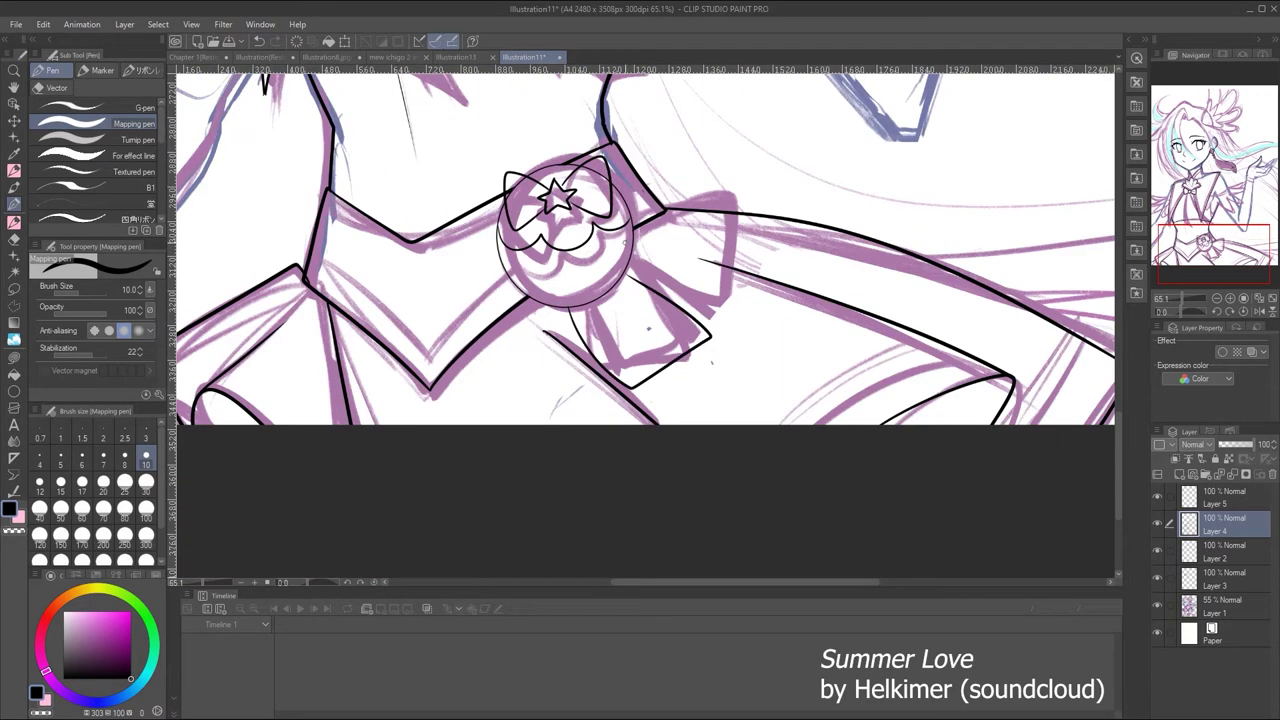
Ink the upper ribbon tail extending sideways from the brooch, rotating the canvas and redoing strokes until its edges follow the sketch
drag(640, 228, 740, 205)
key(ctrl+z)
key(ctrl+z)
mouse_move(624, 274)
mouse_down()
mouse_move(738, 256)
mouse_move(700, 306)
mouse_move(716, 286)
mouse_move(804, 345)
mouse_up()
key(asciicircum)
key(asciicircum)
key(asciicircum)
key(asciicircum)
key(ctrl+z)
key(minus)
key(minus)
key(minus)
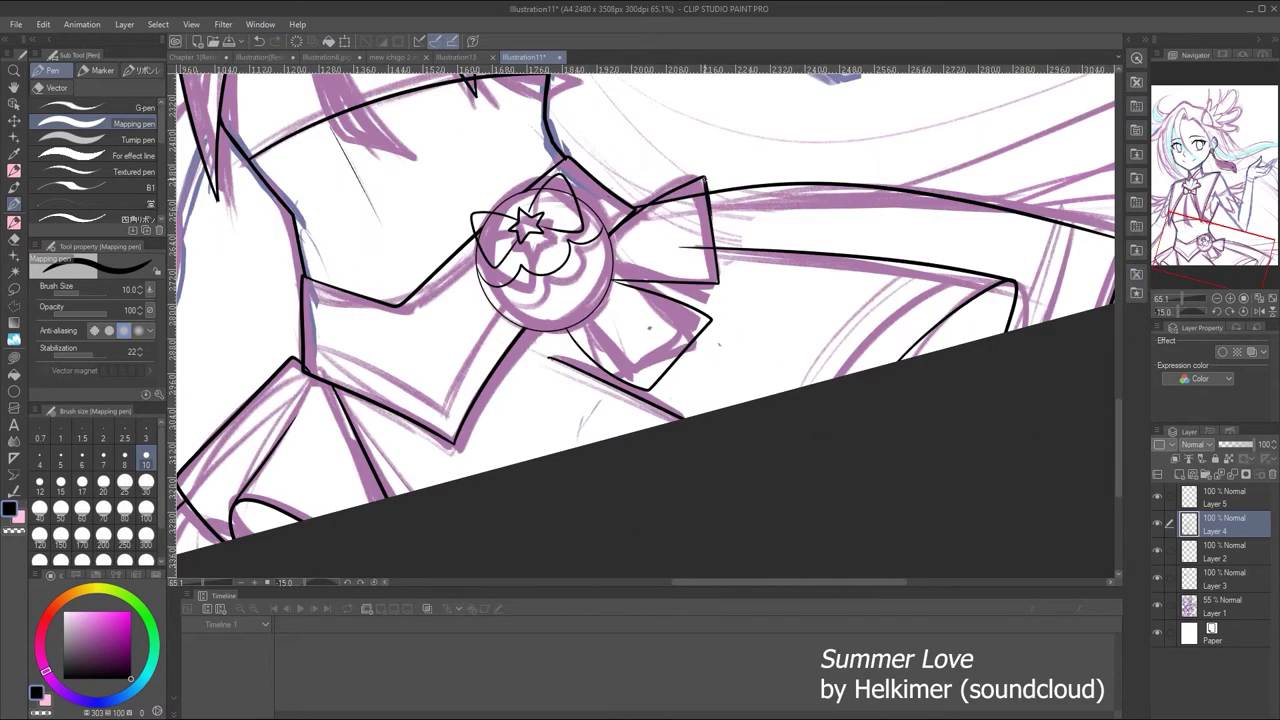
key(asciicircum)
key(ctrl+z)
Erase the skirt flap lines that cross the upper ribbon tail
key(e)
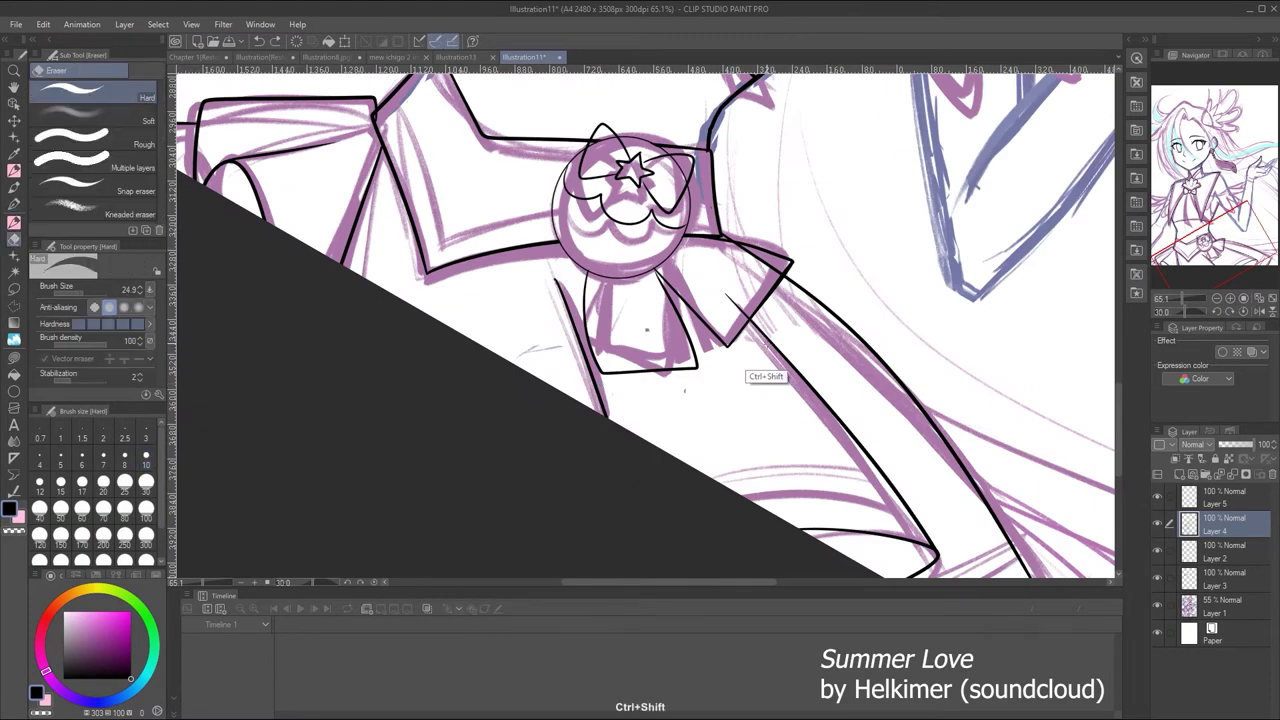
ctrl+shift+click(727, 284)
key(minus)
ctrl+shift+click(718, 343)
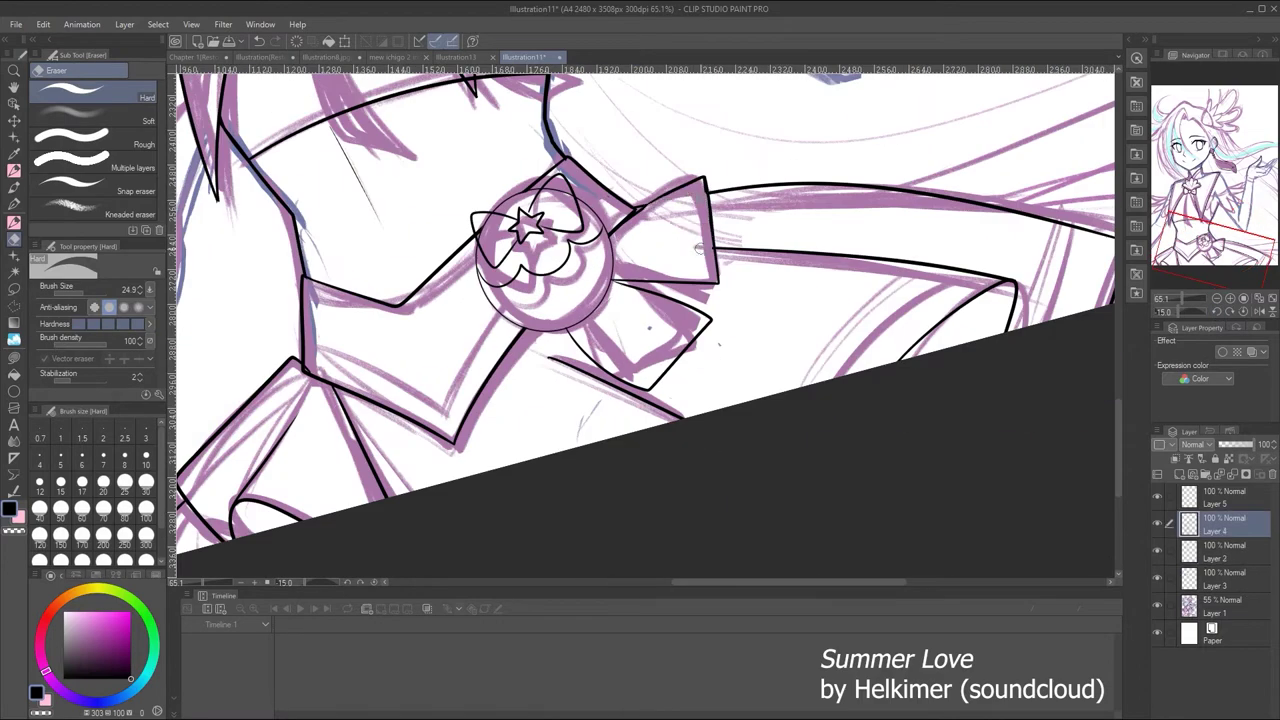
Hide the sketch layer and ink thin fold lines on both ribbon tails of the brooch
key(p)
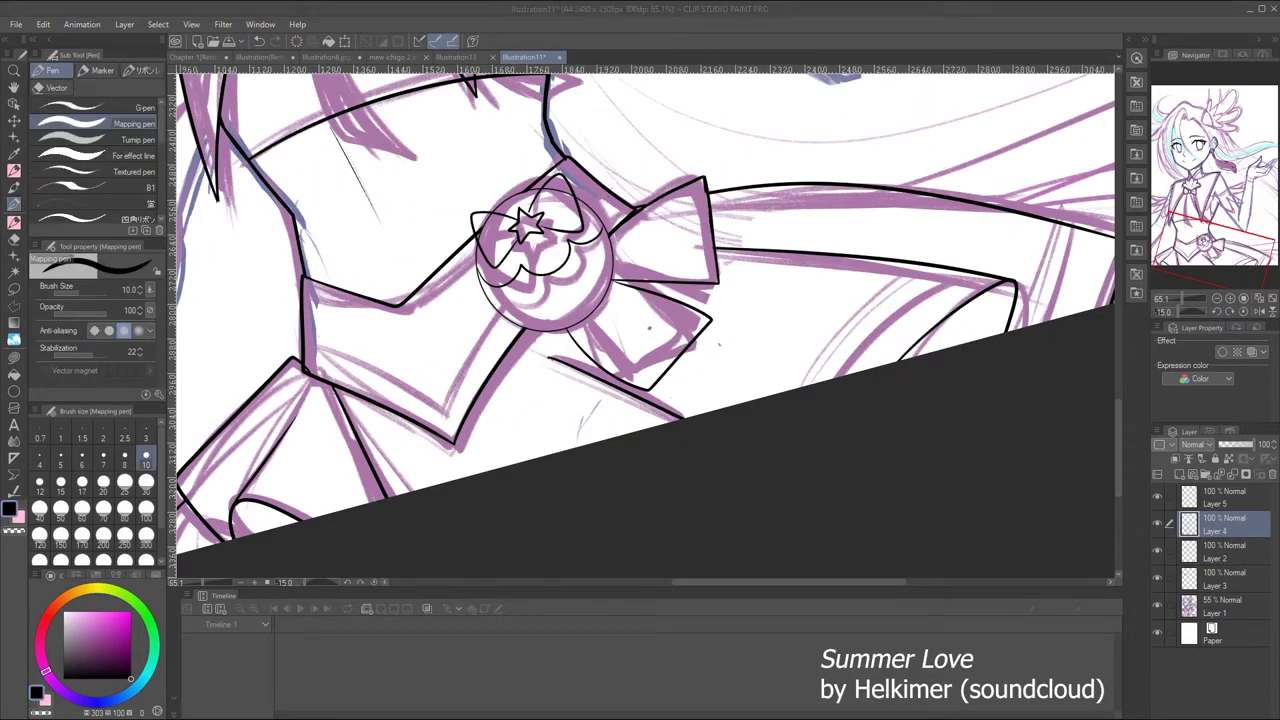
click(1158, 605)
drag(1180, 300, 1180, 298)
click(1244, 311)
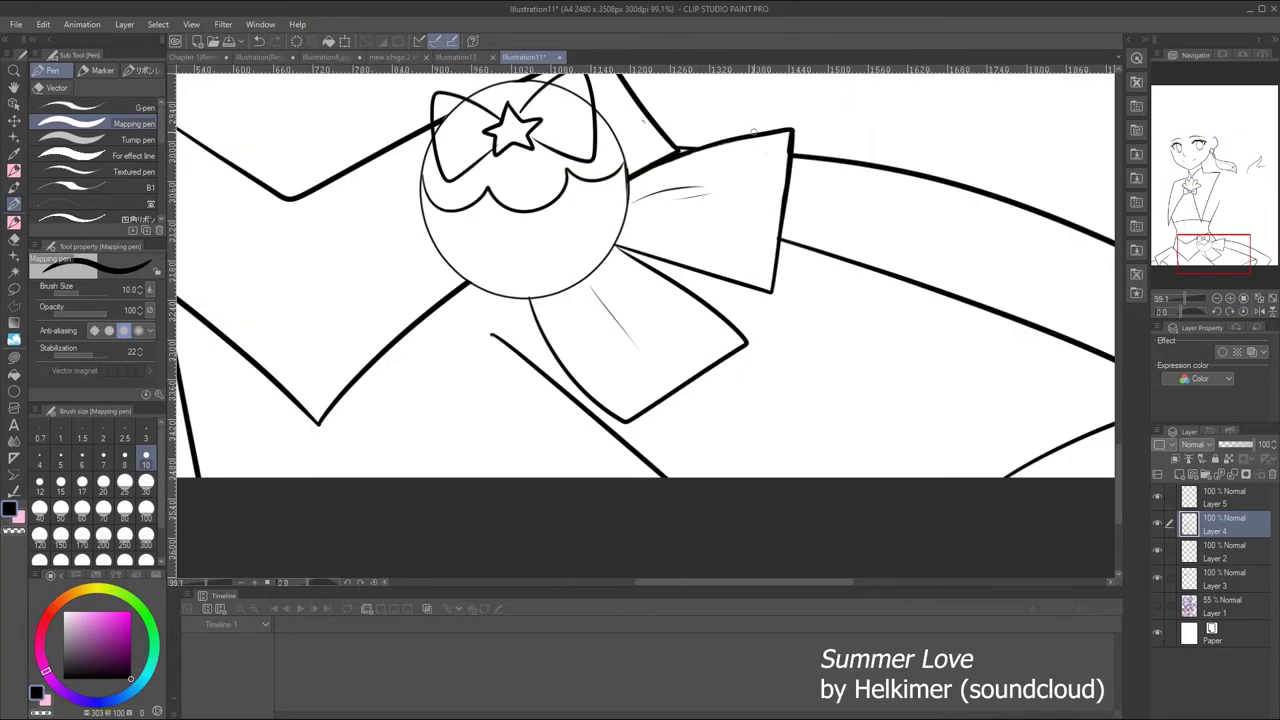
Erase the belt line on Layer 4 and the brooch circle on Layer 5 where they pass through the small bow
key(e)
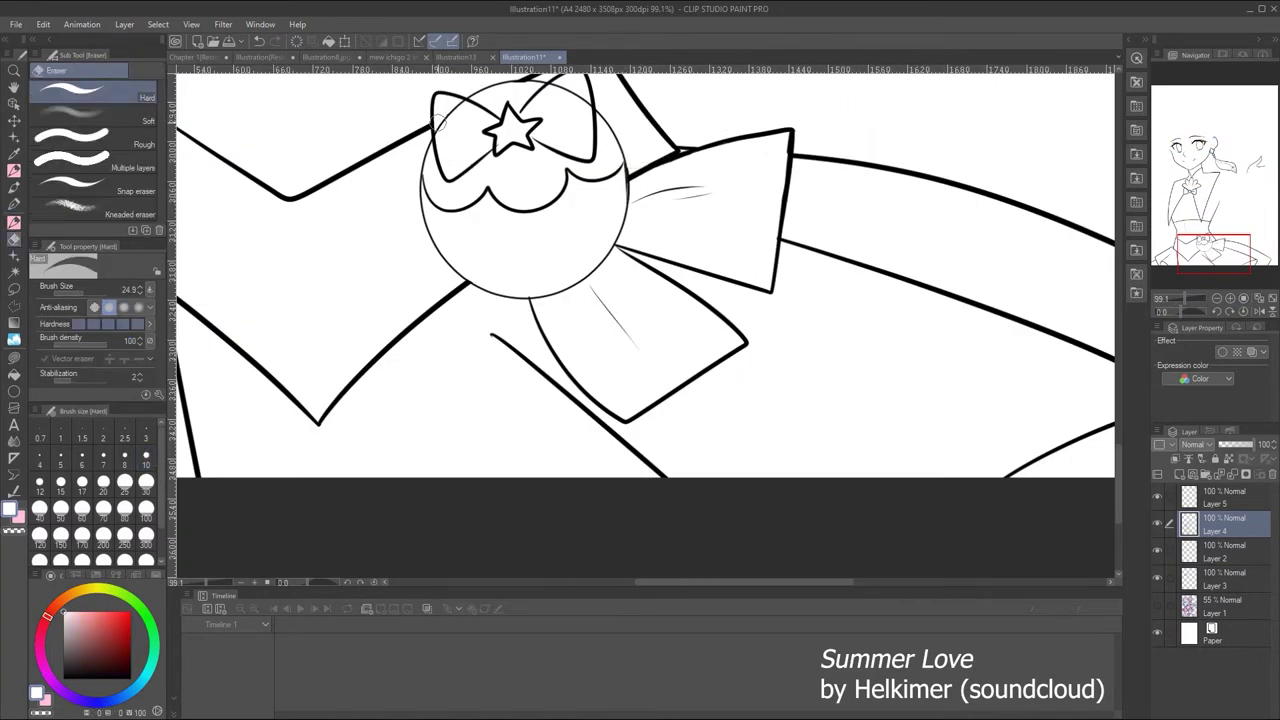
ctrl+shift+click(572, 96)
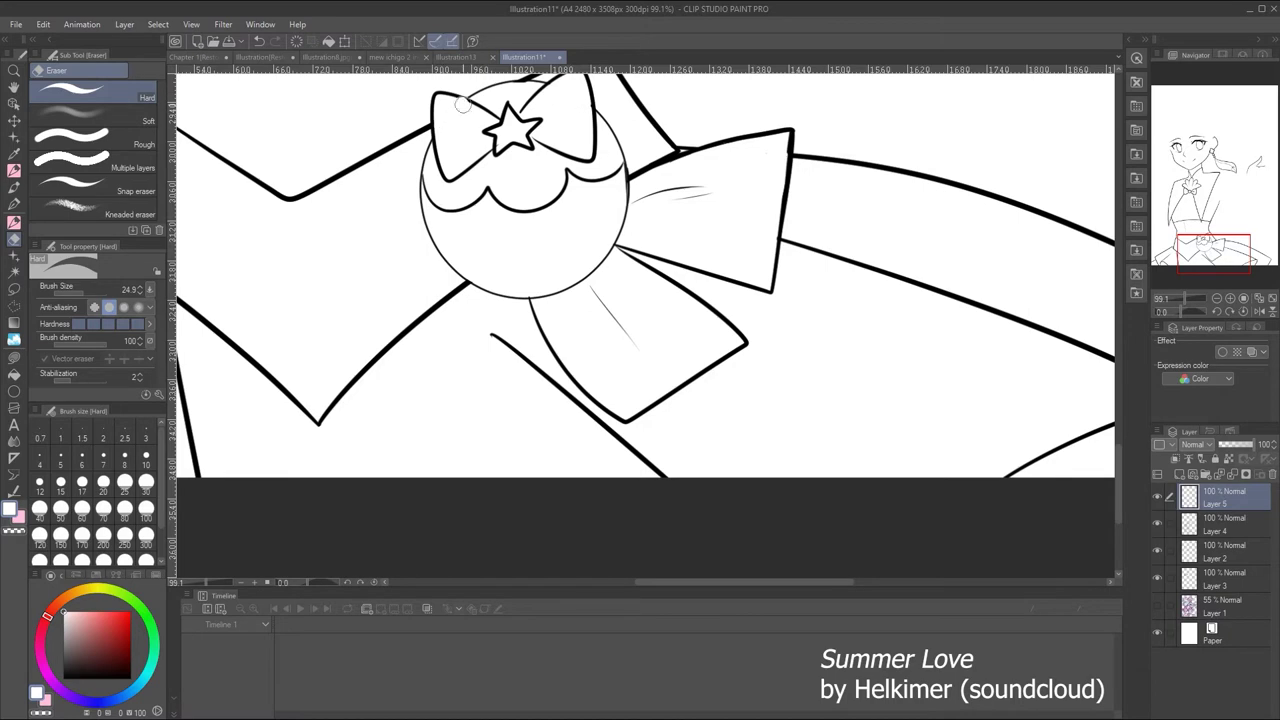
drag(463, 105, 480, 170)
key(p)
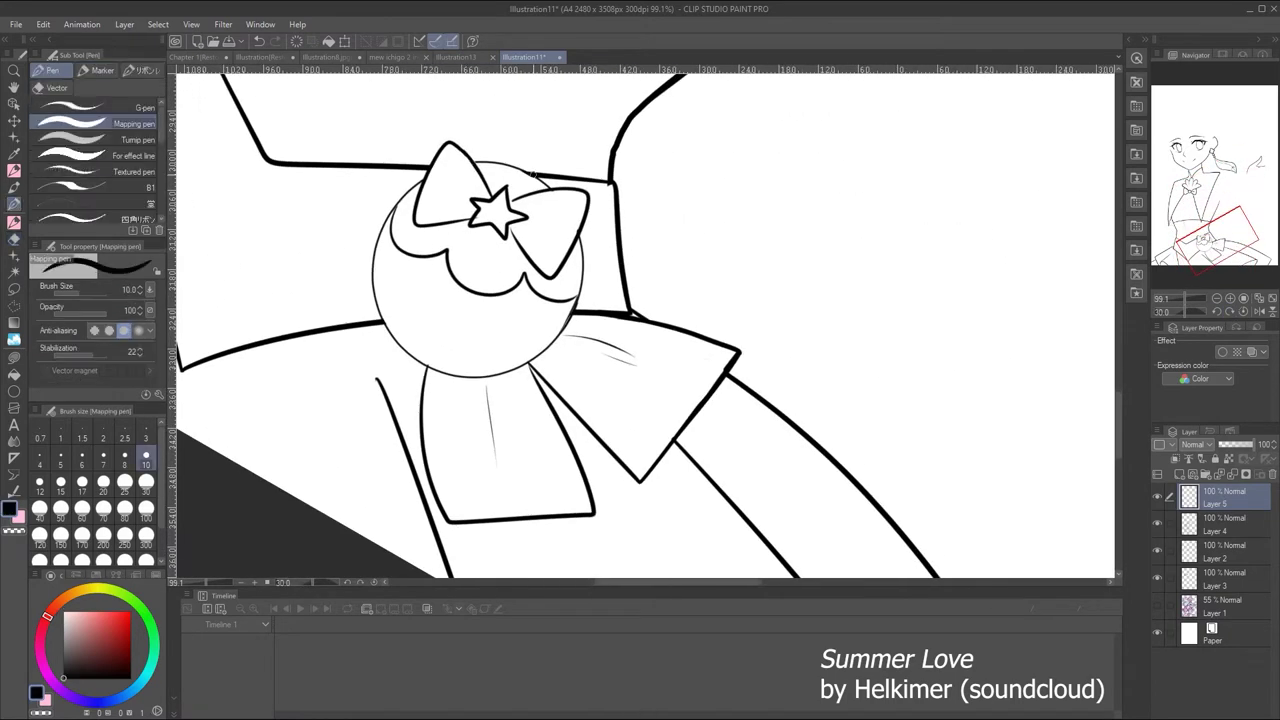
key(h)
key(e)
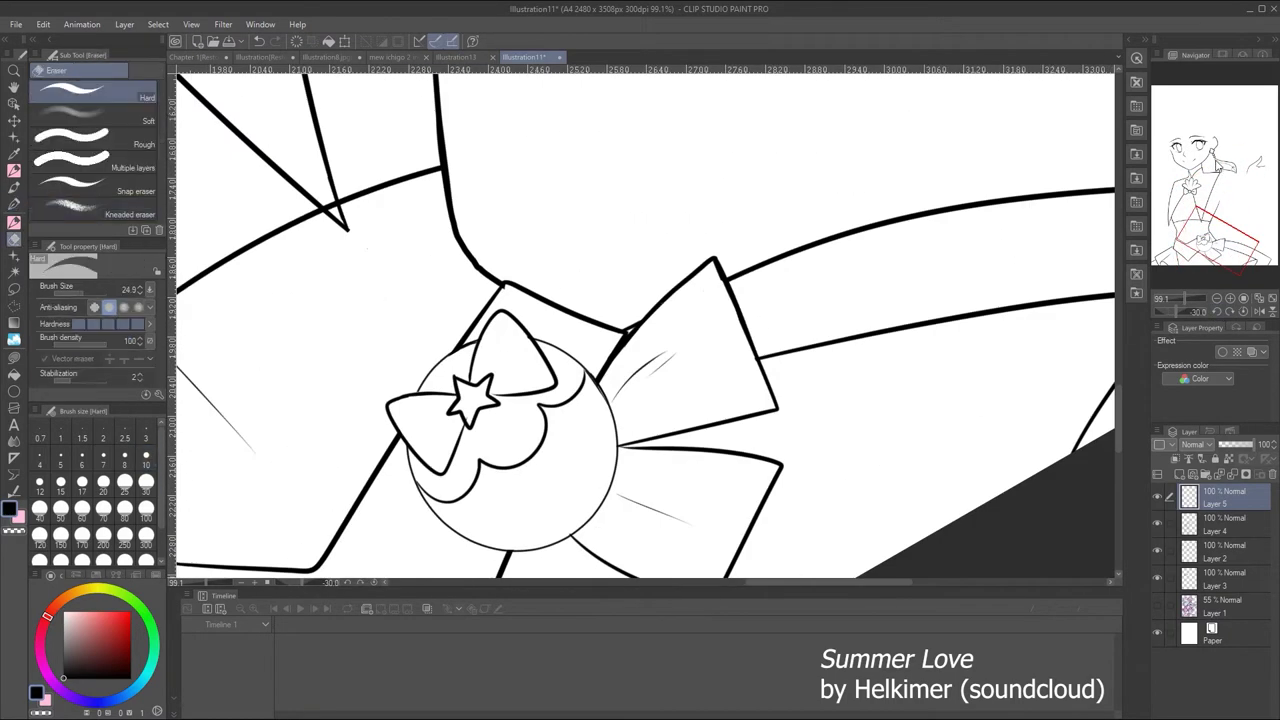
Ink short fold lines inside both loops of the small bow beside the star at brush size 9
scroll(450, 210, down, 3)
key(p)
key(ctrl+z)
key(ctrl+z)
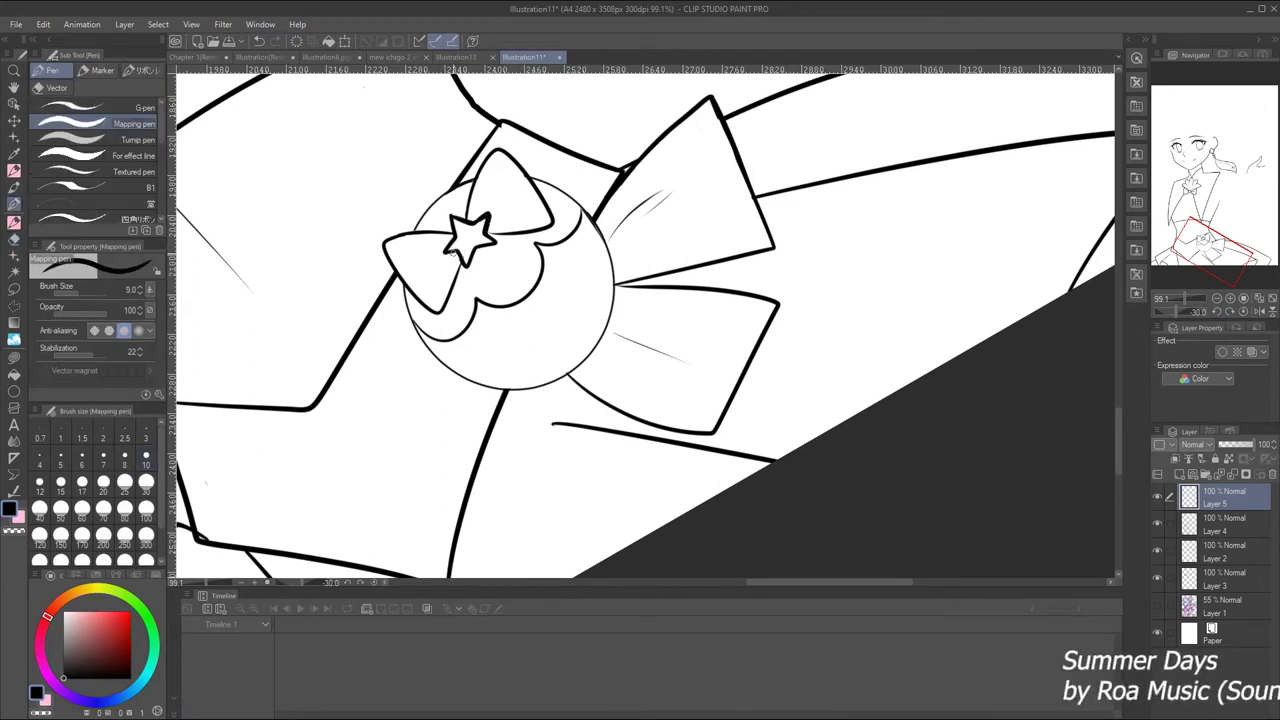
drag(418, 272, 442, 260)
drag(490, 215, 516, 198)
drag(490, 240, 522, 232)
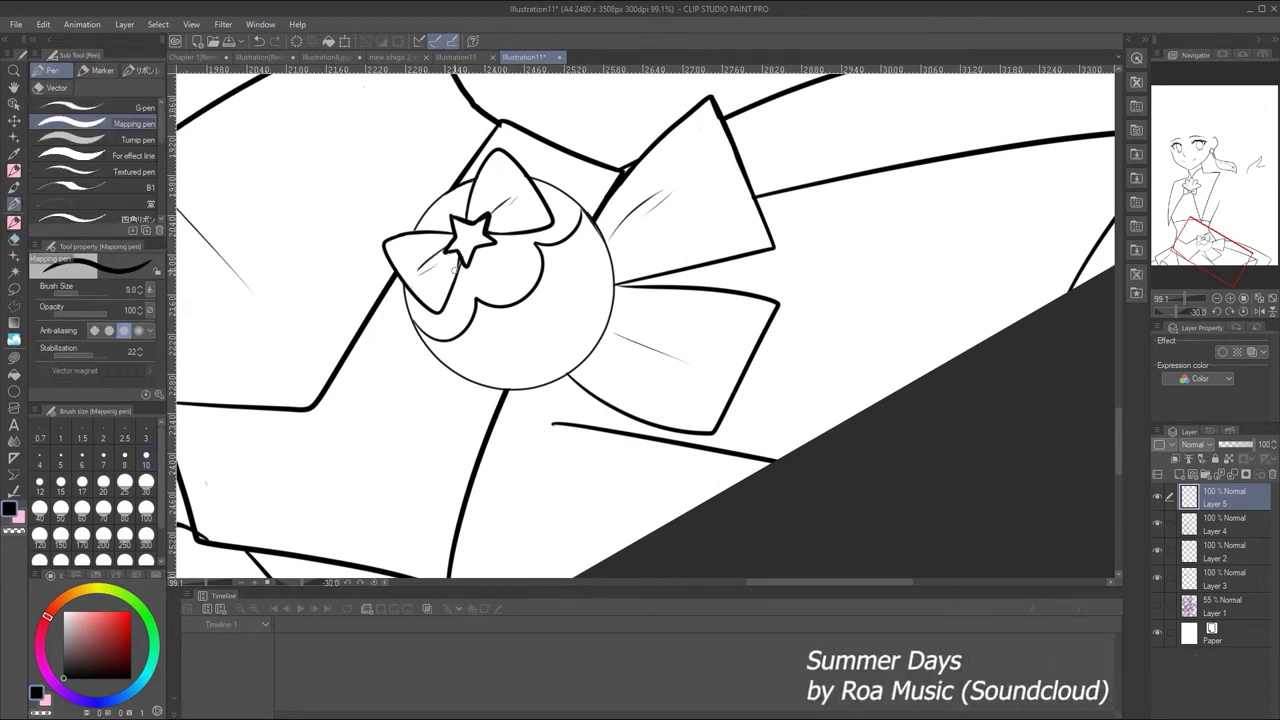
Show the sketch layer again beneath the line art
key(e)
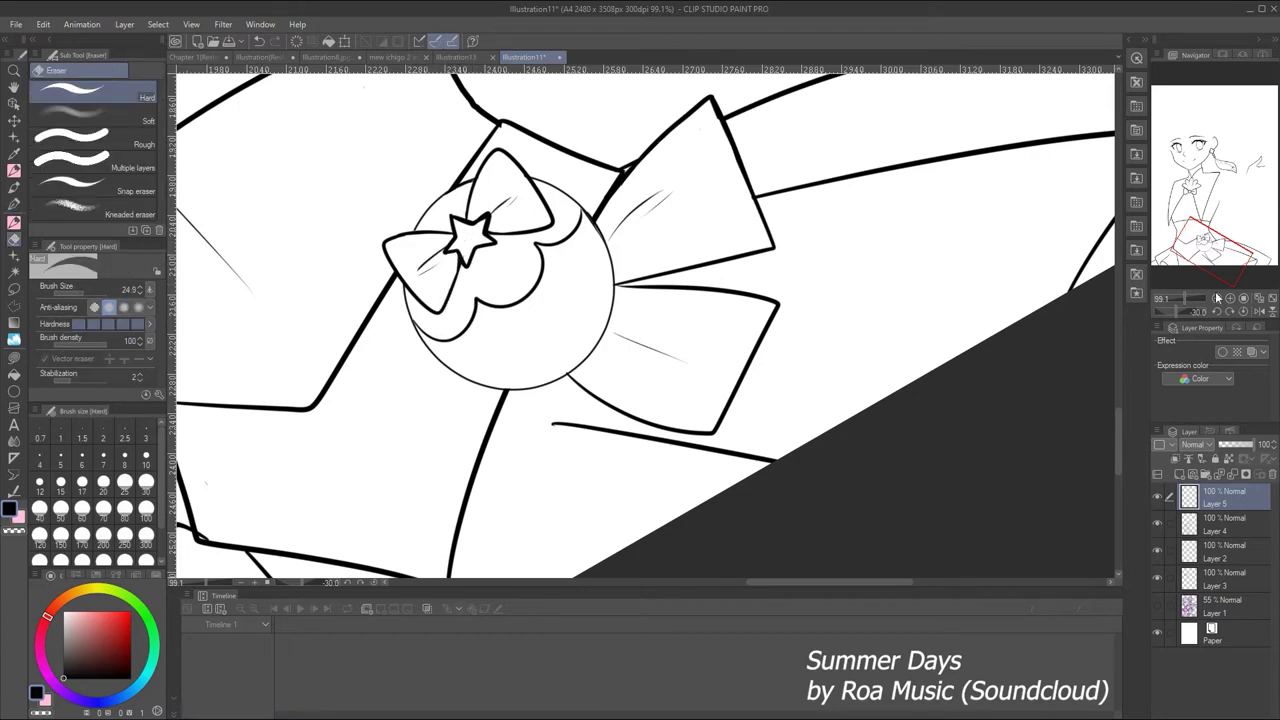
drag(1186, 297, 1175, 292)
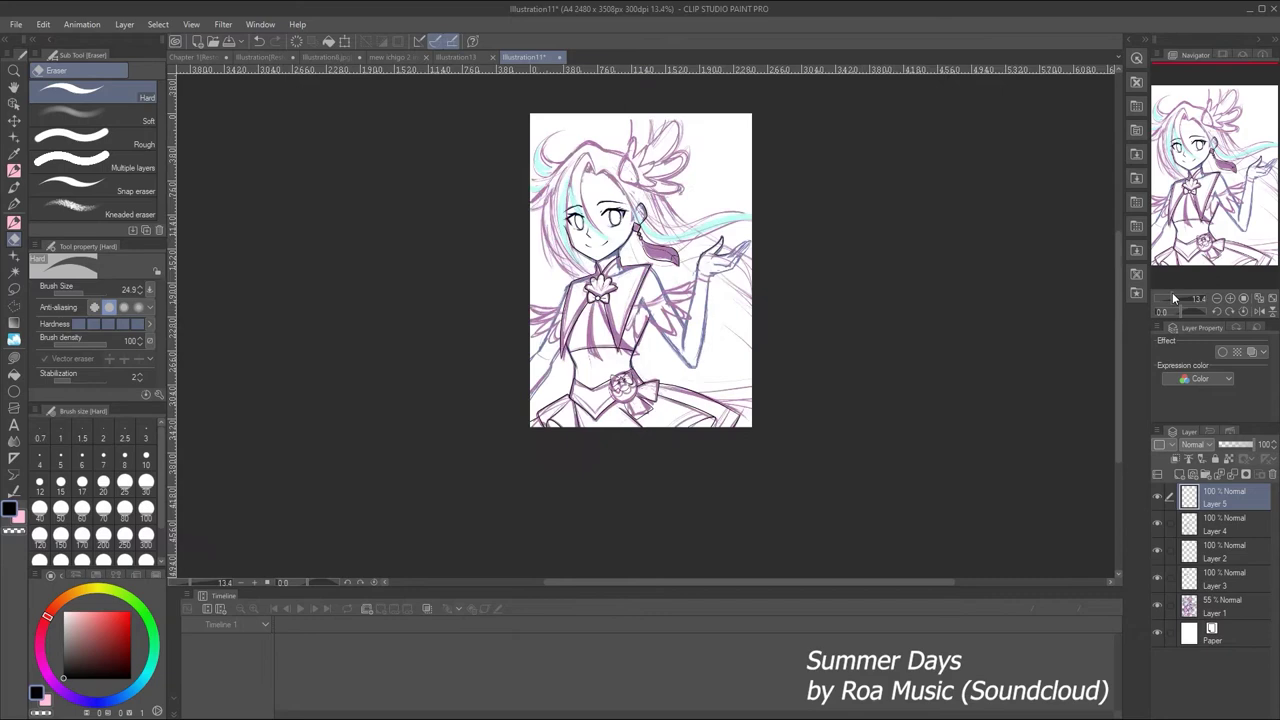
drag(1173, 298, 1182, 298)
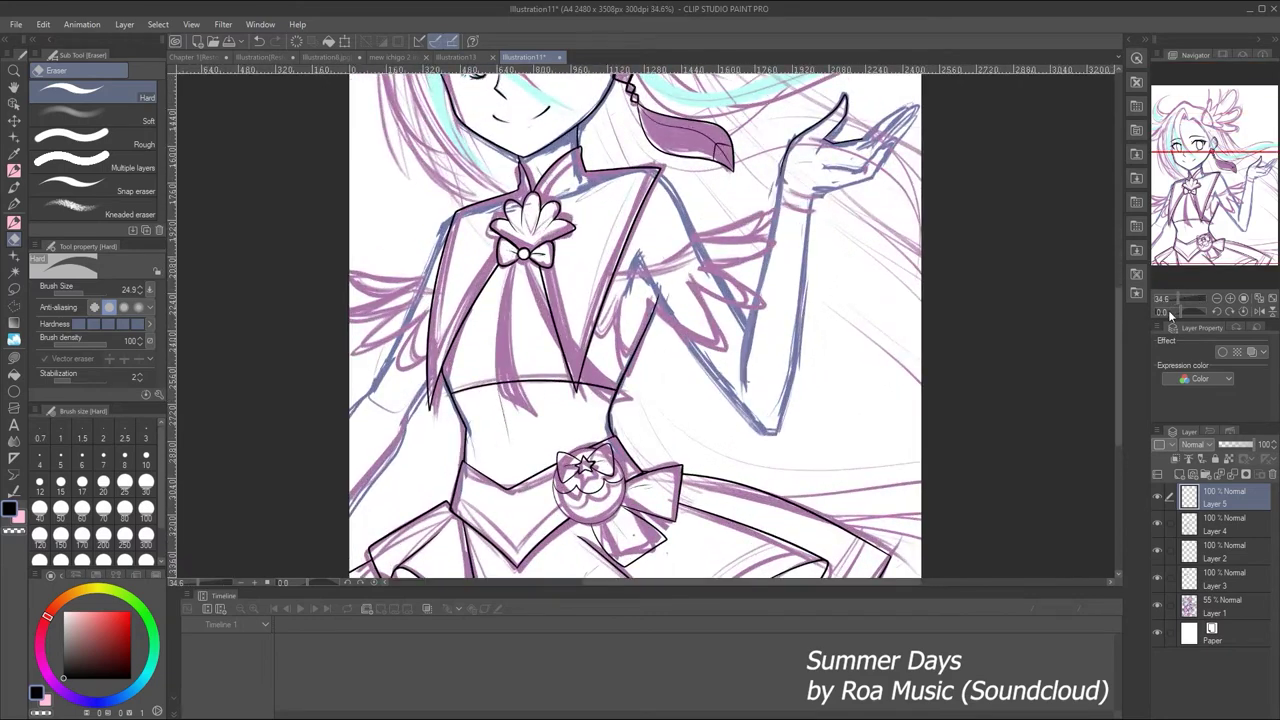
Ink both upper-arm outlines of the raised arm on Layer 3 with the Mapping pen at size 10
click(1215, 578)
key(p)
key(ctrl+z)
key(bracketright)
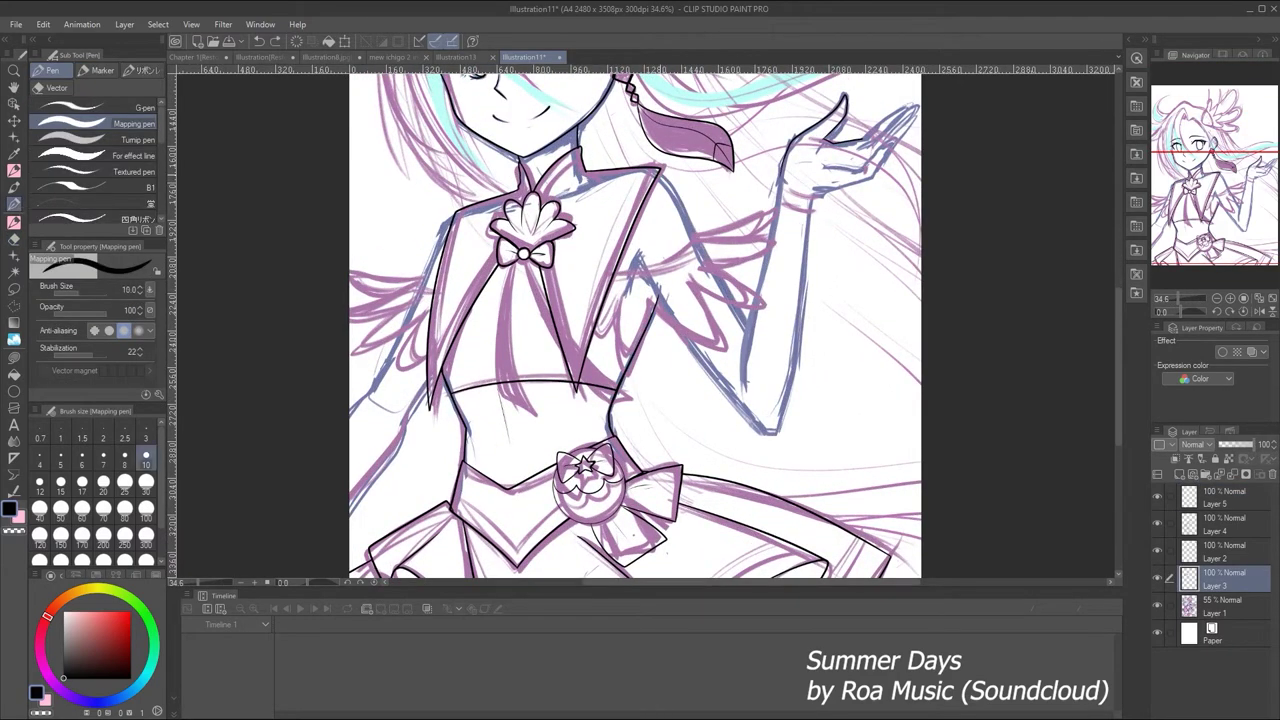
mouse_move(658, 180)
mouse_down()
mouse_move(636, 270)
mouse_move(768, 432)
mouse_up()
key(ctrl+z)
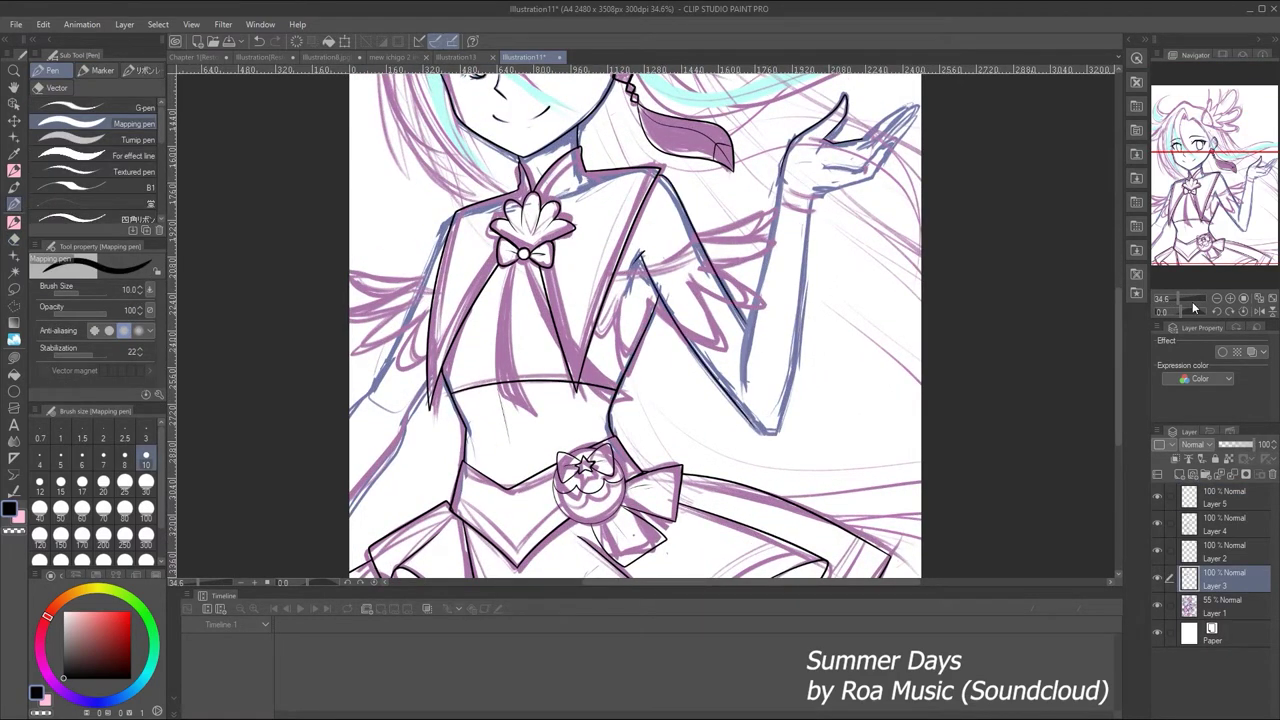
Ink the inner and outer forearm outlines of the raised arm between the elbow and wrist
drag(1193, 300, 1199, 300)
drag(726, 144, 668, 408)
key(ctrl+z)
key(ctrl+z)
drag(728, 118, 670, 406)
drag(640, 330, 613, 283)
drag(740, 104, 698, 430)
key(ctrl+z)
drag(734, 178, 690, 434)
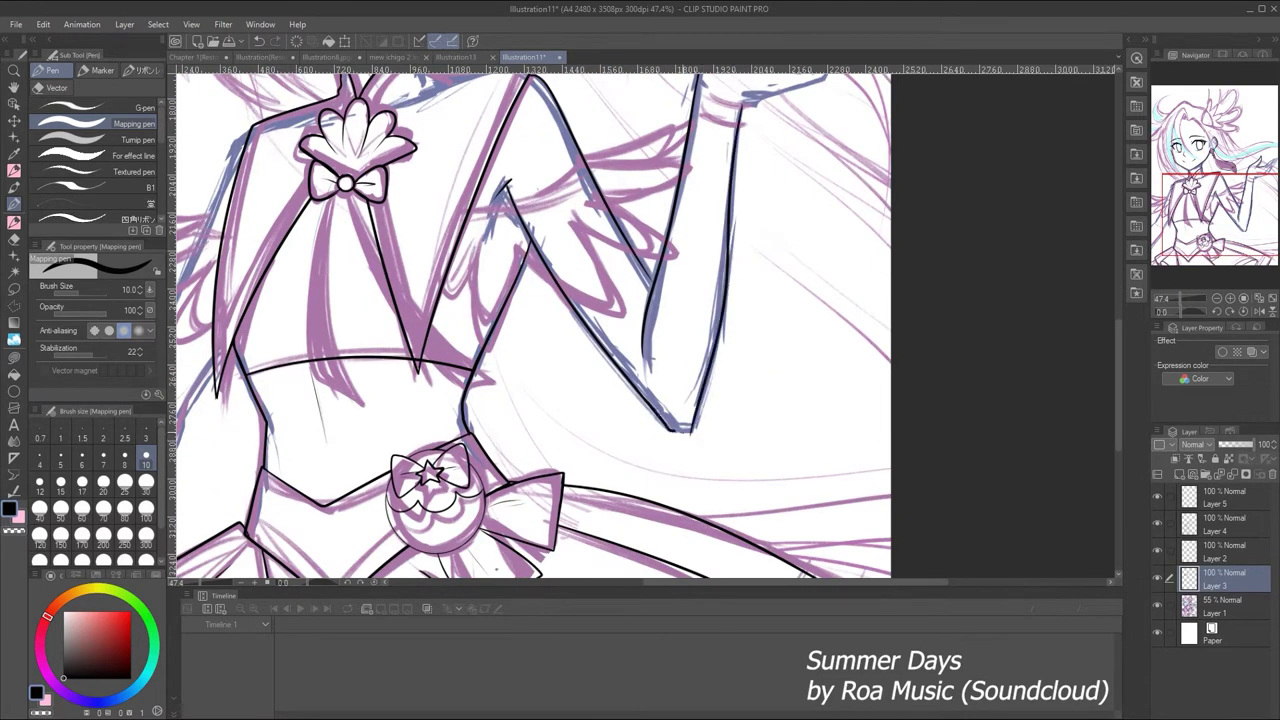
Clean up the raised hand's wrist outline with the eraser, and show the sketch with Layer 2 active
key(e)
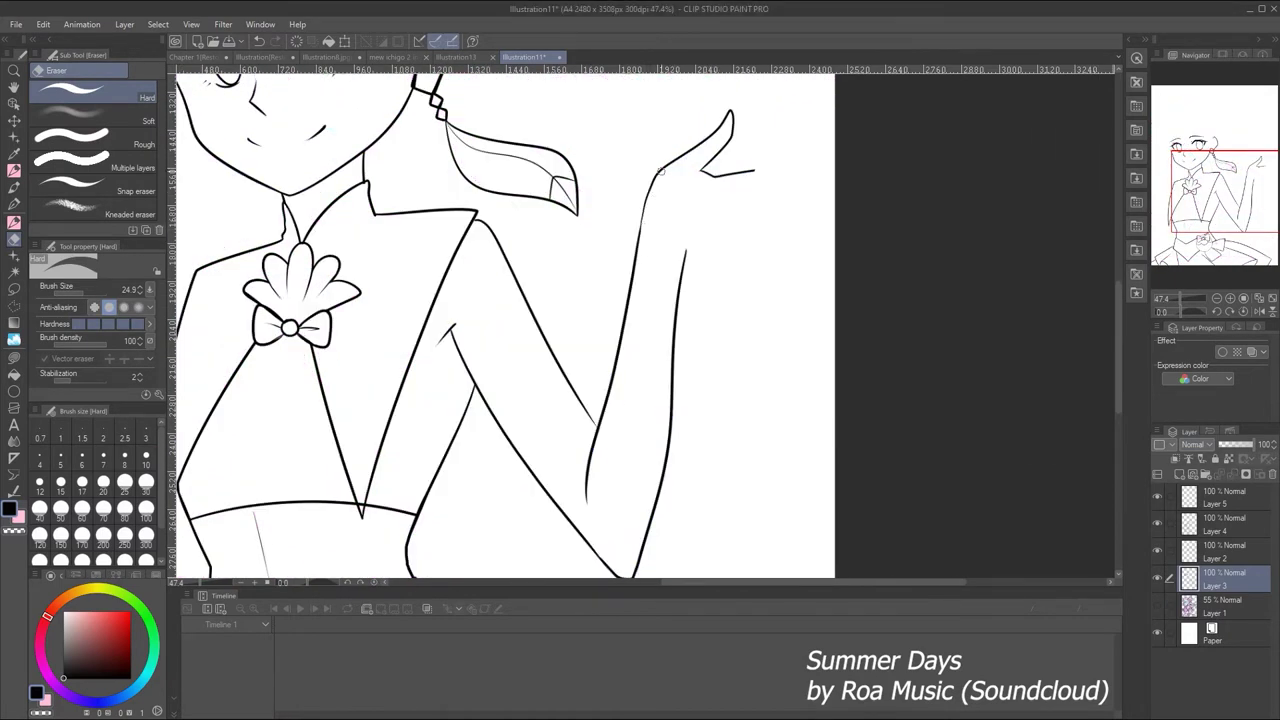
key(alt+bracketright)
click(1158, 590)
key(p)
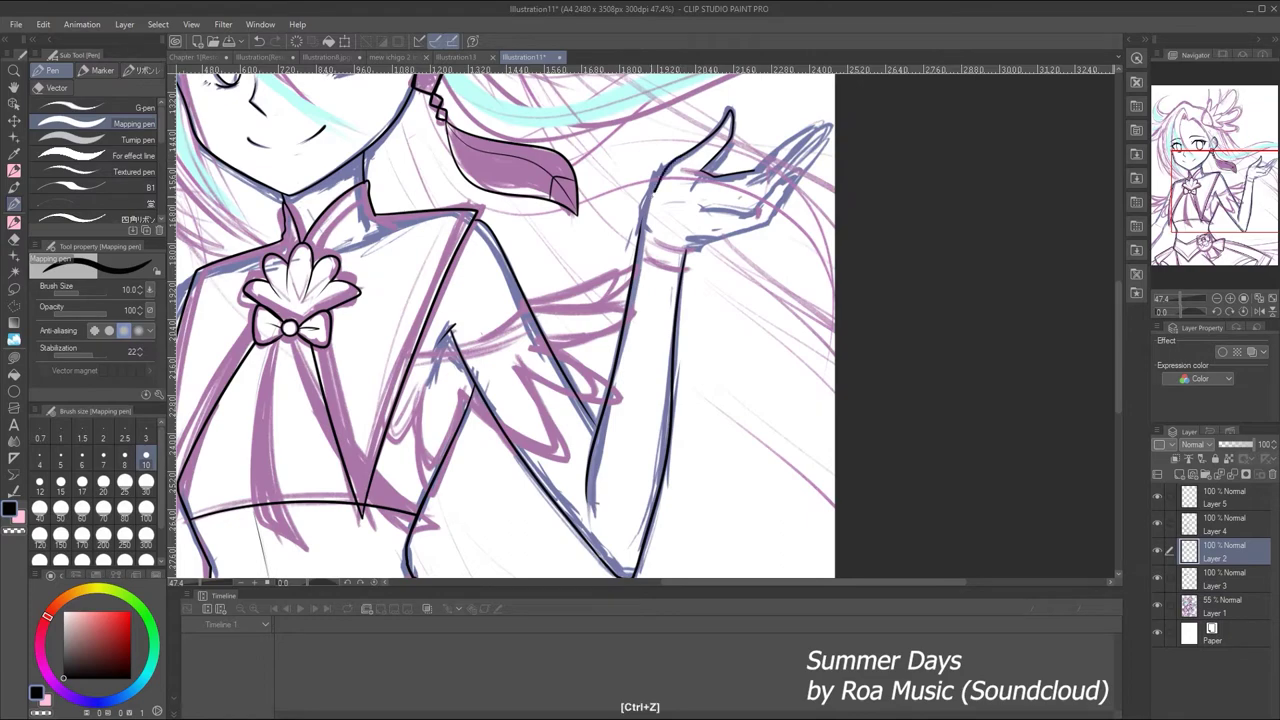
Try to ink the index finger of the raised hand over the sketch on Layer 2
mouse_move(1190, 298)
mouse_down()
mouse_move(1172, 293)
mouse_move(1198, 298)
mouse_up()
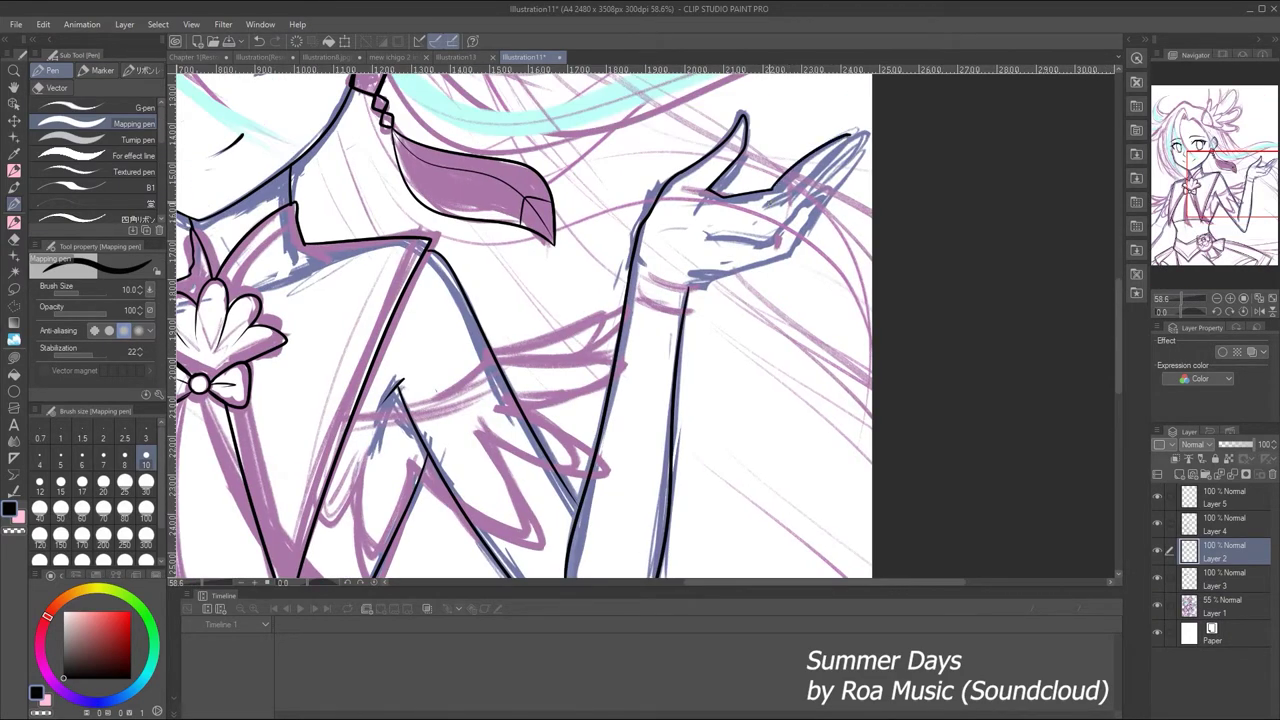
mouse_move(768, 202)
mouse_down()
mouse_move(866, 131)
mouse_move(851, 150)
mouse_up()
drag(776, 224, 860, 148)
key(ctrl+z)
drag(814, 214, 862, 150)
alt+click(1160, 549)
key(ctrl+z)
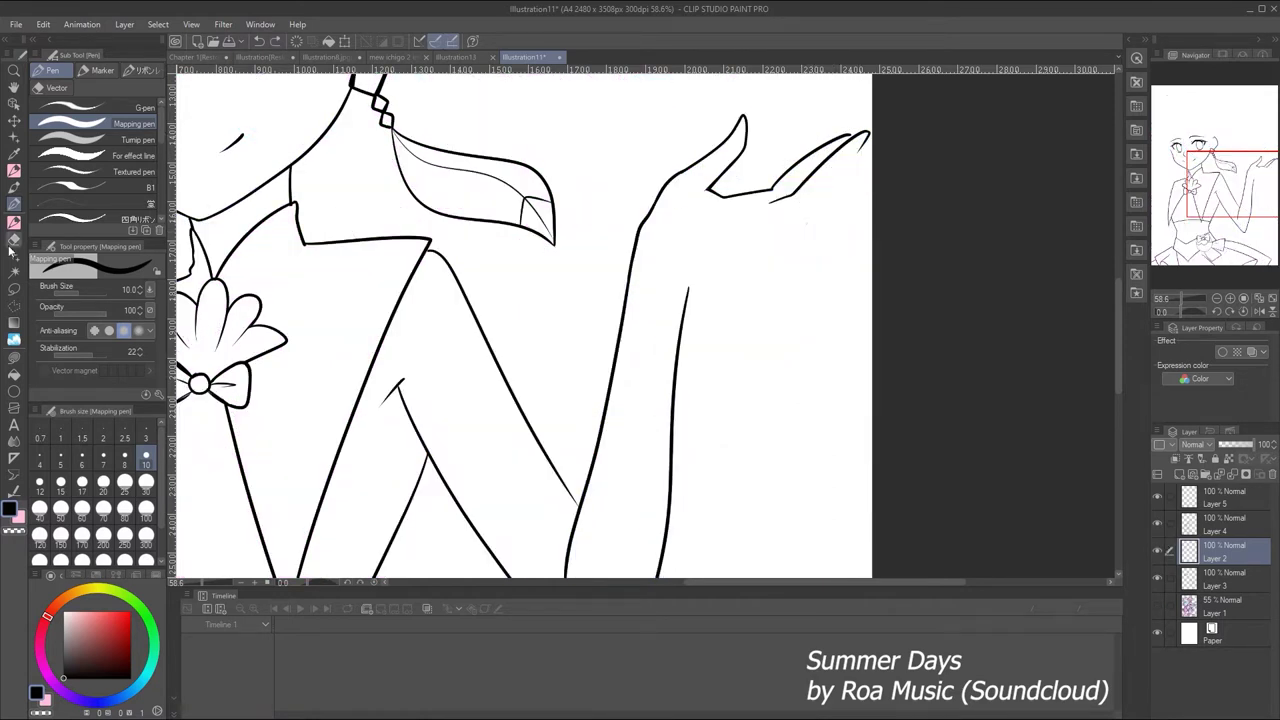
key(e)
drag(780, 185, 837, 129)
alt+click(1160, 549)
key(p)
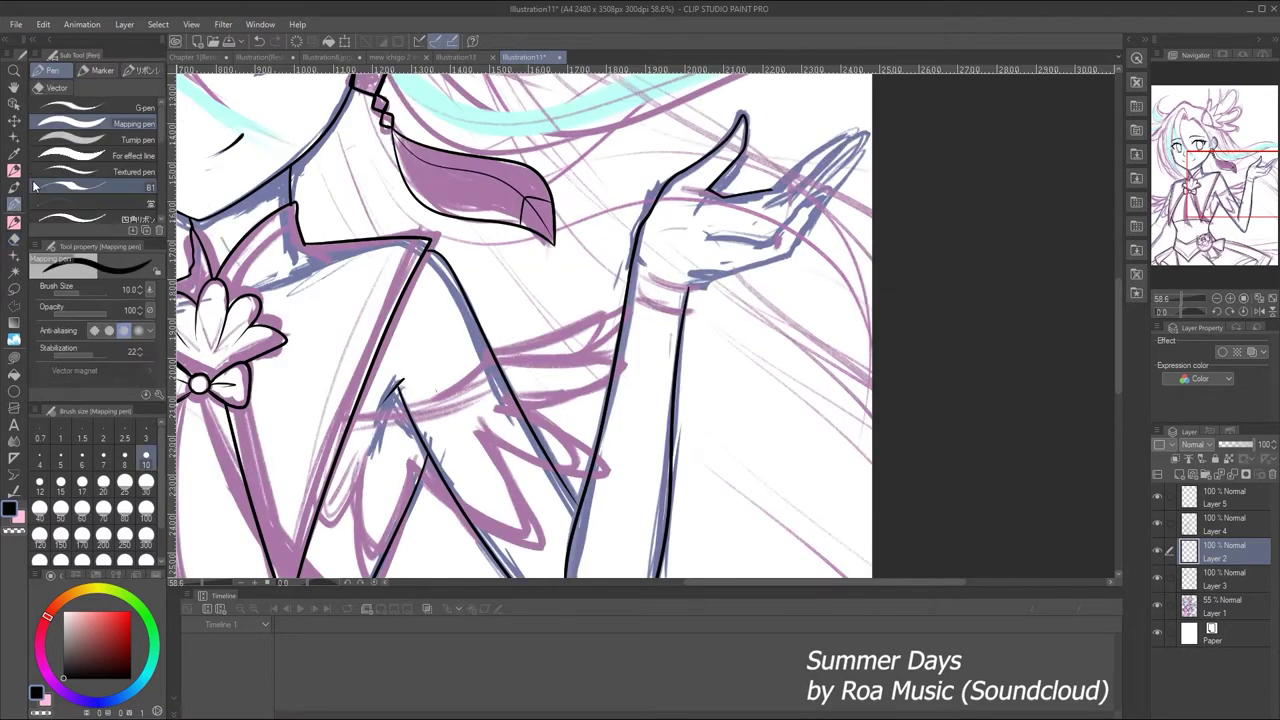
Ink the raised hand's lower palm edge, palm crease, little finger and ring finger, and hide the sketch
mouse_move(692, 238)
mouse_down()
mouse_move(768, 241)
mouse_move(686, 283)
mouse_up()
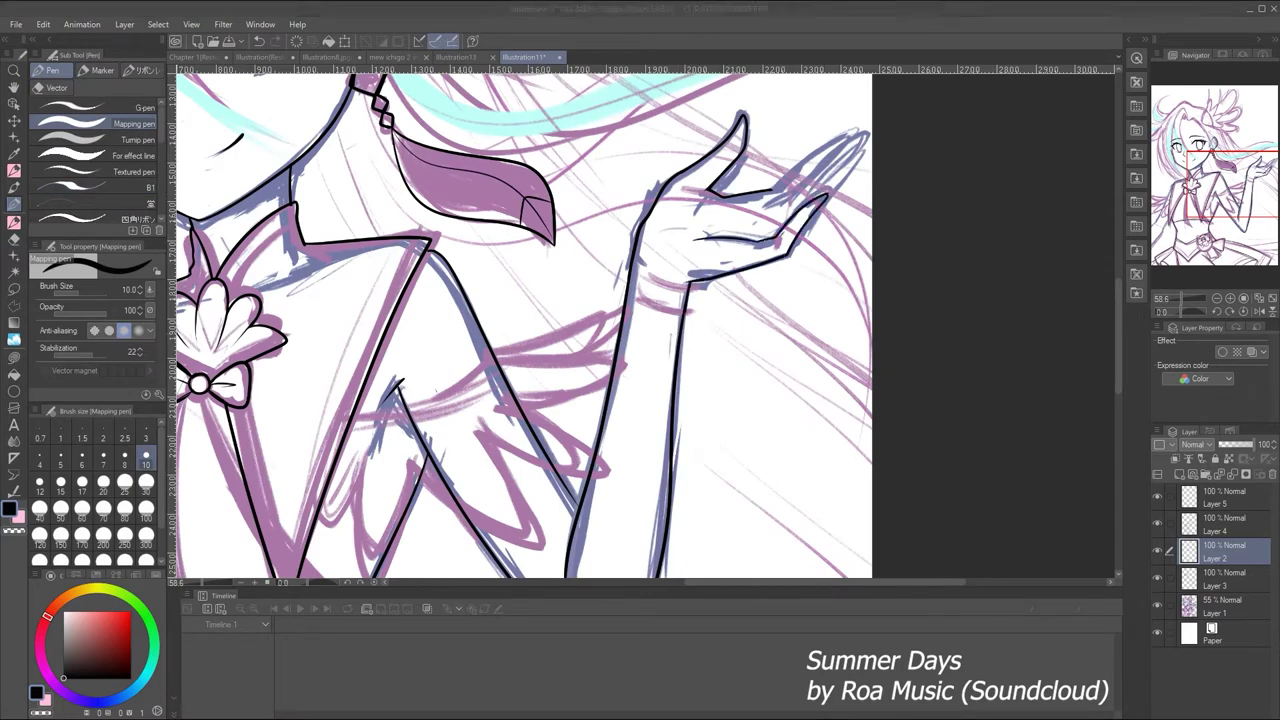
drag(828, 210, 856, 152)
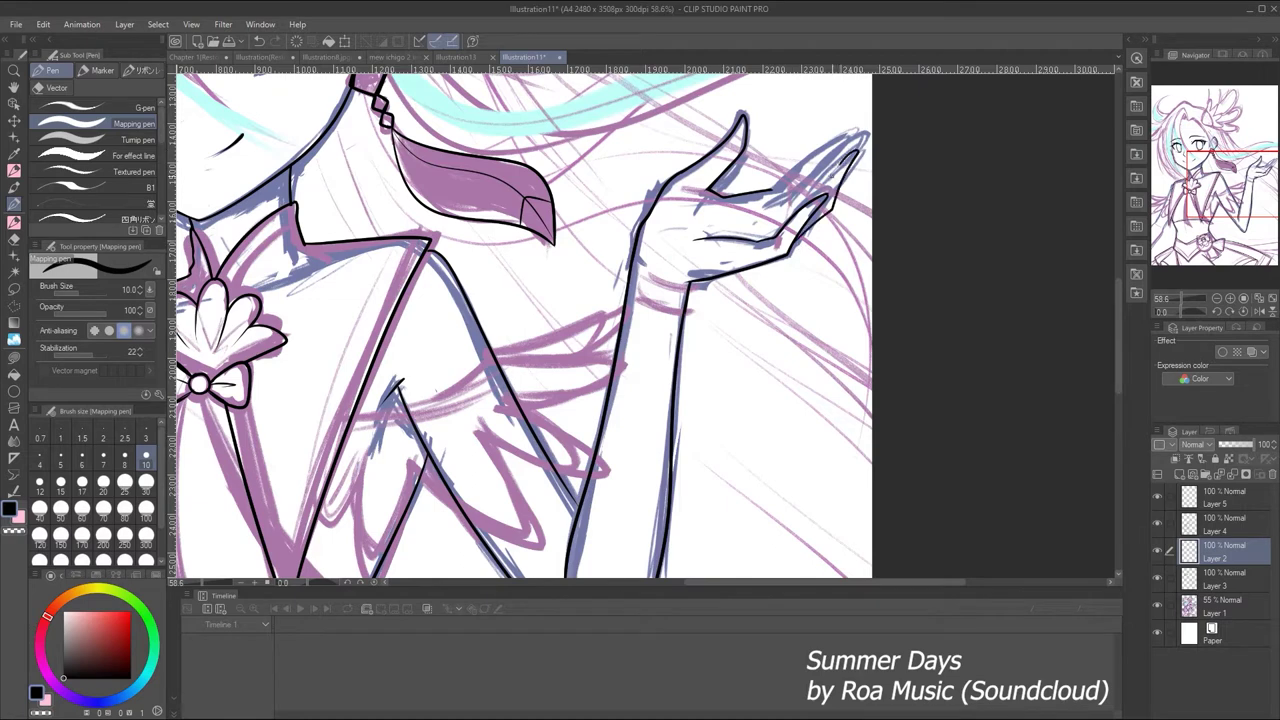
key(ctrl+h)
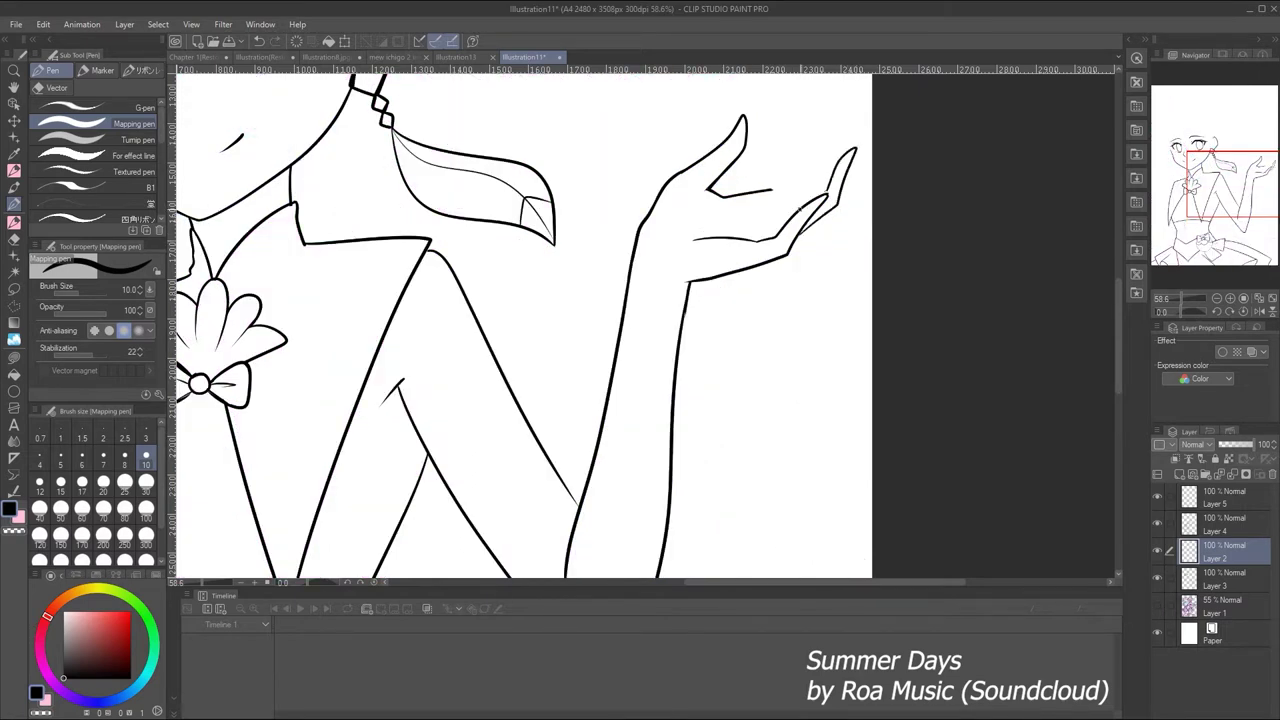
Ink the middle finger of the raised hand beside the ring finger with the sketch hidden
key(ctrl+z)
key(ctrl+z)
mouse_move(836, 142)
mouse_down()
mouse_move(818, 184)
mouse_move(775, 219)
mouse_up()
key(ctrl+z)
drag(1198, 298, 1182, 298)
key(ctrl+z)
drag(778, 202, 732, 250)
key(ctrl+z)
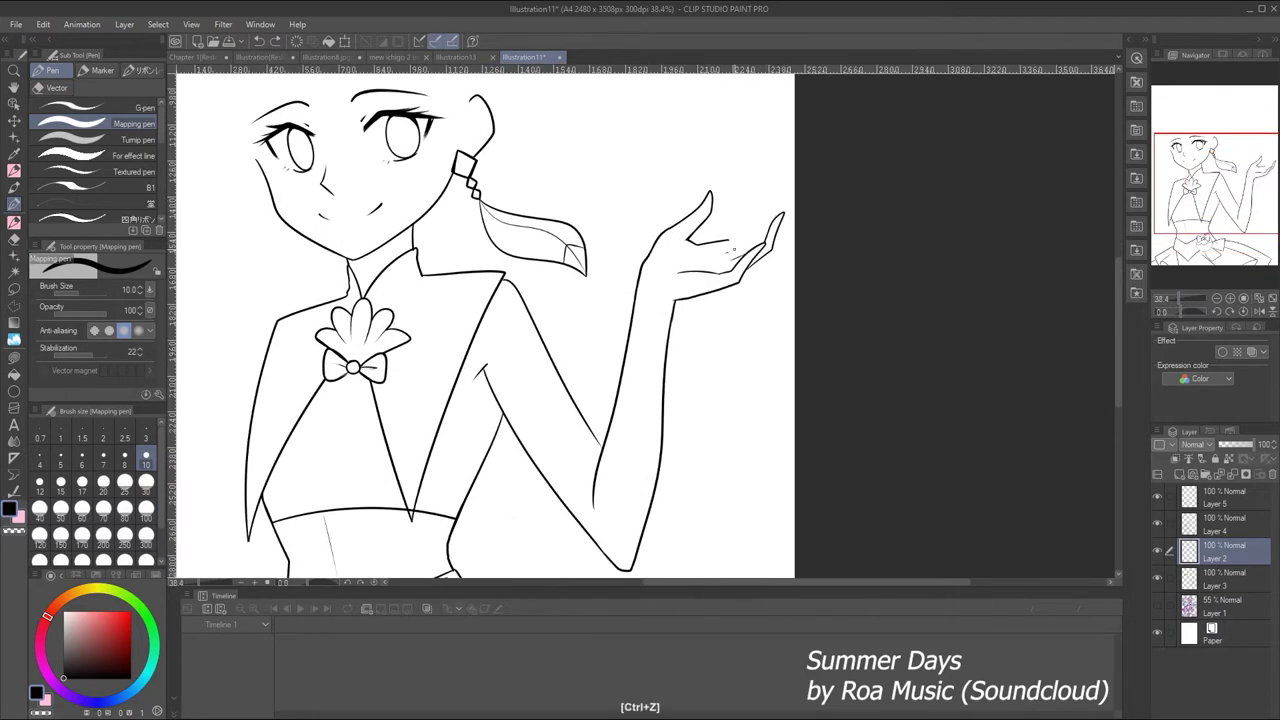
key(ctrl+z)
mouse_move(786, 196)
mouse_down()
mouse_move(754, 242)
mouse_move(768, 252)
mouse_up()
key(ctrl+z)
drag(784, 200, 771, 238)
key(ctrl+z)
Erase the upper palm edge beside the thumb and re-ink it as a line running towards the fingers
key(e)
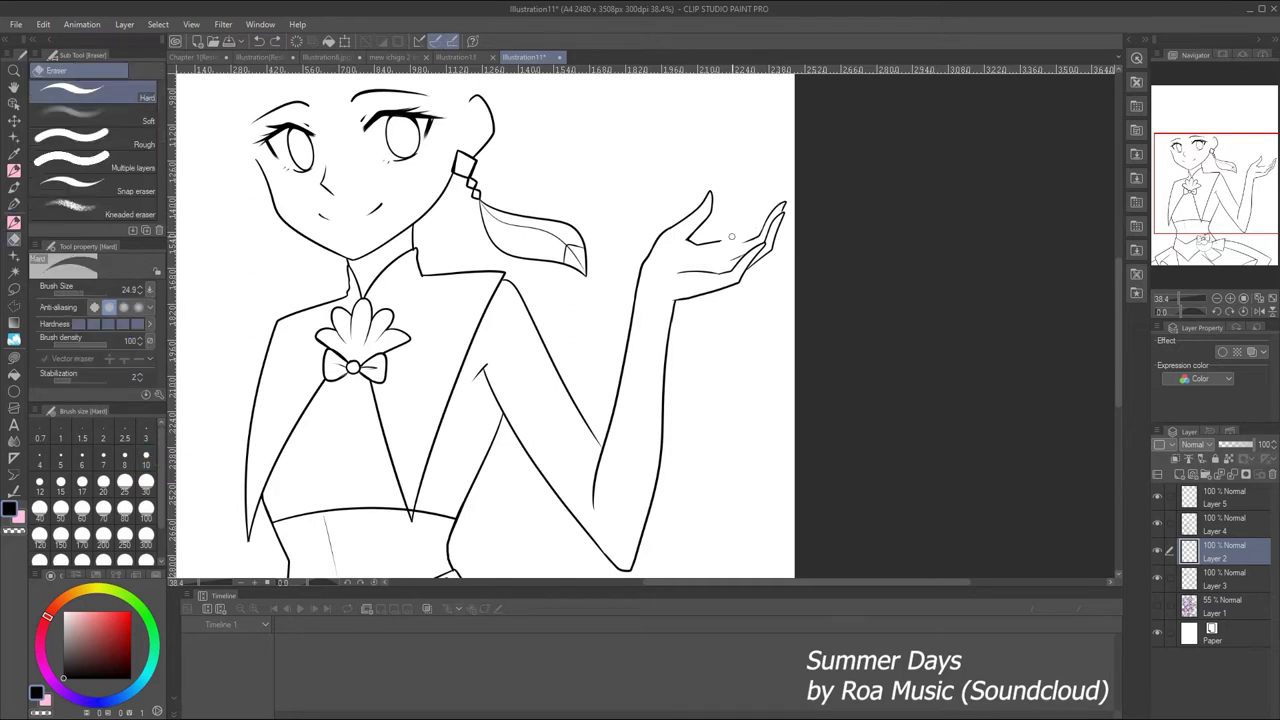
click(16, 205)
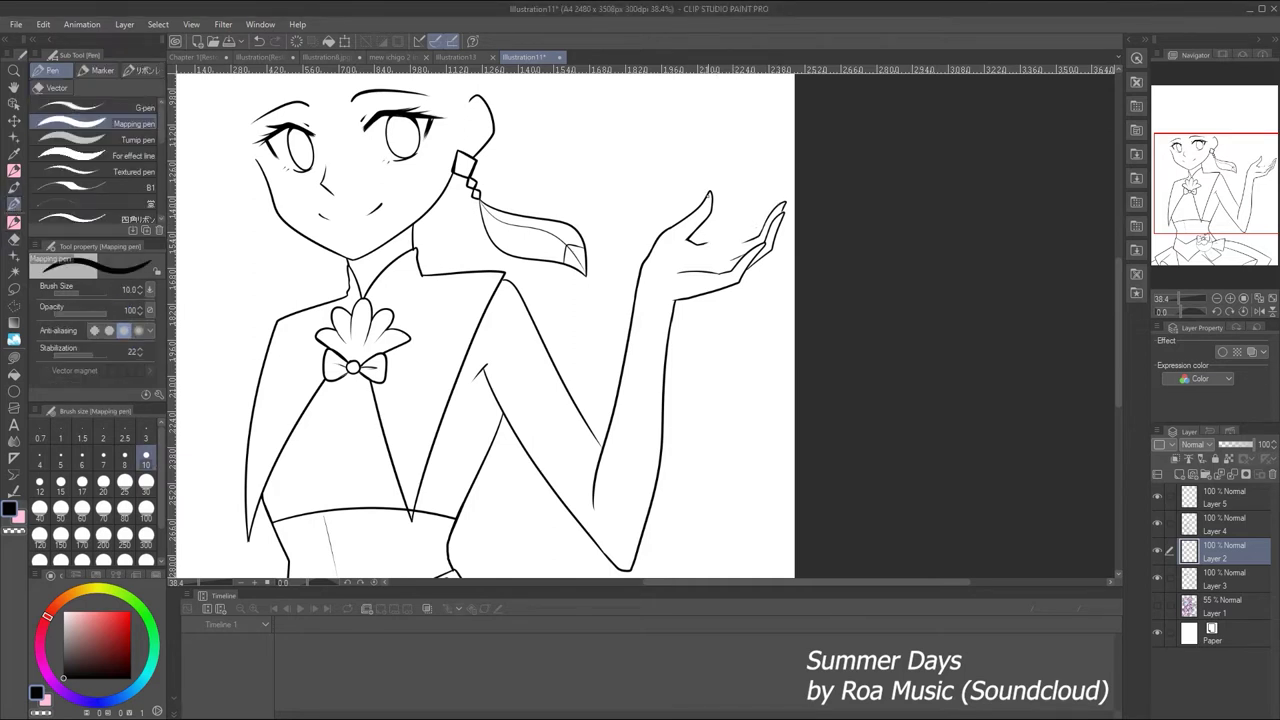
key(ctrl+z)
mouse_move(702, 244)
mouse_down()
mouse_move(782, 194)
mouse_move(742, 232)
mouse_up()
key(ctrl+z)
key(ctrl+z)
key(ctrl+z)
scroll(748, 226, down, 5)
scroll(748, 226, up, 6)
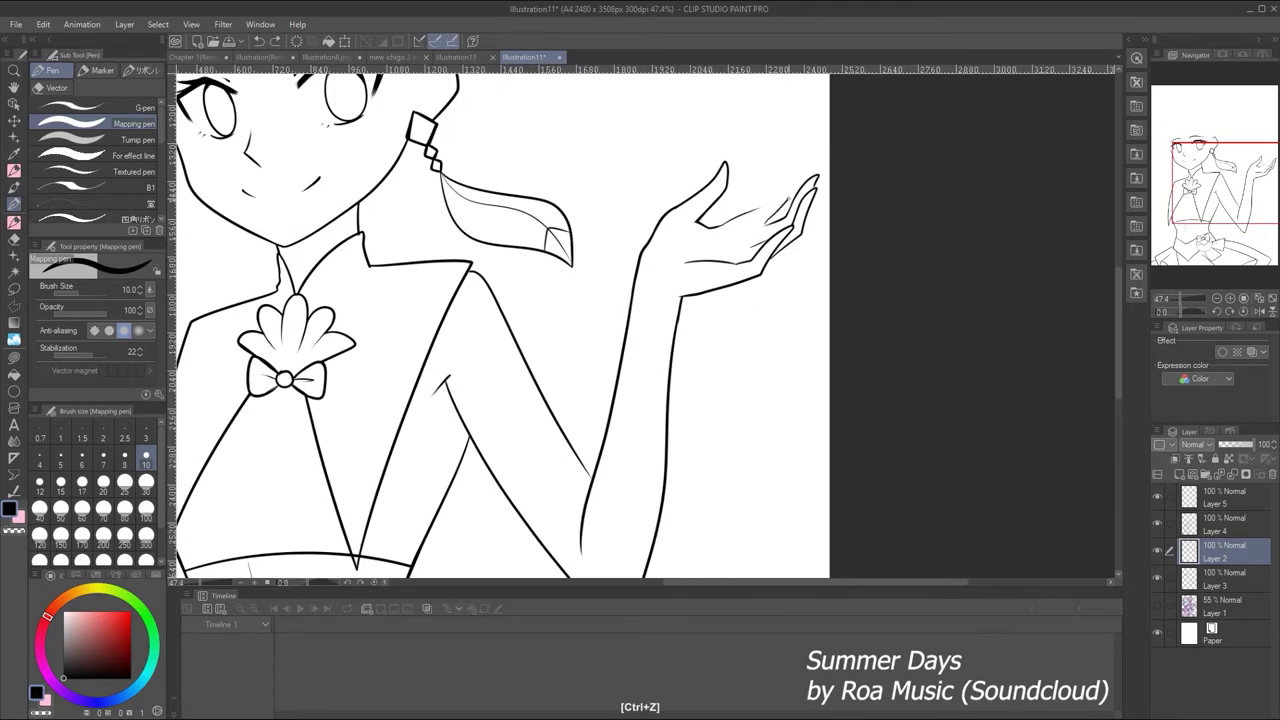
Ink the index finger of the raised hand and rework the middle fingertip where the two fingers meet
key(ctrl+z)
drag(770, 218, 804, 156)
scroll(1165, 258, down, 5)
scroll(1165, 258, up, 6)
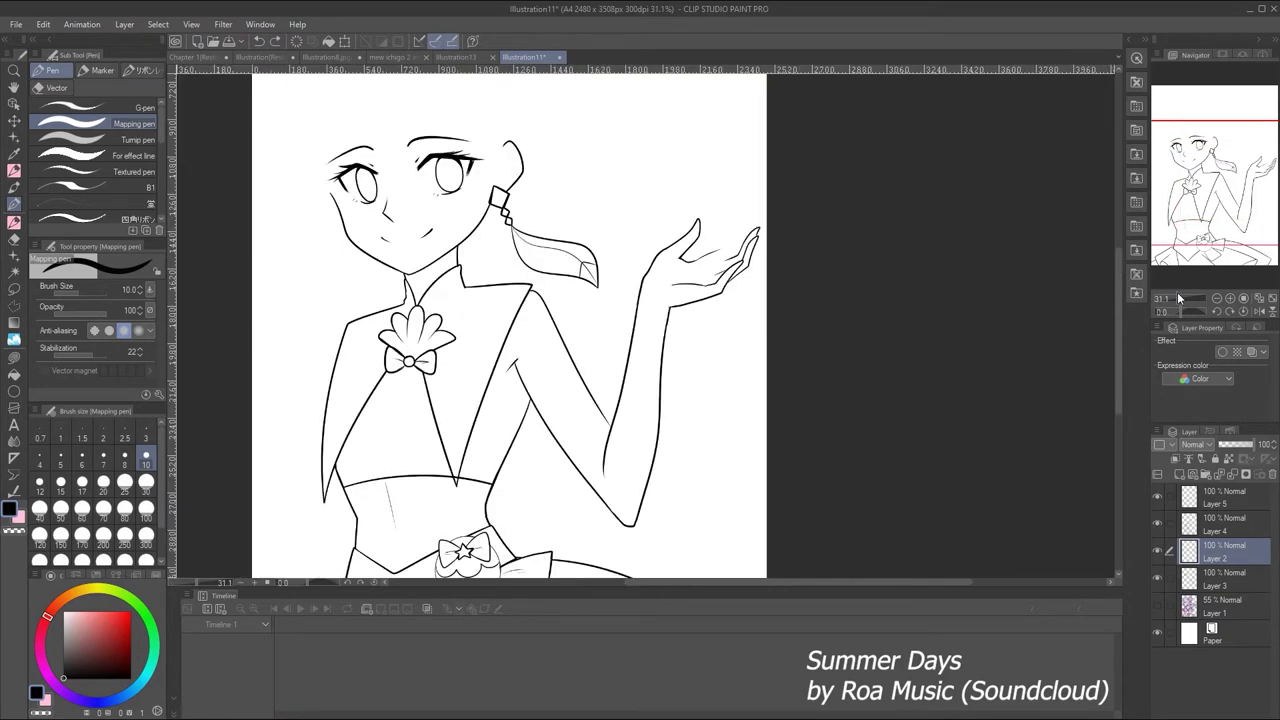
drag(1177, 292, 1190, 292)
key(ctrl+z)
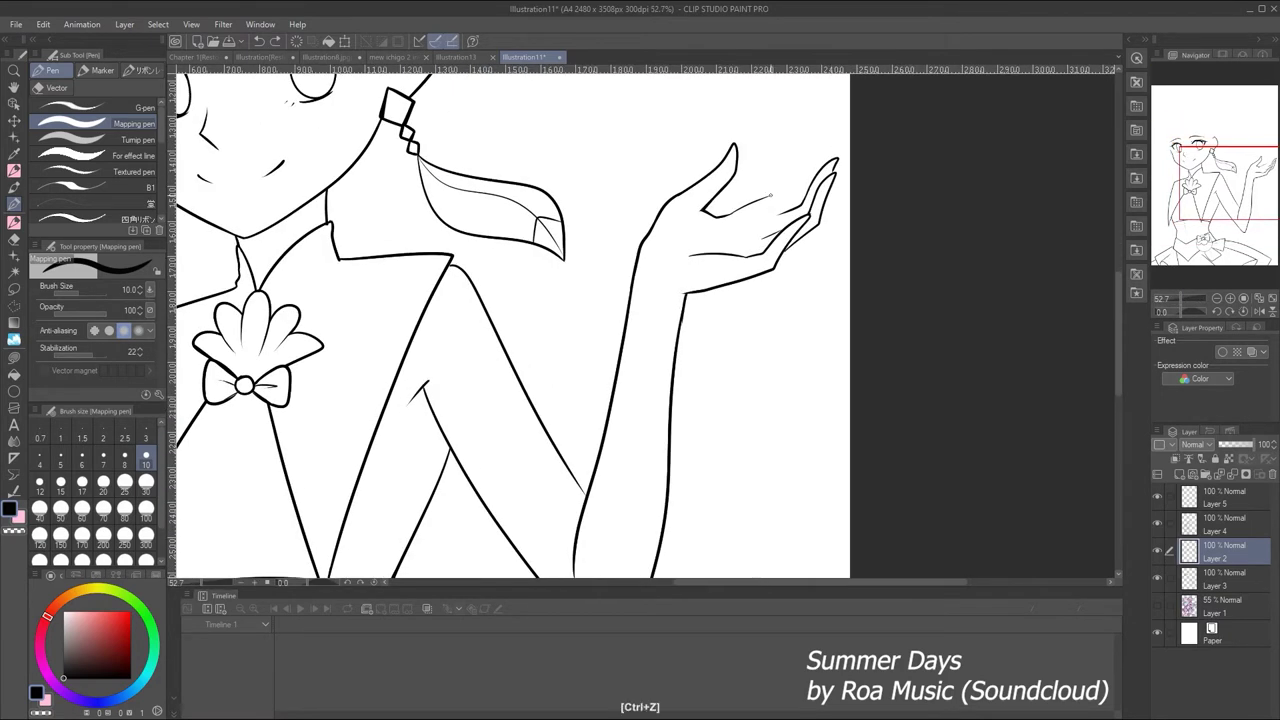
drag(833, 131, 787, 197)
key(e)
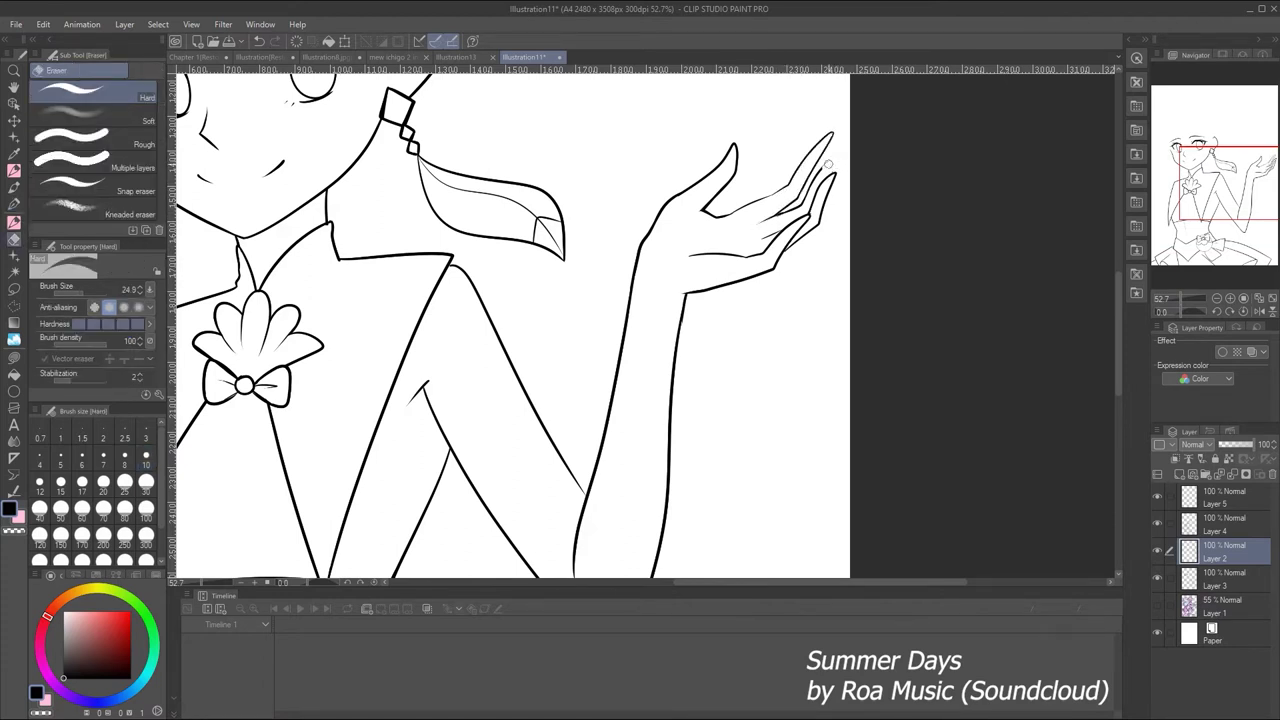
click(13, 187)
key(ctrl+z)
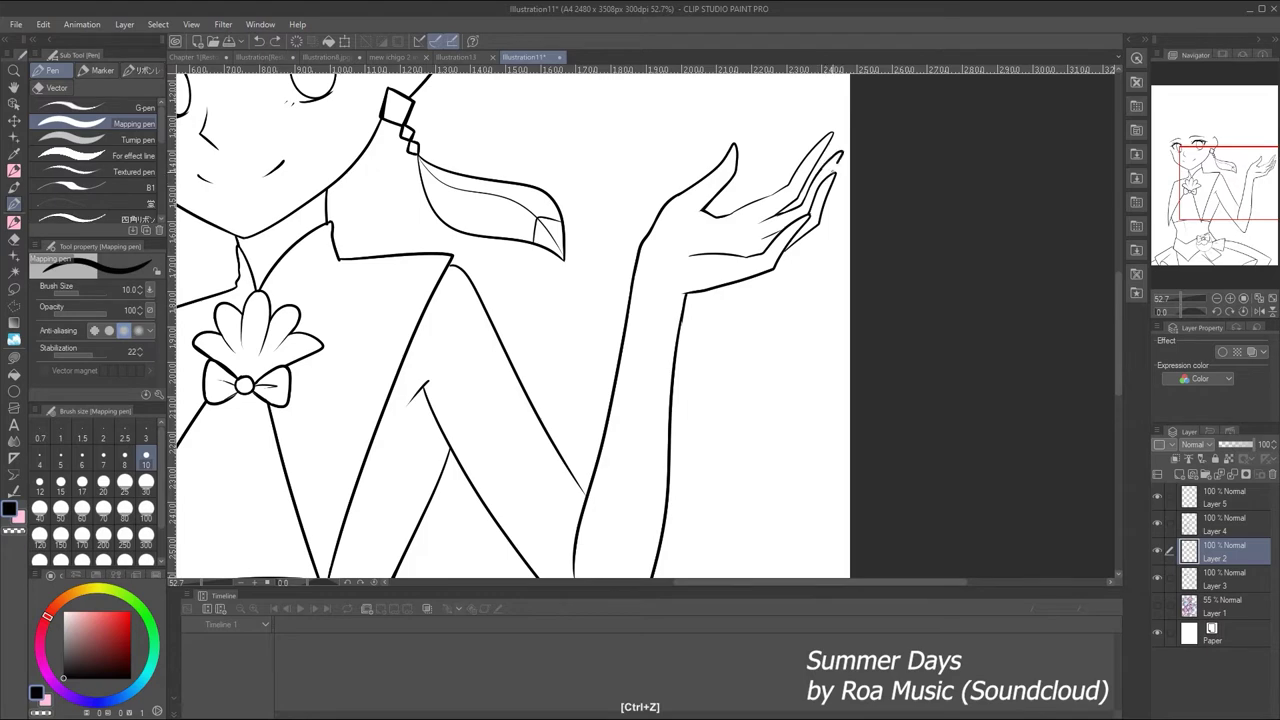
Examine the raised hand's shape and line joins up close and against the whole figure
drag(1188, 298, 1174, 297)
key(e)
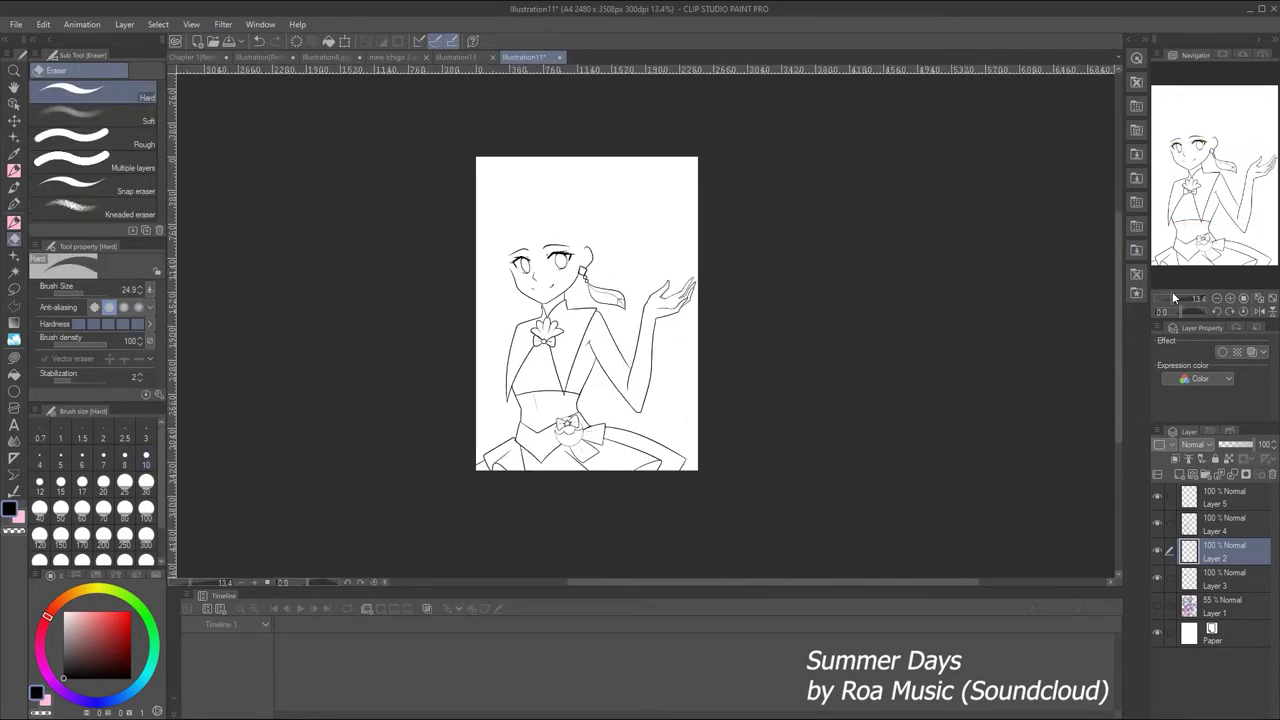
scroll(660, 295, up, 5)
key(p)
key(ctrl+z)
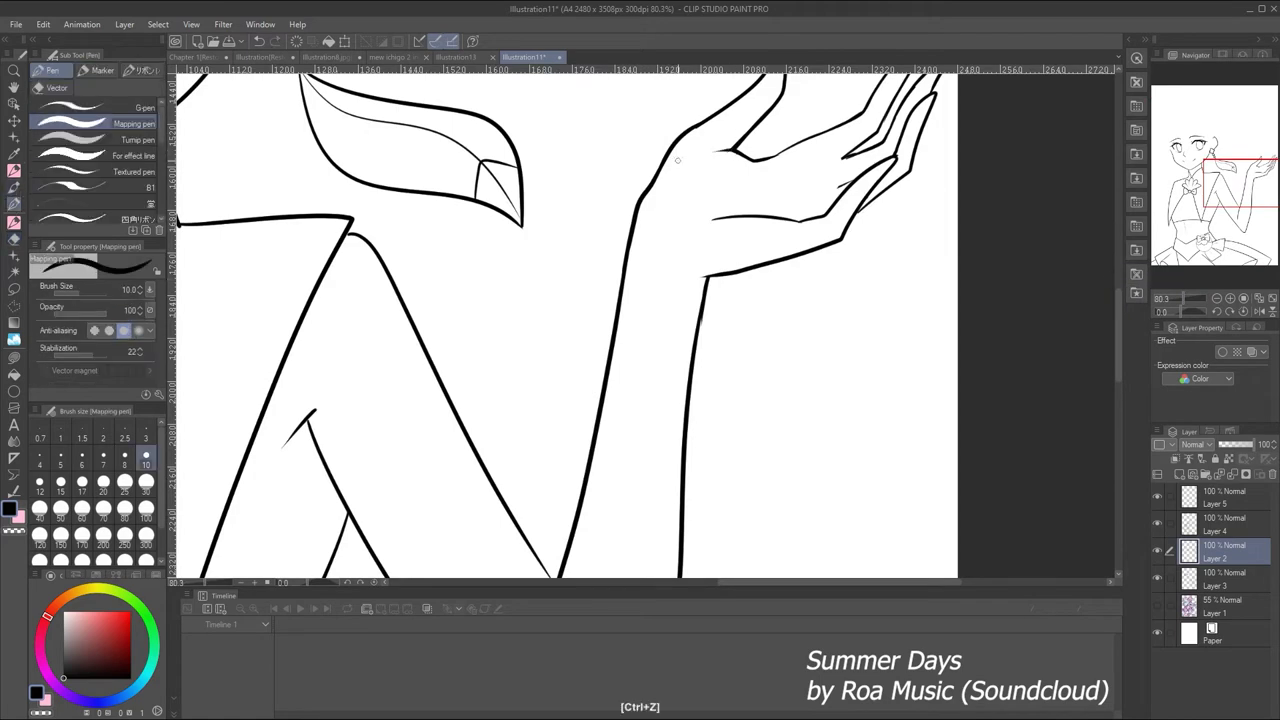
key(ctrl+z)
drag(1187, 298, 1173, 297)
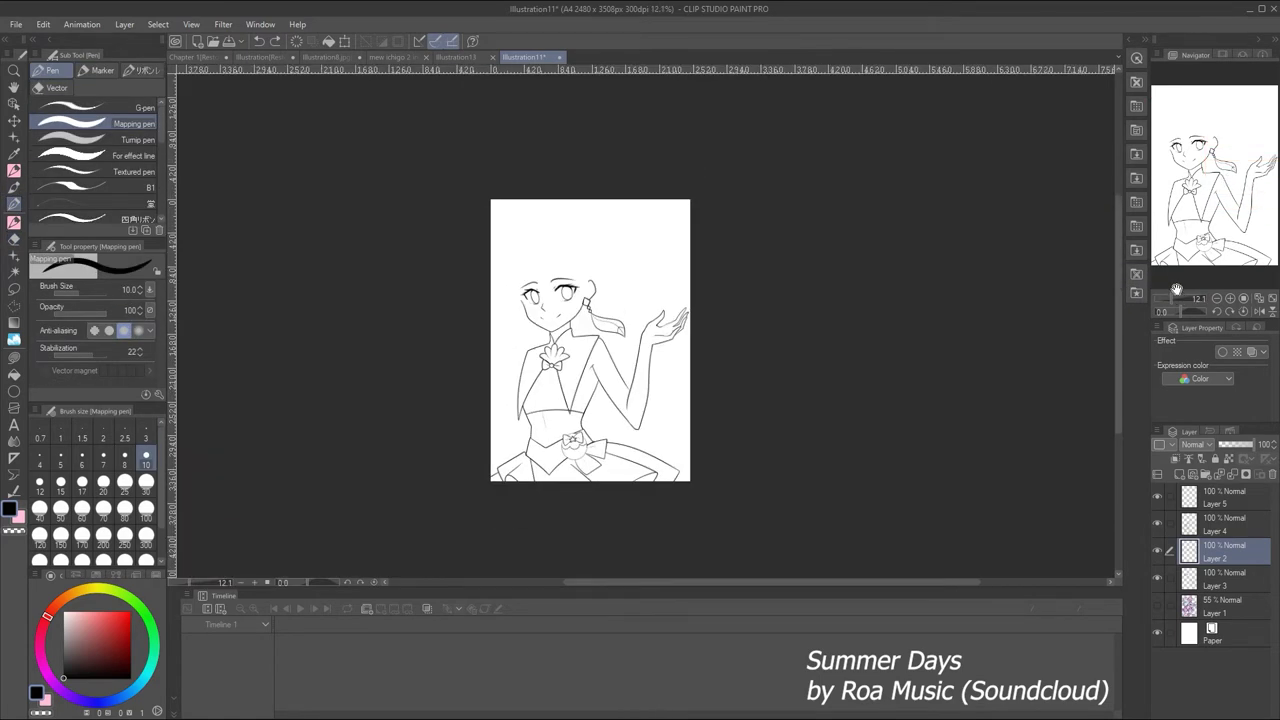
scroll(1176, 298, up, 4)
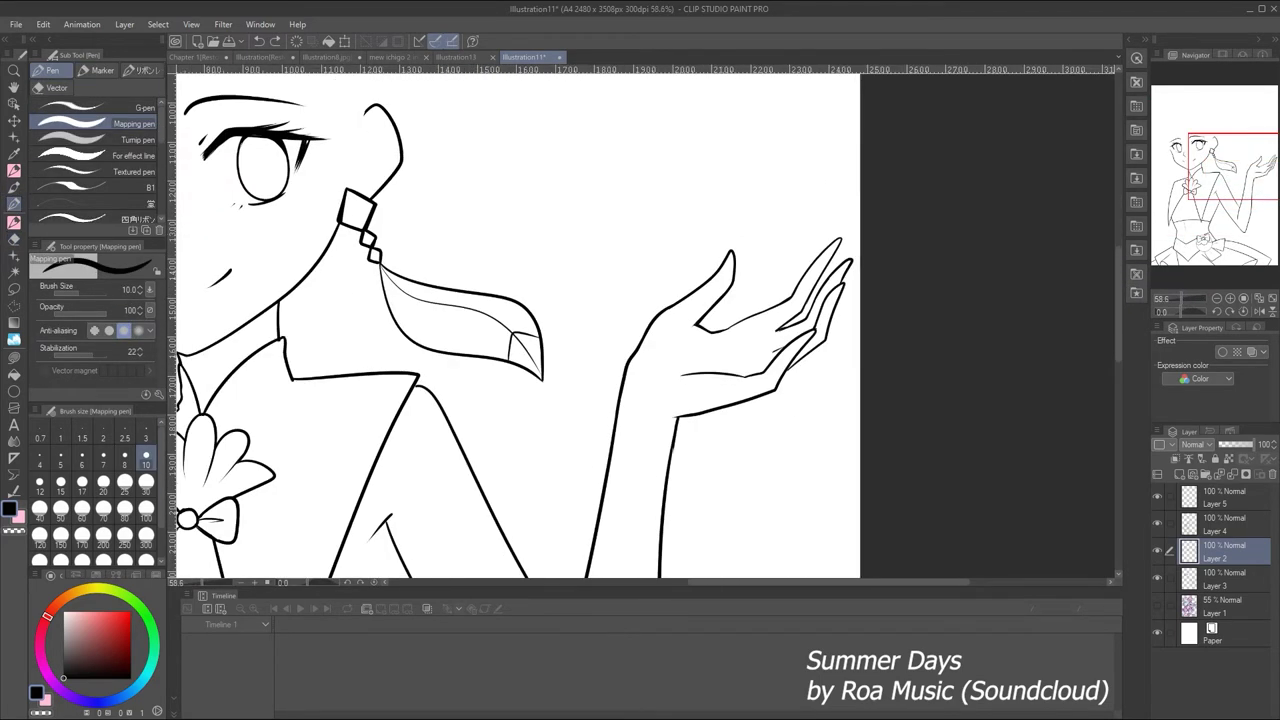
scroll(1172, 294, down, 4)
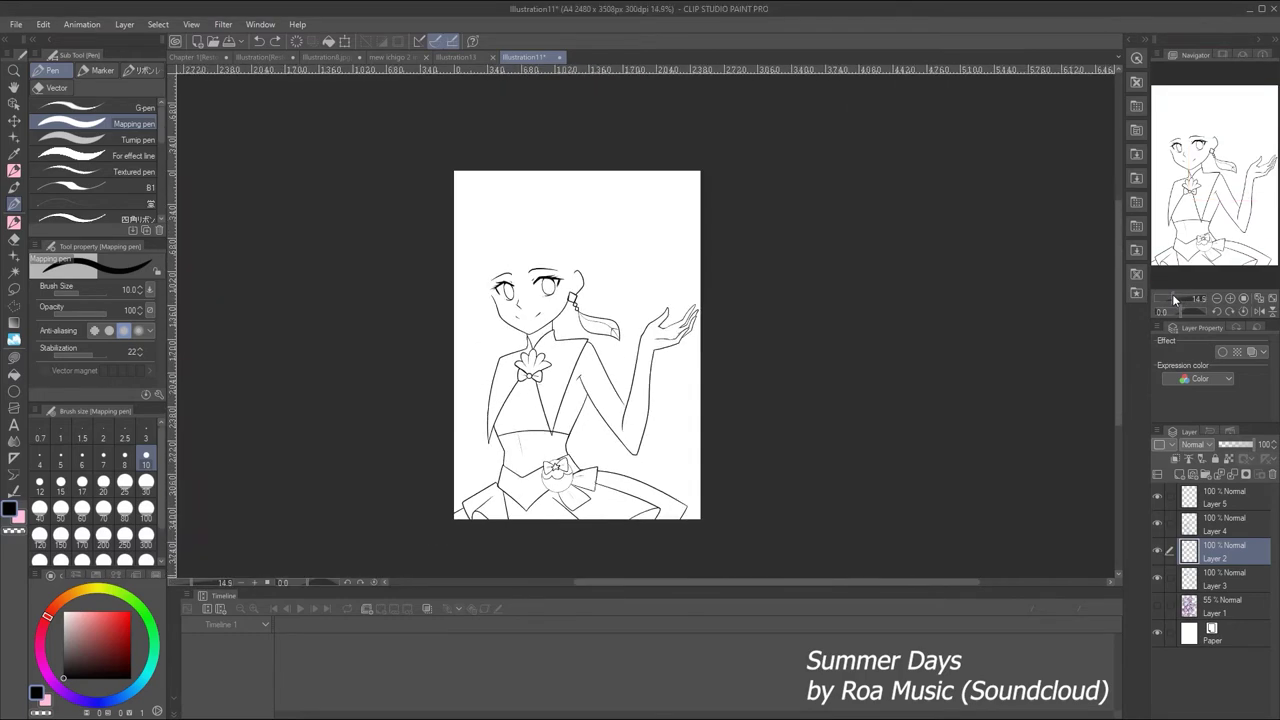
Try to ink the lowered arm's outer outline on Layer 2 over the sketch with the canvas rotated 15 degrees
scroll(1173, 293, up, 3)
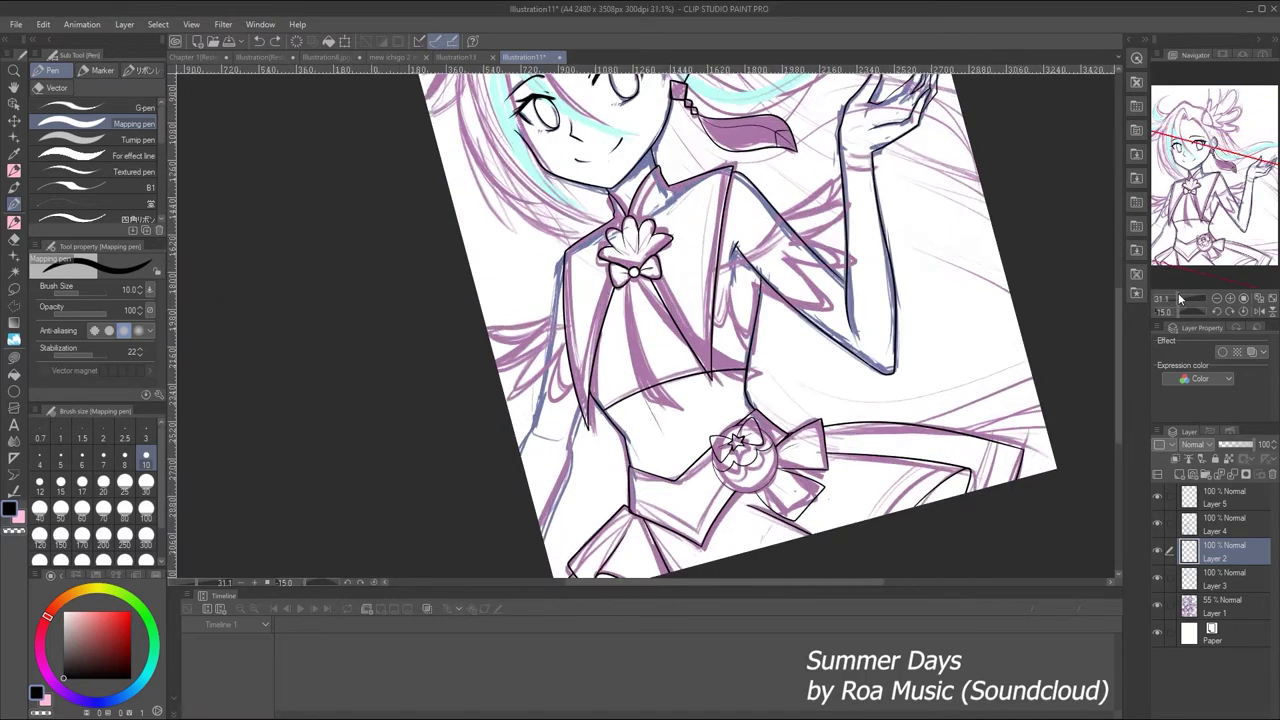
key(ctrl+z)
drag(584, 184, 555, 388)
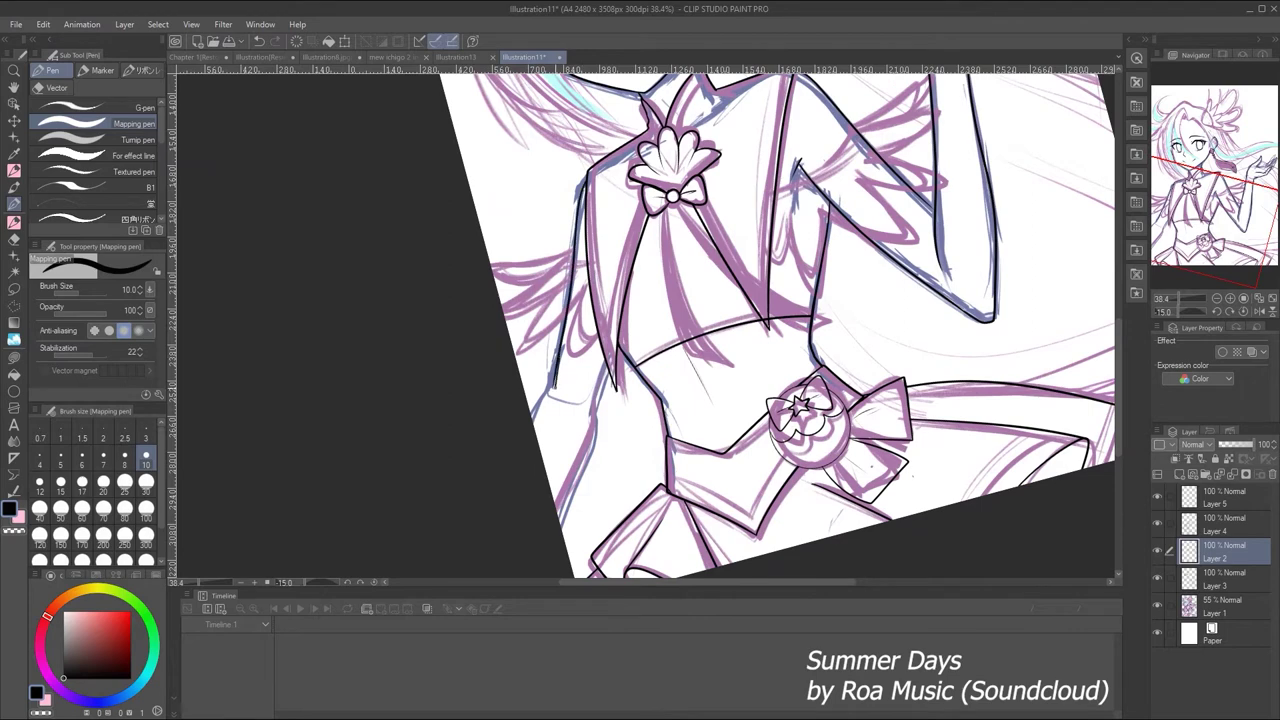
click(1159, 606)
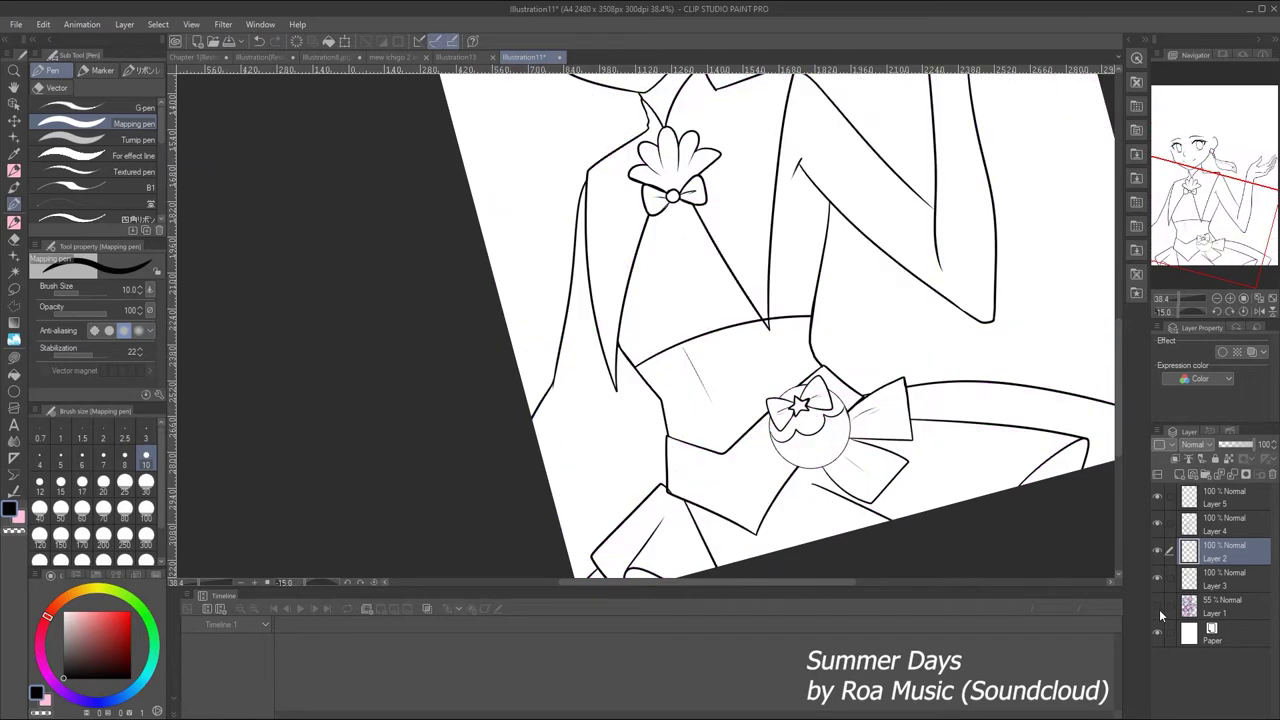
click(1159, 606)
key(ctrl+z)
drag(582, 188, 536, 420)
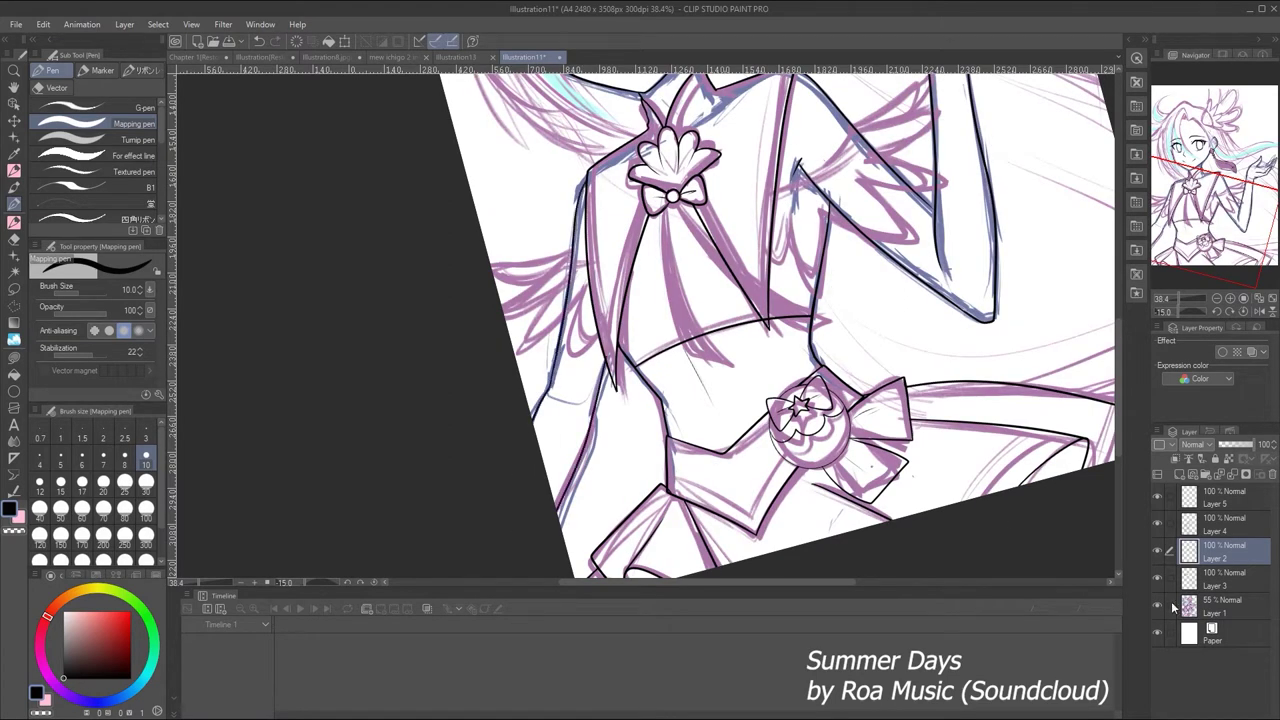
Try to ink the lowered arm's inner forearm line and compare it with the sketch hidden and shown
click(1159, 606)
key(ctrl+z)
drag(604, 362, 558, 516)
click(1174, 300)
drag(1174, 300, 1192, 298)
click(1159, 606)
click(1159, 606)
key(ctrl+z)
key(ctrl+z)
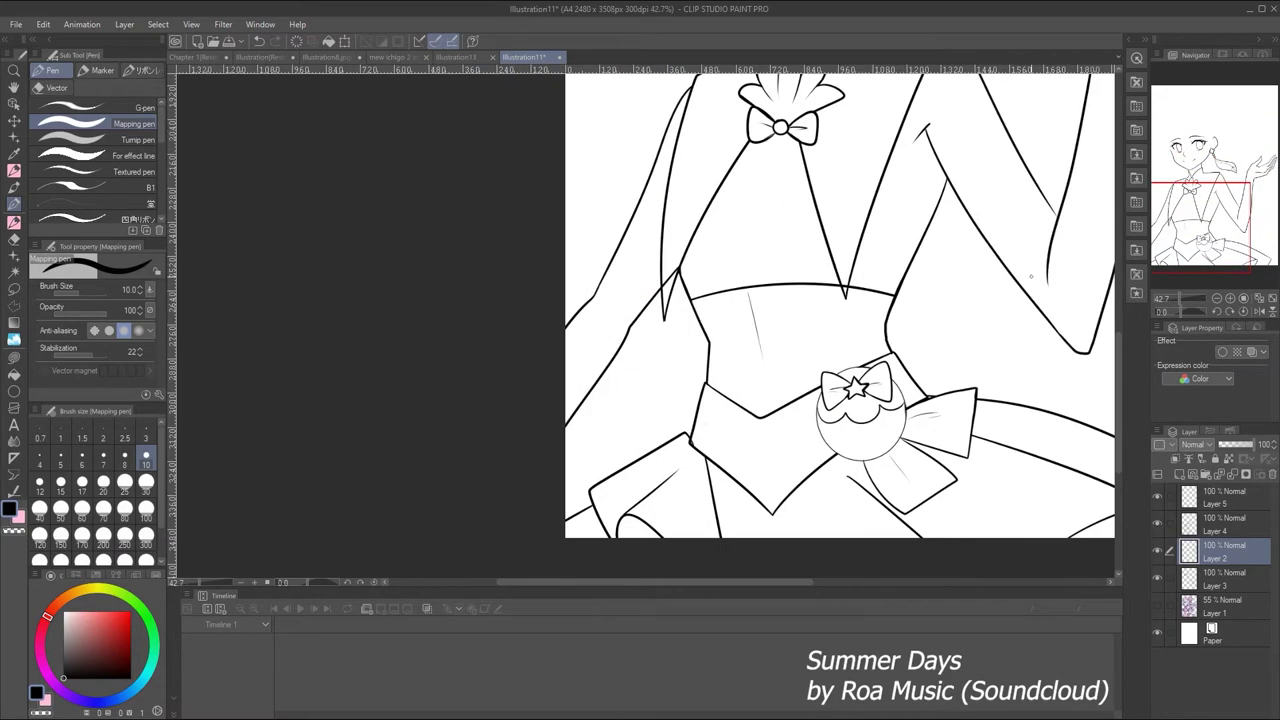
Erase the inked outer outline and inner forearm line of the lowered arm on Layer 2
key(e)
key(p)
mouse_move(1190, 298)
mouse_down()
mouse_move(1170, 291)
mouse_move(1186, 298)
mouse_up()
key(ctrl+z)
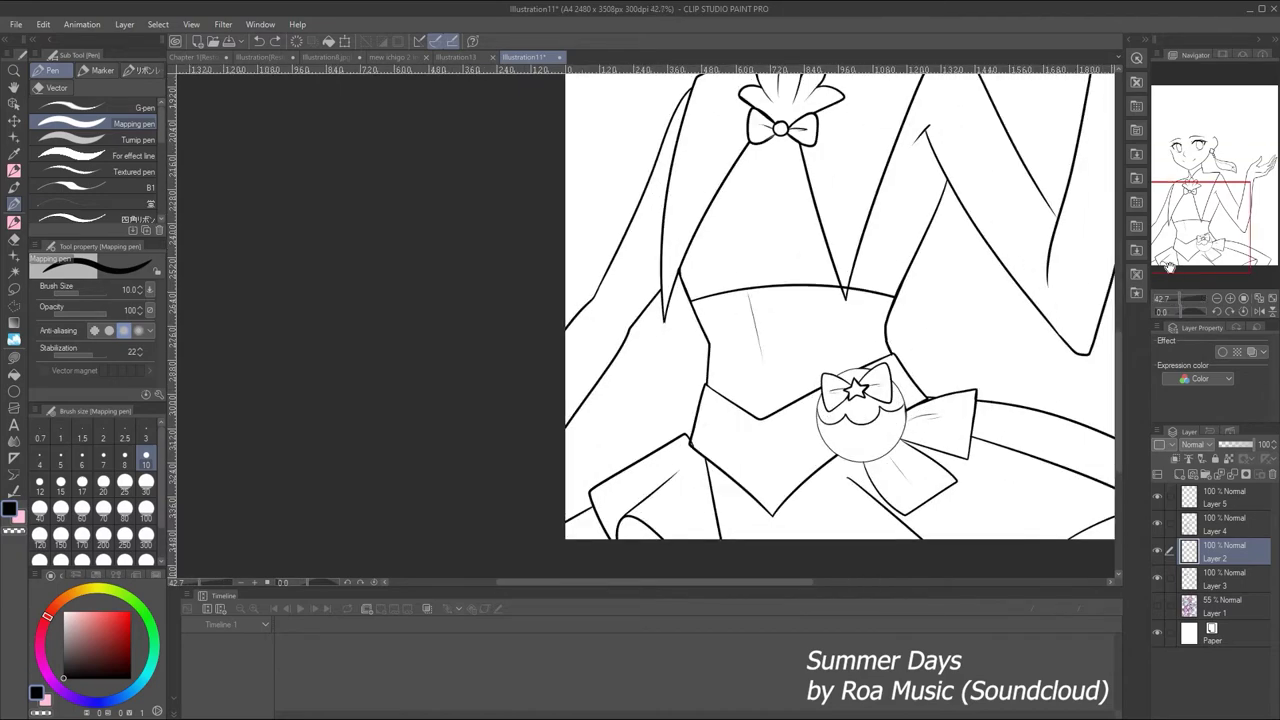
key(e)
drag(616, 255, 631, 335)
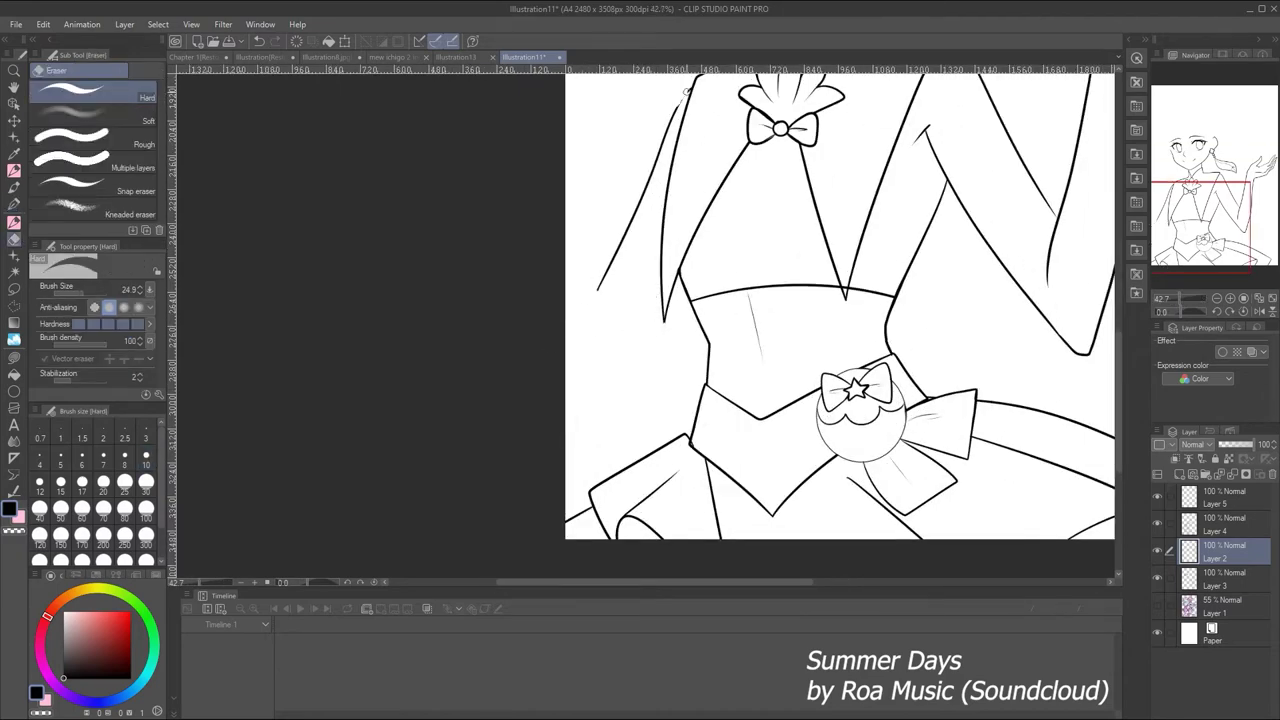
drag(686, 92, 600, 290)
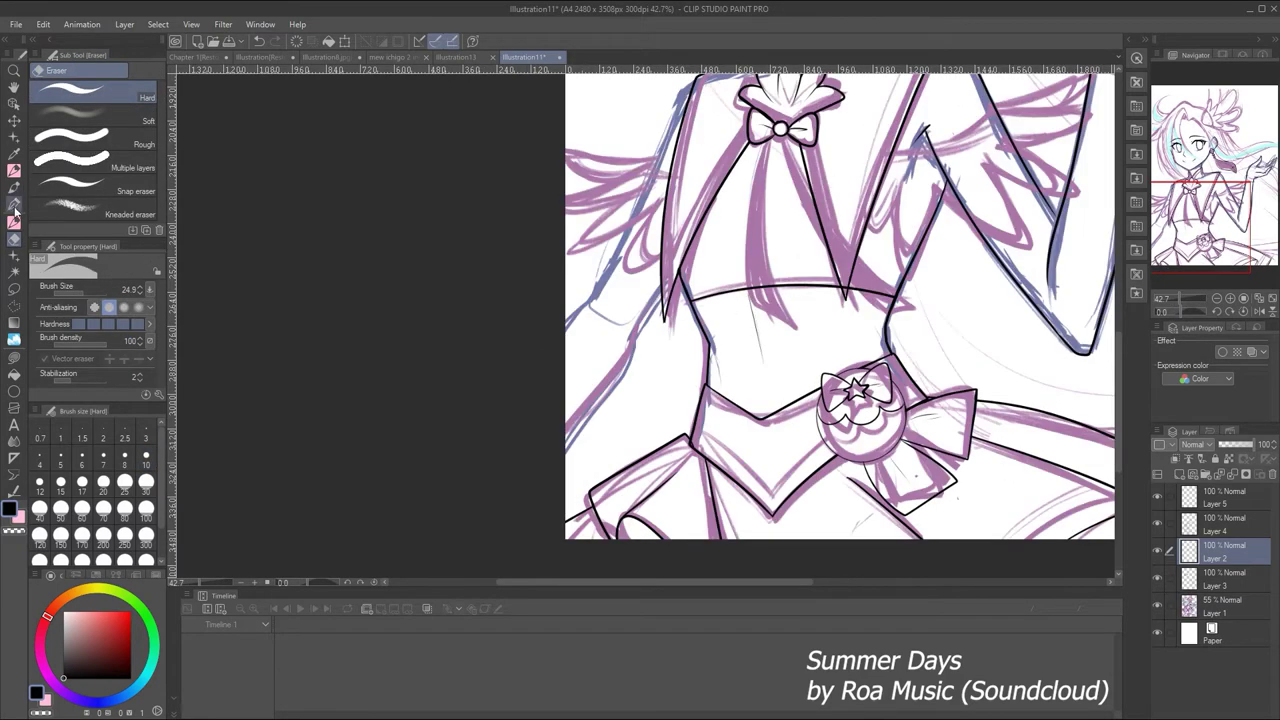
Re-ink the lowered arm's outer outline and inner forearm line down to the canvas edge with the Mapping pen
key(p)
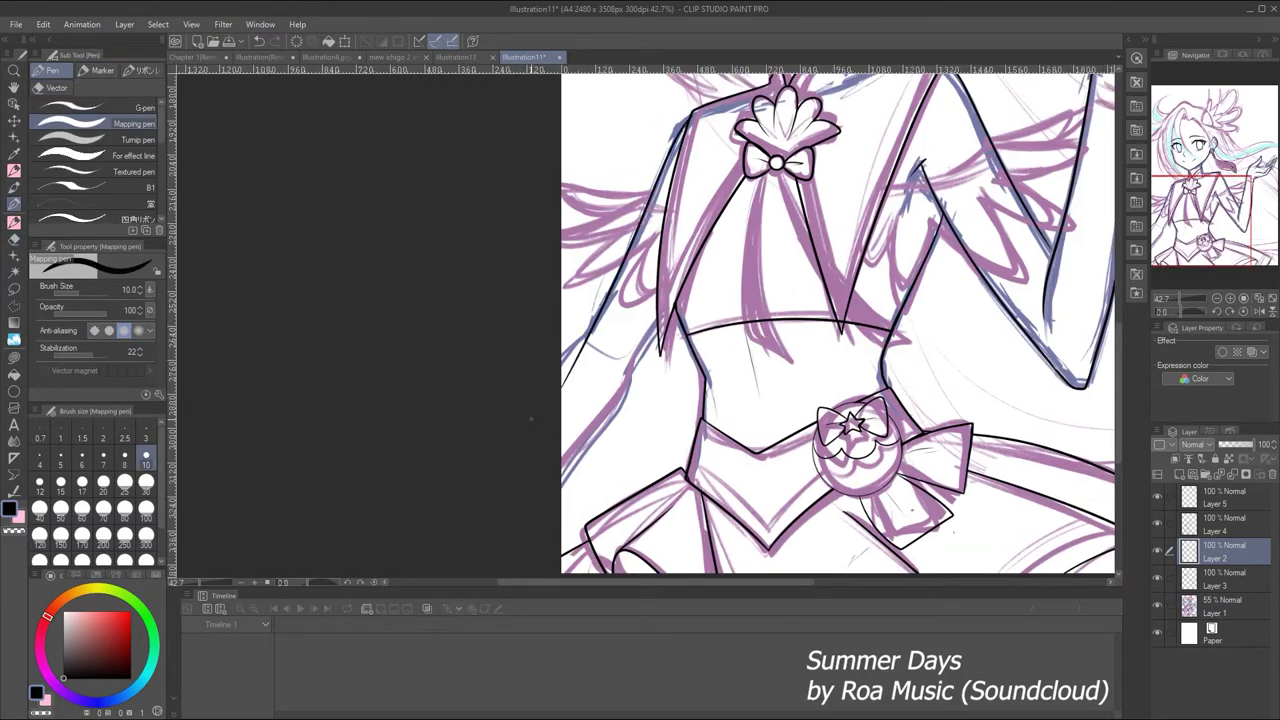
key(ctrl+z)
key(ctrl+z)
key(ctrl+z)
key(ctrl+z)
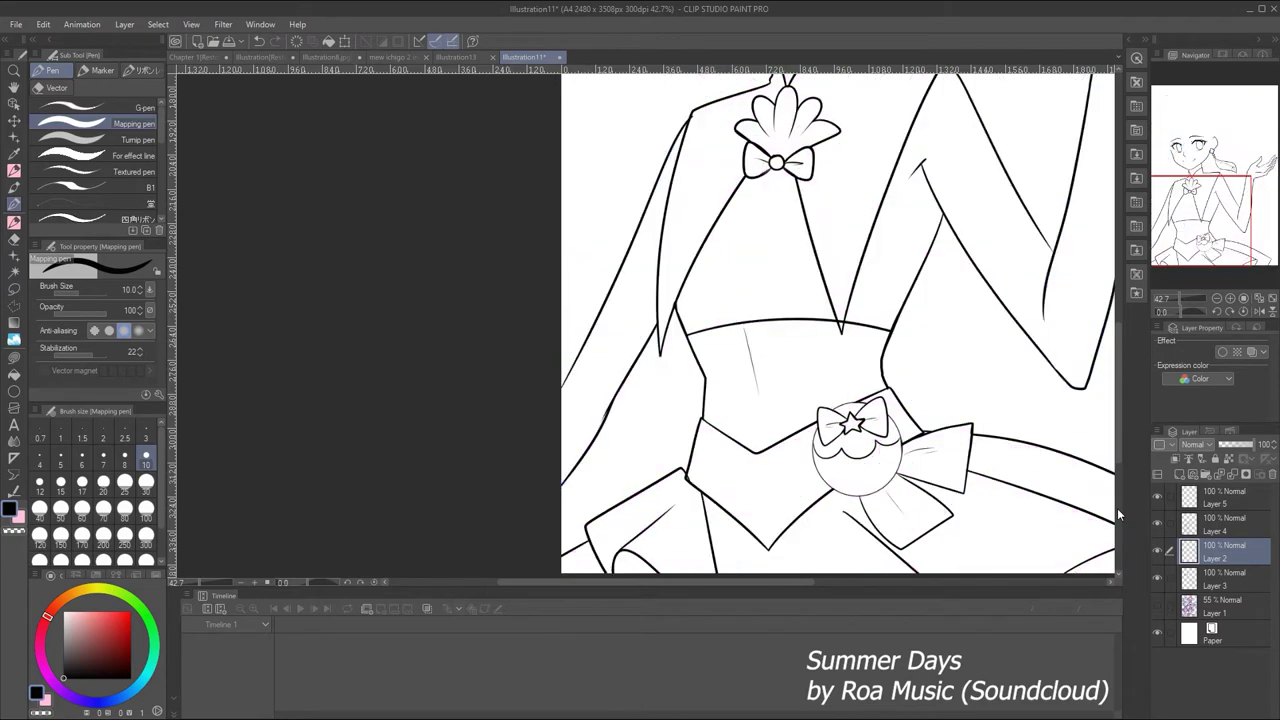
key(ctrl+z)
key(ctrl+z)
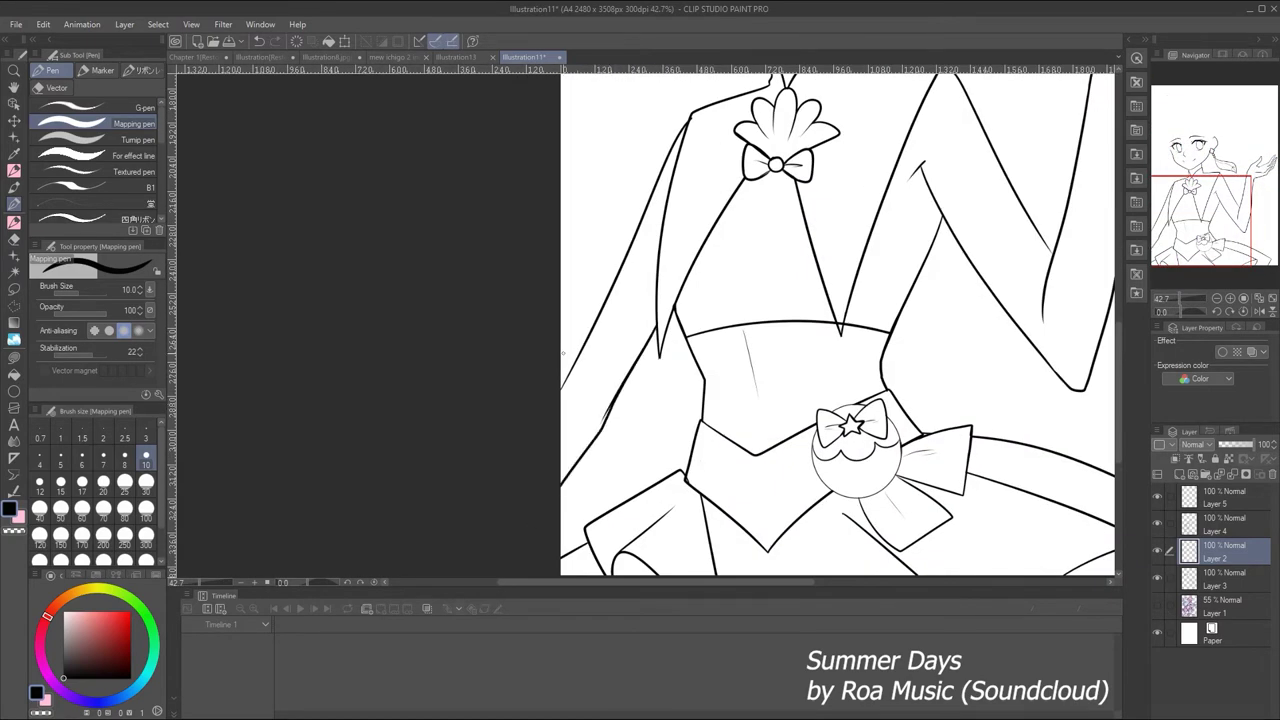
Rework the lowered arm's outer outline and forearm line near the canvas edge on Layer 2 with the Hard eraser and Mapping pen
mouse_move(1190, 298)
mouse_down()
mouse_move(1169, 296)
mouse_move(1186, 298)
mouse_up()
key(ctrl+z)
key(ctrl+z)
key(ctrl+z)
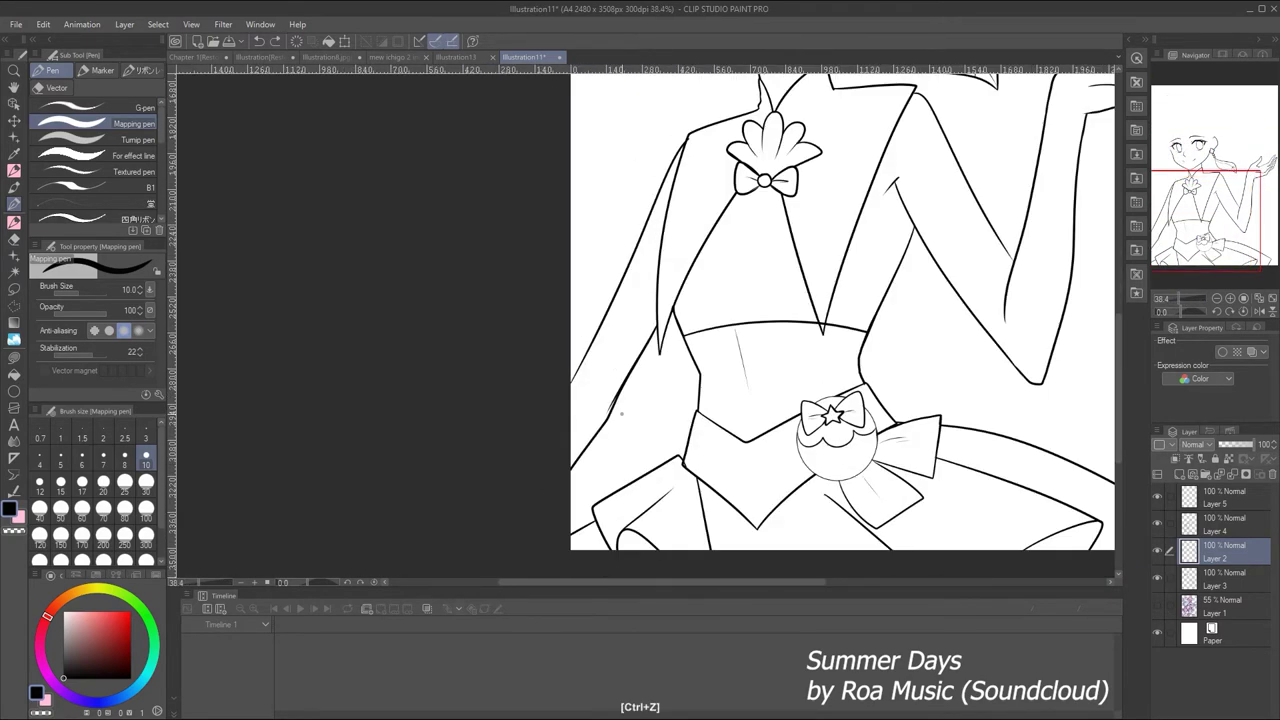
key(e)
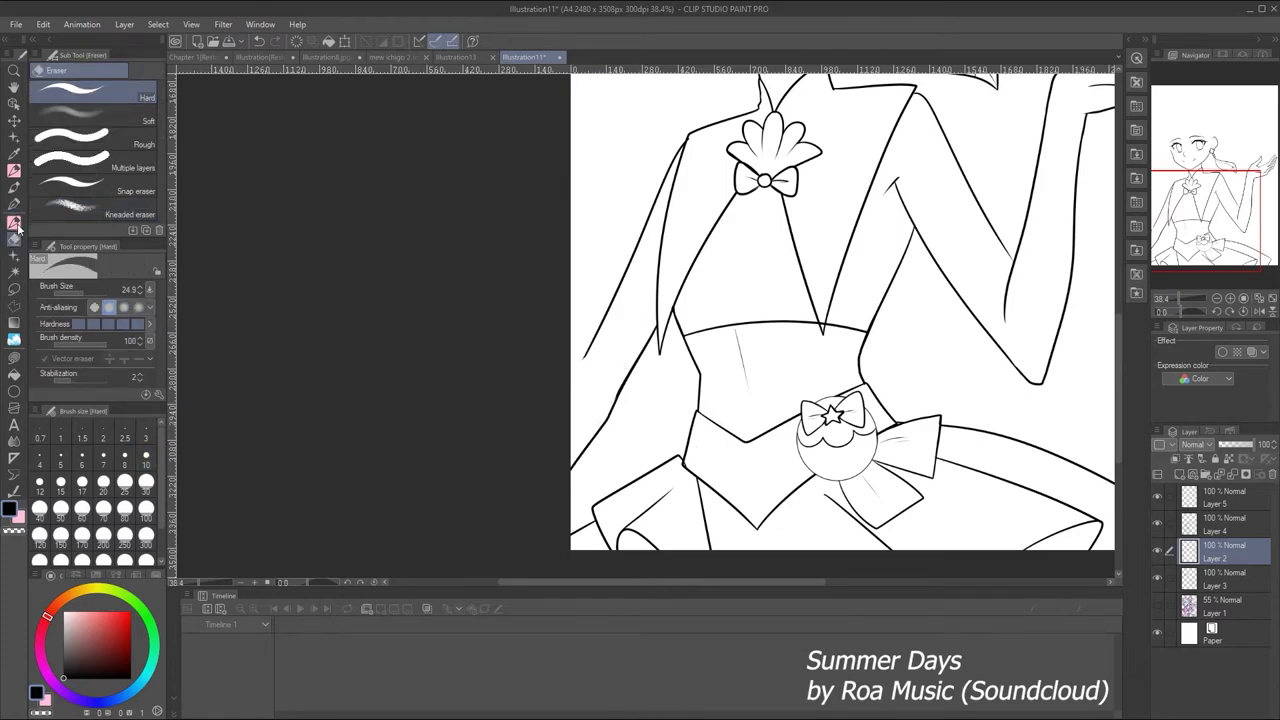
click(14, 187)
Add a new layer above Layer 2 and ink the raised arm's sleeve hem over the visible sketch
mouse_move(1186, 298)
mouse_down()
mouse_move(1167, 291)
mouse_move(1188, 298)
mouse_up()
alt+click(1158, 550)
drag(1218, 160, 1222, 182)
key(ctrl+shift+n)
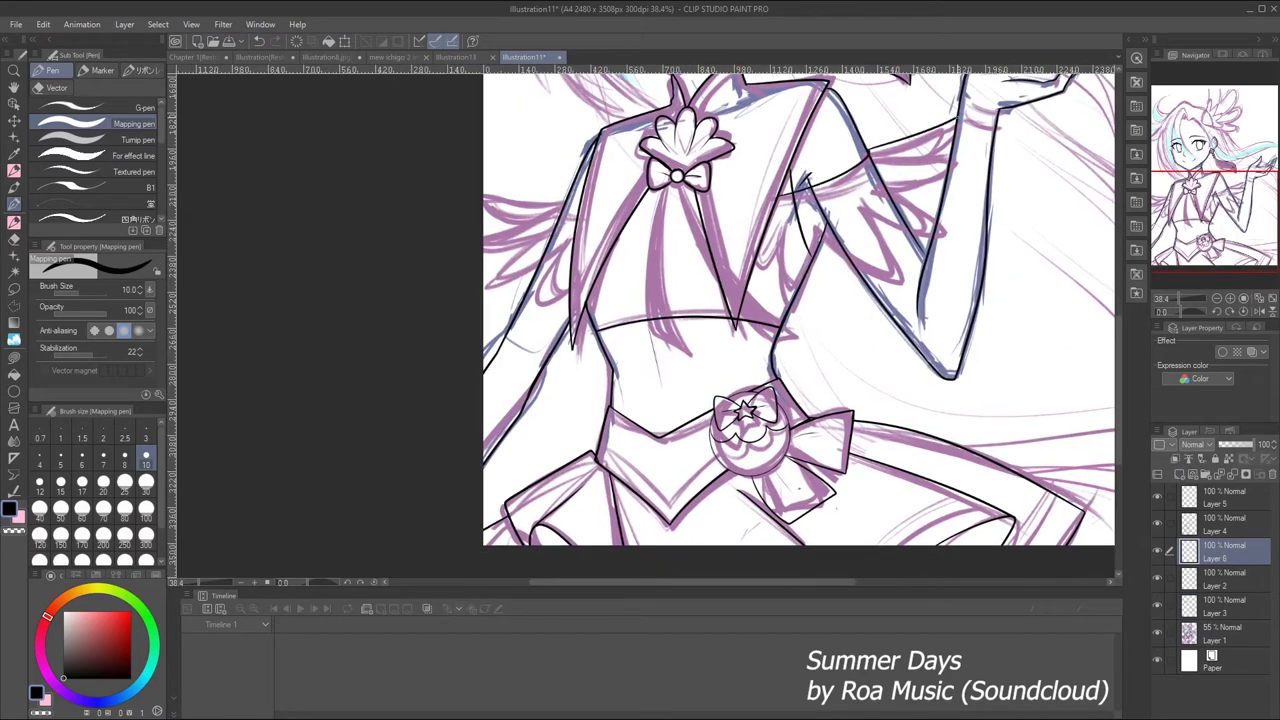
Try to ink the feather trim below the raised arm's sleeve and check it with the sketch hidden
mouse_move(965, 185)
mouse_down()
mouse_move(870, 228)
mouse_move(850, 282)
mouse_up()
drag(778, 252, 756, 282)
drag(832, 226, 778, 316)
click(1158, 632)
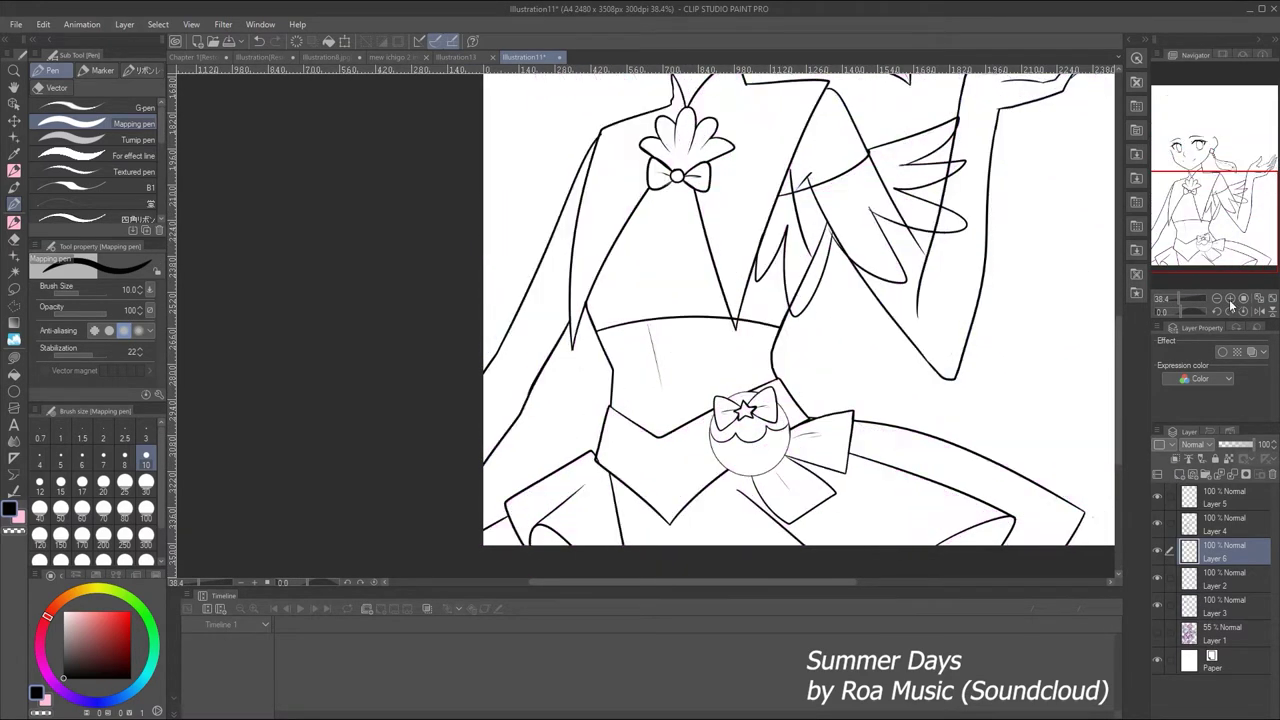
scroll(1218, 216, up, 2)
scroll(1218, 216, down, 2)
mouse_move(690, 285)
mouse_down()
mouse_move(660, 360)
mouse_move(745, 395)
mouse_up()
key(ctrl+z)
drag(740, 290, 748, 390)
drag(1186, 298, 1170, 293)
key(ctrl+z)
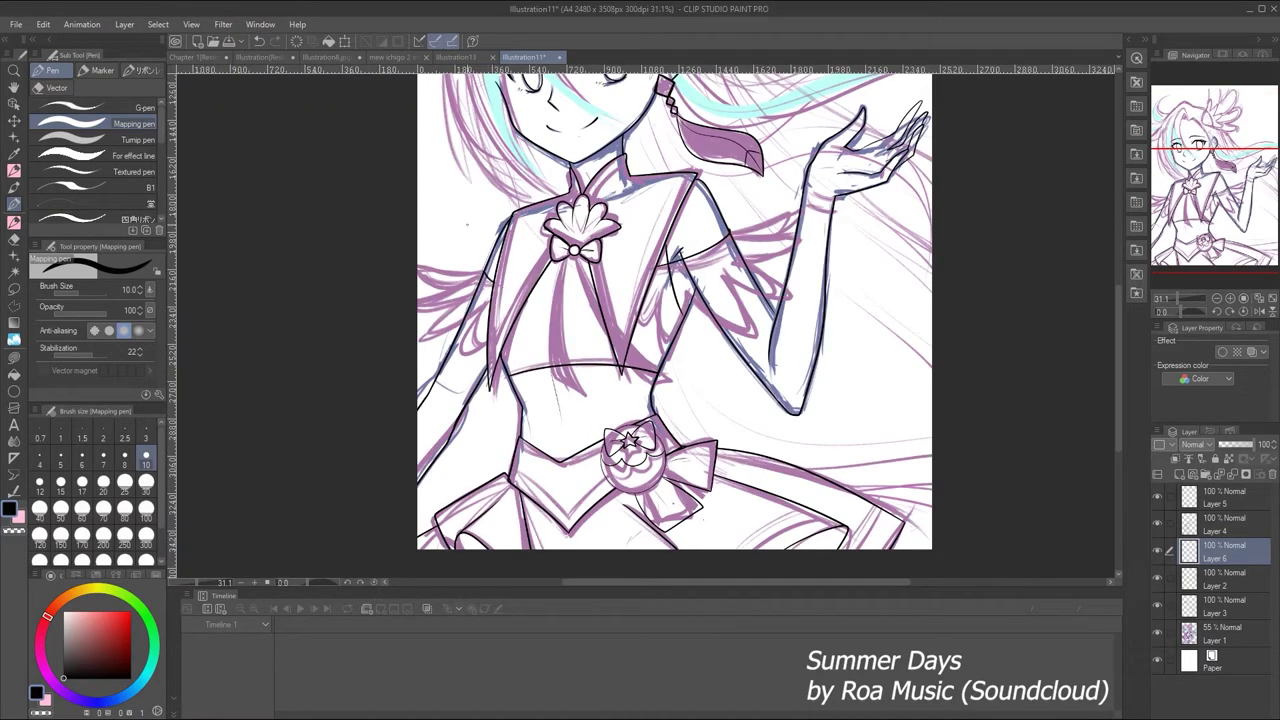
Ink the feather trims on both sleeves on Layer 6 with the Mapping pen and hide the sketch
click(14, 238)
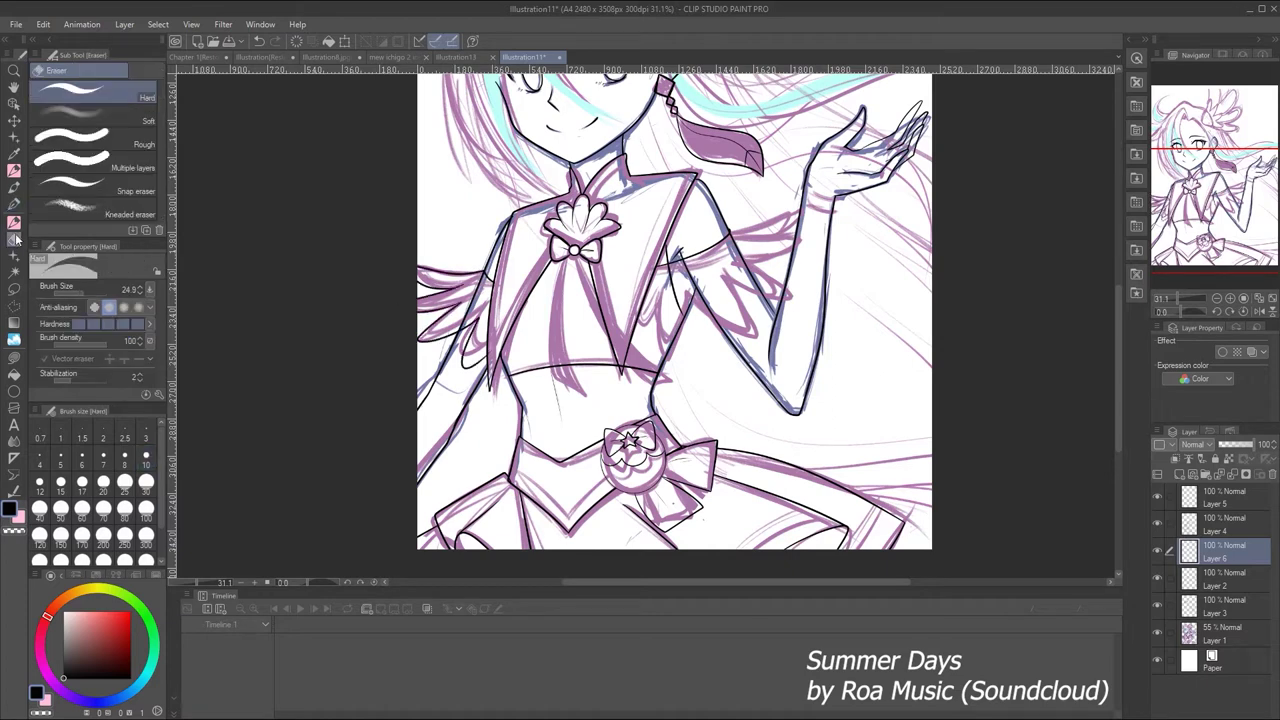
click(14, 203)
mouse_move(668, 292)
mouse_down()
mouse_move(706, 370)
mouse_move(798, 206)
mouse_up()
drag(754, 252, 724, 286)
click(1158, 632)
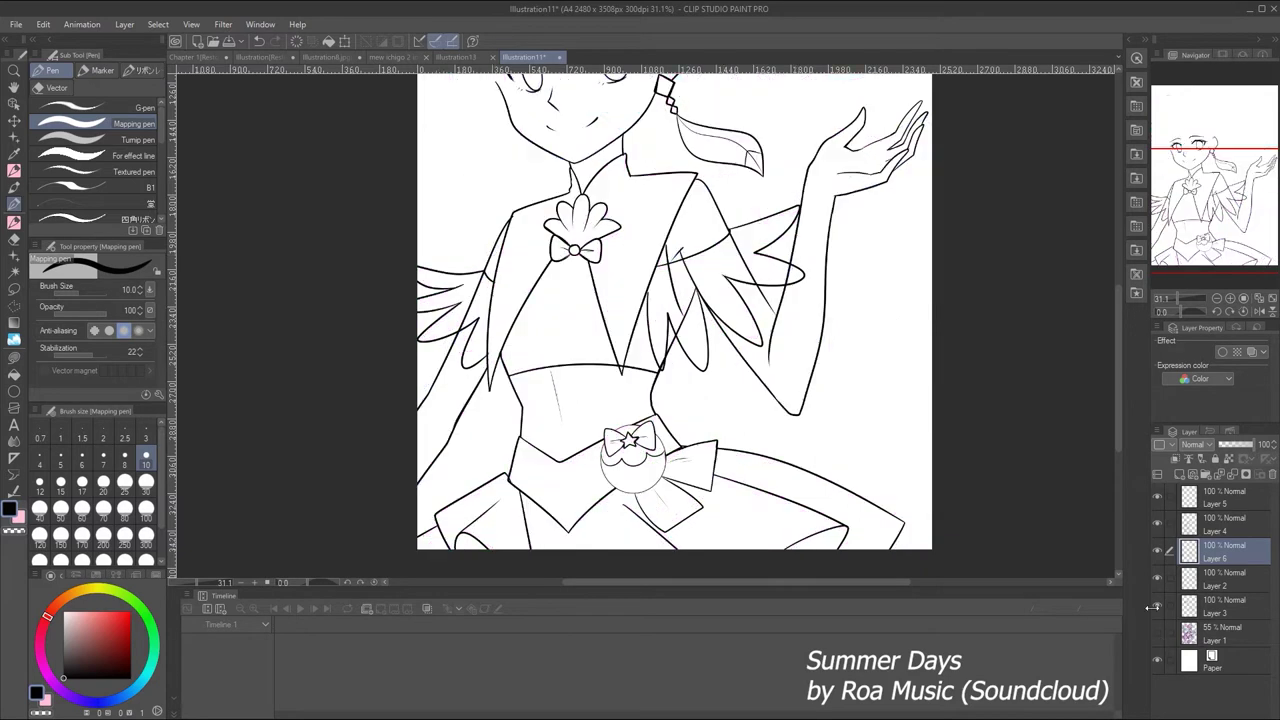
Erase the arm, jacket and feather lines that overlap around both sleeve trims using the Hard eraser at size 98.7
key(e)
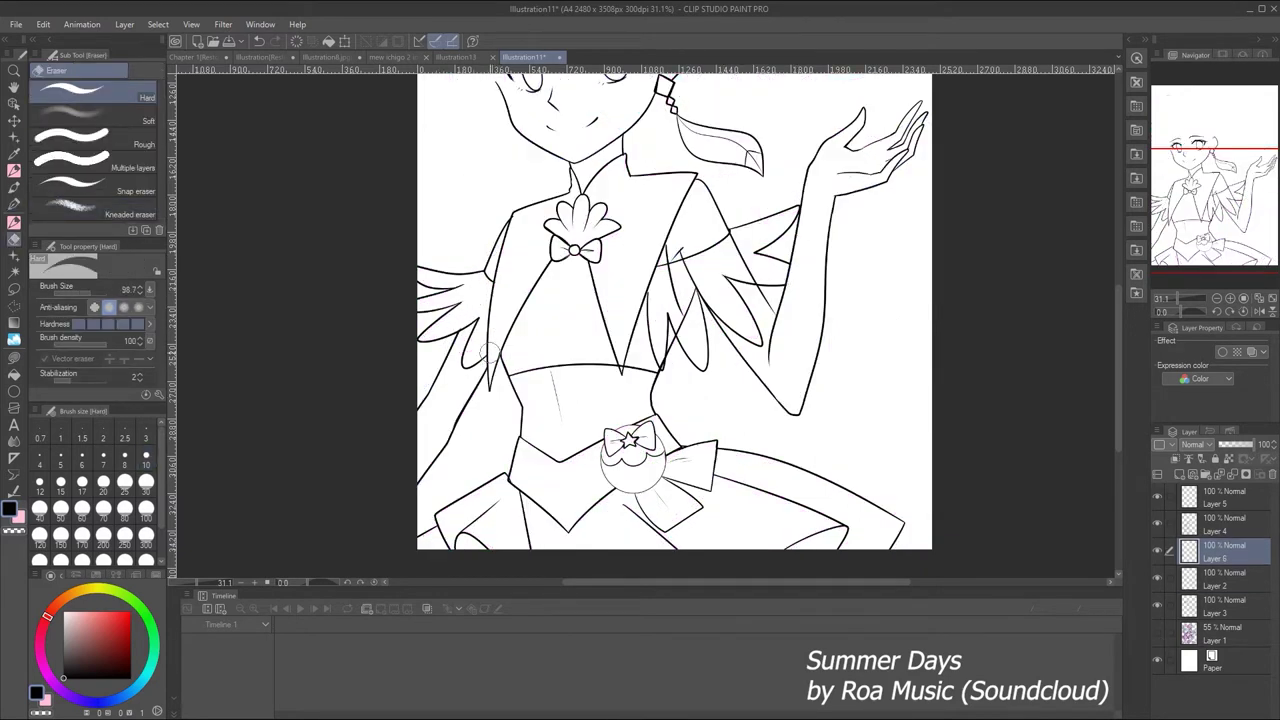
ctrl+shift+click(674, 288)
ctrl+shift+click(662, 360)
ctrl+shift+click(688, 289)
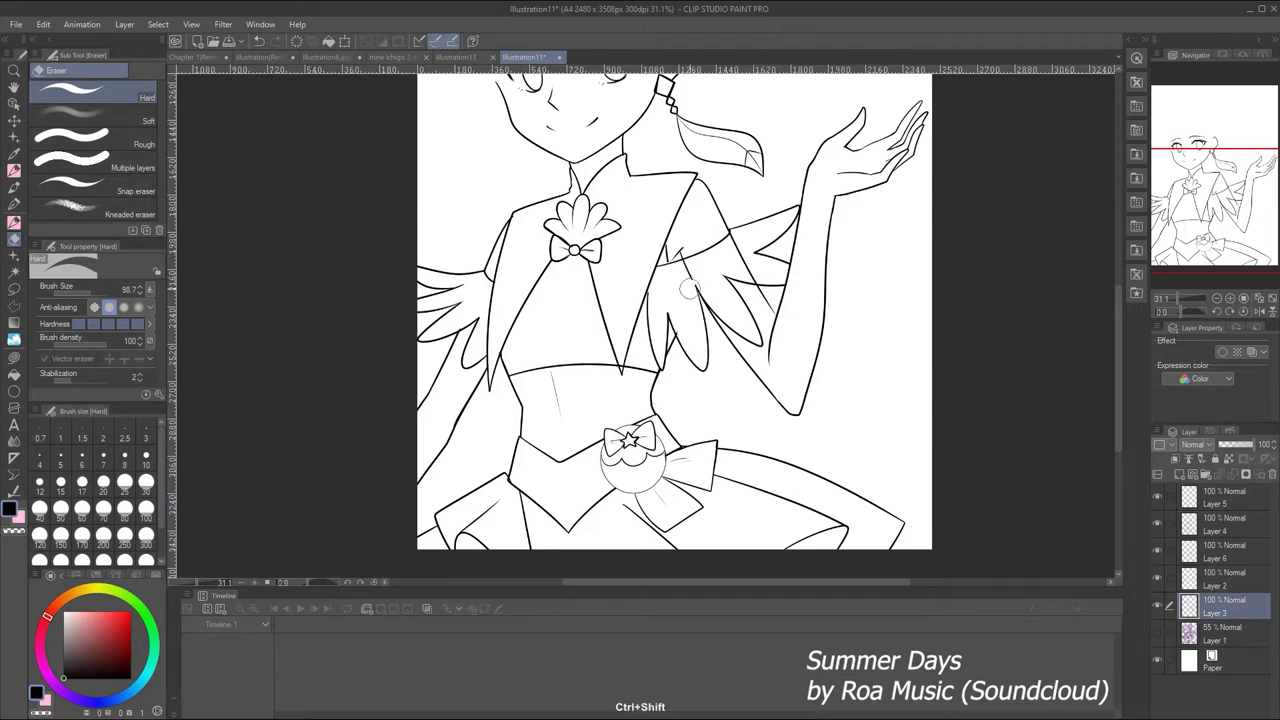
click(15, 187)
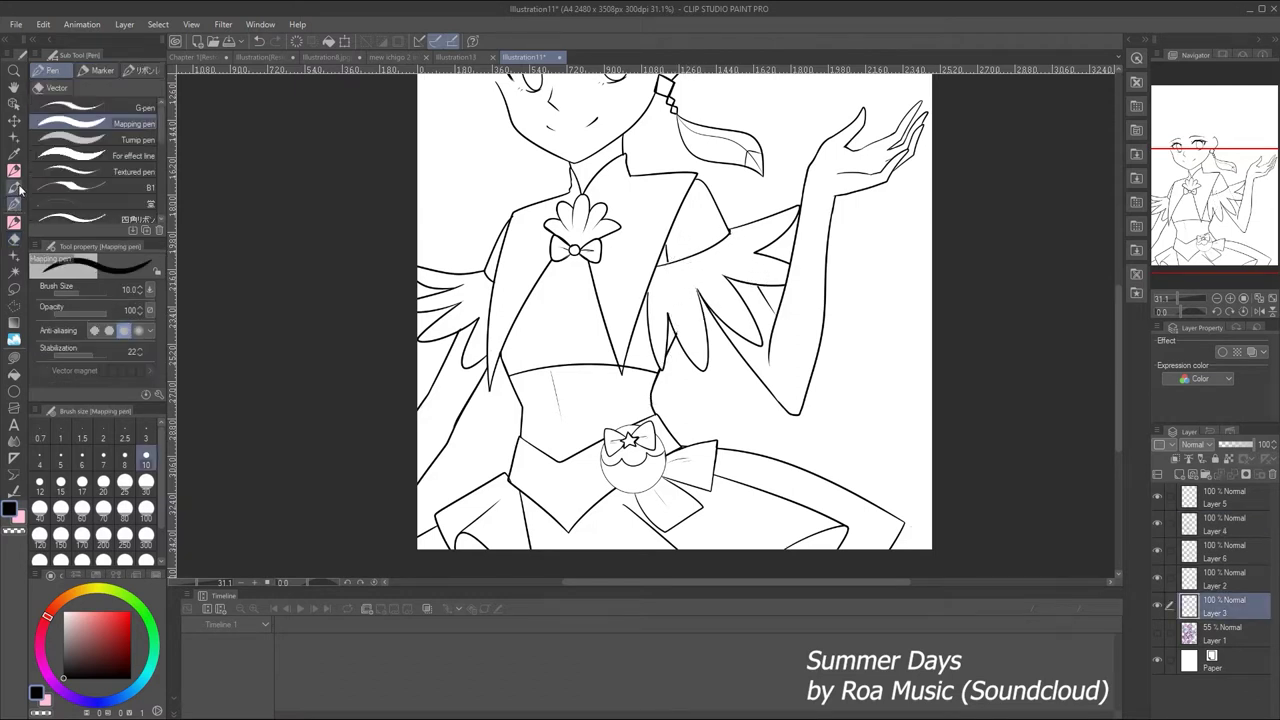
key(ctrl+z)
key(ctrl+z)
scroll(677, 252, up, 2)
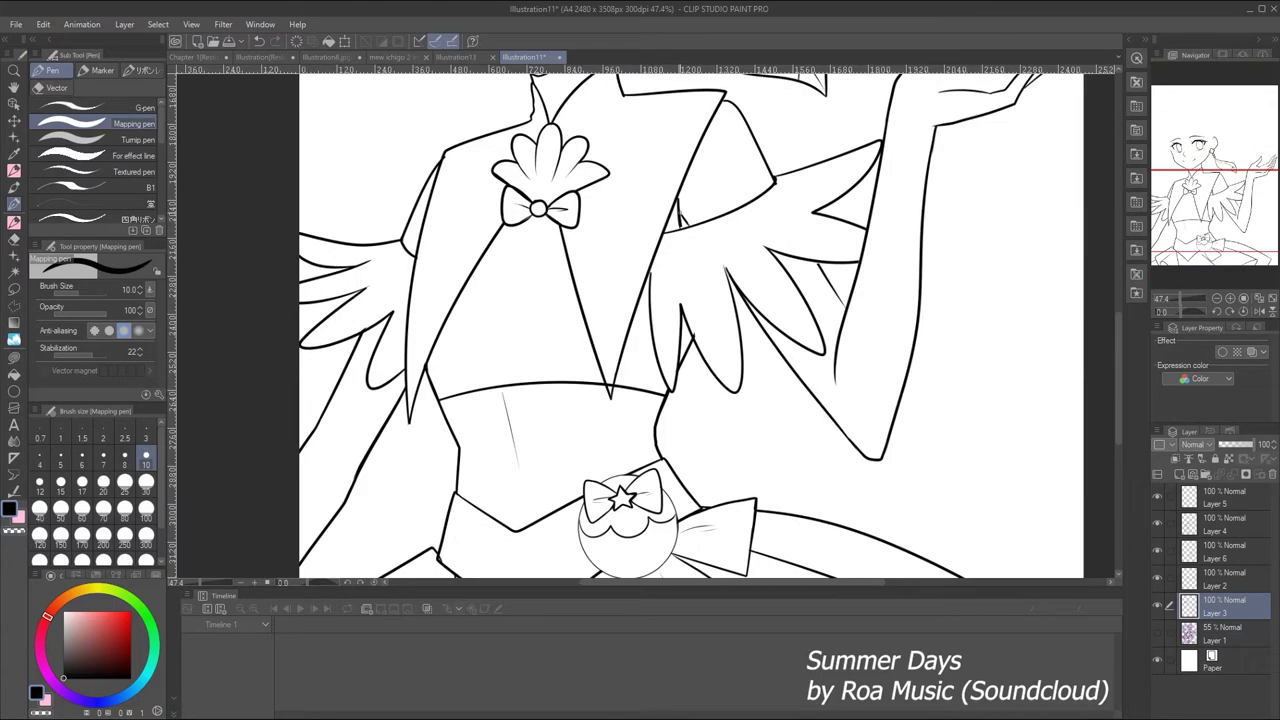
Set the Hard eraser to size 31.9 and clean the overshooting lines at the raised arm's sleeve corner
key(e)
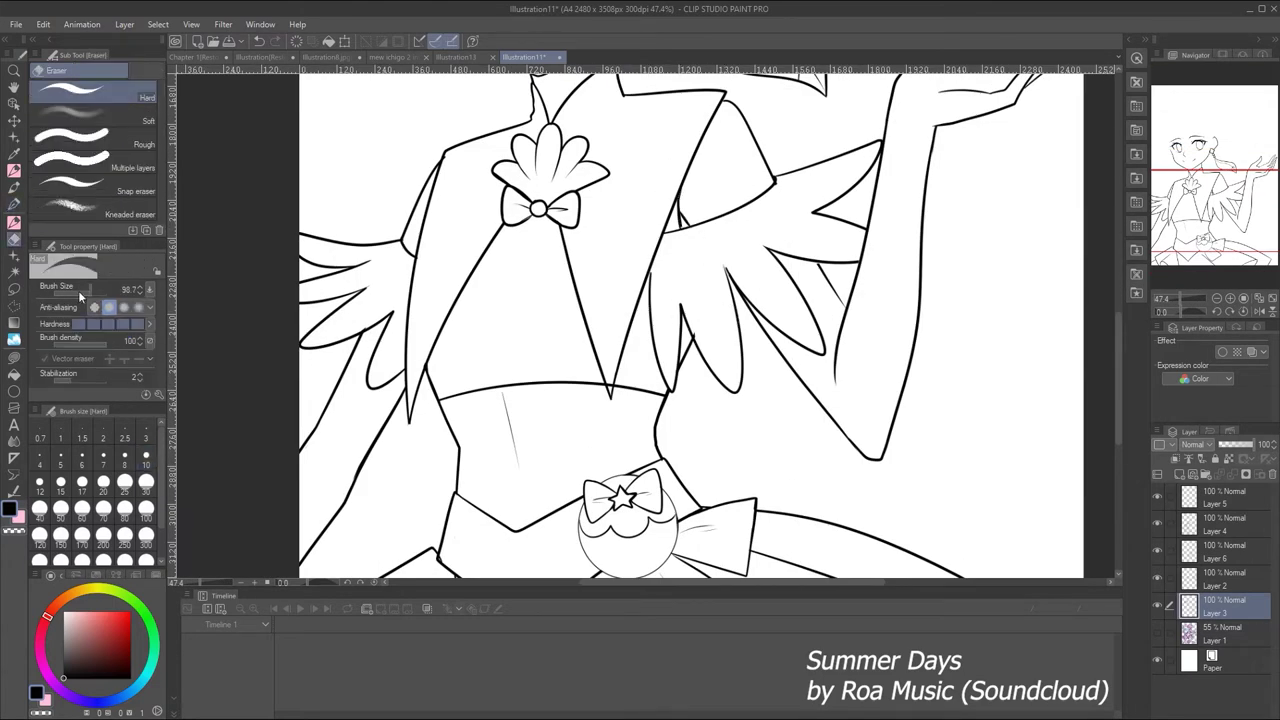
ctrl+shift+click(611, 377)
key(ctrl+z)
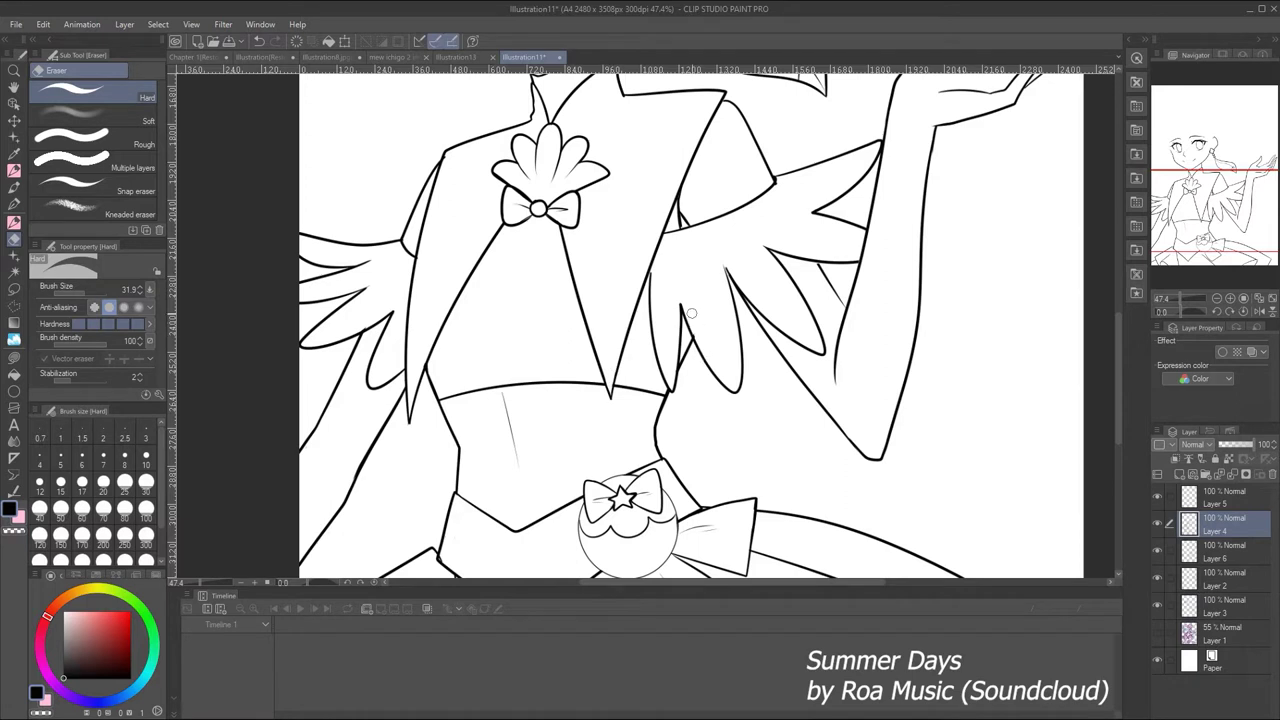
key(p)
key(ctrl+z)
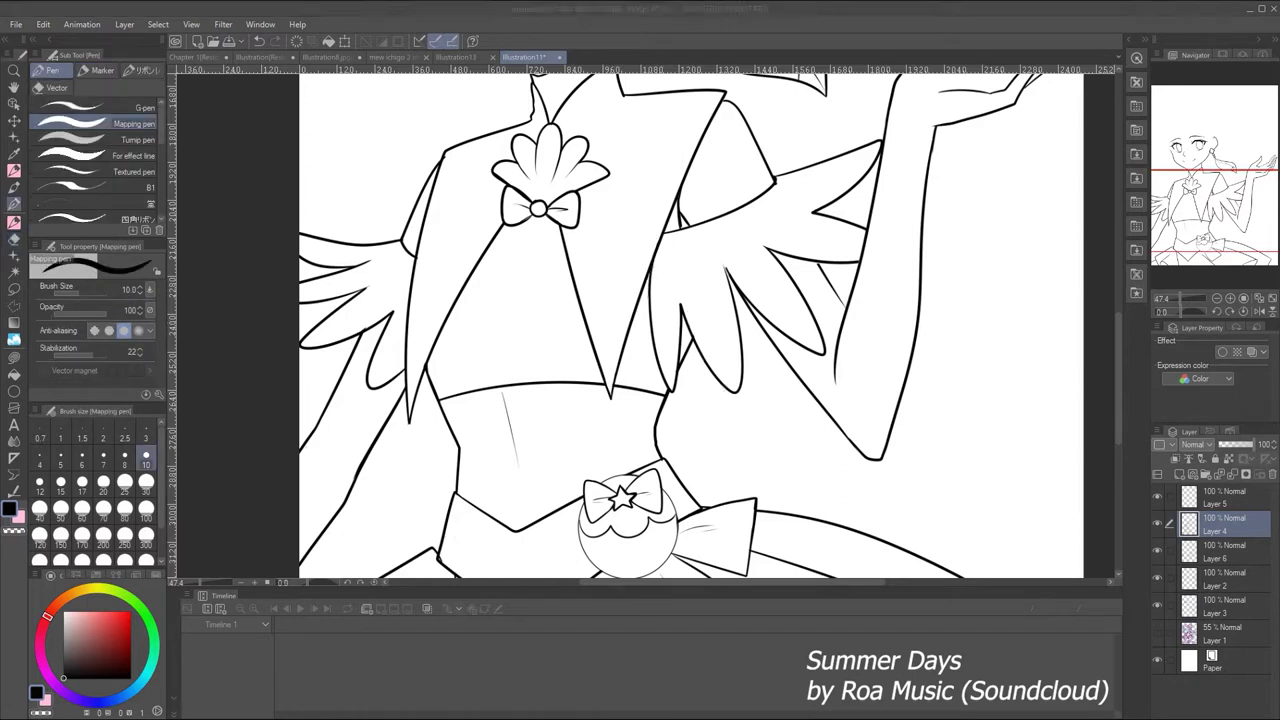
key(e)
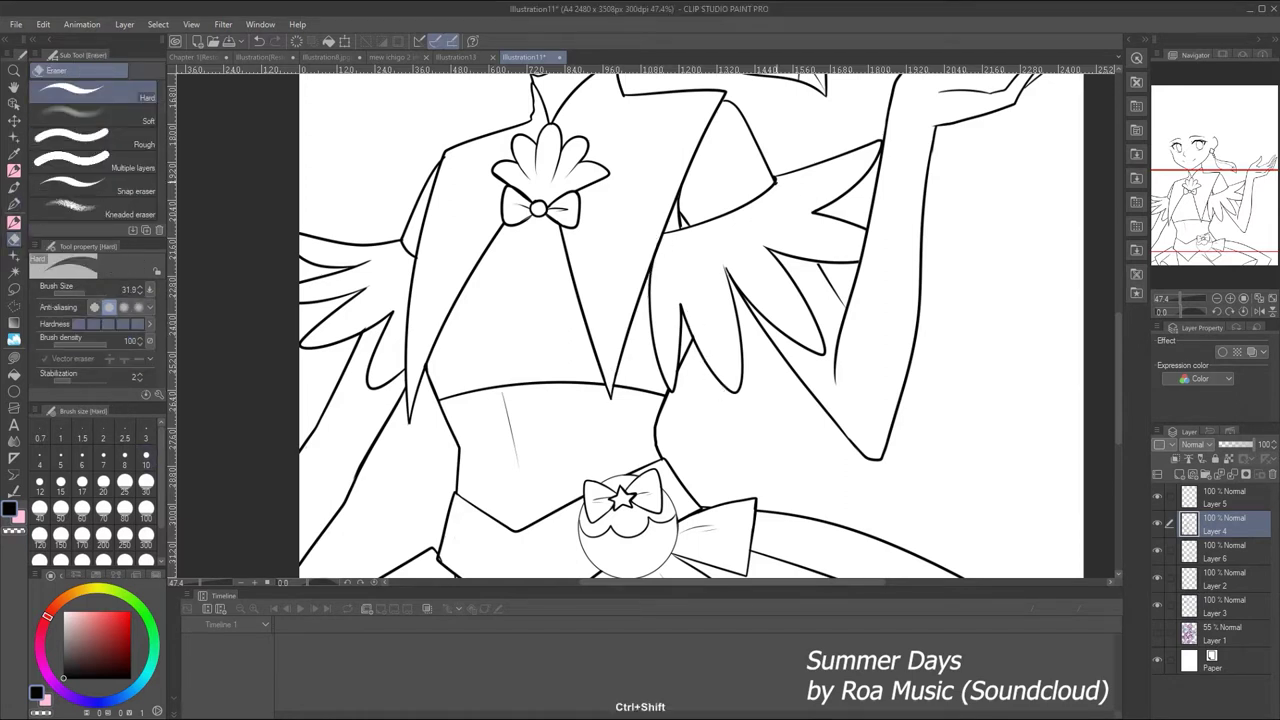
ctrl+shift+click(778, 188)
drag(1190, 298, 1178, 292)
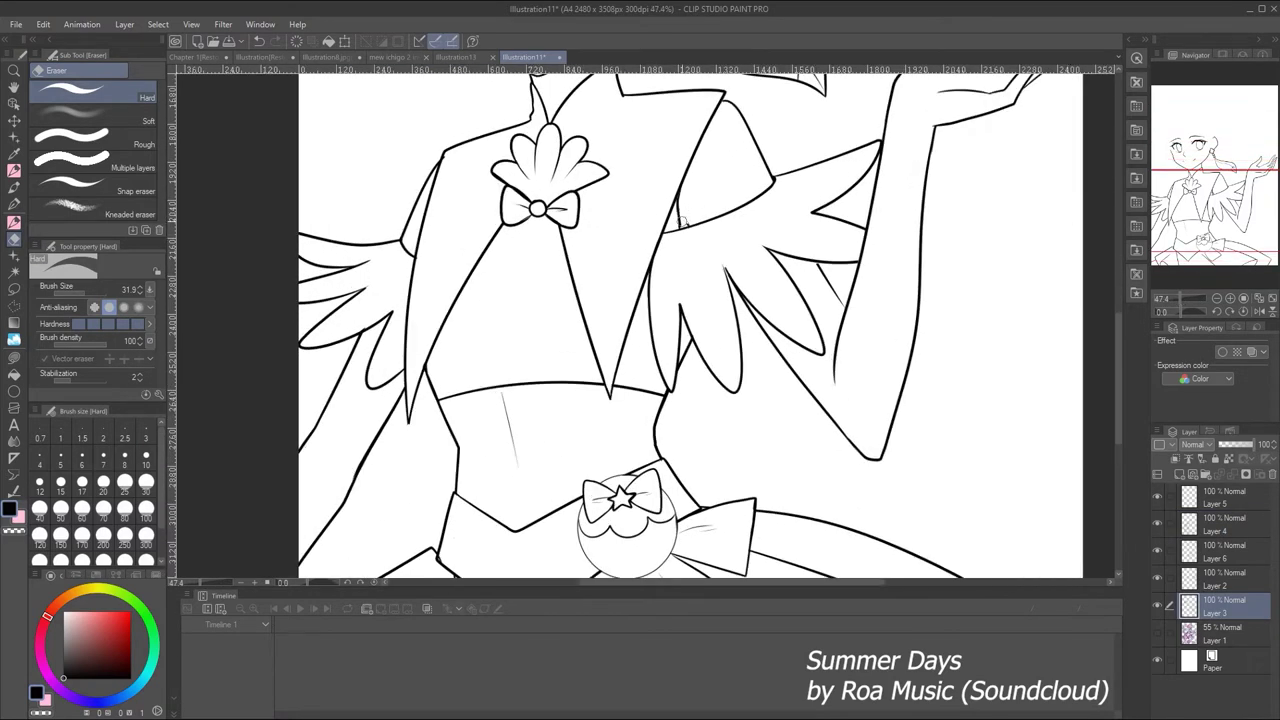
Erase the leftover arm line stubs inside the raised arm's sleeve hem beside the jacket edge
ctrl+shift+click(681, 205)
ctrl+shift+click(686, 192)
ctrl+shift+click(705, 204)
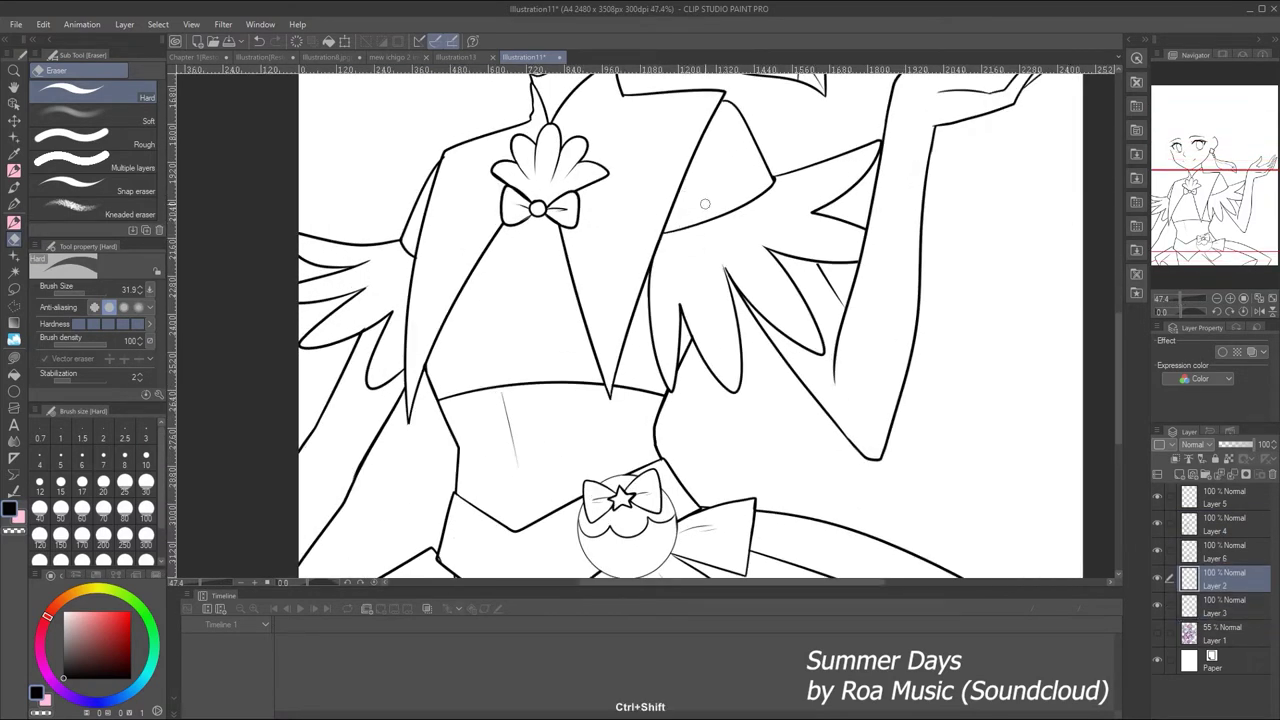
key(p)
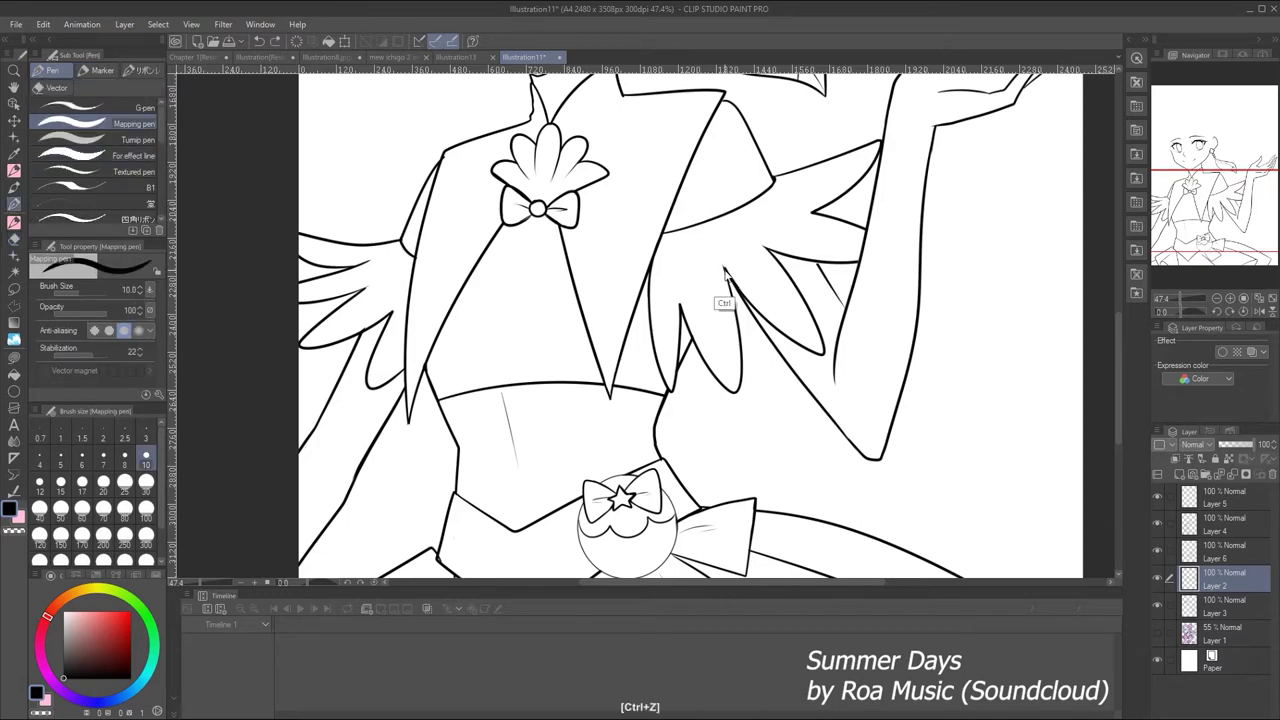
Ink the chest bow's diagonal ribbon tail across the open jacket down to the waist on Layer 2
drag(1178, 292, 1176, 297)
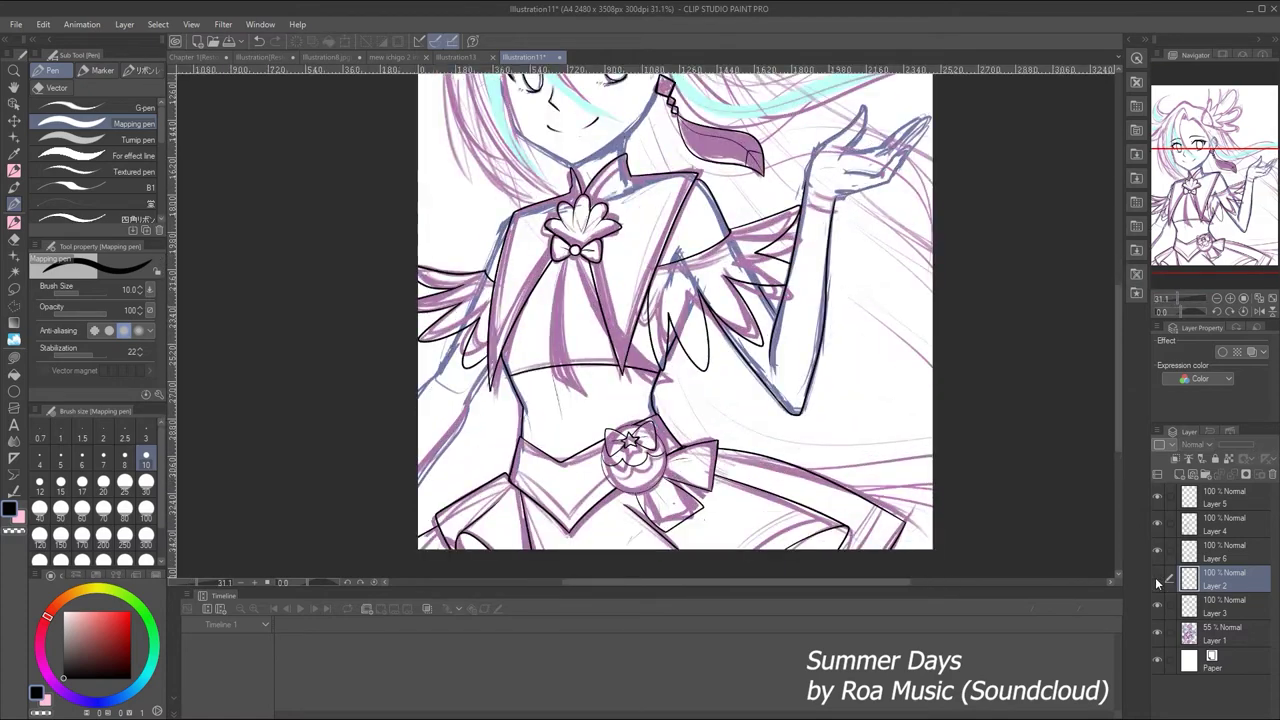
drag(566, 242, 668, 406)
key(ctrl+z)
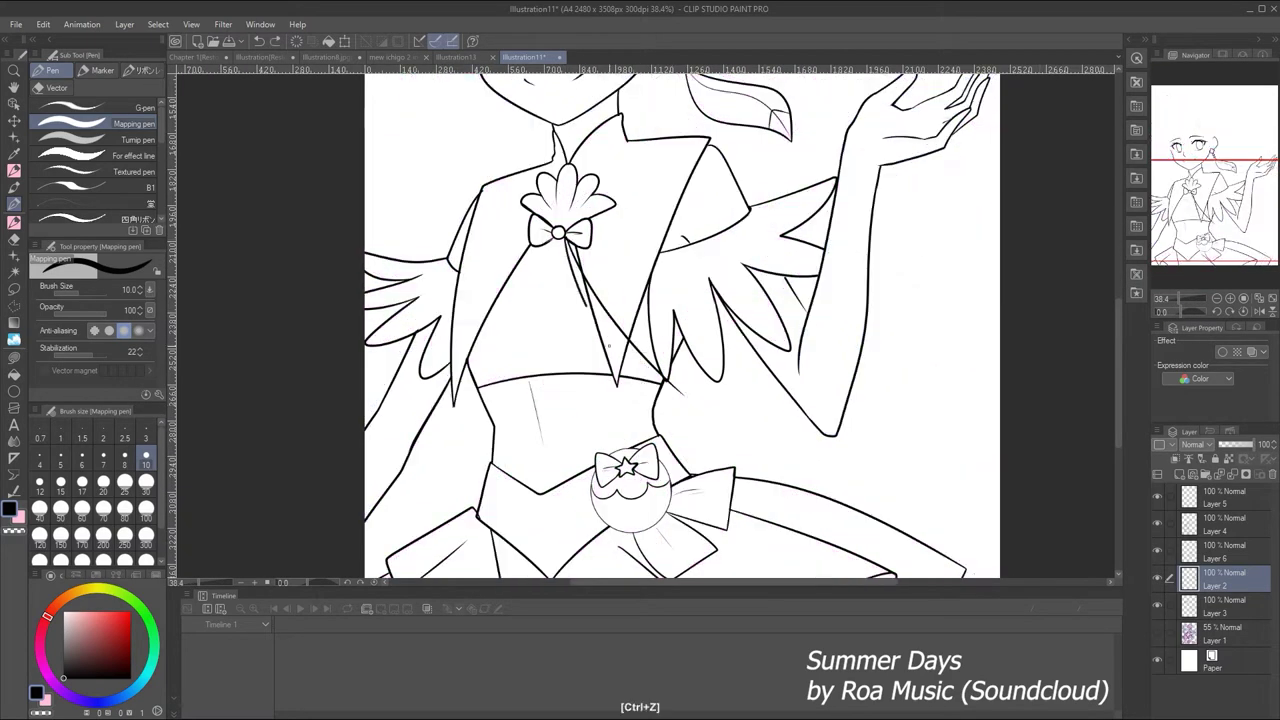
drag(566, 238, 652, 394)
key(ctrl+z)
Ink the chest bow's second ribbon tail hanging down over the cropped top's hem on Layer 2
mouse_move(556, 236)
mouse_down()
mouse_move(545, 358)
mouse_move(524, 410)
mouse_move(537, 388)
mouse_up()
key(ctrl+z)
drag(560, 250, 582, 403)
key(ctrl+z)
key(ctrl+z)
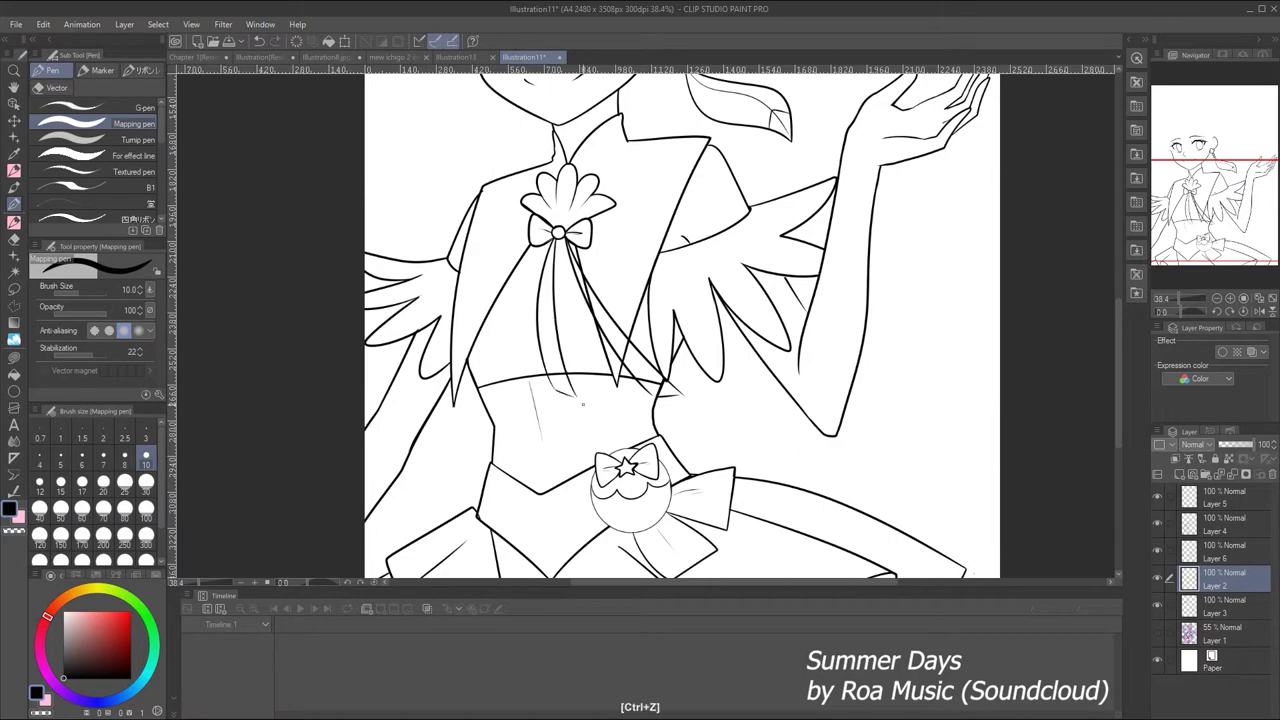
Erase the jacket and waist lines that cross the diagonal ribbon tail on Layer 4
drag(1172, 293, 1179, 293)
key(e)
click(1225, 524)
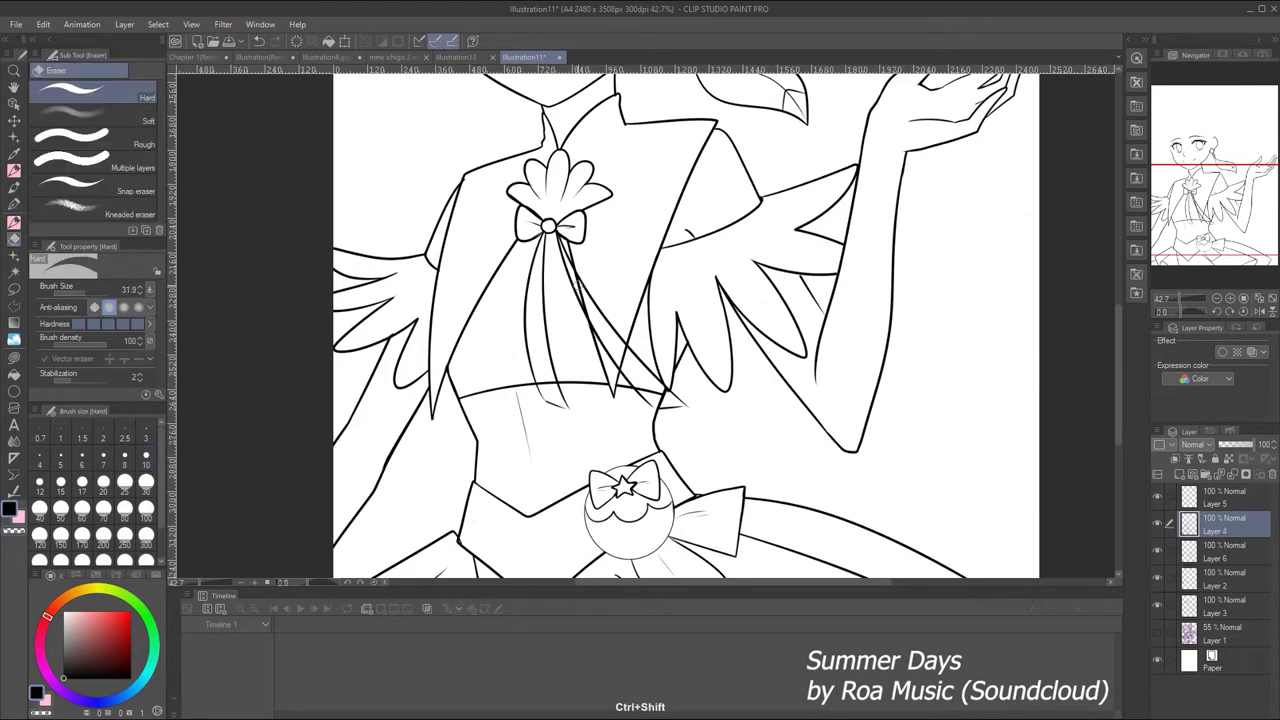
key(ctrl+z)
key(ctrl+z)
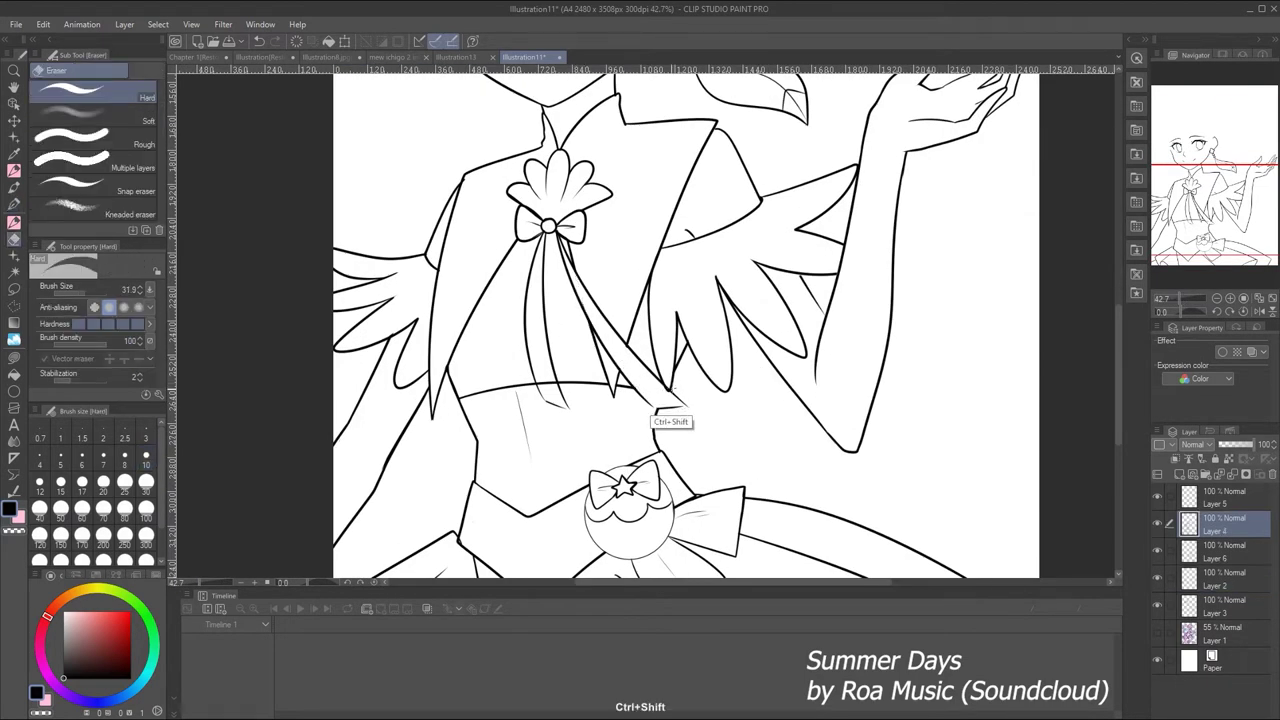
Touch up the ribbon tail lines where they meet the chest bow's knot on Layer 2
click(14, 203)
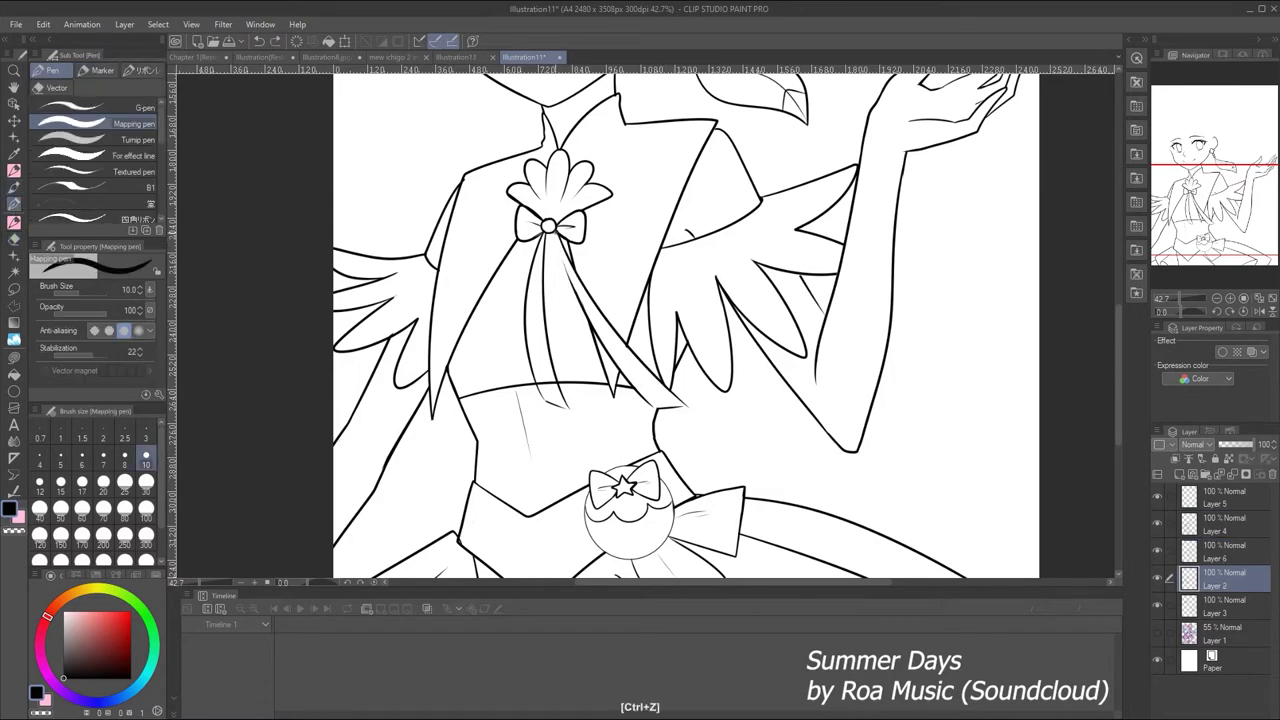
key(ctrl+z)
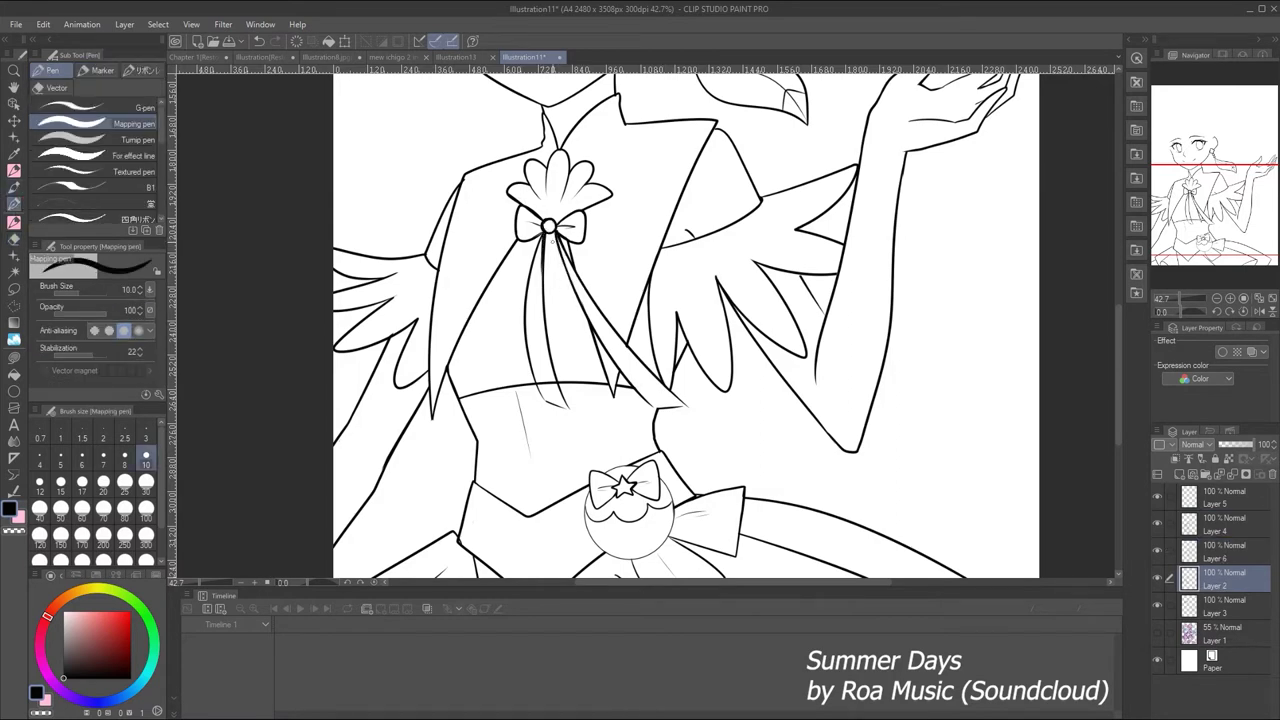
mouse_move(1188, 298)
mouse_down()
mouse_move(1170, 294)
mouse_move(1192, 298)
mouse_up()
key(e)
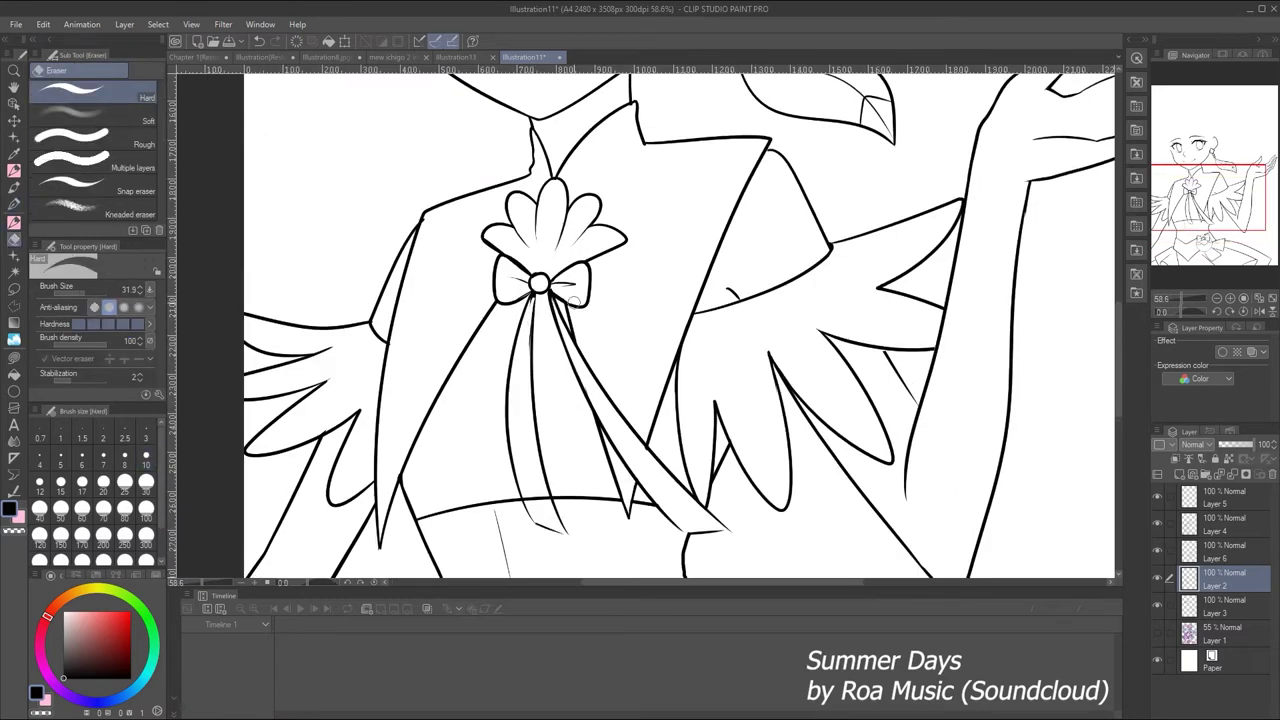
key(p)
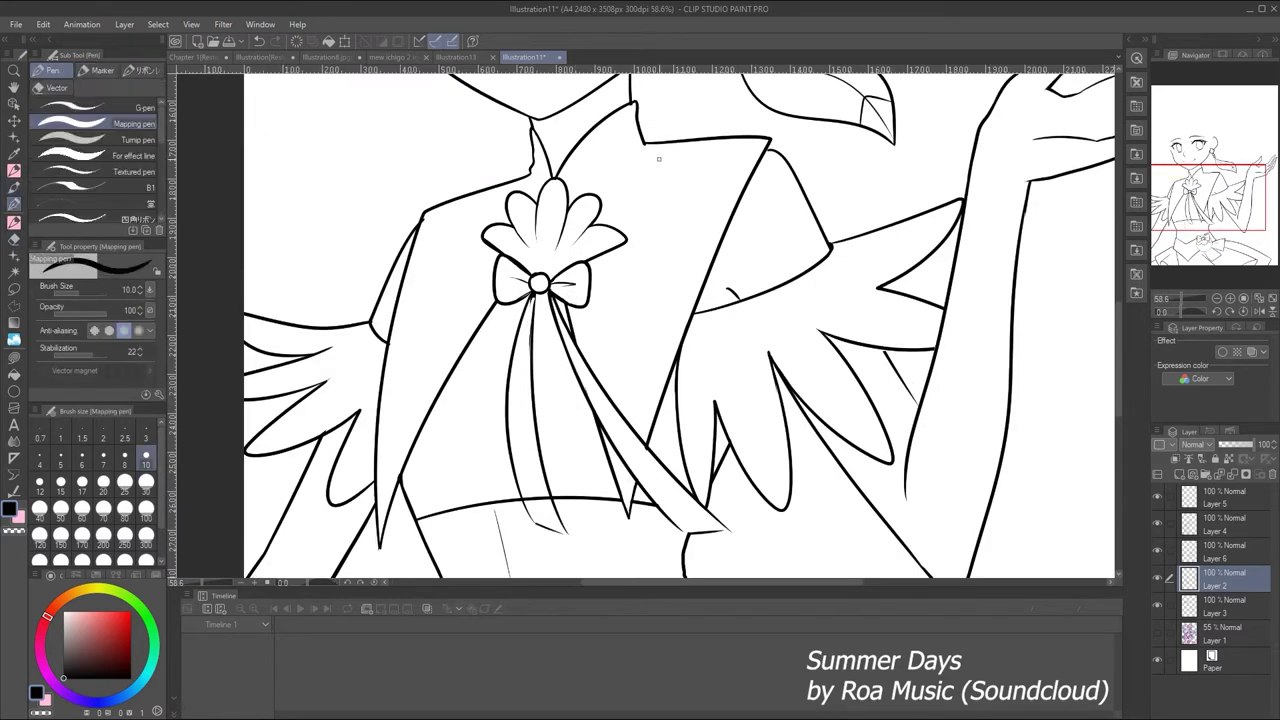
key(ctrl+z)
Erase the cropped top's hem line where it passes behind the hanging ribbon tail on Layer 4
key(e)
ctrl+shift+click(492, 240)
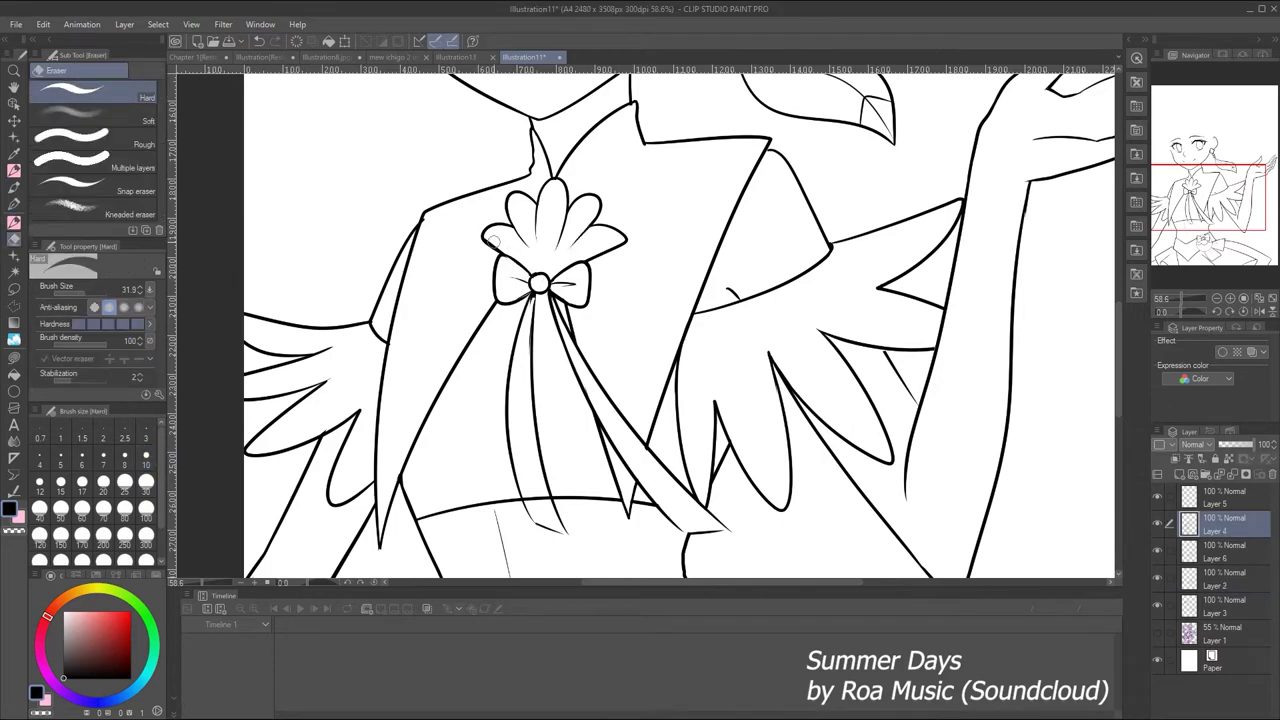
key(ctrl+z)
key(p)
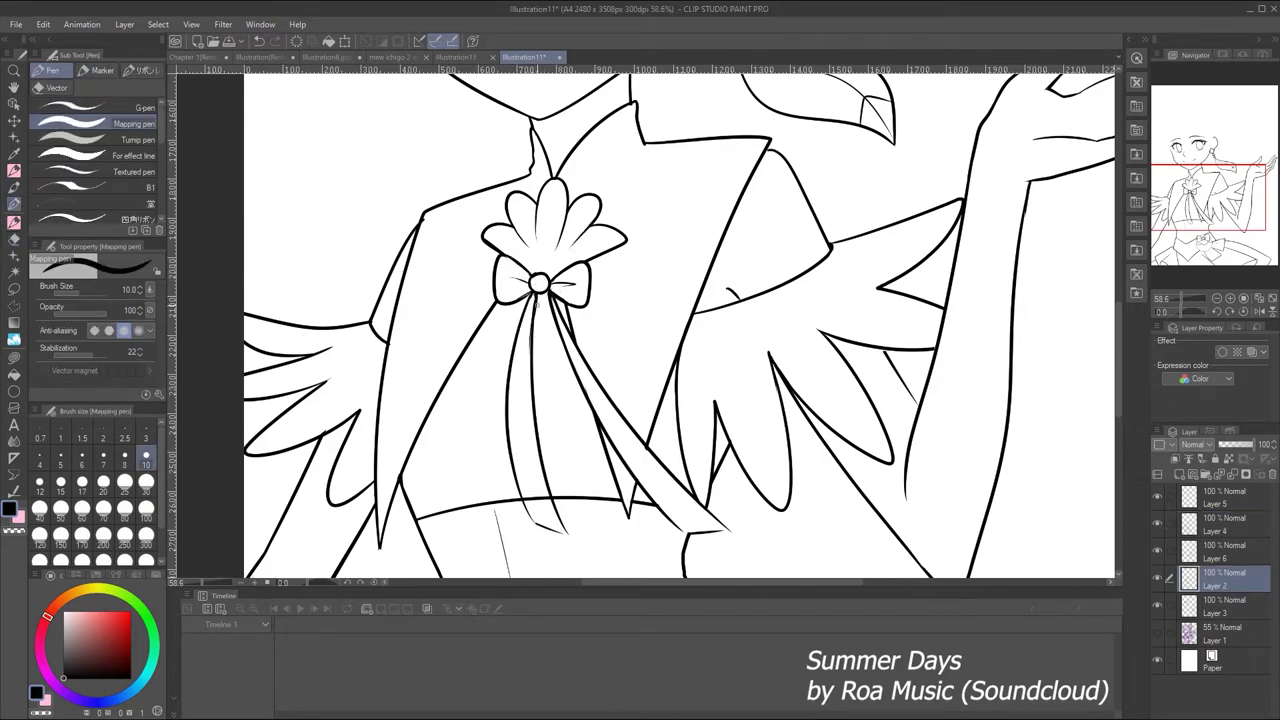
key(e)
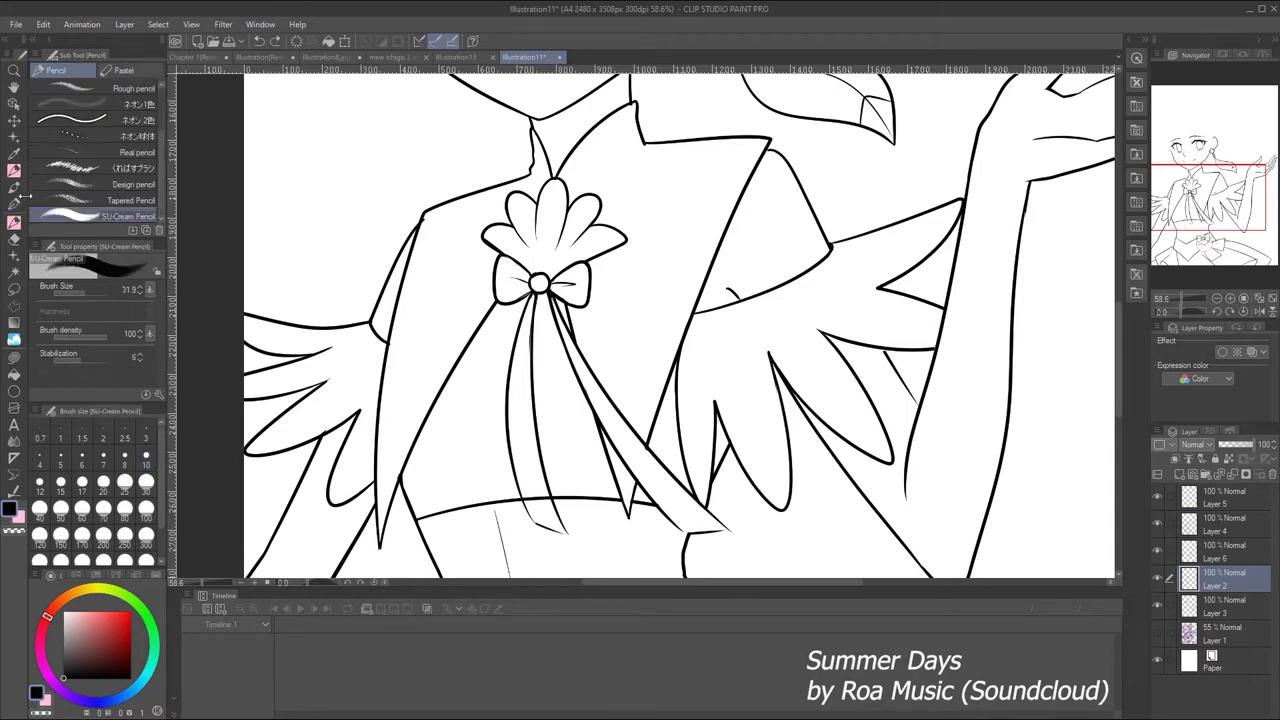
ctrl+shift+click(545, 207)
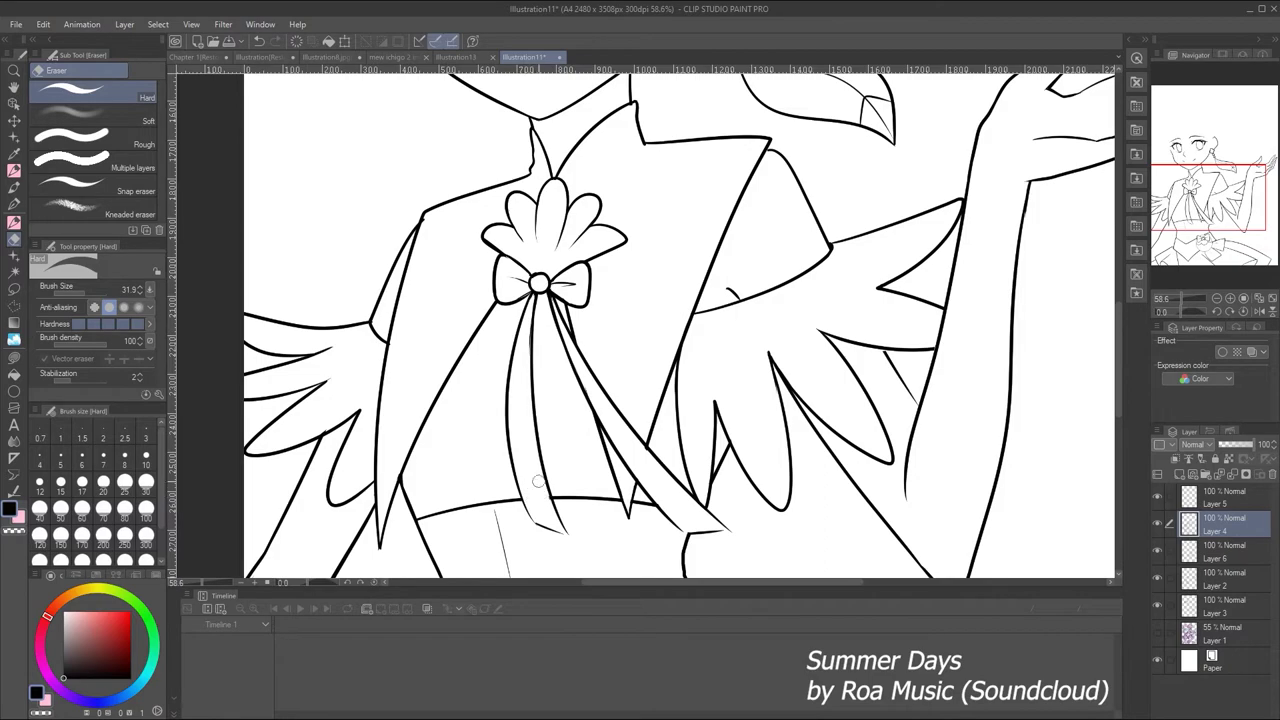
Rotate the canvas 30 degrees and ink the two band lines around the raised wrist over the sketch
click(1172, 294)
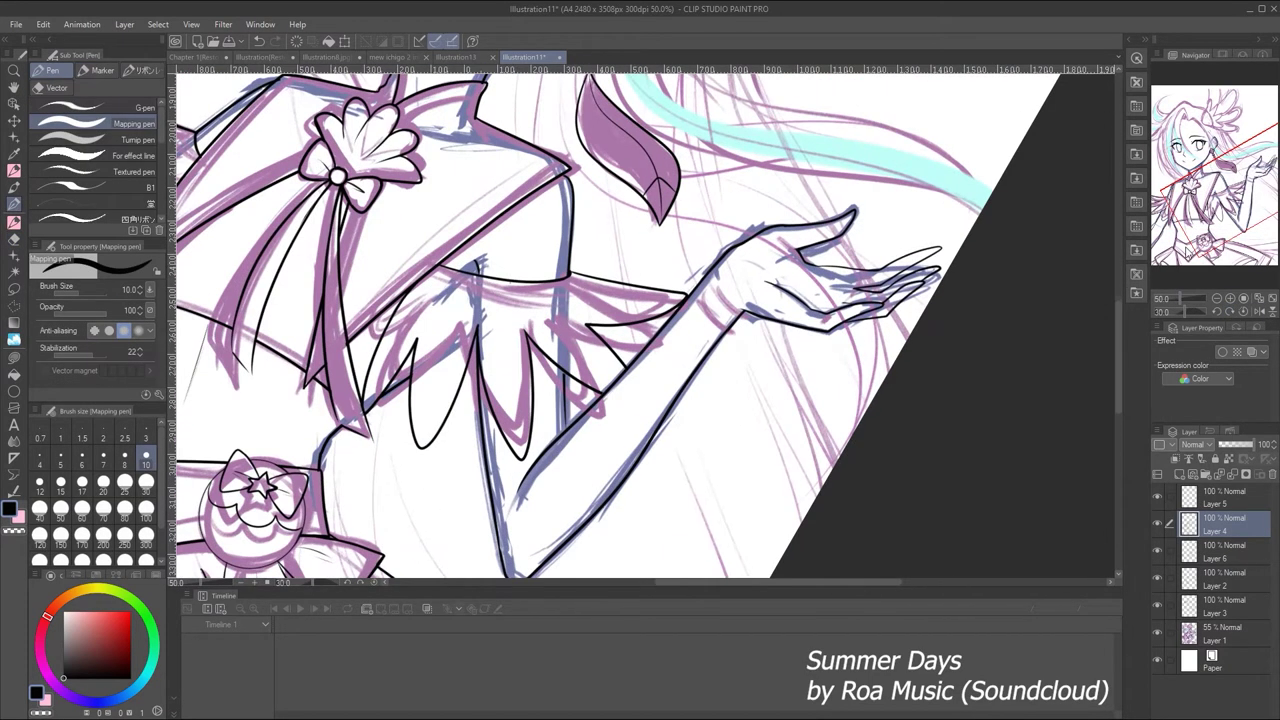
key(ctrl+z)
click(1158, 640)
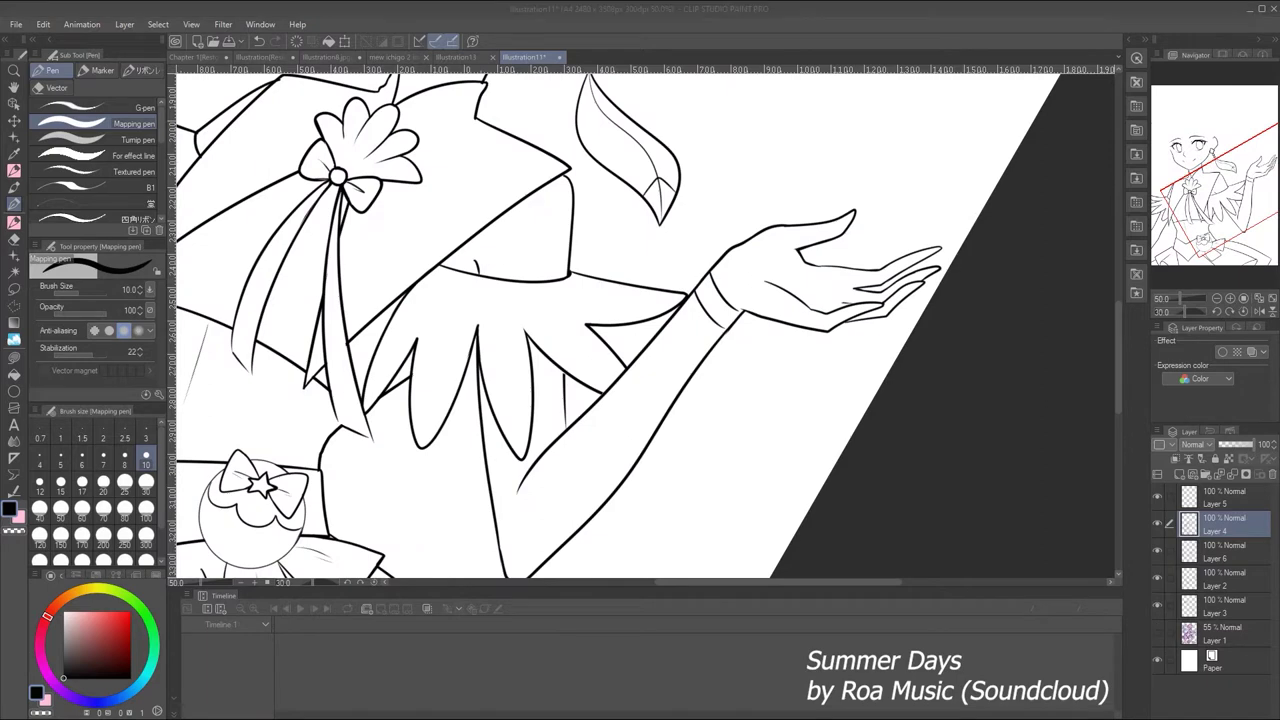
Ink short lines across the thumb and fingers of the raised hand on Layer 4
click(870, 283)
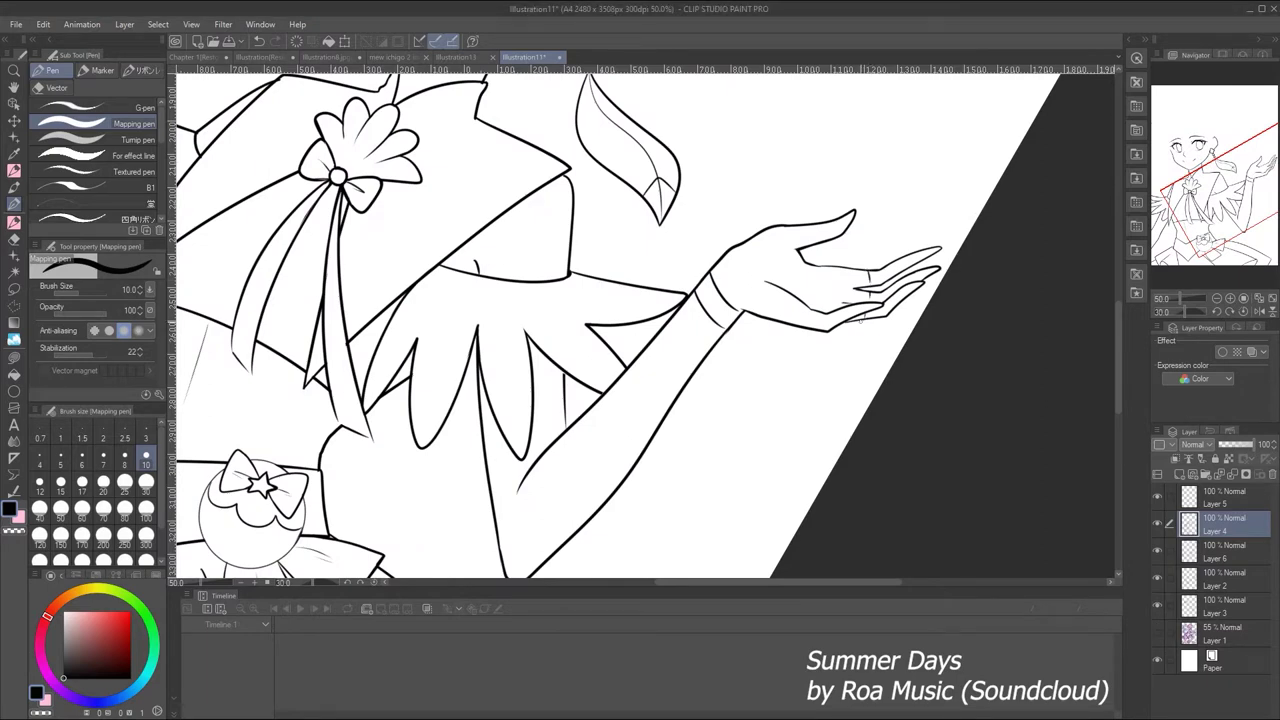
key(ctrl+z)
drag(826, 314, 828, 330)
key(ctrl+z)
key(ctrl+z)
scroll(645, 325, up, 1)
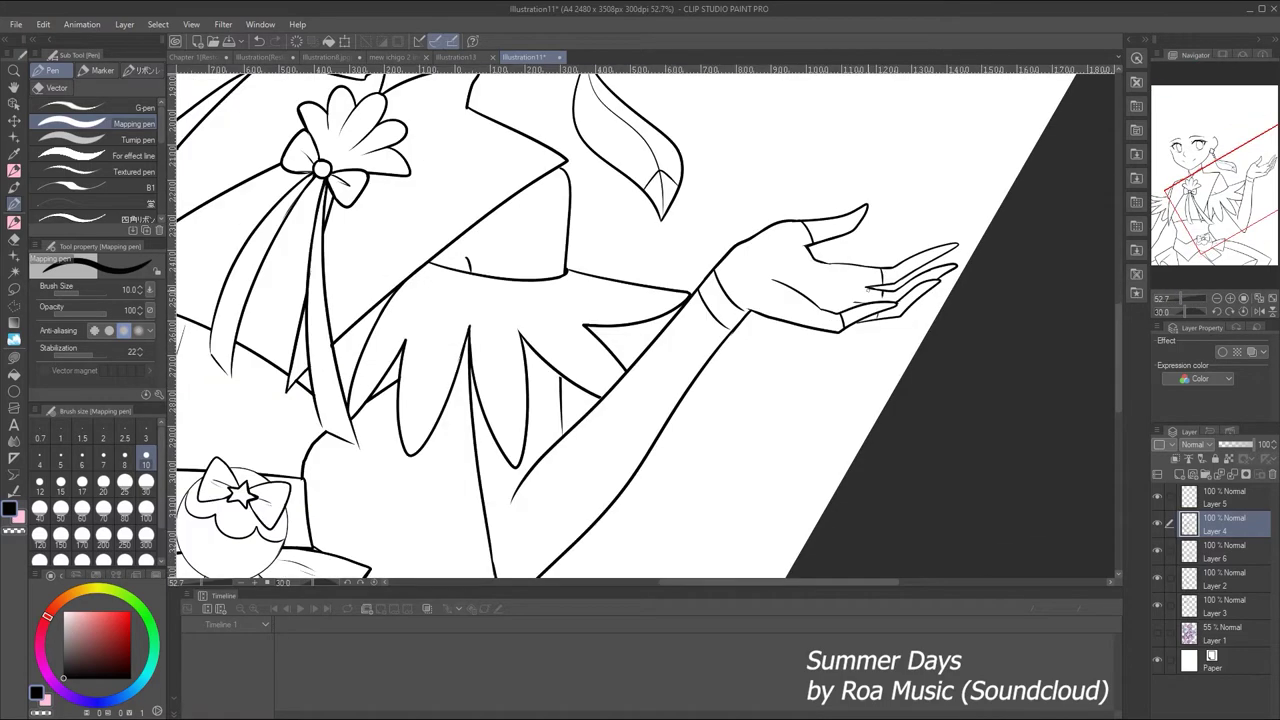
Straighten the canvas and clean up the ends of the two band lines where they meet the raised wrist's edge
key(minus)
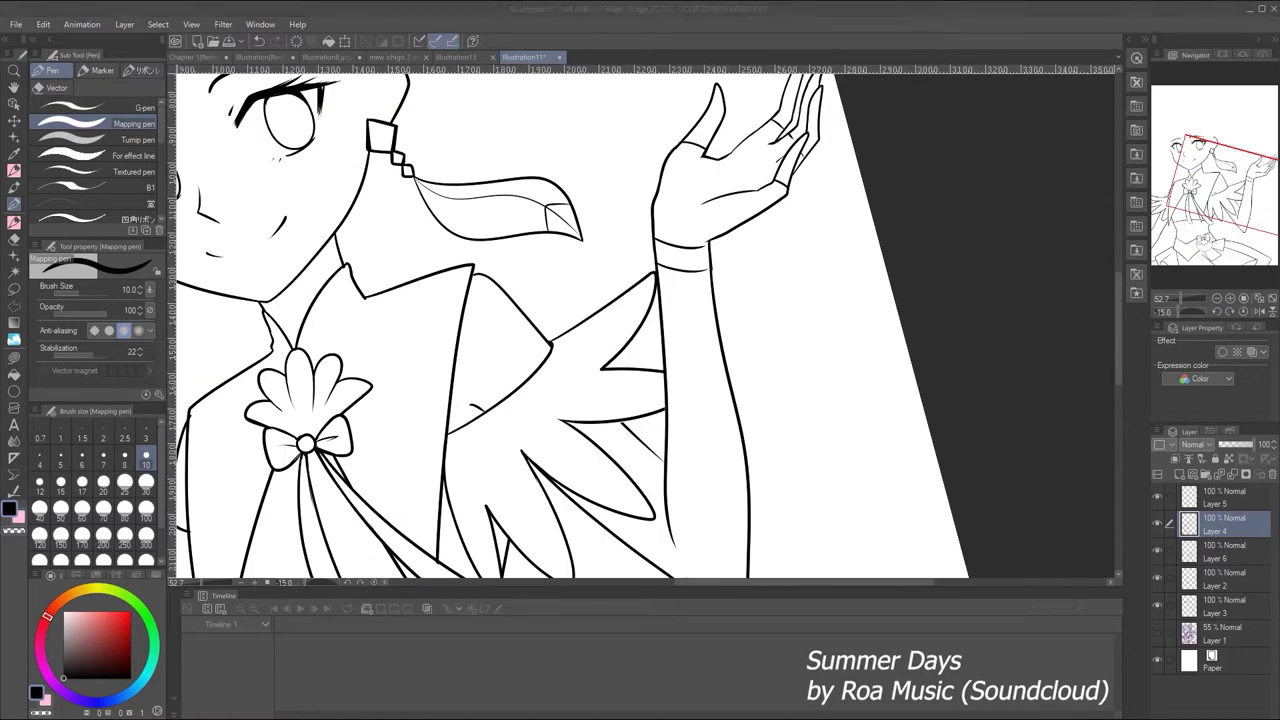
click(1244, 298)
scroll(772, 255, up, 5)
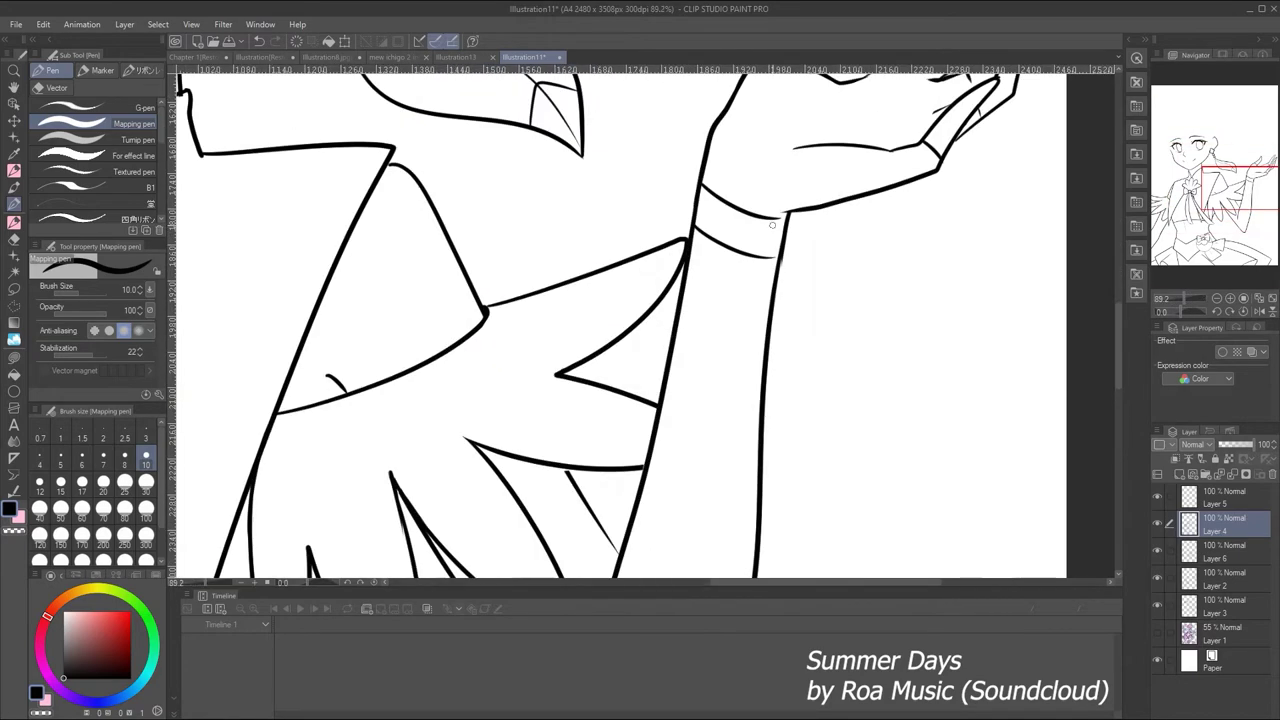
key(ctrl+z)
key(e)
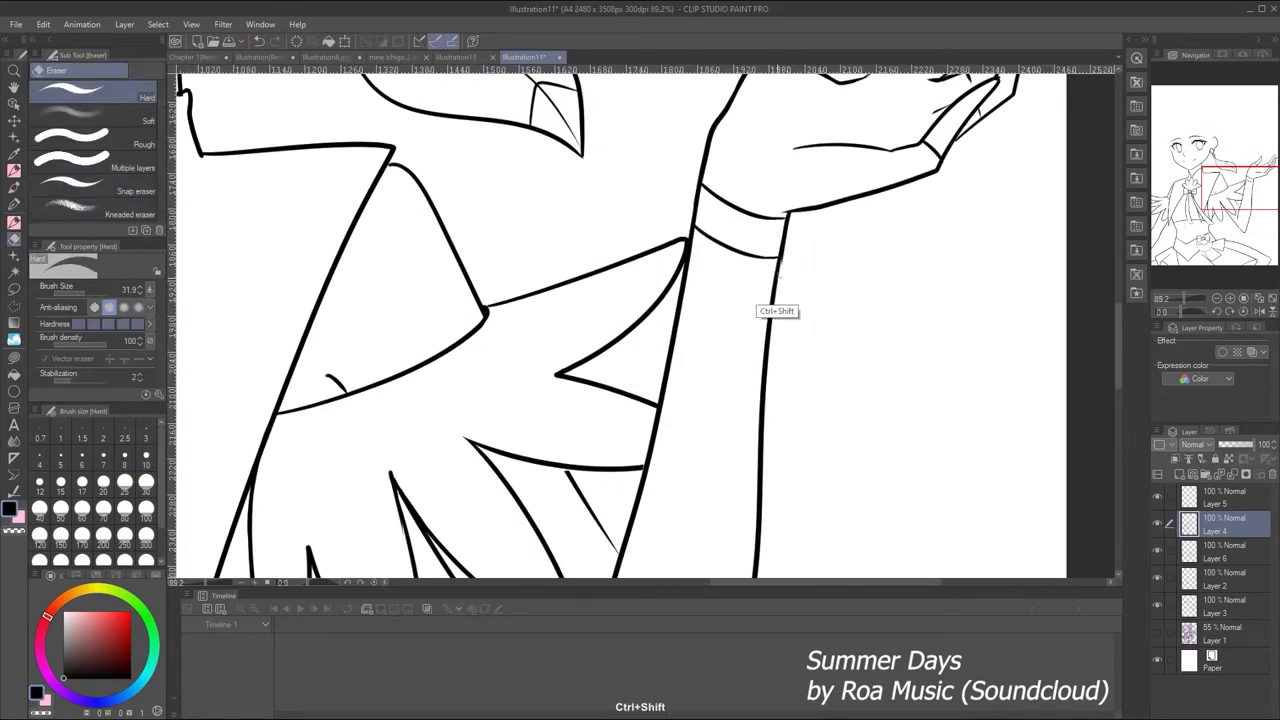
ctrl+shift+click(778, 313)
ctrl+shift+click(778, 313)
key(p)
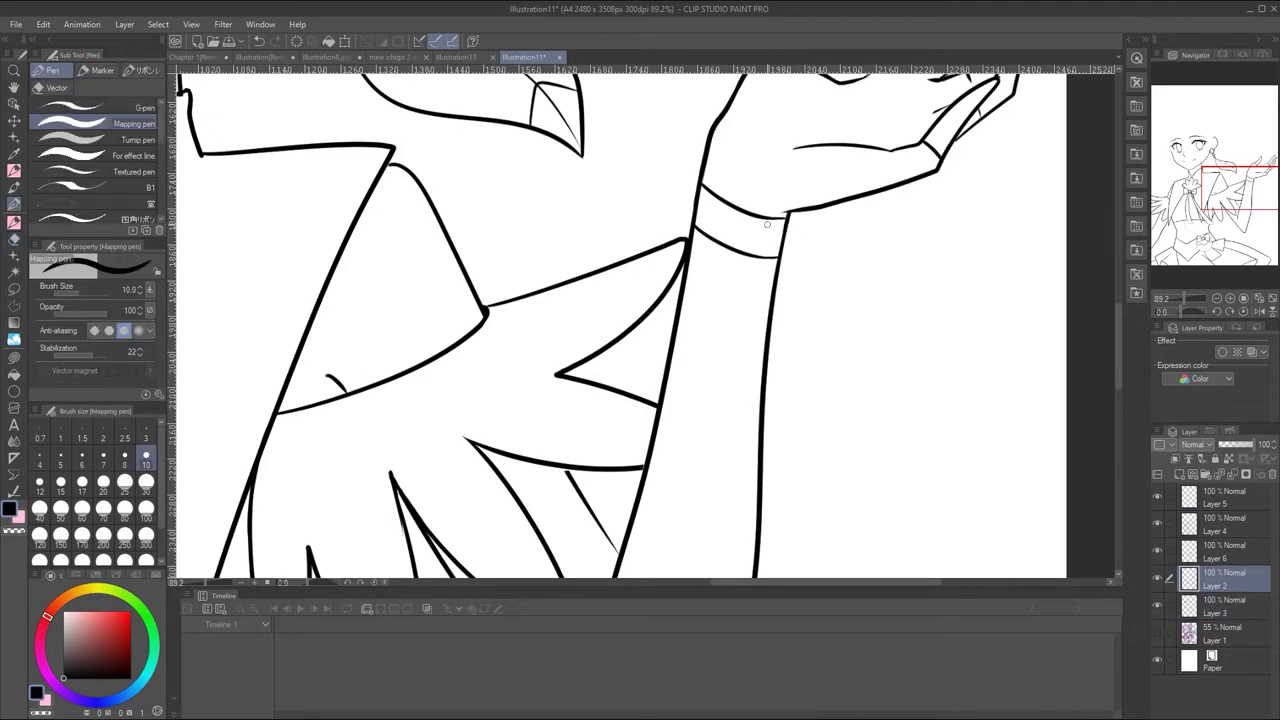
key(ctrl+z)
Ink the short feather edge beside the raised arm and the small crease at the sleeve's armhole on Layer 2
mouse_move(1195, 298)
mouse_down()
mouse_move(1168, 287)
mouse_move(1186, 288)
mouse_up()
key(ctrl+z)
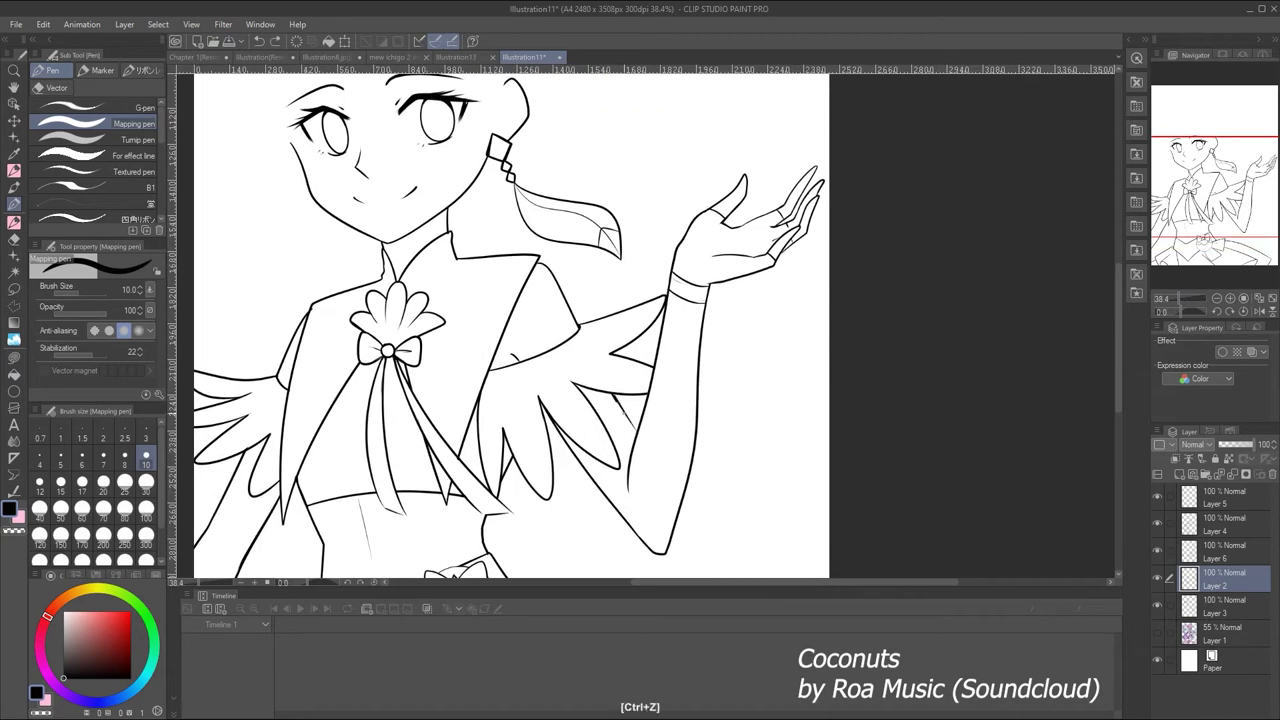
drag(616, 400, 632, 432)
key(ctrl+z)
key(ctrl+z)
key(ctrl+z)
key(ctrl+0)
key(e)
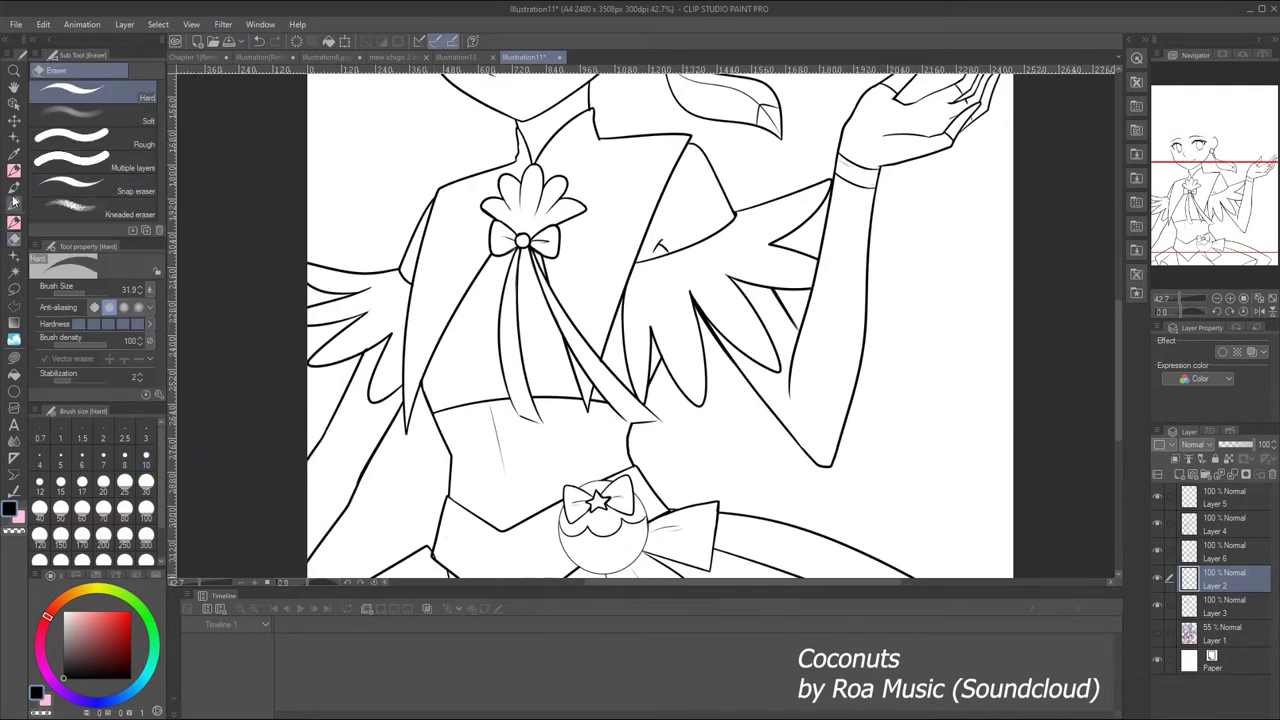
click(14, 201)
Show the sketch, add a new layer above the others, and ink the long pointed bang crossing the forehead
drag(1192, 299, 1172, 298)
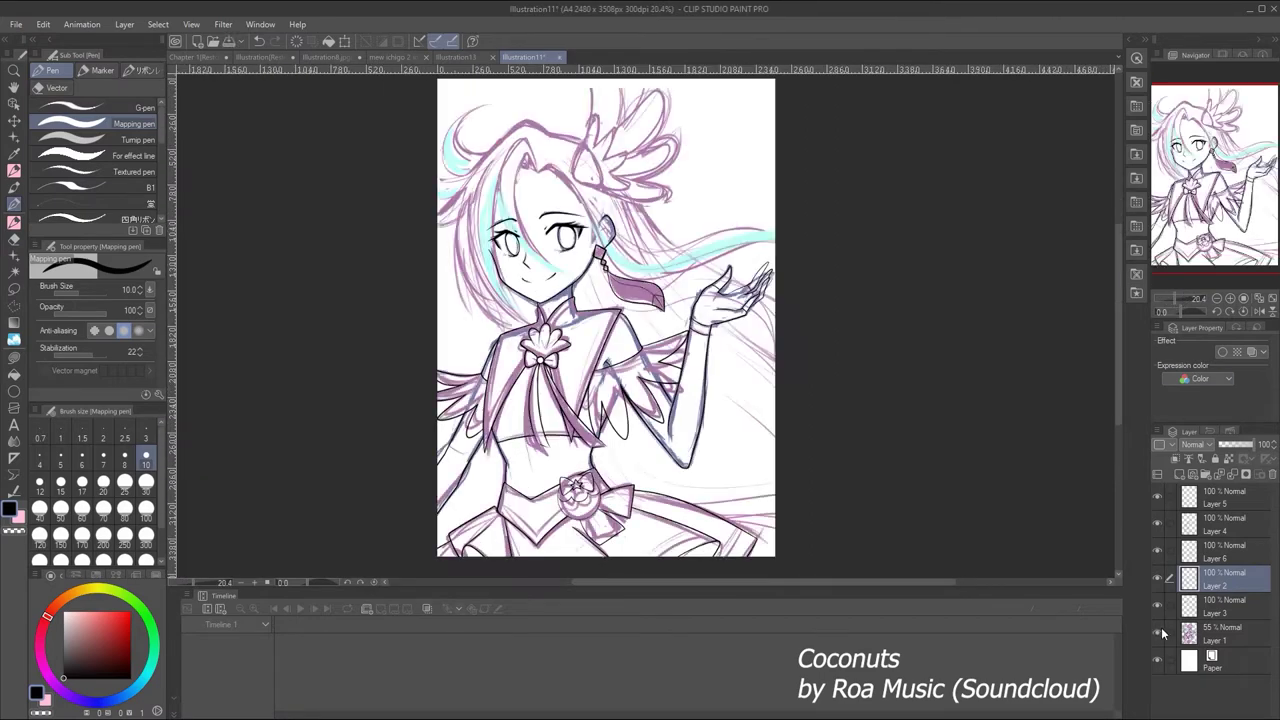
click(1180, 474)
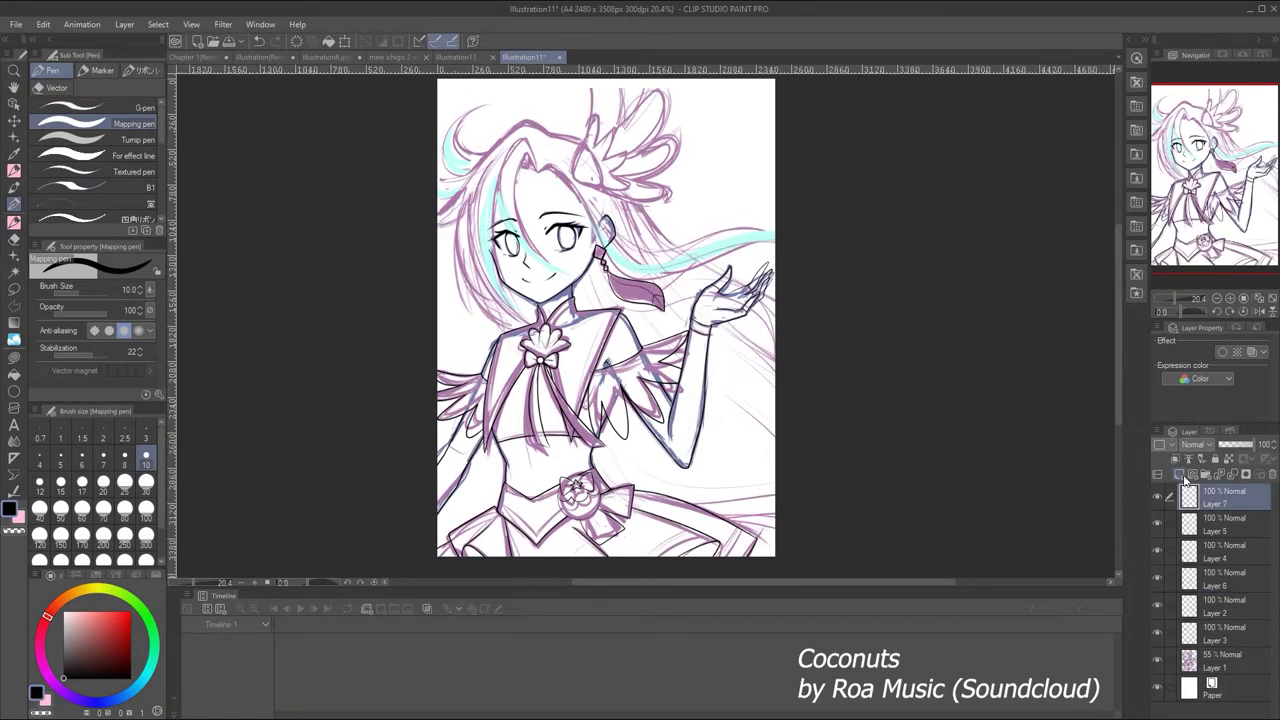
scroll(1224, 127, down, 2)
scroll(1224, 127, up, 5)
drag(472, 370, 522, 220)
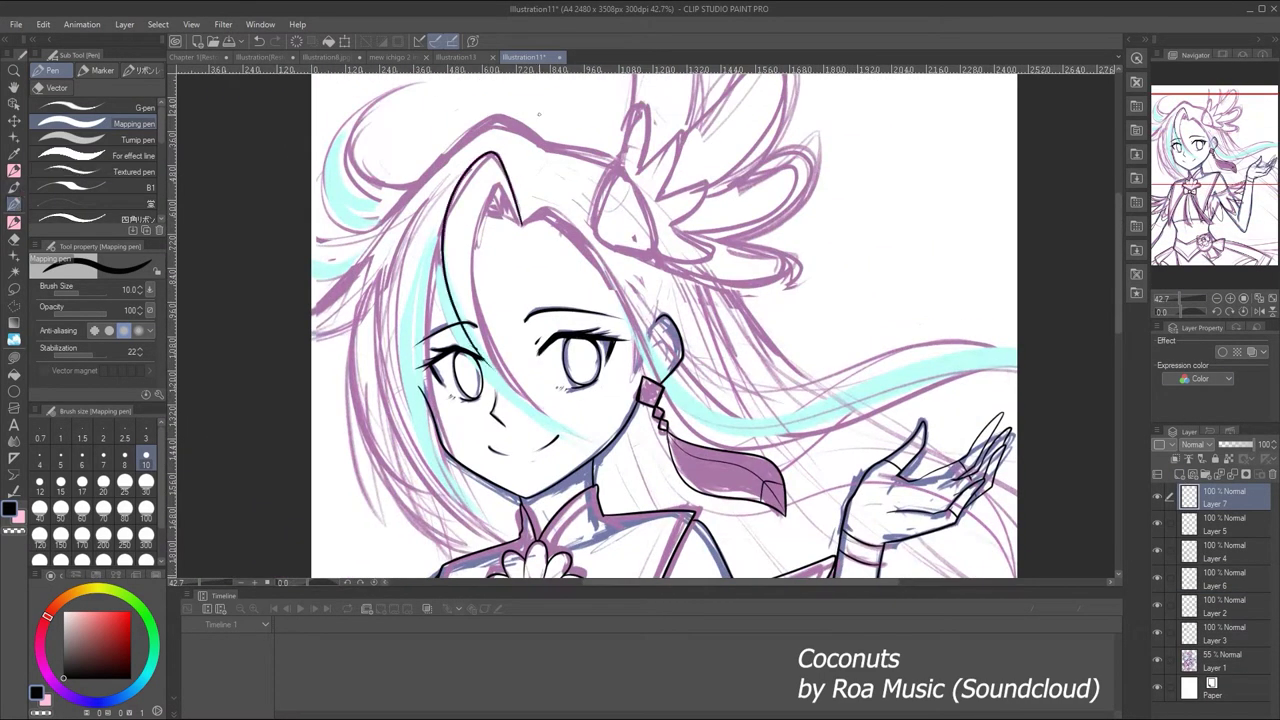
drag(476, 184, 575, 440)
key(ctrl+z)
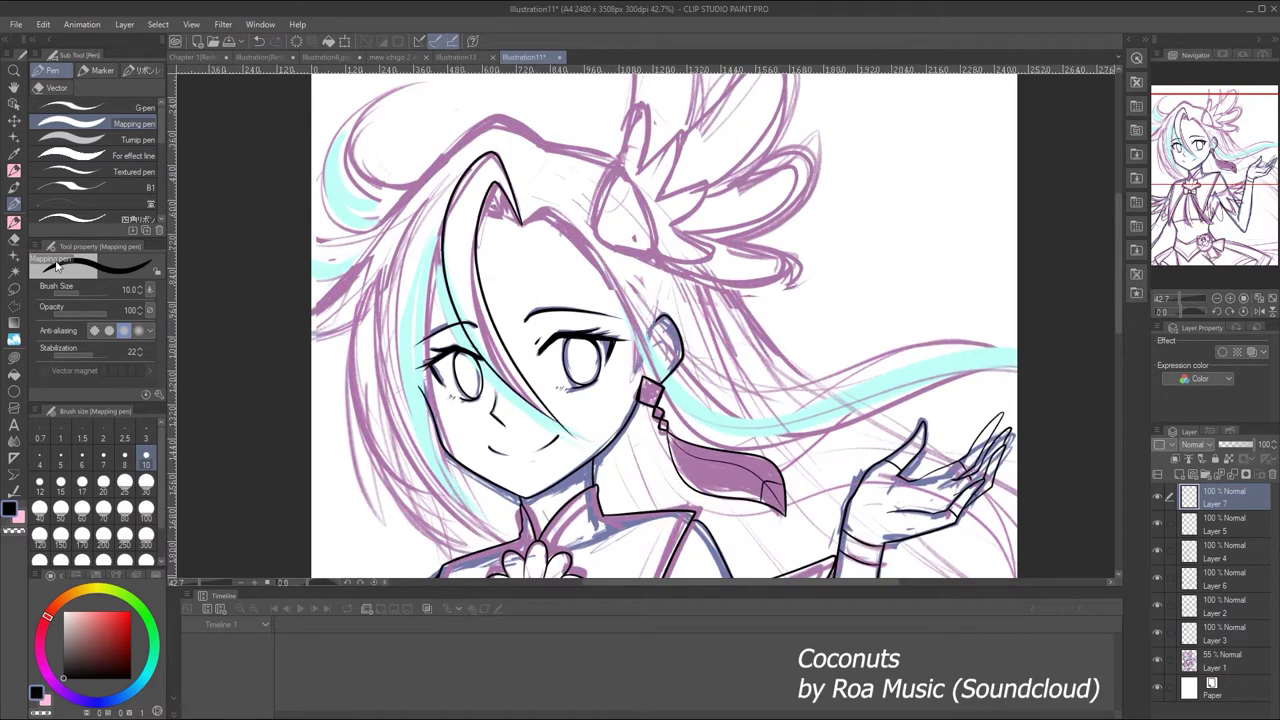
key(e)
key(p)
Ink the hairline from the parting past the ear and the long windblown strand flowing above the raised hand on Layer 7
click(1176, 296)
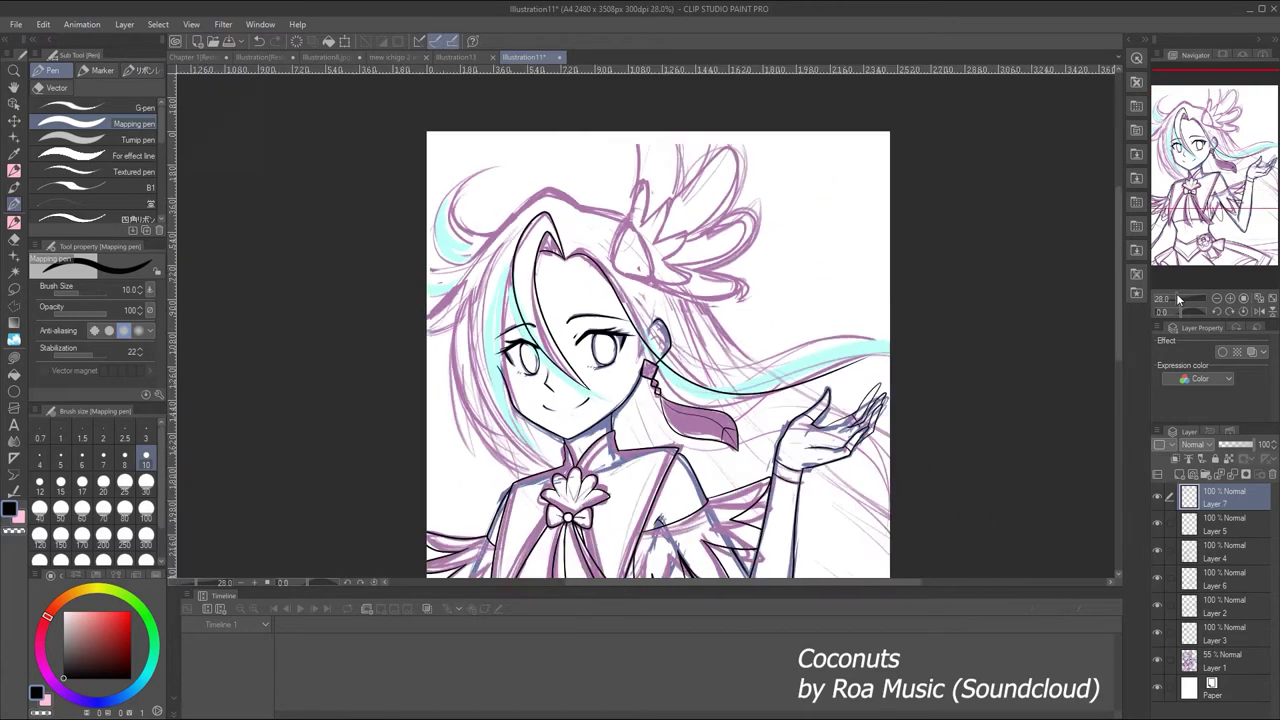
key(ctrl+z)
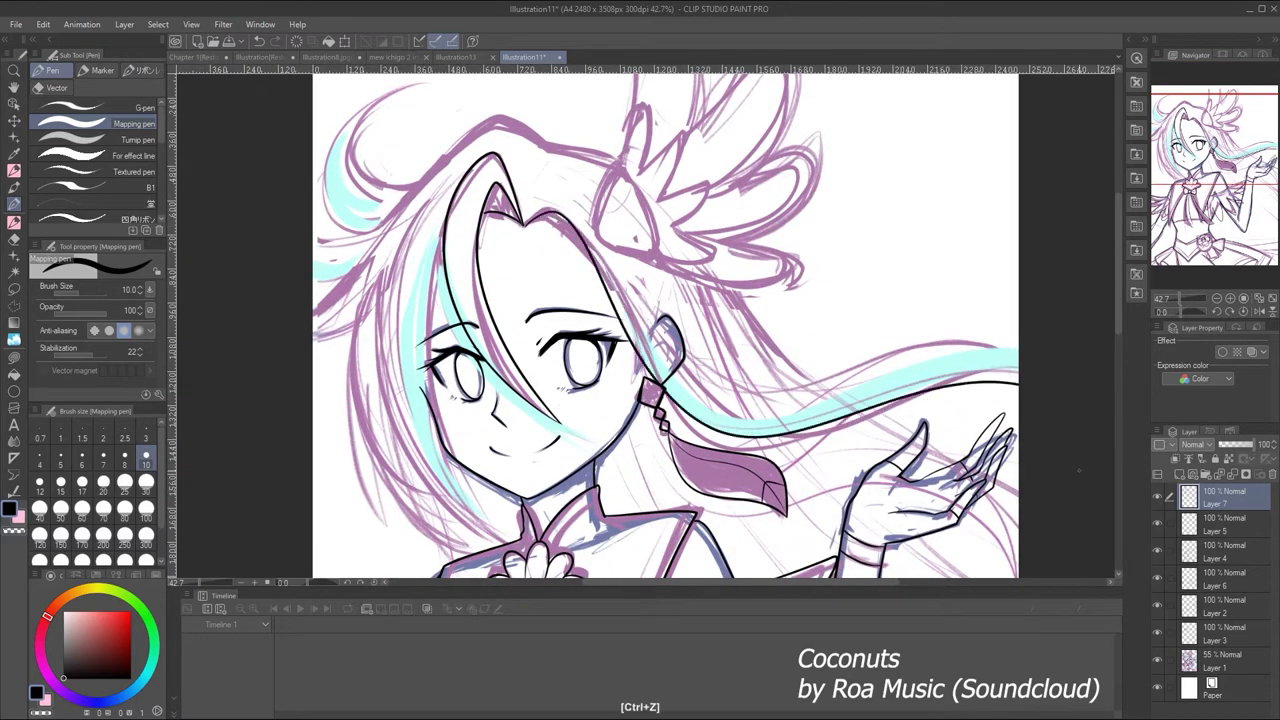
key(ctrl+z)
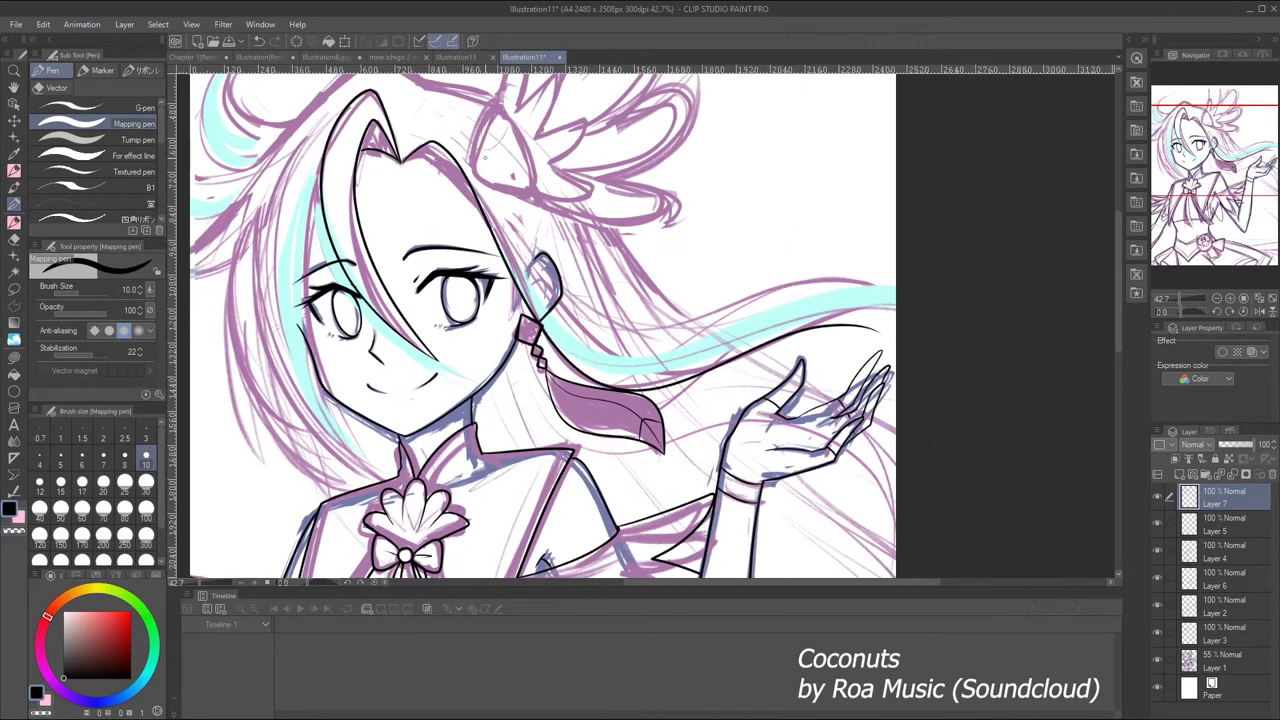
key(ctrl+z)
key(ctrl+z)
key(ctrl+z)
key(ctrl+z)
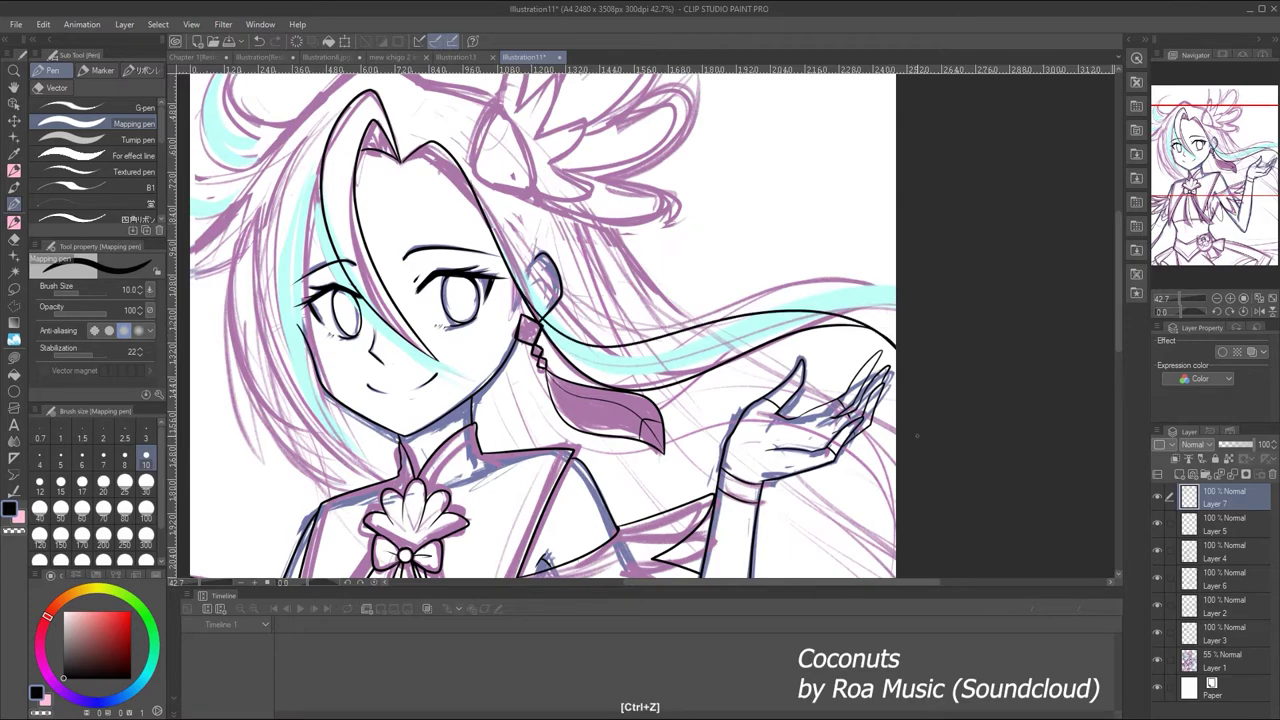
key(ctrl+z)
key(ctrl+z)
key(ctrl+z)
key(ctrl+z)
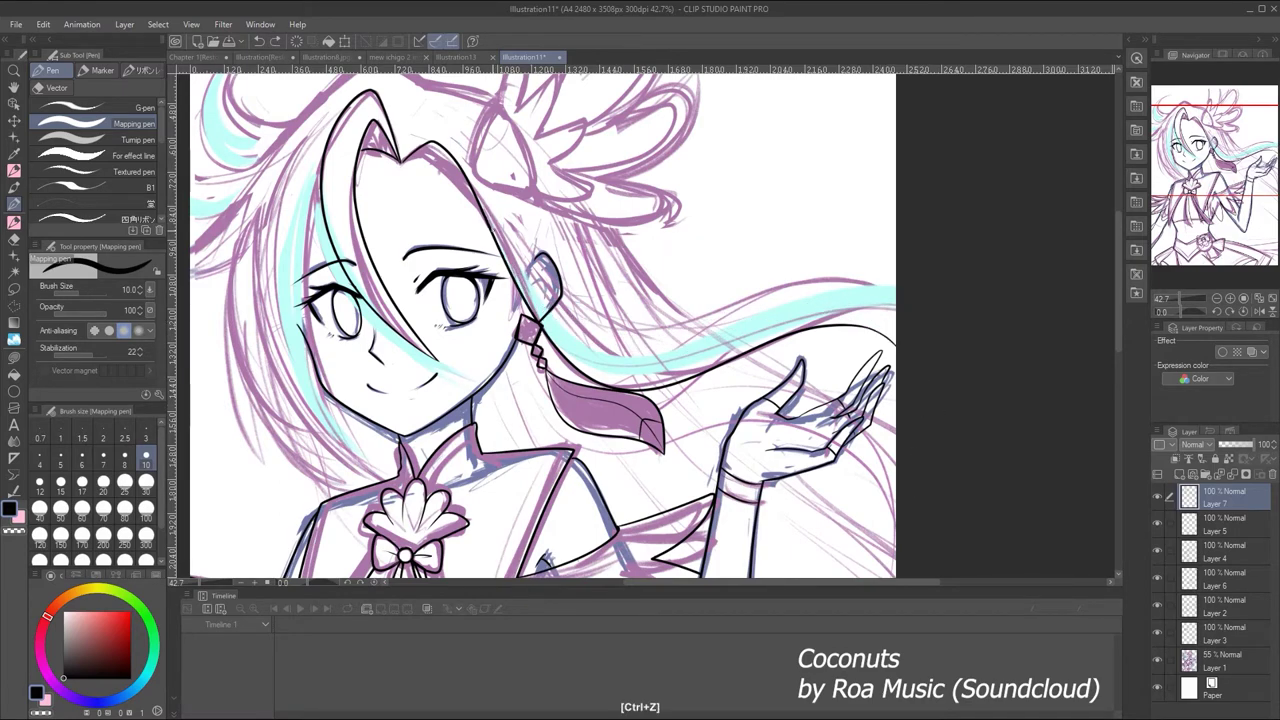
key(ctrl+z)
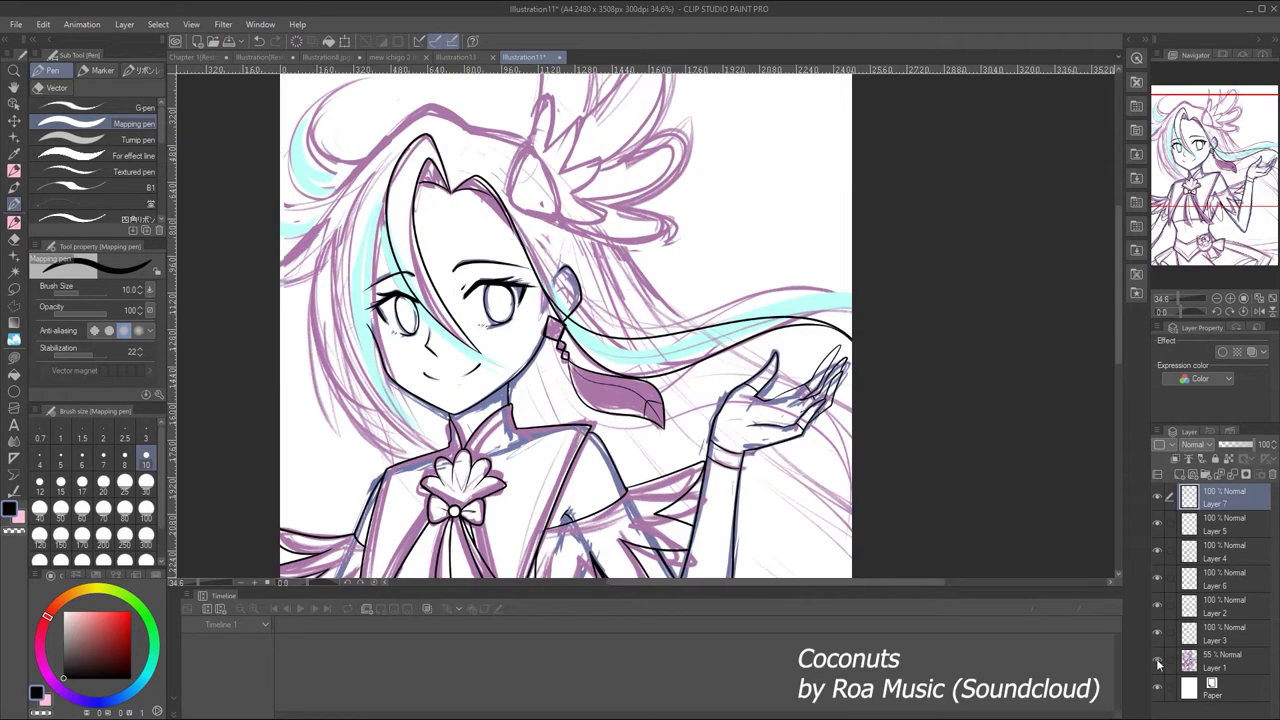
Toggle the sketch on Layer 1 off and on to check the inked hair lines on their own
click(1158, 660)
click(1158, 660)
key(ctrl+z)
click(1159, 661)
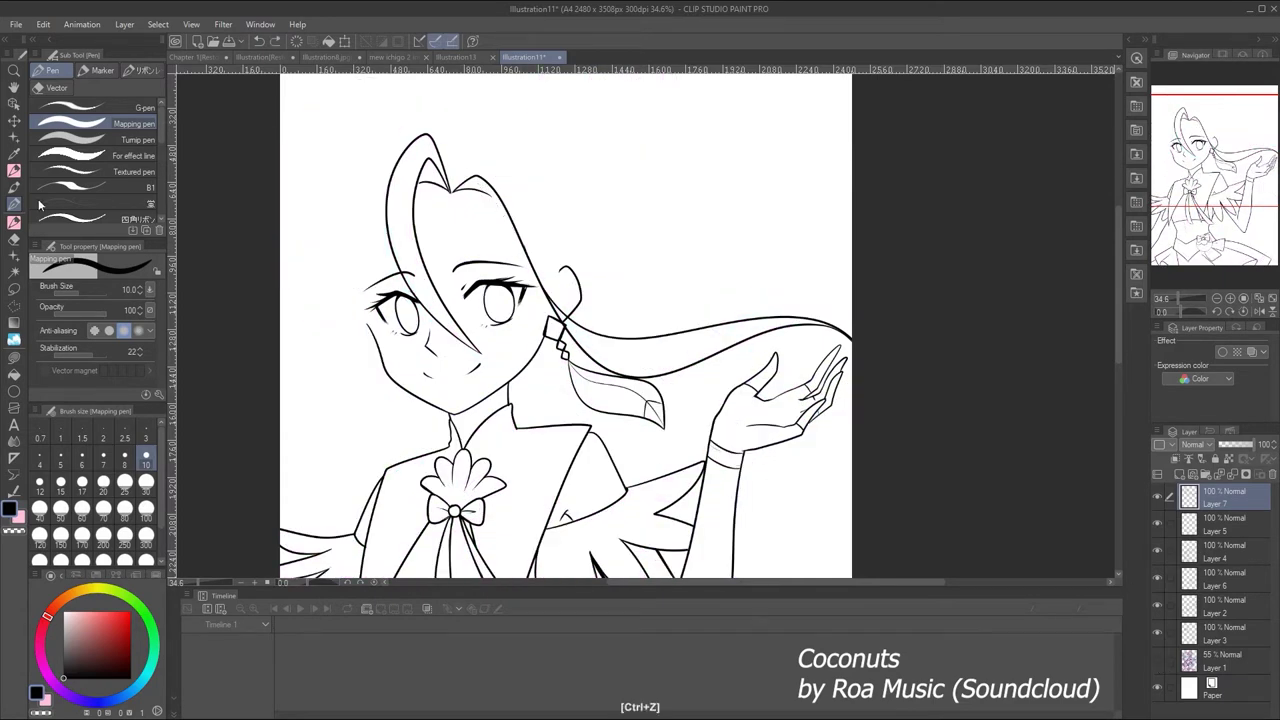
key(e)
key(ctrl+z)
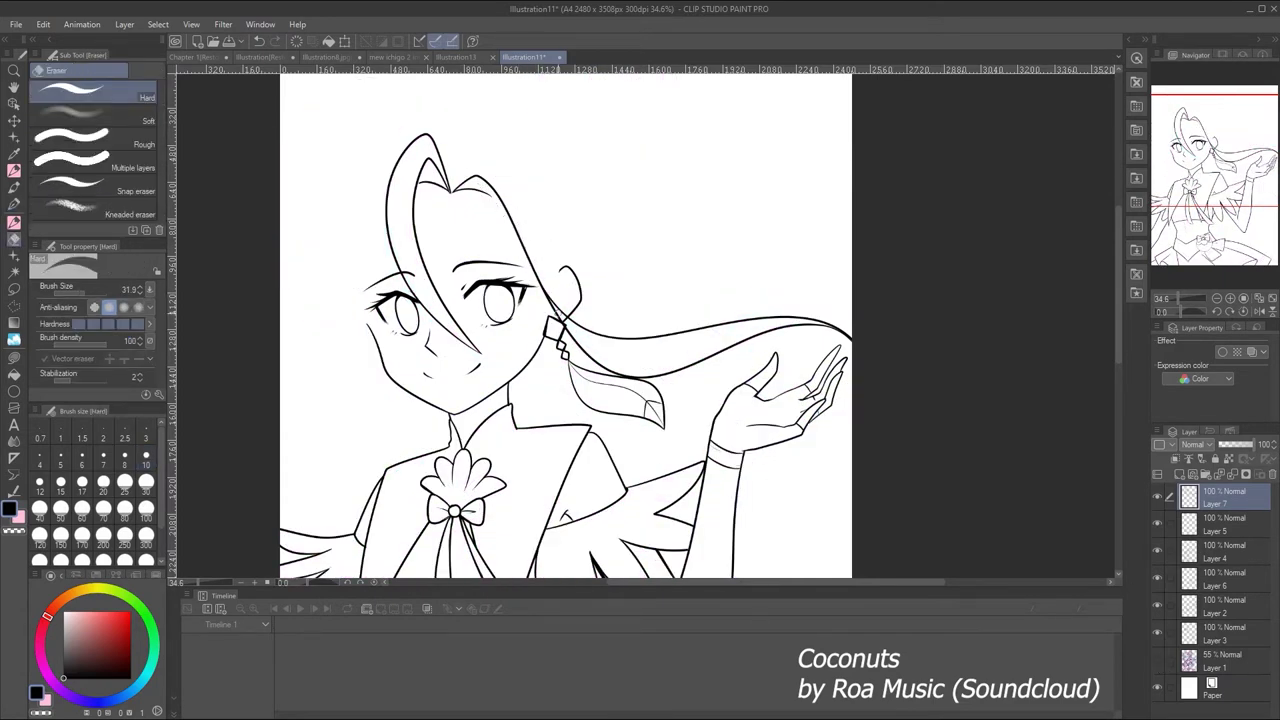
click(1158, 660)
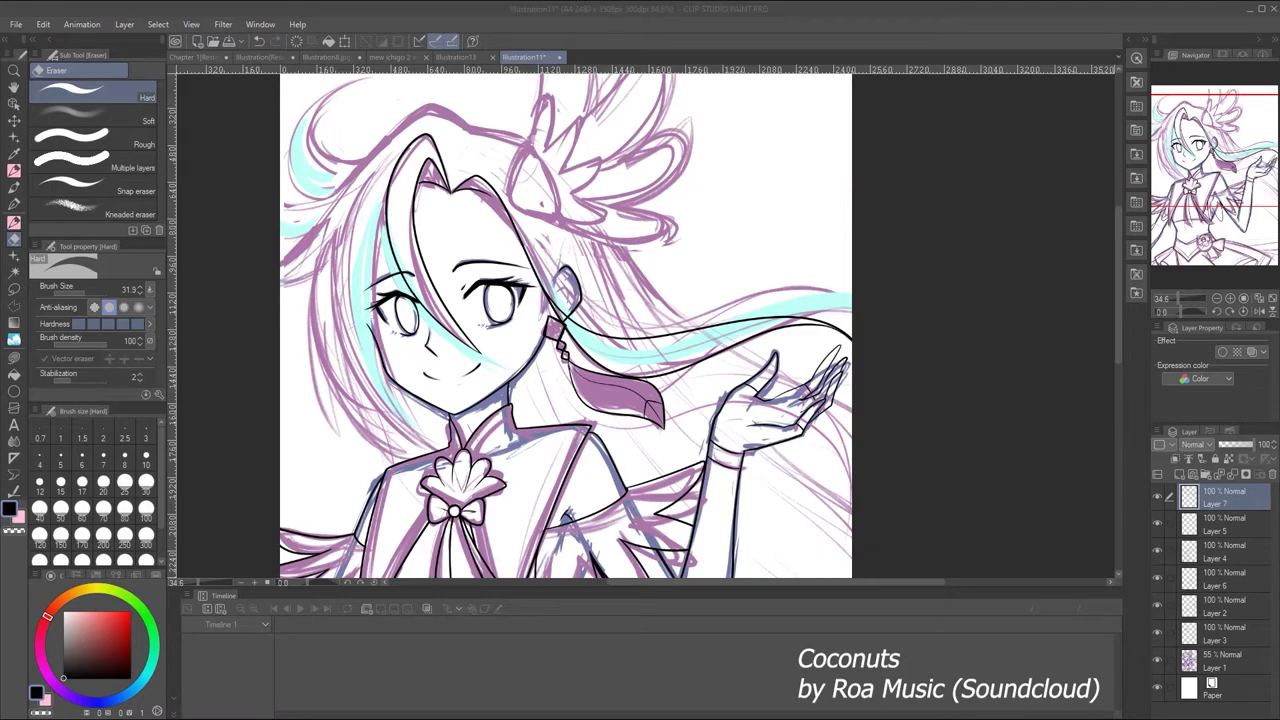
Ink a second line along the inner edge of the long bang, from beside the forehead to its tip on the cheek
key(p)
drag(386, 206, 492, 362)
drag(1183, 297, 1192, 297)
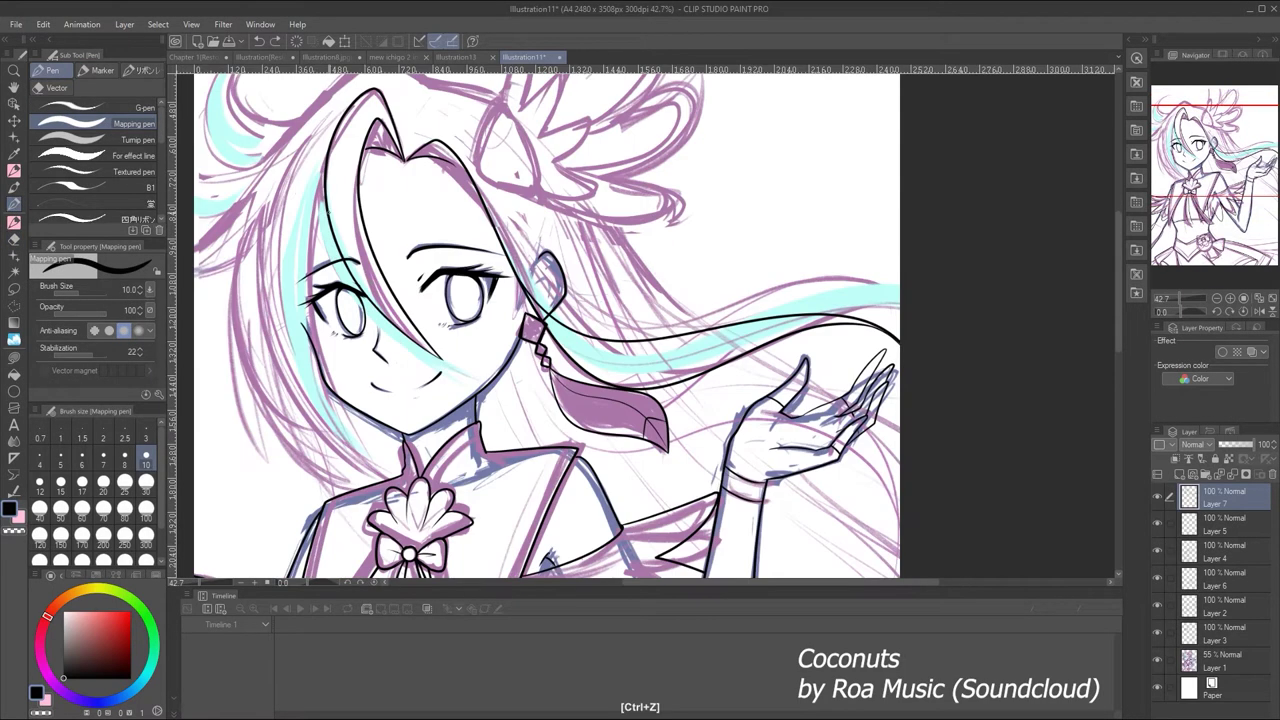
key(ctrl+z)
drag(333, 242, 441, 364)
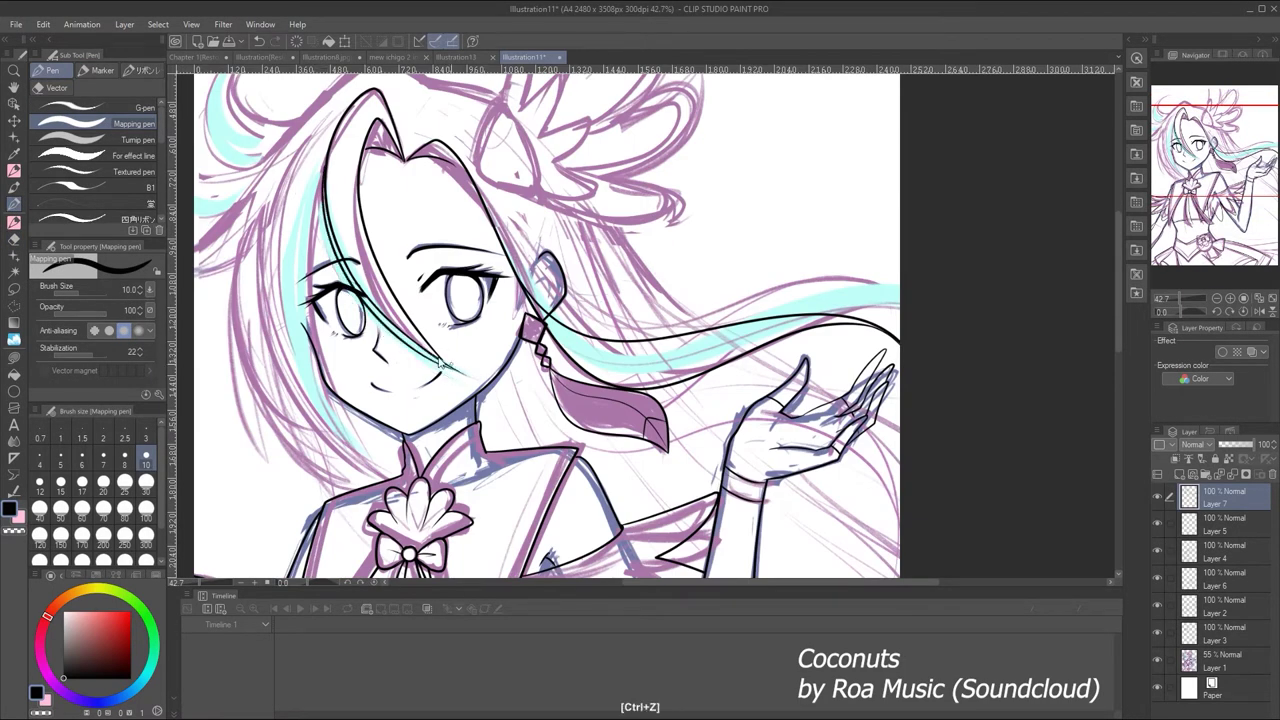
key(e)
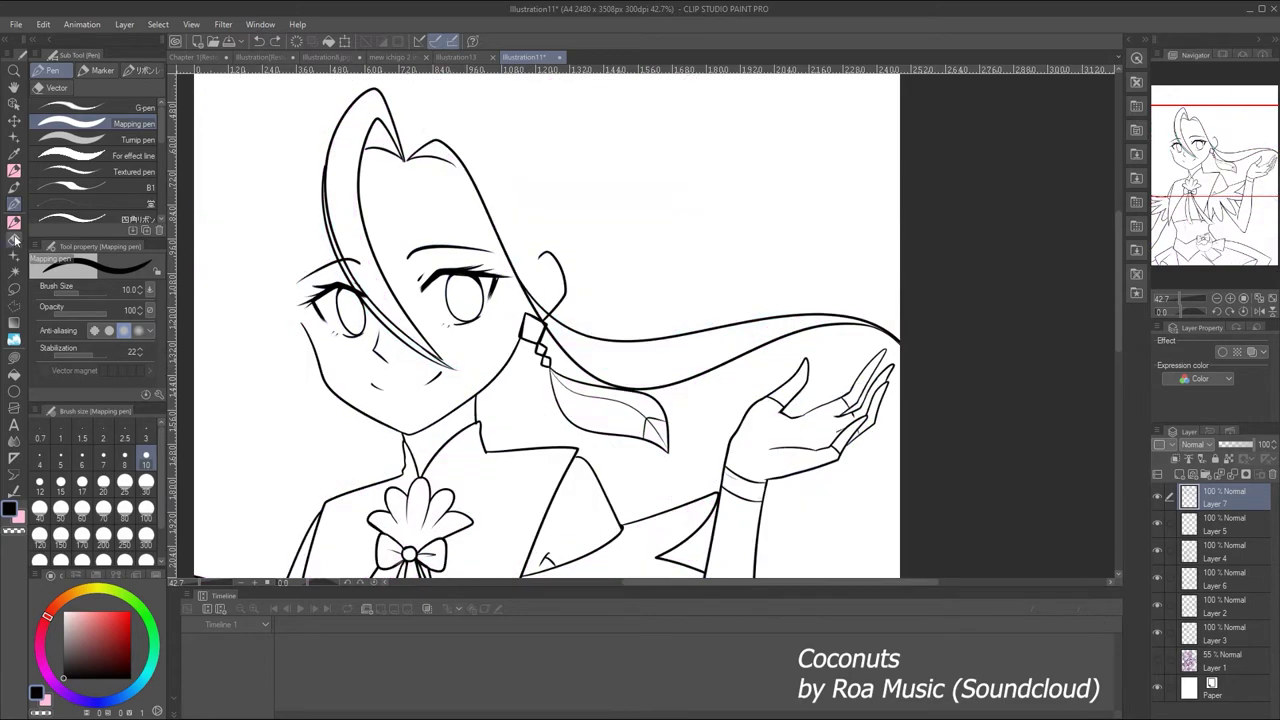
click(1158, 661)
Ink the outer edge and pointed tips of the side hair hanging beside the face toward the collar on Layer 7
key(p)
drag(560, 330, 720, 365)
key(ctrl+z)
mouse_move(540, 100)
mouse_down()
mouse_move(355, 288)
mouse_move(418, 388)
mouse_up()
scroll(700, 320, down, 3)
key(ctrl+z)
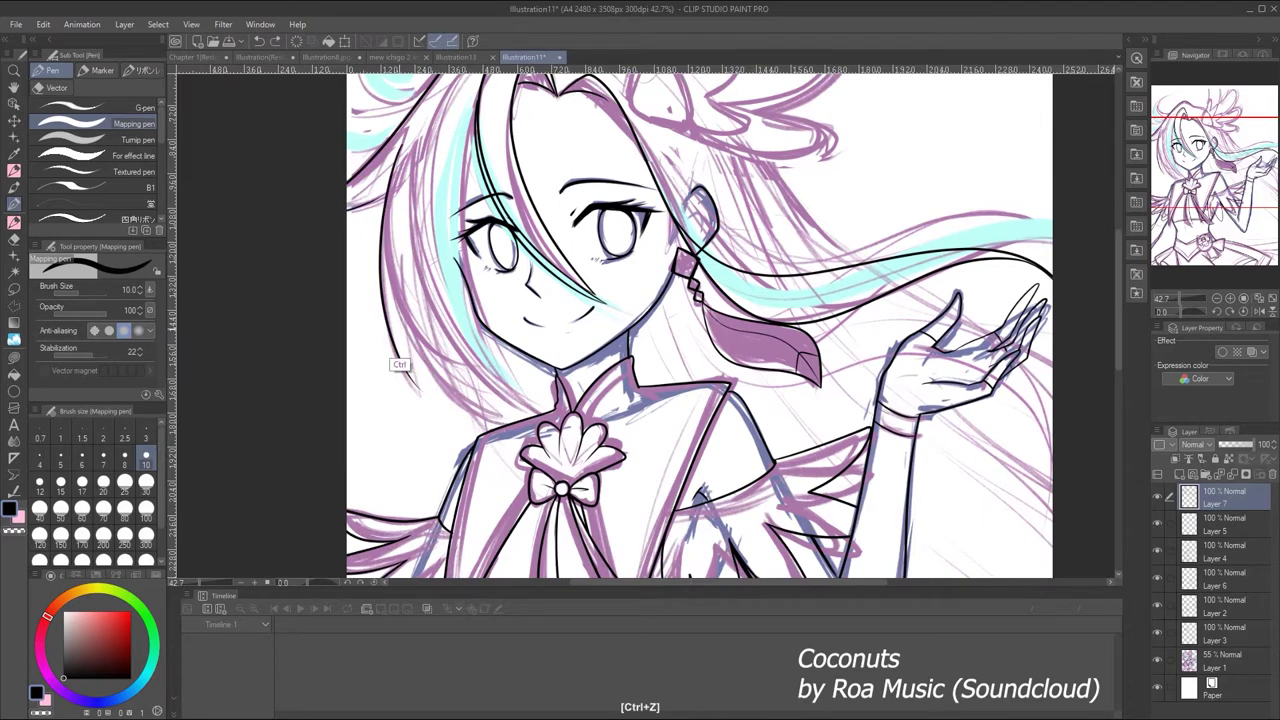
drag(396, 300, 516, 426)
key(e)
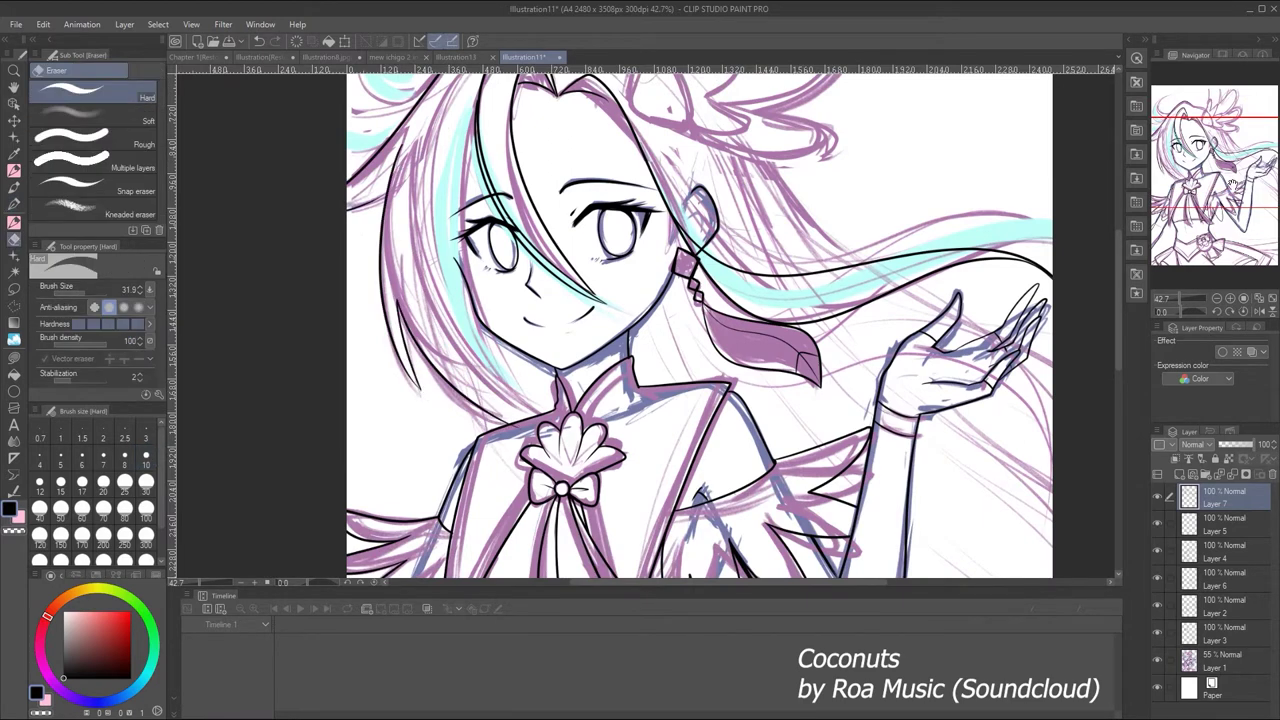
Ink the upward-curling strand beside the crown and erase the excess line at its tip on Layer 7
scroll(380, 280, up, 4)
key(p)
mouse_move(450, 98)
mouse_down()
mouse_move(360, 150)
mouse_move(322, 245)
mouse_up()
key(ctrl+z)
key(ctrl+z)
key(e)
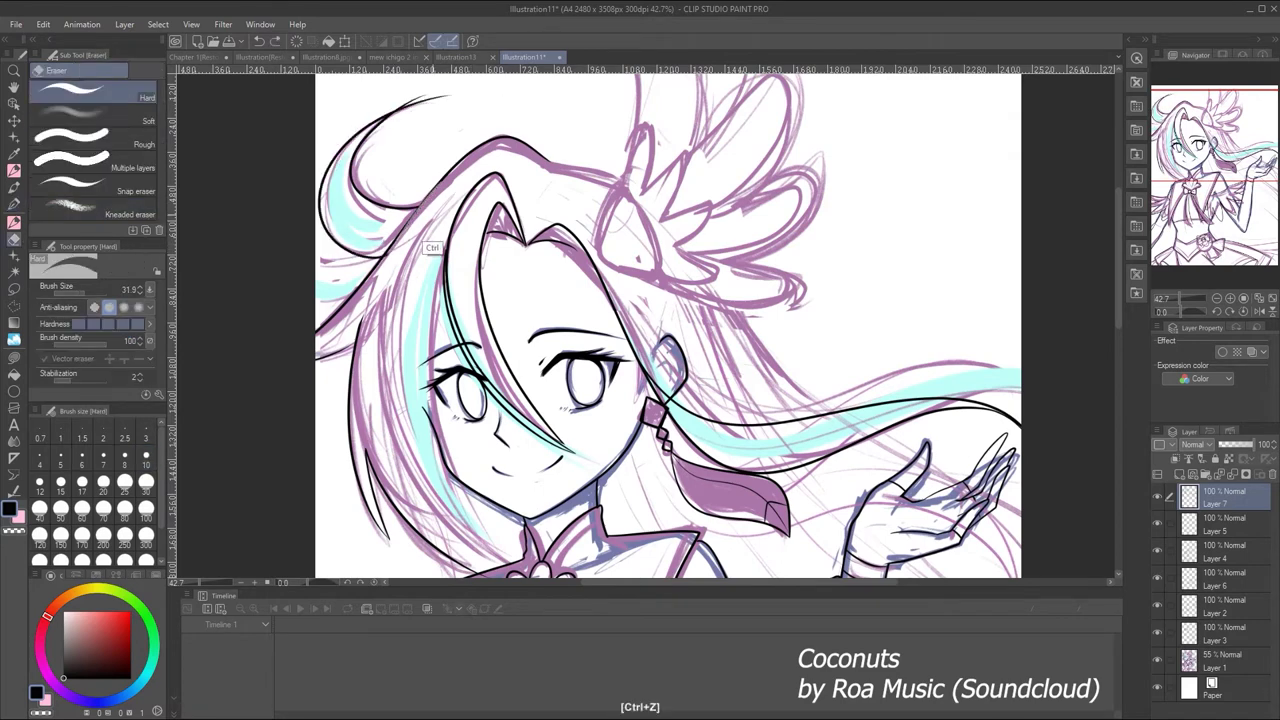
key(ctrl+z)
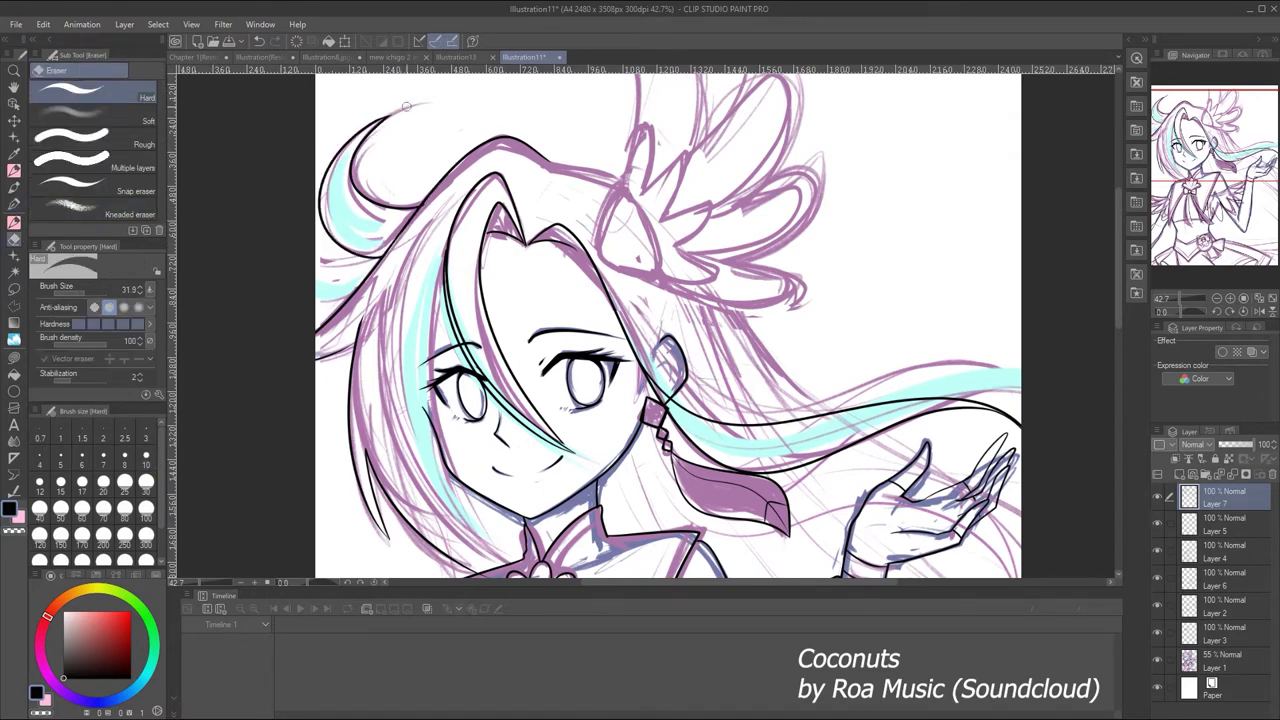
key(p)
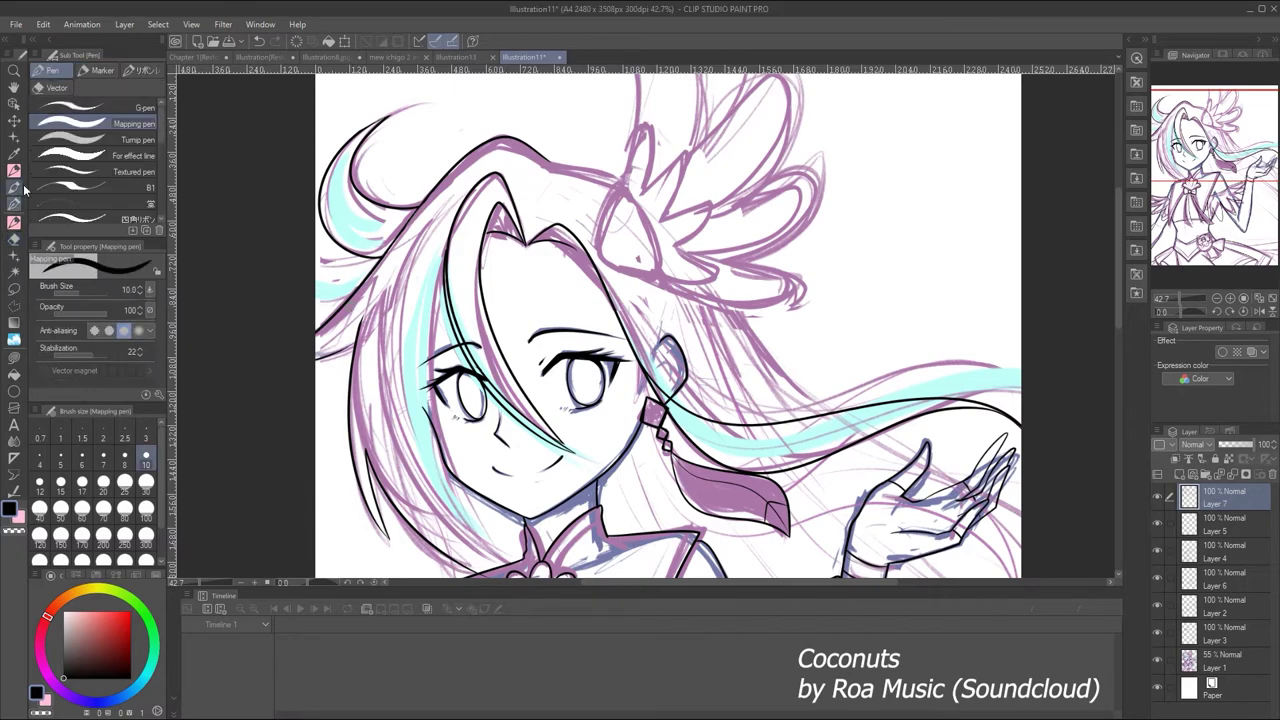
Ink the crown's outline and the lower flicked strands beside the side hair over the sketch on Layer 7
scroll(668, 325, up, 2)
key(ctrl+z)
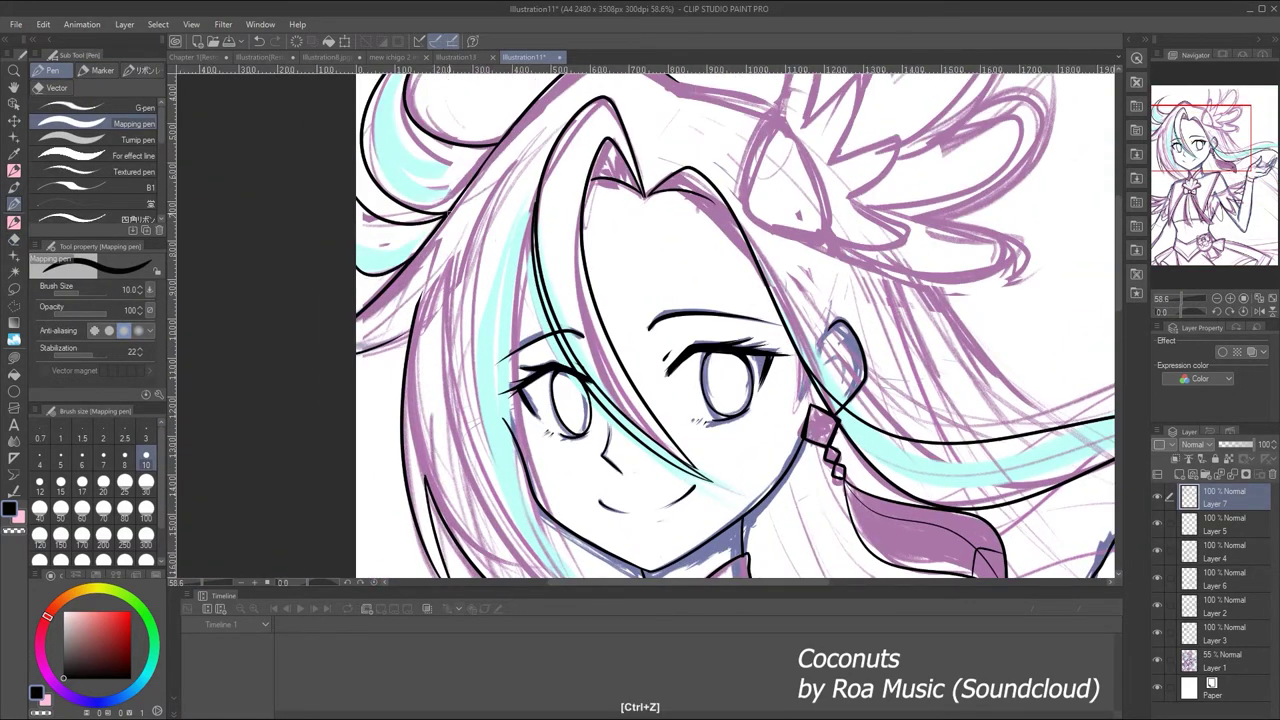
drag(467, 212, 461, 258)
key(ctrl+z)
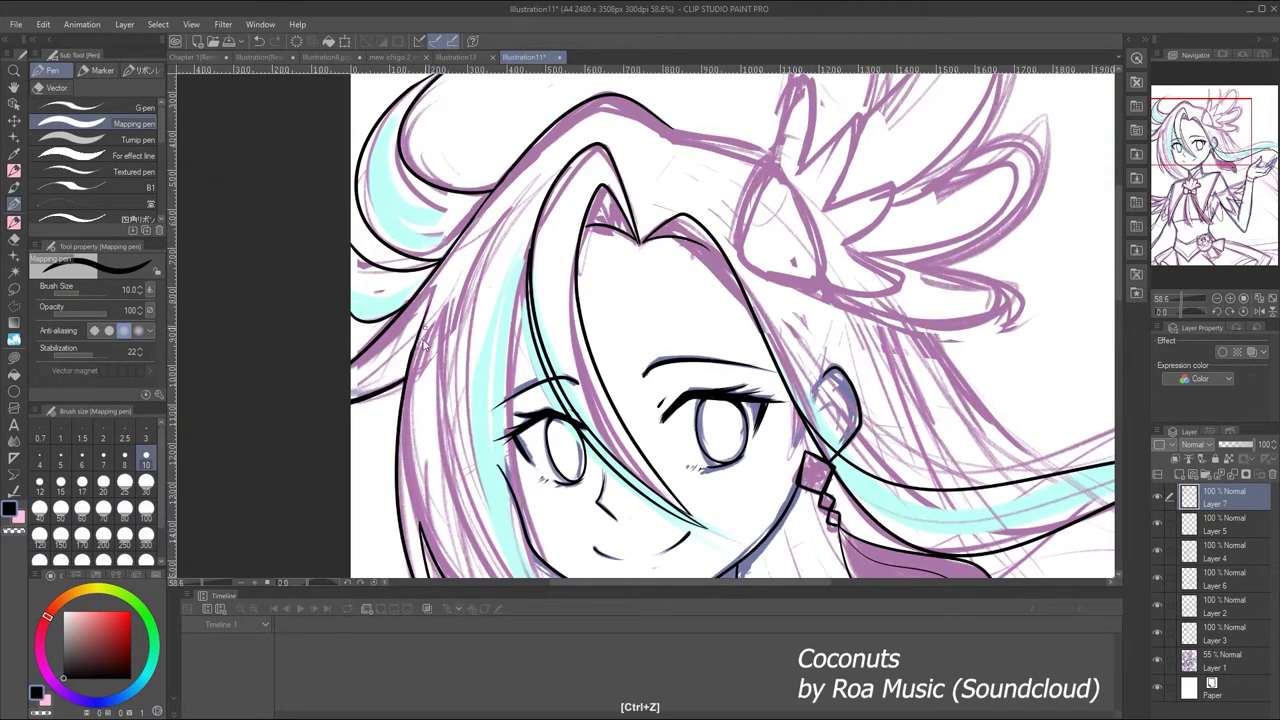
Ink the long side hair strands beside the face down to chin level on Layer 7 with the Mapping pen
scroll(1170, 293, down, 3)
scroll(1170, 293, up, 2)
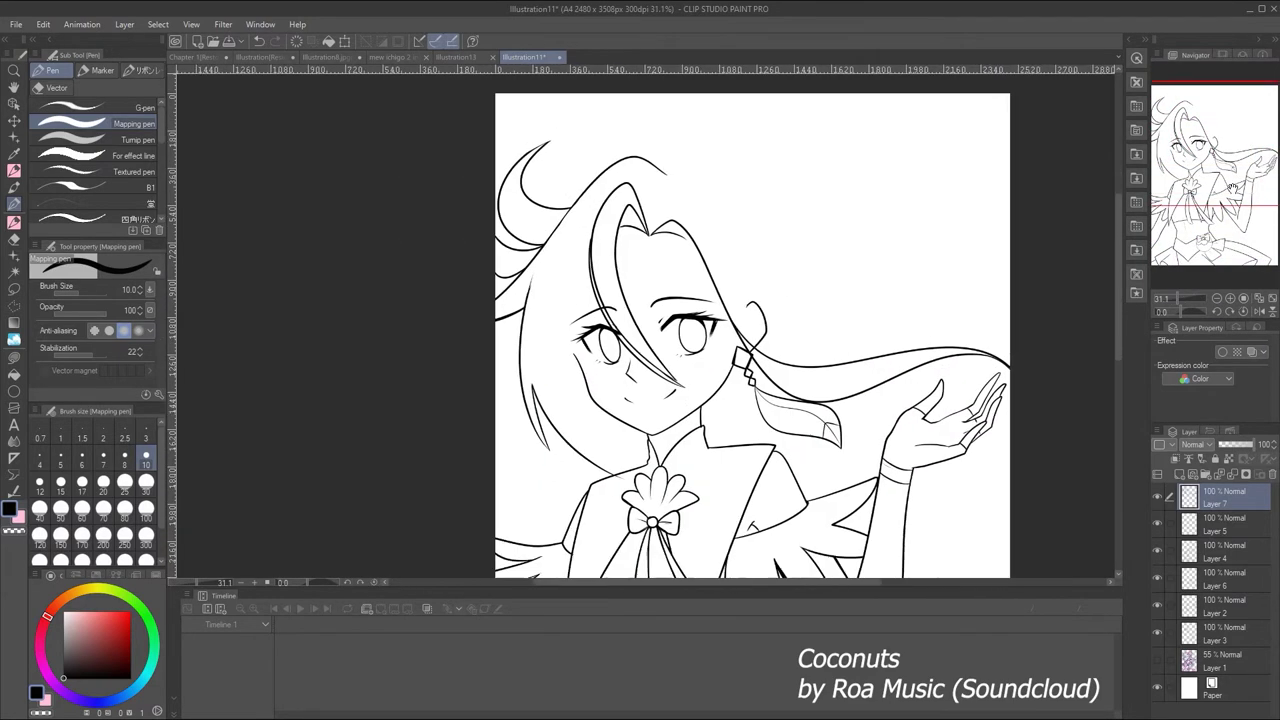
scroll(1170, 292, down, 2)
scroll(1170, 292, up, 3)
key(ctrl+z)
key(ctrl+y)
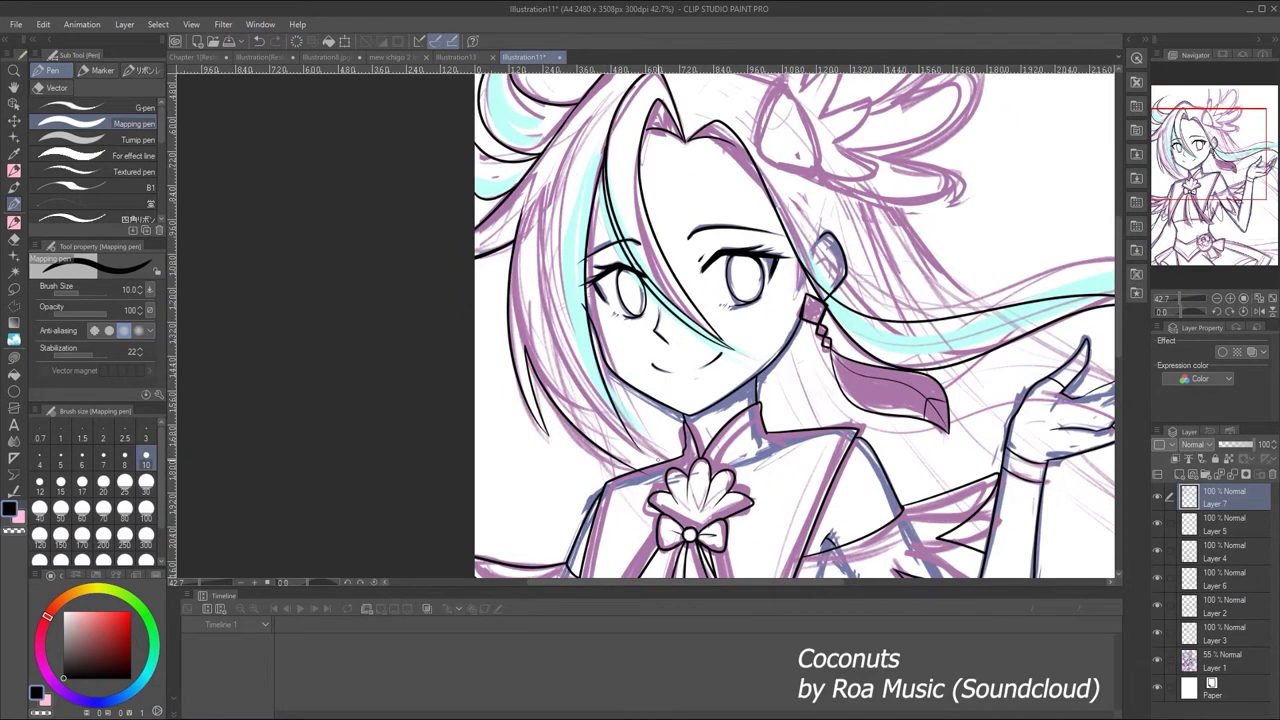
Erase the shoulder line on Layer 2 where it crosses the tips of the side hair, and hide the sketch layer
key(e)
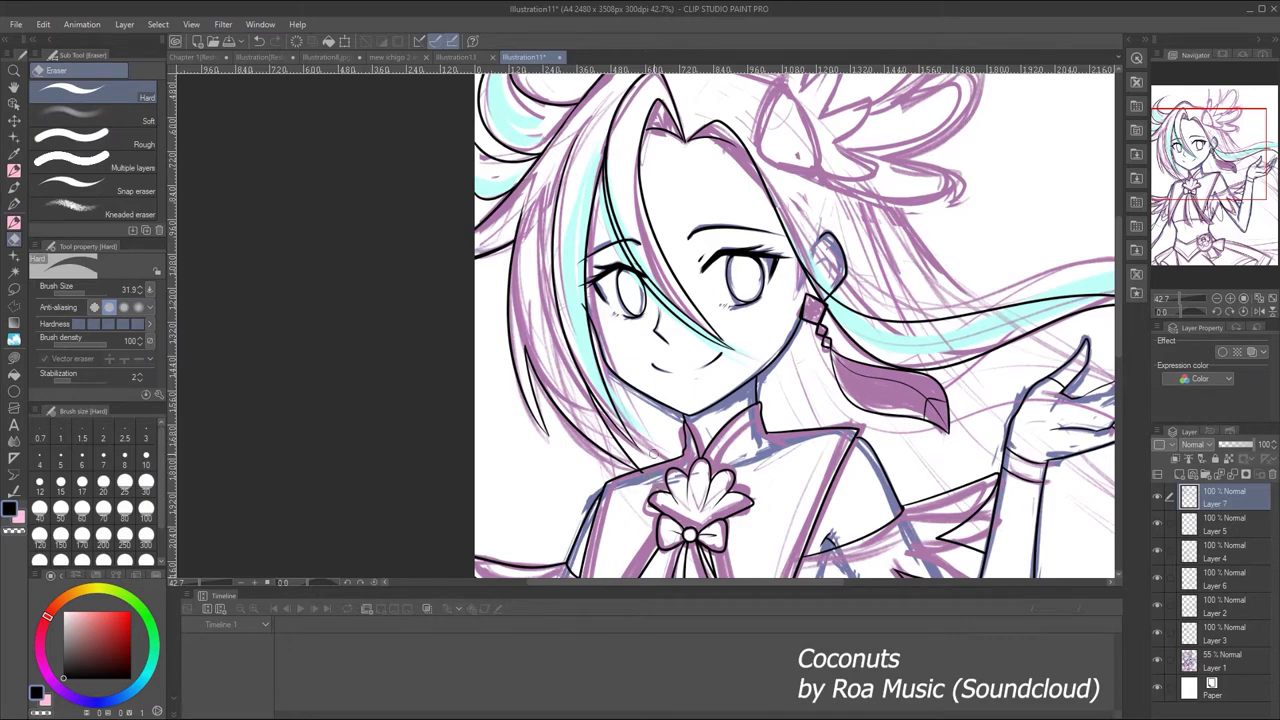
ctrl+shift+click(668, 478)
click(1159, 659)
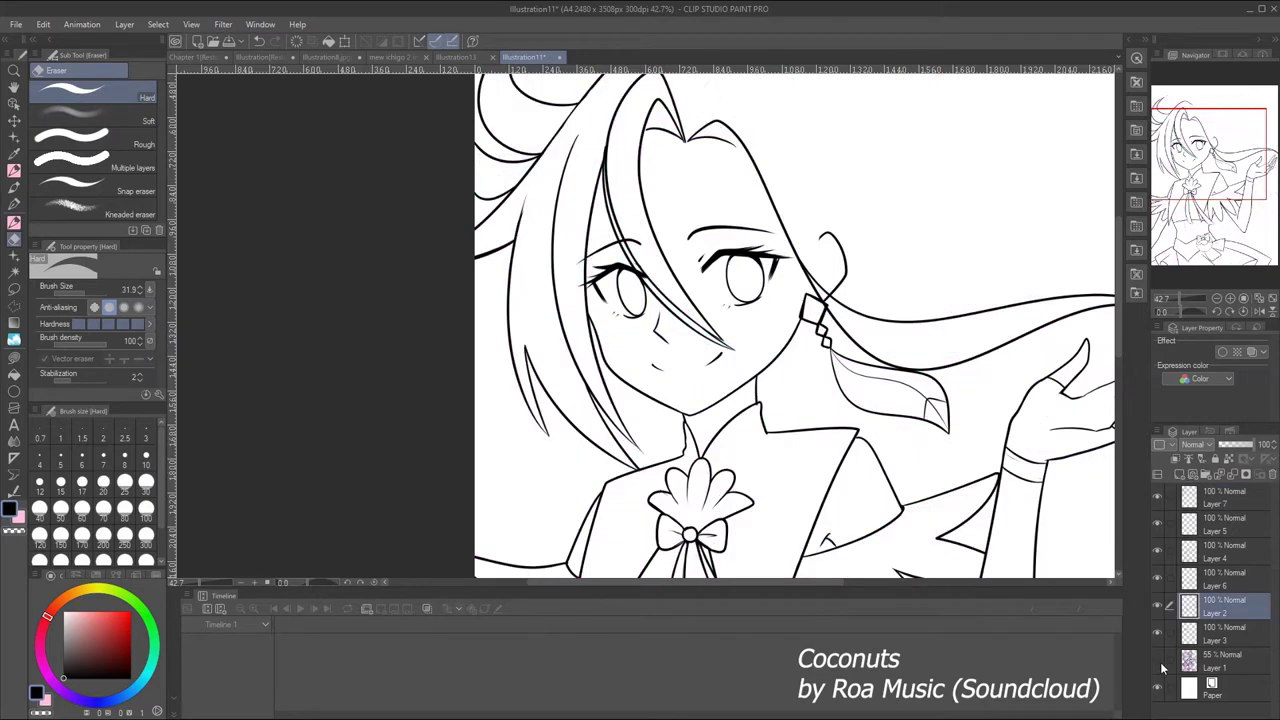
Ink the inner strand lines of the long side hair beside the face, using the sketch layer as a guide
click(1159, 659)
key(p)
key(ctrl+z)
key(ctrl+z)
key(ctrl+z)
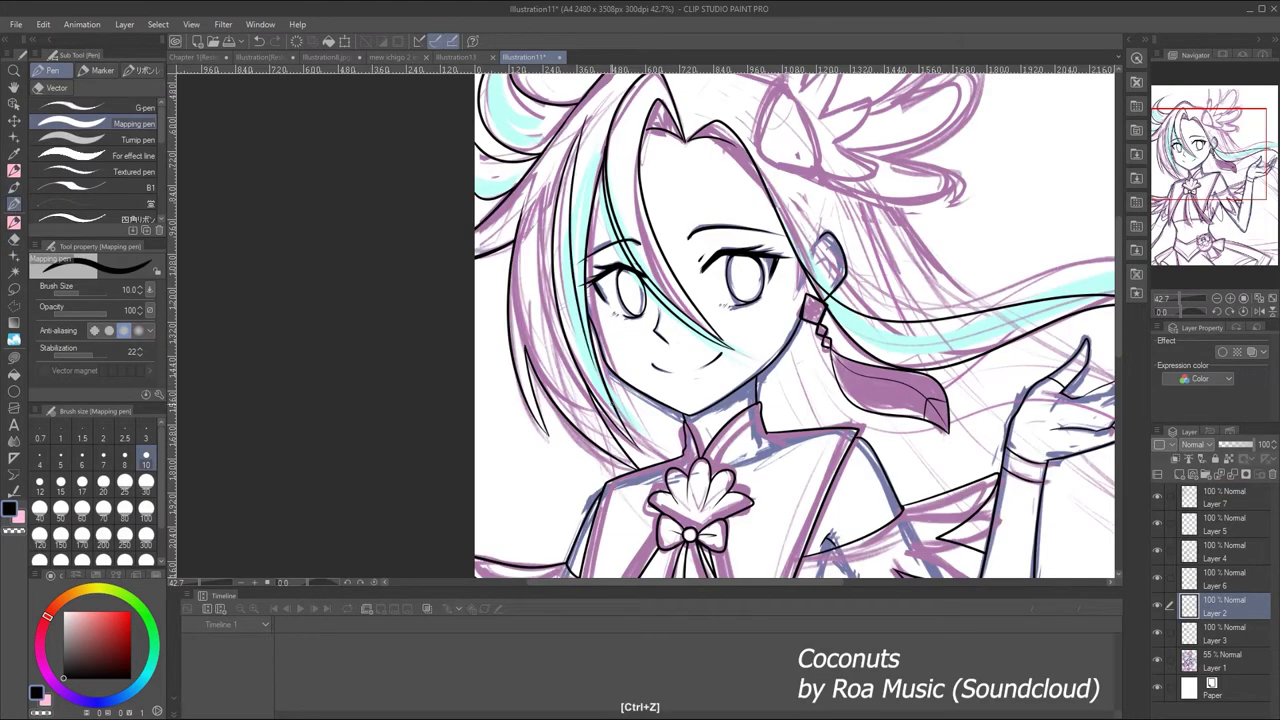
click(1158, 659)
key(ctrl+z)
drag(584, 72, 570, 384)
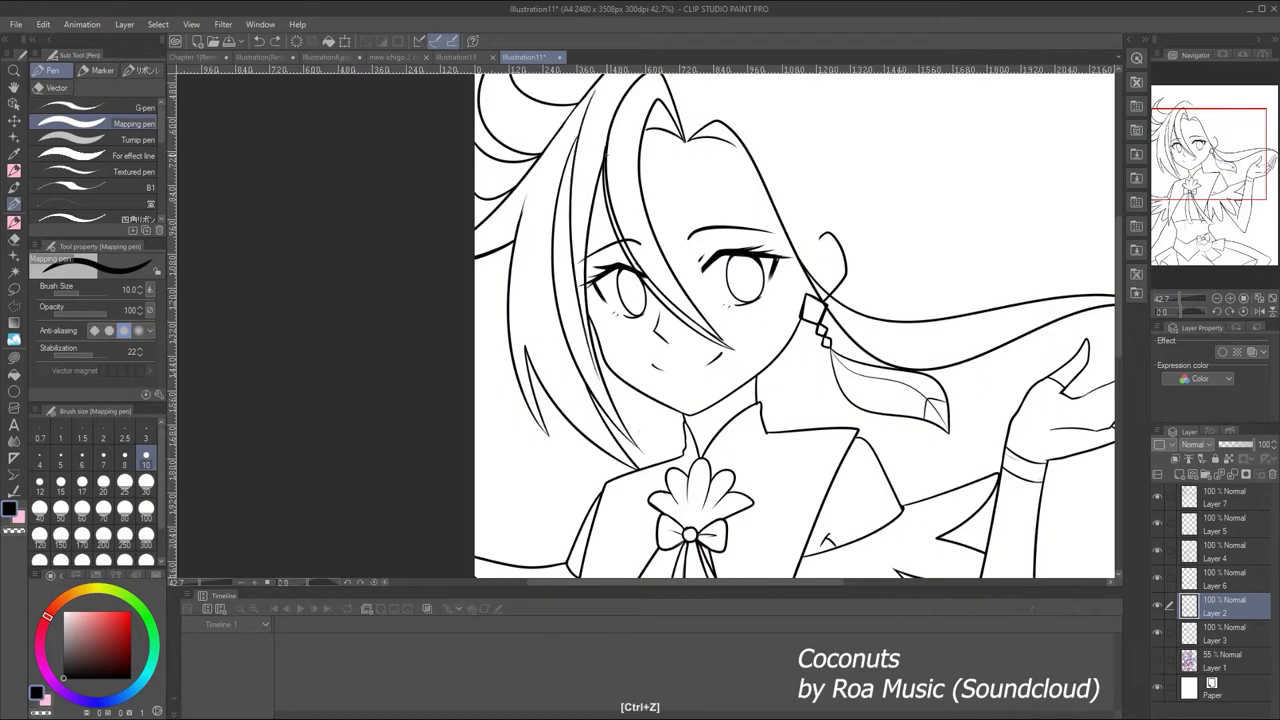
Ink the contours of the back hair flowing from the crown toward the raised hand on Layer 2, following the sketch
drag(1182, 297, 1178, 297)
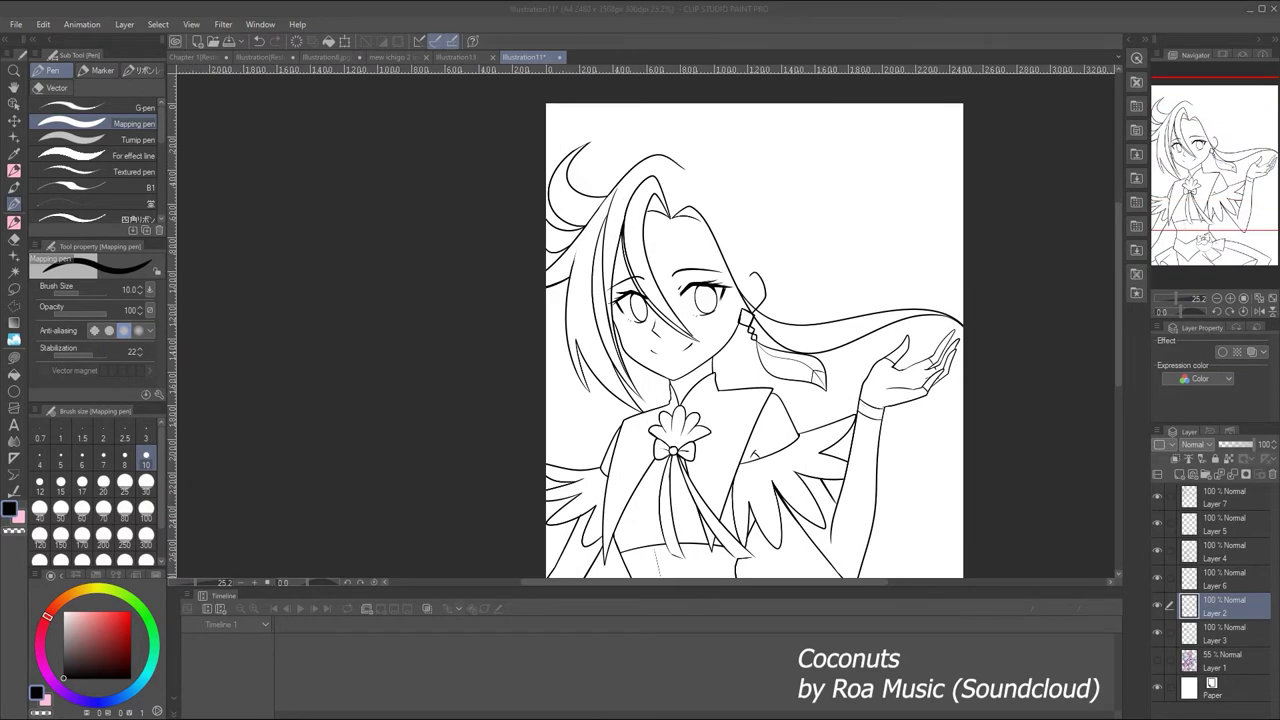
click(1158, 661)
key(ctrl+z)
drag(1175, 118, 1174, 127)
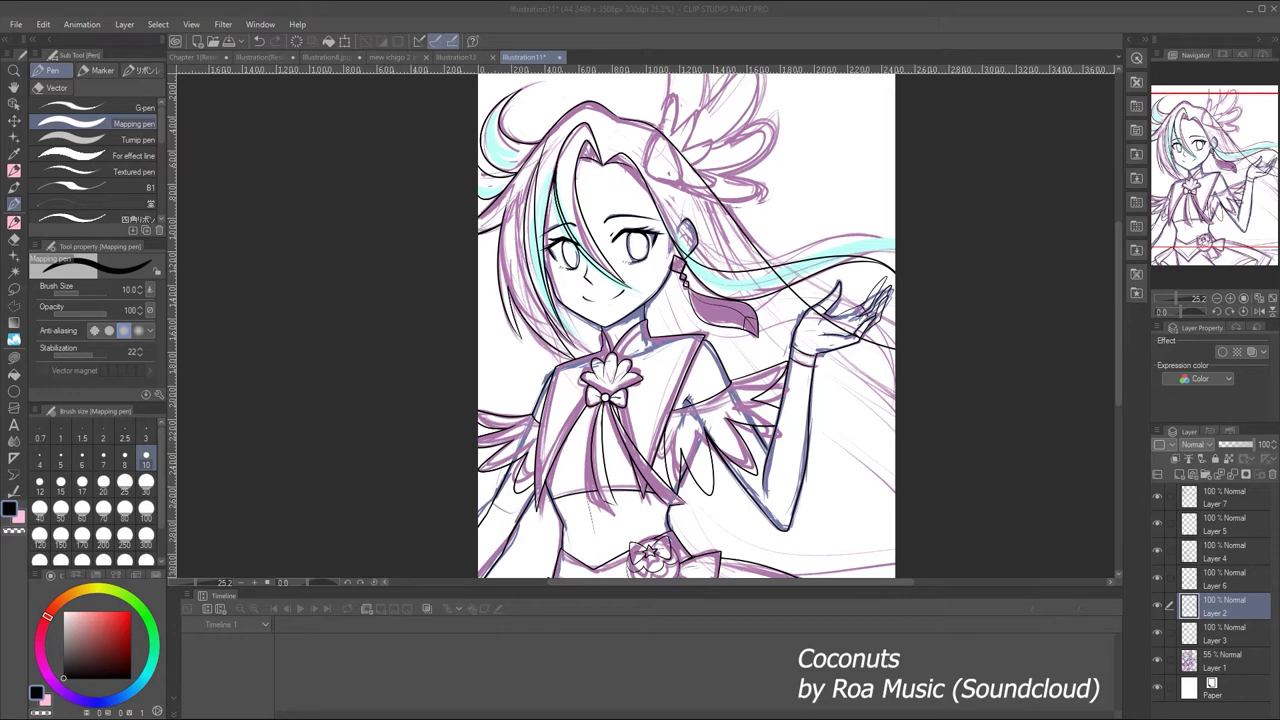
click(634, 243)
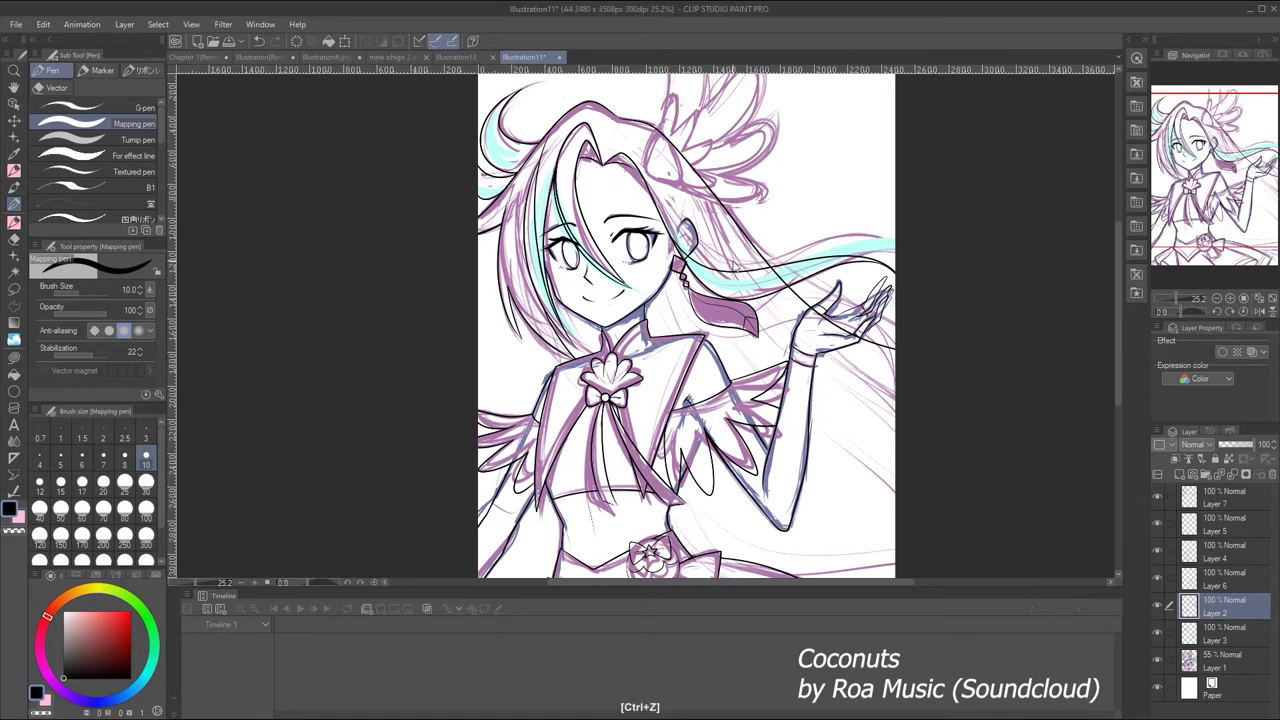
key(ctrl+z)
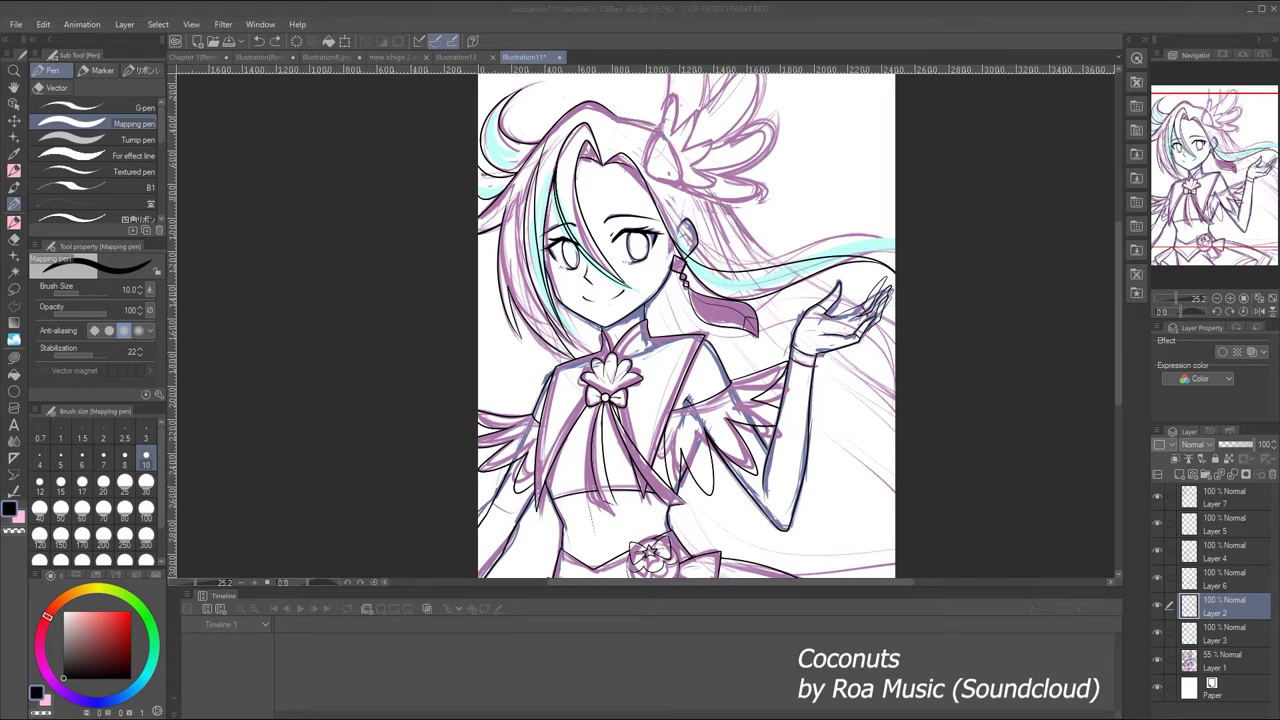
key(ctrl+y)
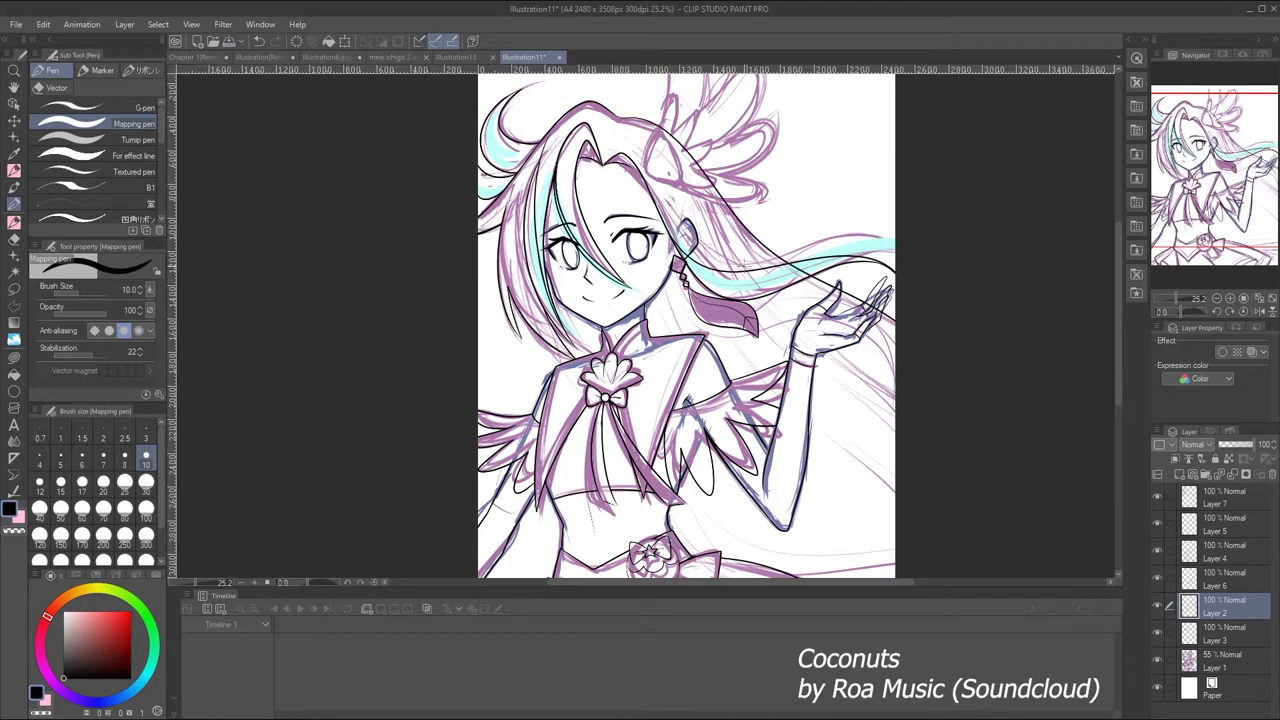
key(ctrl+z)
key(ctrl+y)
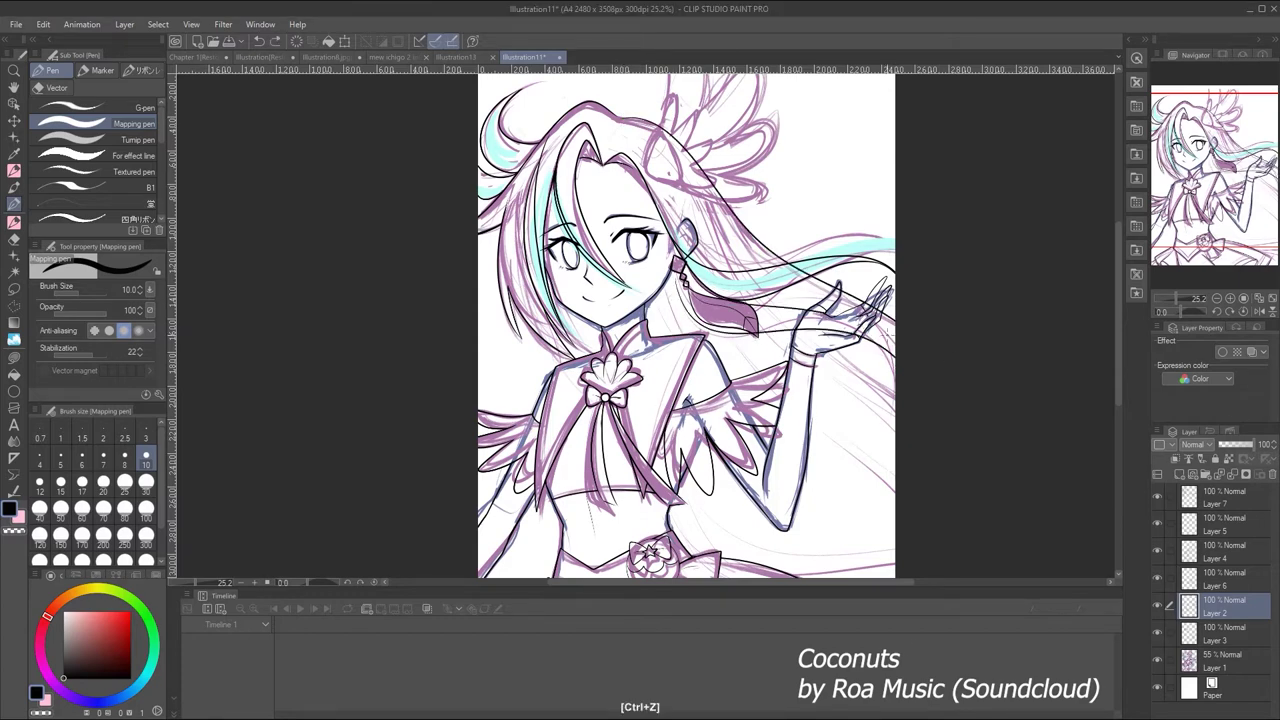
Hide the sketch and erase the back hair contour on Layer 2 where it passes behind the flowing front strand
key(e)
drag(1191, 298, 1158, 275)
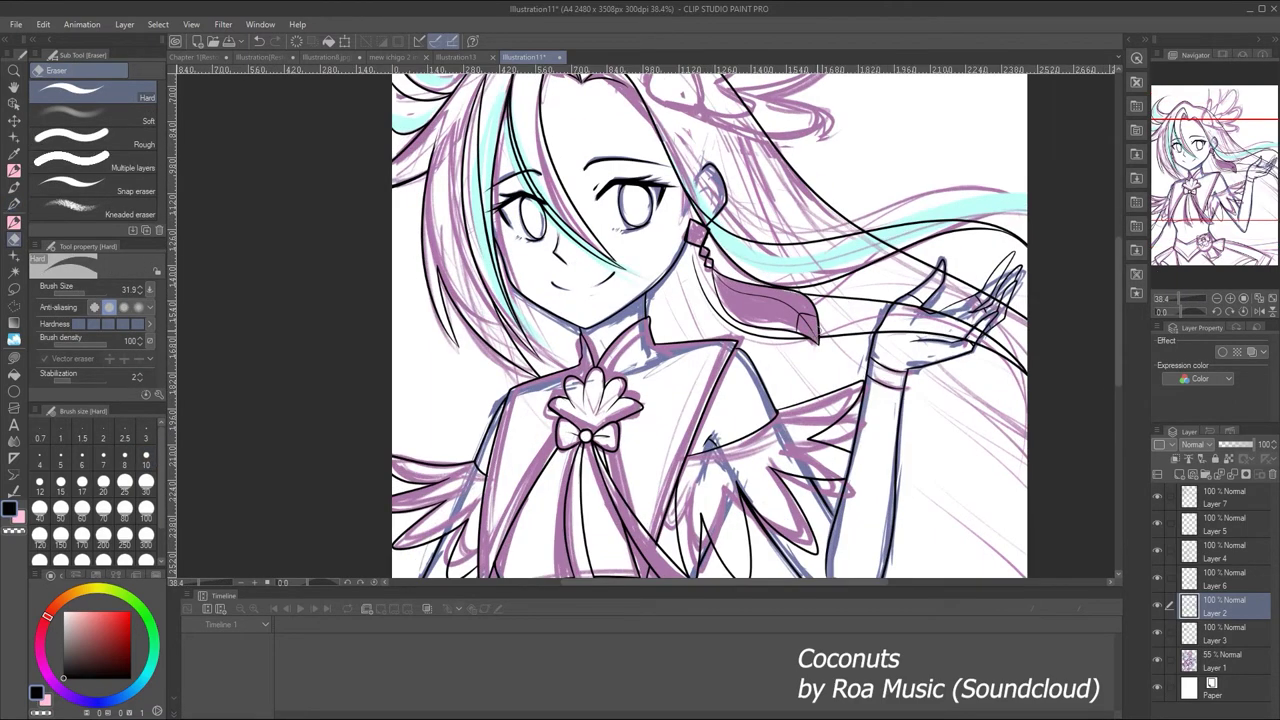
click(1159, 668)
ctrl+shift+click(709, 257)
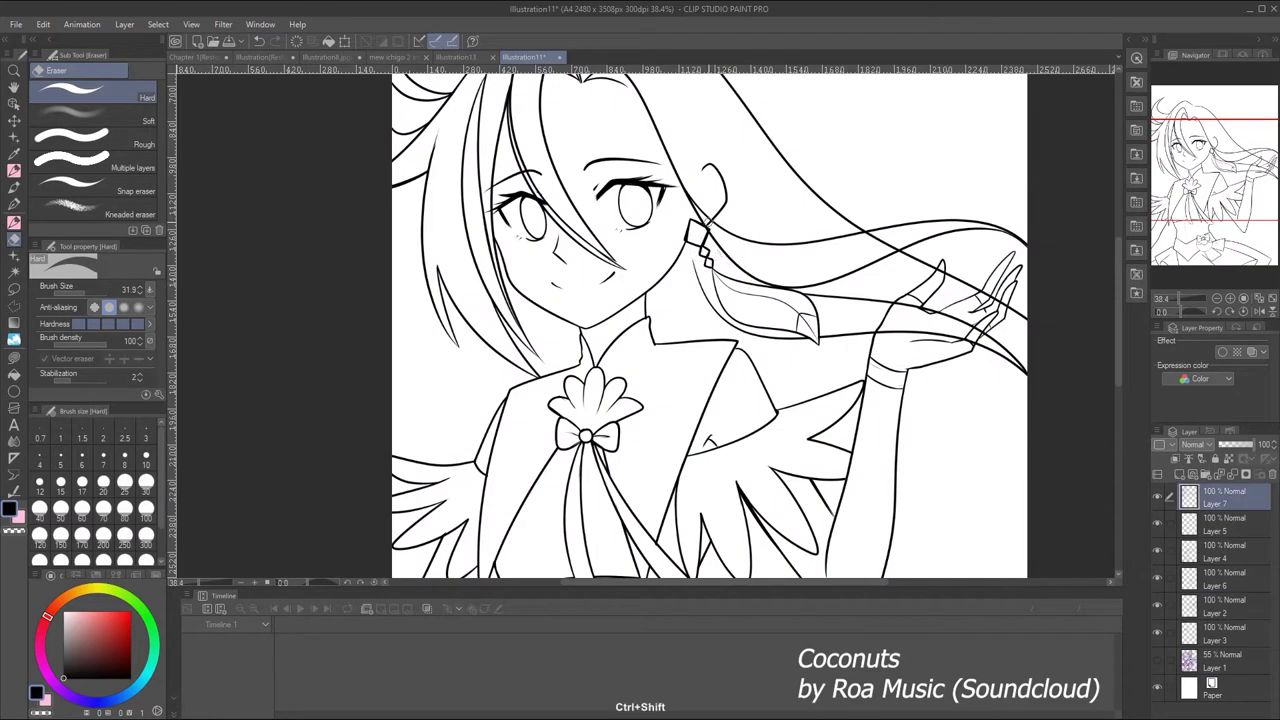
ctrl+shift+click(711, 223)
ctrl+shift+click(708, 260)
ctrl+shift+click(895, 238)
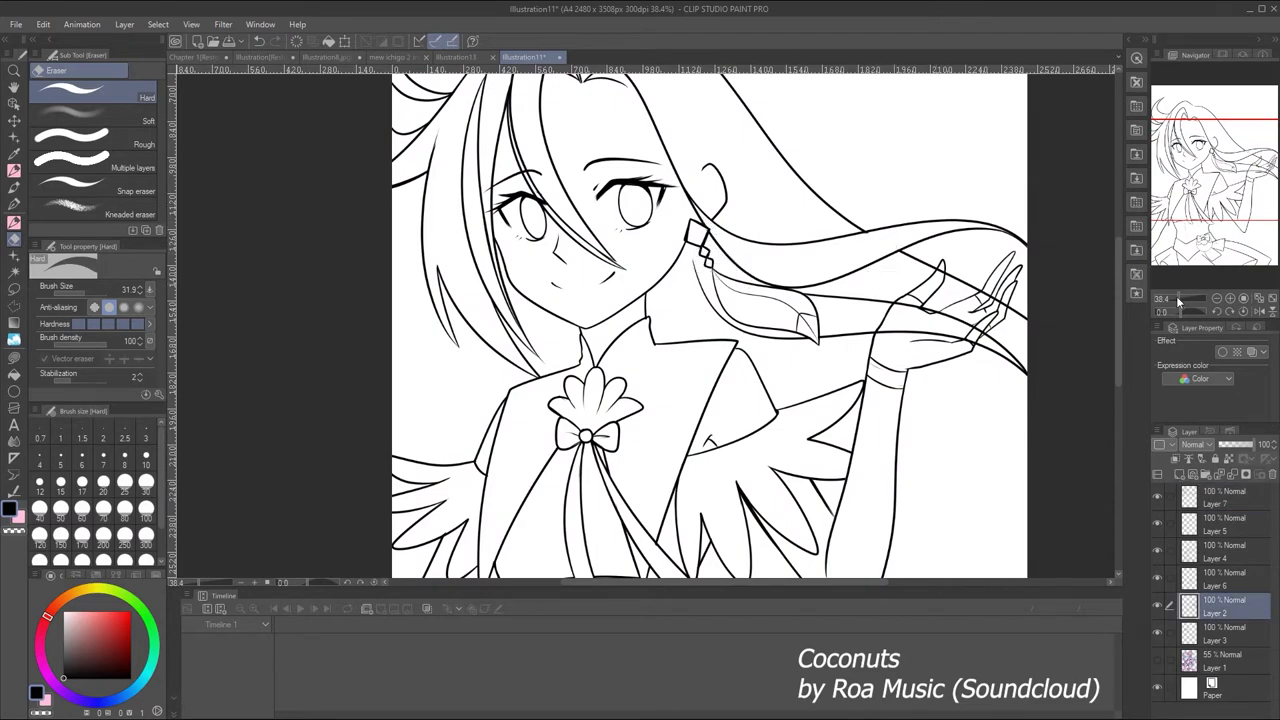
Add a new raster layer above Layer 7 for the feather hair ornament and return to the Mapping pen
drag(1176, 296, 1168, 290)
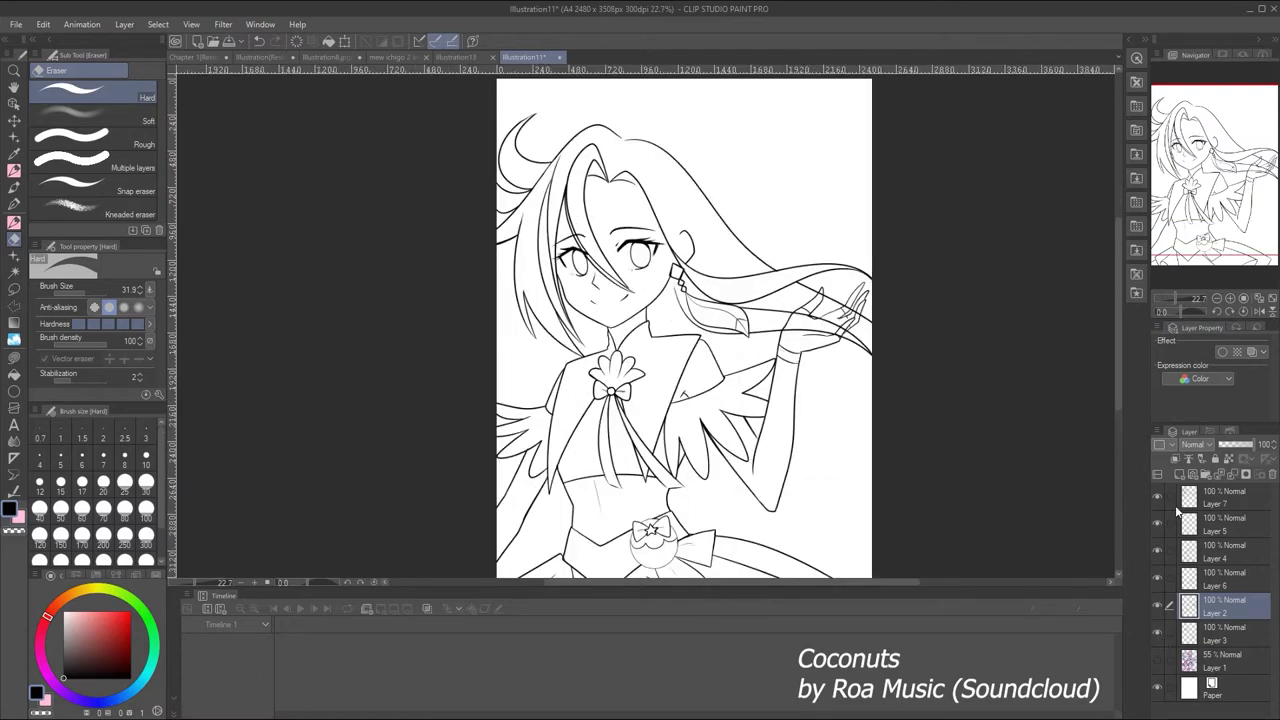
click(1240, 636)
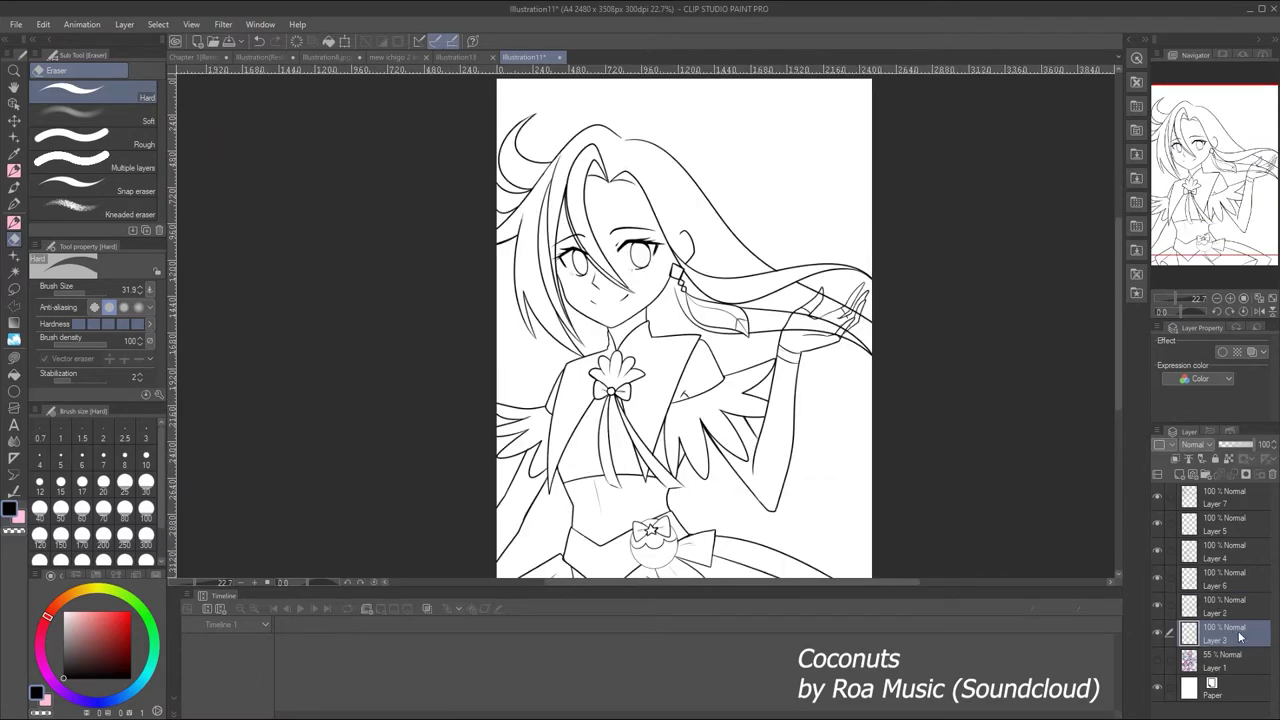
key(p)
drag(1211, 292, 1177, 293)
click(1185, 490)
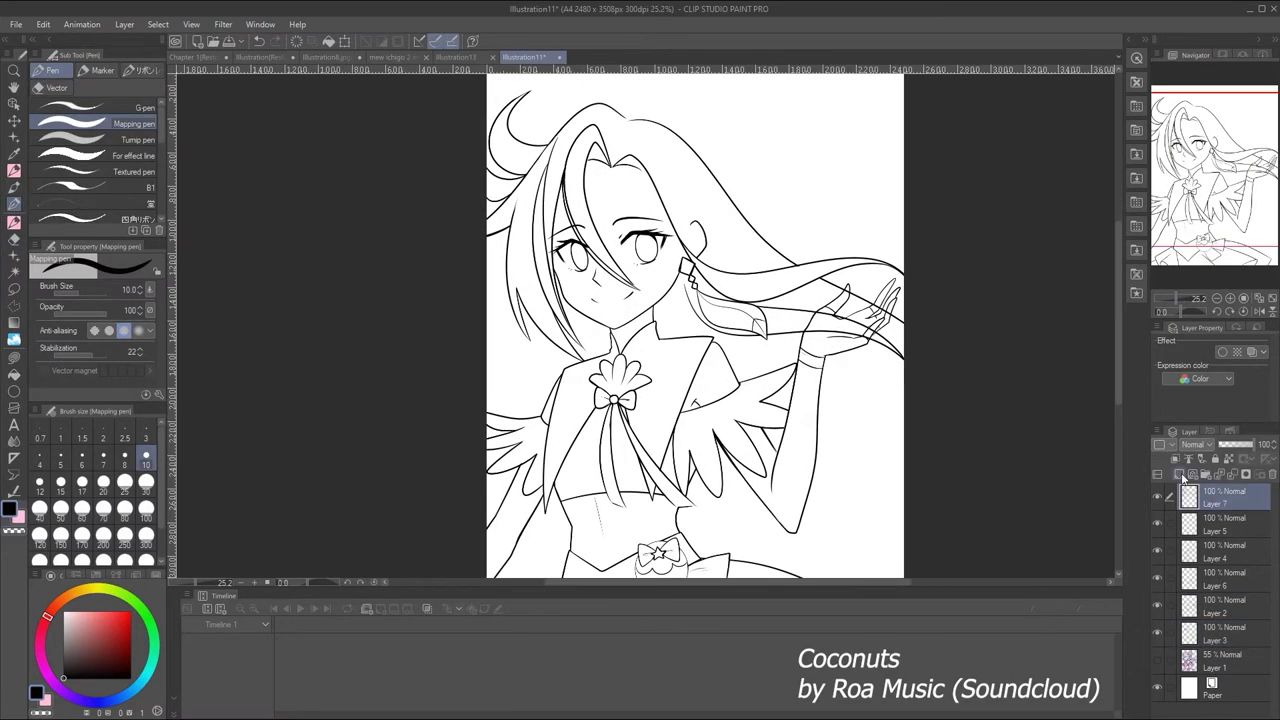
click(1181, 475)
Ink the triangular base and the small upper feathers of the hair ornament on Layer 8, following the sketch
scroll(680, 320, up, 3)
key(ctrl+z)
mouse_move(705, 268)
mouse_down()
mouse_move(662, 354)
mouse_move(722, 352)
mouse_up()
key(ctrl+z)
key(ctrl+z)
key(ctrl+z)
key(ctrl+z)
key(ctrl+z)
key(ctrl+z)
key(ctrl+z)
mouse_move(703, 180)
mouse_down()
mouse_move(760, 300)
mouse_move(716, 268)
mouse_up()
key(ctrl+z)
drag(714, 212, 760, 300)
key(ctrl+z)
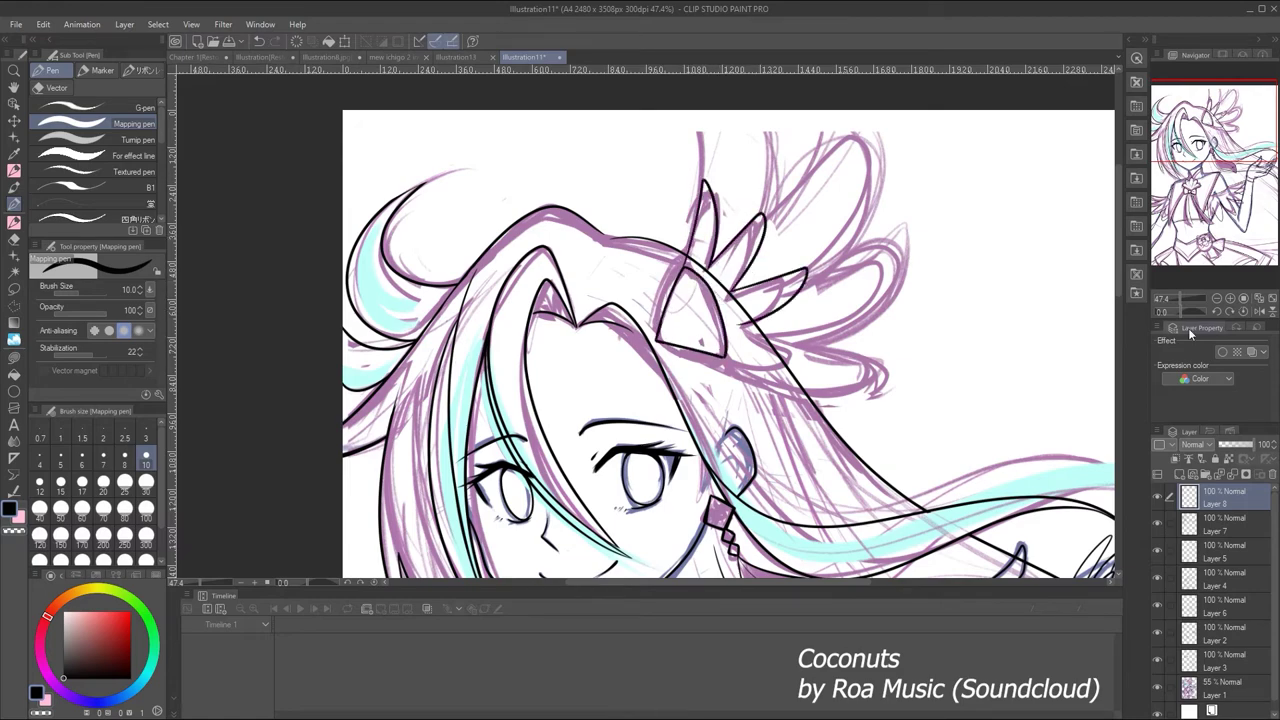
Rotate the canvas to -60 degrees and ink the lowest small feather beside the ornament's base
key(minus)
key(minus)
key(minus)
key(minus)
key(ctrl+z)
drag(712, 204, 758, 280)
key(ctrl+z)
key(ctrl+z)
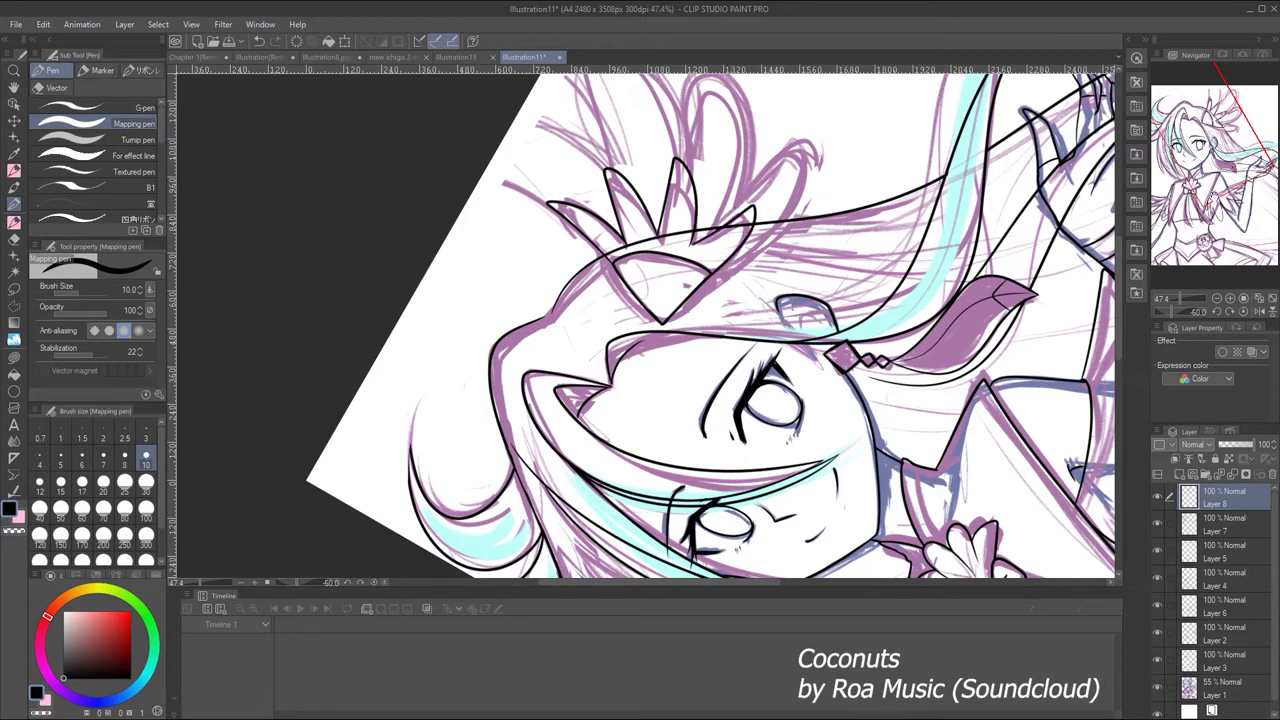
Ink the large upper feathers fanning out behind the small feathers of the hair ornament
drag(600, 300, 672, 340)
drag(552, 222, 624, 248)
drag(588, 155, 676, 205)
Ink the large lower feathers of the ornament with the canvas rotated, then reset the rotation and hide the sketch
click(1231, 312)
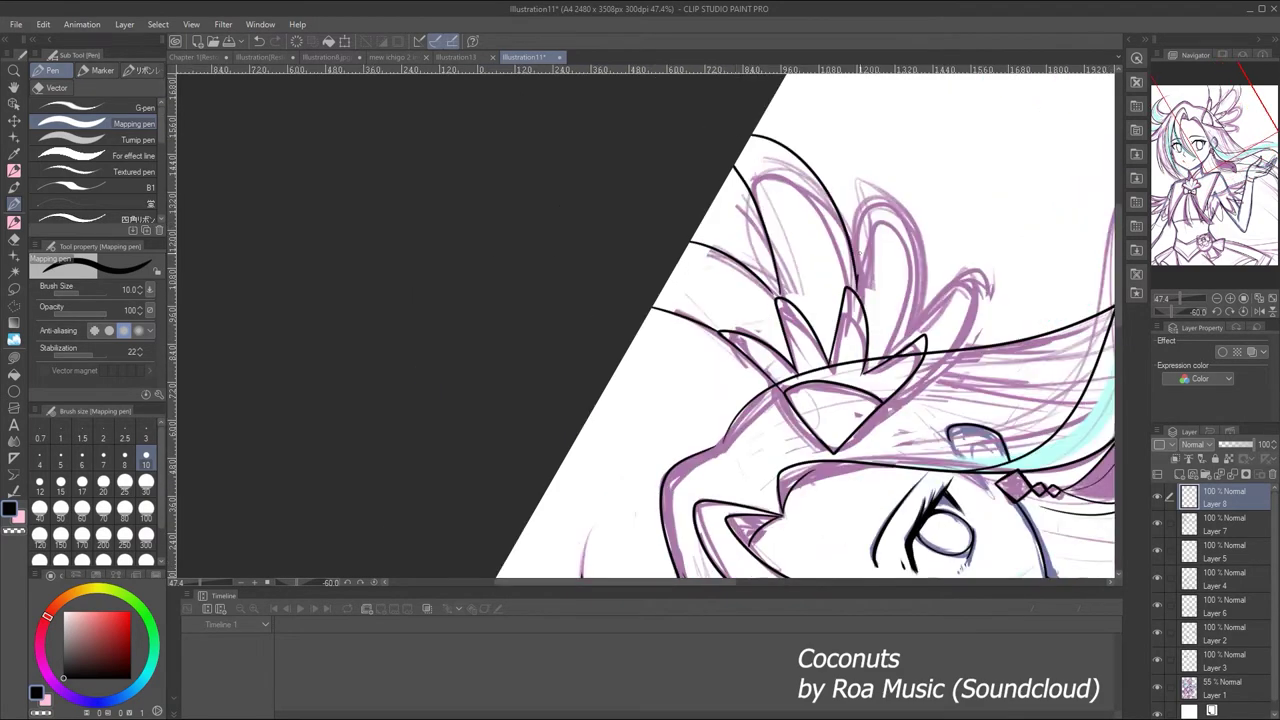
click(1231, 312)
click(1231, 312)
click(1231, 312)
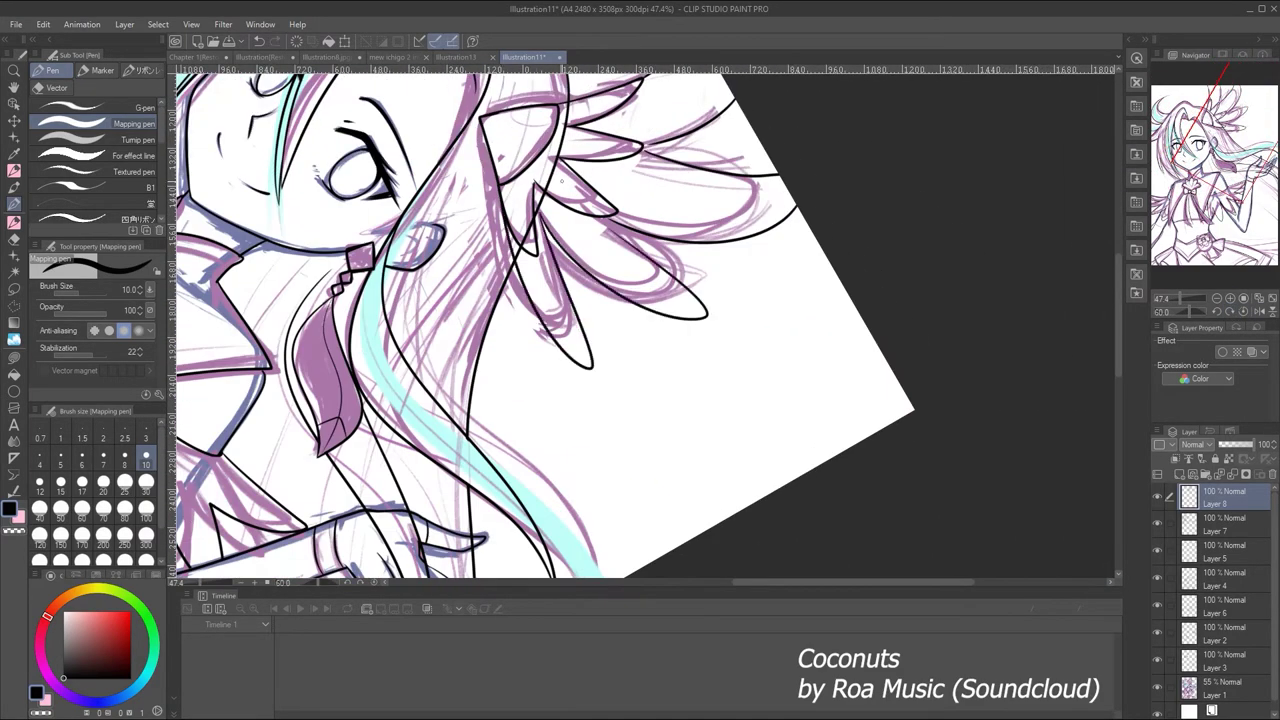
key(ctrl+z)
click(1231, 312)
click(1231, 312)
click(1231, 312)
mouse_move(700, 212)
mouse_down()
mouse_move(740, 368)
mouse_move(722, 302)
mouse_up()
key(ctrl+z)
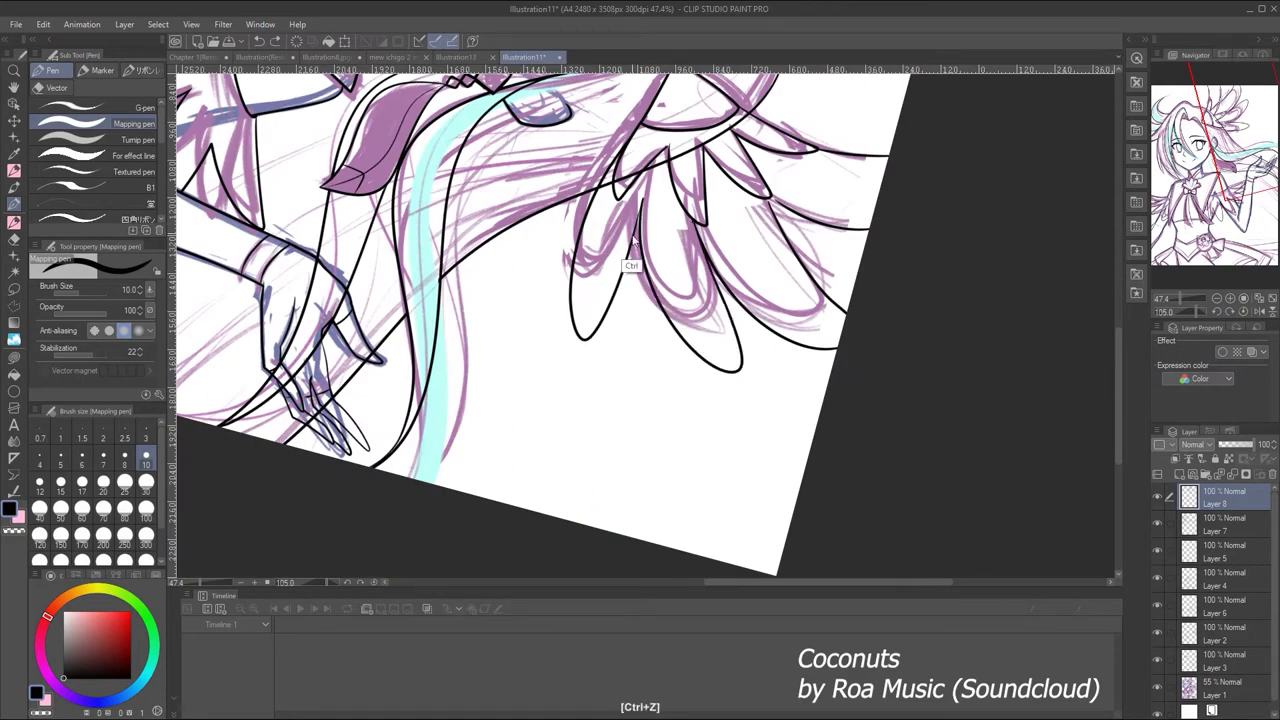
click(1238, 312)
click(1218, 168)
drag(1218, 168, 1224, 118)
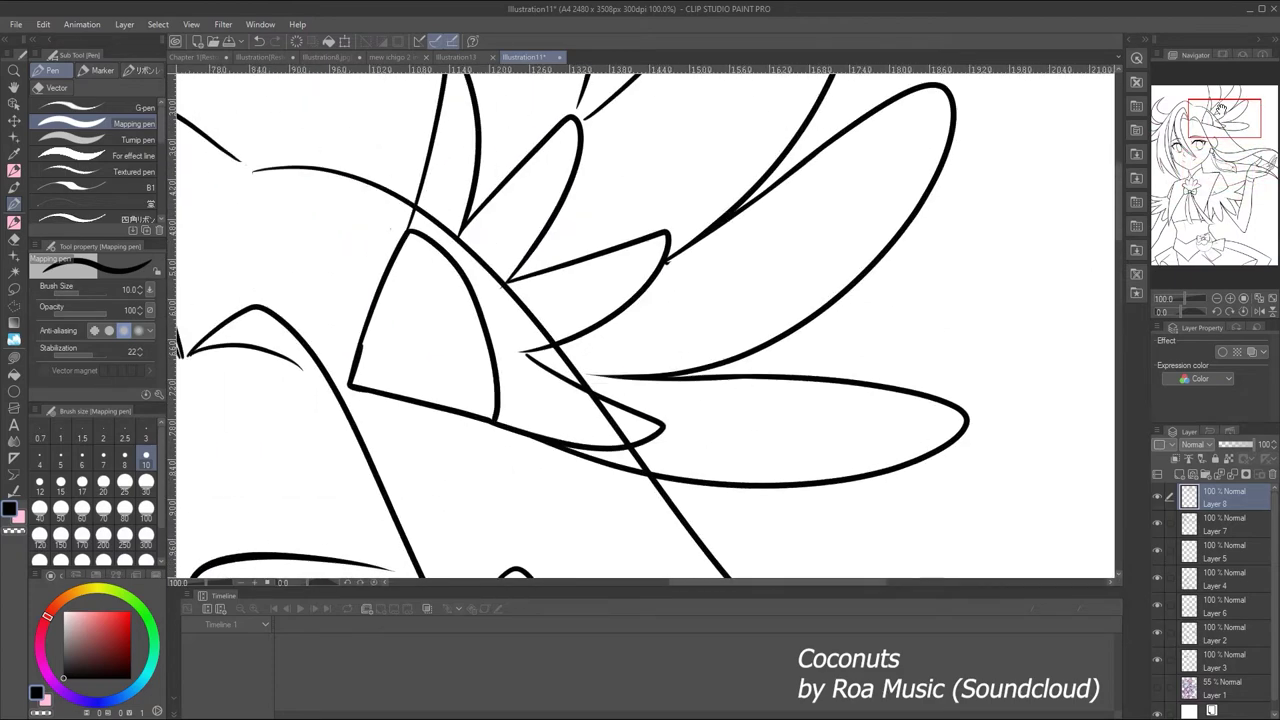
Clean up and join the line ends where the two lower small feathers meet near the ornament's base
key(e)
click(14, 206)
key(ctrl+z)
scroll(633, 400, down, 5)
scroll(633, 400, up, 5)
key(ctrl+y)
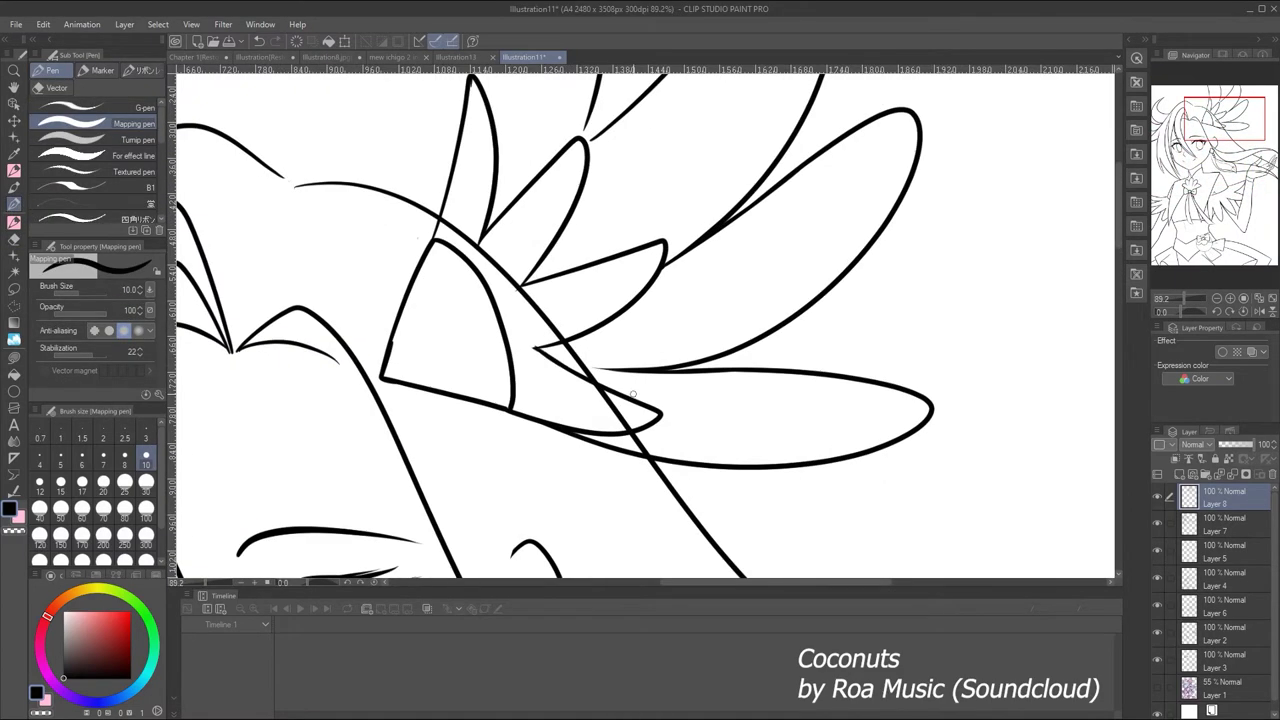
Erase the hair contour on Layer 2 where it runs through the ornament's feathers
key(minus)
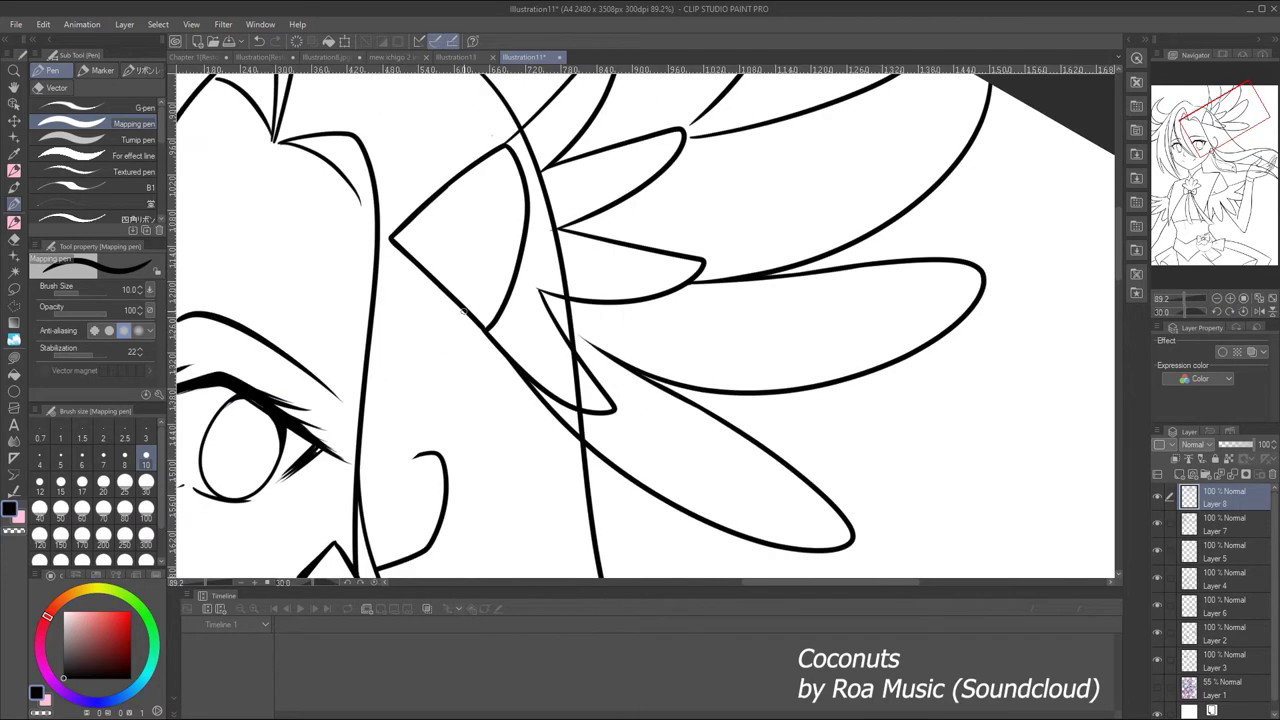
key(e)
ctrl+shift+click(530, 150)
mouse_move(527, 150)
mouse_down()
mouse_move(569, 291)
mouse_move(570, 360)
mouse_up()
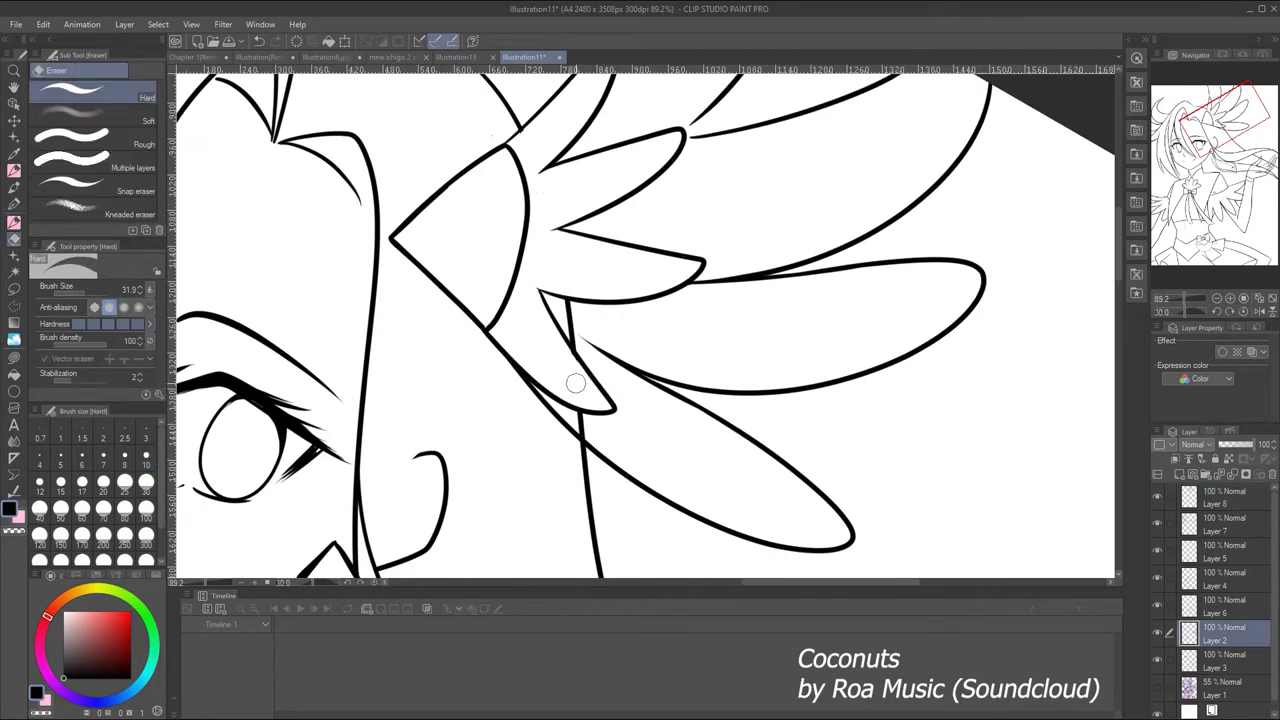
drag(561, 298, 574, 350)
Erase the upper edge of the lowest small feather on Layer 8 and redraw it with a rounded tip
key(ctrl+0)
scroll(640, 340, up, 5)
ctrl+shift+click(626, 355)
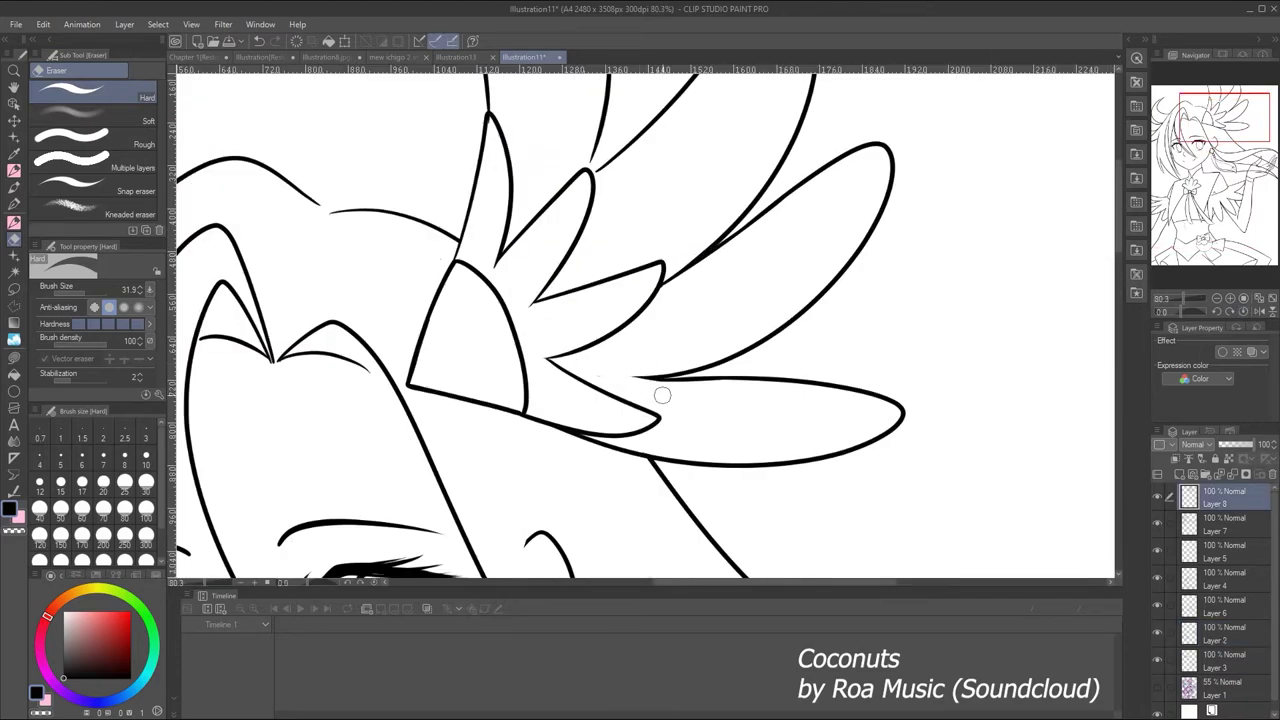
drag(763, 391, 681, 398)
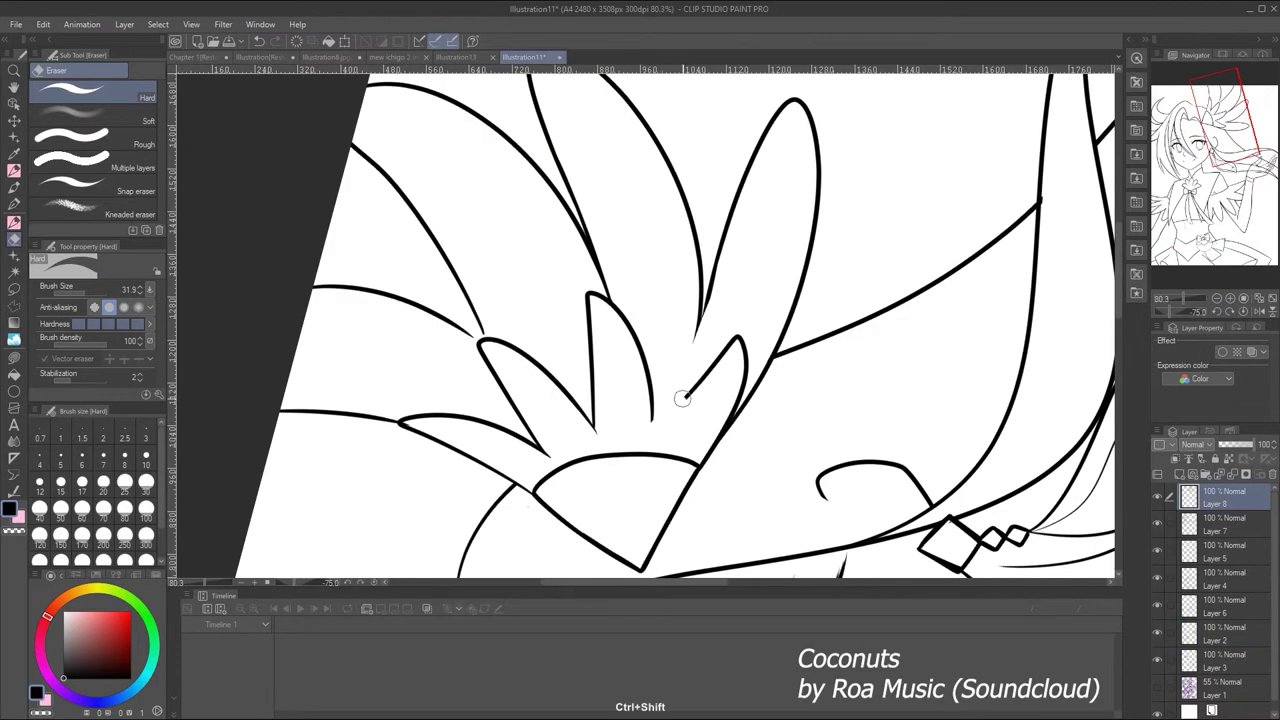
key(ctrl+z)
key(p)
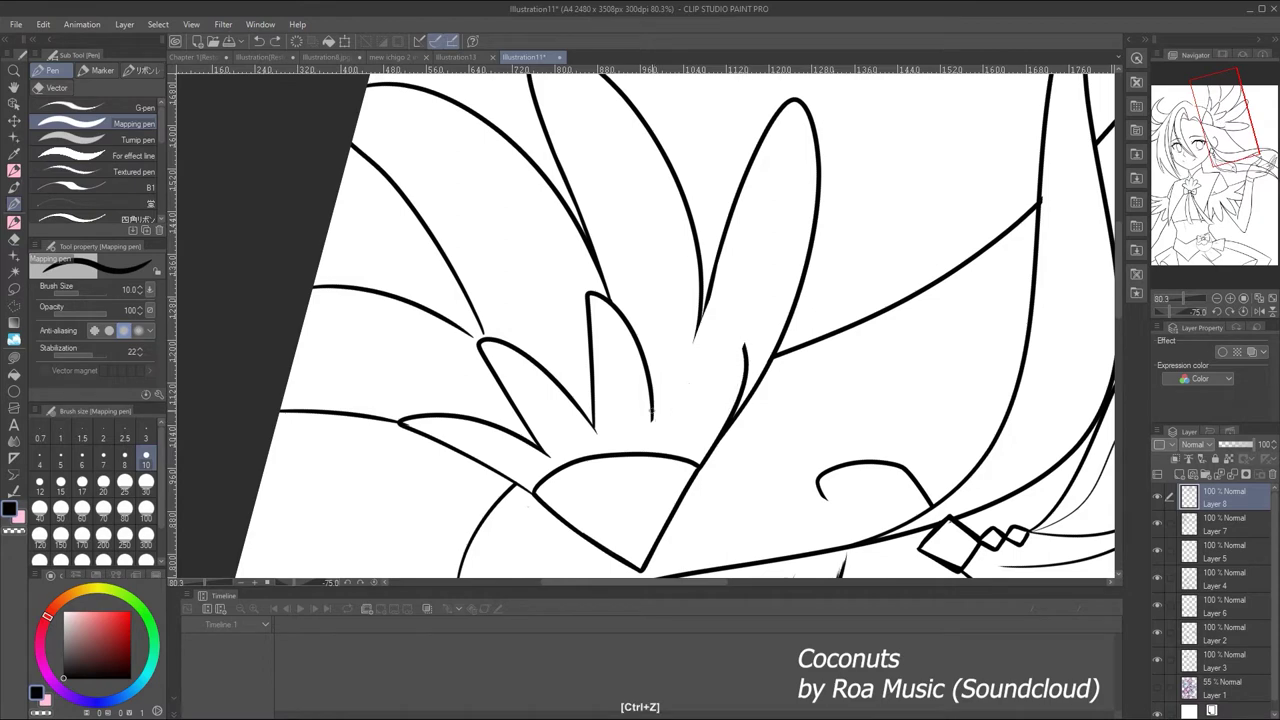
drag(652, 420, 742, 338)
key(e)
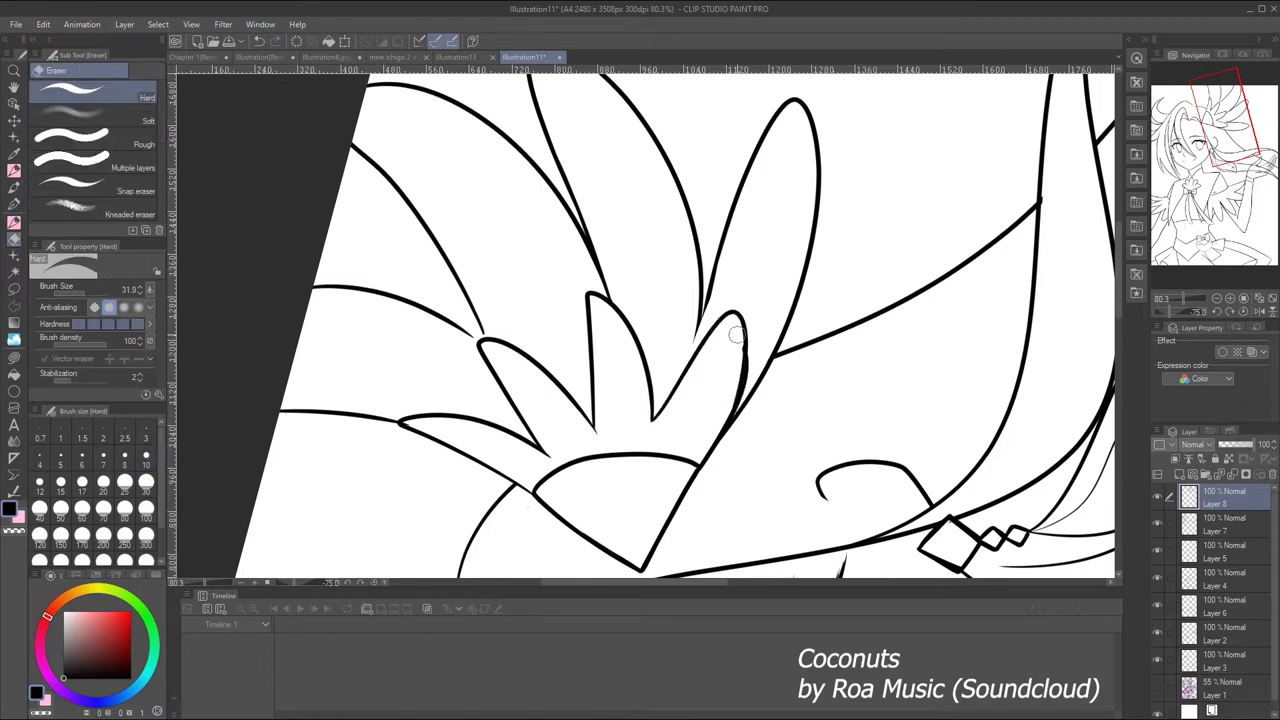
Redraw the tip and edges of the large feather just above the lowest one in a narrower shape
key(ctrl+0)
drag(1168, 289, 1177, 292)
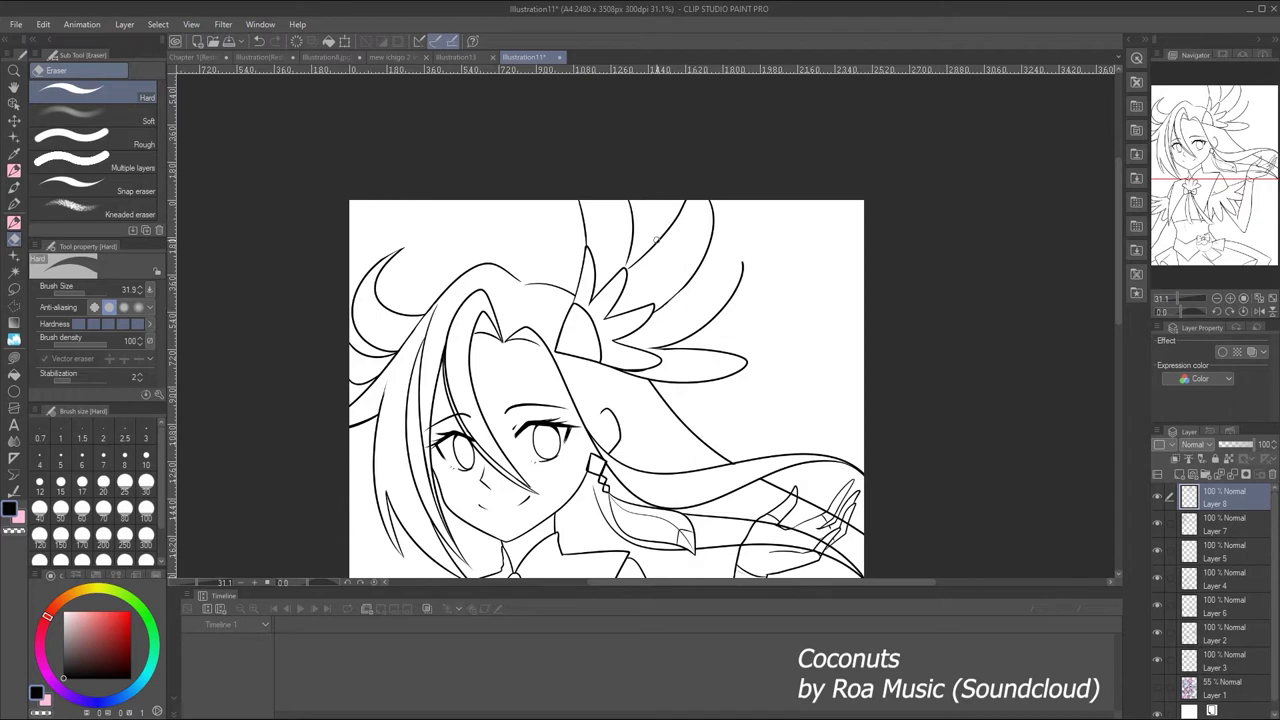
key(p)
drag(738, 237, 660, 308)
key(e)
key(p)
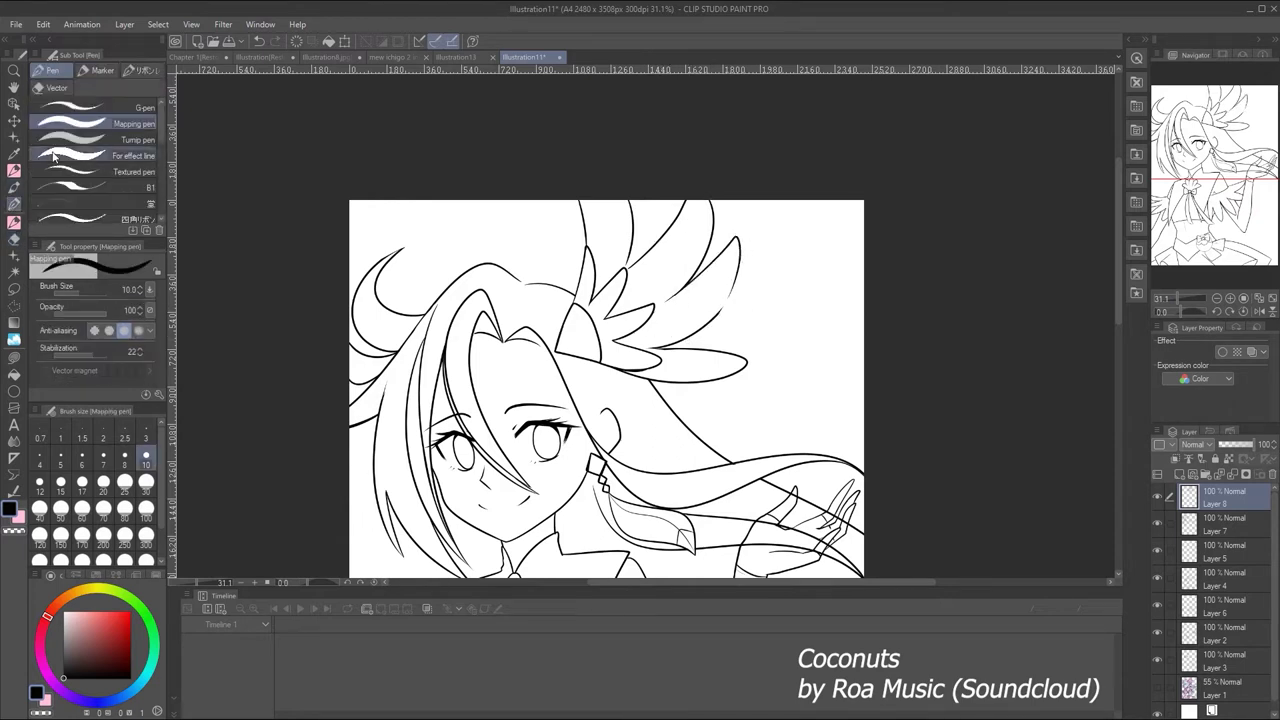
key(ctrl+z)
key(ctrl+z)
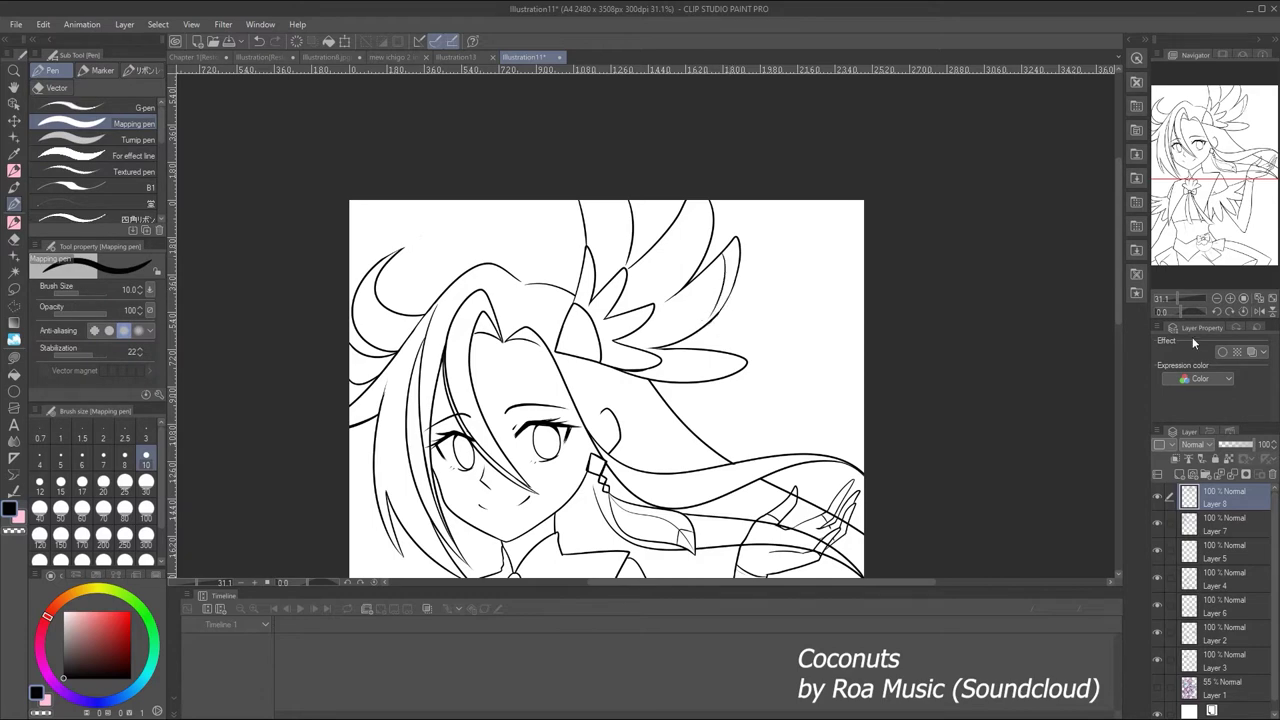
Erase the lower edge of the lowest large feather and redraw it in a narrower shape with a pointed tip
key(minus)
key(minus)
key(e)
key(p)
key(ctrl+z)
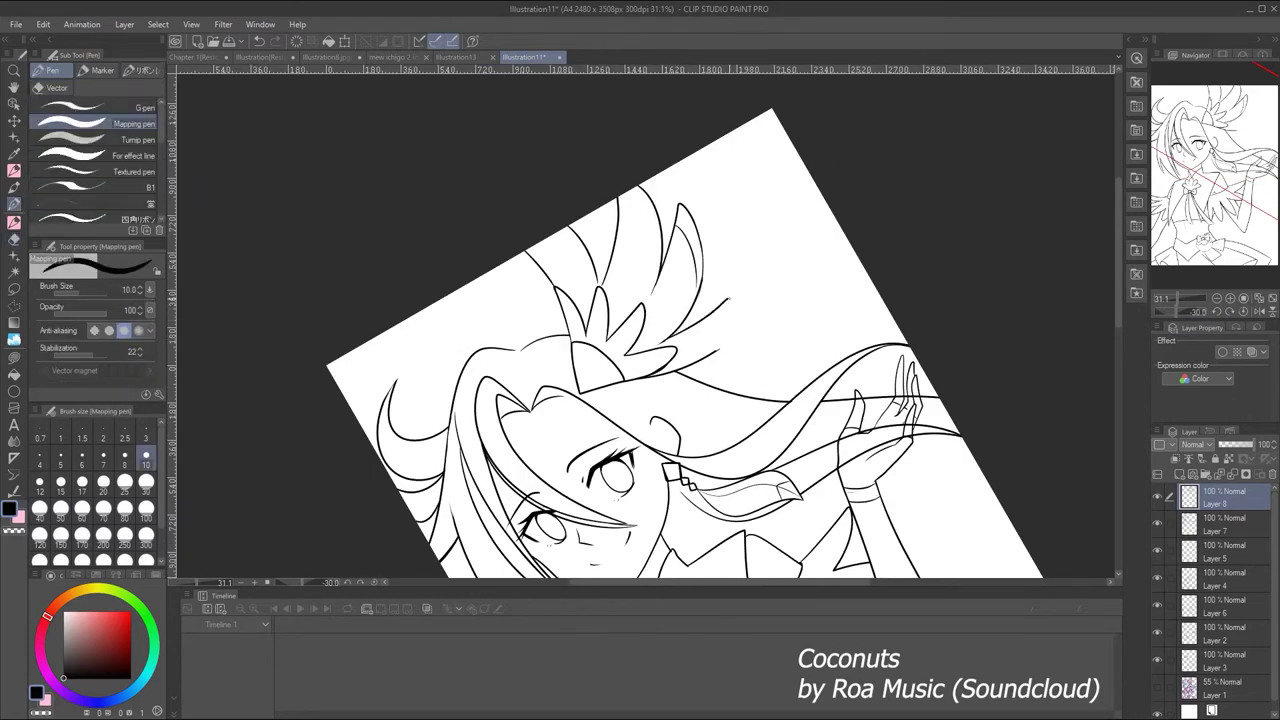
key(e)
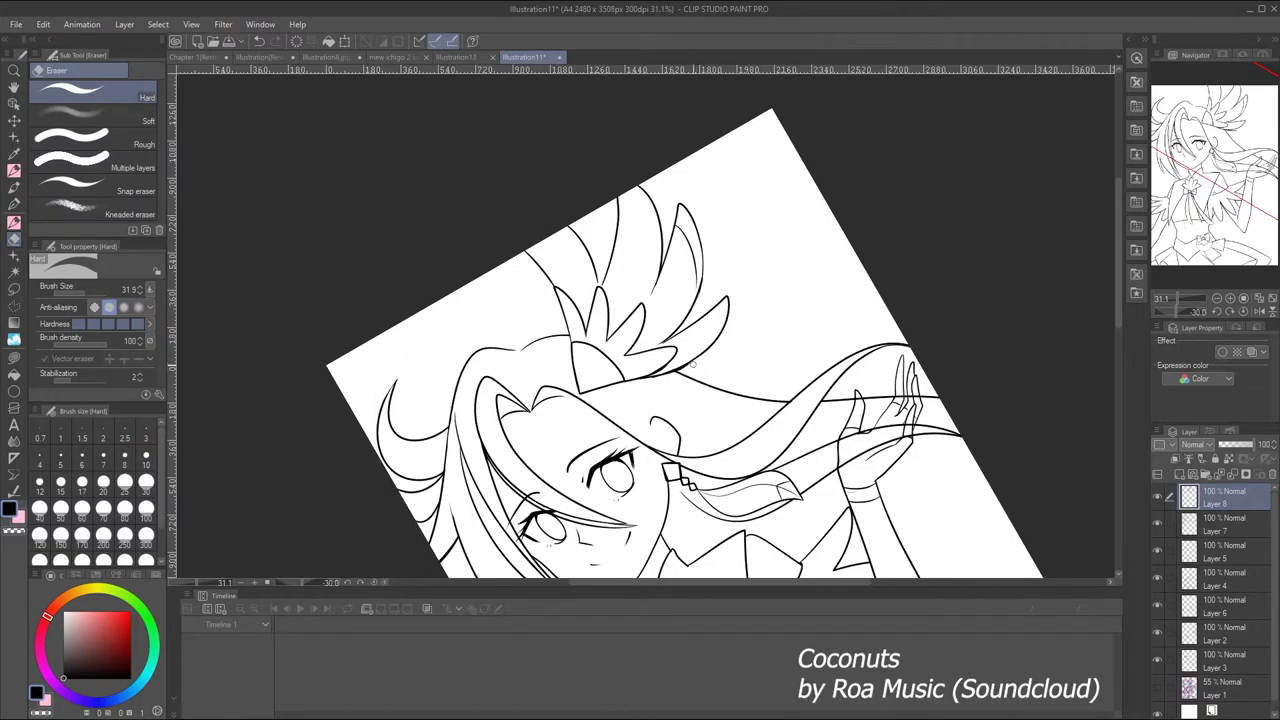
Try to extend the lowest large feather's lower edge down to the ornament's base corner in a mirrored view
key(asciicircum)
key(asciicircum)
key(ctrl+shift+h)
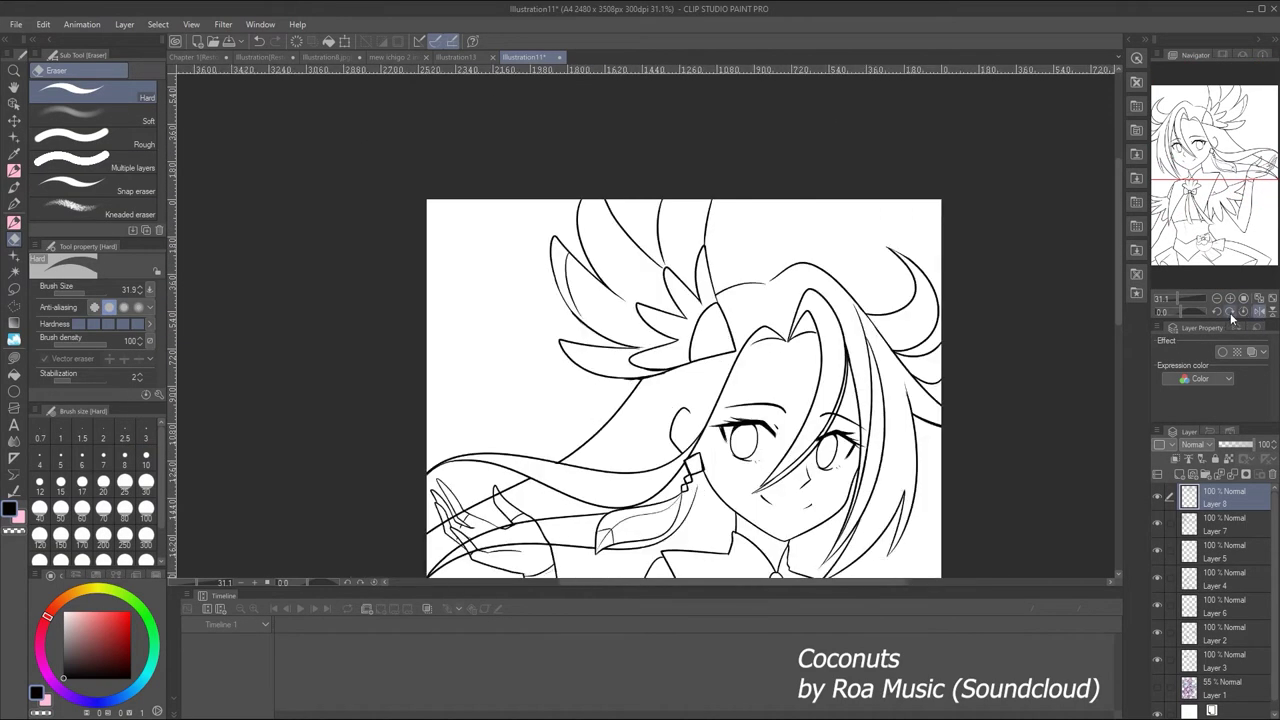
key(asciicircum)
key(asciicircum)
key(asciicircum)
key(asciicircum)
key(asciicircum)
key(asciicircum)
key(p)
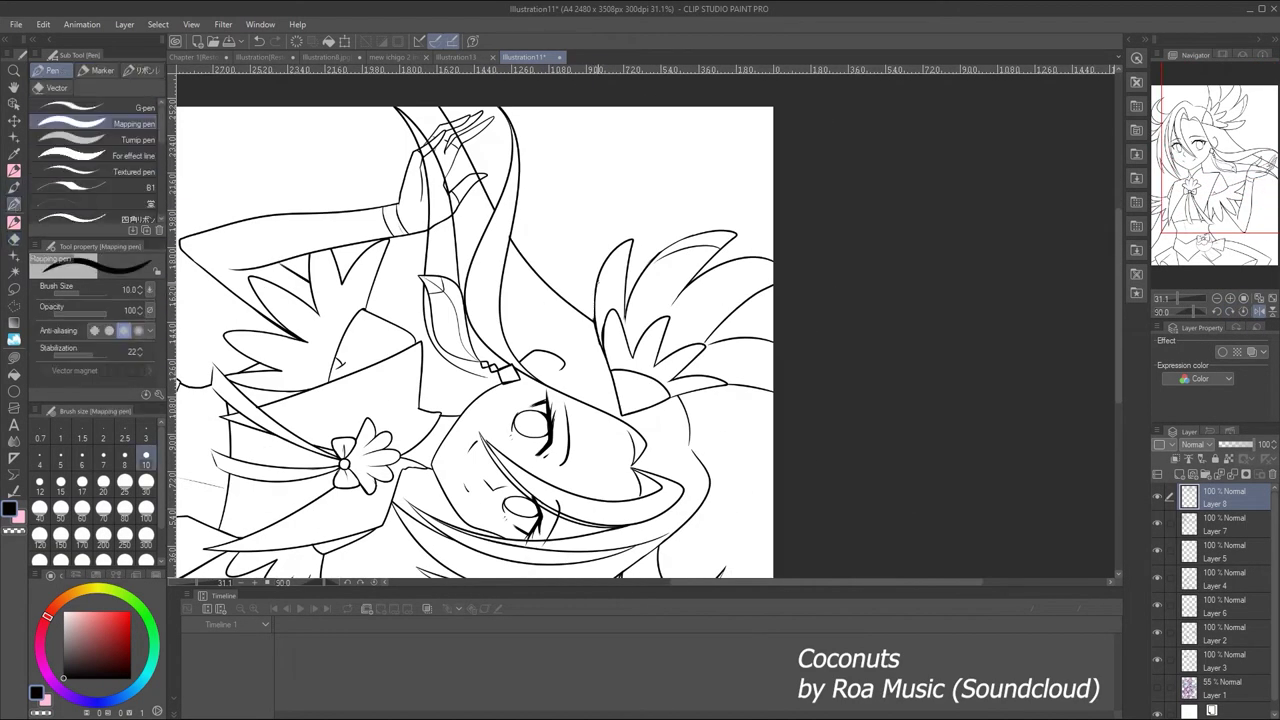
key(ctrl+z)
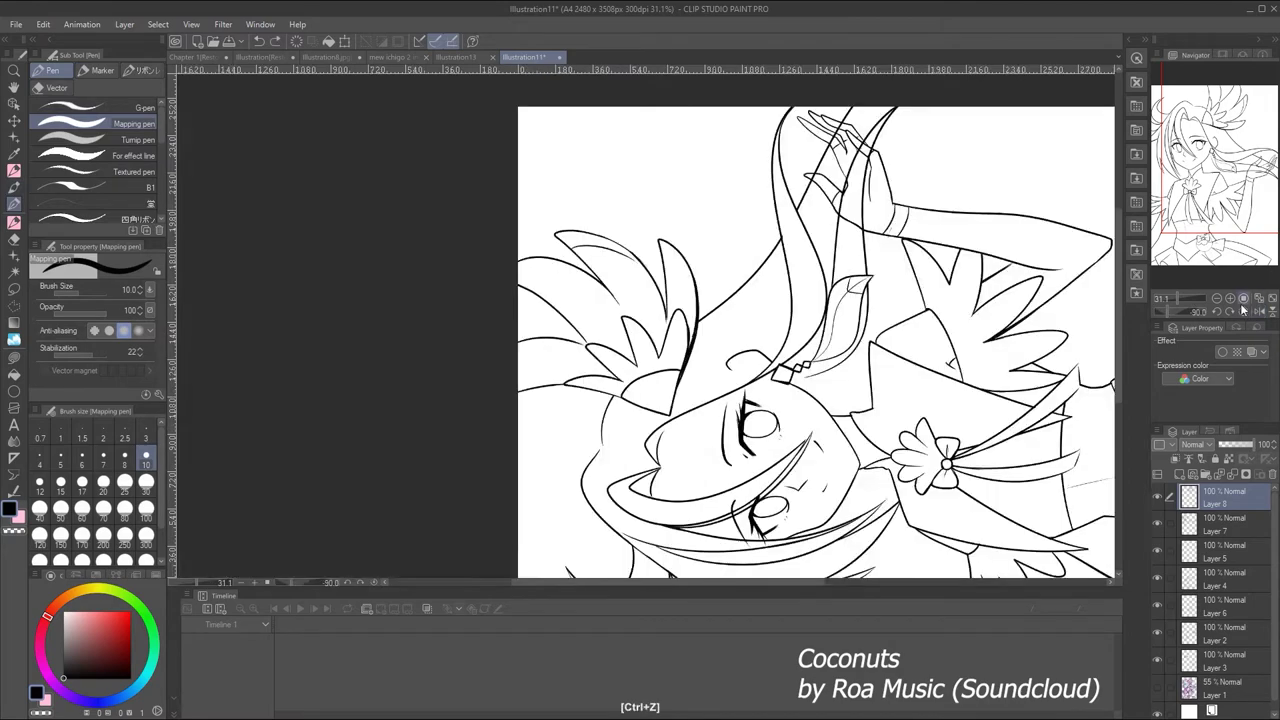
Erase the lowest small feather and the thick inner part of the lowest large feather's lower edge
drag(1182, 298, 1170, 293)
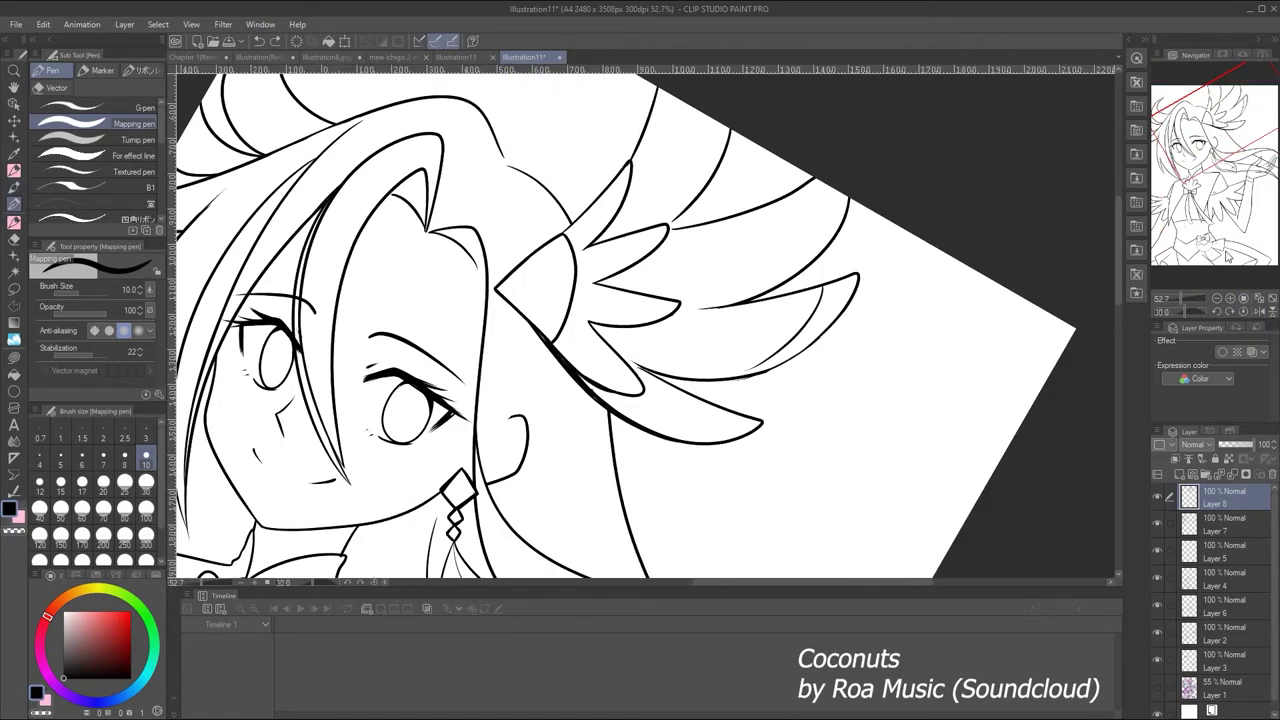
key(e)
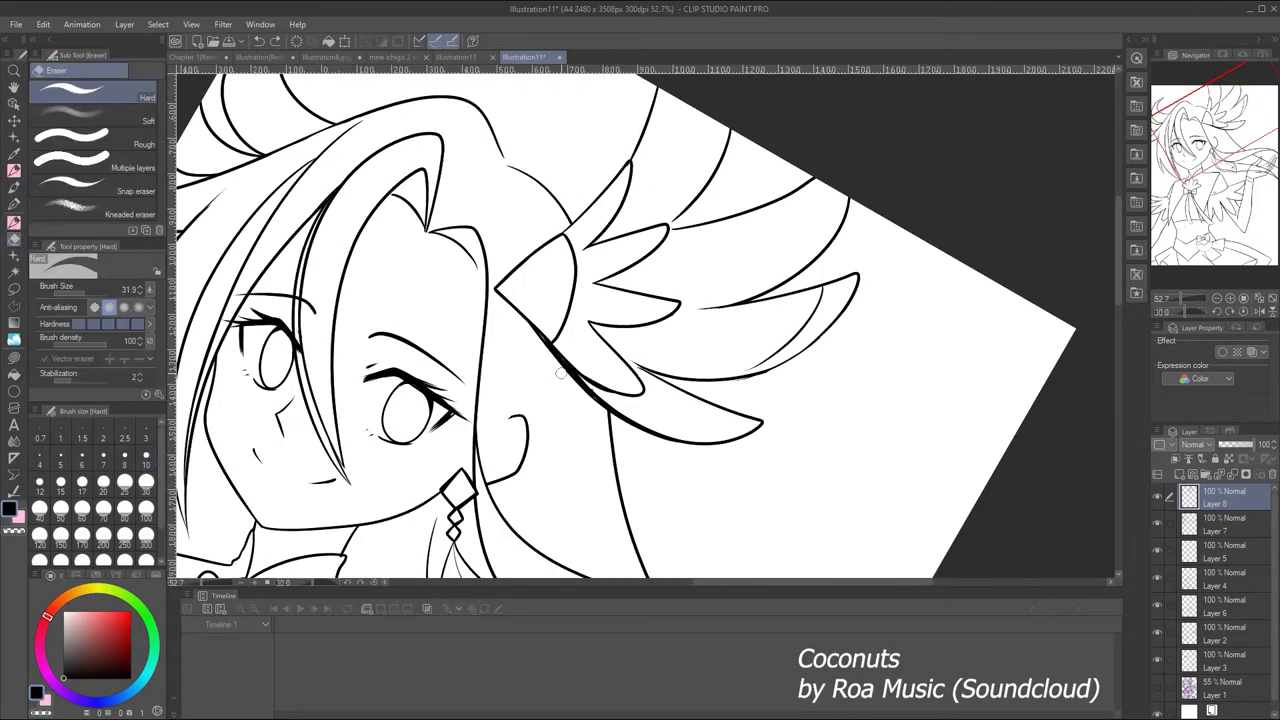
mouse_move(525, 322)
mouse_down()
mouse_move(613, 418)
mouse_move(651, 411)
mouse_move(614, 360)
mouse_move(625, 387)
mouse_move(603, 371)
mouse_move(588, 383)
mouse_move(656, 417)
mouse_up()
key(p)
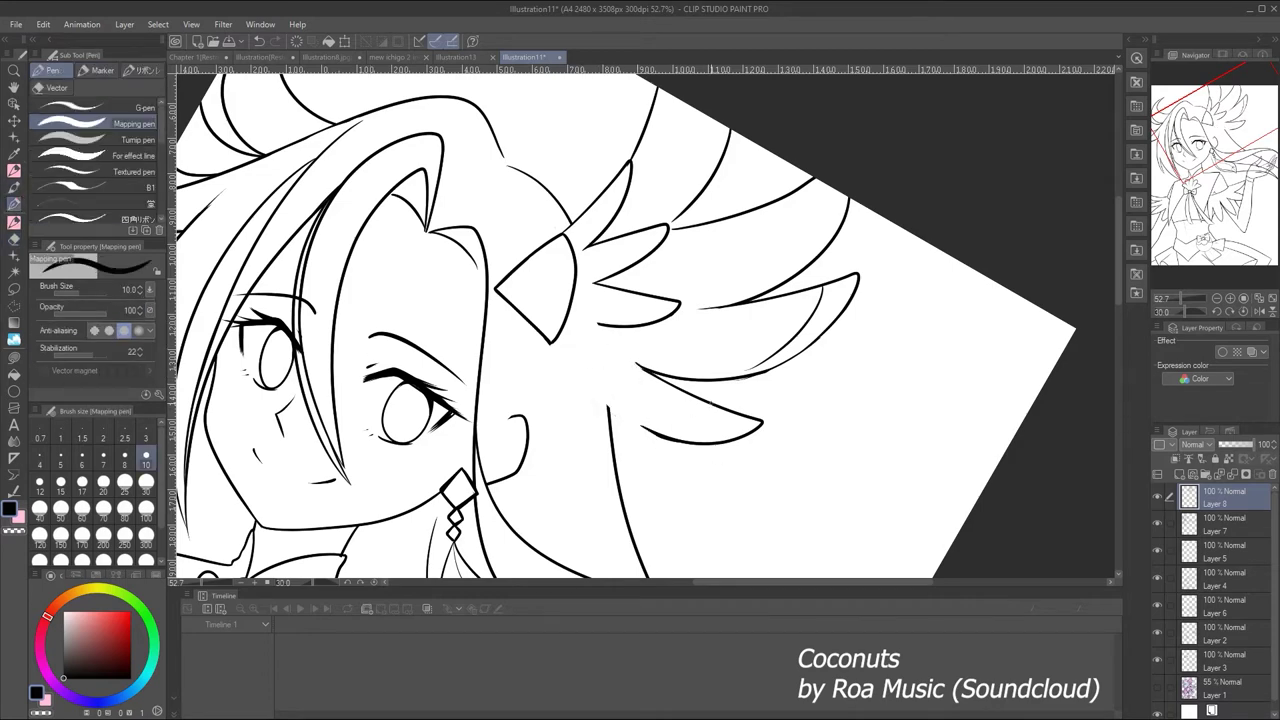
Try to redraw the lowest small feather with its lower edge running to the ornament's base
key(ctrl+z)
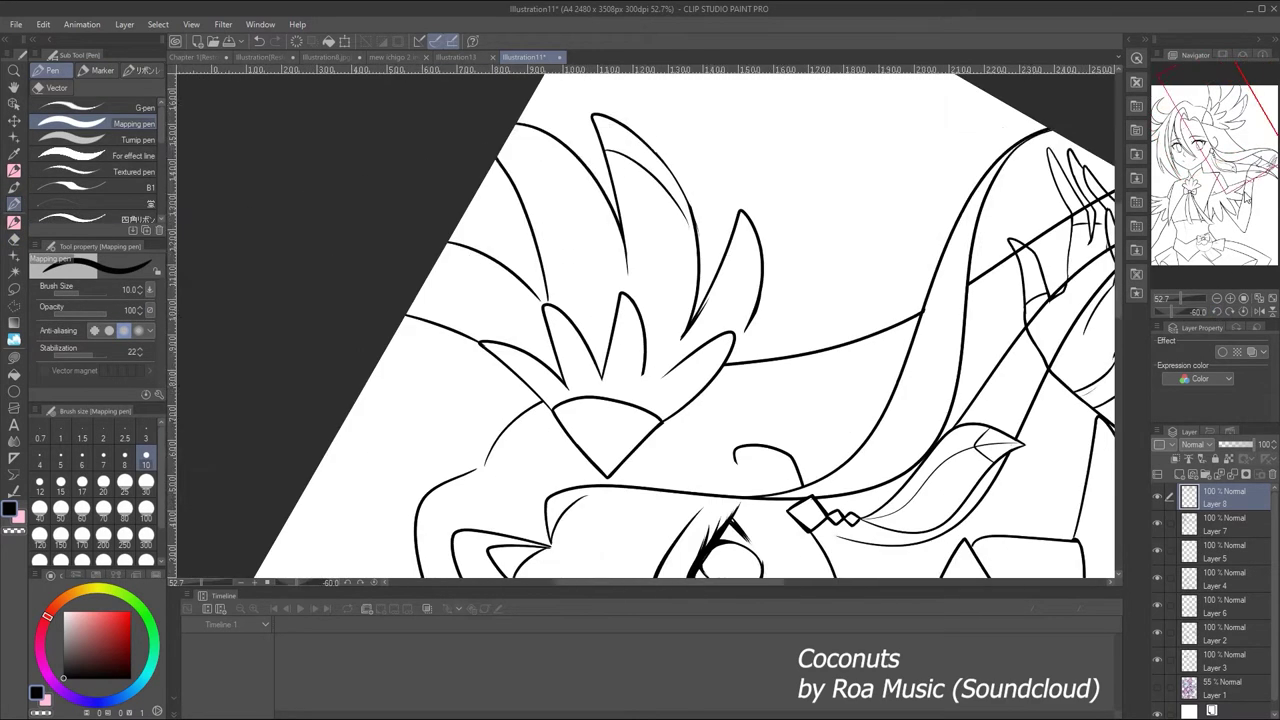
key(ctrl+z)
key(ctrl+z)
key(ctrl+y)
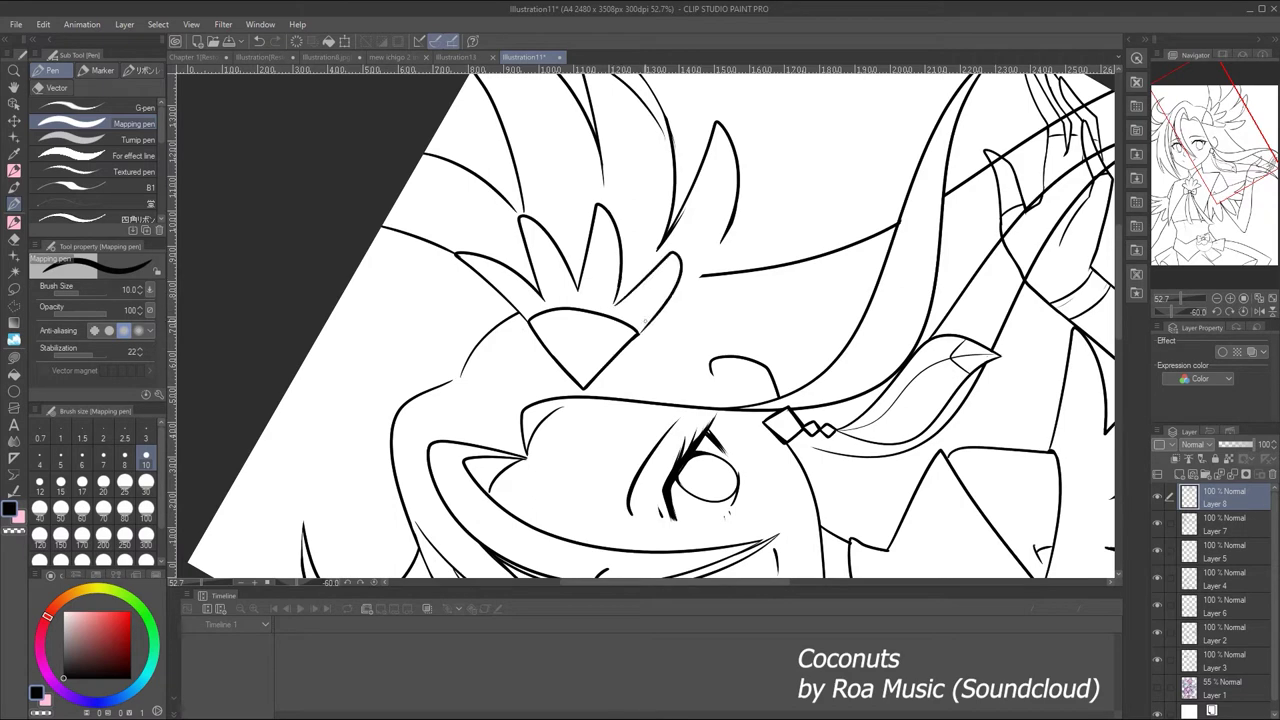
key(ctrl+z)
key(e)
key(p)
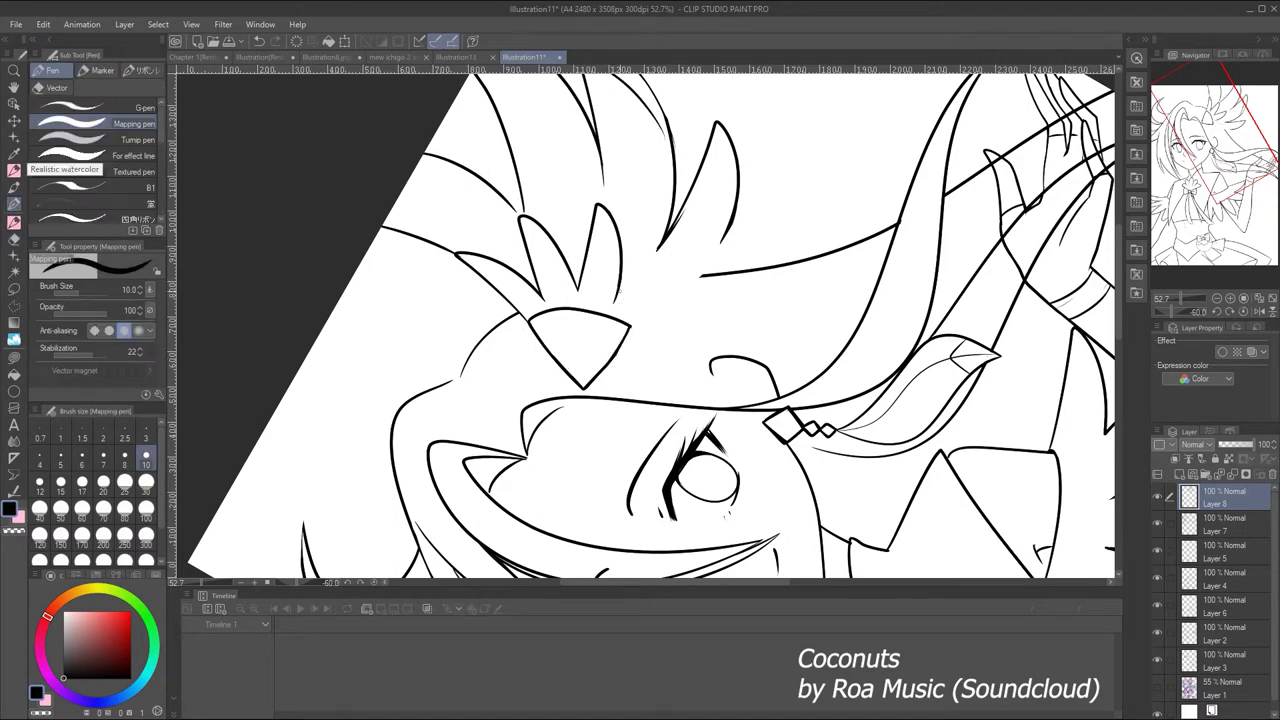
Redraw the lowest small feather in a narrower shape that ends at the ornament's corner
key(ctrl+y)
key(ctrl+z)
key(ctrl+y)
key(ctrl+z)
key(ctrl+y)
Redraw the lowest large feather's lower edge so it joins the ornament's base corner
click(1230, 297)
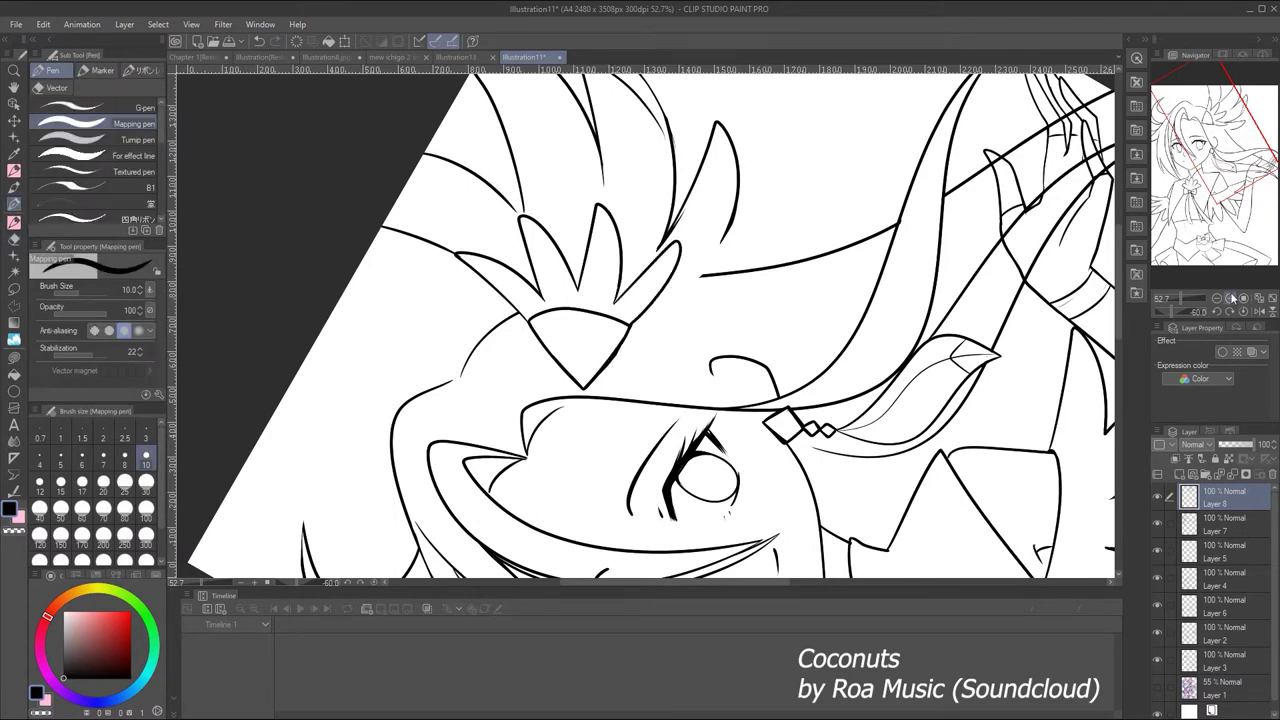
drag(1174, 292, 1171, 292)
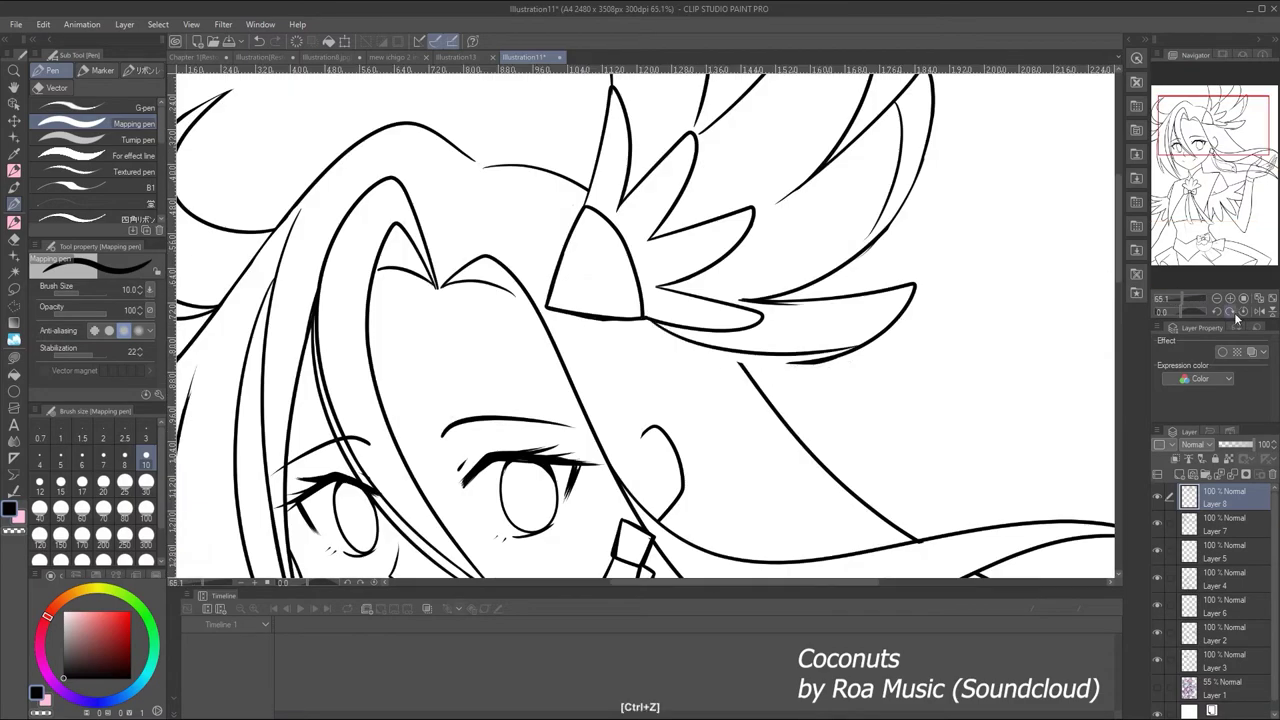
click(1230, 311)
click(1230, 311)
click(1230, 311)
click(1230, 311)
click(1230, 311)
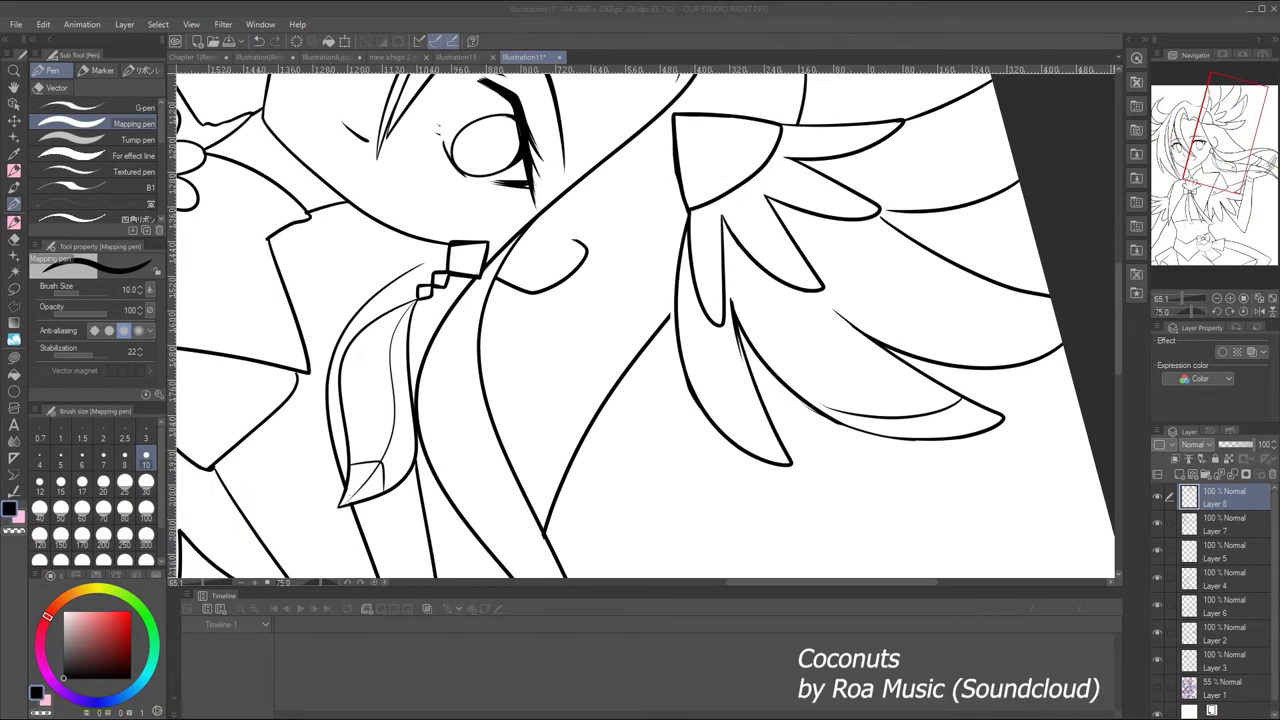
Join the hair contour to the lowest large feather and add an inner line near the feather's tip
key(e)
key(p)
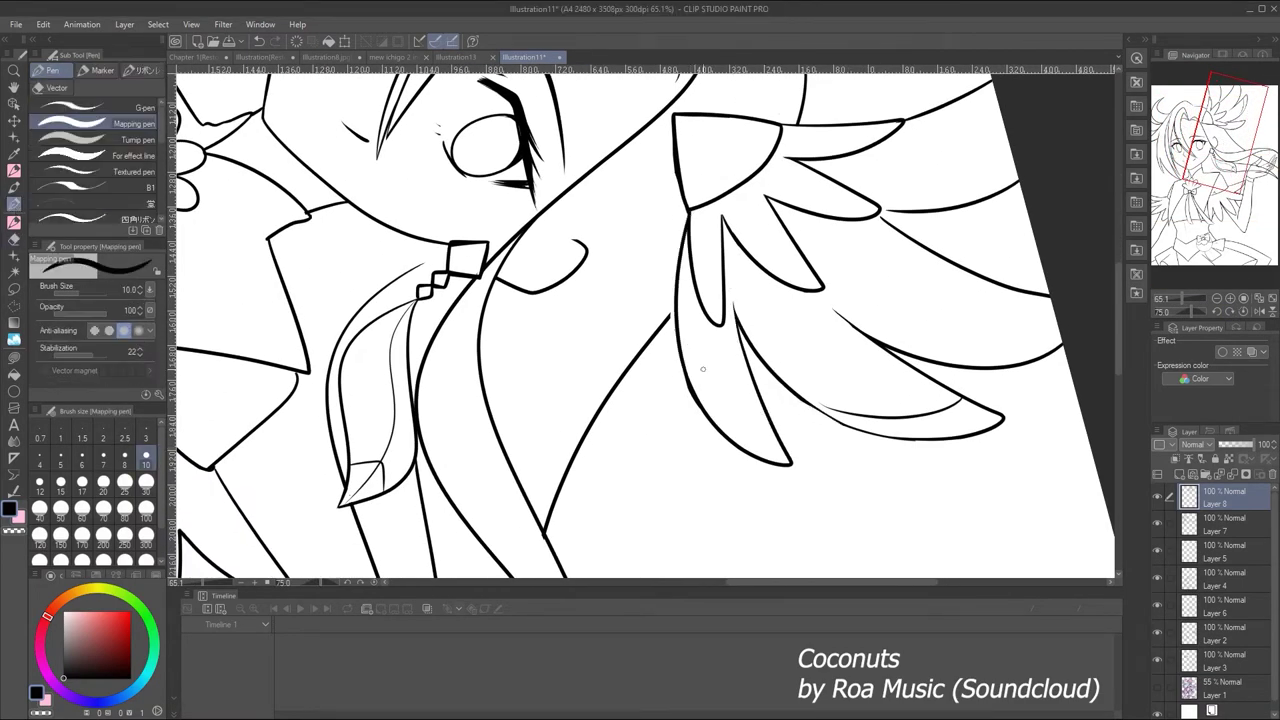
key(e)
key(p)
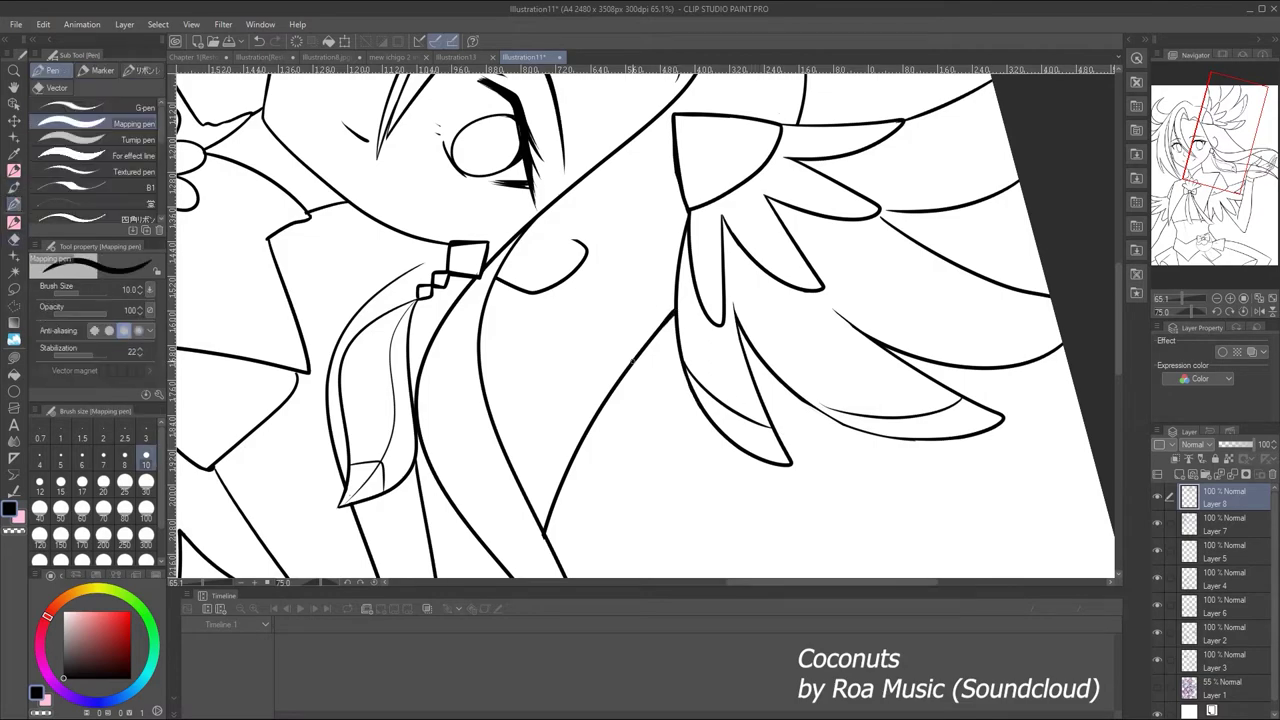
Draw a hair strand across the lower ear and finish the ear with an inner line and a trimmed lower edge on Layer 2
key(ctrl+alt+0)
scroll(640, 320, down, 3)
key(ctrl+z)
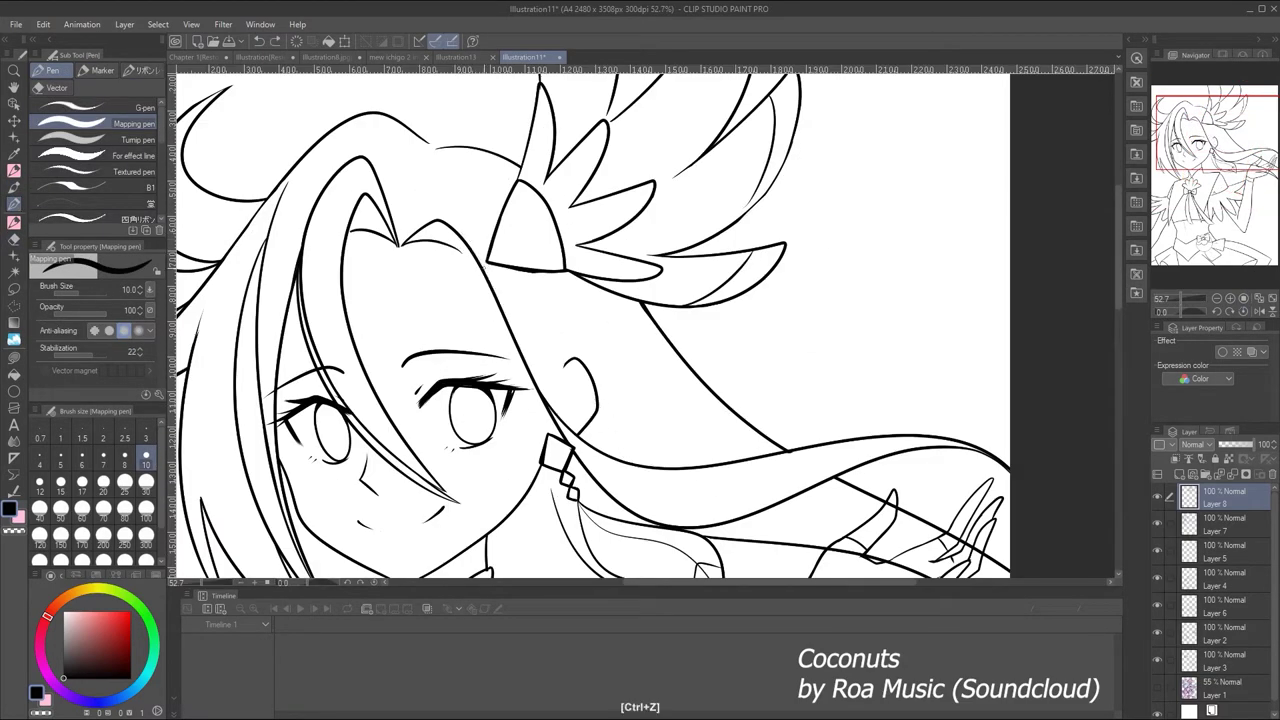
key(ctrl+z)
drag(1185, 298, 1178, 297)
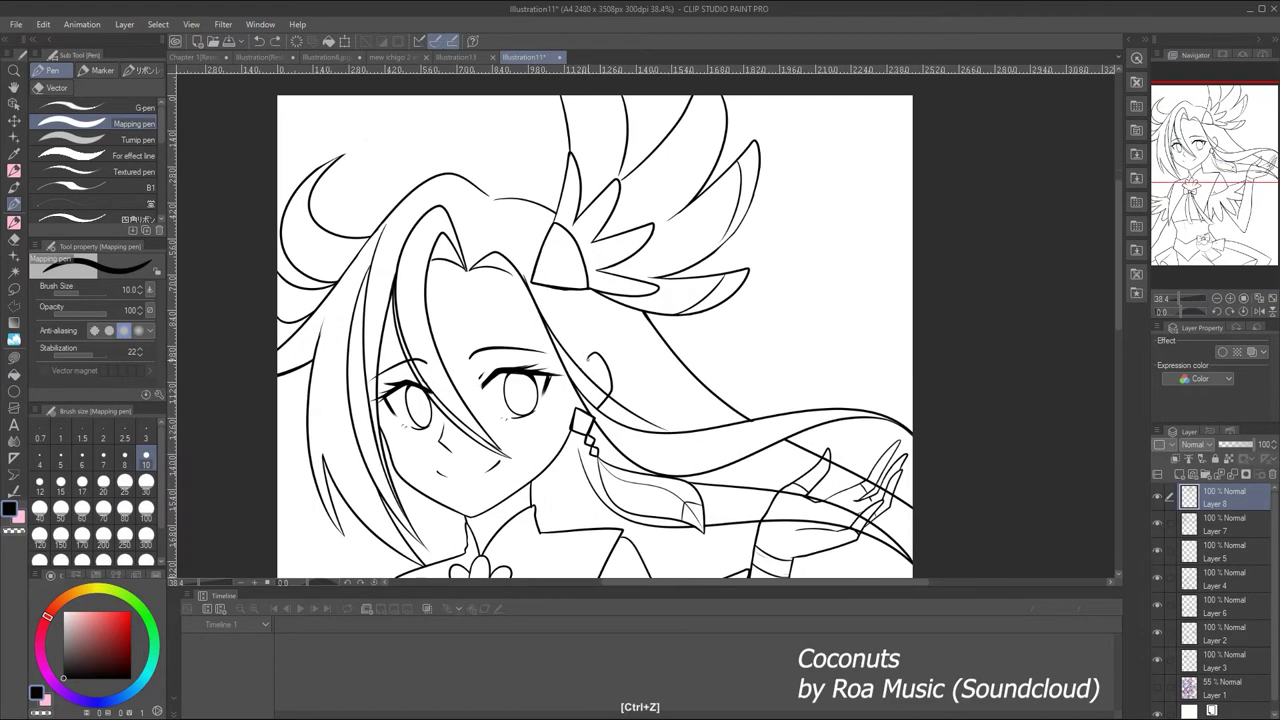
key(e)
ctrl+shift+click(600, 436)
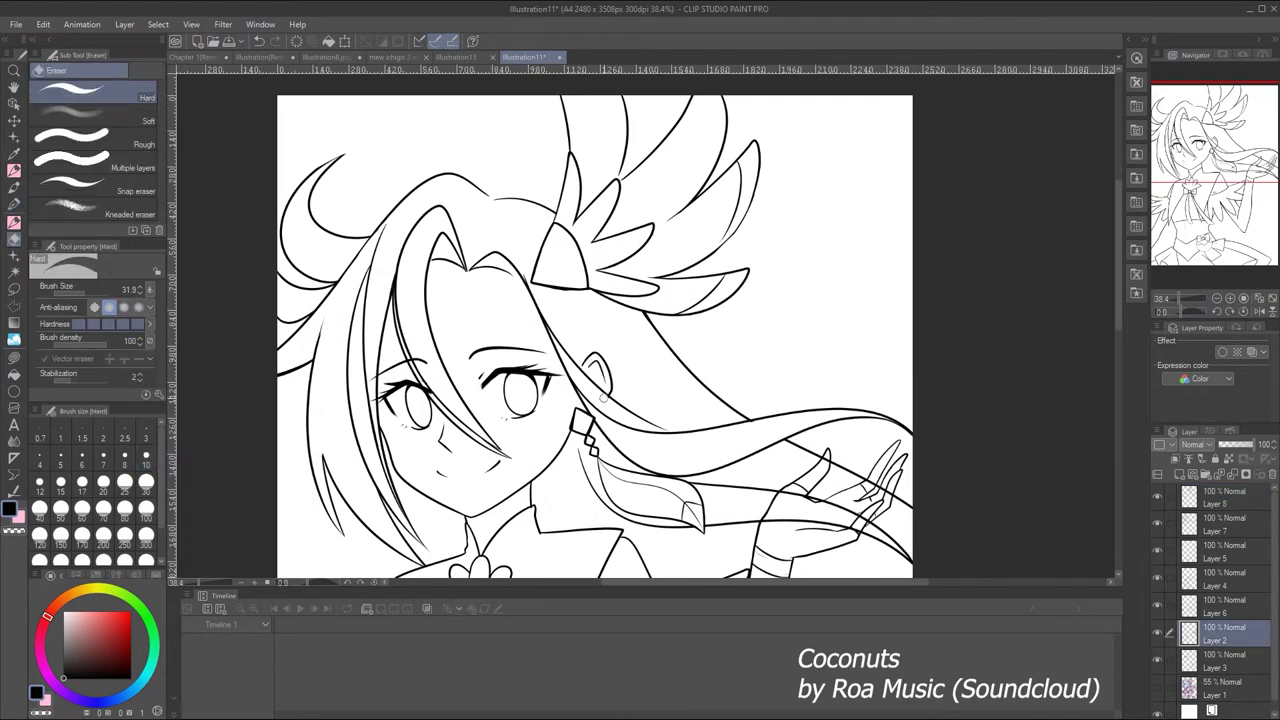
key(asciicircum)
key(asciicircum)
key(asciicircum)
key(asciicircum)
key(ctrl+z)
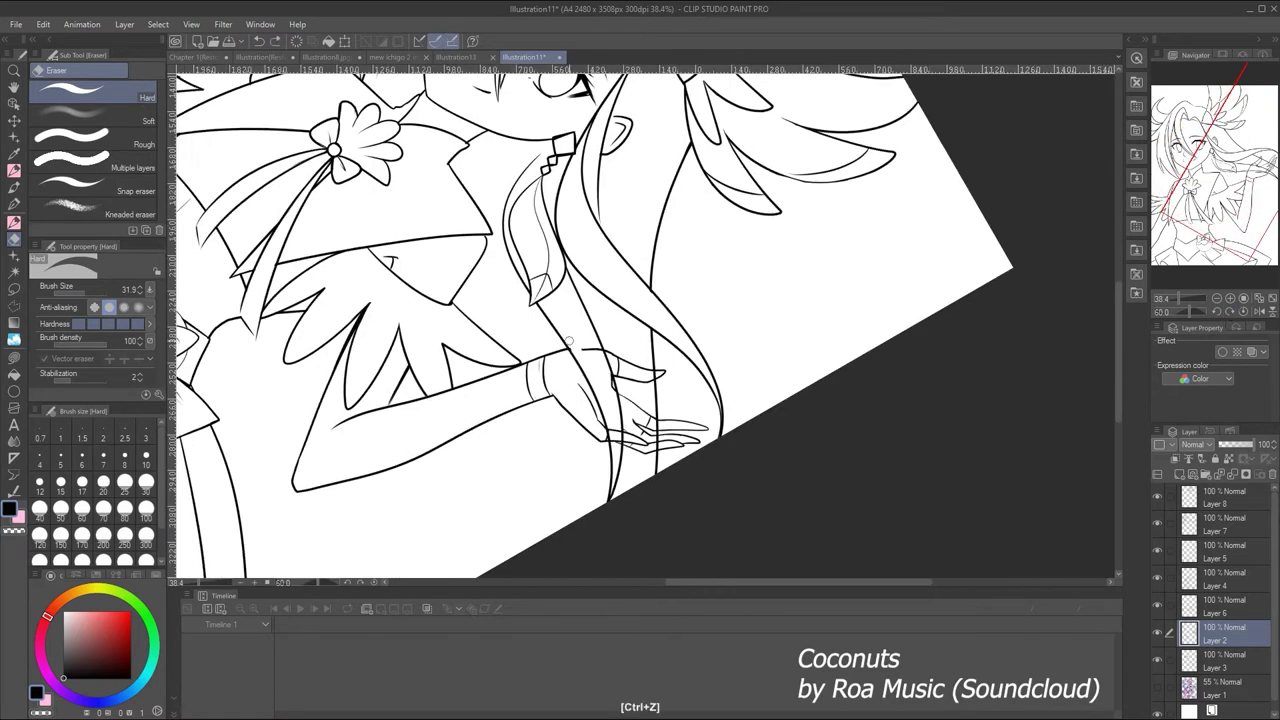
key(ctrl+z)
key(ctrl+z)
Erase the hand lines on Layer 4 where the hair strand lies over the palm
ctrl+shift+click(606, 438)
key(ctrl+alt+0)
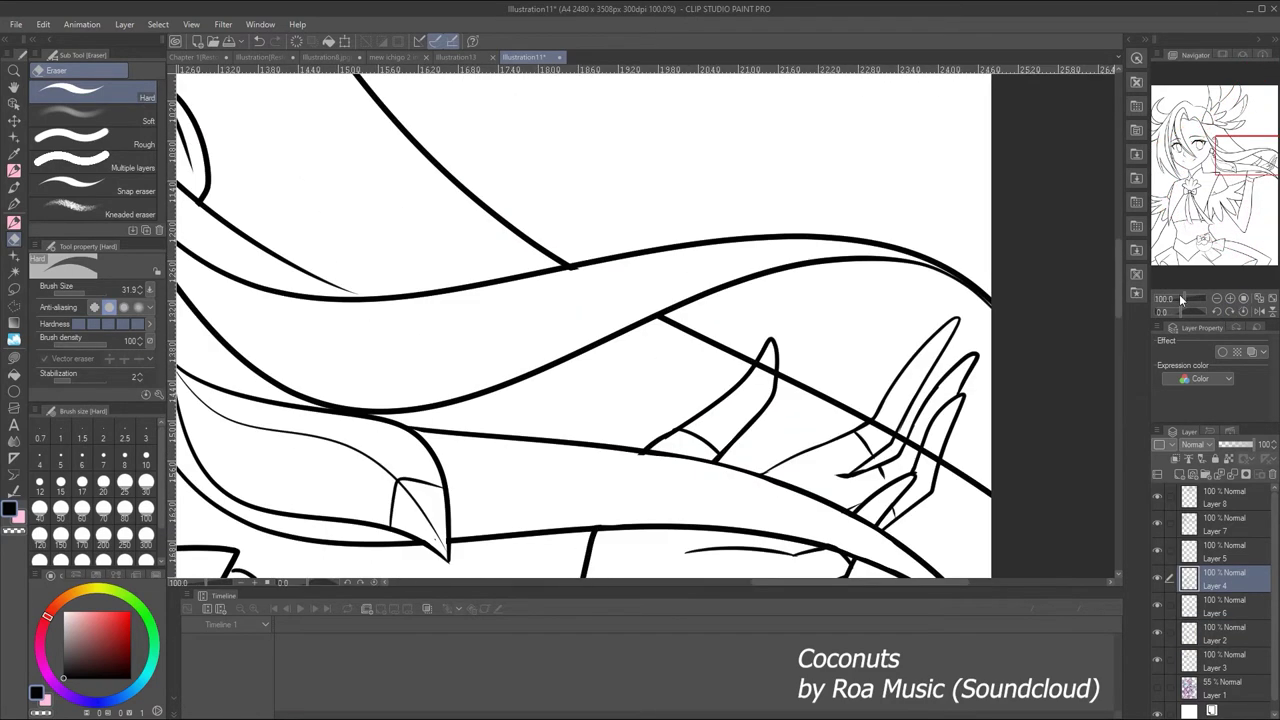
click(1180, 296)
Erase the hair contour on Layer 2 where it crosses the thumb and fingers of the raised hand
ctrl+shift+click(700, 340)
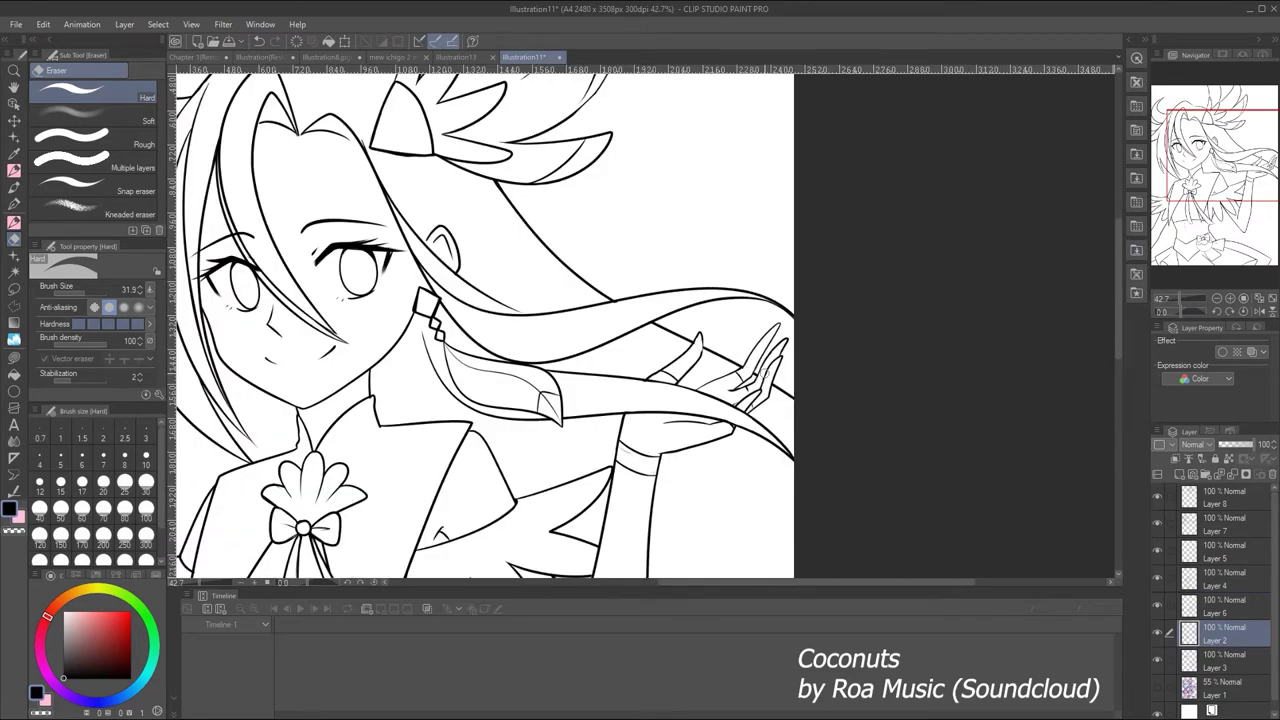
key(p)
key(ctrl+z)
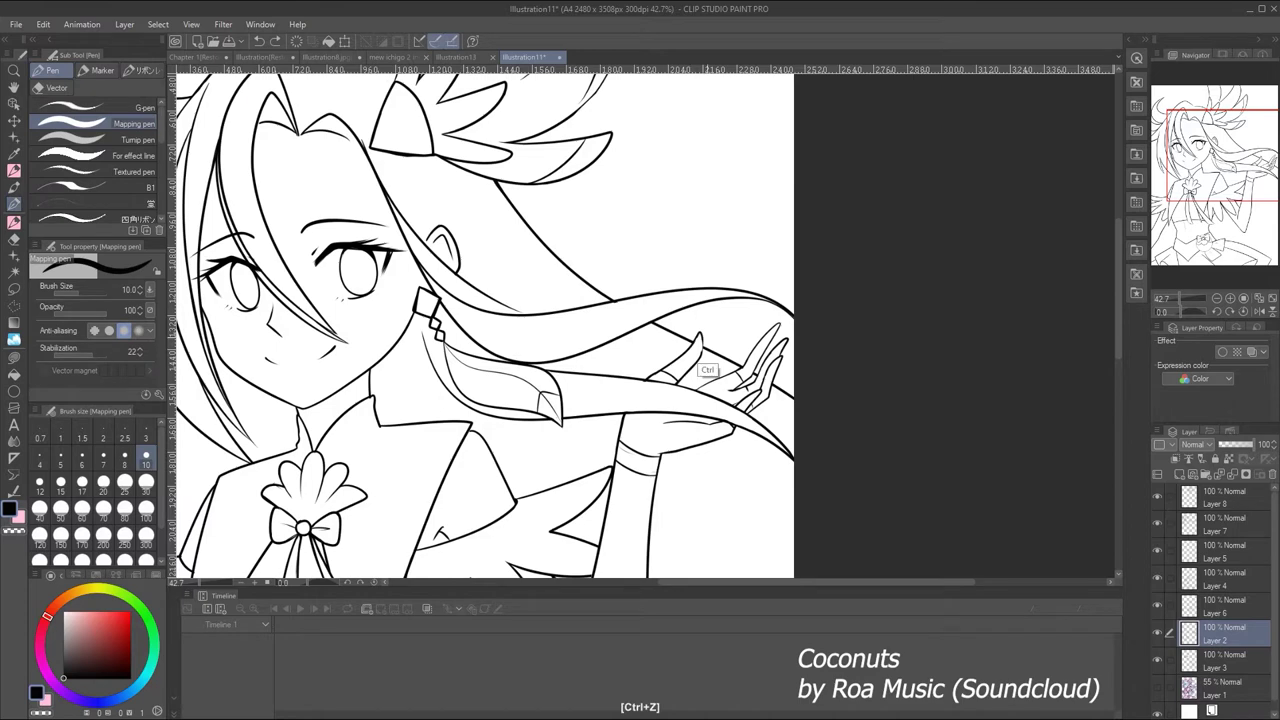
key(minus)
key(minus)
key(minus)
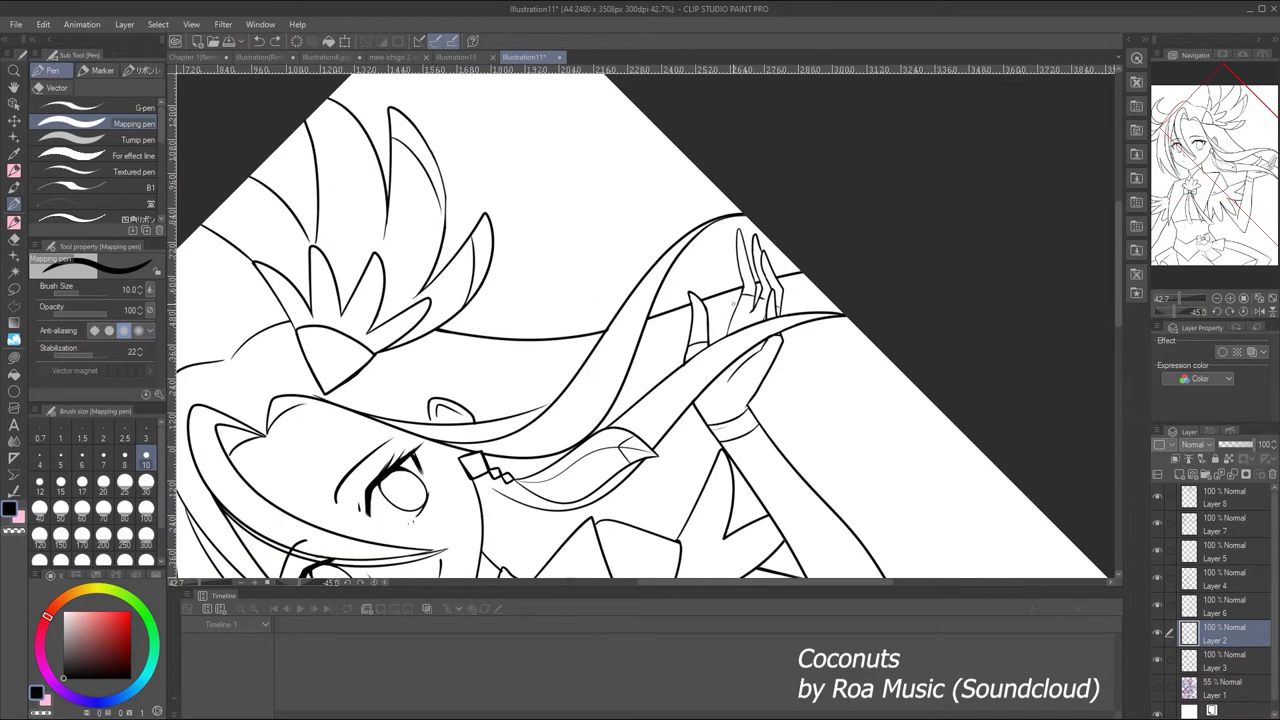
Merge all the line art layers above the sketch into Layer 8
click(1173, 299)
click(1225, 497)
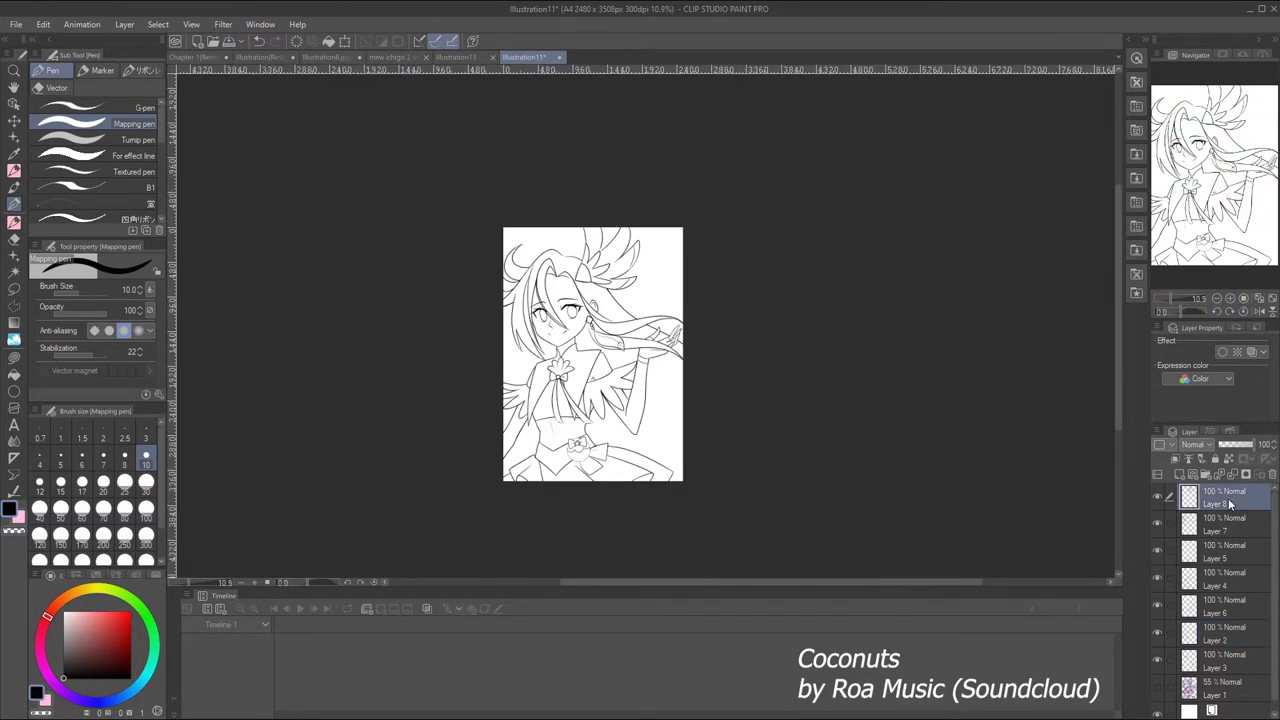
key(ctrl+shift+e)
click(1168, 298)
drag(1170, 299, 1165, 299)
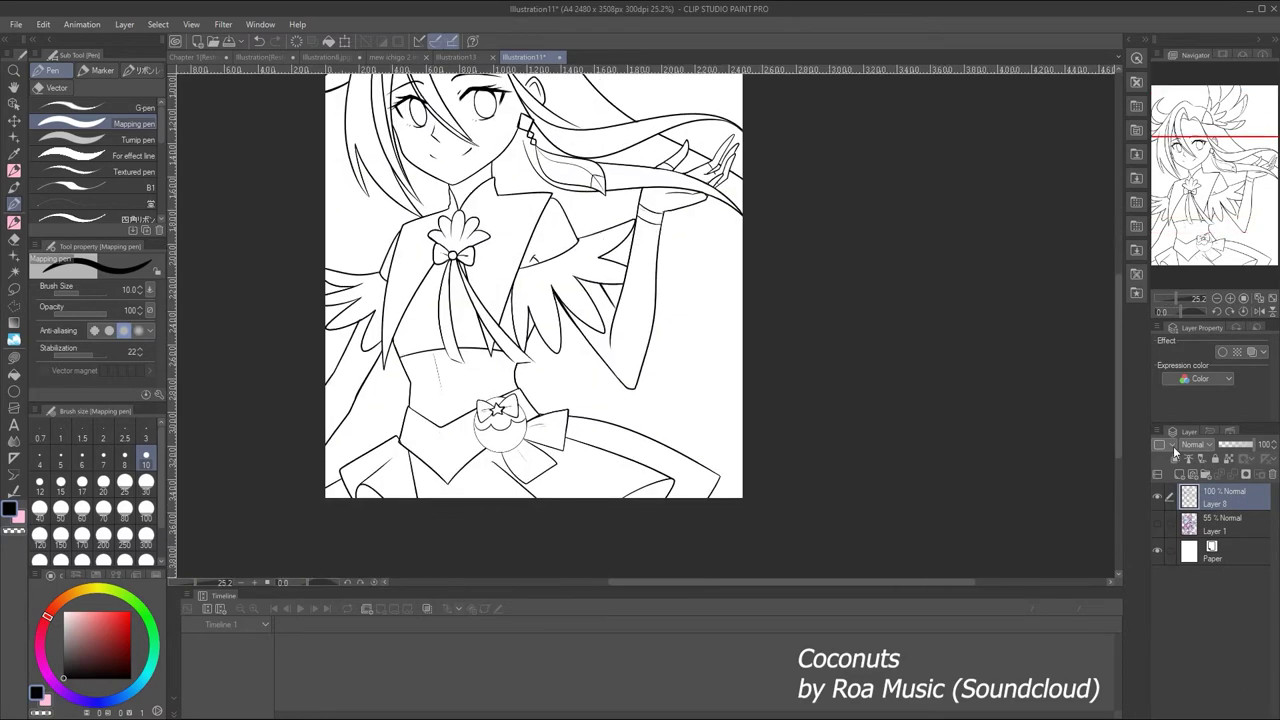
Show the sketch on Layer 1, add a new layer, and ink the long back hair strand sweeping past the arm to the canvas edge
click(1157, 523)
key(ctrl+shift+n)
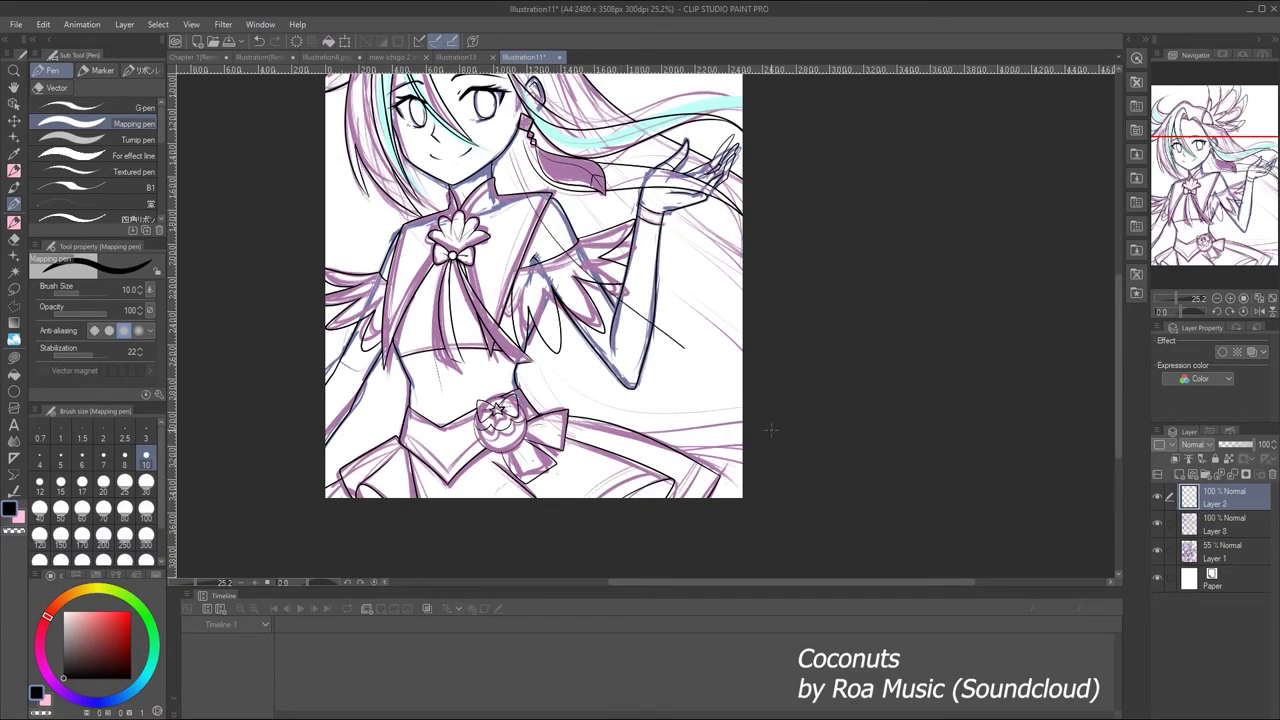
drag(524, 368, 742, 450)
key(ctrl+z)
drag(526, 408, 742, 442)
key(ctrl+z)
drag(530, 330, 742, 408)
scroll(533, 285, up, 1)
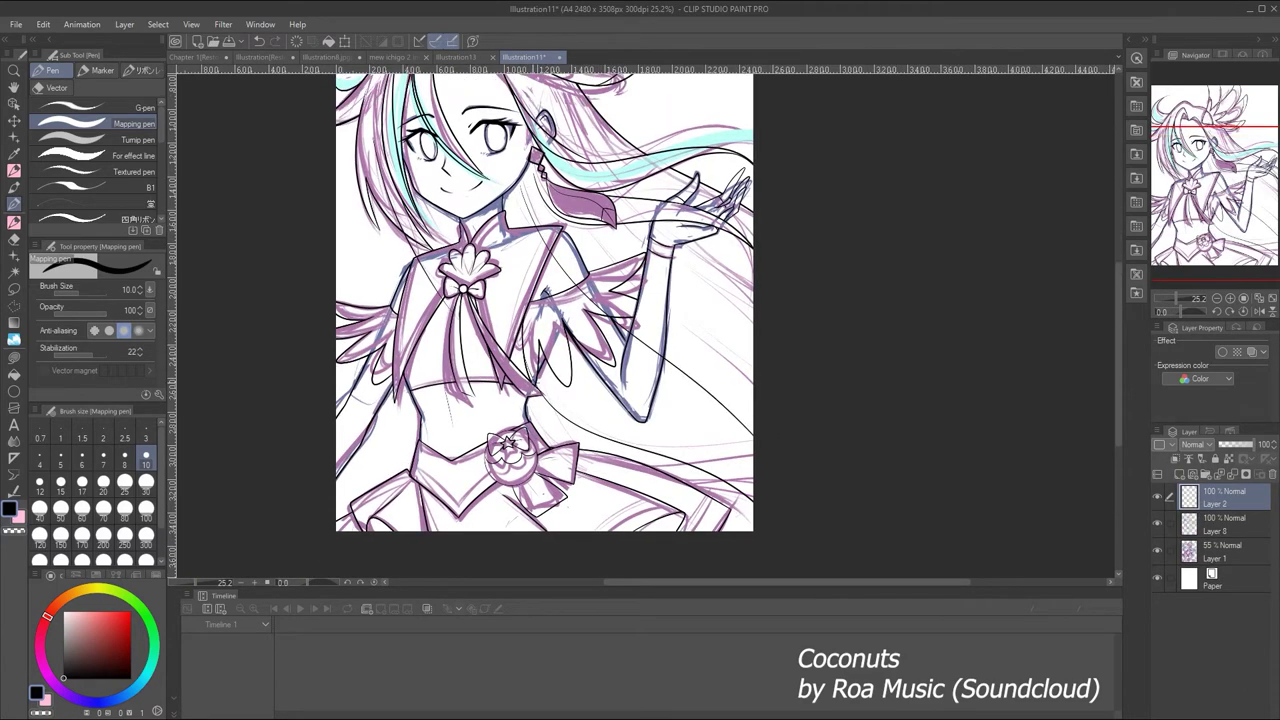
Hide the sketch on Layer 1 and try inking a lower back hair contour from the waist to the canvas edge
key(e)
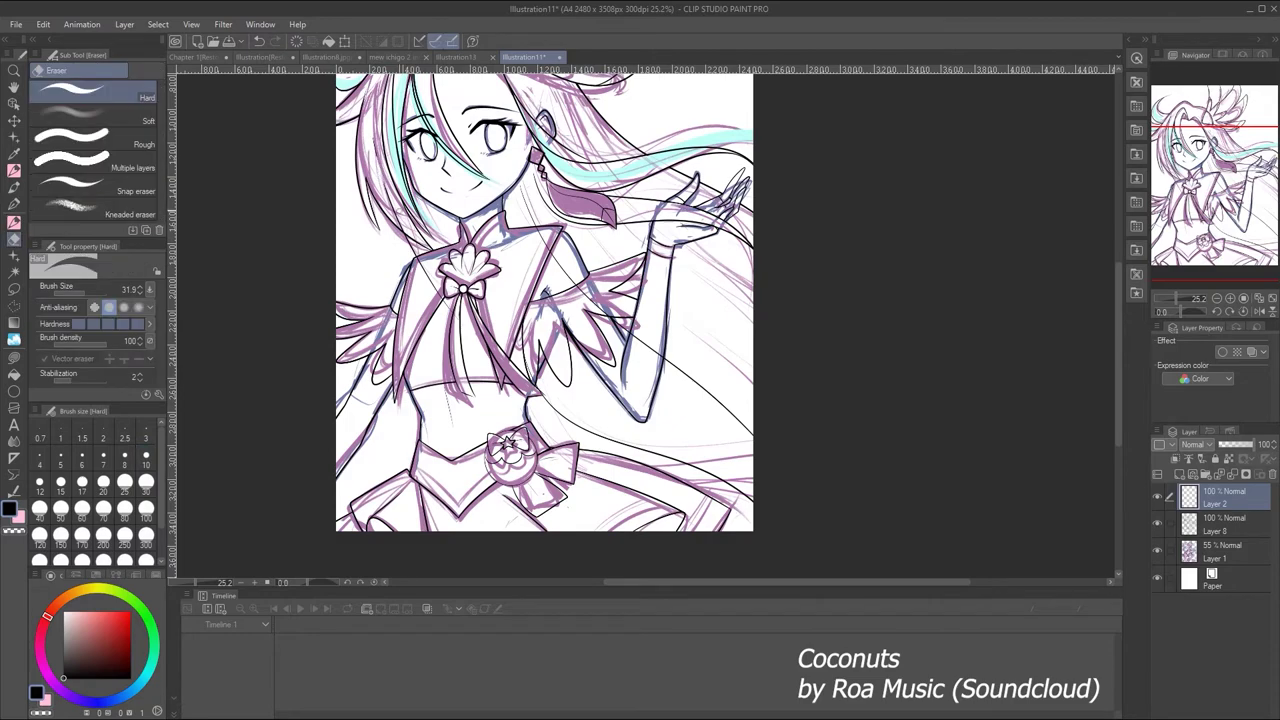
click(1157, 550)
drag(1172, 298, 1175, 299)
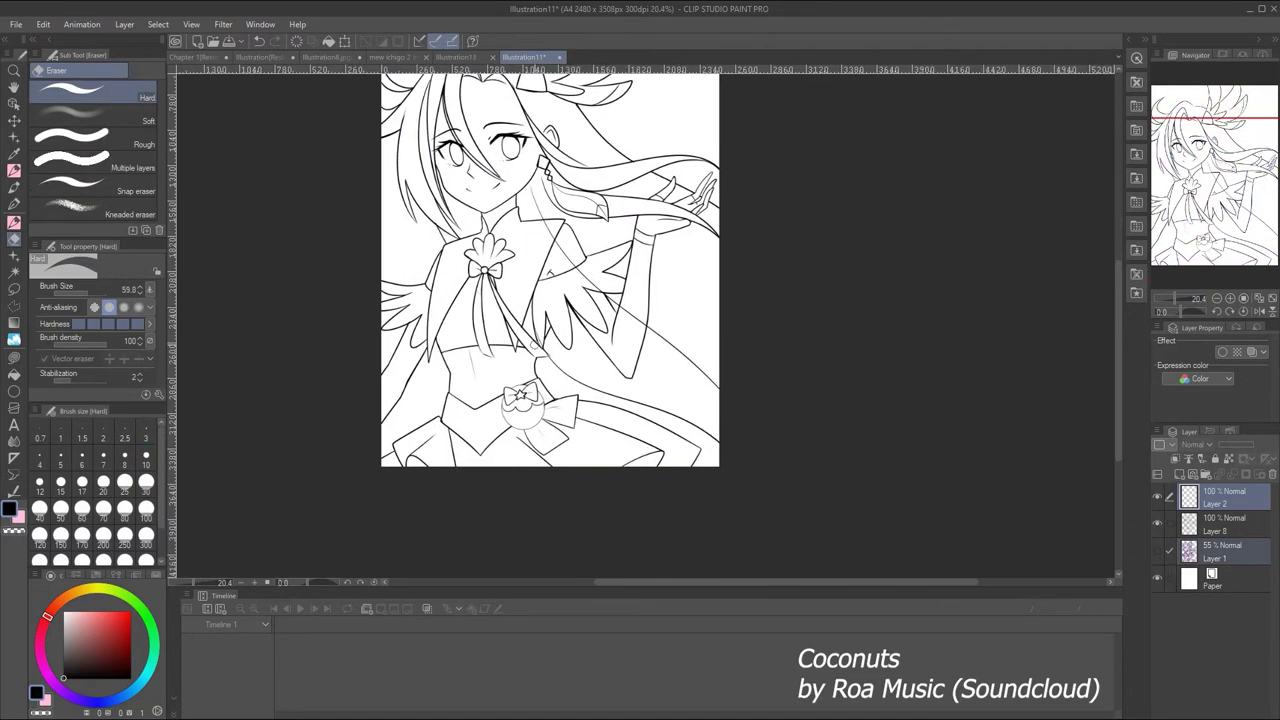
drag(530, 328, 698, 430)
click(14, 203)
key(ctrl+z)
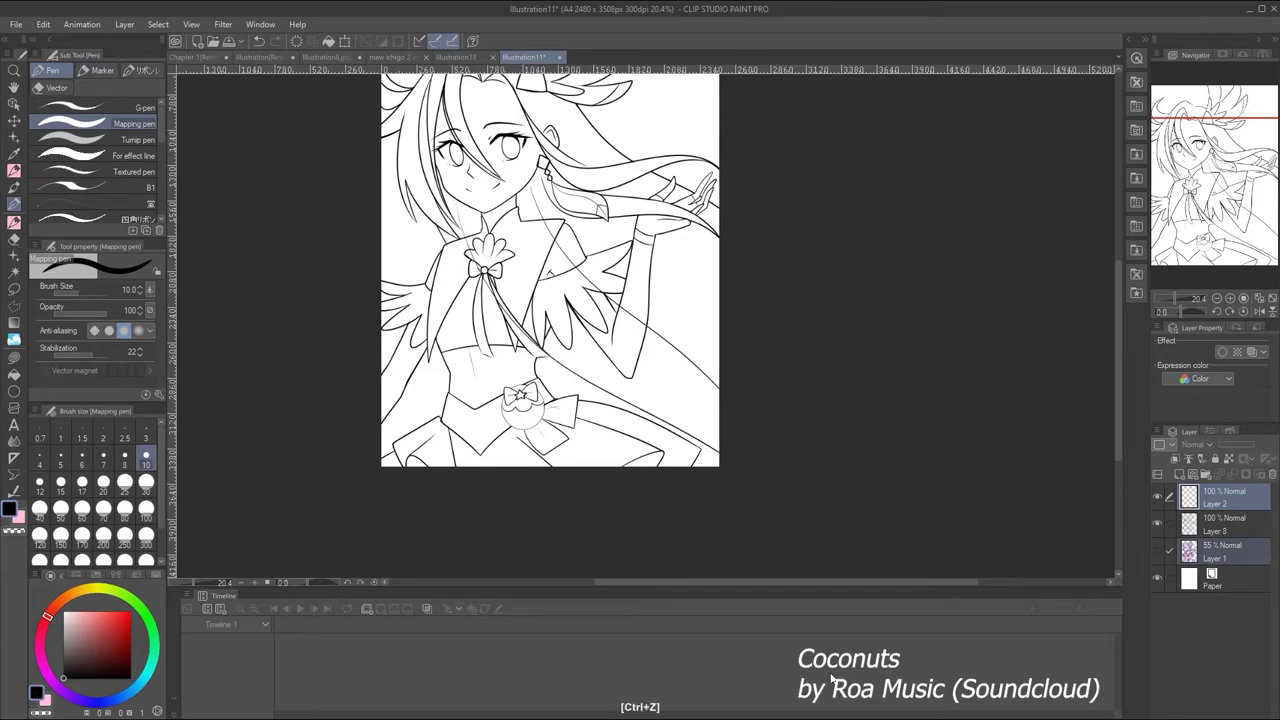
Undo the lower hair contour and redraw it running from the chest past the waist into the skirt
key(ctrl+z)
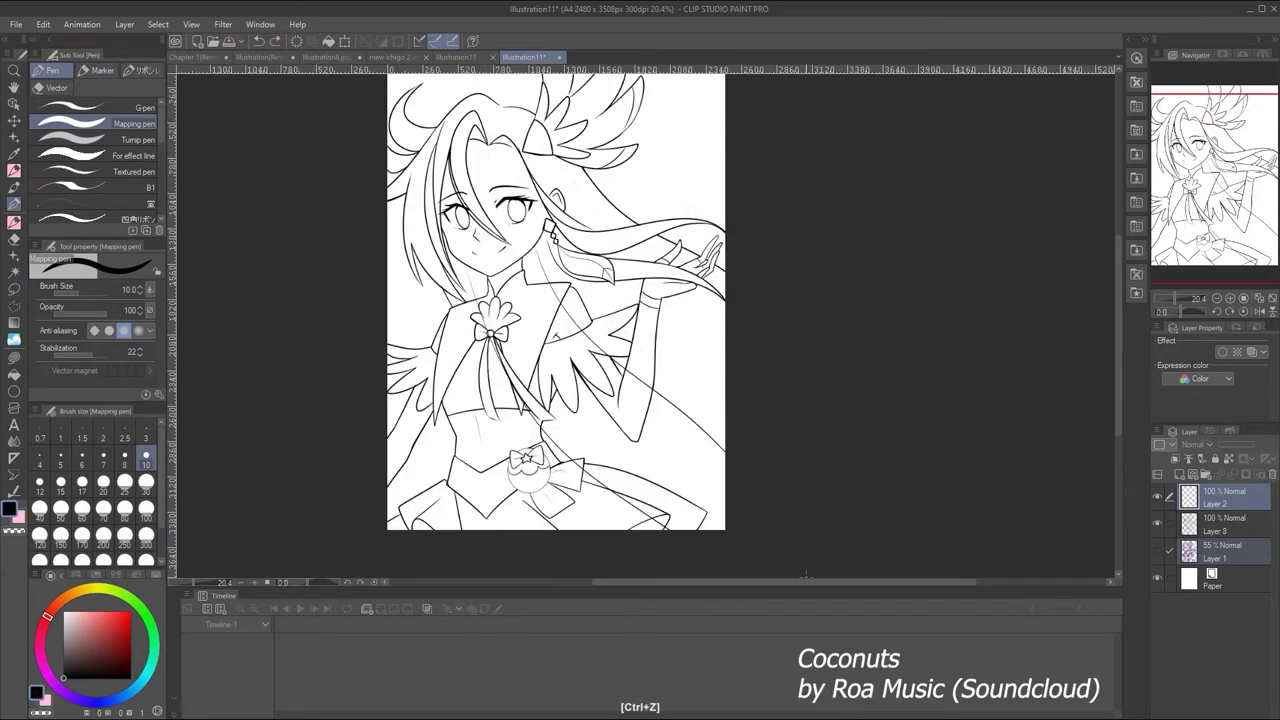
key(ctrl+z)
key(ctrl+z)
drag(1177, 297, 1170, 291)
scroll(630, 335, up, 1)
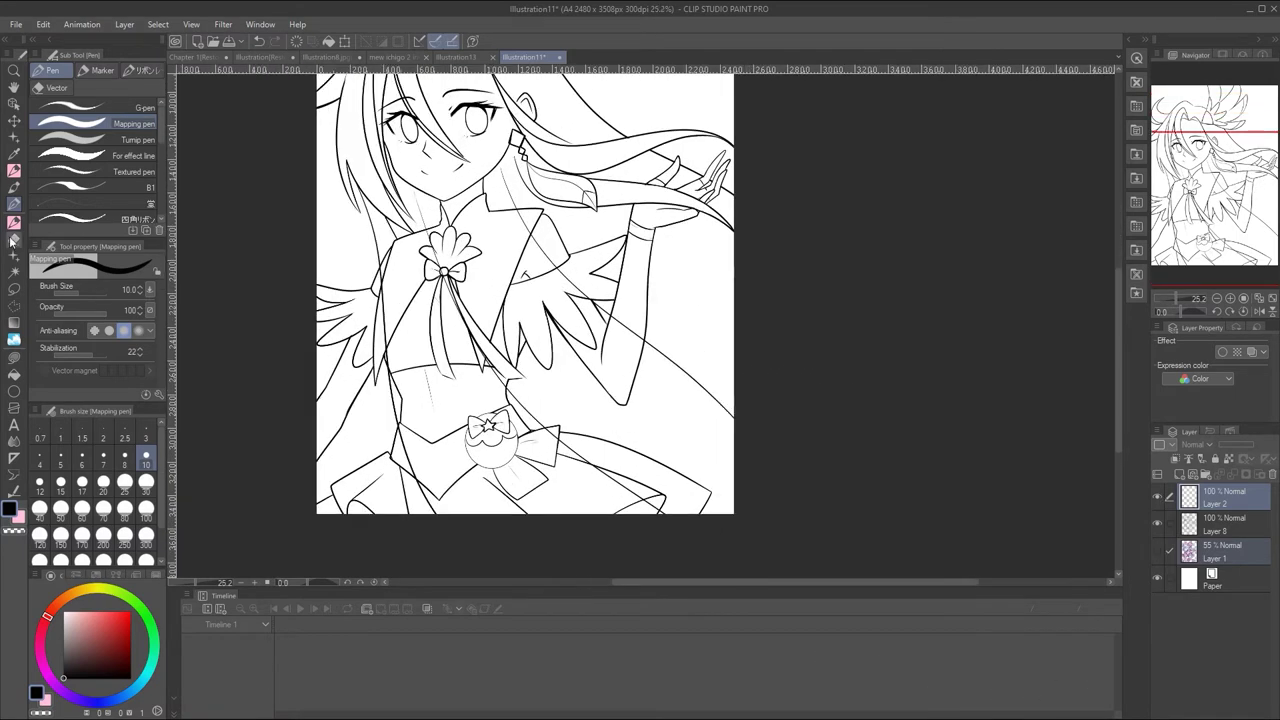
Erase the new hair lines on Layer 2 where they cross the collar, sleeve feathers, arm and skirt
key(e)
drag(1172, 298, 1167, 298)
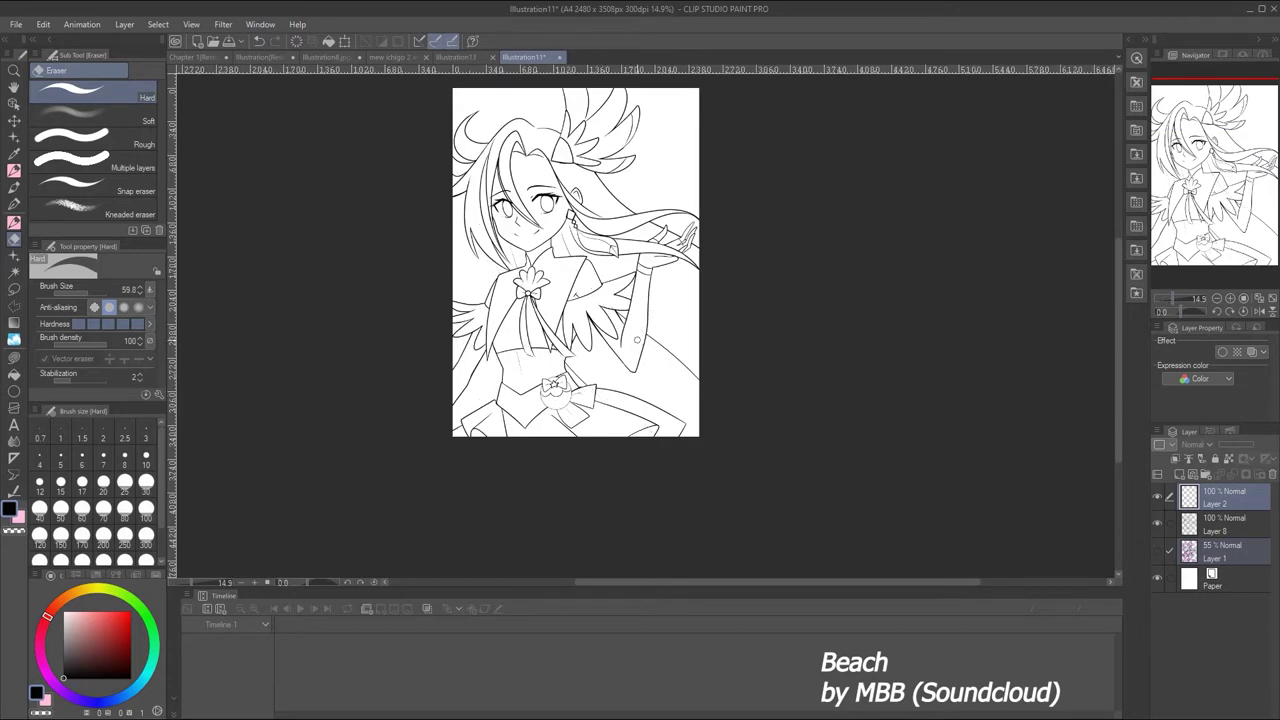
key(p)
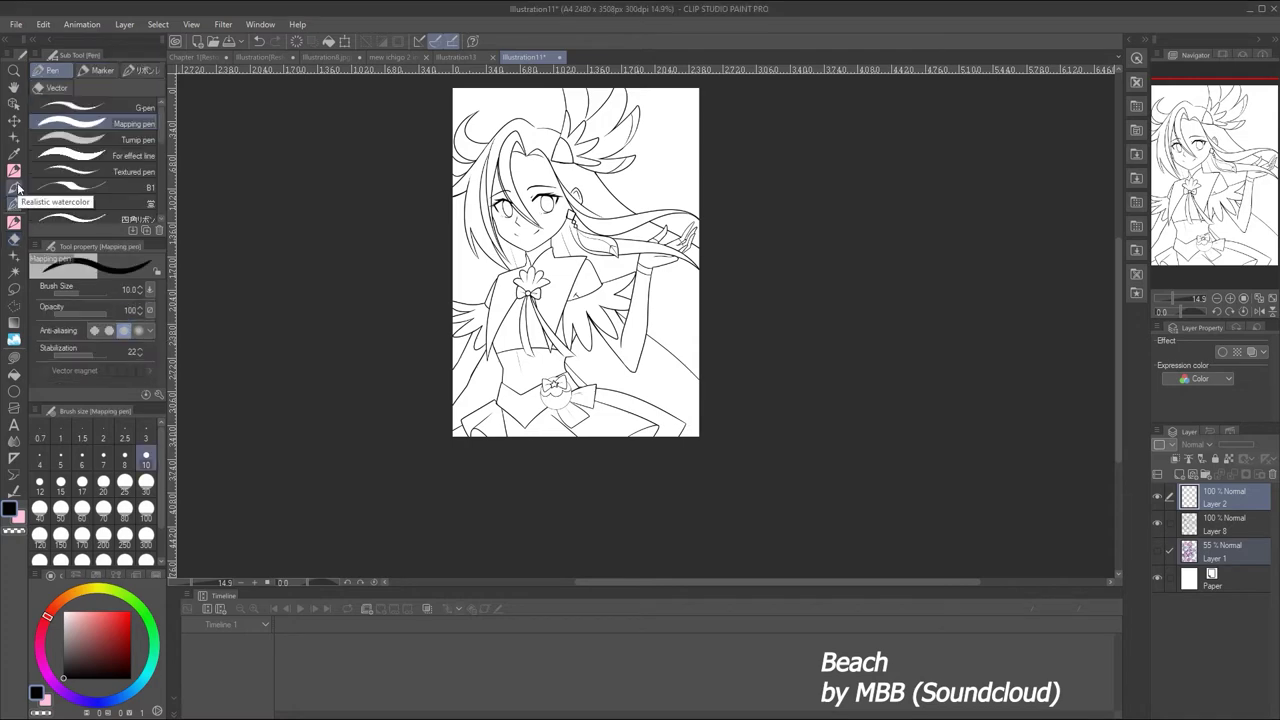
Touch up the inner contour of the bangs above the forehead on Layer 8
scroll(537, 332, up, 5)
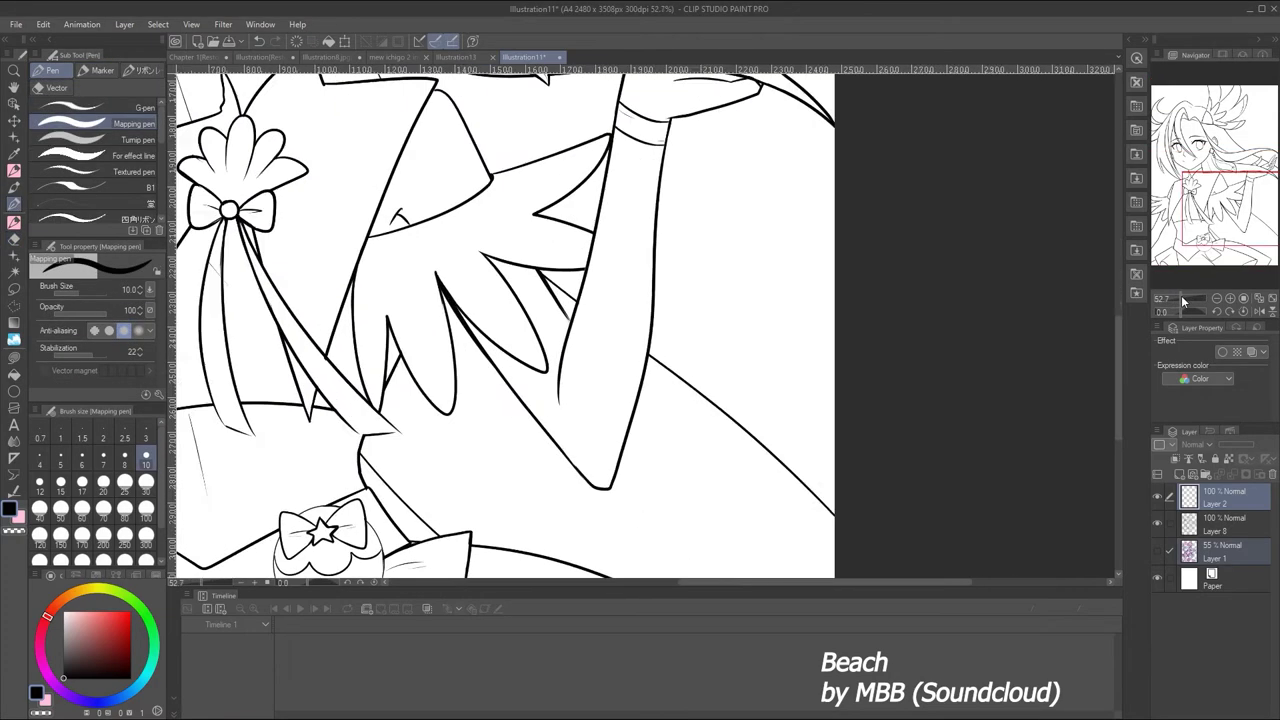
key(e)
key(ctrl+z)
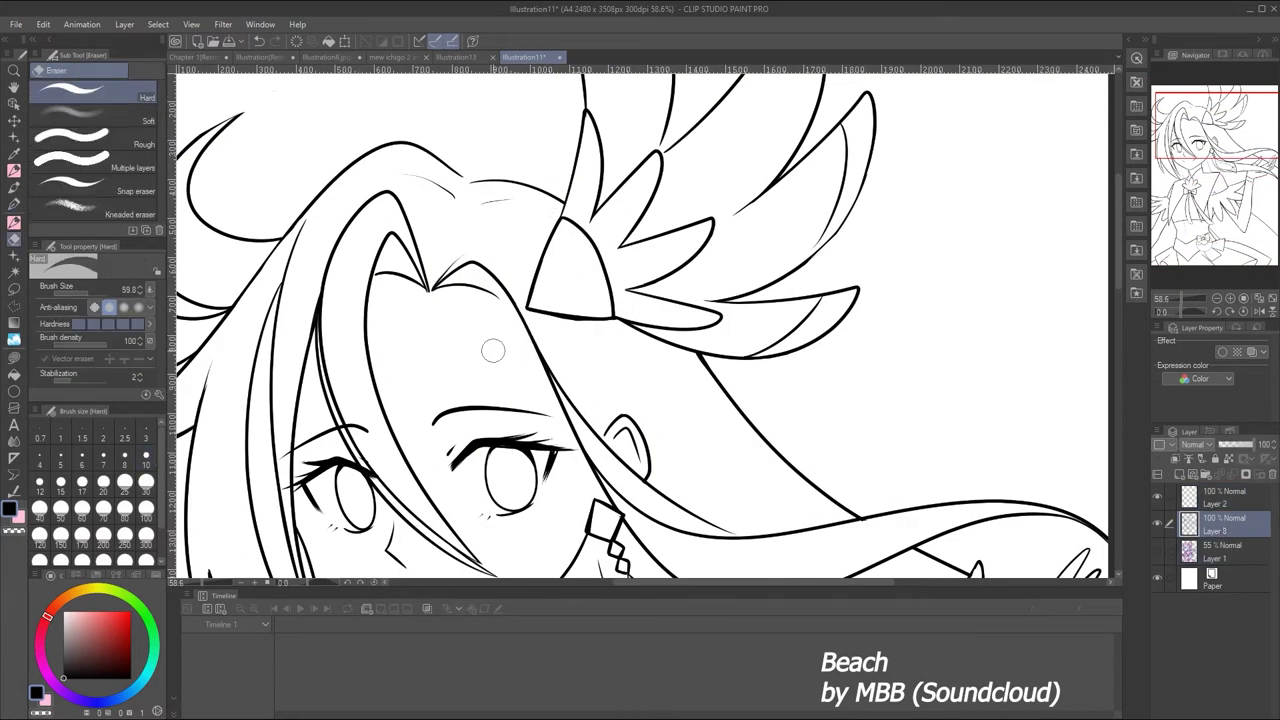
key(p)
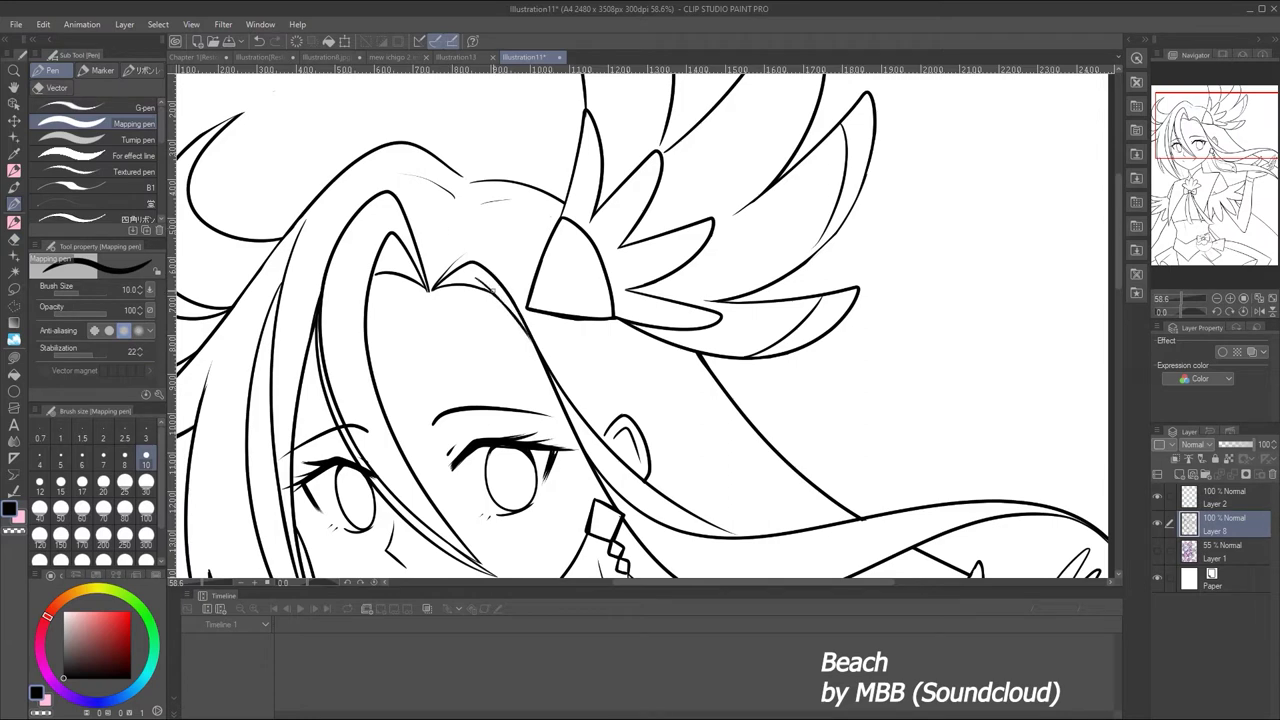
scroll(1174, 293, down, 5)
scroll(1170, 291, up, 4)
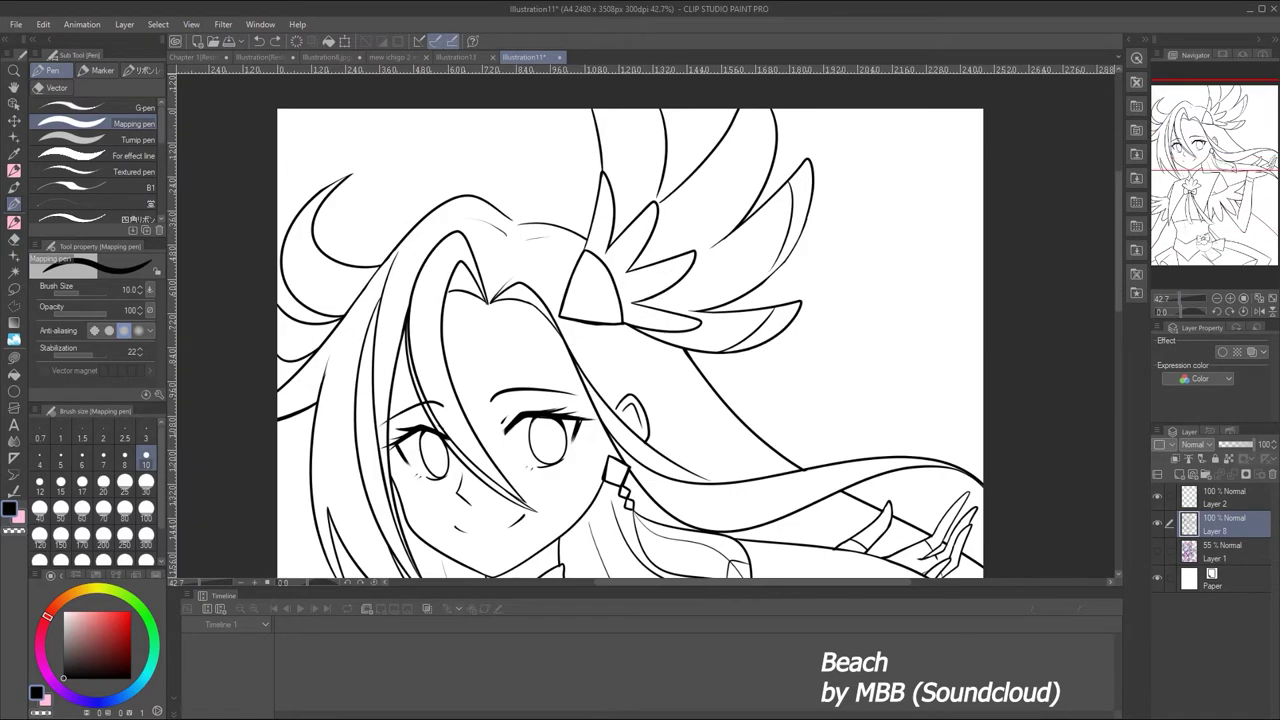
key(ctrl+z)
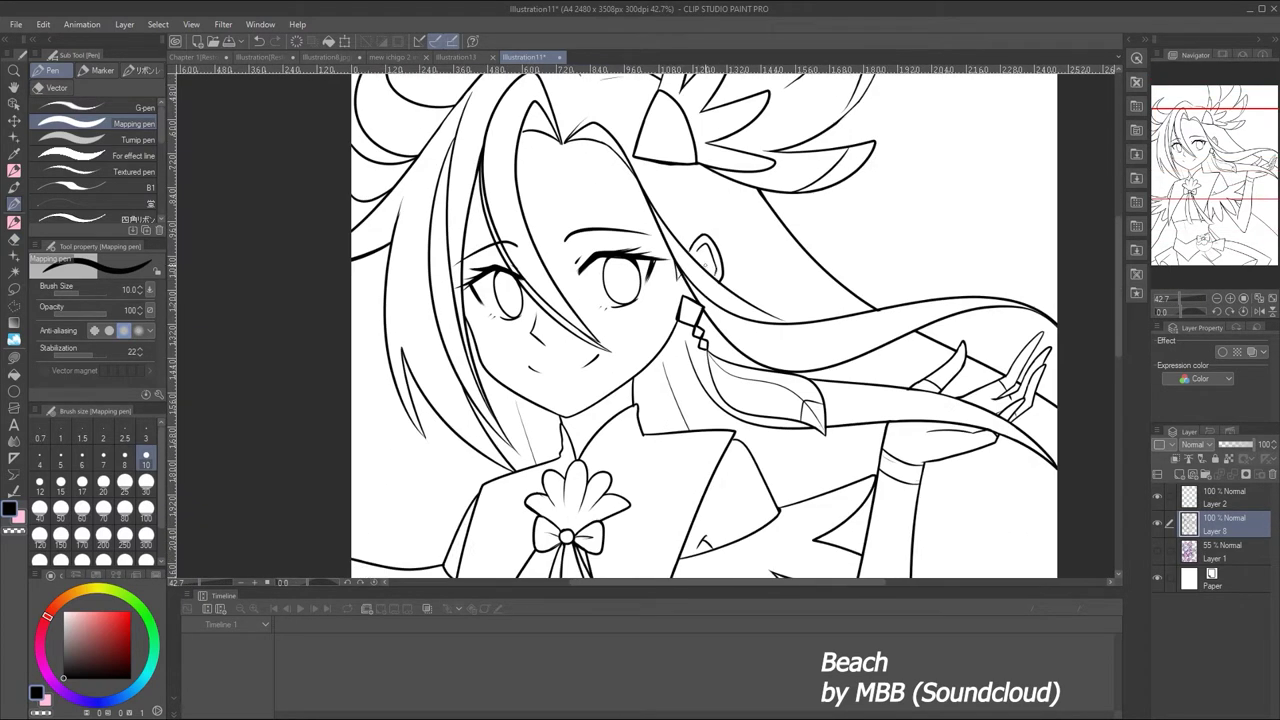
Try short ink strokes around the ear and side of the face, undoing each attempt
key(ctrl+z)
key(ctrl+z)
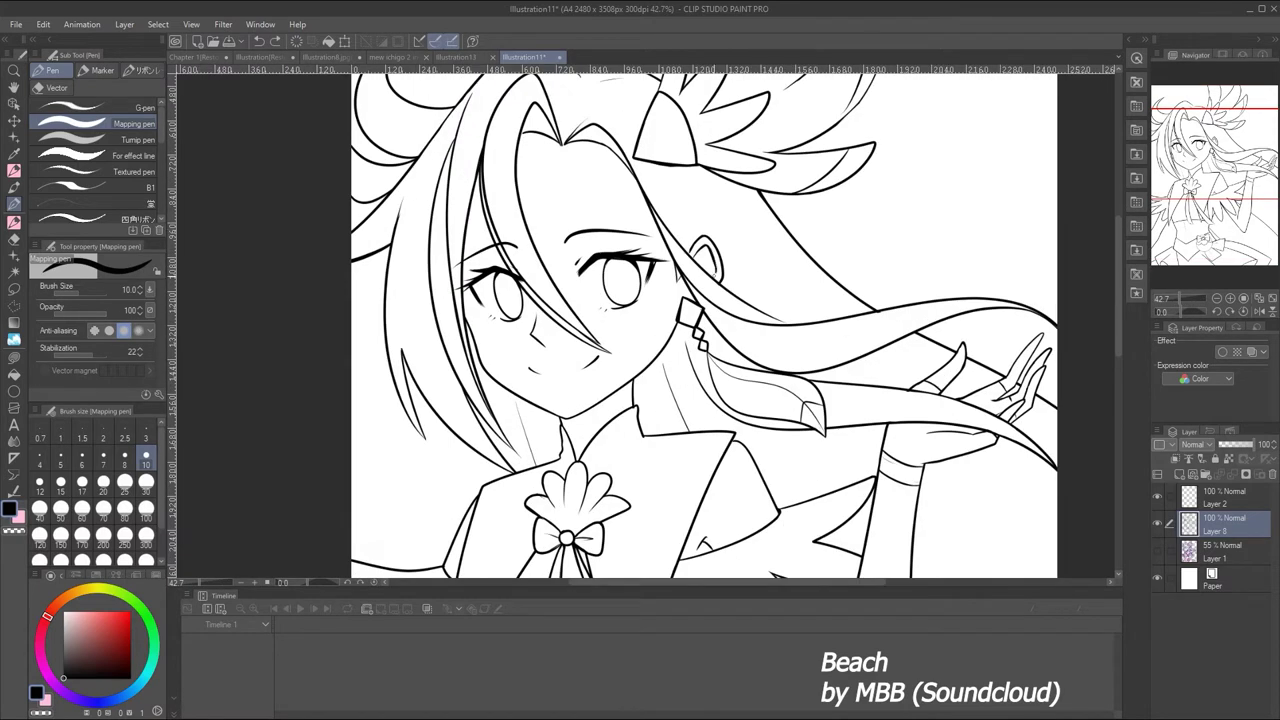
key(ctrl+z)
drag(1171, 296, 1179, 295)
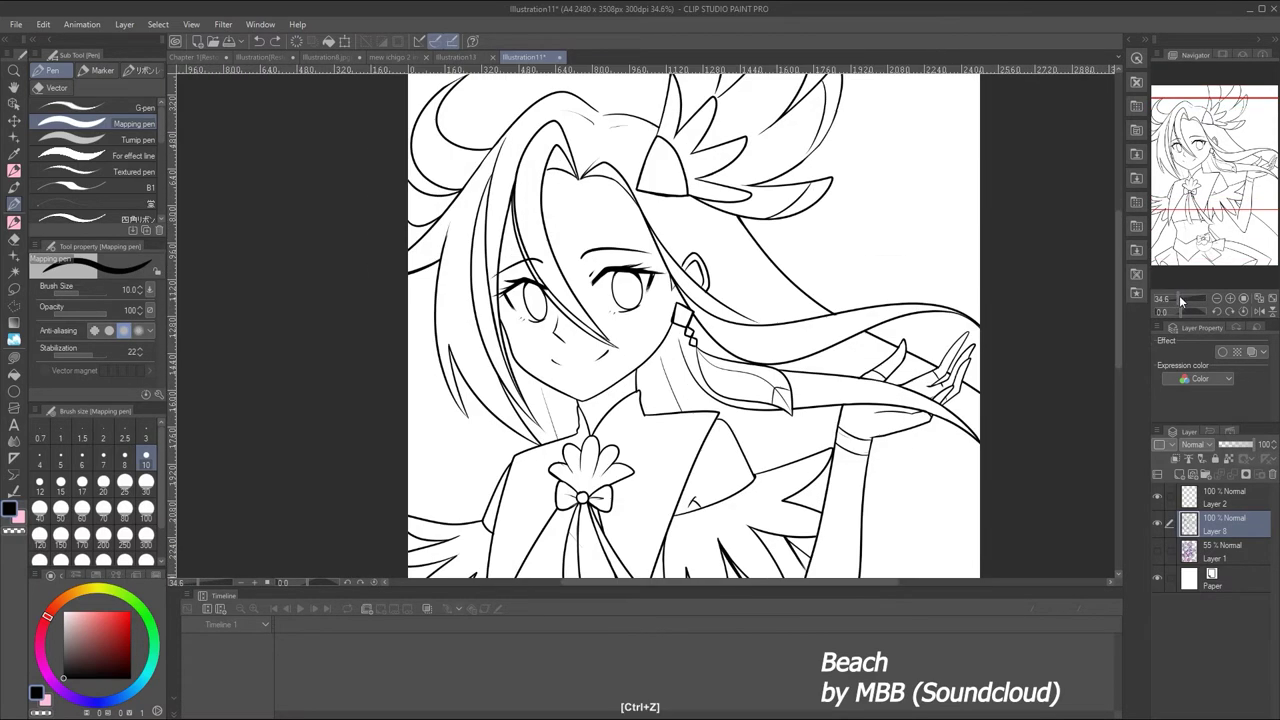
key(ctrl+z)
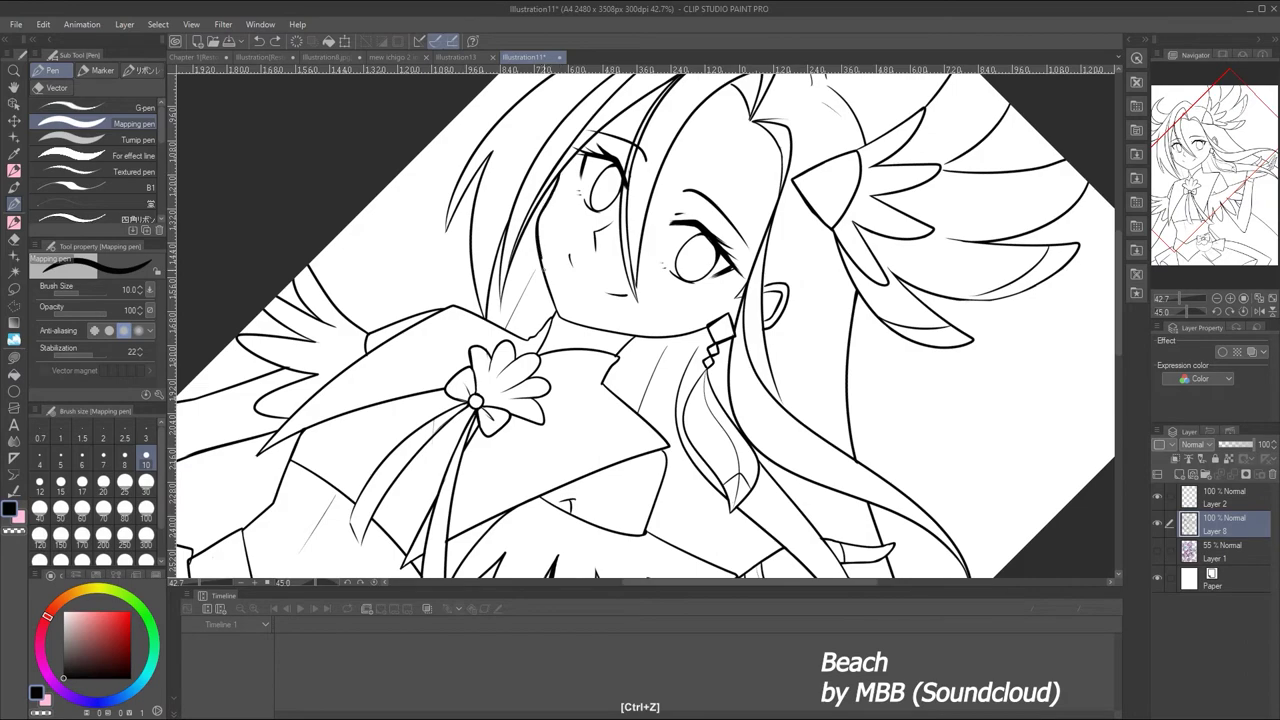
key(ctrl+z)
key(ctrl+z)
key(ctrl+z)
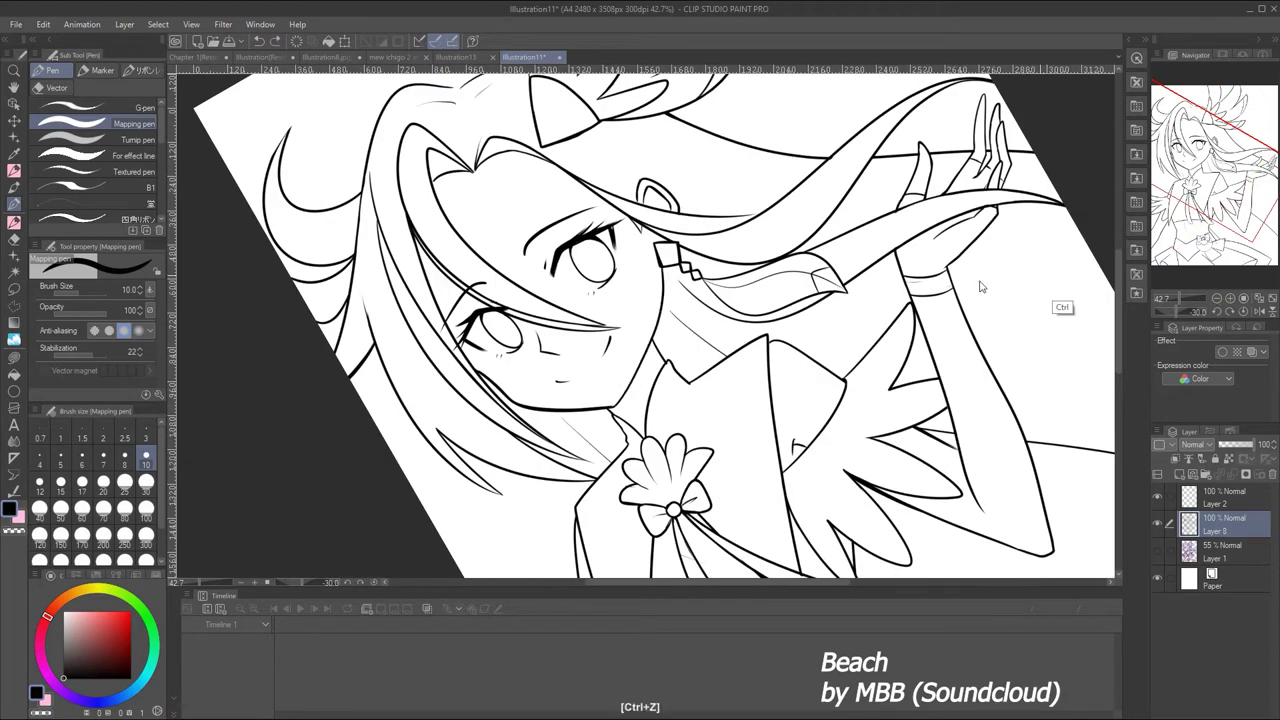
key(ctrl+z)
key(ctrl+z)
mouse_move(1217, 298)
mouse_down()
mouse_move(1175, 298)
mouse_move(1222, 298)
mouse_up()
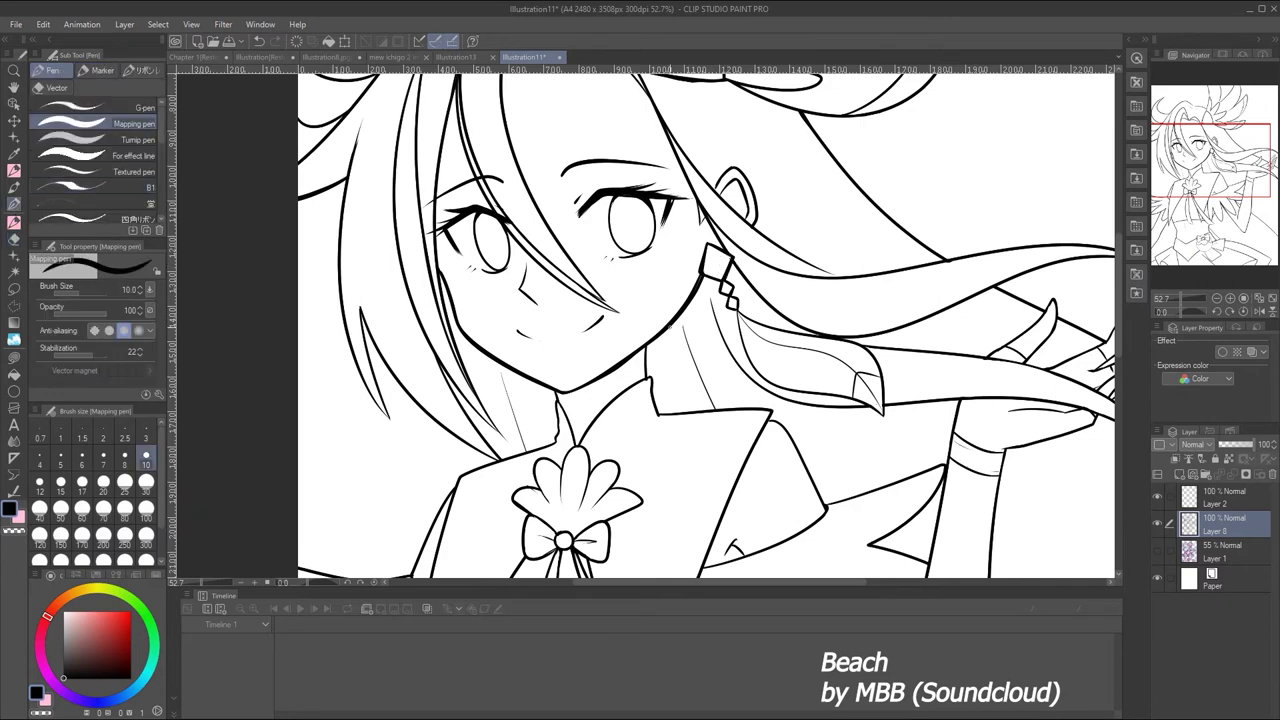
Ink a second line along the collar's neck edge, running parallel to the existing one down to the shell ornament
key(ctrl+z)
key(ctrl+z)
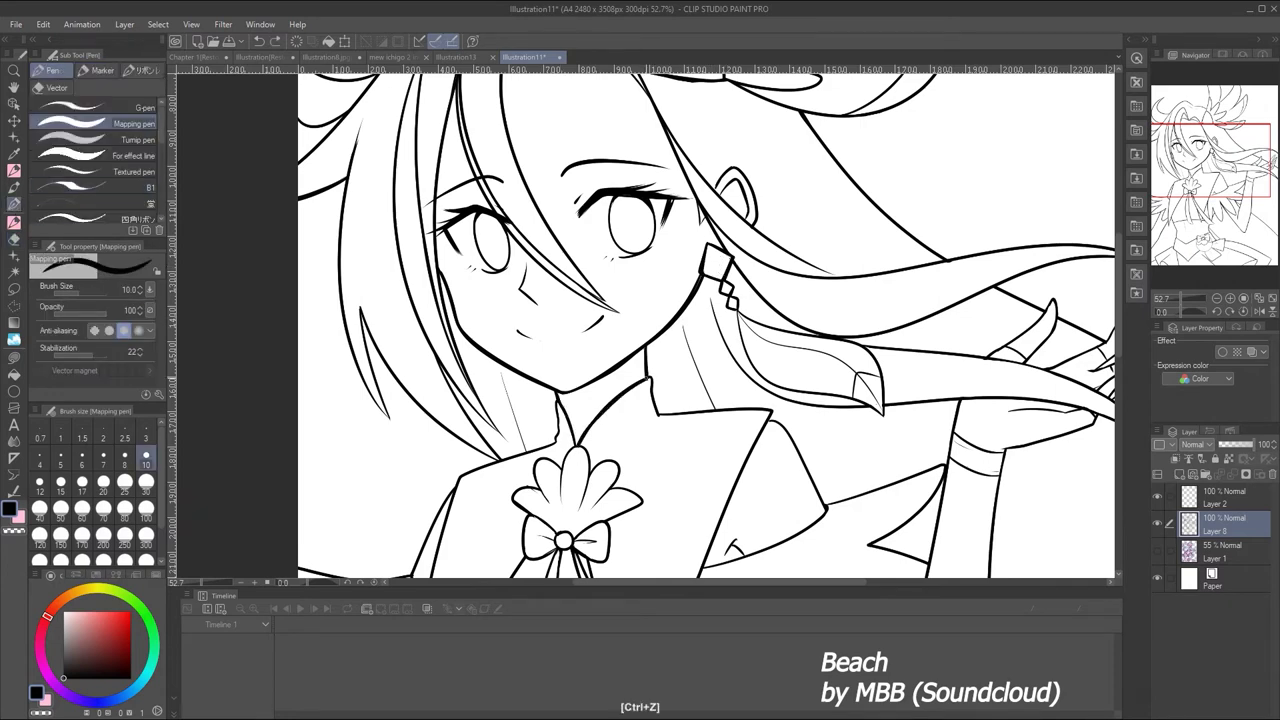
key(ctrl+z)
key(ctrl+z)
key(ctrl+z)
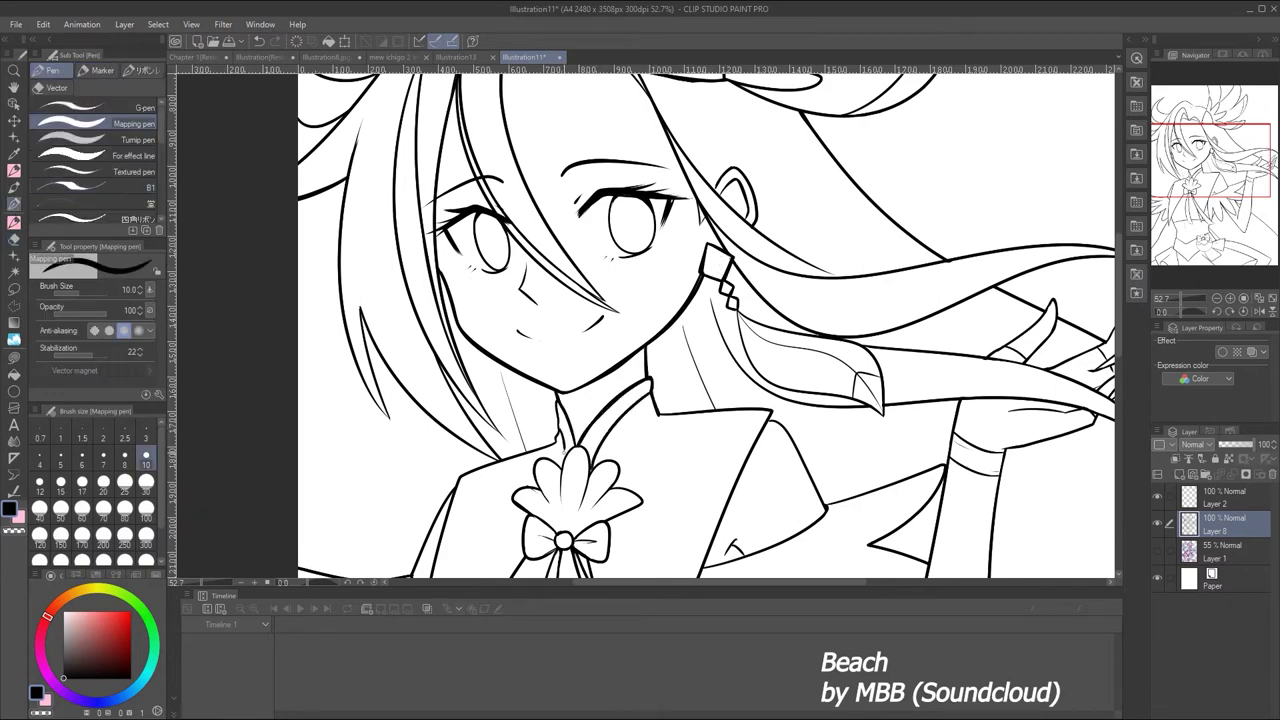
key(ctrl+z)
drag(1222, 298, 1172, 293)
key(ctrl+z)
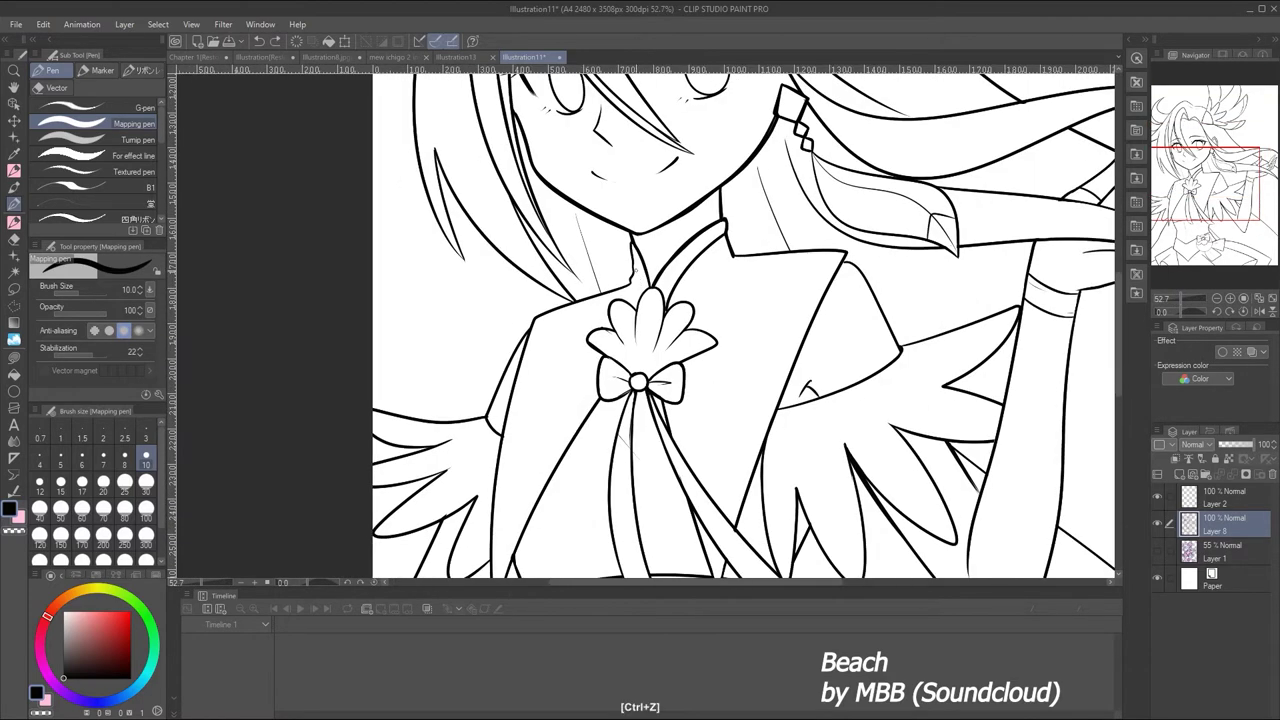
Select Layer 2 and ink a thin line from the bow's right loop down to the crossing ribbon tail
drag(629, 257, 553, 2)
key(e)
ctrl+shift+click(551, 197)
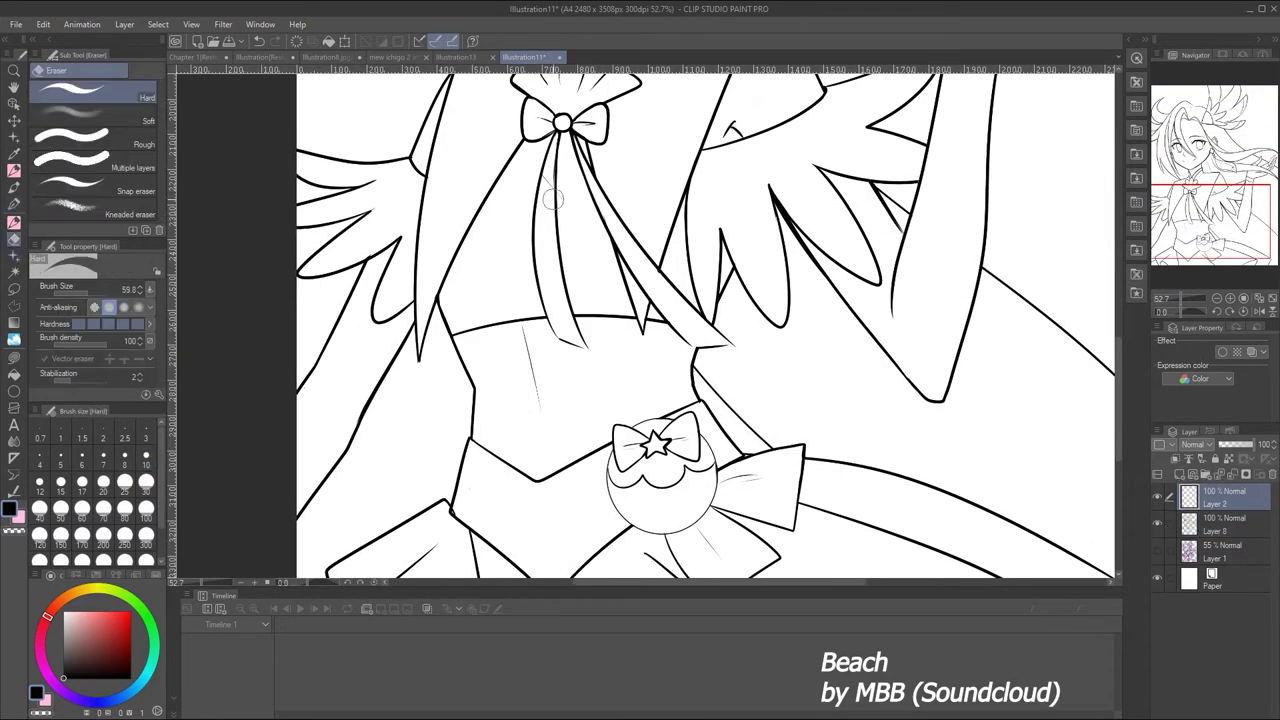
key(p)
drag(605, 148, 632, 240)
key(ctrl+z)
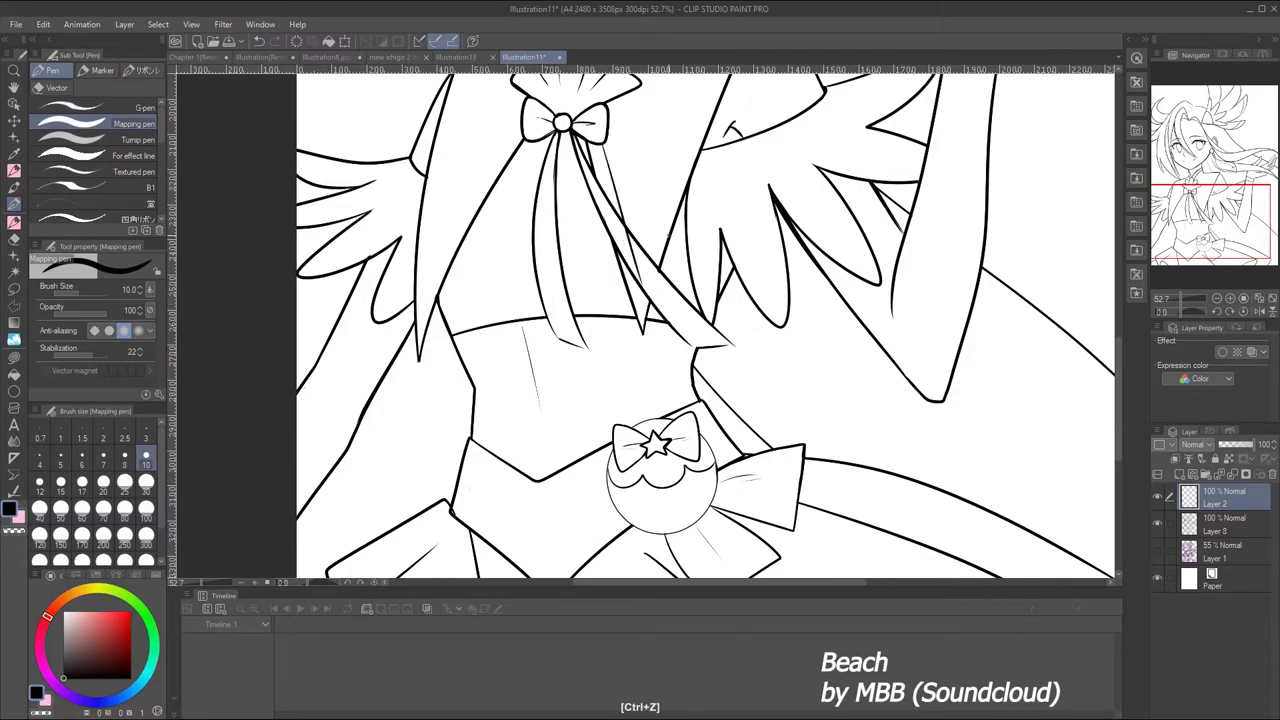
drag(603, 148, 640, 282)
Try inking a trim line inside the right jacket front, from the collar corner down to the ribbon tail
drag(658, 204, 616, 357)
key(ctrl+z)
drag(708, 146, 601, 436)
key(ctrl+z)
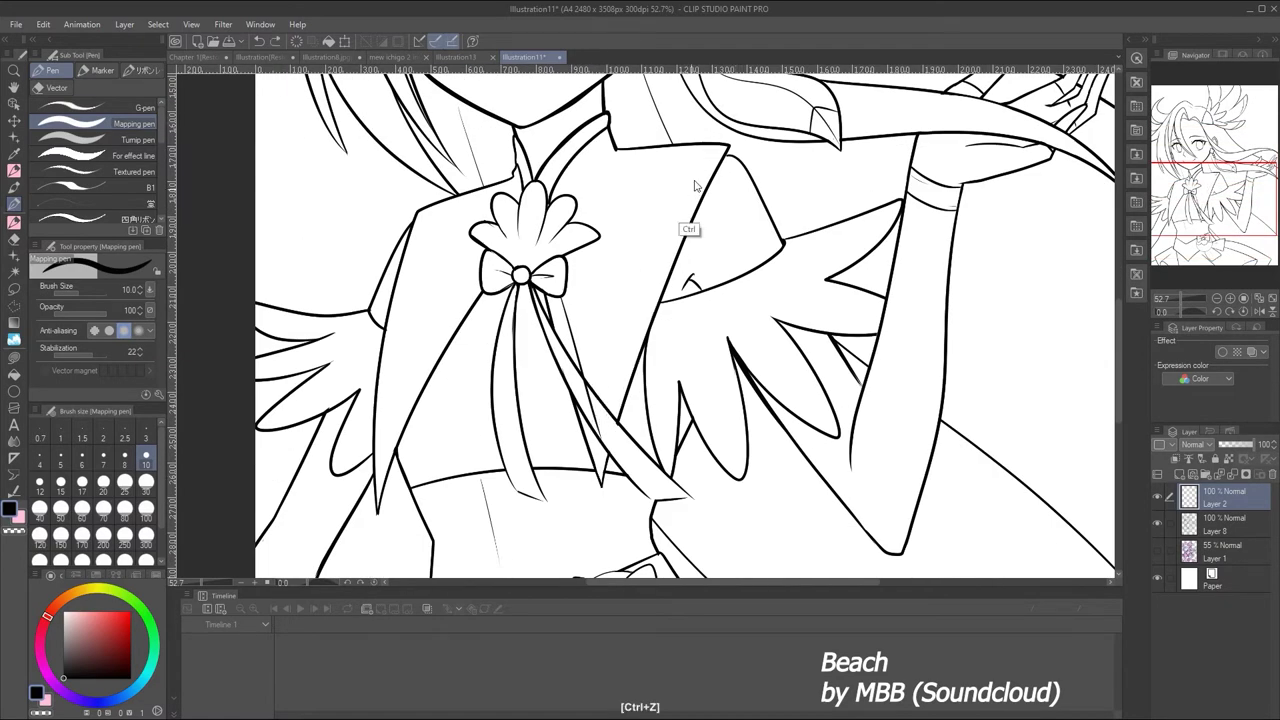
drag(716, 146, 598, 485)
key(e)
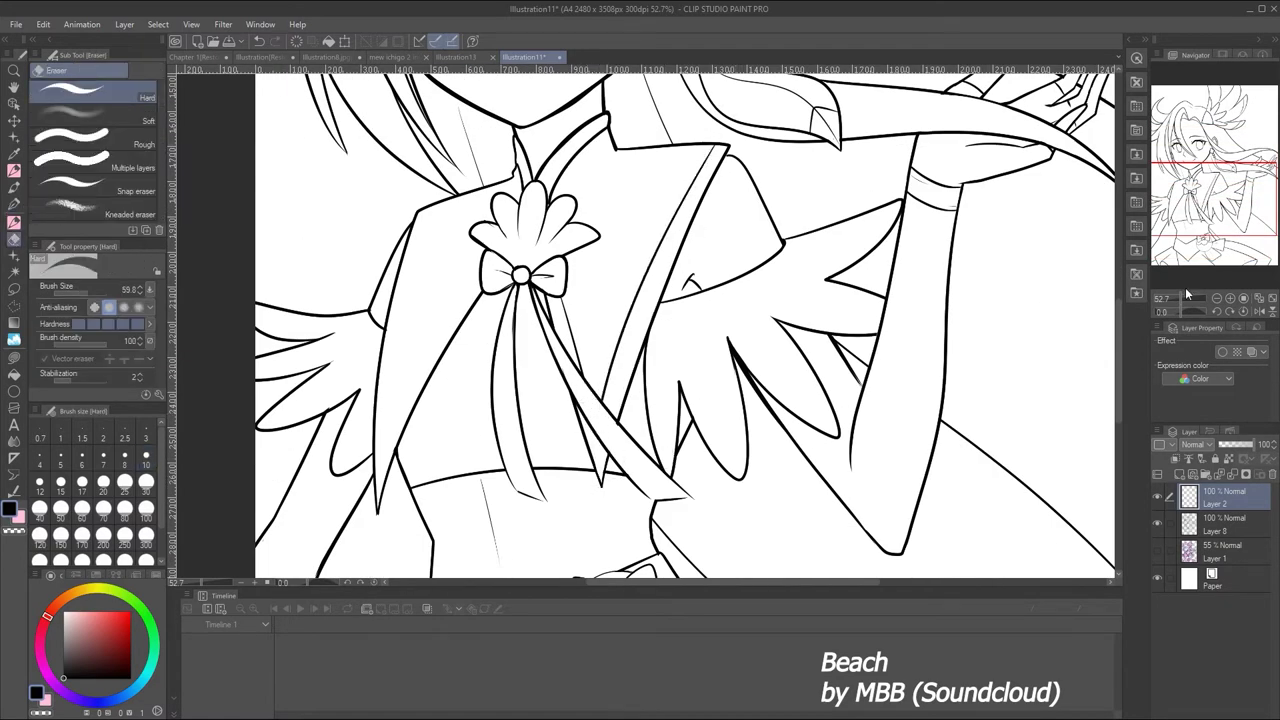
scroll(685, 325, down, 2)
mouse_move(636, 370)
mouse_down()
mouse_move(690, 210)
mouse_move(620, 378)
mouse_up()
Undo the right jacket trim line and redraw it parallel to the front edge, from collar corner to ribbon tail
key(p)
key(ctrl+z)
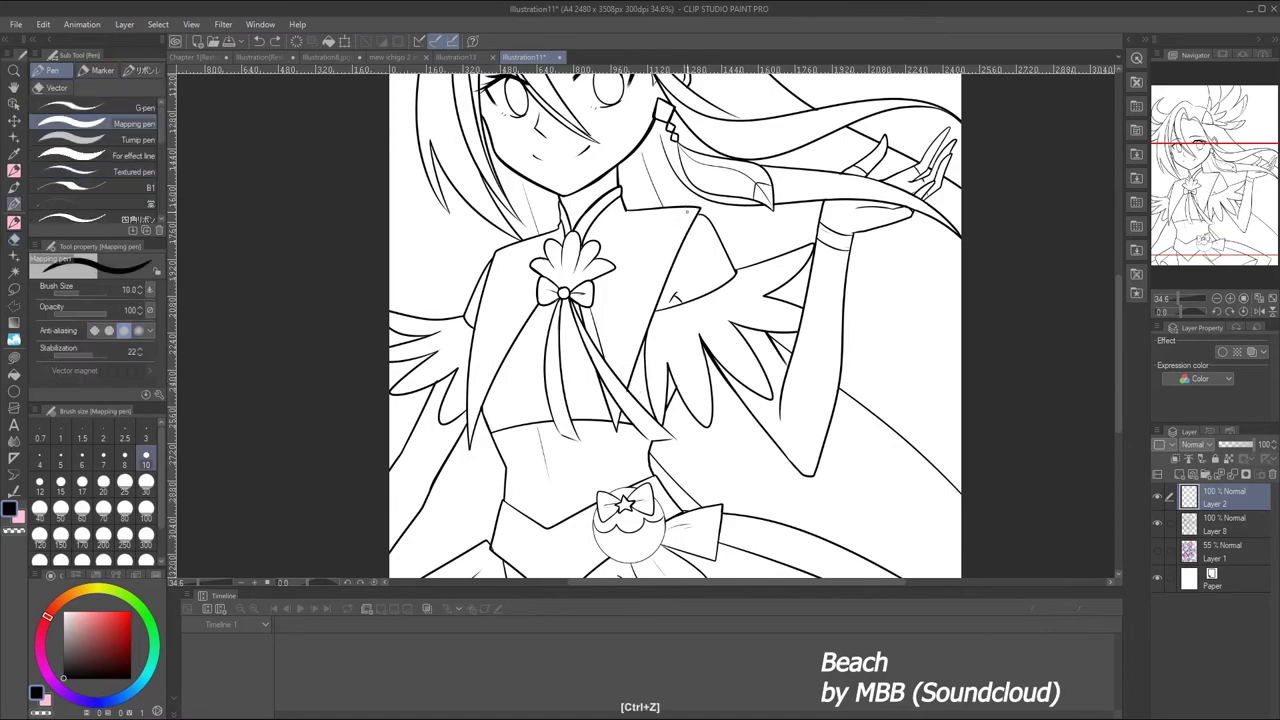
mouse_move(690, 208)
mouse_down()
mouse_move(615, 414)
mouse_move(612, 400)
mouse_move(618, 414)
mouse_up()
key(e)
Erase the collar's upper lines on Layer 8 and redraw both sides curving down to the shell ornament
drag(1177, 298, 1177, 281)
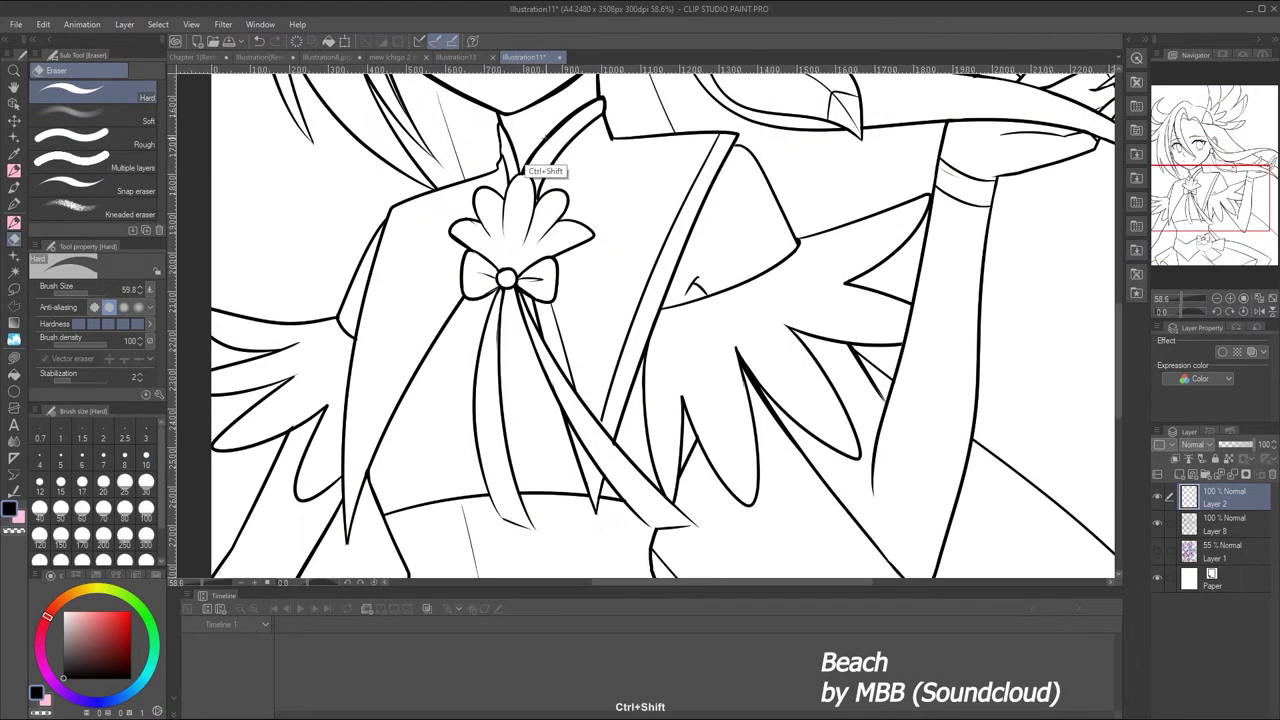
ctrl+shift+click(522, 163)
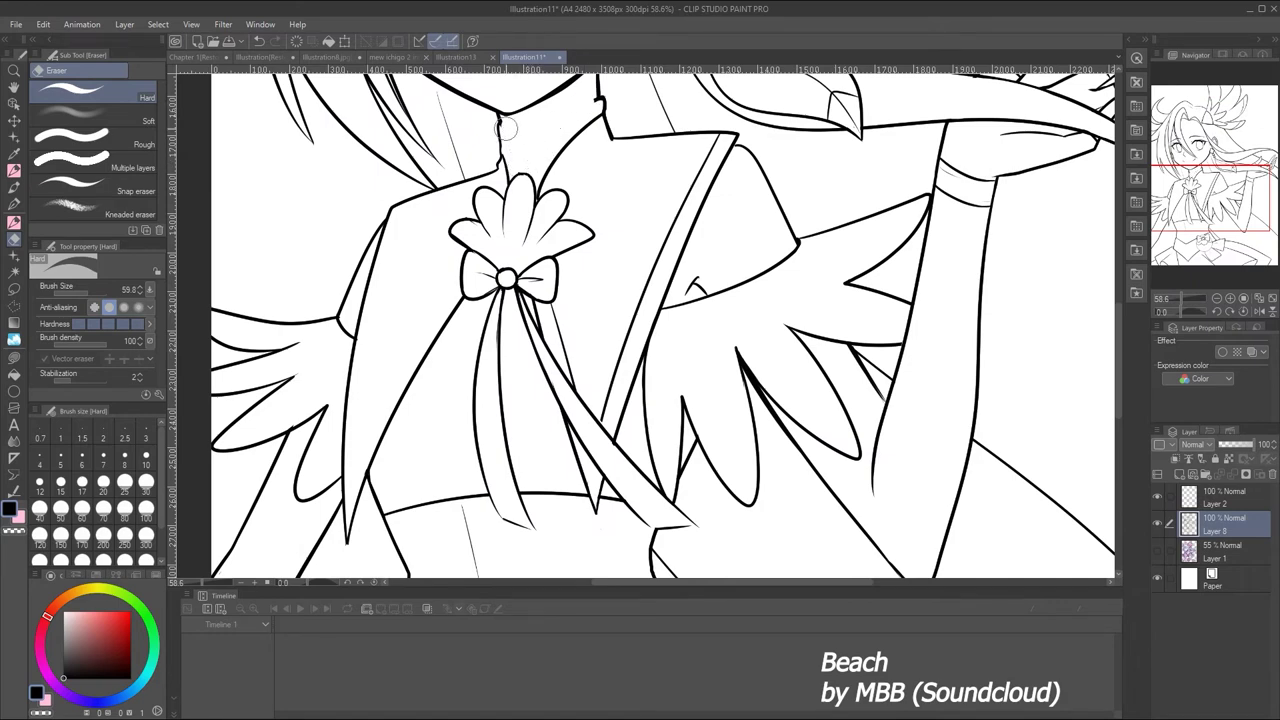
key(p)
drag(592, 102, 528, 172)
drag(502, 124, 522, 166)
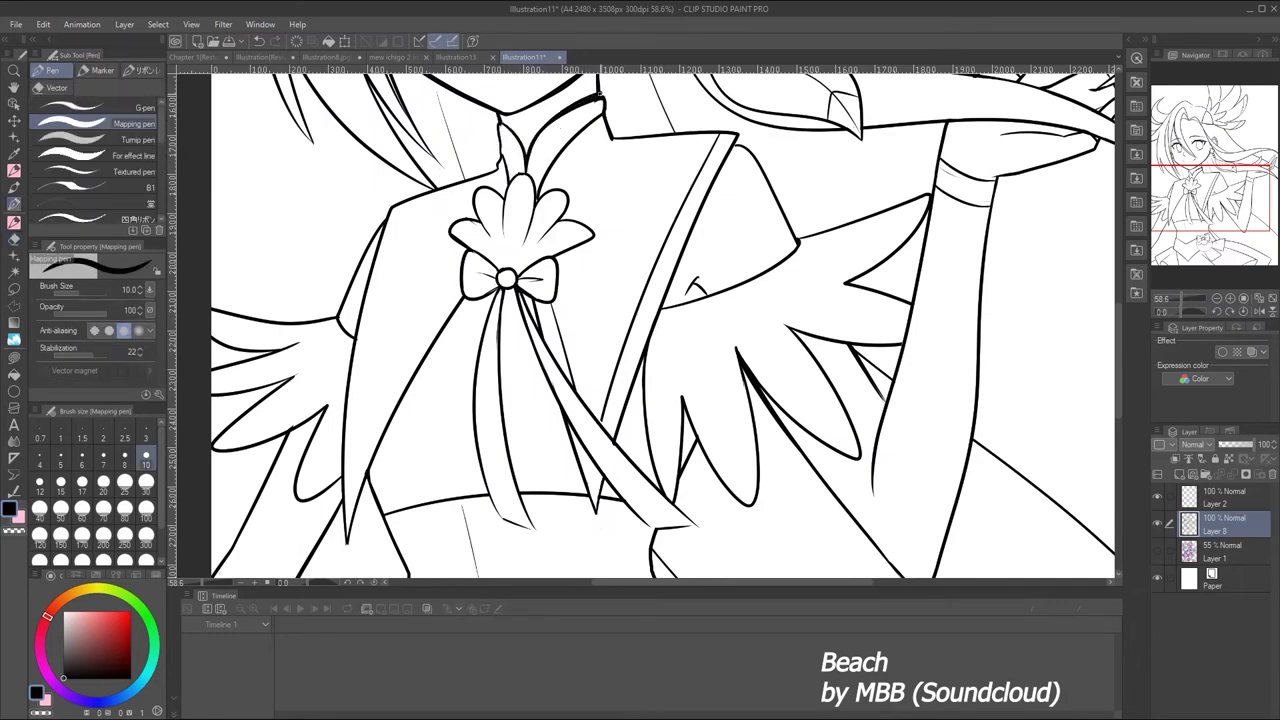
key(e)
drag(560, 118, 540, 145)
key(p)
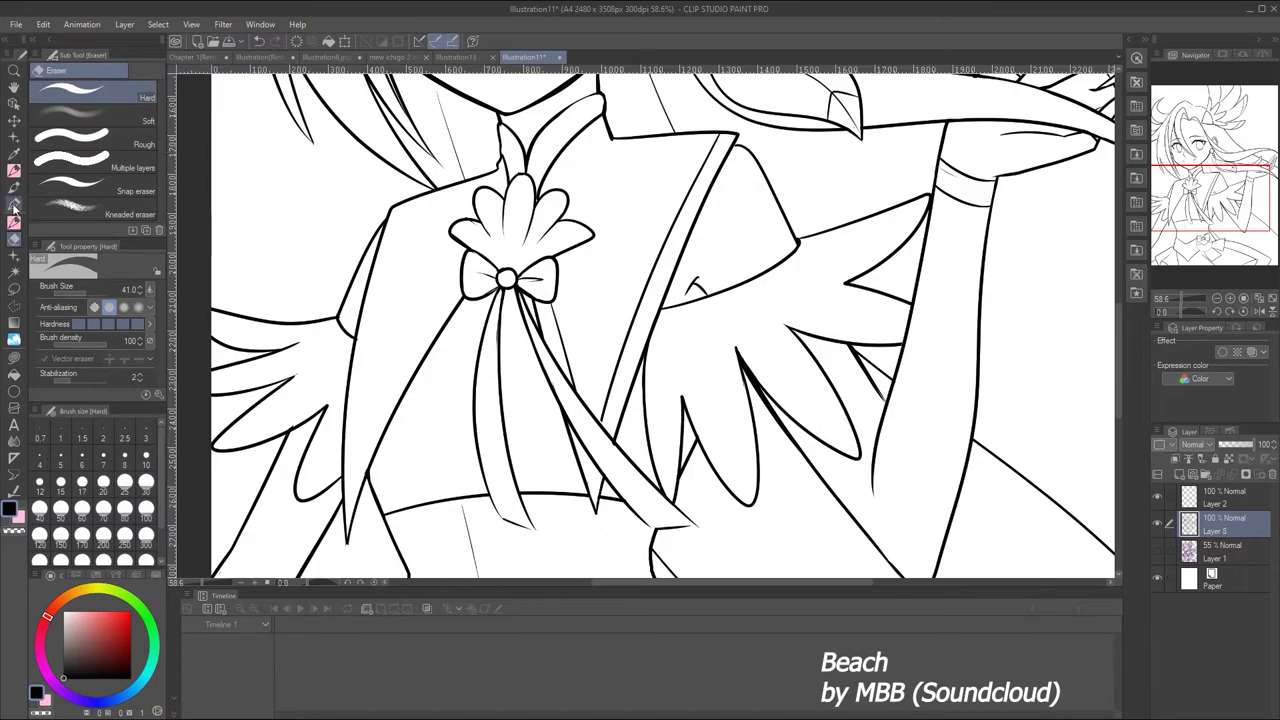
Ink a V-shaped trim line inside the left jacket panel, from shoulder to lower point and up to the bow, and tidy the collar corner
drag(1185, 298, 1178, 294)
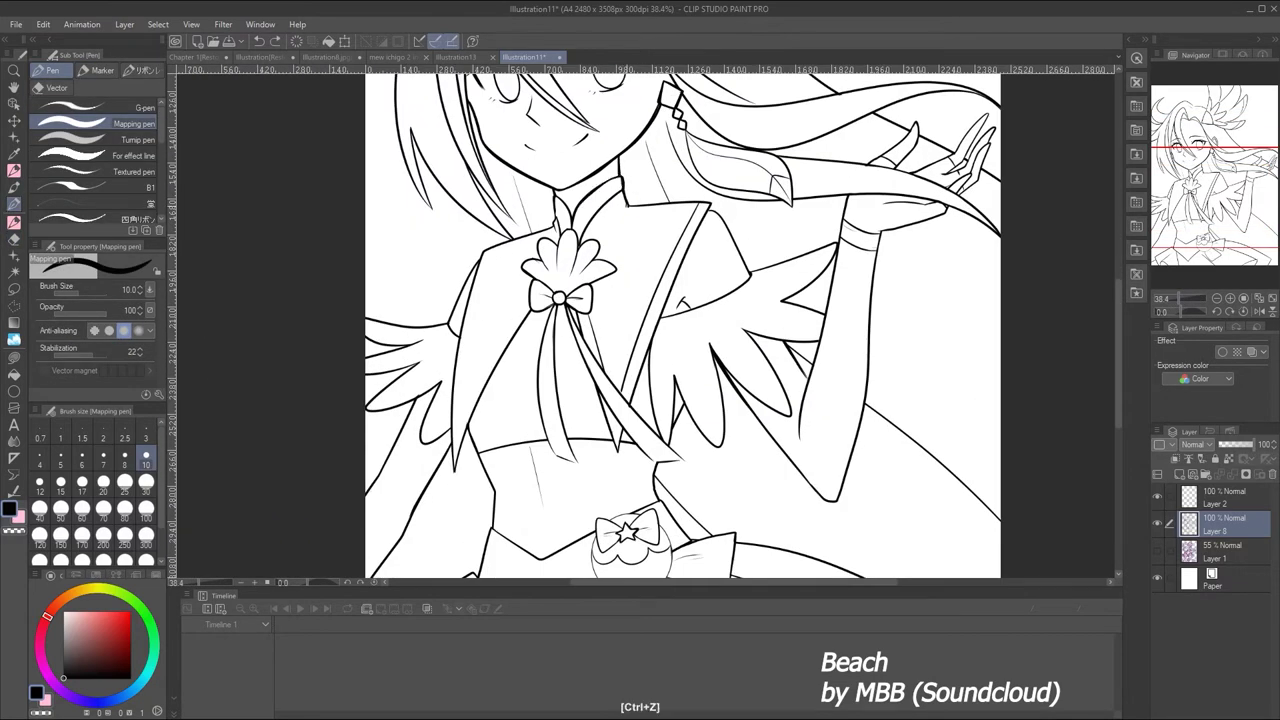
key(e)
key(p)
drag(528, 300, 463, 405)
key(ctrl+z)
drag(488, 250, 460, 430)
drag(530, 305, 458, 435)
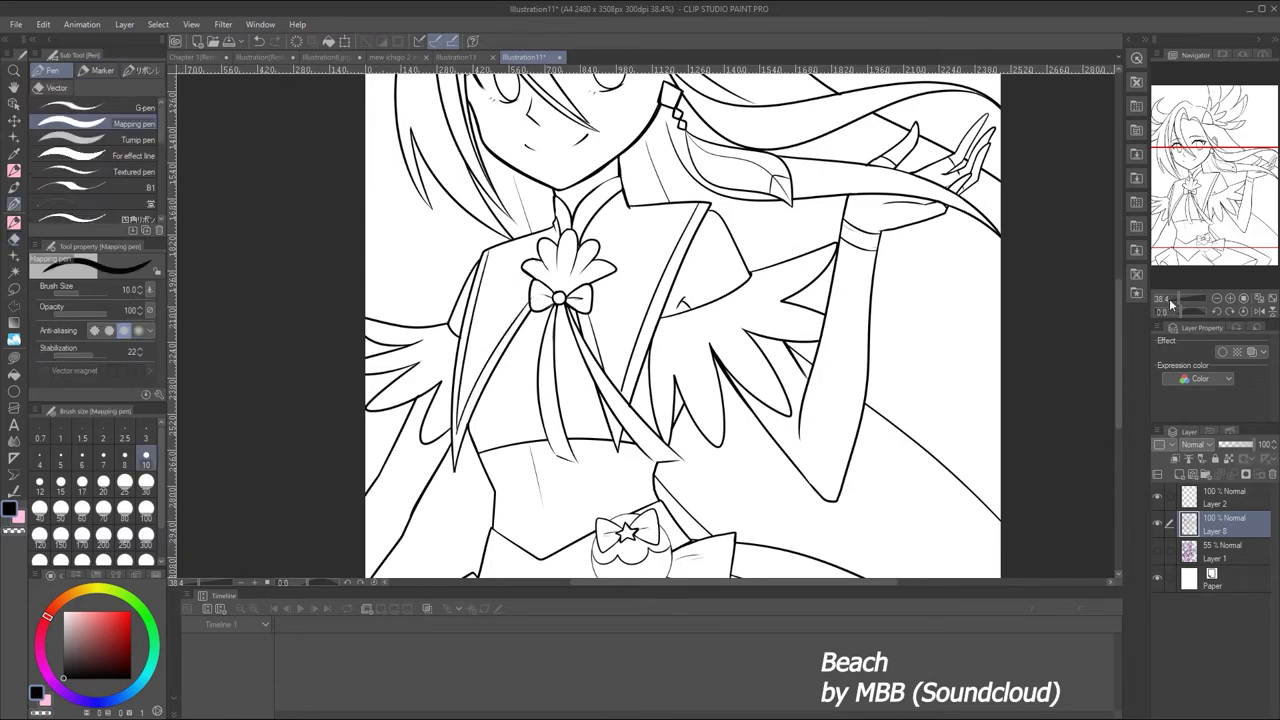
drag(1169, 298, 1182, 297)
key(e)
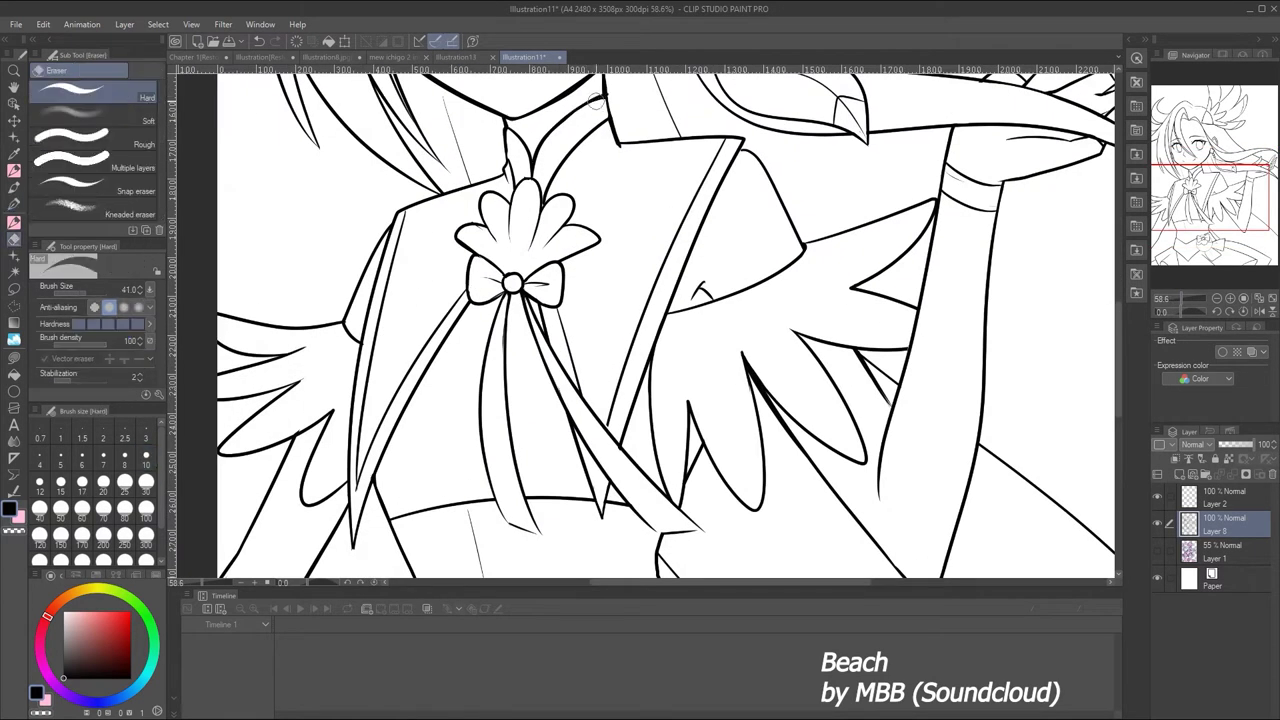
key(p)
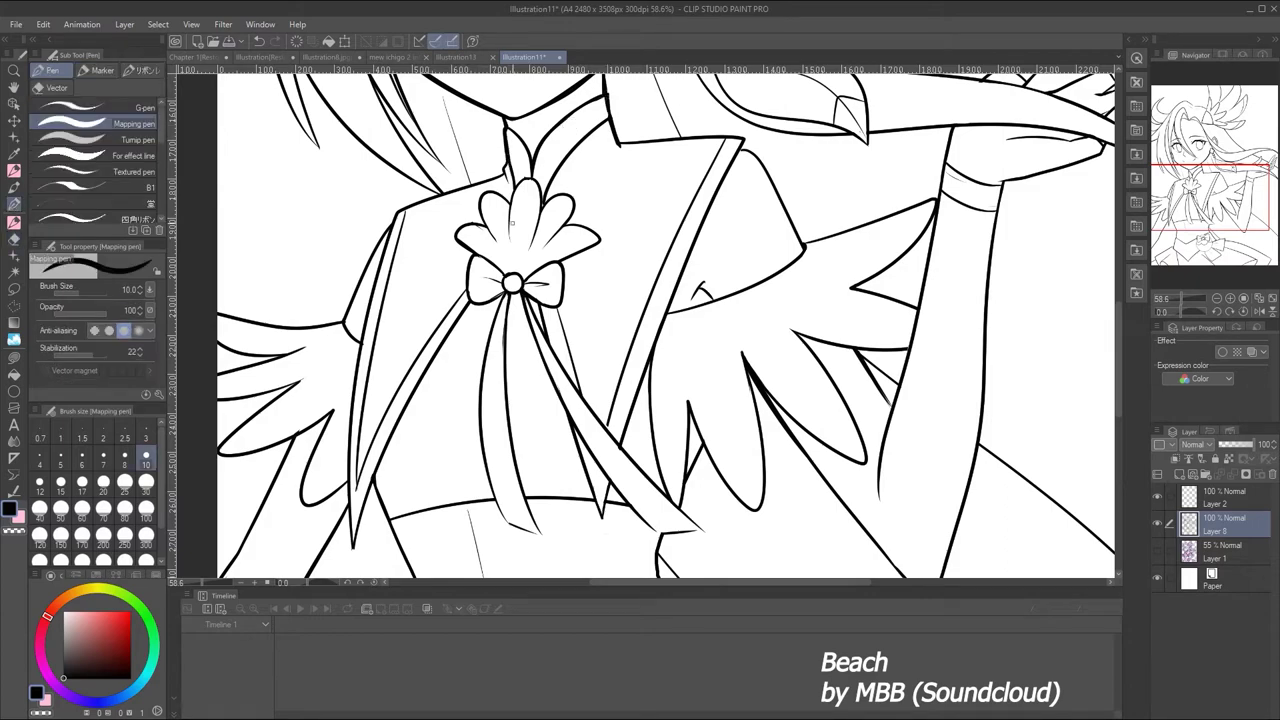
Undo the latest trial strokes on Layer 8
key(ctrl+z)
key(ctrl+z)
key(ctrl+z)
key(ctrl+z)
key(ctrl+z)
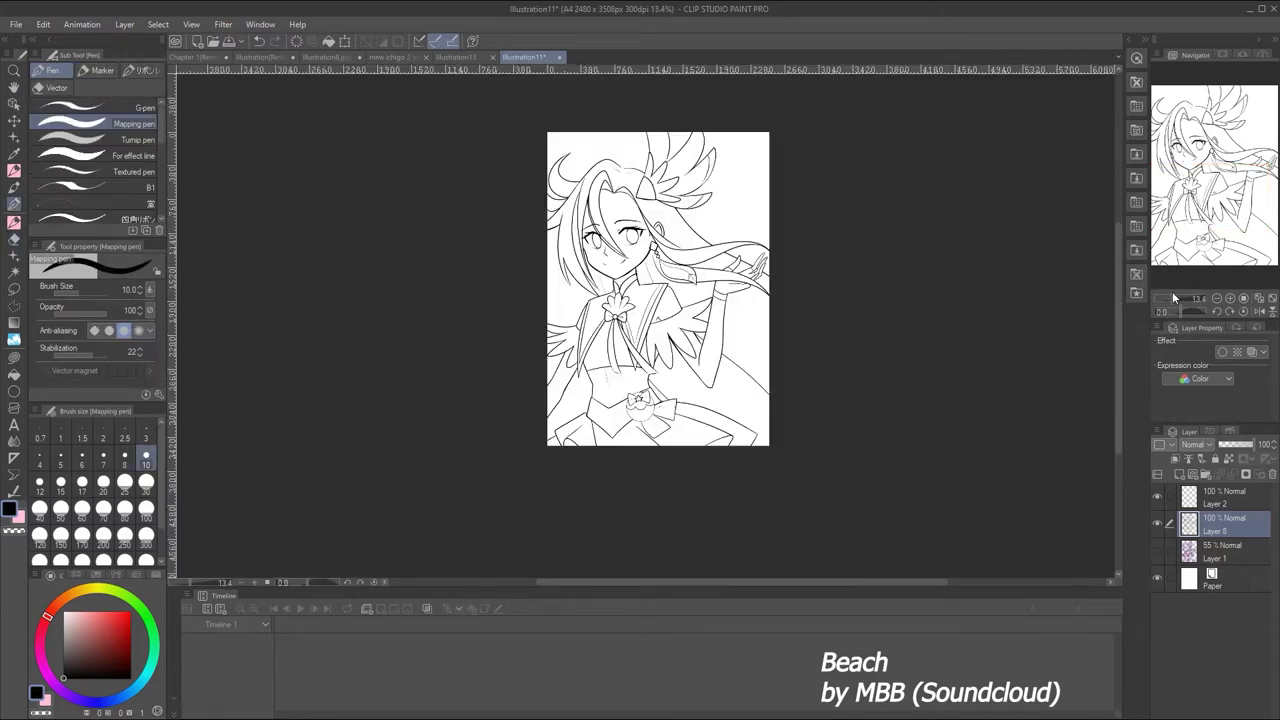
key(ctrl+z)
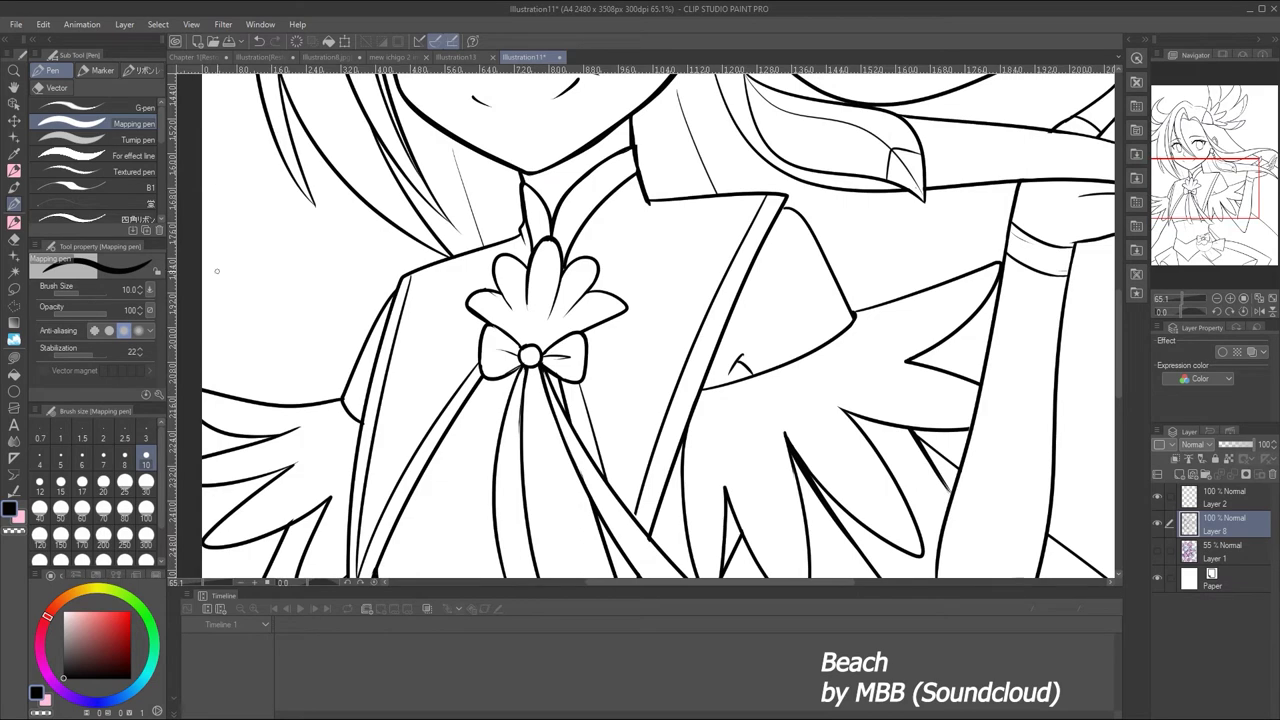
key(e)
key(p)
key(ctrl+z)
key(ctrl+z)
Select Layer 2 and ink another back hair line sweeping from behind the raised forearm to the canvas edge
click(1171, 290)
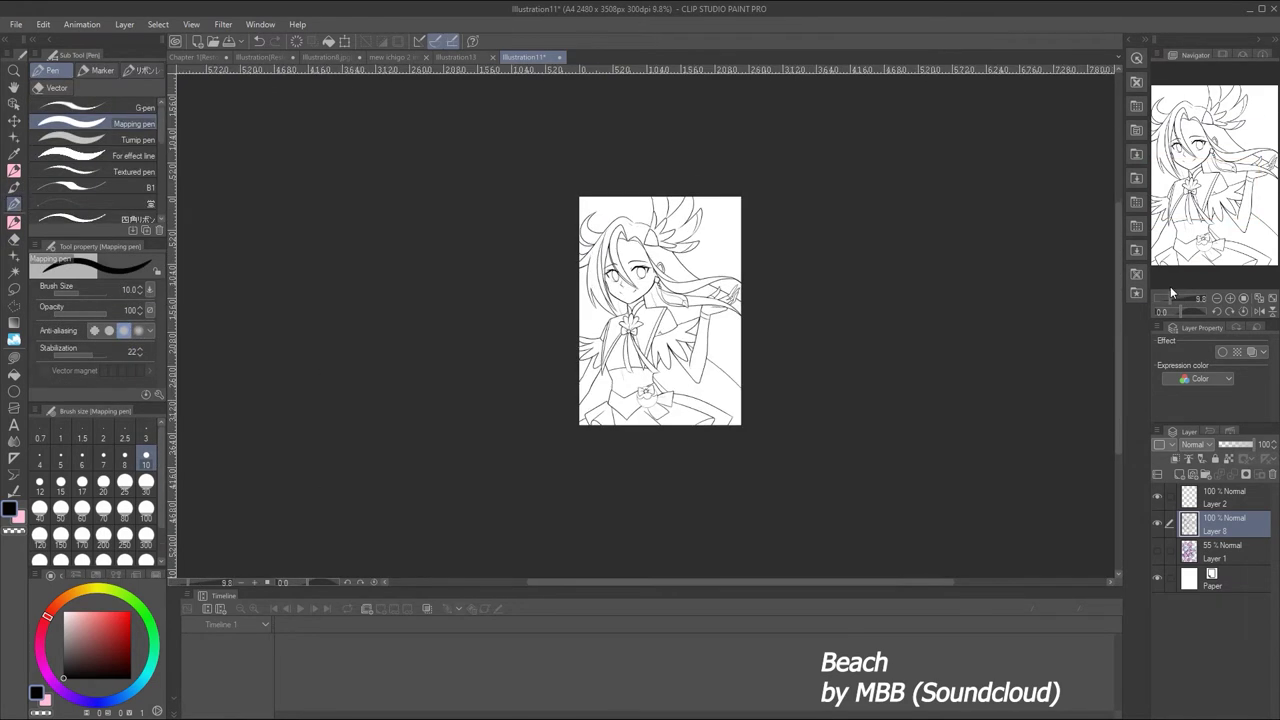
drag(1170, 288, 1182, 292)
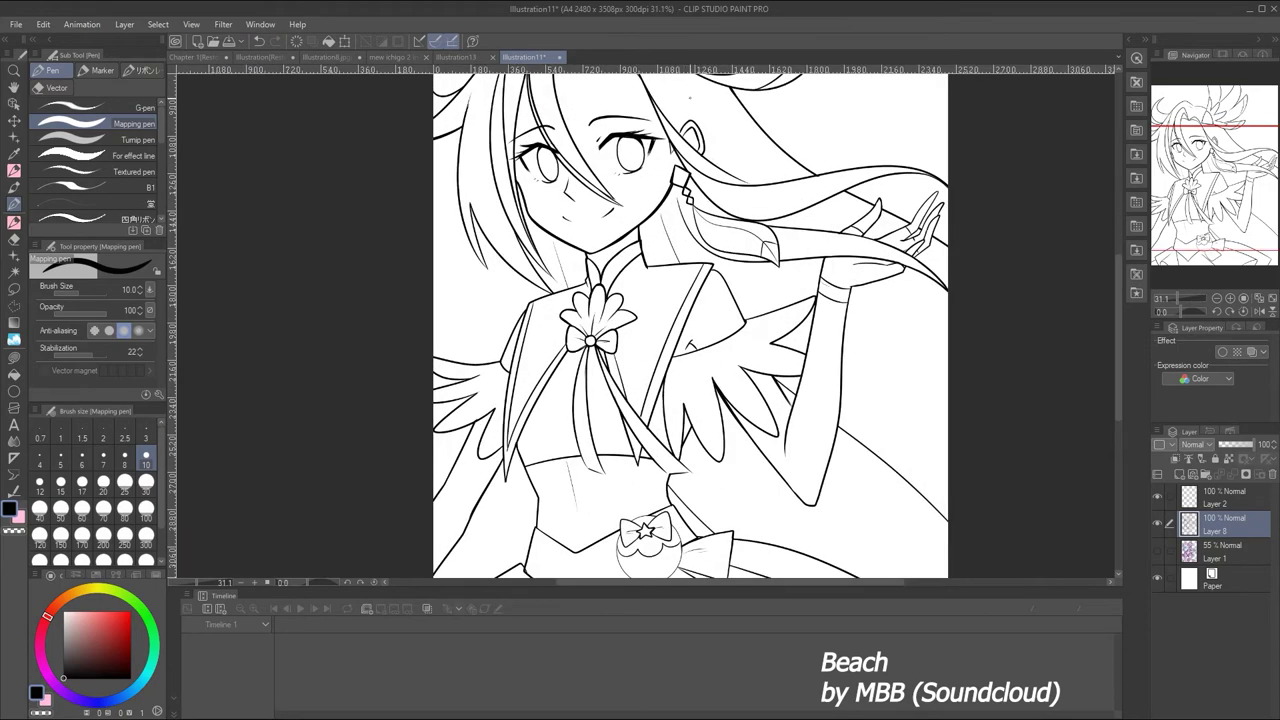
click(1173, 298)
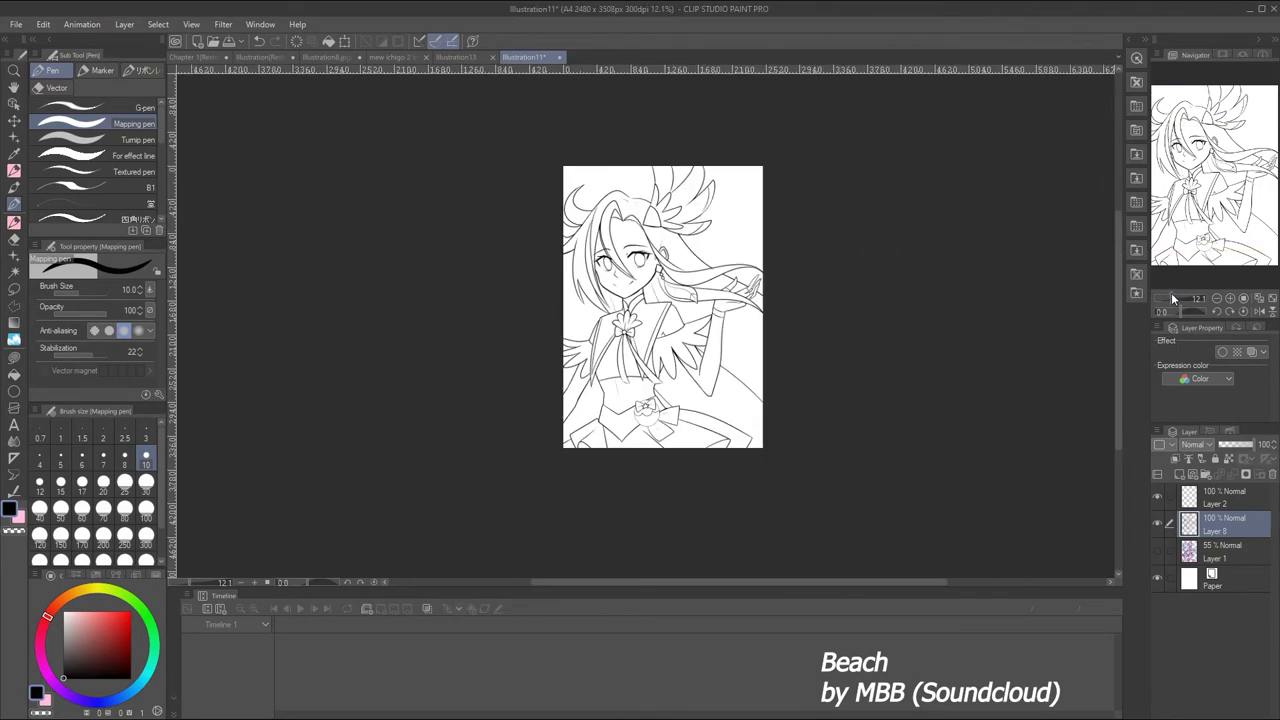
drag(1171, 292, 1178, 295)
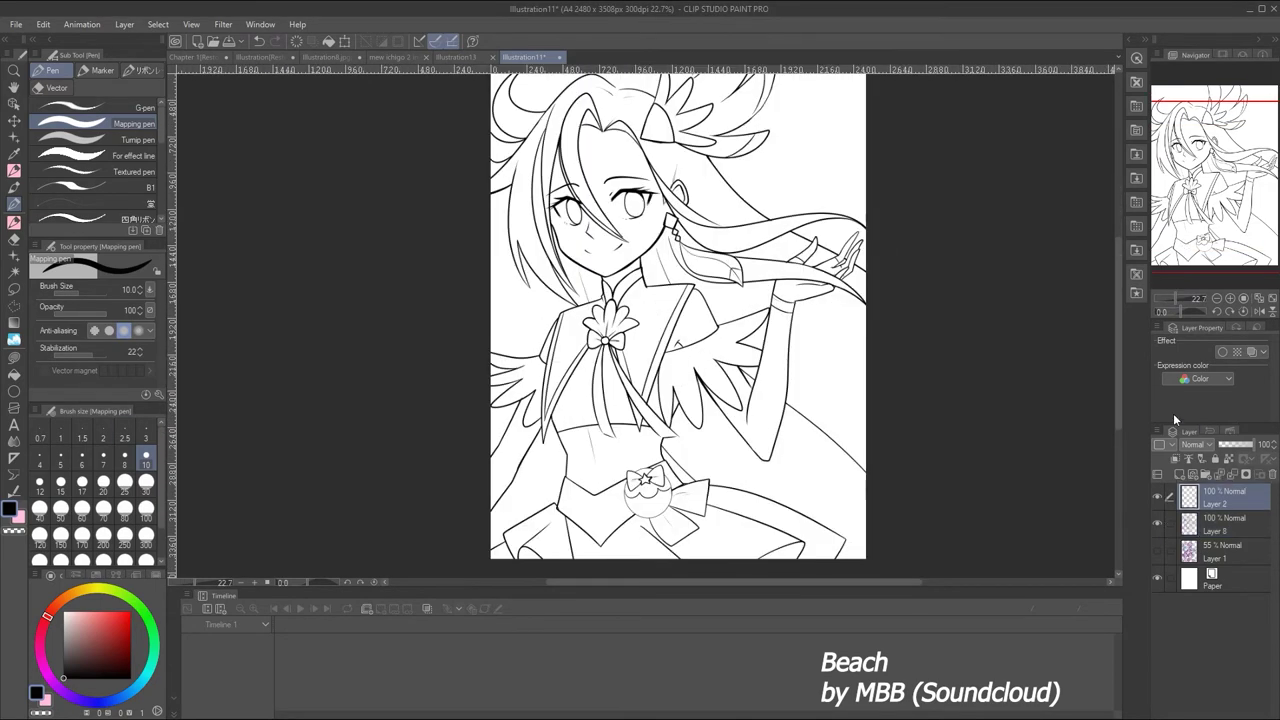
key(ctrl+z)
key(ctrl+z)
key(ctrl+z)
key(ctrl+z)
key(e)
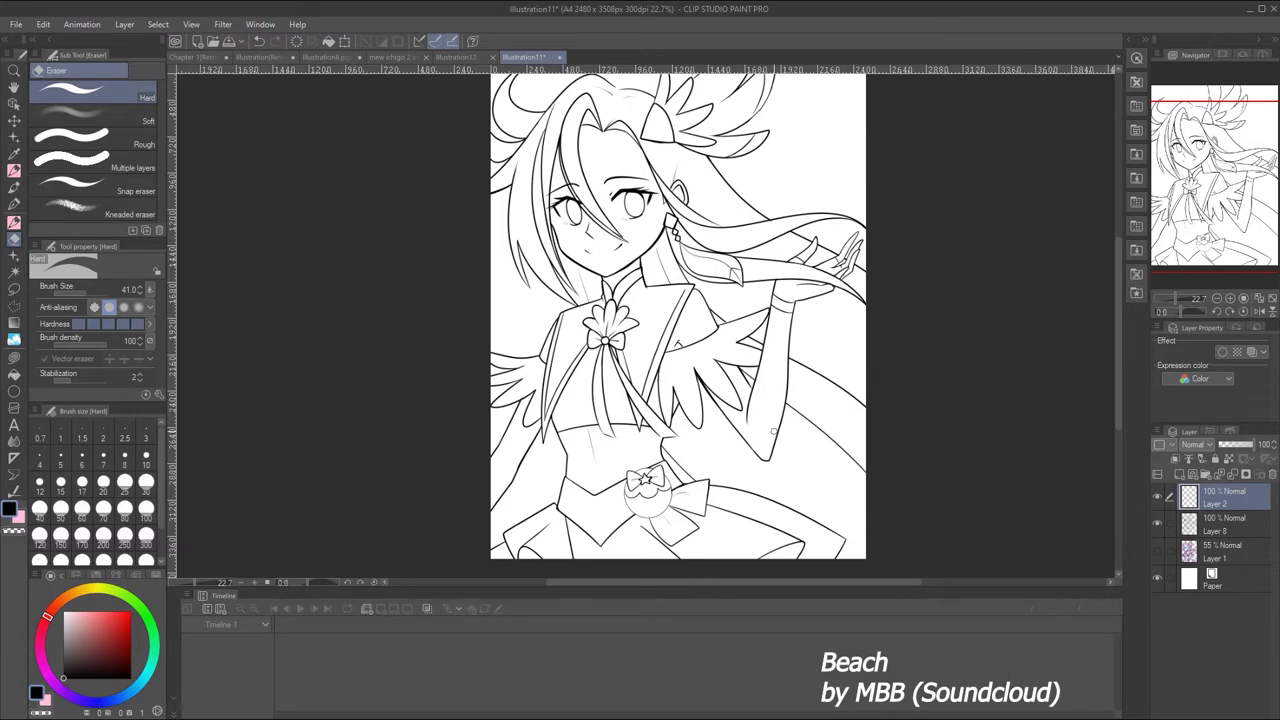
Ink a back hair line on Layer 2 dropping from the side locks behind the neck to the jacket shoulder
key(p)
drag(1178, 297, 1170, 297)
scroll(1170, 297, up, 1)
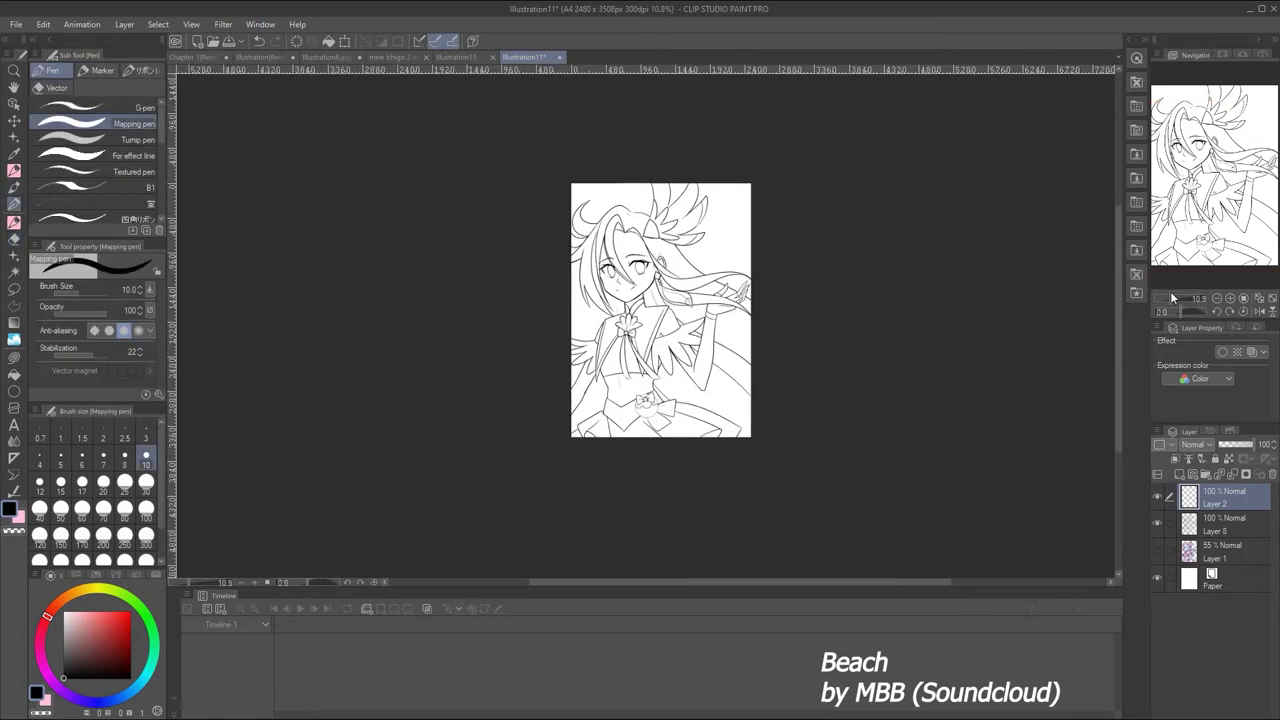
scroll(1171, 292, up, 5)
key(ctrl+z)
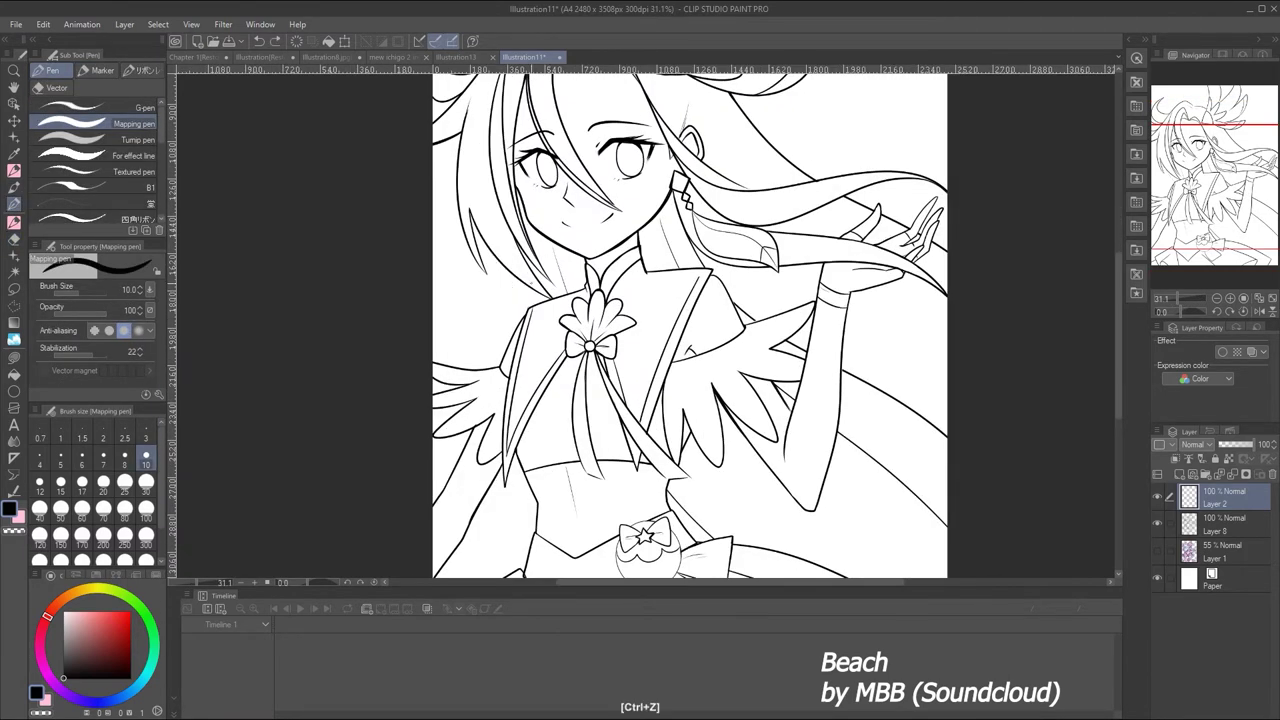
scroll(1171, 292, down, 4)
scroll(1171, 292, up, 3)
key(ctrl+z)
key(ctrl+z)
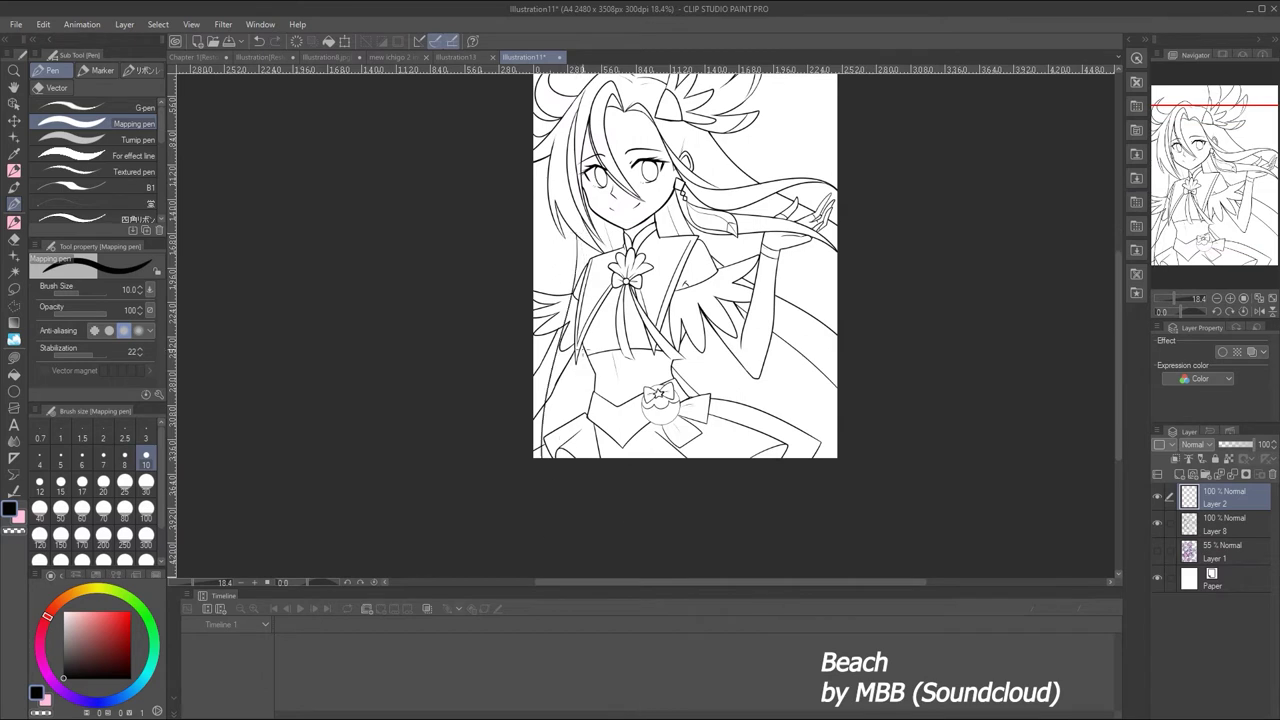
key(e)
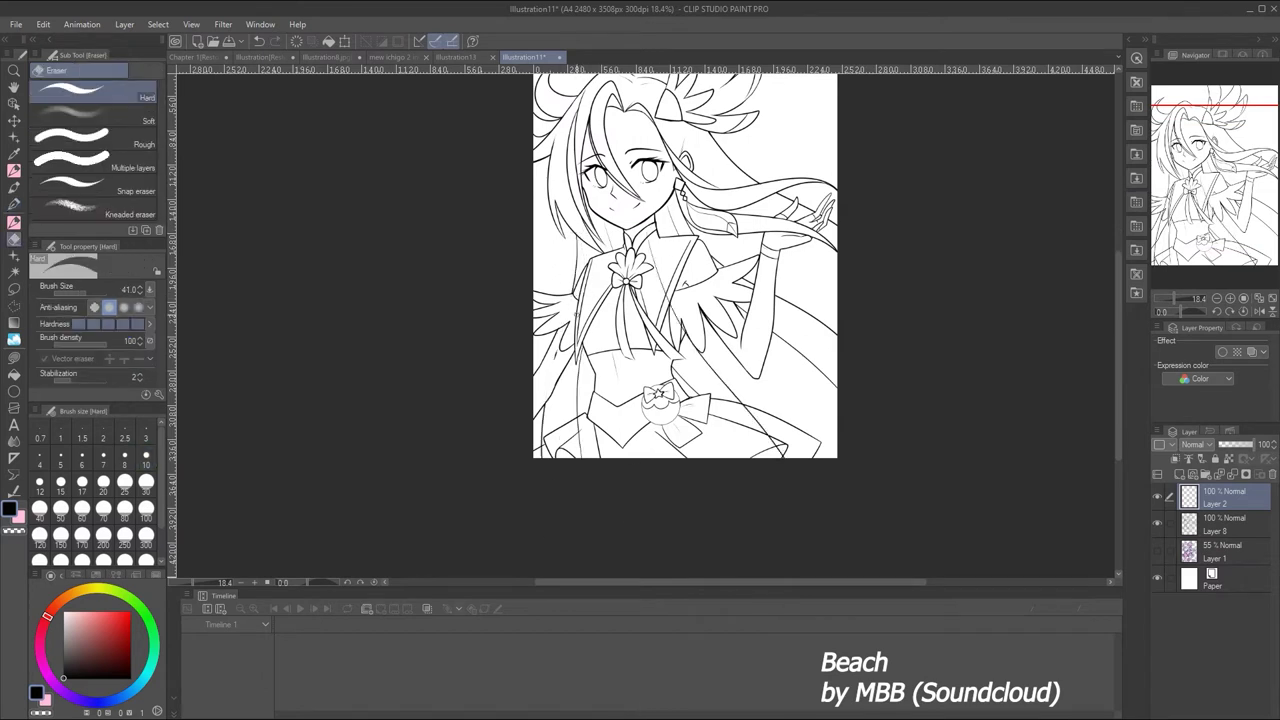
Ink the back hair lines below the feathered sleeve beside the lowered arm, and erase where they cross the figure
key(ctrl+z)
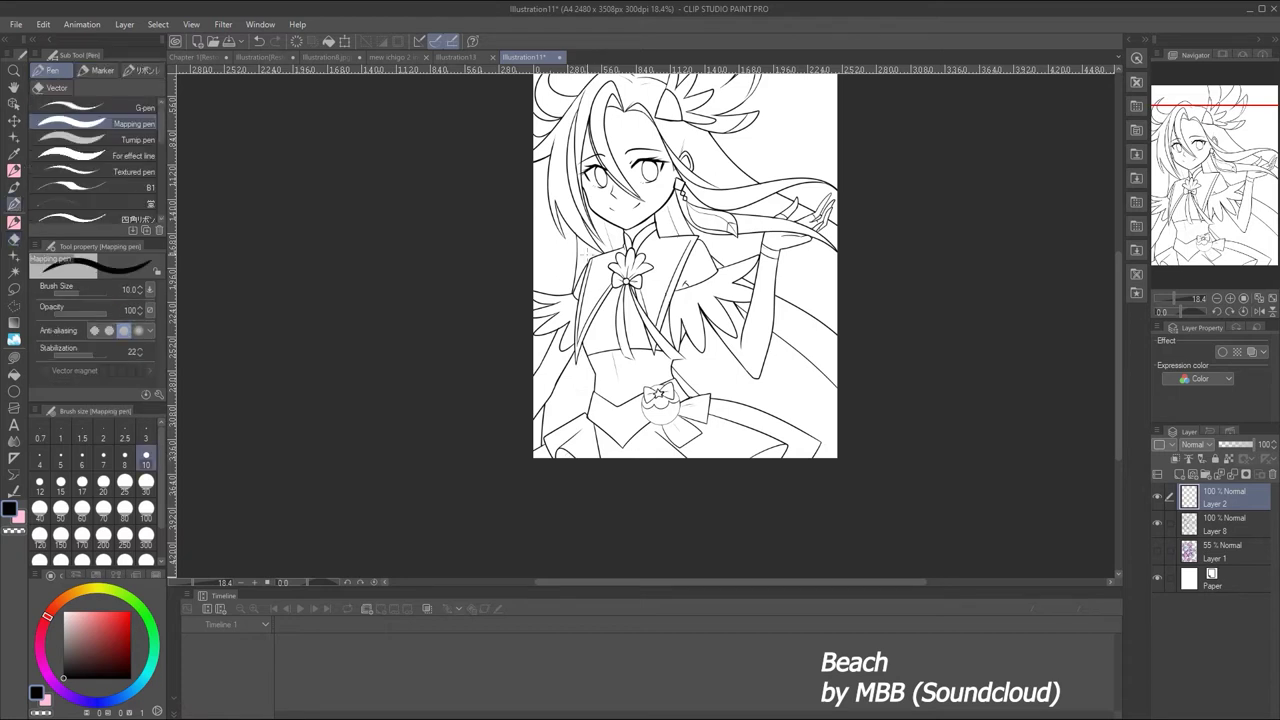
key(p)
click(12, 240)
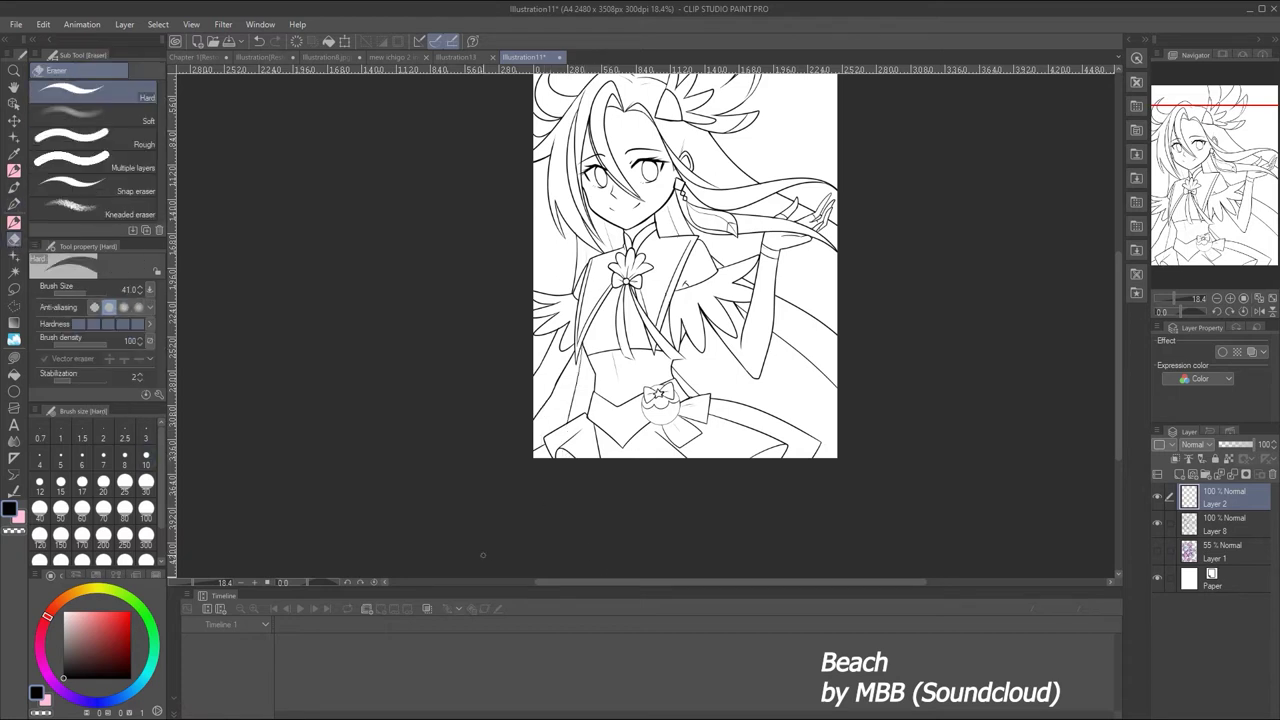
key(p)
click(14, 240)
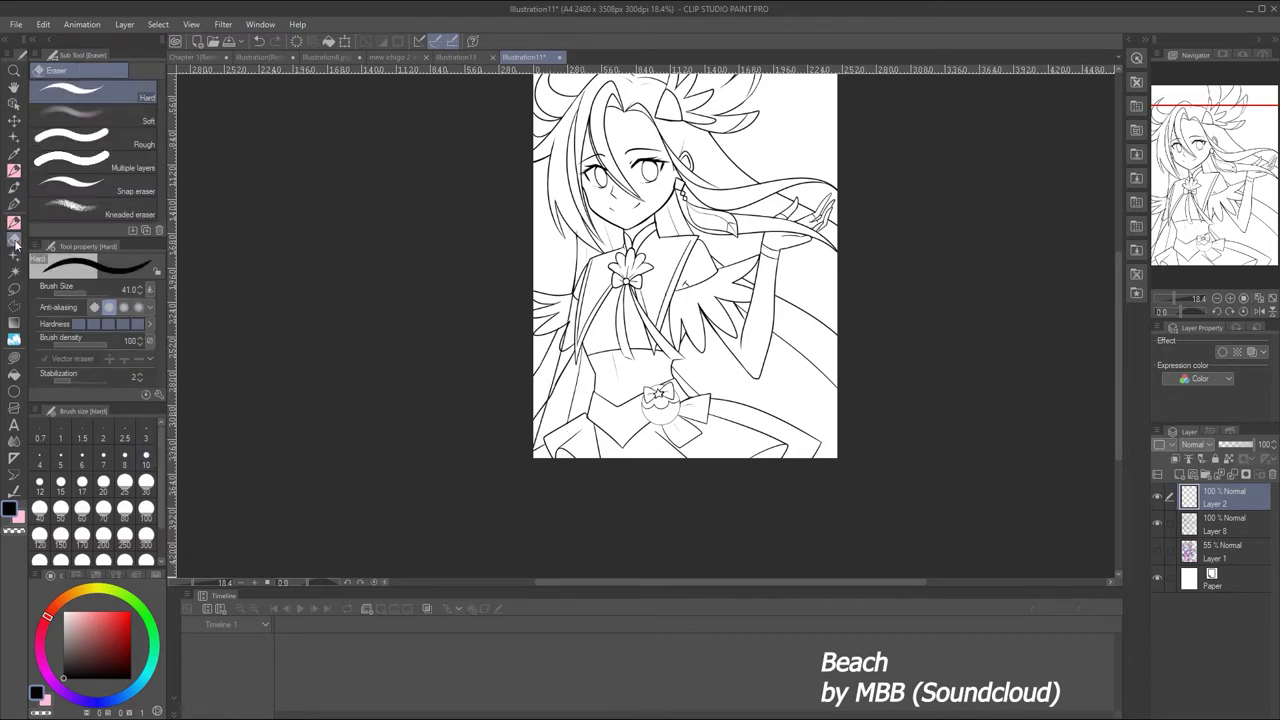
Ink a back hair line curving from the waist beneath the raised elbow to the skirt, trimming its overlaps
drag(1172, 297, 1176, 297)
key(p)
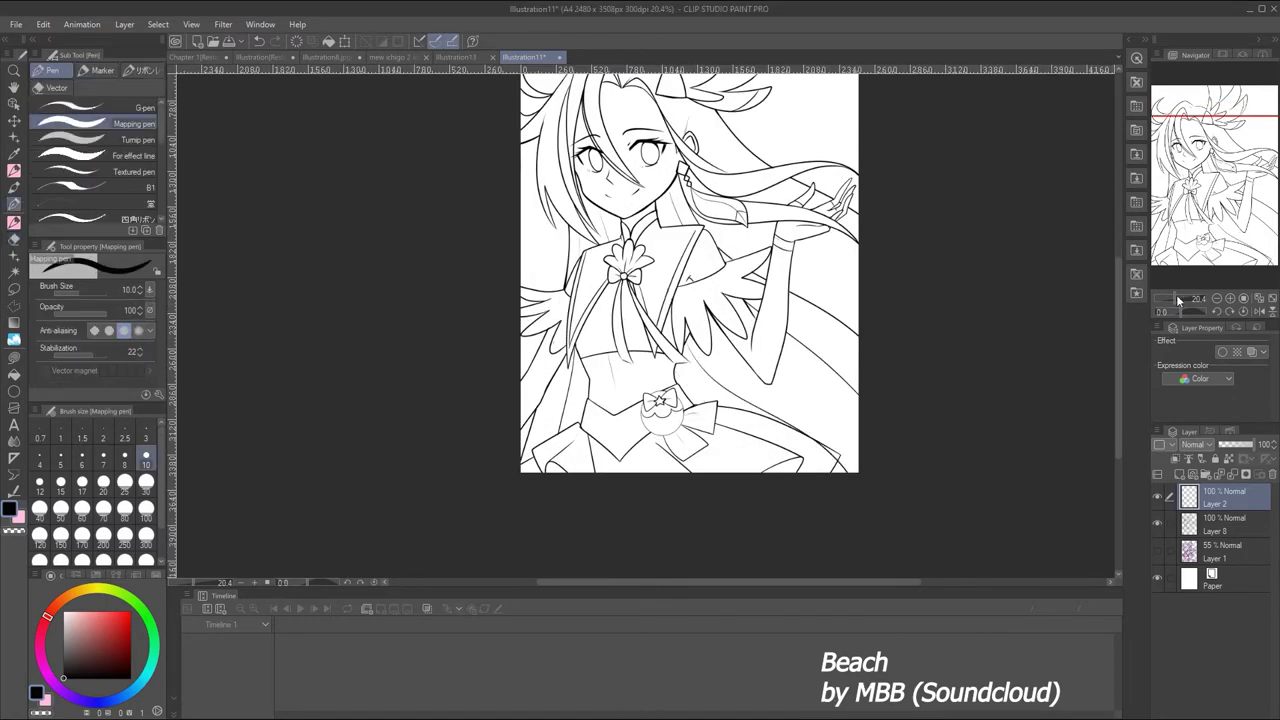
drag(1176, 295, 1177, 296)
key(e)
key(ctrl+z)
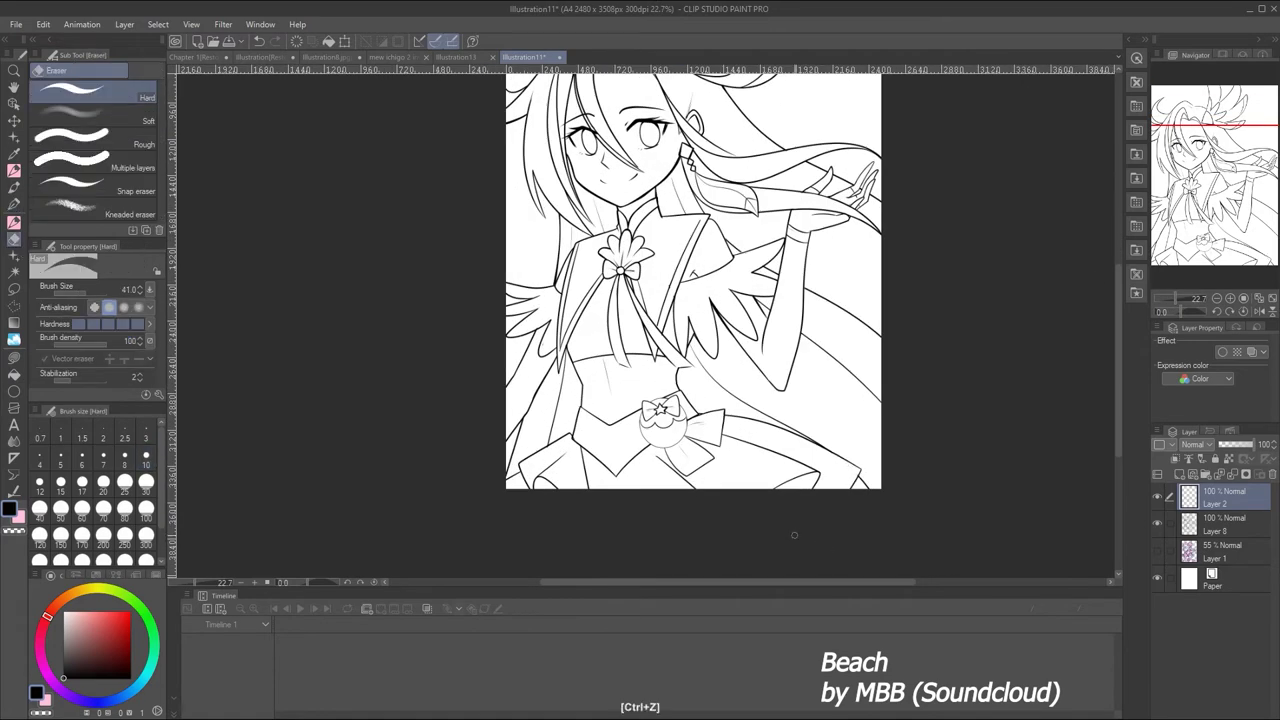
Ink thin back hair strands from behind the ear through the flowing locks, continuing past the raised wrist to the canvas edge
key(p)
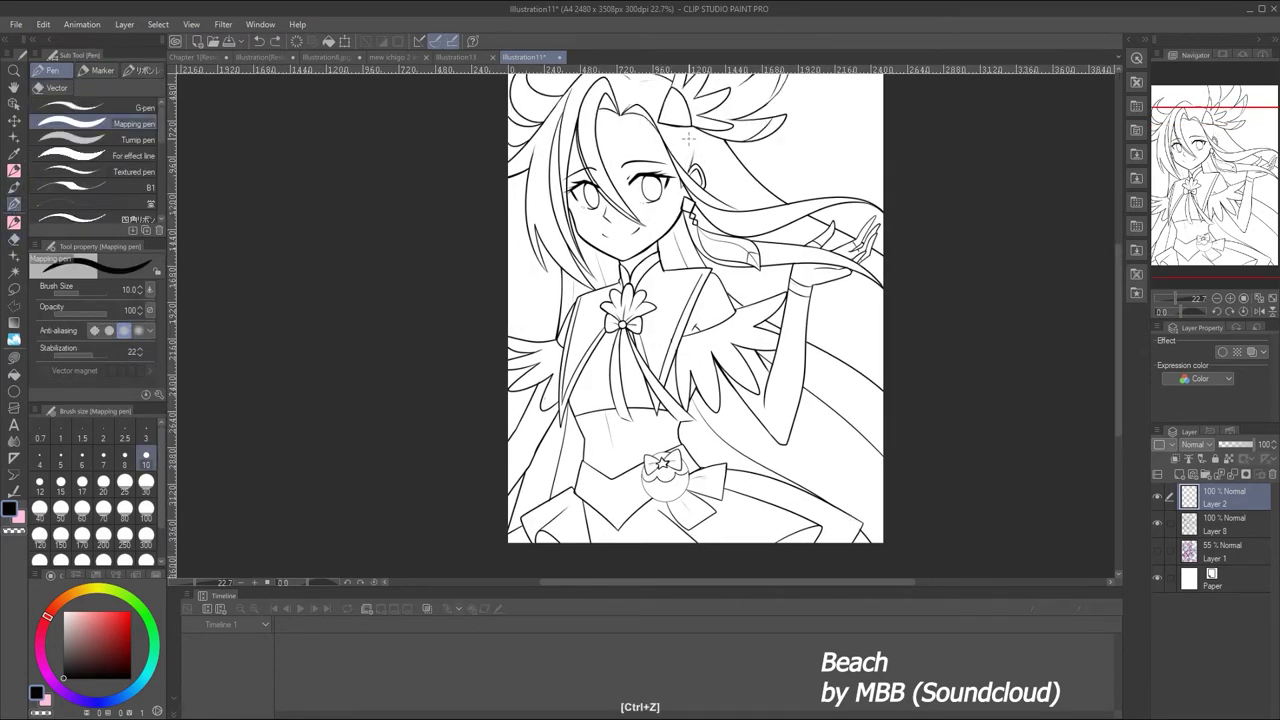
key(e)
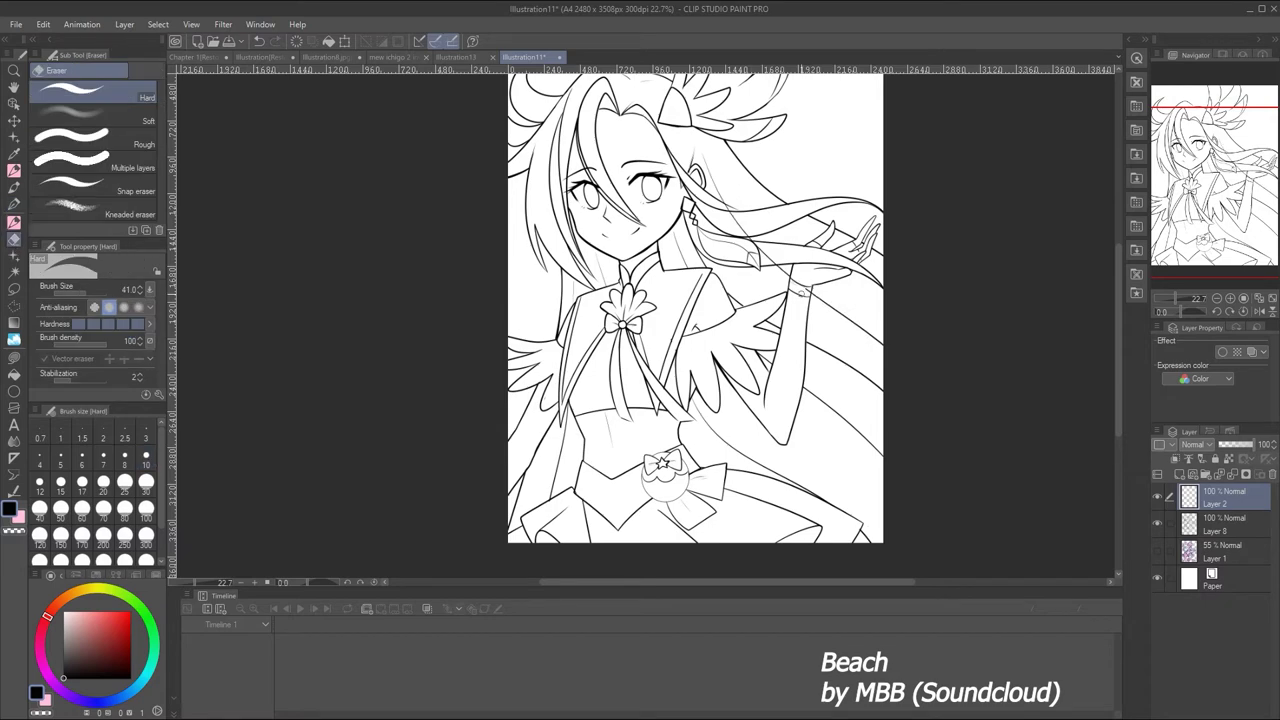
key(ctrl+z)
mouse_move(1178, 297)
mouse_down()
mouse_move(1166, 297)
mouse_move(1180, 297)
mouse_up()
key(p)
key(ctrl+z)
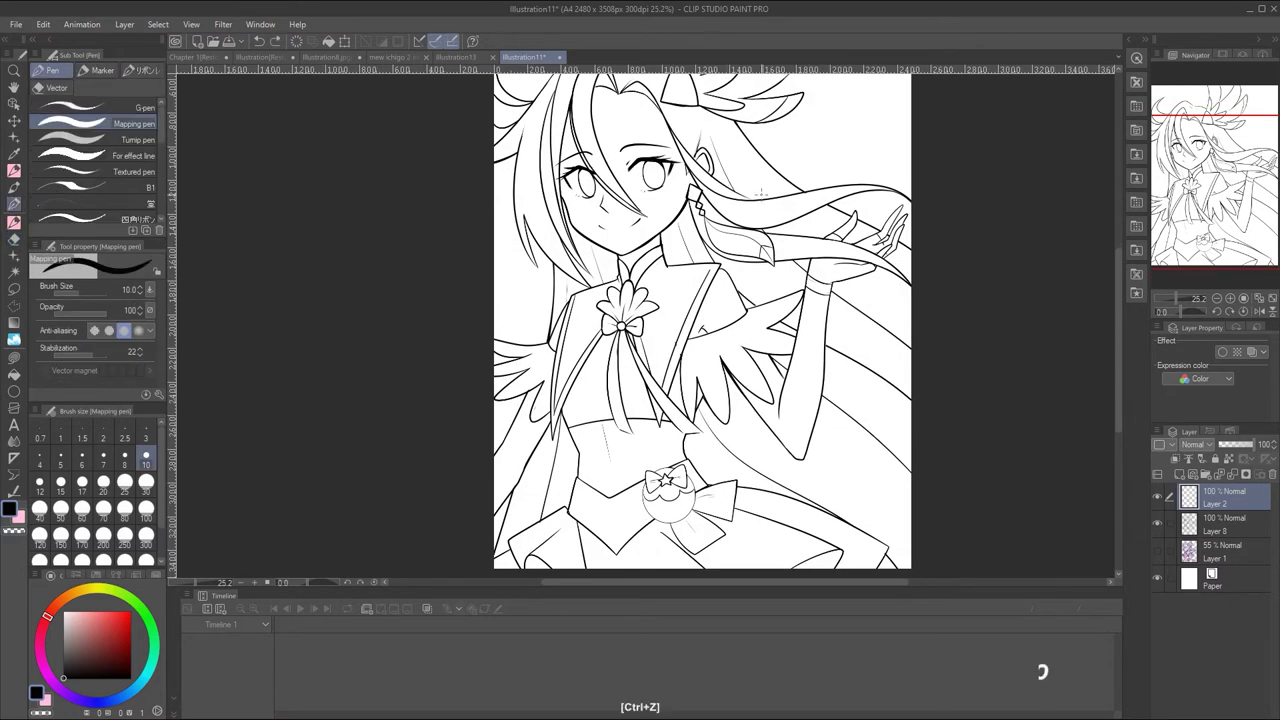
scroll(702, 320, up, 2)
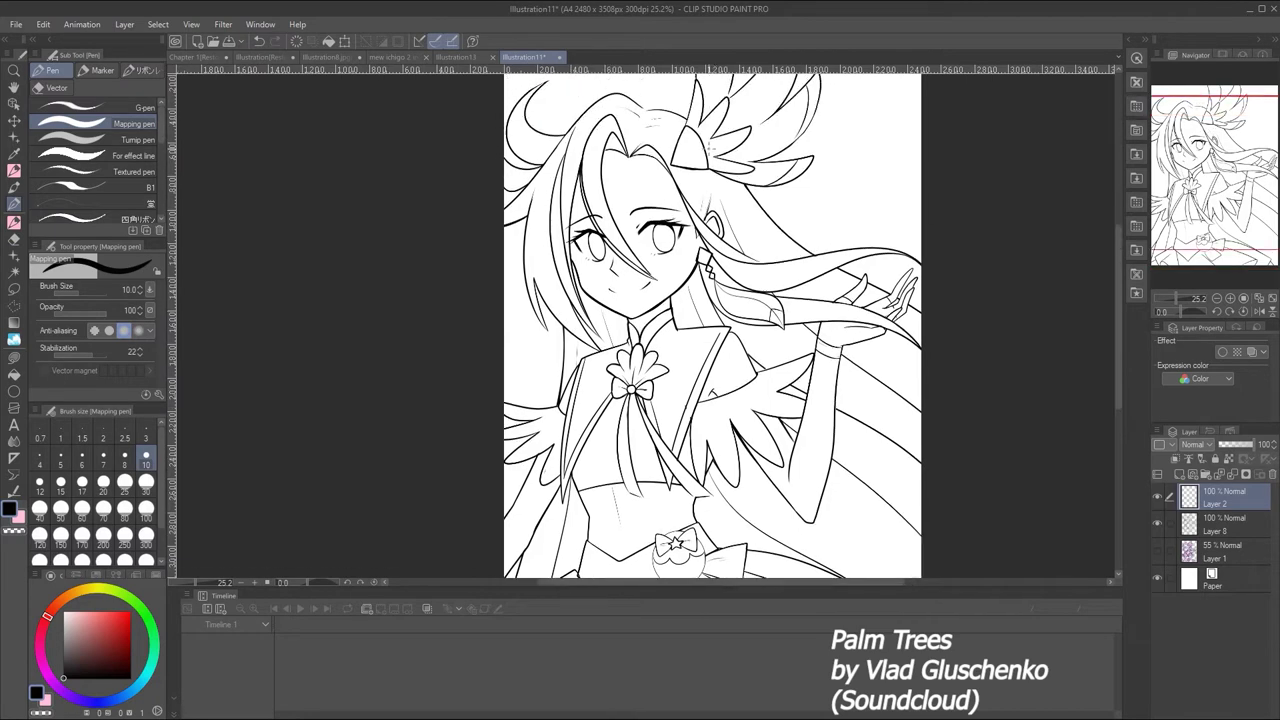
Erase the strand overlaps around the ear, flowing locks and raised hand on Layers 2 and 8
key(e)
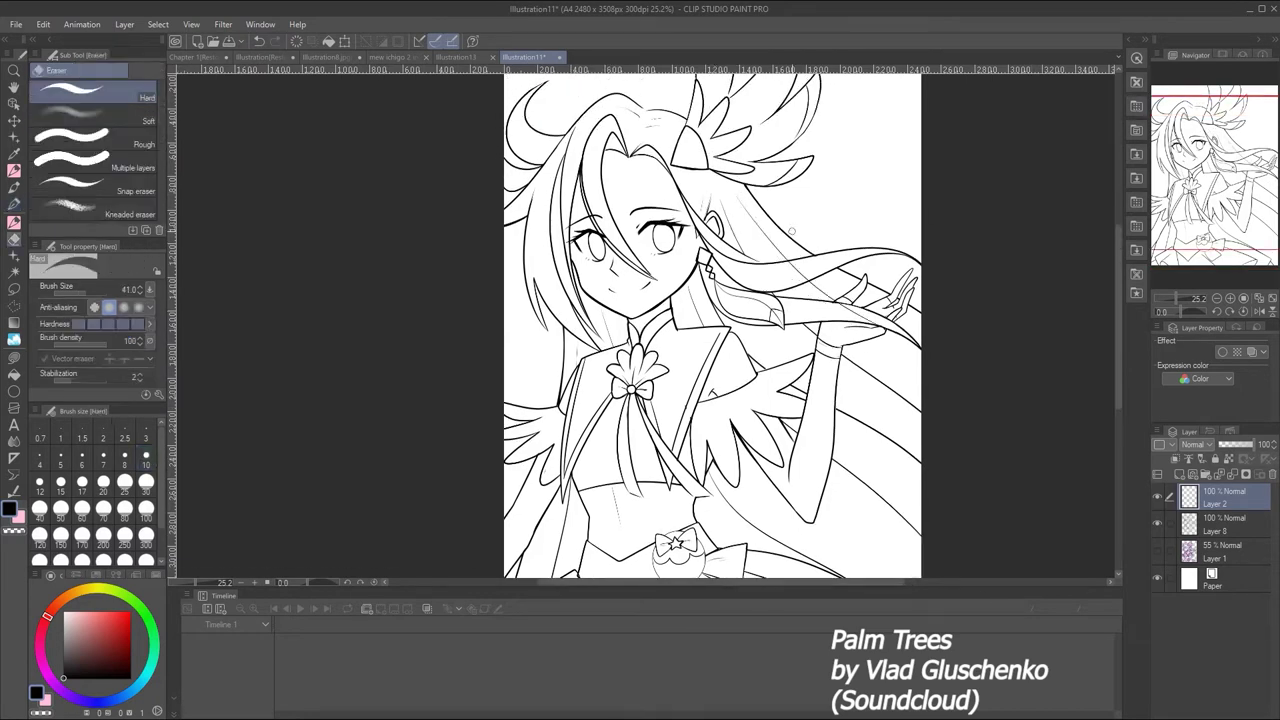
drag(1183, 297, 1172, 297)
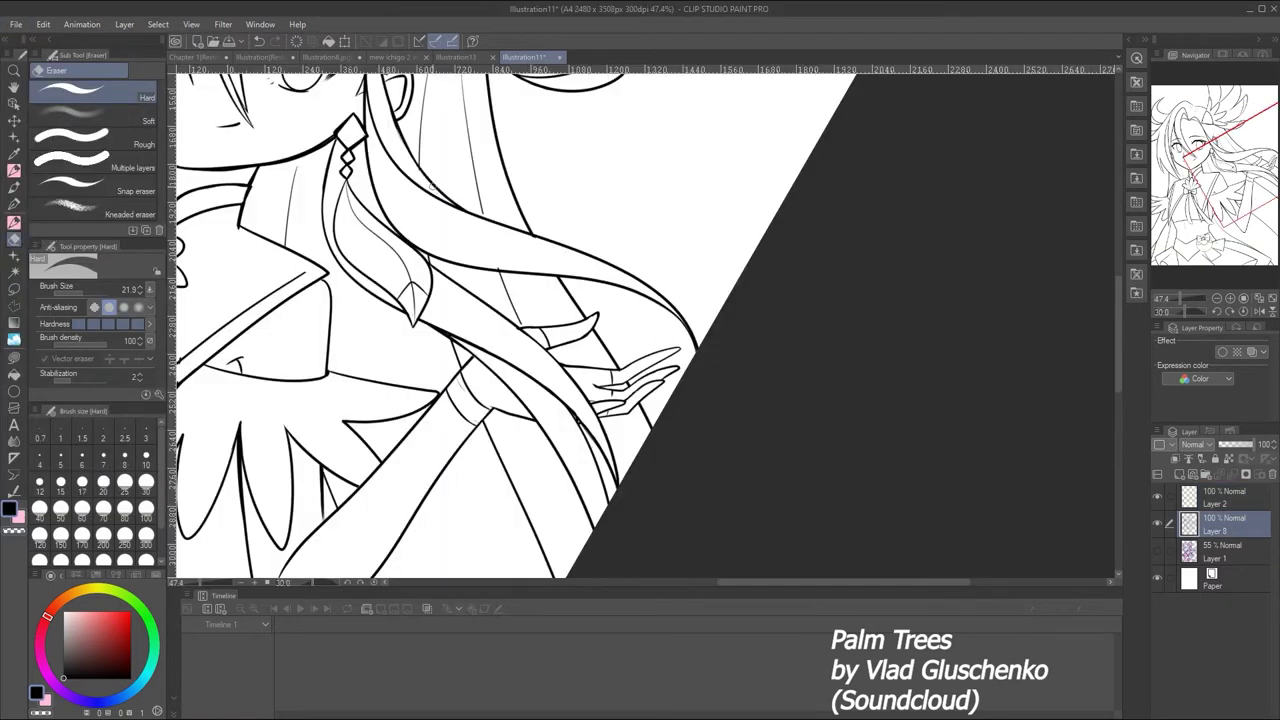
ctrl+shift+click(430, 186)
ctrl+shift+click(400, 146)
ctrl+shift+click(424, 190)
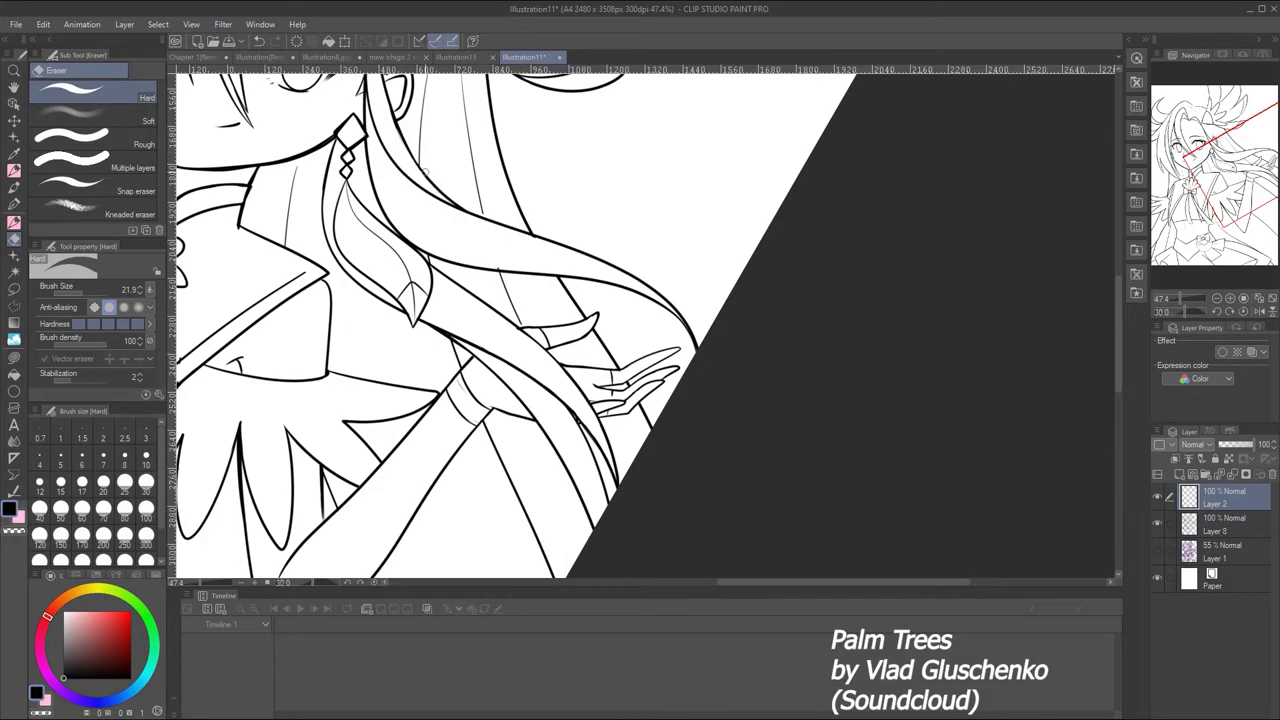
mouse_move(1180, 298)
mouse_down()
mouse_move(1168, 298)
mouse_move(1180, 283)
mouse_move(1169, 297)
mouse_move(1190, 294)
mouse_up()
Undo the latest trial strokes and rework the fine lines around the neck and chest on Layer 2
key(p)
key(ctrl+z)
key(ctrl+z)
key(ctrl+z)
drag(1214, 186, 1214, 209)
key(ctrl+z)
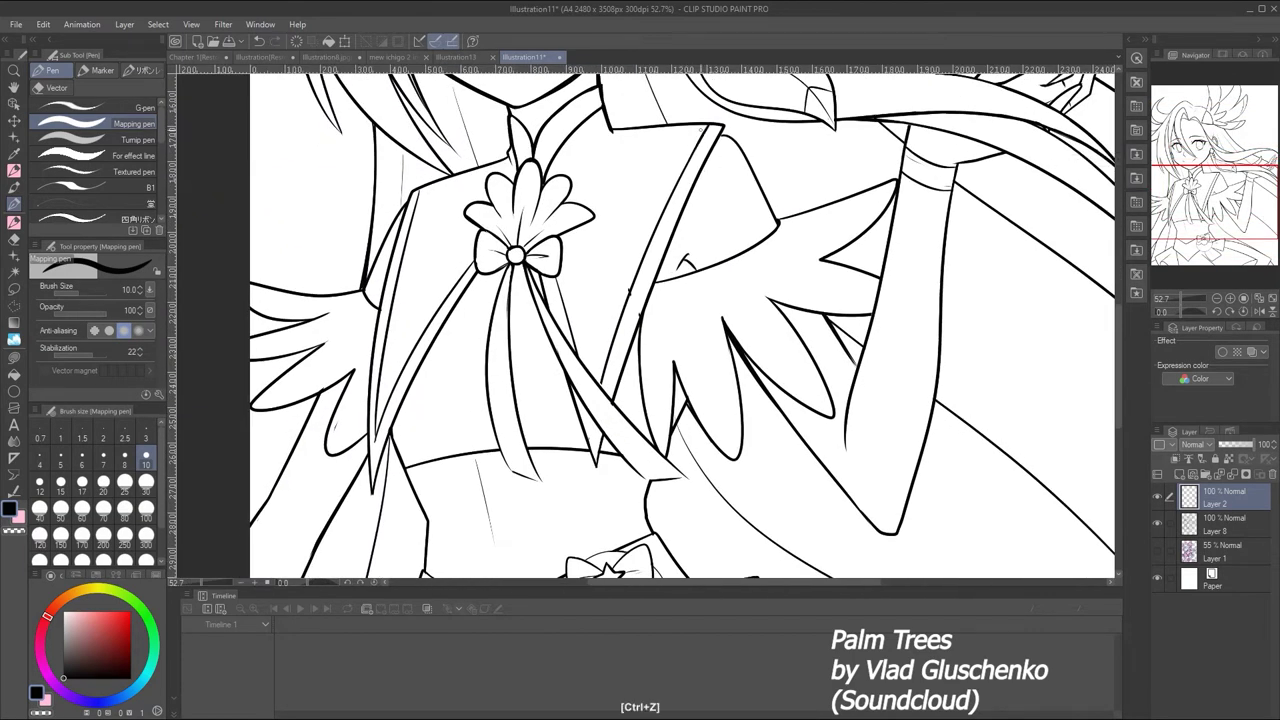
key(ctrl+y)
Clean up stray marks on the jacket trim and the overlapping ribbon lines just below the chest bow
key(e)
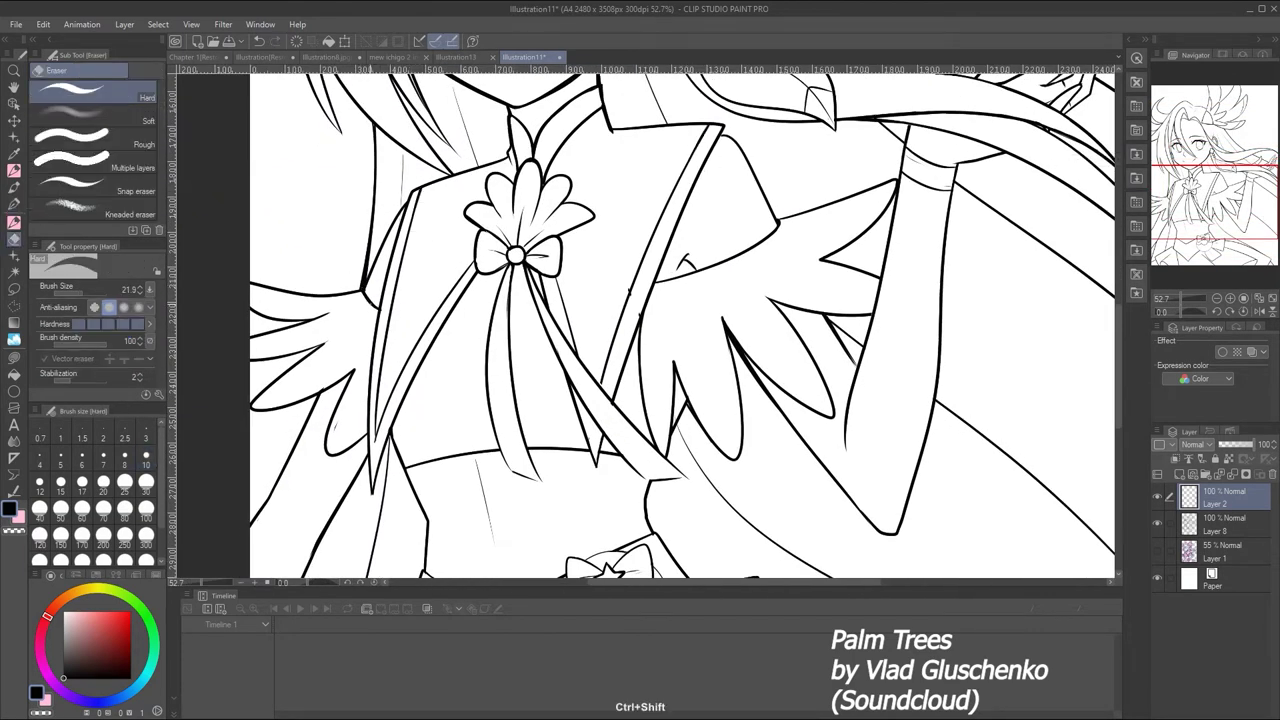
key(ctrl+z)
key(p)
key(ctrl+z)
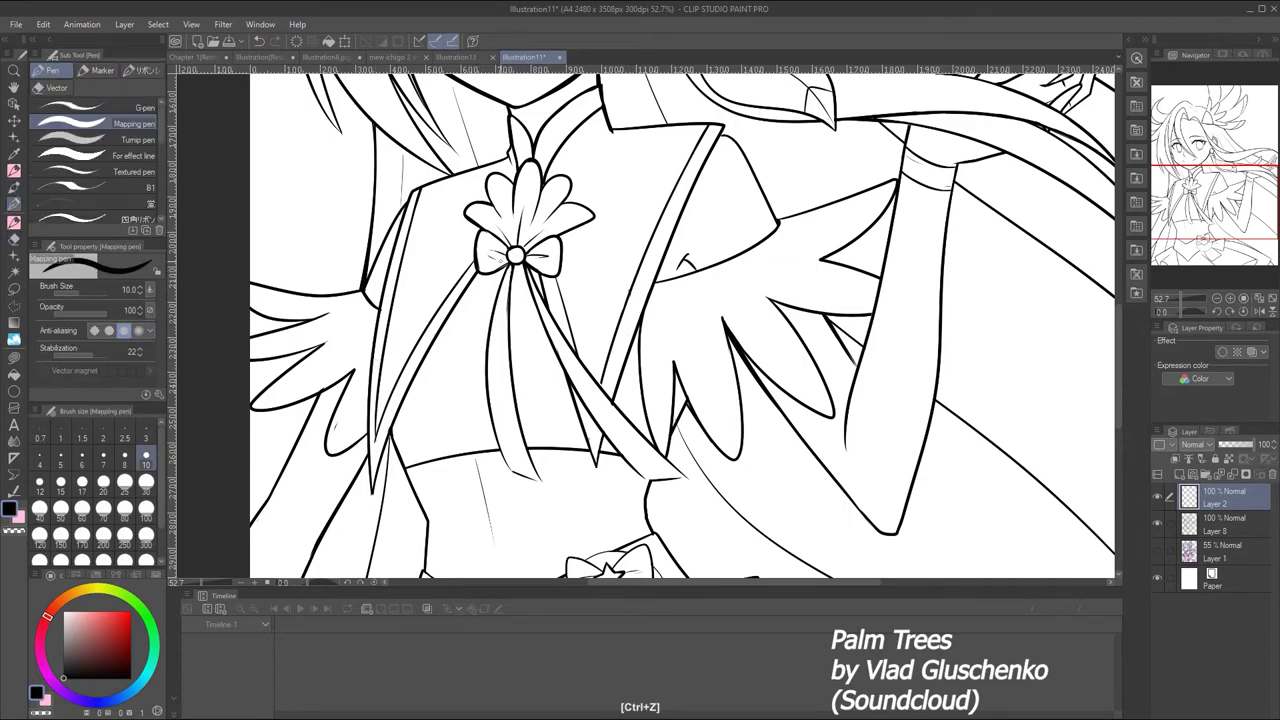
key(e)
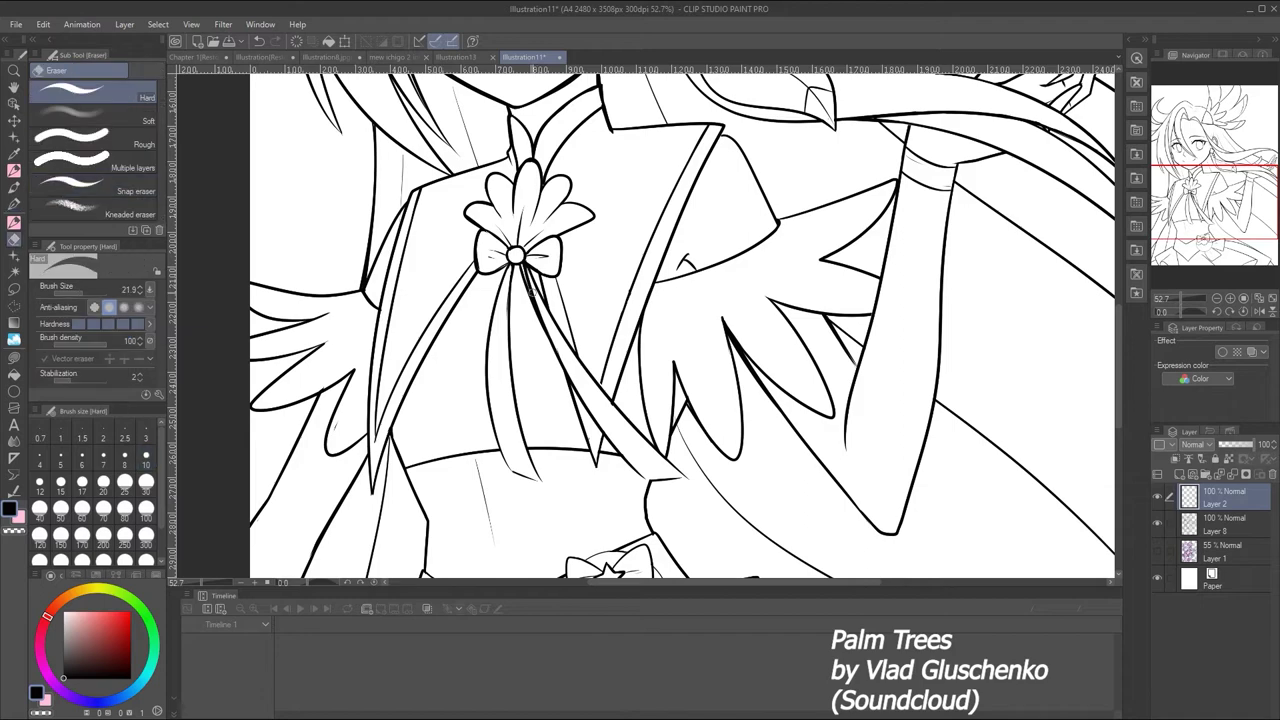
ctrl+shift+click(524, 264)
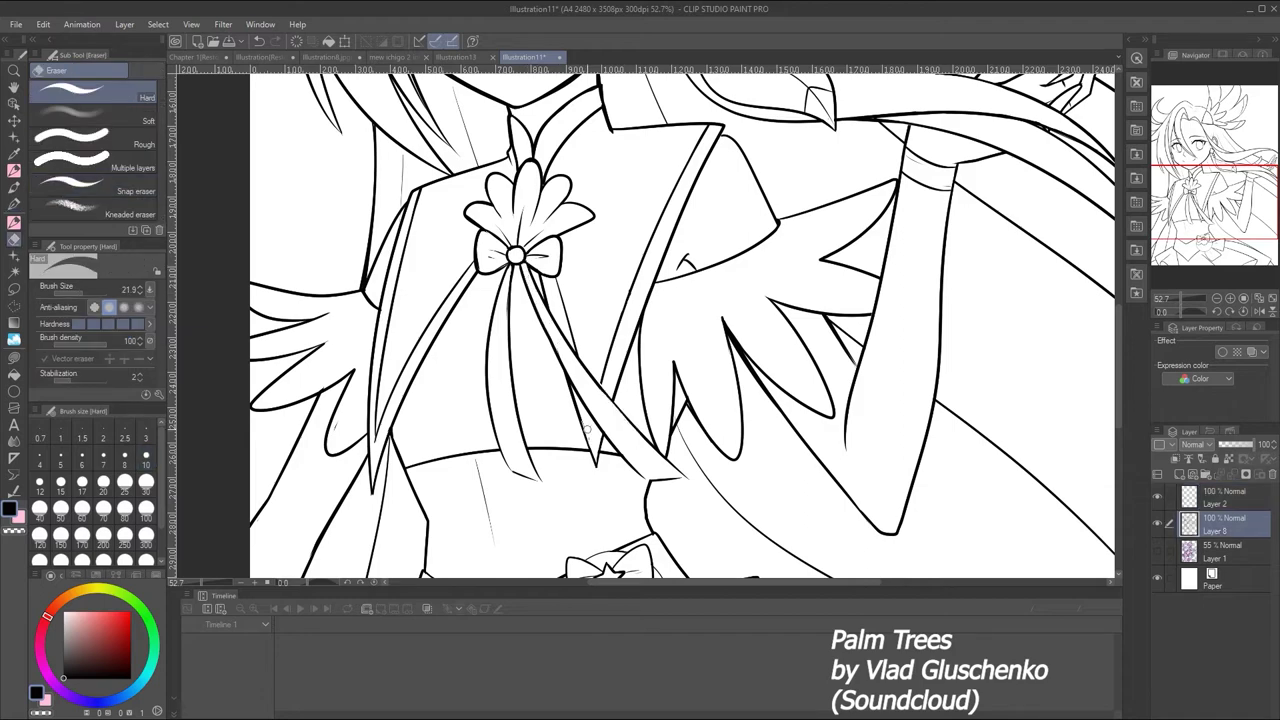
Redraw the lower edge of the short ribbon tail hanging from the chest bow on Layer 8
key(p)
drag(584, 424, 594, 458)
click(1172, 297)
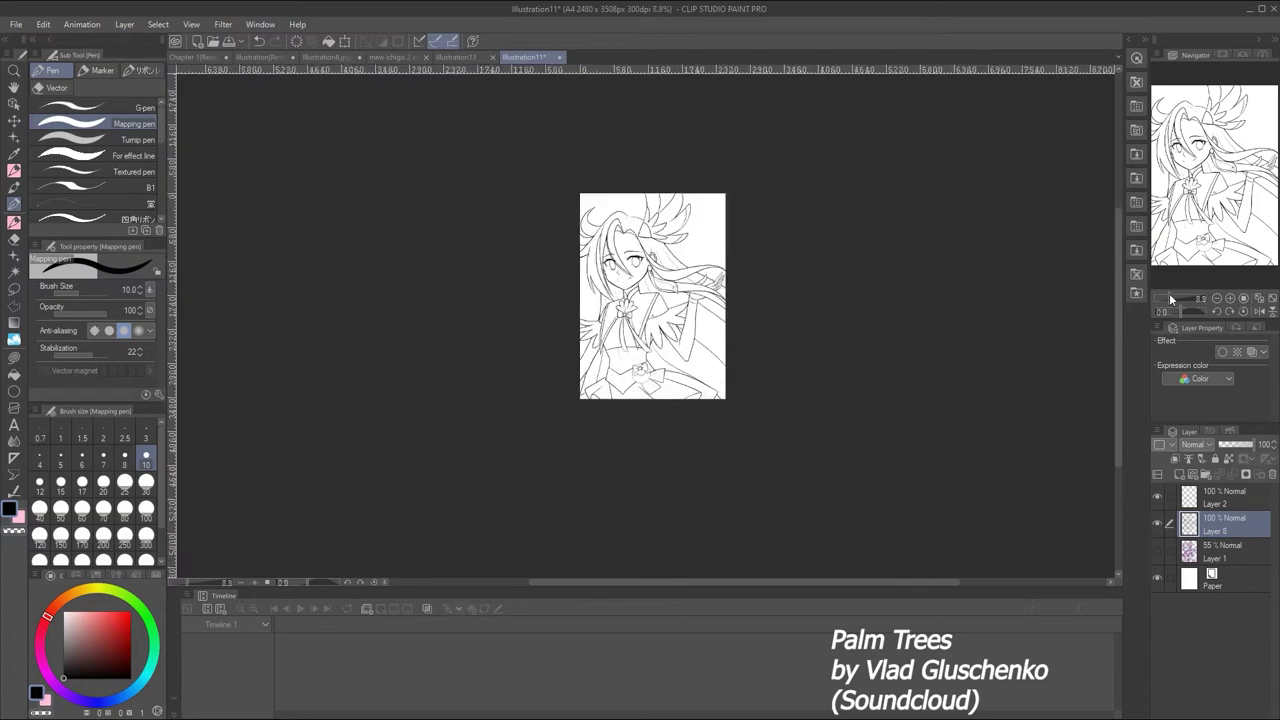
scroll(1150, 240, up, 5)
key(ctrl+z)
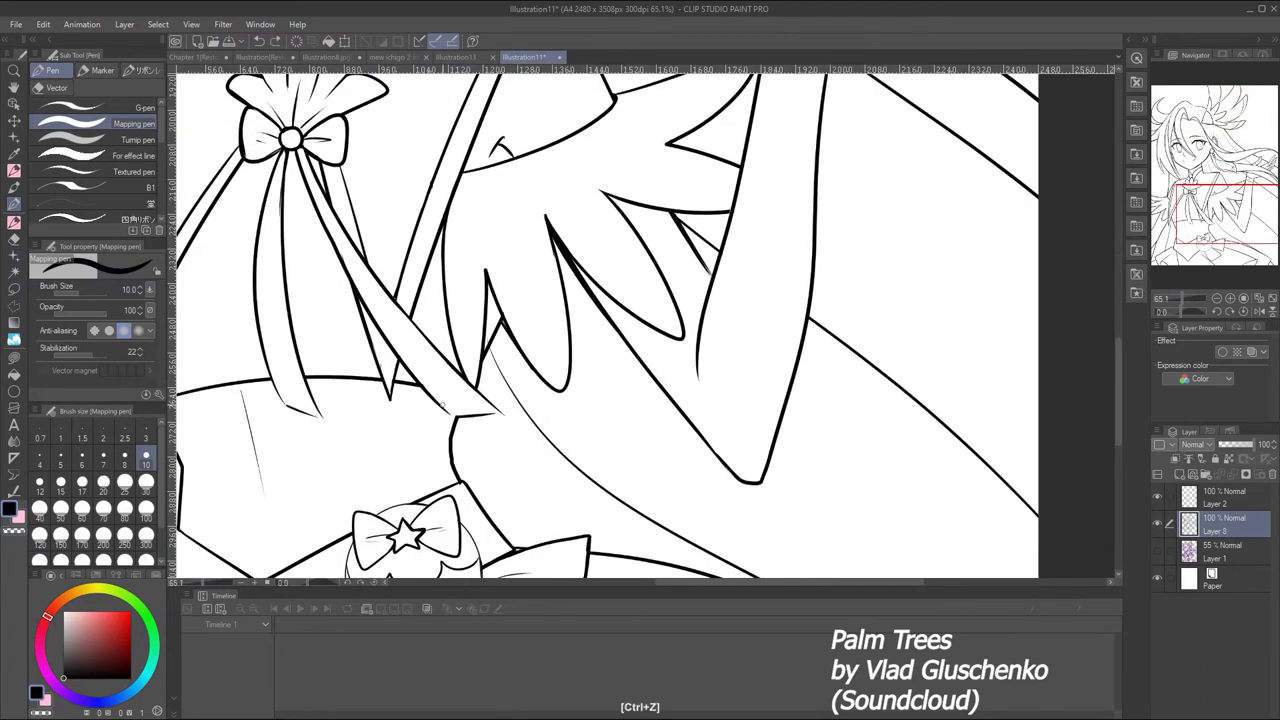
Redraw the pointed tips of the chest bow's long ribbon tails and erase their overshooting ends
drag(456, 414, 505, 412)
key(ctrl+z)
key(ctrl+z)
key(e)
click(1222, 497)
key(p)
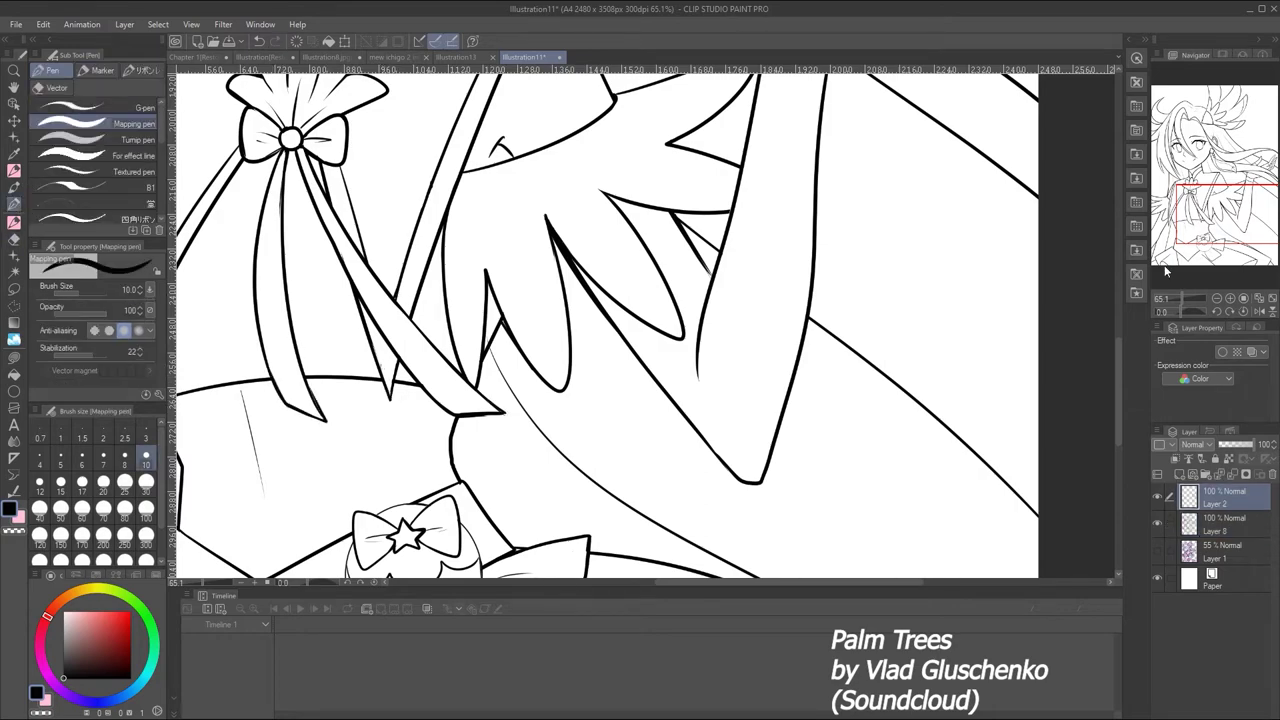
key(ctrl+0)
click(1172, 295)
key(ctrl+z)
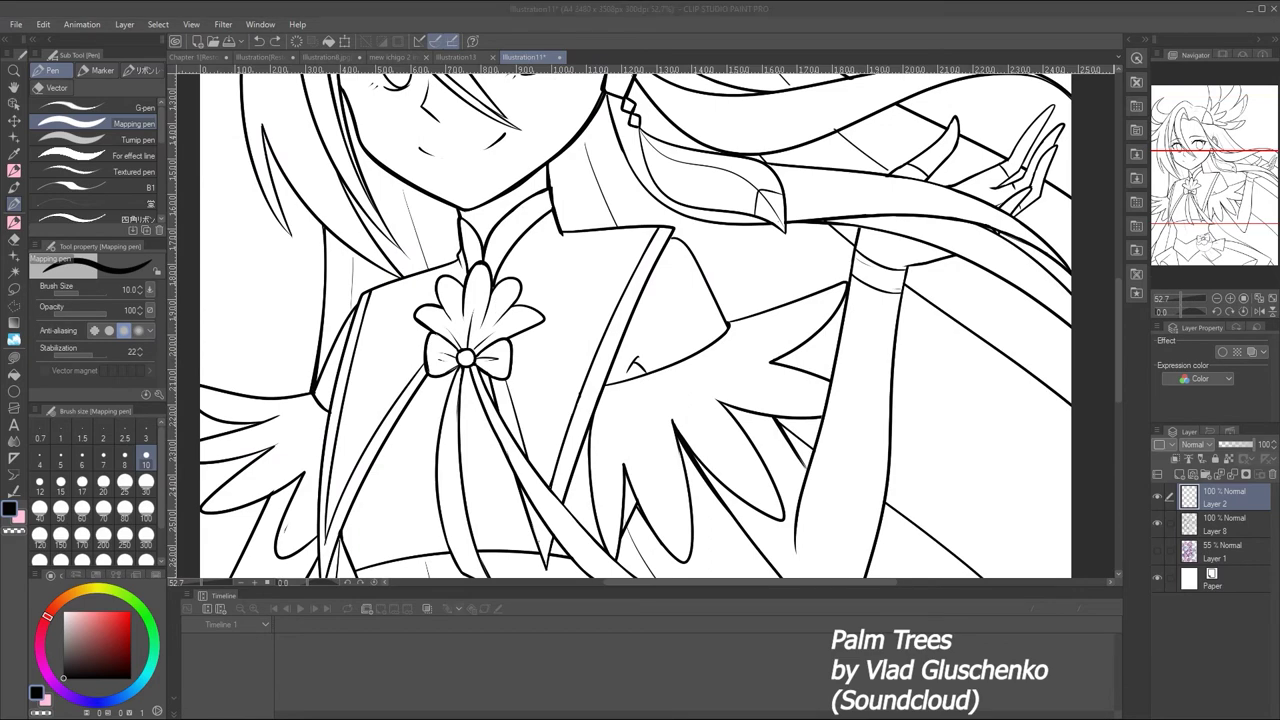
key(ctrl+0)
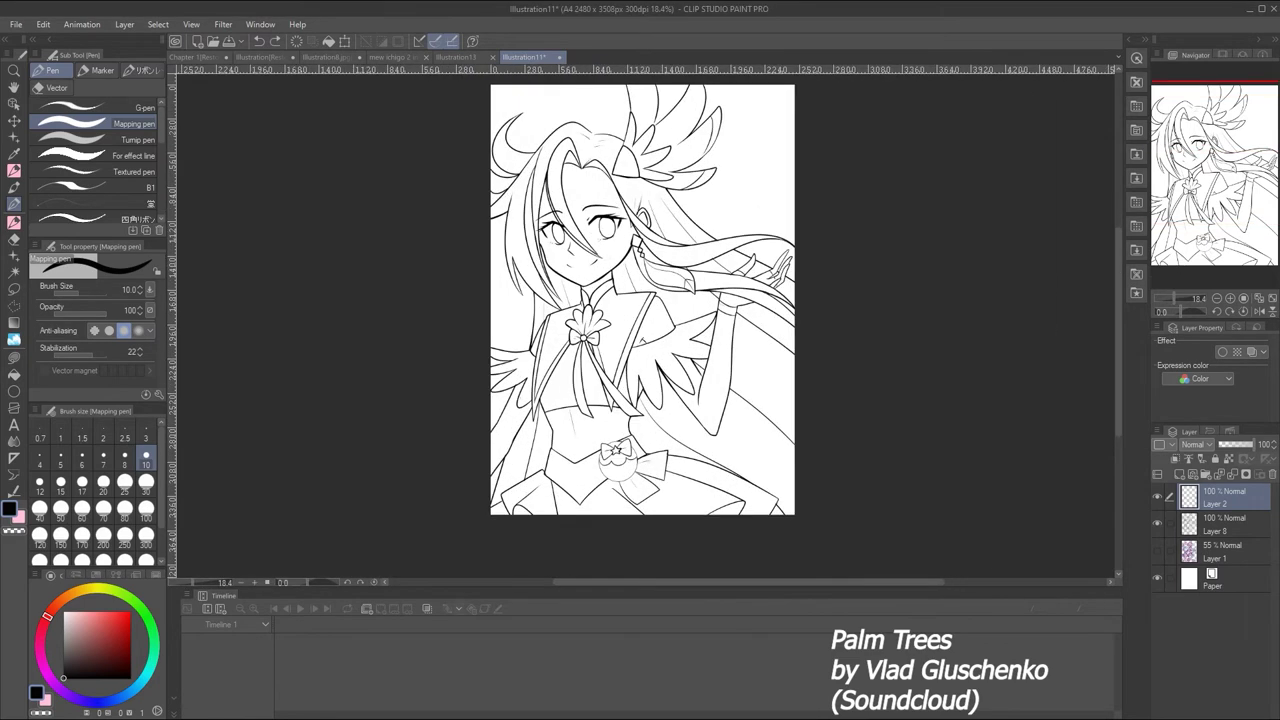
Save Illustration11, bring up the color reference as a separate document, and return to the line art
click(16, 24)
click(60, 60)
click(542, 57)
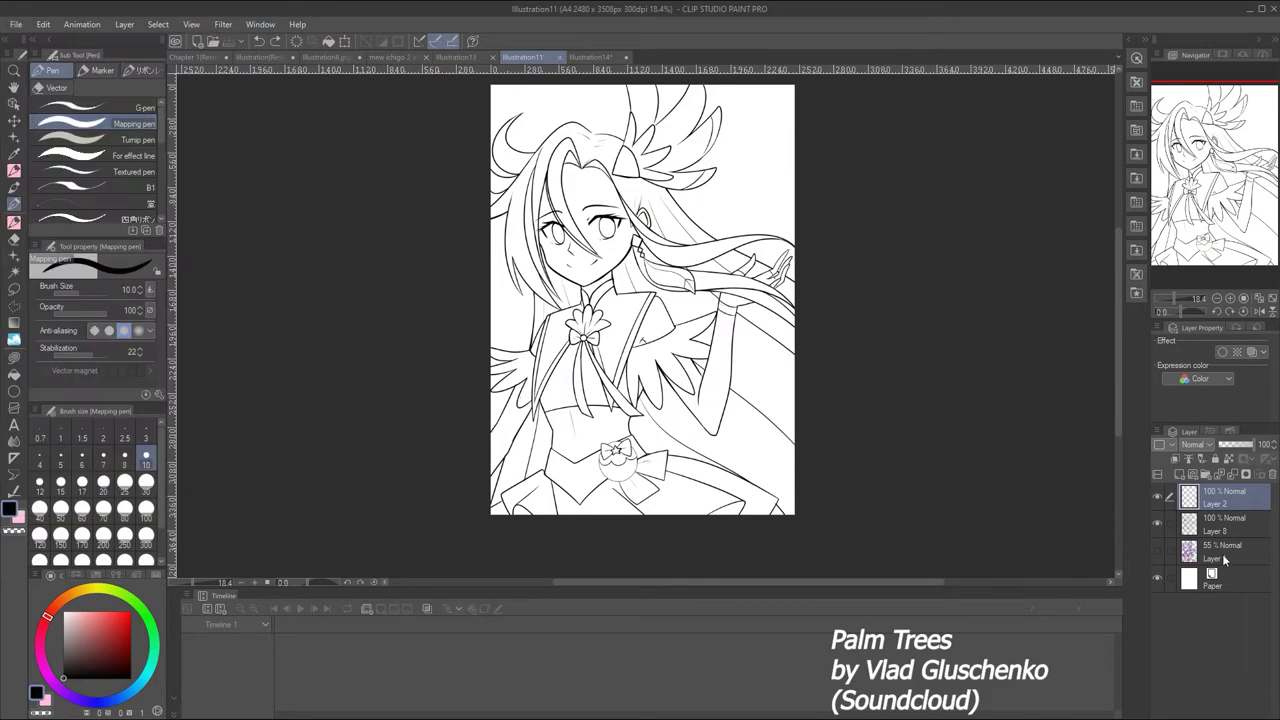
Create a folder above Layer 1 containing a new raster layer, and sample the skin tone from Illustration14
click(1224, 552)
click(1203, 474)
click(1179, 474)
click(598, 57)
alt+click(560, 250)
click(523, 57)
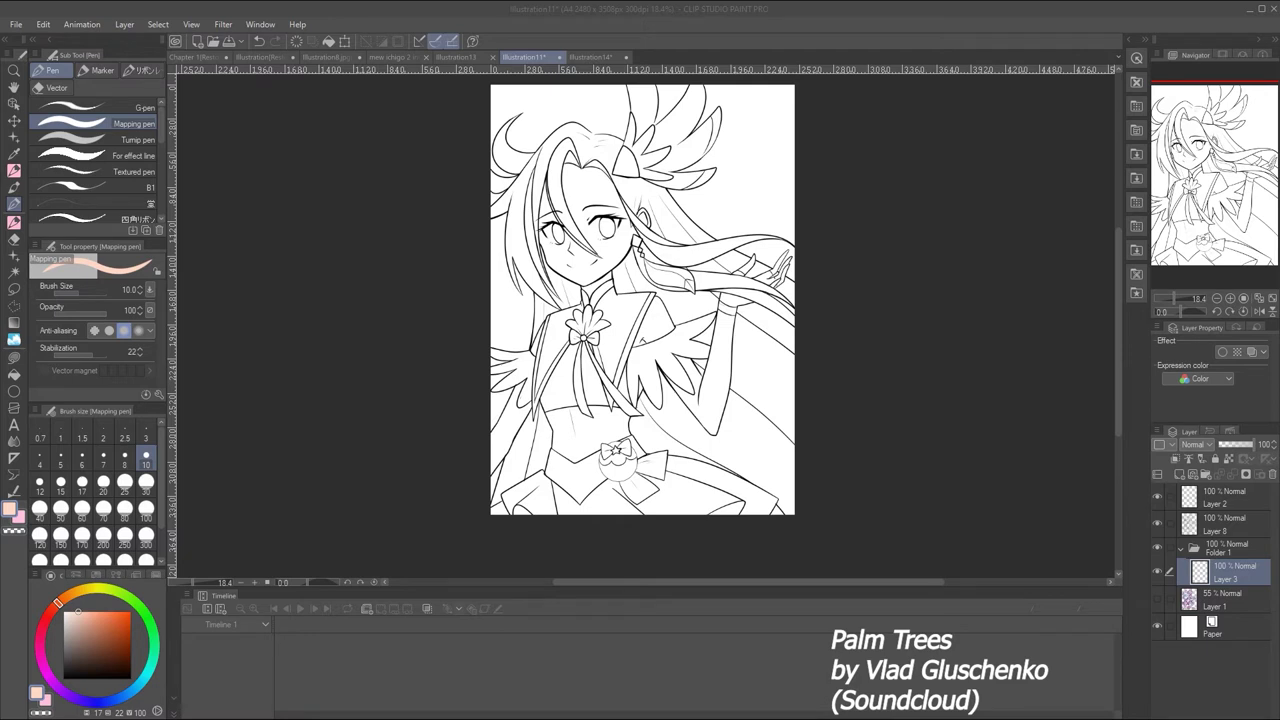
Paint the face, ear and neck with the skin tone, enlarging the Mapping pen to size 269.1
click(92, 288)
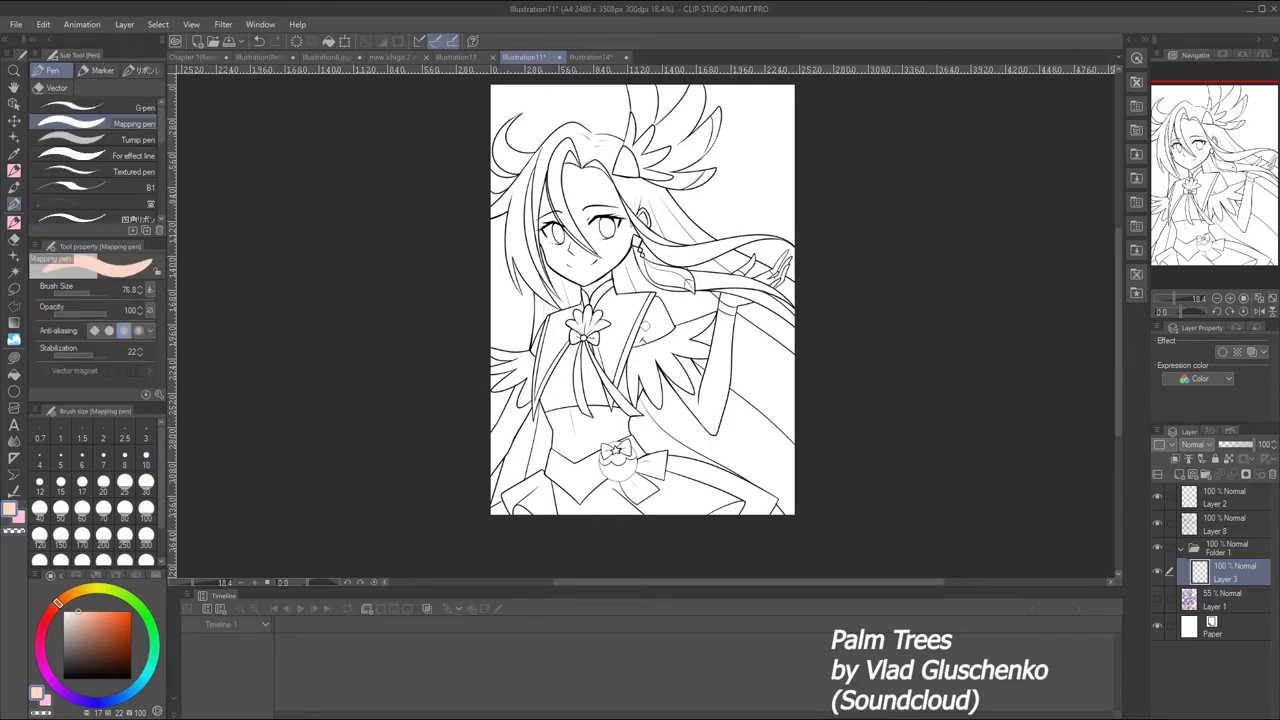
drag(600, 195, 575, 245)
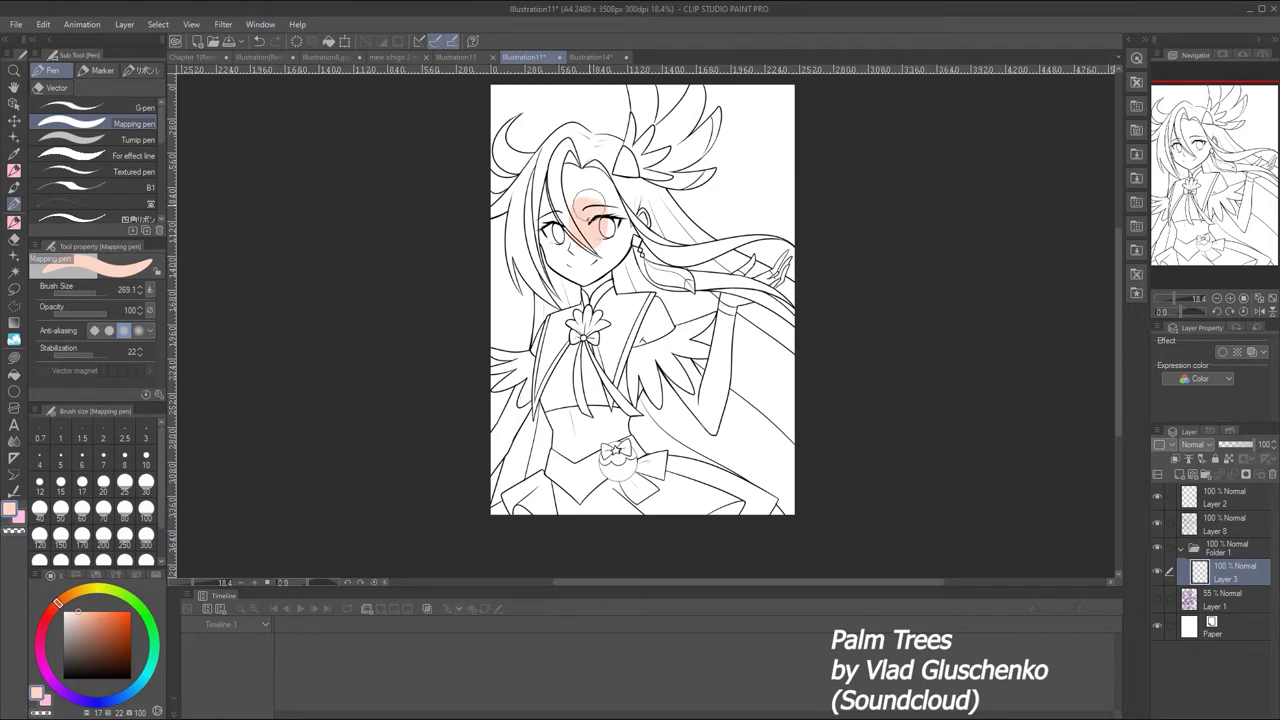
mouse_move(555, 170)
mouse_down()
mouse_move(600, 215)
mouse_move(575, 285)
mouse_up()
mouse_move(600, 210)
mouse_down()
mouse_move(640, 270)
mouse_move(628, 262)
mouse_up()
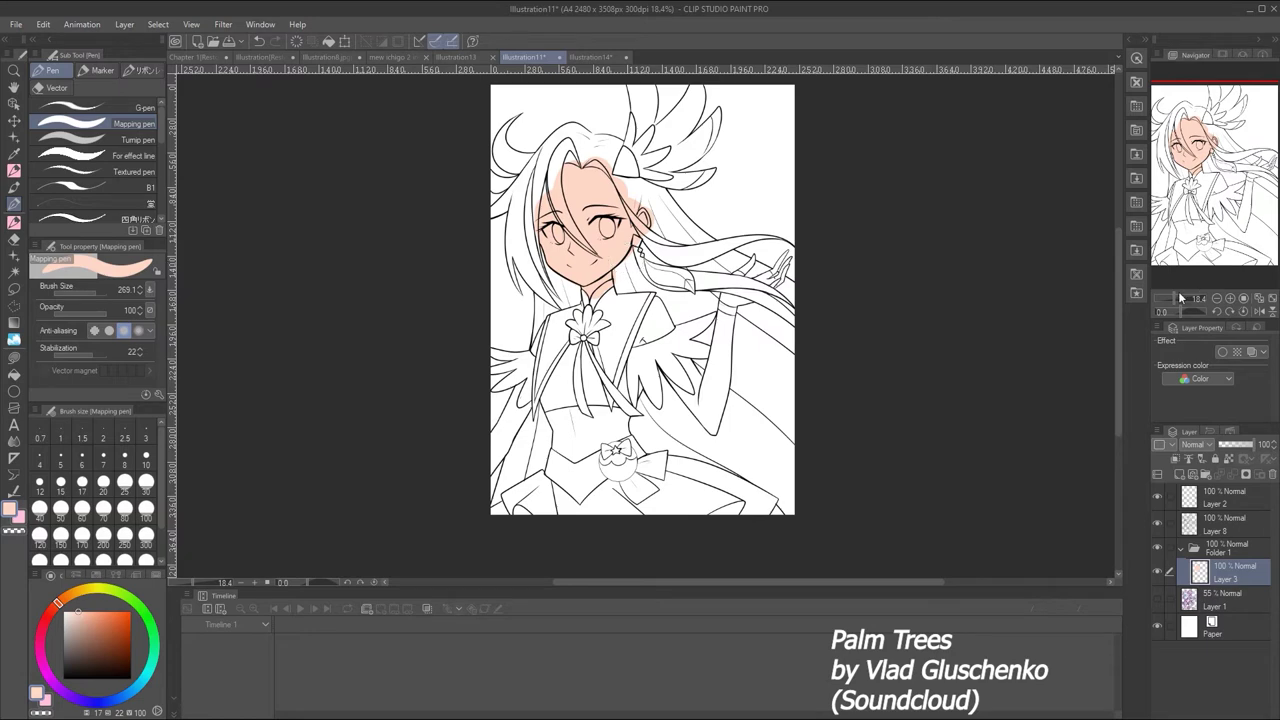
Paint the raised arm, its fingers and the lowered arm with the skin tone at brush size 67.8
mouse_move(1180, 298)
mouse_down()
mouse_move(1181, 265)
mouse_move(1192, 298)
mouse_up()
mouse_move(690, 385)
mouse_down()
mouse_move(705, 435)
mouse_move(733, 425)
mouse_move(738, 478)
mouse_move(760, 300)
mouse_move(745, 465)
mouse_move(754, 411)
mouse_up()
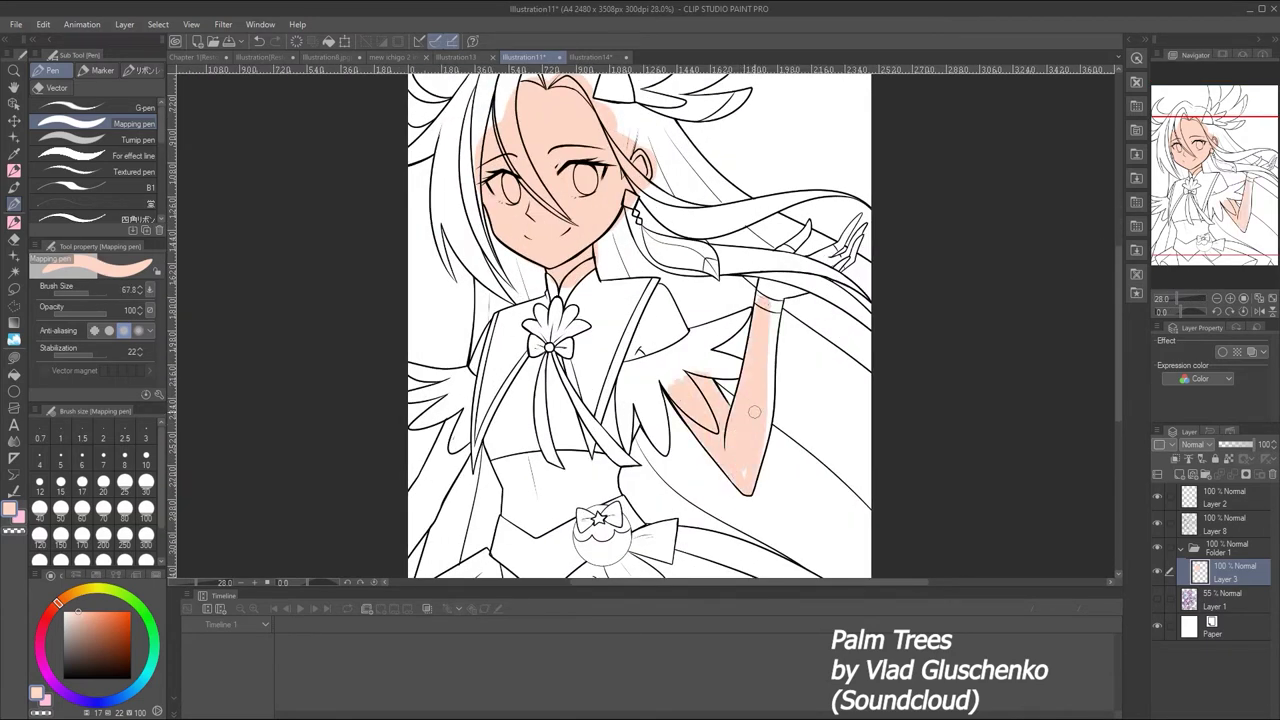
drag(766, 300, 758, 419)
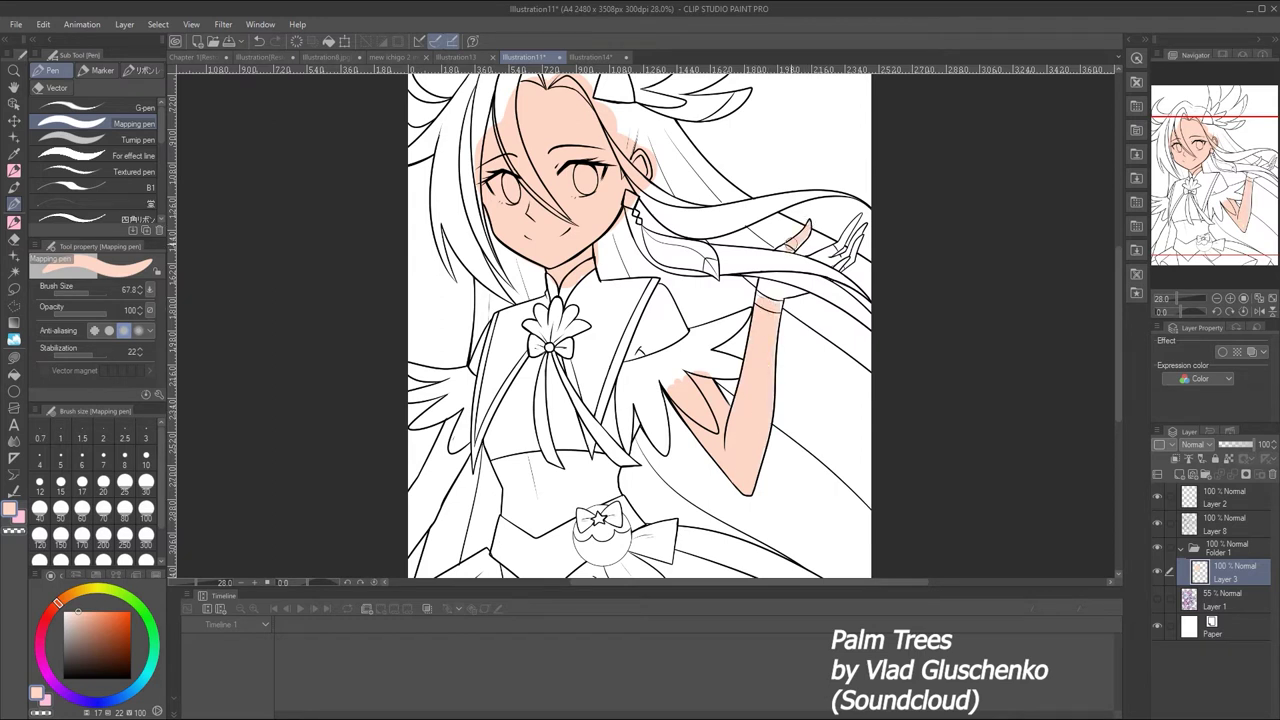
drag(859, 214, 836, 268)
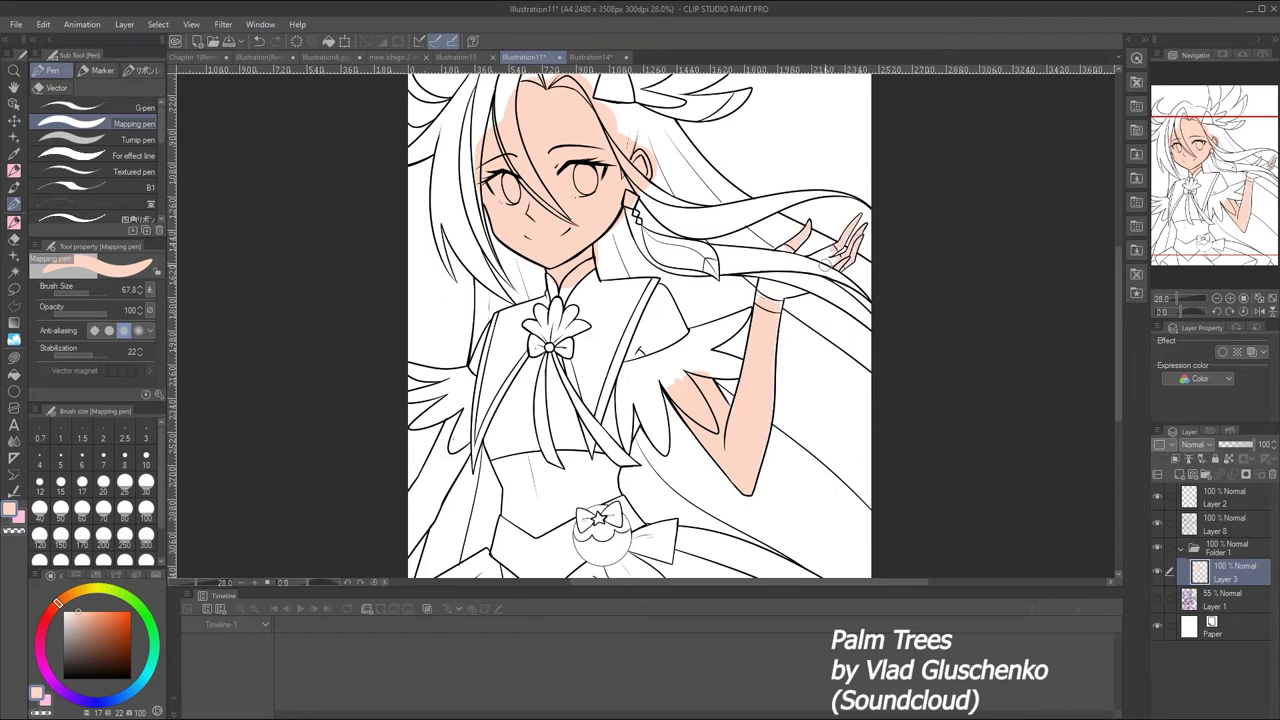
drag(494, 320, 410, 515)
mouse_move(428, 470)
mouse_down()
mouse_move(462, 420)
mouse_move(448, 440)
mouse_up()
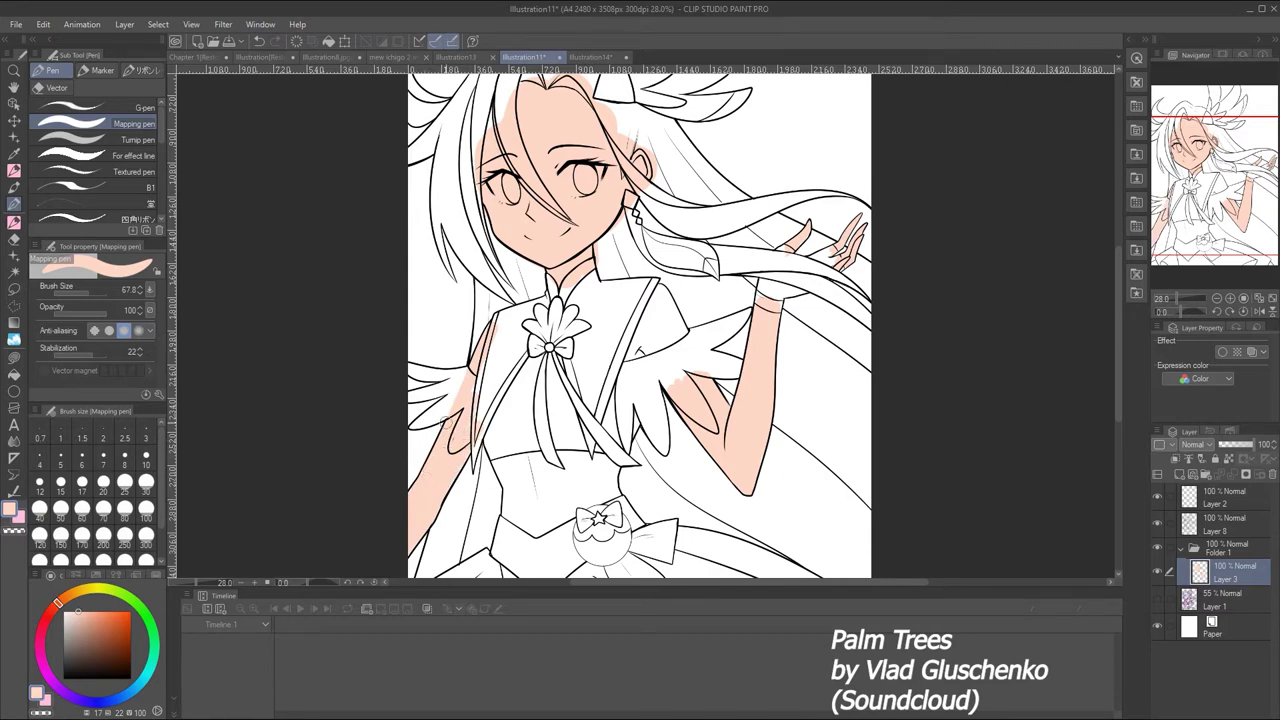
Paint the bare midriff at brush size 126.8 and the exposed shoulder at 76.8 with the skin tone on Layer 3
key(e)
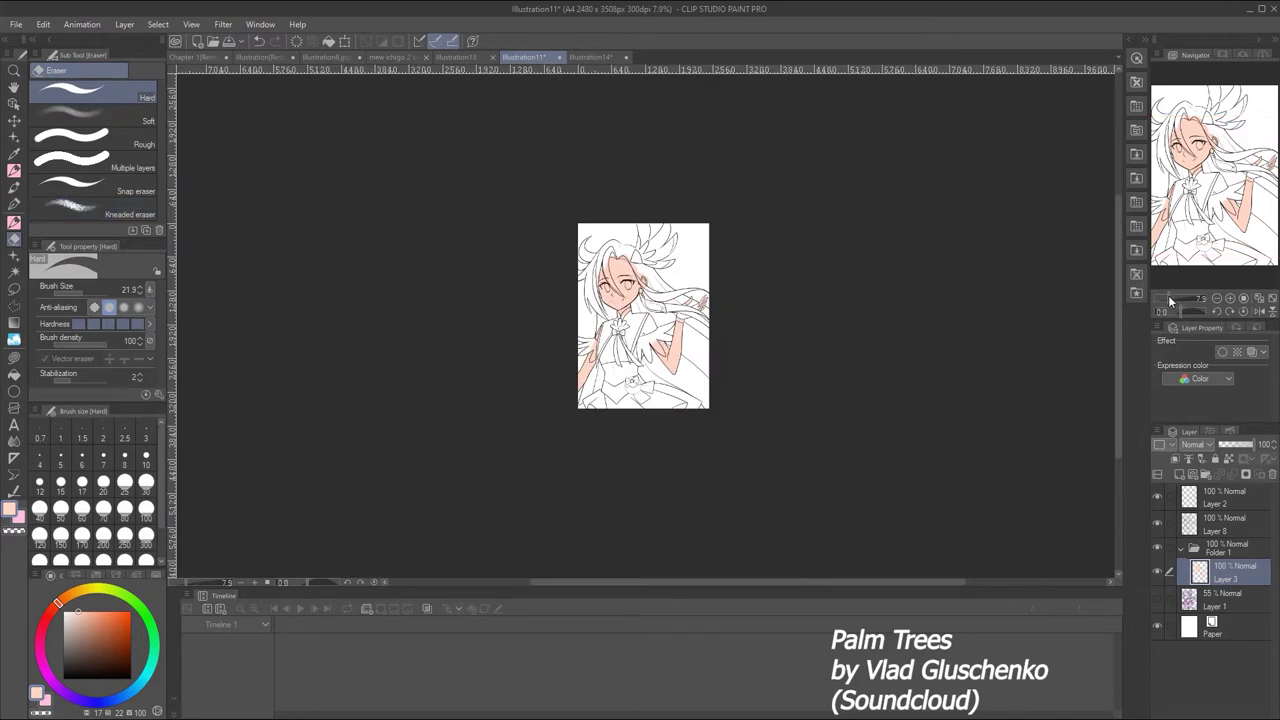
drag(1182, 298, 1182, 298)
key(p)
mouse_move(500, 418)
mouse_down()
mouse_move(512, 476)
mouse_move(538, 505)
mouse_move(580, 500)
mouse_up()
mouse_move(568, 424)
mouse_down()
mouse_move(605, 438)
mouse_move(602, 399)
mouse_move(502, 378)
mouse_up()
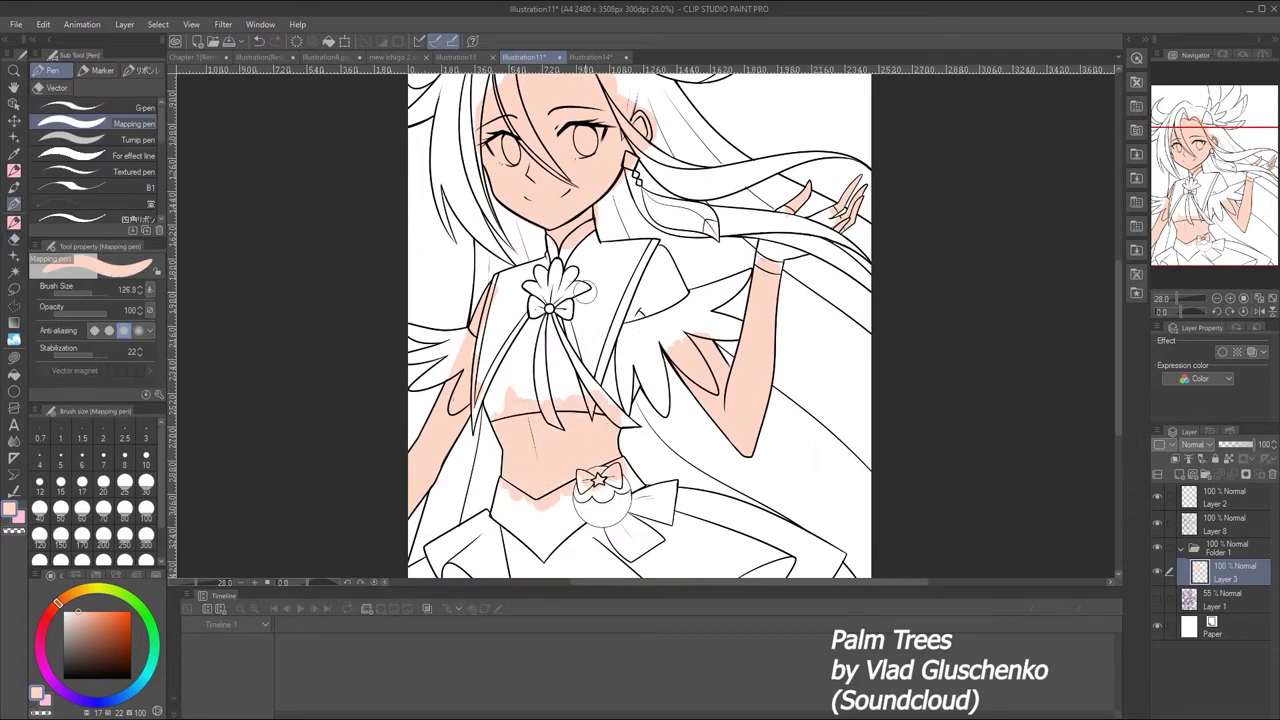
mouse_move(1182, 298)
mouse_down()
mouse_move(1166, 295)
mouse_move(1176, 298)
mouse_up()
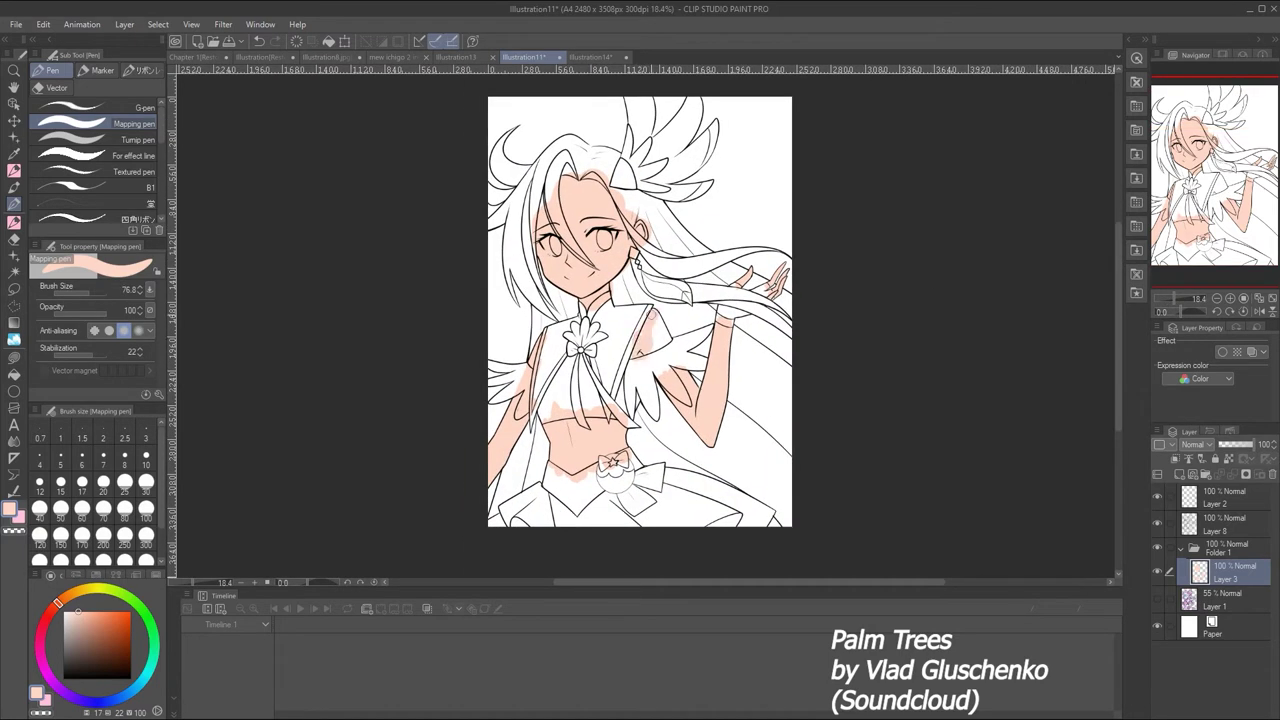
mouse_move(655, 313)
mouse_down()
mouse_move(648, 345)
mouse_move(618, 353)
mouse_up()
Add a new raster layer above the skin layer and paint the insides of both eyes white at brush size 52.7
drag(100, 290, 88, 292)
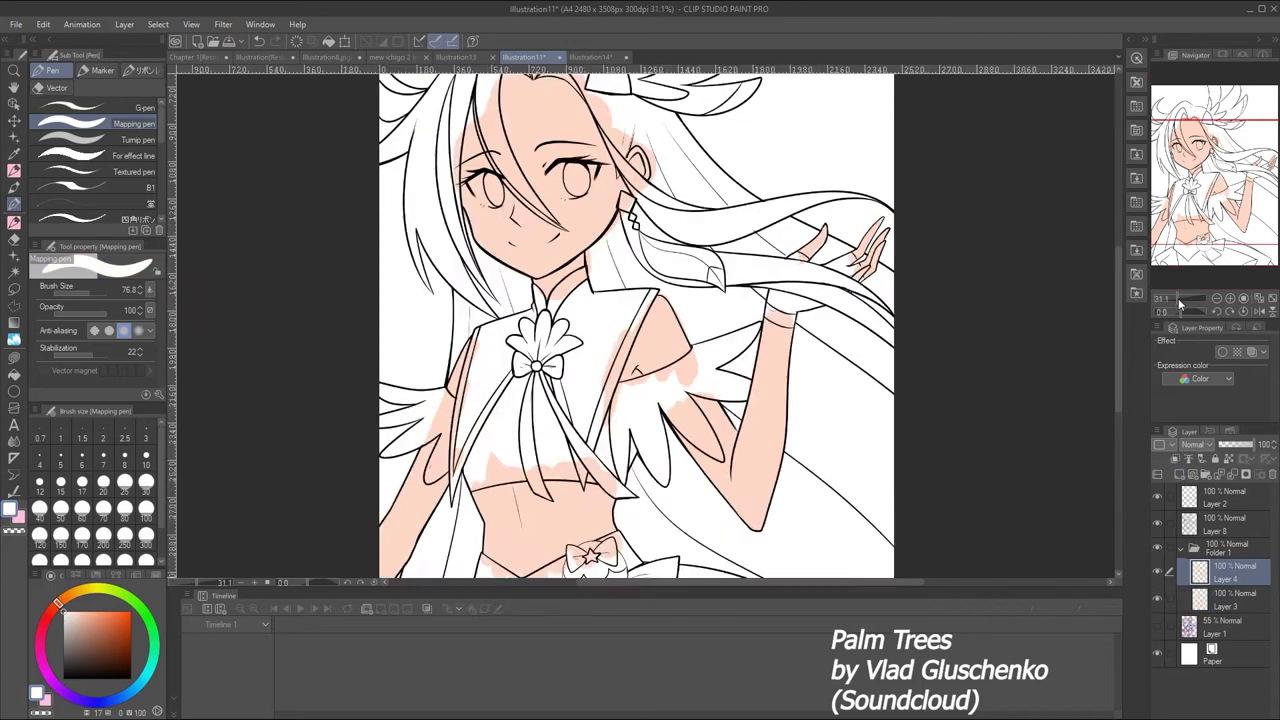
key(ctrl+plus)
key(ctrl+shift+n)
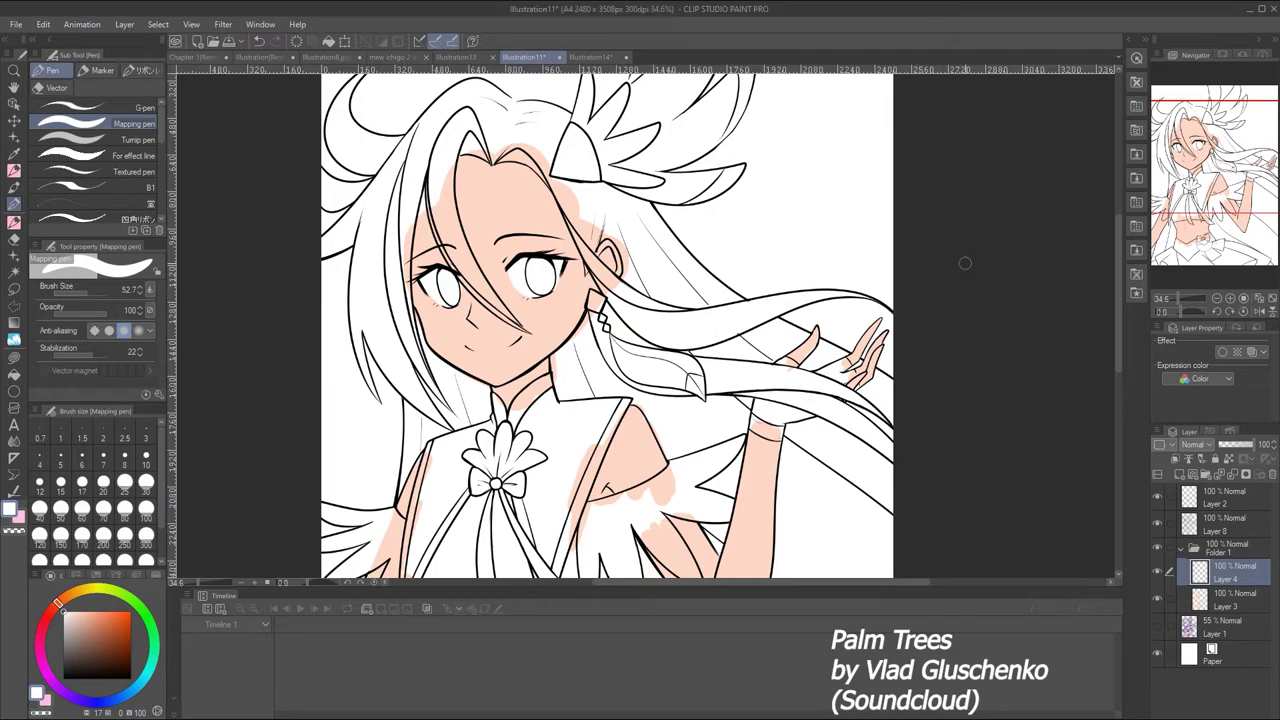
mouse_move(1185, 297)
mouse_down()
mouse_move(1174, 297)
mouse_move(1190, 297)
mouse_up()
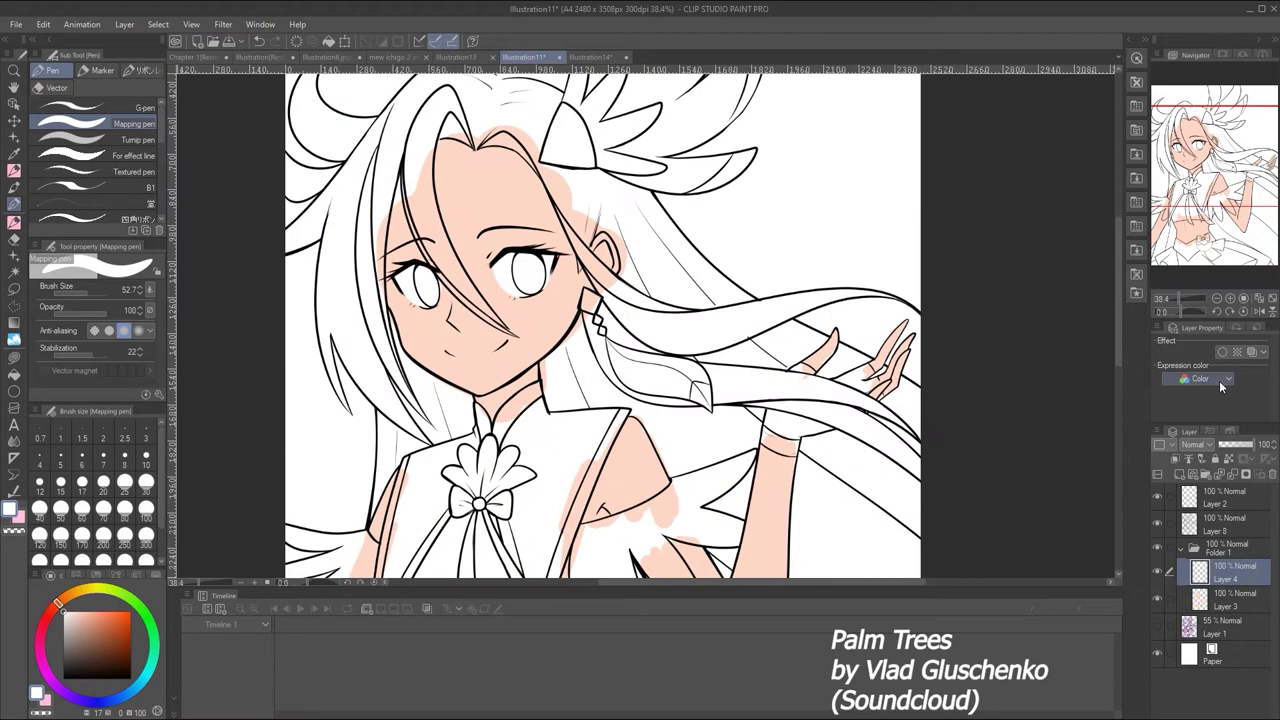
Add another raster layer for the hair, sample the pink-red hair color from Illustration14, and return to Illustration11
key(ctrl+shift+n)
click(597, 57)
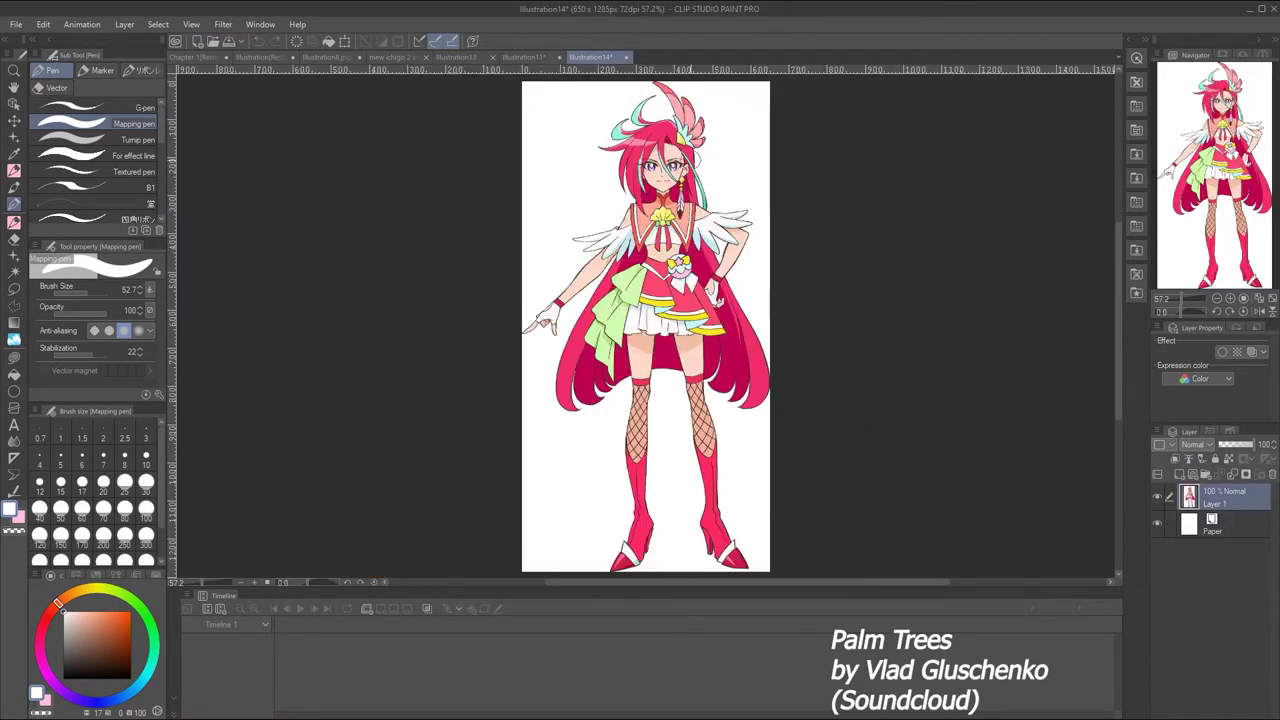
alt+click(614, 171)
click(523, 57)
Paint the long bang crossing the face and the hairline over the forehead pink-red, enlarging the brush from 31.9 to 41
drag(440, 90, 420, 245)
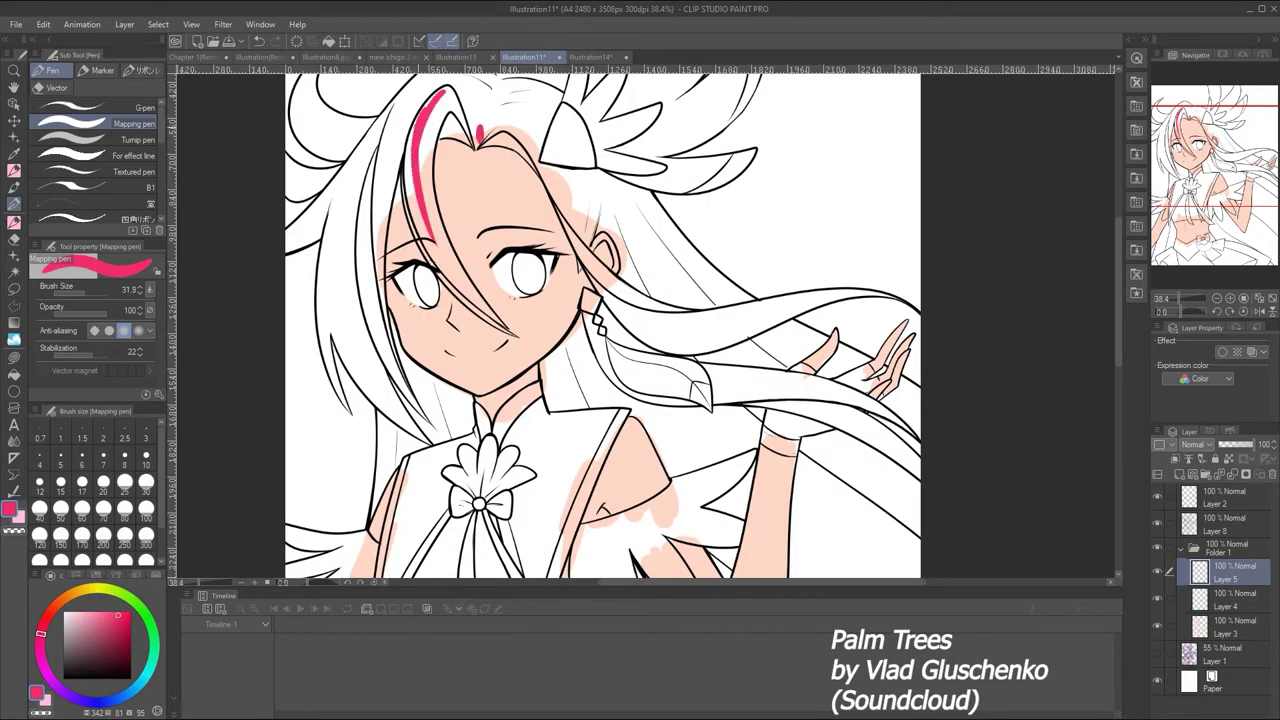
mouse_move(438, 128)
mouse_down()
mouse_move(425, 262)
mouse_move(490, 322)
mouse_up()
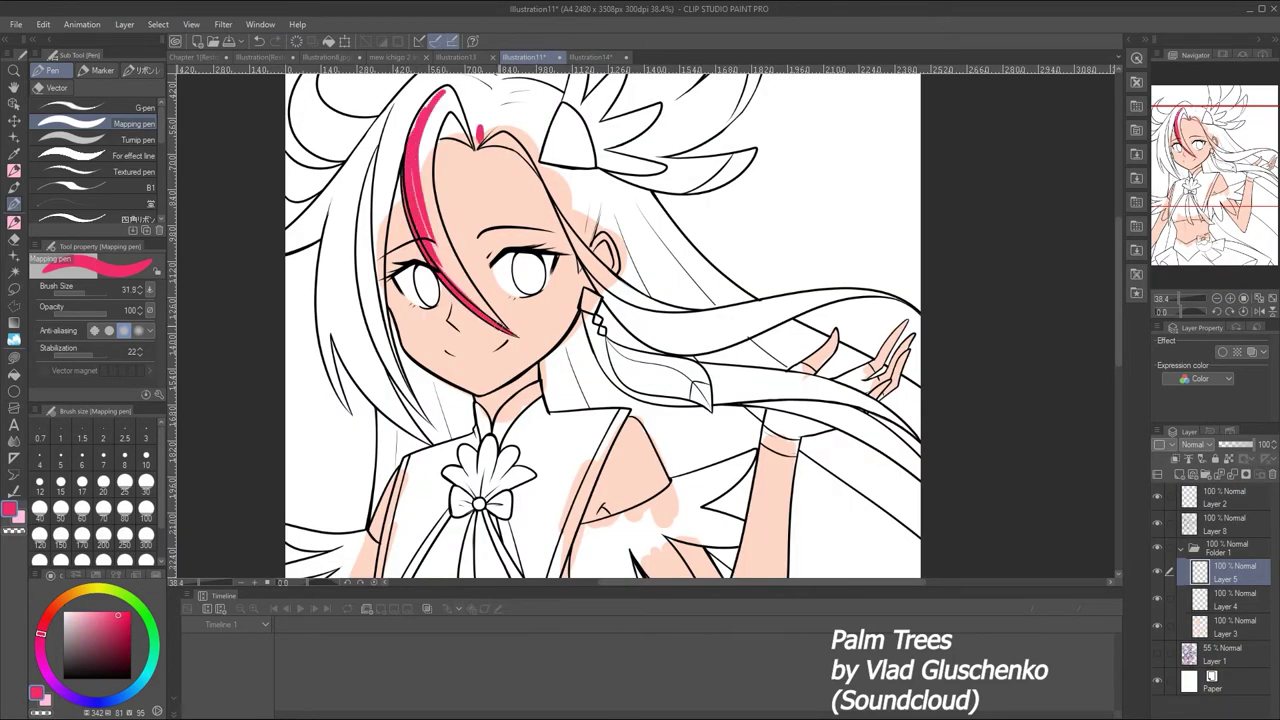
ctrl+shift+click(398, 195)
ctrl+shift+click(430, 95)
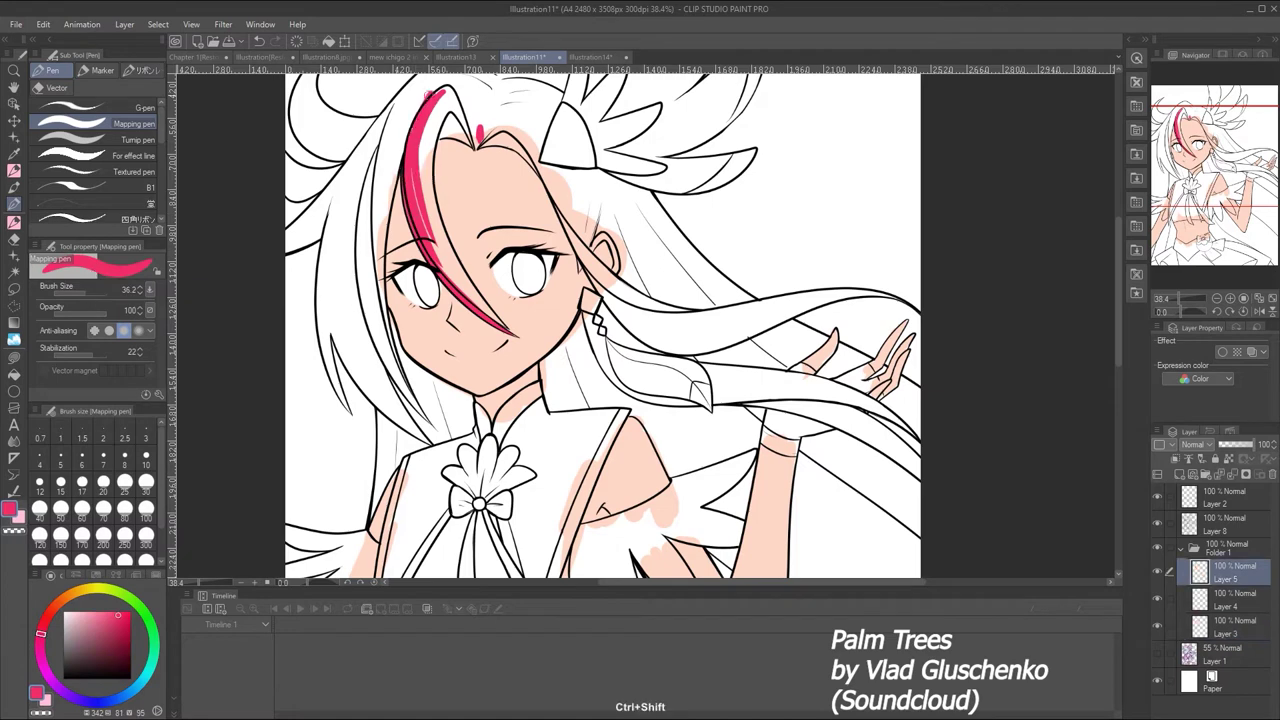
mouse_move(445, 92)
mouse_down()
mouse_move(432, 128)
mouse_move(477, 128)
mouse_move(464, 140)
mouse_move(554, 194)
mouse_up()
drag(488, 130, 536, 124)
mouse_move(442, 84)
mouse_down()
mouse_move(428, 195)
mouse_move(472, 298)
mouse_up()
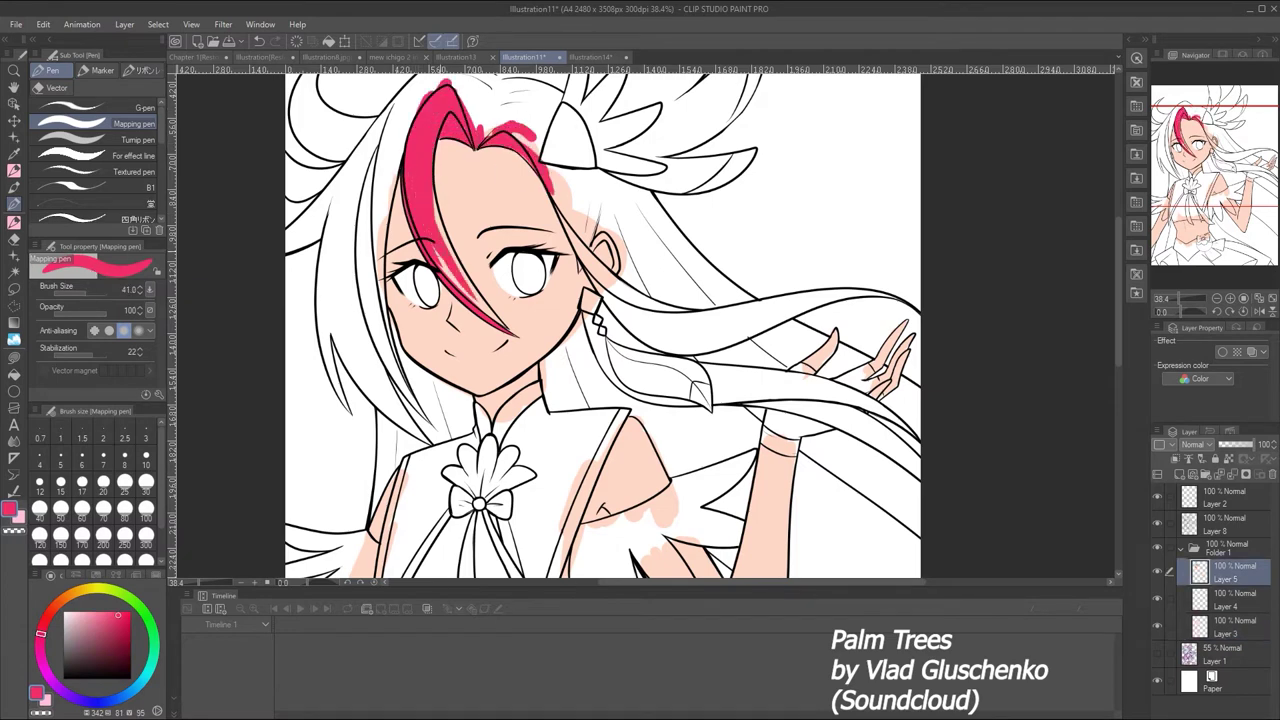
drag(440, 215, 490, 316)
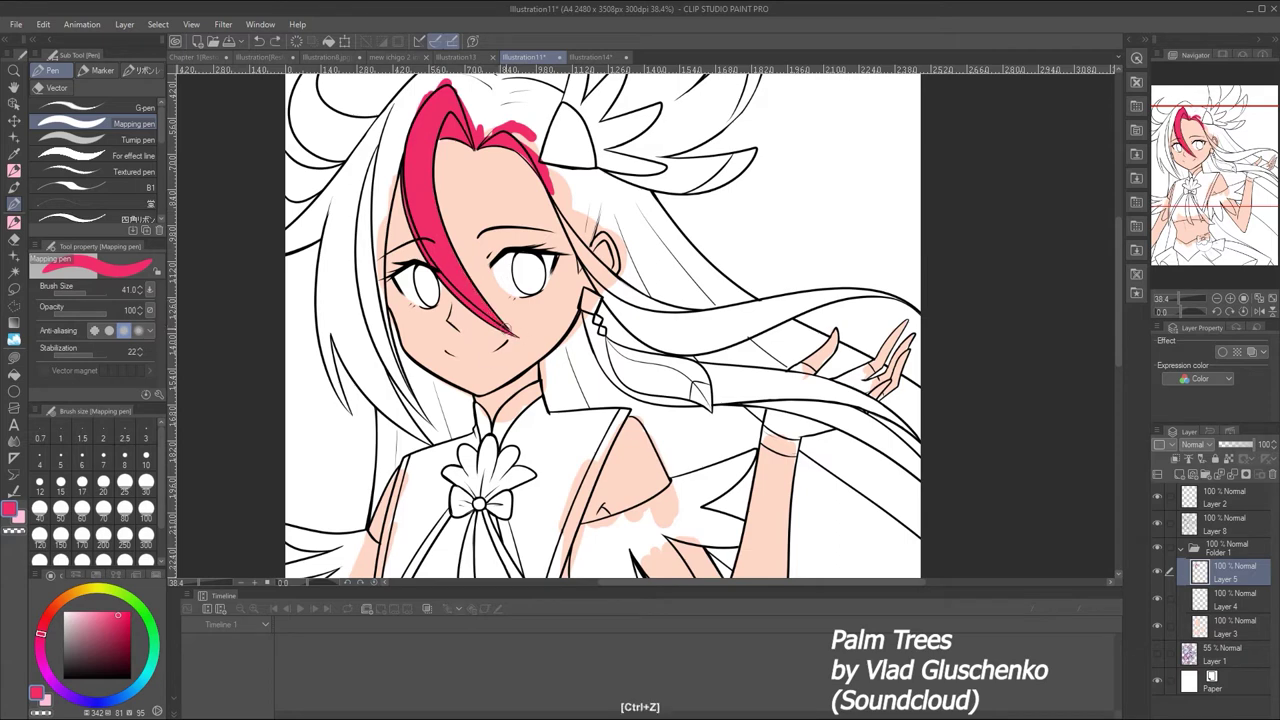
Paint the hair strand along the left side of the face and outline the hair section behind the neck at size 41
mouse_move(420, 96)
mouse_down()
mouse_move(374, 190)
mouse_move(372, 350)
mouse_up()
drag(384, 300, 388, 385)
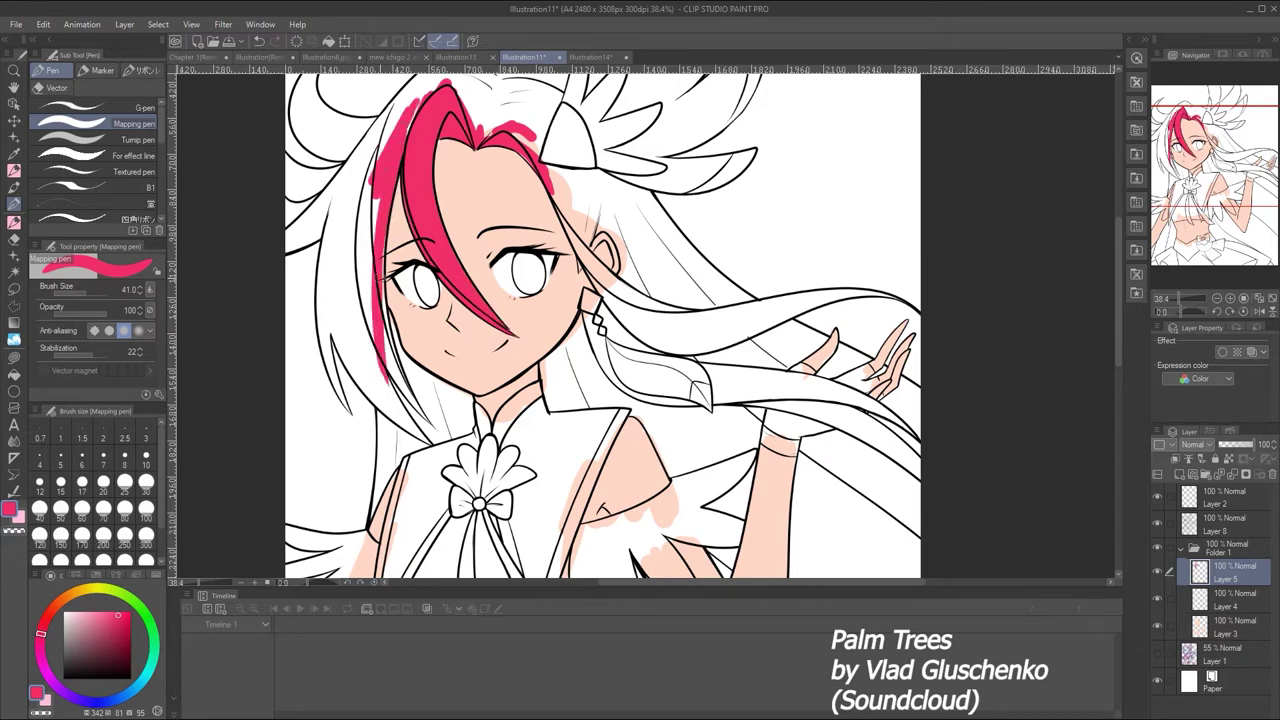
mouse_move(386, 240)
mouse_down()
mouse_move(406, 396)
mouse_move(462, 394)
mouse_move(375, 483)
mouse_up()
drag(380, 392, 453, 418)
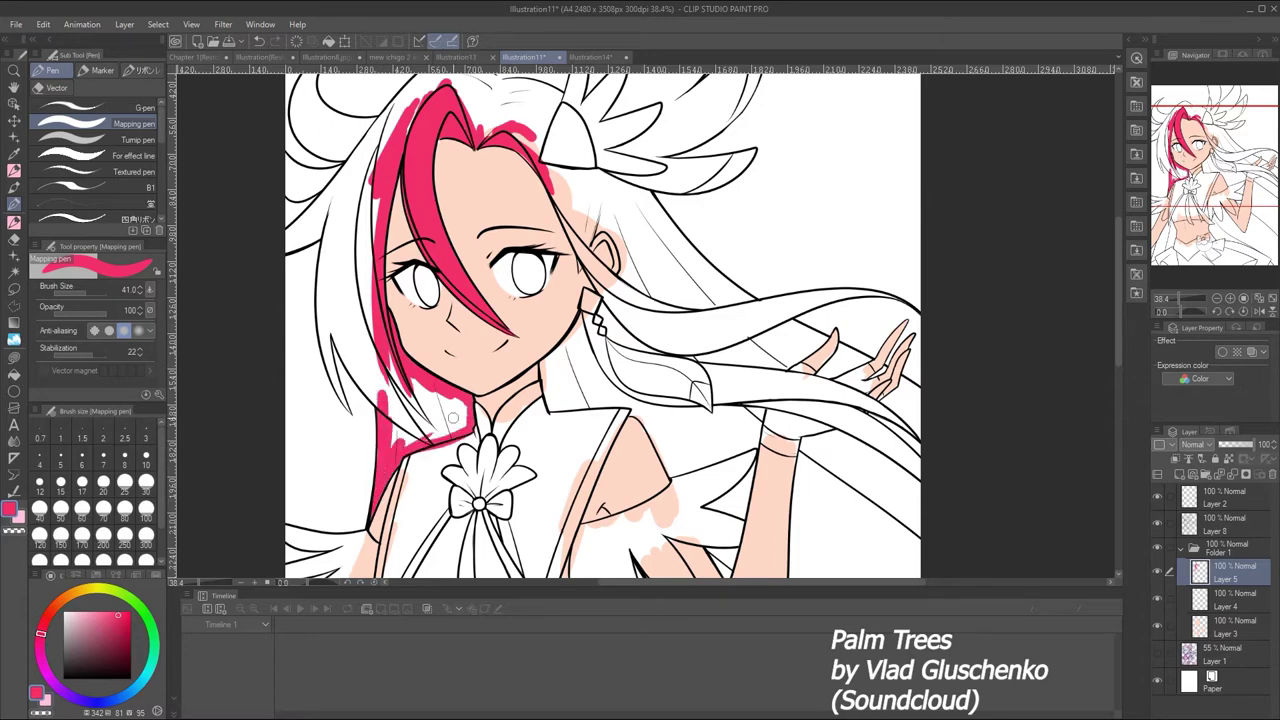
Paint the outer edge of the long left-hand hair strand down to its tip, refining the tip at brush size 24.9
click(80, 291)
mouse_move(356, 172)
mouse_down()
mouse_move(322, 300)
mouse_move(324, 350)
mouse_move(349, 405)
mouse_up()
key(e)
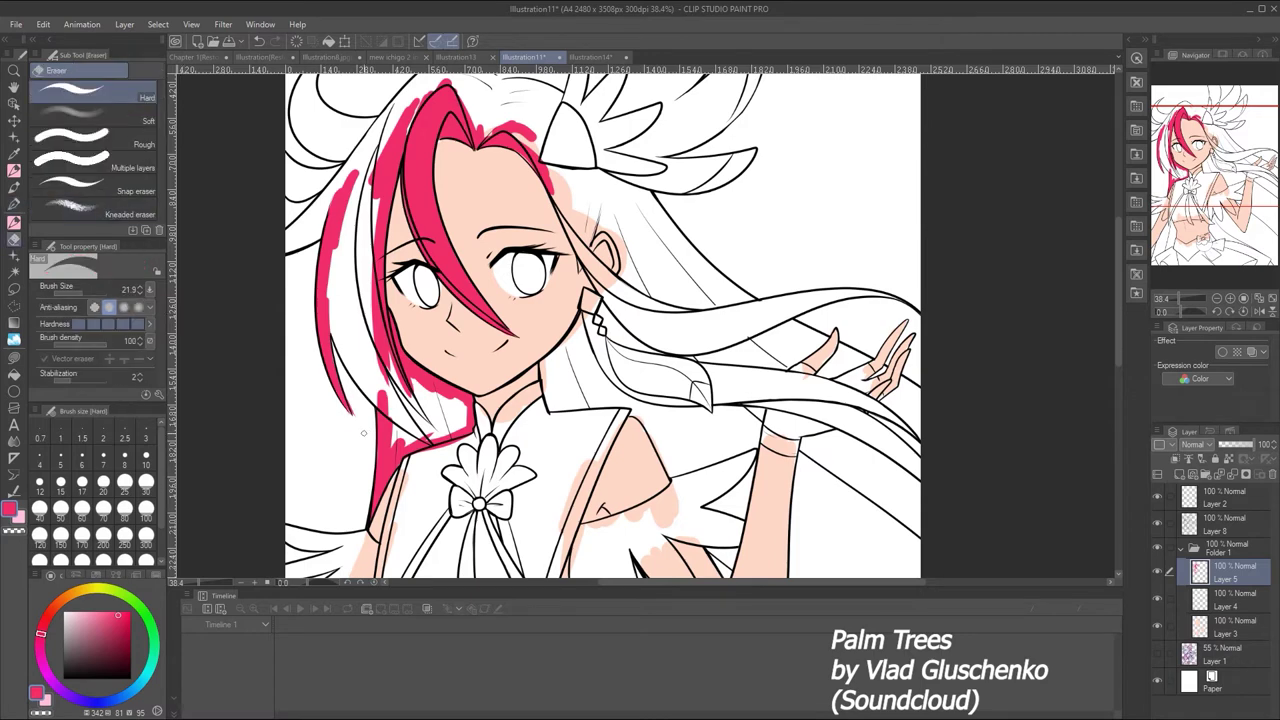
key(p)
key(ctrl+z)
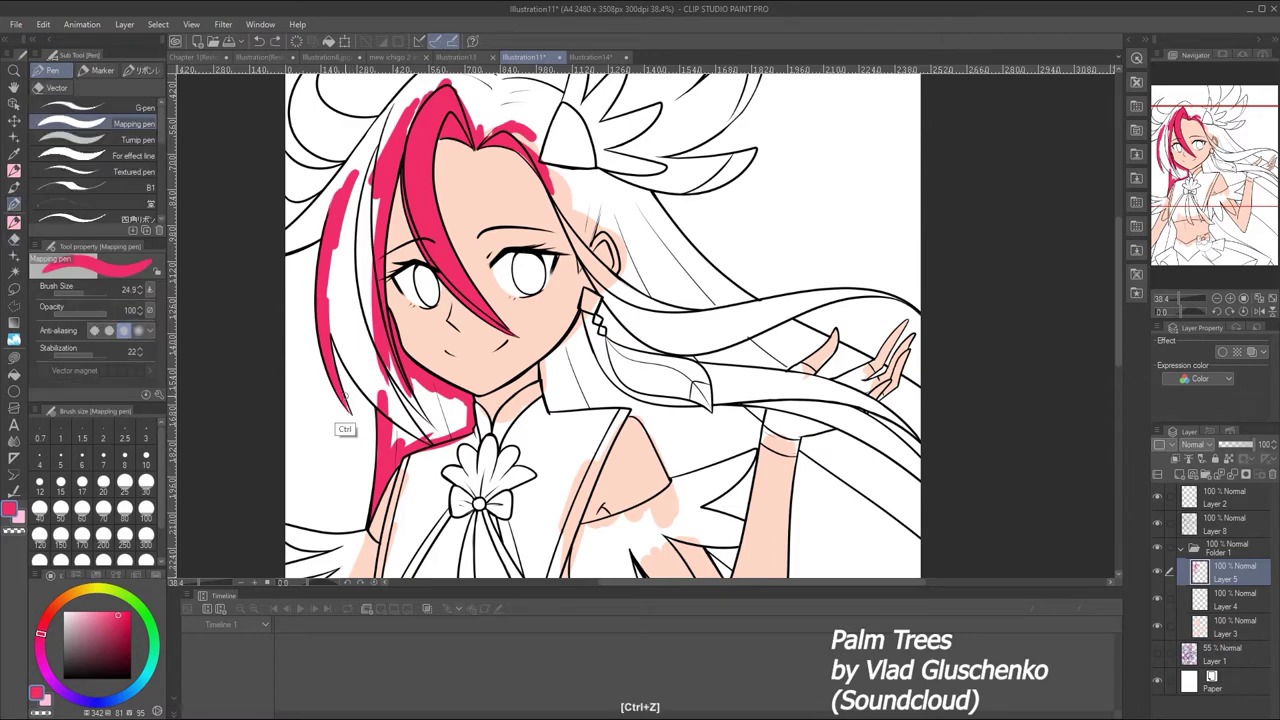
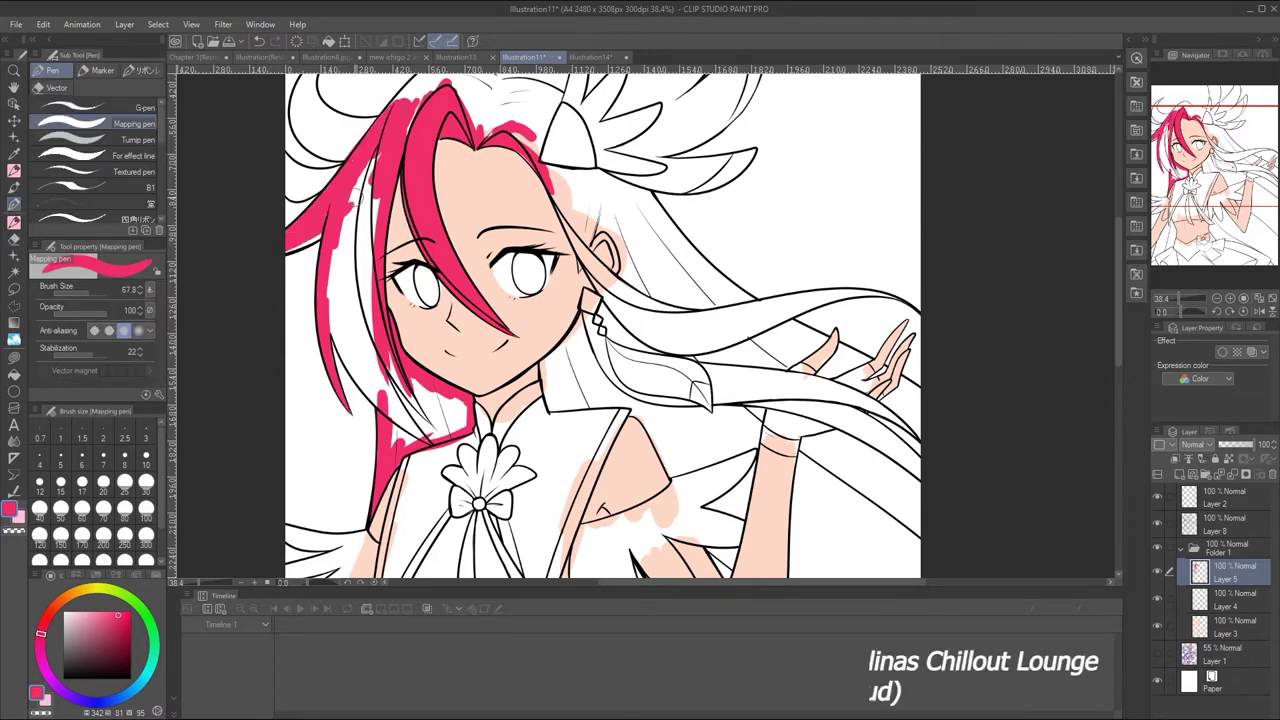
Fill the upturned hair tufts on the left side of the head with the pink-red
mouse_move(342, 151)
mouse_down()
mouse_move(372, 236)
mouse_move(318, 262)
mouse_move(304, 282)
mouse_move(316, 286)
mouse_up()
key(ctrl+z)
drag(322, 188, 352, 146)
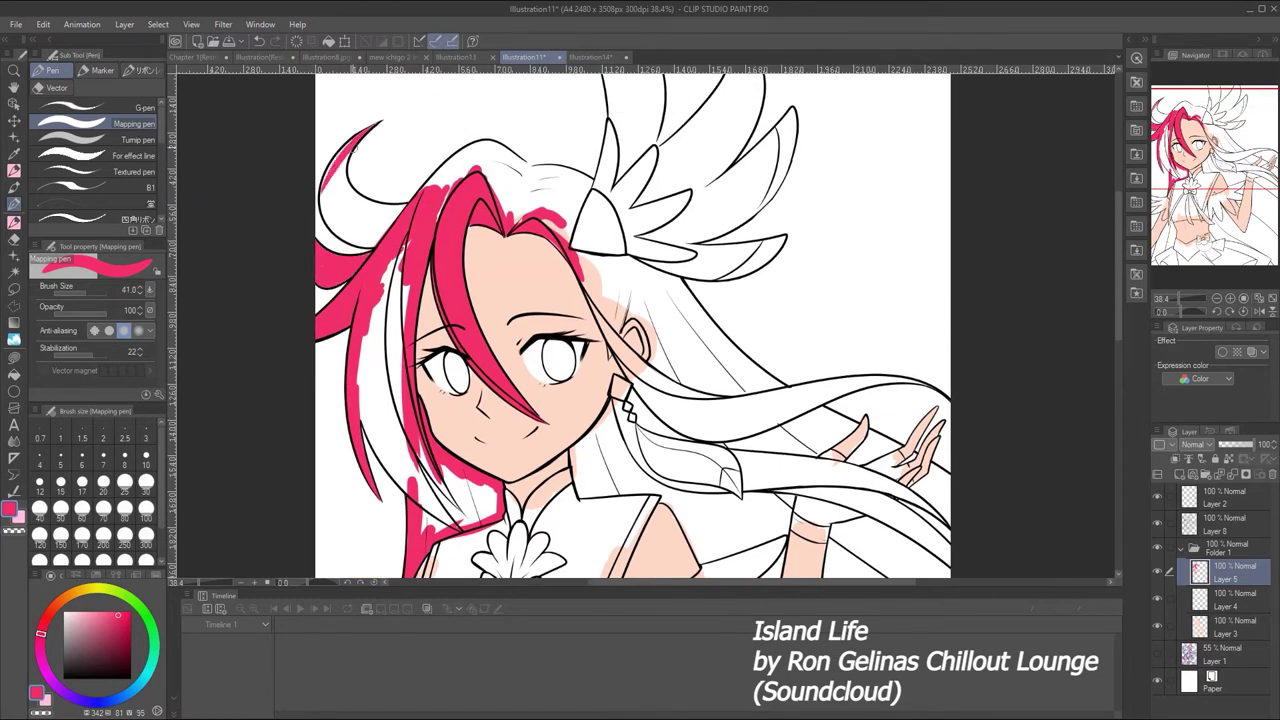
mouse_move(362, 201)
mouse_down()
mouse_move(412, 180)
mouse_move(372, 205)
mouse_move(318, 200)
mouse_up()
key(ctrl+z)
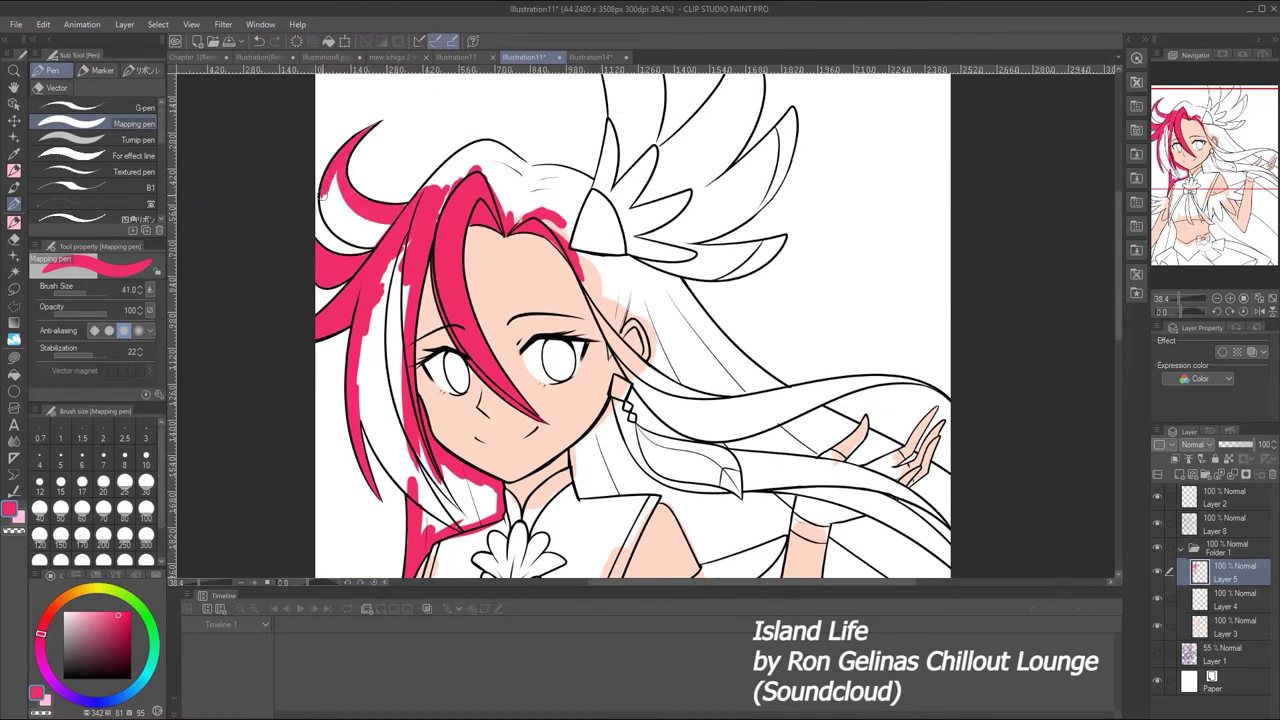
mouse_move(320, 244)
mouse_down()
mouse_move(398, 203)
mouse_move(386, 238)
mouse_up()
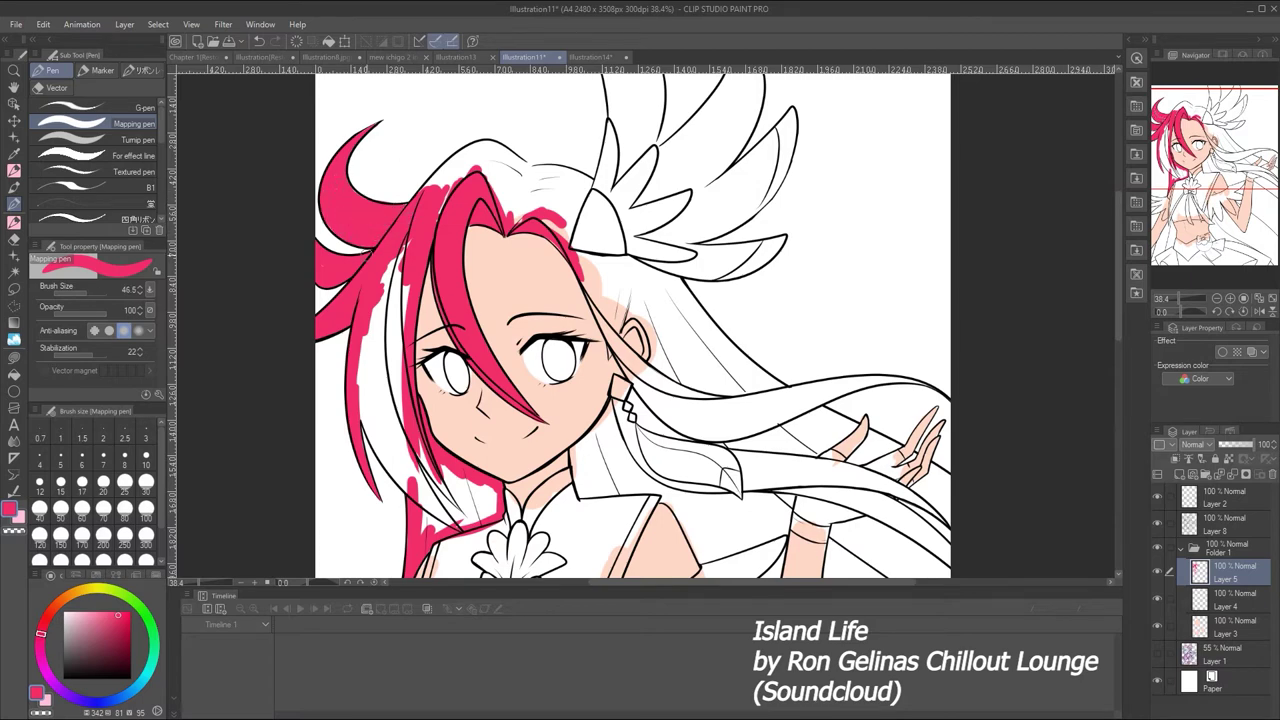
Paint the hair along the outer-left strands and over the crown's upper outline at brush size 46.5
drag(395, 290, 405, 245)
drag(440, 212, 470, 150)
drag(460, 180, 530, 145)
mouse_move(700, 200)
mouse_down()
mouse_move(600, 150)
mouse_move(580, 80)
mouse_up()
key(ctrl+z)
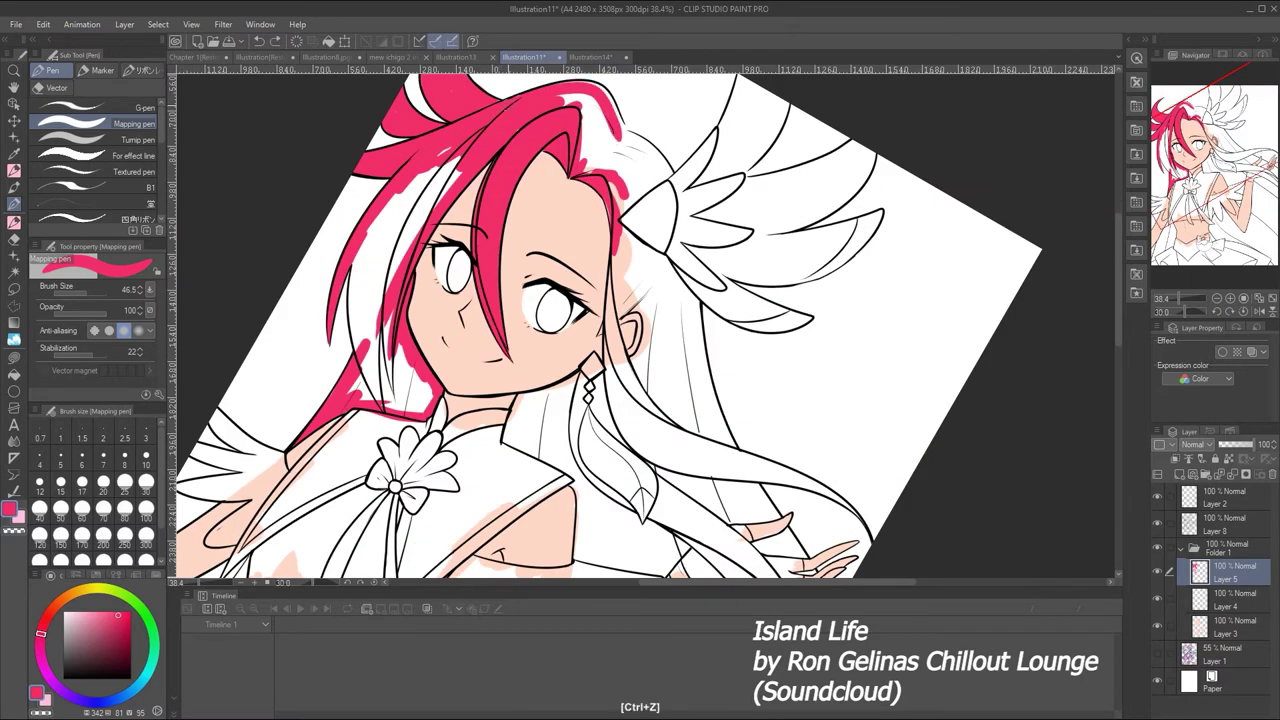
drag(506, 96, 477, 138)
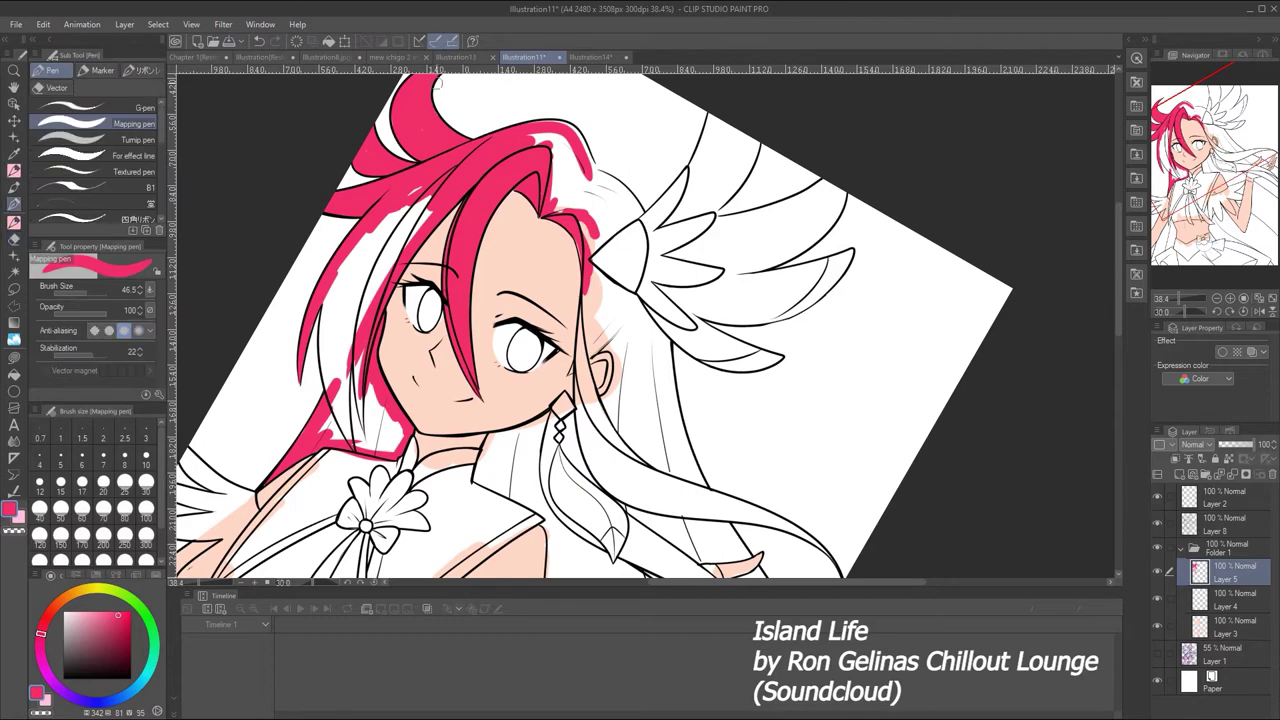
Fill the remaining white areas of the strands beside the face and behind the neck, enlarging the brush to 87.1
mouse_move(566, 126)
mouse_down()
mouse_move(592, 182)
mouse_move(648, 236)
mouse_up()
key(ctrl+z)
mouse_move(428, 192)
mouse_down()
mouse_move(338, 322)
mouse_move(328, 362)
mouse_move(322, 330)
mouse_move(345, 440)
mouse_move(380, 280)
mouse_up()
drag(1172, 165, 1150, 200)
mouse_move(430, 312)
mouse_down()
mouse_move(490, 318)
mouse_move(440, 372)
mouse_up()
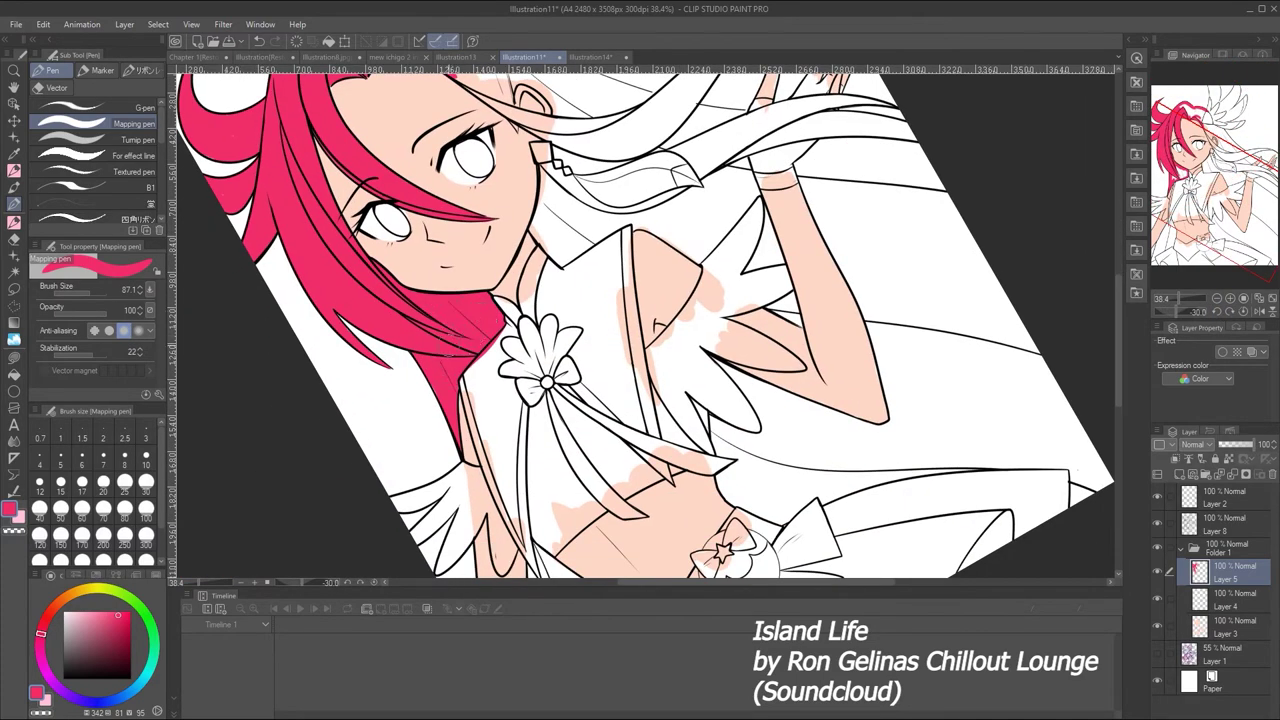
Fill the long hair section between the lowered arm and the waist with pink-red at brush size 46.5
click(14, 240)
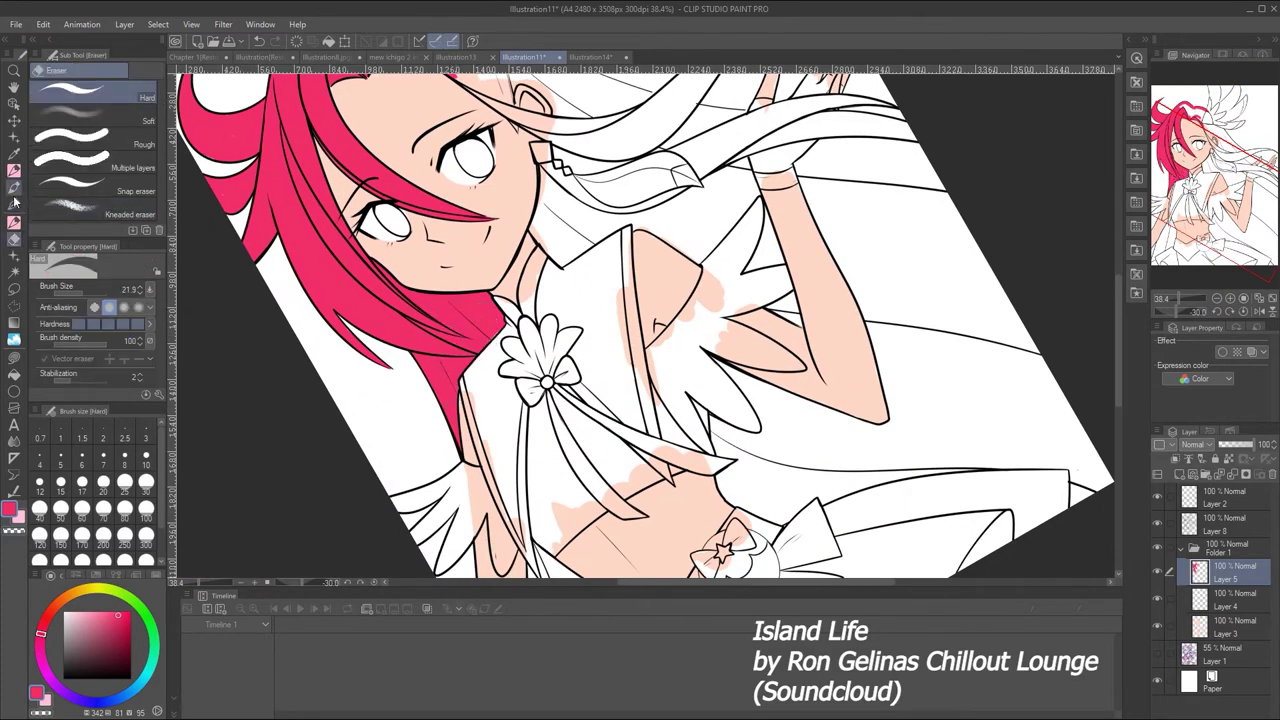
click(14, 203)
key(ctrl+@)
key(ctrl+0)
drag(1174, 298, 1182, 298)
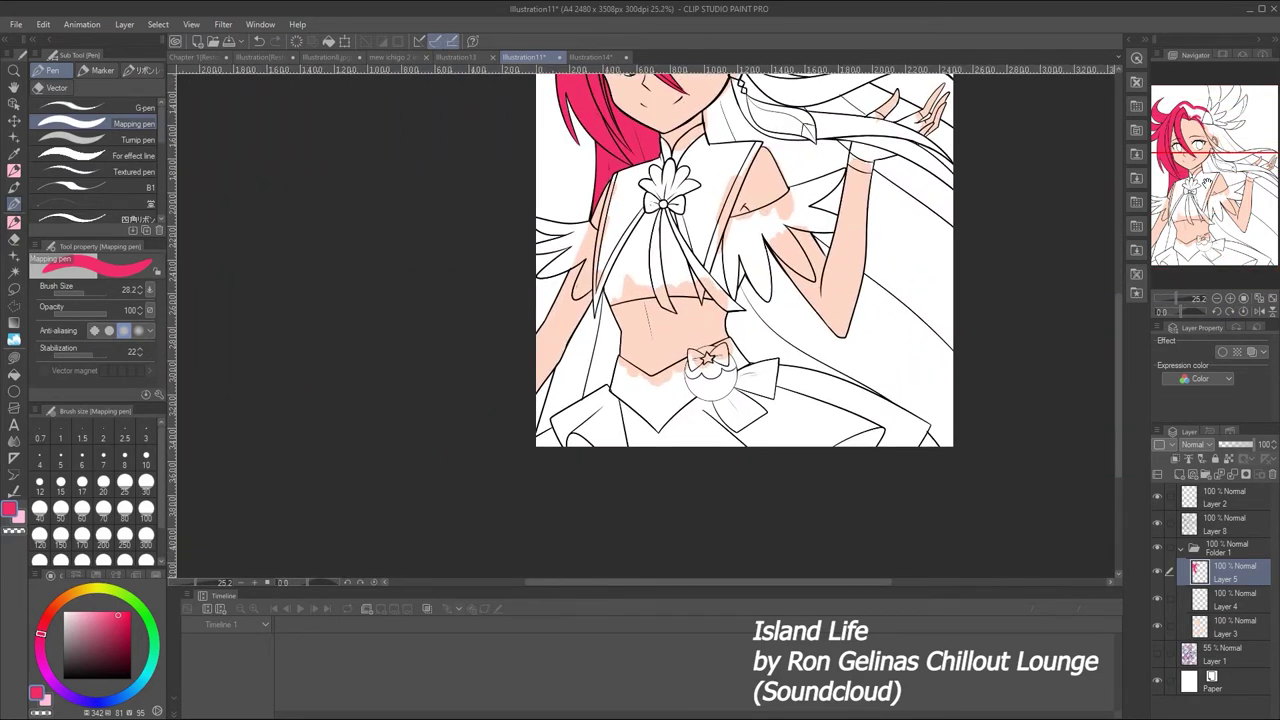
drag(574, 344, 548, 408)
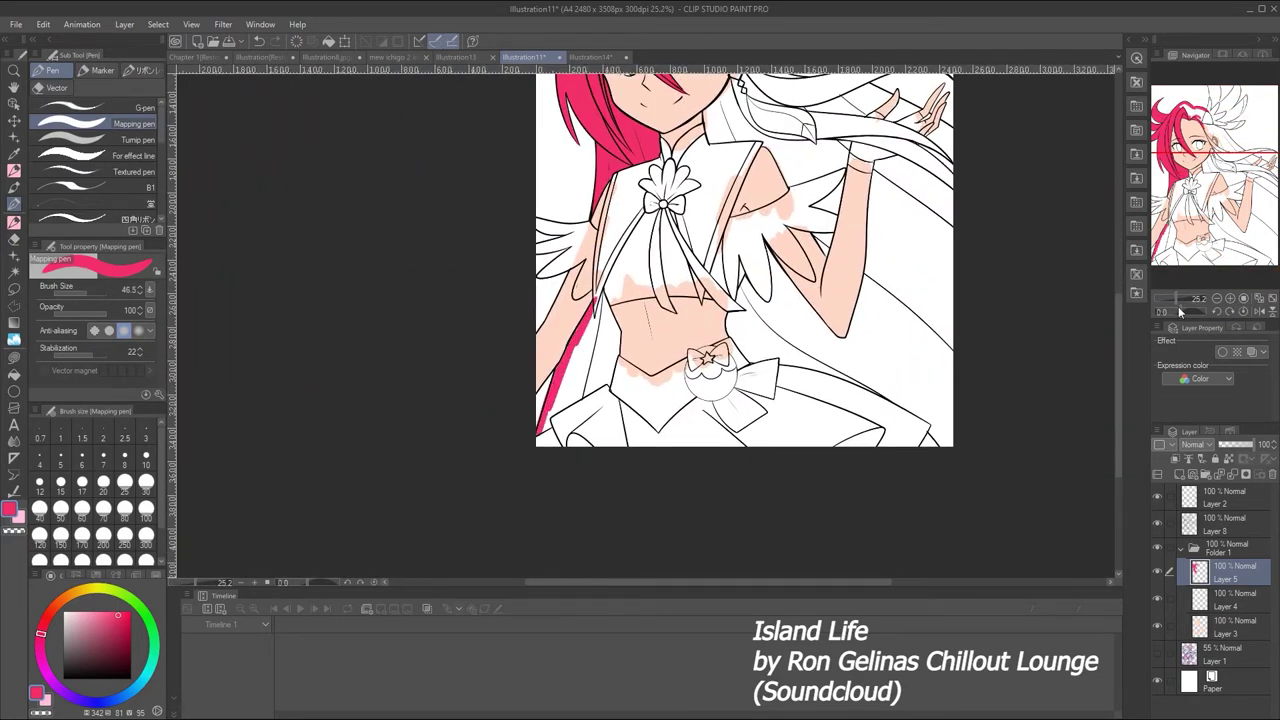
drag(1178, 298, 1194, 298)
mouse_move(500, 110)
mouse_down()
mouse_move(545, 185)
mouse_move(565, 330)
mouse_up()
key(ctrl+z)
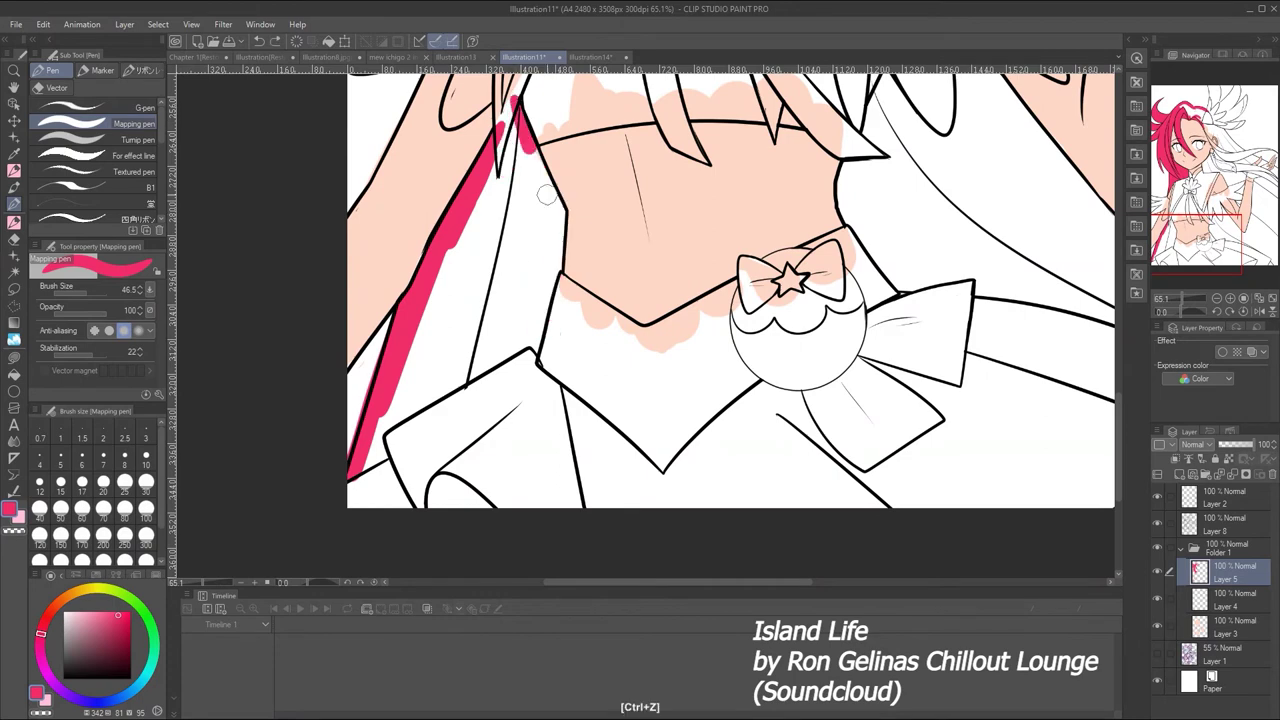
mouse_move(546, 195)
mouse_down()
mouse_move(560, 255)
mouse_move(538, 340)
mouse_move(430, 395)
mouse_move(495, 130)
mouse_move(450, 370)
mouse_move(520, 300)
mouse_move(497, 195)
mouse_up()
Touch up the lowered arm's outline beside the hair on Layer 2, using the Hard eraser and a black Mapping pen at size 13.3
key(e)
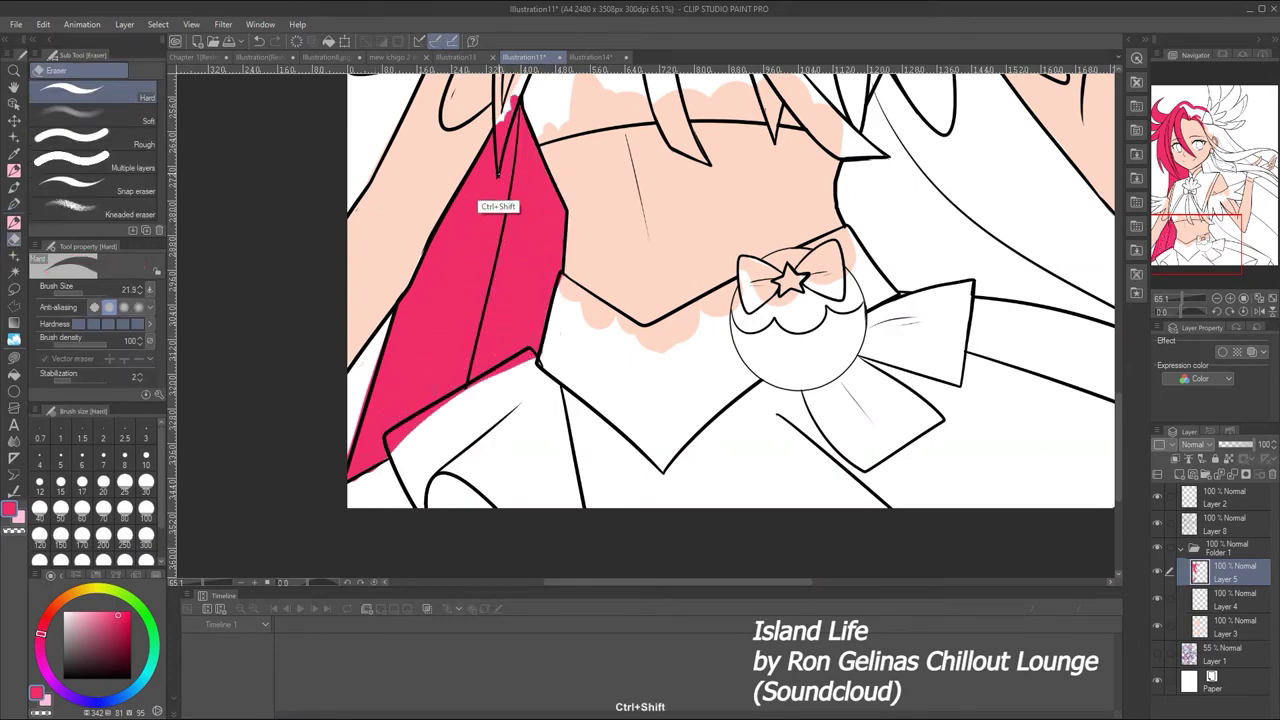
ctrl+shift+click(434, 216)
key(ctrl+z)
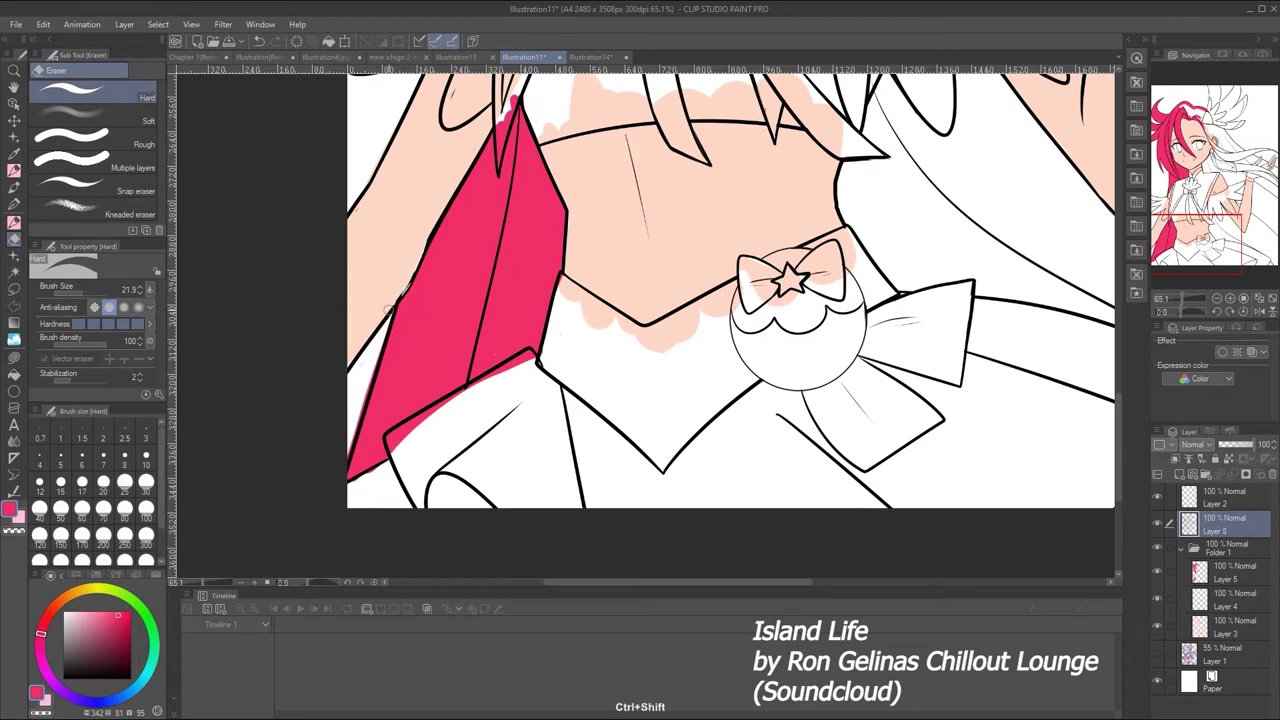
key(ctrl+z)
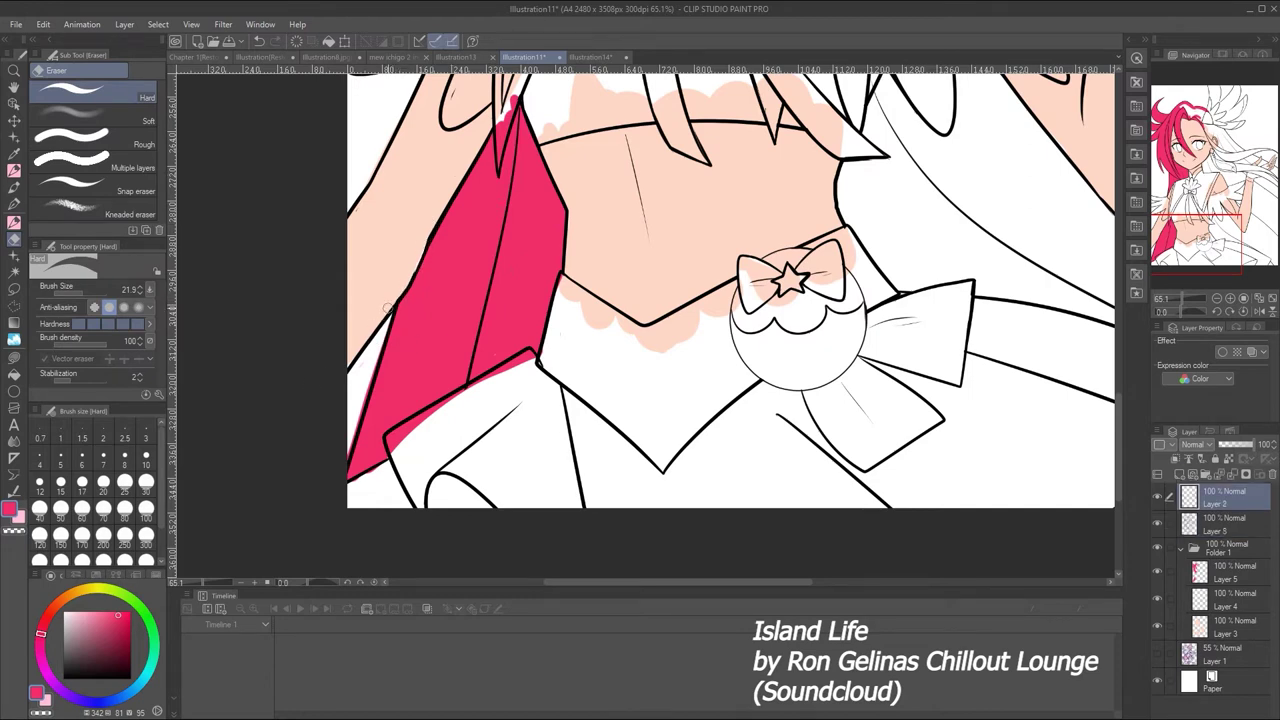
key(x)
key(p)
key(ctrl+z)
key(ctrl+z)
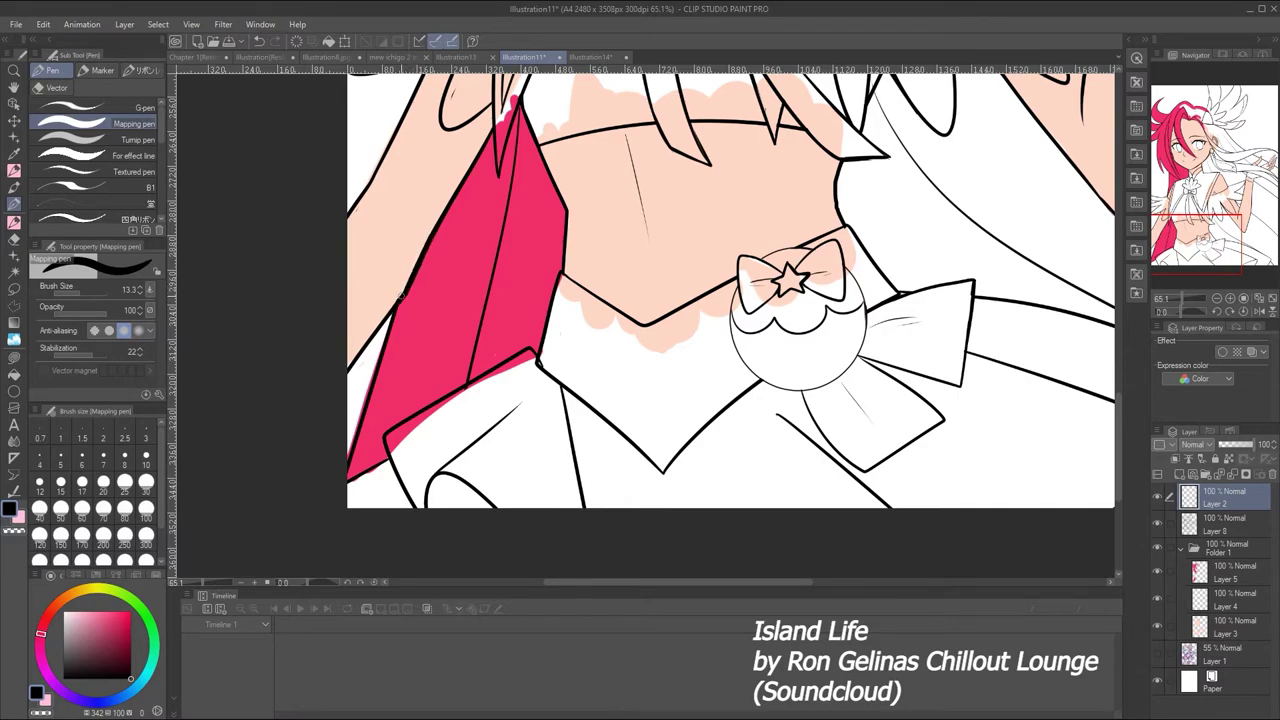
Return to Layer 5 and paint the hair beneath the feather ornament and above the ear pink-red at brush size 52.7
scroll(309, 410, down, 2)
ctrl+click(429, 357)
key(i)
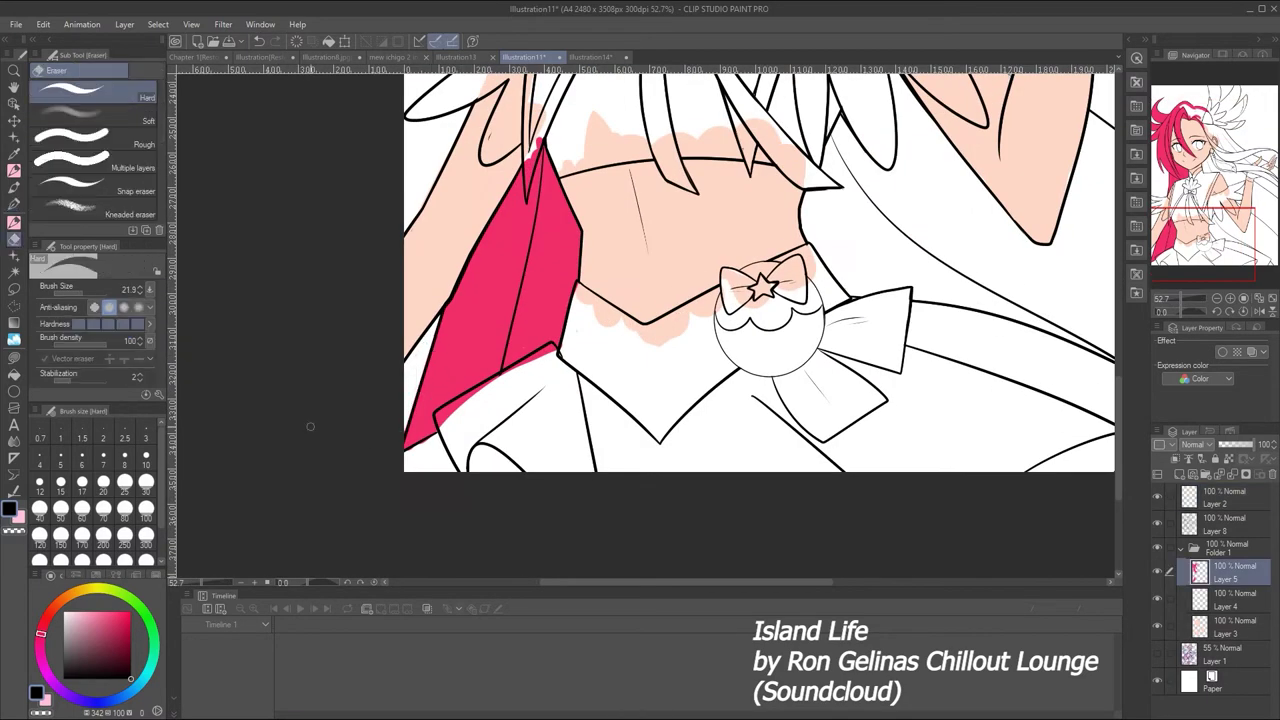
key(x)
click(14, 204)
mouse_move(578, 90)
mouse_down()
mouse_move(672, 168)
mouse_move(680, 195)
mouse_up()
mouse_move(510, 165)
mouse_down()
mouse_move(585, 180)
mouse_move(722, 358)
mouse_move(710, 285)
mouse_move(800, 330)
mouse_move(895, 455)
mouse_up()
key(asciicircum)
key(asciicircum)
drag(600, 420, 485, 245)
drag(570, 205, 562, 340)
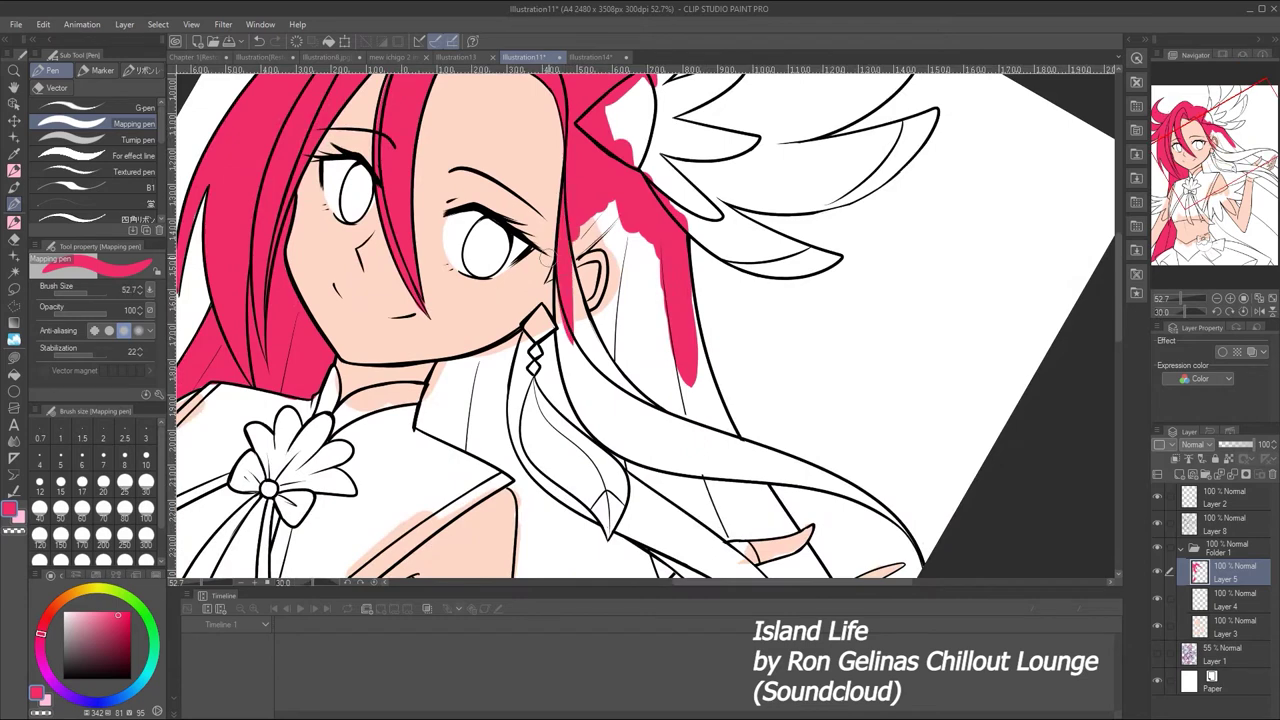
Paint the hair directly behind the ear pink-red at brush size 36.2 and clean its line on Layer 2 with the Hard eraser at 21.9
key(bracketleft)
mouse_move(584, 236)
mouse_down()
mouse_move(612, 225)
mouse_move(607, 318)
mouse_up()
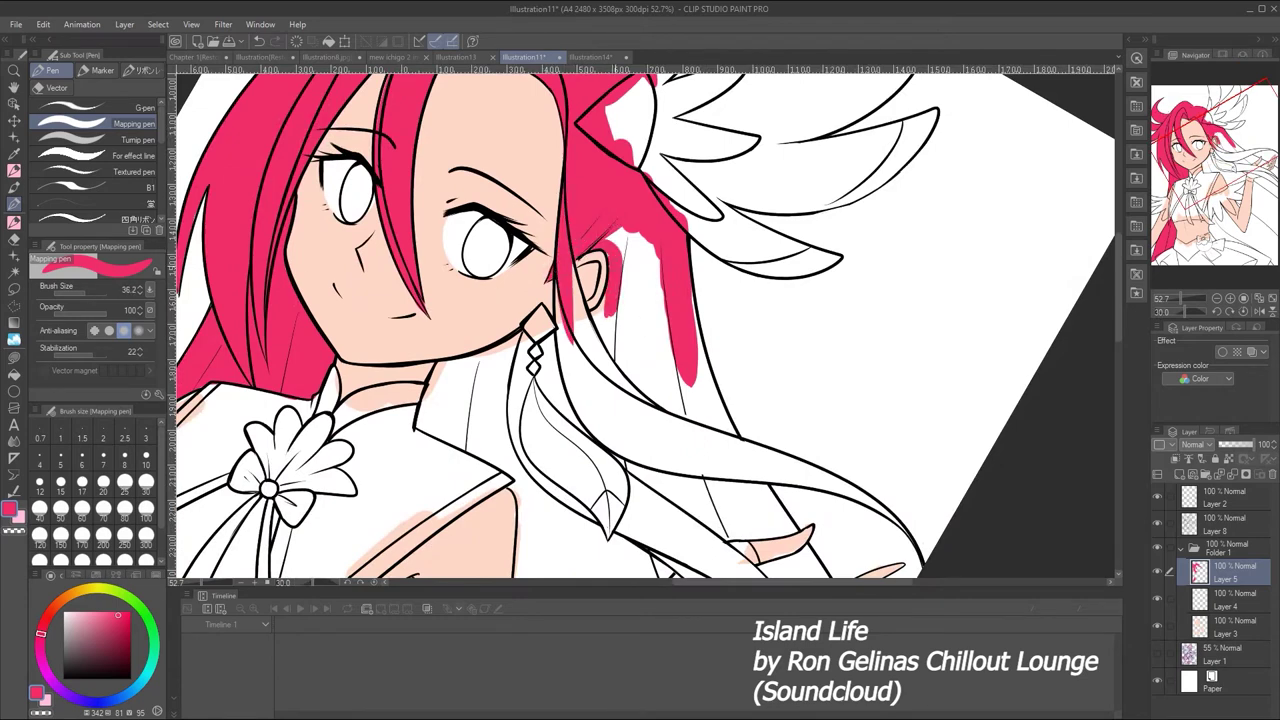
key(ctrl+z)
click(14, 238)
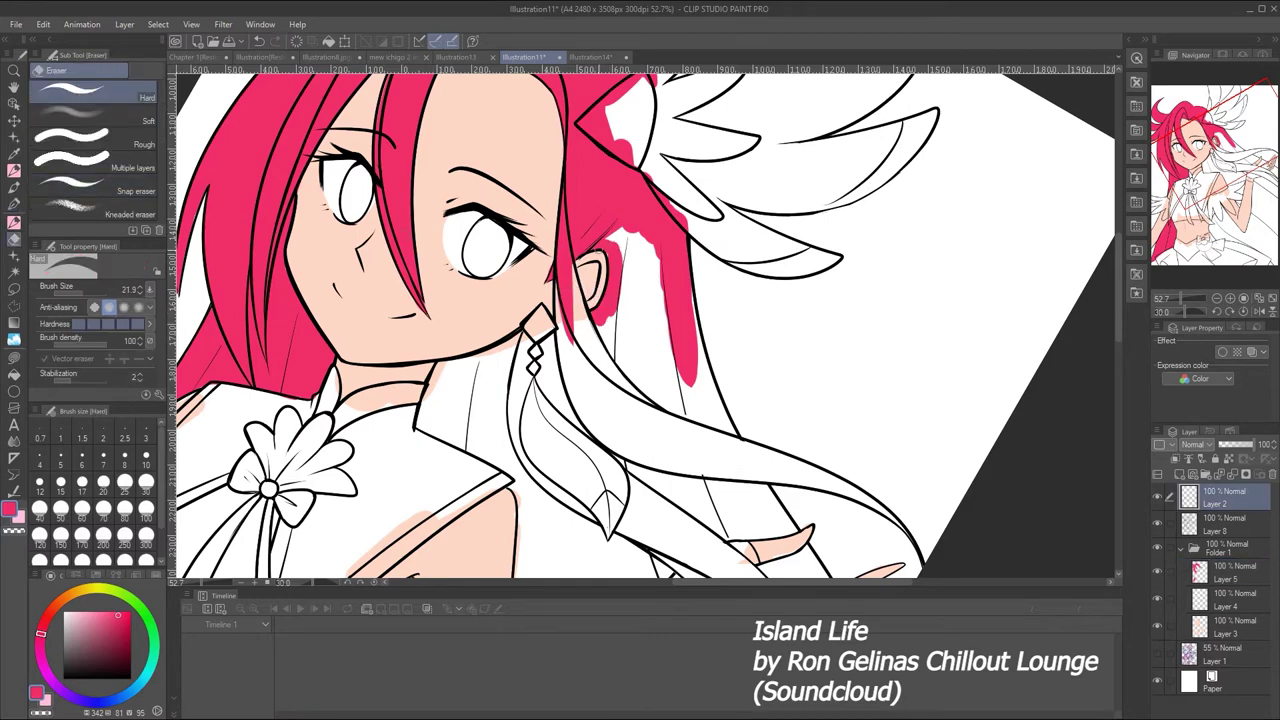
ctrl+shift+click(594, 278)
click(14, 205)
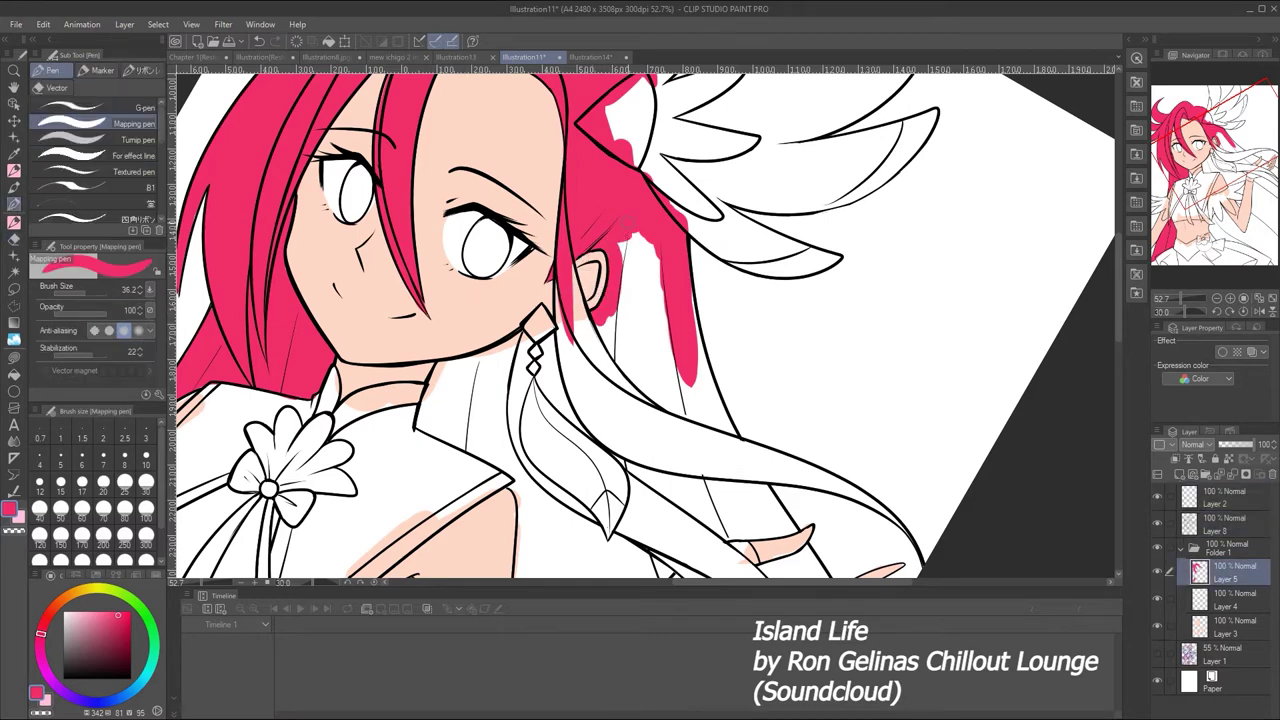
Fill the strand falling in front of the ear and past the jaw with pink-red at brush size 59.8
drag(86, 290, 96, 290)
drag(578, 295, 580, 370)
drag(590, 270, 578, 430)
drag(560, 340, 600, 440)
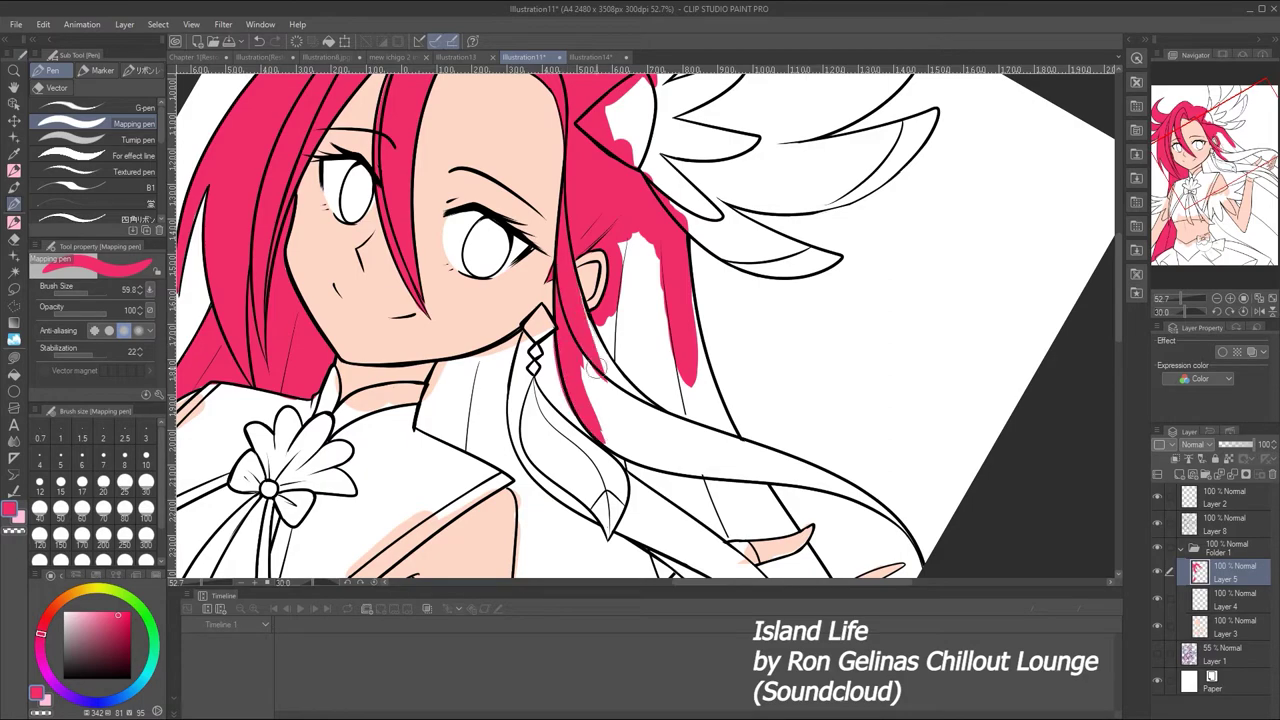
drag(600, 300, 650, 410)
Paint the hair around the dangling earring and down the outer edge of the rear section, undoing the last stray stroke
mouse_move(556, 328)
mouse_down()
mouse_move(452, 372)
mouse_move(420, 430)
mouse_move(510, 458)
mouse_move(340, 270)
mouse_move(280, 383)
mouse_up()
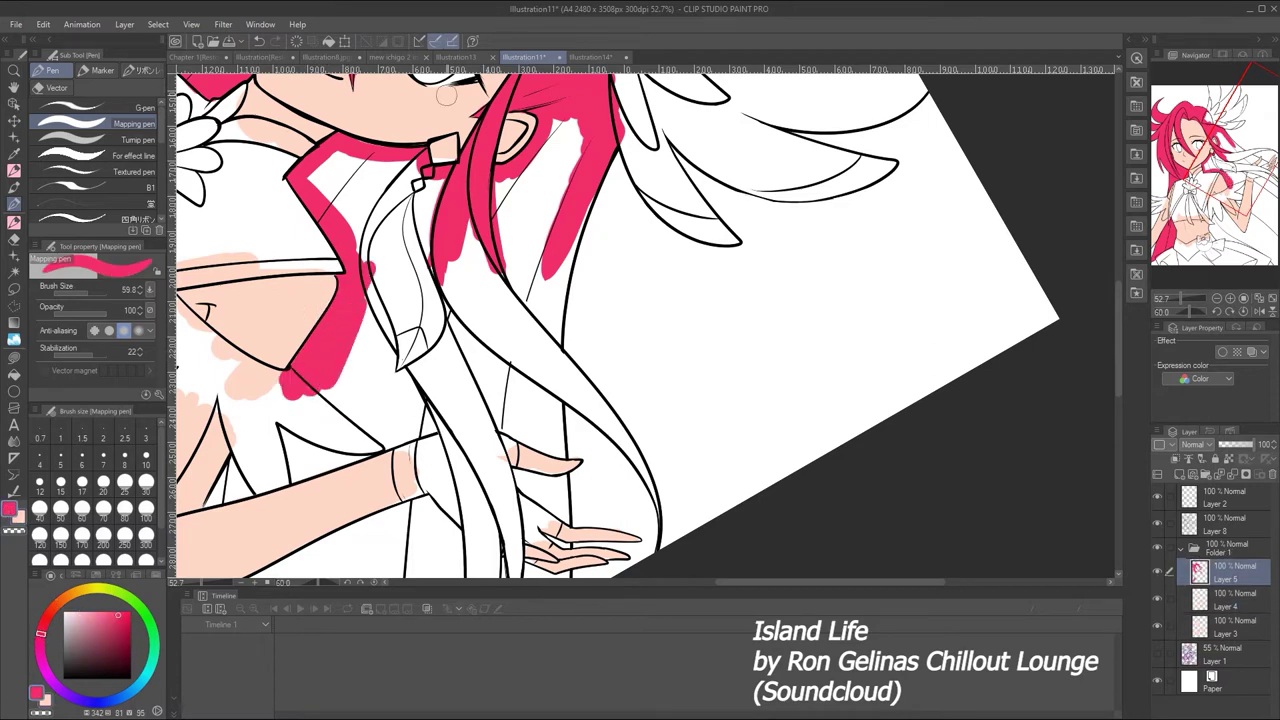
mouse_move(425, 190)
mouse_down()
mouse_move(370, 295)
mouse_move(330, 170)
mouse_move(430, 178)
mouse_move(360, 185)
mouse_move(400, 245)
mouse_up()
drag(585, 205, 535, 365)
mouse_move(568, 270)
mouse_down()
mouse_move(542, 415)
mouse_move(556, 422)
mouse_up()
key(ctrl+z)
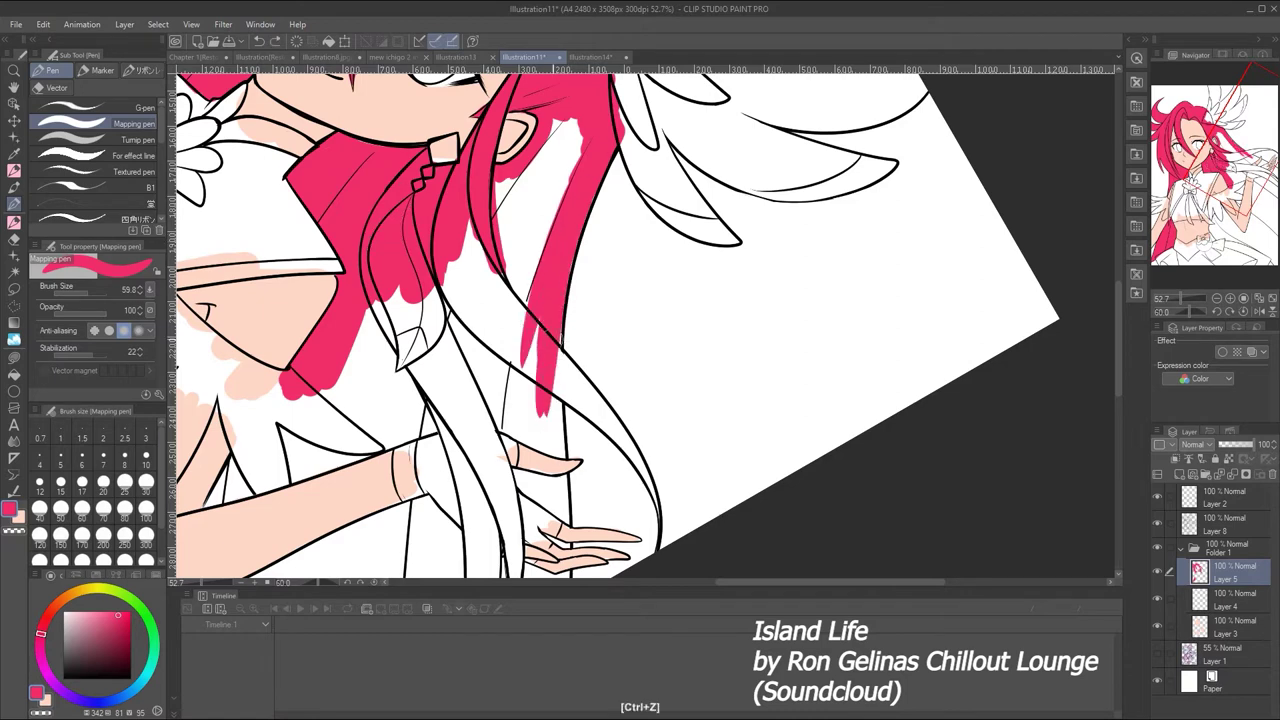
Extend the pink-red down the rear hair section behind the raised hand's fingers to the canvas edge
drag(545, 330, 518, 450)
drag(506, 390, 510, 522)
drag(560, 355, 568, 578)
drag(540, 506, 530, 578)
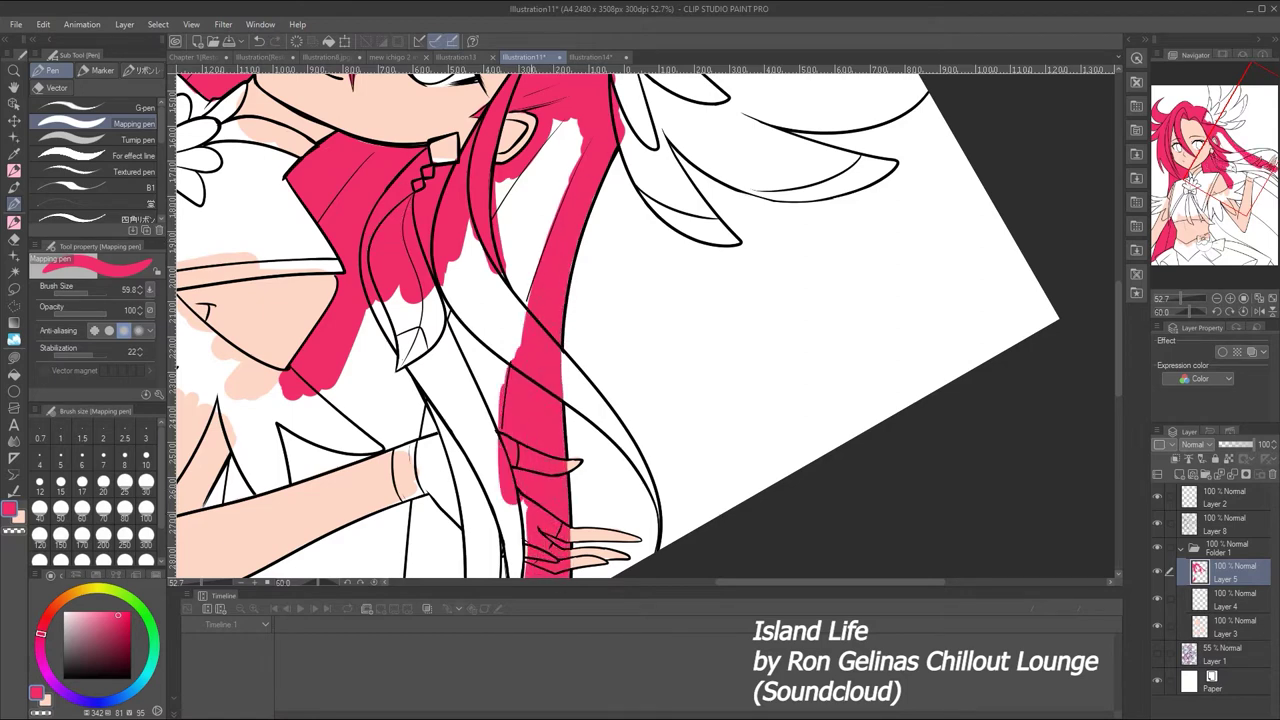
Line the edges of the long strand crossing above the raised hand with pink-red, reducing the brush size to 24.9
drag(452, 258, 515, 360)
drag(500, 300, 655, 492)
key(ctrl+z)
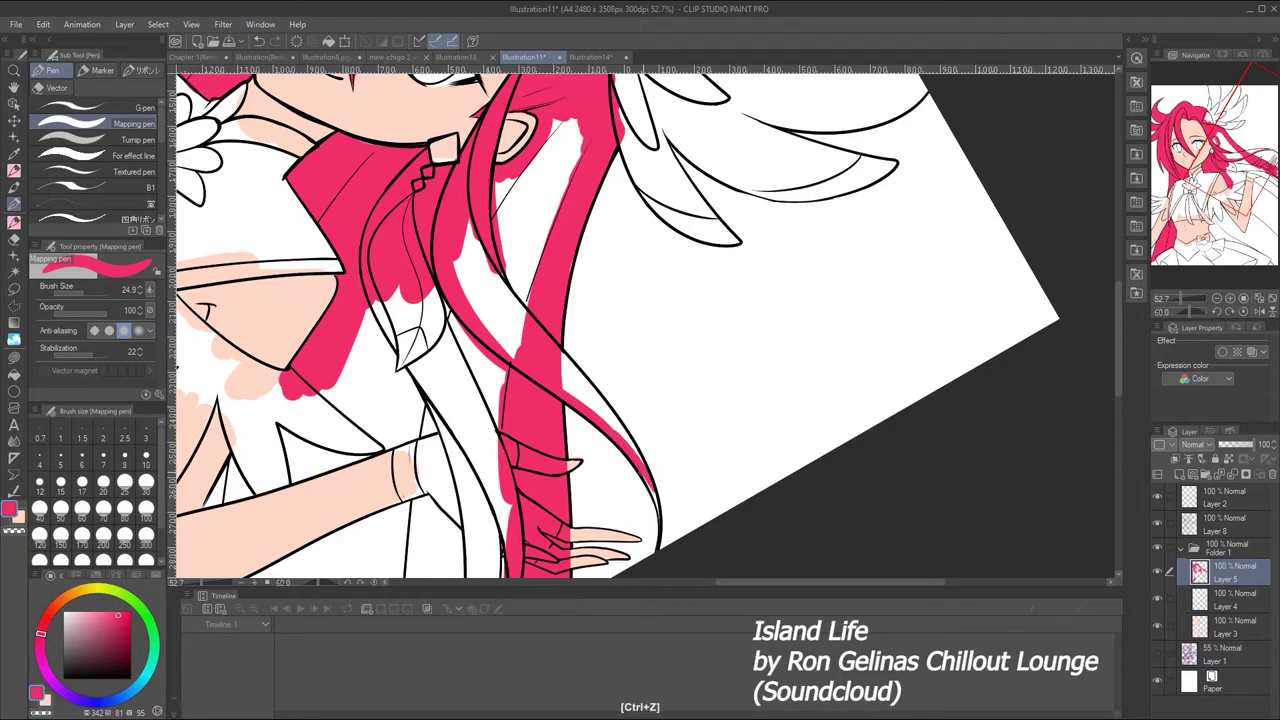
Fill the white areas behind the ear and inside the long crossing strand, using brush sizes 111.9 and 67.8
drag(515, 225, 475, 330)
drag(570, 125, 510, 270)
drag(505, 330, 575, 160)
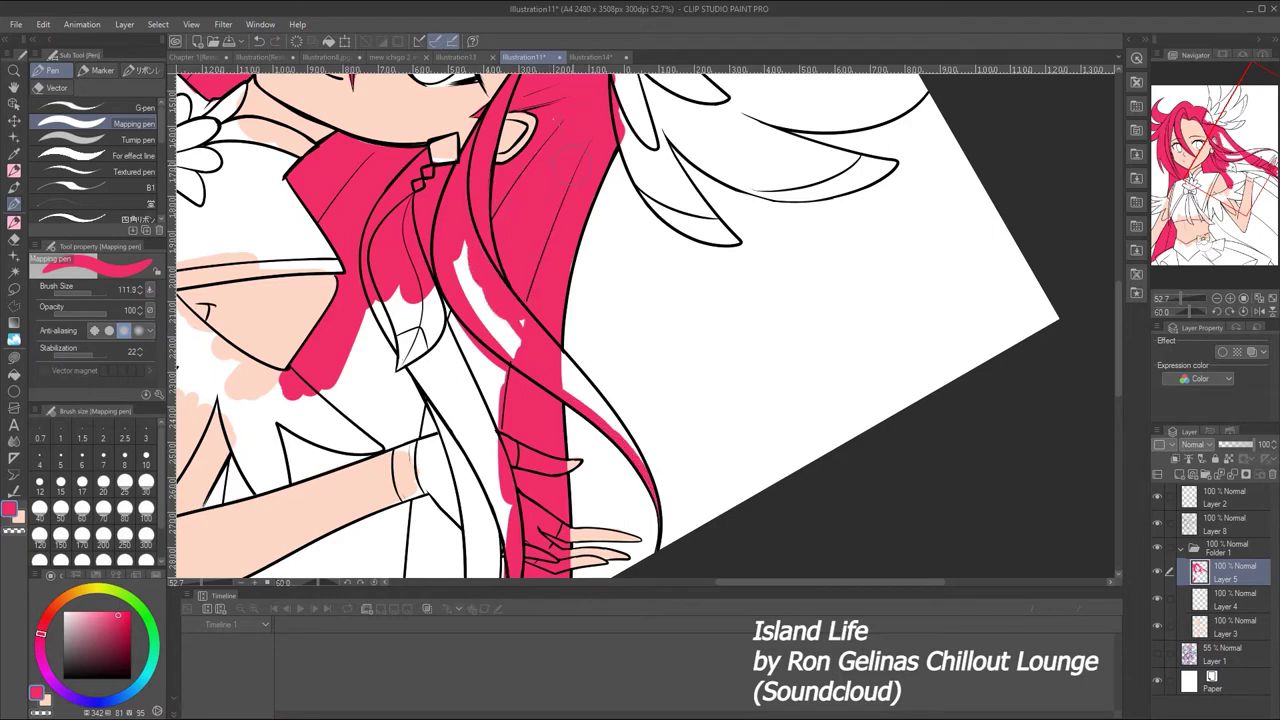
drag(470, 255, 515, 355)
drag(610, 360, 565, 430)
drag(640, 405, 640, 495)
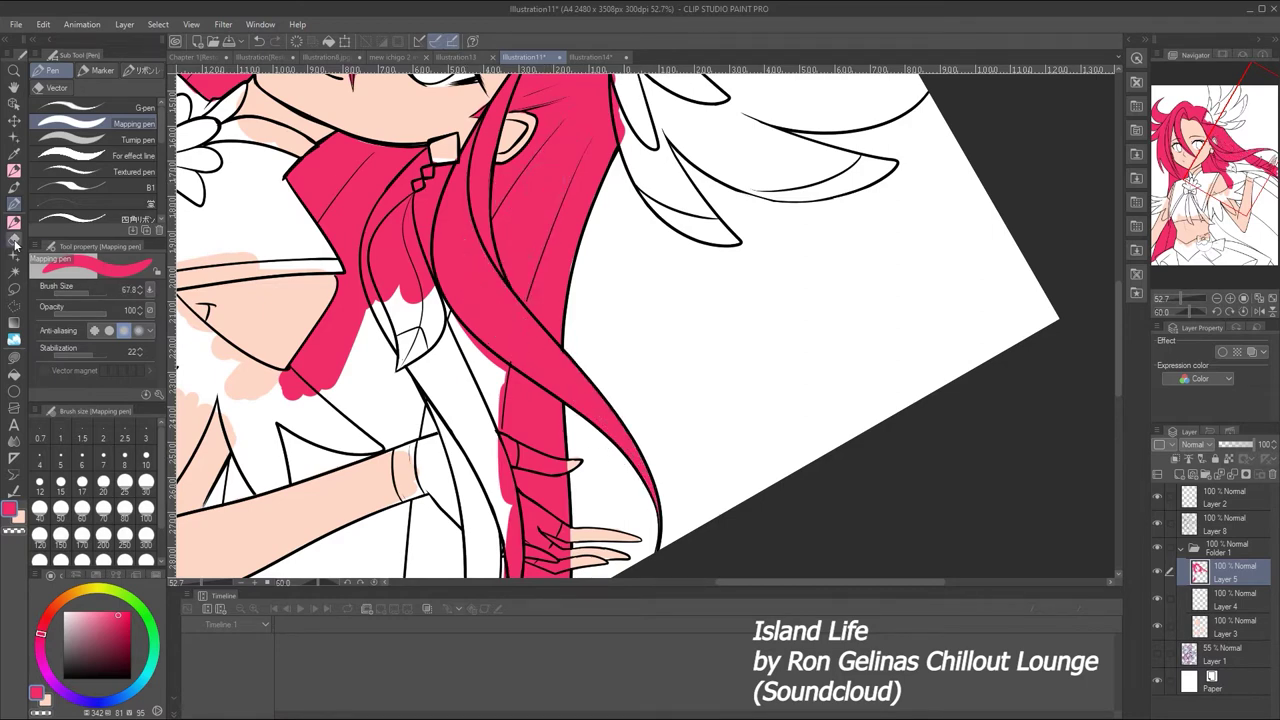
Clean up the edge where the crossing strand meets the hair above the hand with the Hard eraser at size 21.9
key(e)
ctrl+shift+click(509, 407)
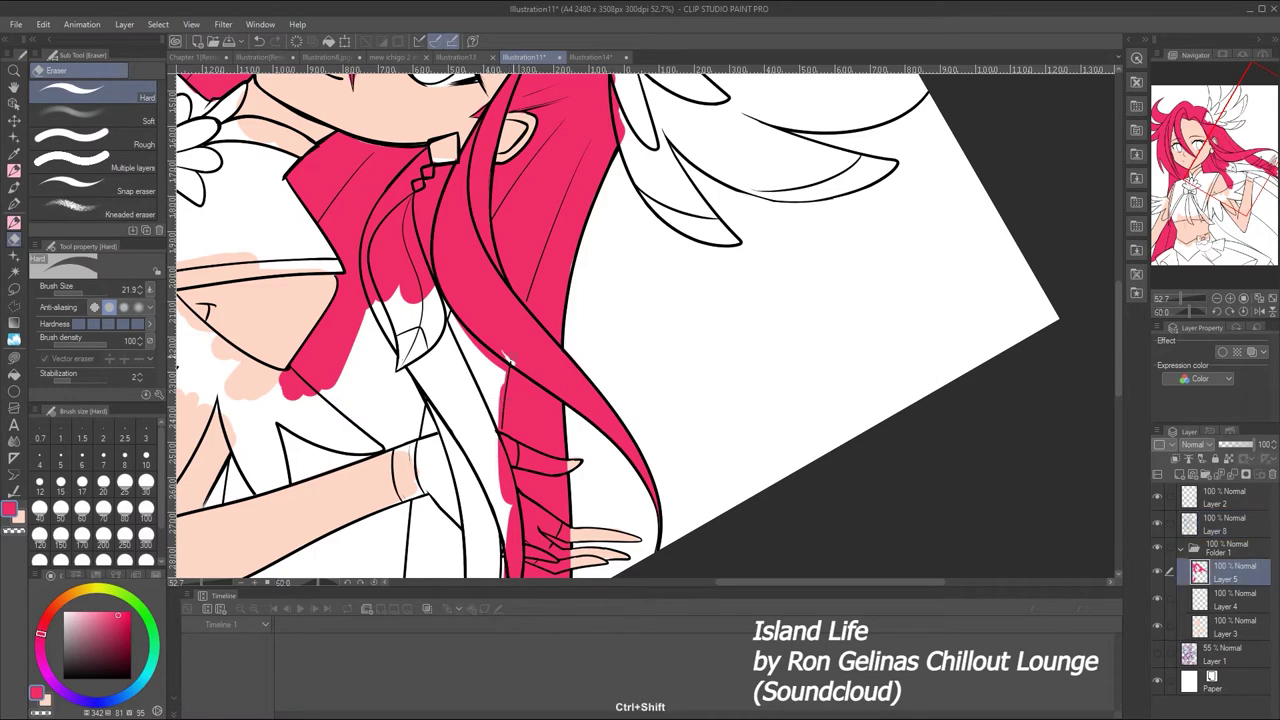
ctrl+shift+click(509, 407)
ctrl+shift+click(509, 407)
key(p)
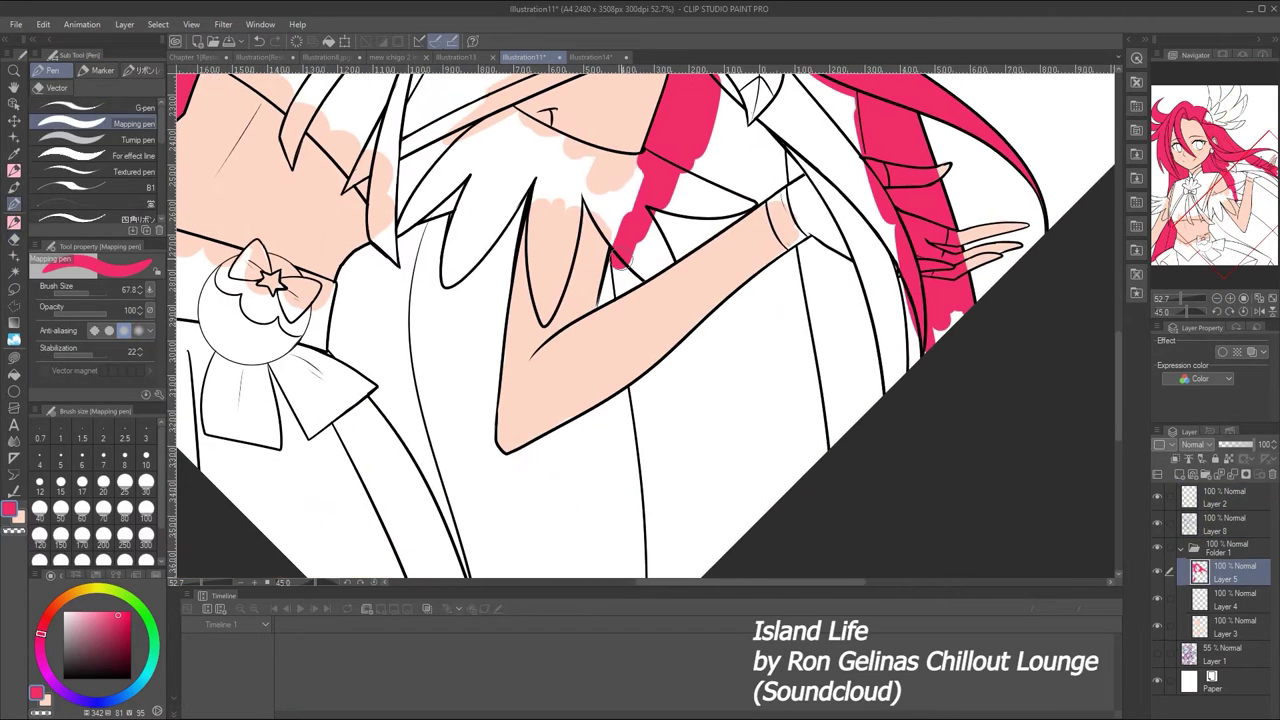
Paint pink-red along the upper edge of the raised forearm, in the hair between the arm and the torso
drag(565, 275, 630, 255)
mouse_move(600, 295)
mouse_down()
mouse_move(645, 270)
mouse_move(650, 240)
mouse_move(805, 142)
mouse_up()
drag(700, 250, 650, 272)
mouse_move(670, 234)
mouse_down()
mouse_move(768, 168)
mouse_move(812, 156)
mouse_up()
drag(656, 242, 688, 218)
key(ctrl+z)
Fill the overlapping strands that run past the raised wrist with pink-red at brush size 46.5
drag(785, 200, 835, 415)
key(ctrl+z)
drag(725, 155, 752, 180)
drag(790, 225, 840, 415)
mouse_move(728, 170)
mouse_down()
mouse_move(755, 162)
mouse_move(845, 395)
mouse_up()
drag(860, 305, 850, 398)
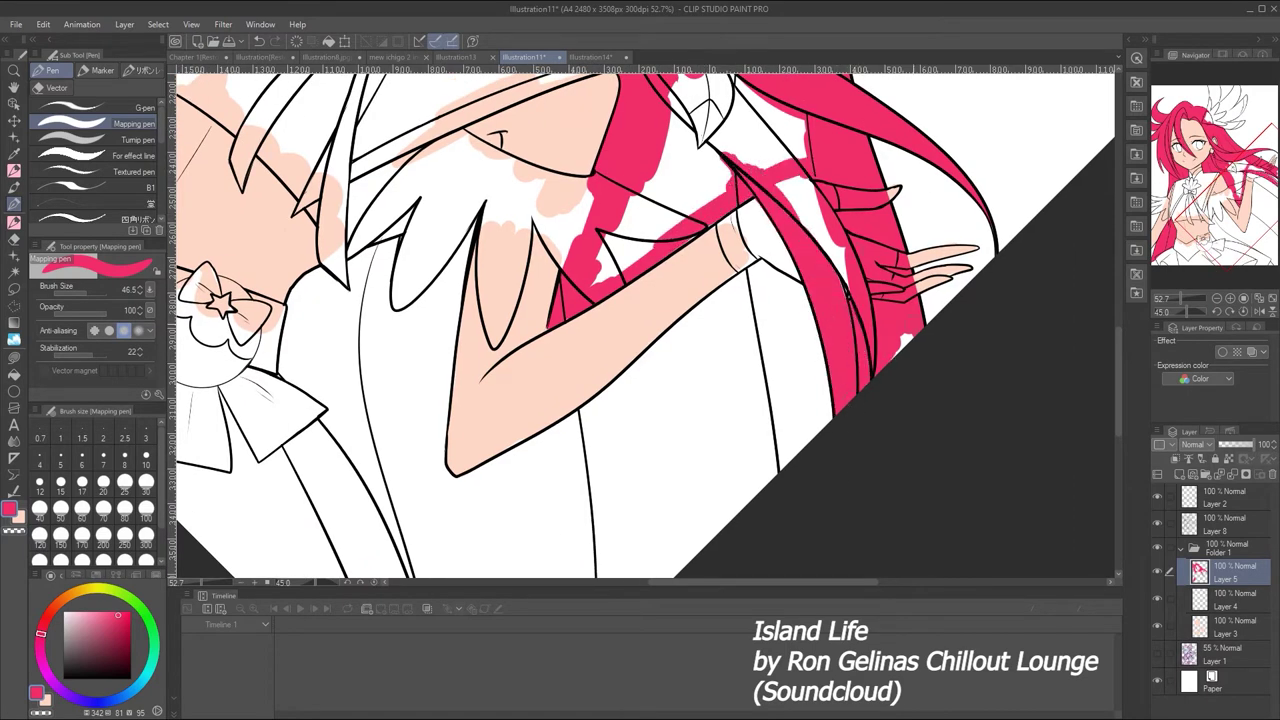
drag(775, 234, 820, 182)
drag(810, 290, 848, 210)
mouse_move(775, 148)
mouse_down()
mouse_move(822, 220)
mouse_move(792, 194)
mouse_up()
Erase excess line art among the strands beside the hand on Layer 8 with the Hard eraser at 11.7, then return to Layer 5
key(e)
ctrl+shift+click(800, 200)
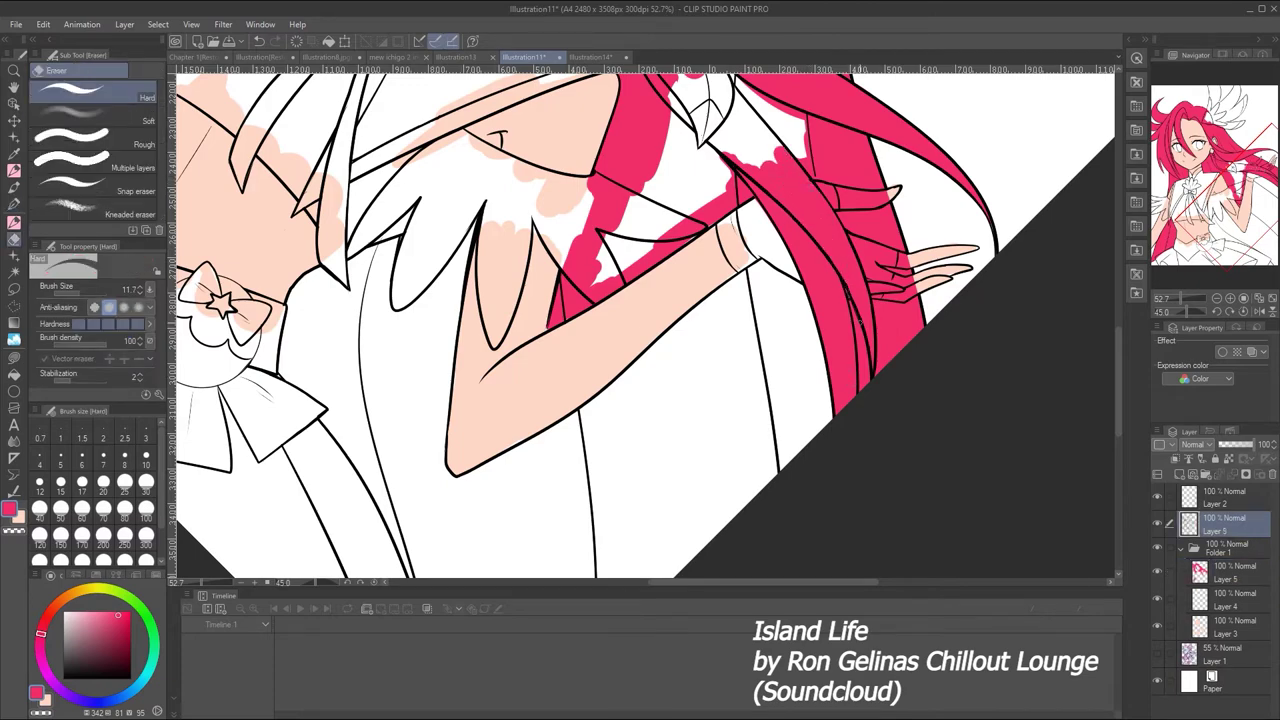
drag(858, 320, 878, 425)
key(p)
ctrl+shift+click(730, 230)
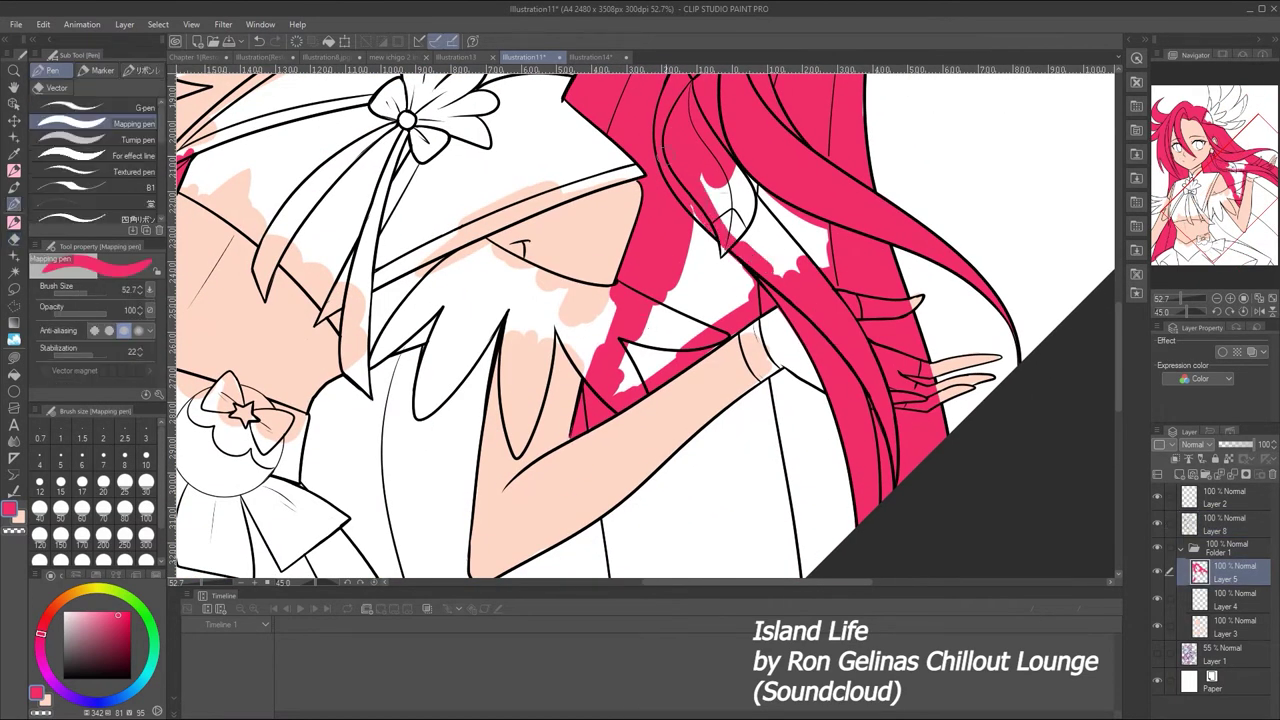
Fill the white gaps around the earring's tip and between the torso and raised forearm, starting at brush size 52.7
drag(700, 210, 790, 265)
mouse_move(720, 170)
mouse_down()
mouse_move(735, 225)
mouse_move(780, 255)
mouse_up()
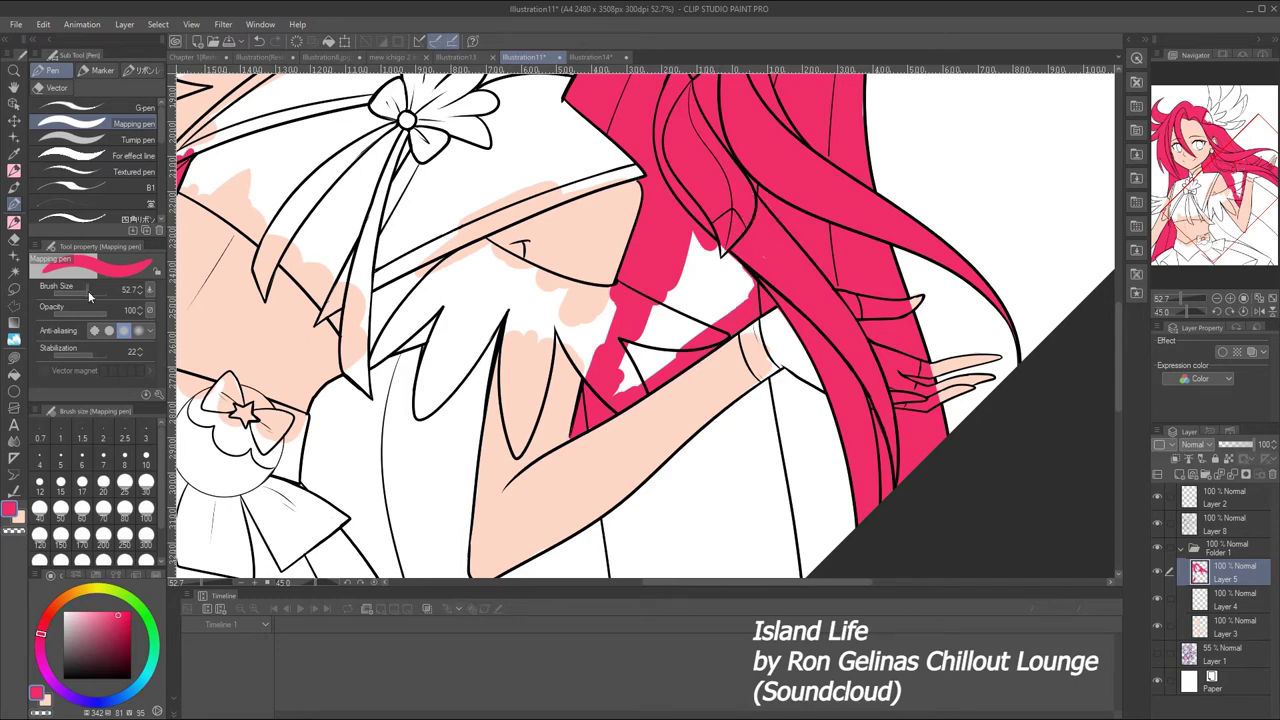
drag(700, 245, 630, 370)
mouse_move(740, 265)
mouse_down()
mouse_move(620, 390)
mouse_move(790, 195)
mouse_up()
Fill the large hair area beneath the raised forearm pink-red at brush size 126.8 and erase the spill on the sleeve feather
mouse_move(780, 330)
mouse_down()
mouse_move(590, 400)
mouse_move(968, 218)
mouse_up()
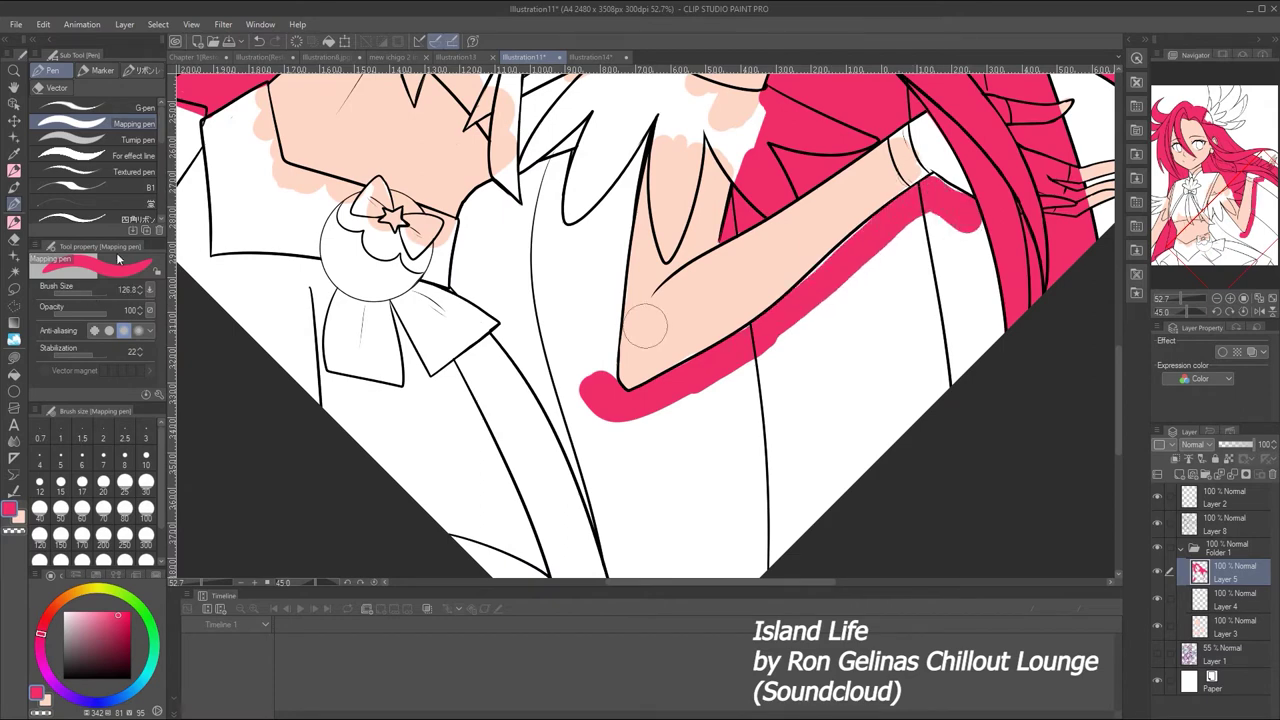
key(ctrl+z)
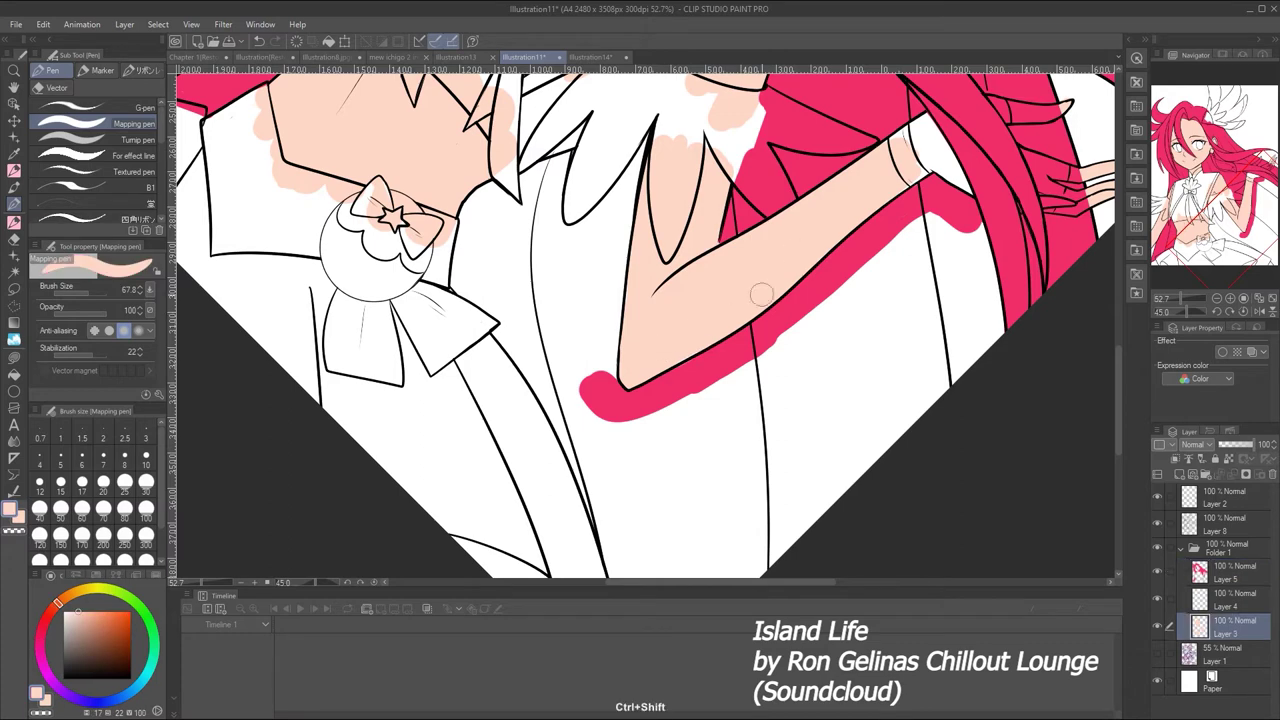
mouse_move(574, 152)
mouse_down()
mouse_move(462, 222)
mouse_move(455, 280)
mouse_move(512, 324)
mouse_move(646, 676)
mouse_move(563, 243)
mouse_move(648, 135)
mouse_move(600, 370)
mouse_move(620, 330)
mouse_move(604, 420)
mouse_up()
mouse_move(600, 250)
mouse_down()
mouse_move(540, 200)
mouse_move(515, 245)
mouse_move(480, 260)
mouse_move(514, 253)
mouse_move(614, 457)
mouse_move(771, 523)
mouse_move(700, 470)
mouse_move(958, 300)
mouse_move(760, 440)
mouse_up()
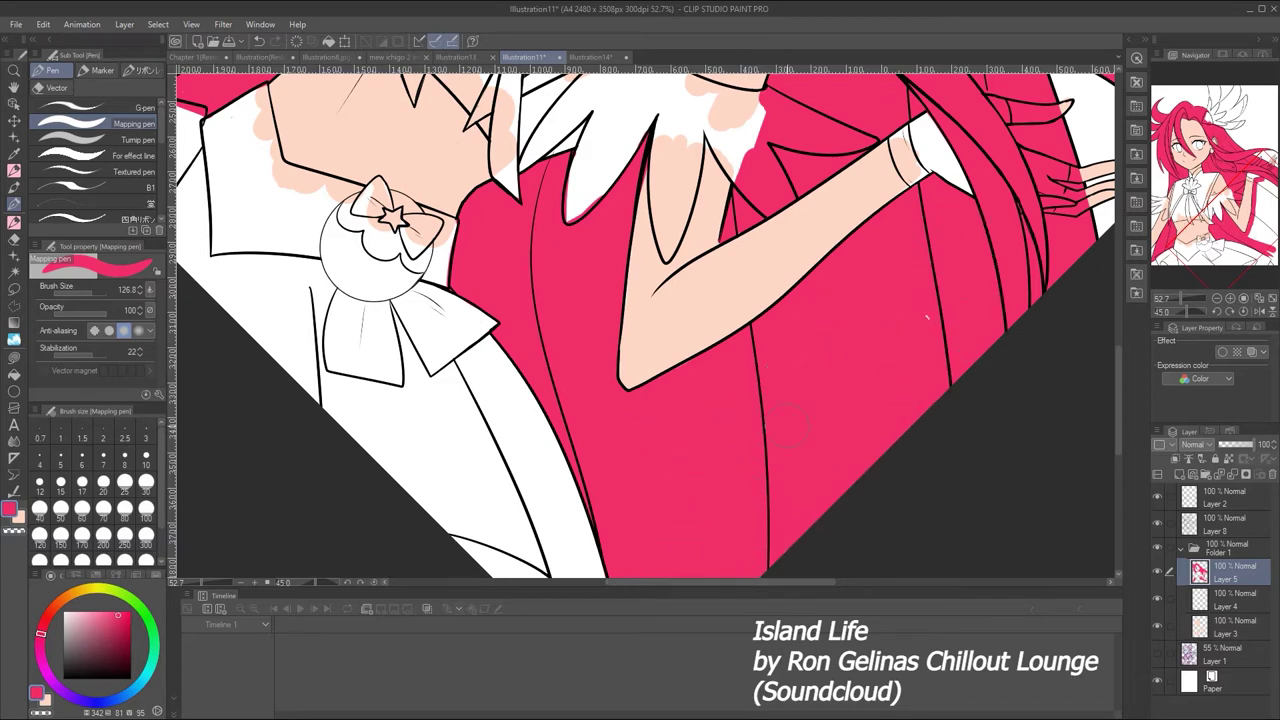
key(e)
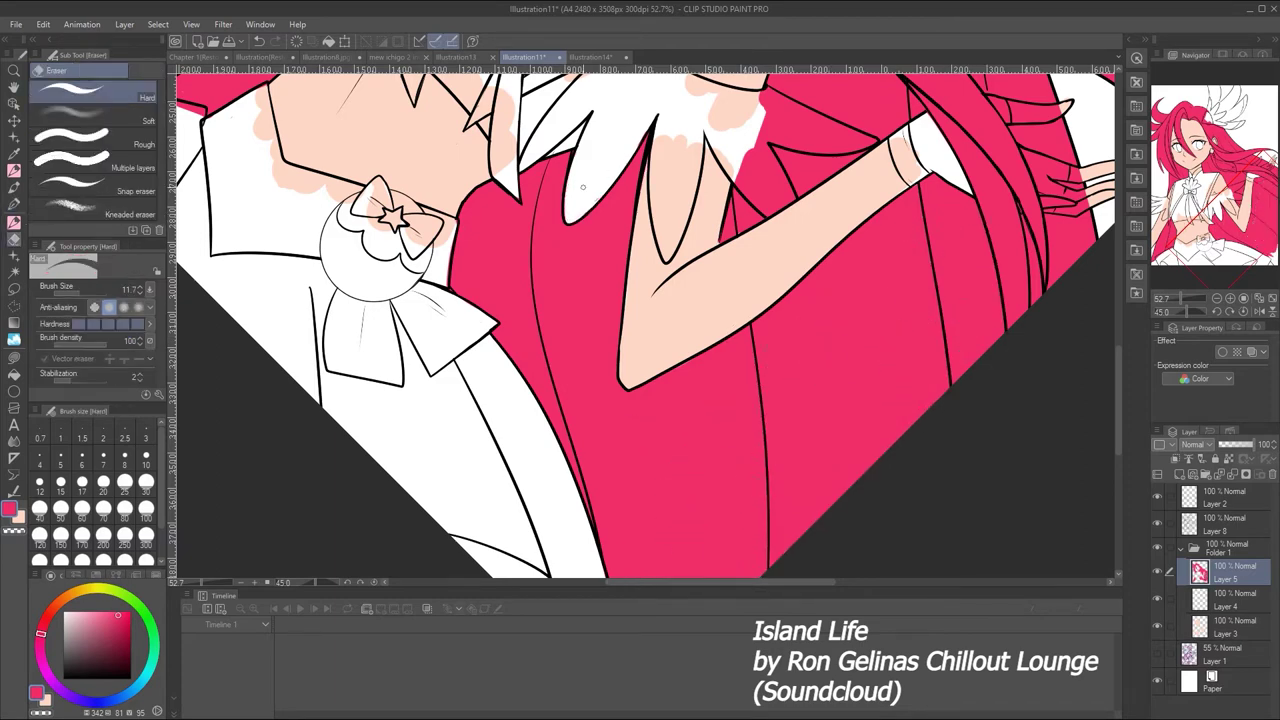
Erase the pink-red covering the raised hand's palm and fingers on Layer 5 with the Hard eraser at size 28.2
click(1257, 311)
drag(1184, 297, 1186, 297)
key(p)
click(14, 221)
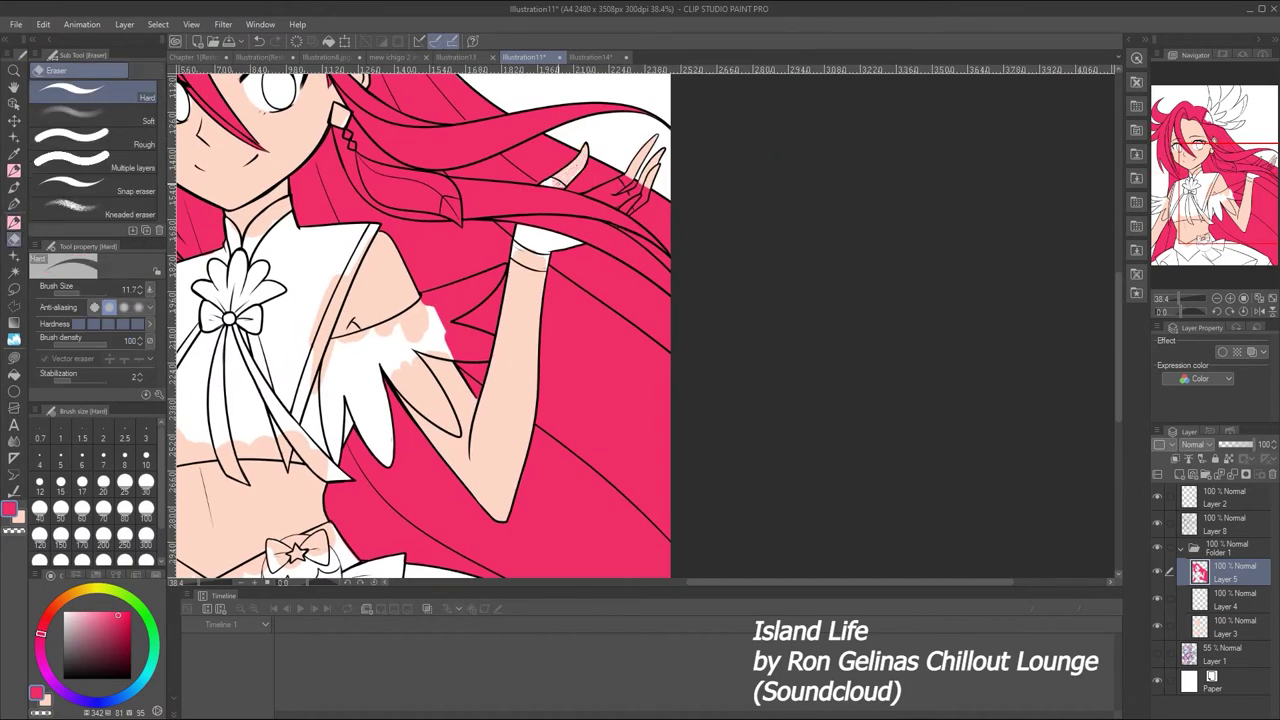
drag(592, 133, 676, 298)
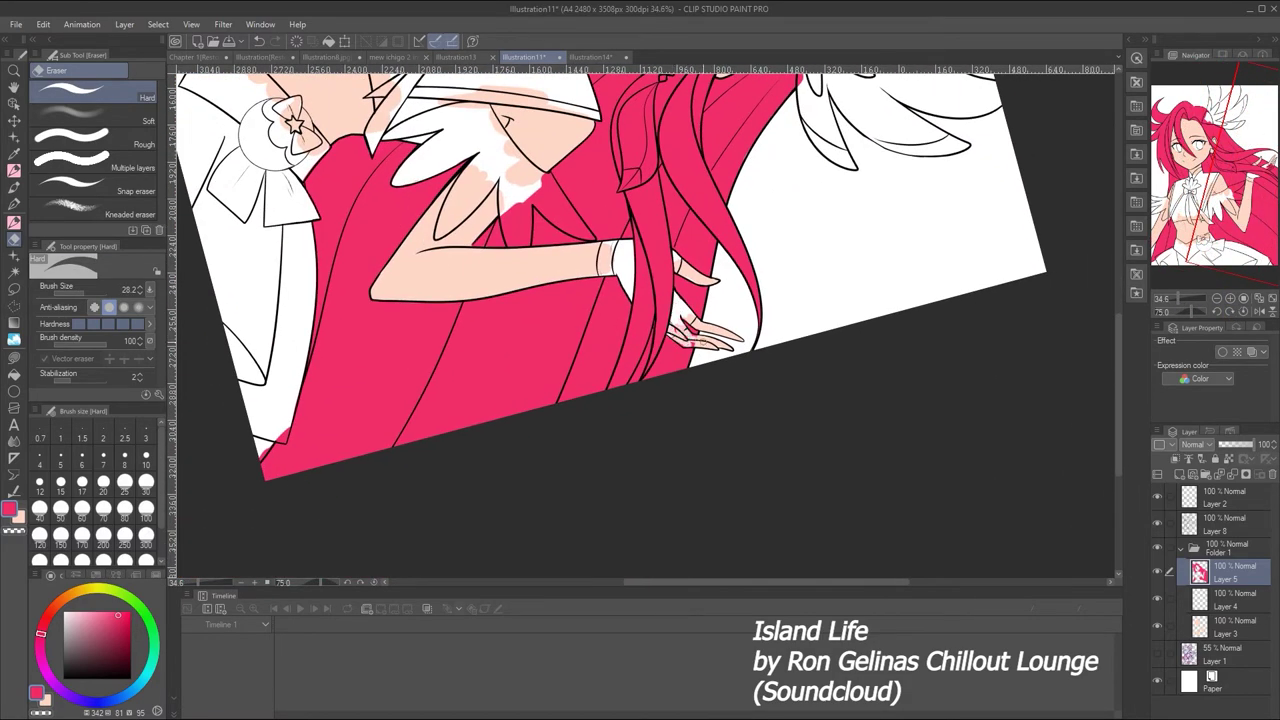
scroll(680, 338, up, 5)
mouse_move(705, 305)
mouse_down()
mouse_move(760, 370)
mouse_move(780, 366)
mouse_up()
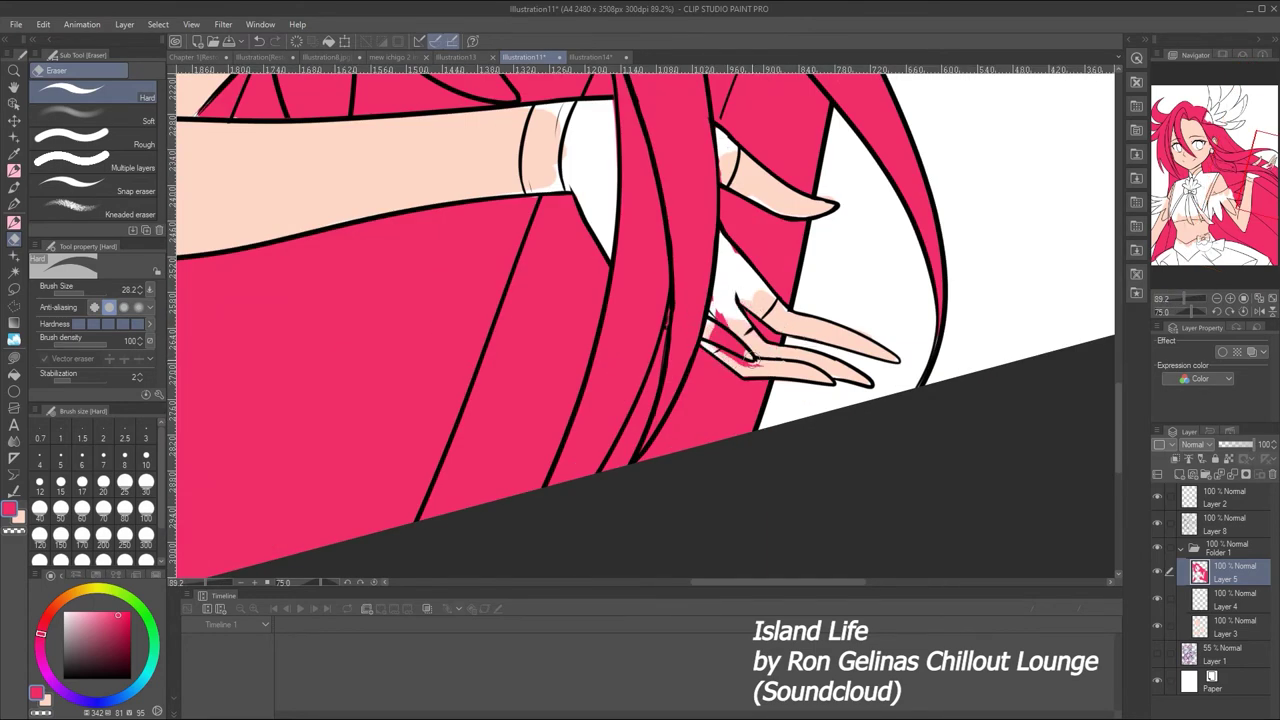
drag(712, 318, 785, 353)
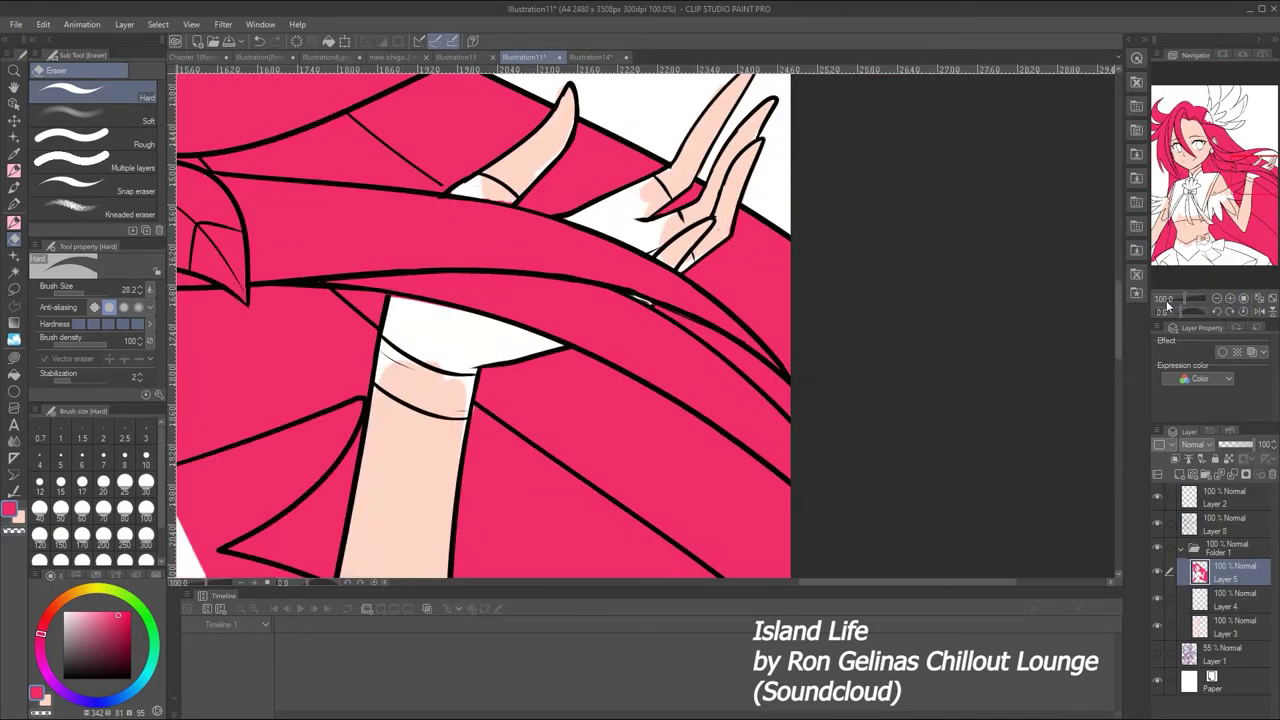
Paint both irises with the reference's purple on a new layer above Layer 5, and touch up the eye whites on Layer 4
mouse_move(1200, 311)
mouse_down()
mouse_move(1170, 307)
mouse_move(1190, 303)
mouse_up()
click(590, 57)
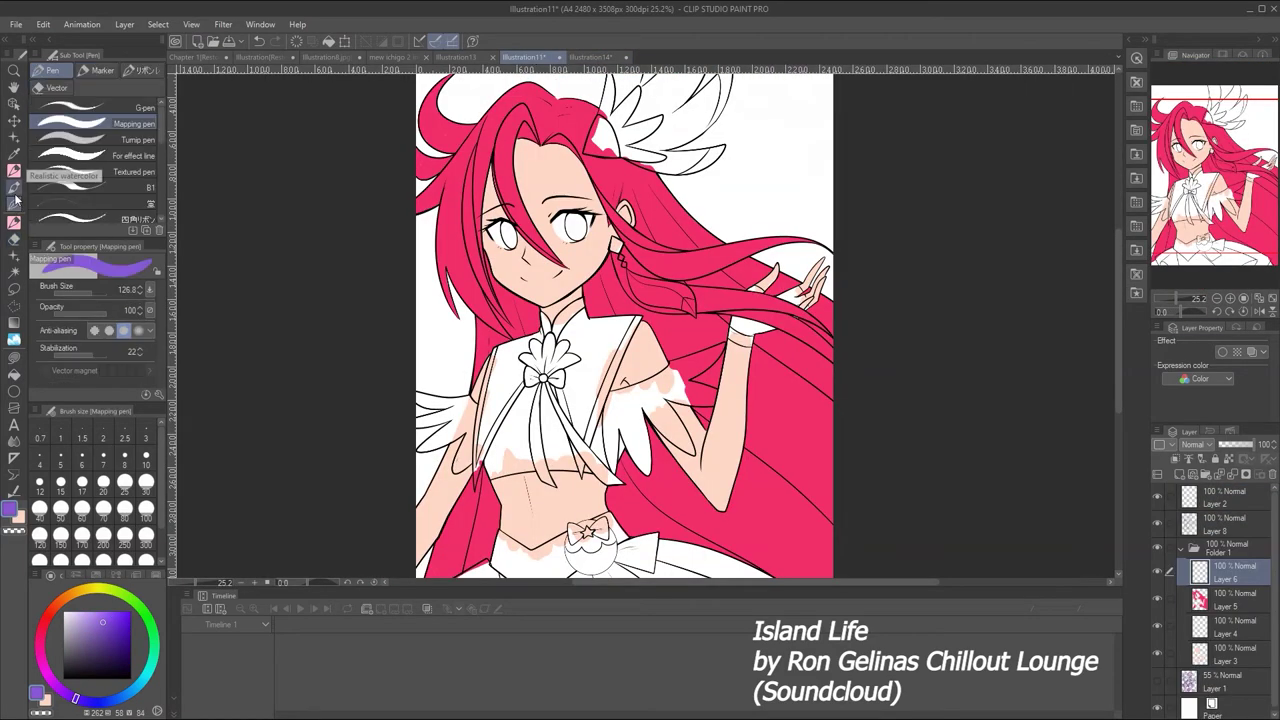
drag(1185, 300, 1175, 300)
key(bracketleft)
mouse_move(660, 160)
mouse_down()
mouse_move(695, 120)
mouse_move(675, 177)
mouse_up()
key(ctrl+z)
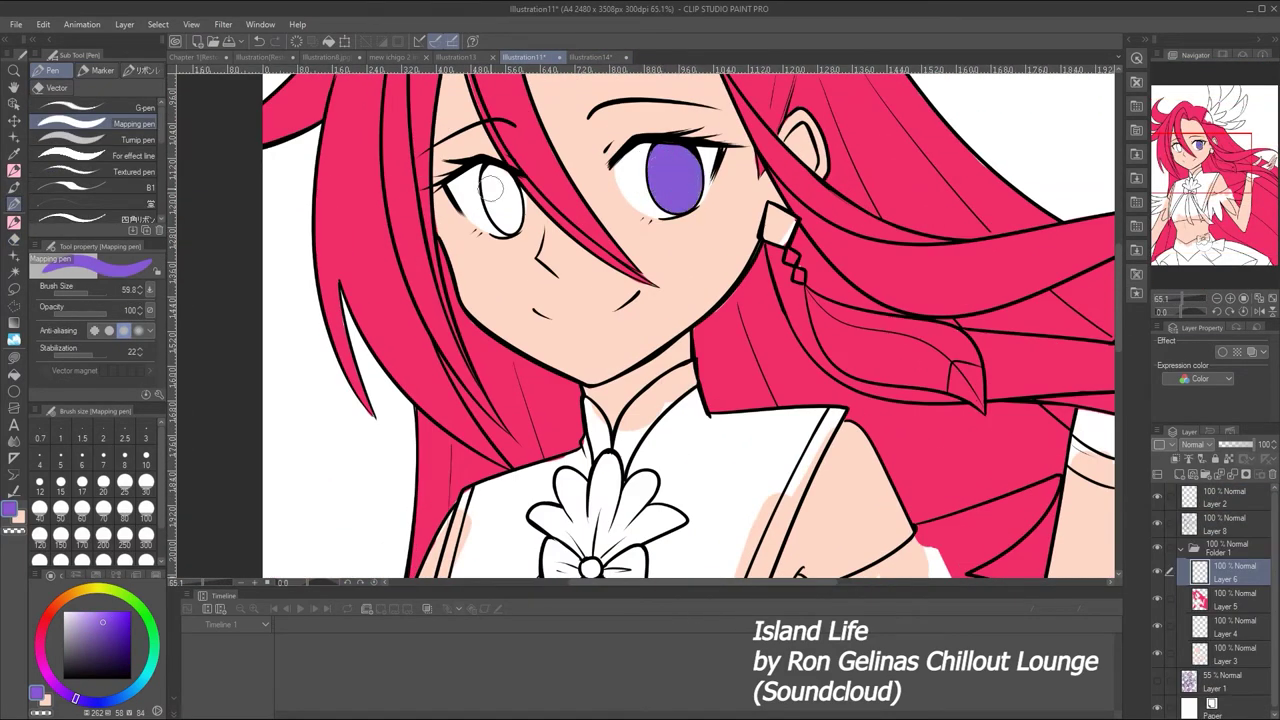
mouse_move(488, 180)
mouse_down()
mouse_move(505, 215)
mouse_move(512, 195)
mouse_up()
ctrl+shift+click(627, 170)
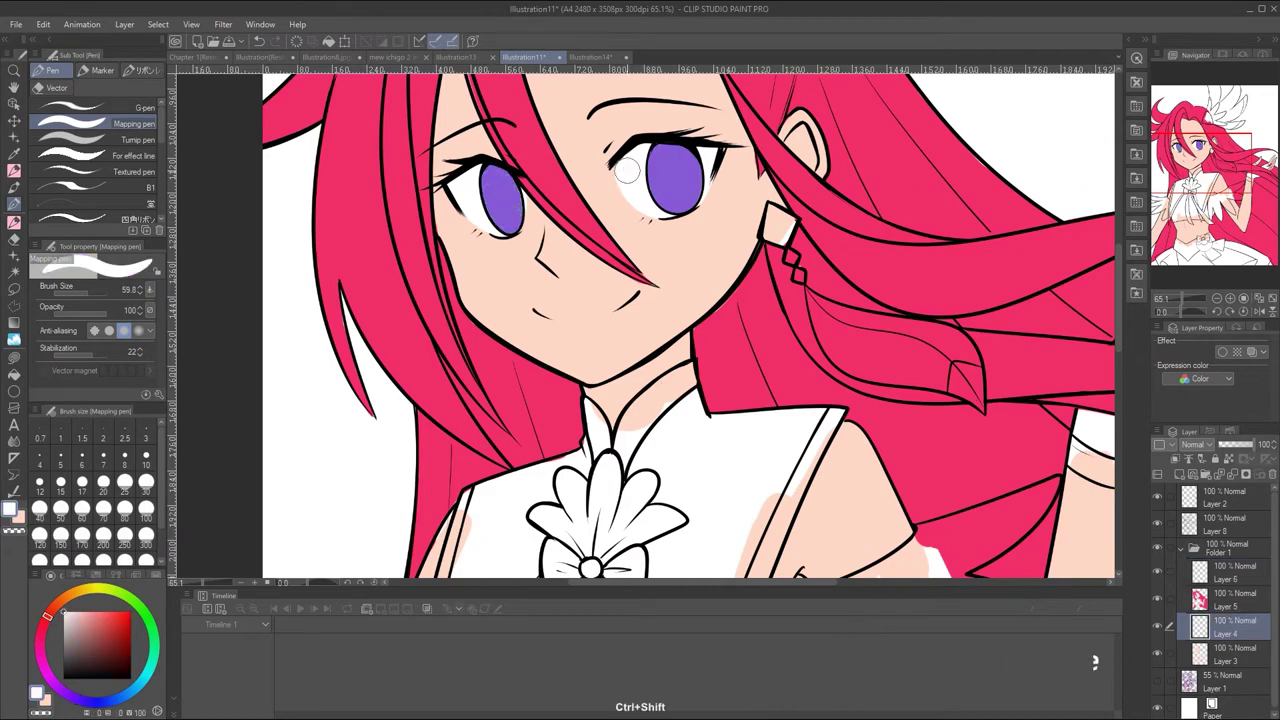
mouse_move(627, 170)
mouse_down()
mouse_move(635, 205)
mouse_move(632, 190)
mouse_up()
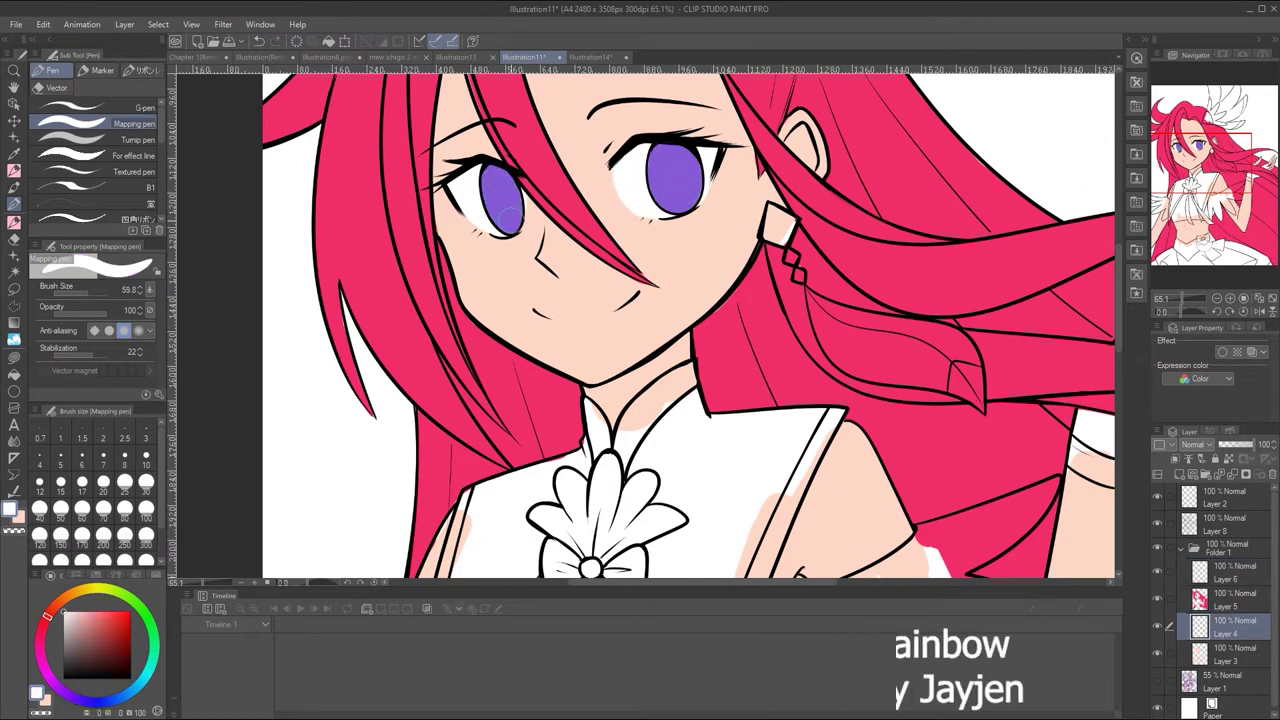
Add a layer beneath the color folder and fill it with light lavender as a background
drag(1190, 298, 1176, 298)
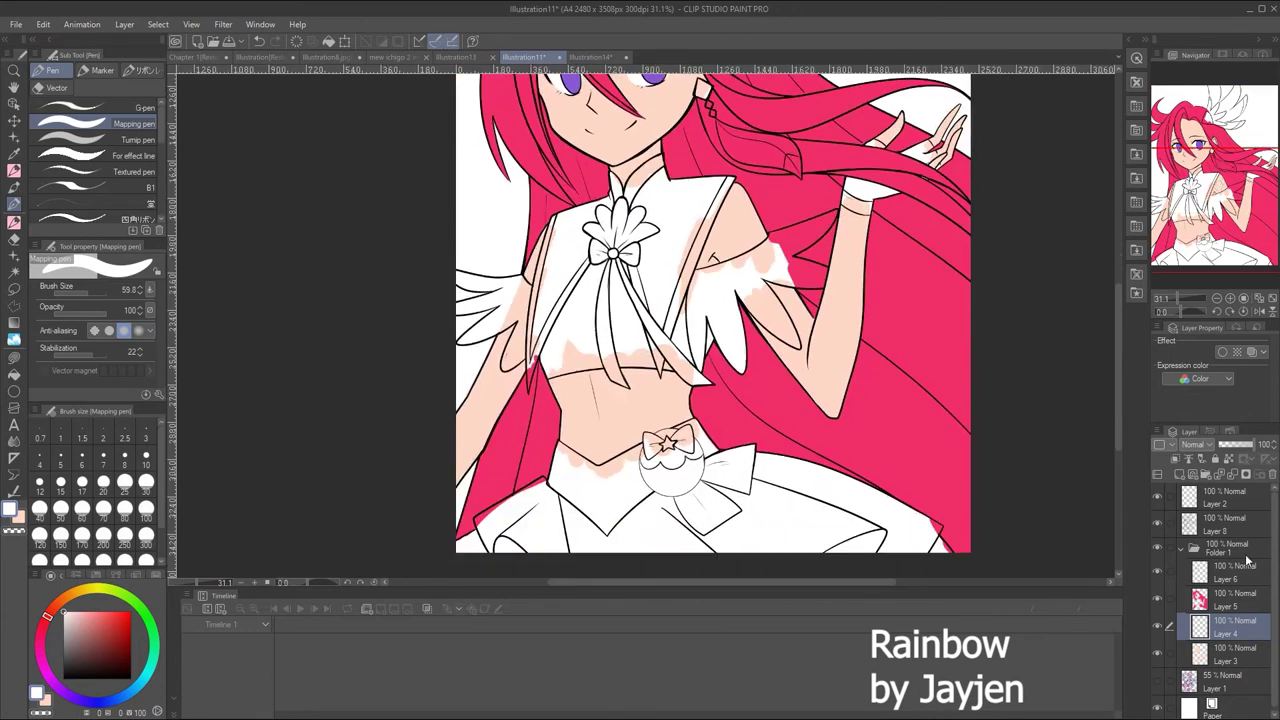
click(1158, 474)
key(x)
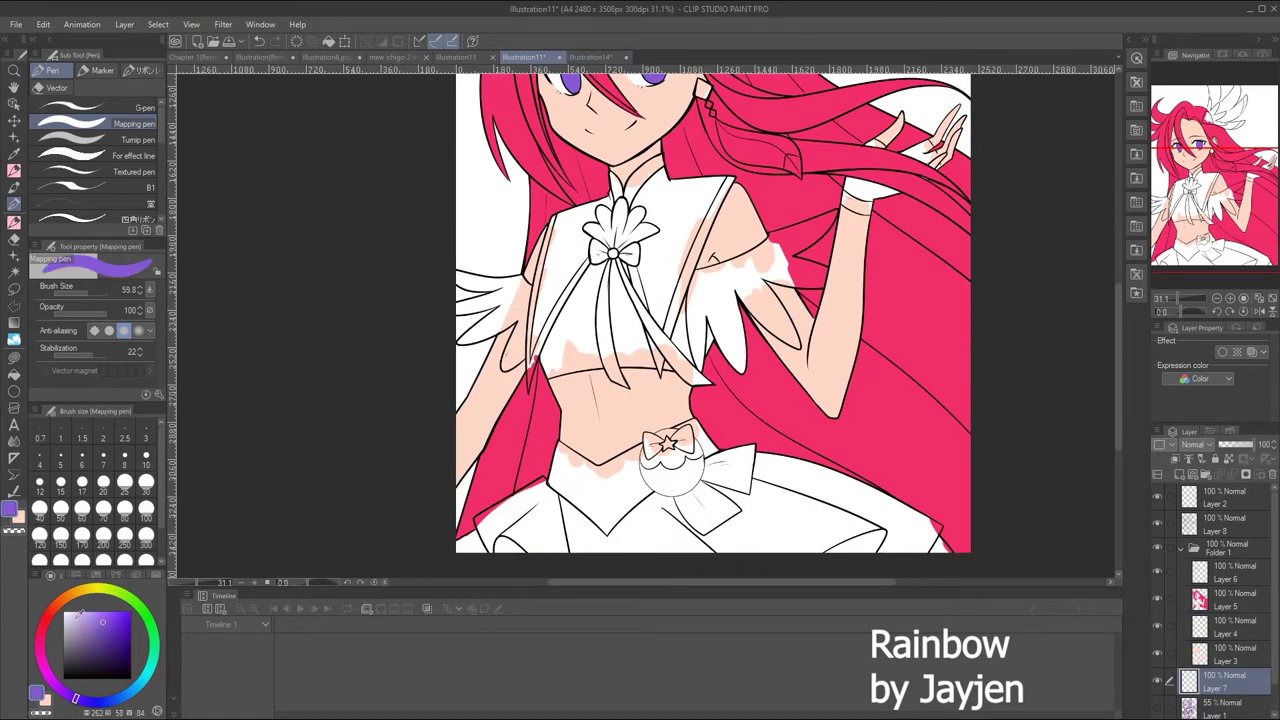
key(g)
click(474, 209)
Create a new layer above Layer 5 and sample the pale aqua clothing color from the reference illustration
click(1230, 600)
click(1158, 474)
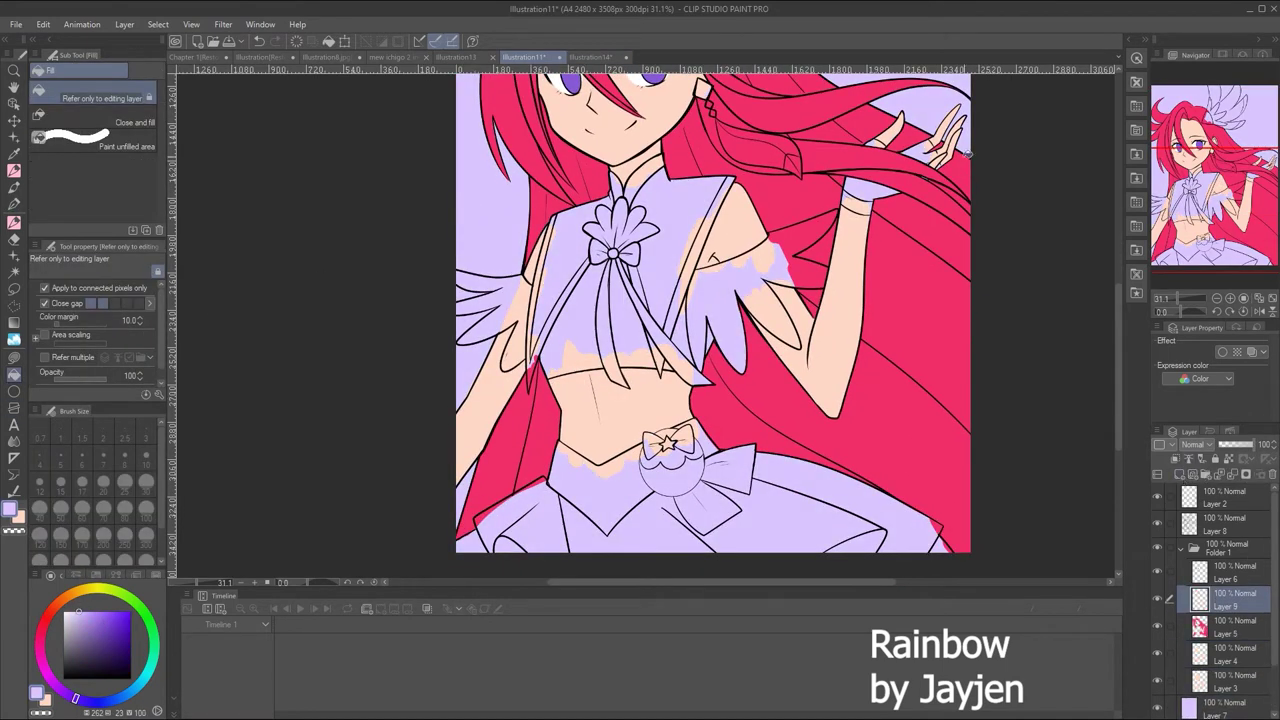
click(590, 56)
click(525, 56)
Paint the crop top's front panel beneath the bow pale aqua with the Mapping pen at brush size 59.8
key(p)
mouse_move(1188, 298)
mouse_down()
mouse_move(1172, 298)
mouse_move(1192, 298)
mouse_up()
drag(600, 245, 538, 374)
drag(640, 349, 549, 327)
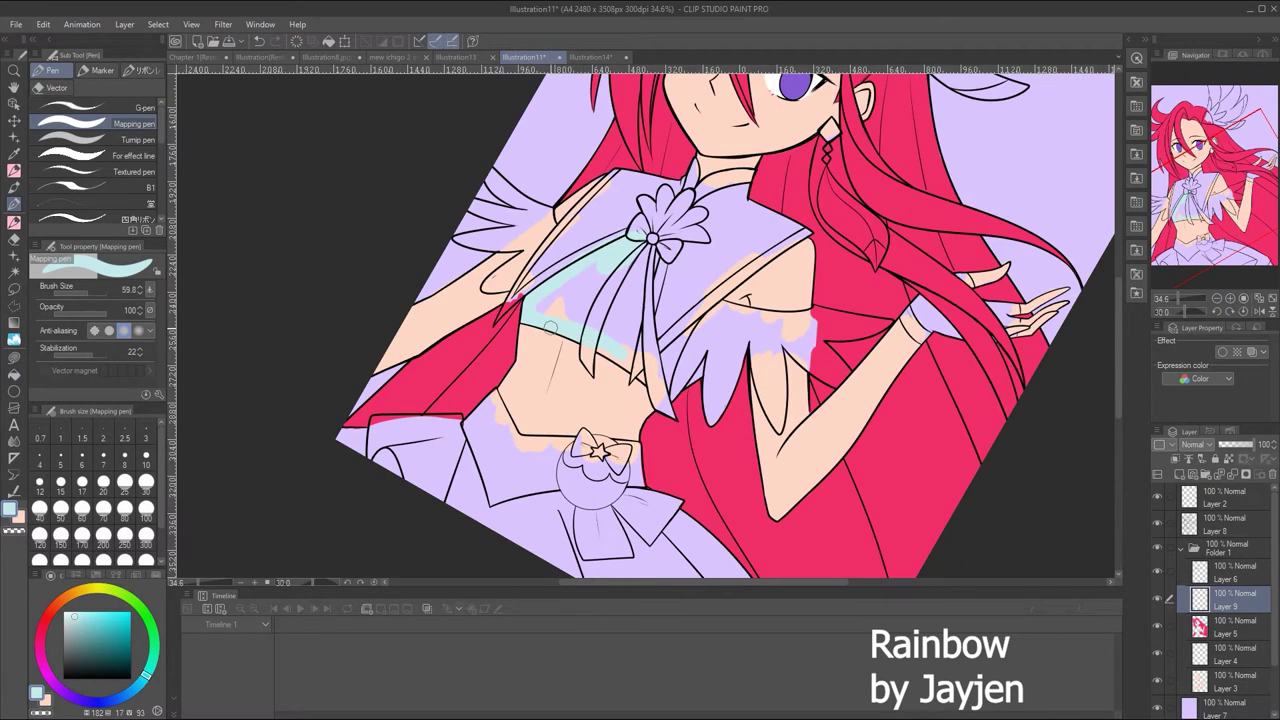
mouse_move(670, 345)
mouse_down()
mouse_move(669, 396)
mouse_move(711, 360)
mouse_move(666, 355)
mouse_move(649, 264)
mouse_move(630, 242)
mouse_move(586, 307)
mouse_move(633, 323)
mouse_move(586, 282)
mouse_move(666, 372)
mouse_move(697, 324)
mouse_up()
Finish painting the crop top's front panel pale aqua and start coloring the feathered sleeve on the raised arm
key(minus)
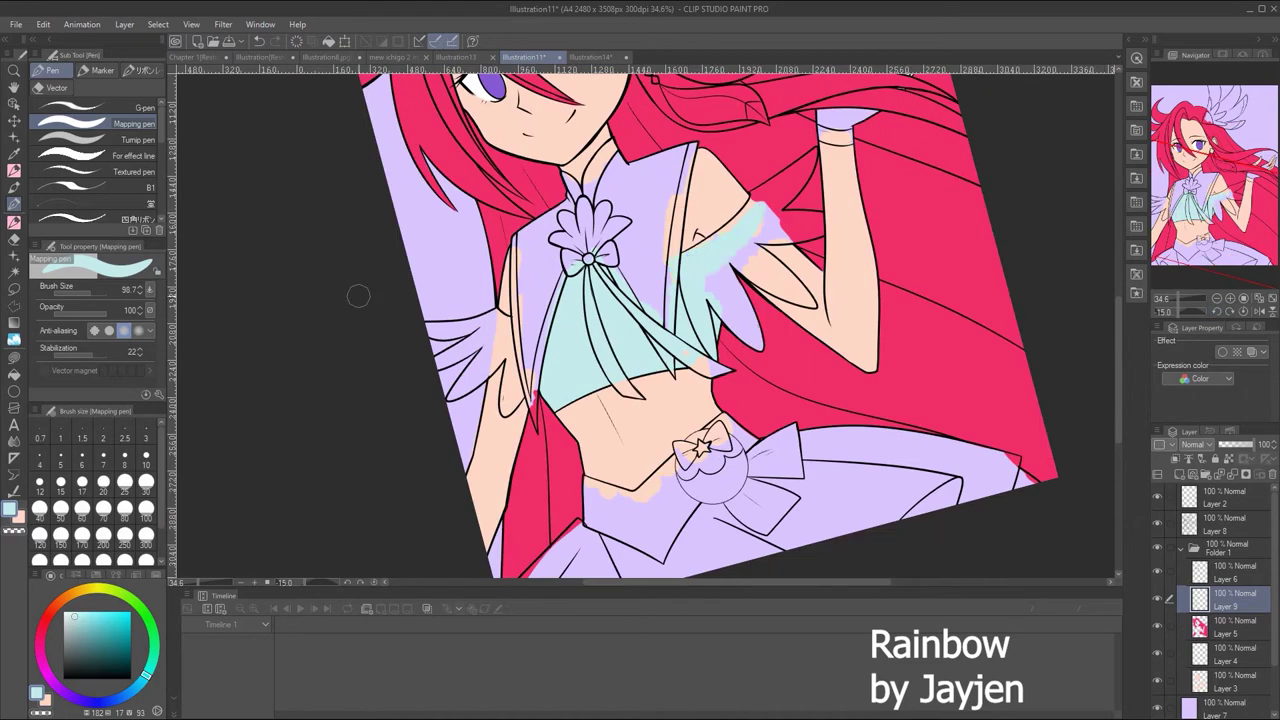
scroll(358, 295, down, 3)
scroll(770, 185, up, 3)
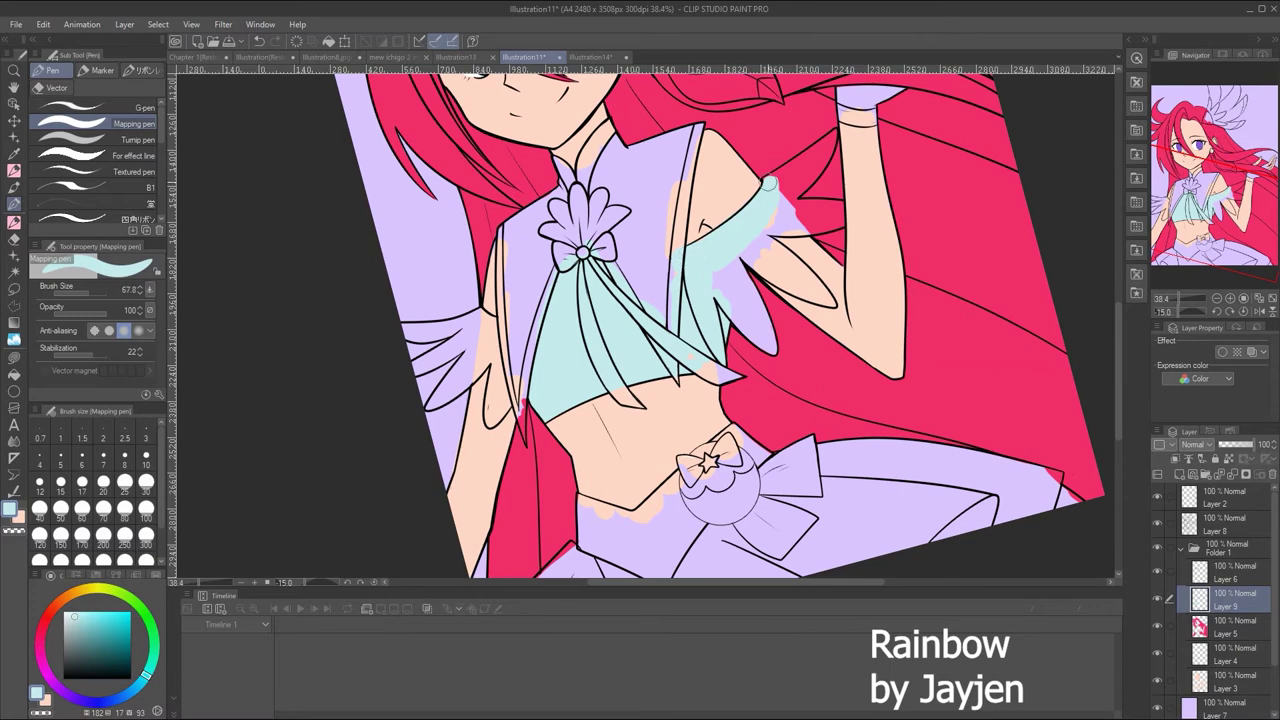
key(minus)
key(minus)
key(minus)
key(minus)
key(minus)
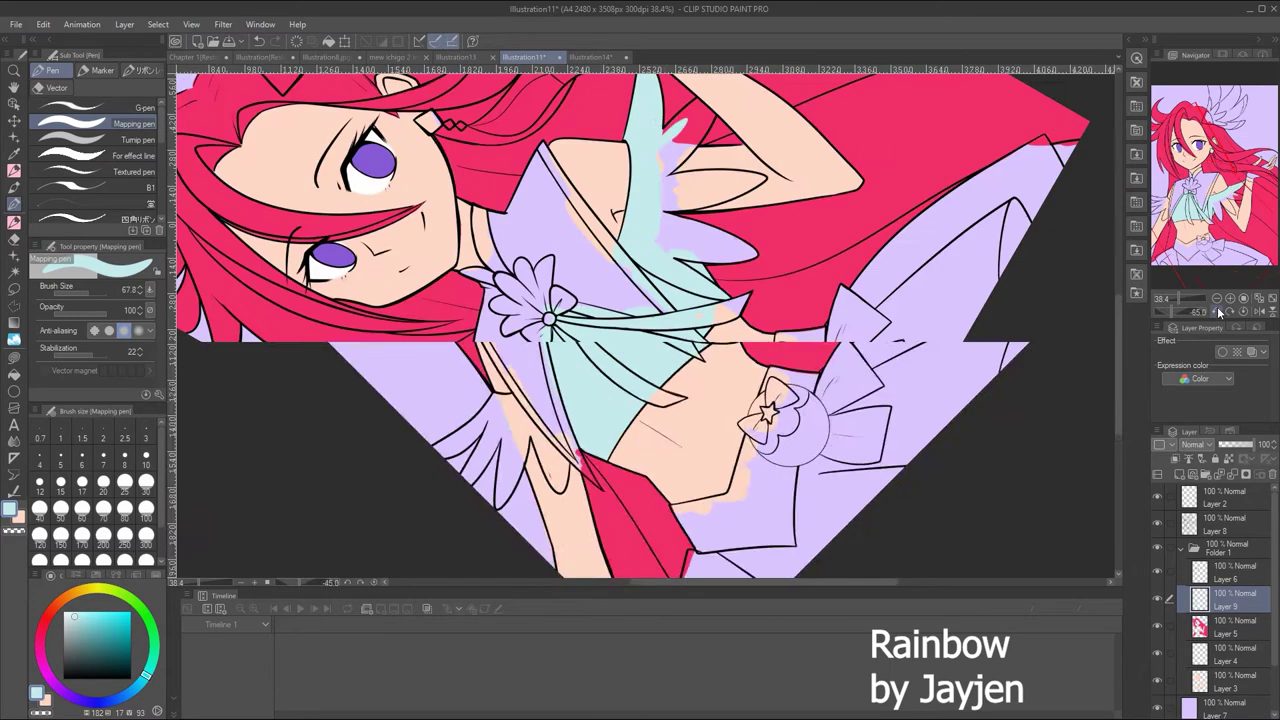
Undo the last strokes and fill the remaining feathers of the raised arm's sleeve with pale aqua on Layer 9
key(ctrl+z)
key(ctrl+z)
key(ctrl+z)
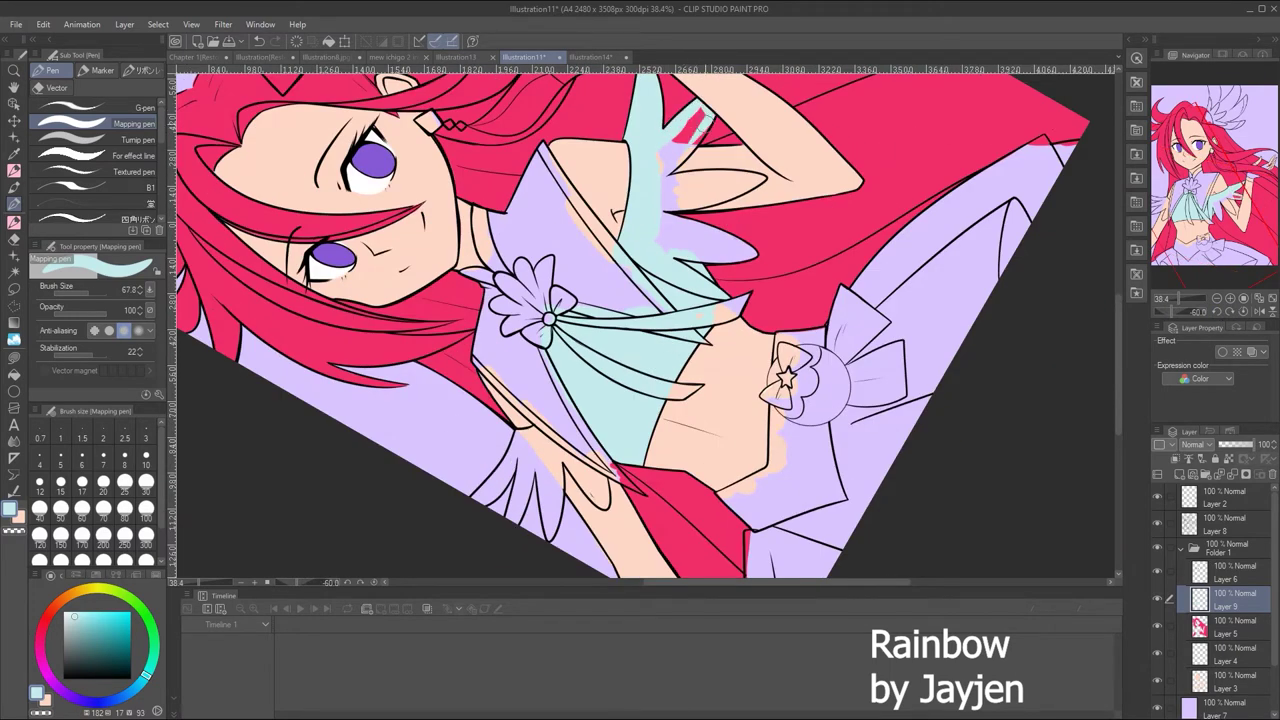
key(asciicircum)
key(asciicircum)
key(asciicircum)
key(asciicircum)
key(asciicircum)
key(asciicircum)
key(asciicircum)
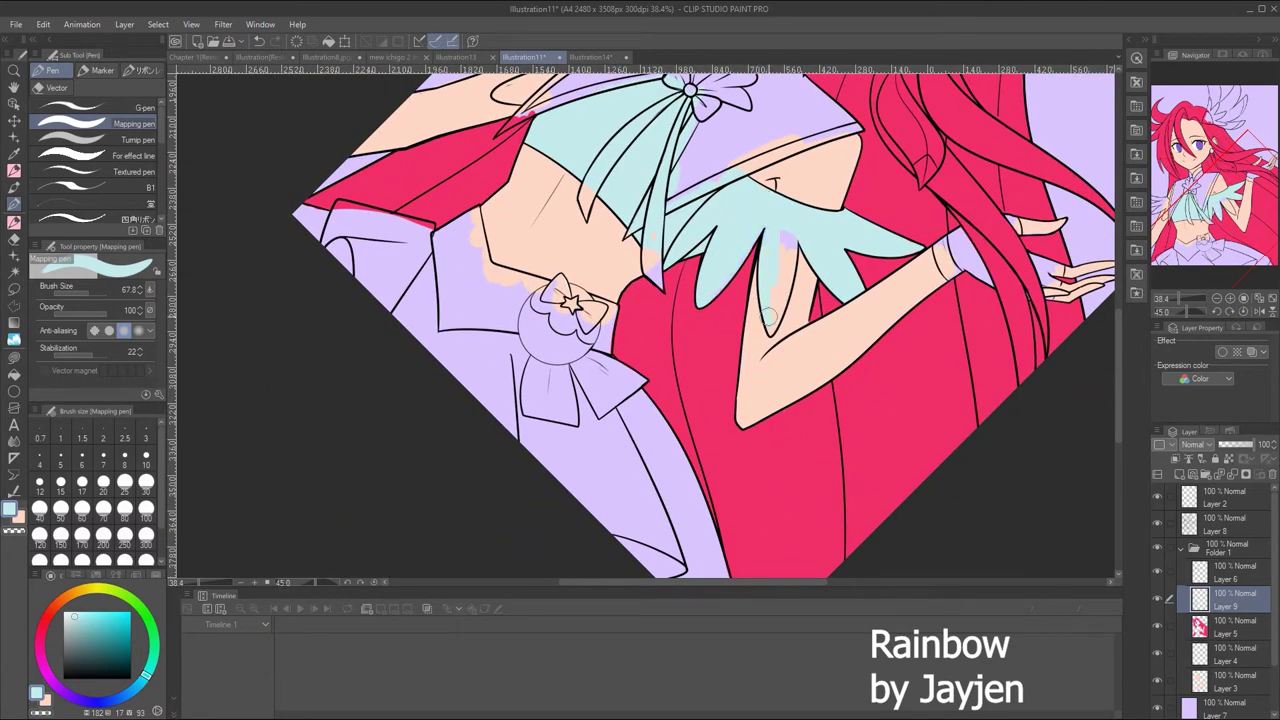
Paint the feathered sleeve on the lowered arm pale aqua on Layer 9 with the Mapping pen at brush size 67.8
scroll(576, 196, up, 5)
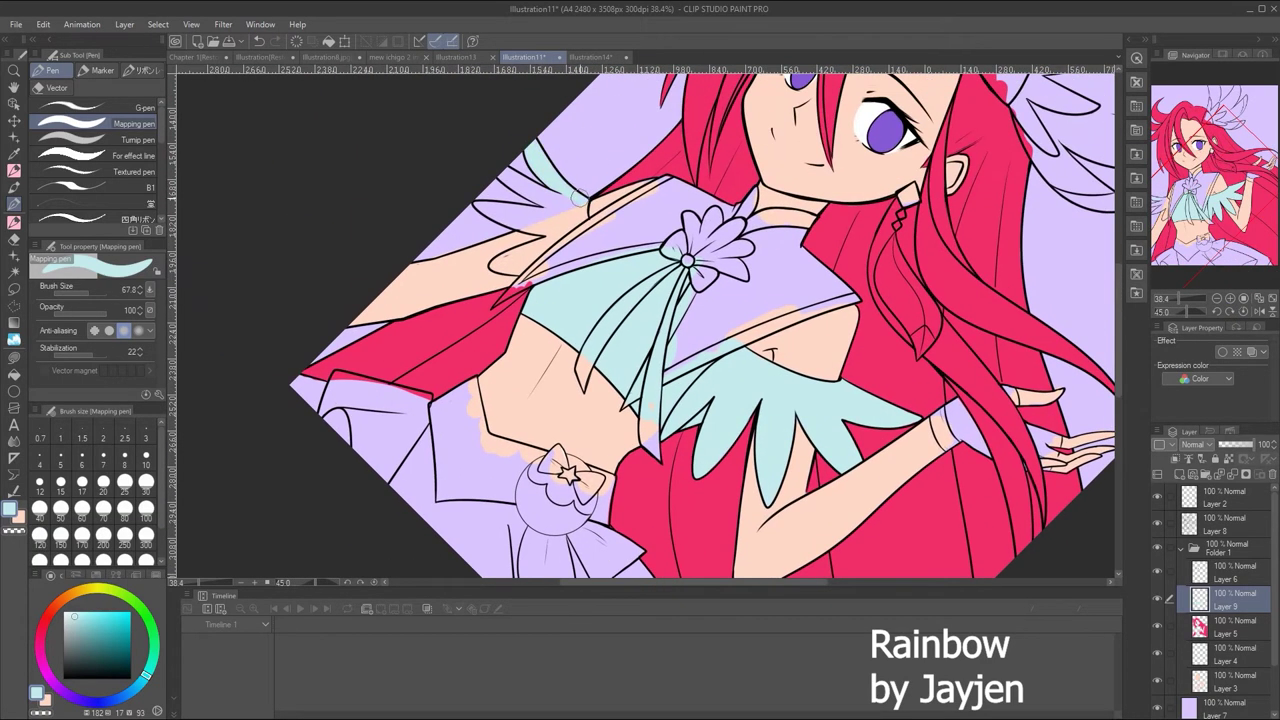
drag(522, 188, 582, 206)
key(minus)
key(minus)
key(minus)
key(minus)
key(minus)
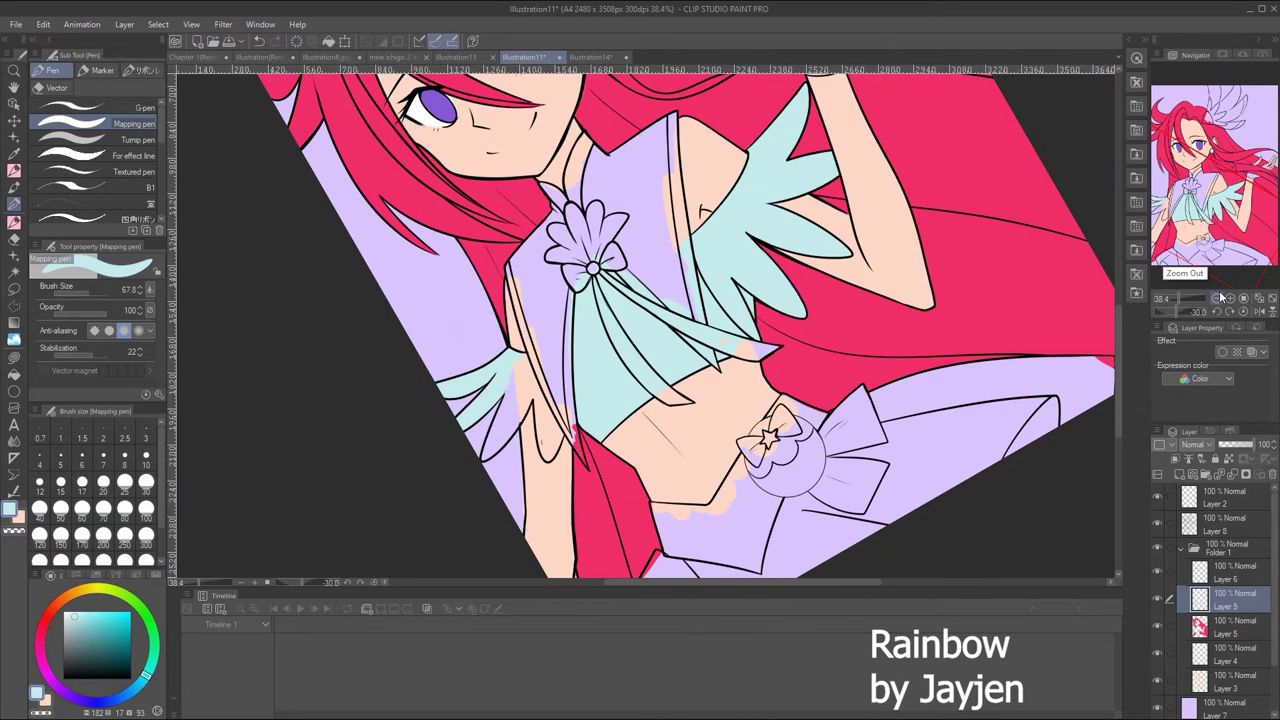
key(e)
ctrl+shift+click(523, 417)
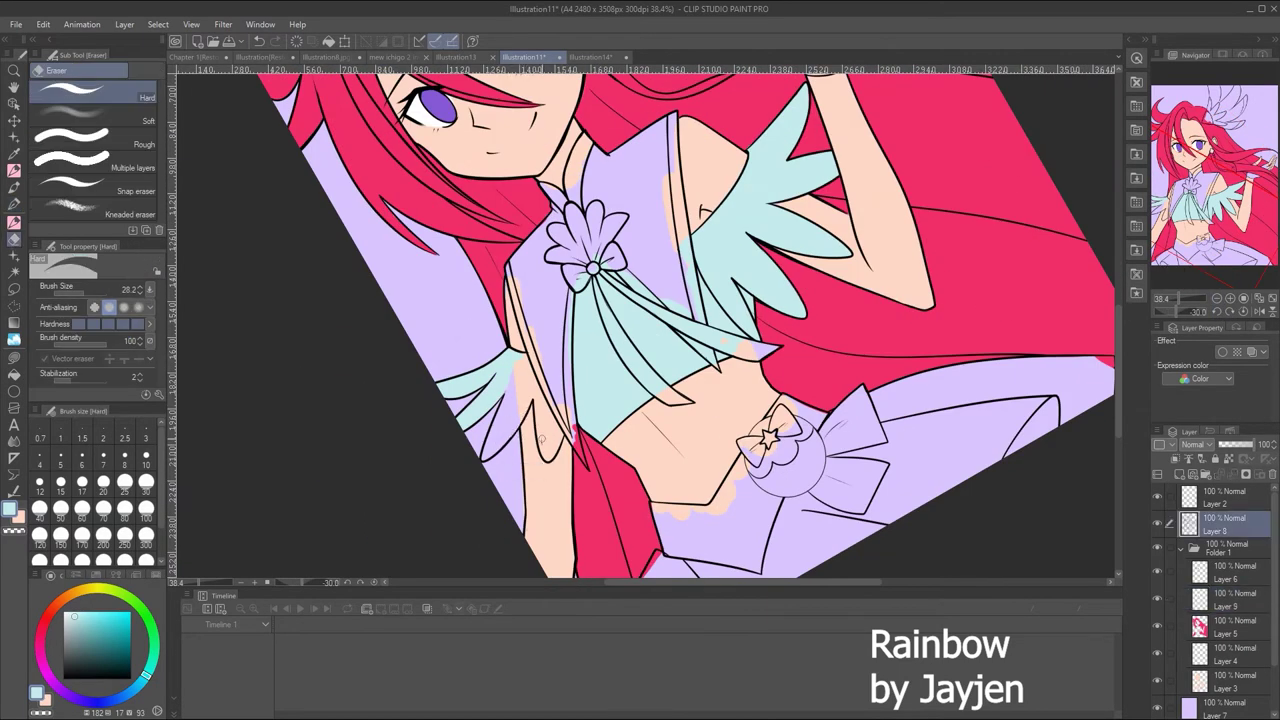
ctrl+shift+click(540, 437)
key(p)
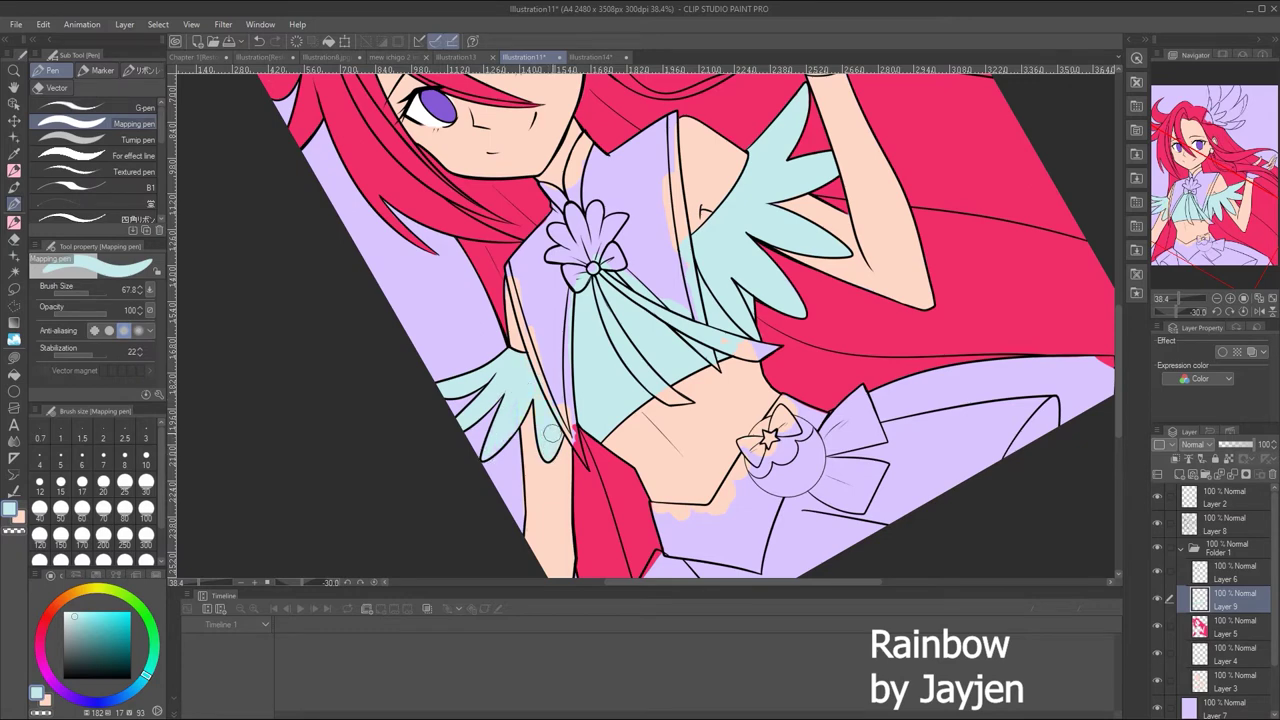
Sample the collar's salmon color from the reference, add a layer above Layer 9, and begin painting the neckband with it at brush size 46.5
click(590, 57)
alt+click(689, 357)
click(525, 57)
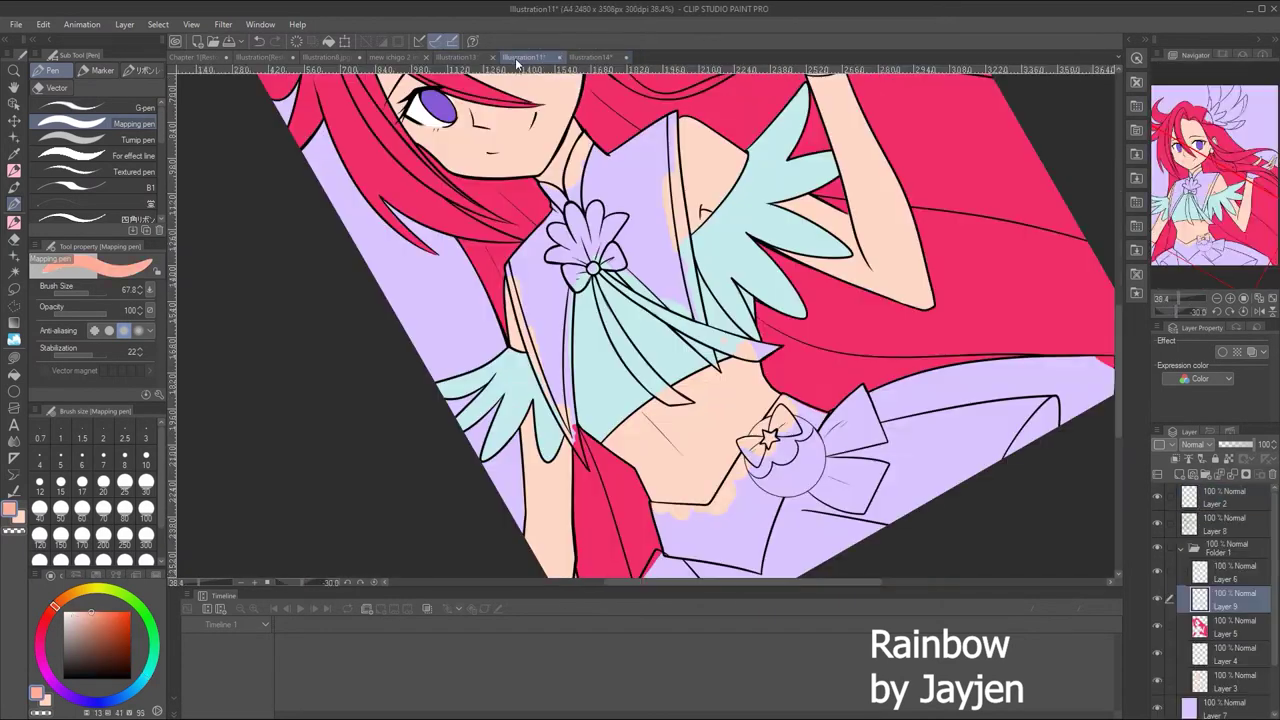
key(ctrl+shift+n)
mouse_move(580, 140)
mouse_down()
mouse_move(576, 214)
mouse_move(596, 140)
mouse_up()
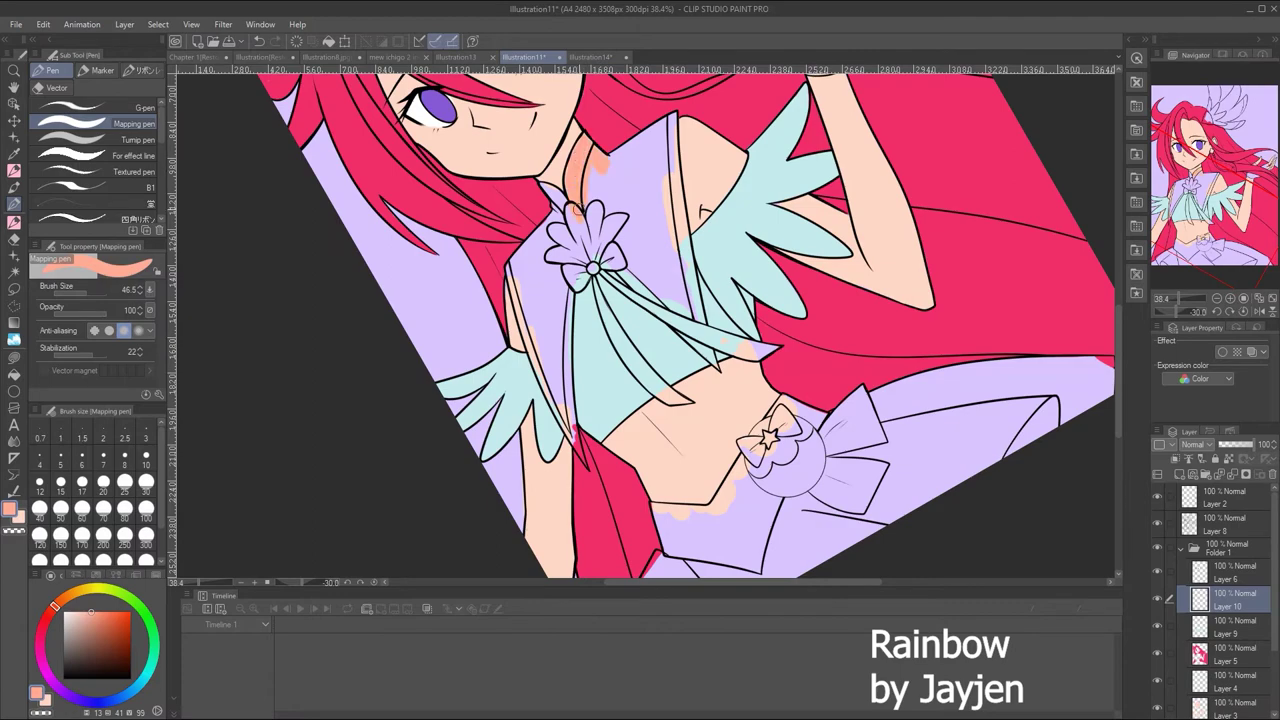
Paint both sides of the sailor collar salmon on Layer 10 up to the outline, undoing the stray stroke
click(15, 238)
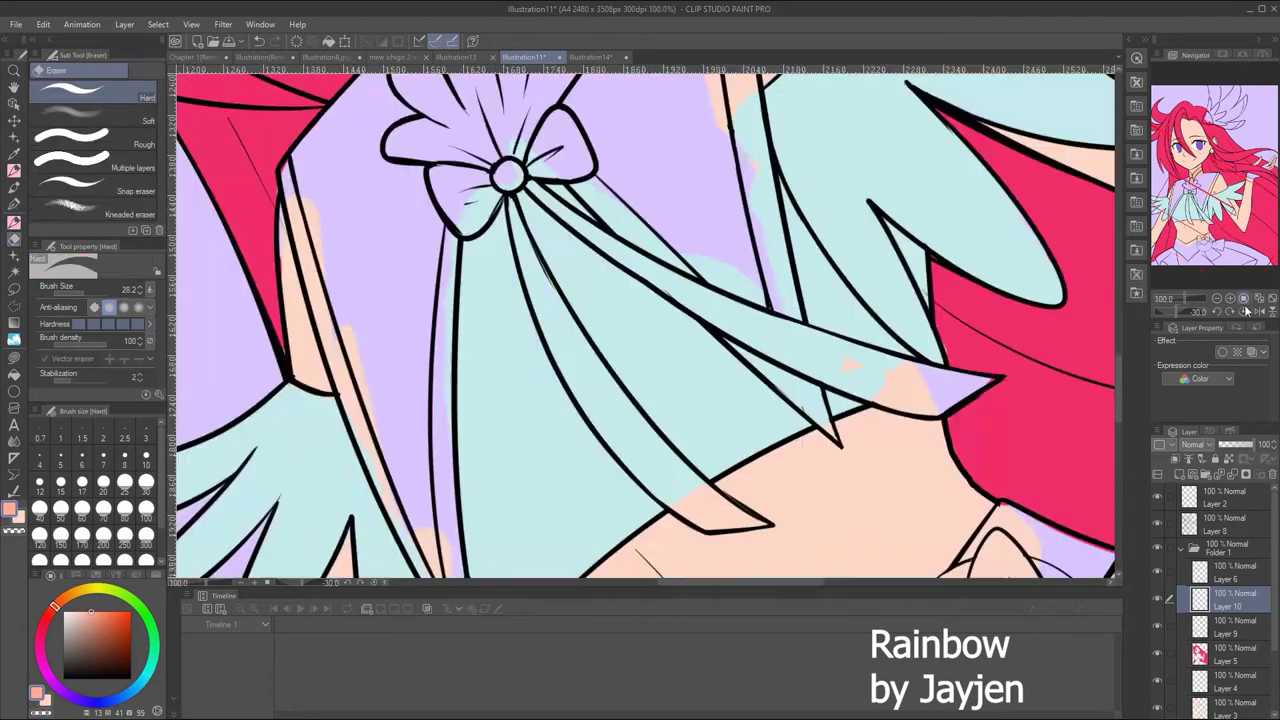
key(ctrl+shift+0)
key(p)
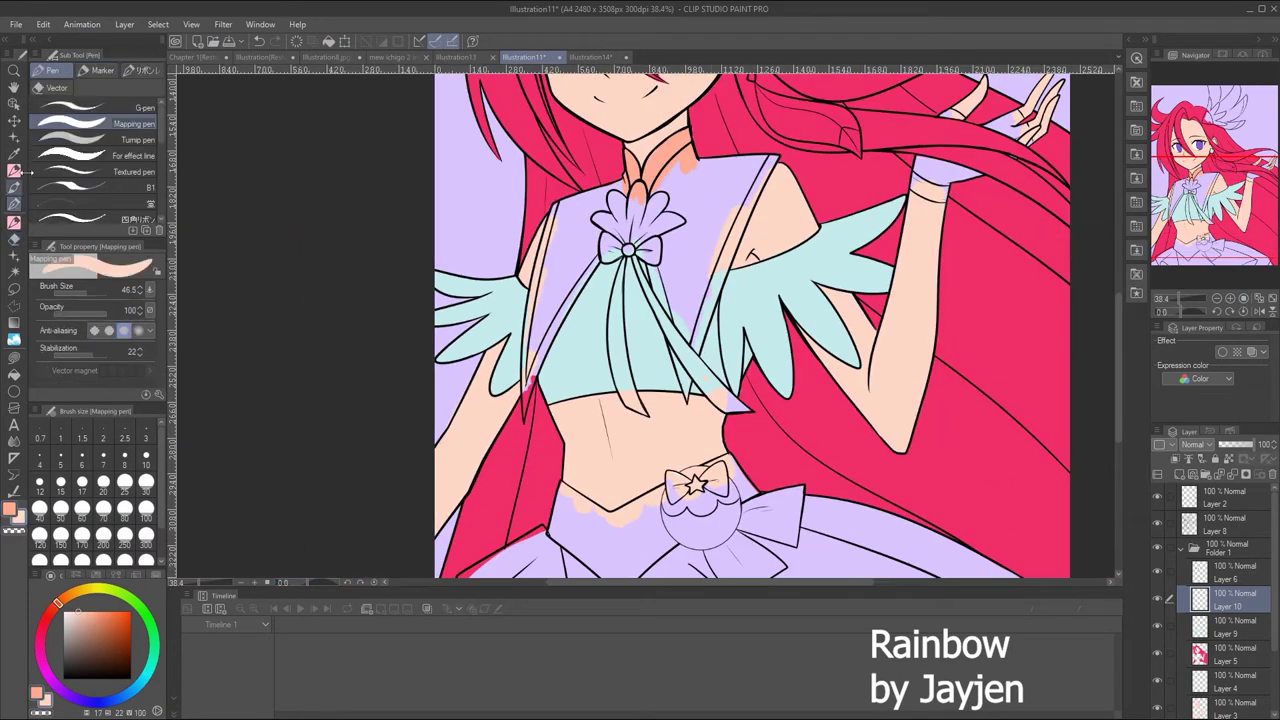
mouse_move(618, 186)
mouse_down()
mouse_move(554, 291)
mouse_move(540, 255)
mouse_move(525, 410)
mouse_move(559, 299)
mouse_move(535, 362)
mouse_move(630, 200)
mouse_move(539, 352)
mouse_move(569, 236)
mouse_move(578, 254)
mouse_move(601, 193)
mouse_move(645, 226)
mouse_up()
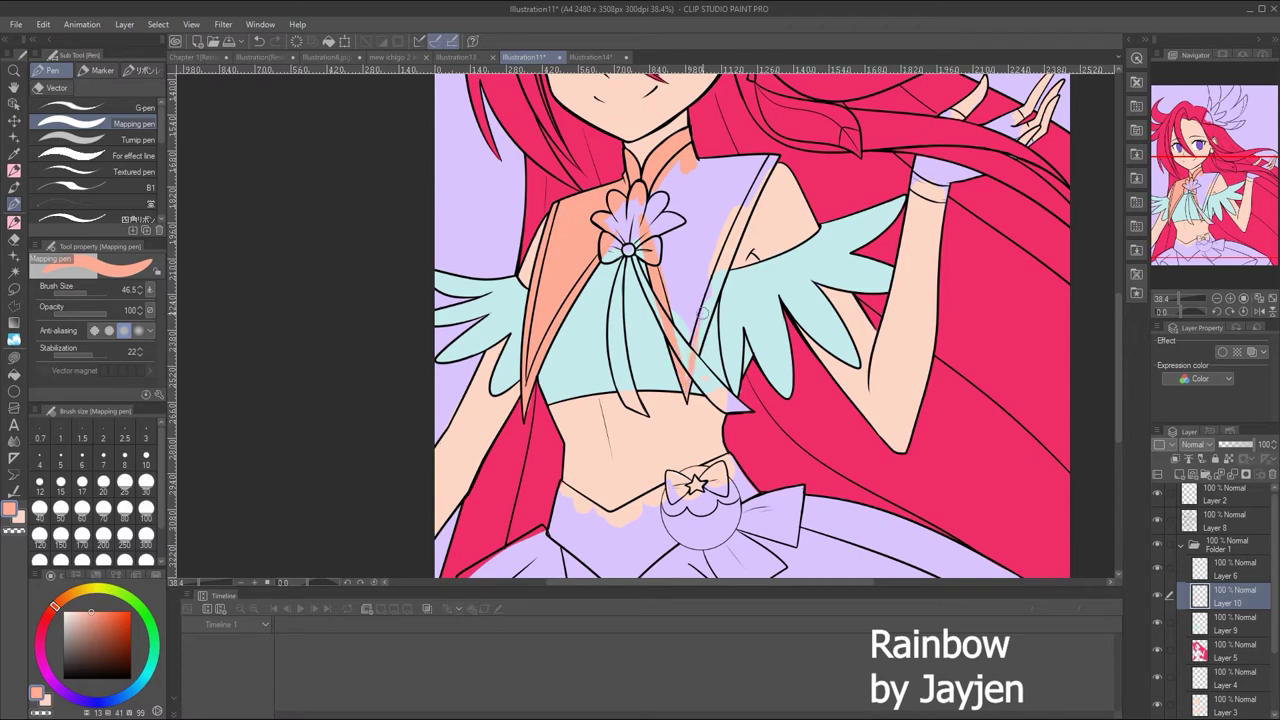
mouse_move(703, 314)
mouse_down()
mouse_move(768, 160)
mouse_move(687, 185)
mouse_move(651, 232)
mouse_move(685, 366)
mouse_move(687, 177)
mouse_move(723, 203)
mouse_move(718, 191)
mouse_move(684, 233)
mouse_move(750, 204)
mouse_up()
key(ctrl+z)
Paint the shell brooch with the reference's yellow on a new layer above Layer 10 at brush size 41.0
click(597, 57)
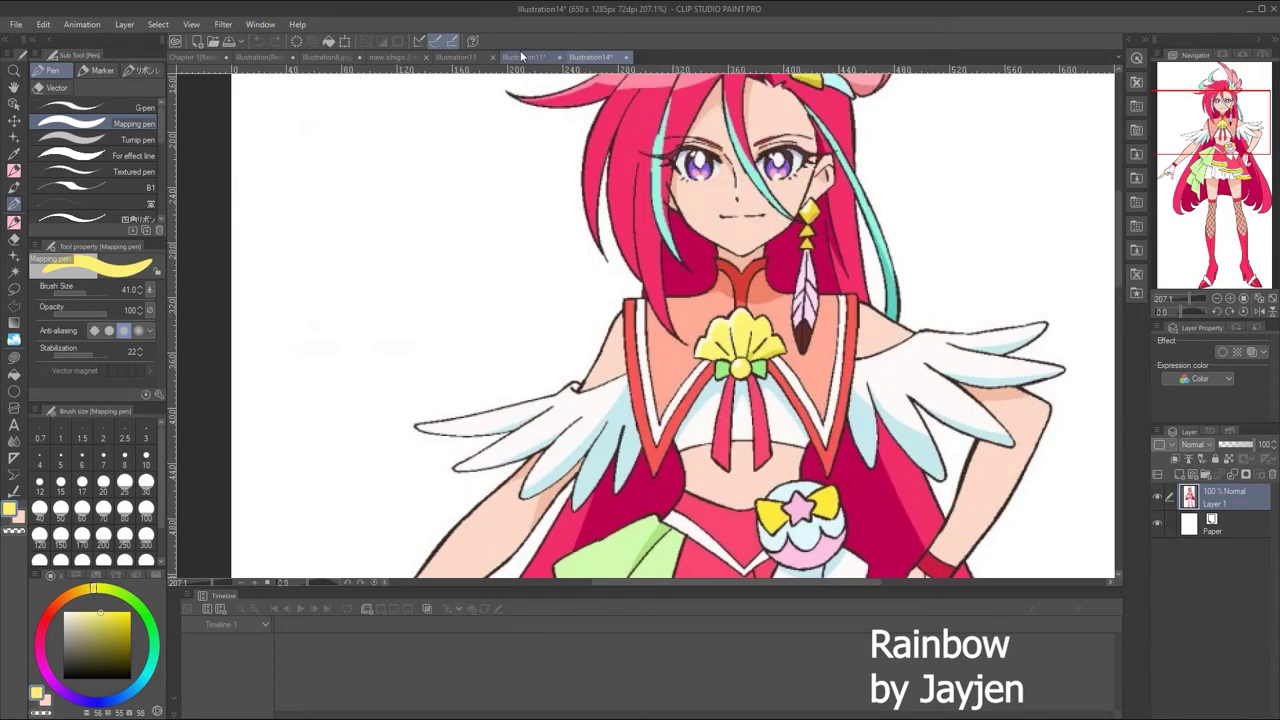
click(525, 57)
key(ctrl+shift+n)
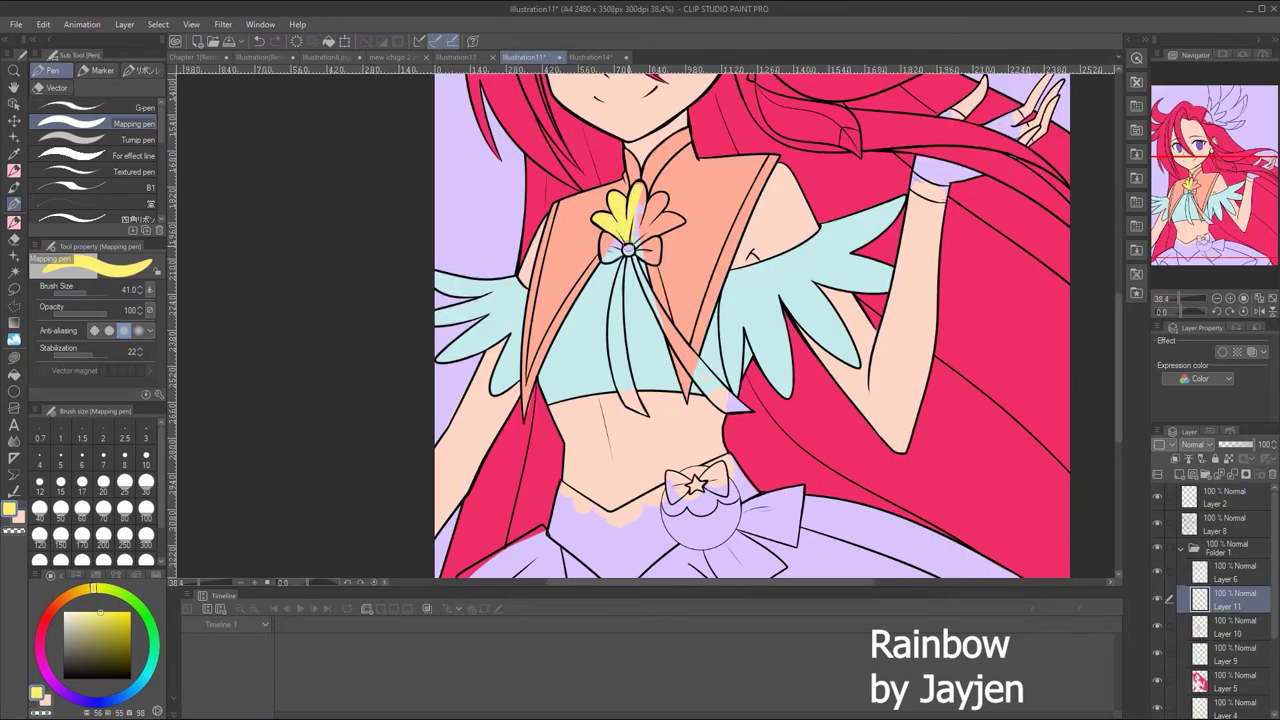
drag(638, 187, 658, 203)
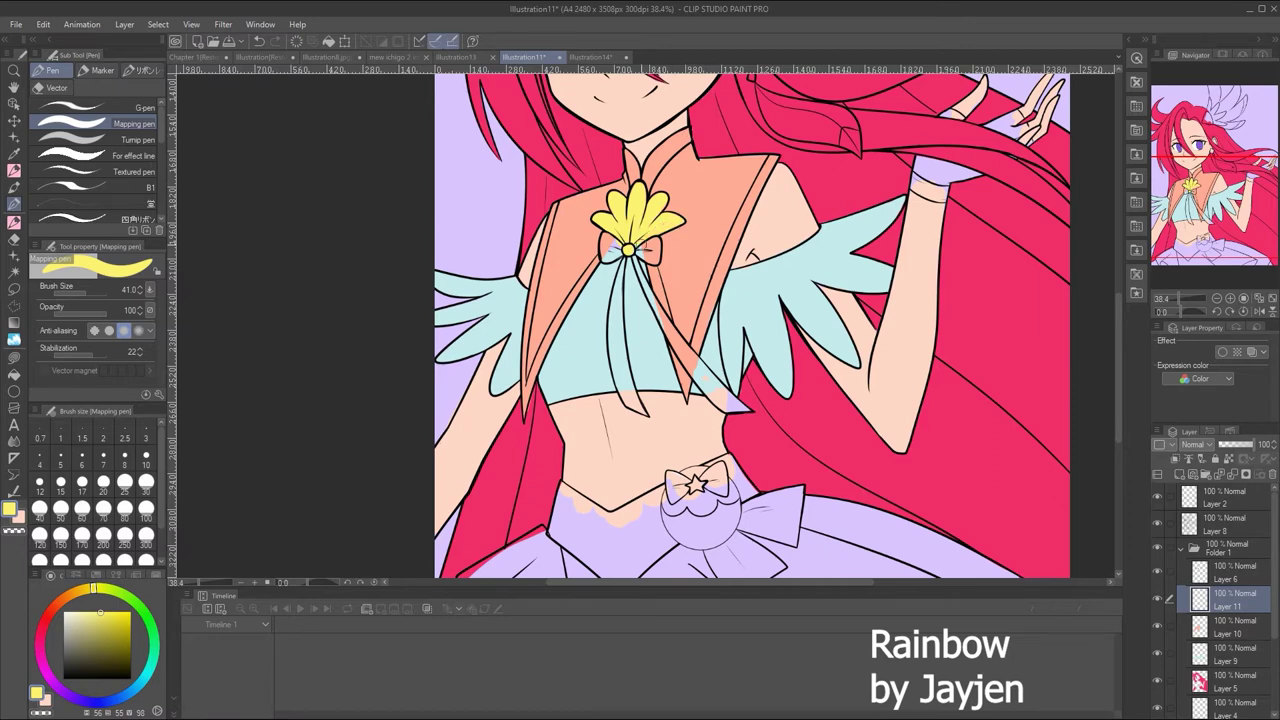
Sample the bow's green from the reference and paint the small bow beneath the shell brooch on Layer 11
click(597, 57)
alt+click(560, 515)
click(525, 57)
click(608, 240)
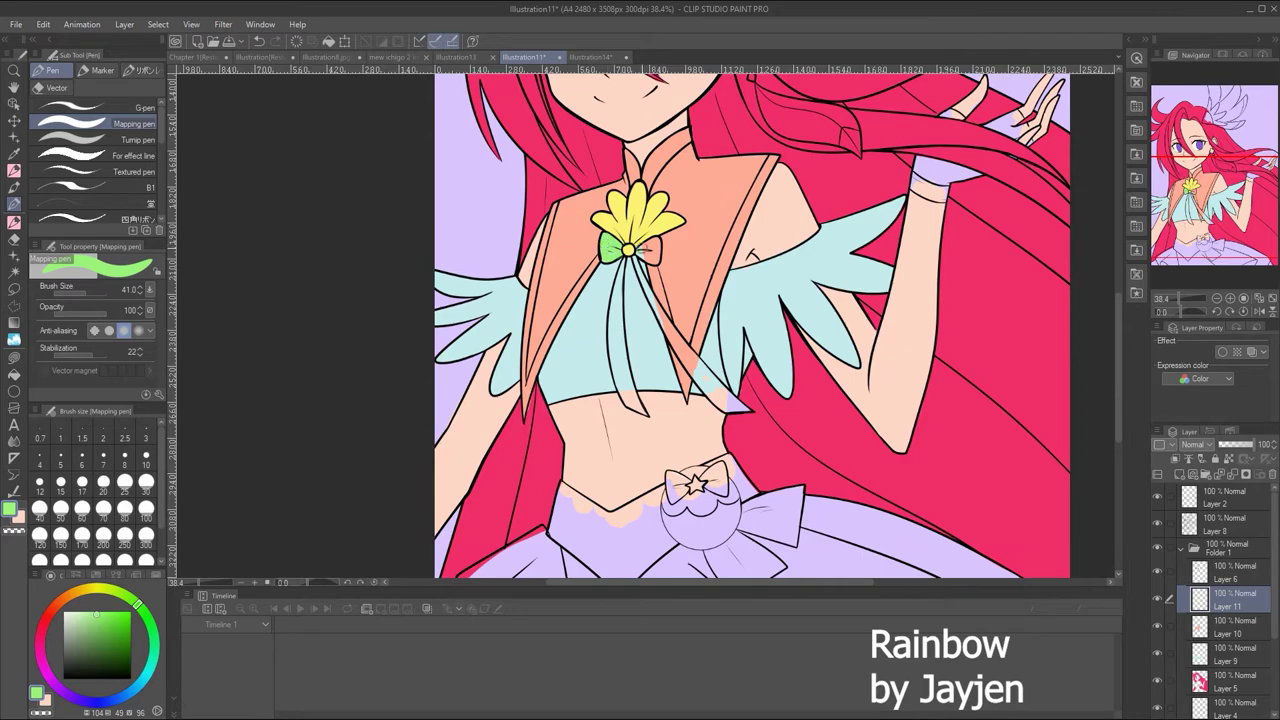
Sample the ribbon's pinkish red from the reference and paint both hanging ribbon tails below the bow on Layer 11
click(597, 57)
alt+click(520, 100)
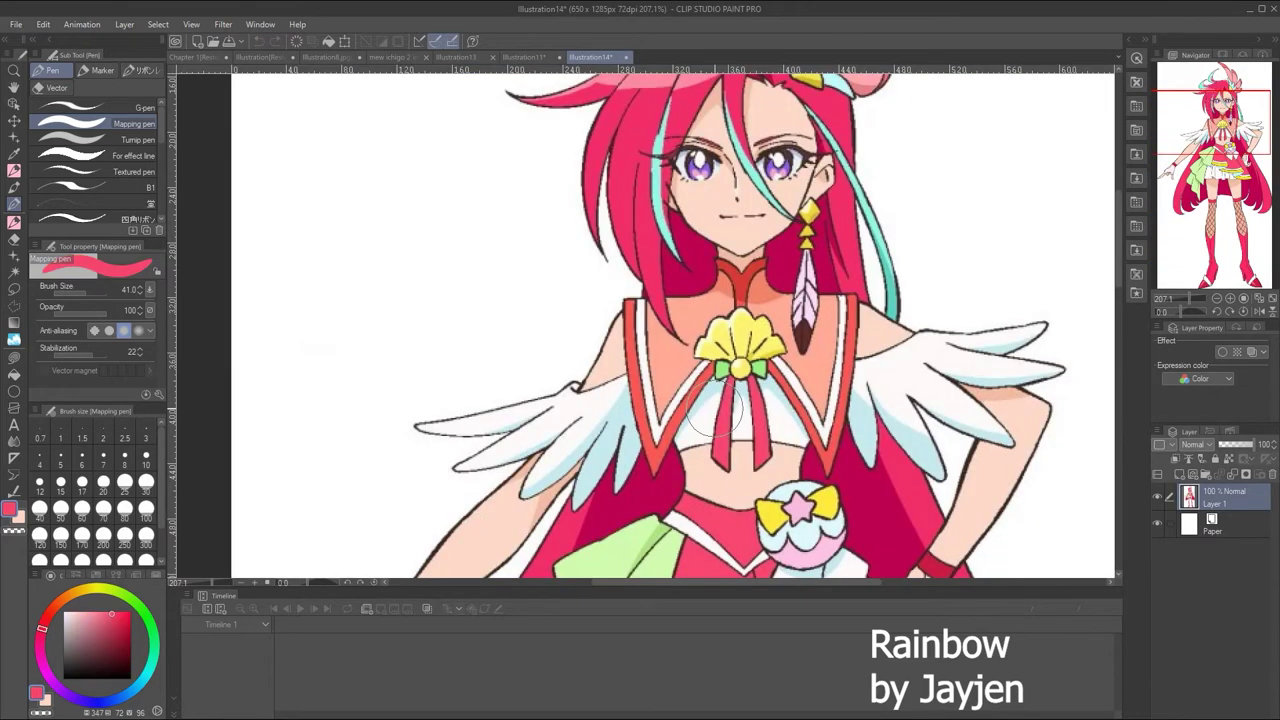
click(525, 57)
drag(622, 258, 614, 375)
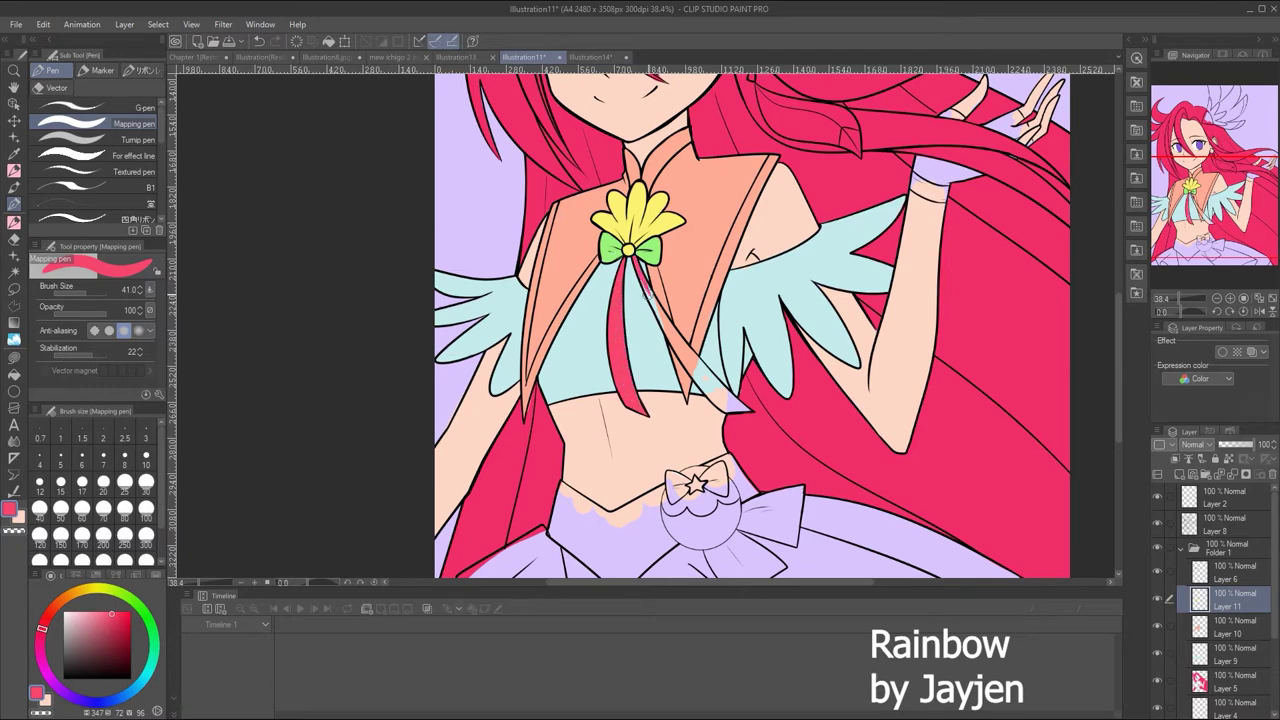
mouse_move(649, 291)
mouse_down()
mouse_move(695, 365)
mouse_move(745, 410)
mouse_move(714, 391)
mouse_up()
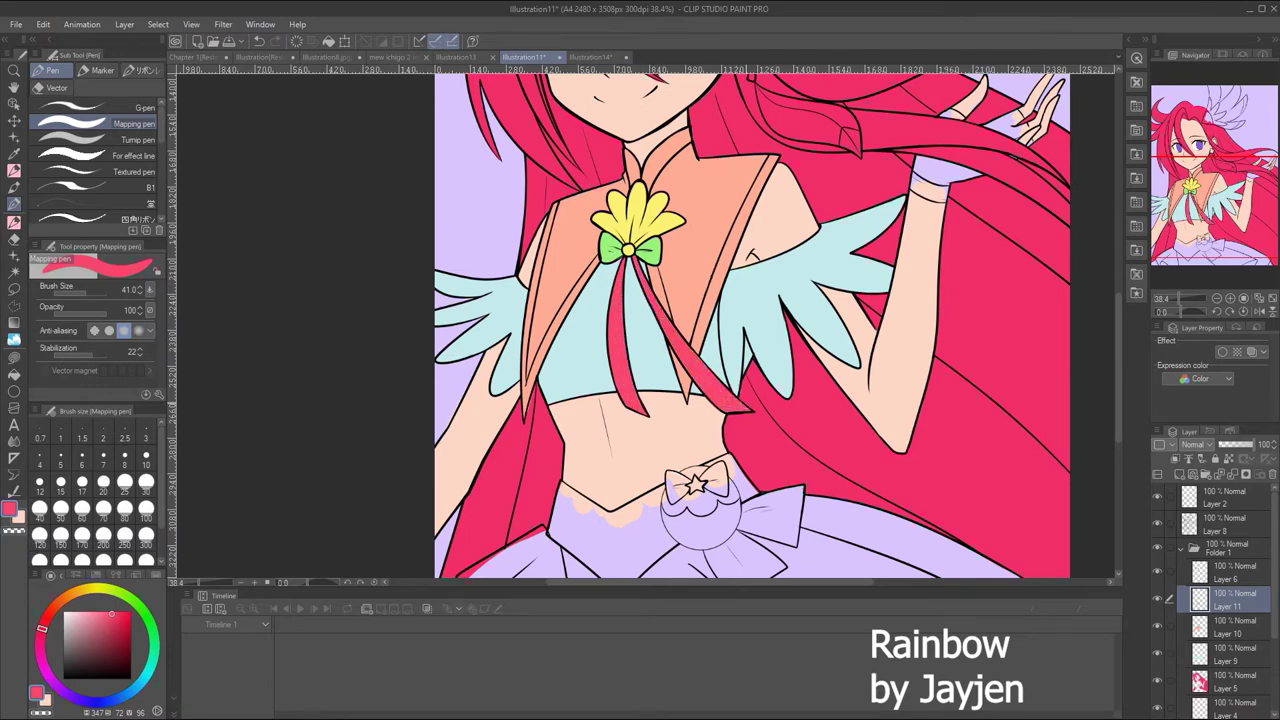
Paint the neckband and the collar's border with the reference's red on a new layer clipped to Layer 10
click(597, 57)
alt+click(851, 423)
click(525, 57)
click(1230, 627)
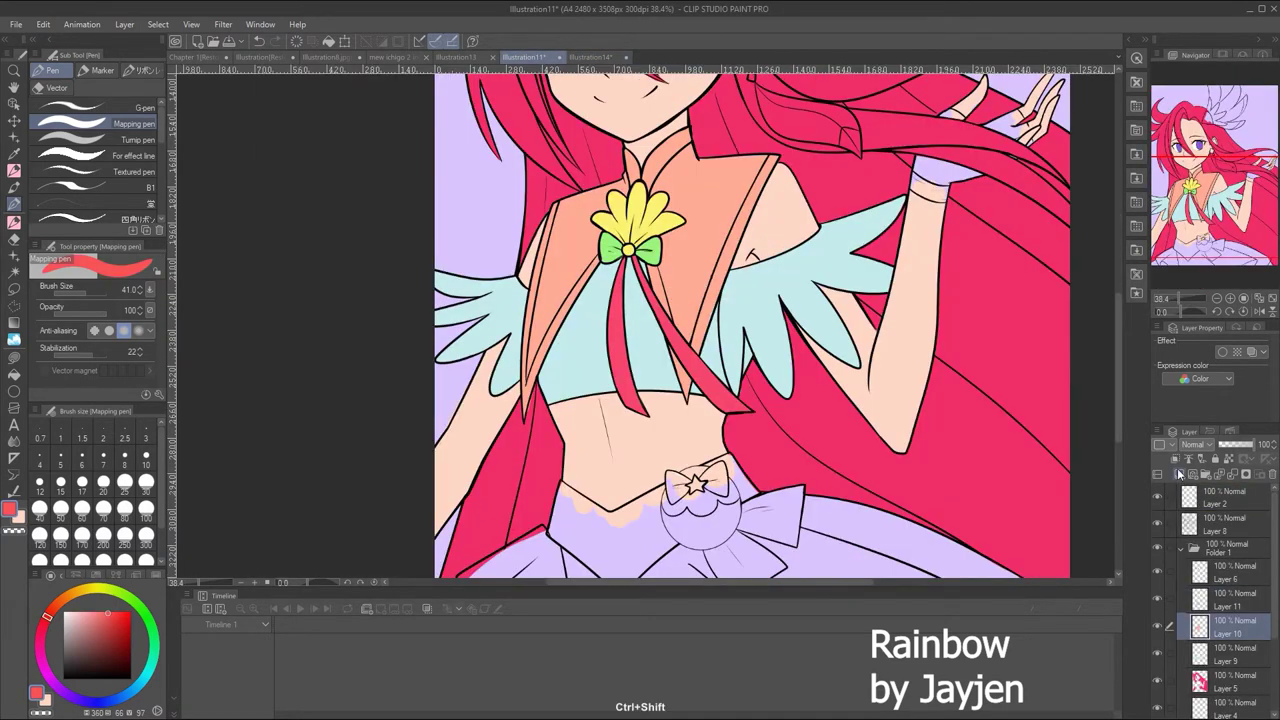
click(1179, 474)
drag(684, 132, 646, 178)
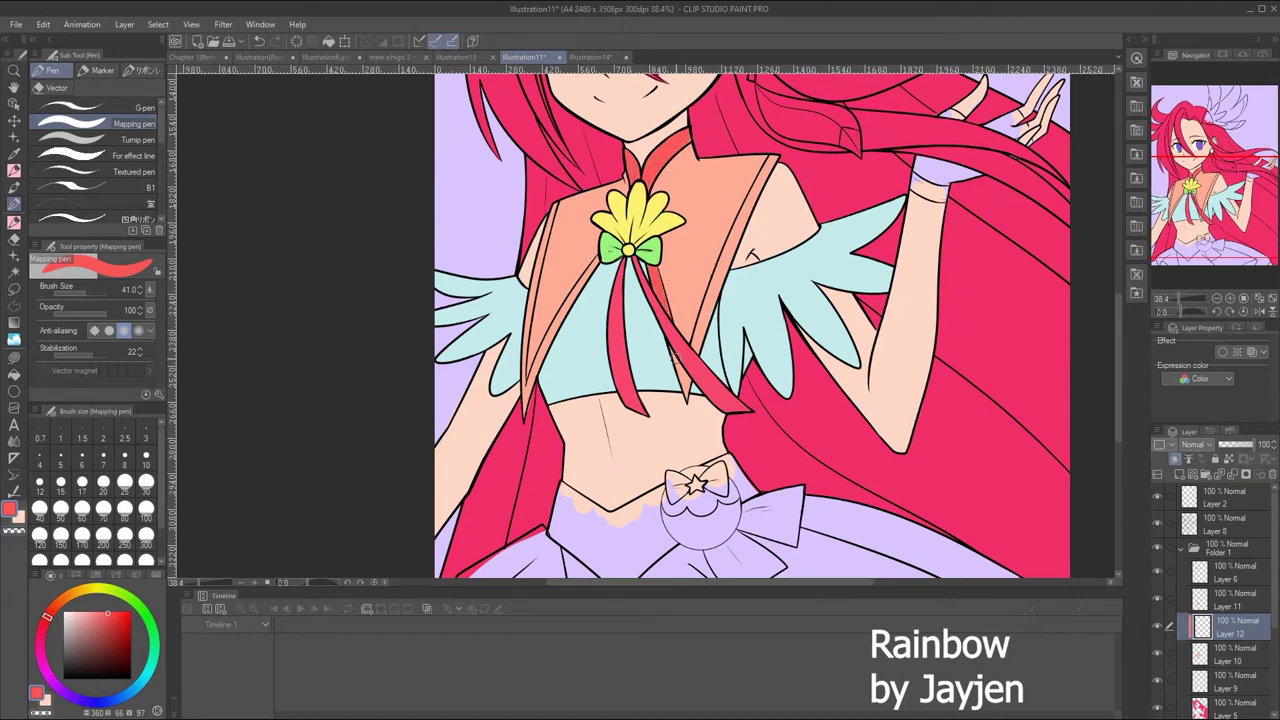
drag(688, 392, 735, 215)
drag(776, 156, 748, 215)
key(alt+bracketleft)
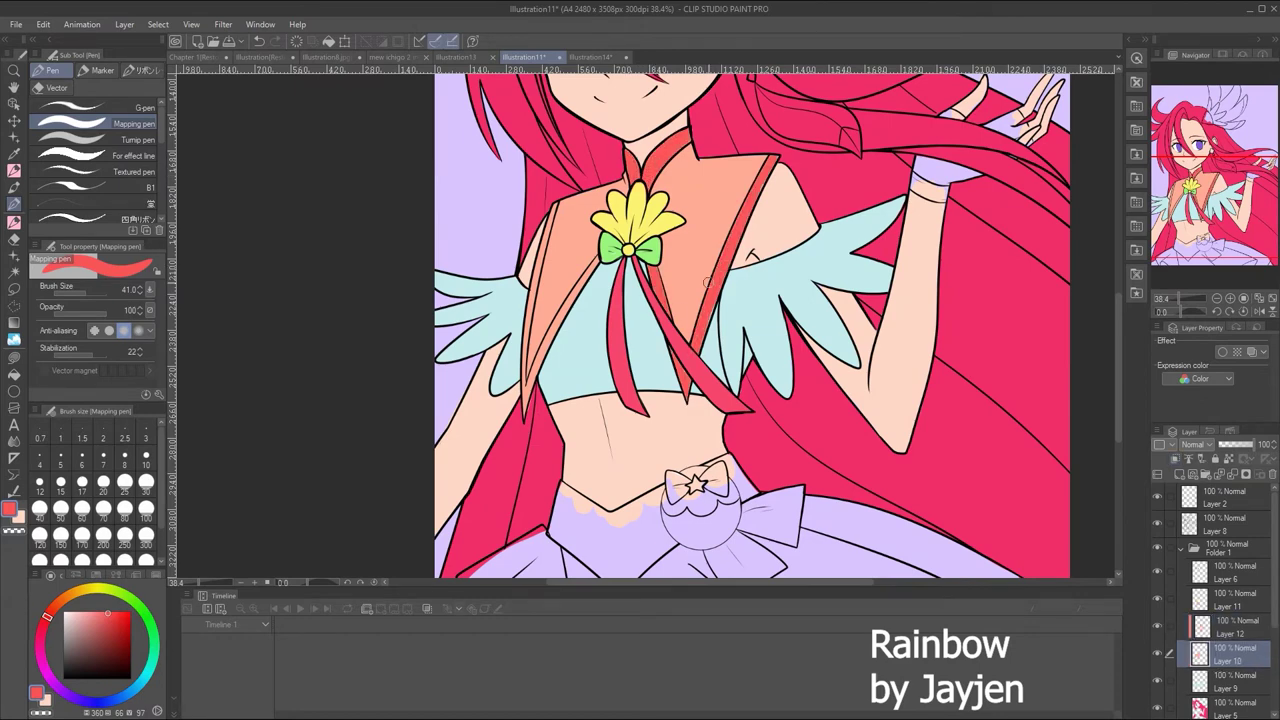
key(alt+bracketright)
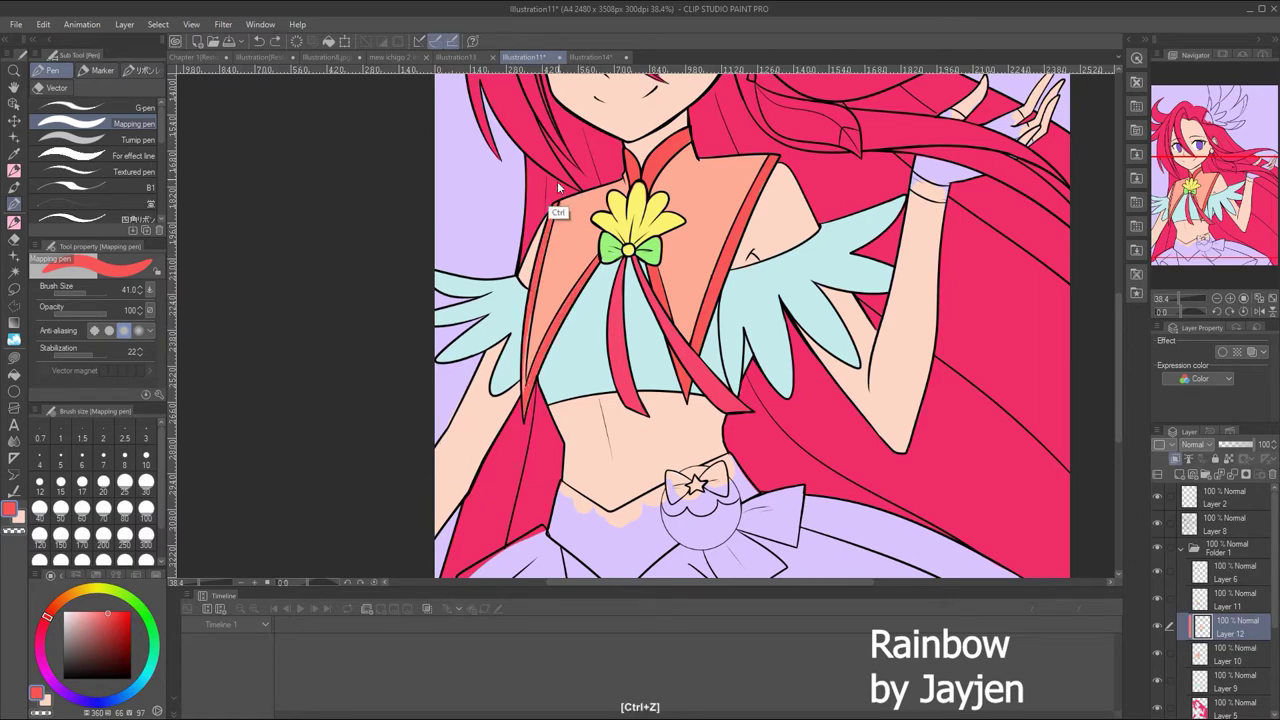
Add another clipped layer, move it beneath Layer 12, and paint white stripes along the inner edge of the collar's red border
key(e)
click(1181, 474)
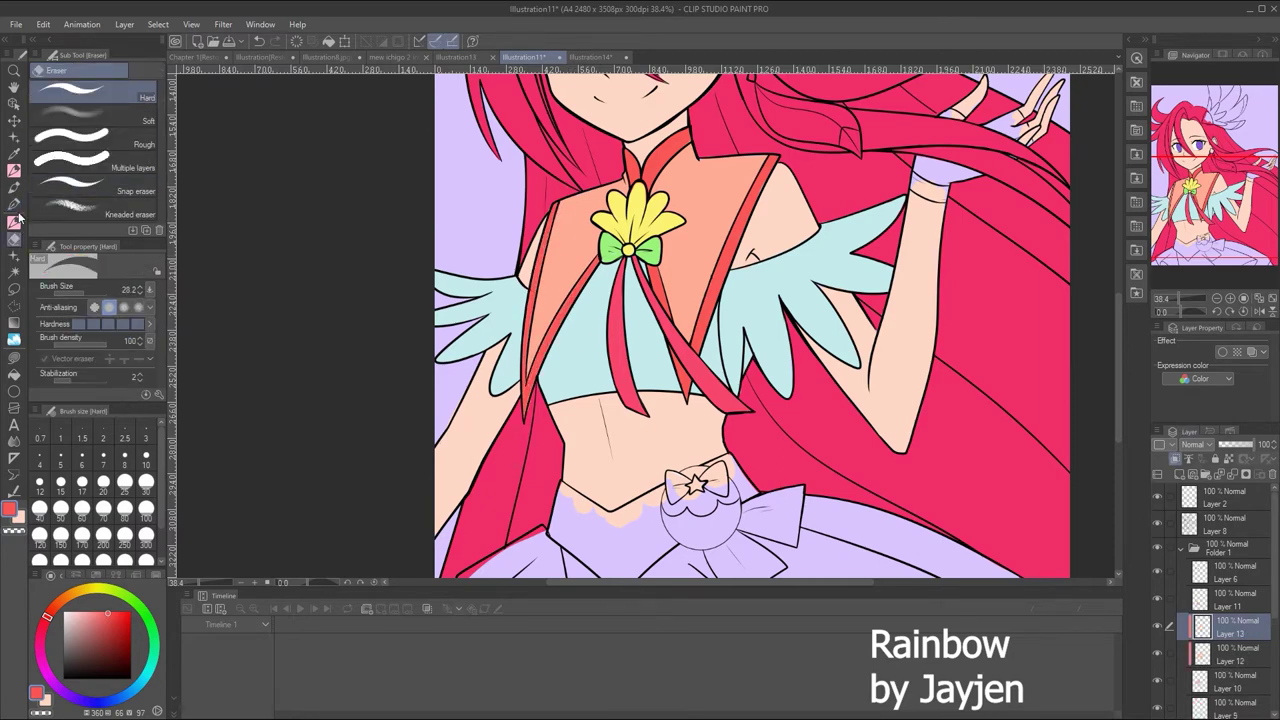
key(p)
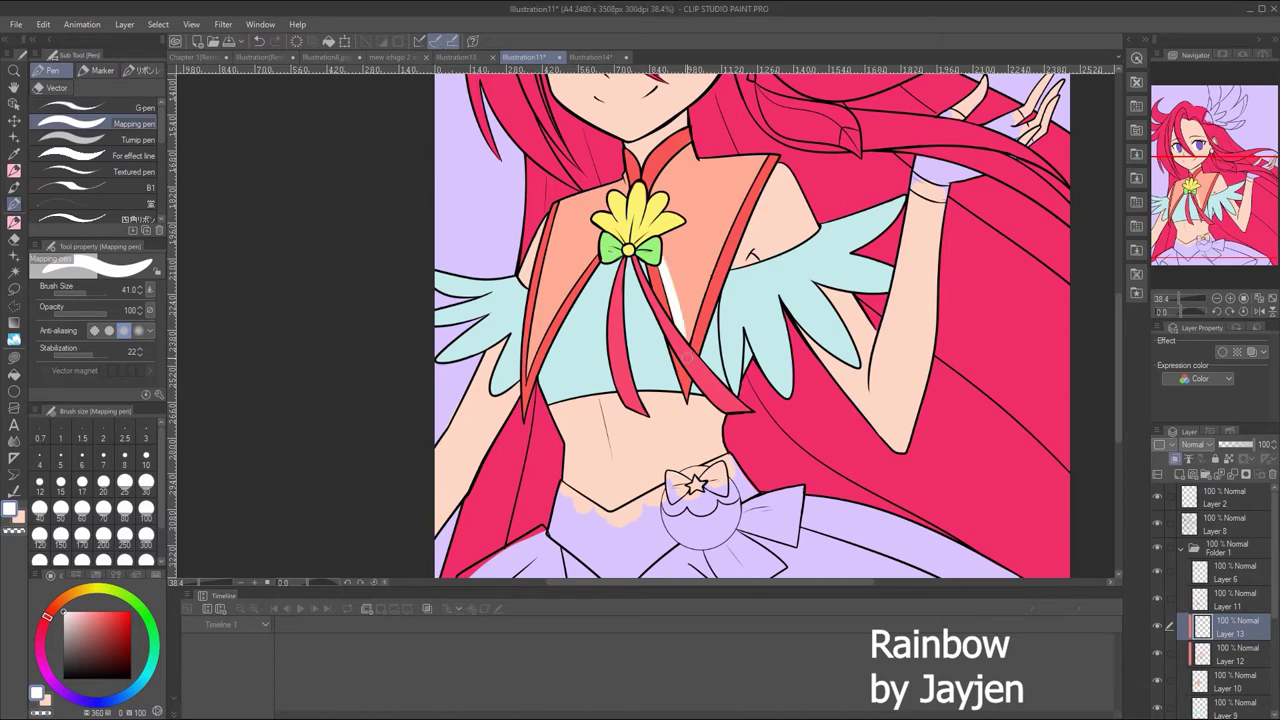
drag(1237, 627, 1237, 657)
key(ctrl+z)
drag(680, 328, 770, 157)
drag(528, 372, 562, 203)
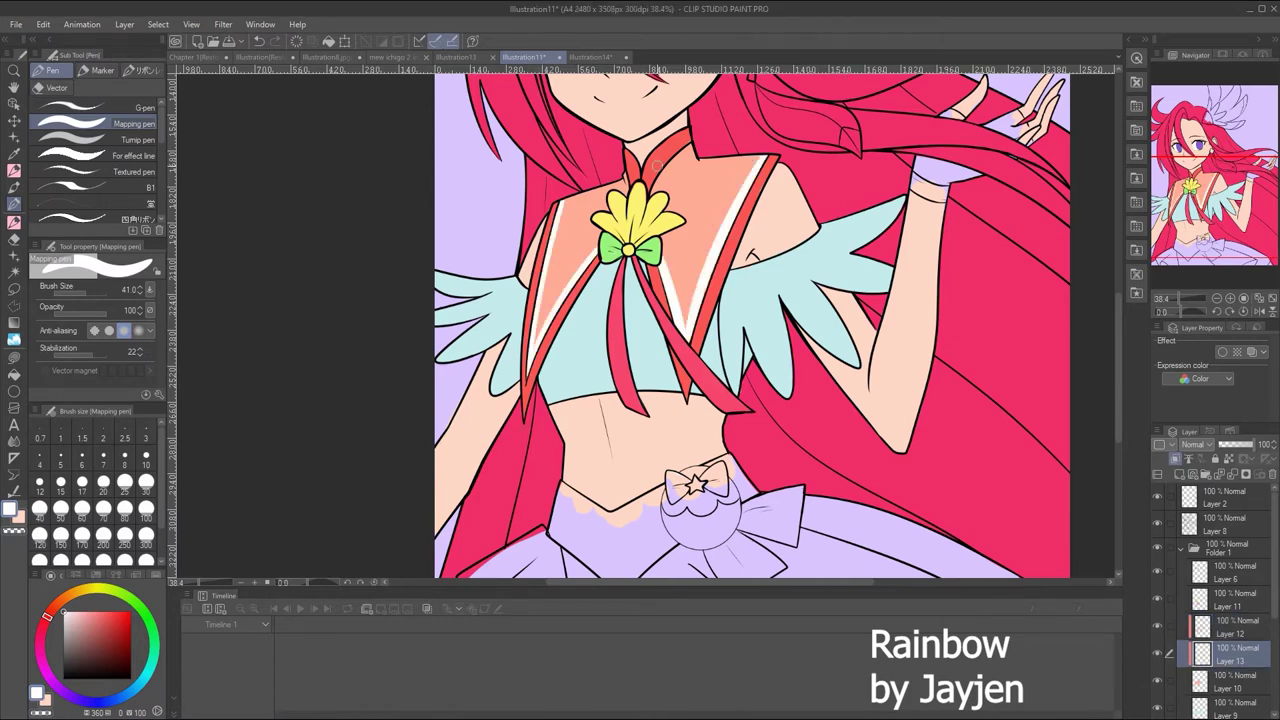
Add a layer above Layer 6 and paint the earring and the triangular hair ornament with the brooch's yellow
ctrl+shift+click(615, 246)
mouse_move(1185, 298)
mouse_down()
mouse_move(1171, 298)
mouse_move(1190, 298)
mouse_up()
click(590, 57)
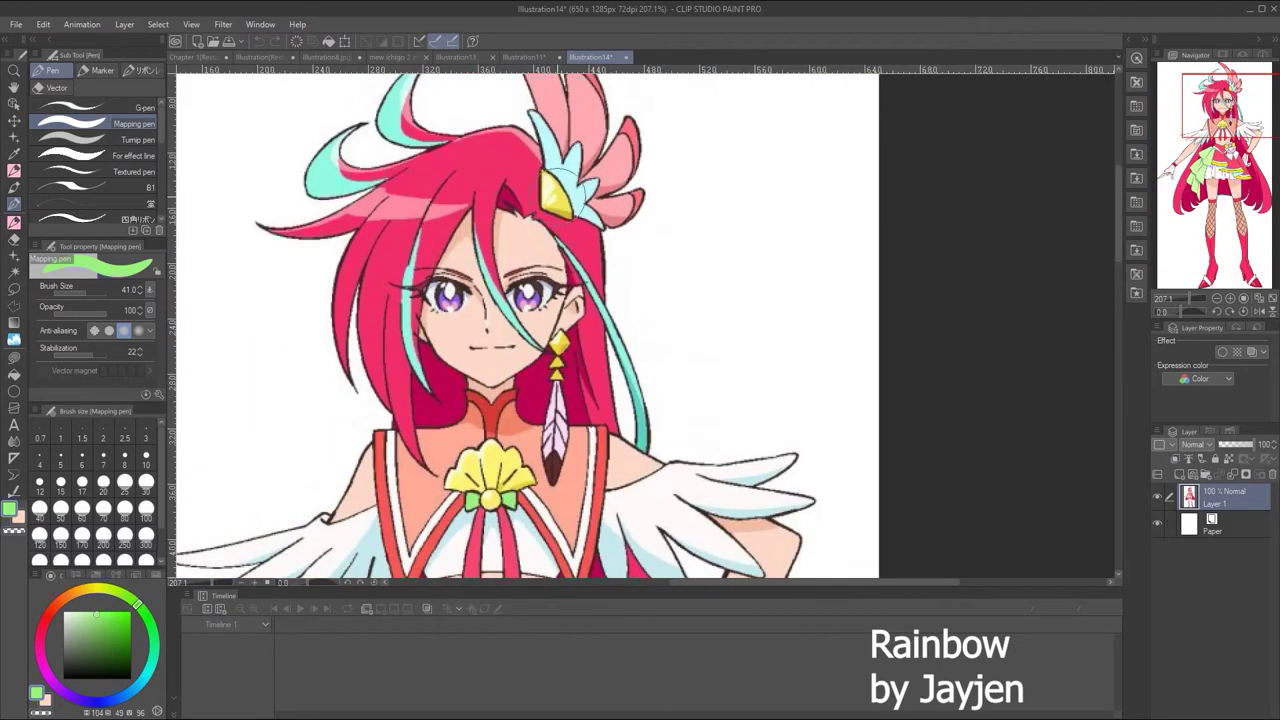
click(525, 57)
click(1179, 474)
scroll(1172, 140, up, 2)
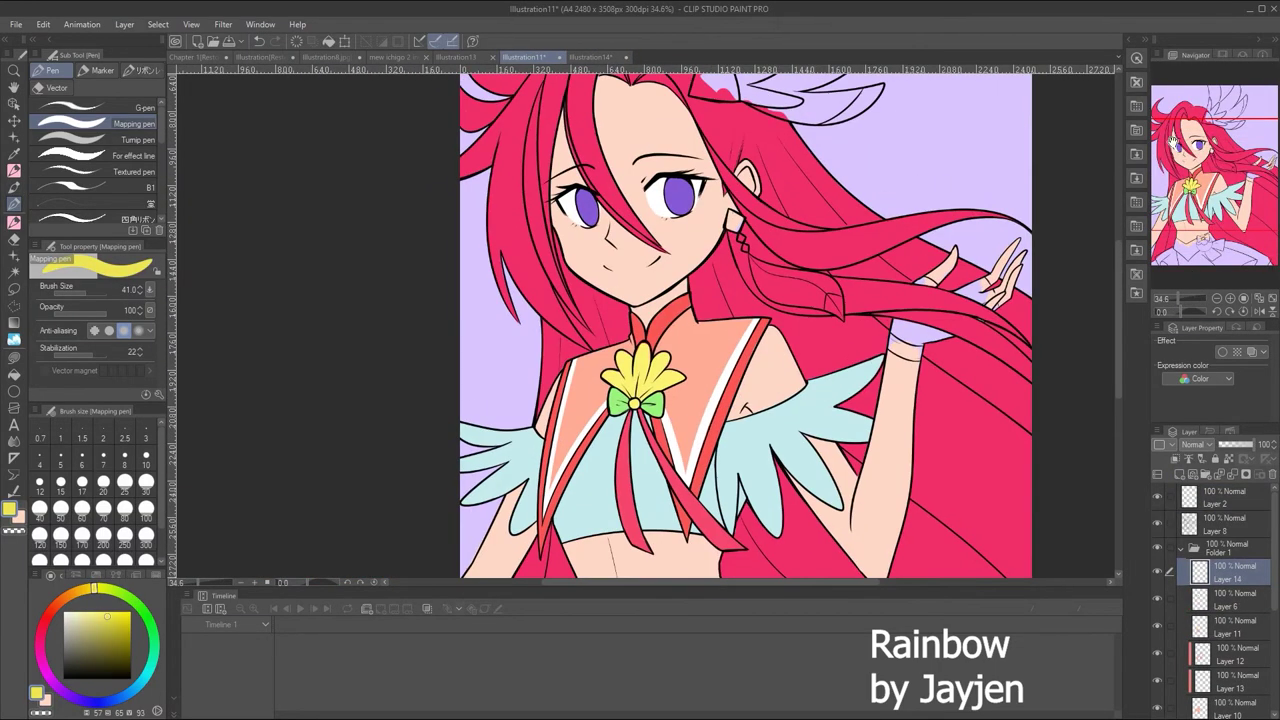
alt+click(738, 218)
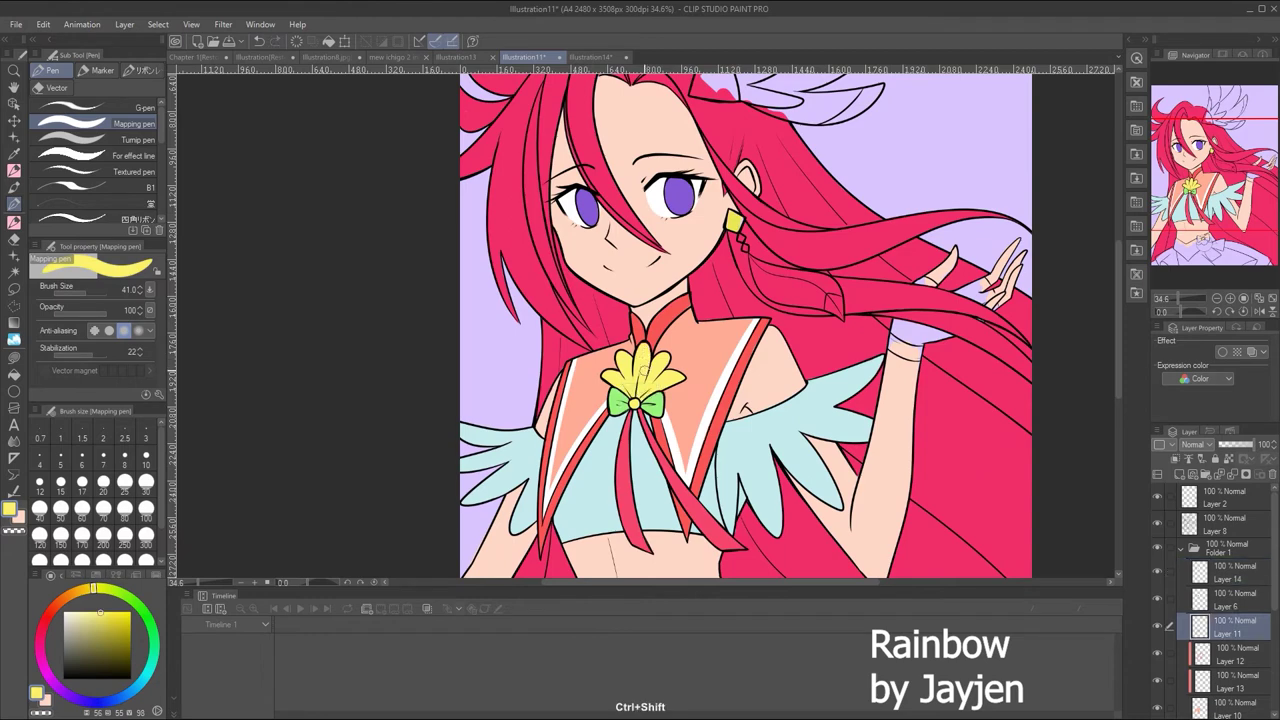
ctrl+alt+drag(644, 352, 734, 222)
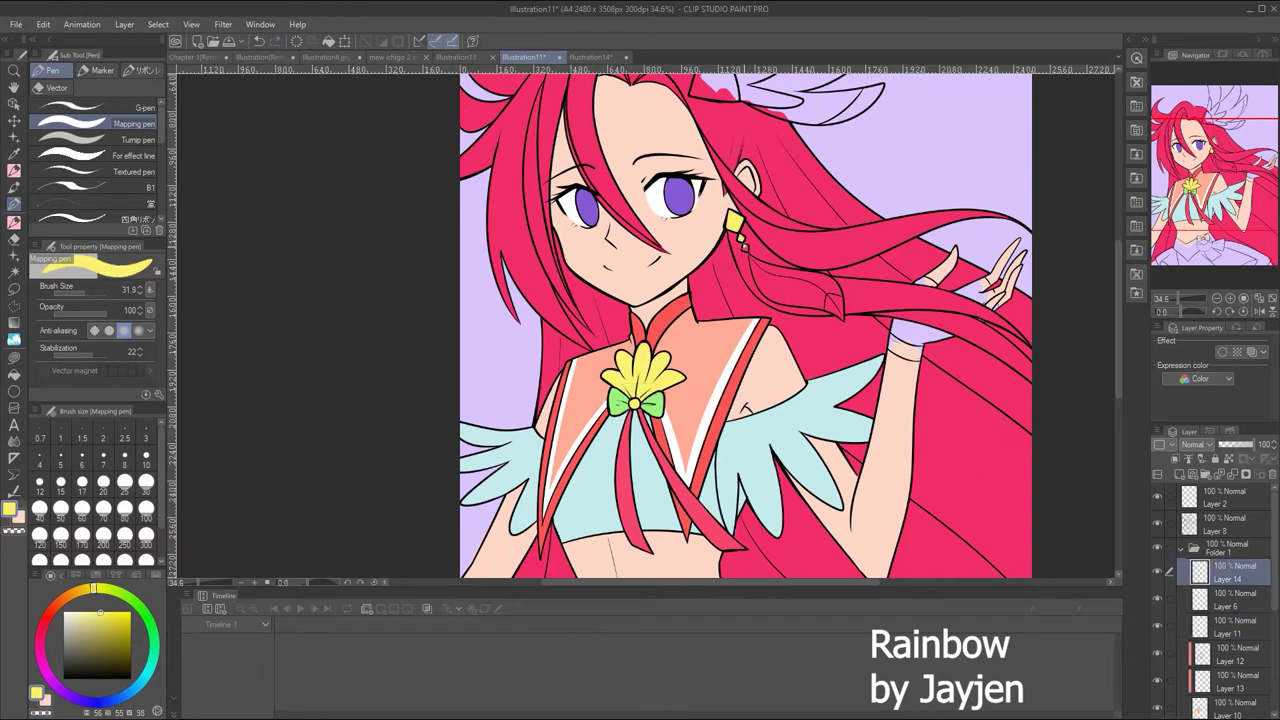
drag(1163, 124, 1163, 103)
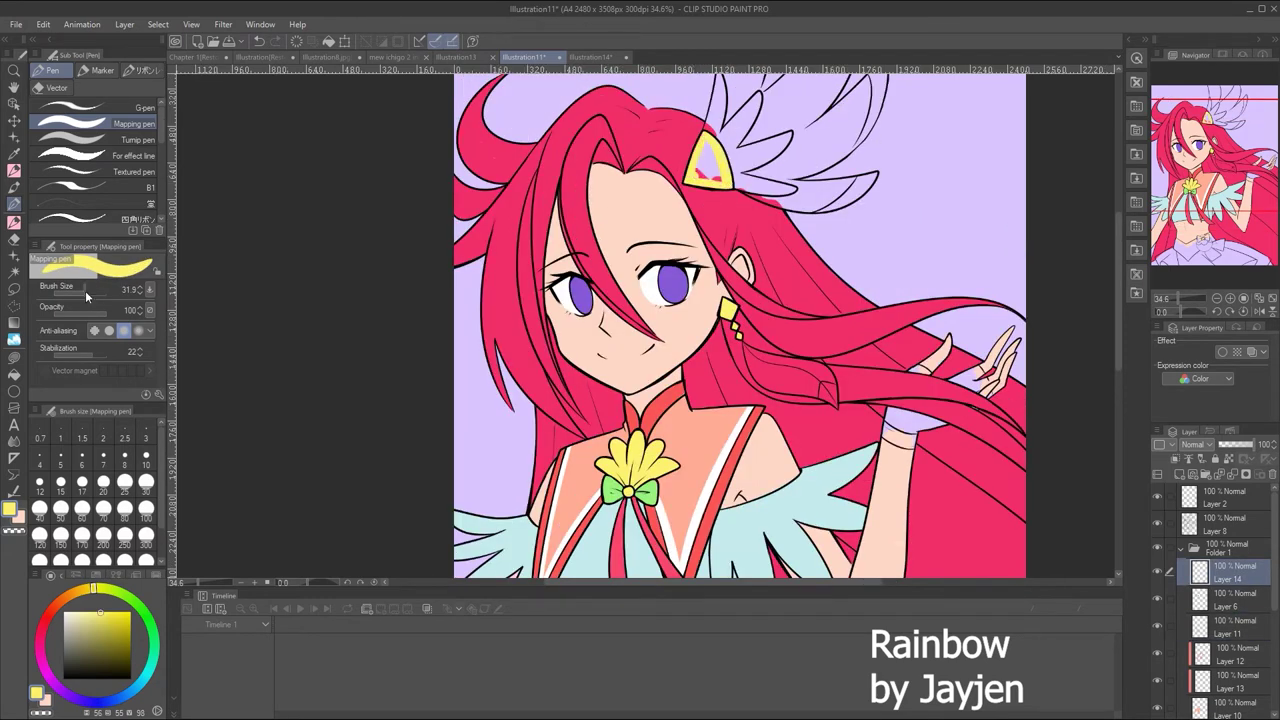
drag(706, 142, 706, 176)
Paint the small hair feathers beside the ornament with the sleeve's pale aqua on a new layer beneath Layer 14, and add another layer below it
click(1201, 459)
alt+click(784, 514)
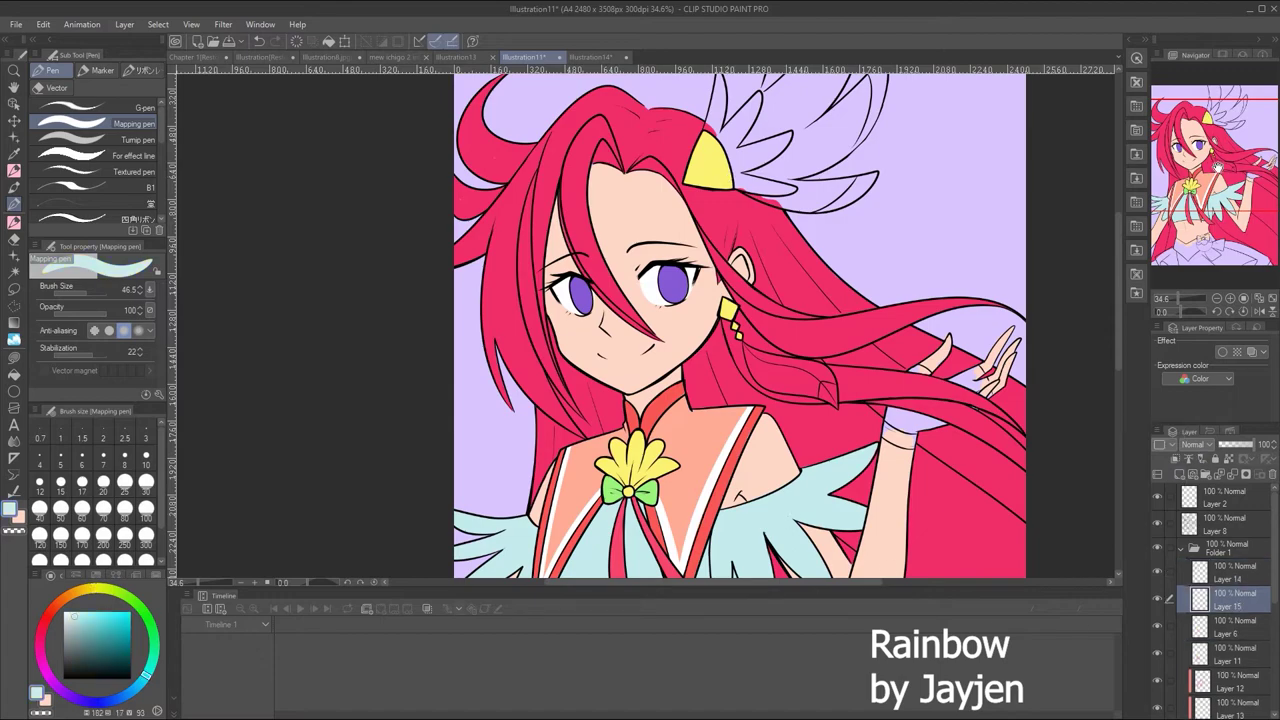
drag(1218, 167, 1220, 153)
mouse_move(706, 133)
mouse_down()
mouse_move(702, 200)
mouse_move(744, 160)
mouse_move(690, 229)
mouse_move(761, 201)
mouse_move(779, 167)
mouse_move(707, 198)
mouse_move(767, 202)
mouse_move(728, 218)
mouse_move(714, 208)
mouse_move(779, 367)
mouse_up()
click(1179, 460)
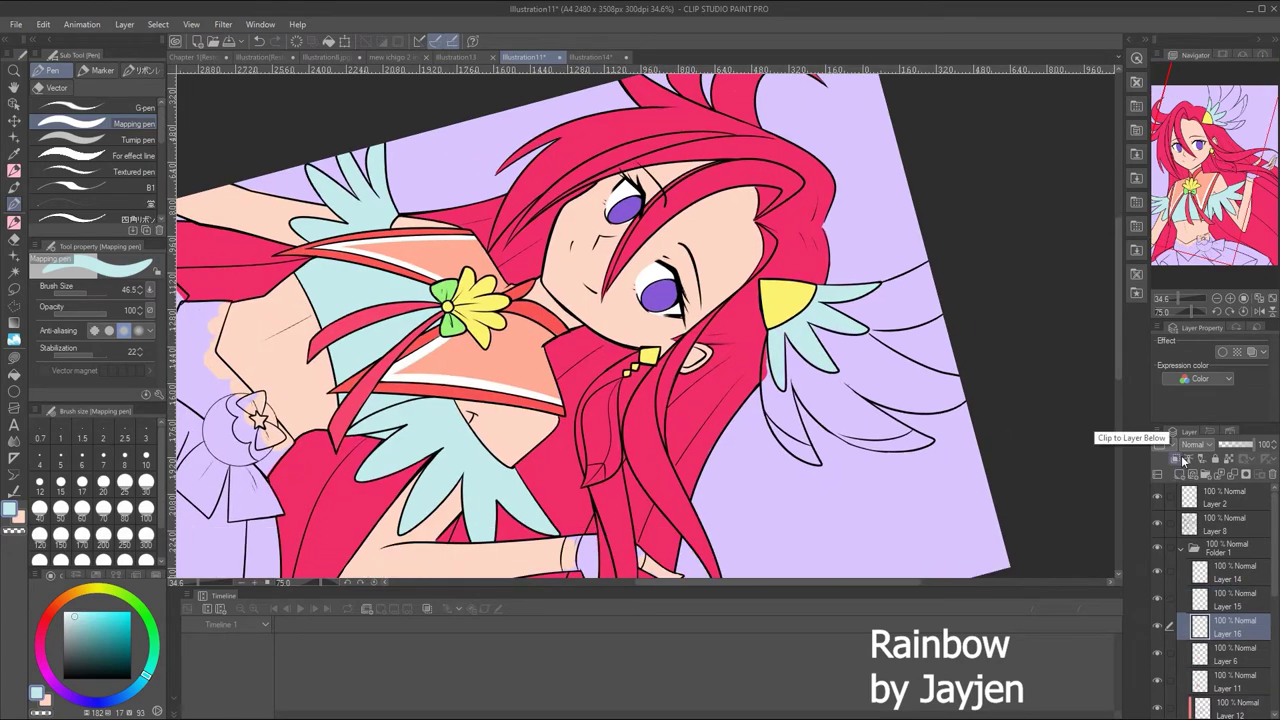
Sample the reference's pink and paint the first of the large hair feathers behind the small aqua ones on Layer 16
key(ctrl+Tab)
alt+click(631, 298)
key(ctrl+shift+Tab)
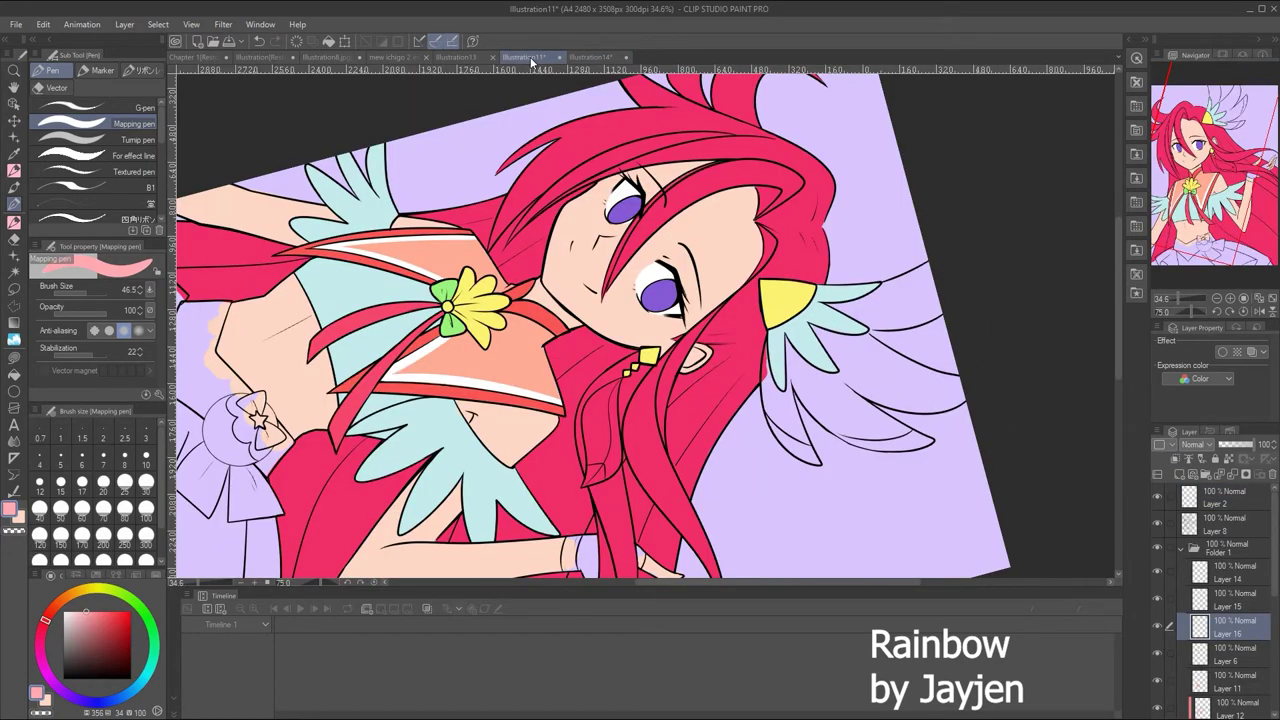
mouse_move(768, 368)
mouse_down()
mouse_move(772, 392)
mouse_move(763, 302)
mouse_move(780, 380)
mouse_up()
drag(798, 260, 808, 340)
drag(795, 290, 825, 380)
click(16, 222)
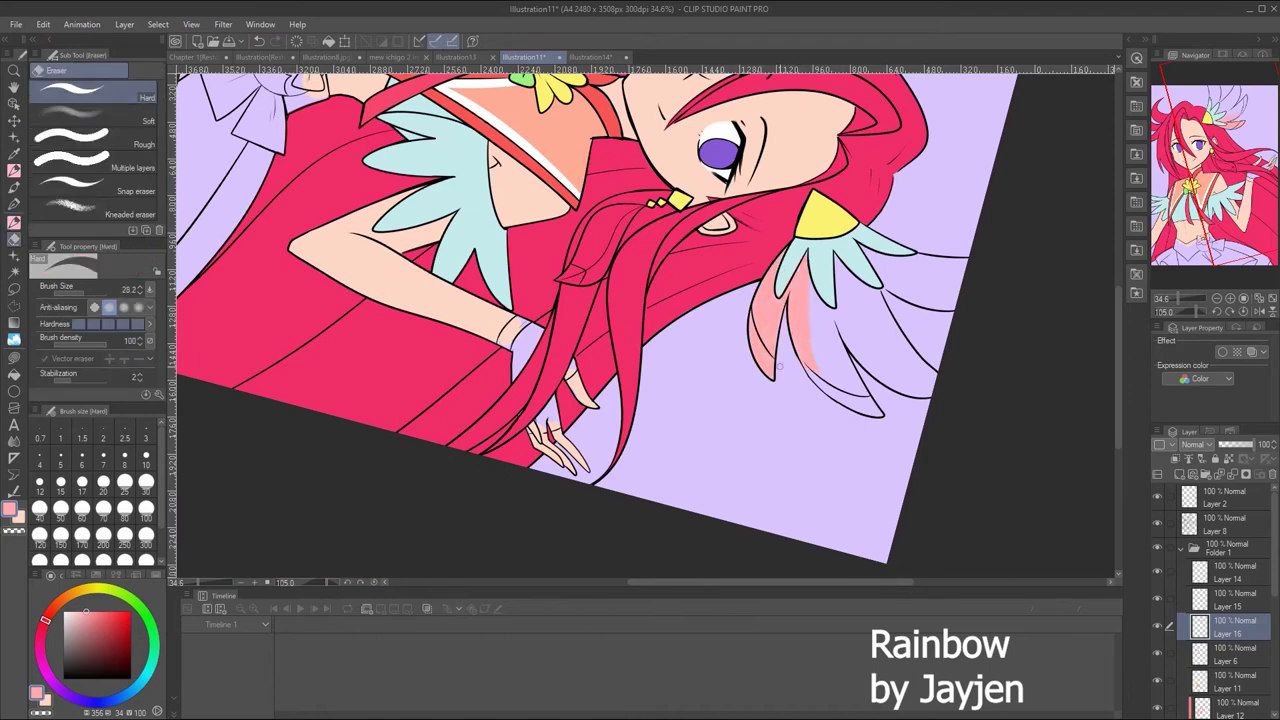
key(p)
key(ctrl+z)
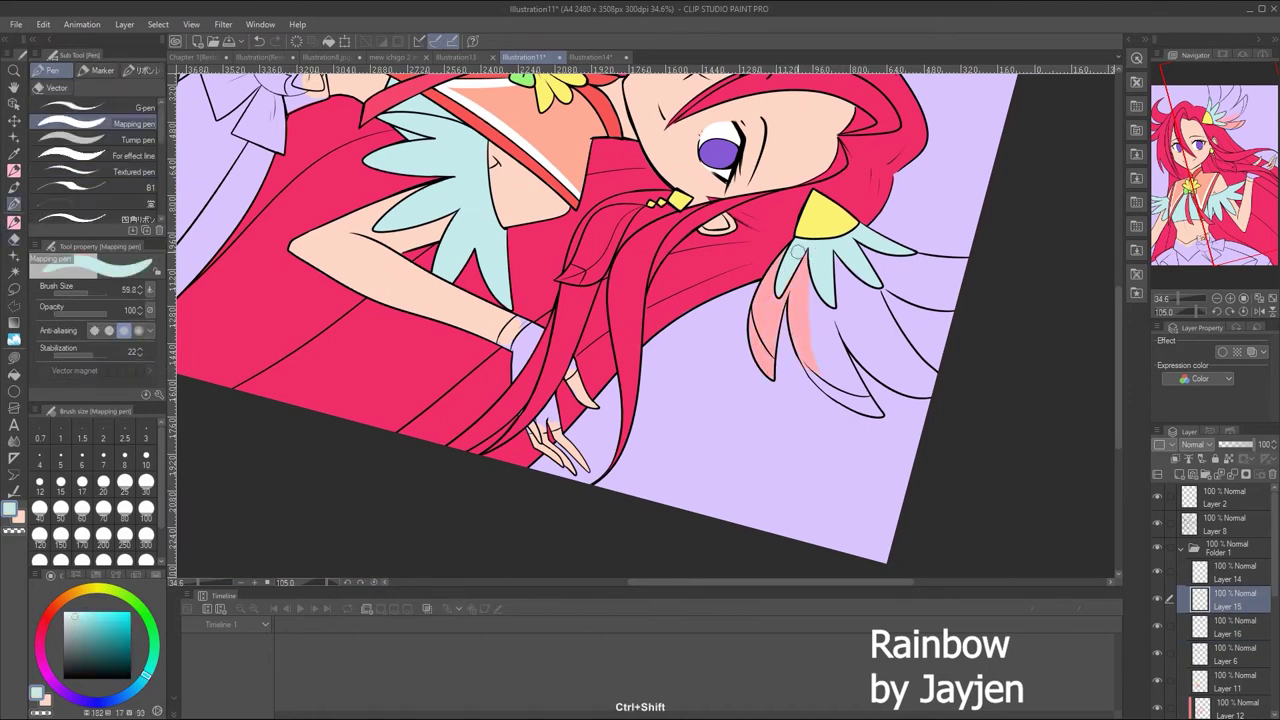
key(ctrl+z)
key(ctrl+y)
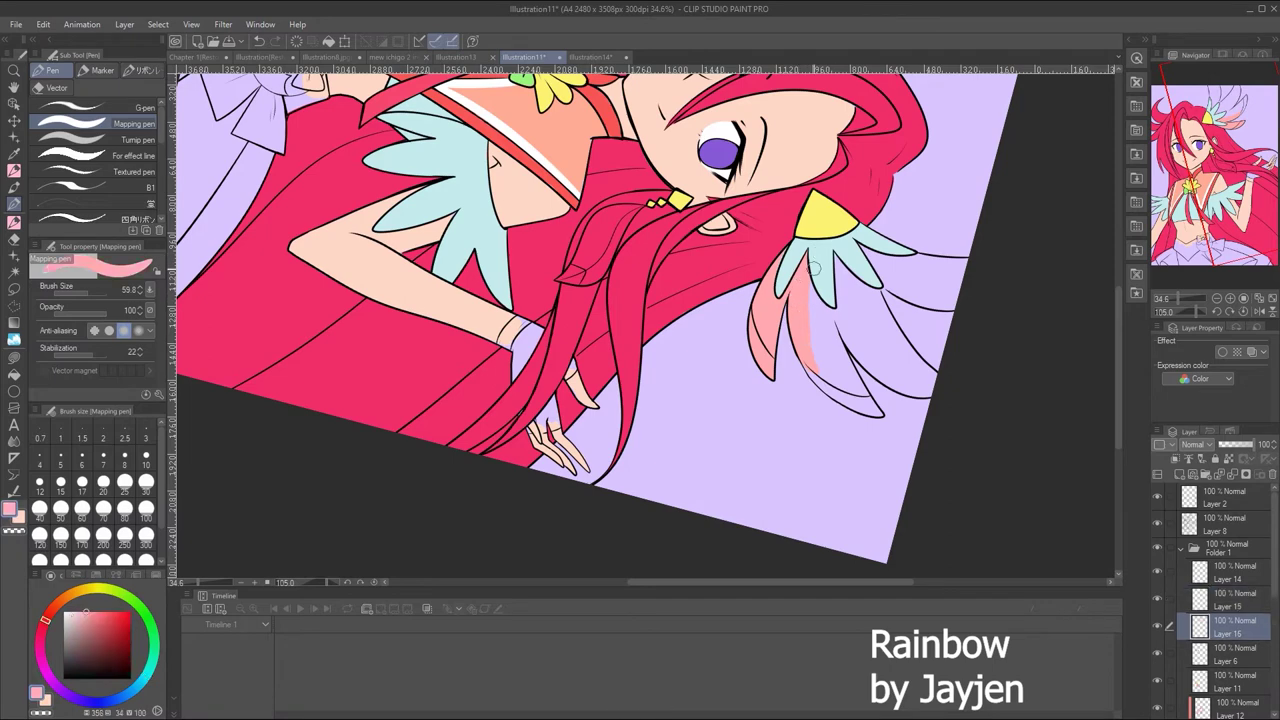
Fill the remaining large hair feathers out to the canvas edge with the same pink on Layer 16
mouse_move(814, 268)
mouse_down()
mouse_move(795, 303)
mouse_move(842, 392)
mouse_up()
drag(826, 310, 854, 386)
key(^)
key(^)
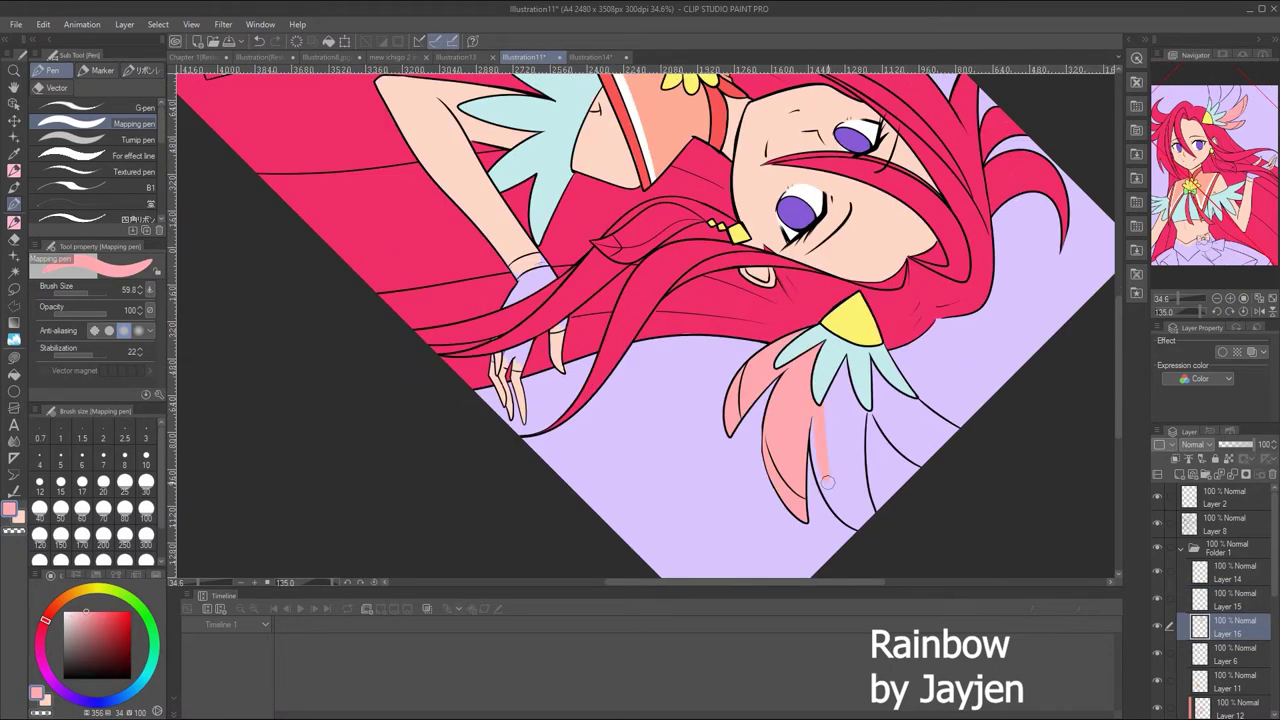
drag(836, 432, 846, 512)
drag(848, 380, 836, 500)
drag(852, 408, 858, 474)
key(ctrl+z)
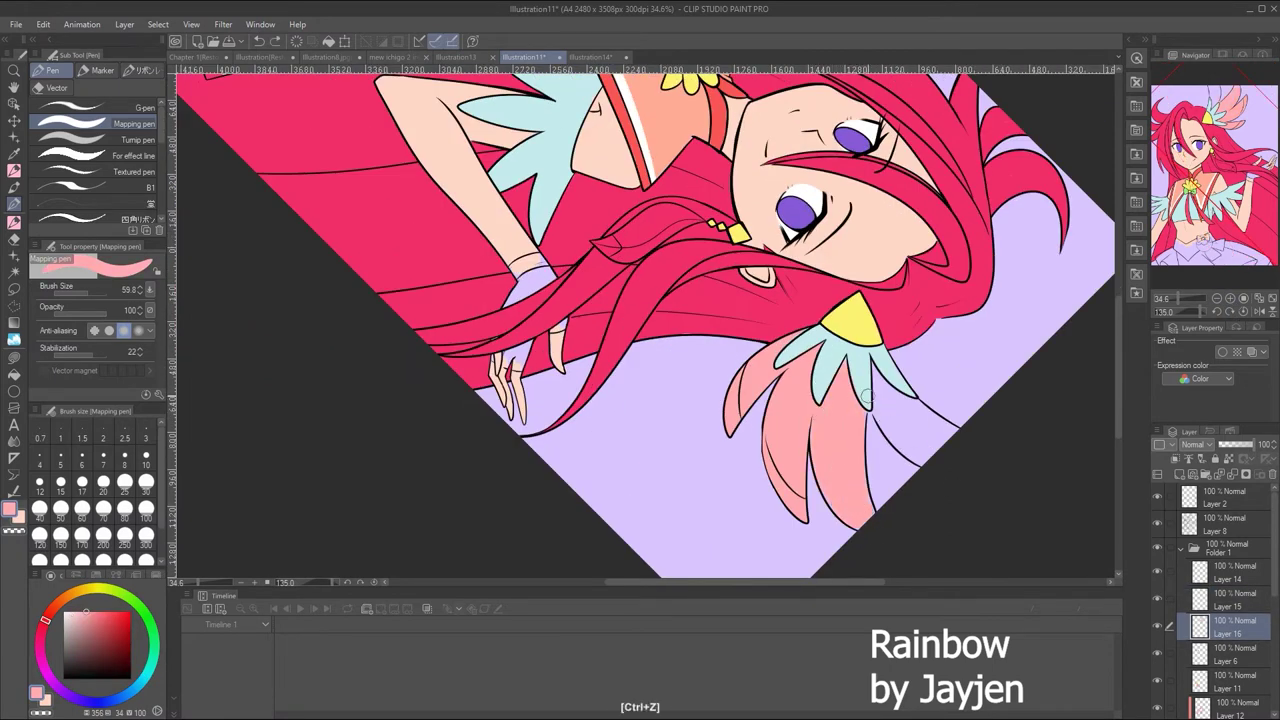
mouse_move(872, 386)
mouse_down()
mouse_move(963, 478)
mouse_move(925, 429)
mouse_move(958, 437)
mouse_move(957, 466)
mouse_move(886, 376)
mouse_move(952, 436)
mouse_up()
key(ctrl+z)
key(ctrl+z)
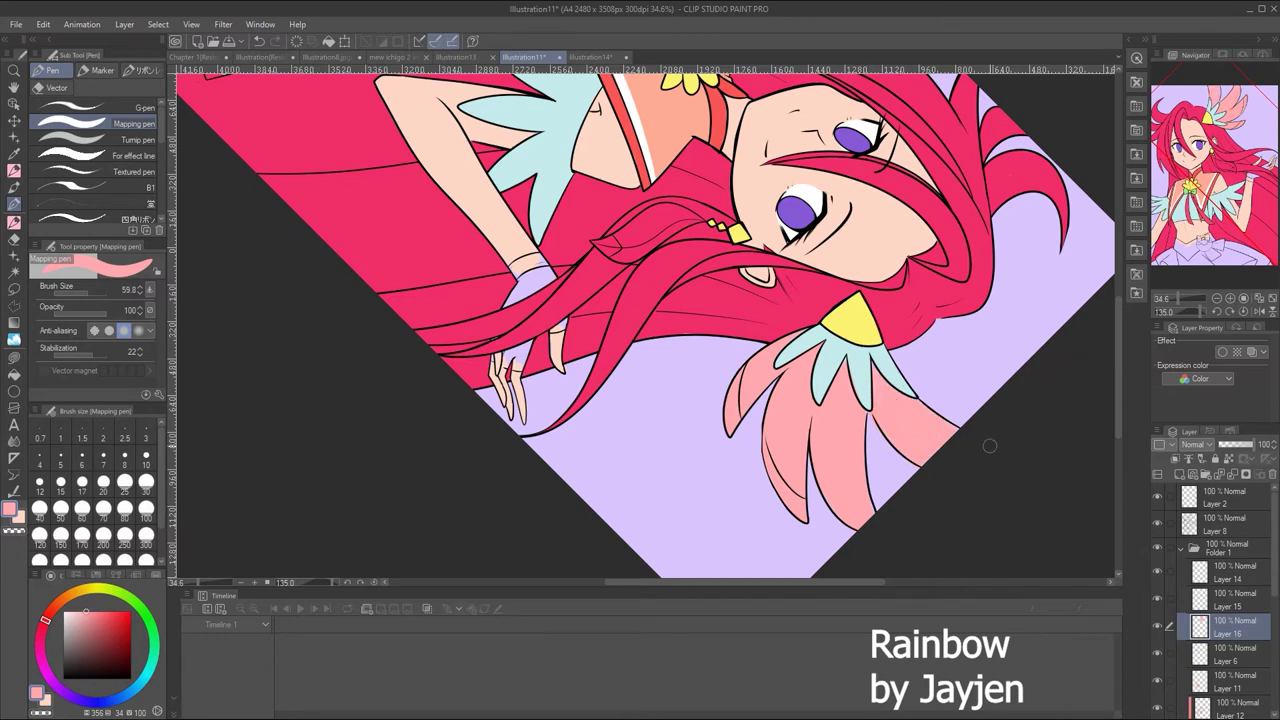
Clean up the edges of the small aqua hair feathers on Layer 15
ctrl+shift+click(853, 370)
alt+click(852, 375)
key(e)
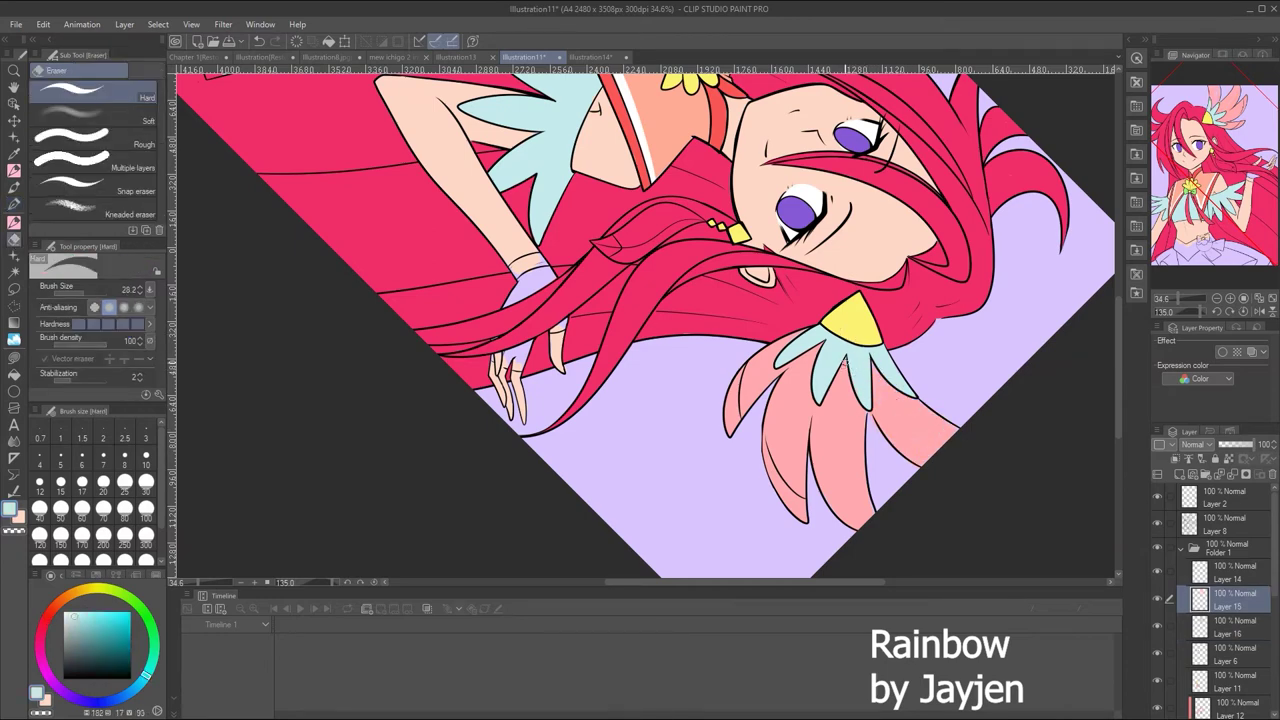
key(p)
click(1268, 312)
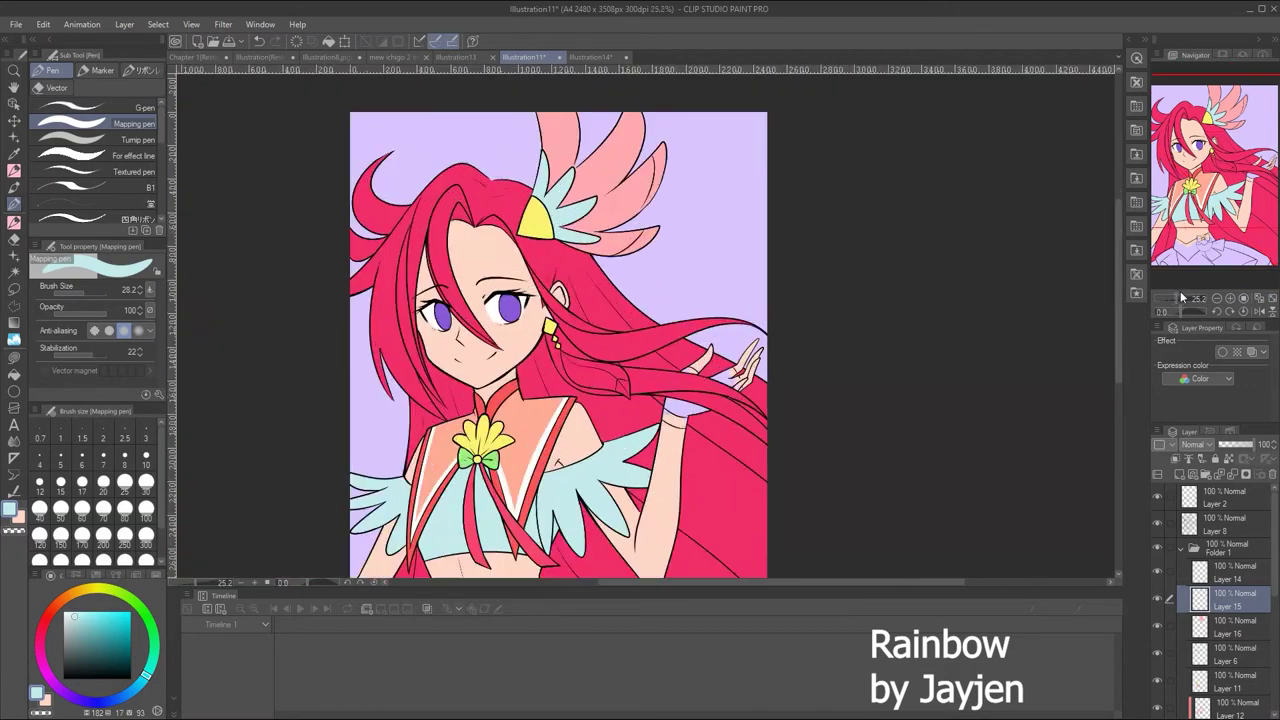
Paint the glove on the raised hand with the sleeve's pale aqua on Layer 9 and clean its edges
ctrl+shift+click(394, 498)
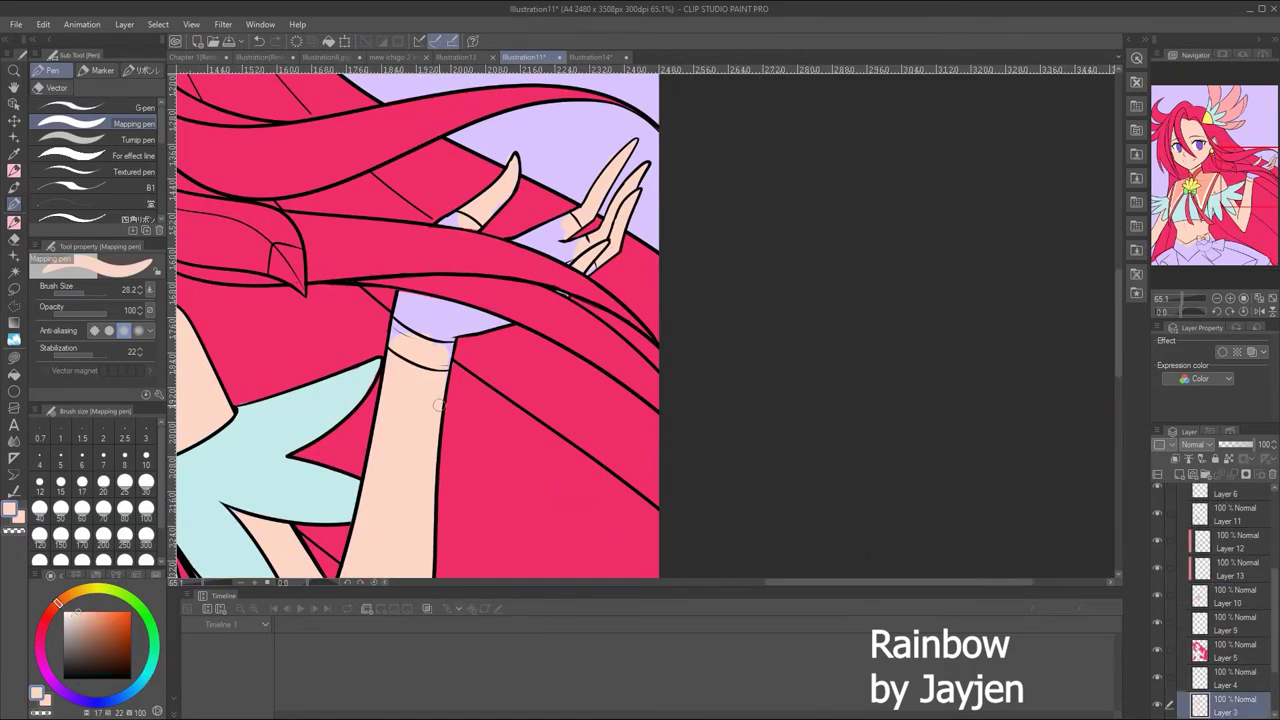
ctrl+shift+click(271, 441)
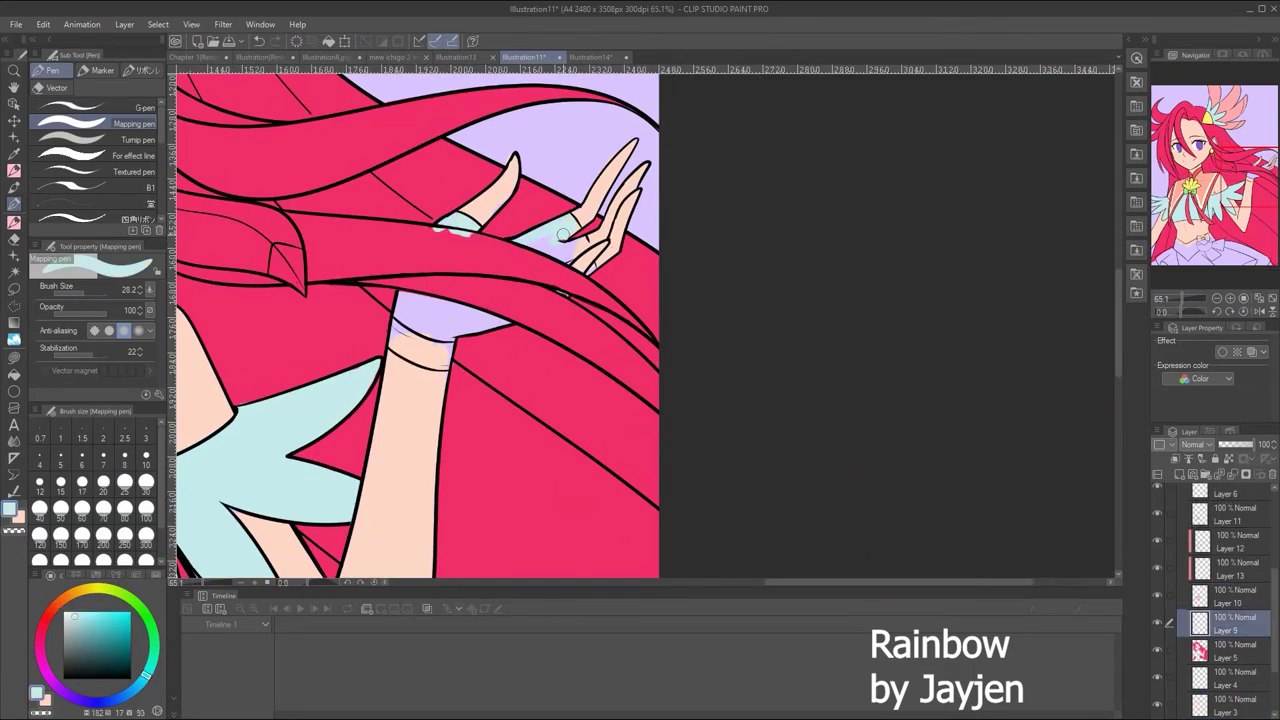
mouse_move(400, 292)
mouse_down()
mouse_move(491, 322)
mouse_move(415, 321)
mouse_up()
key(e)
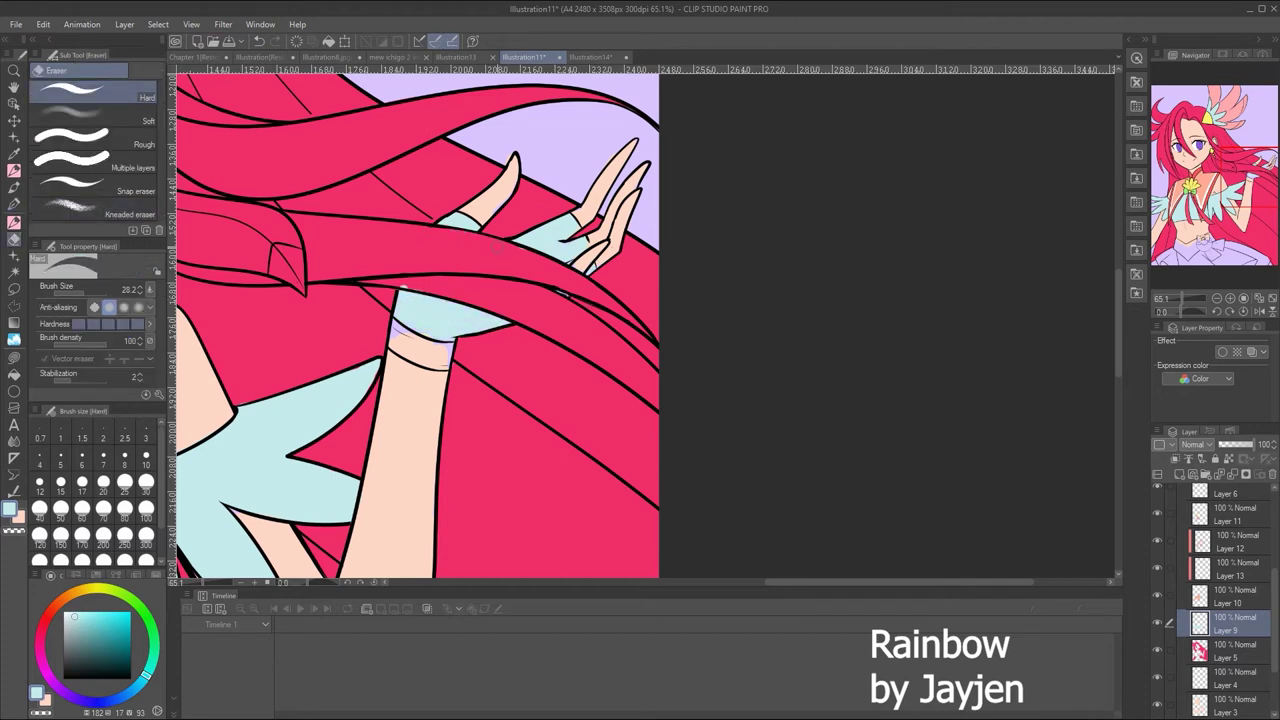
Paint the wristband below the glove with the hair's crimson and tidy the skin color of the fingers on Layer 3
alt+click(415, 275)
key(p)
drag(395, 322, 440, 350)
ctrl+shift+click(497, 199)
alt+click(510, 185)
key(e)
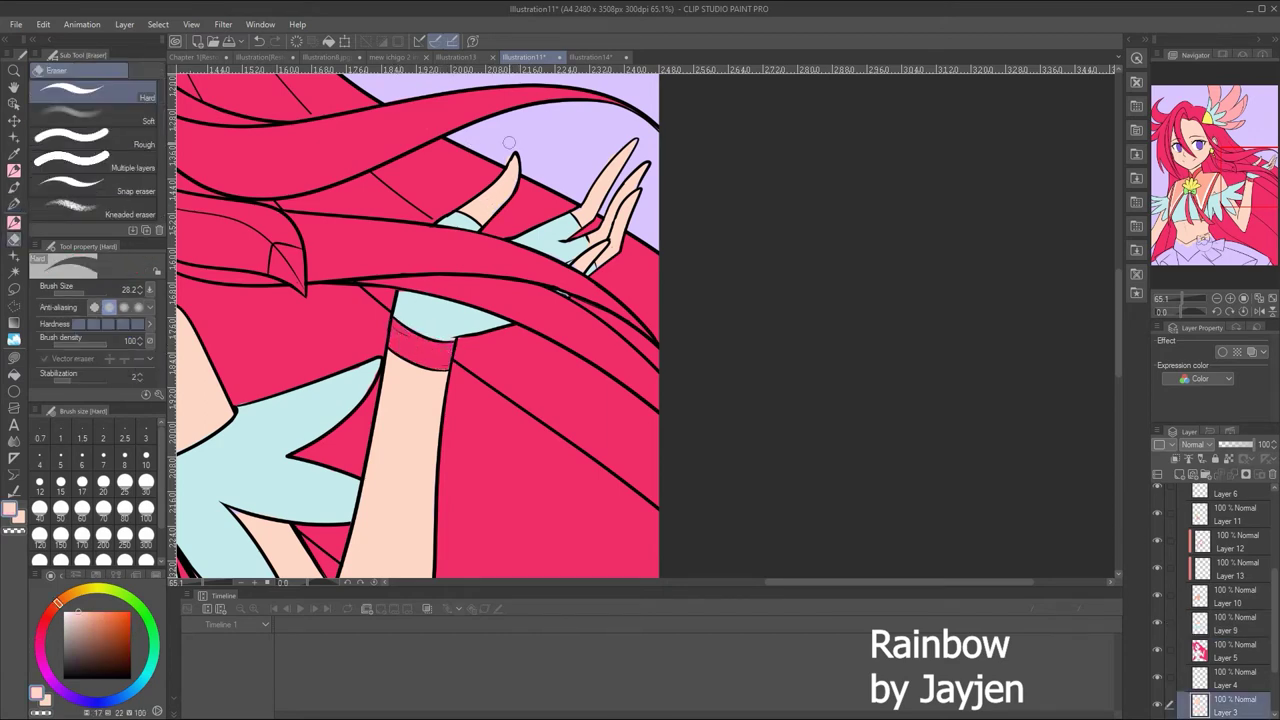
Add a layer above Layer 5 and paint the hanging feather pale pinkish lilac with a dark maroon tip, using the reference's colors
mouse_move(1190, 298)
mouse_down()
mouse_move(1170, 295)
mouse_move(1183, 295)
mouse_up()
click(262, 57)
click(509, 60)
key(p)
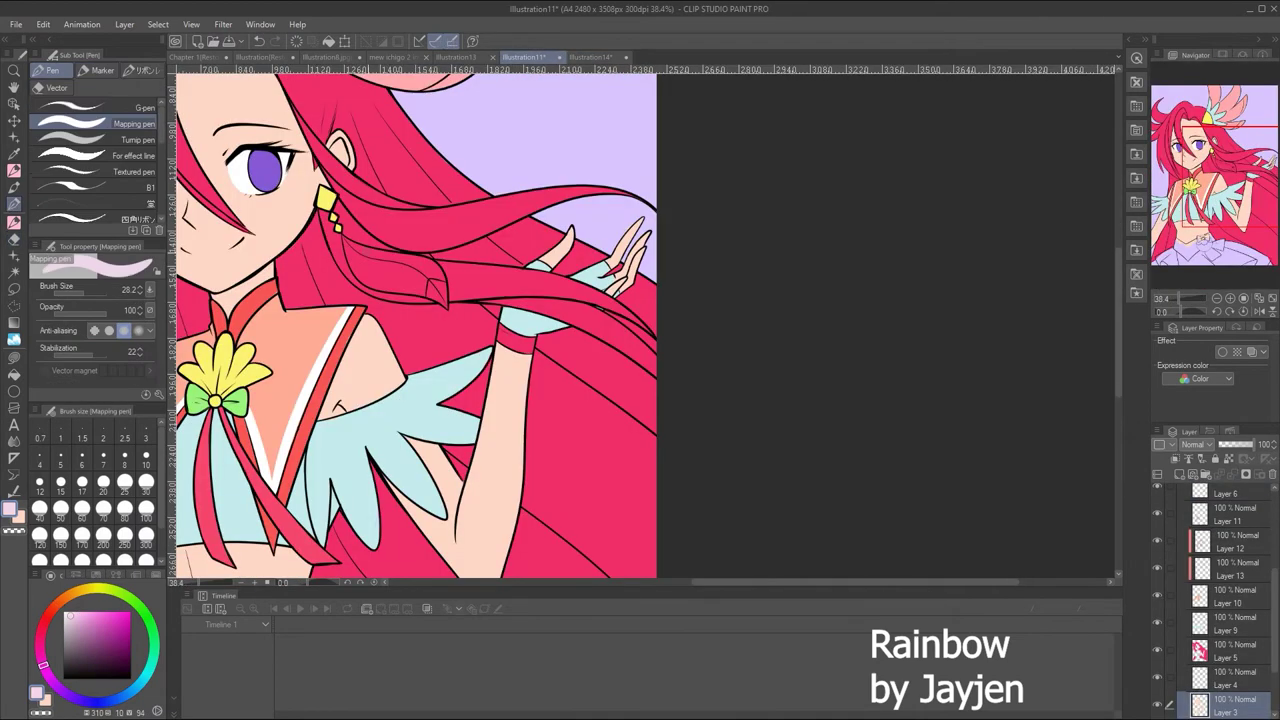
click(1235, 650)
key(ctrl+shift+n)
key(asciicircum)
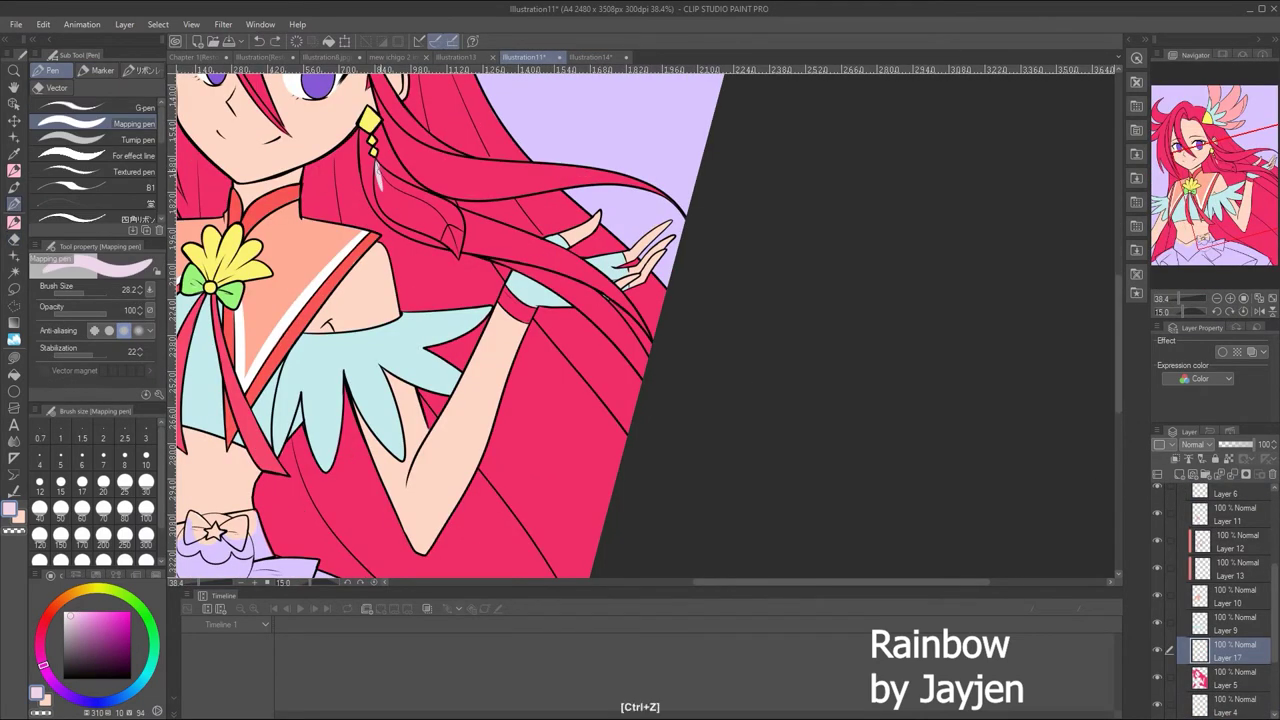
drag(376, 160, 440, 206)
mouse_move(1190, 298)
mouse_down()
mouse_move(1172, 294)
mouse_move(1197, 297)
mouse_up()
mouse_move(527, 178)
mouse_down()
mouse_move(524, 270)
mouse_move(628, 368)
mouse_move(609, 259)
mouse_move(644, 296)
mouse_move(633, 352)
mouse_move(553, 300)
mouse_move(613, 310)
mouse_move(614, 358)
mouse_move(629, 324)
mouse_move(630, 362)
mouse_up()
key(x)
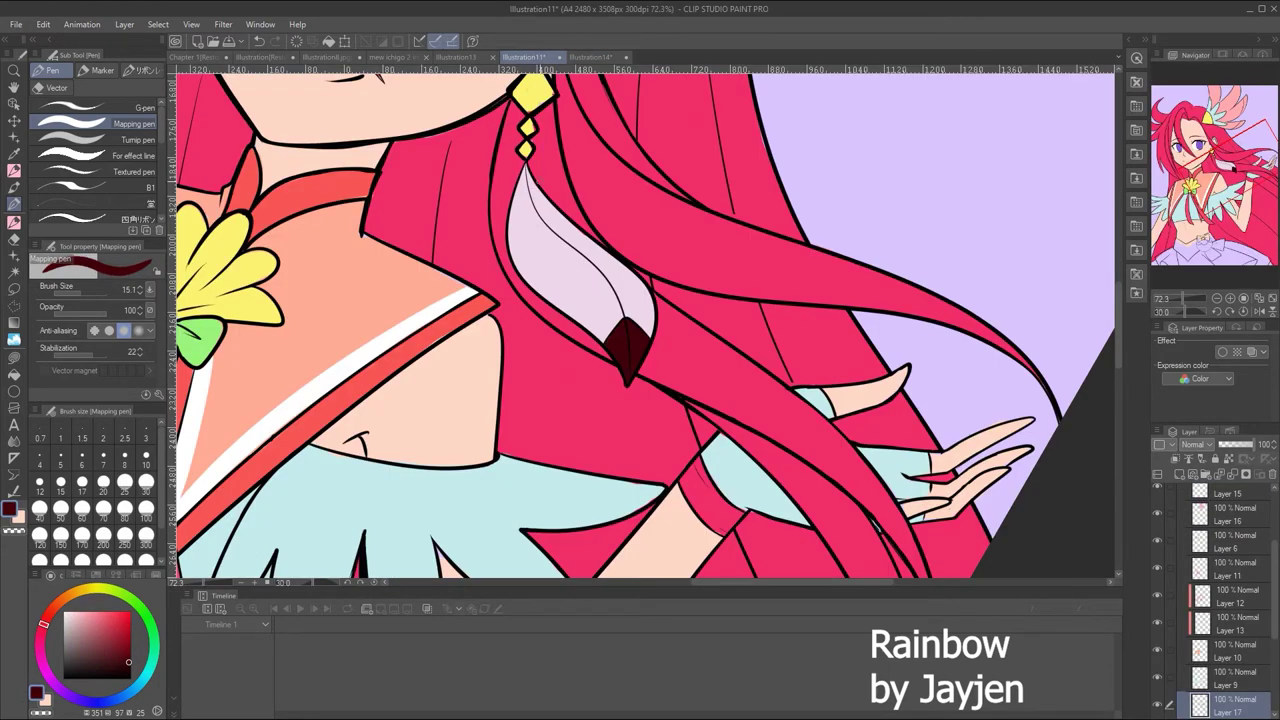
Draw thin dark maroon barb lines across the pale part of the hanging feather
drag(526, 168, 622, 318)
key(ctrl+z)
key(ctrl+0)
scroll(530, 233, up, 5)
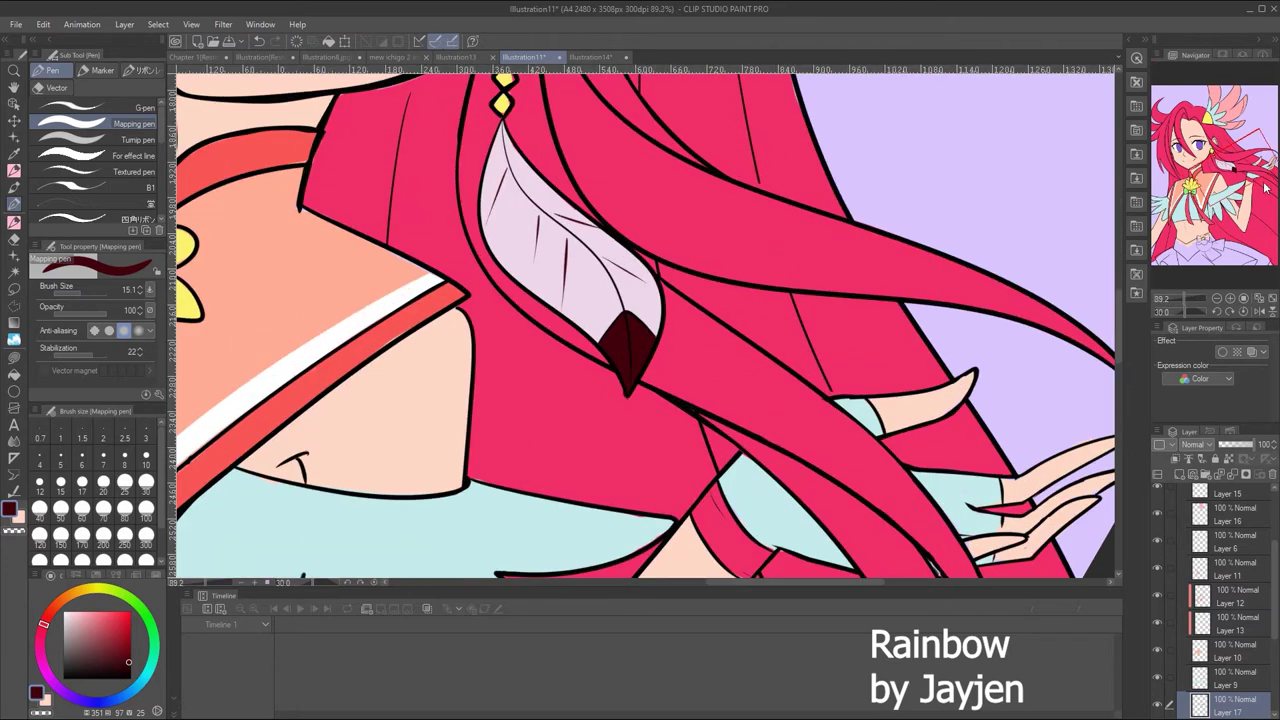
Touch up the color edges of the earring, hair and collar on their own layers
ctrl+shift+click(530, 233)
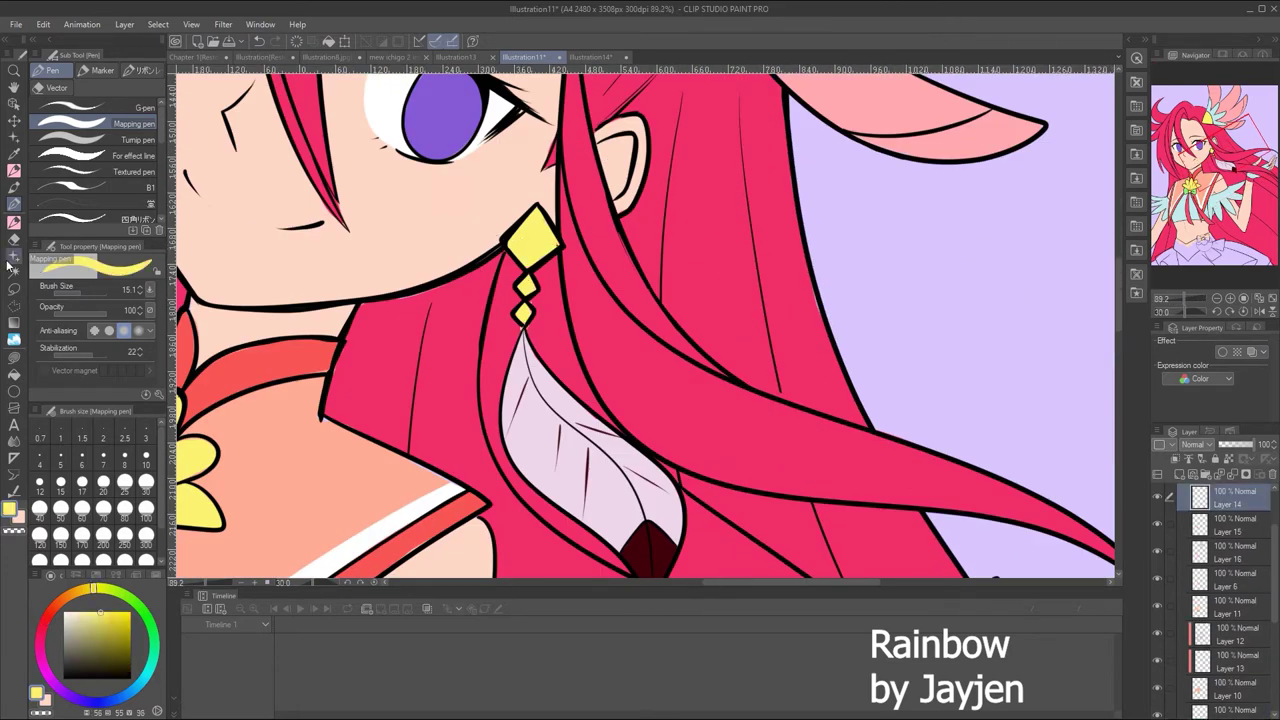
ctrl+shift+click(512, 316)
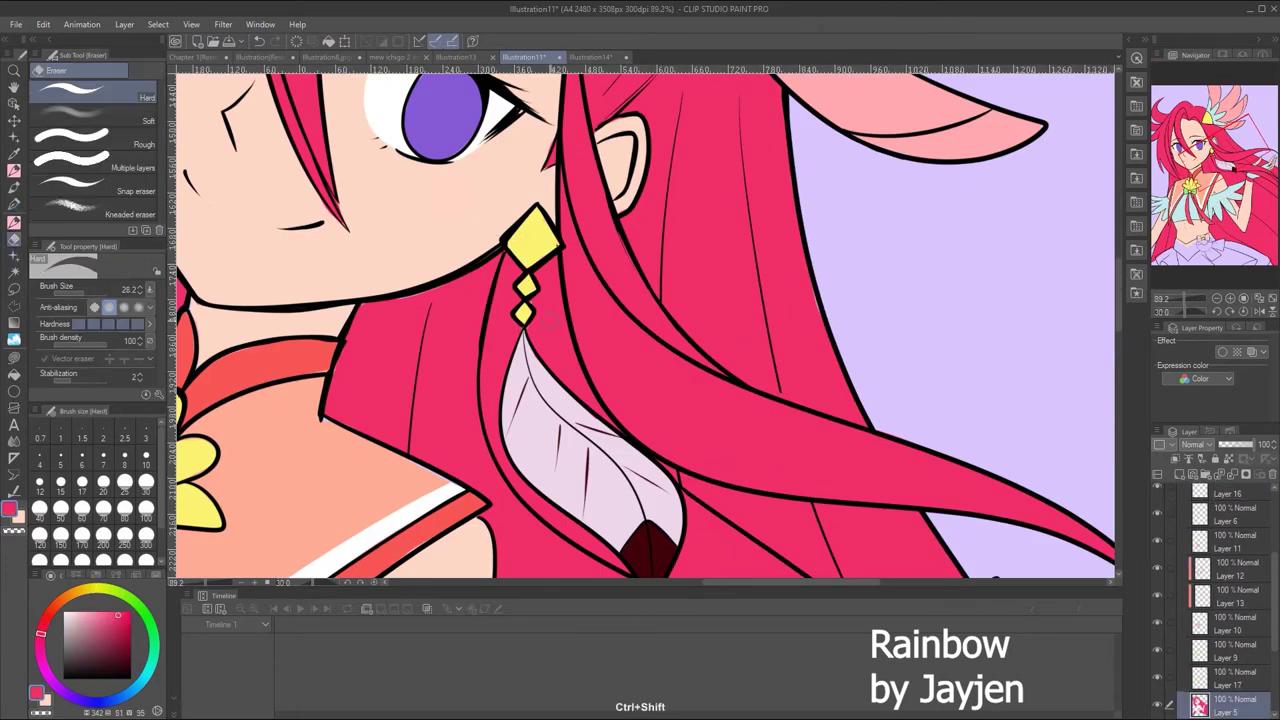
ctrl+shift+click(322, 470)
drag(290, 575, 398, 549)
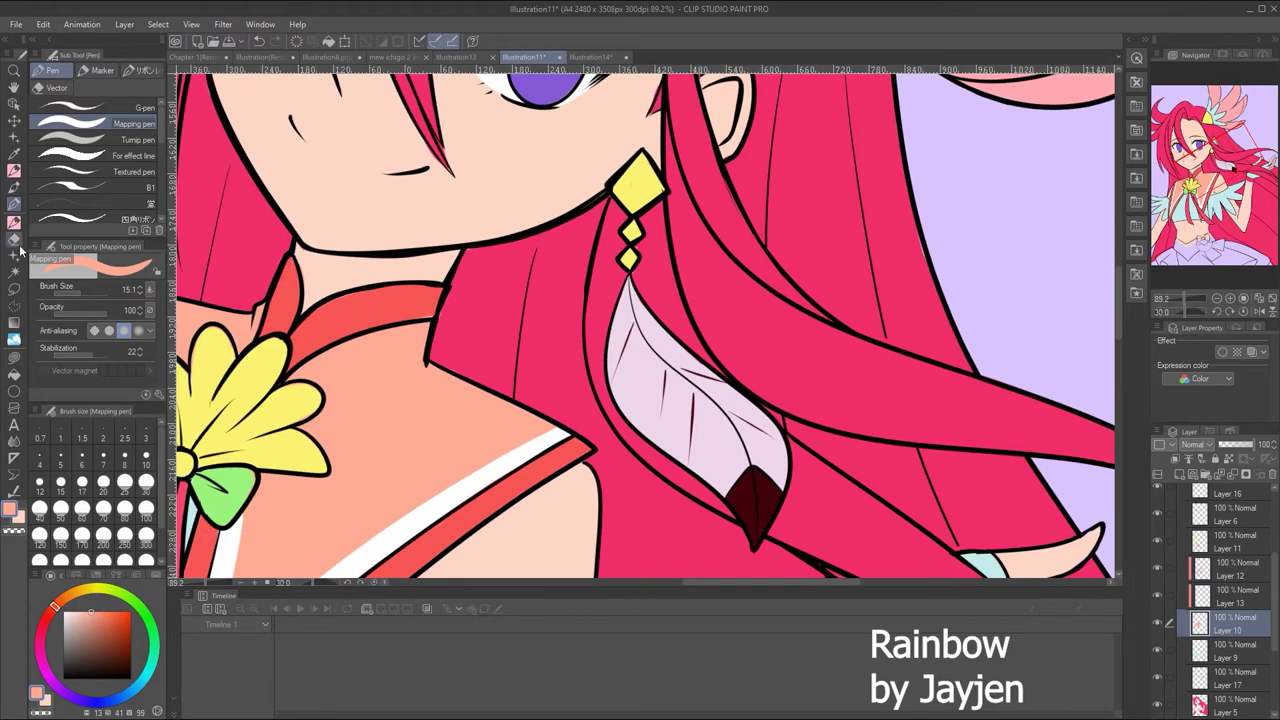
ctrl+shift+click(396, 294)
Save the illustration
drag(1243, 298, 1182, 291)
key(alt+f)
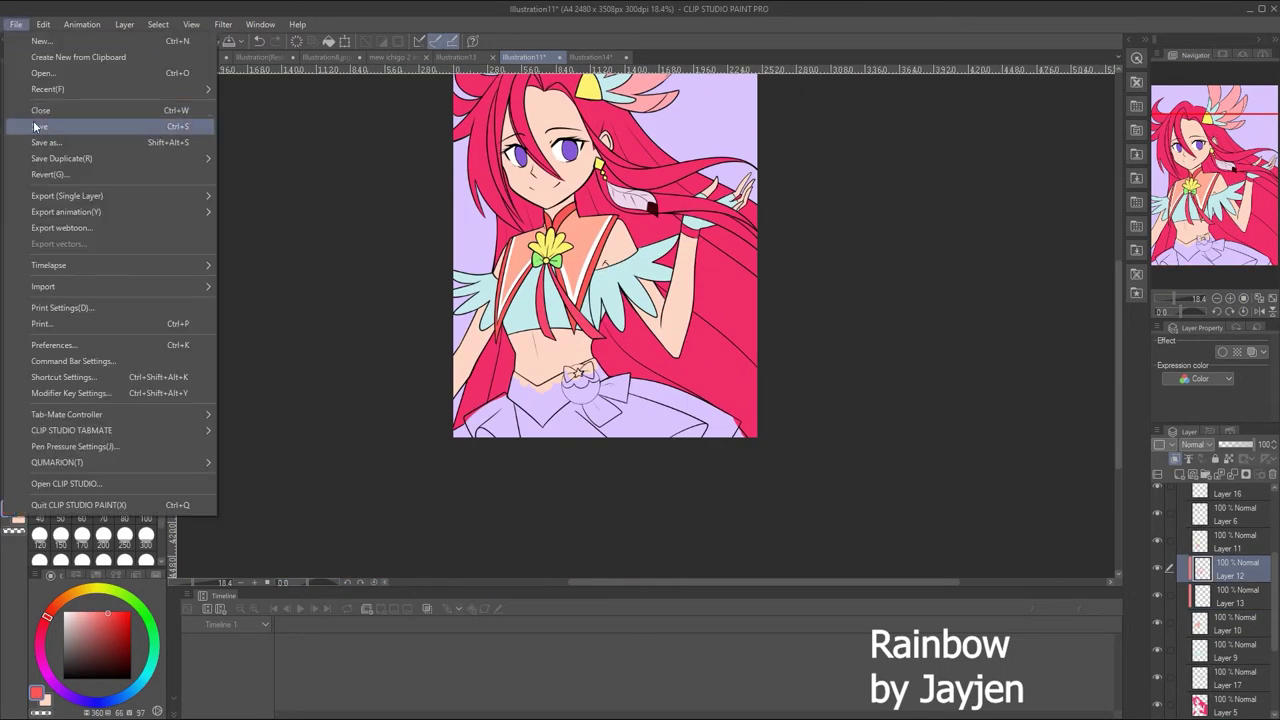
key(s)
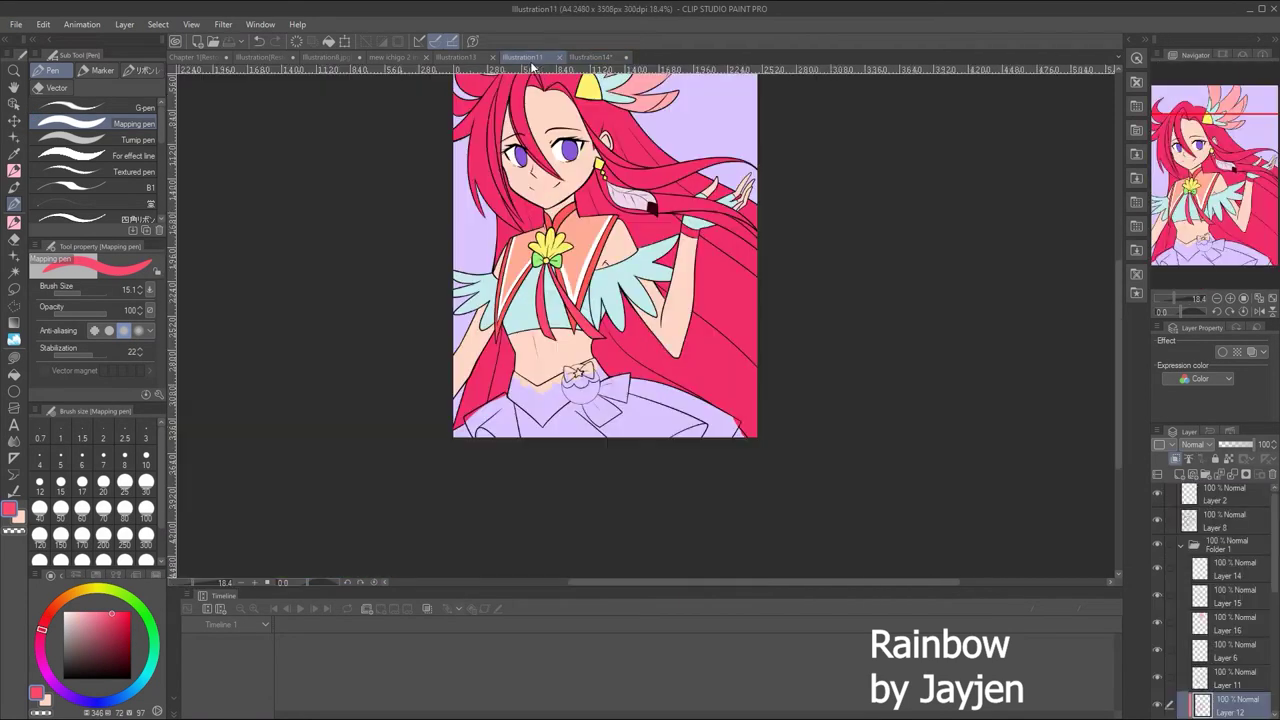
Add a layer at the top of Folder 1 and paint the pointed waistband and the skirt's upper edge with the reference's skirt red
ctrl+shift+click(580, 256)
key(ctrl+shift+n)
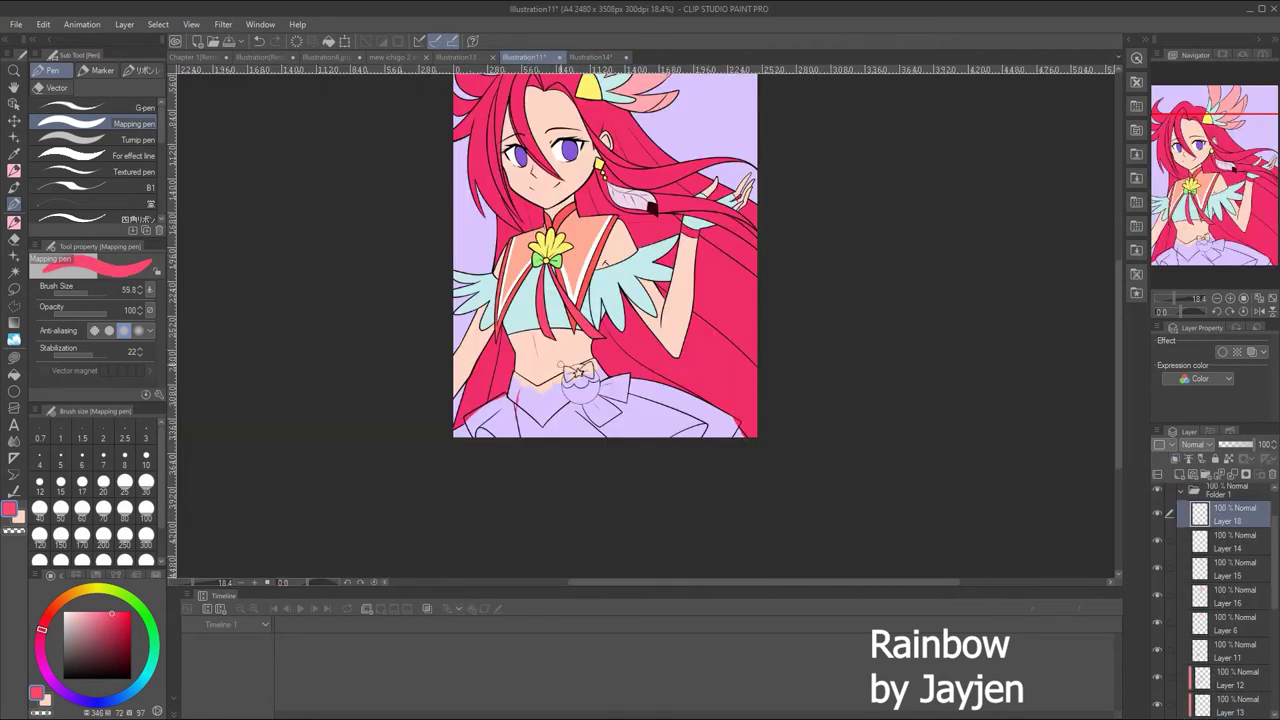
scroll(647, 315, up, 1)
scroll(463, 407, up, 2)
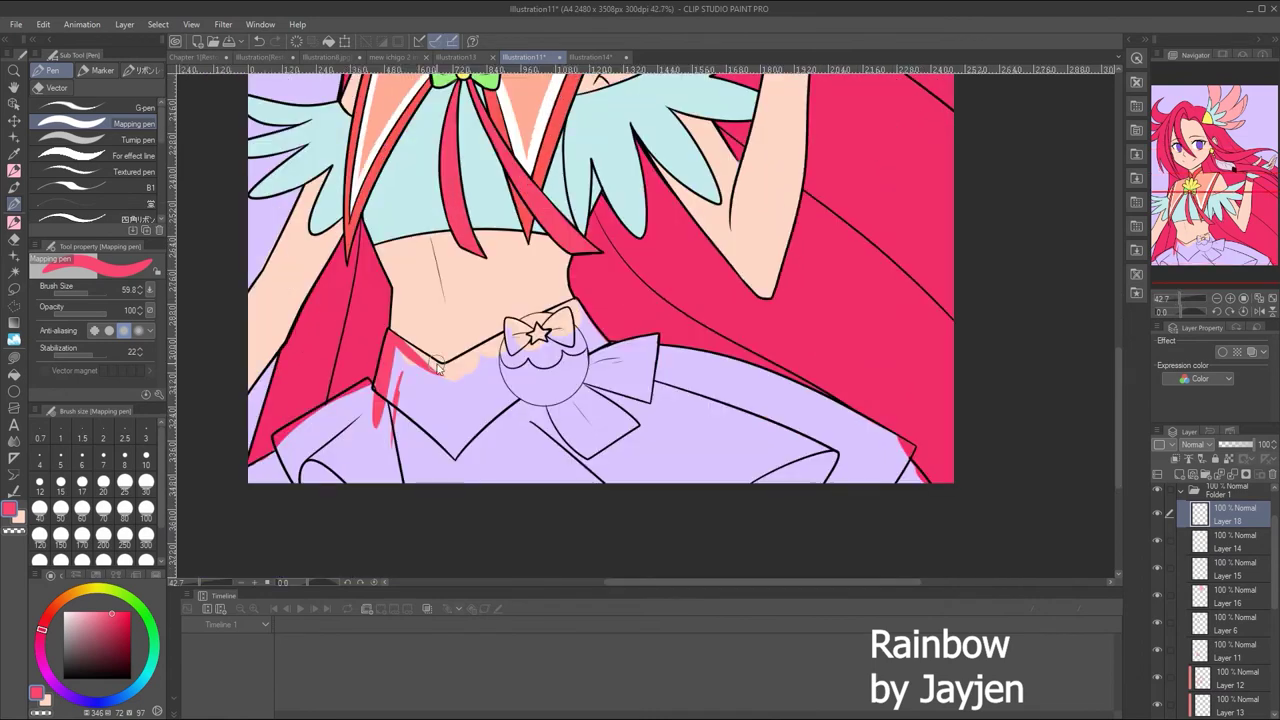
mouse_move(428, 366)
mouse_down()
mouse_move(540, 326)
mouse_move(612, 356)
mouse_move(585, 330)
mouse_up()
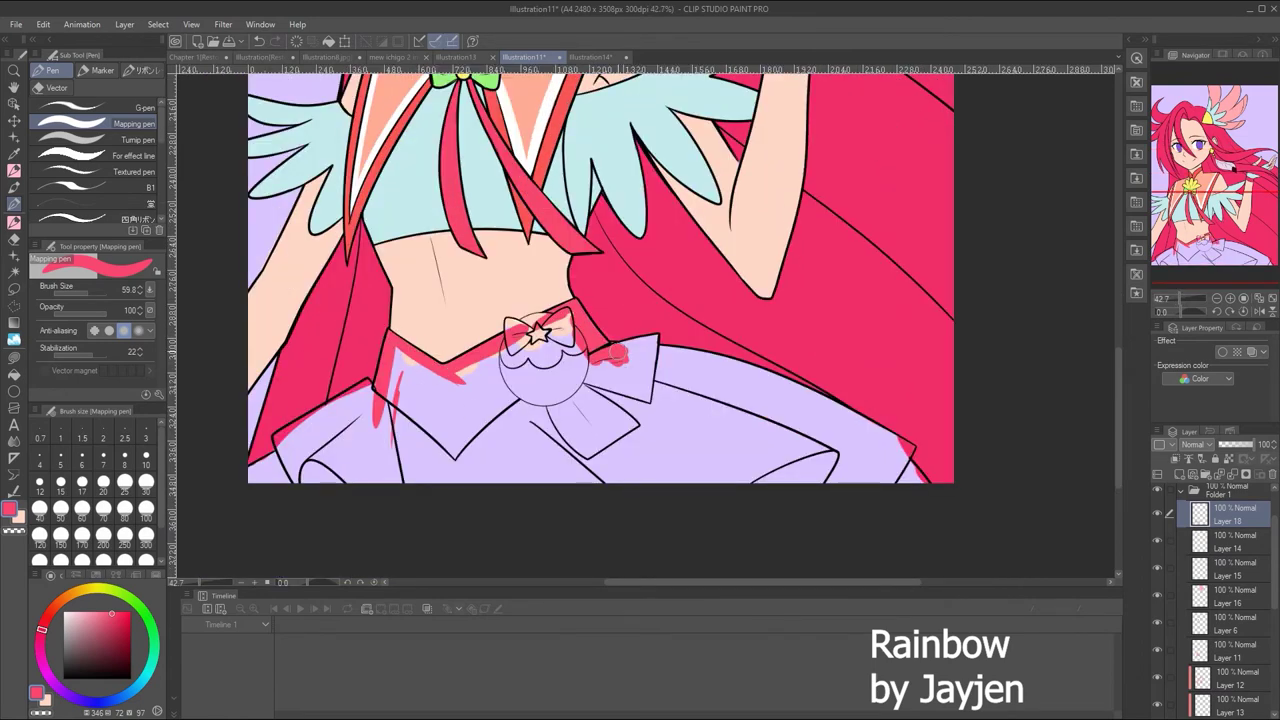
drag(386, 390, 568, 358)
mouse_move(400, 362)
mouse_down()
mouse_move(430, 470)
mouse_move(540, 350)
mouse_up()
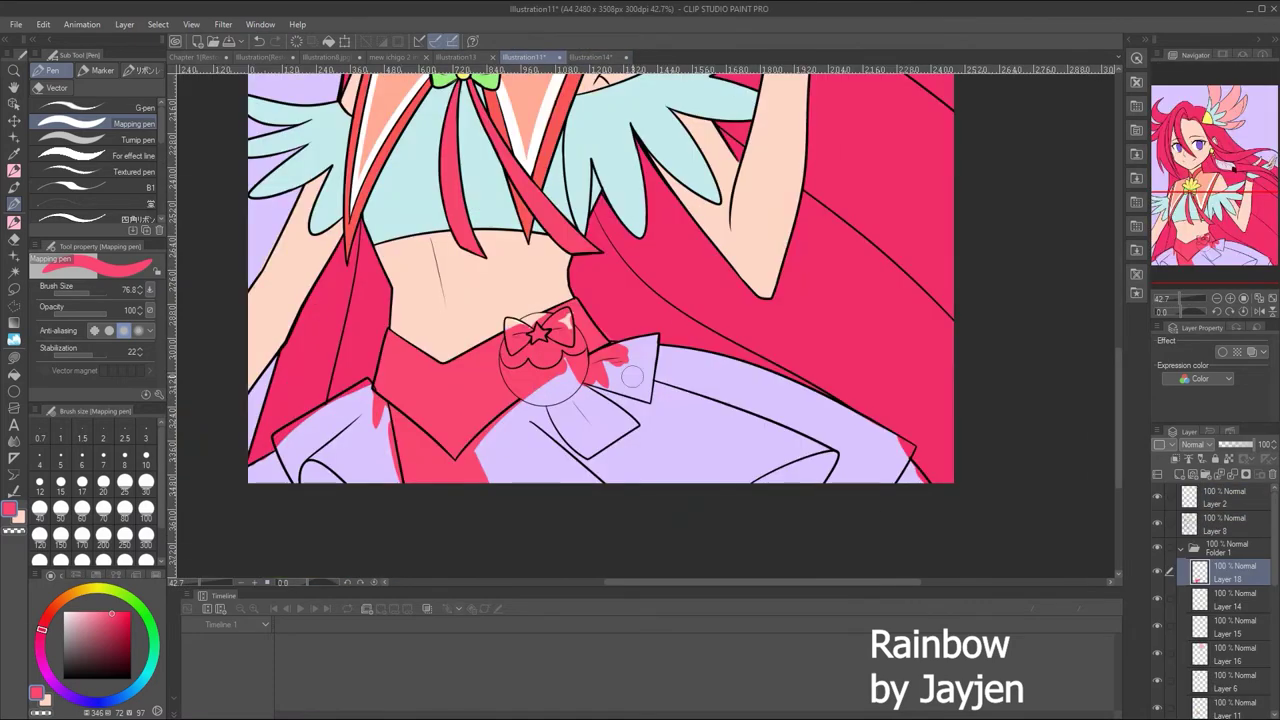
drag(620, 350, 850, 455)
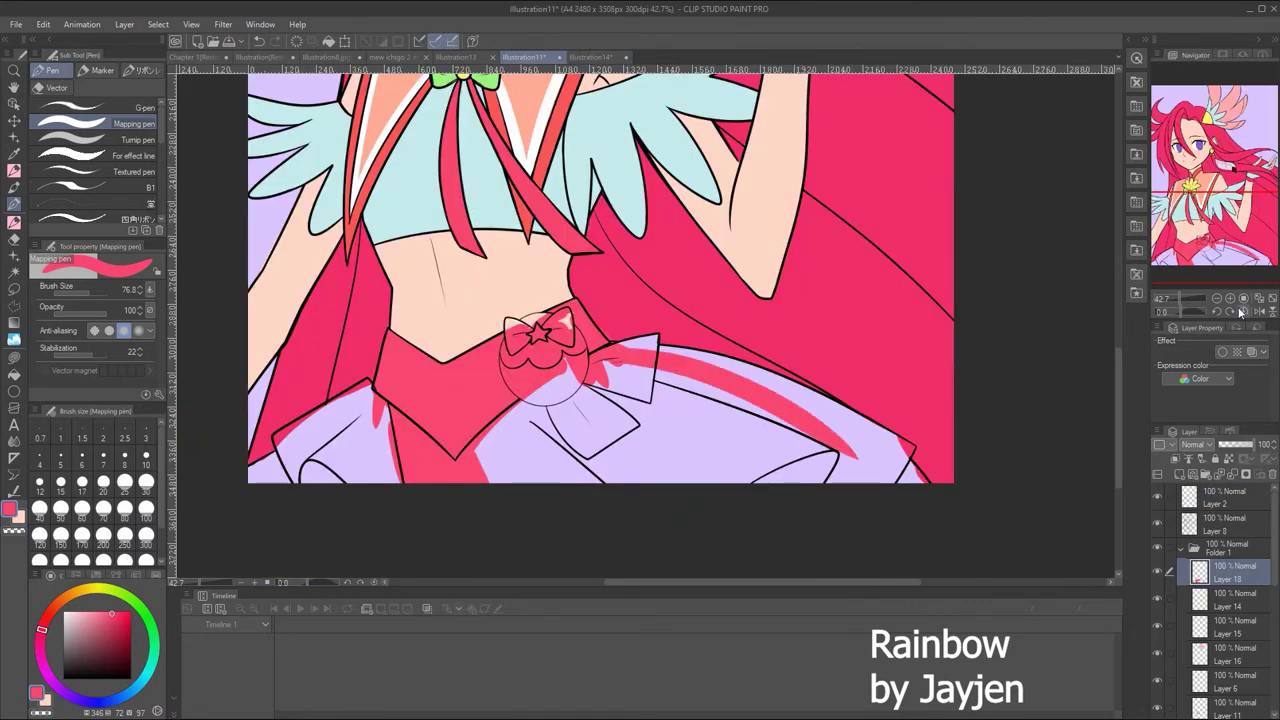
Fill the main part of the skirt, the round waist ornament and its ribbon tails with the same red
key(asciicircum)
key(asciicircum)
drag(610, 550, 660, 410)
drag(605, 265, 620, 451)
key(ctrl+z)
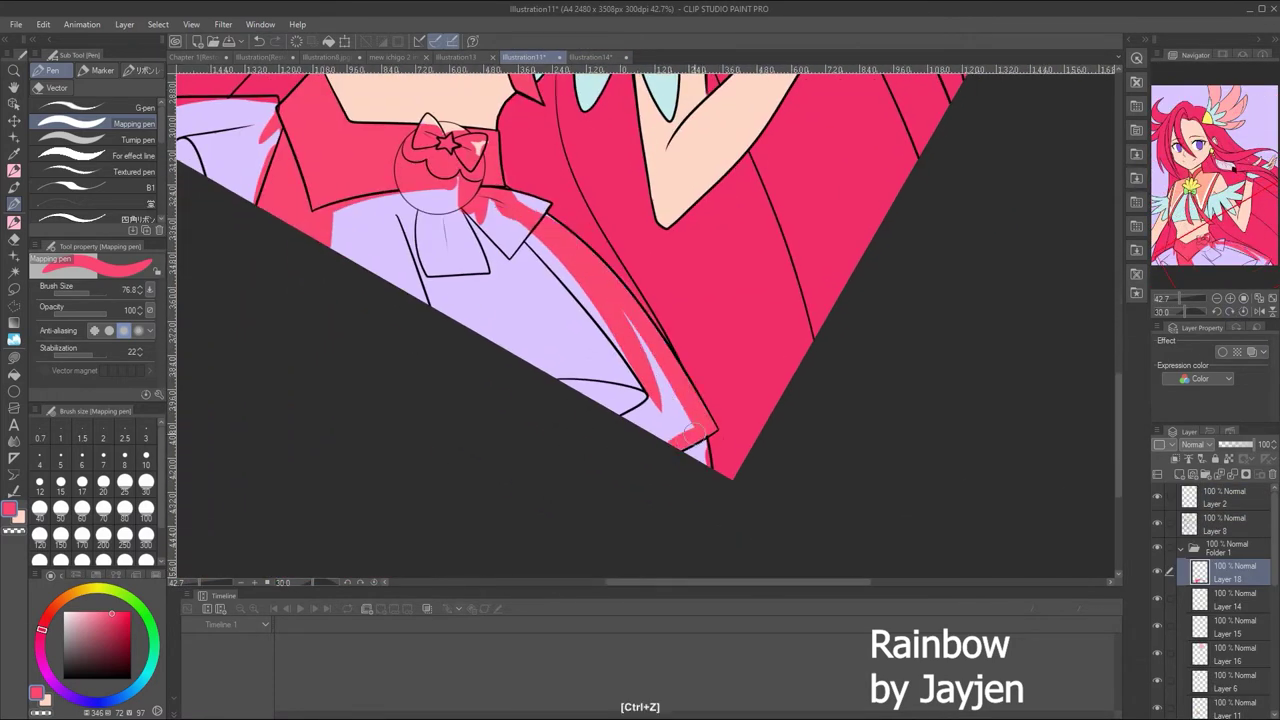
mouse_move(665, 370)
mouse_down()
mouse_move(655, 405)
mouse_move(520, 210)
mouse_move(380, 280)
mouse_move(450, 300)
mouse_move(437, 247)
mouse_move(560, 390)
mouse_move(490, 220)
mouse_move(550, 200)
mouse_up()
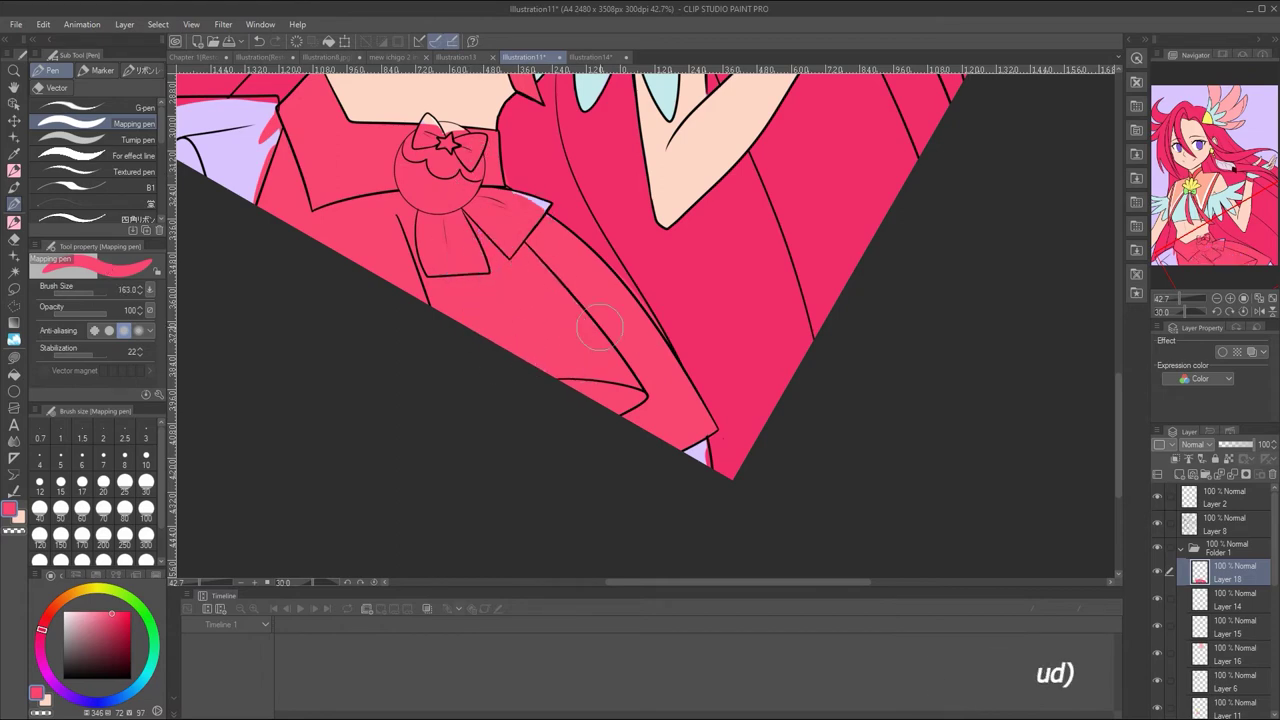
ctrl+shift+click(740, 293)
key(e)
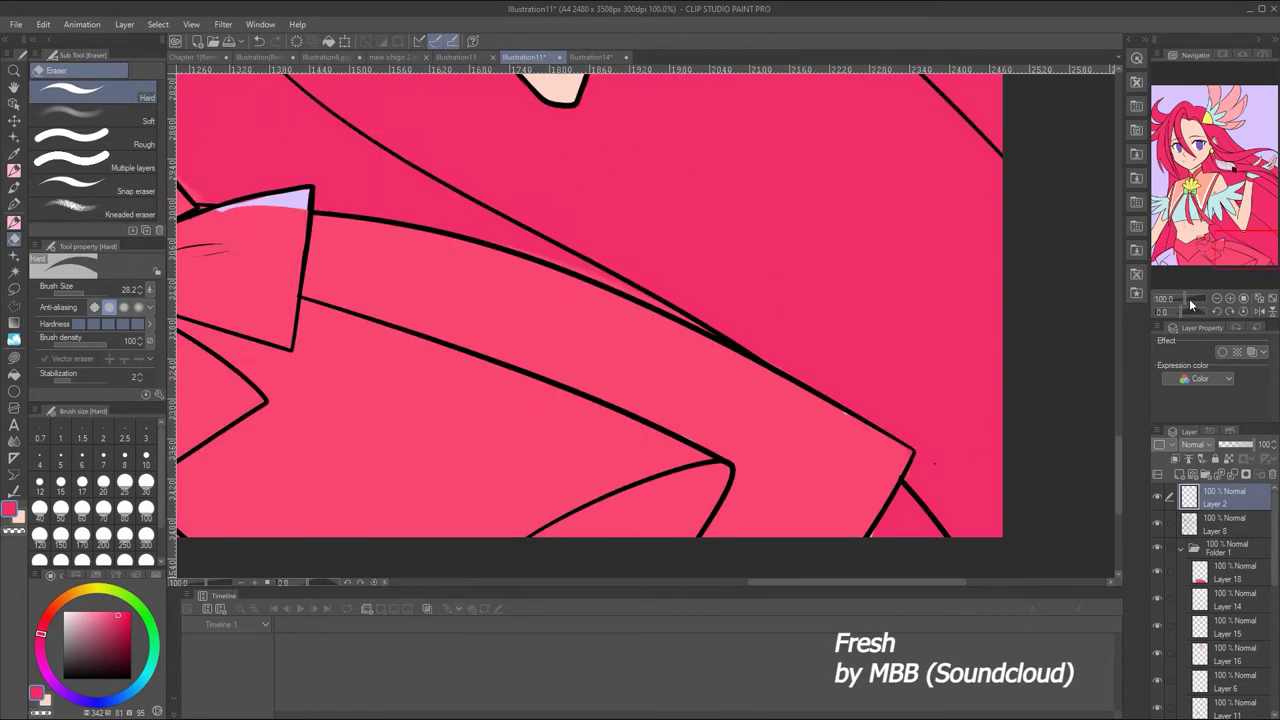
mouse_move(1189, 298)
mouse_down()
mouse_move(1180, 287)
mouse_move(1213, 156)
mouse_up()
Sample the light green of the reference's skirt drape and add a new layer above the red skirt layer
click(590, 57)
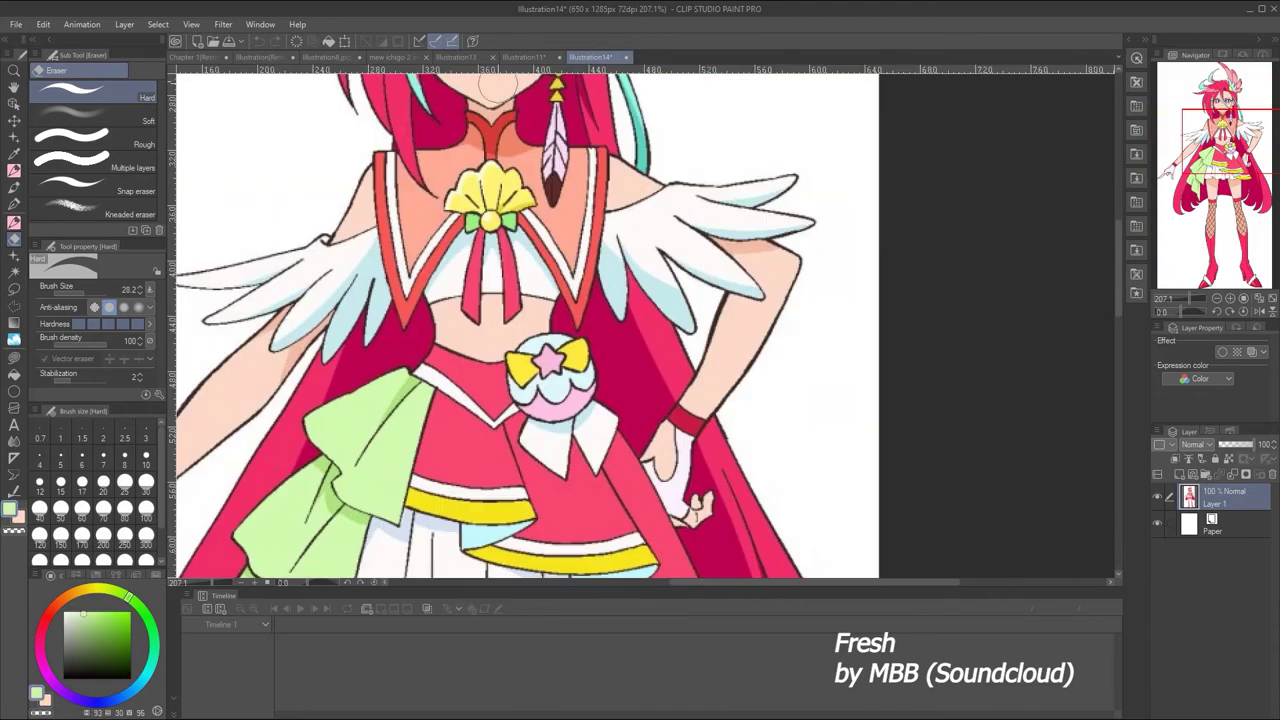
click(523, 57)
key(p)
click(1228, 575)
key(ctrl+shift+n)
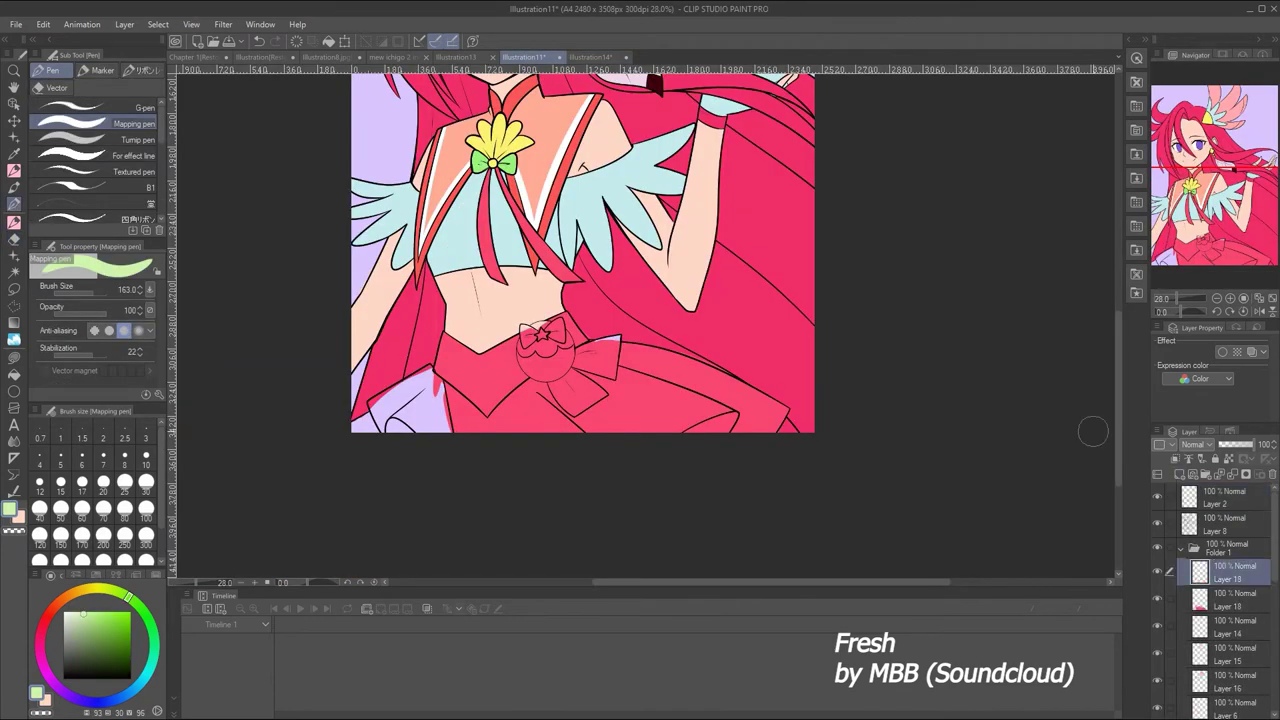
Paint the ruffle at the skirt's lower-left corner light green, then select the line-art layer with the Hard eraser active
drag(428, 376, 436, 394)
key(ctrl+z)
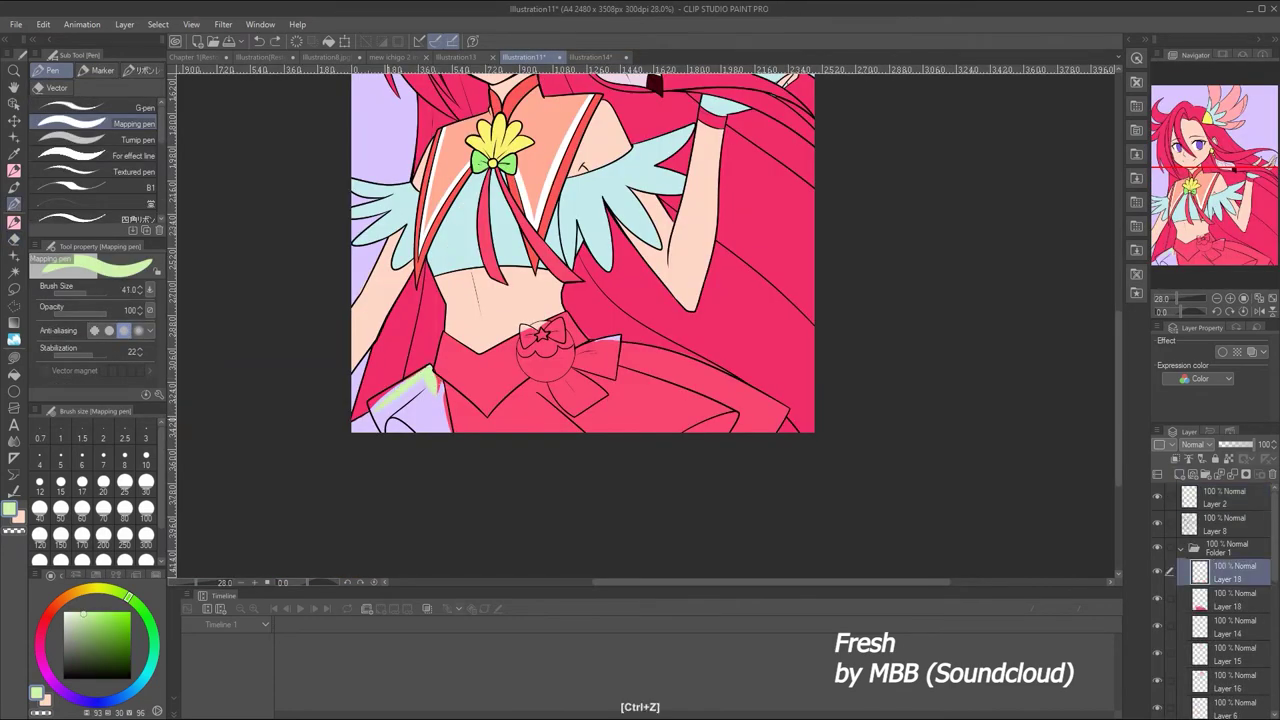
mouse_move(390, 420)
mouse_down()
mouse_move(442, 378)
mouse_move(450, 430)
mouse_up()
key(ctrl+z)
drag(420, 378, 381, 422)
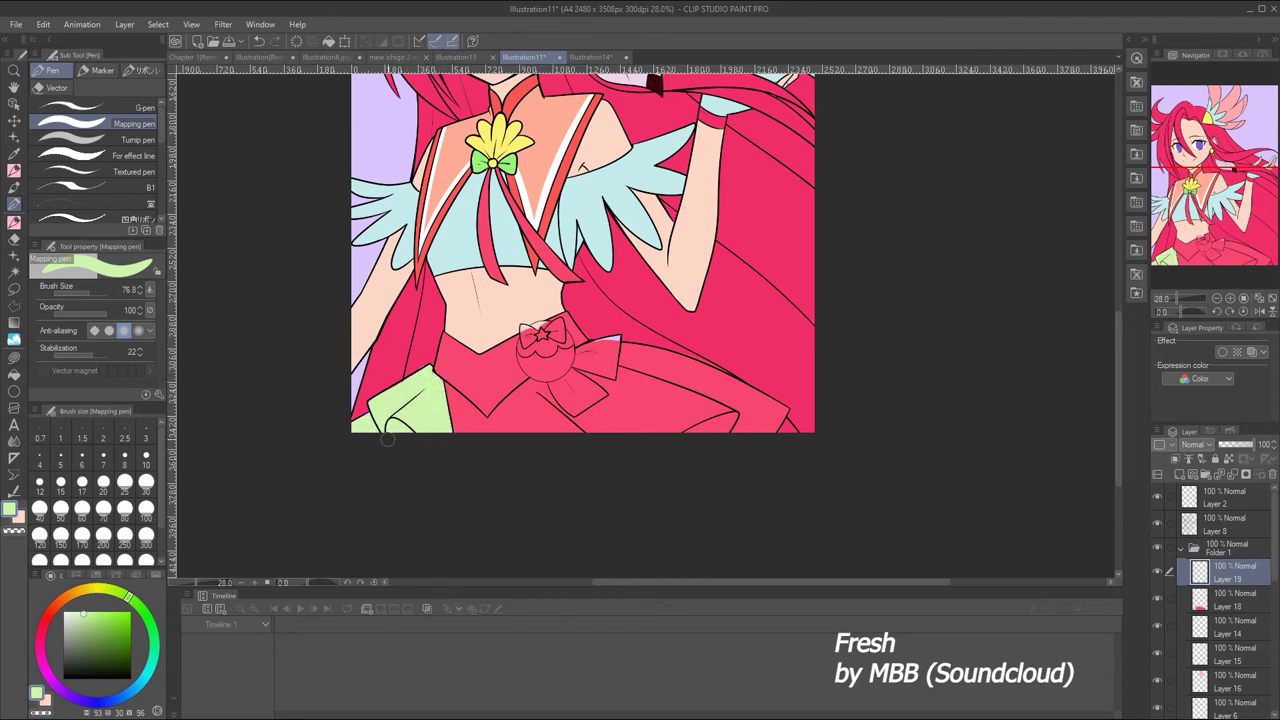
key(e)
ctrl+shift+click(405, 397)
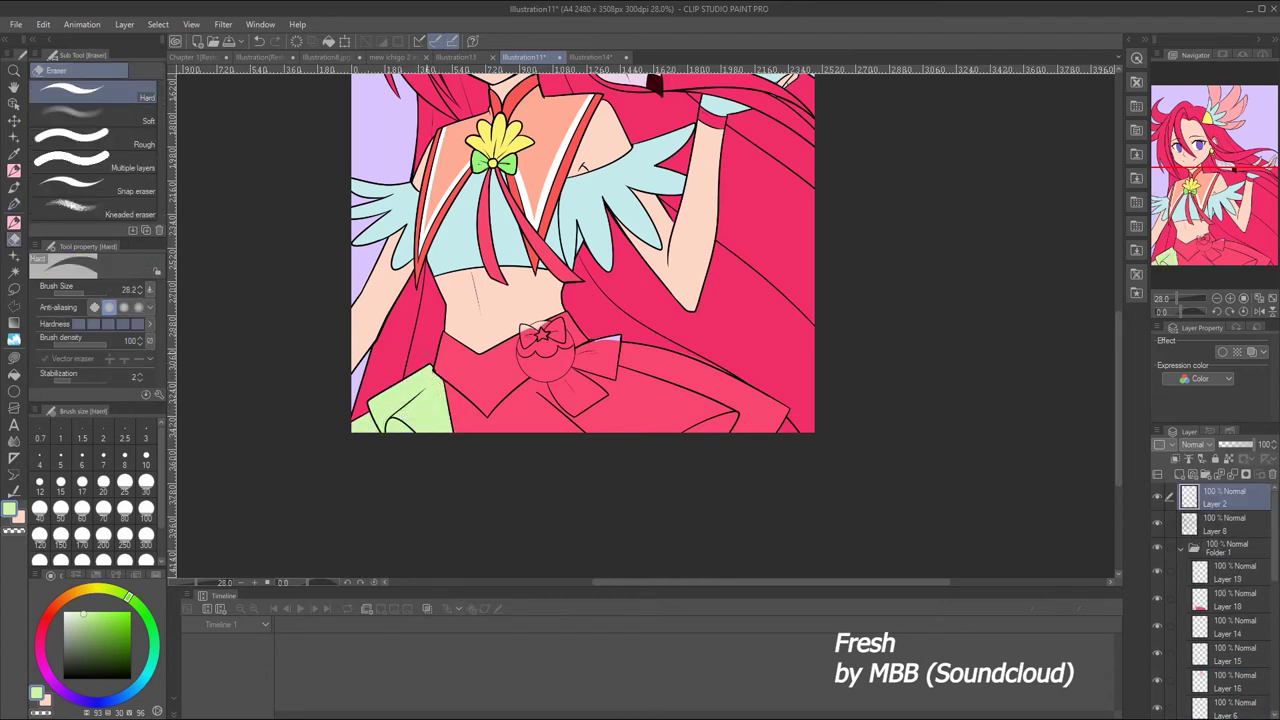
Add a new layer and paint the upper part of the round waist ornament light blue, following the reference illustration
drag(1180, 298, 1190, 298)
click(592, 57)
click(530, 57)
click(1235, 578)
click(1159, 474)
key(p)
mouse_move(440, 365)
mouse_down()
mouse_move(452, 392)
mouse_move(420, 372)
mouse_move(495, 395)
mouse_move(478, 415)
mouse_move(458, 405)
mouse_move(462, 375)
mouse_move(425, 350)
mouse_move(440, 330)
mouse_move(490, 335)
mouse_move(500, 360)
mouse_up()
key(e)
click(592, 57)
click(522, 57)
key(p)
Sample the reference ornament's pink and paint the ornament's lower half and its star with it
click(592, 57)
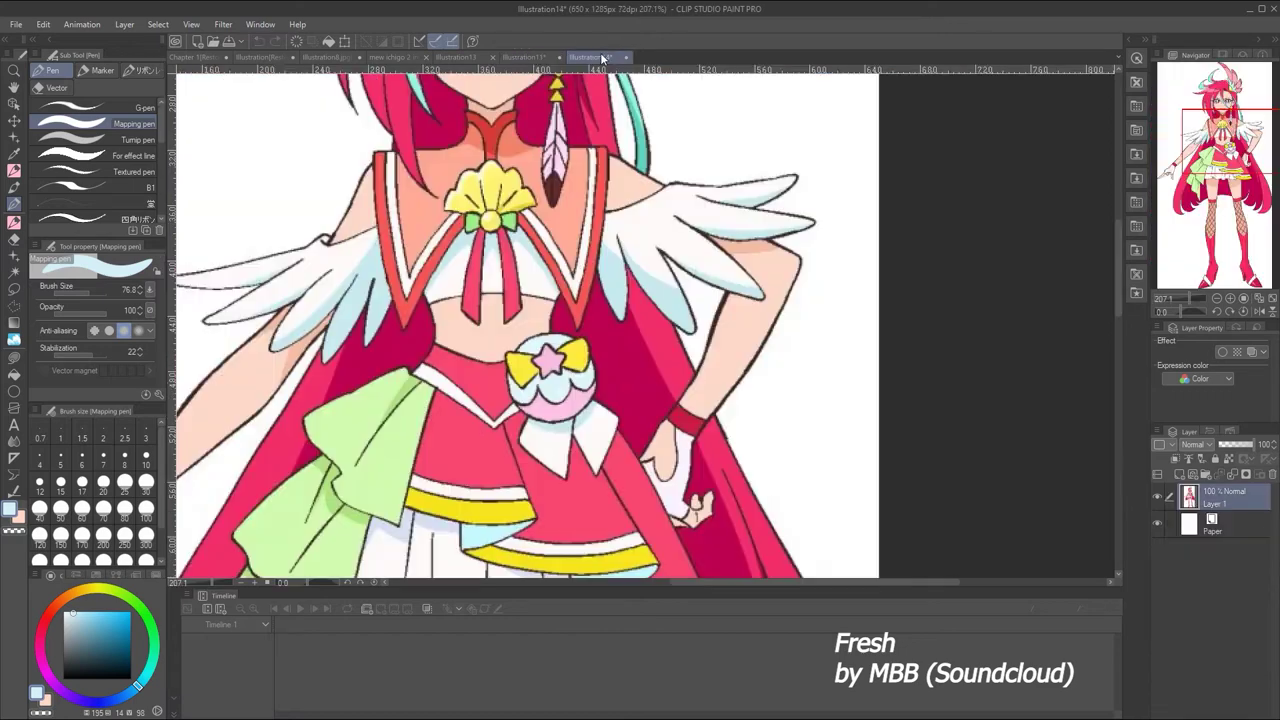
alt+click(545, 400)
click(530, 57)
key(bracketleft)
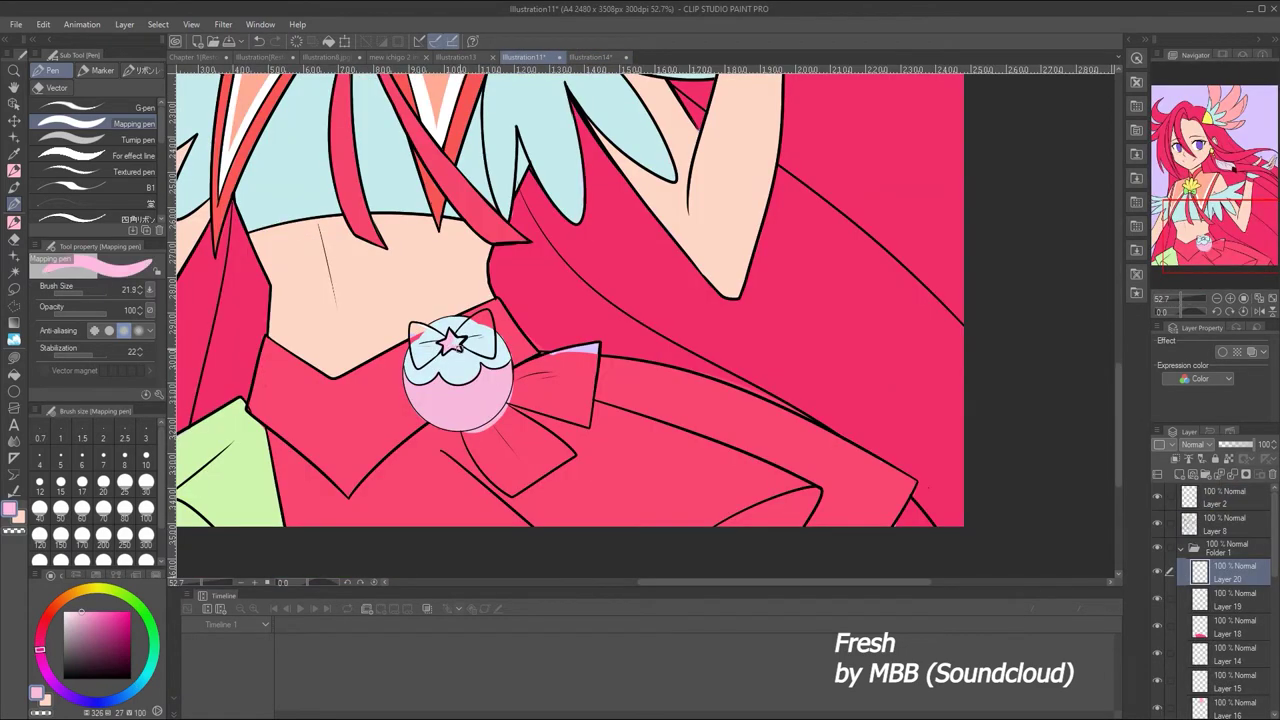
Sample yellow from the reference and paint both loops of the ornament's small bow
click(585, 57)
alt+click(545, 292)
click(530, 57)
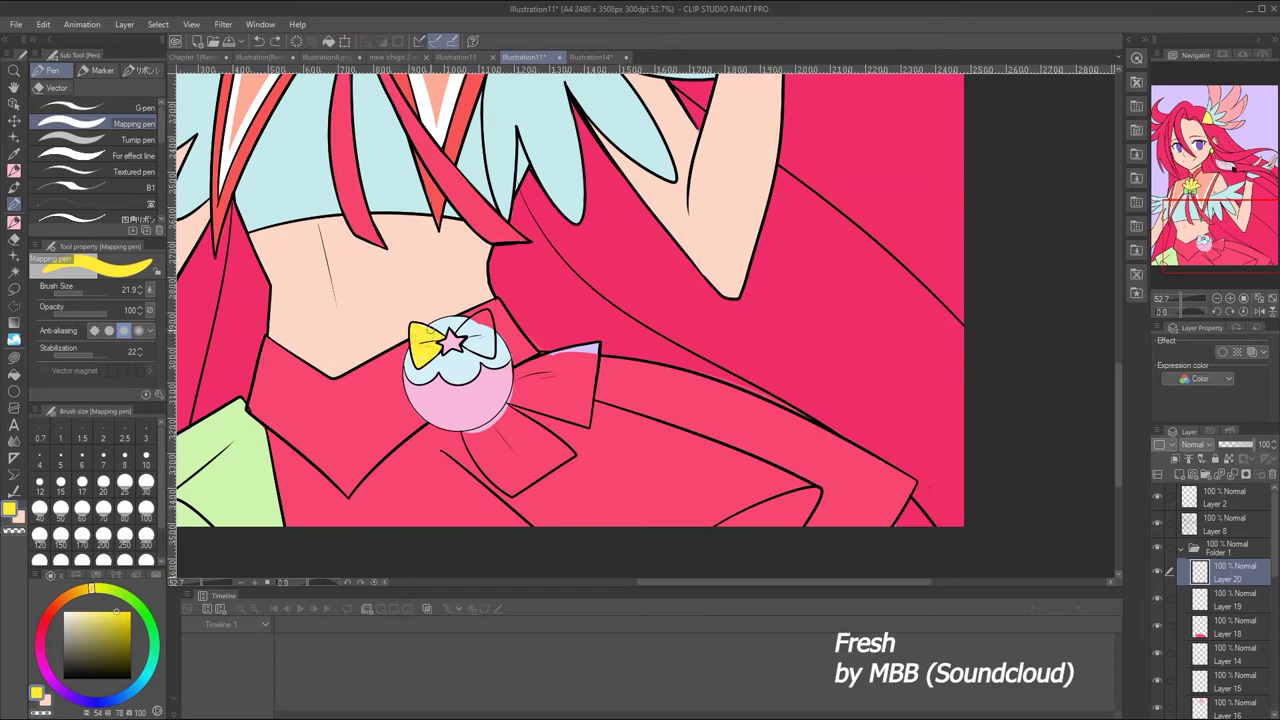
key(ctrl+z)
key(e)
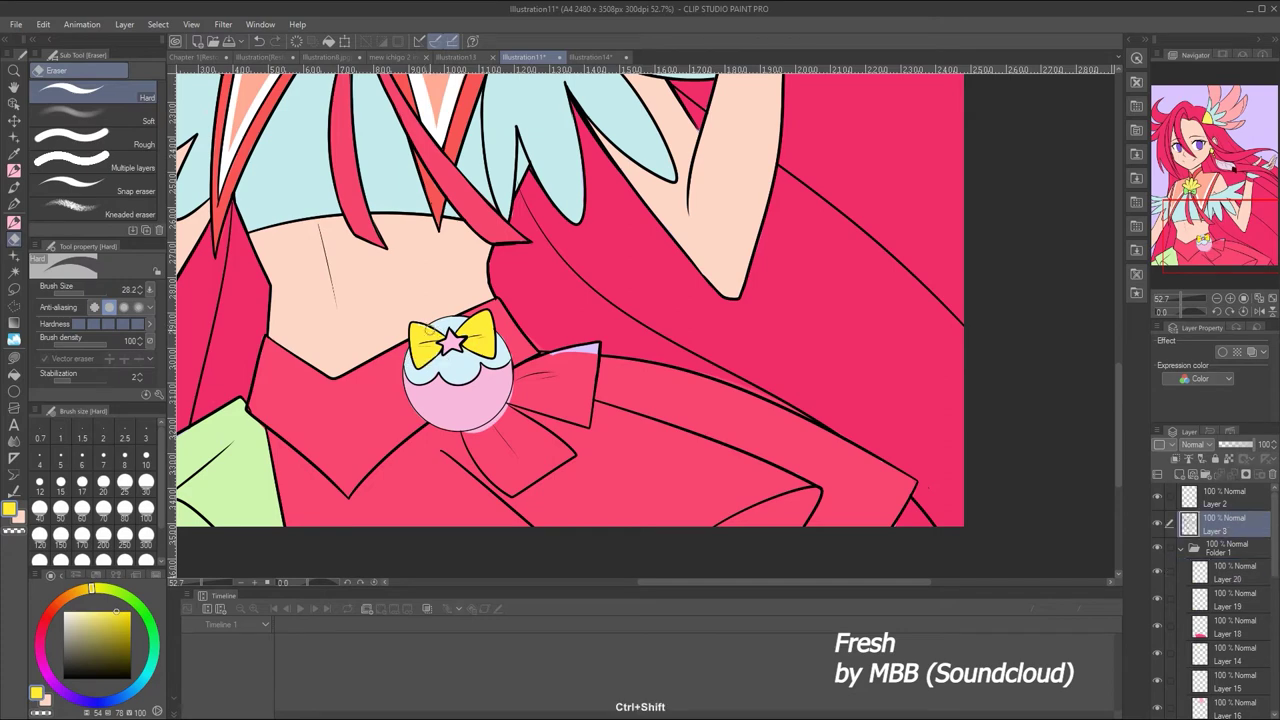
Add a layer below the ornament's colours and paint the lower ribbon tail light blue
key(ctrl+shift+n)
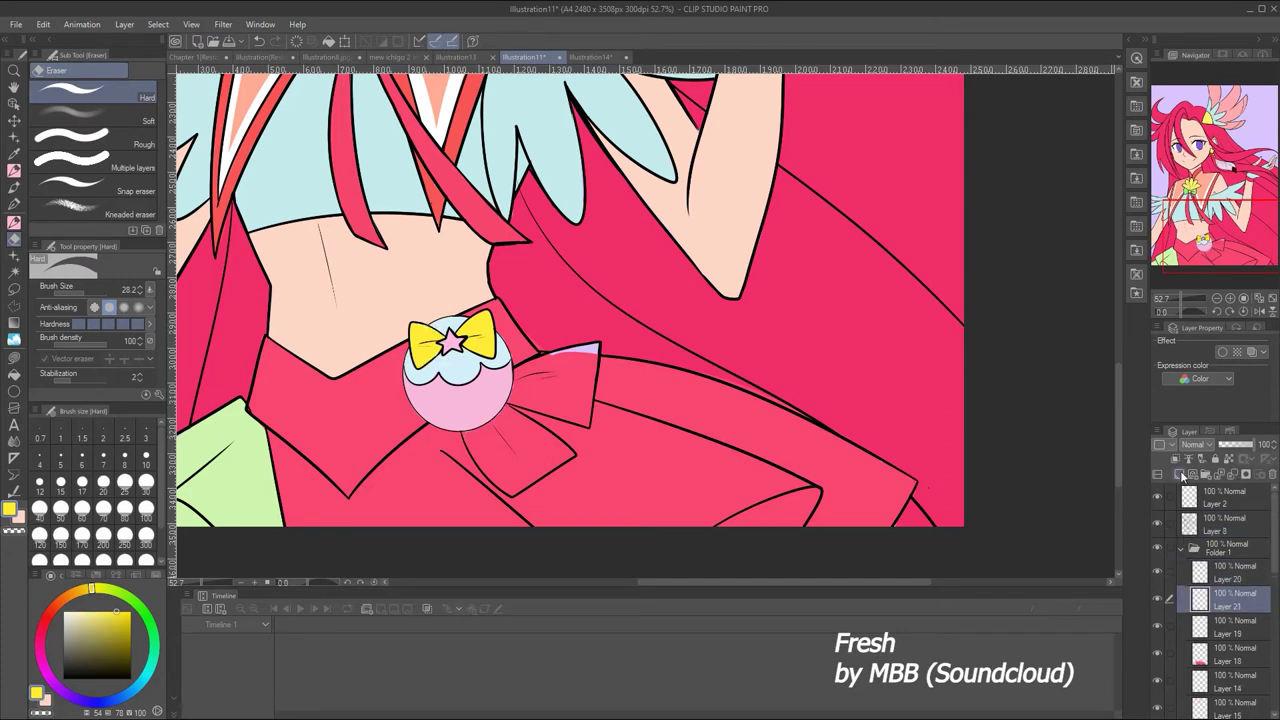
alt+click(440, 360)
key(p)
key(asciicircum)
scroll(388, 262, down, 5)
drag(387, 261, 400, 297)
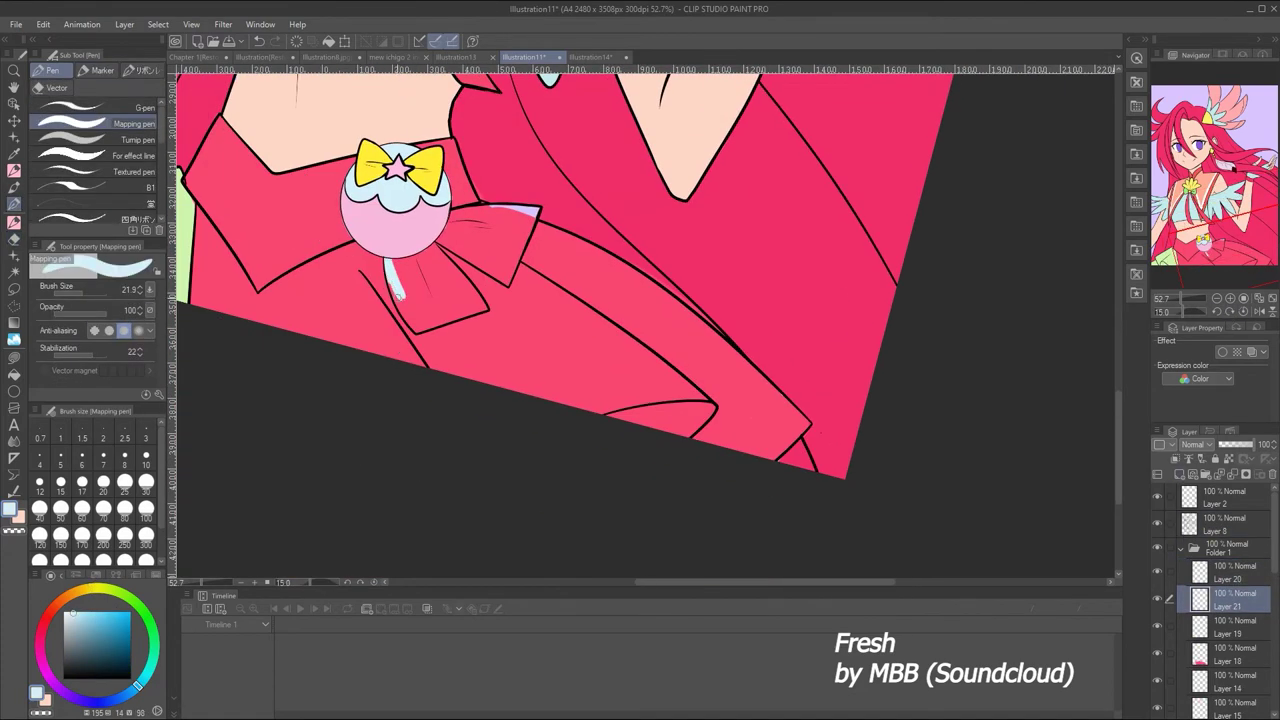
drag(446, 232, 481, 306)
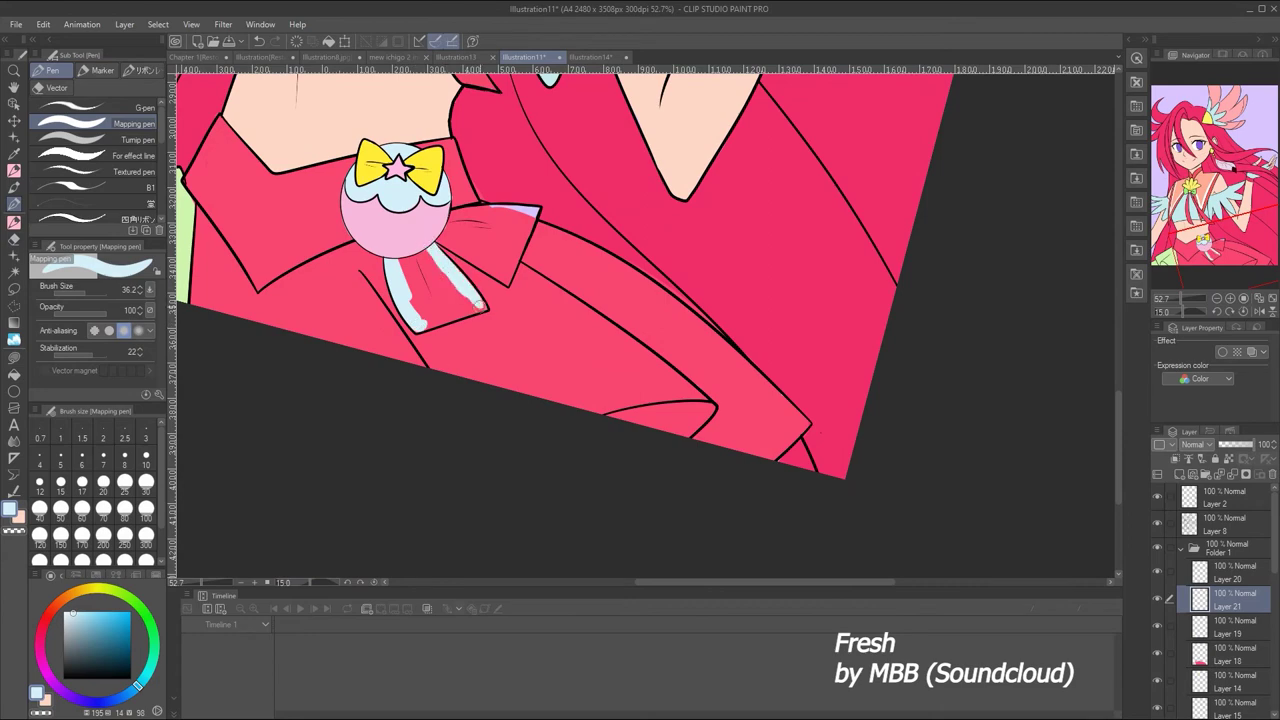
click(1218, 312)
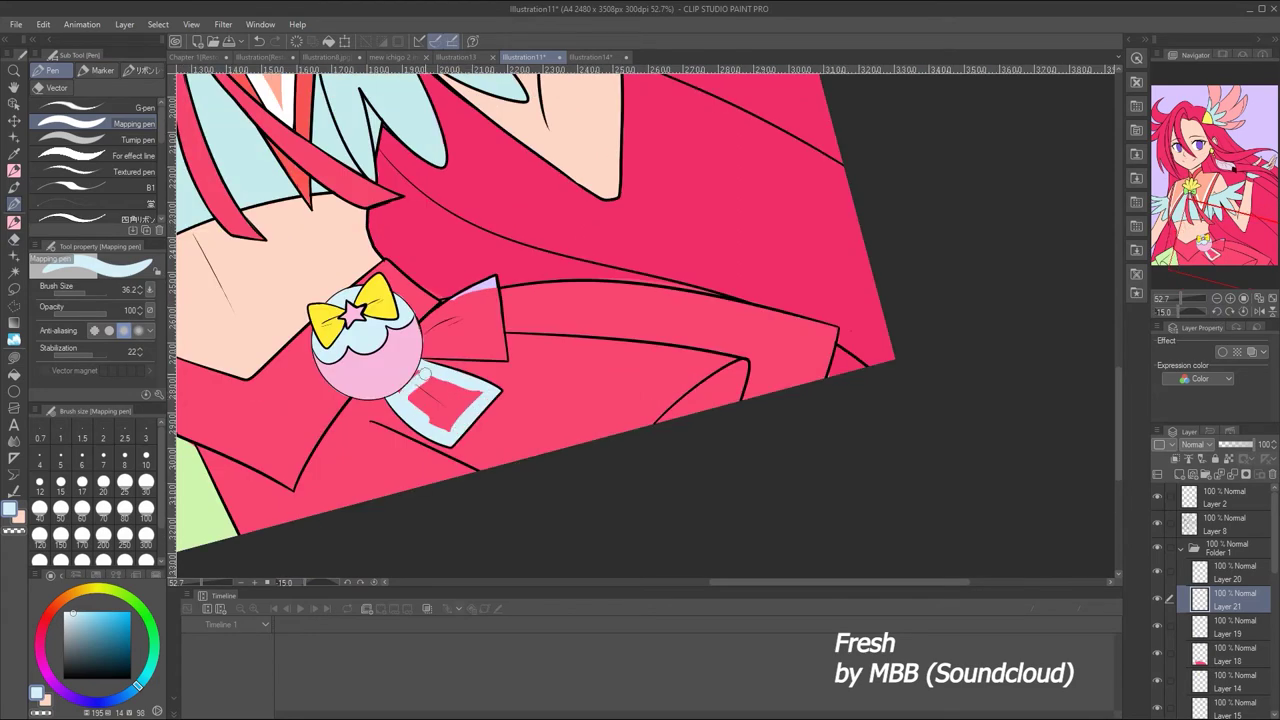
mouse_move(424, 375)
mouse_down()
mouse_move(440, 405)
mouse_move(470, 402)
mouse_up()
Fill the upper ribbon tail beside the ornament with the same light blue
drag(420, 332, 495, 281)
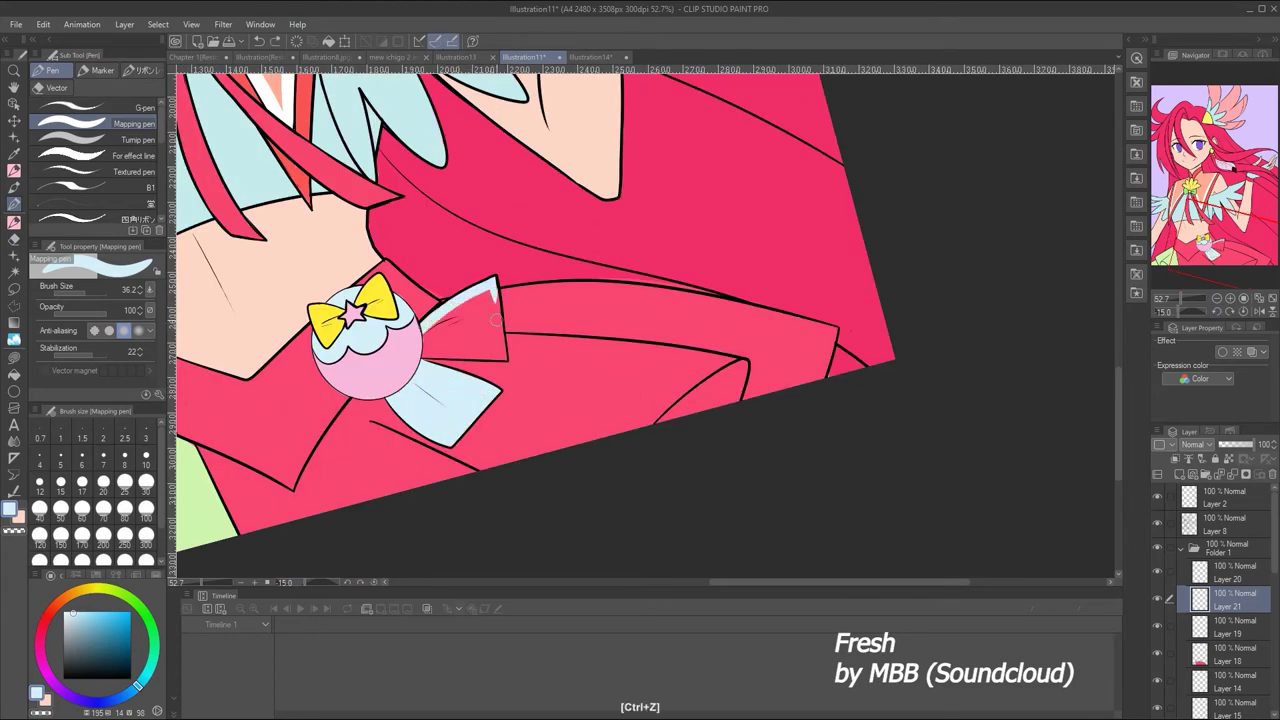
key(minus)
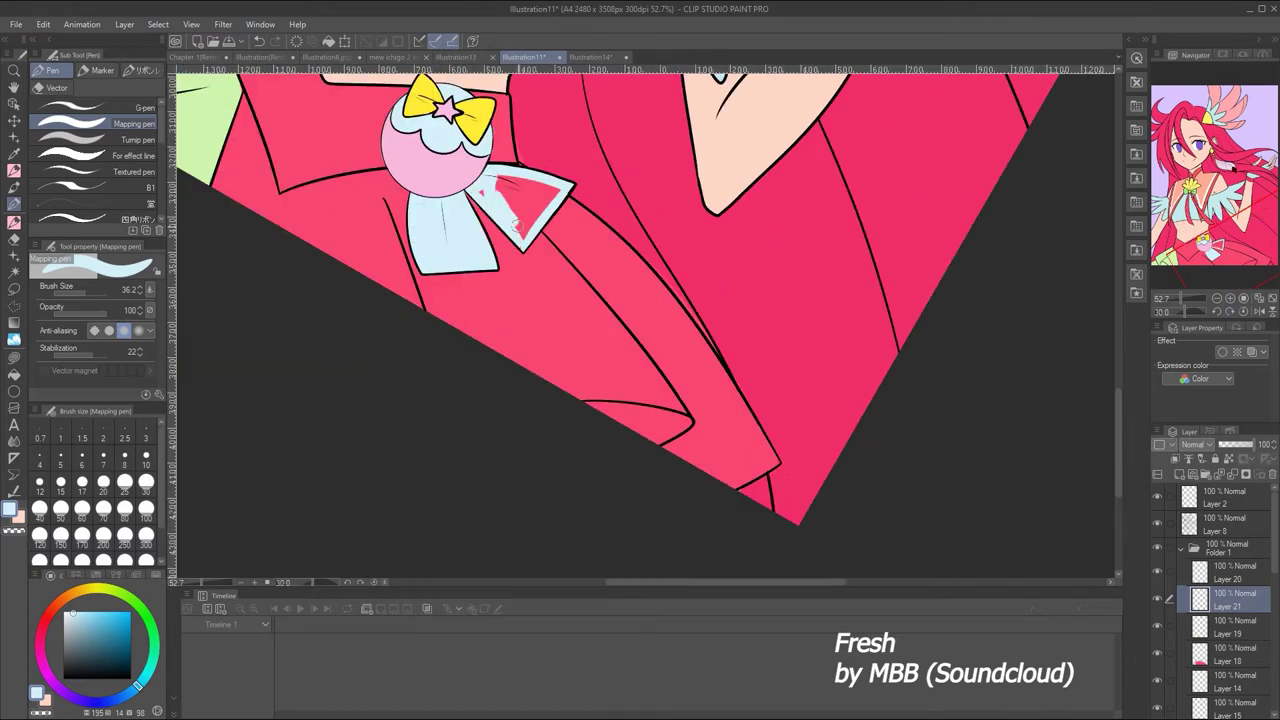
mouse_move(516, 225)
mouse_down()
mouse_move(507, 178)
mouse_move(563, 188)
mouse_up()
key(e)
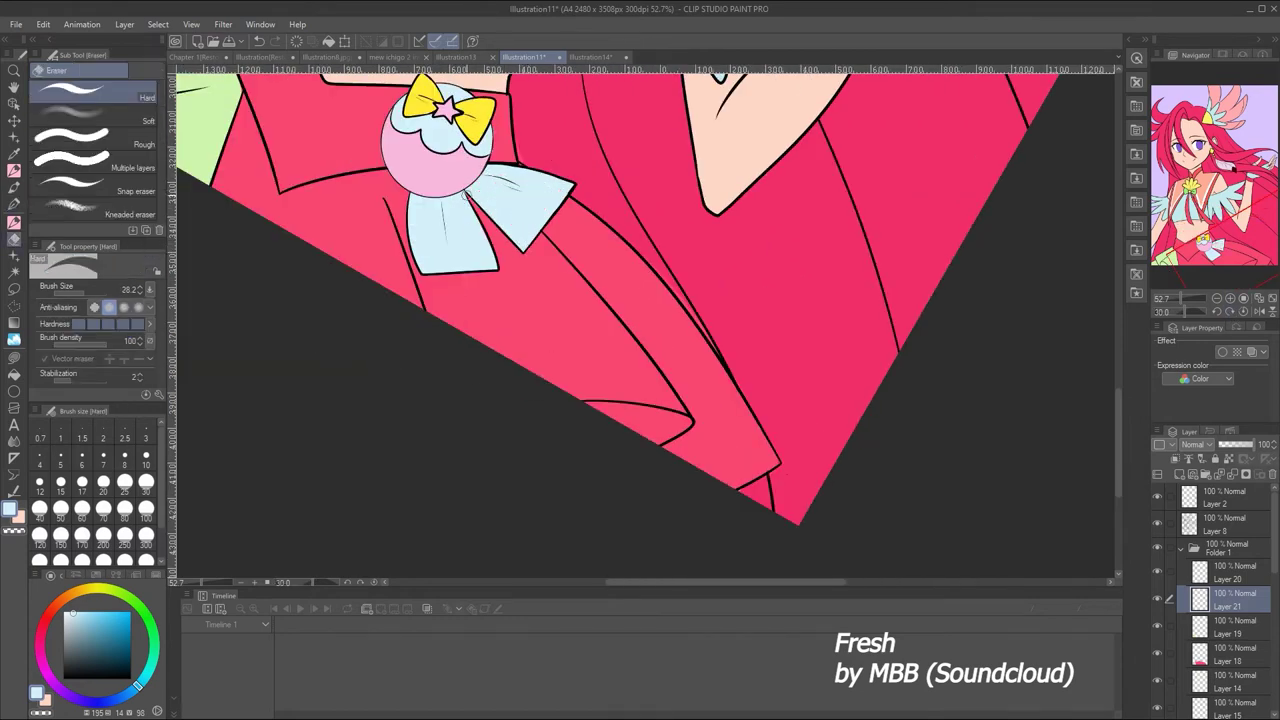
Add a layer clipped to the skirt's colour layer and paint a white trim along the V-shaped waistband edge
key(ctrl+alt+0)
scroll(655, 350, down, 5)
ctrl+shift+click(655, 350)
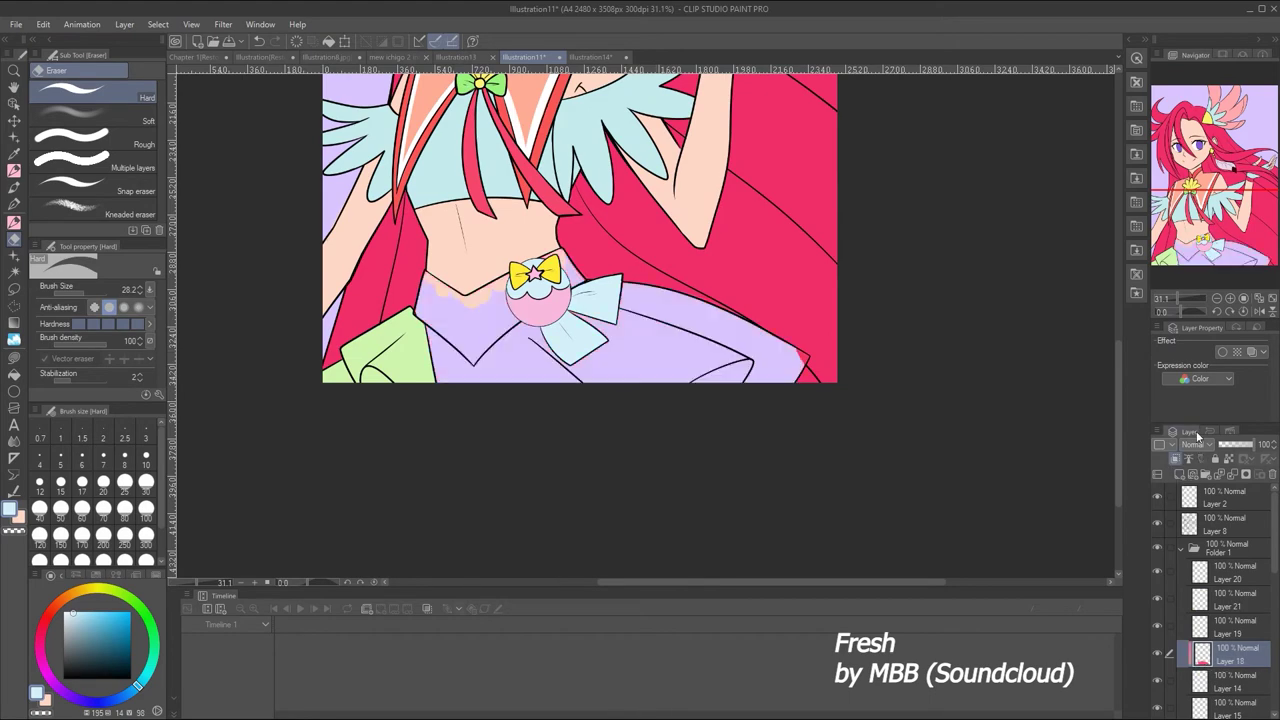
click(600, 57)
click(525, 57)
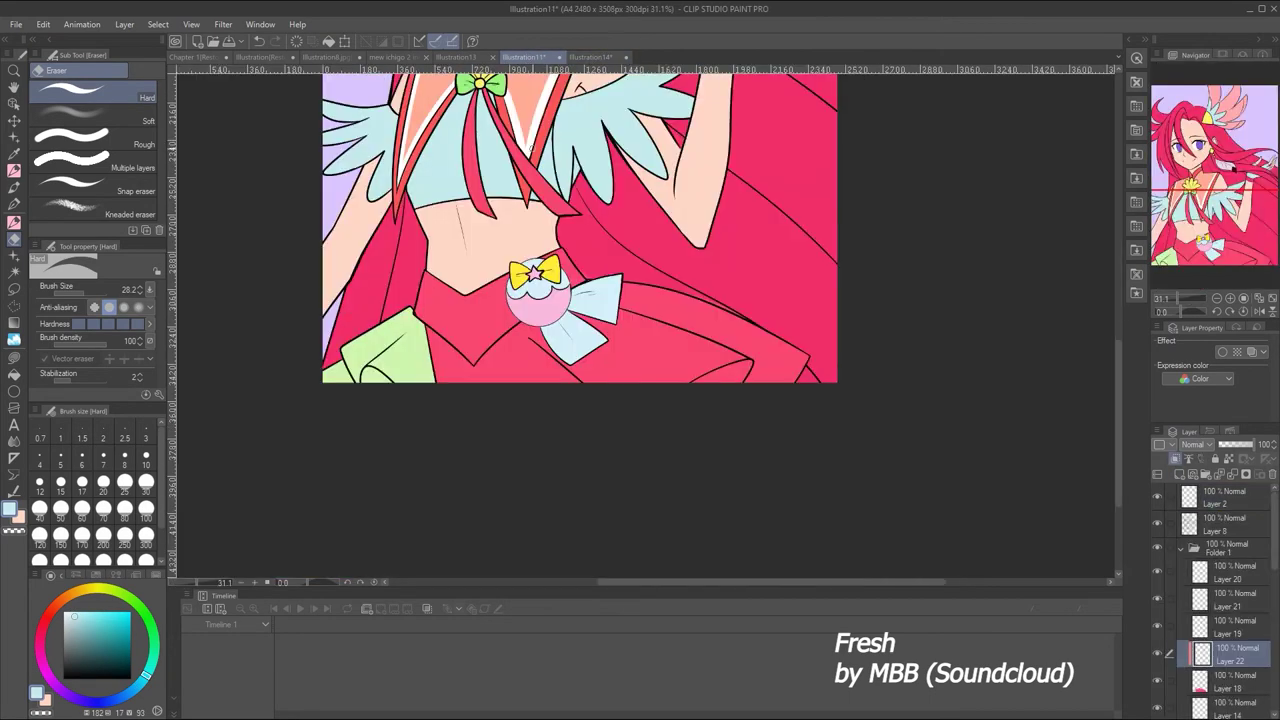
key(p)
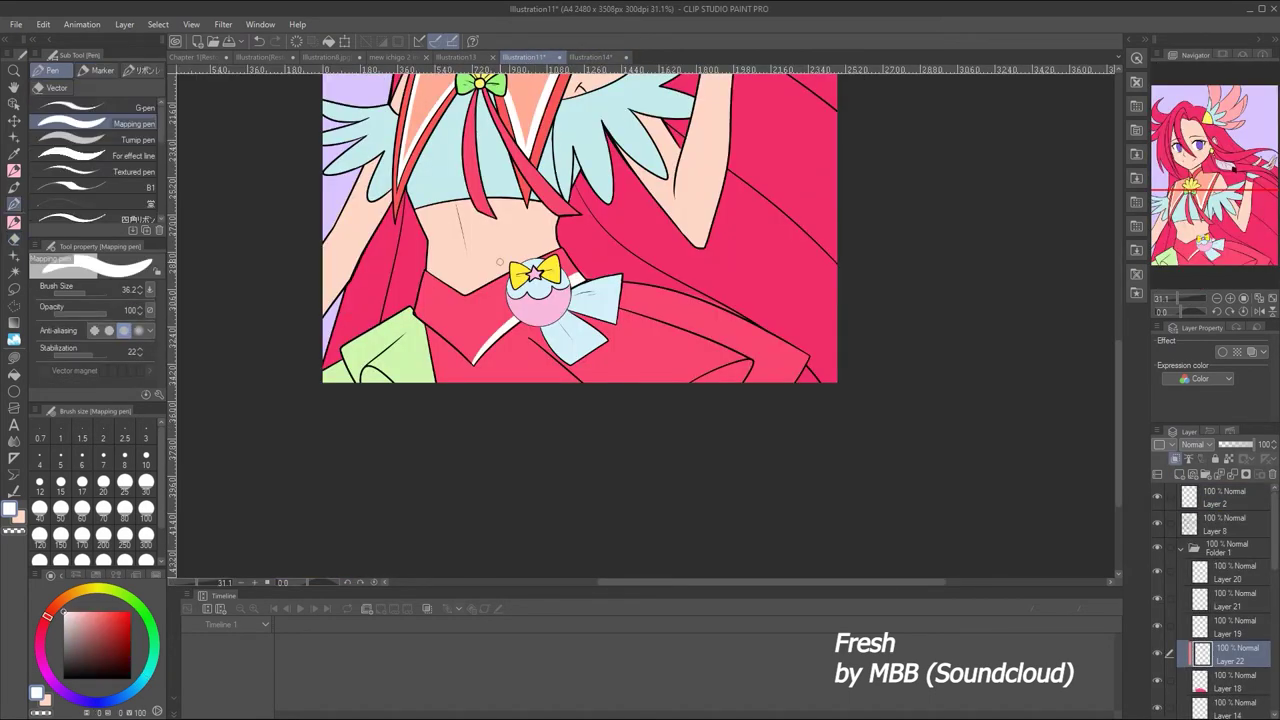
key(ctrl+z)
drag(468, 358, 416, 308)
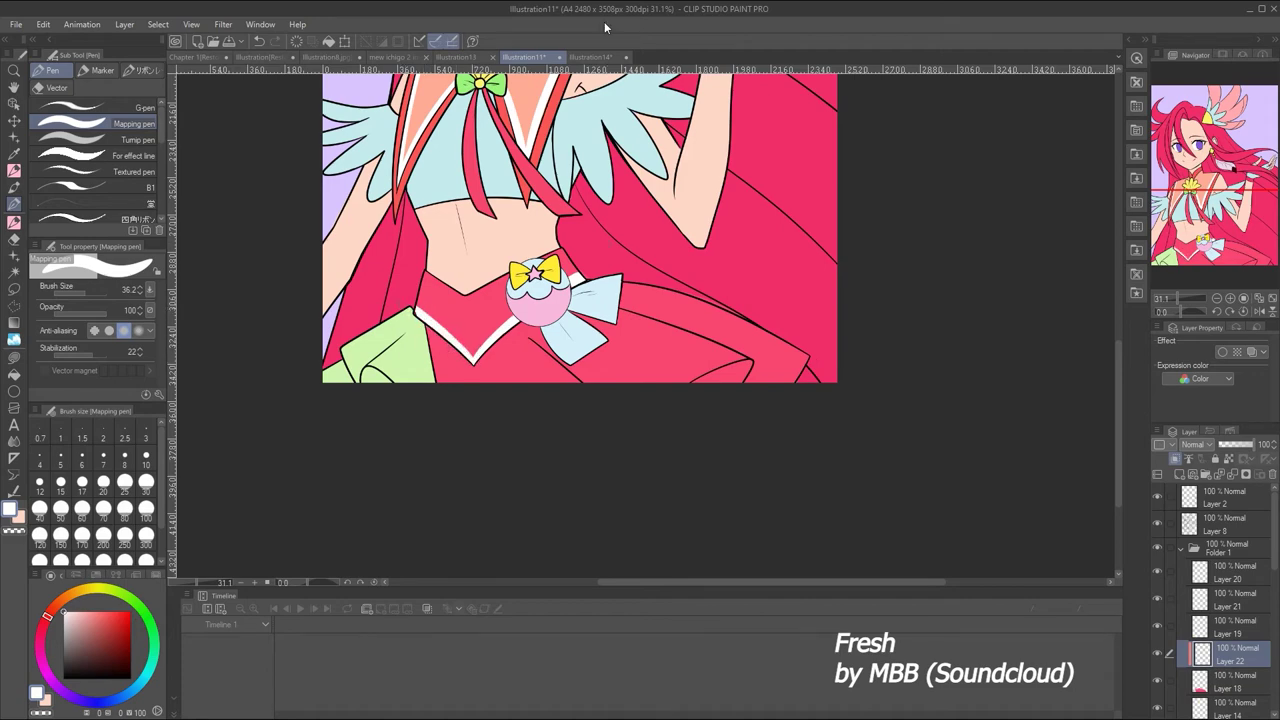
Sample the reference trim's yellow and paint a yellow band along both skirt hem edges, cleaning its end with the eraser
click(590, 57)
click(525, 57)
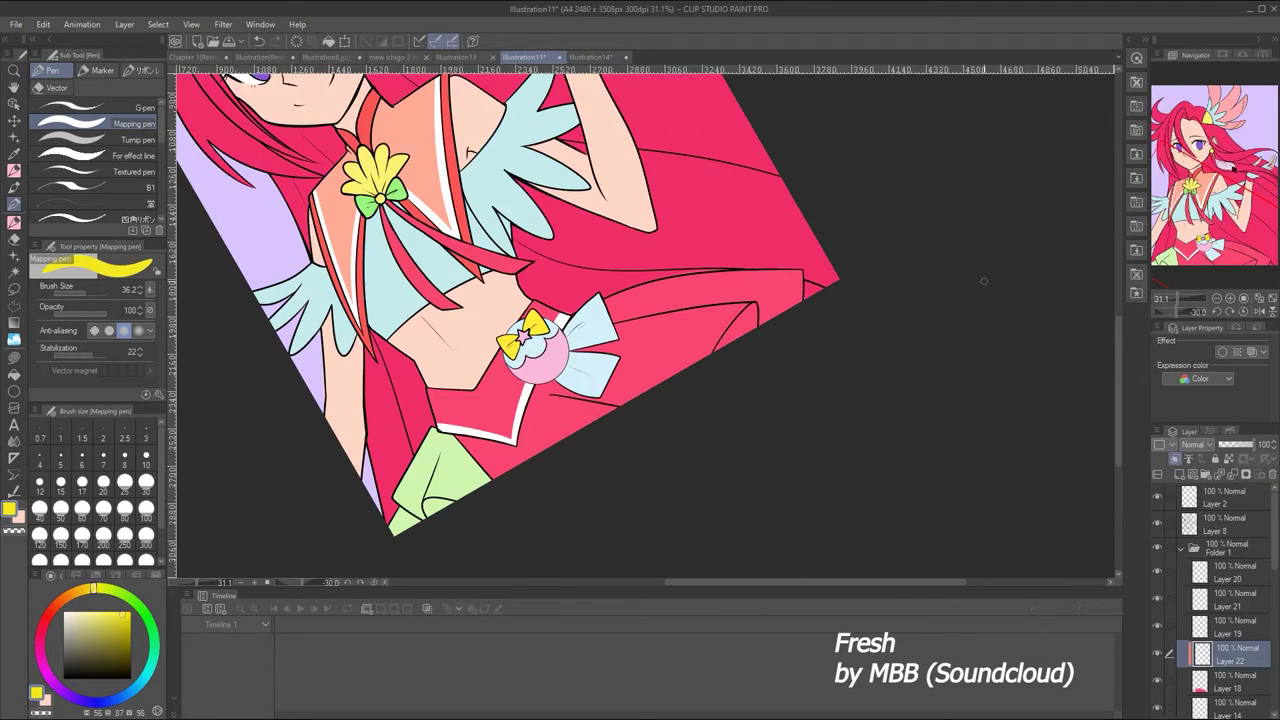
drag(794, 280, 796, 304)
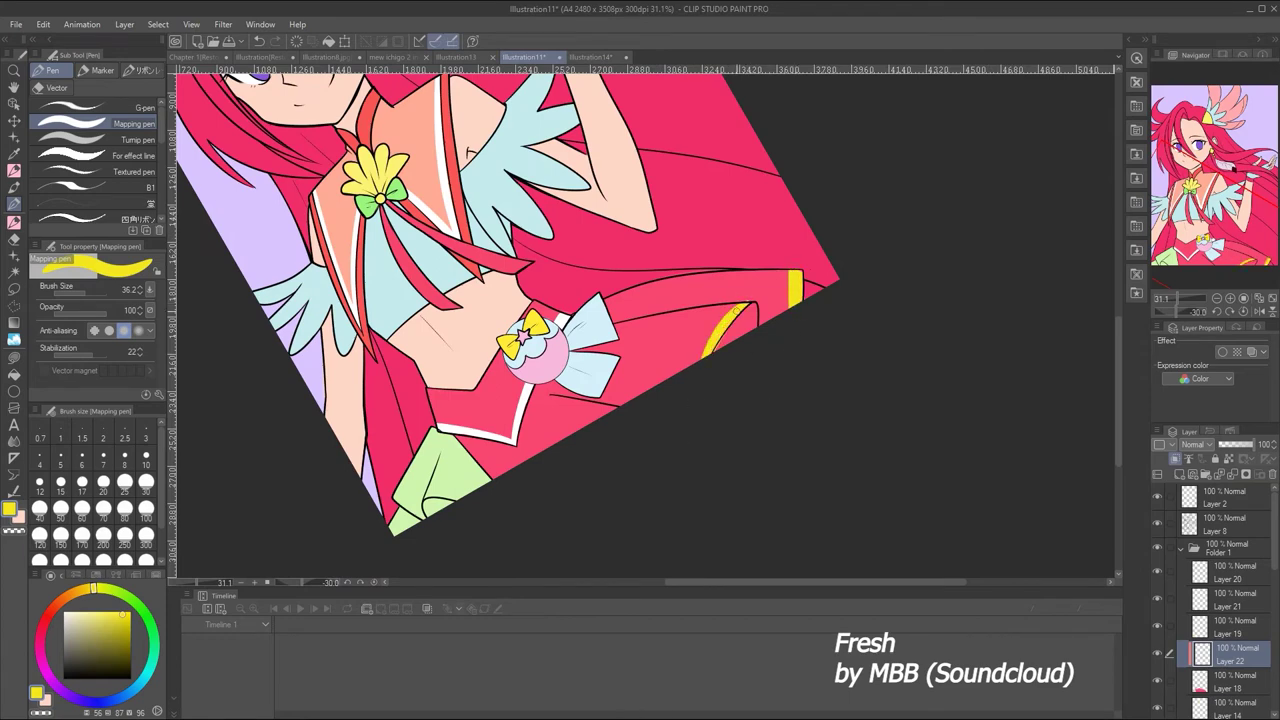
key(e)
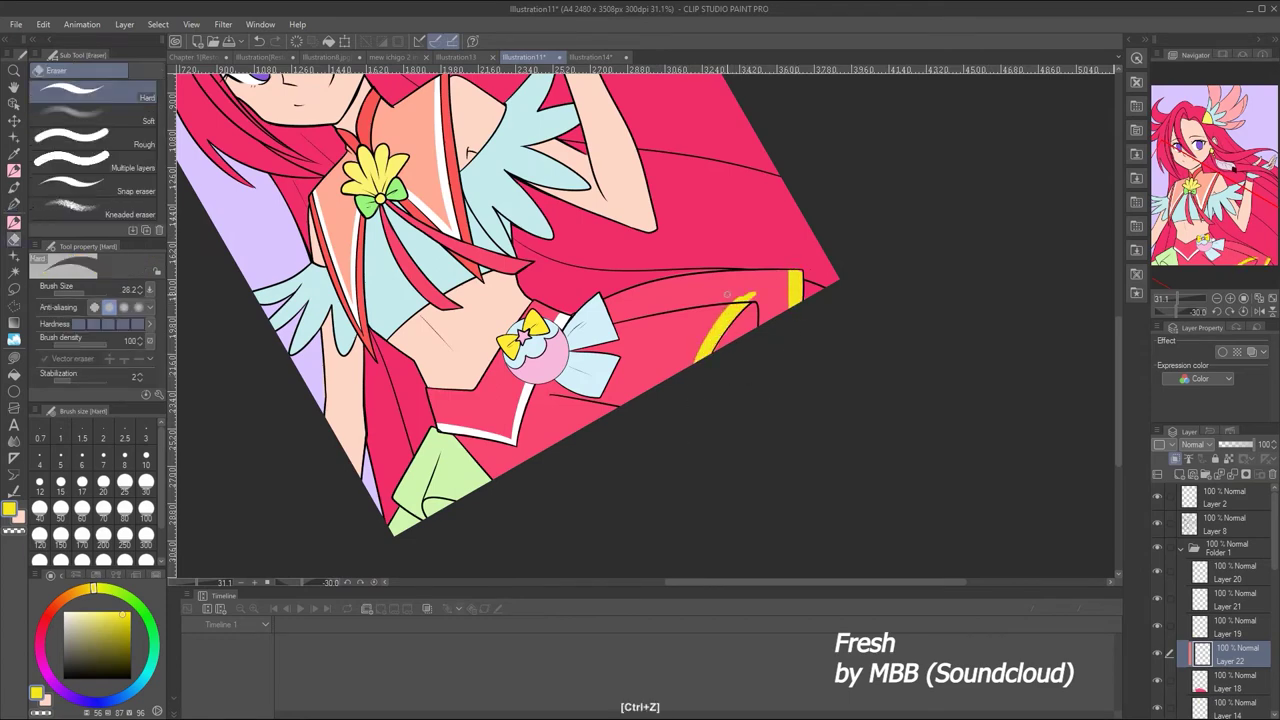
Sample white from the reference and paint a white stripe beside the yellow band on both skirt hems
click(590, 57)
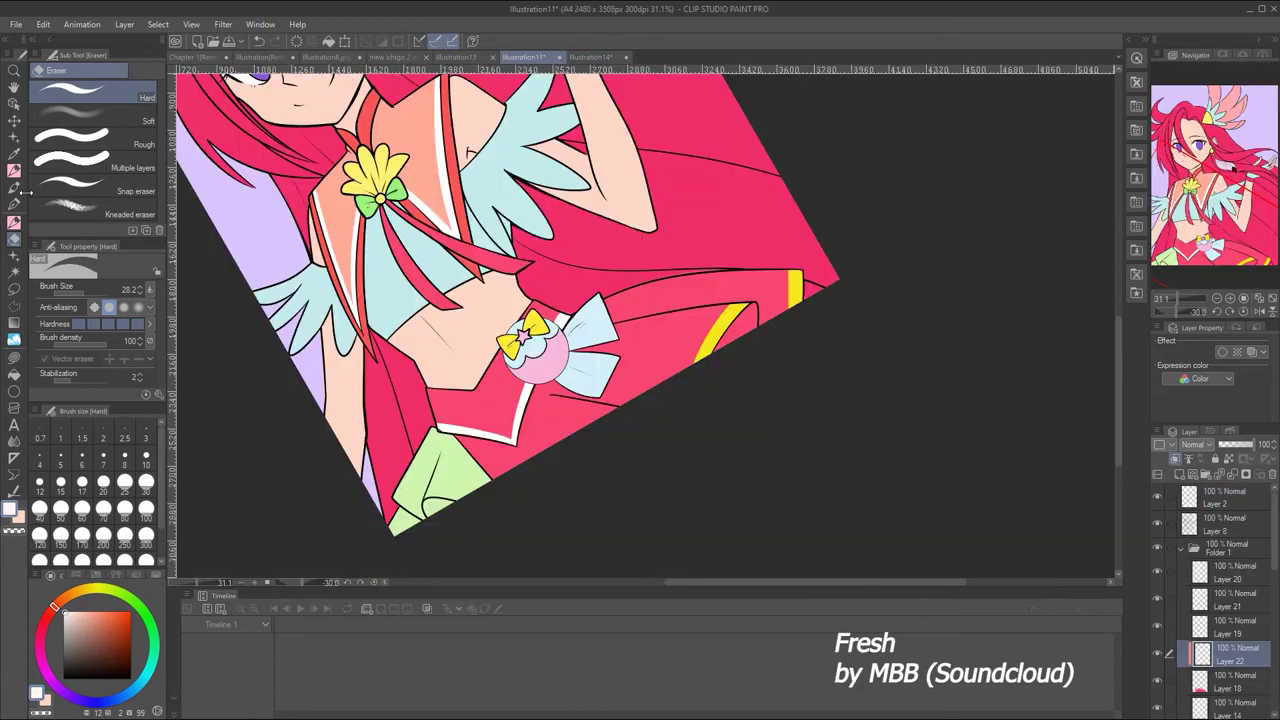
click(525, 57)
key(p)
drag(783, 275, 783, 315)
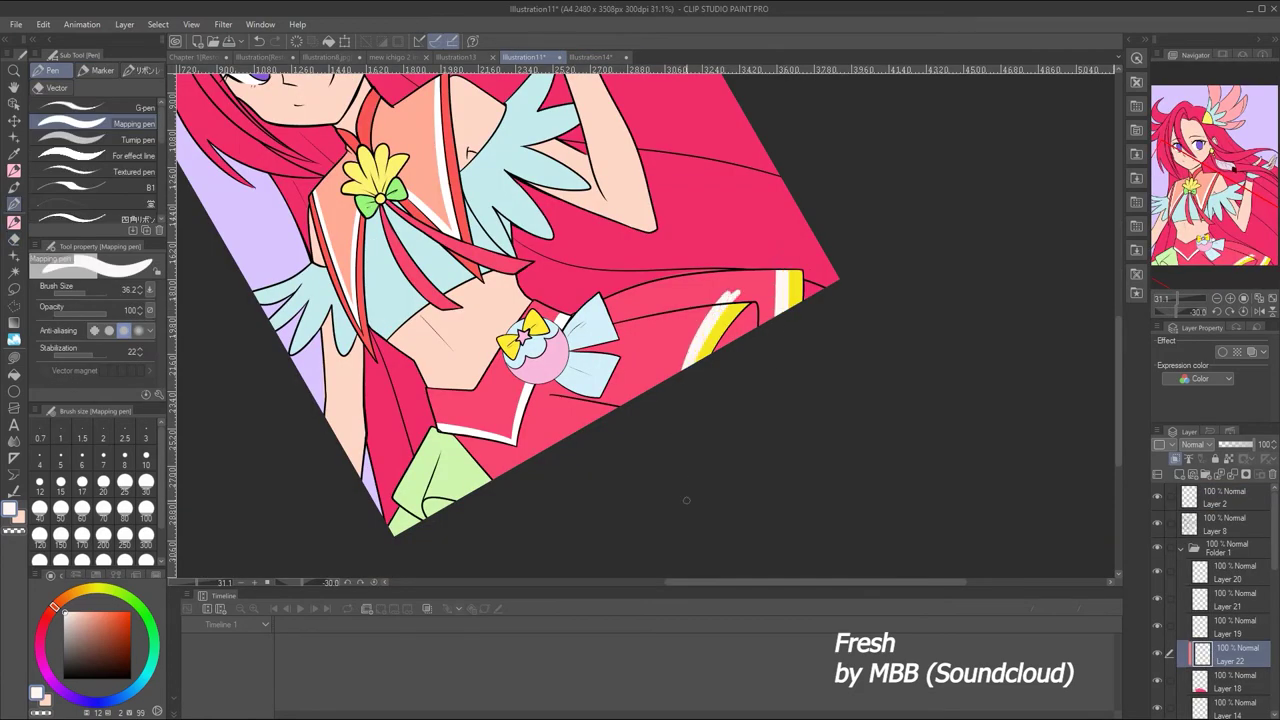
Erase the white stripe's overshoot beyond the skirt fold and touch up the yellow band's end
key(e)
key(asciicircum)
key(asciicircum)
key(asciicircum)
key(asciicircum)
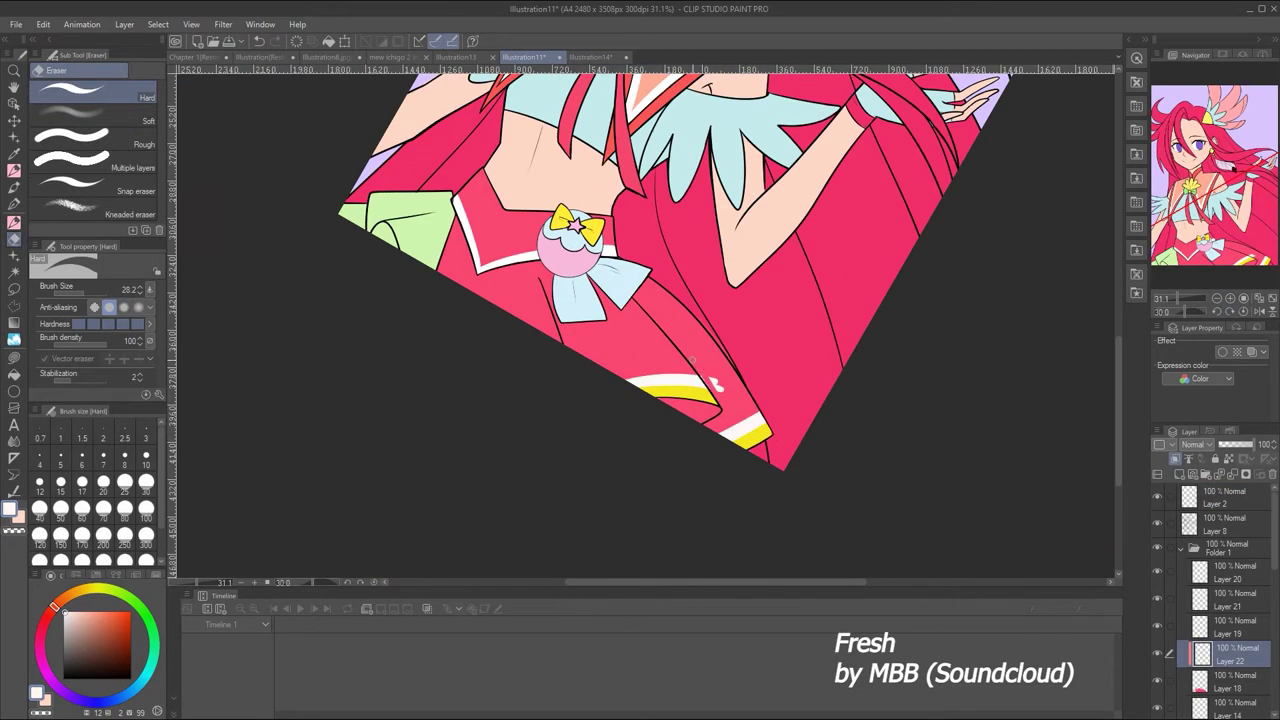
click(1246, 300)
scroll(560, 240, up, 3)
key(p)
alt+click(750, 370)
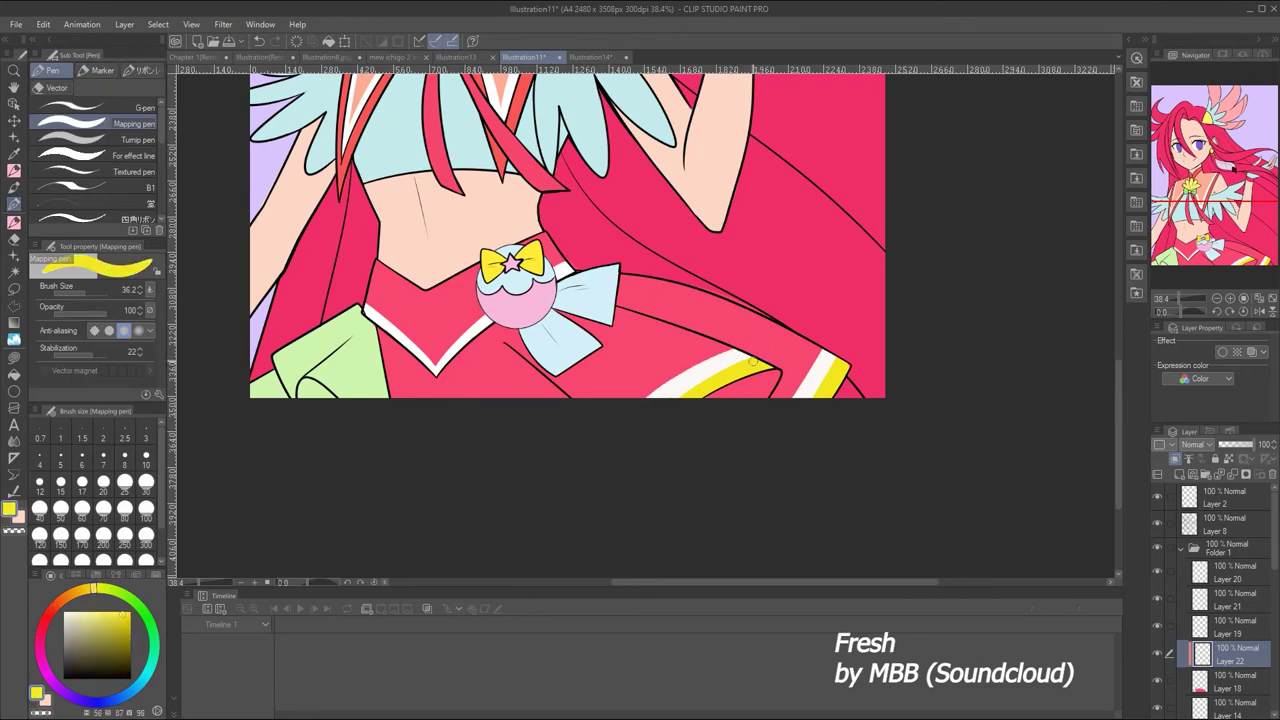
Paint the tips of the two lower head feathers coral red on a new layer clipped to the feather colour
key(alt+bracketleft)
drag(1185, 298, 1170, 294)
key(alt+bracketright)
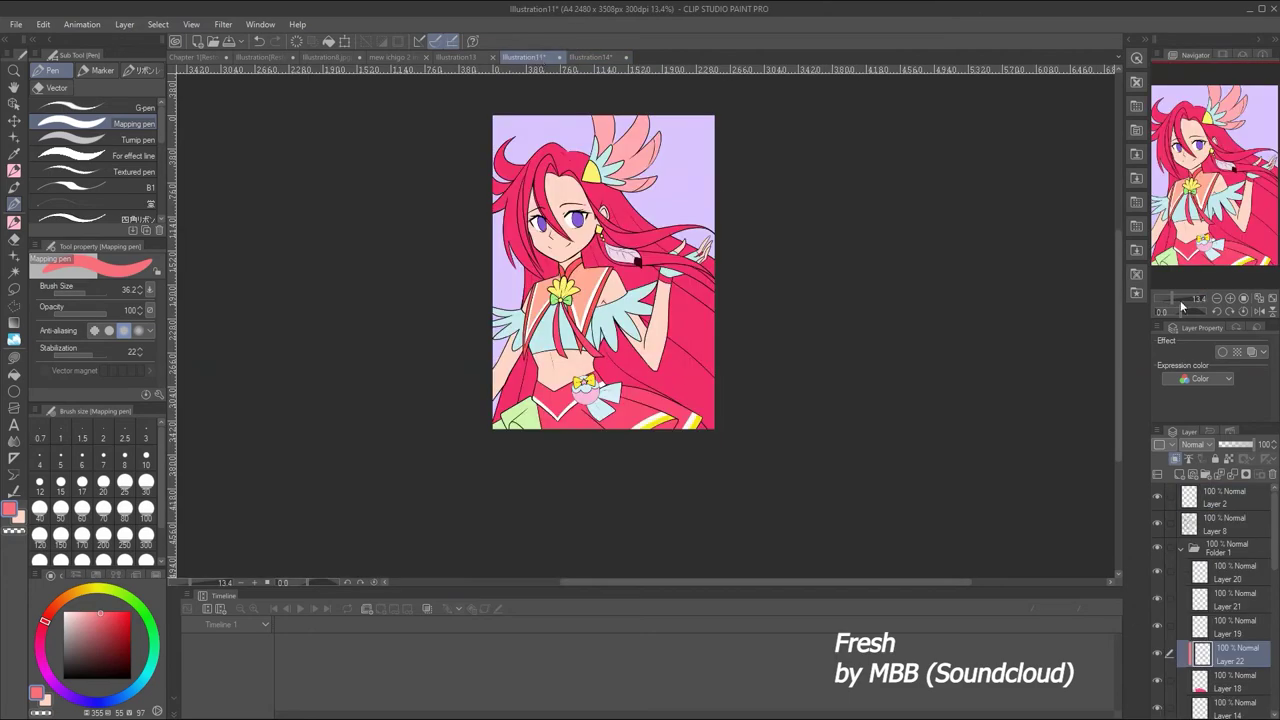
scroll(640, 320, up, 5)
key(alt+bracketleft)
key(alt+bracketleft)
key(alt+bracketleft)
alt+click(610, 142)
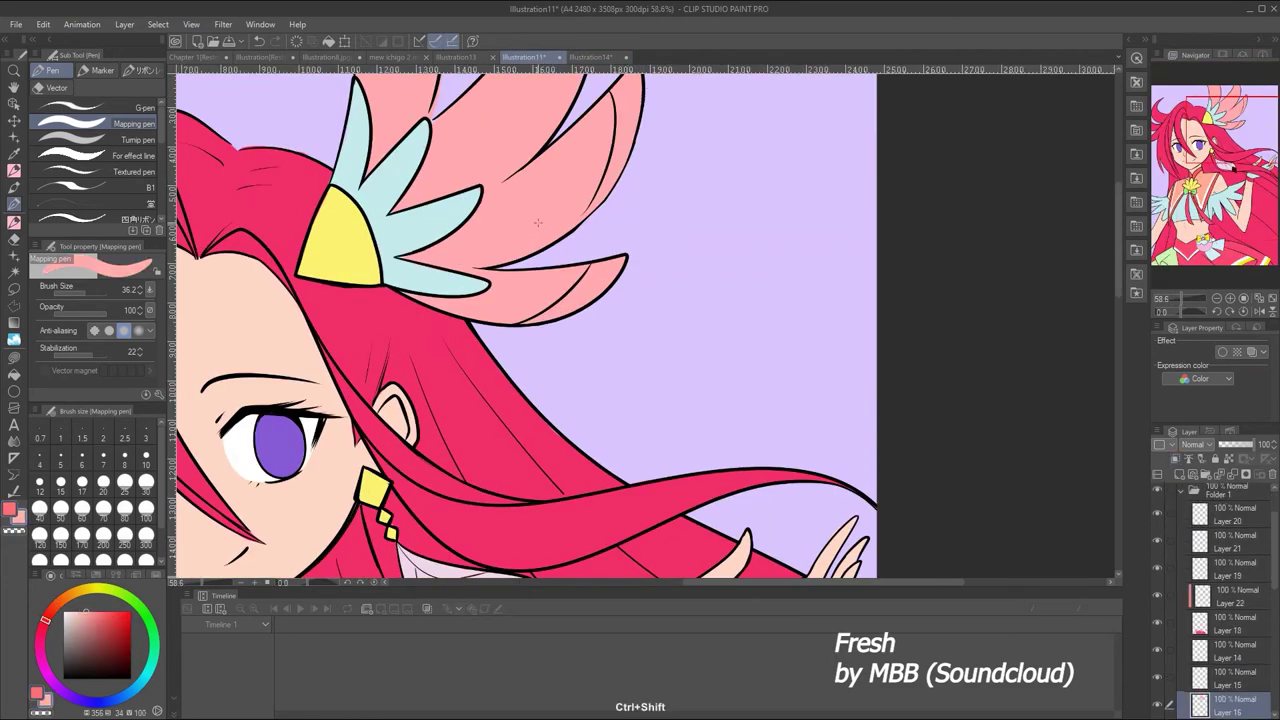
mouse_move(575, 305)
mouse_down()
mouse_move(602, 265)
mouse_move(625, 258)
mouse_move(612, 205)
mouse_up()
scroll(600, 300, up, 2)
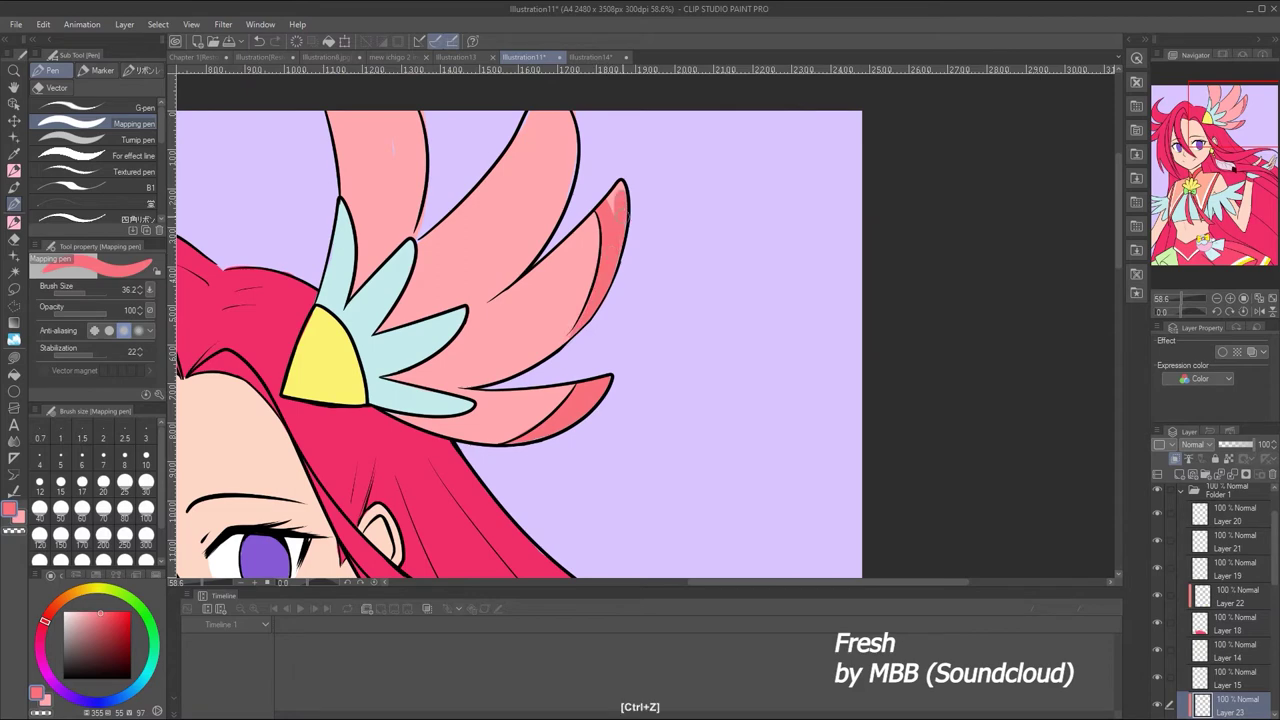
Paint a darker pink edge along the taller head feather on the feather colour layer and clean it with the eraser
click(18, 522)
key(alt+bracketleft)
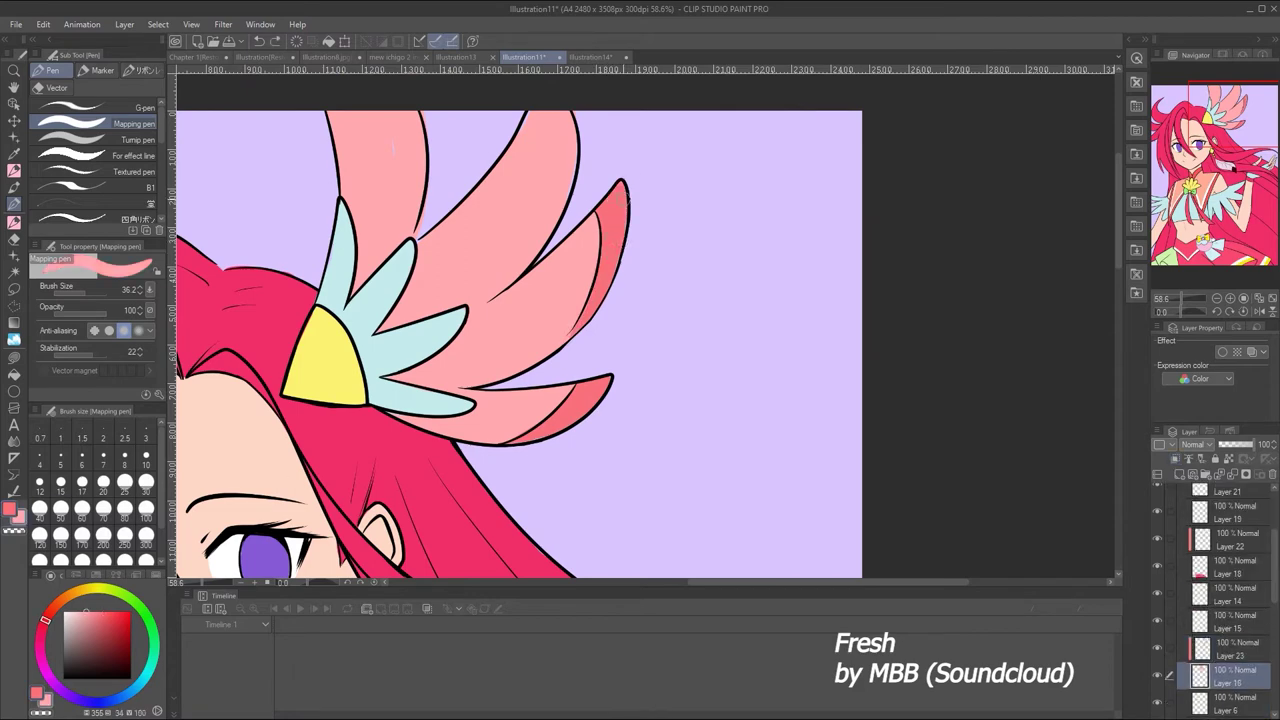
key(e)
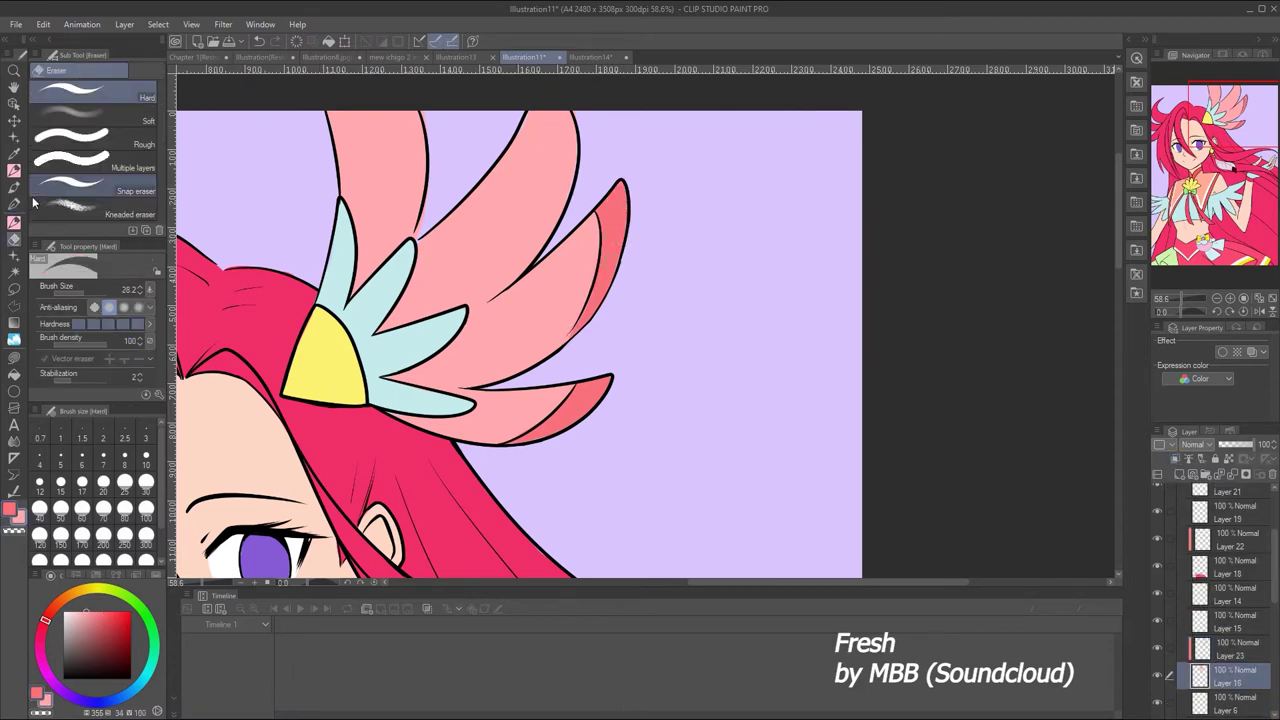
click(15, 205)
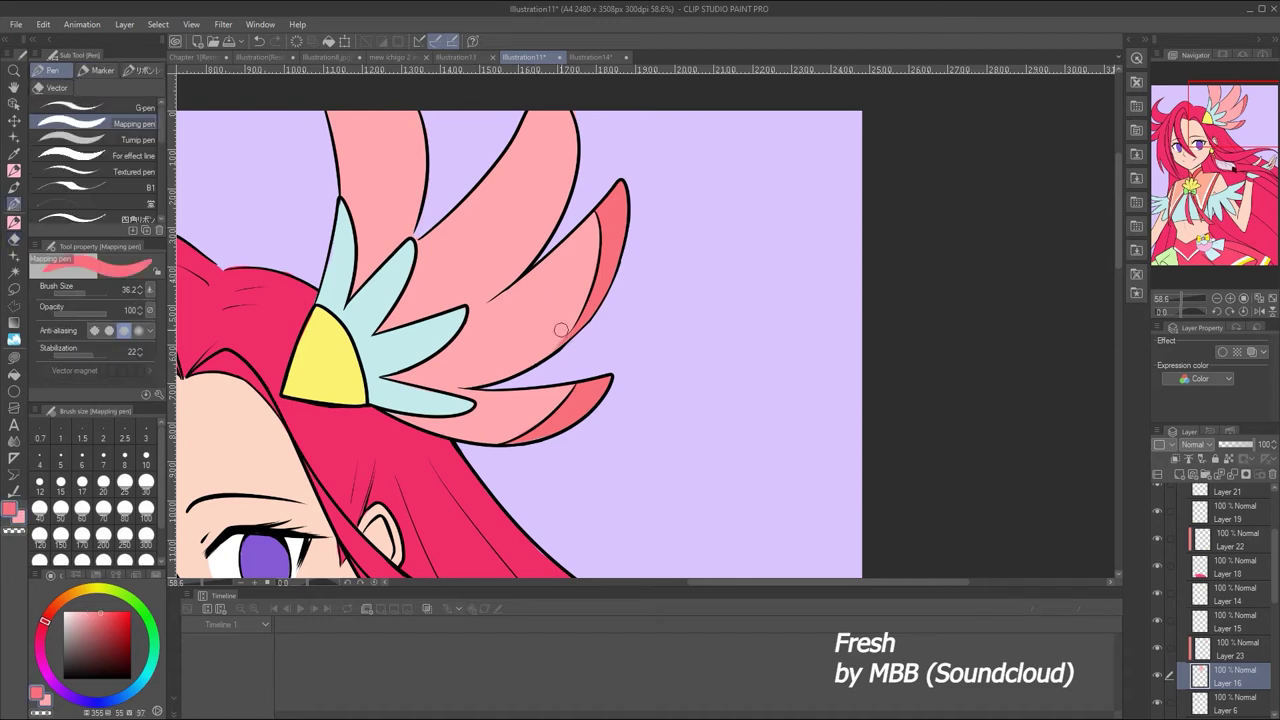
drag(550, 112, 572, 182)
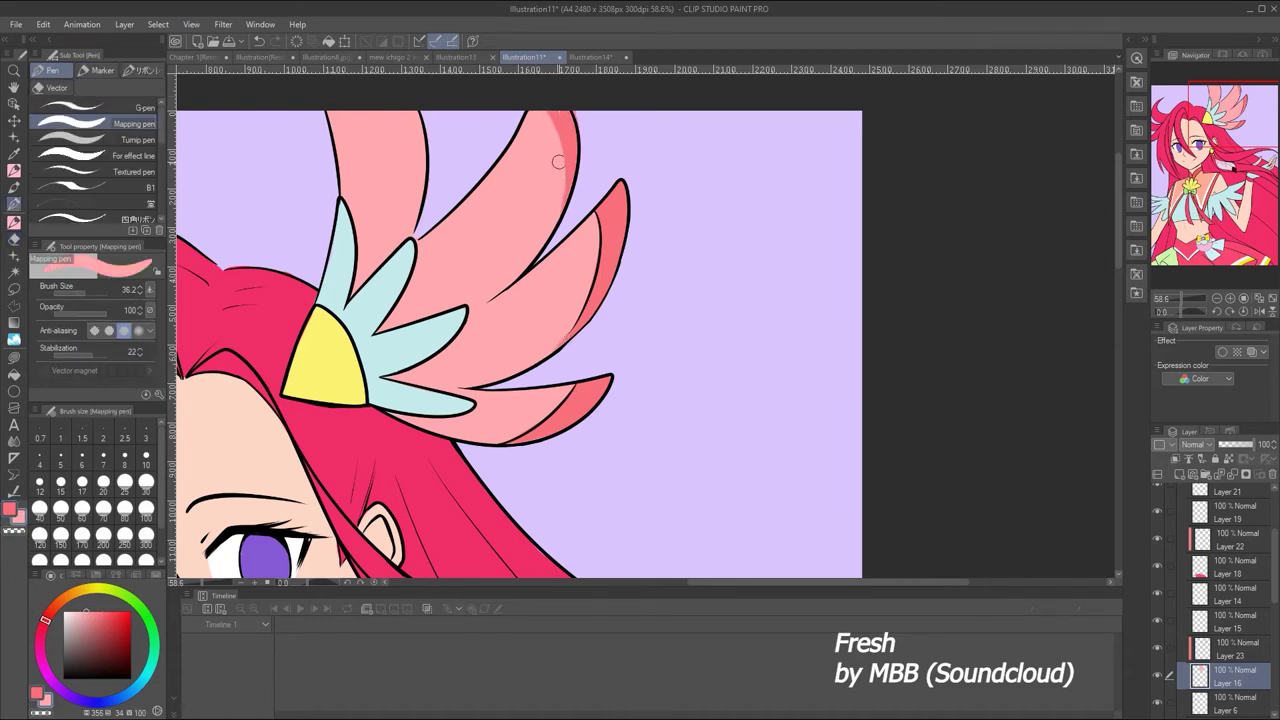
key(e)
drag(1178, 298, 1190, 298)
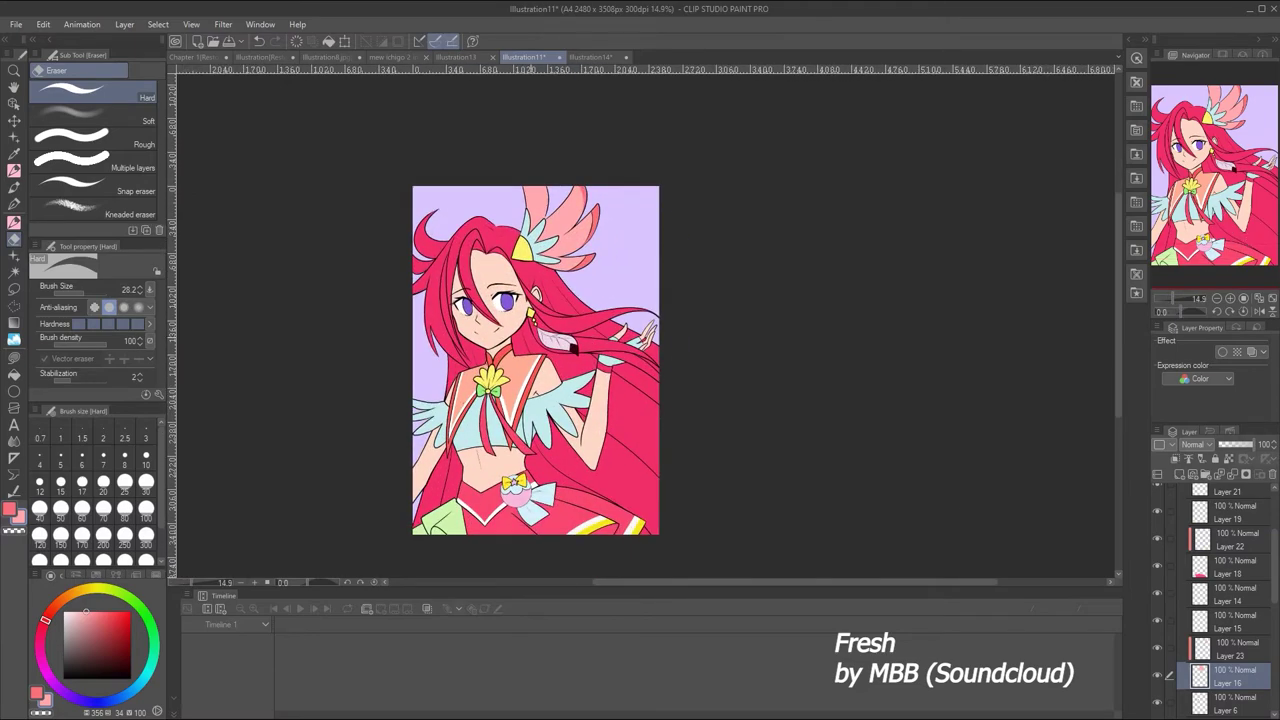
Sample teal from the reference and paint a thin streak along the central bang on a new layer clipped to the hair colour
click(590, 57)
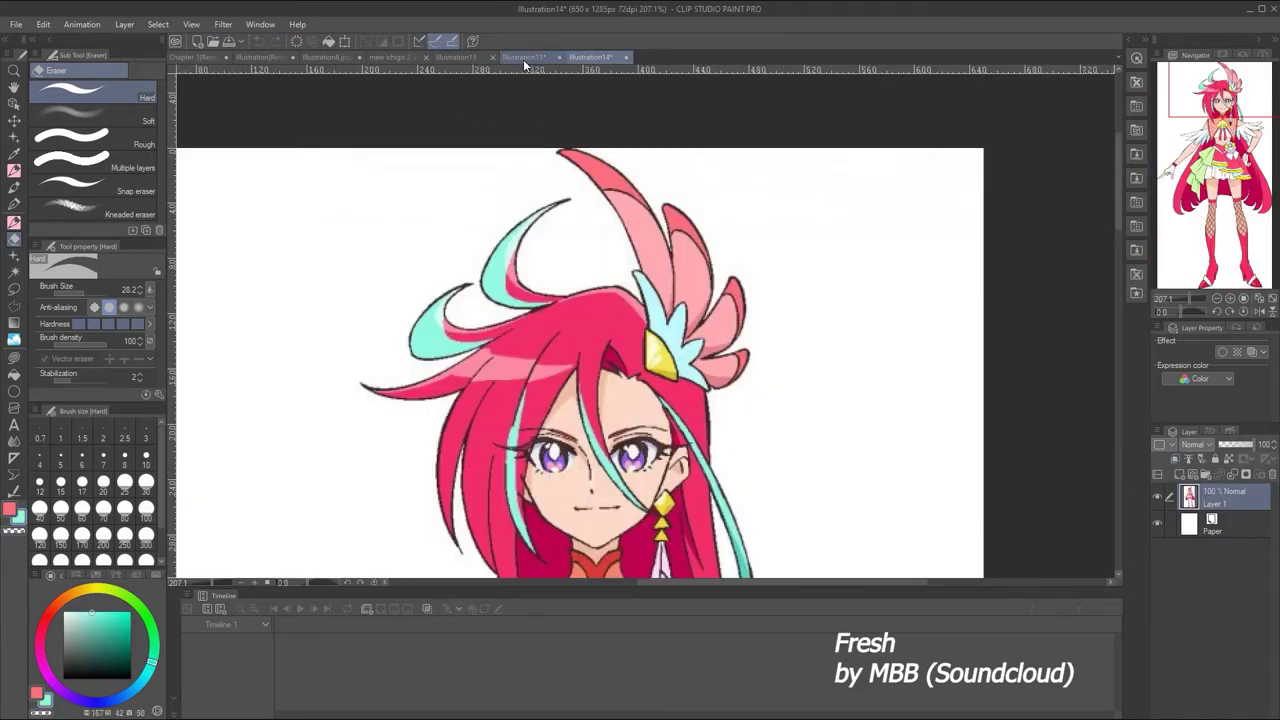
click(524, 58)
key(p)
drag(1176, 296, 1190, 298)
key(ctrl+z)
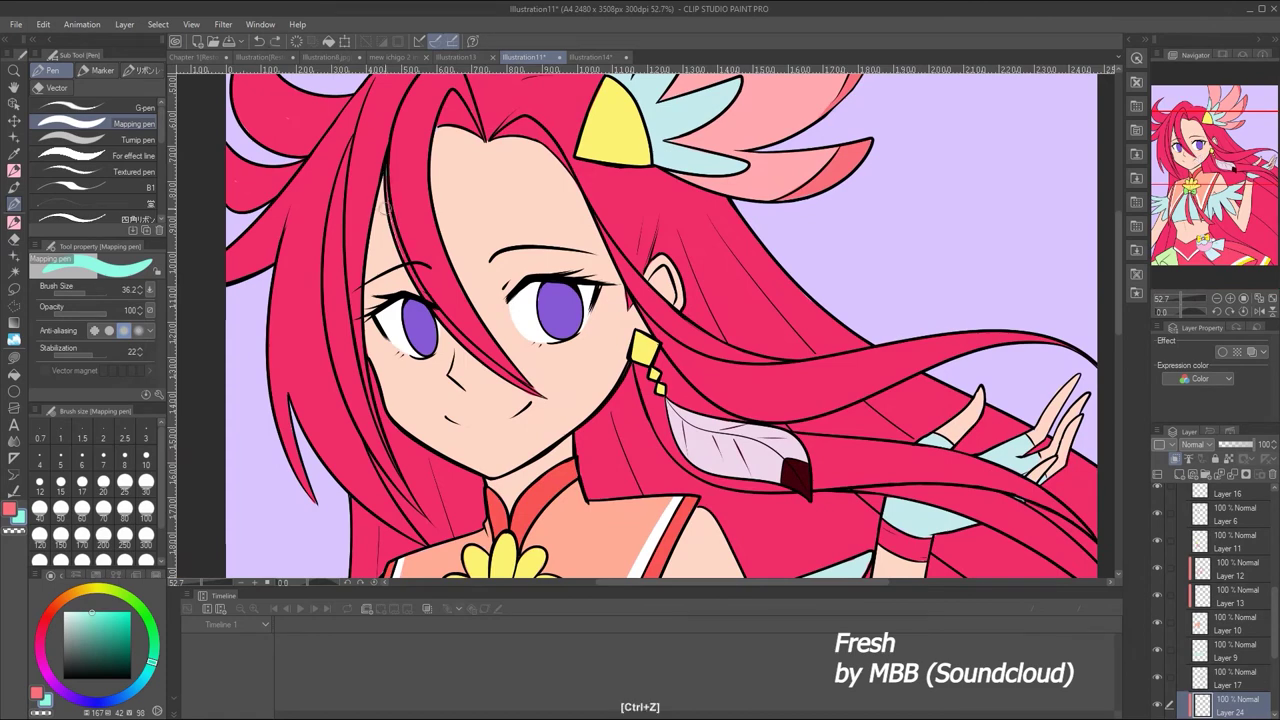
drag(385, 176, 545, 395)
key(e)
ctrl+click(559, 398)
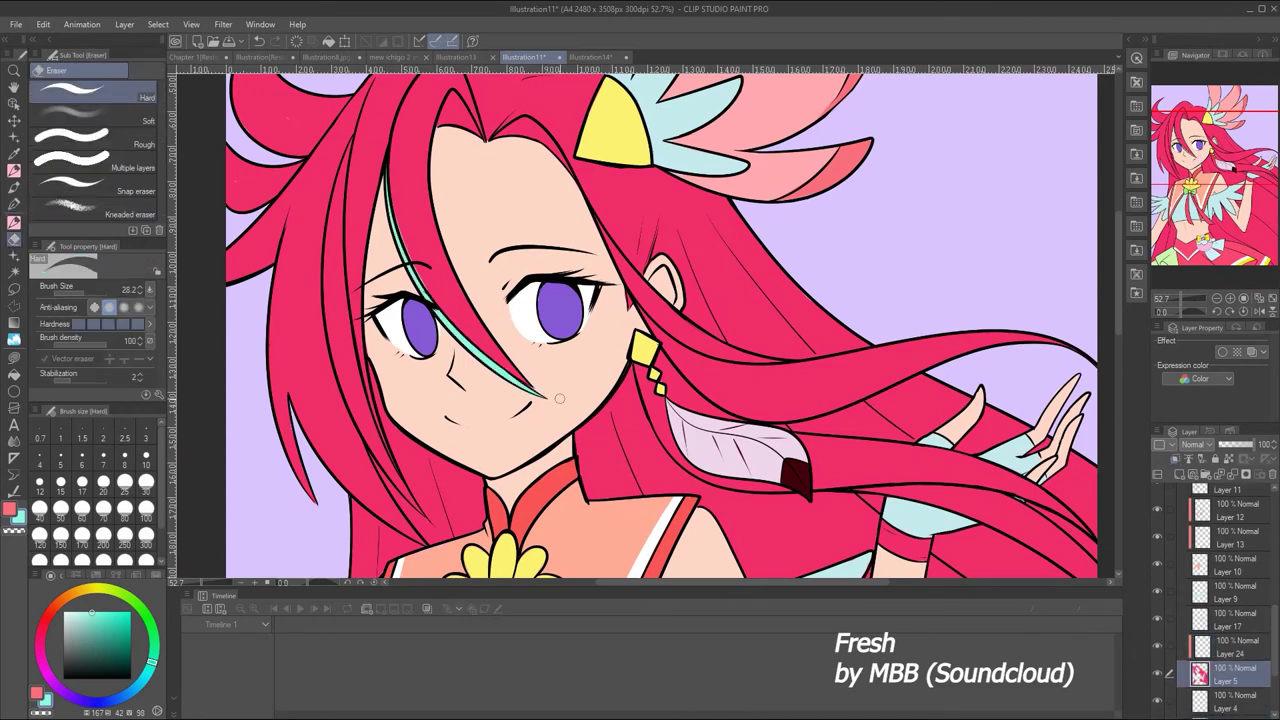
click(1235, 647)
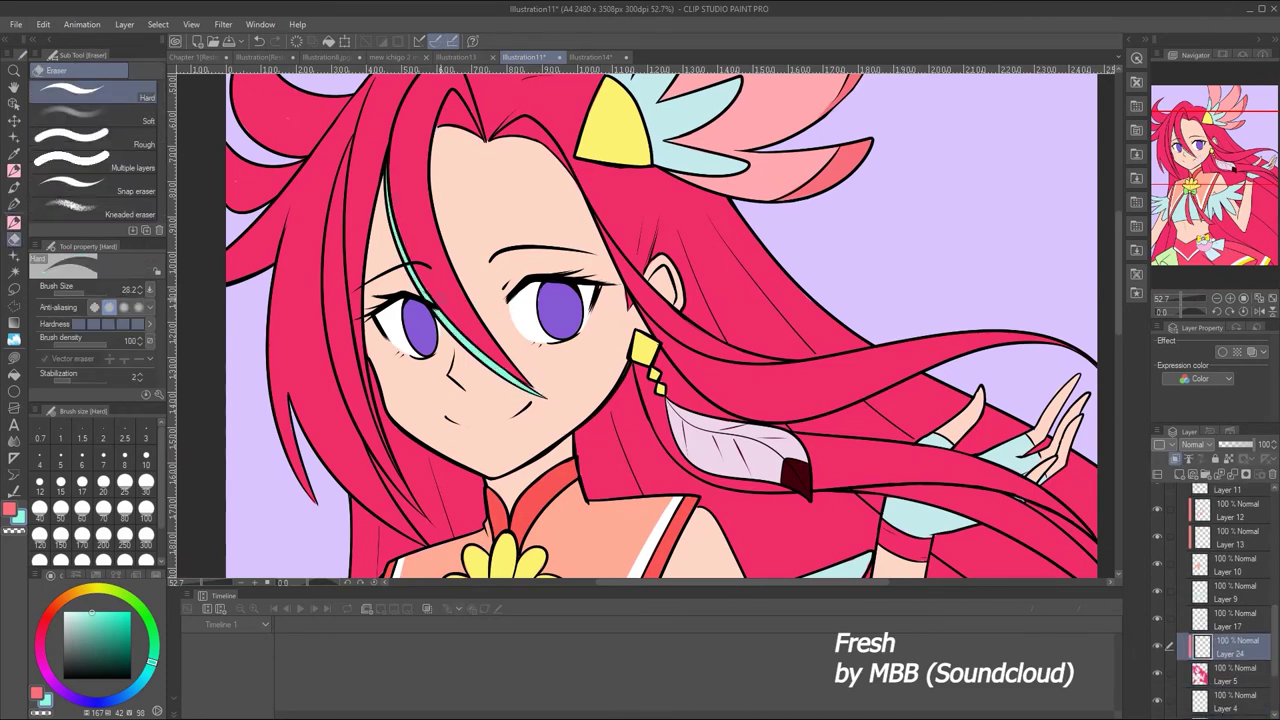
Paint a long tapering teal streak down the side lock framing the face, following the reference
click(592, 57)
click(524, 57)
key(p)
drag(350, 142, 335, 355)
key(ctrl+z)
key(ctrl+z)
mouse_move(340, 190)
mouse_down()
mouse_move(345, 336)
mouse_move(372, 425)
mouse_up()
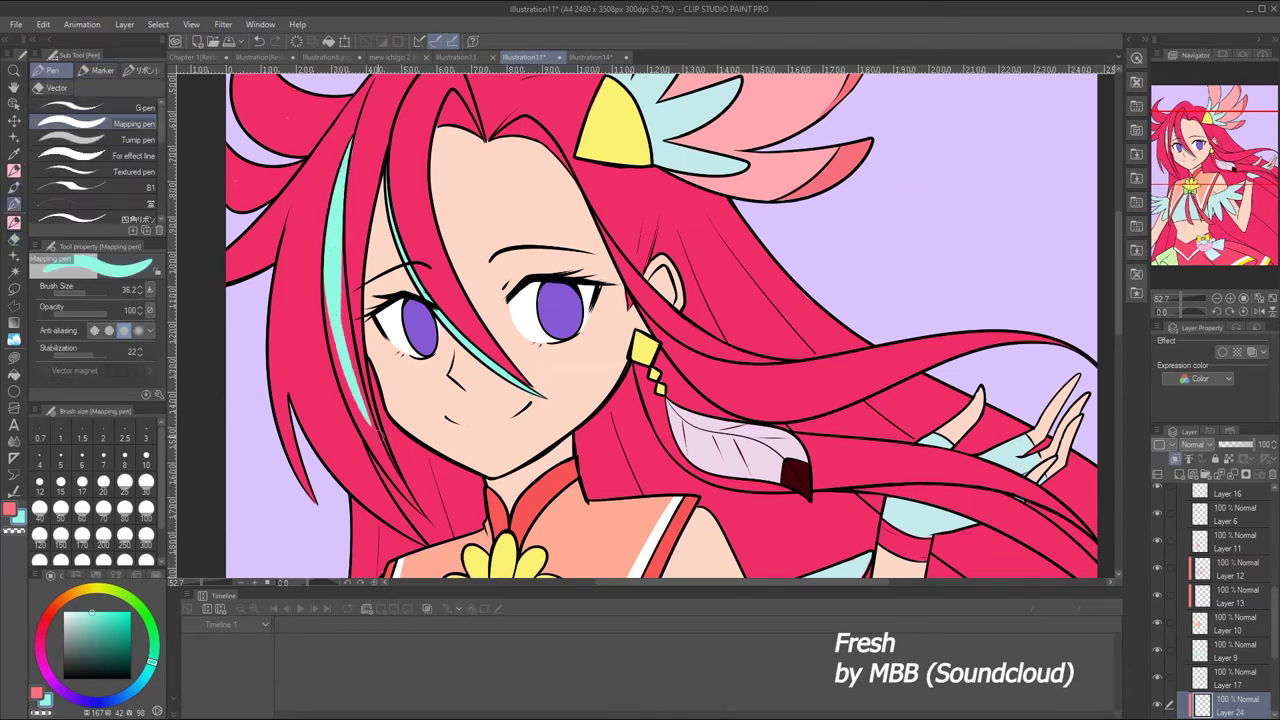
mouse_move(335, 280)
mouse_down()
mouse_move(400, 490)
mouse_move(420, 515)
mouse_up()
drag(339, 200, 356, 384)
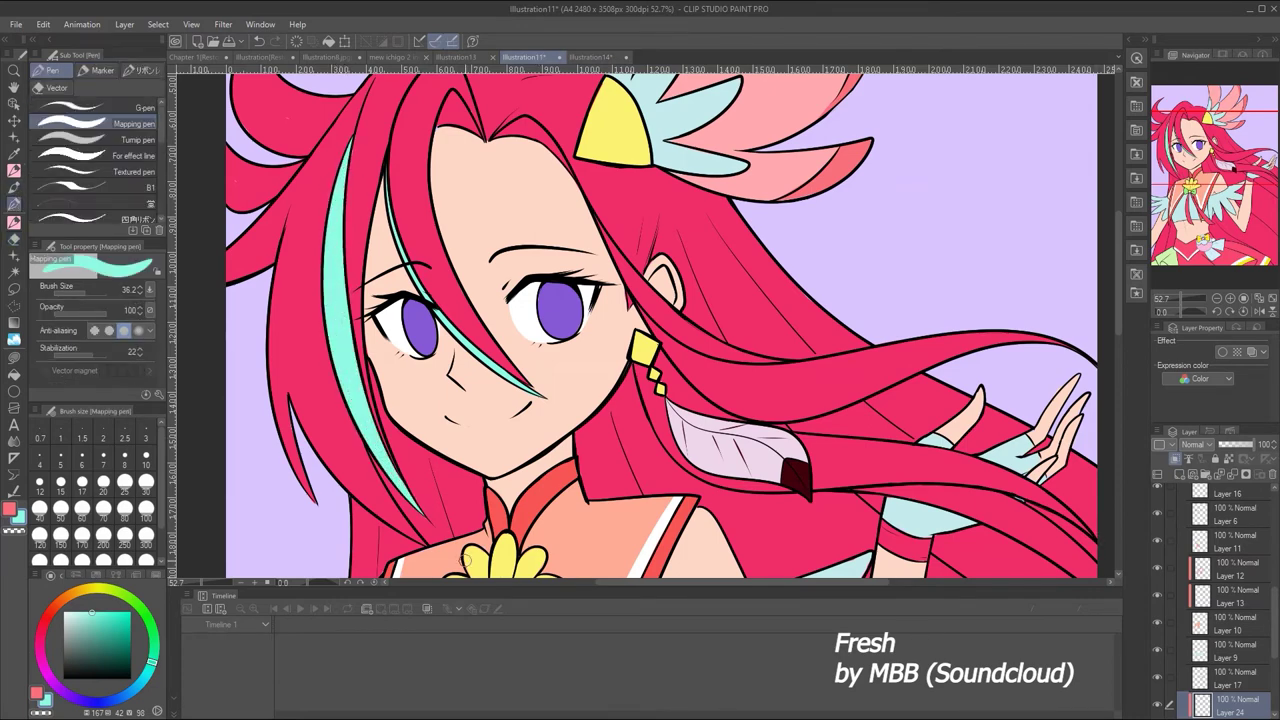
Paint teal along the outer edge of the upward-curling hair strand, following the reference
drag(1190, 298, 1180, 292)
click(592, 57)
click(524, 57)
key(ctrl+z)
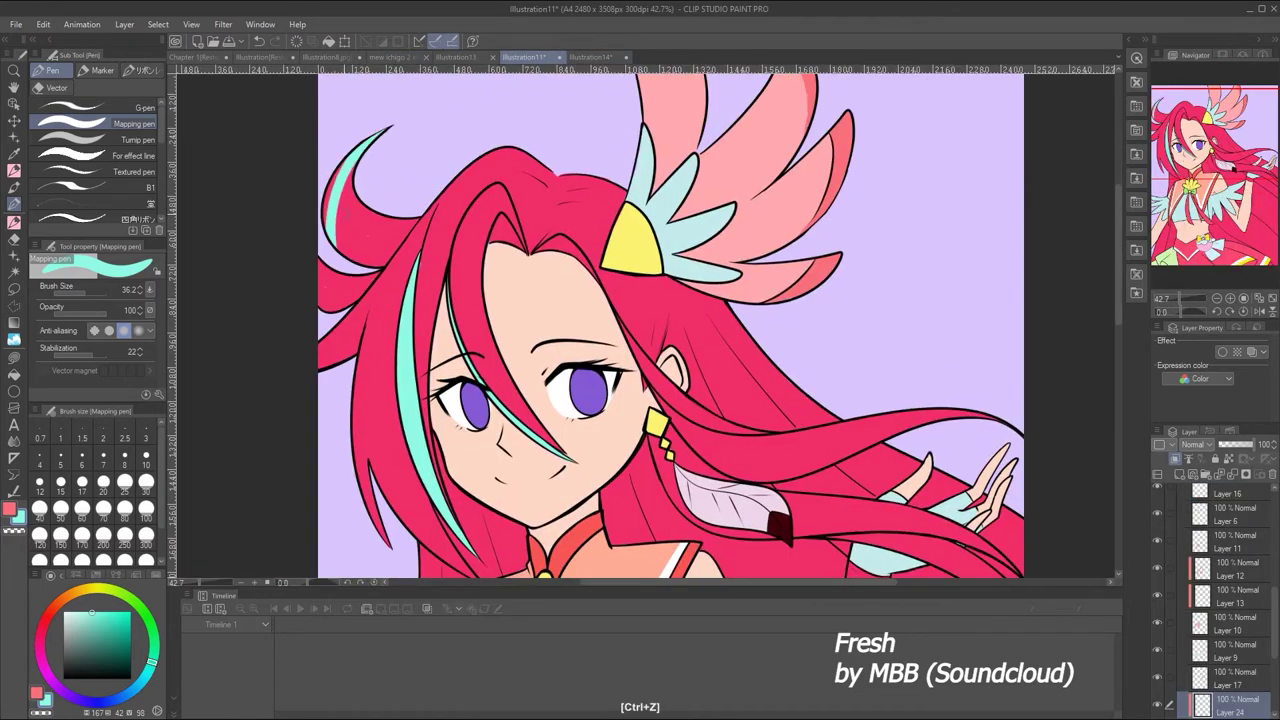
drag(350, 150, 350, 262)
Fill the flowing hair strand that runs from behind the ear toward the raised hand with teal
drag(1188, 298, 1184, 298)
click(592, 57)
click(524, 57)
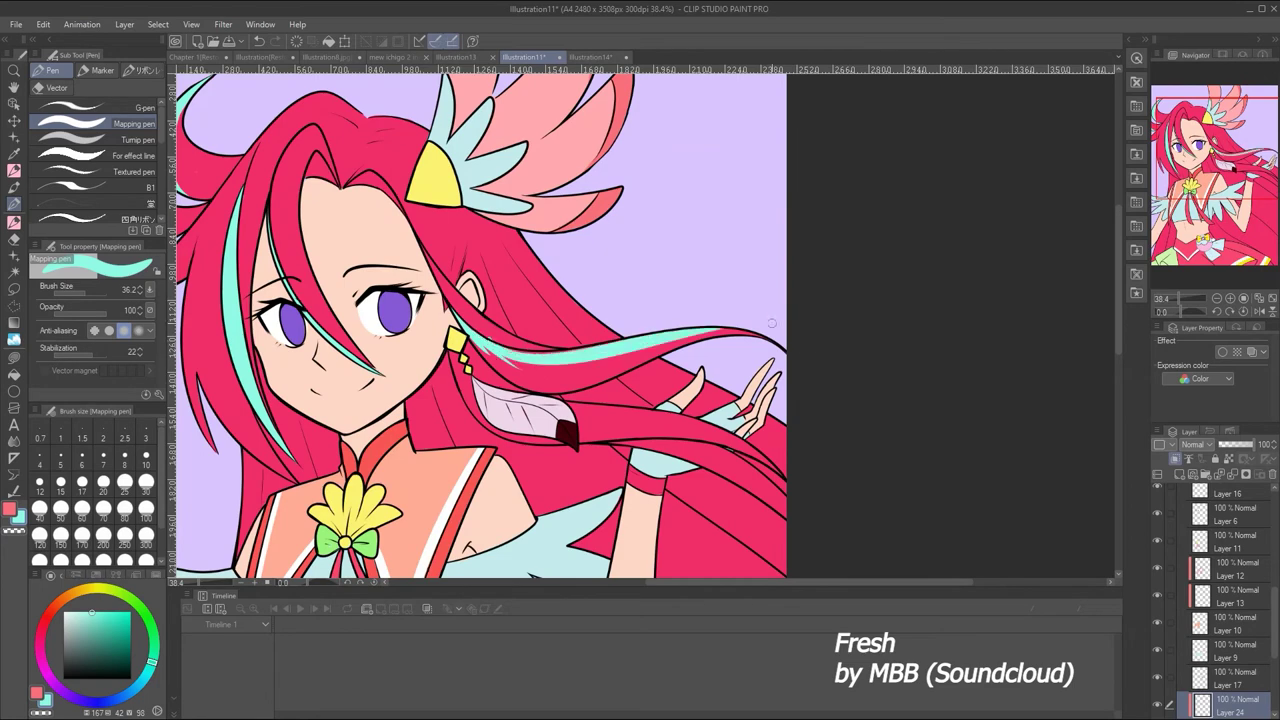
key(minus)
key(minus)
key(minus)
key(minus)
mouse_move(548, 213)
mouse_down()
mouse_move(540, 270)
mouse_move(531, 232)
mouse_move(553, 204)
mouse_move(531, 243)
mouse_move(564, 240)
mouse_move(615, 316)
mouse_move(591, 299)
mouse_move(587, 310)
mouse_move(702, 461)
mouse_up()
key(ctrl+0)
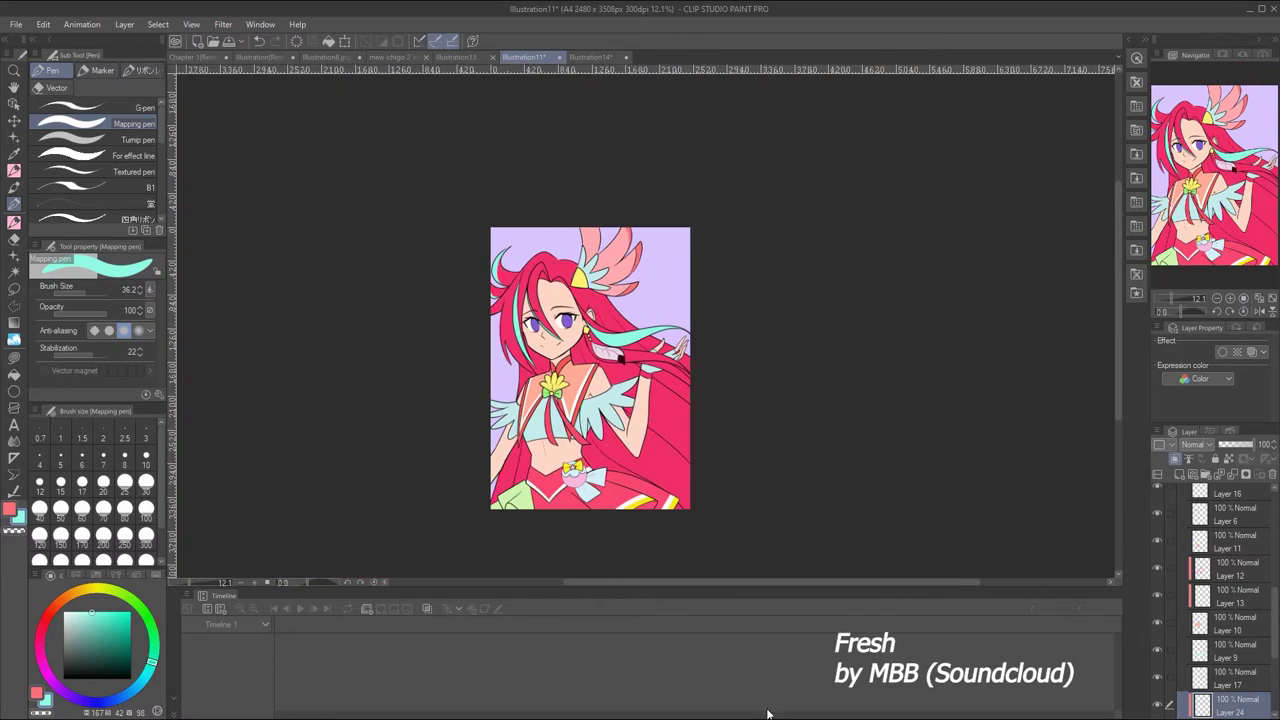
Compare the teal hair streaks and the overall colouring with the reference illustration
key(ctrl+Tab)
scroll(560, 340, down, 3)
key(ctrl+shift+Tab)
scroll(700, 294, up, 3)
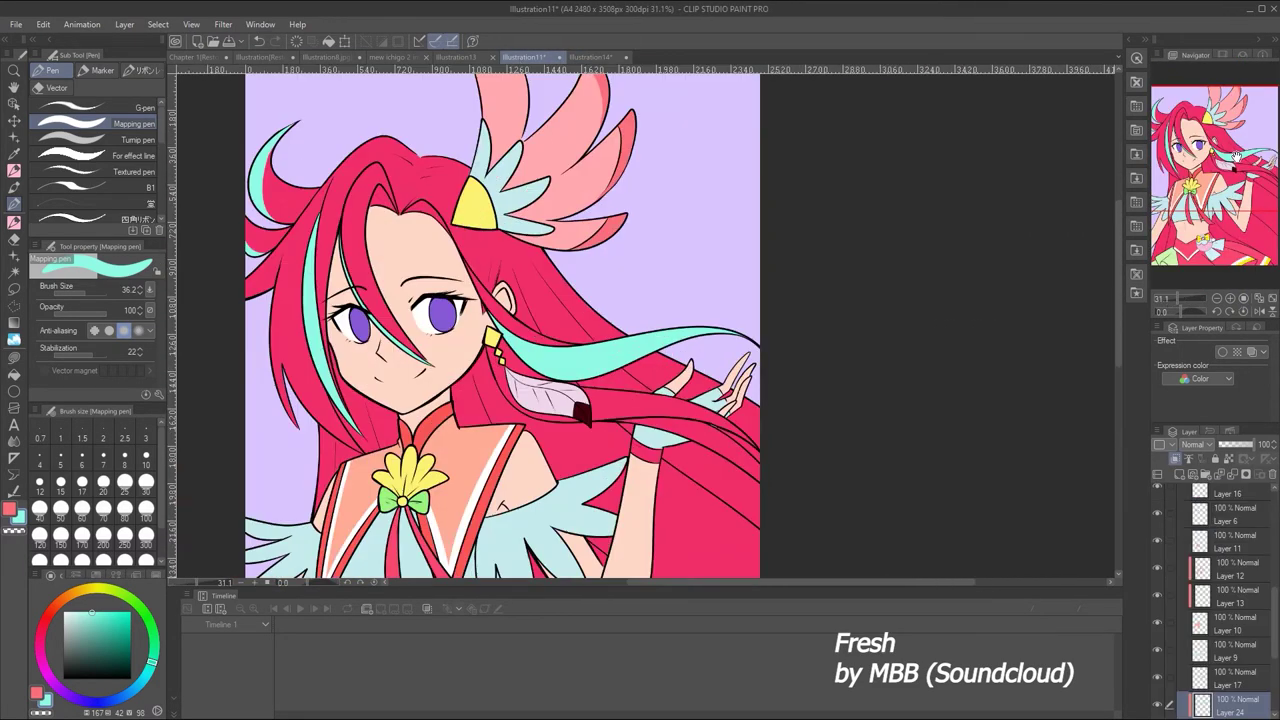
drag(1184, 299, 1175, 300)
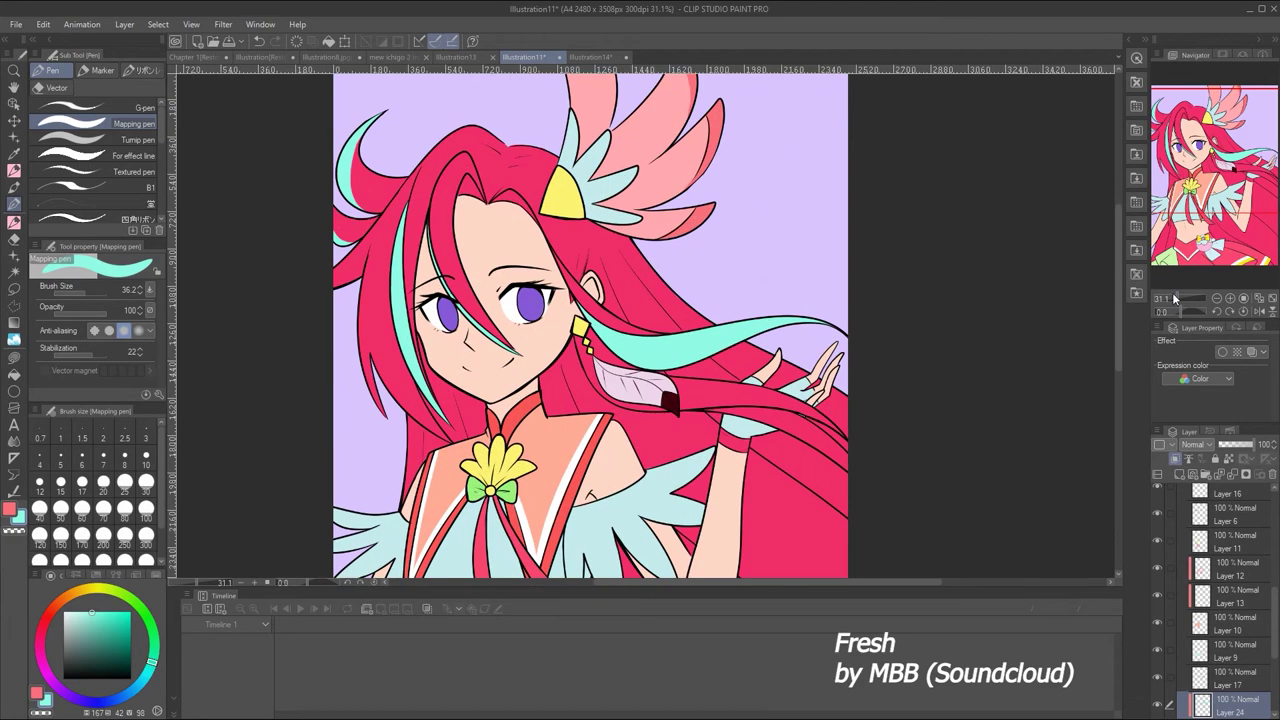
scroll(651, 342, down, 2)
click(16, 24)
click(16, 24)
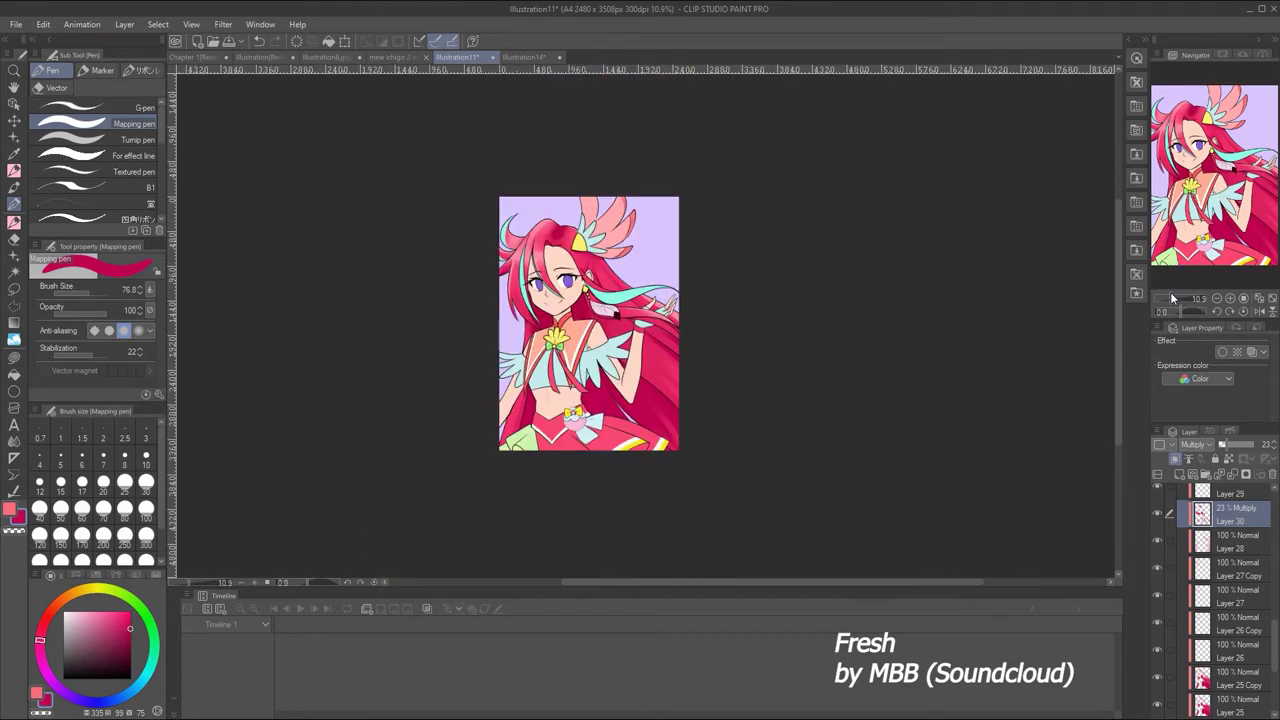
Set the new layer clipped to the eye colour to Multiply and softly shade the upper irises with the sampled purple
drag(1171, 298, 1178, 295)
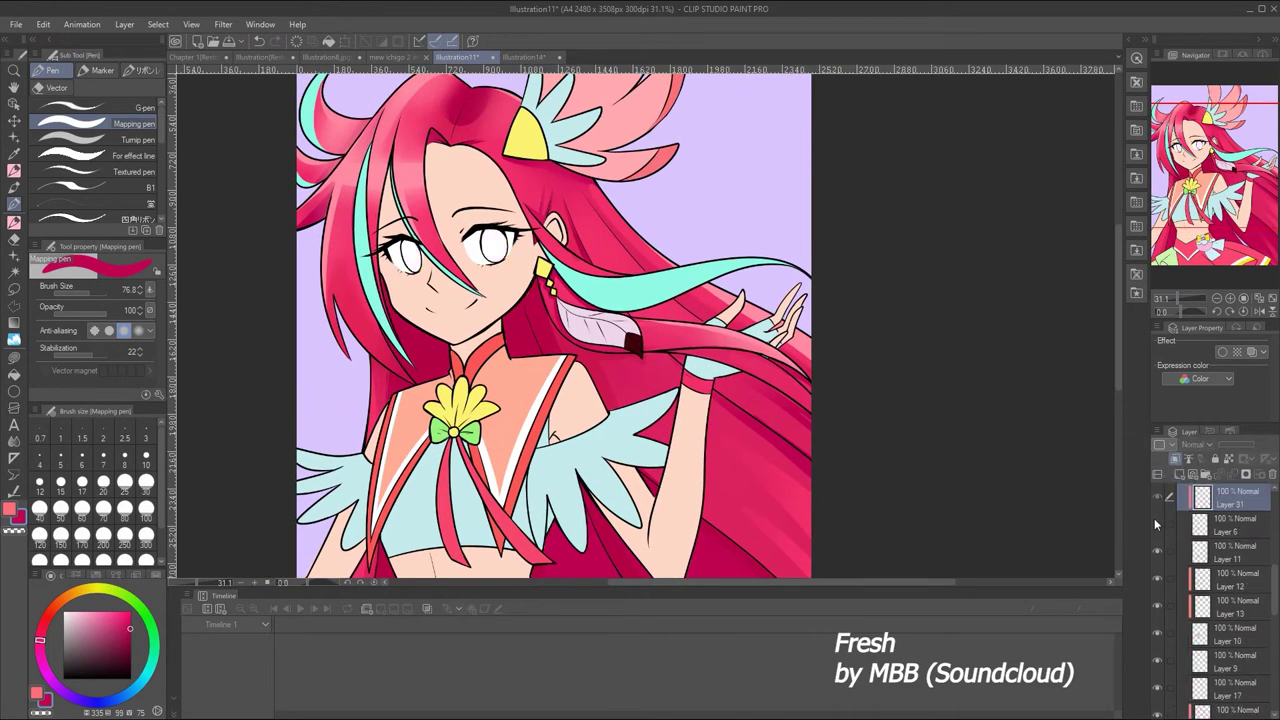
click(1192, 445)
click(1188, 115)
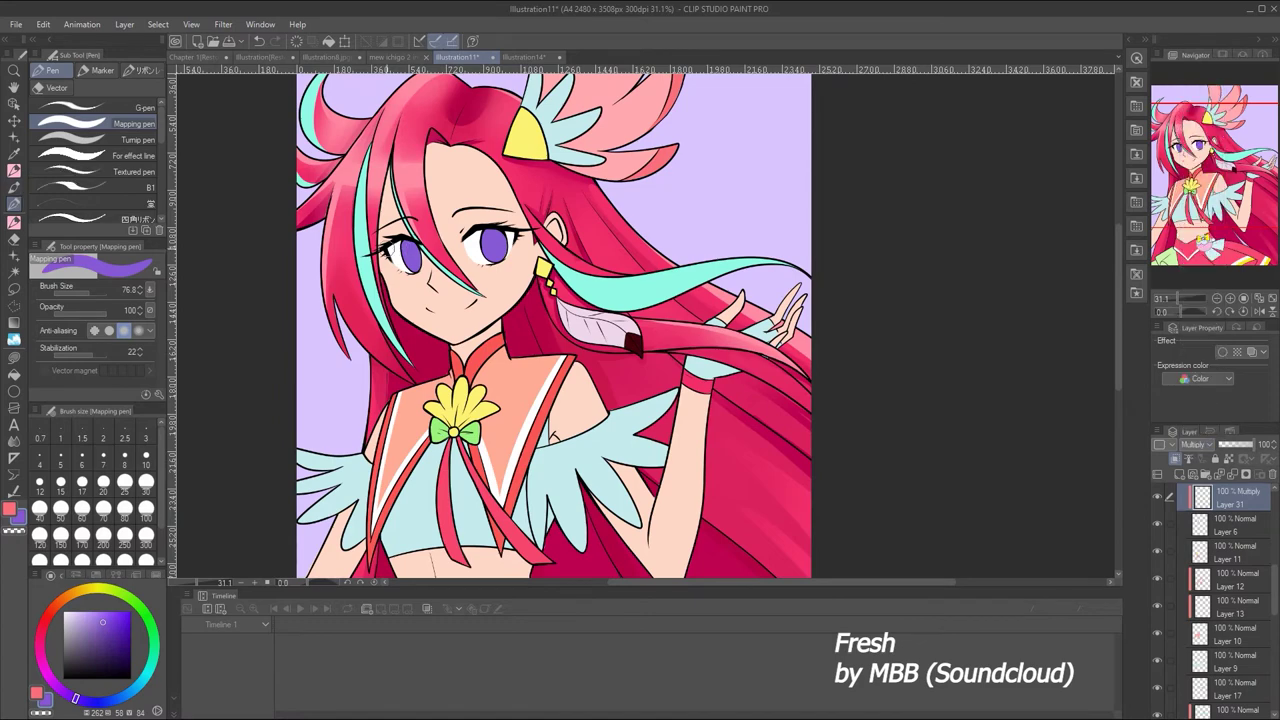
click(16, 443)
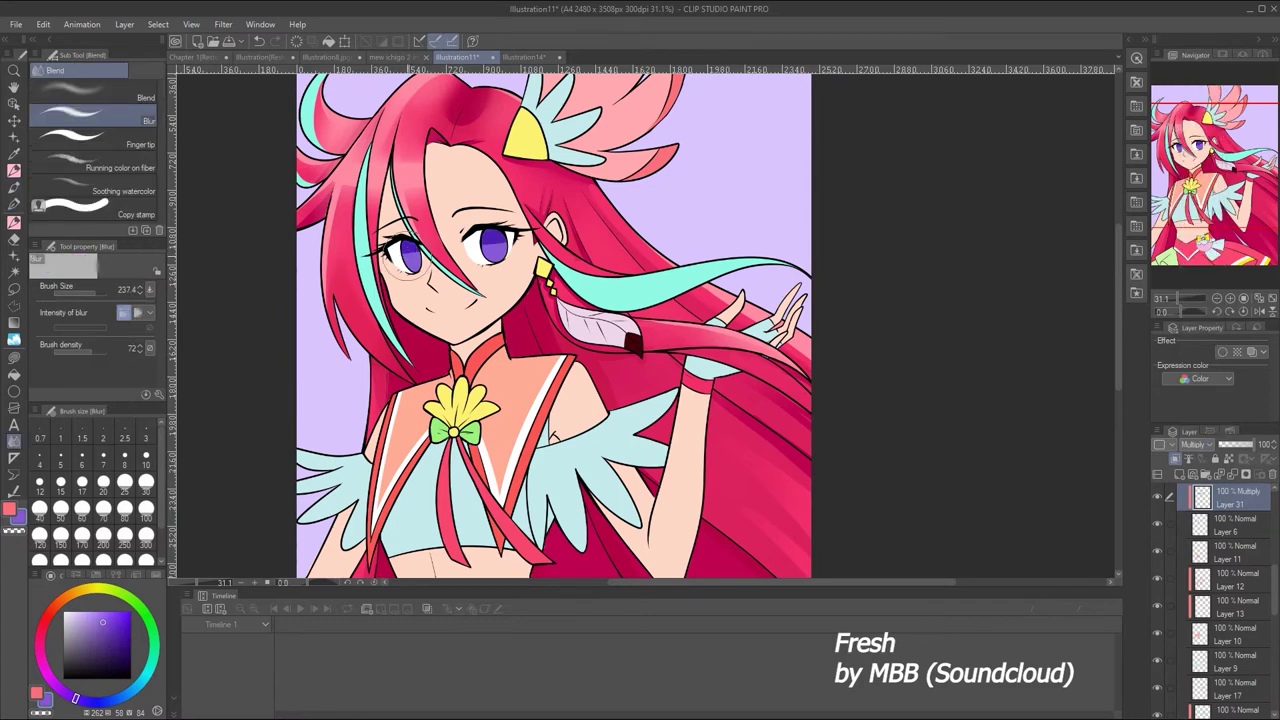
Paint dark purple pupils on a new clipped layer above the iris shading and soften them with Blur
key(p)
click(1180, 474)
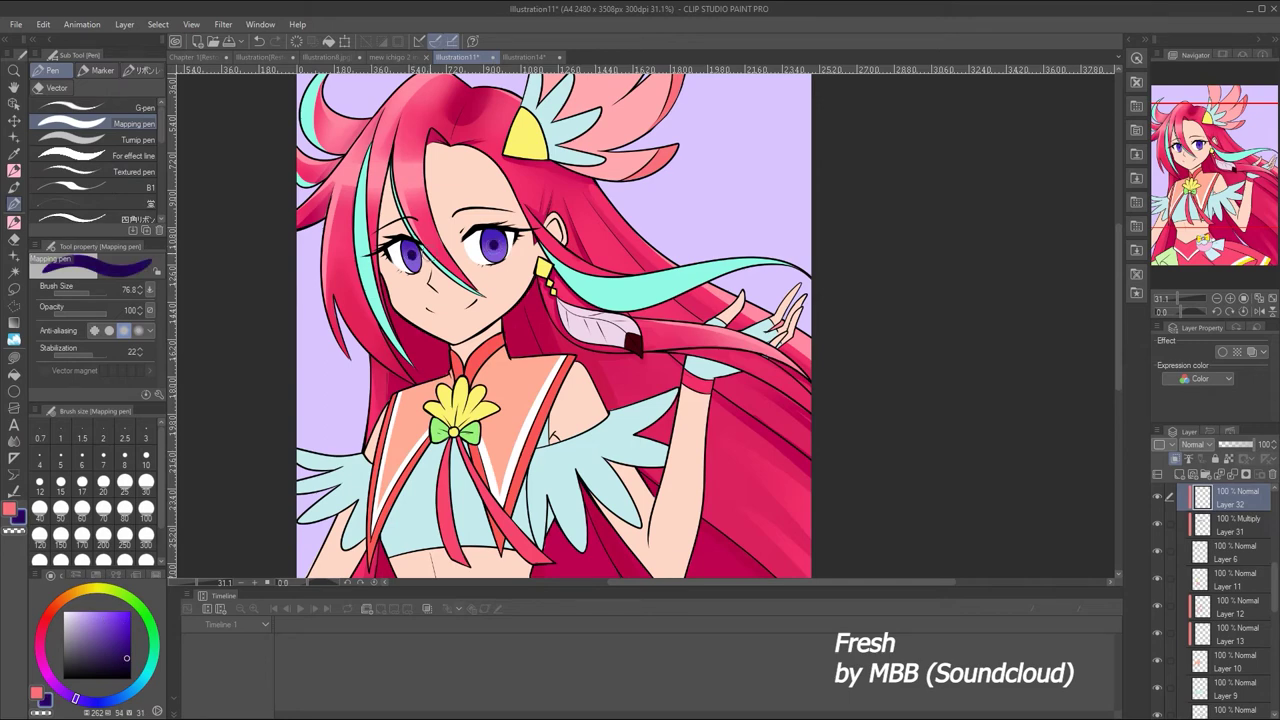
key(j)
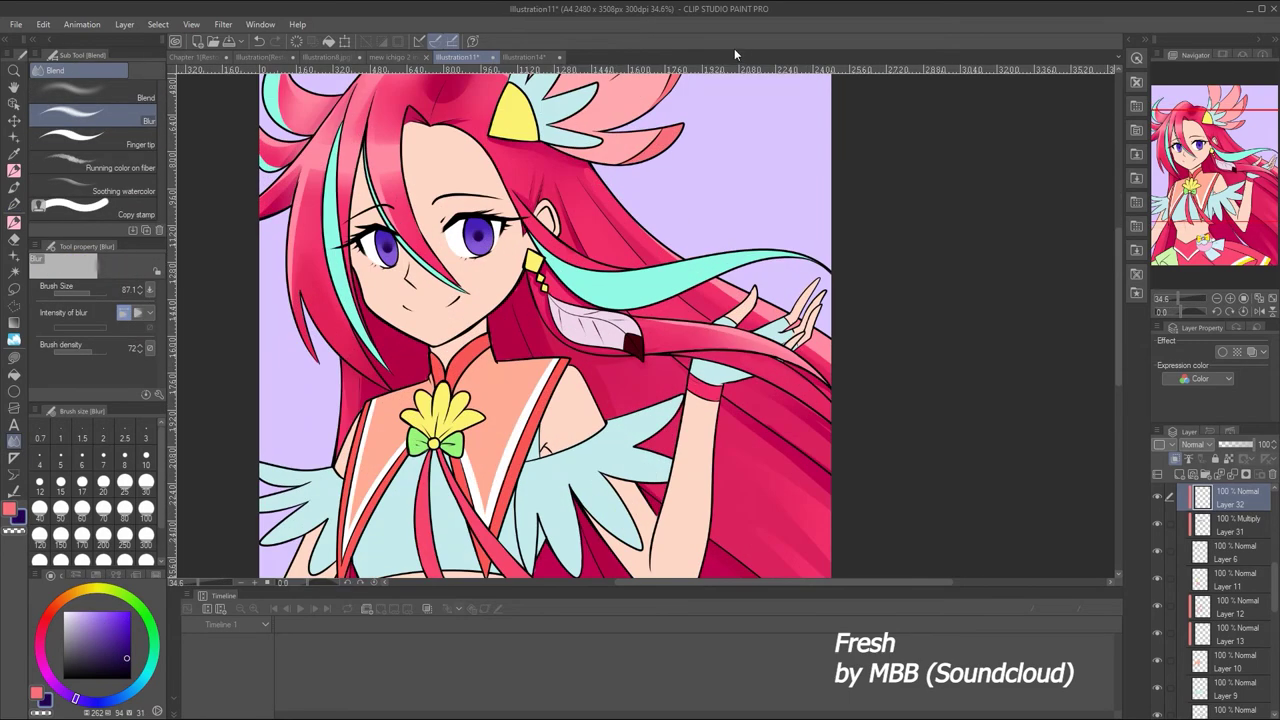
Sample light pink from the reference eyes and paint it on the lower part of both irises on a new clipped layer
click(525, 58)
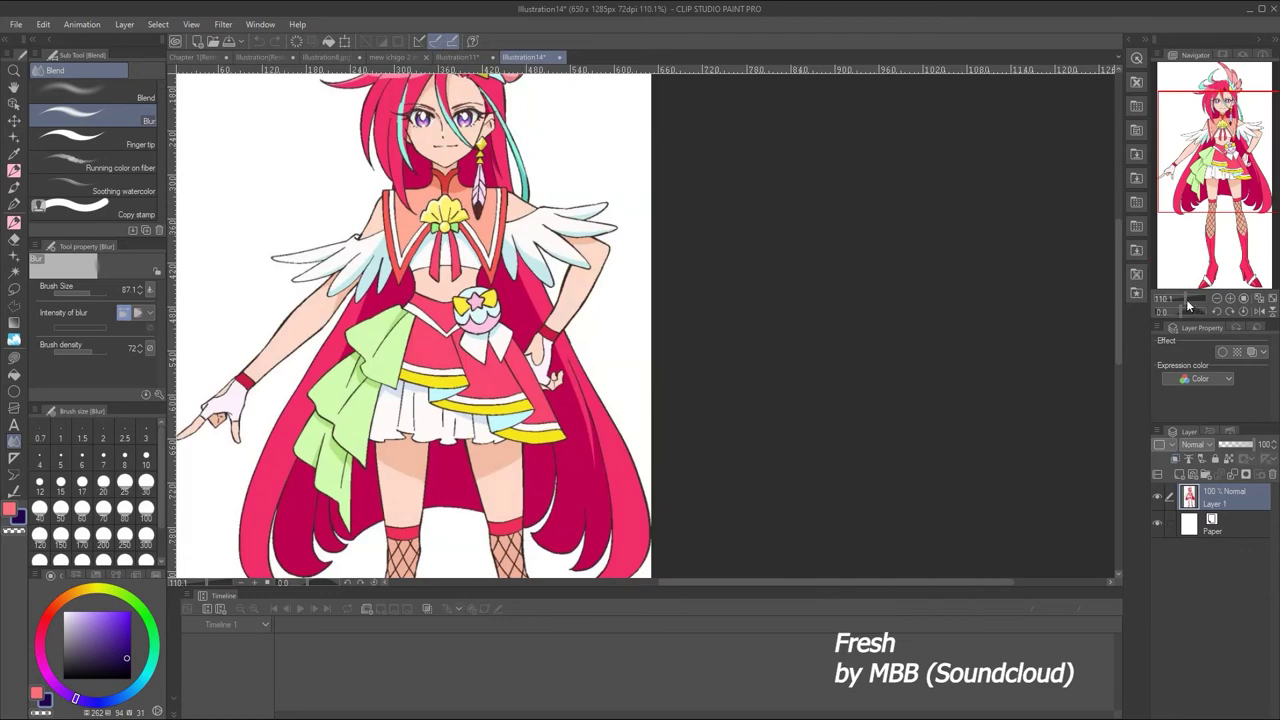
scroll(400, 130, up, 5)
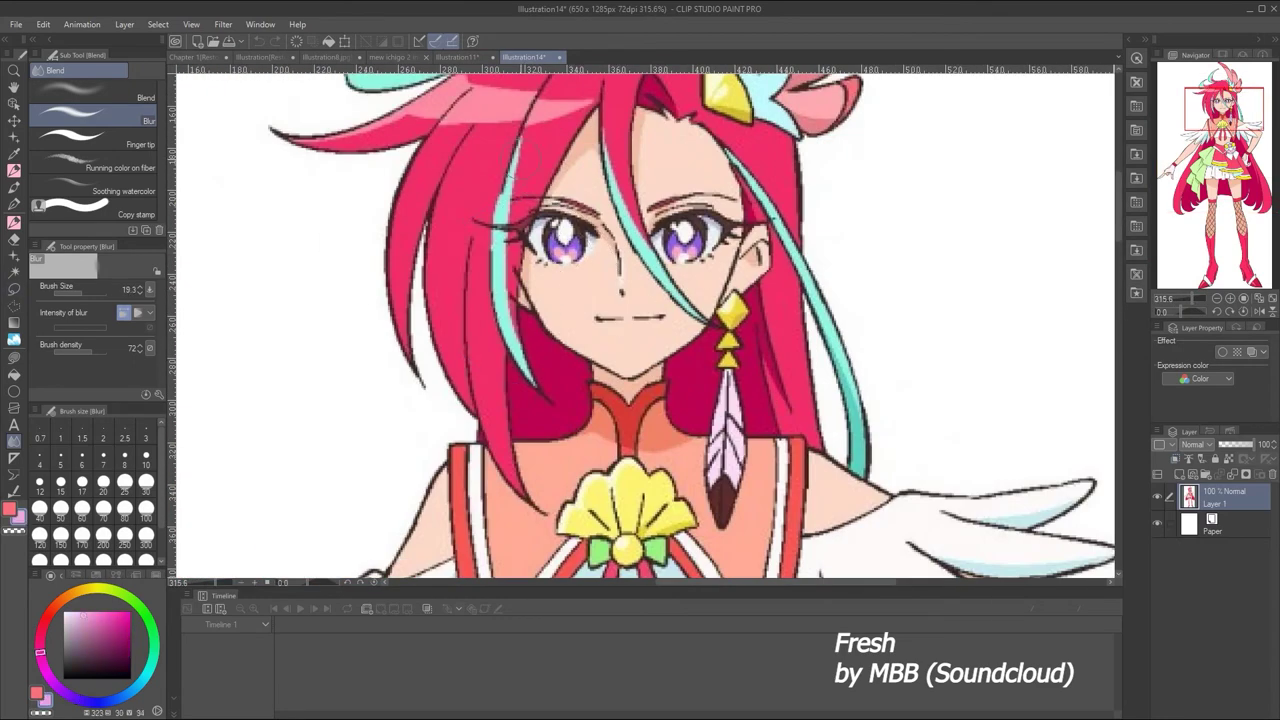
click(457, 57)
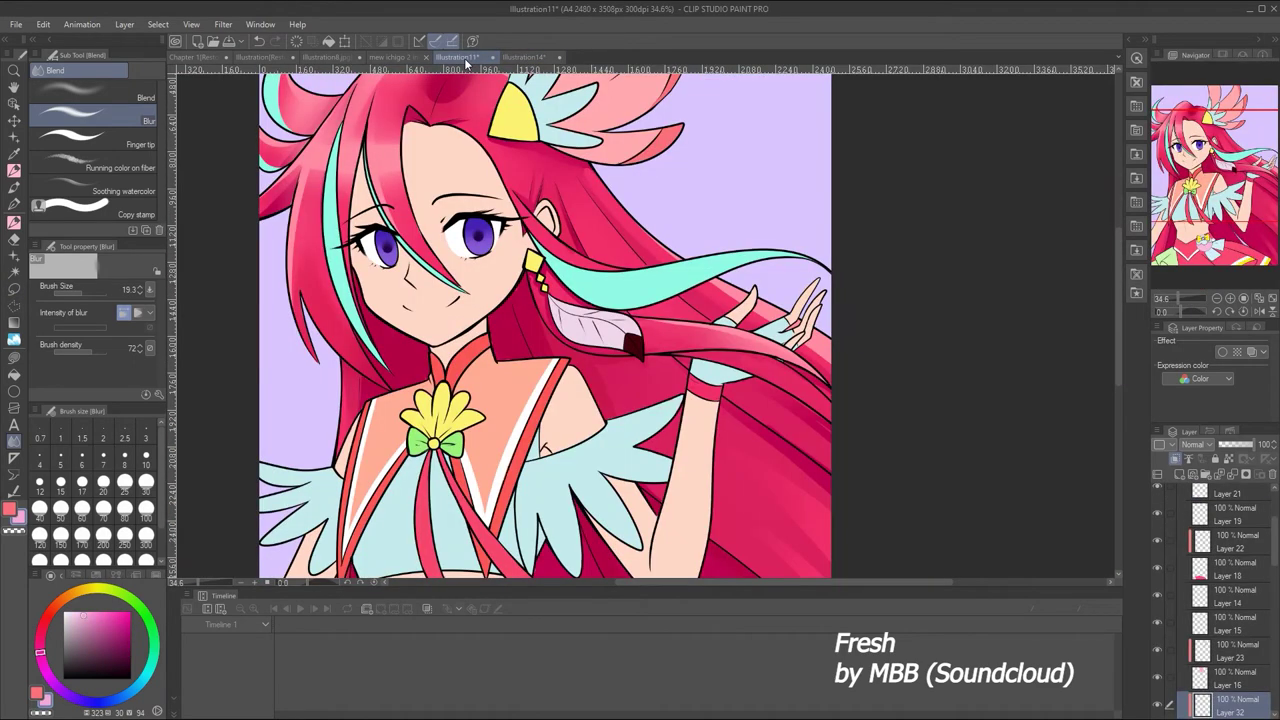
click(15, 204)
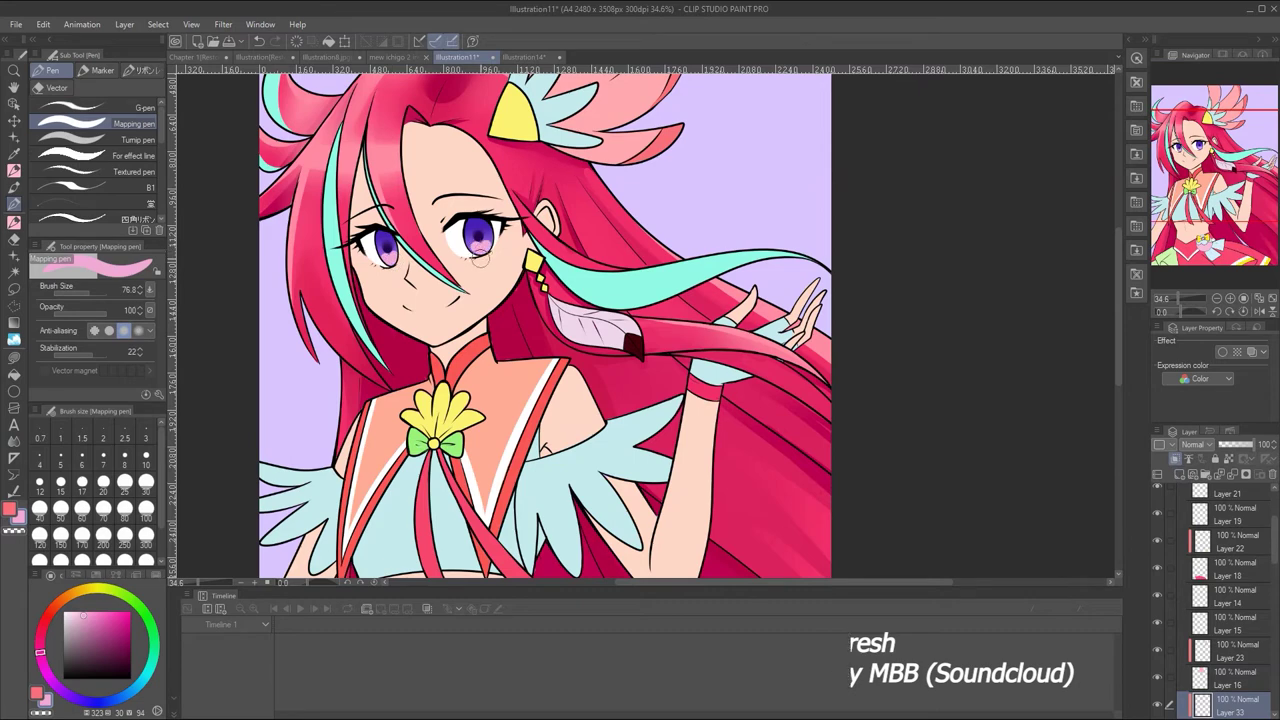
Duplicate the pink iris highlight layer and soften the highlights with Blur
click(1172, 296)
right_click(1241, 699)
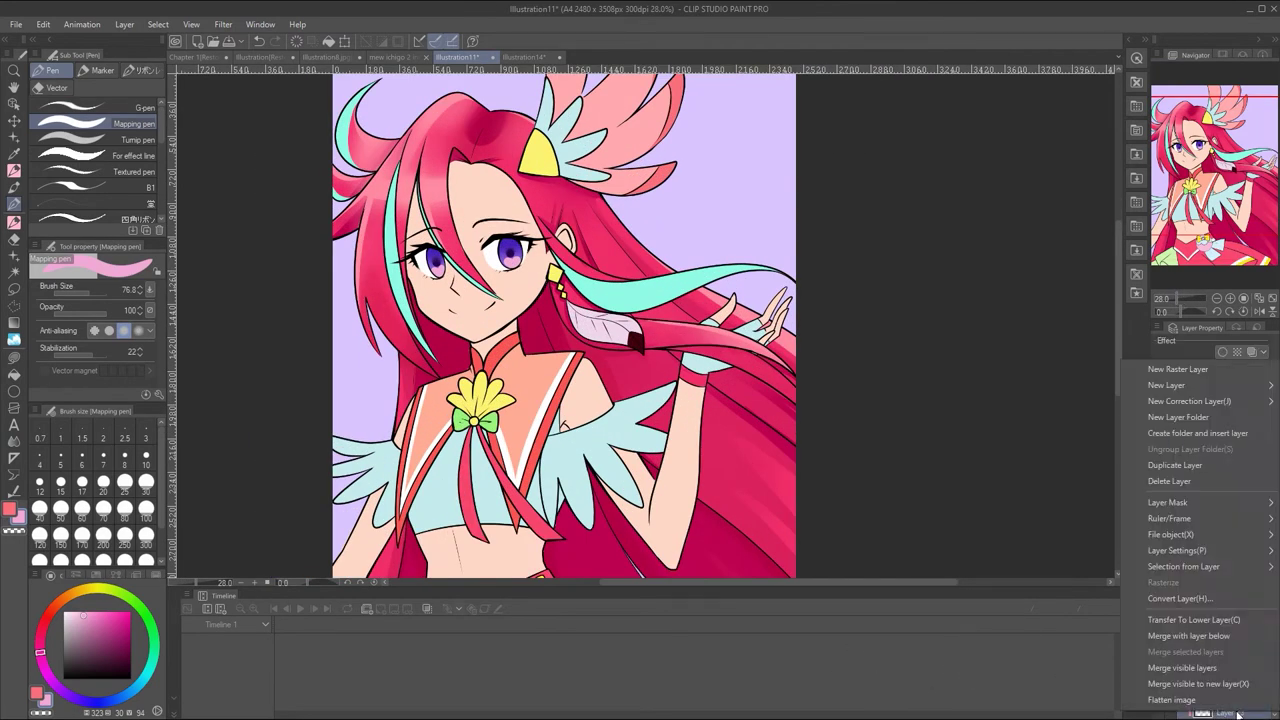
key(Escape)
key(j)
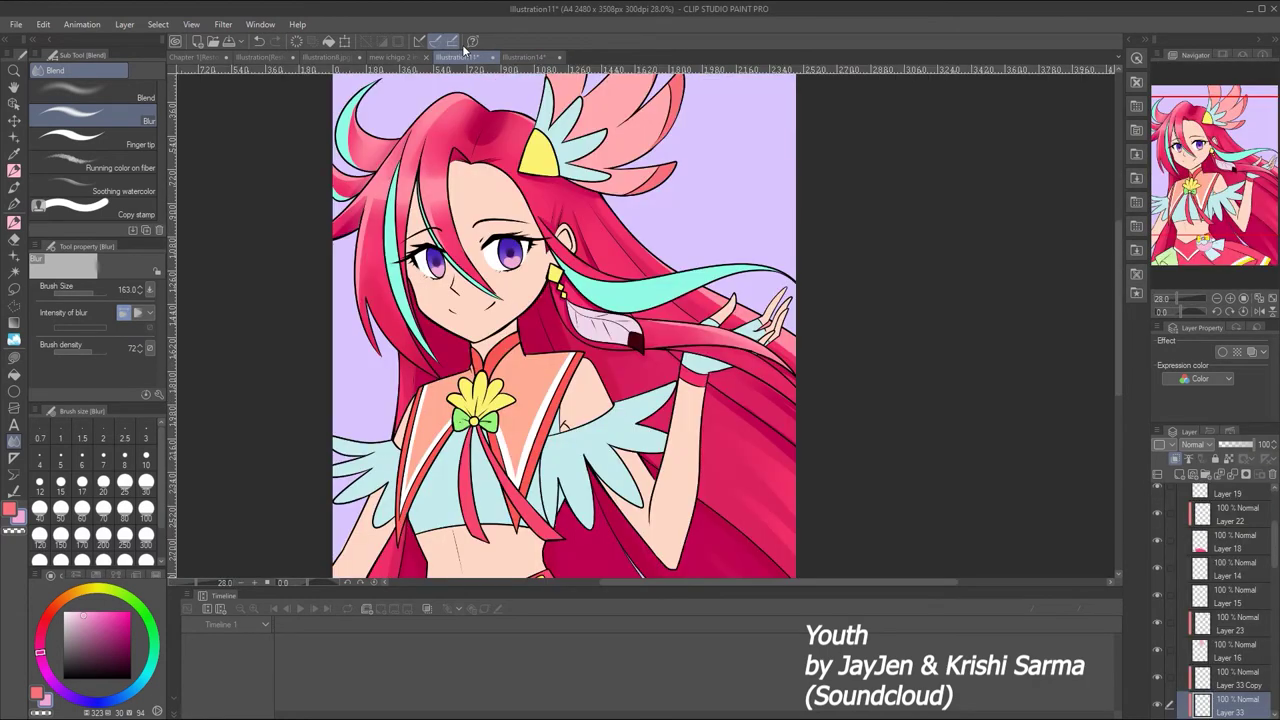
Paint purple detail on the irises on a new clipped layer, blur it, and lower that layer's opacity to 81%
key(ctrl+shift+n)
alt+click(472, 256)
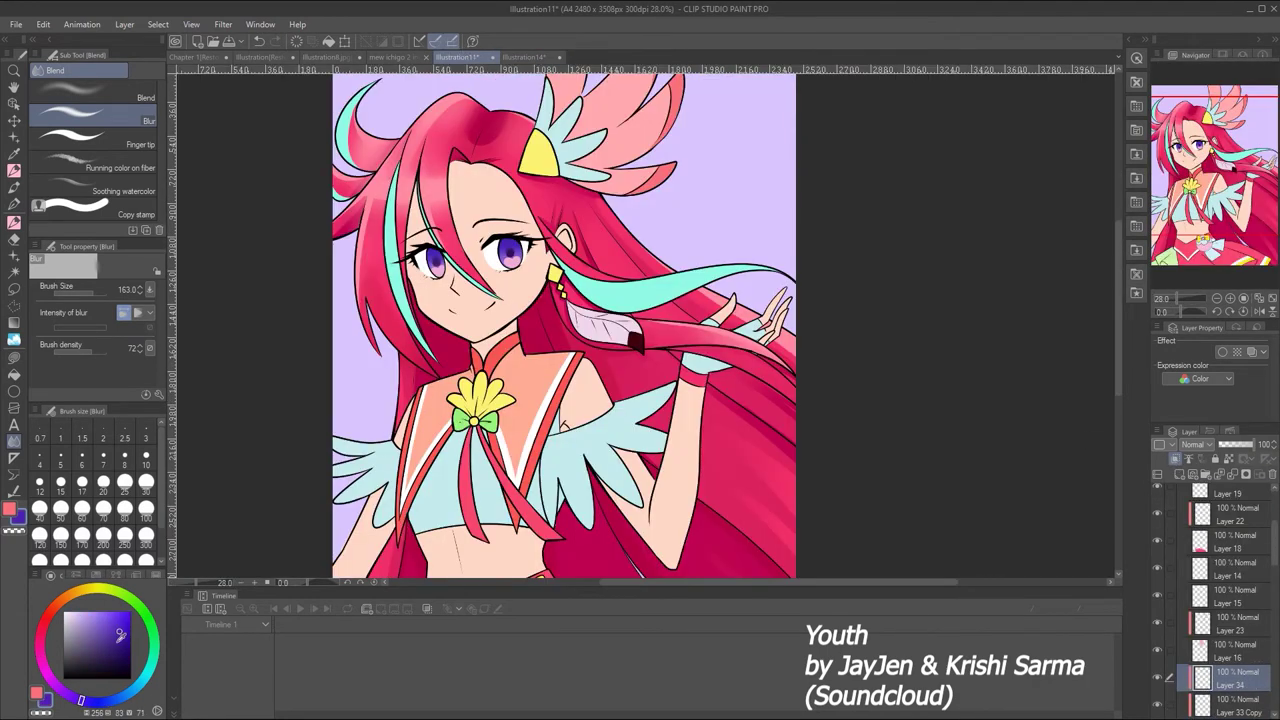
alt+click(432, 256)
key(p)
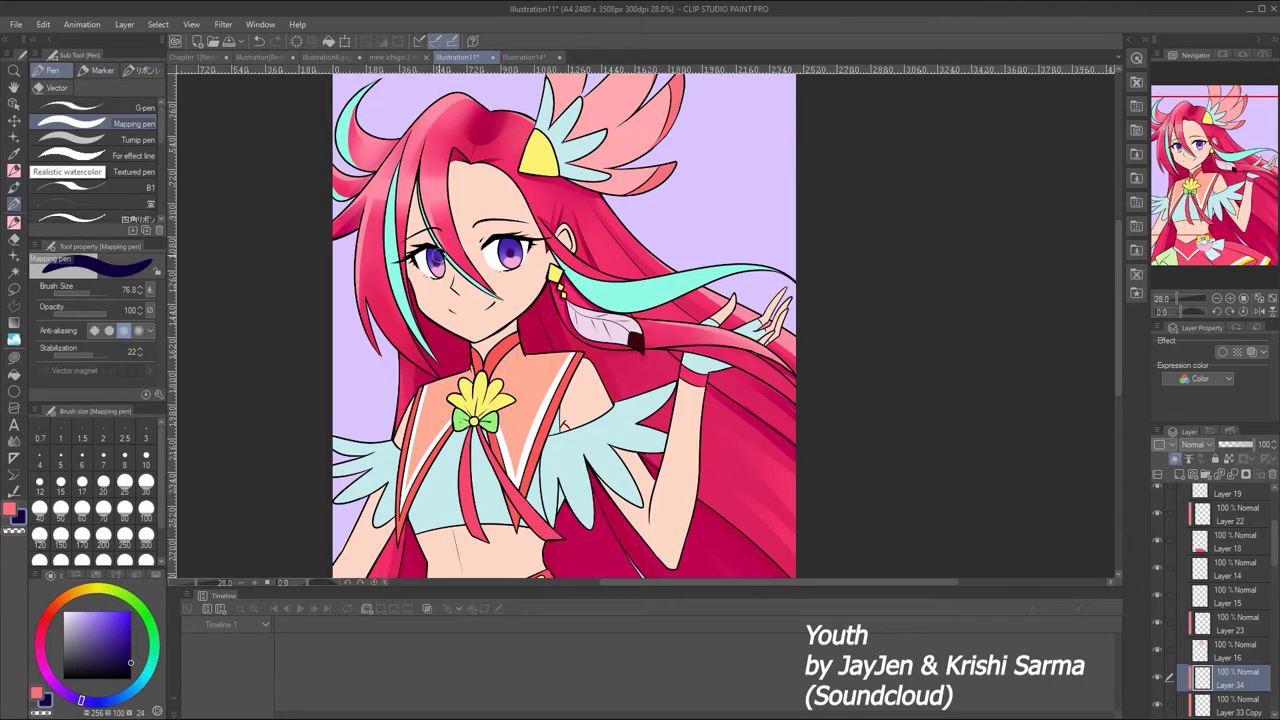
click(14, 442)
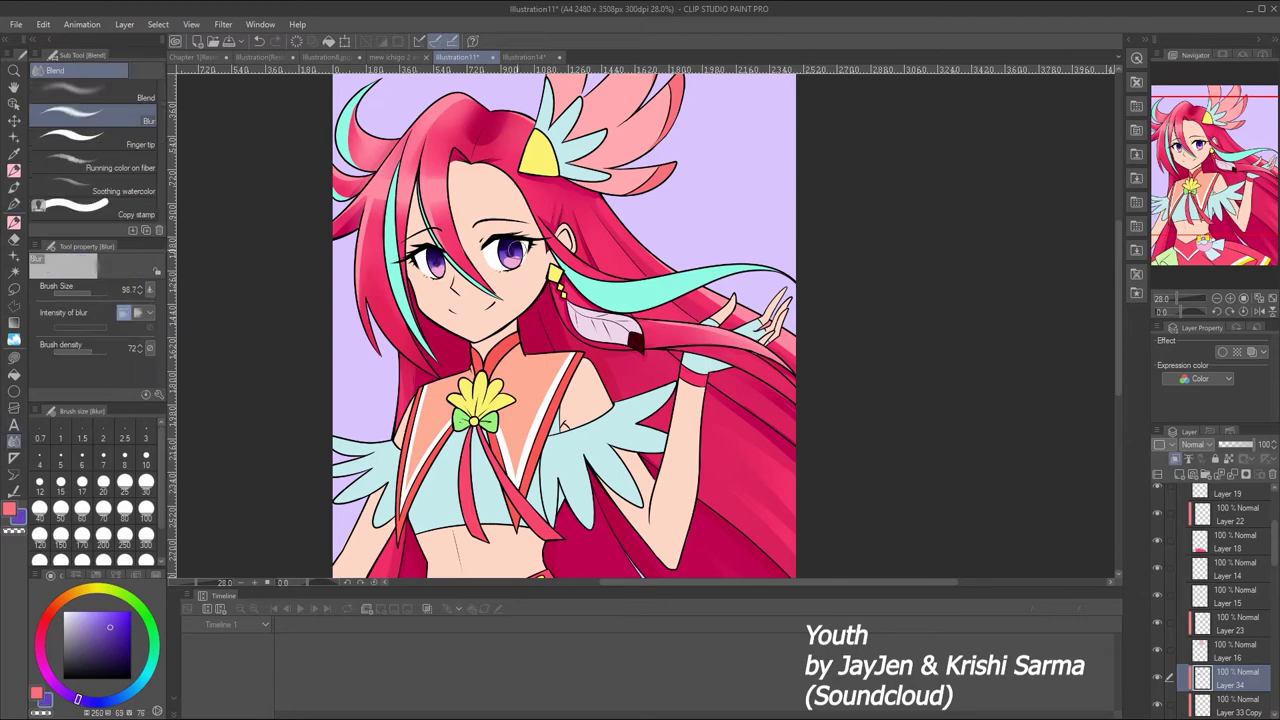
drag(1250, 447, 1246, 447)
mouse_move(1183, 298)
mouse_down()
mouse_move(1168, 293)
mouse_move(1179, 292)
mouse_up()
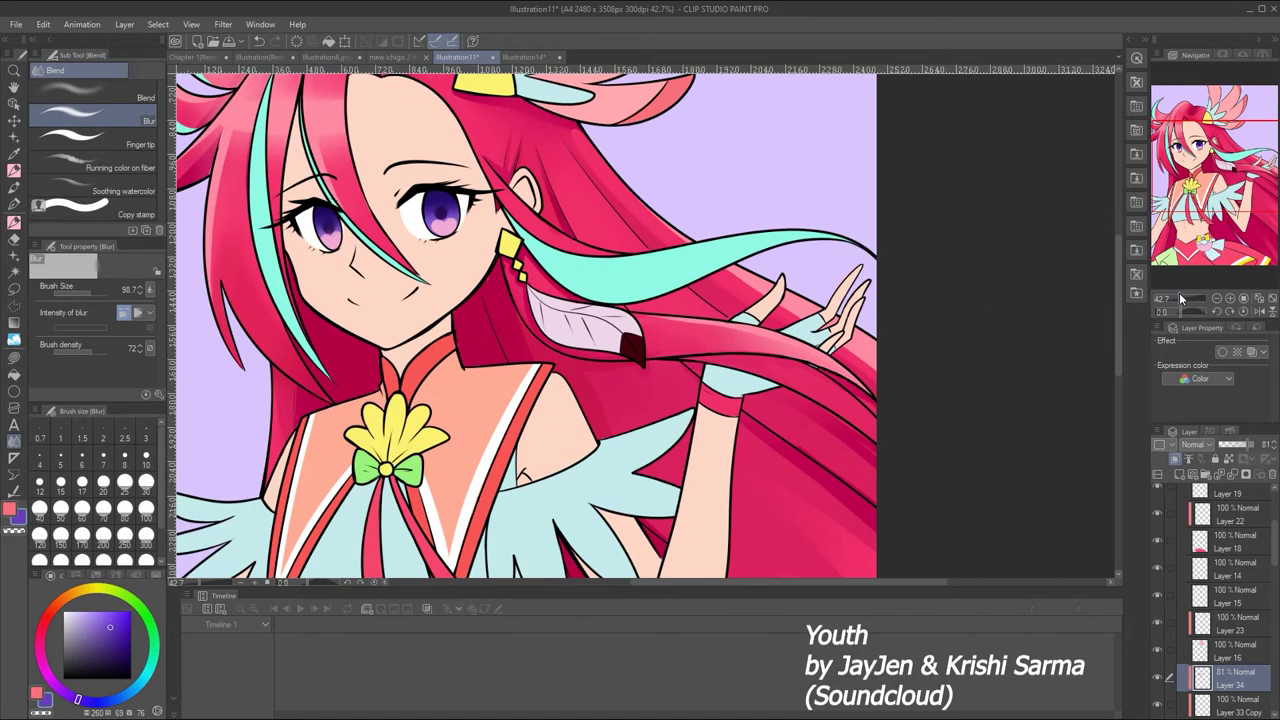
Check the reference eyes and draw filled purple ellipses inside the irises on a new layer with the Ellipse tool
click(524, 57)
click(458, 57)
click(524, 57)
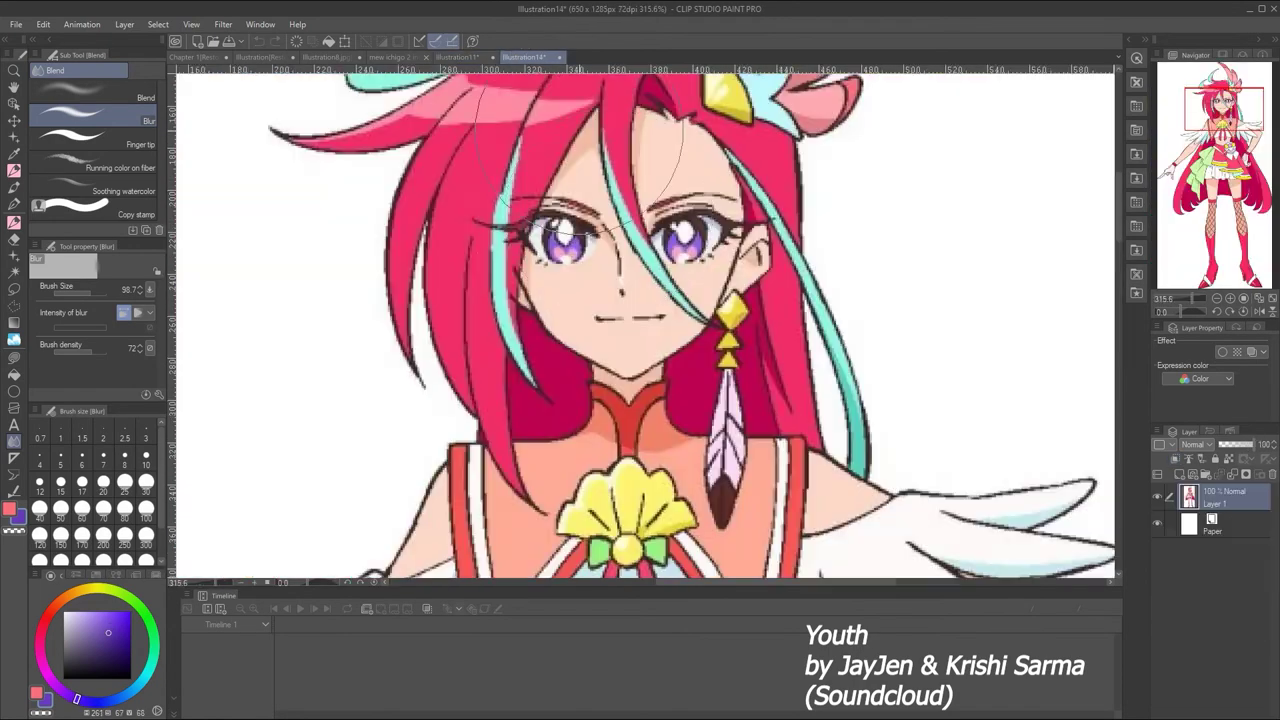
click(458, 57)
click(14, 374)
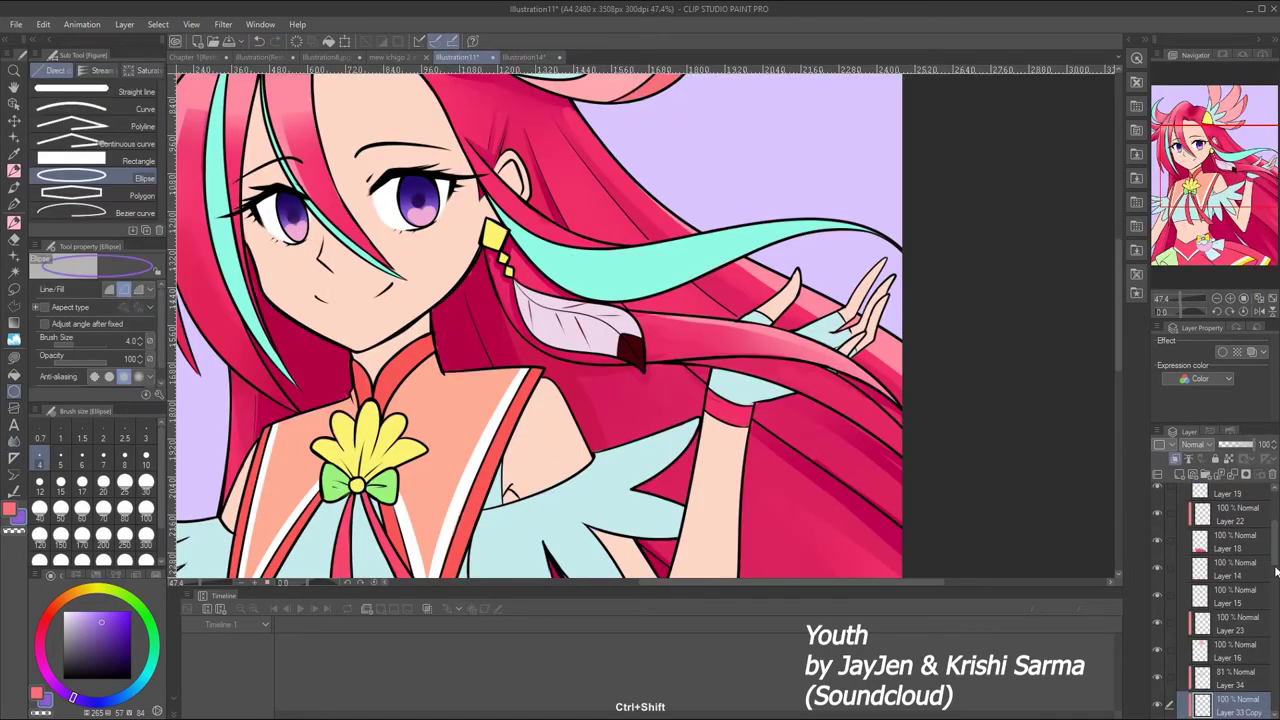
click(1180, 476)
click(109, 289)
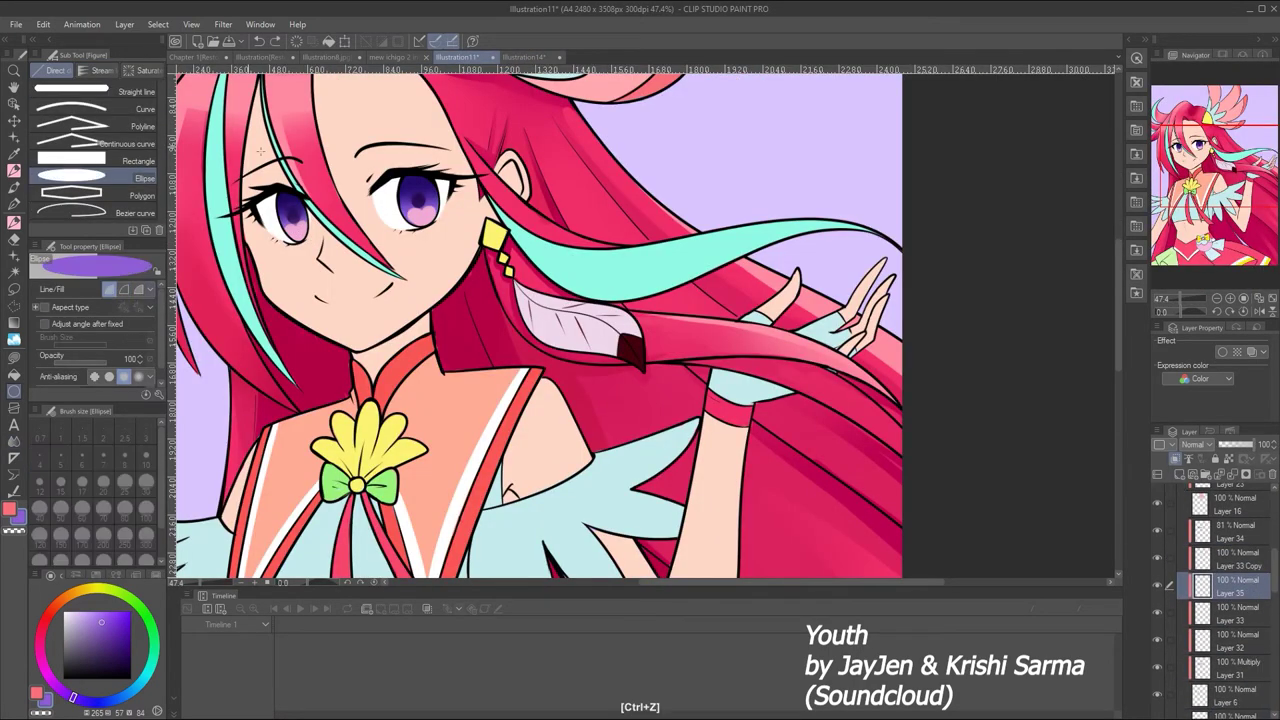
key(ctrl+z)
key(asciicircum)
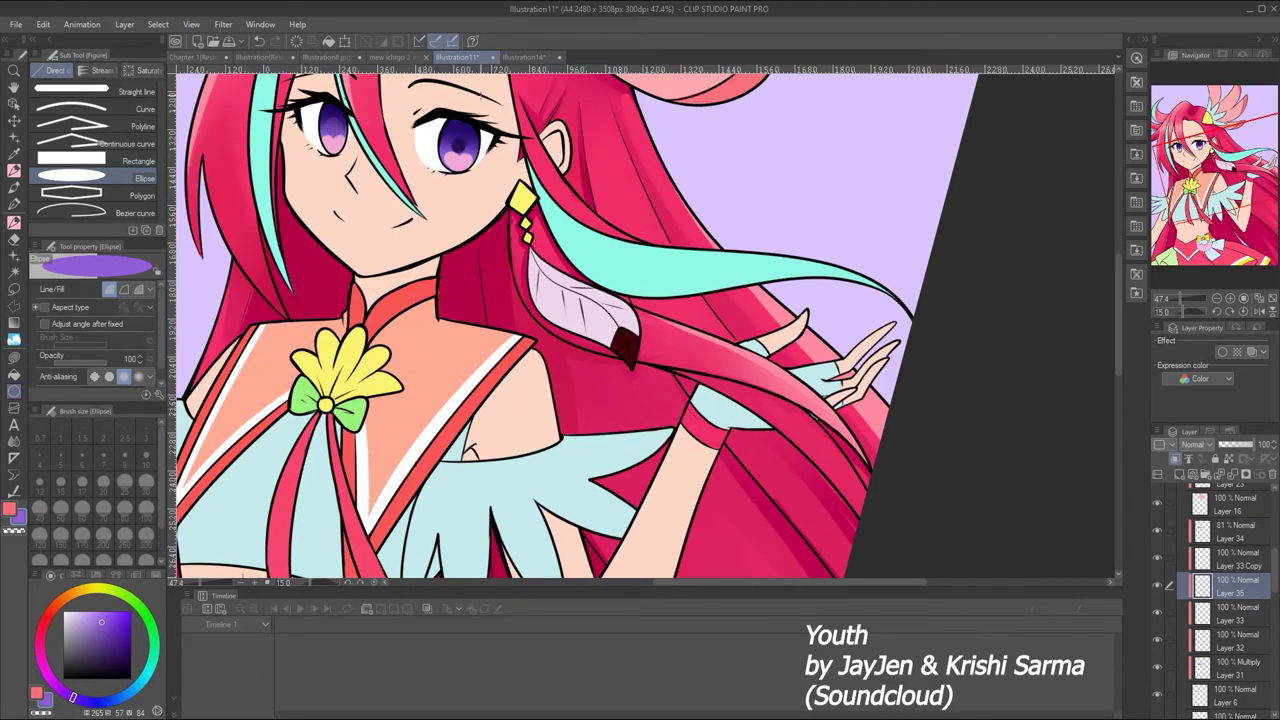
Set the ellipse layer to Add (Glow) at 72% opacity and move it below the pink iris highlight layer
click(1195, 444)
click(1200, 231)
drag(1255, 444, 1248, 448)
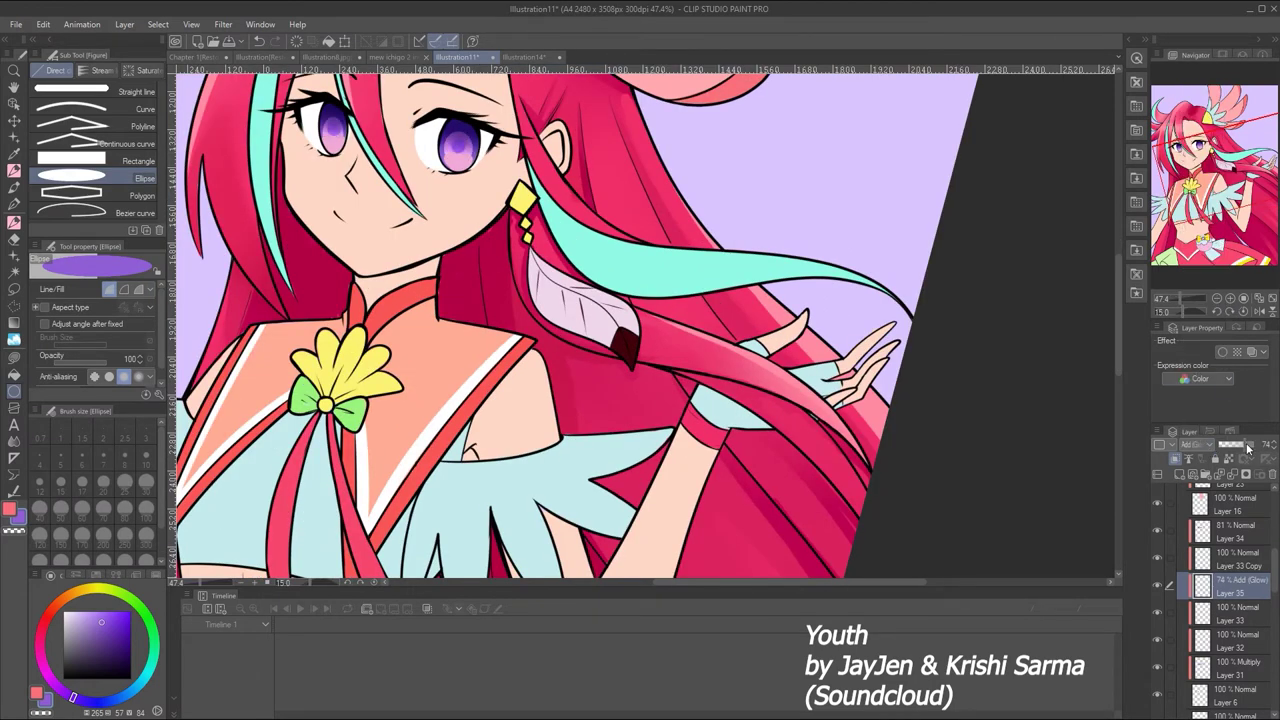
drag(1239, 628, 1239, 628)
key(ctrl+z)
Soften the glowing iris ellipses with the Blur and Blend tools
key(j)
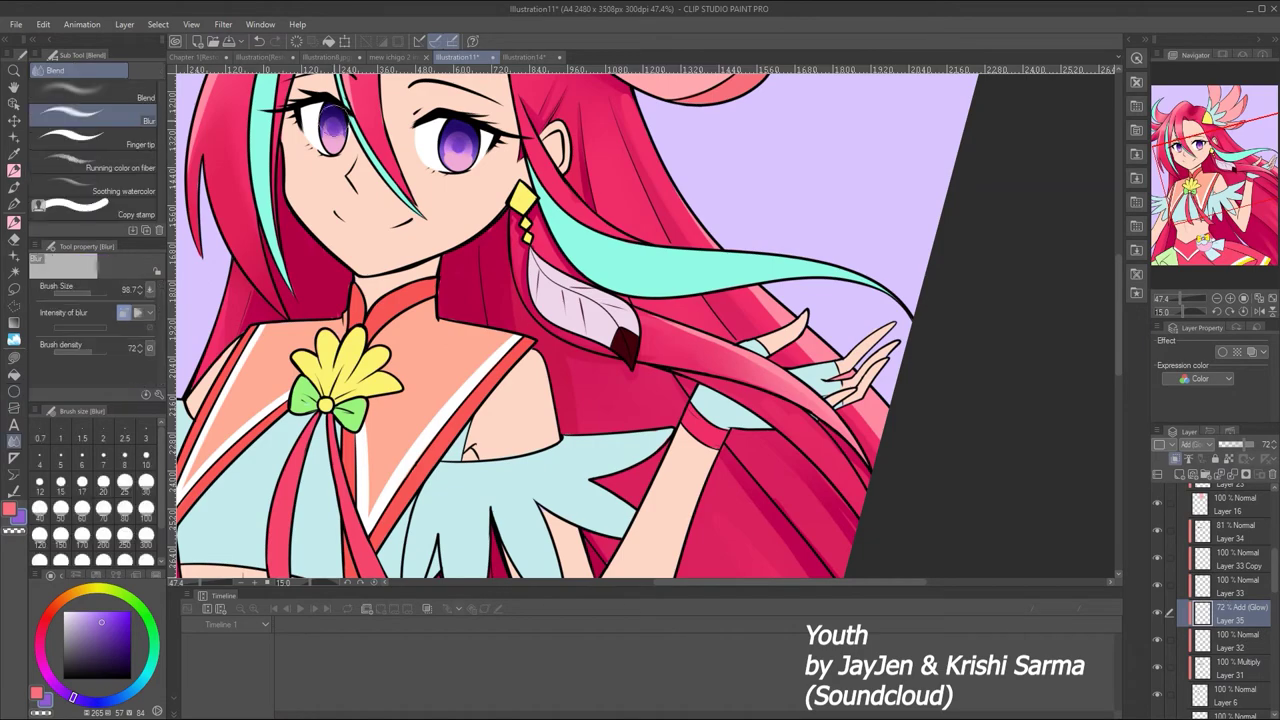
click(122, 292)
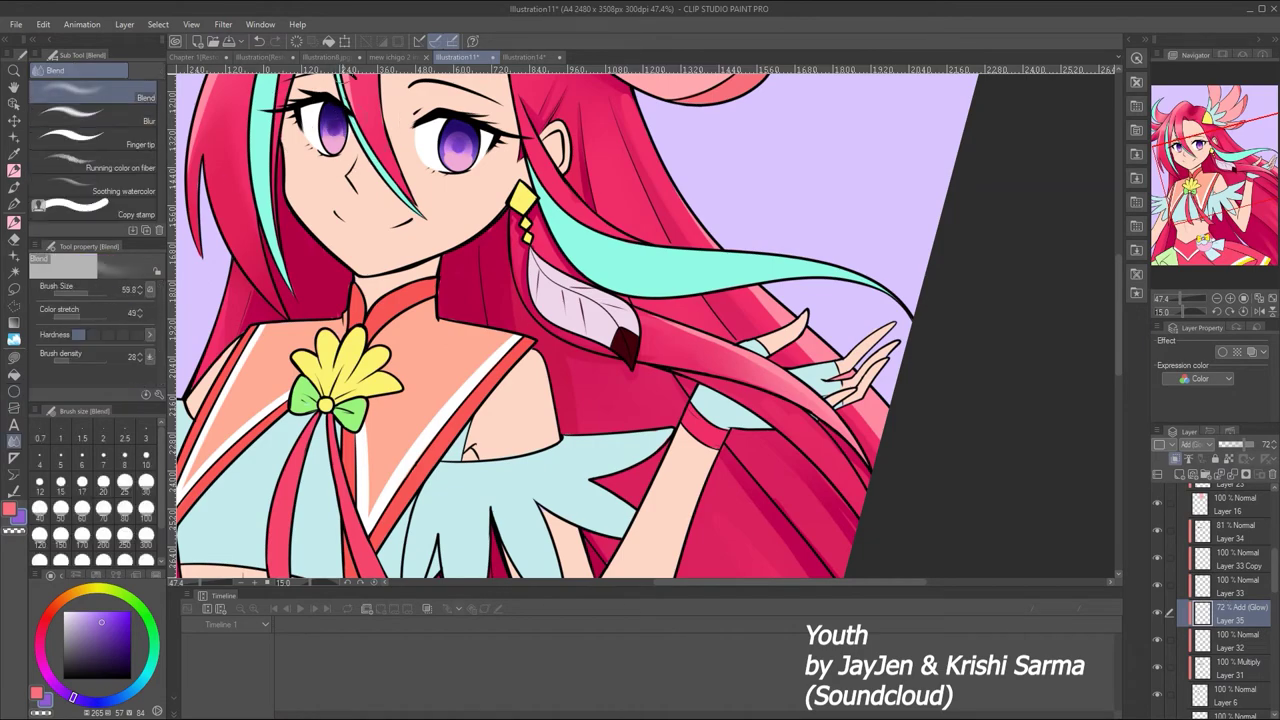
click(1245, 300)
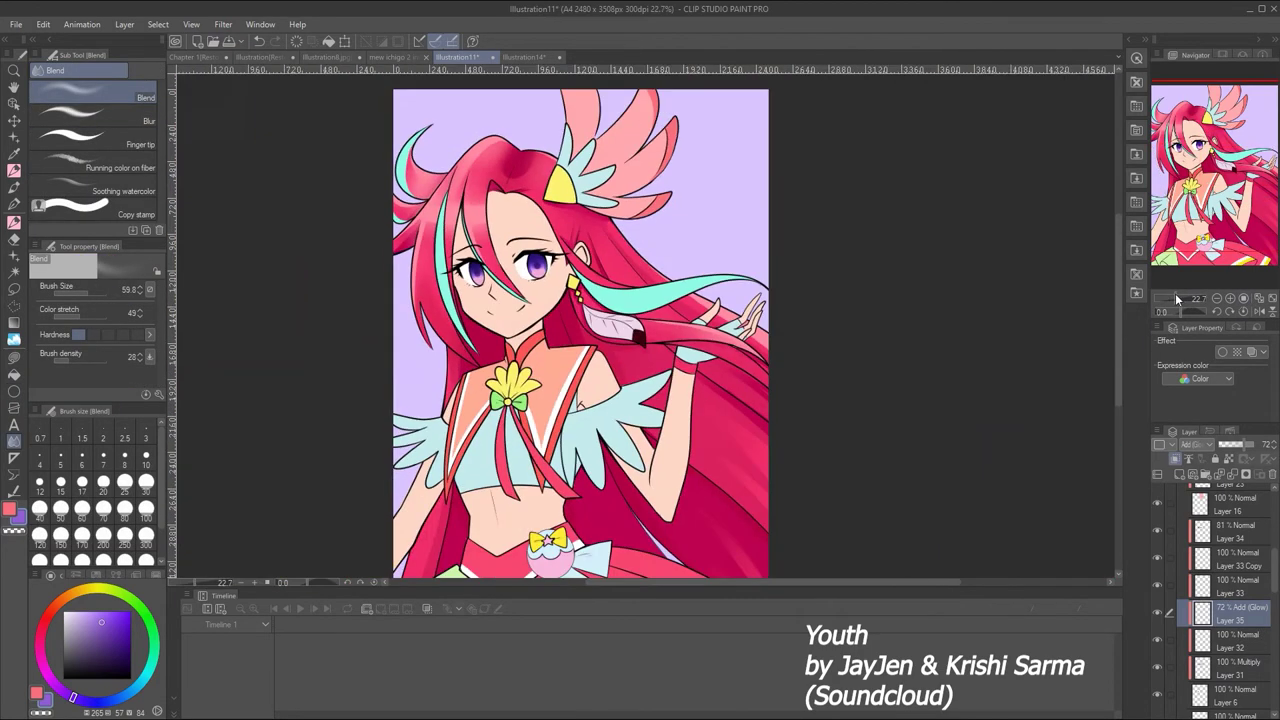
Lower the Add (Glow) ellipse layer's opacity to 49% and make Layer 33 Copy the active layer
drag(1175, 293, 1190, 294)
click(1237, 447)
click(1238, 558)
click(1196, 444)
click(1200, 245)
key(ctrl+z)
Paint pink heart shapes in the lower part of both irises on Layer 33 Copy
key(e)
key(p)
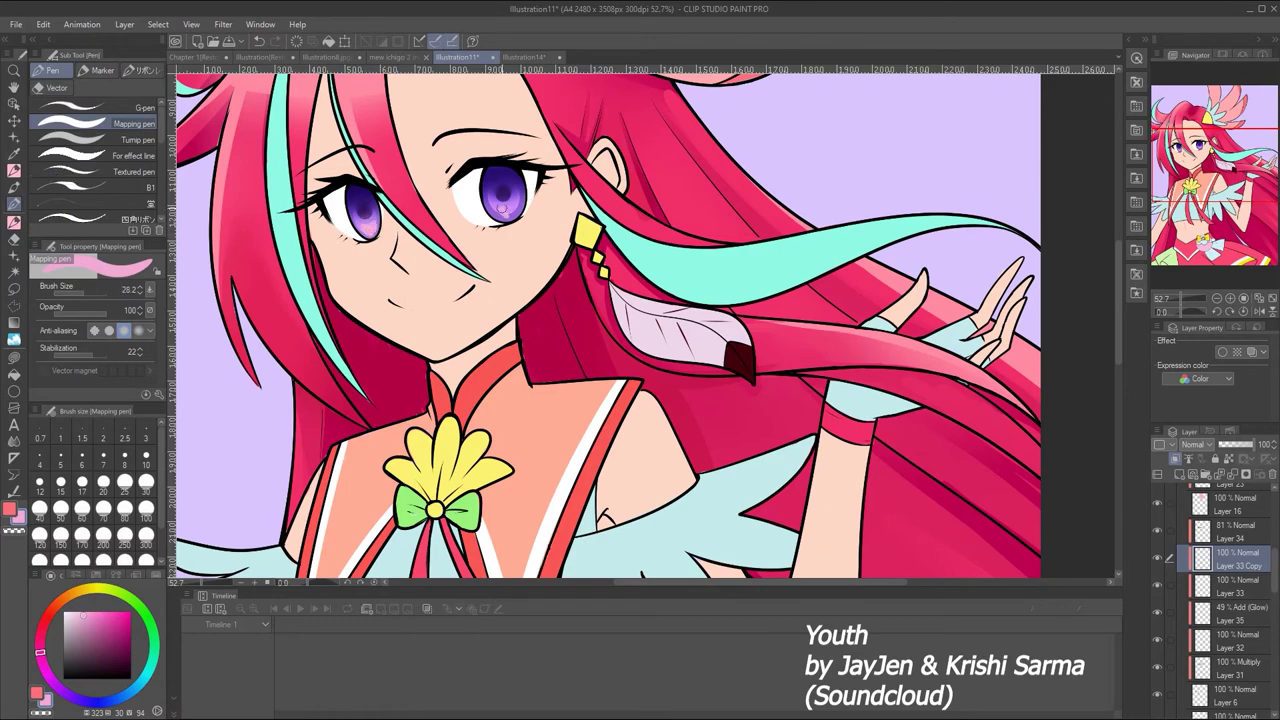
mouse_move(1181, 298)
mouse_down()
mouse_move(1170, 291)
mouse_move(1190, 296)
mouse_up()
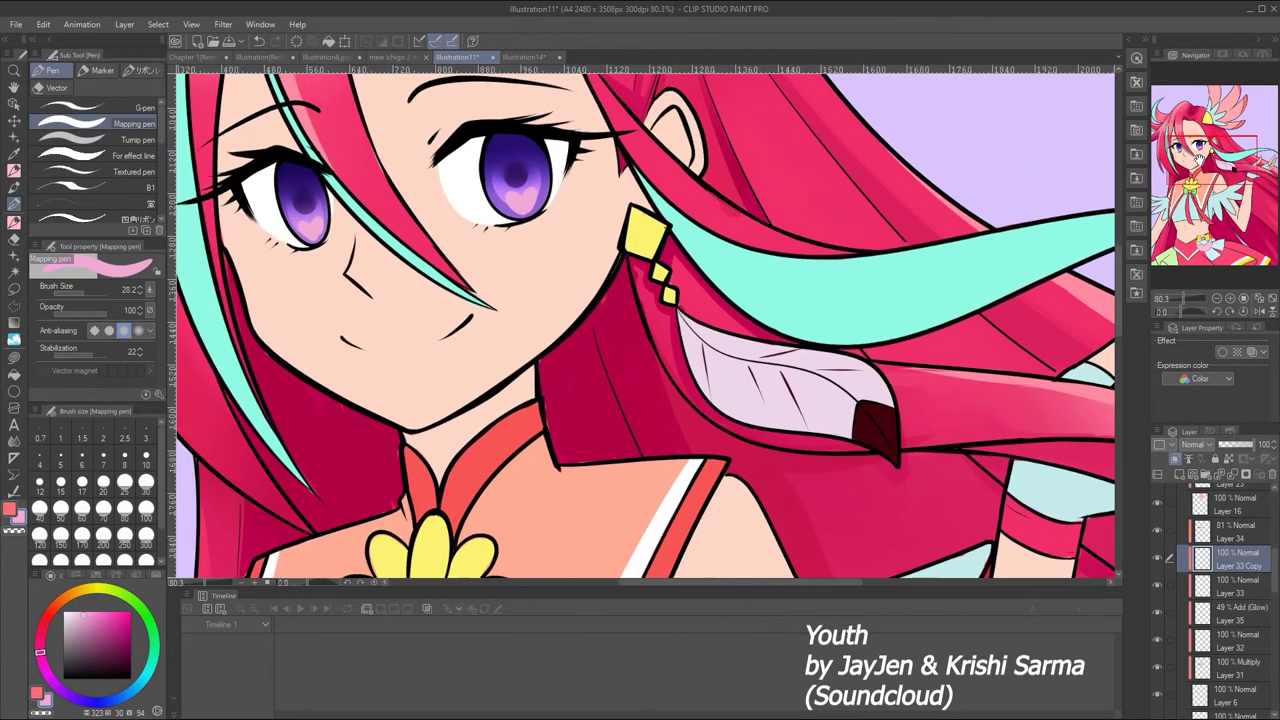
key(ctrl+z)
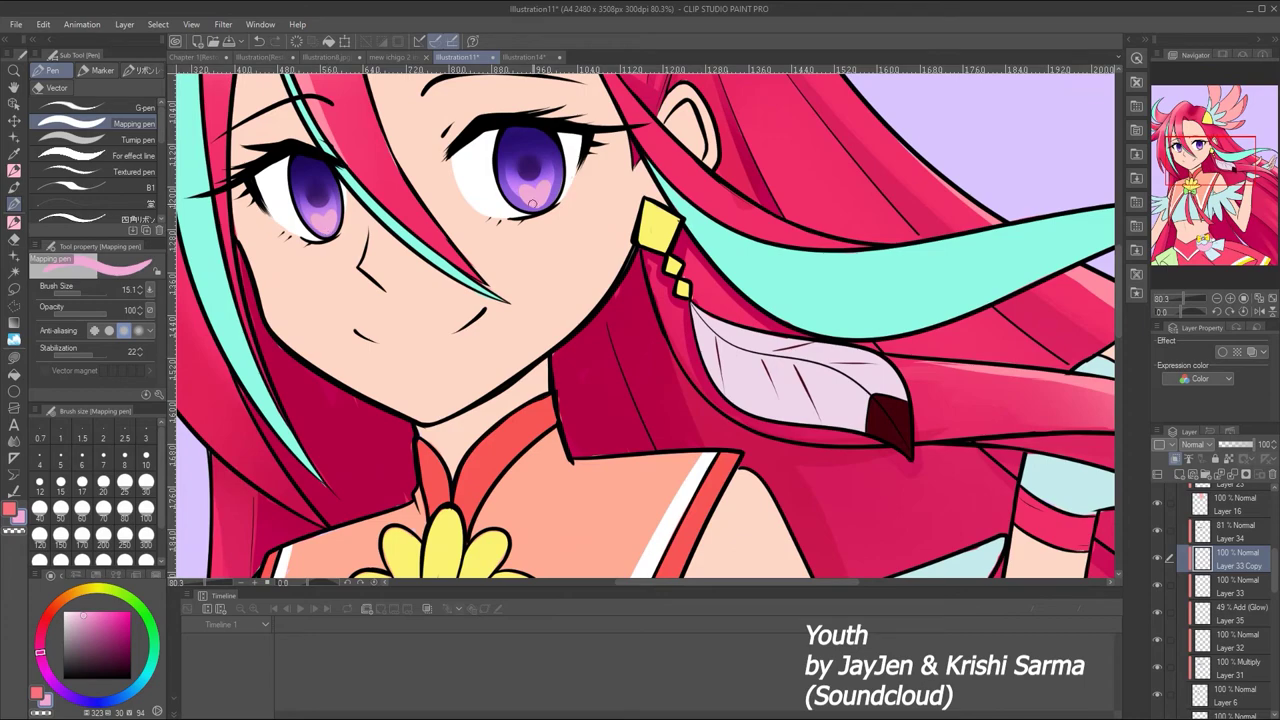
Paint small light purple spots above both pupils using a colour sampled from the iris, and compare with the reference illustration
alt+click(505, 170)
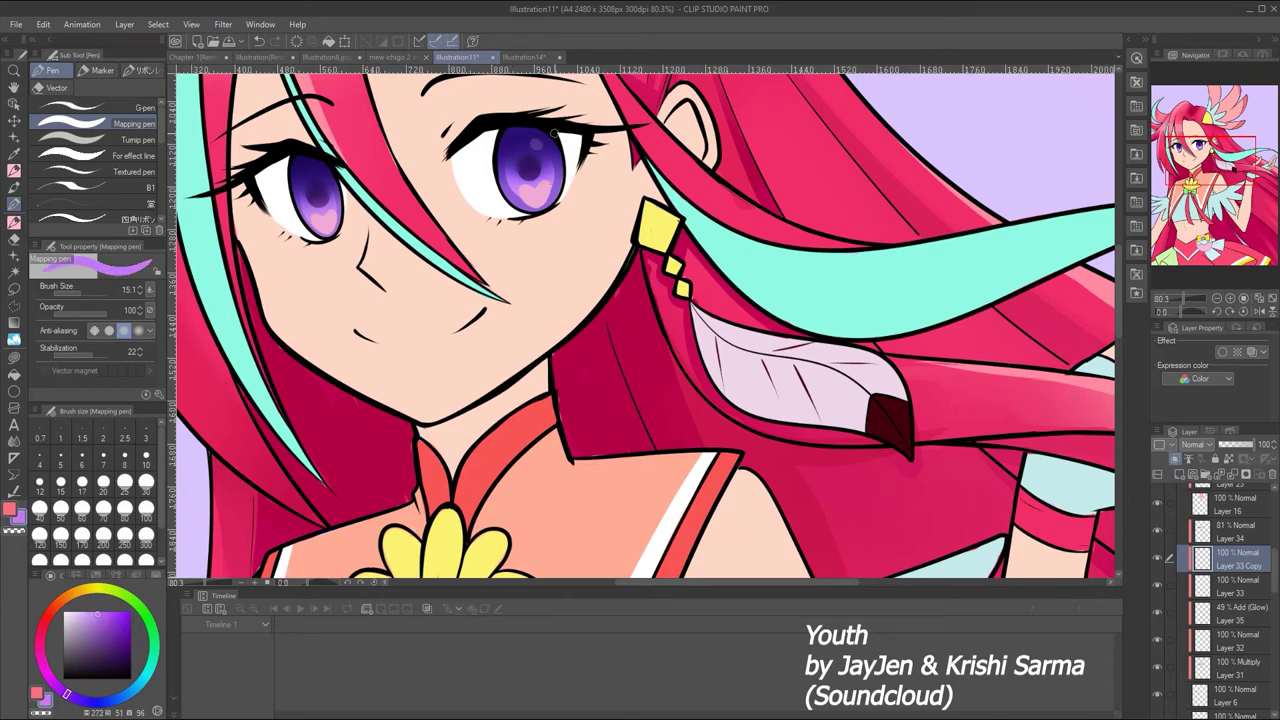
ctrl+shift+click(535, 140)
drag(1185, 298, 1176, 293)
drag(1170, 292, 1181, 293)
click(499, 54)
click(451, 55)
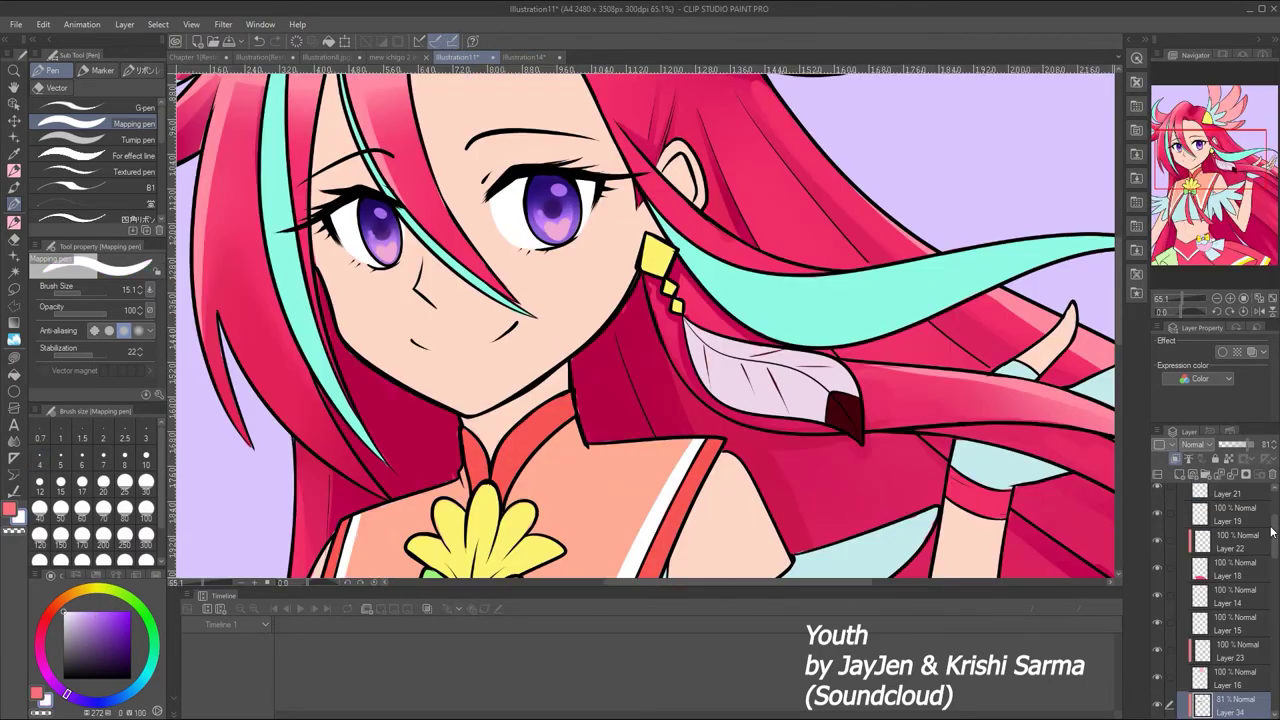
Paint round white highlights in the upper part of both irises on a new layer above all others
key(ctrl+shift+n)
drag(540, 184, 548, 190)
key(ctrl+z)
key(ctrl+y)
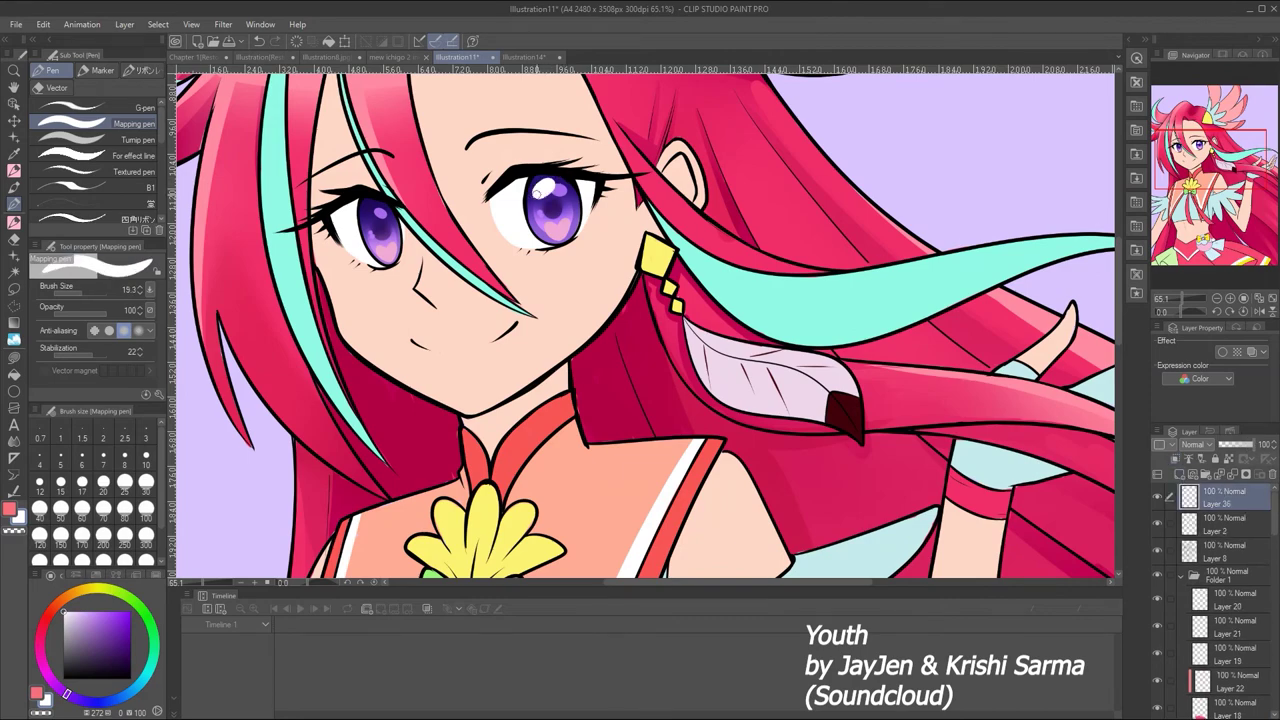
key(ctrl+z)
key(ctrl+y)
drag(366, 208, 374, 216)
Add softened highlights over the irises on another new layer, adjusting its blending mode and opacity
drag(1183, 297, 1178, 293)
key(ctrl+shift+n)
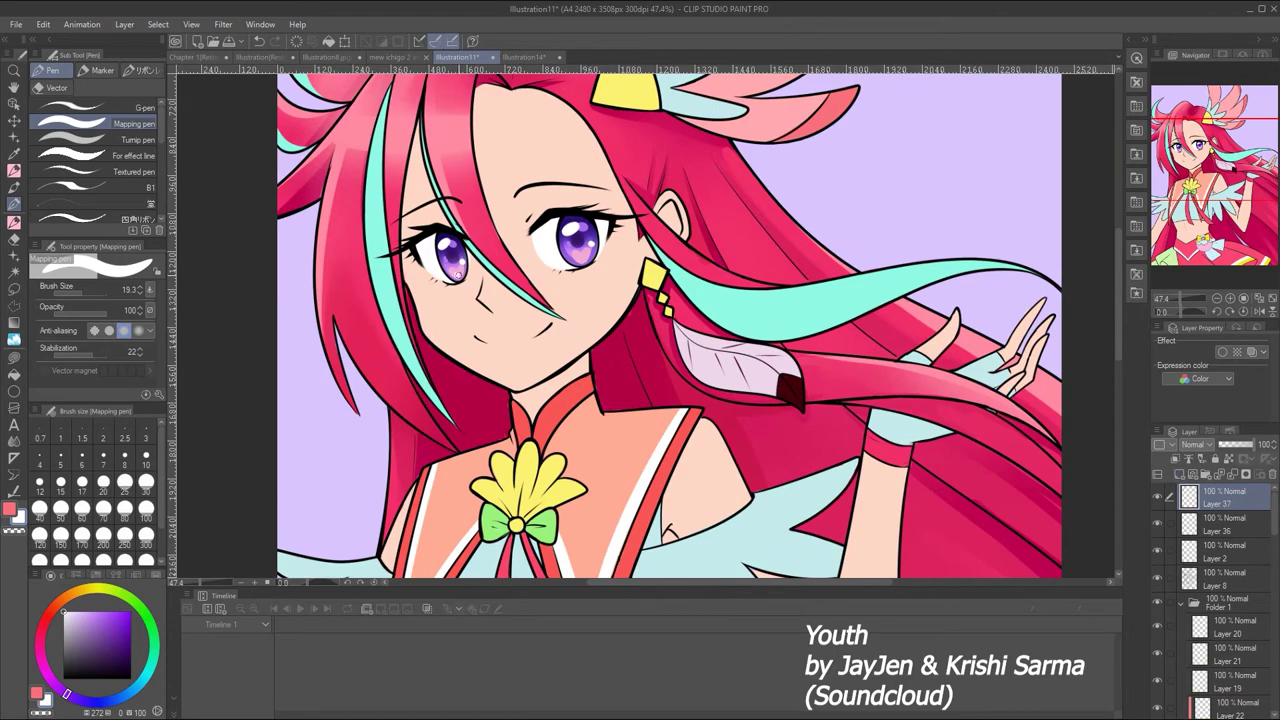
key(j)
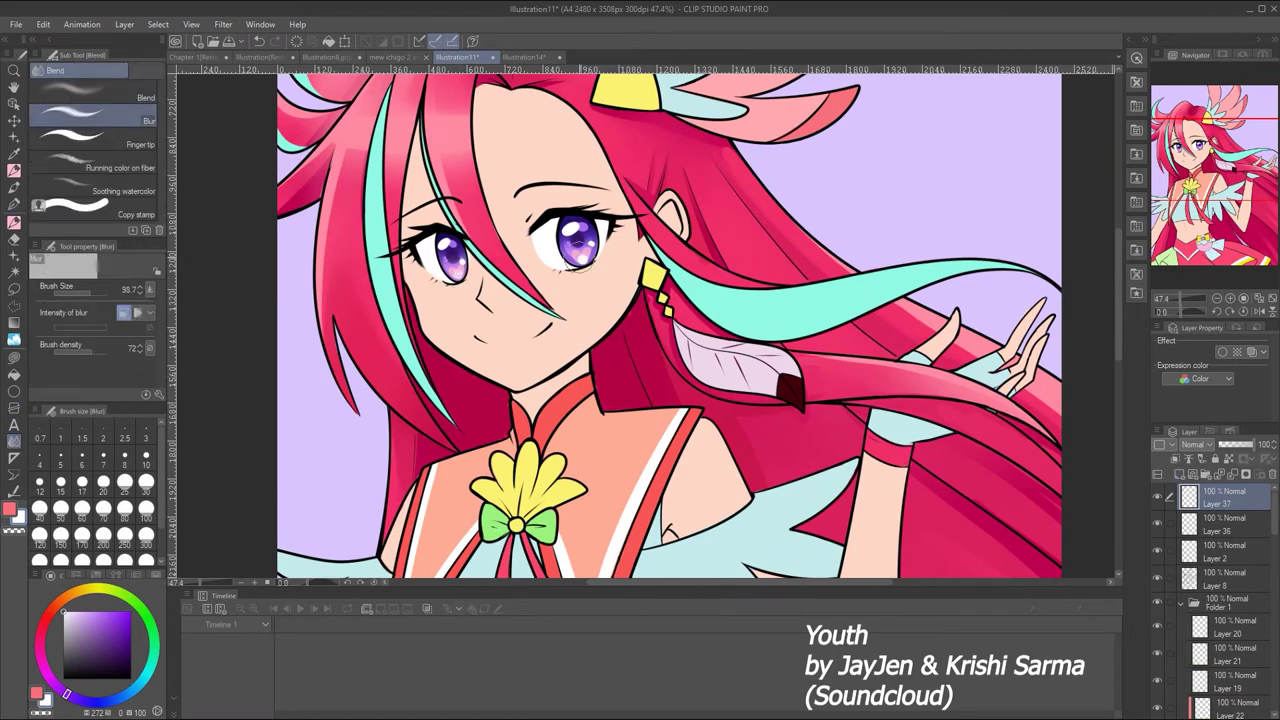
click(1197, 444)
click(1200, 245)
drag(1256, 444, 1240, 444)
mouse_move(1183, 297)
mouse_down()
mouse_move(1170, 297)
mouse_move(1183, 297)
mouse_up()
Shade the eye whites in light blue on a new clipped layer, blur the shading, and lower the layer's opacity to 79%
key(ctrl+shift+n)
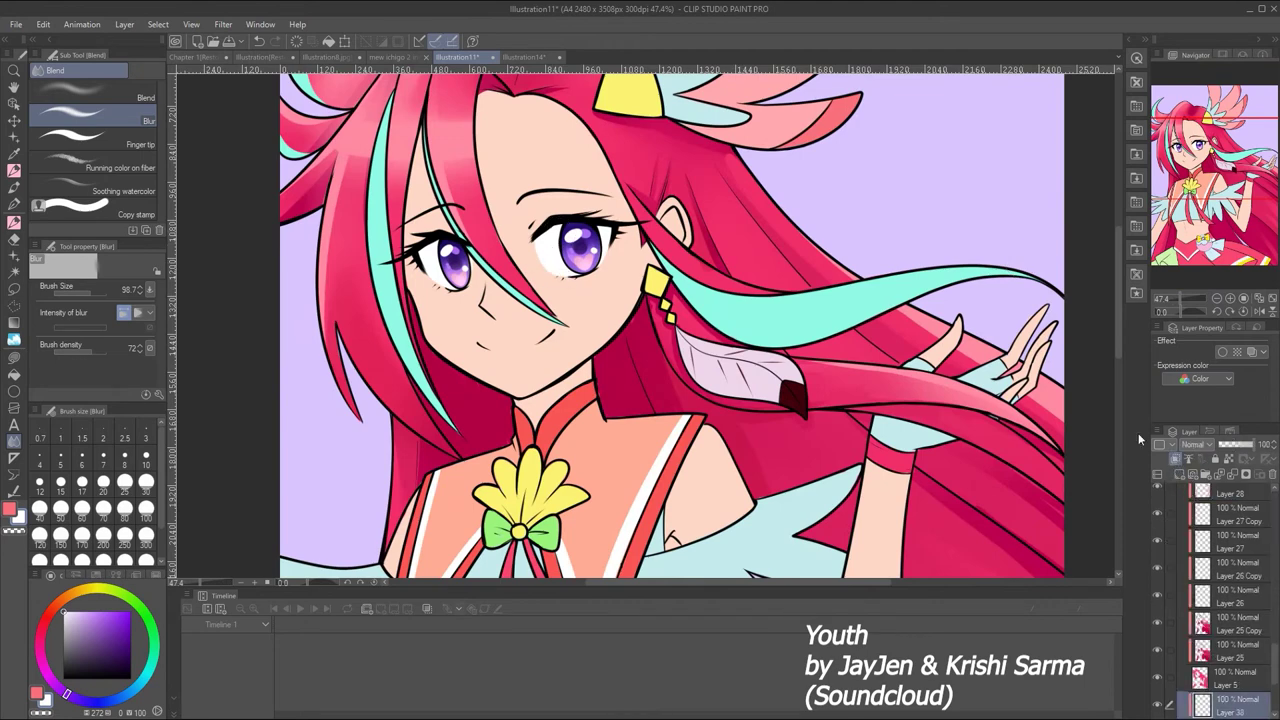
click(97, 700)
alt+click(751, 537)
key(p)
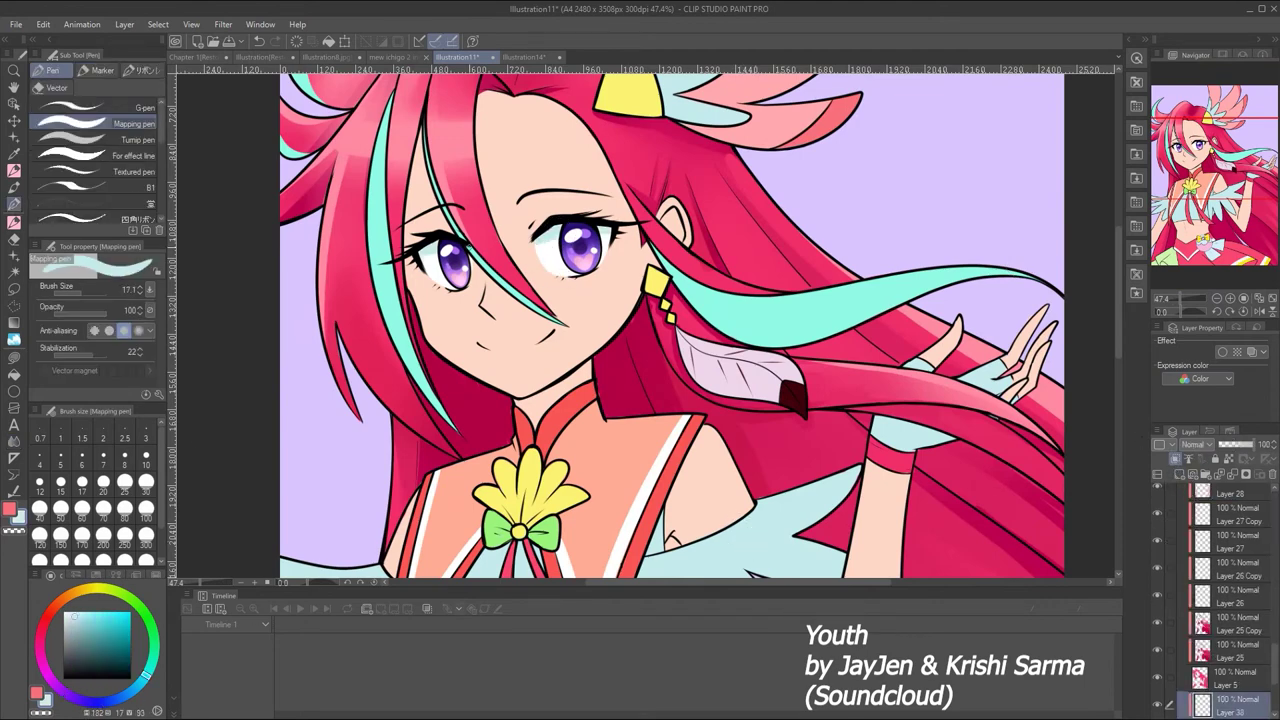
key(j)
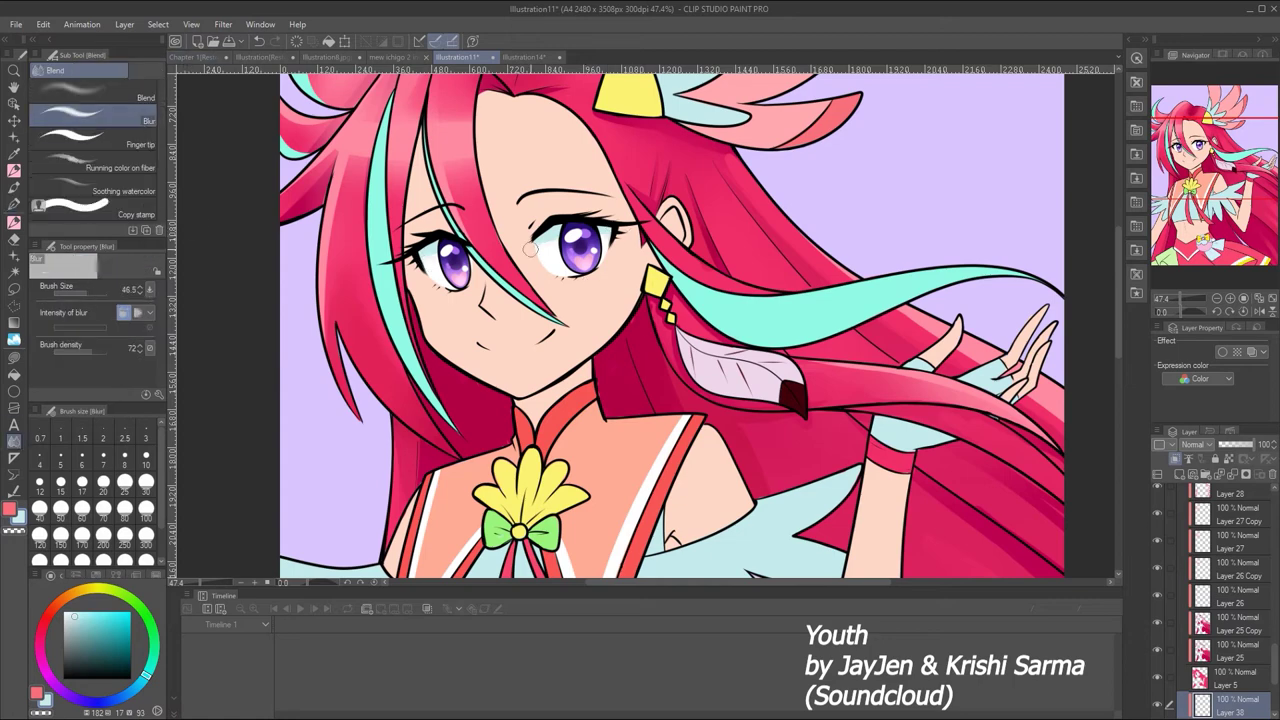
mouse_move(1190, 298)
mouse_down()
mouse_move(1165, 296)
mouse_move(1188, 296)
mouse_up()
Retouch the dark pink hair shadow beside the neck on Layer 25 Copy with the Mapping pen and Blur tool
ctrl+shift+click(529, 387)
alt+click(529, 387)
ctrl+shift+click(529, 387)
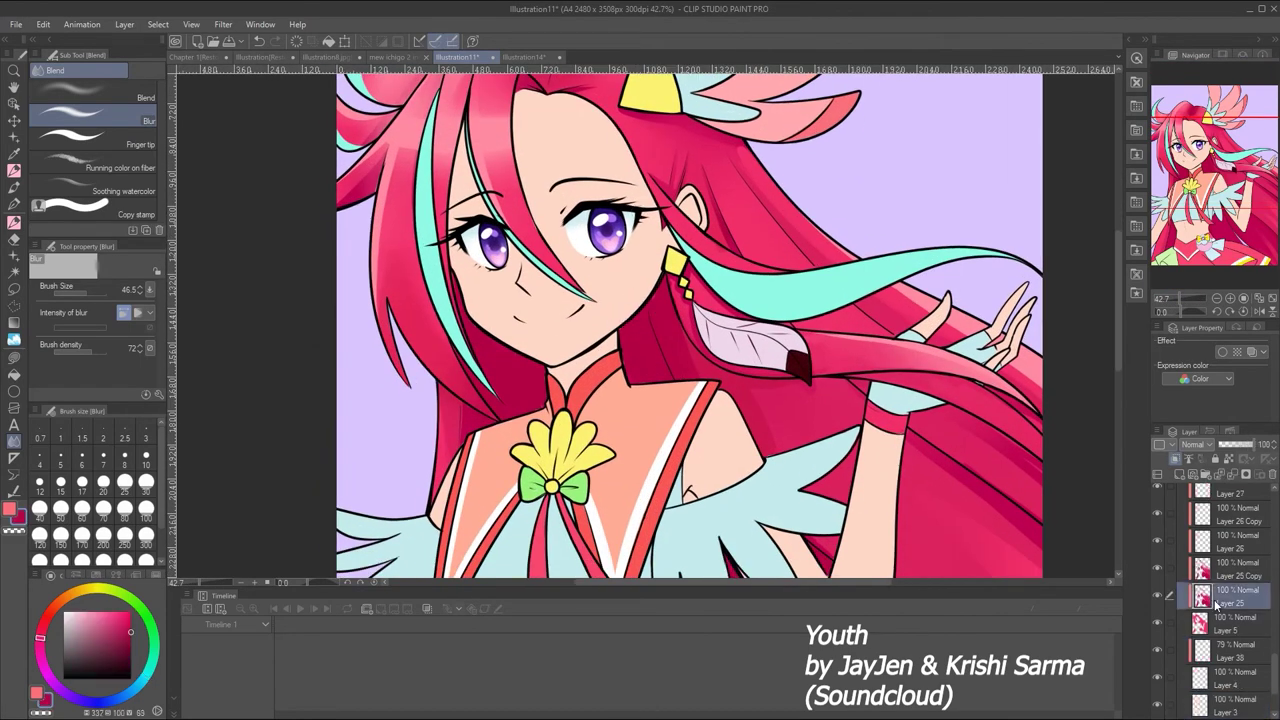
key(p)
ctrl+shift+click(530, 389)
key(ctrl+z)
ctrl+shift+click(537, 401)
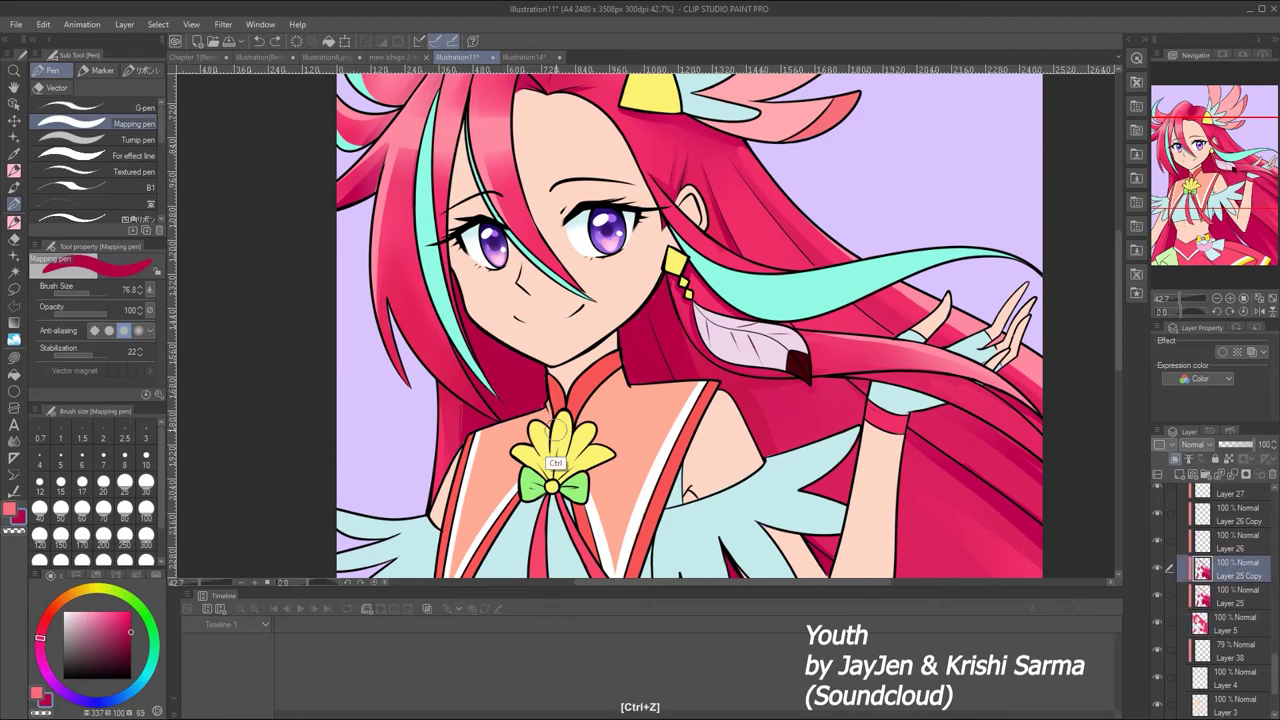
click(15, 441)
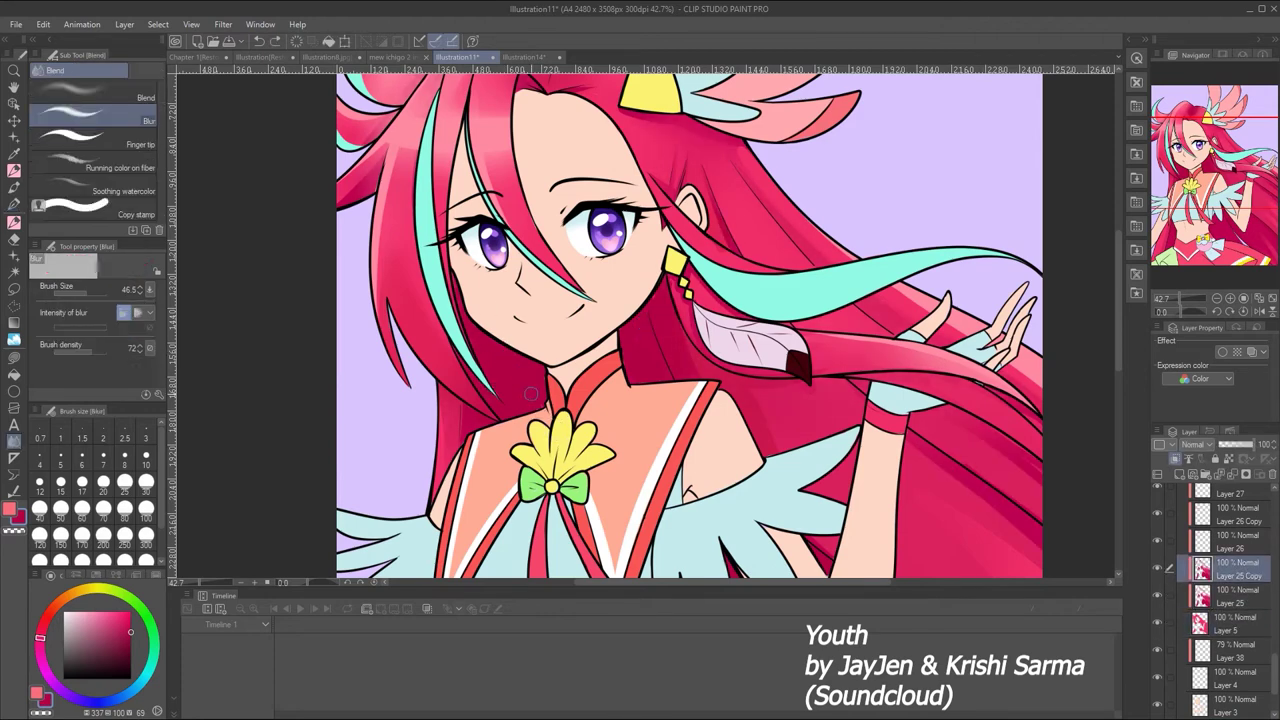
Create a clipped Multiply layer above the skin layer and sample the face's skin tone for shading
key(p)
ctrl+shift+click(566, 381)
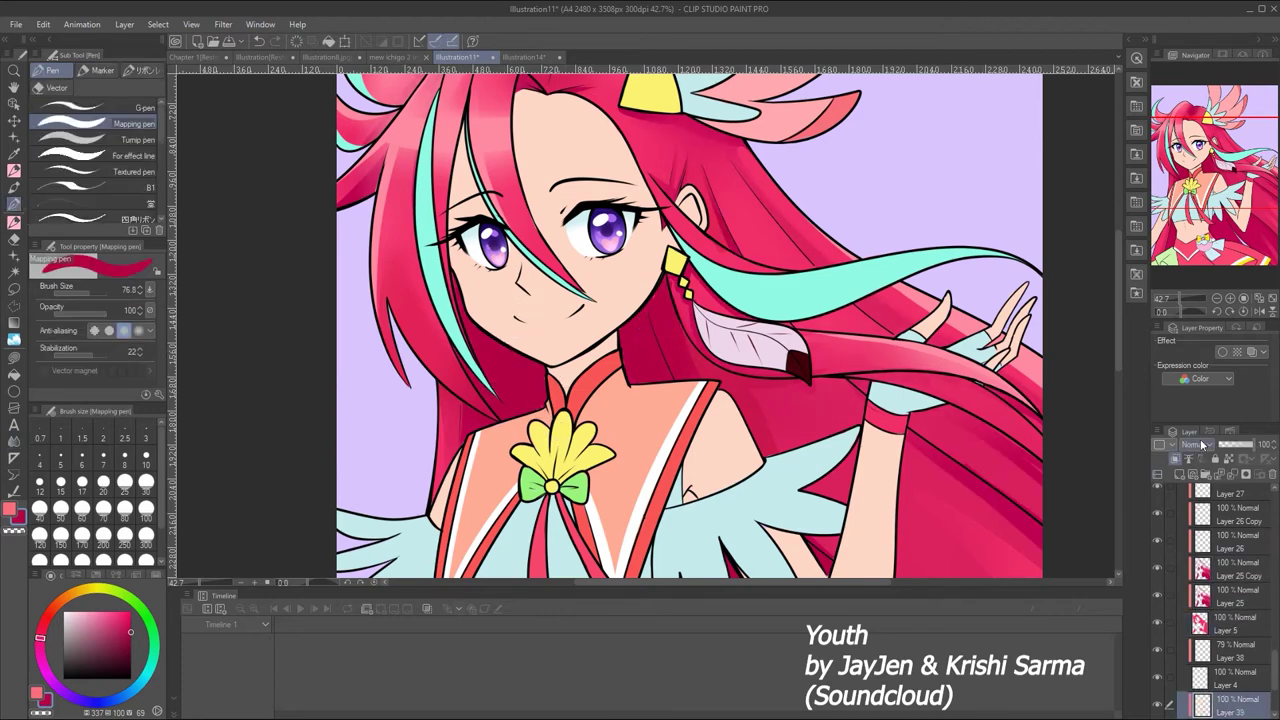
alt+click(518, 262)
click(85, 293)
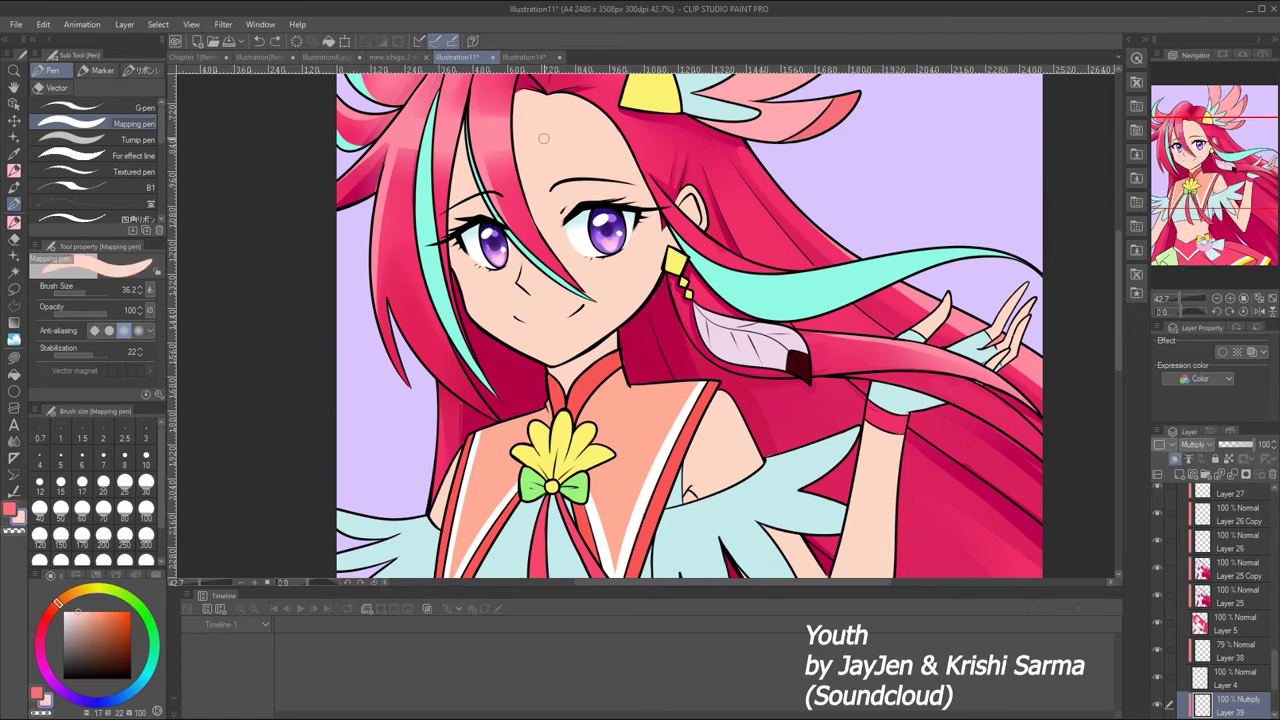
Paint skin shadows beneath the hair strands, around the eyes and nose, and below the mouth on the Multiply layer
drag(445, 290, 455, 290)
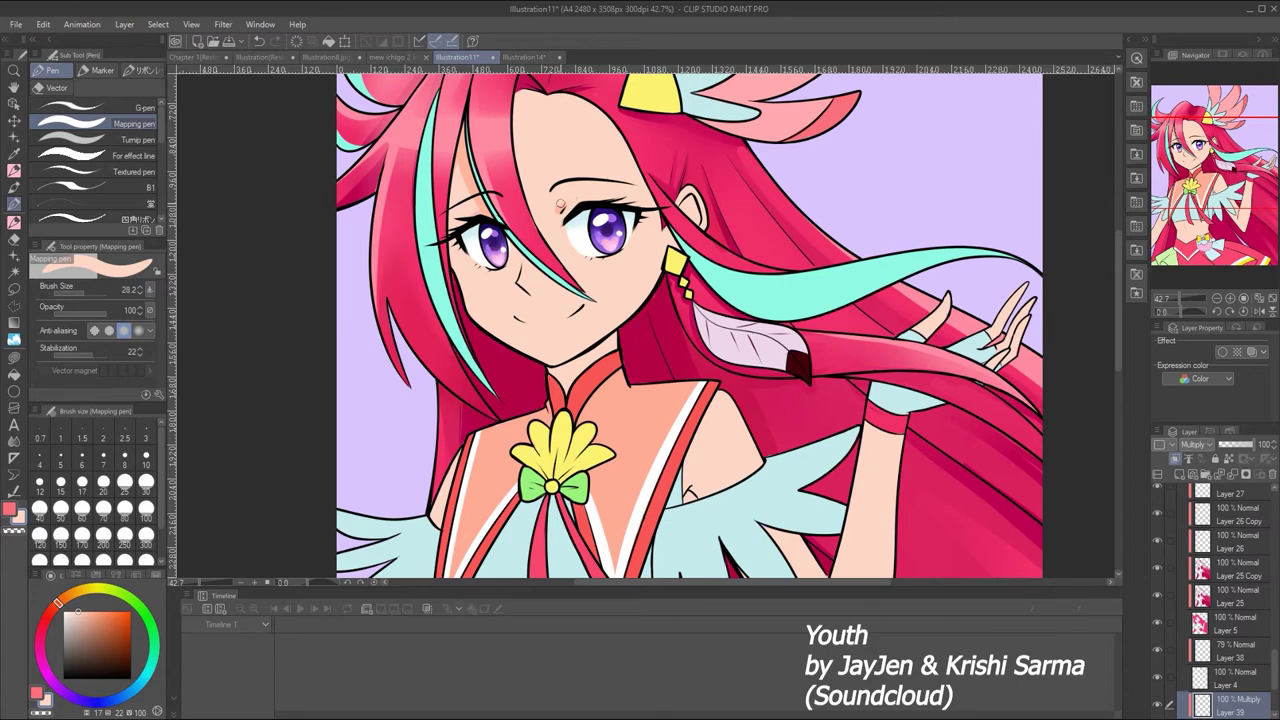
drag(515, 242, 511, 288)
key(ctrl+z)
key(minus)
key(minus)
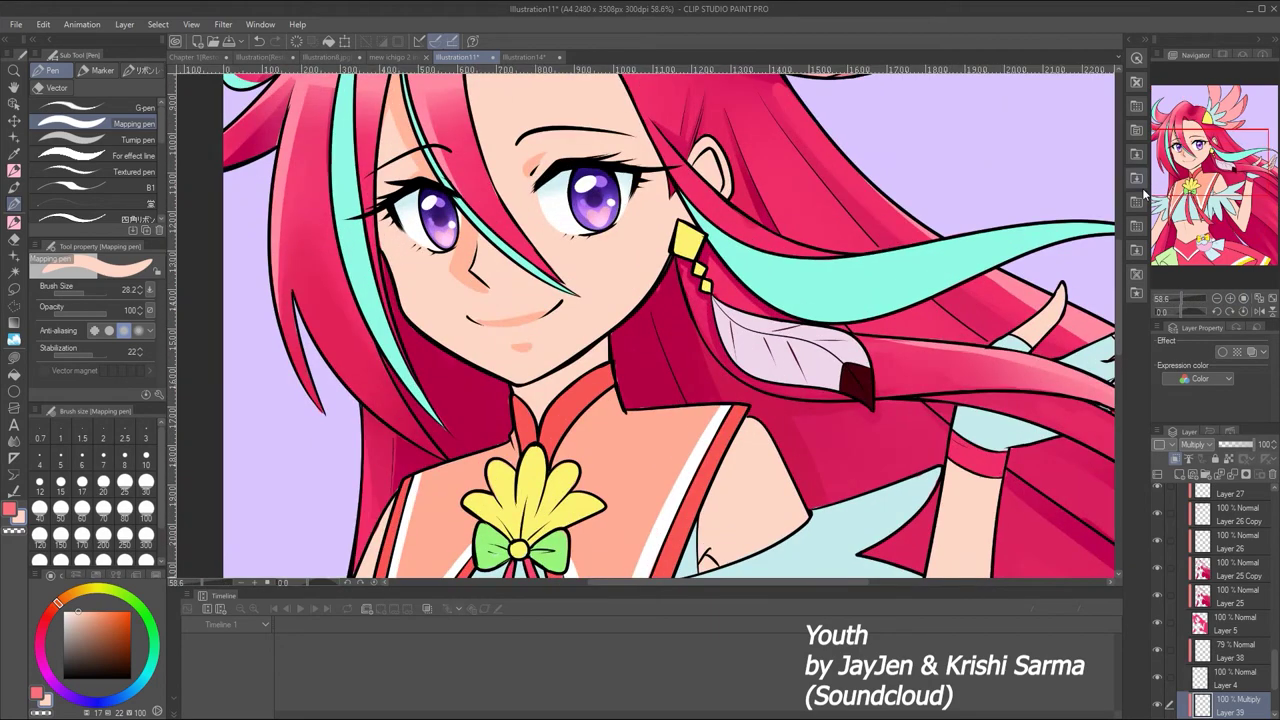
Extend the skin shadows to the neck beneath the chin and along the face's edges, undoing unwanted strokes
key(ctrl+z)
key(ctrl+z)
key(ctrl+z)
key(ctrl+z)
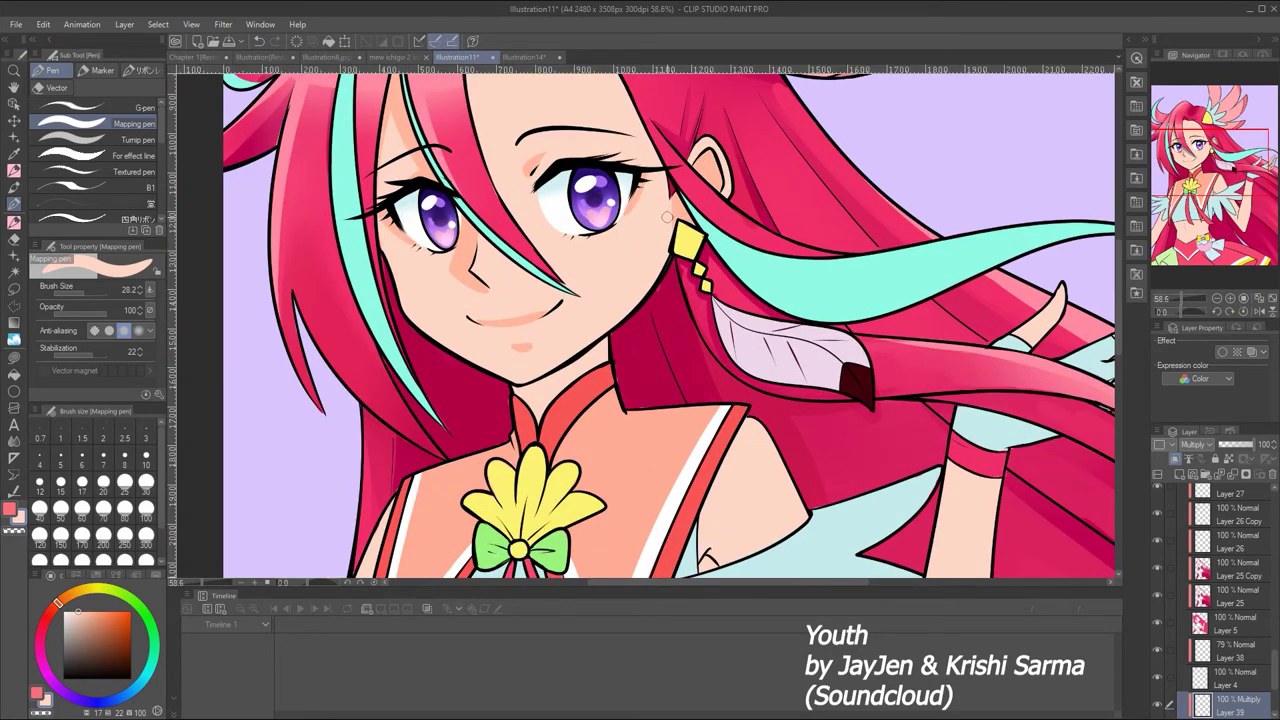
key(ctrl+z)
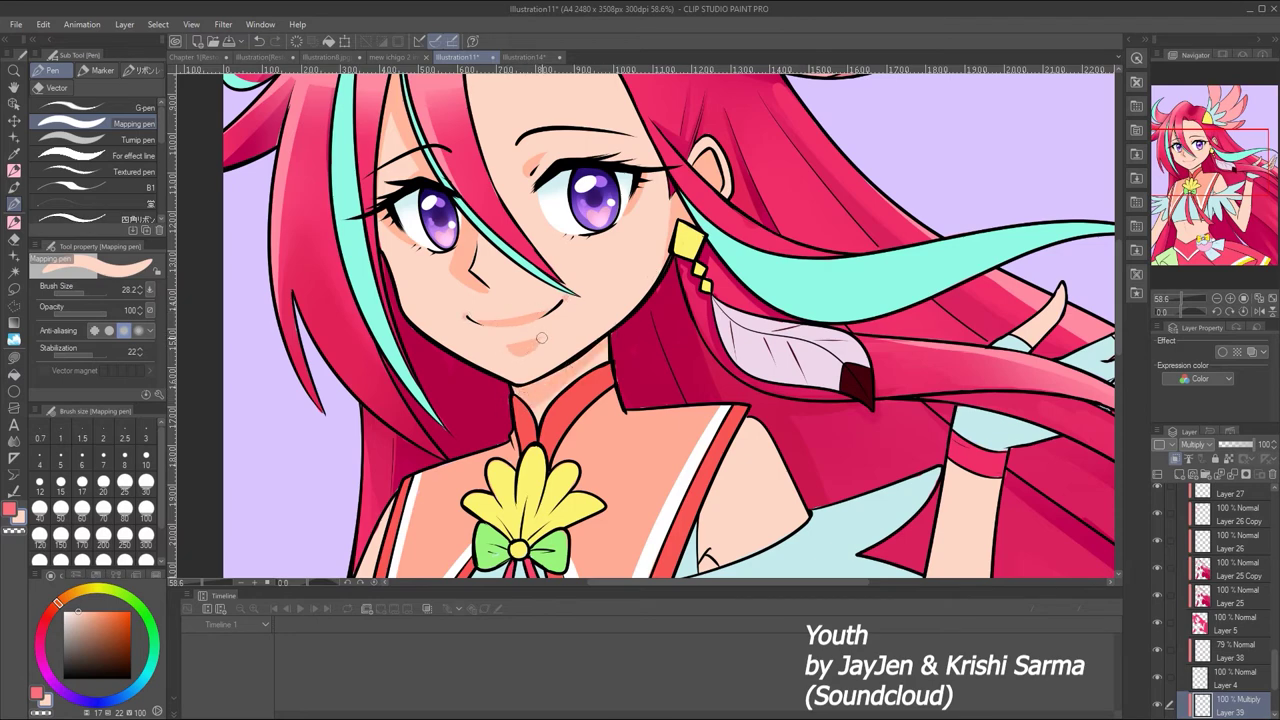
key(ctrl+z)
drag(1168, 297, 1179, 292)
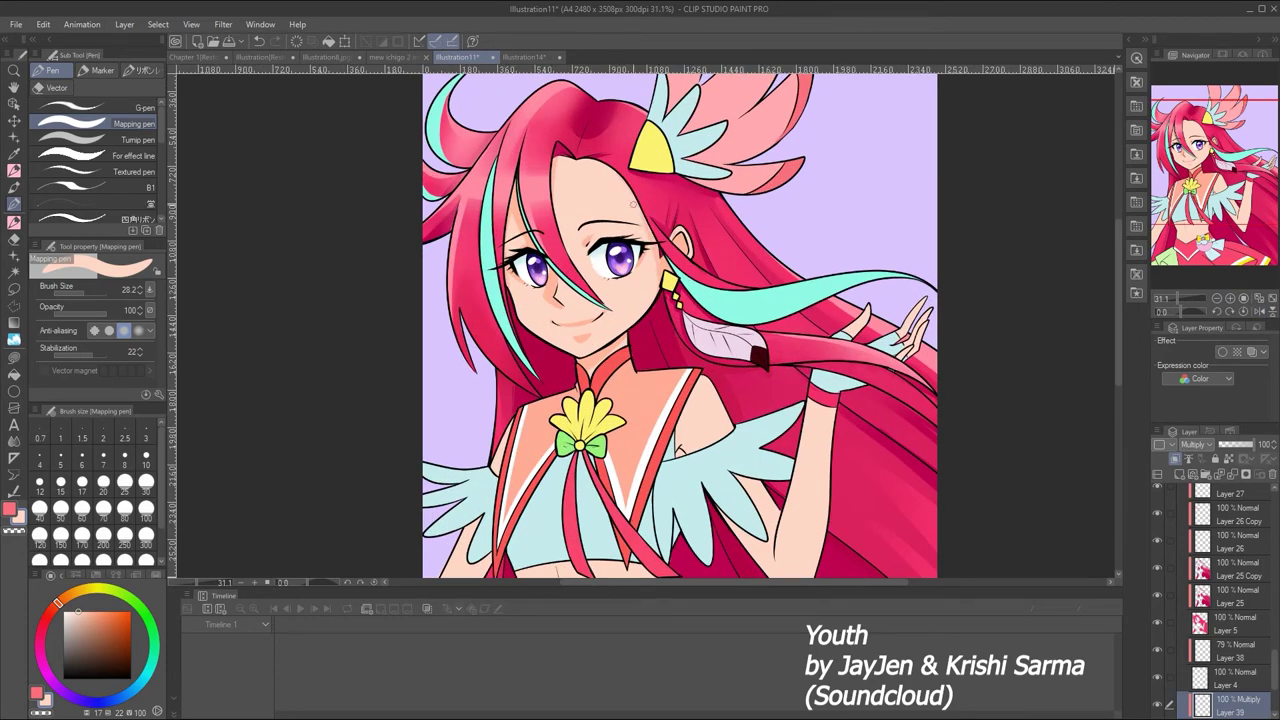
drag(1177, 297, 1180, 292)
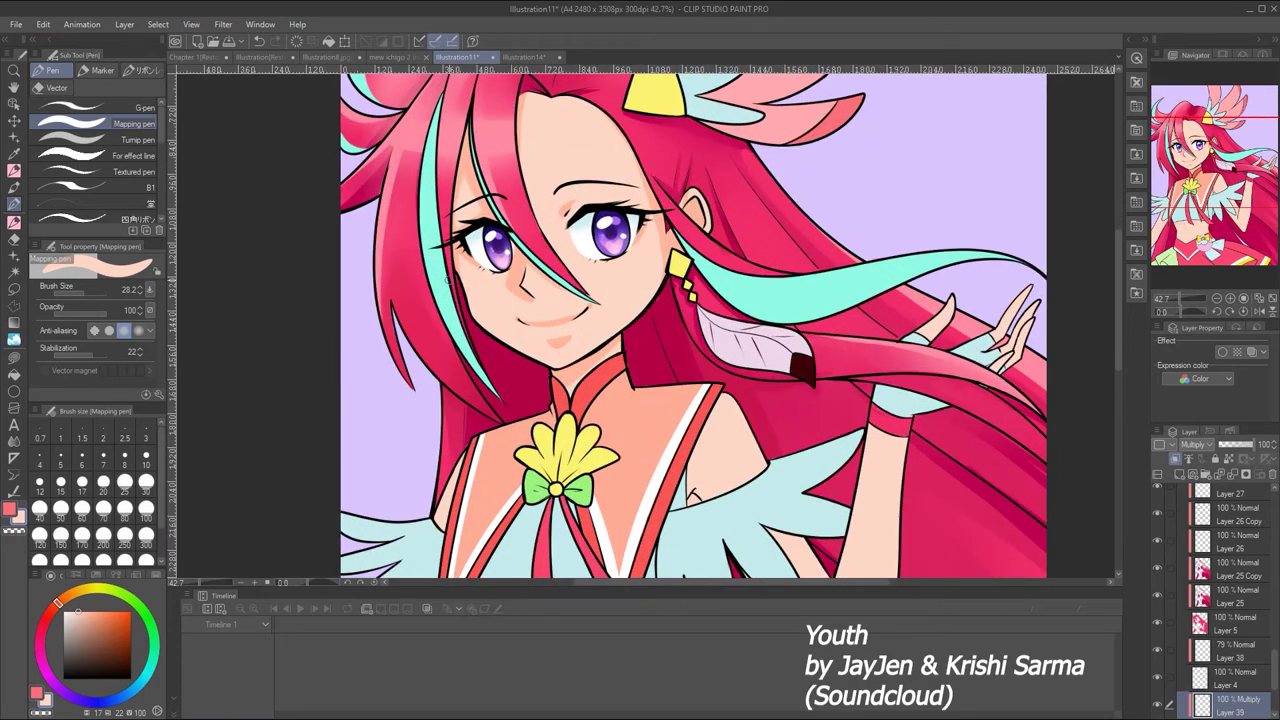
key(ctrl+z)
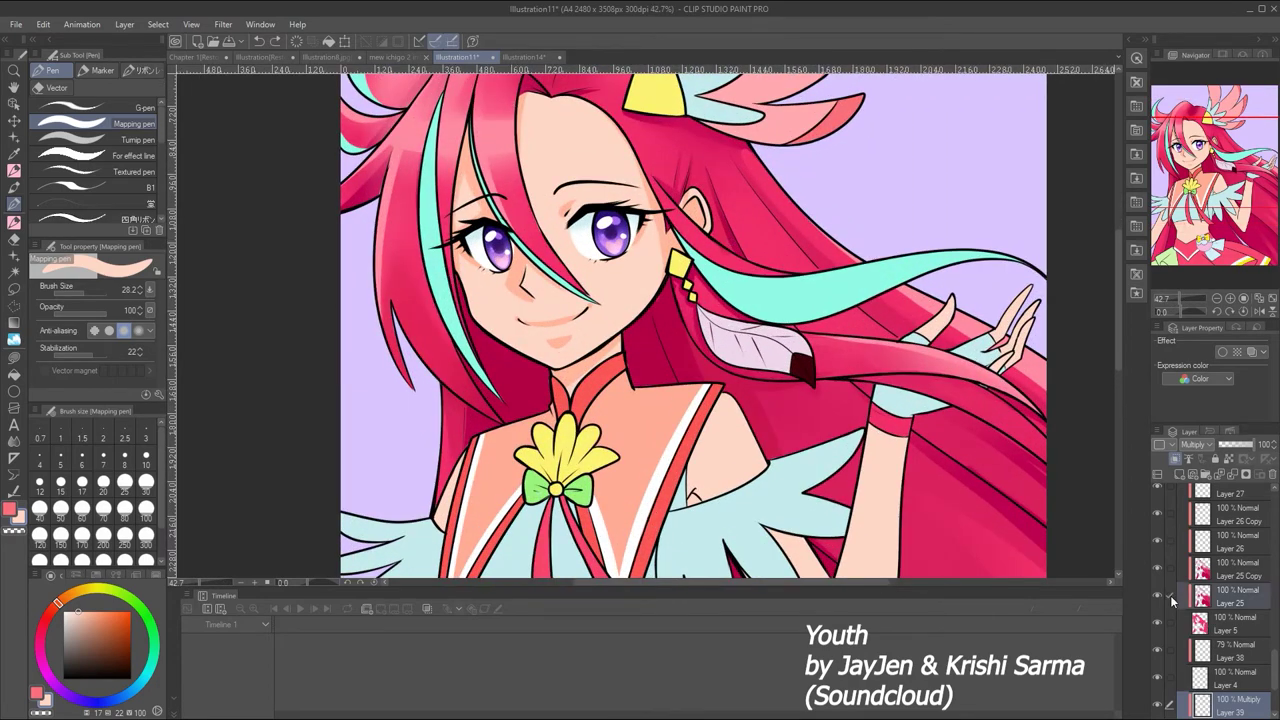
Duplicate the Multiply skin shading layer
click(1158, 541)
click(1158, 541)
right_click(1232, 708)
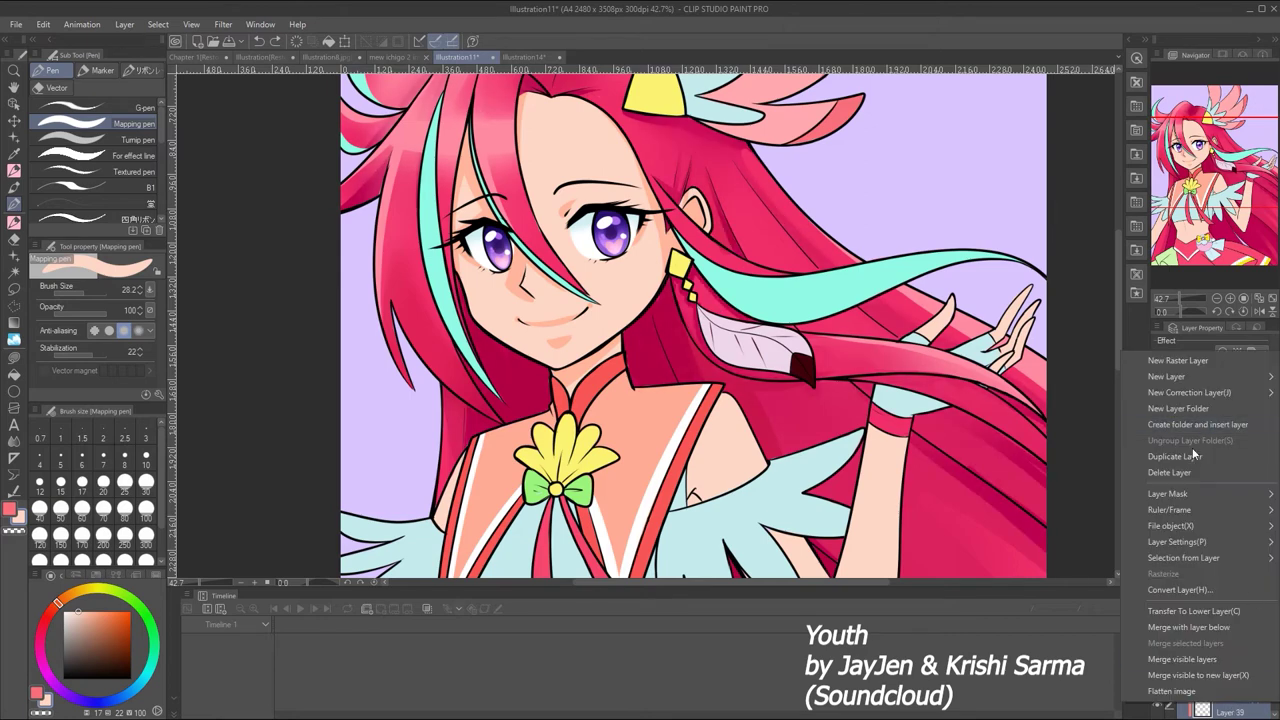
click(1192, 474)
Soften the face and neck shadows on the lower Multiply layer with the Blur tool
key(j)
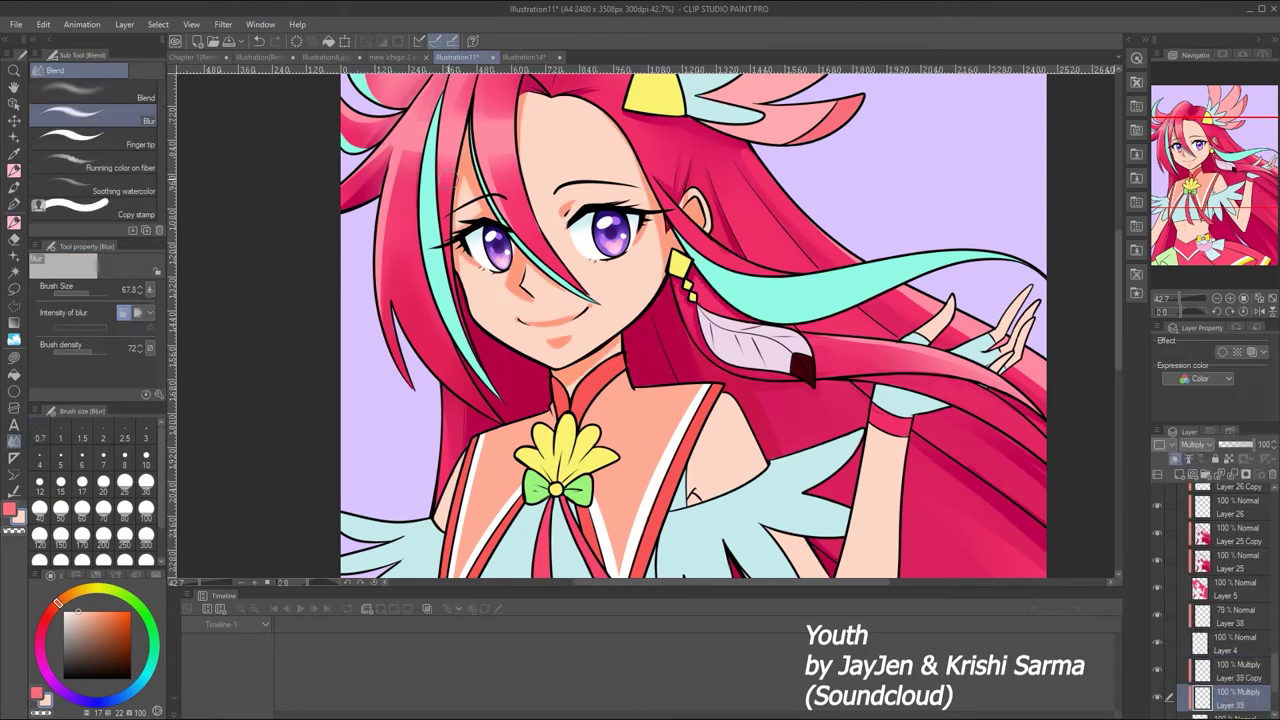
drag(480, 217, 490, 217)
key(ctrl+z)
key(p)
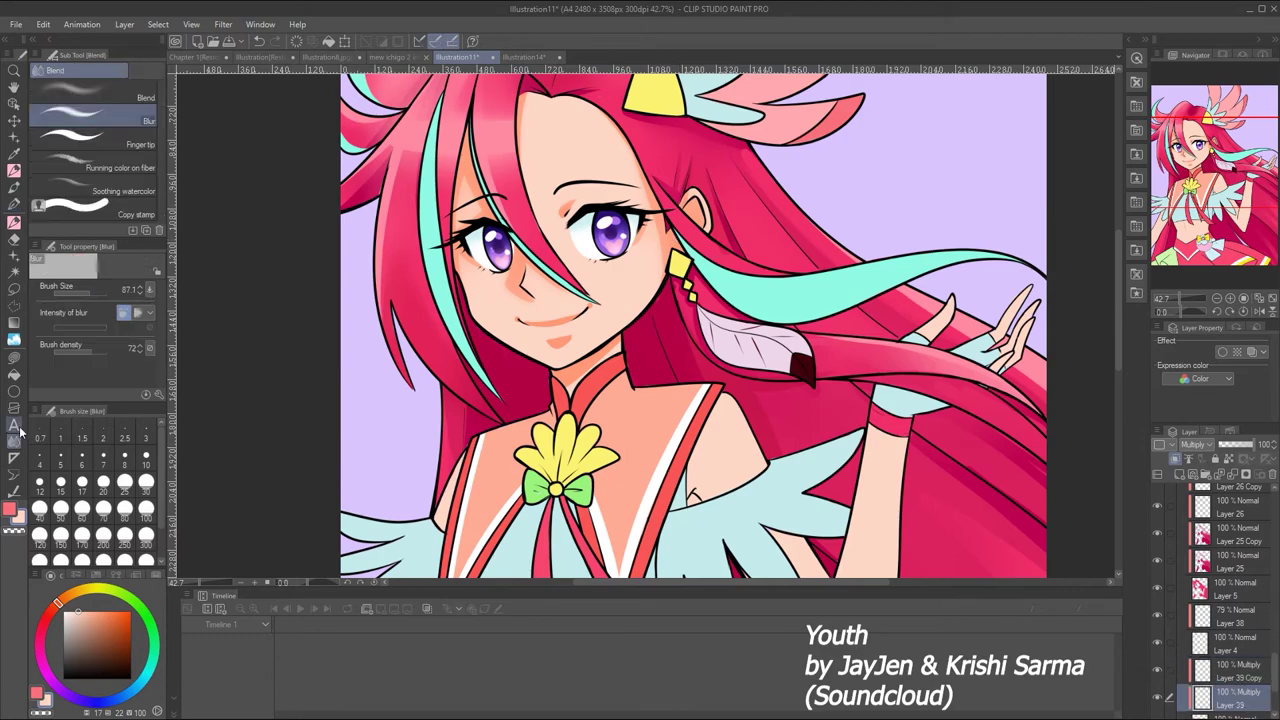
key(j)
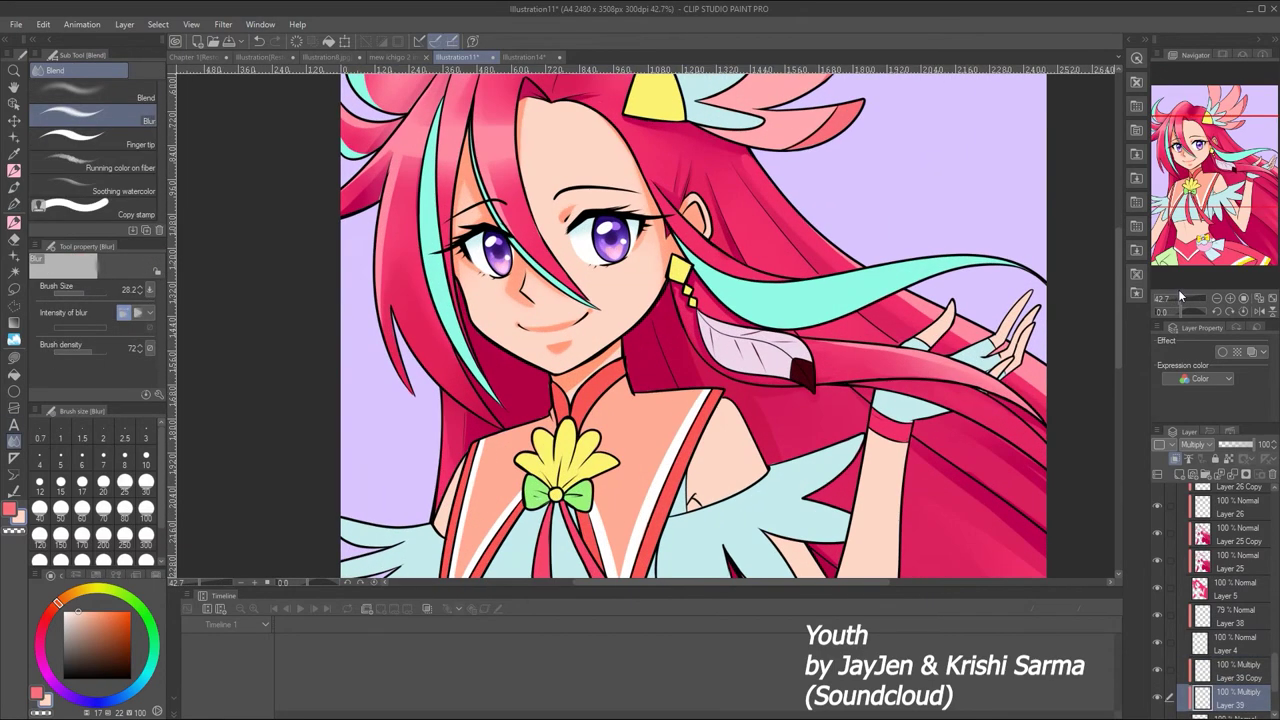
Paint pale skin highlights on the forehead and cheek on a new clipped layer and blur them
click(1193, 474)
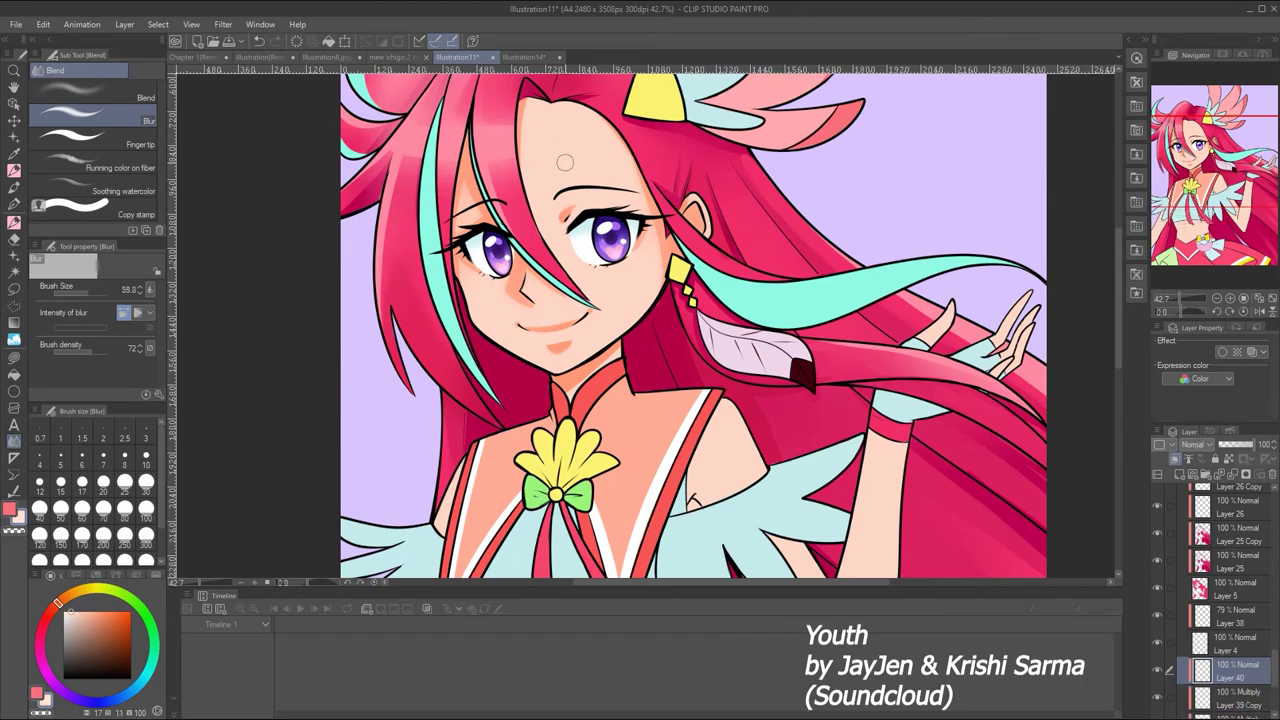
key(p)
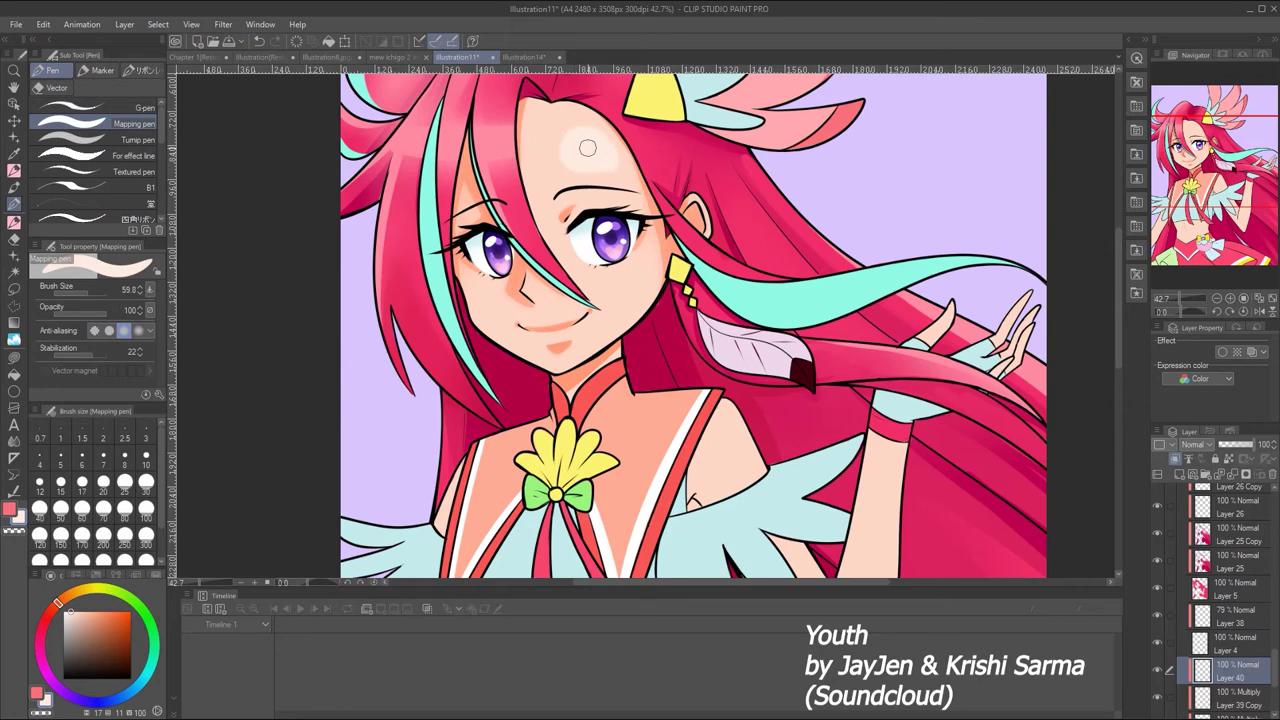
key(j)
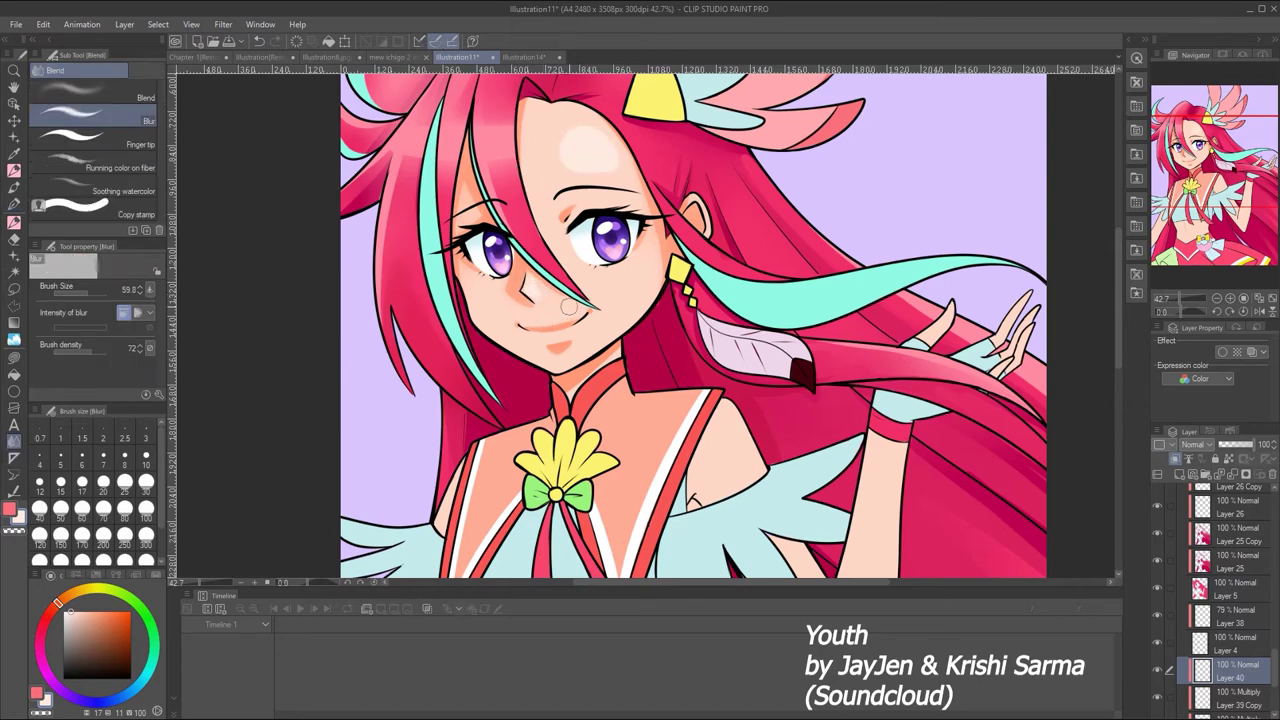
key(e)
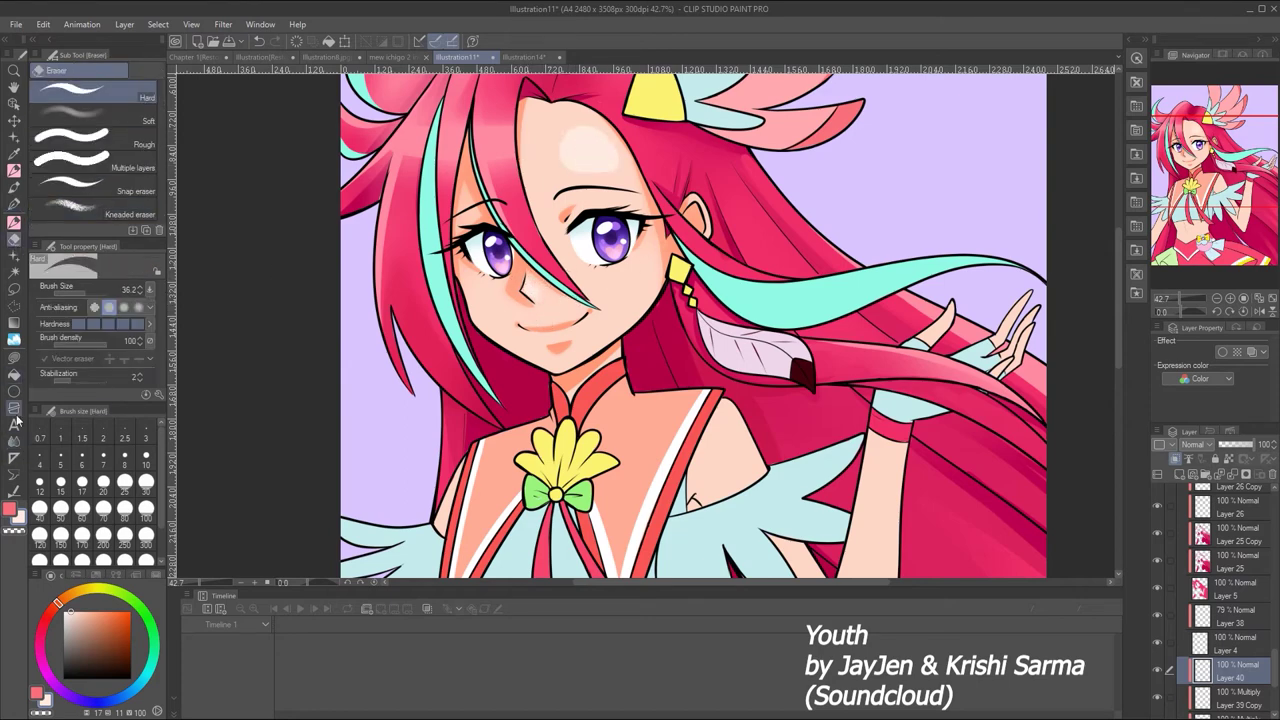
key(j)
key(p)
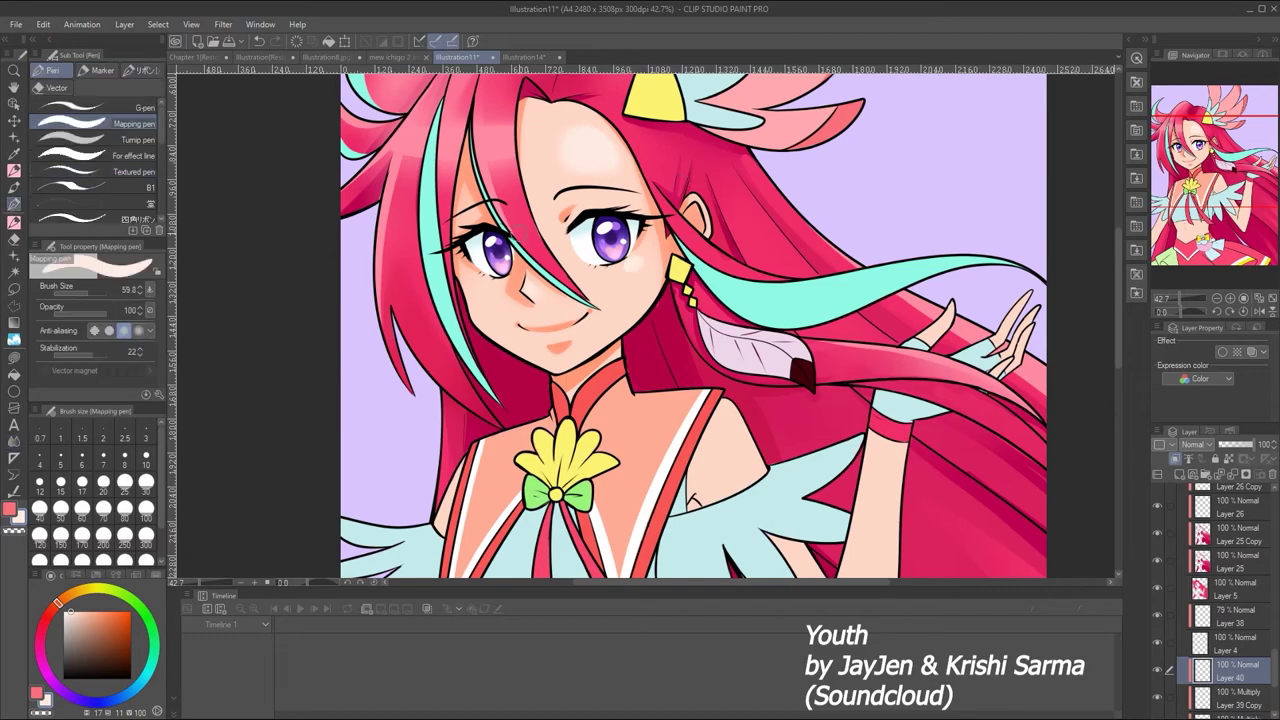
Soften the shadow below the mouth on the duplicated Multiply layer with the Blur and Blend tools
drag(1185, 298, 1200, 298)
scroll(440, 320, up, 3)
key(j)
click(1180, 298)
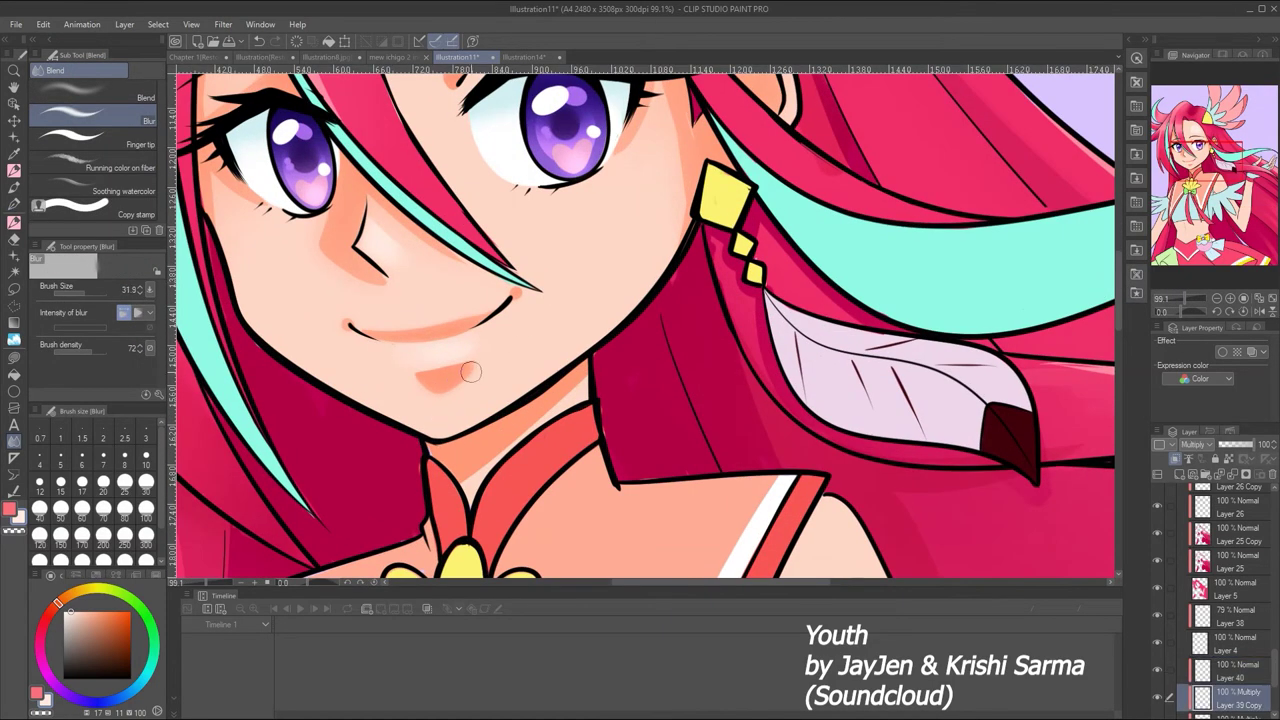
click(90, 96)
drag(467, 364, 472, 366)
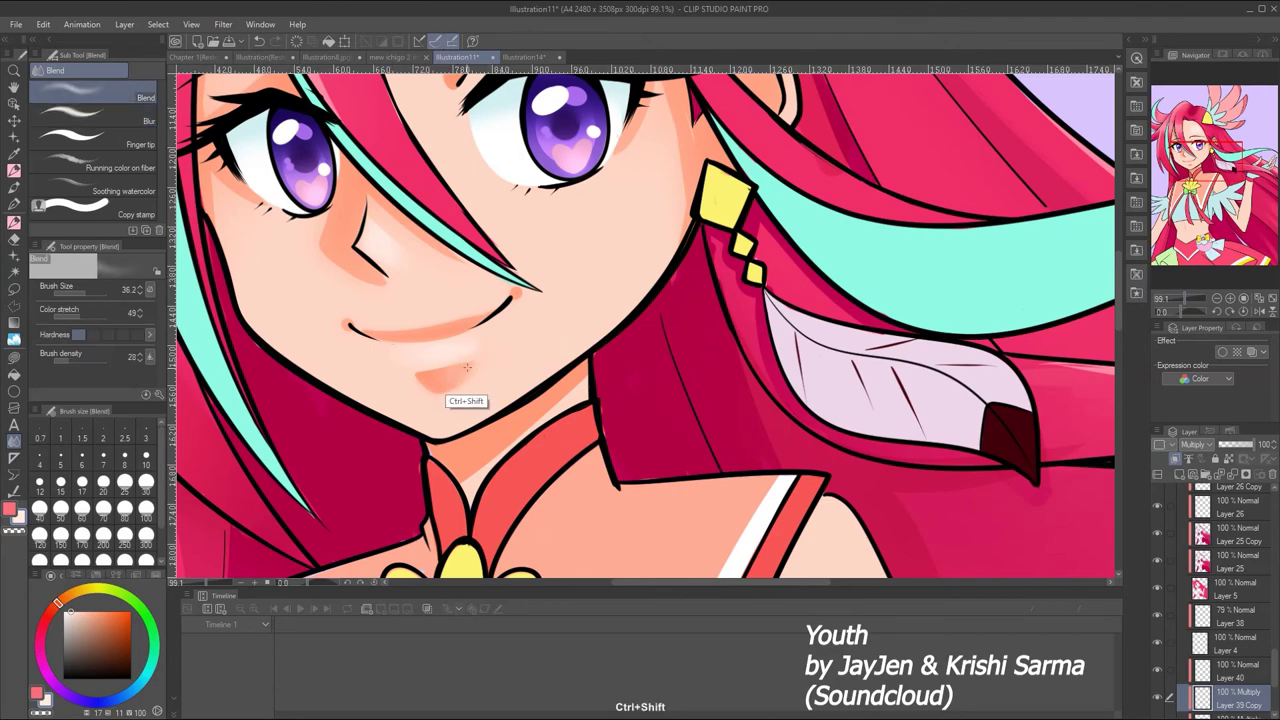
drag(1185, 298, 1175, 283)
key(ctrl+z)
scroll(1260, 632, down, 2)
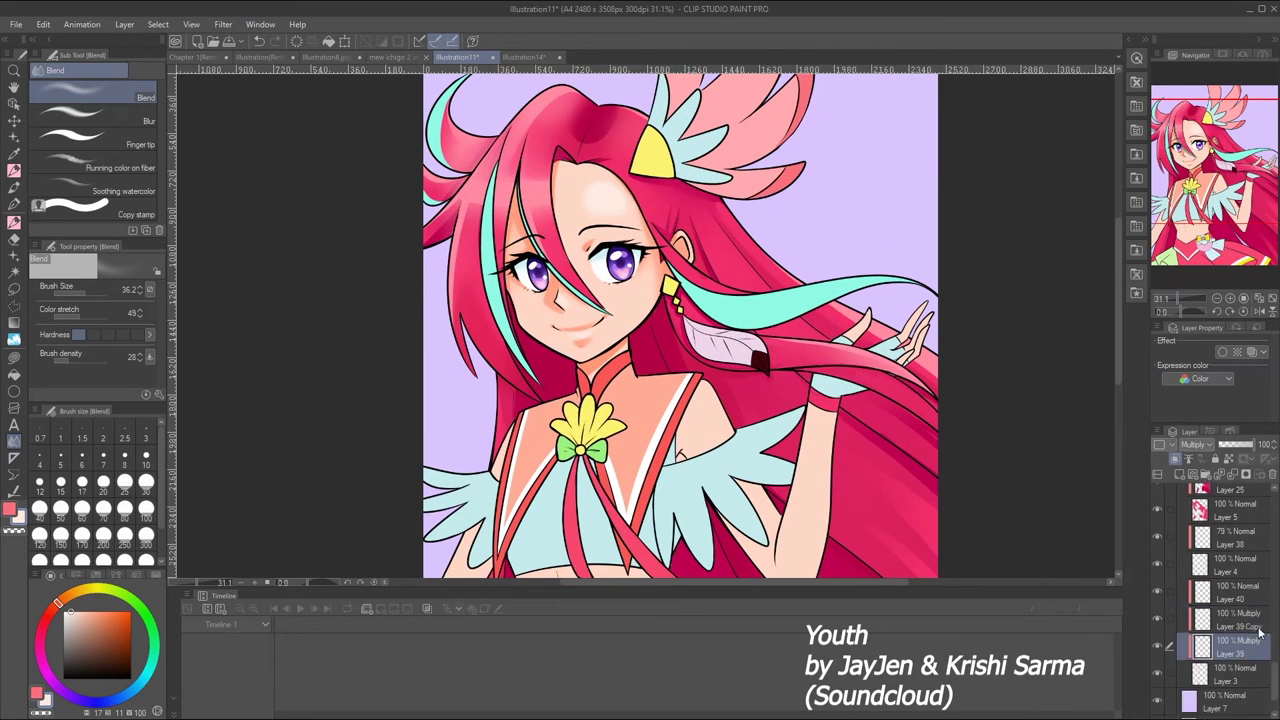
Merge the duplicated Multiply skin shading layer into the one below and paint a shadow on the lowered arm with the Mapping pen
right_click(1190, 625)
click(1220, 583)
click(14, 203)
drag(514, 436, 487, 343)
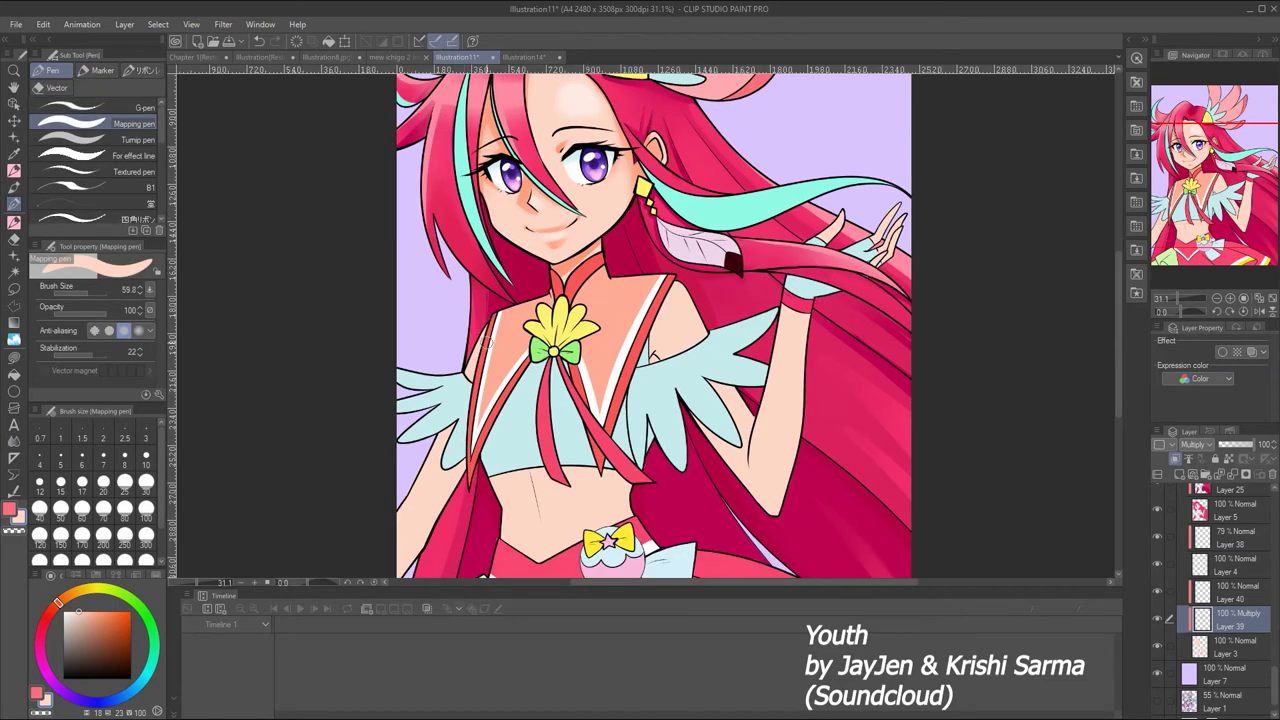
key(ctrl+z)
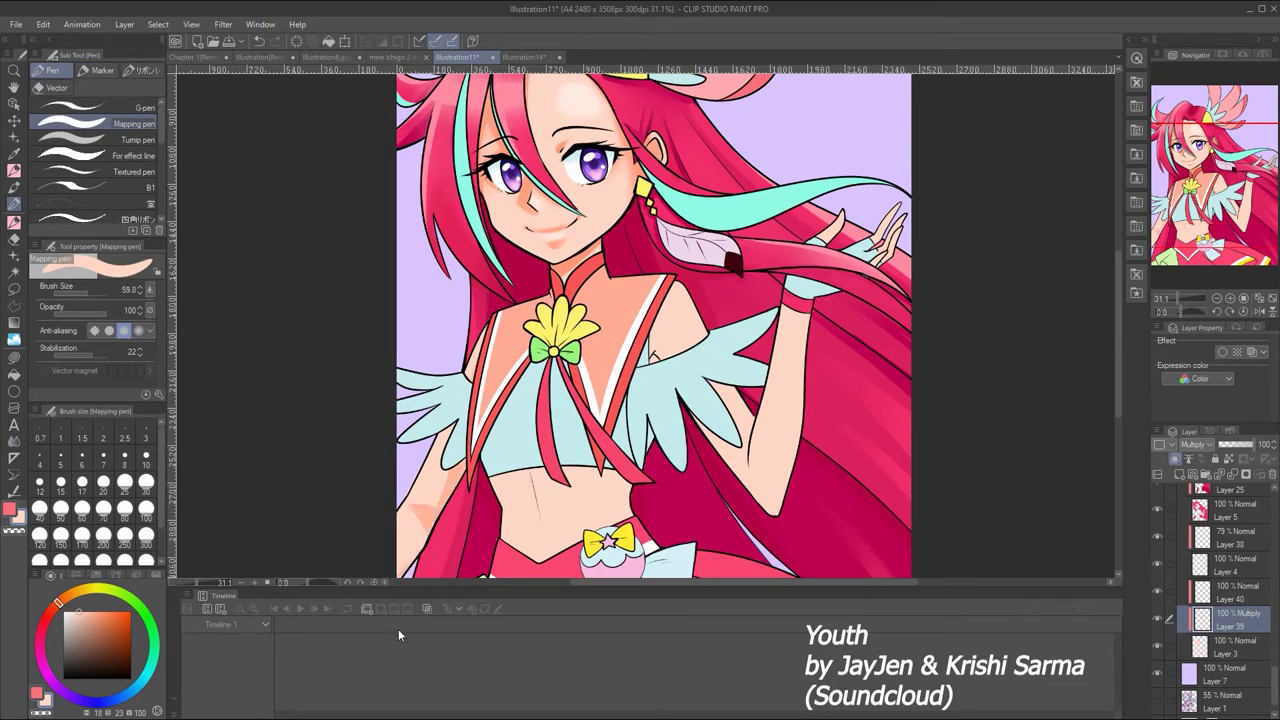
scroll(750, 408, down, 2)
key(ctrl+z)
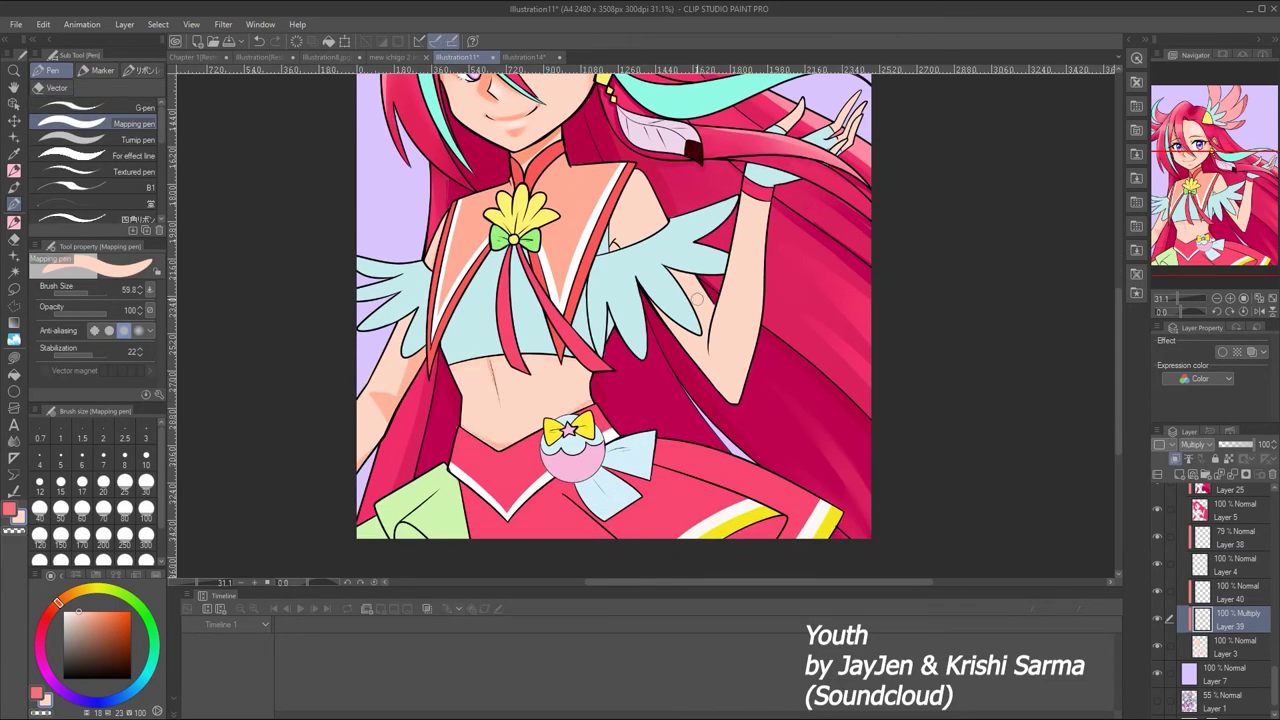
Shade the midriff on the merged Multiply layer with the Mapping pen and Blend tool
key(ctrl+z)
key(ctrl+z)
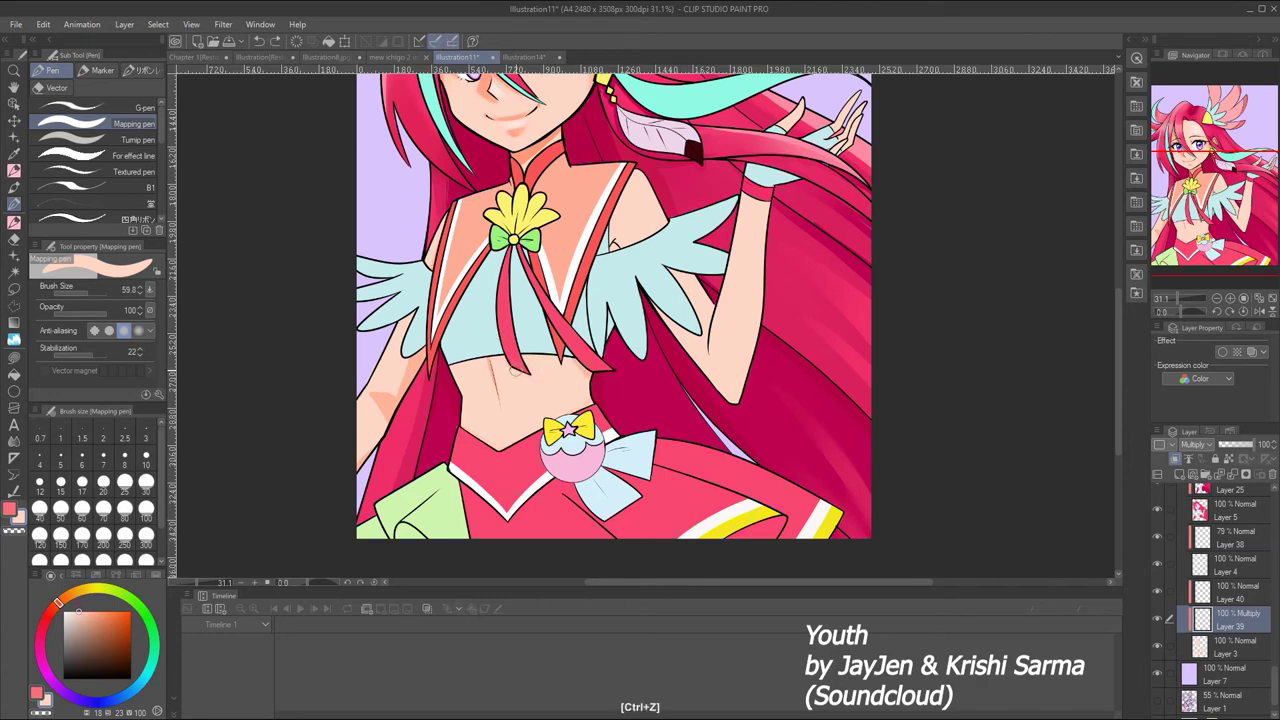
key(ctrl+z)
key(ctrl+z)
key(ctrl+z)
key(j)
key(p)
key(j)
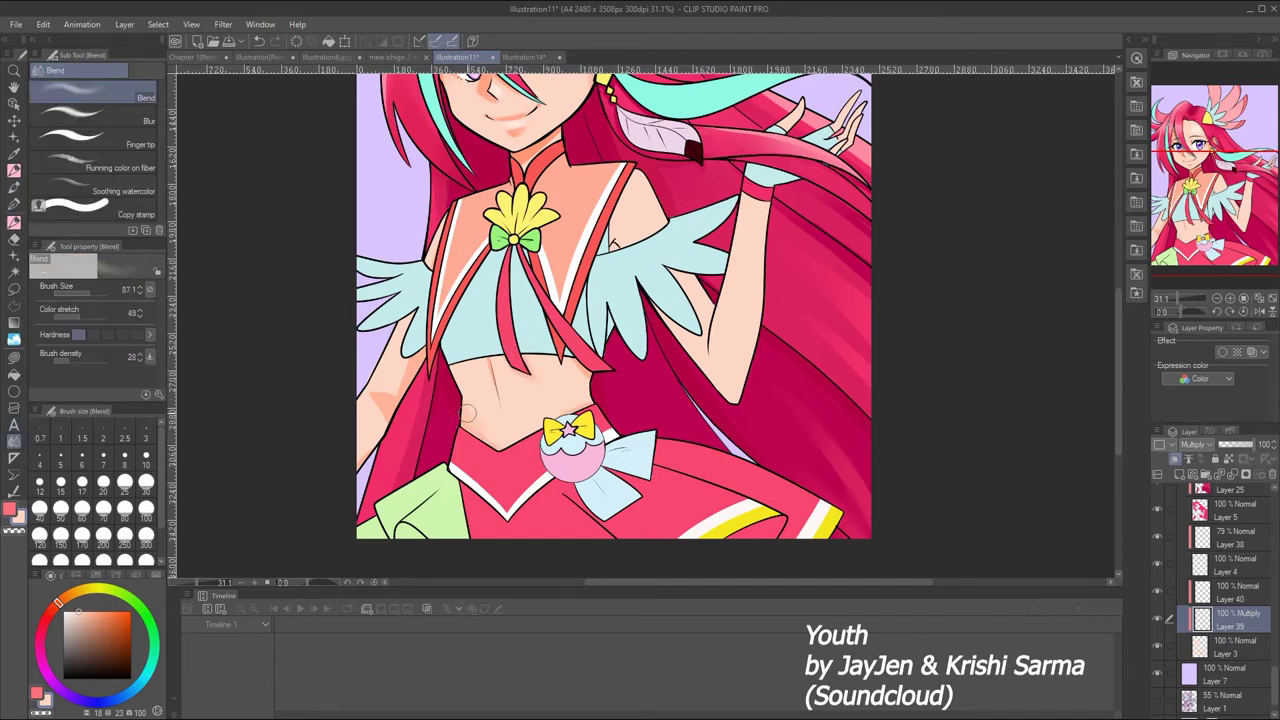
Paint skin shadows on the raised arm, the shoulder and the sides of the waist with the Mapping pen
key(p)
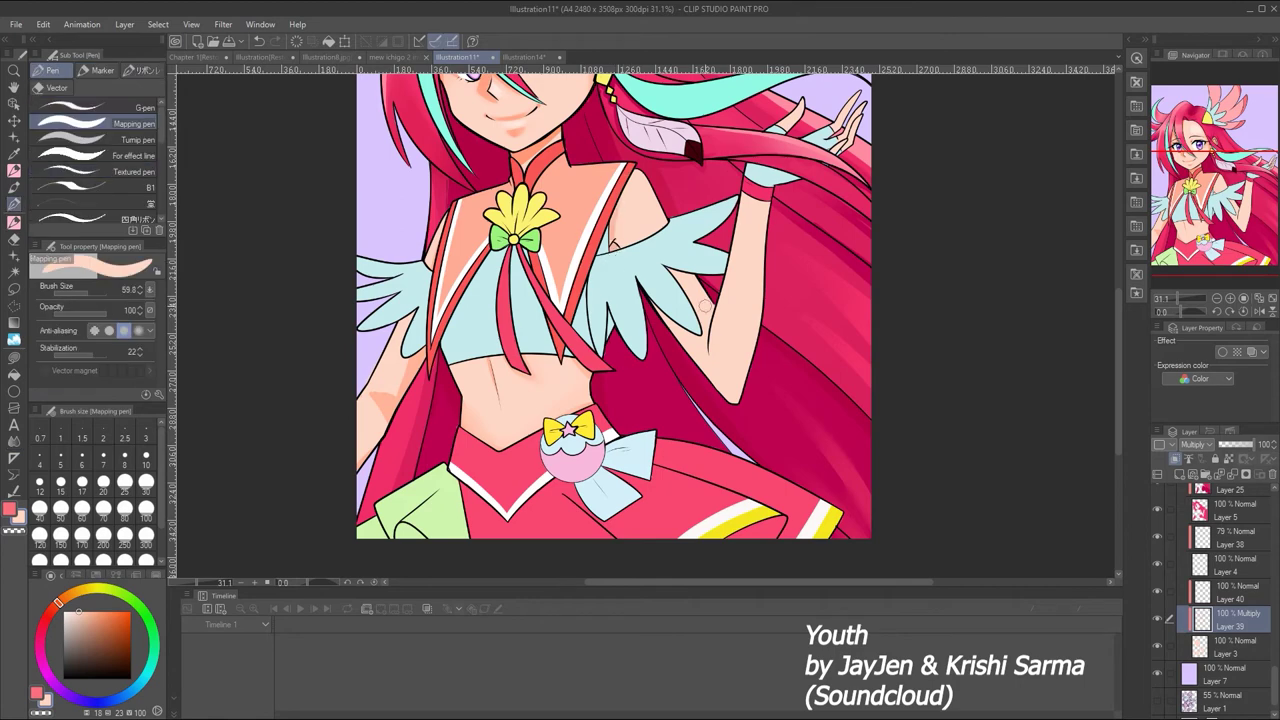
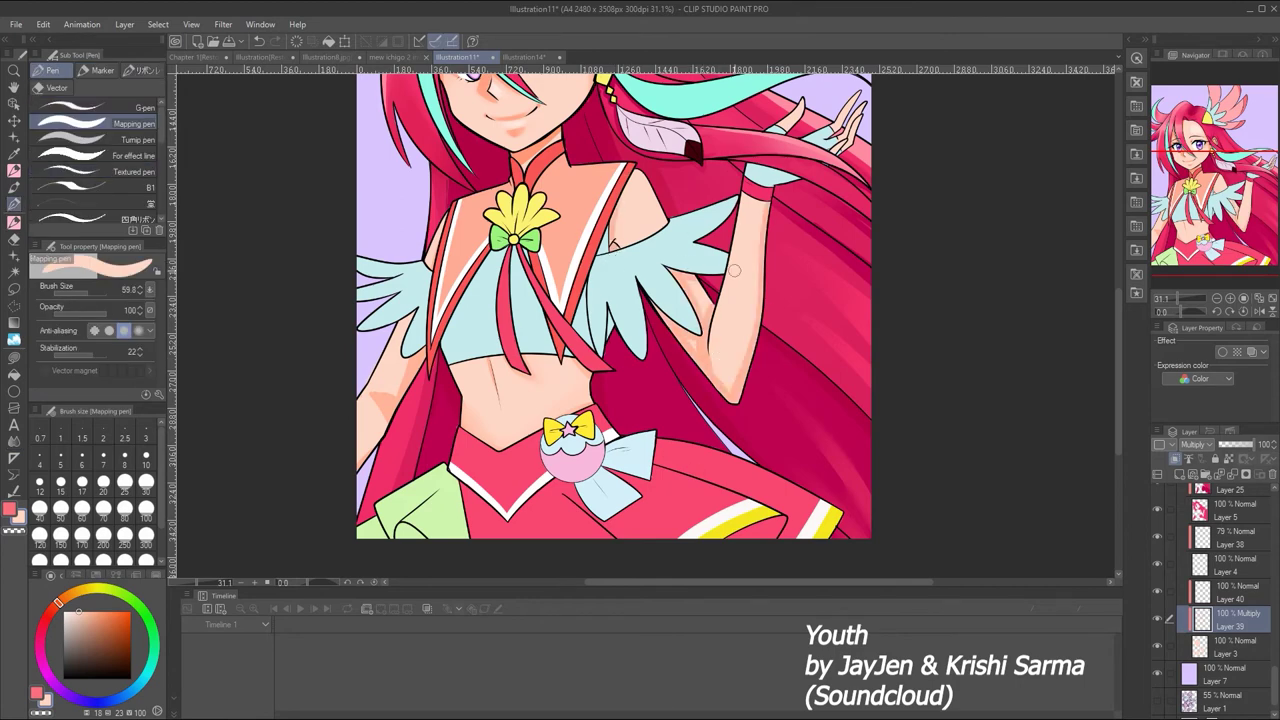
drag(1178, 298, 1176, 298)
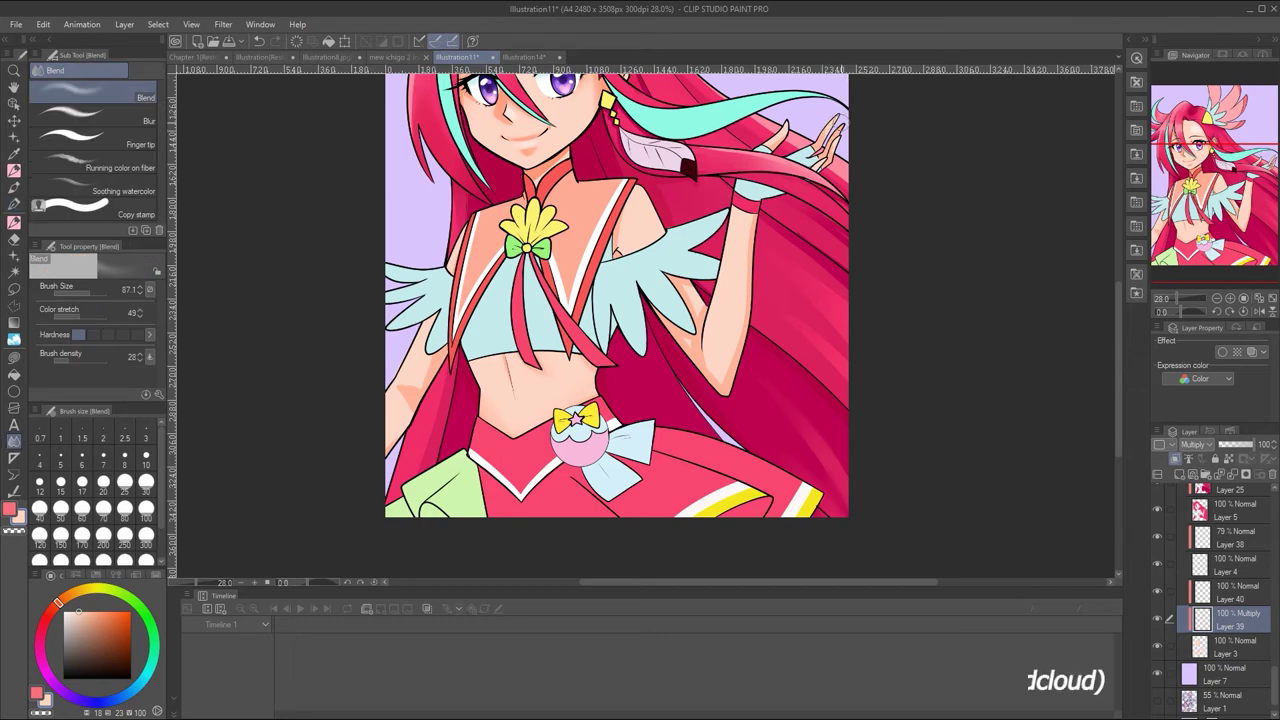
drag(1175, 294, 1178, 298)
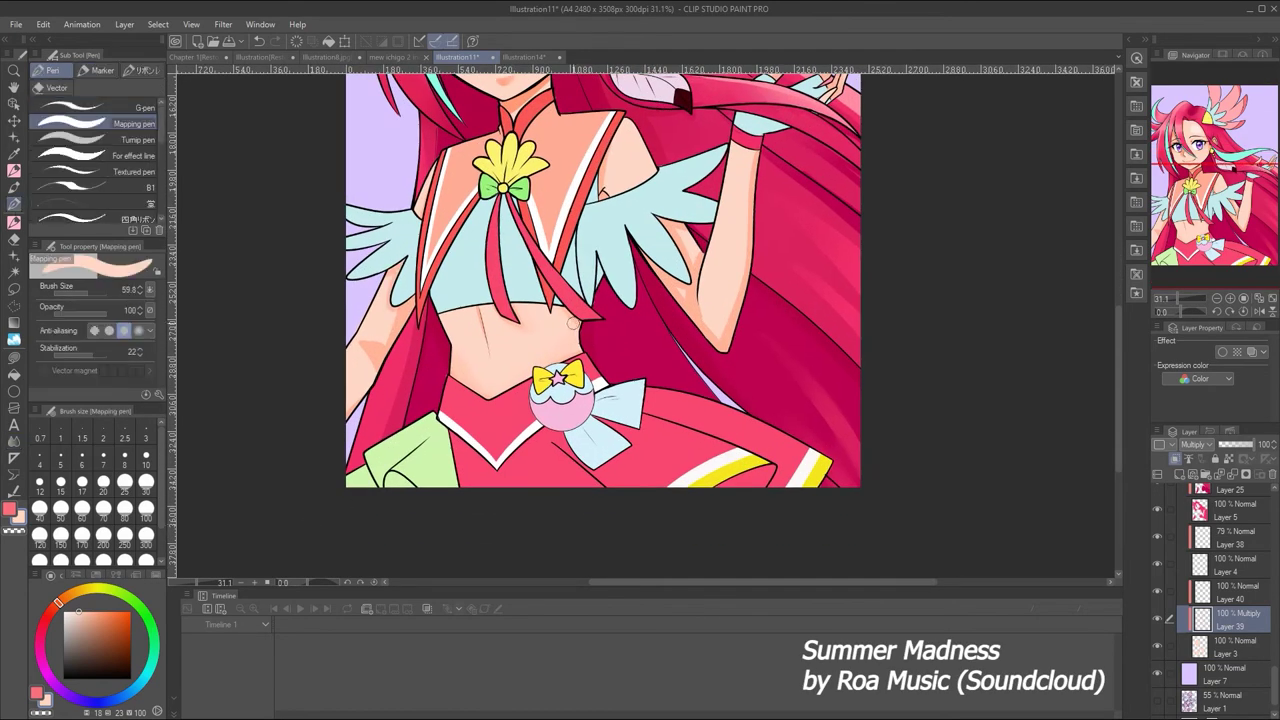
drag(573, 316, 583, 366)
Duplicate the merged Multiply skin layer and soften the arm and midriff shadows on both layers with the Blend tool at size 163
right_click(1256, 622)
click(1086, 280)
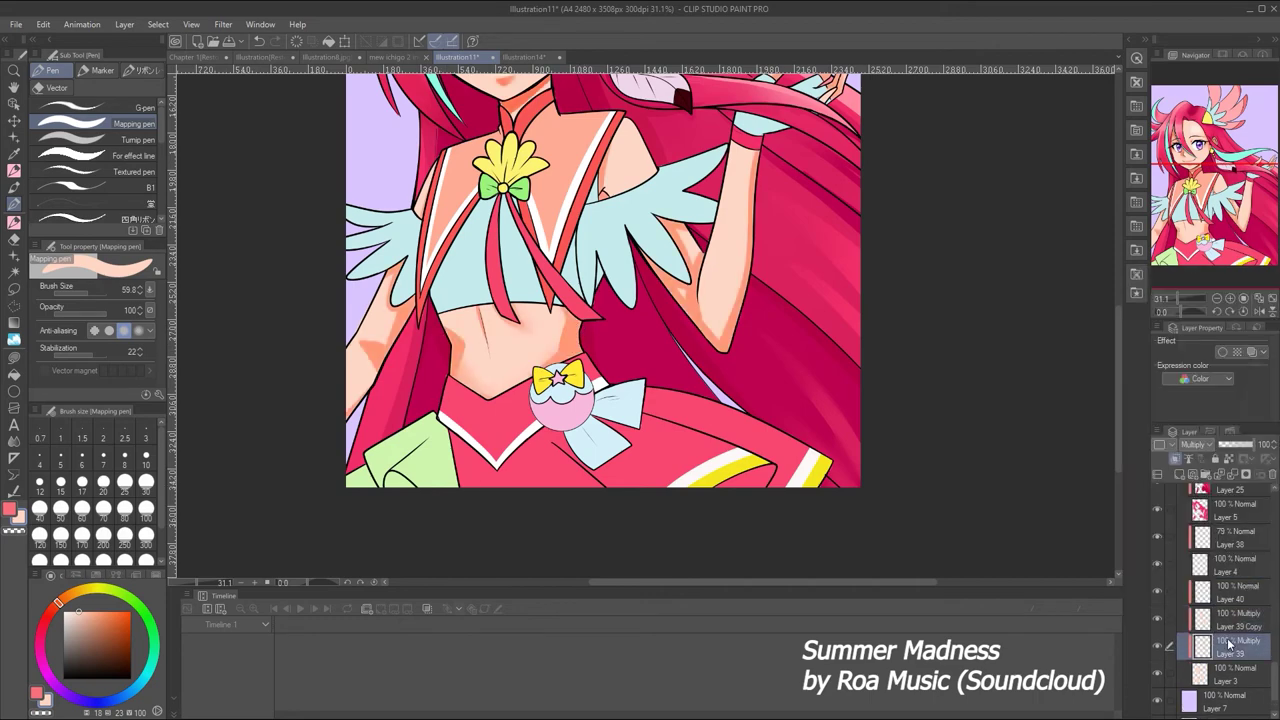
key(j)
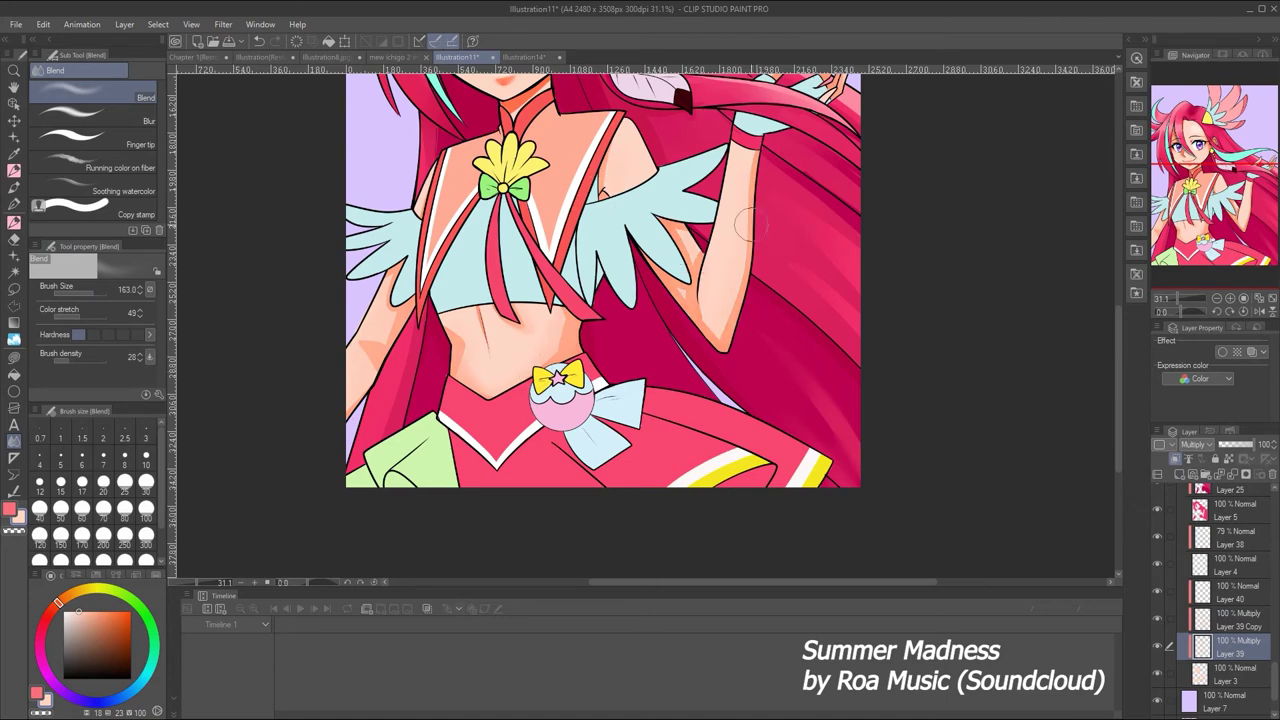
key(alt+bracketright)
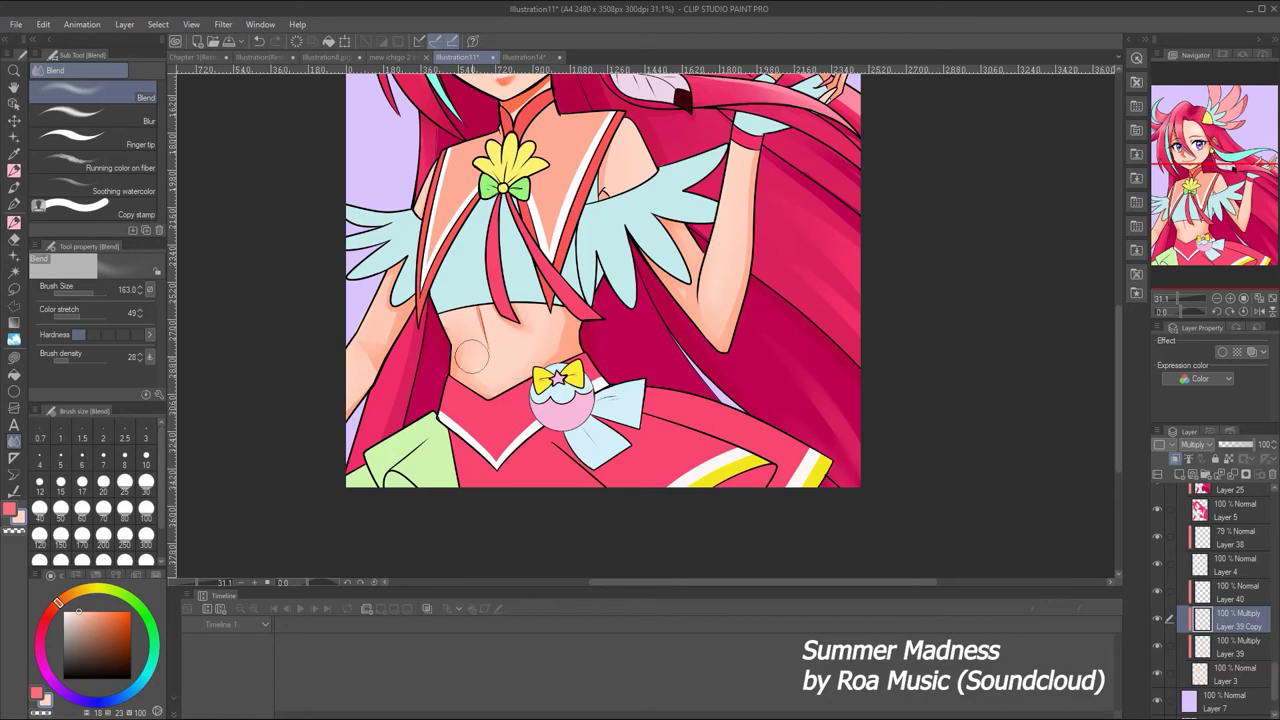
scroll(512, 387, up, 5)
click(1170, 293)
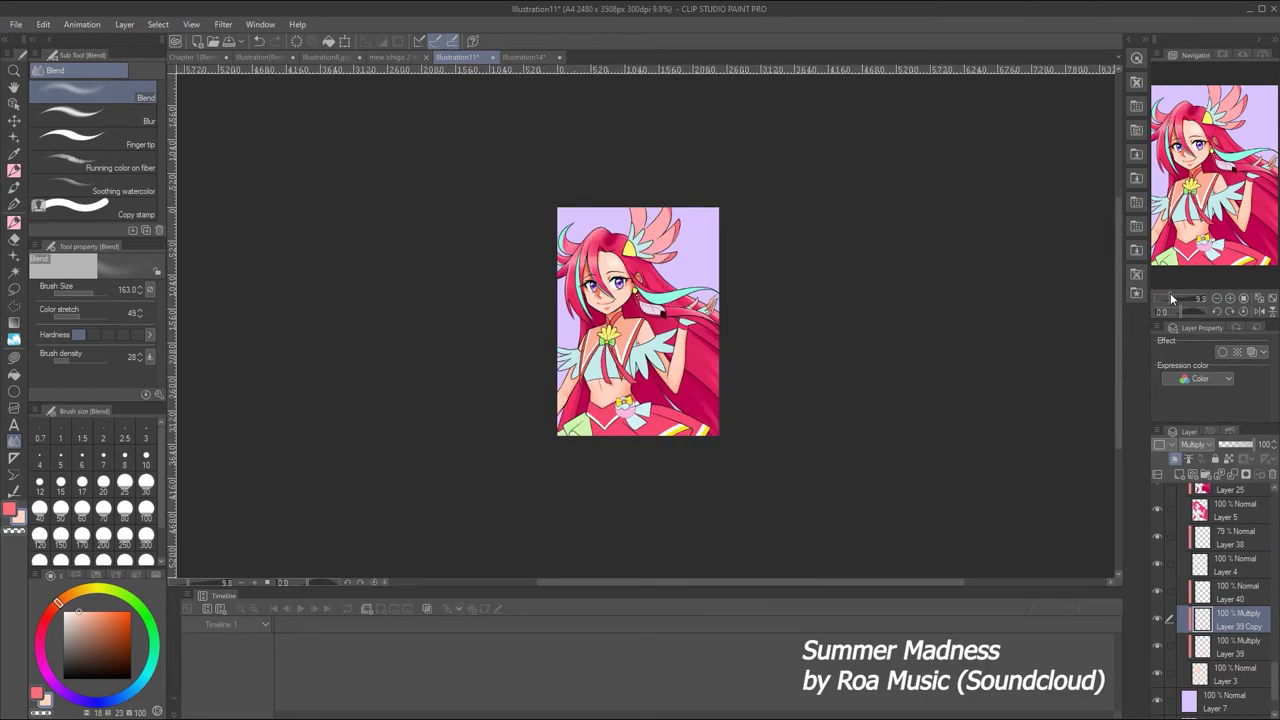
click(1176, 296)
click(14, 237)
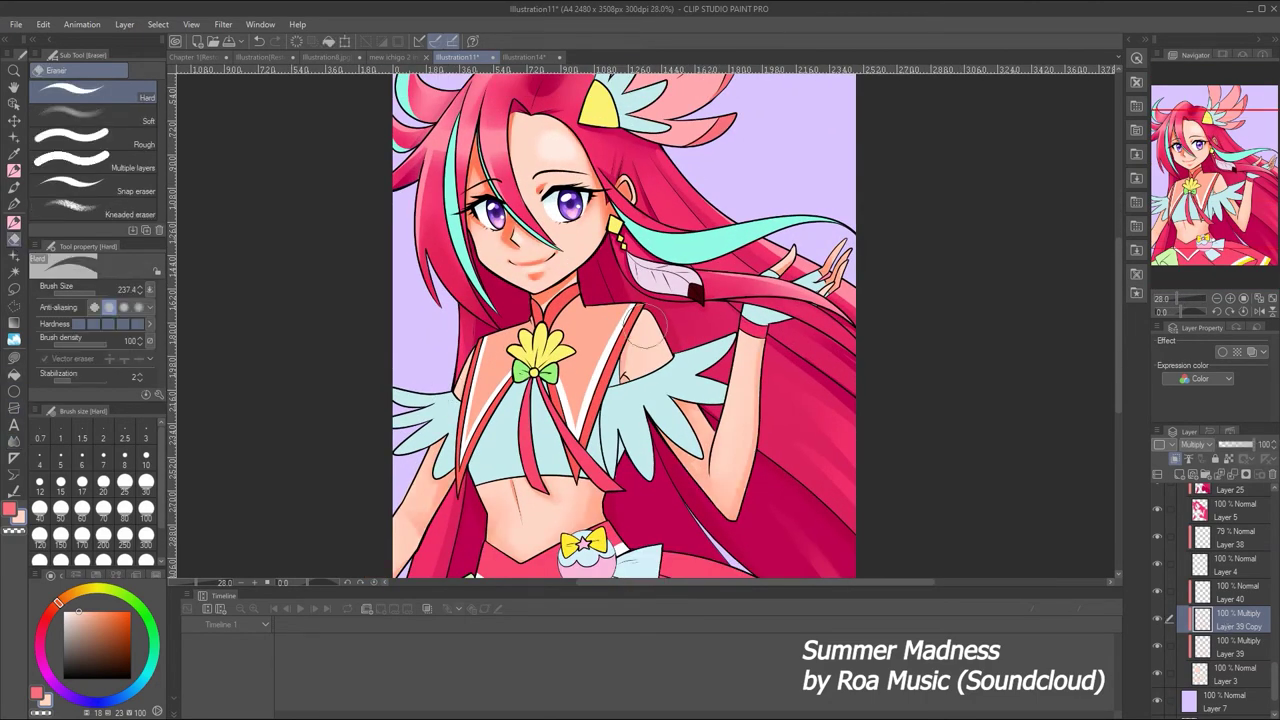
drag(1185, 300, 1178, 297)
Add a blurred pale highlight to the midriff on the skin highlight layer and set that layer's opacity to 55%
click(1232, 592)
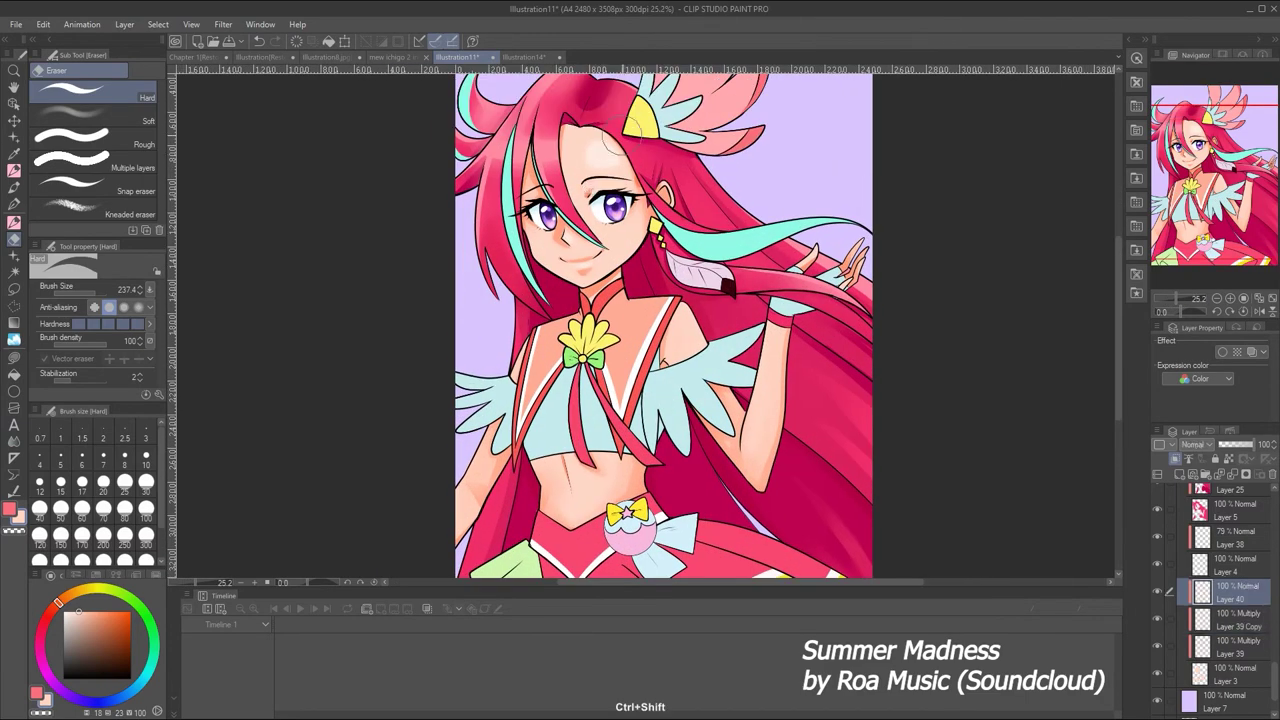
key(p)
drag(1228, 444, 1256, 444)
scroll(608, 153, down, 2)
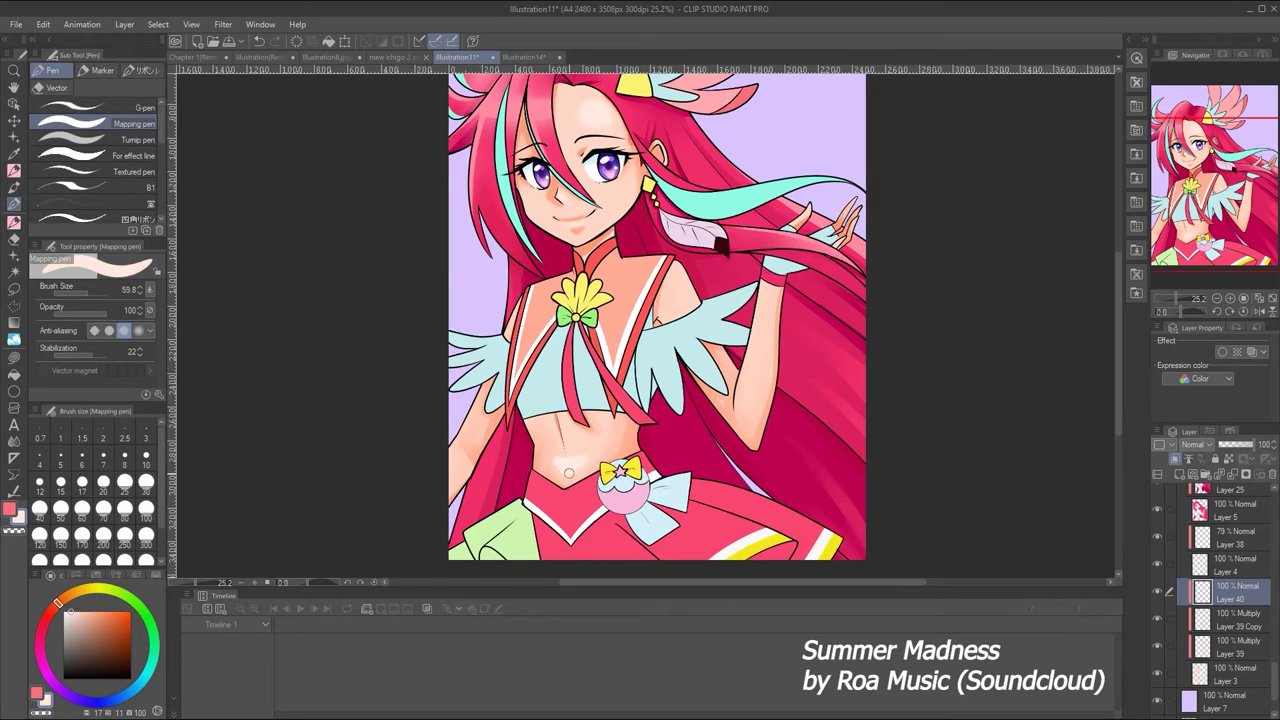
key(j)
click(135, 120)
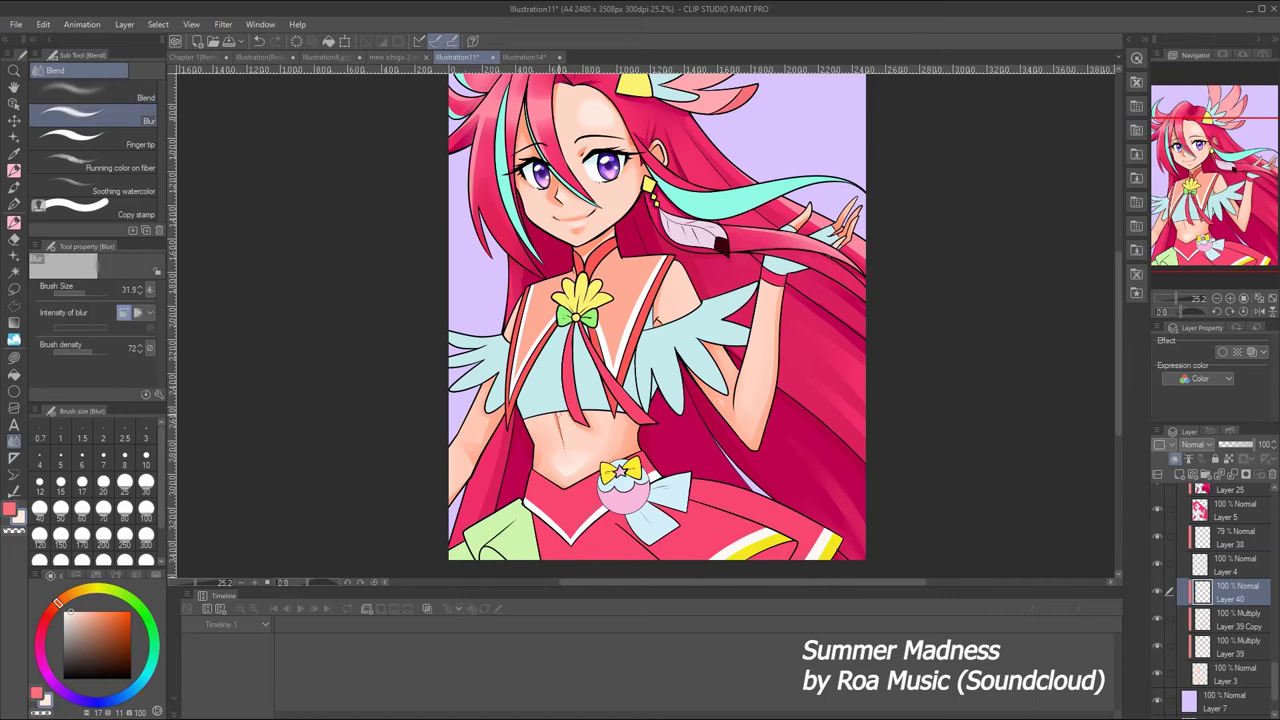
drag(1256, 444, 1240, 444)
click(1170, 295)
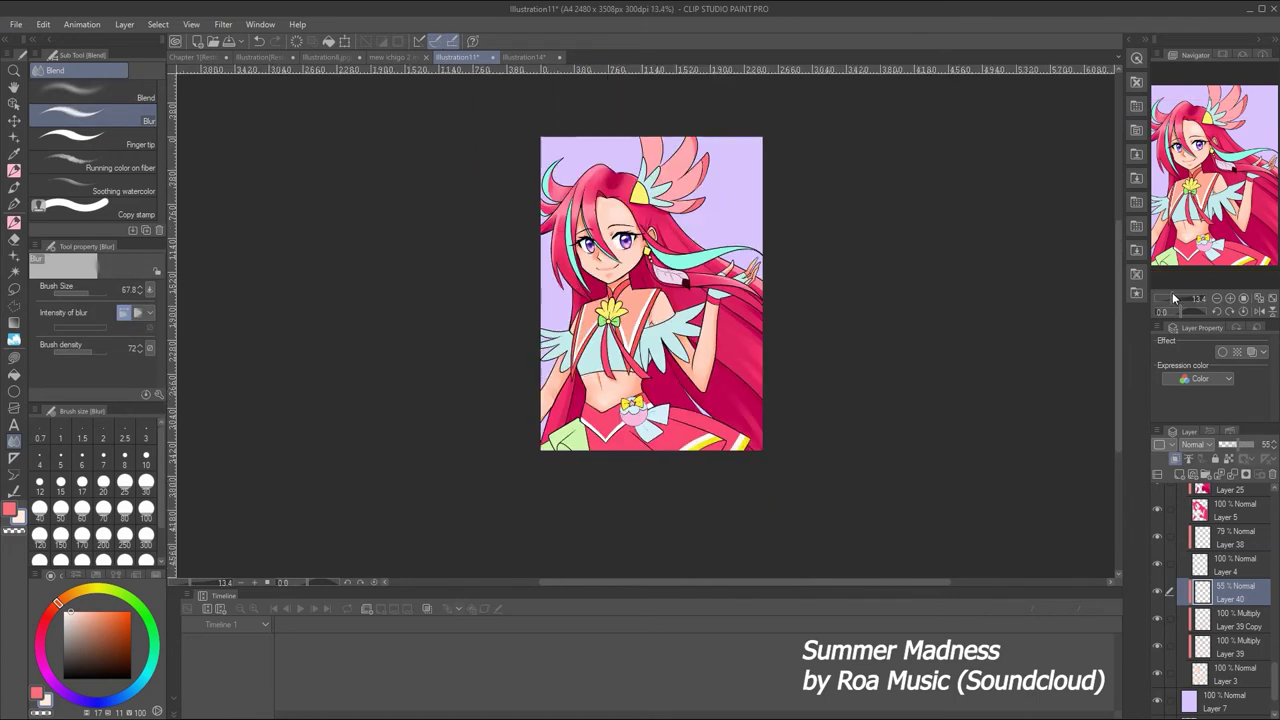
drag(1169, 292, 1178, 298)
ctrl+shift+click(517, 284)
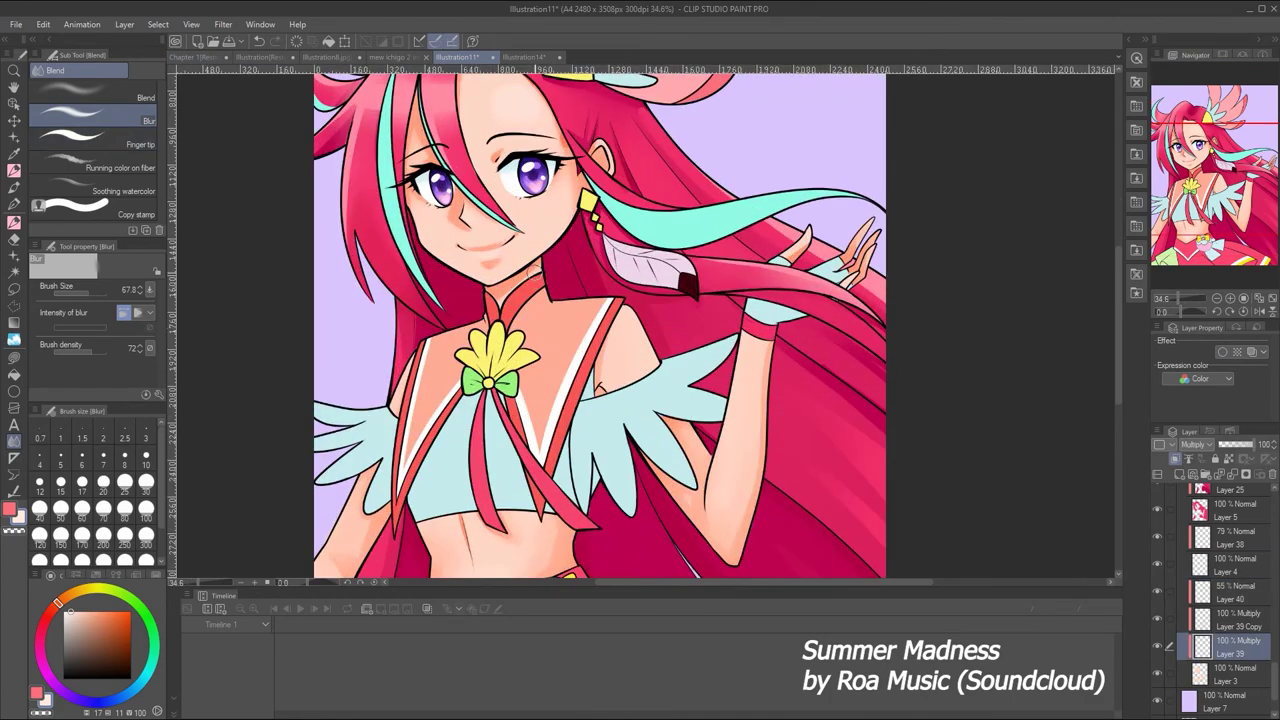
alt+click(465, 202)
key(p)
key(ctrl+z)
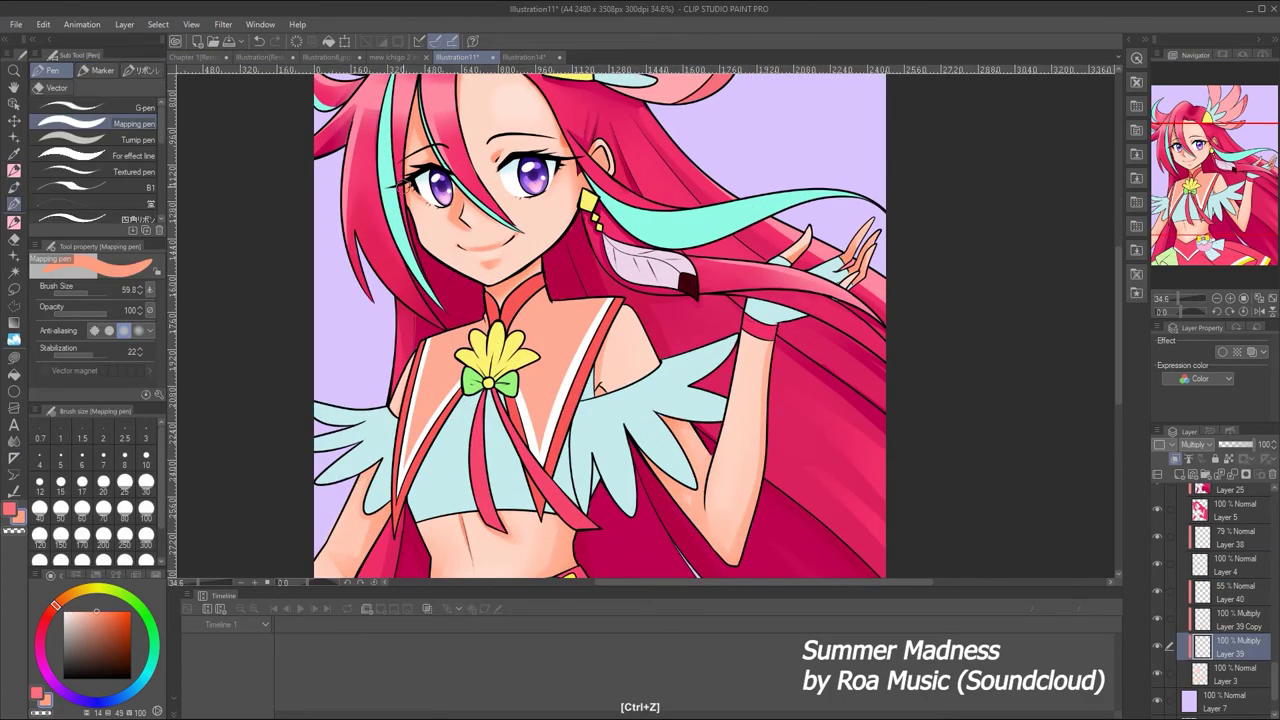
ctrl+shift+click(405, 186)
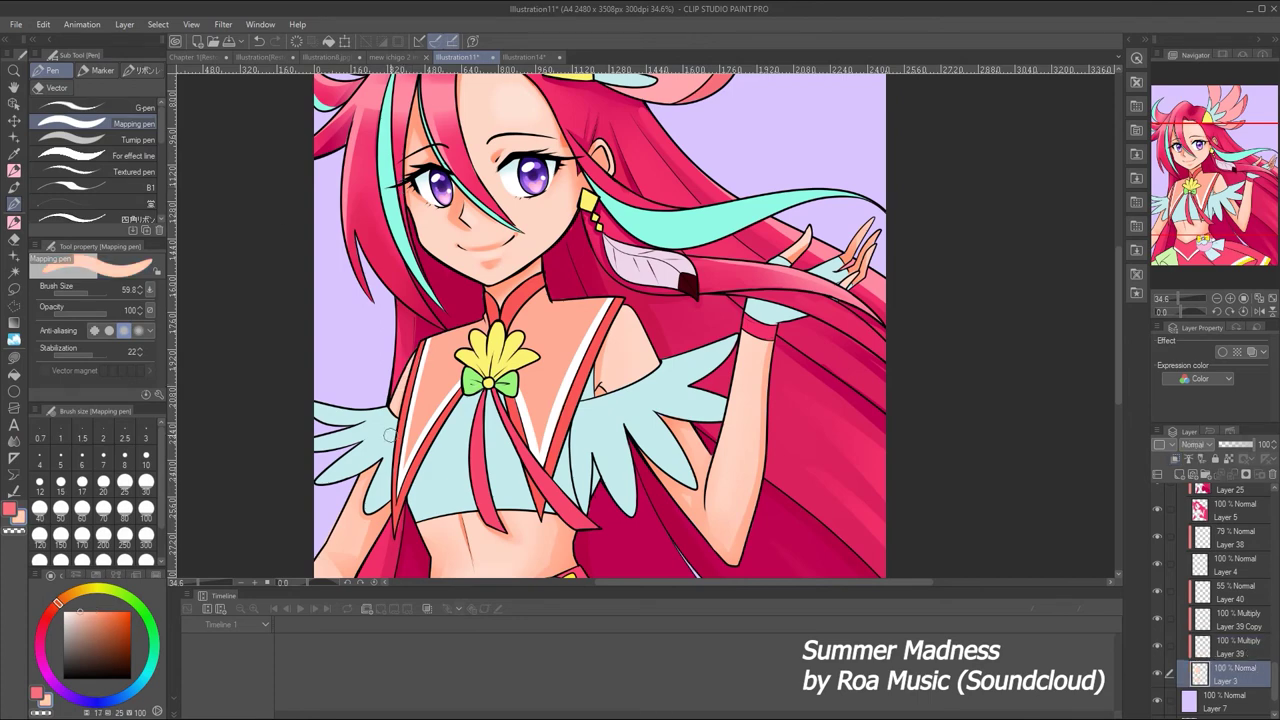
click(1172, 298)
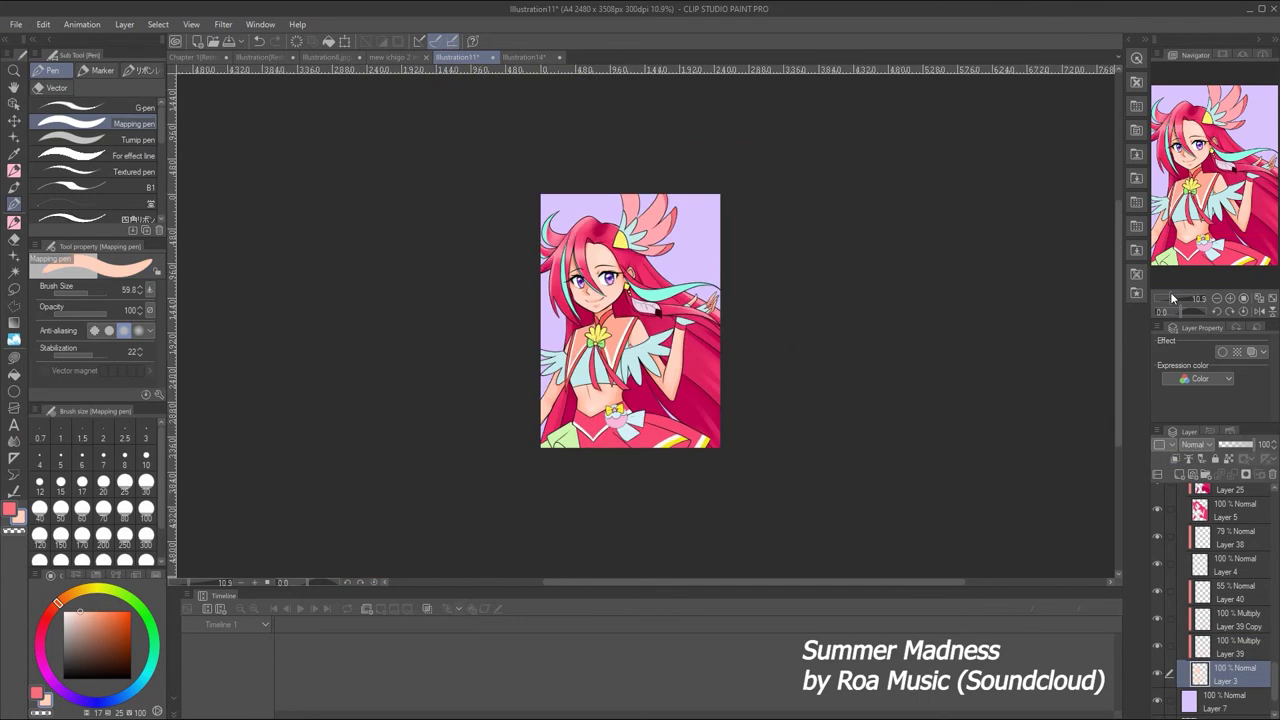
click(1180, 298)
Shade the orange collar in red on a new clipped Multiply layer and set the layer's opacity to 34%
ctrl+shift+click(369, 401)
key(ctrl+z)
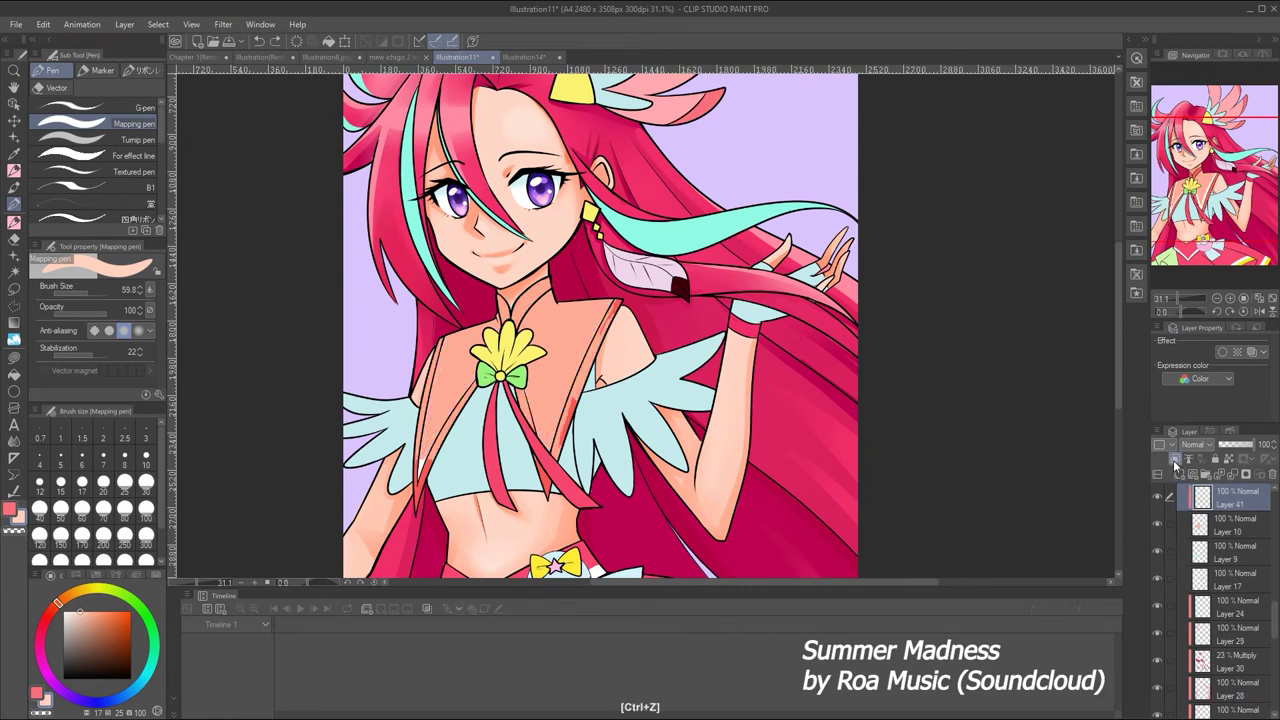
alt+click(499, 308)
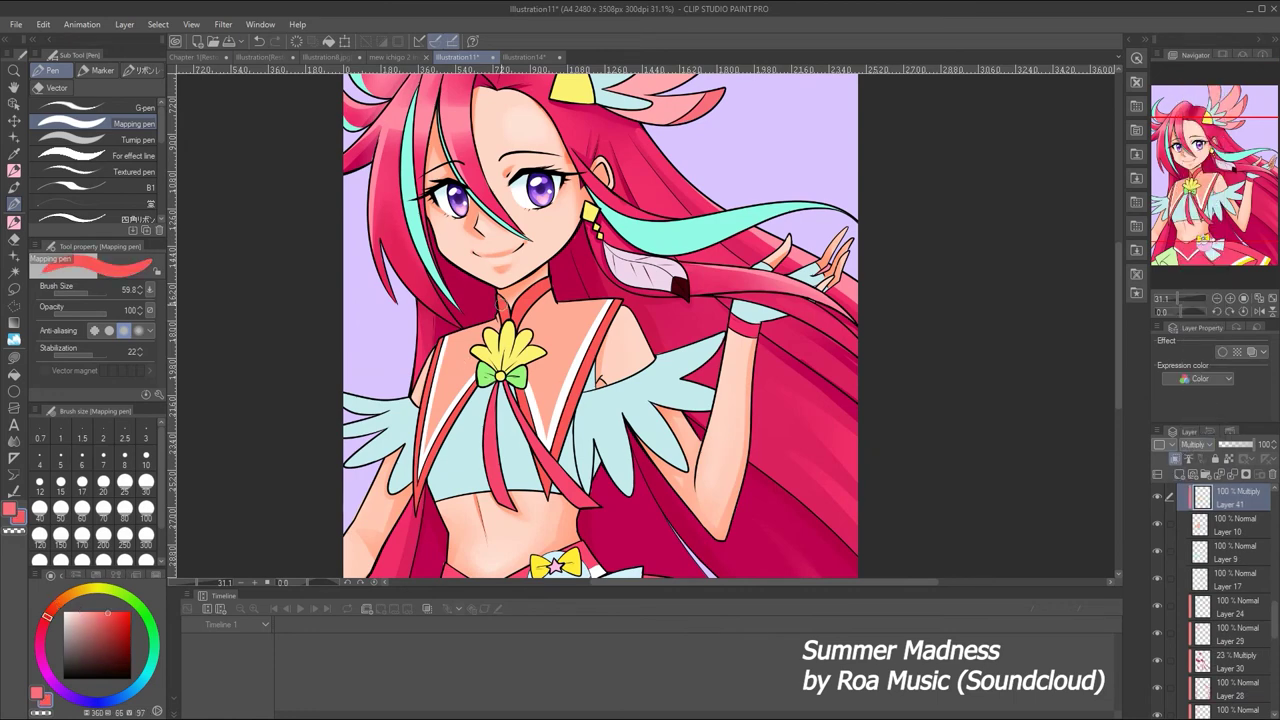
drag(499, 306, 447, 342)
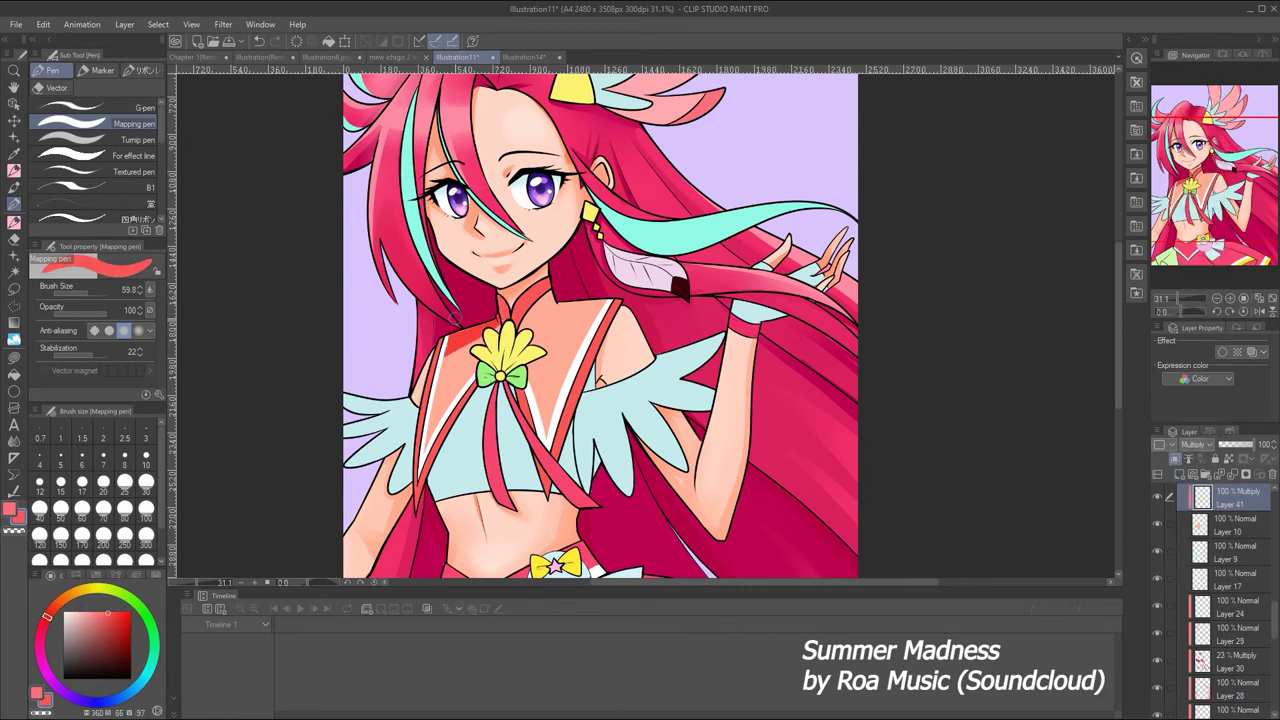
drag(1254, 444, 1231, 444)
click(1187, 298)
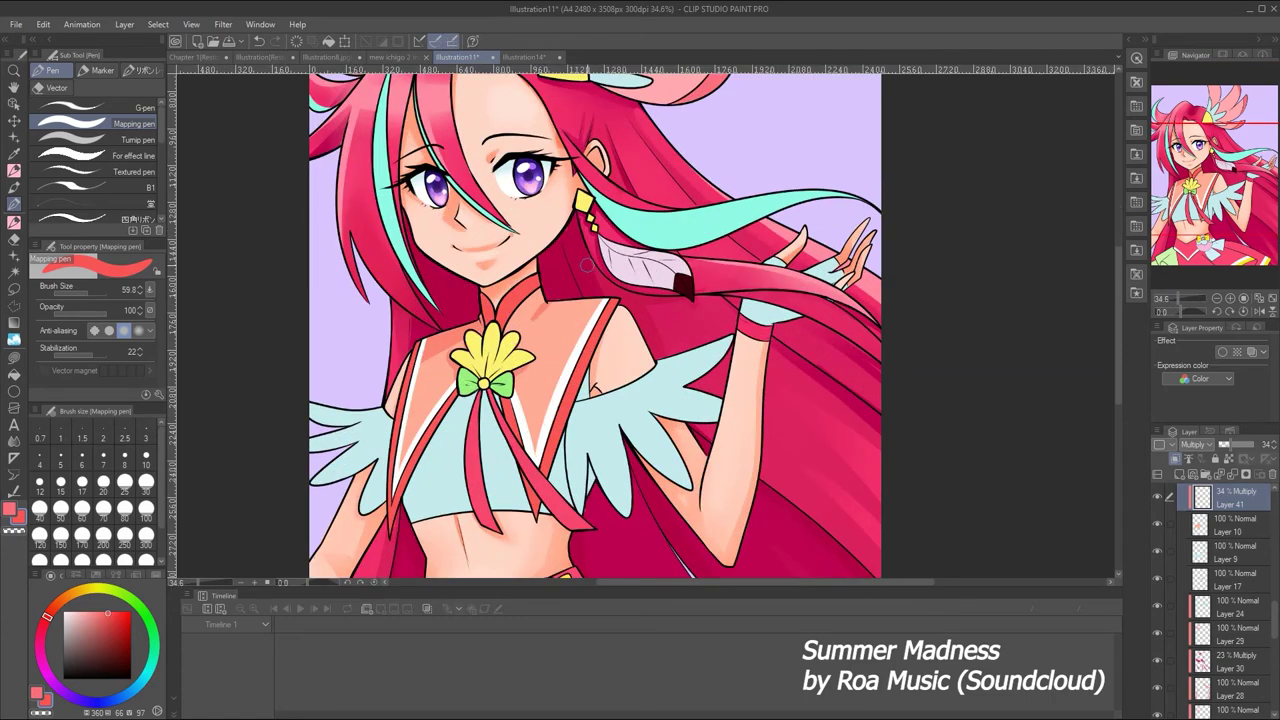
key(ctrl+z)
Add a clipped layer above the light blue outfit layer and paint white feather highlights on the wing beside the lowered arm
drag(600, 350, 629, 295)
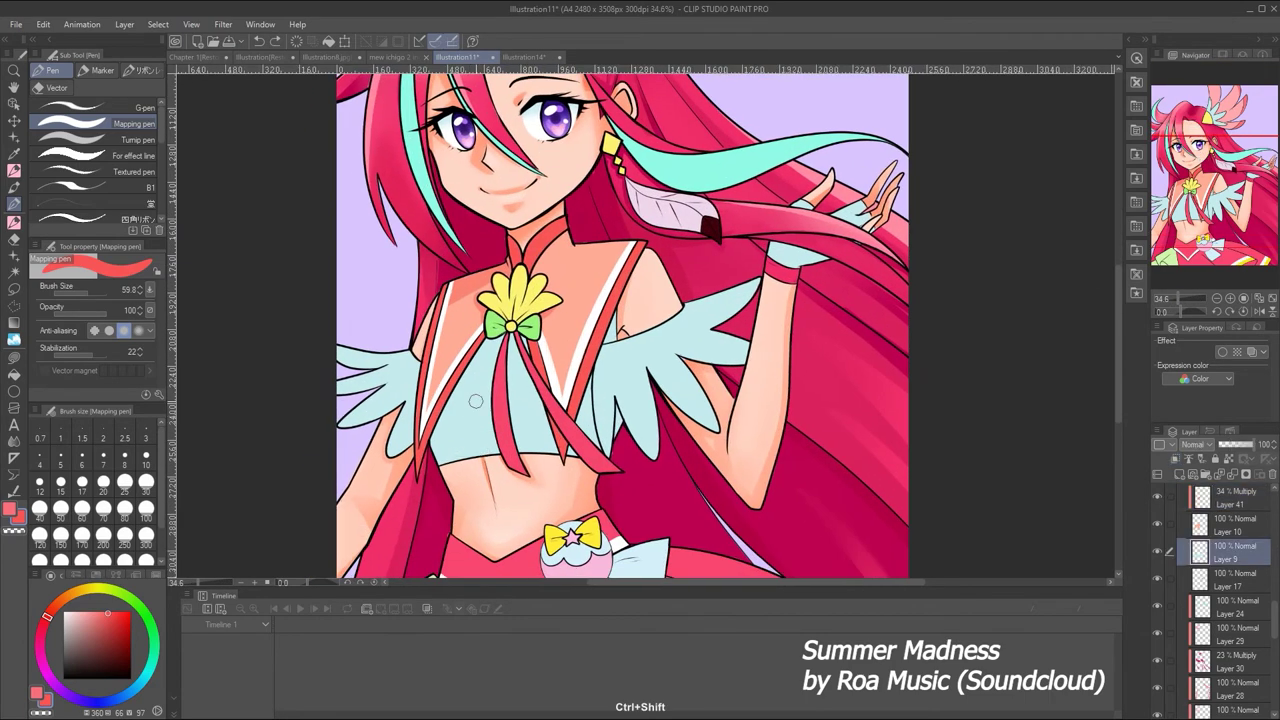
click(1230, 552)
click(1160, 474)
click(18, 516)
drag(380, 350, 340, 362)
mouse_move(390, 374)
mouse_down()
mouse_move(340, 392)
mouse_move(342, 432)
mouse_up()
key(ctrl+z)
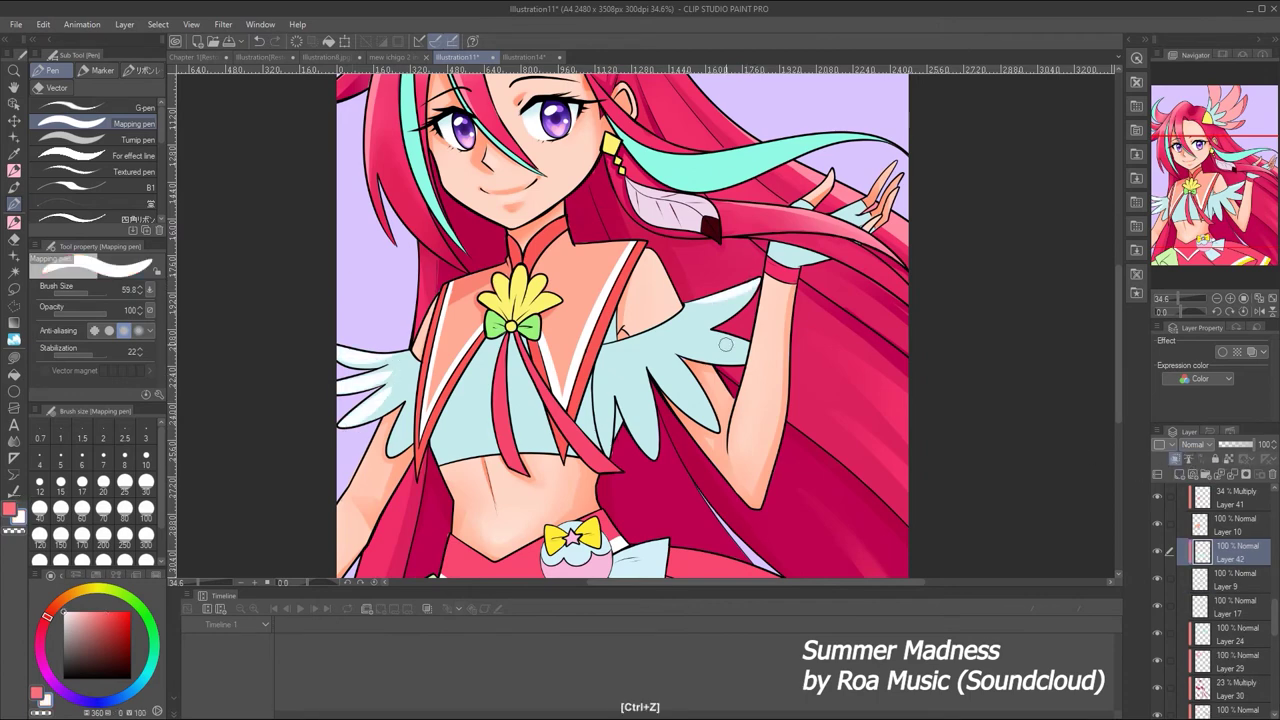
Paint white highlights along the feathers of the wing beside the raised arm with the Mapping pen
drag(690, 340, 740, 356)
key(ctrl+z)
drag(690, 390, 677, 315)
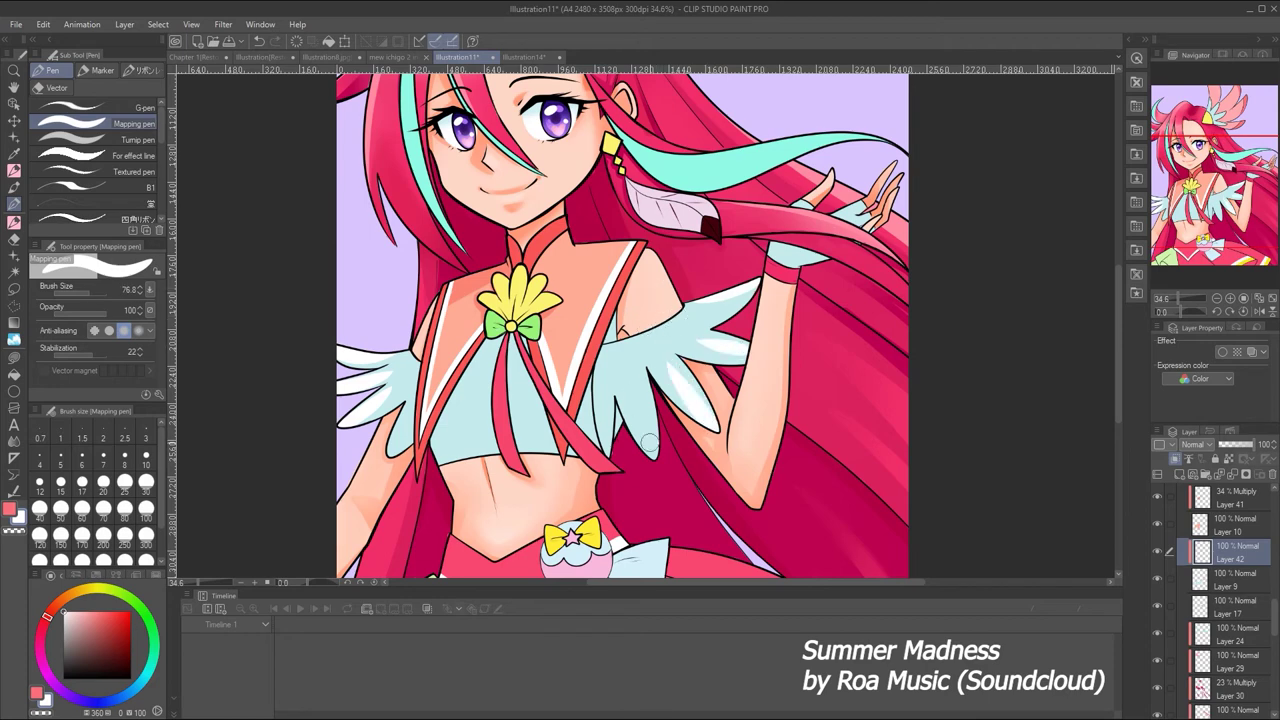
key(ctrl+z)
drag(630, 385, 660, 458)
key(ctrl+z)
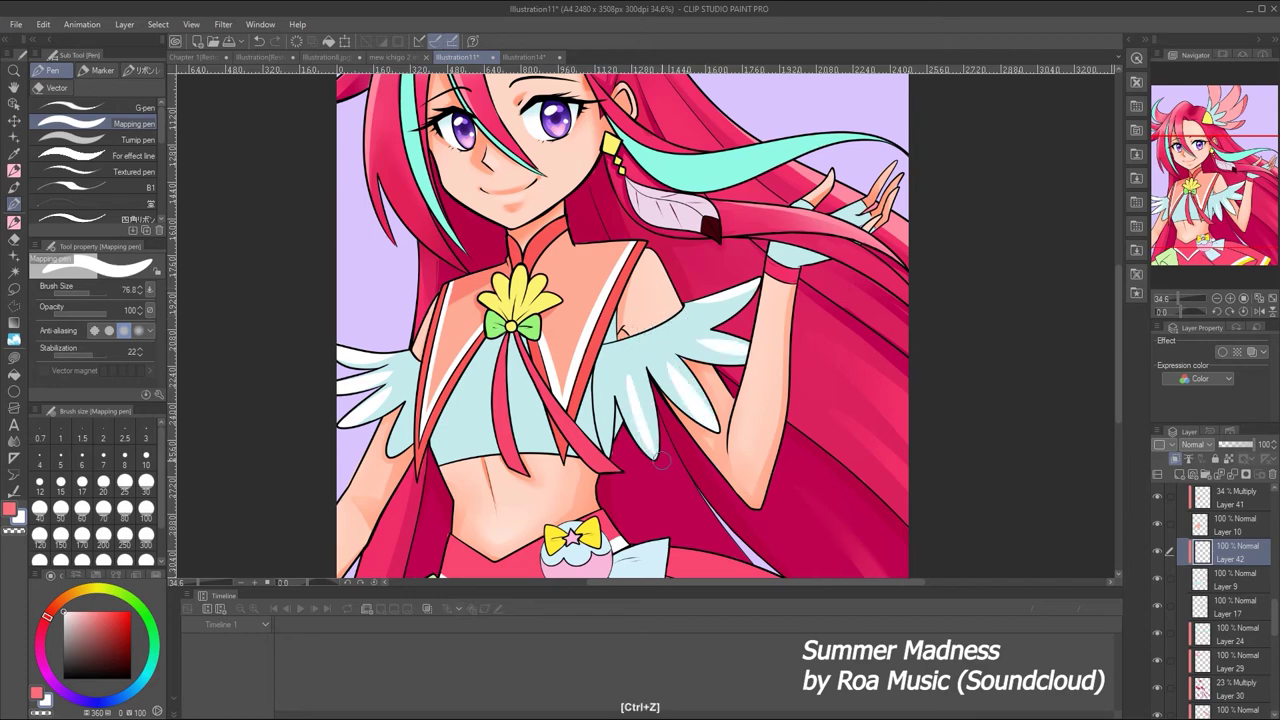
key(ctrl+z)
Paint a white highlight across the chest of the light blue top and soften it and the feather highlights with the Blend tool
drag(468, 360, 532, 392)
click(14, 440)
drag(100, 290, 112, 290)
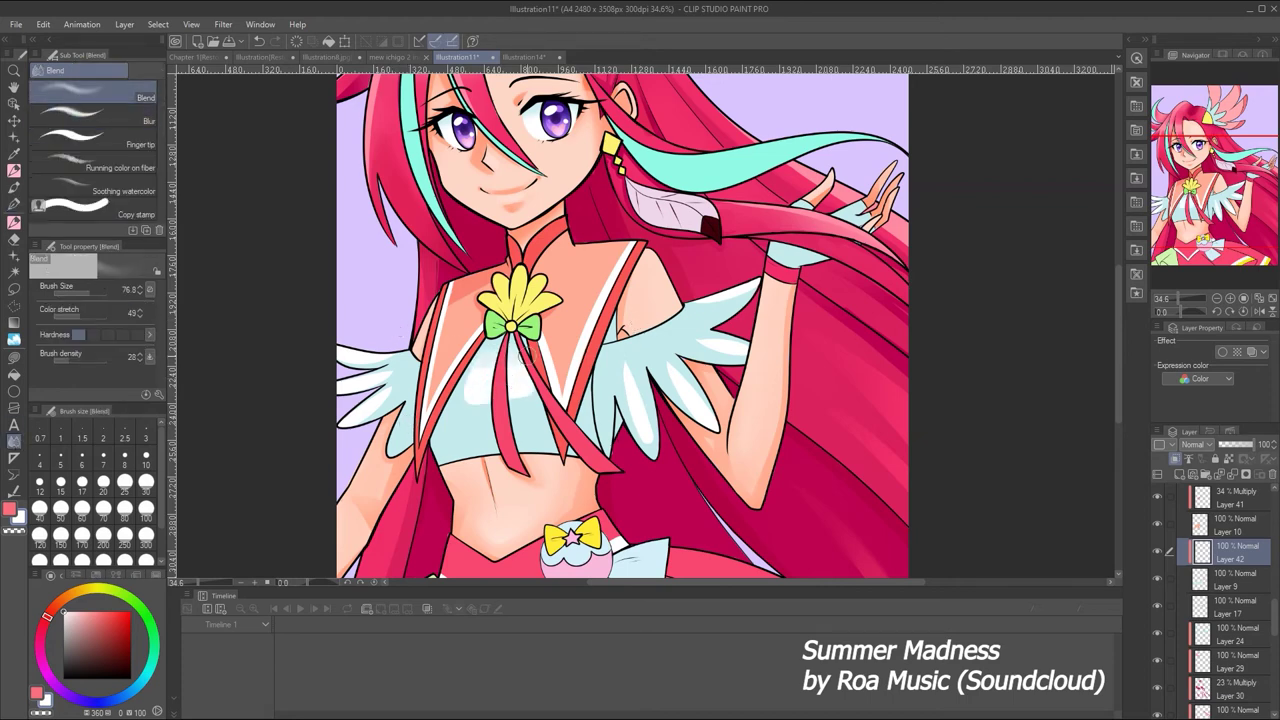
drag(470, 370, 530, 405)
mouse_move(697, 380)
mouse_down()
mouse_move(694, 412)
mouse_move(722, 343)
mouse_up()
drag(380, 352, 374, 414)
Add further white highlights along the edges of the feathers beside the raised arm and blend them
click(14, 204)
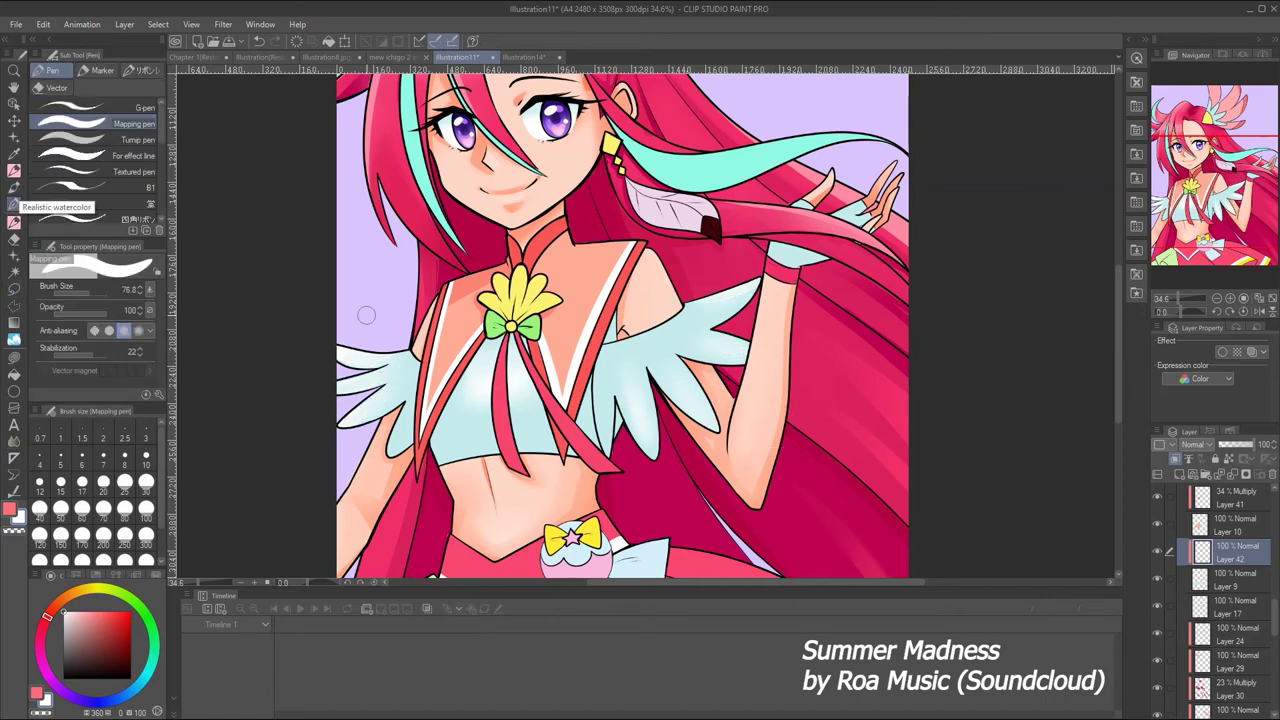
drag(745, 288, 680, 300)
mouse_move(660, 350)
mouse_down()
mouse_move(694, 410)
mouse_move(687, 322)
mouse_move(714, 422)
mouse_move(679, 379)
mouse_move(742, 337)
mouse_up()
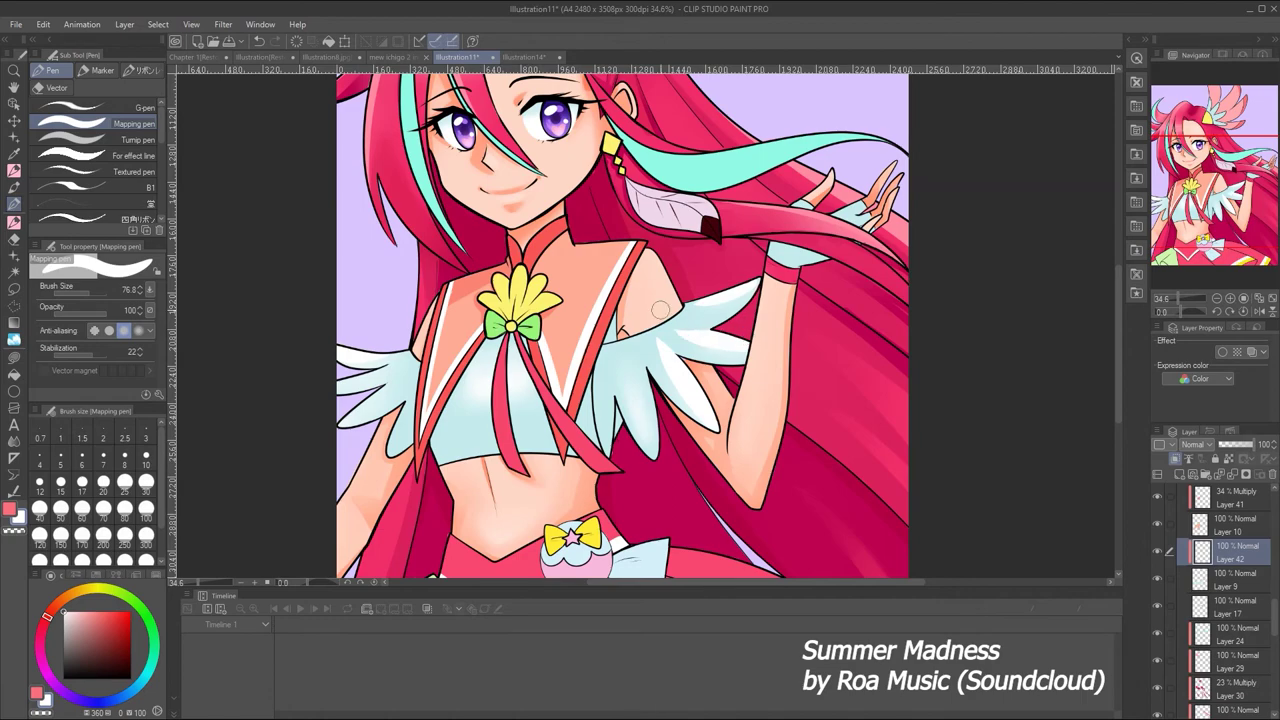
key(j)
mouse_move(1190, 297)
mouse_down()
mouse_move(1166, 292)
mouse_move(1179, 296)
mouse_up()
key(e)
On a Multiply layer clipped above the skirt layer, paint shadows around the waist brooch and bow and along the skirt folds
click(1232, 497)
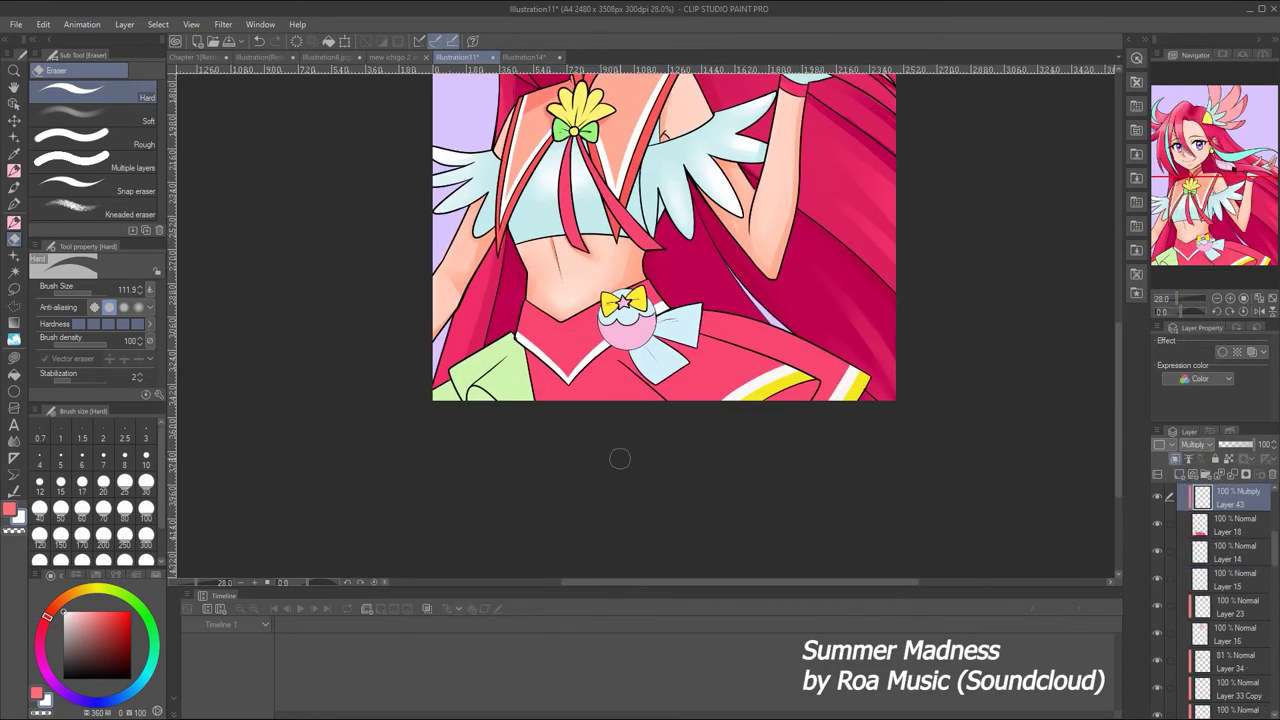
key(p)
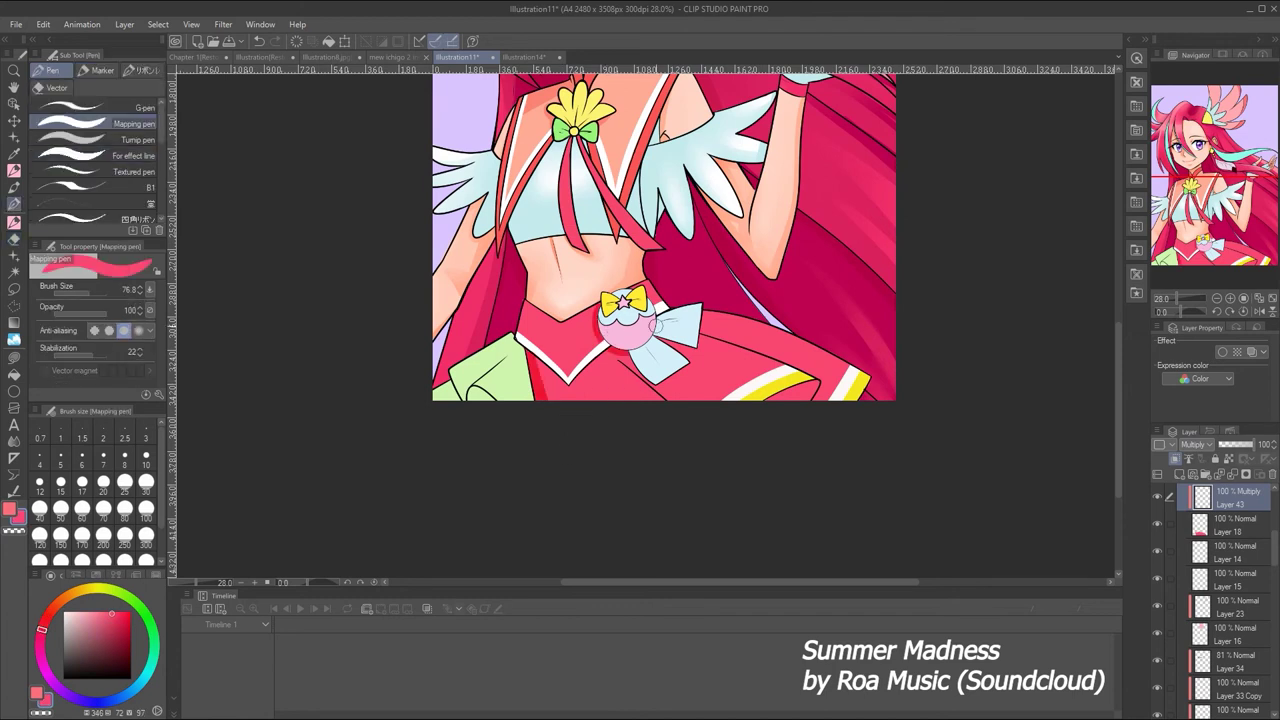
mouse_move(656, 326)
mouse_down()
mouse_move(632, 372)
mouse_move(688, 358)
mouse_move(700, 322)
mouse_move(692, 345)
mouse_up()
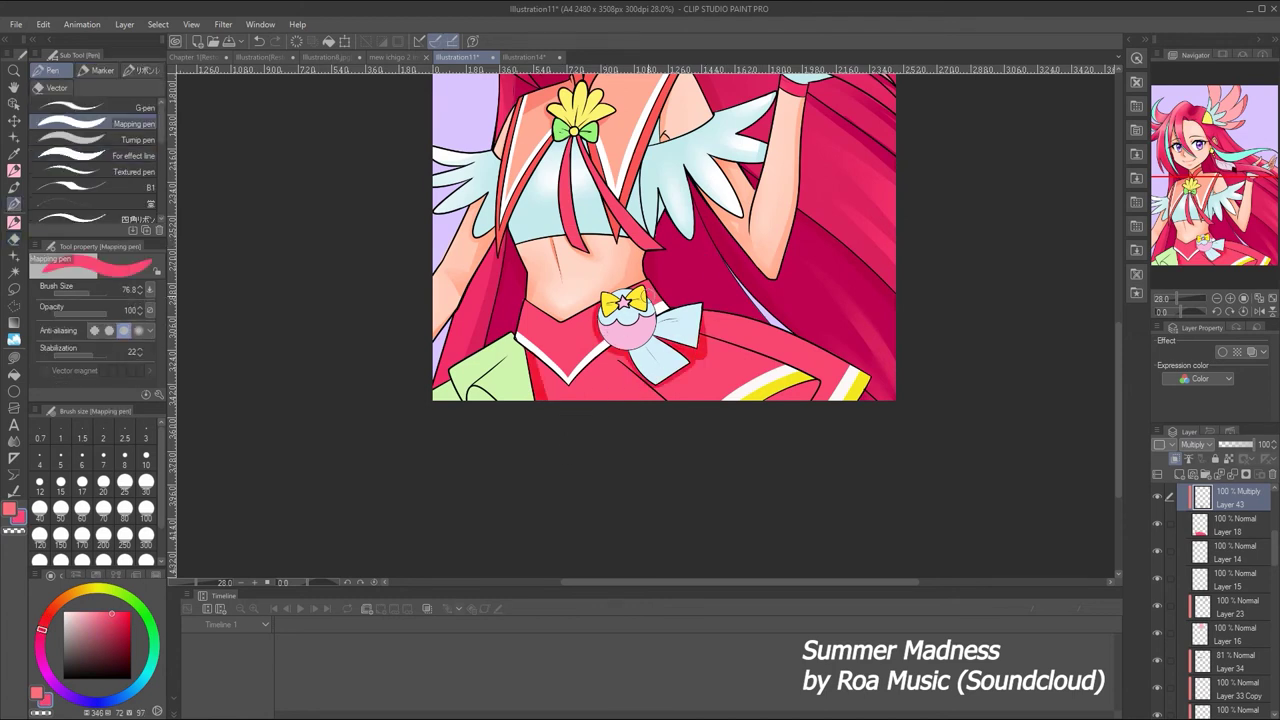
drag(708, 388, 836, 330)
key(ctrl+z)
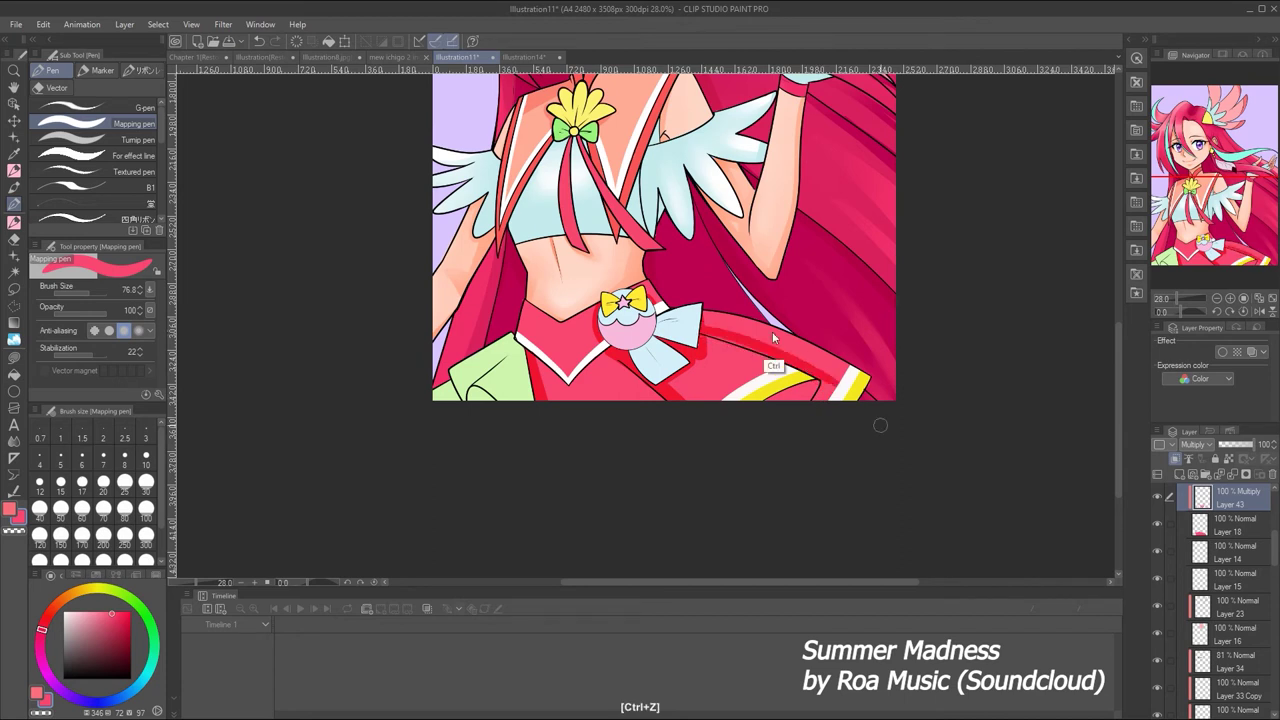
key(ctrl+z)
drag(708, 386, 836, 330)
key(ctrl+z)
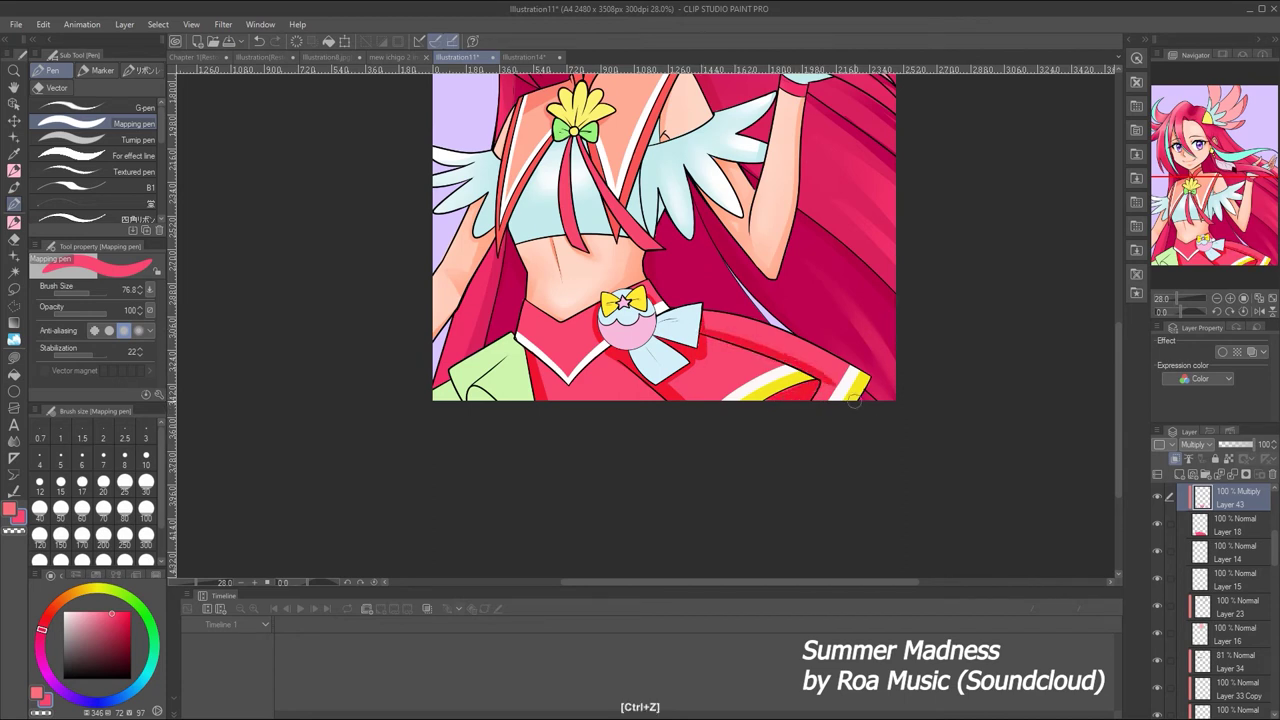
key(ctrl+z)
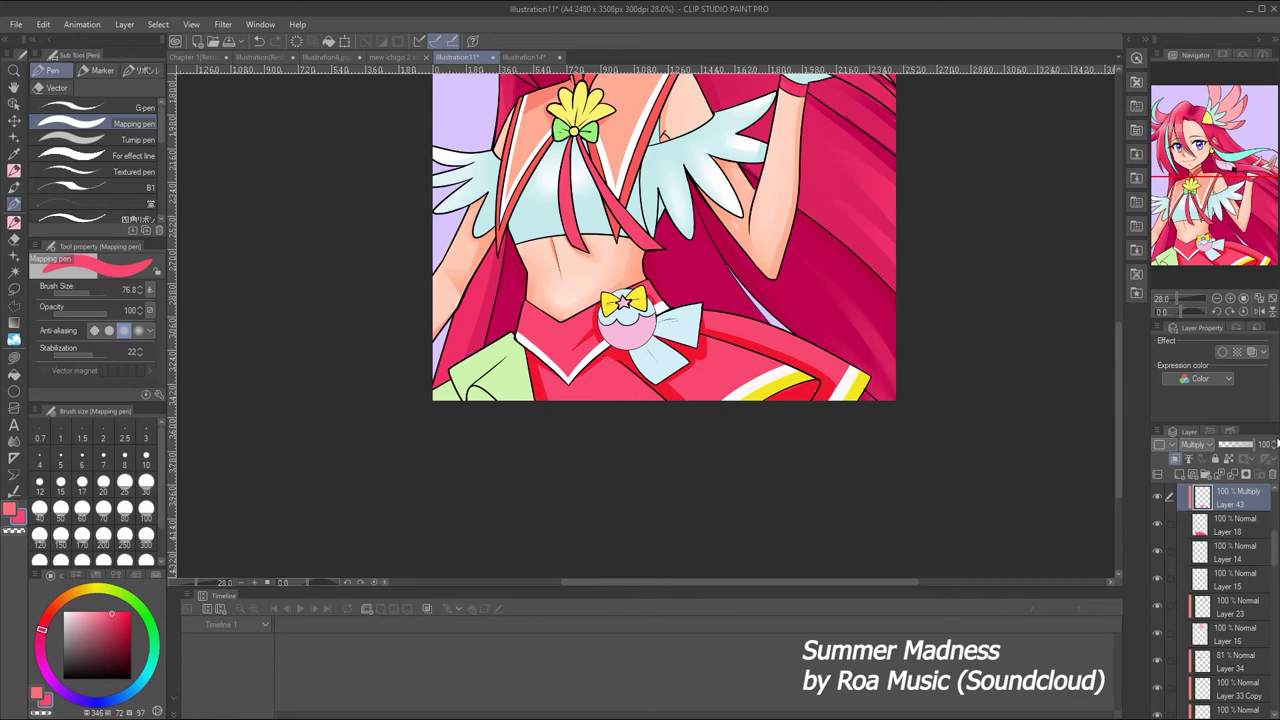
Duplicate the skirt shading layer and soften the shadows on the lower copy with the Blur tool
right_click(1235, 497)
click(1131, 251)
key(j)
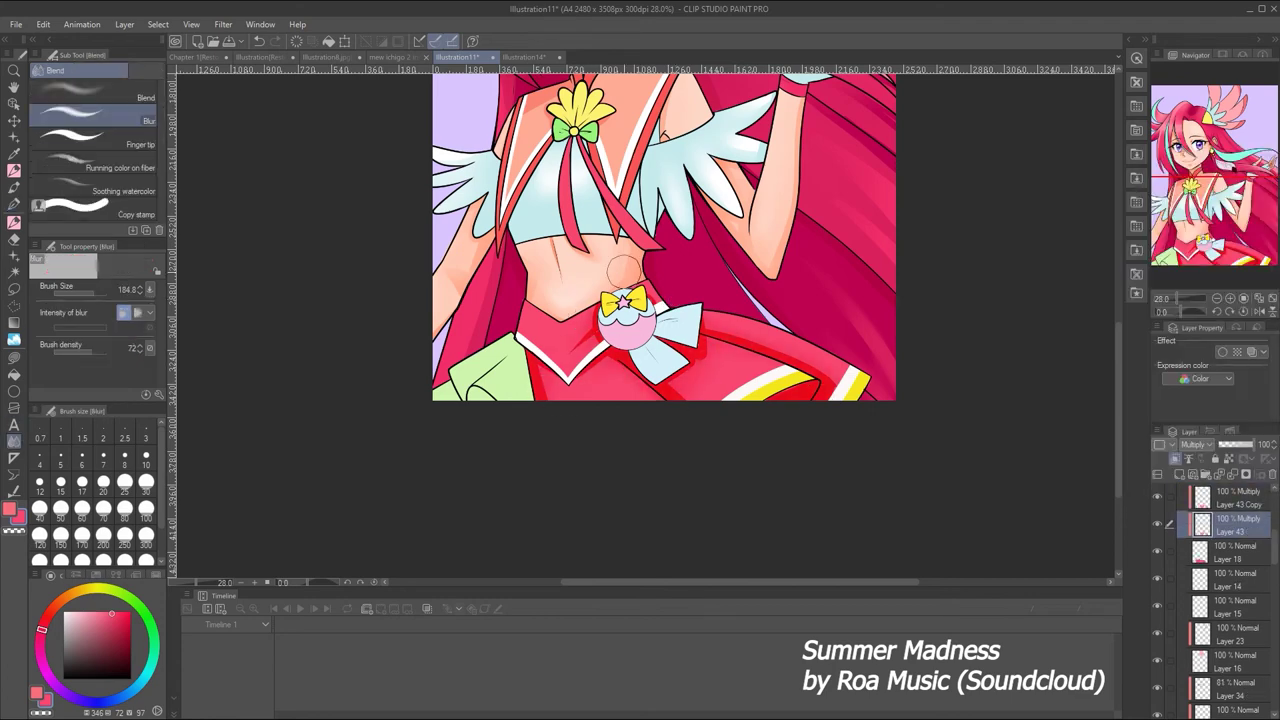
click(1169, 293)
drag(1169, 293, 1176, 292)
click(18, 190)
key(j)
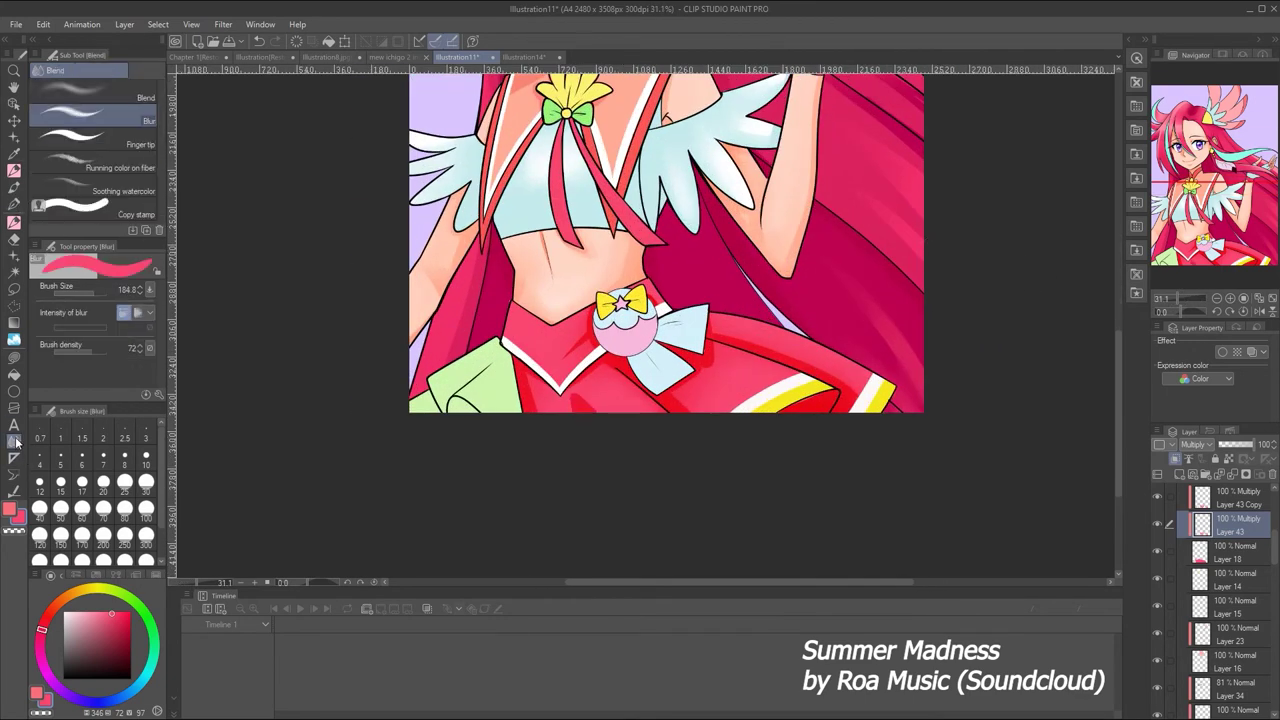
key(ctrl+z)
key(p)
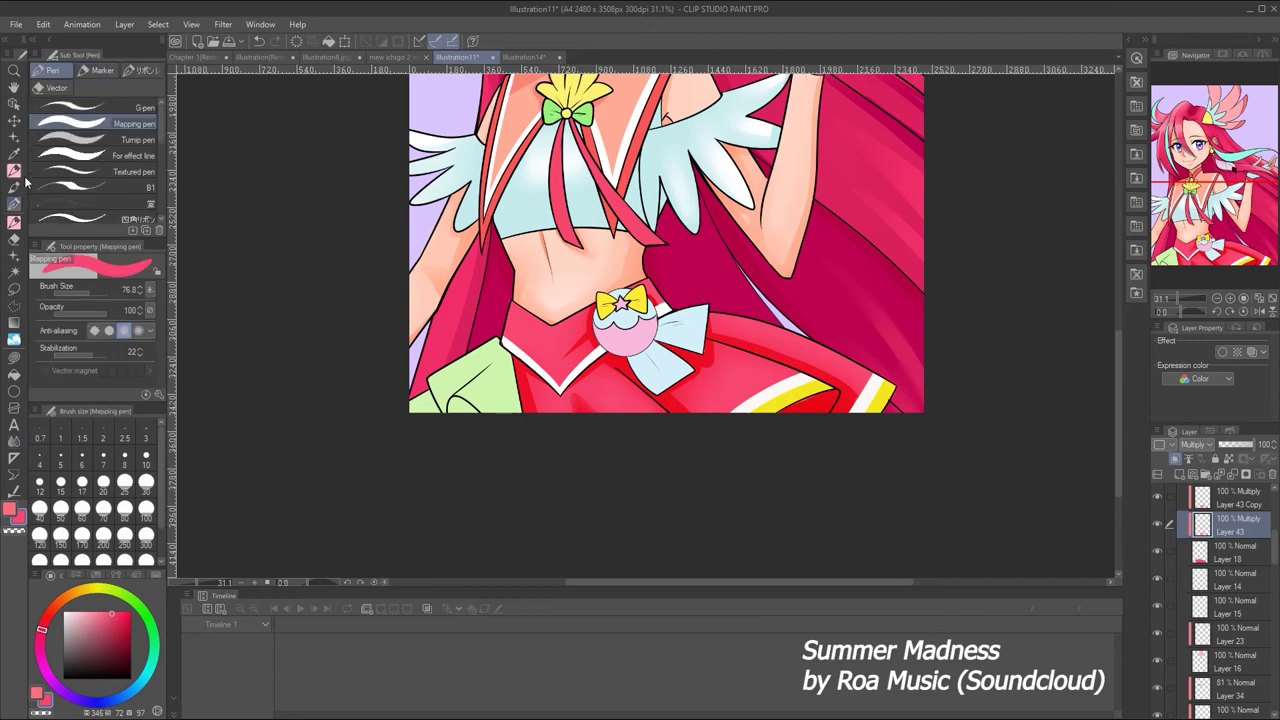
key(ctrl+z)
key(ctrl+z)
Add a clipped Normal layer above the skirt shading and paint and blend a light pink highlight on the waistband
drag(1174, 295, 1173, 293)
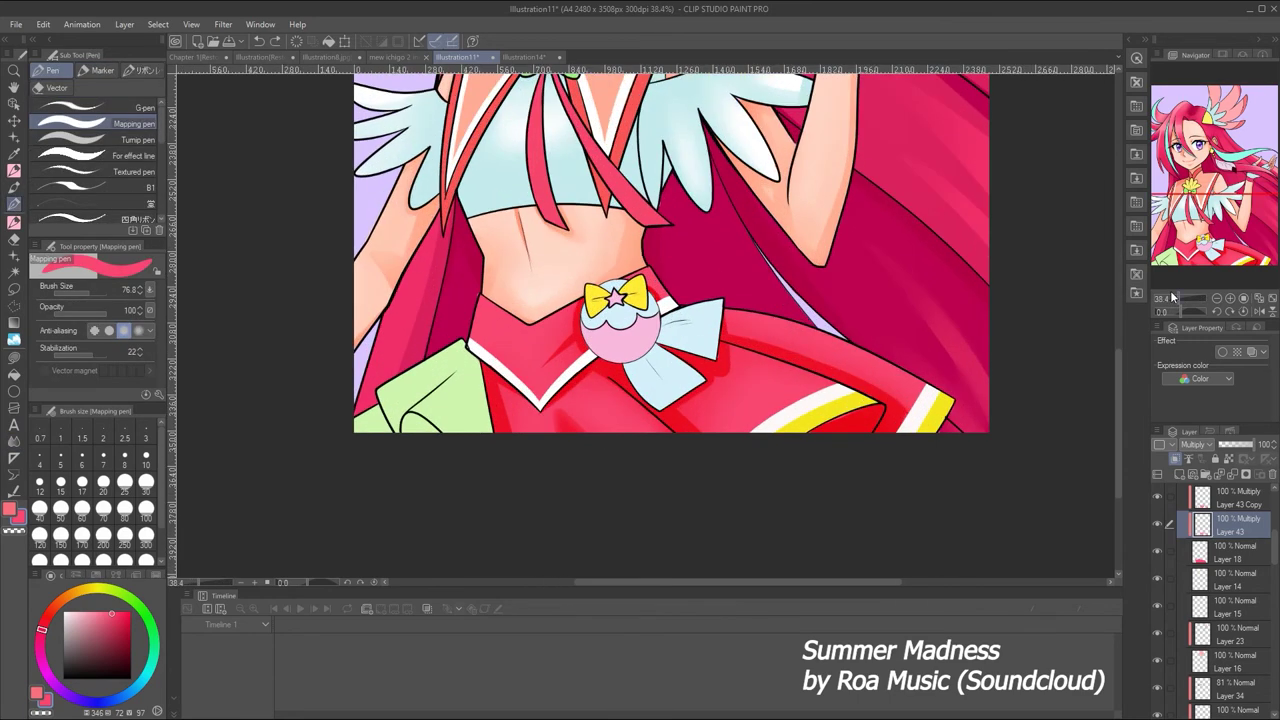
click(1180, 474)
key(j)
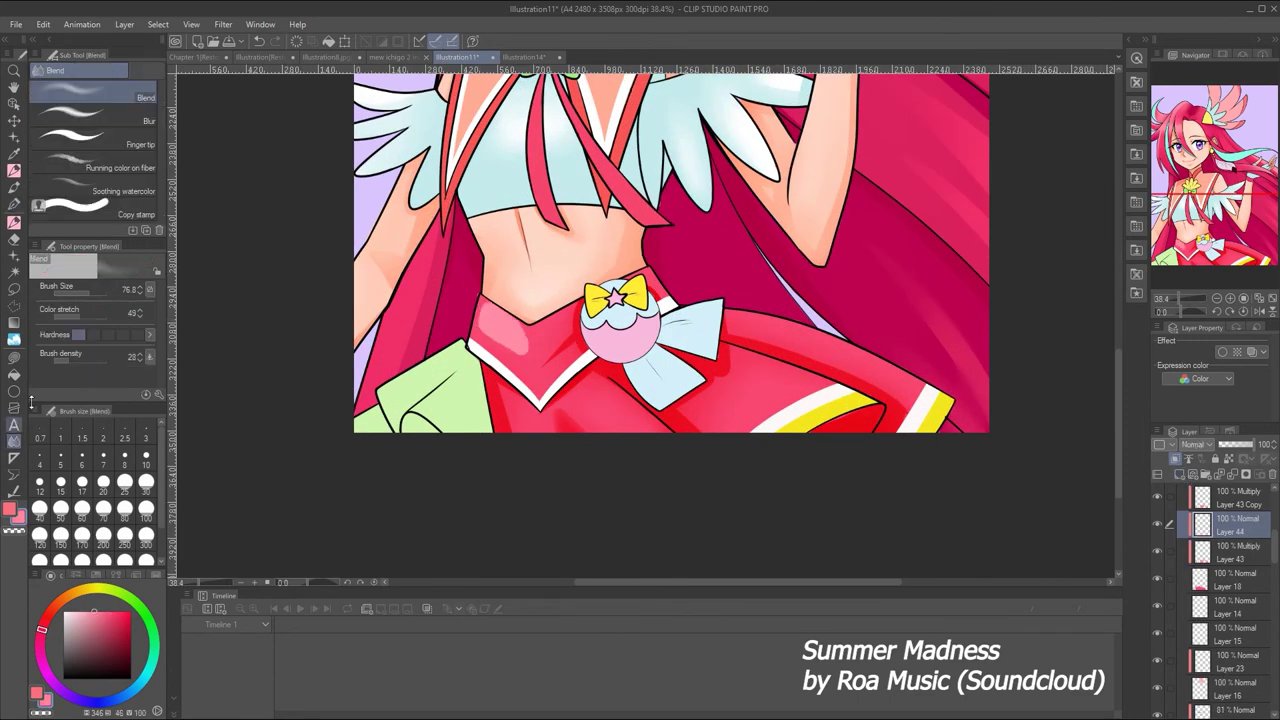
key(e)
ctrl+shift+click(478, 278)
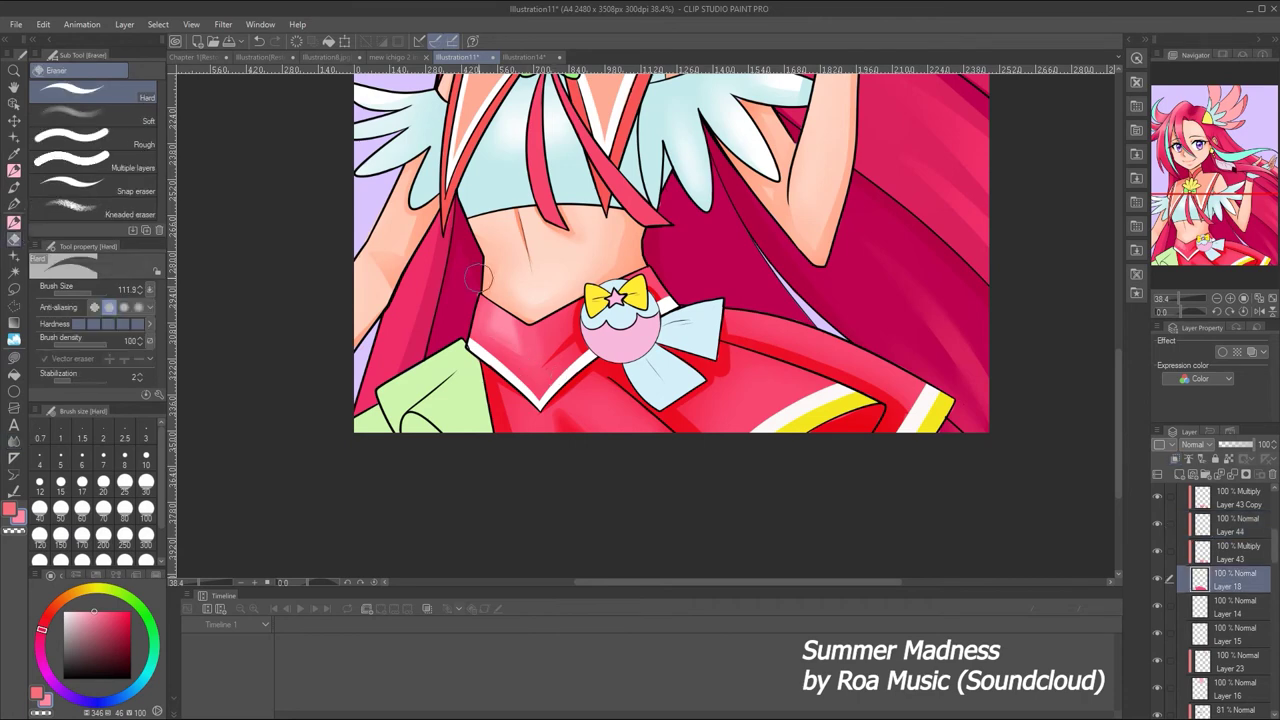
key(p)
ctrl+shift+click(533, 345)
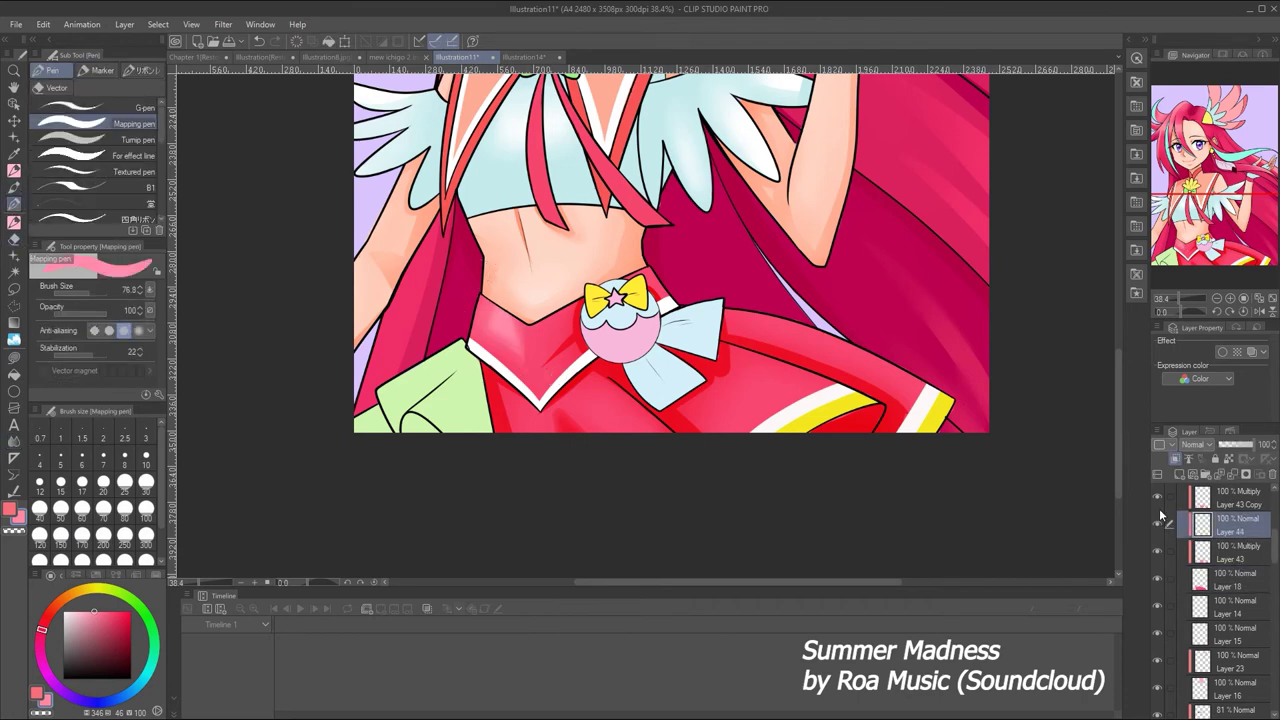
Paint light pink highlights along the skirt's upper edge and folds with the Mapping pen
mouse_move(742, 418)
mouse_down()
mouse_move(806, 368)
mouse_move(788, 383)
mouse_up()
key(ctrl+z)
drag(745, 315, 920, 372)
drag(762, 335, 940, 390)
key(j)
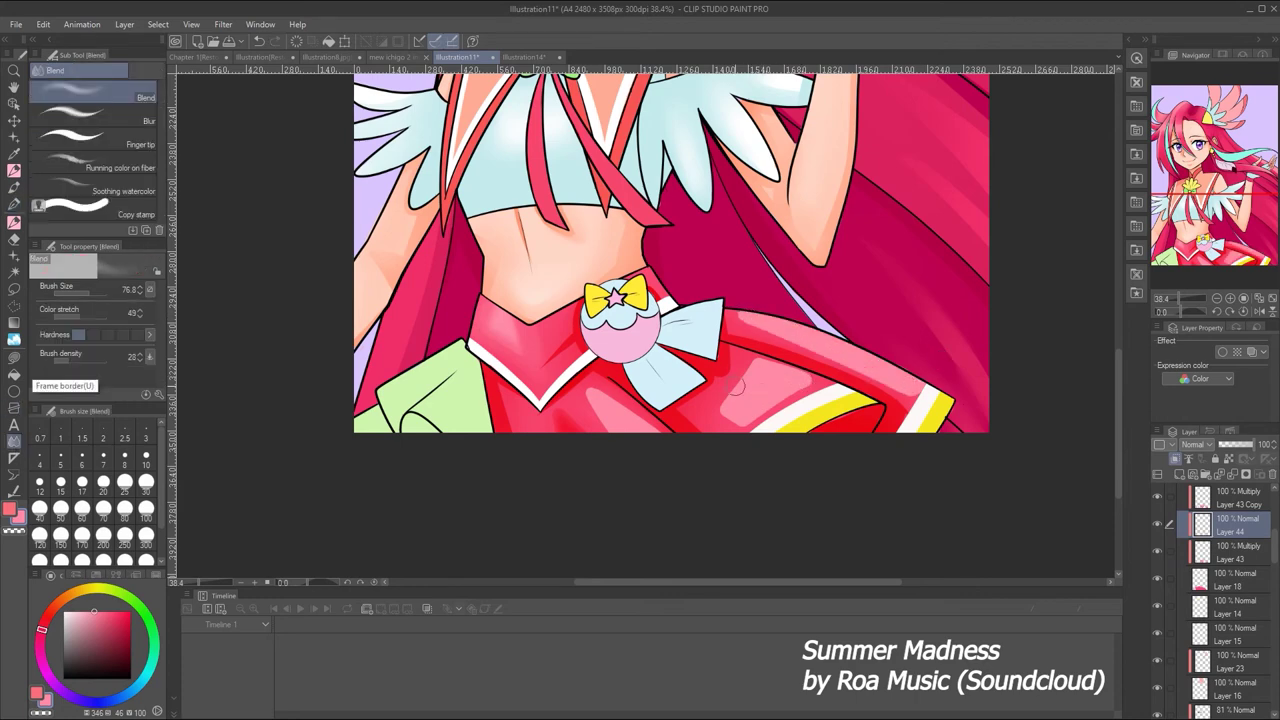
Blend the skirt highlights and lower the highlight layer's opacity to 53%
drag(715, 410, 765, 356)
key(ctrl+z)
key(ctrl+z)
key(ctrl+z)
key(ctrl+z)
key(ctrl+z)
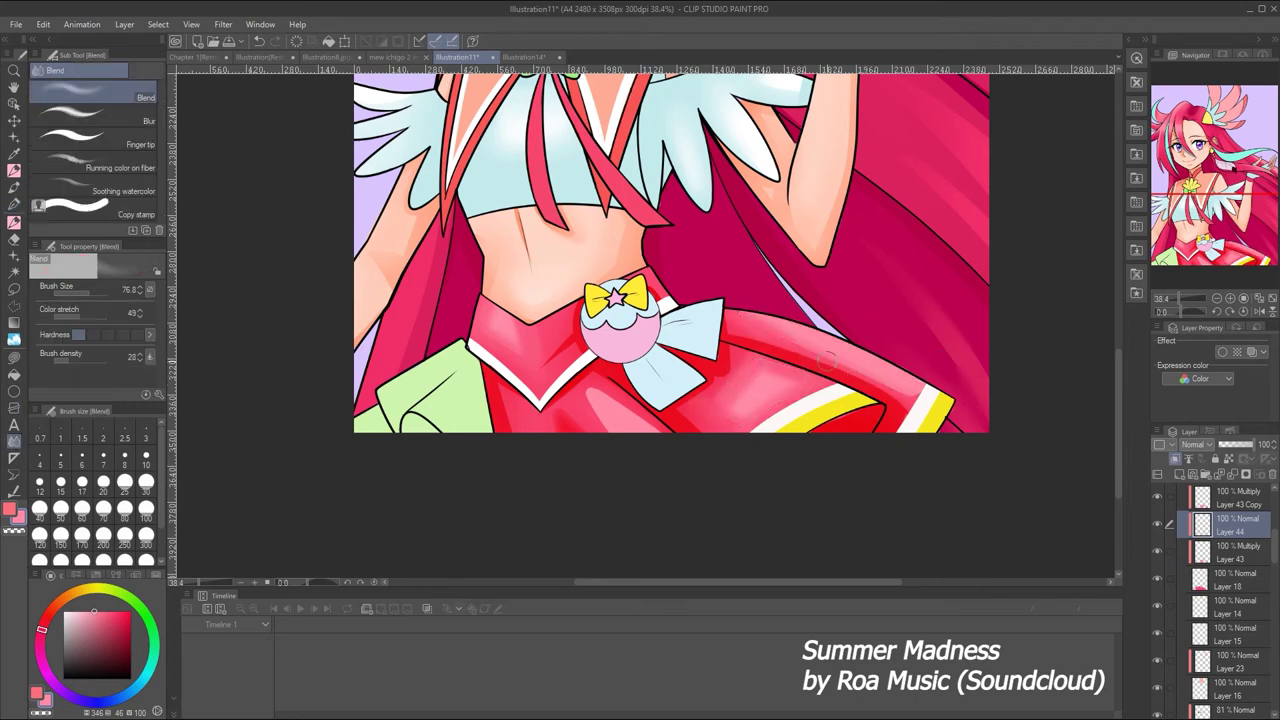
click(1236, 446)
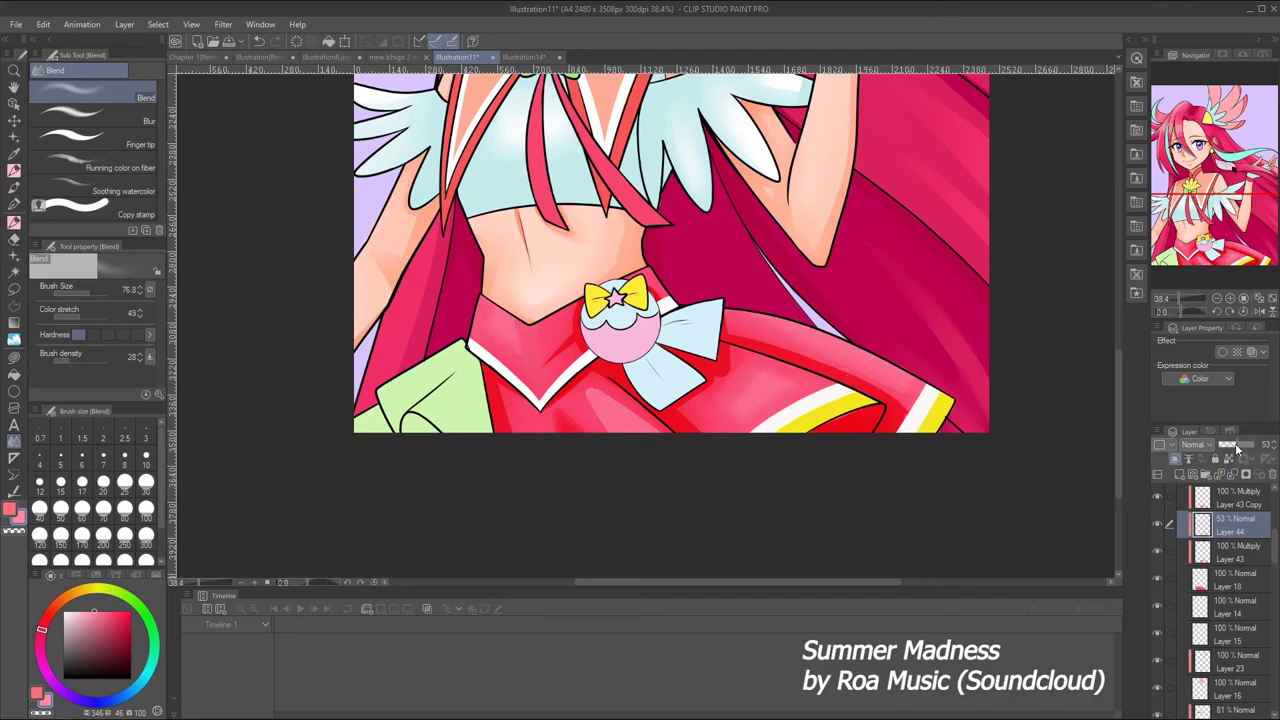
Add a clipped Multiply layer above the light blue waist bow and shade its ribbon folds with the sampled blue
drag(1177, 298, 1186, 297)
ctrl+shift+click(1037, 462)
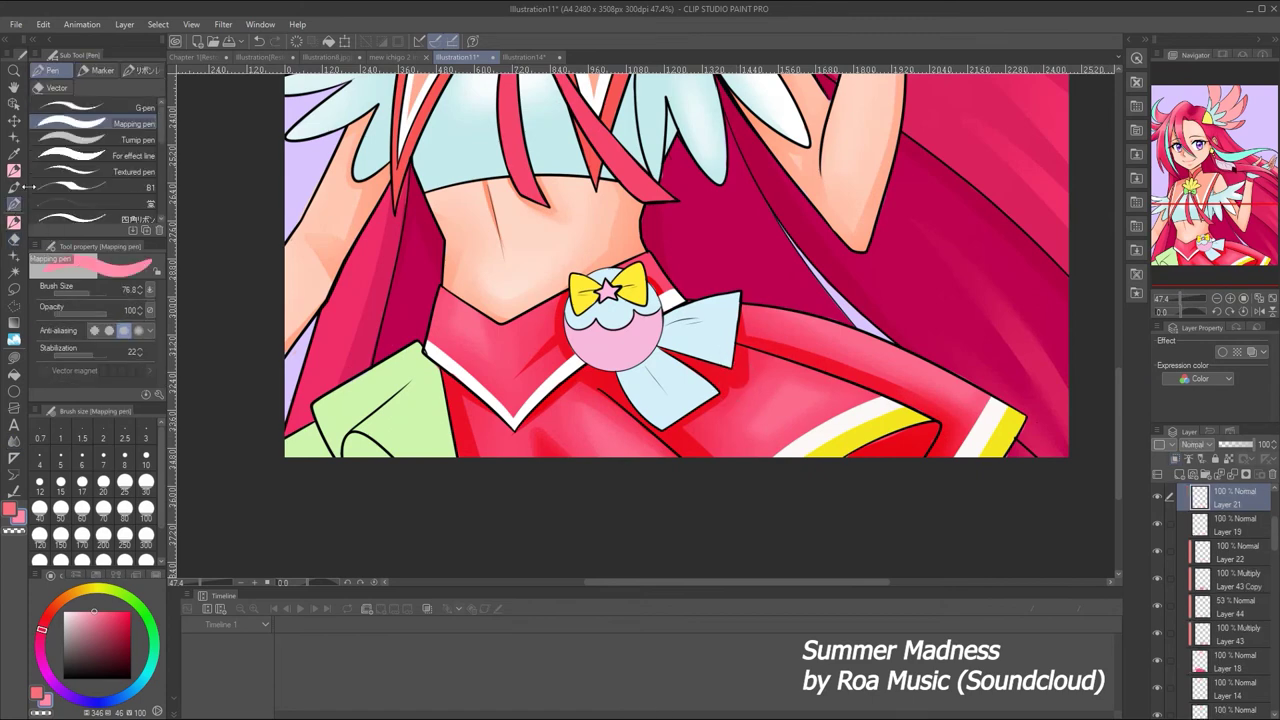
alt+click(688, 318)
key(ctrl+shift+n)
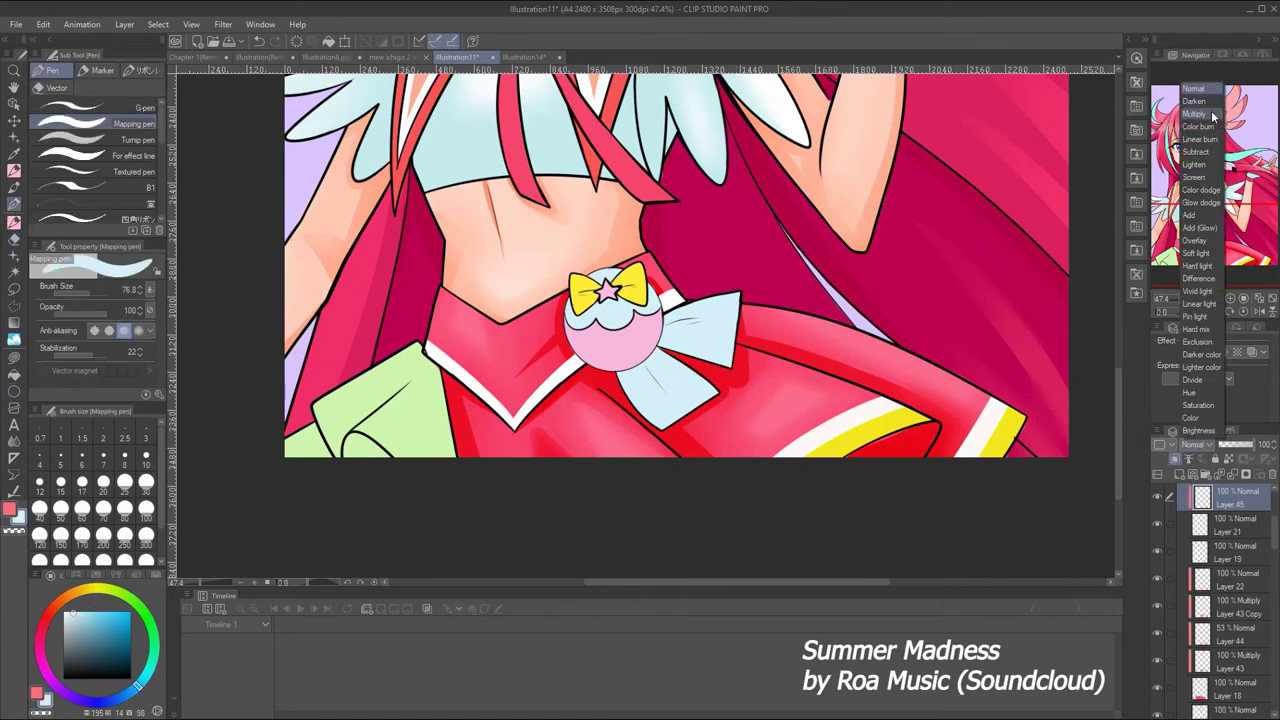
drag(630, 350, 665, 340)
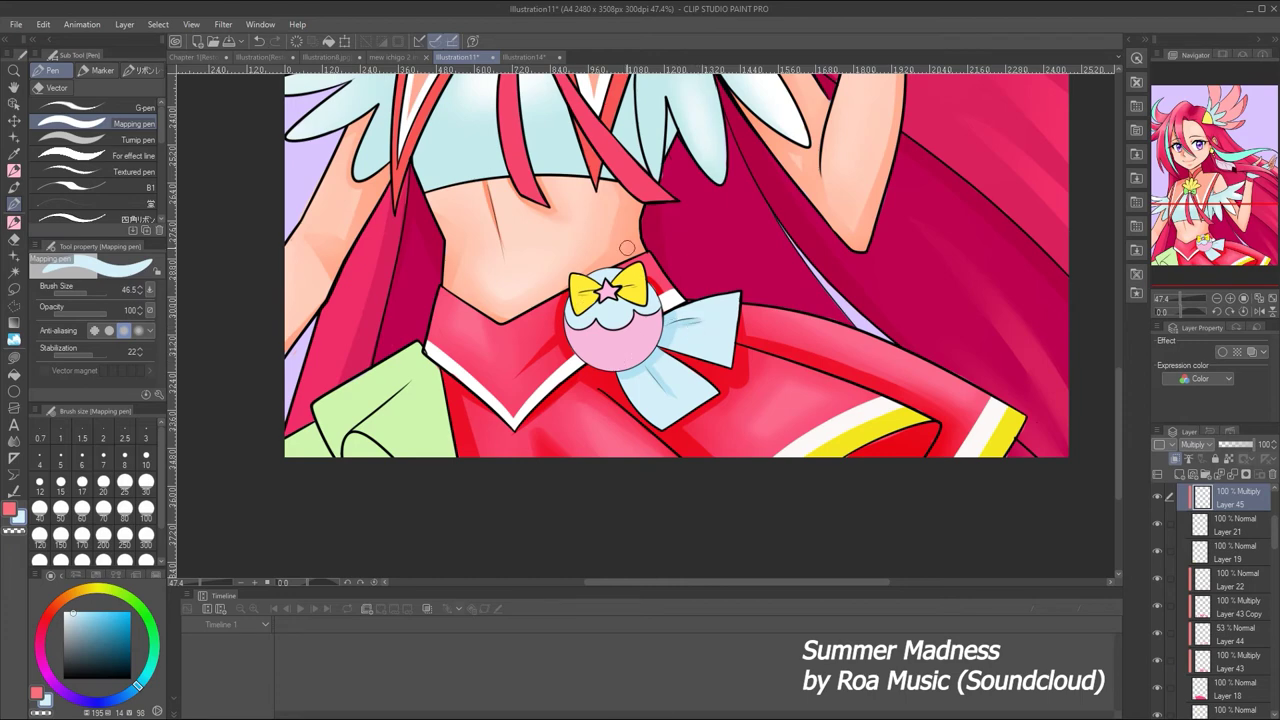
Add a clipped Multiply layer above the waist brooch and shade its scalloped blue band and round pink base
key(ctrl+shift+n)
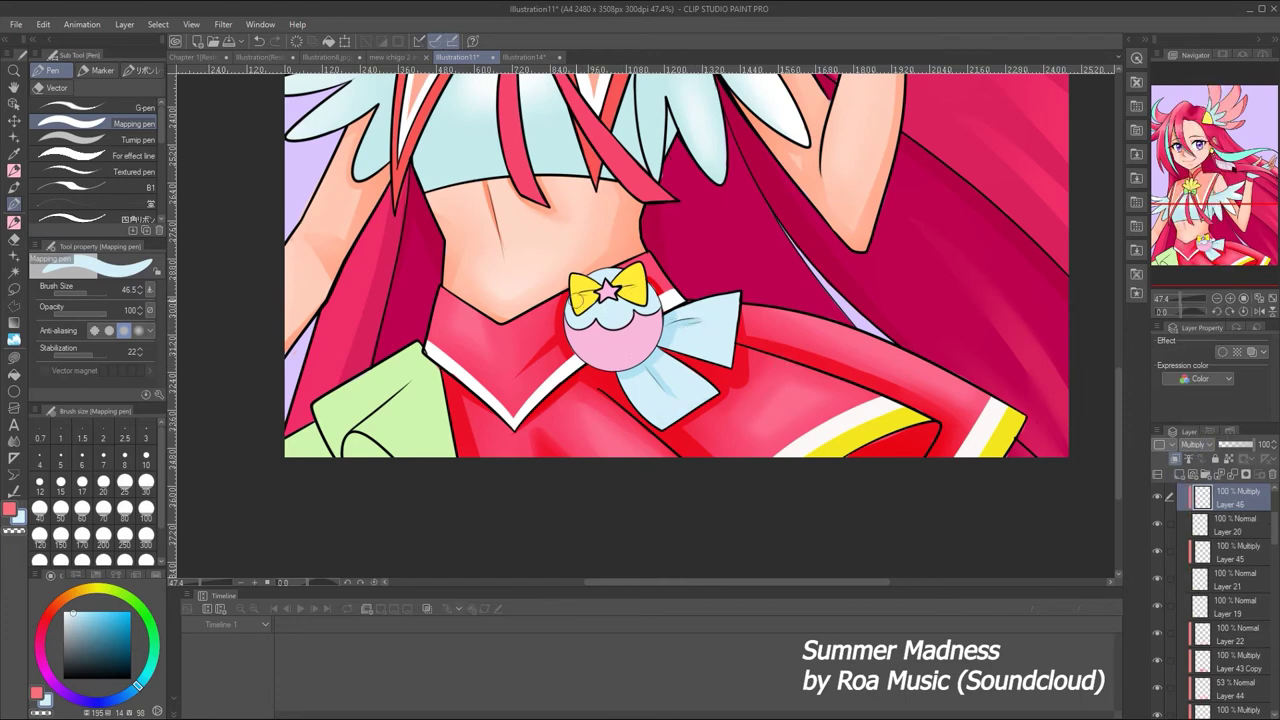
key(ctrl+z)
ctrl+shift+click(628, 335)
ctrl+shift+click(628, 335)
alt+click(628, 335)
mouse_move(570, 315)
mouse_down()
mouse_move(660, 365)
mouse_move(668, 300)
mouse_up()
key(ctrl+z)
key(ctrl+z)
mouse_move(572, 370)
mouse_down()
mouse_move(579, 335)
mouse_move(592, 366)
mouse_up()
key(ctrl+z)
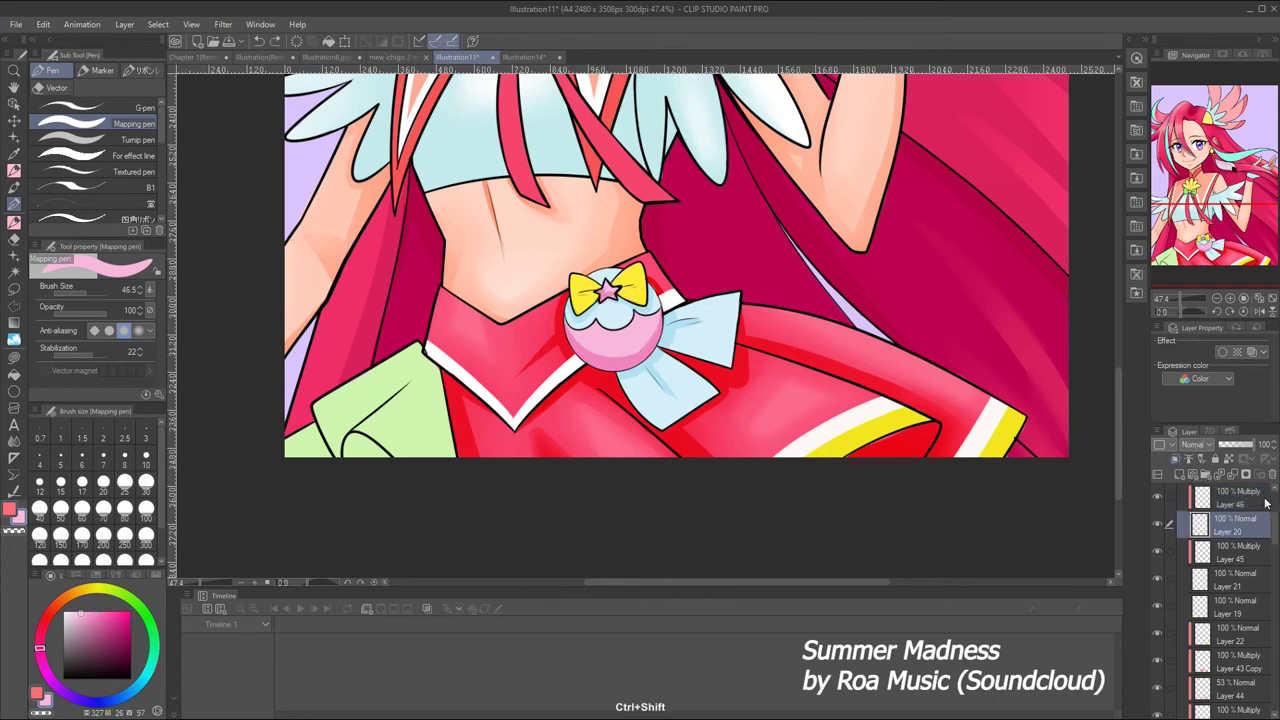
Shade the brooch's yellow bow and pink parts with sampled yellow and deeper pink, and soften the shadows with the Blur tool
alt+click(635, 293)
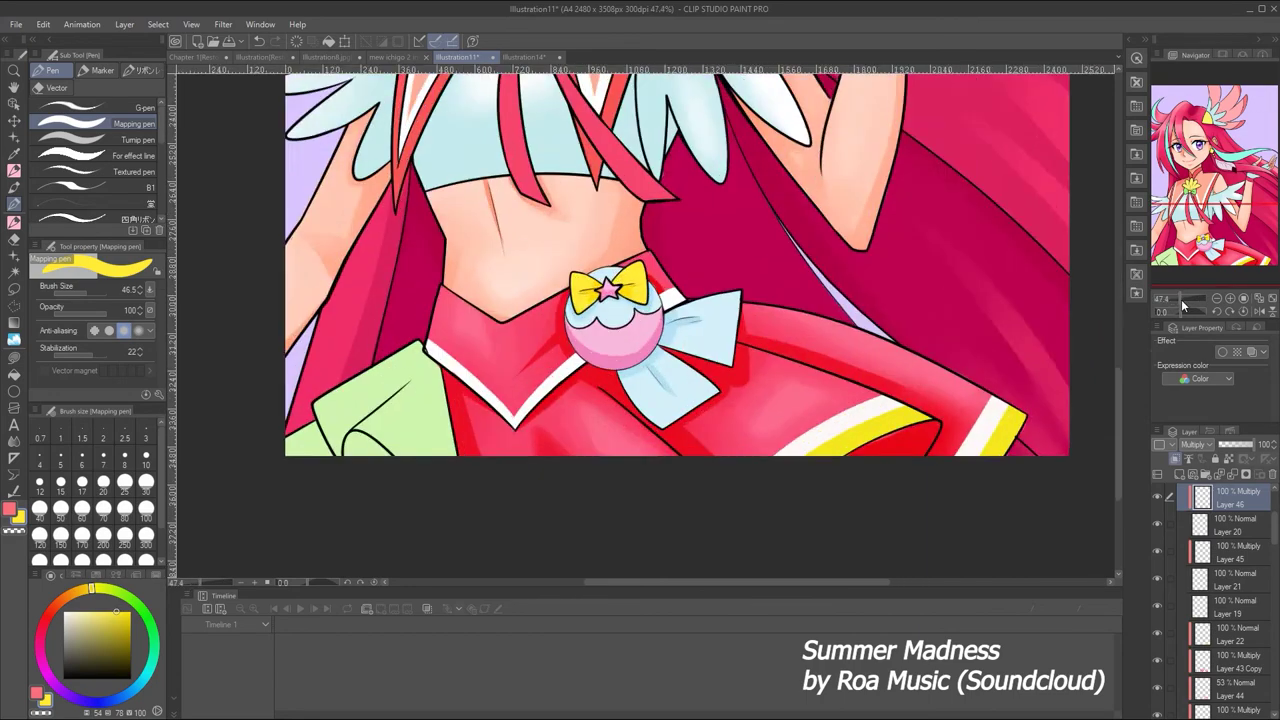
drag(1181, 299, 1195, 299)
alt+click(576, 340)
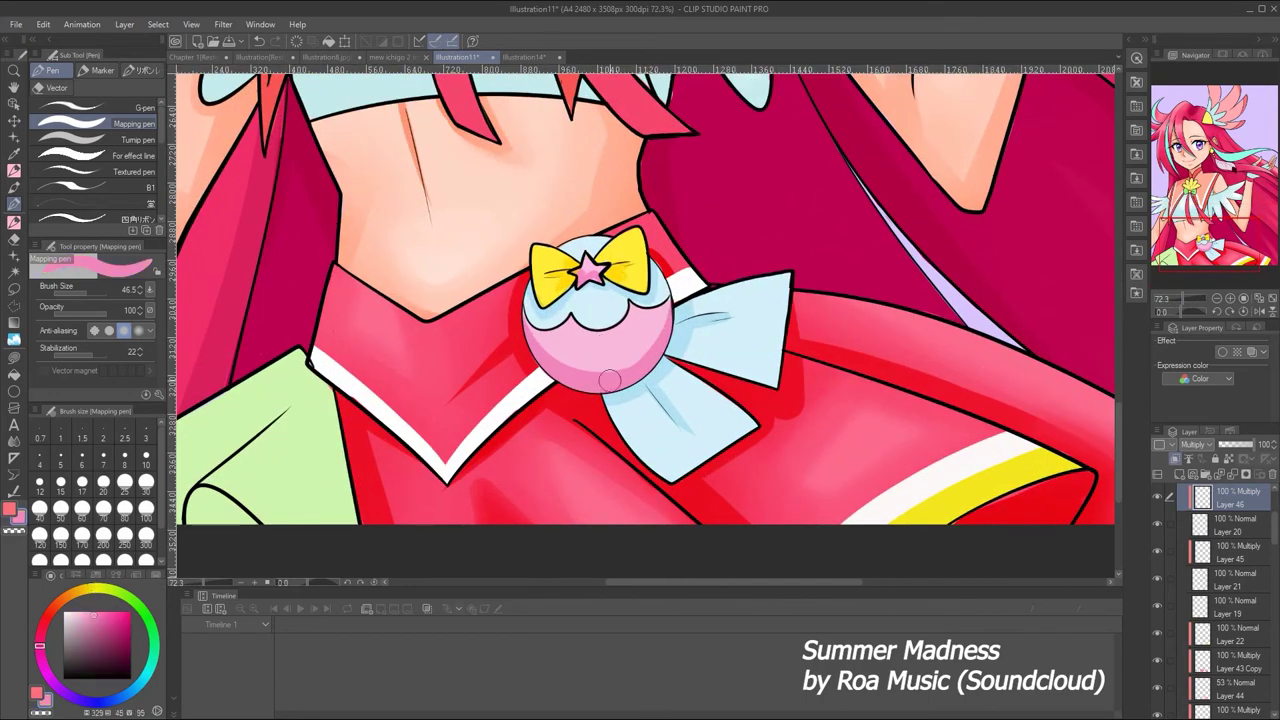
key(j)
key(j)
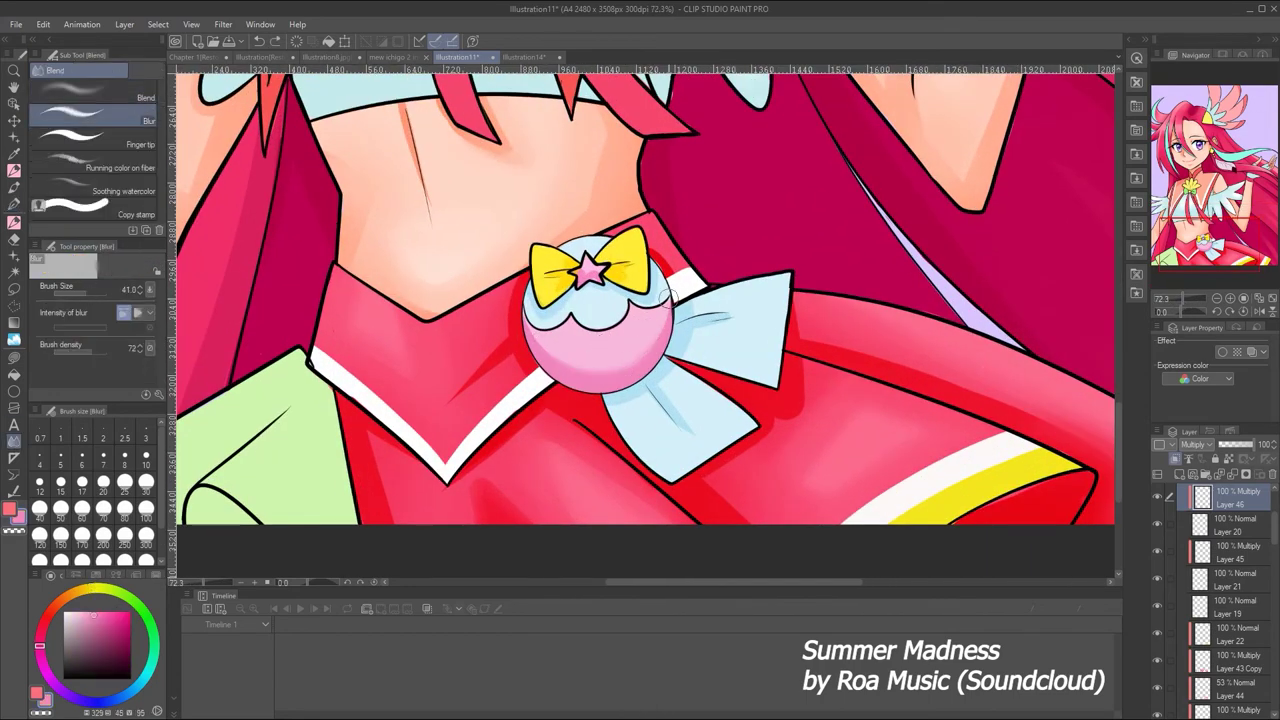
click(1179, 299)
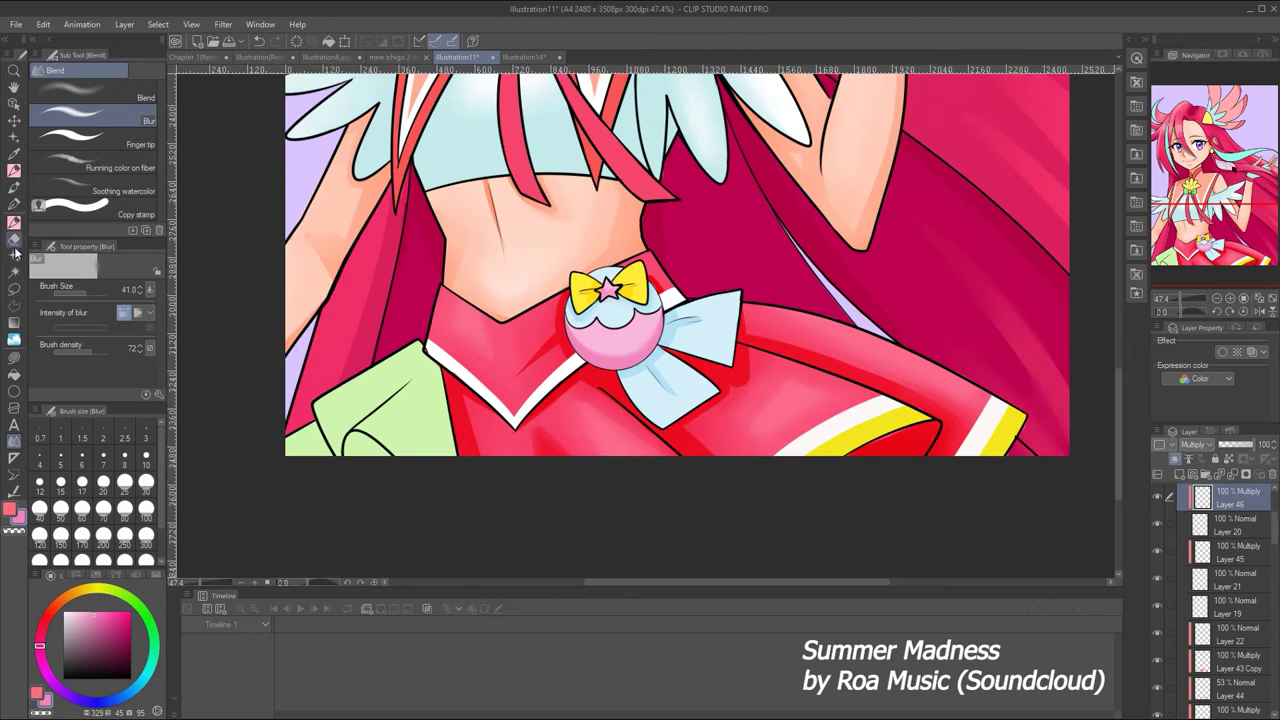
click(14, 204)
key(ctrl+z)
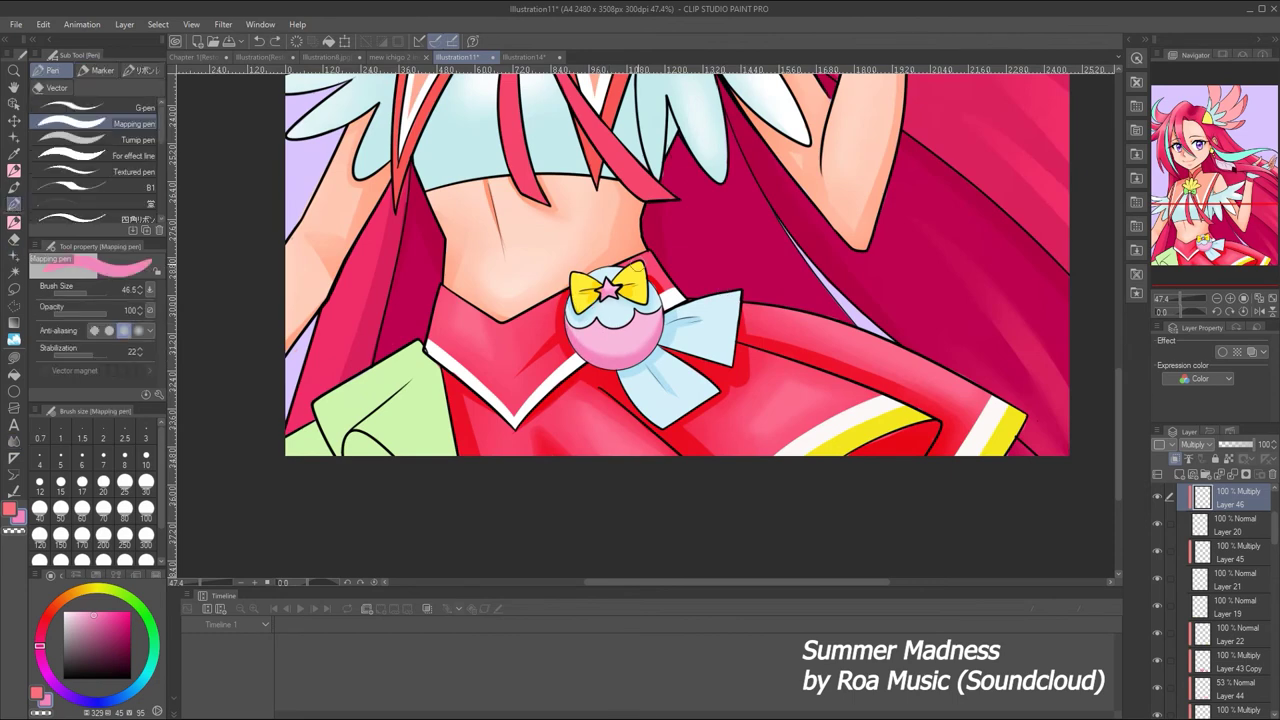
Return to the skirt highlight layer and refine the skirt highlights with the Eraser and Blur tools
click(1170, 292)
click(1176, 292)
ctrl+shift+click(762, 368)
key(e)
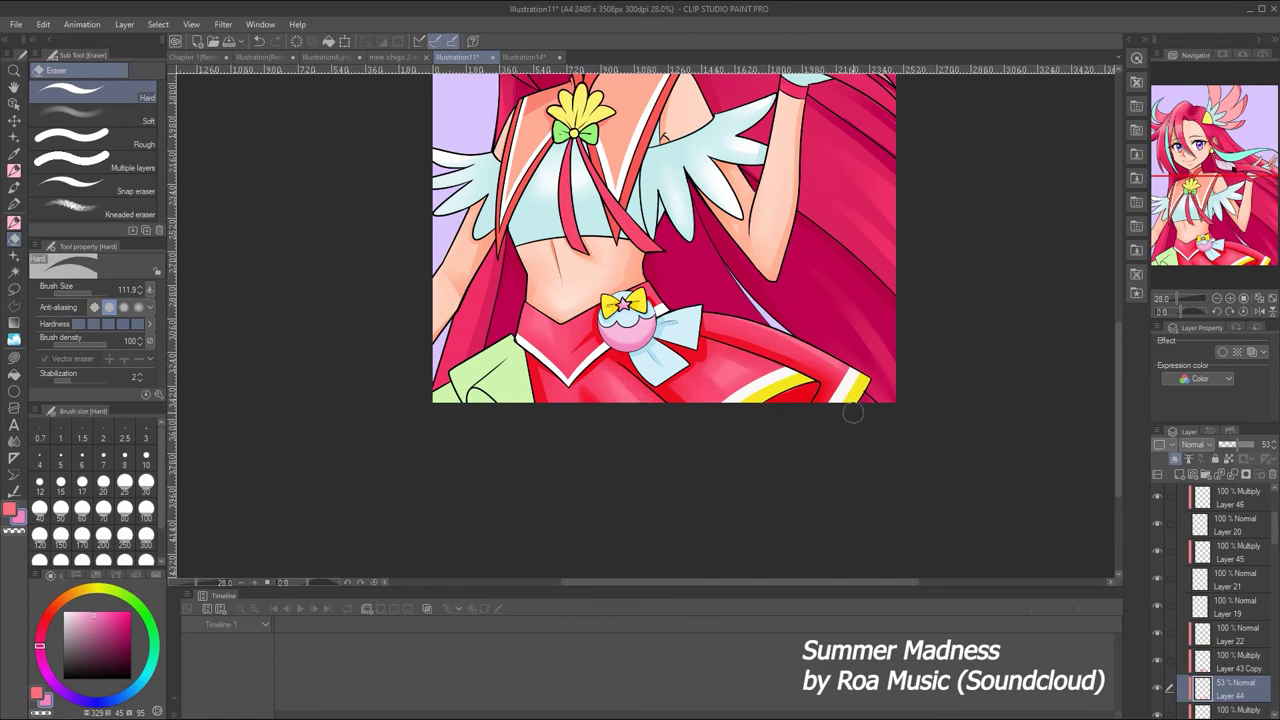
key(j)
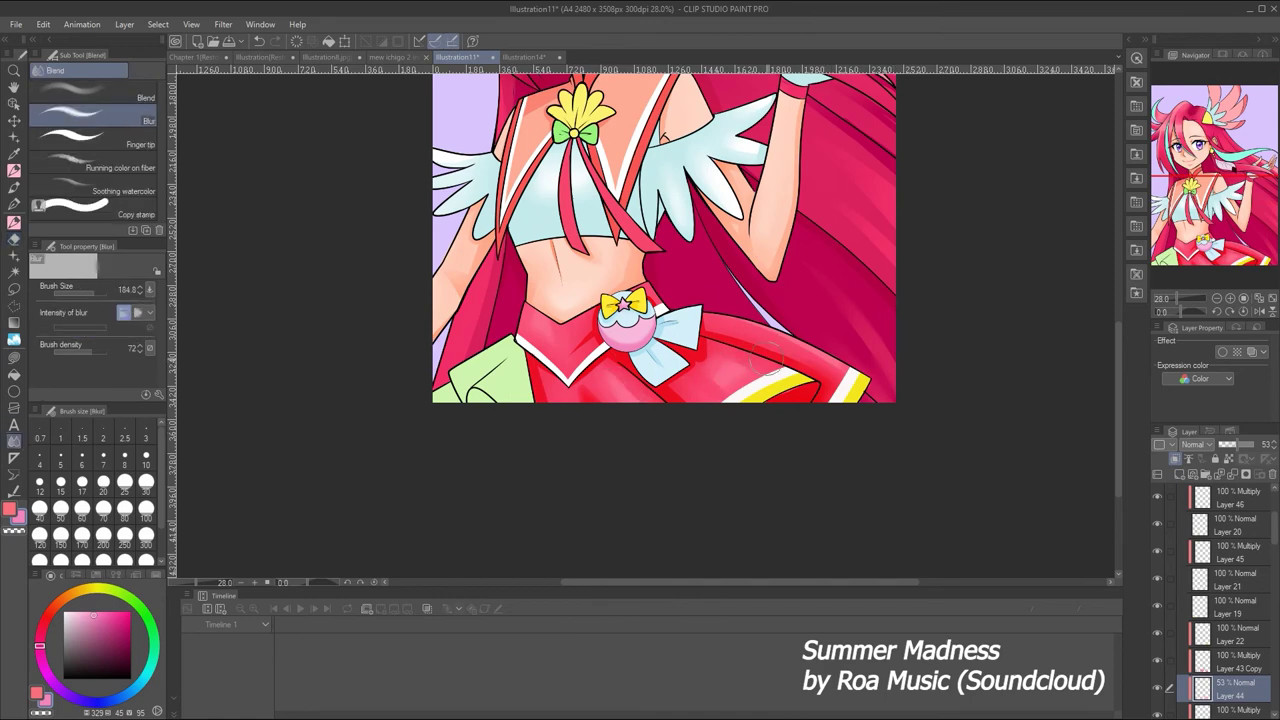
Add a clipped layer above the light green cloth beside the skirt and sample its green for the Mapping pen
click(1168, 292)
click(1171, 292)
ctrl+shift+click(407, 410)
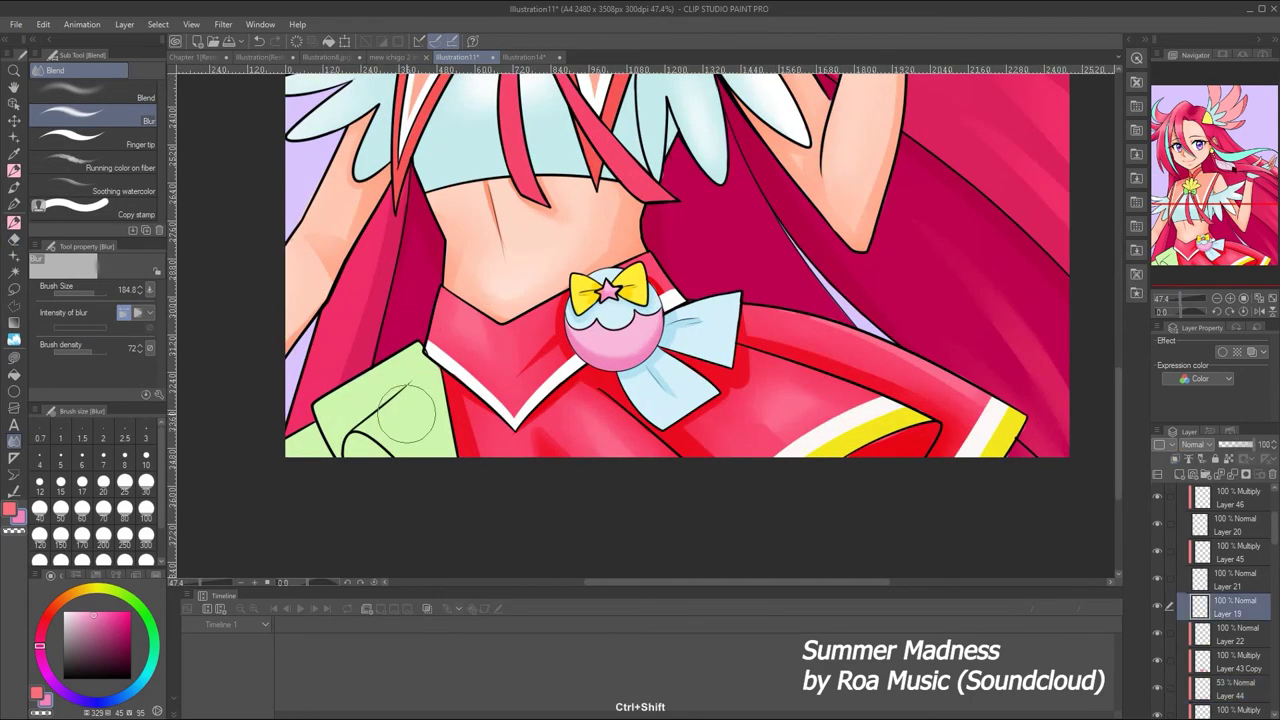
click(1180, 445)
alt+click(410, 426)
key(p)
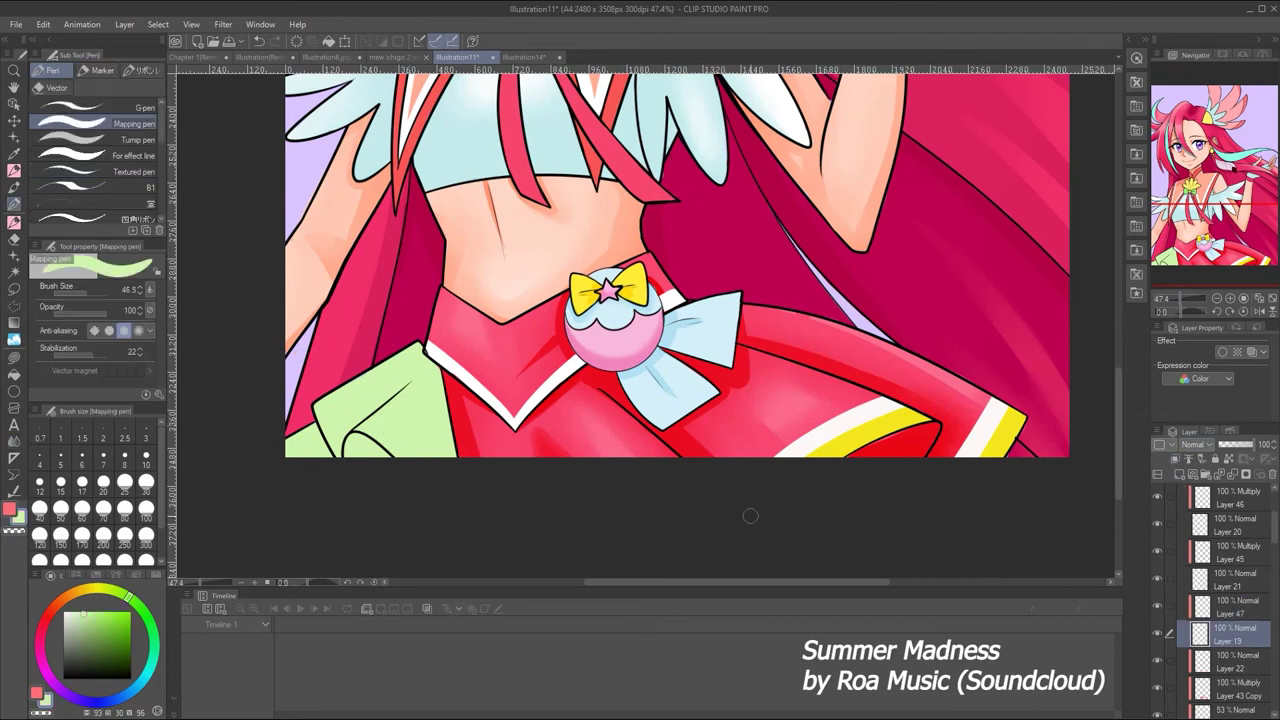
key(e)
key(ctrl+z)
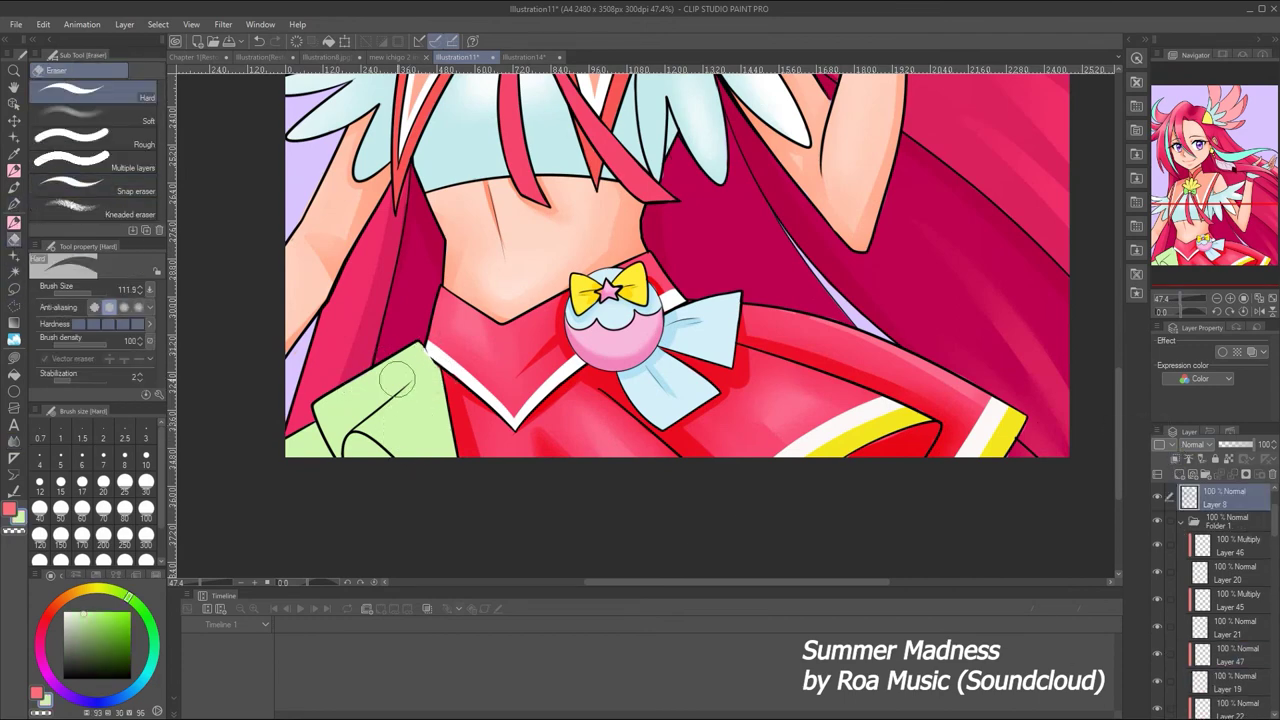
Shade the folds of the light green cloth beside the skirt with the Mapping pen on its Multiply layer
ctrl+shift+click(436, 349)
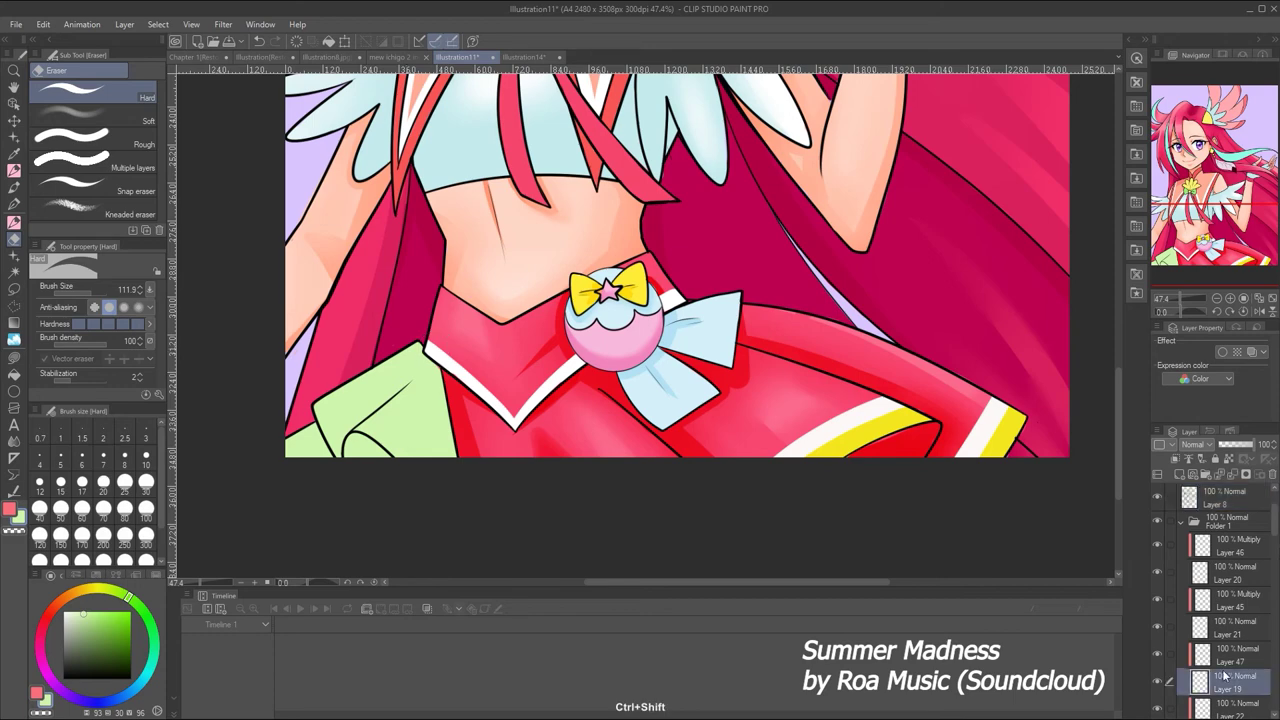
key(p)
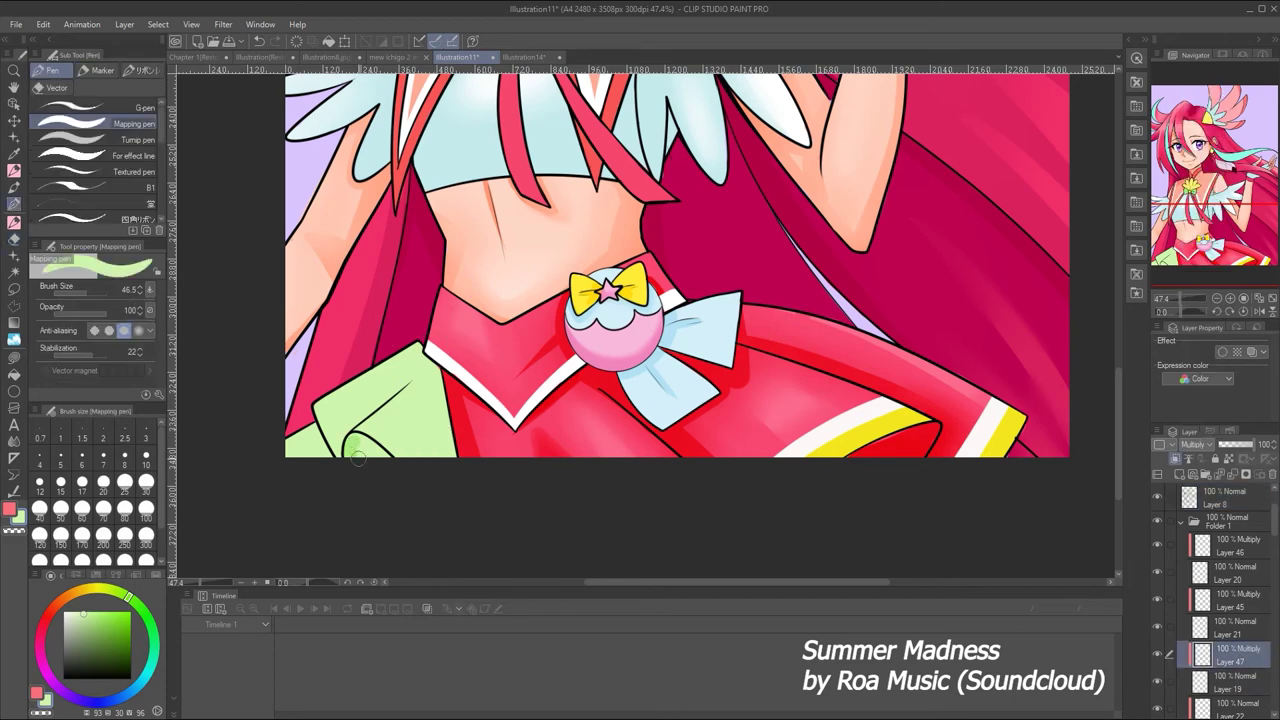
key(ctrl+z)
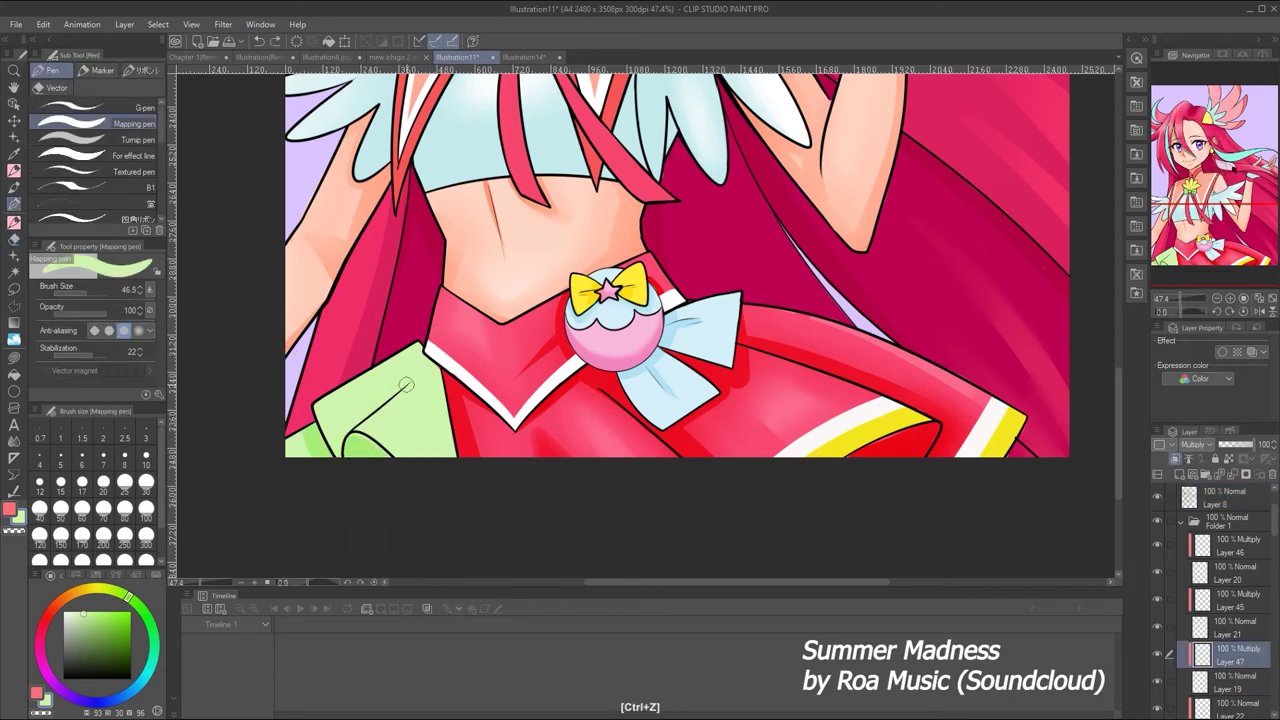
drag(412, 377, 344, 420)
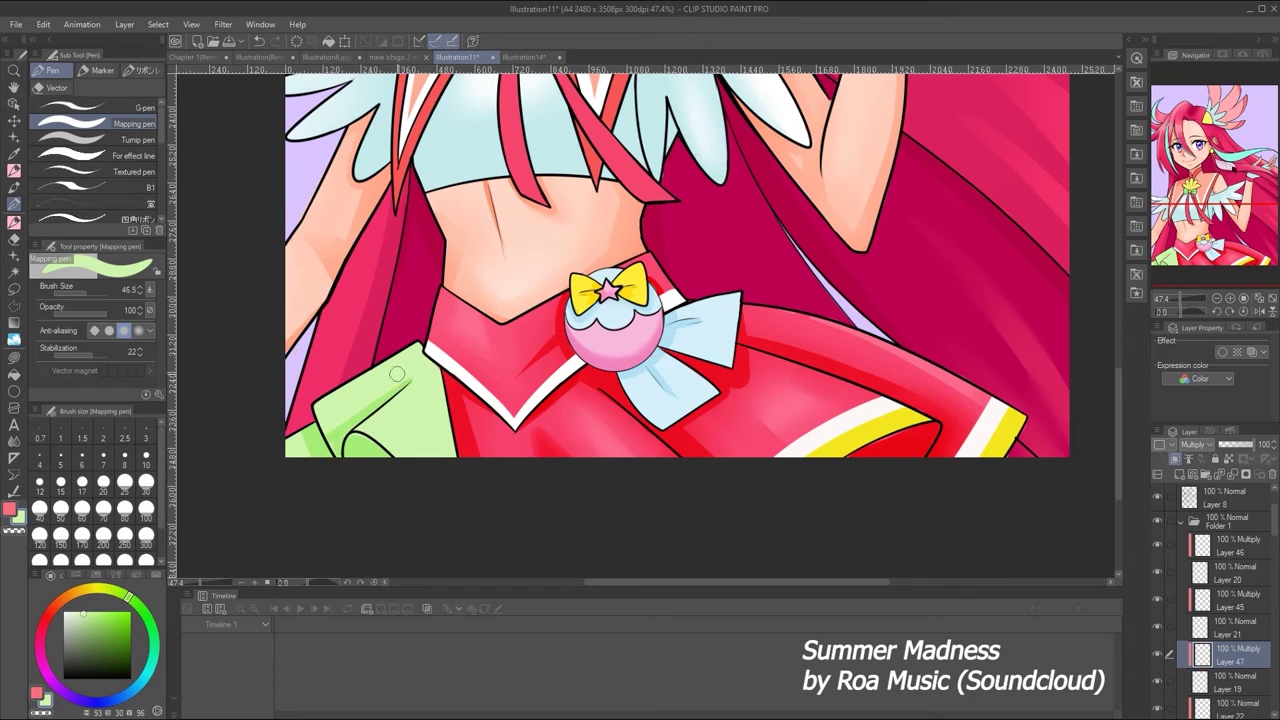
key(ctrl+z)
drag(438, 398, 373, 442)
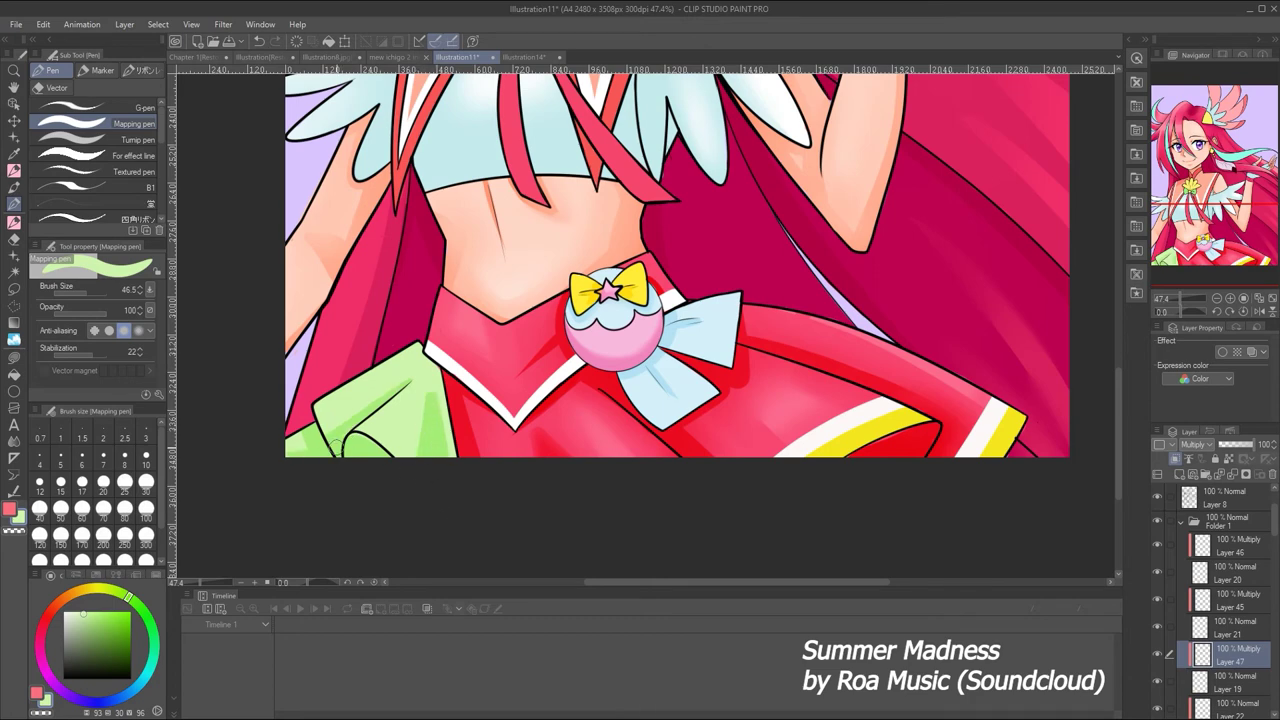
drag(448, 346, 418, 452)
key(ctrl+z)
Add a Normal layer above the green cloth's shading, paint pale green highlights on the cloth, and lower the layer opacity to 58%
click(1180, 297)
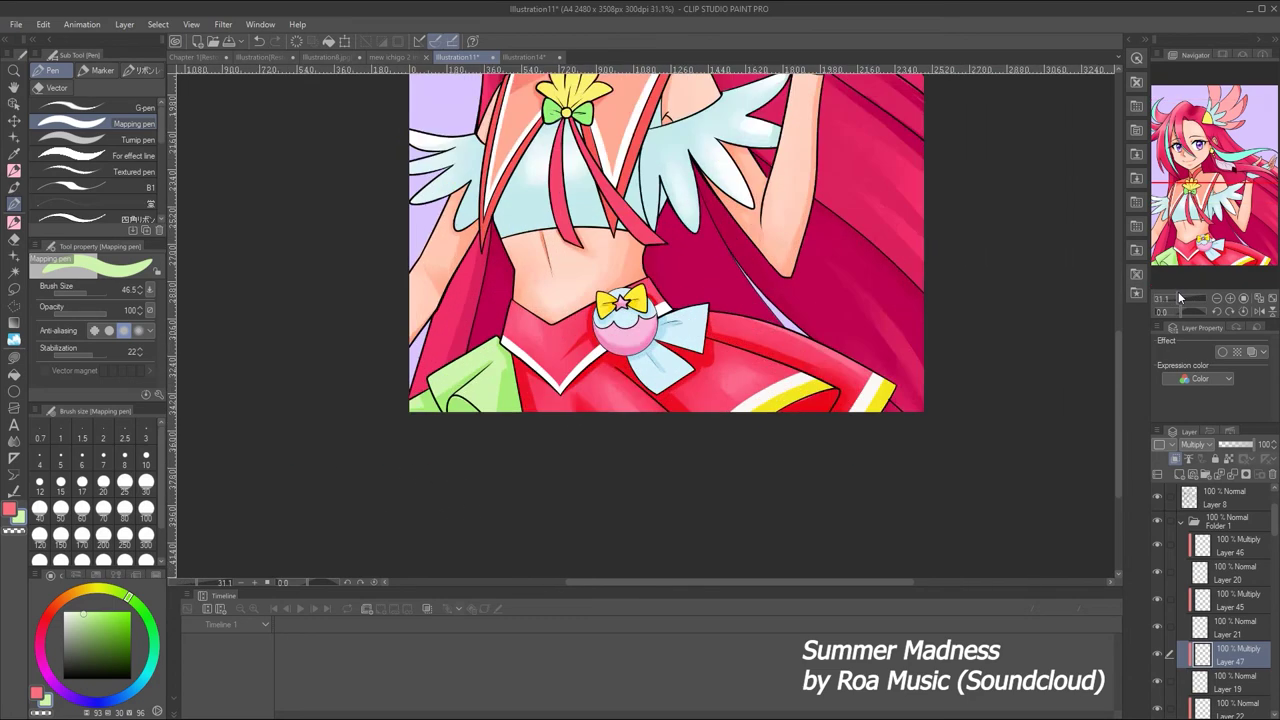
click(1186, 297)
click(1170, 296)
click(1182, 300)
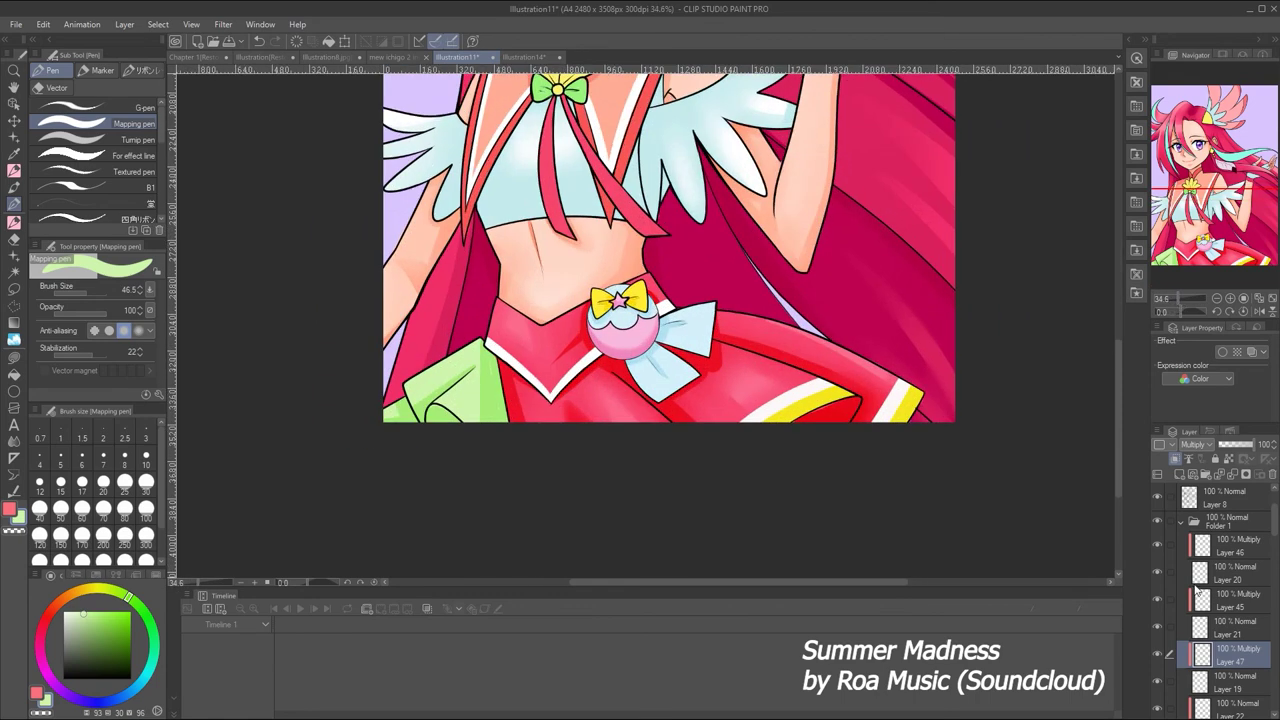
click(1159, 475)
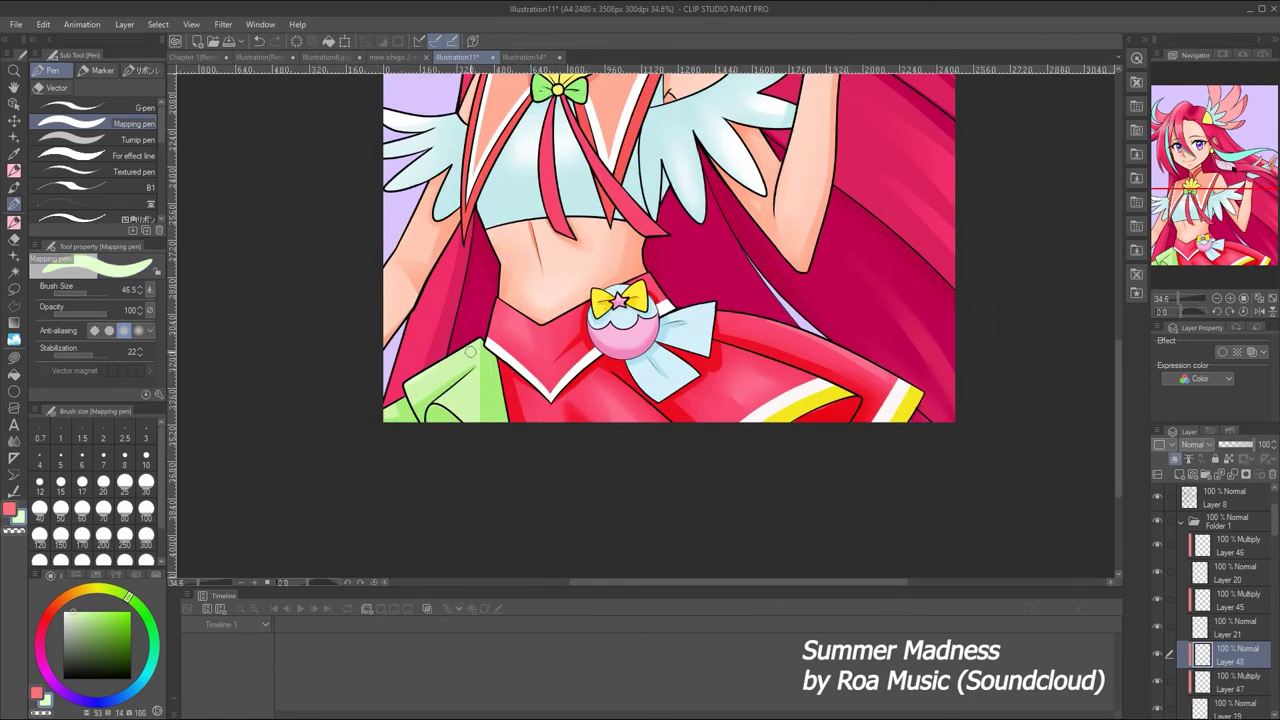
drag(470, 352, 451, 376)
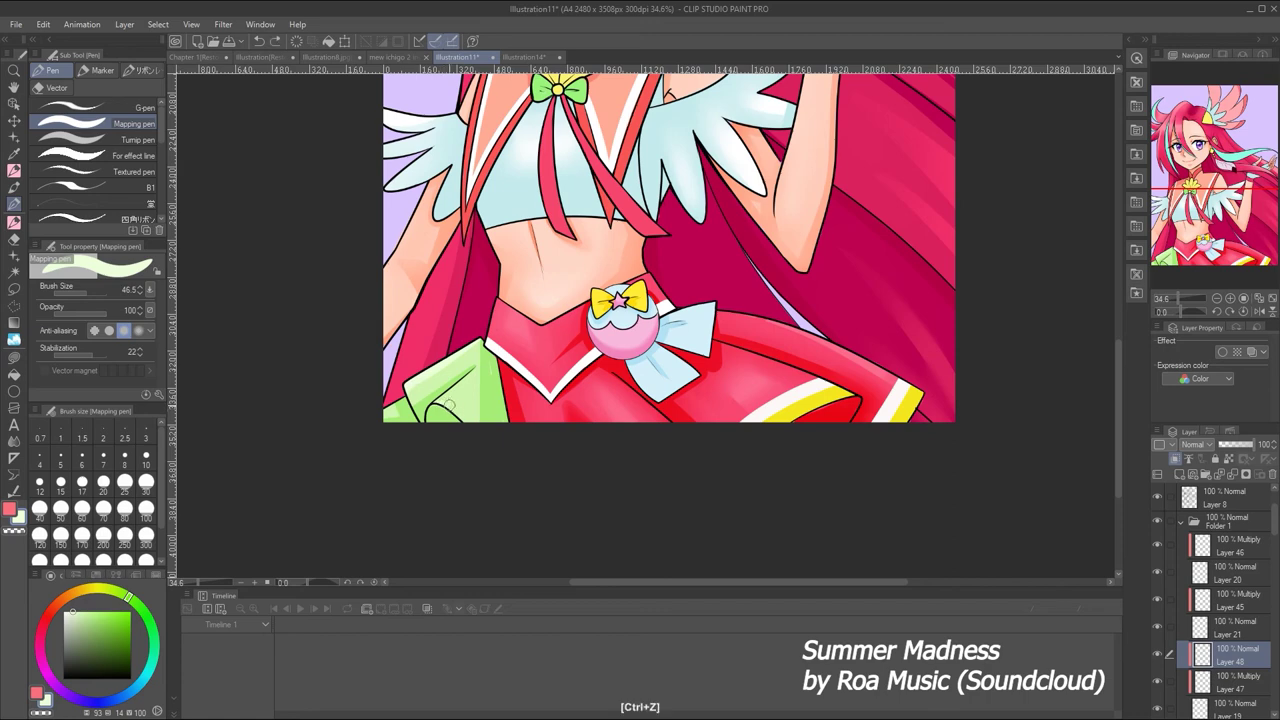
drag(1255, 444, 1241, 444)
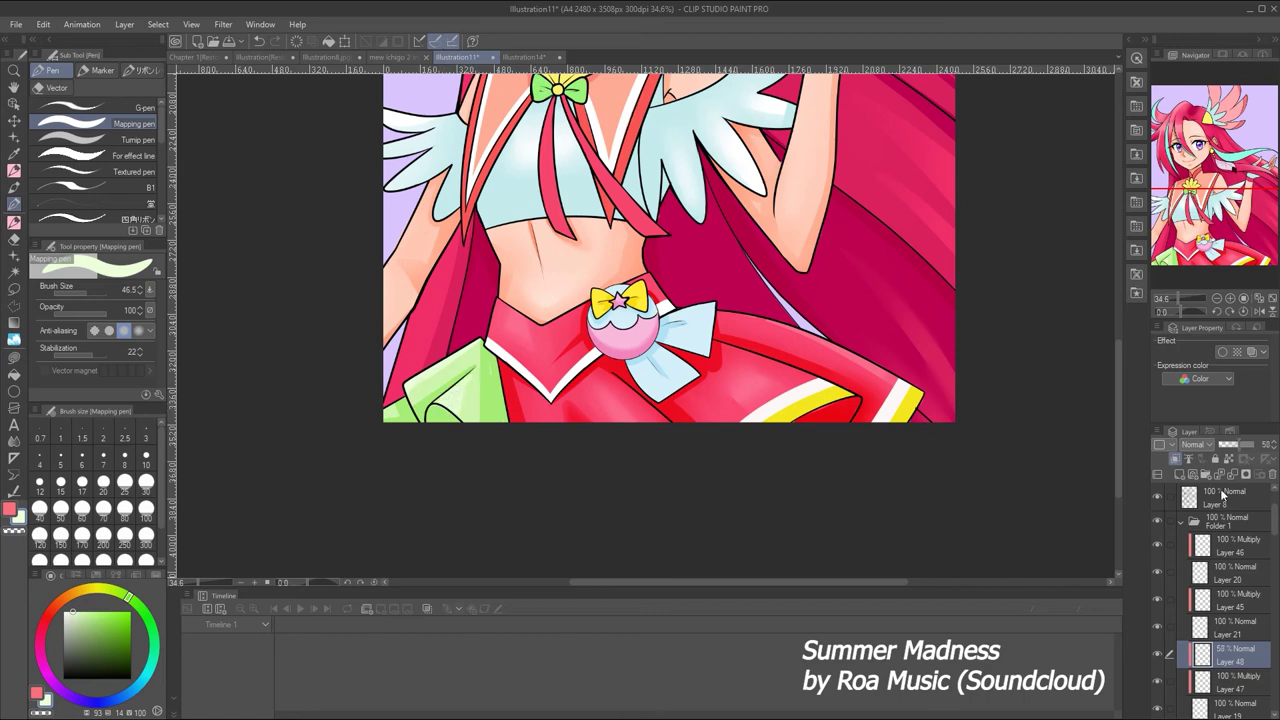
Shade the waist brooch's star with sampled pink on the Multiply layer and highlight it in pale pink on a new layer
click(1170, 295)
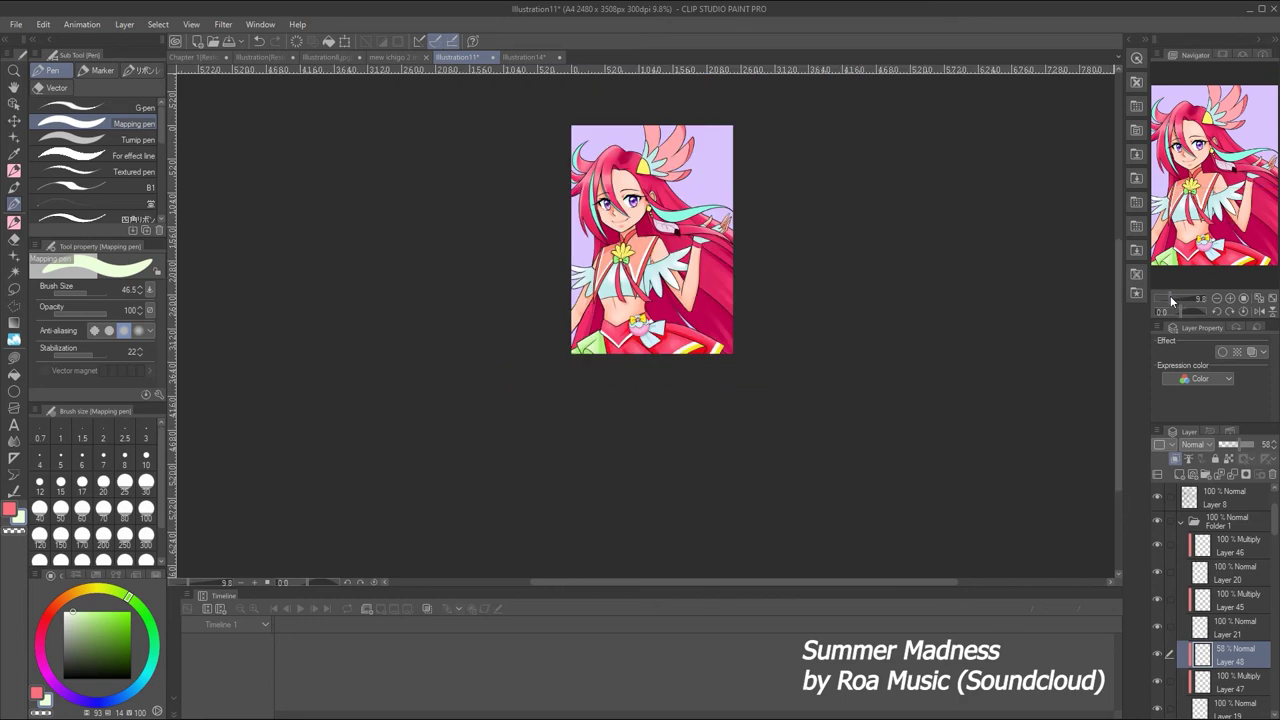
drag(1170, 295, 1187, 300)
ctrl+shift+click(488, 272)
alt+click(488, 272)
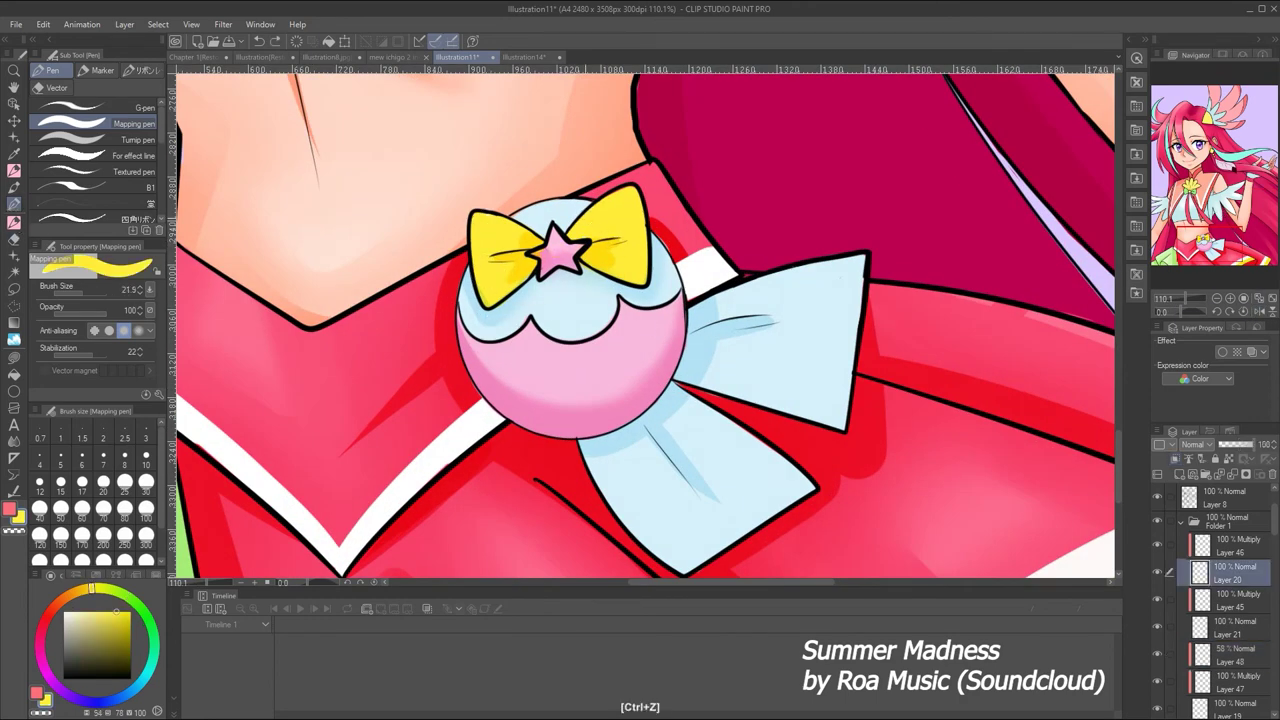
ctrl+shift+click(557, 254)
alt+click(557, 254)
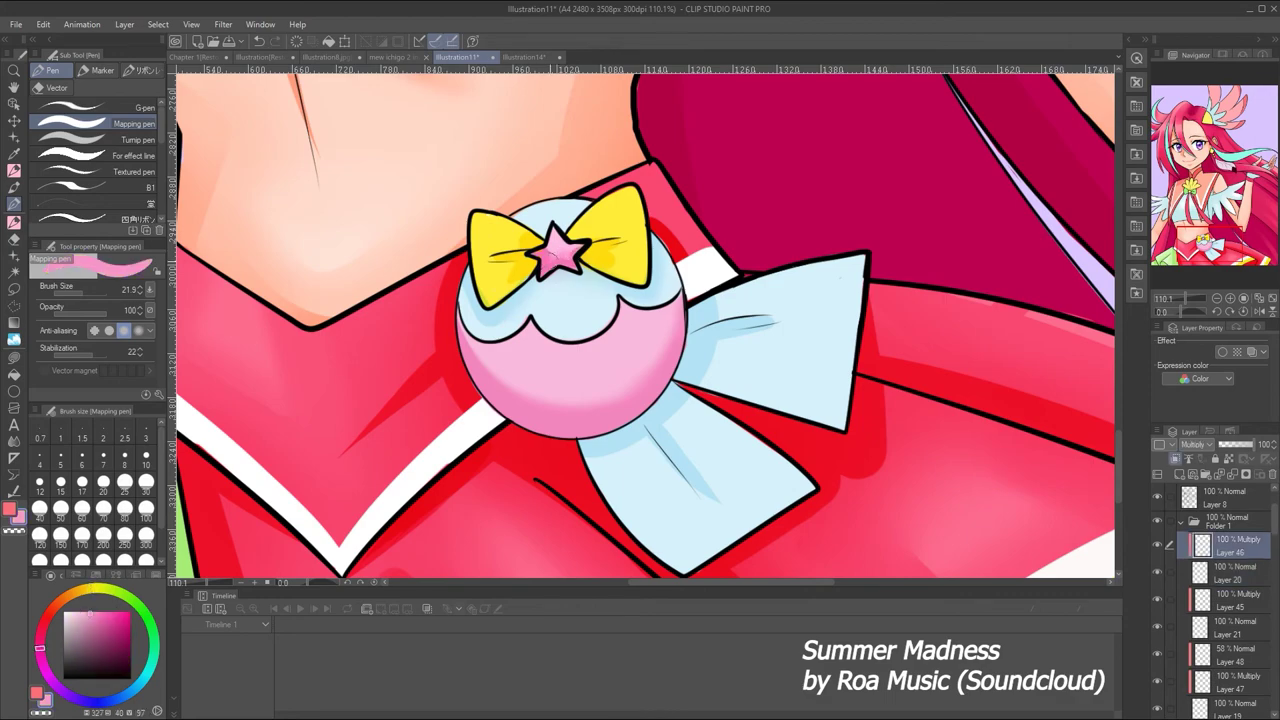
alt+click(557, 248)
key(ctrl+shift+n)
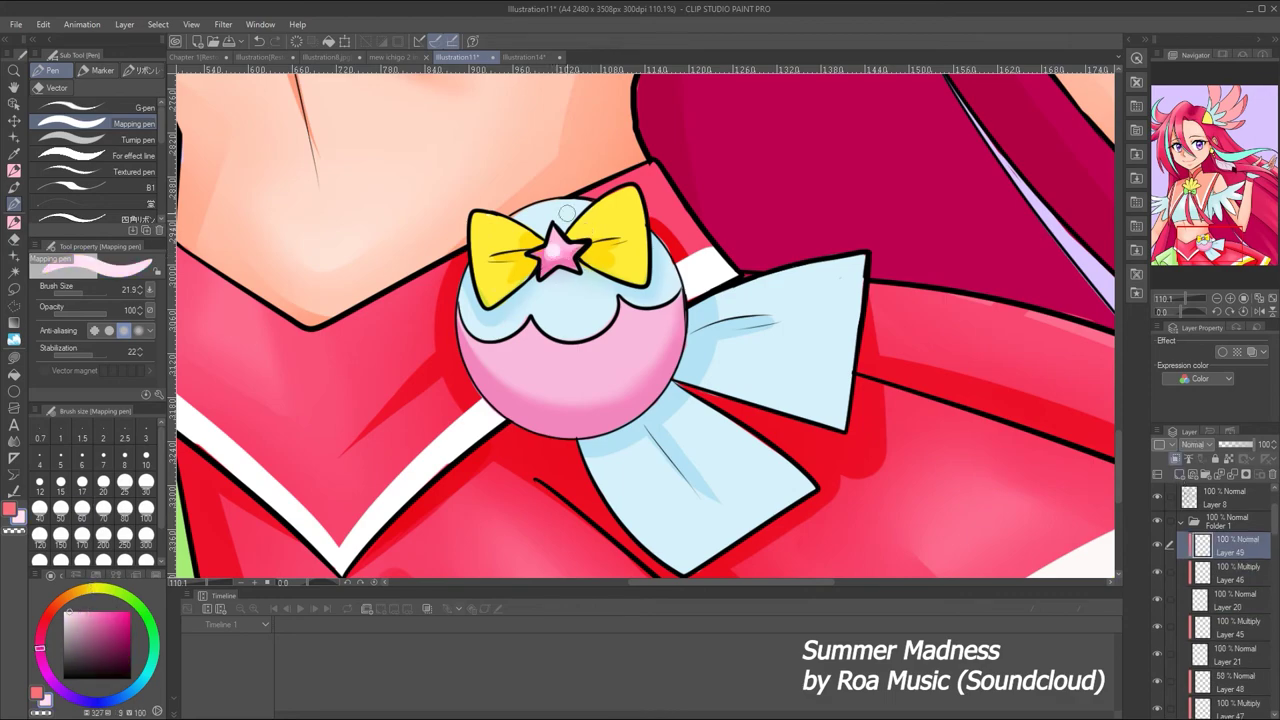
Add another layer above the brooch and brush near-white blue highlights onto its scalloped blue band
drag(1178, 297, 1192, 293)
key(ctrl+shift+n)
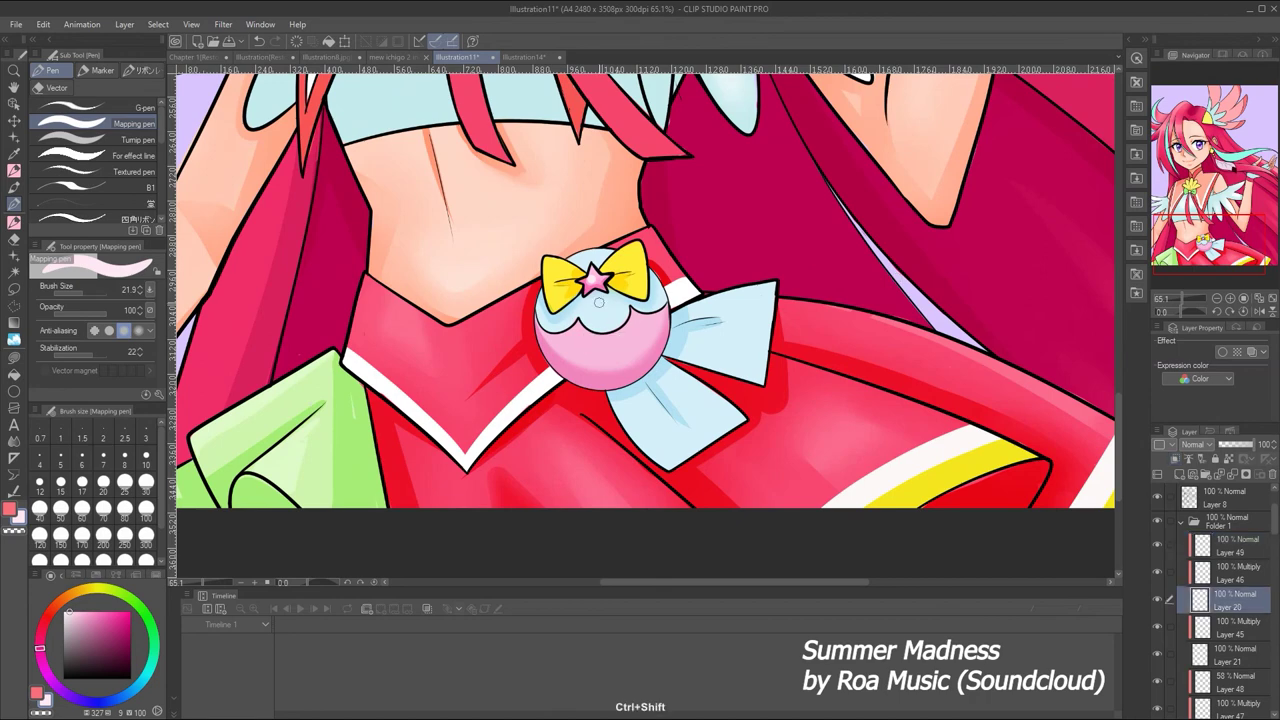
alt+click(575, 256)
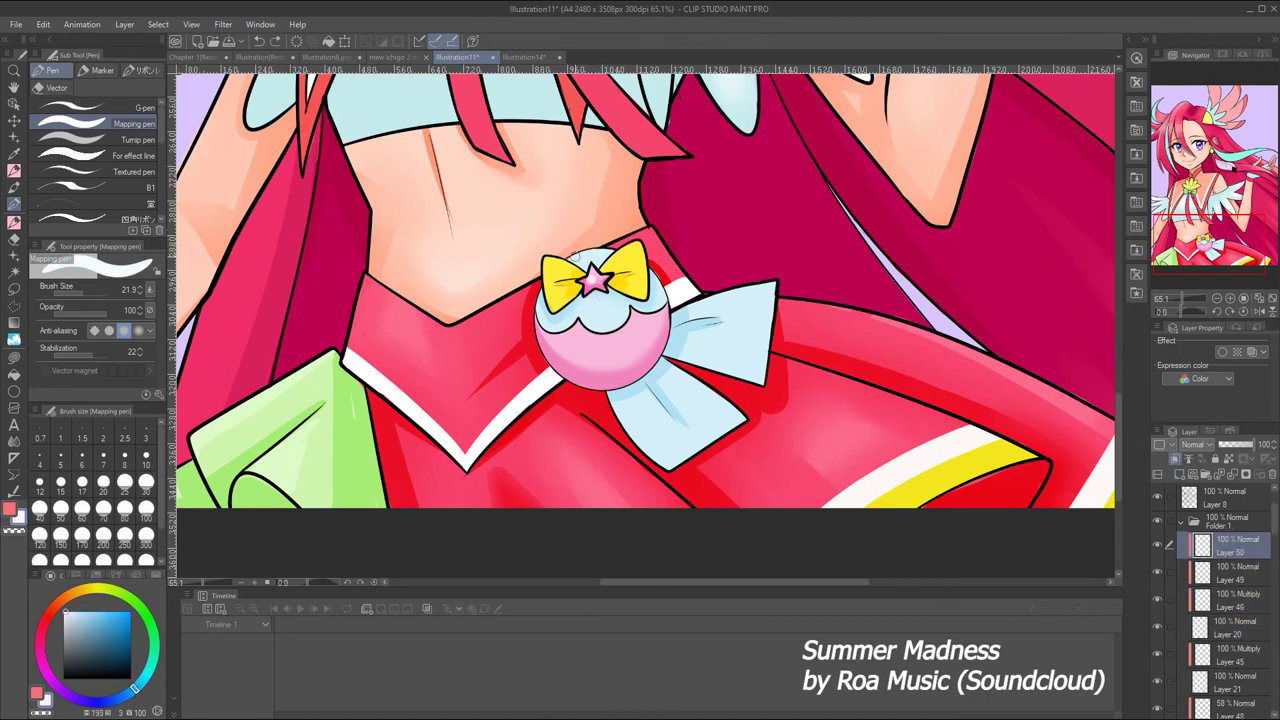
ctrl+shift+click(575, 256)
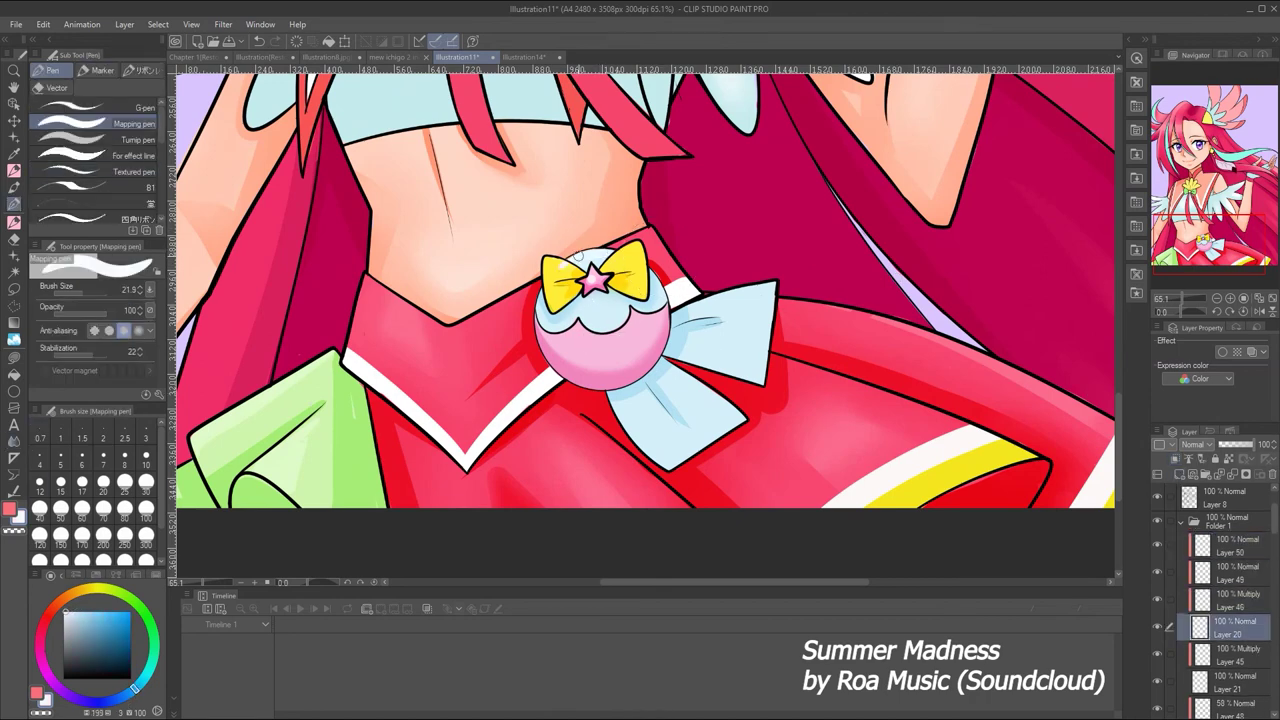
key(ctrl+z)
Shade the brooch's pink base beneath the scalloped edge with deeper pink on the Multiply layer, and soften it with the Blur tool
ctrl+shift+click(616, 369)
key(ctrl+z)
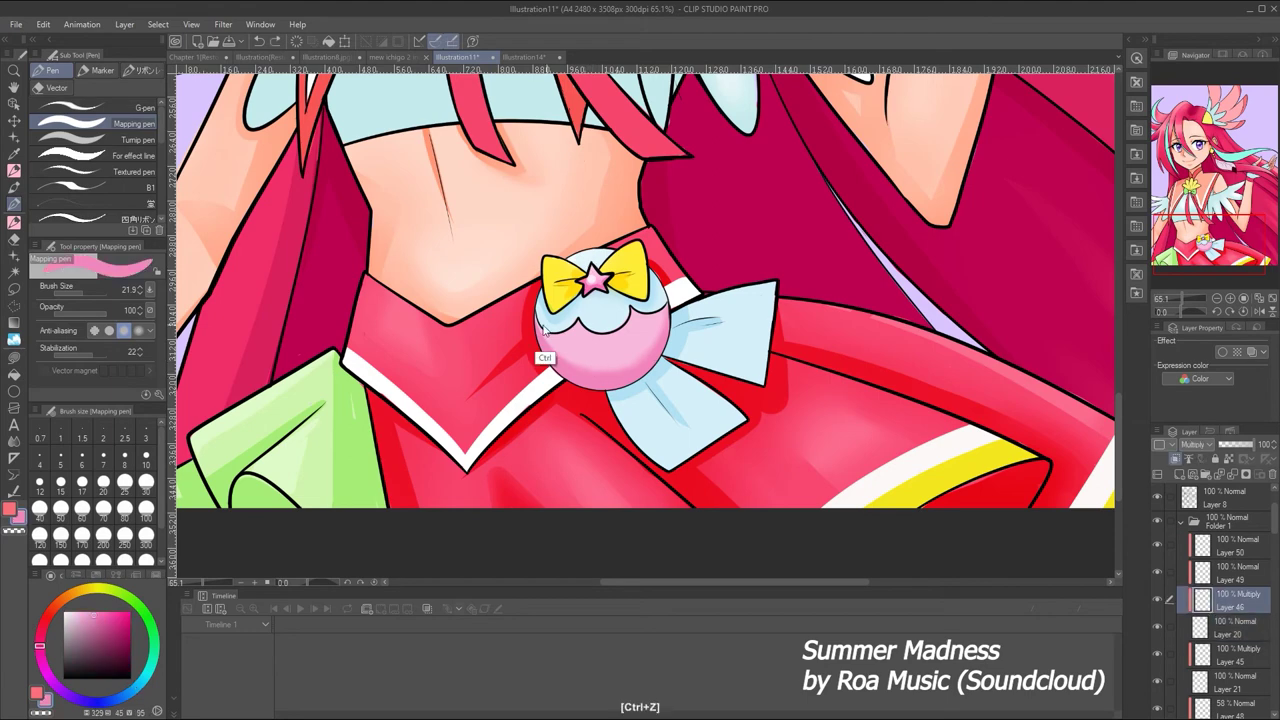
drag(580, 338, 628, 312)
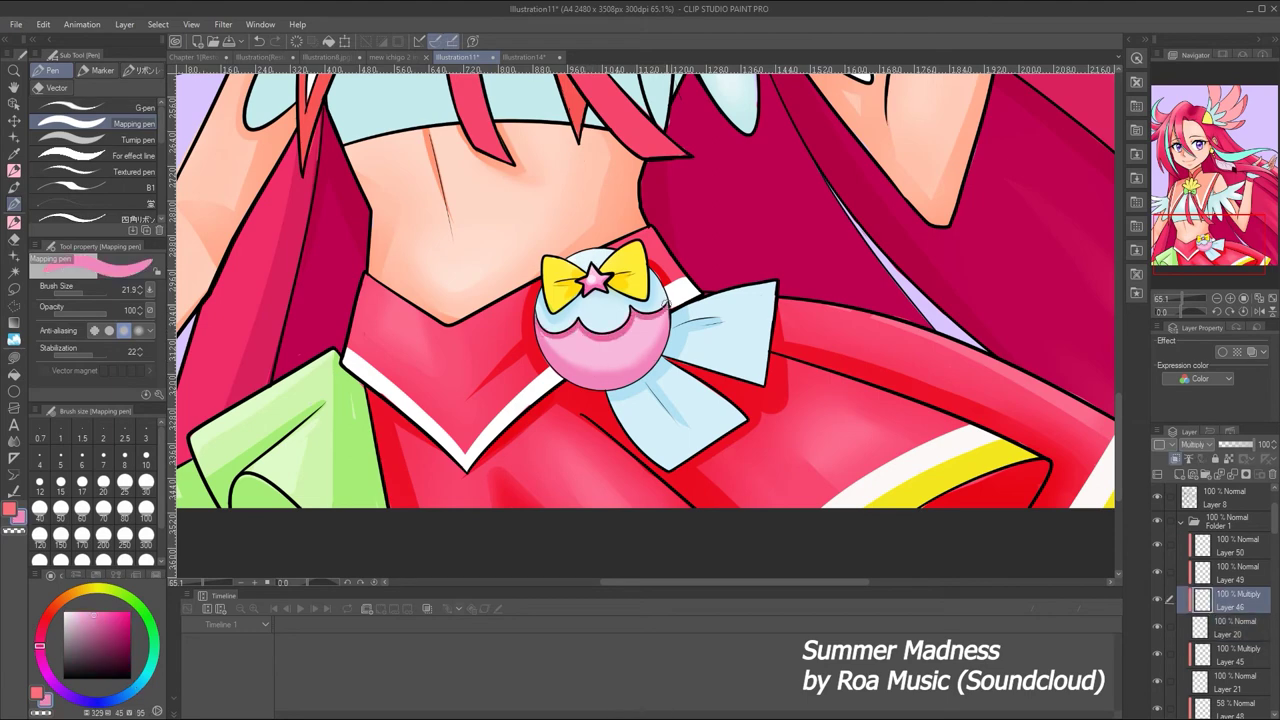
key(j)
key(ctrl+z)
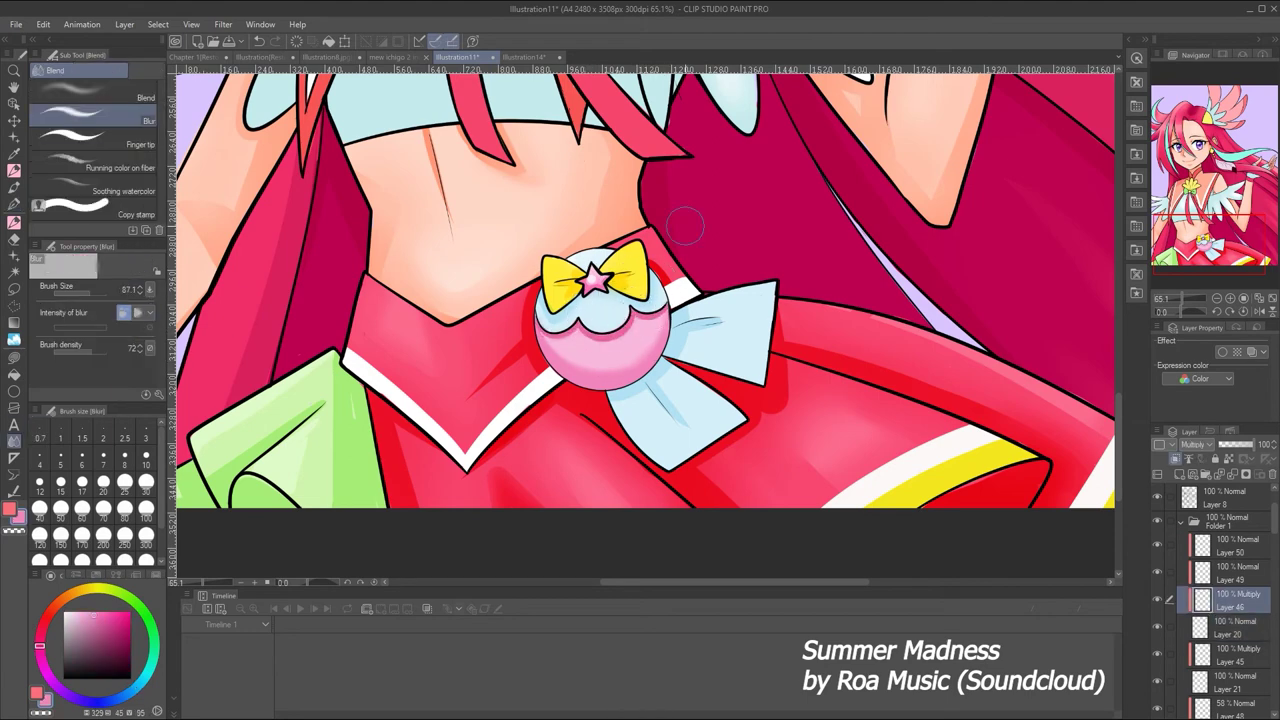
Add a clipped Multiply layer above the feathered top and shade its light blue fabric with the Mapping pen
click(1173, 299)
drag(1171, 294, 1182, 296)
click(1184, 478)
click(1197, 444)
click(1200, 130)
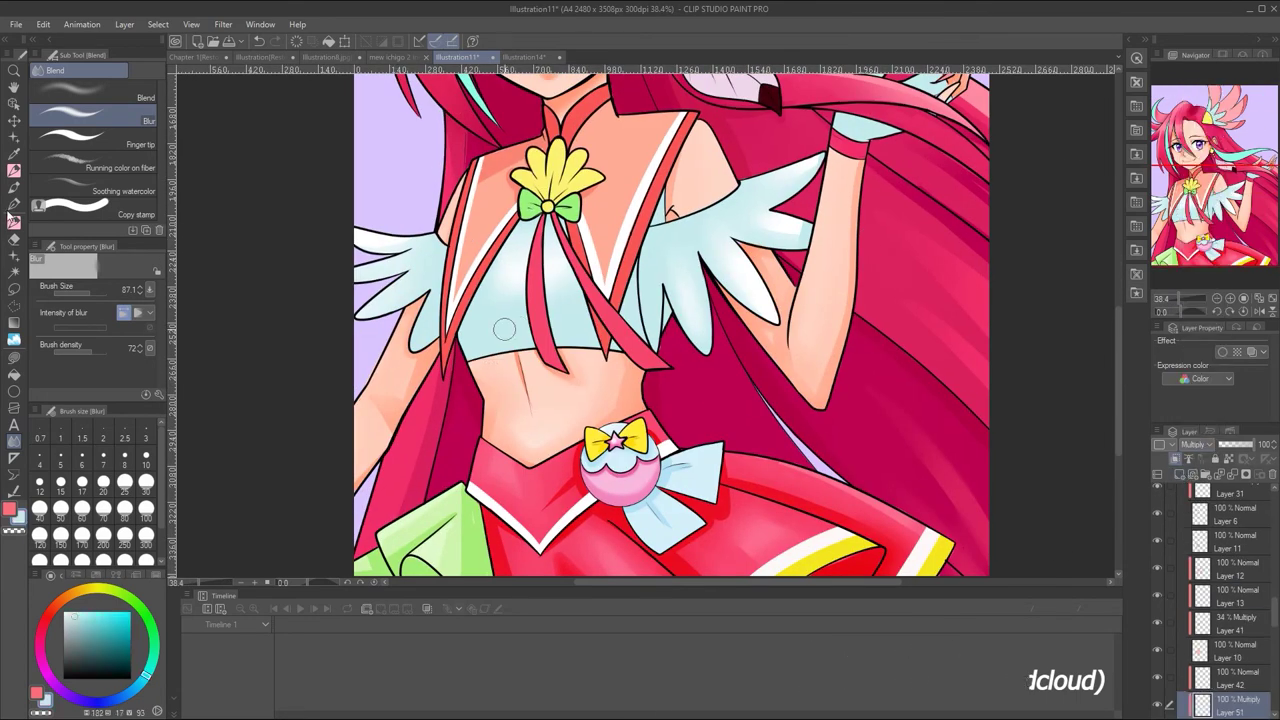
key(p)
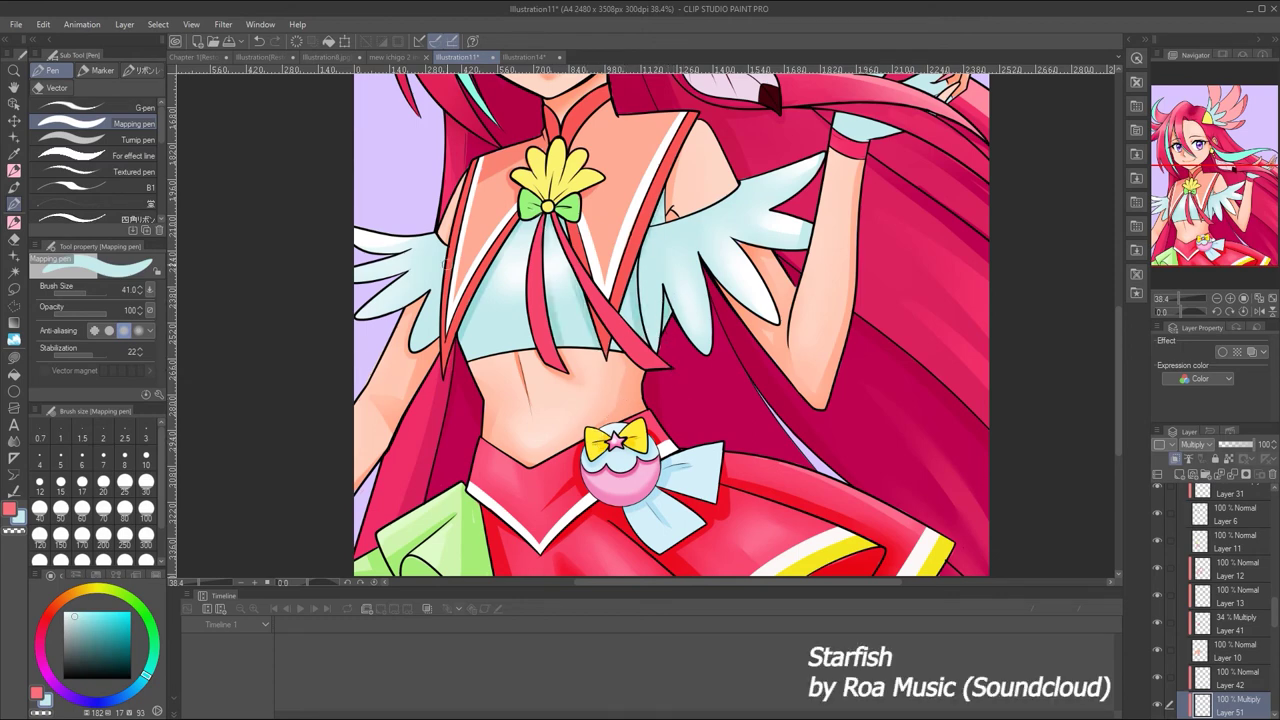
Add a clipped layer above the yellow shell ornament on the chest and highlight its petals in pale yellow
drag(1183, 293, 1178, 294)
drag(1233, 248, 1236, 216)
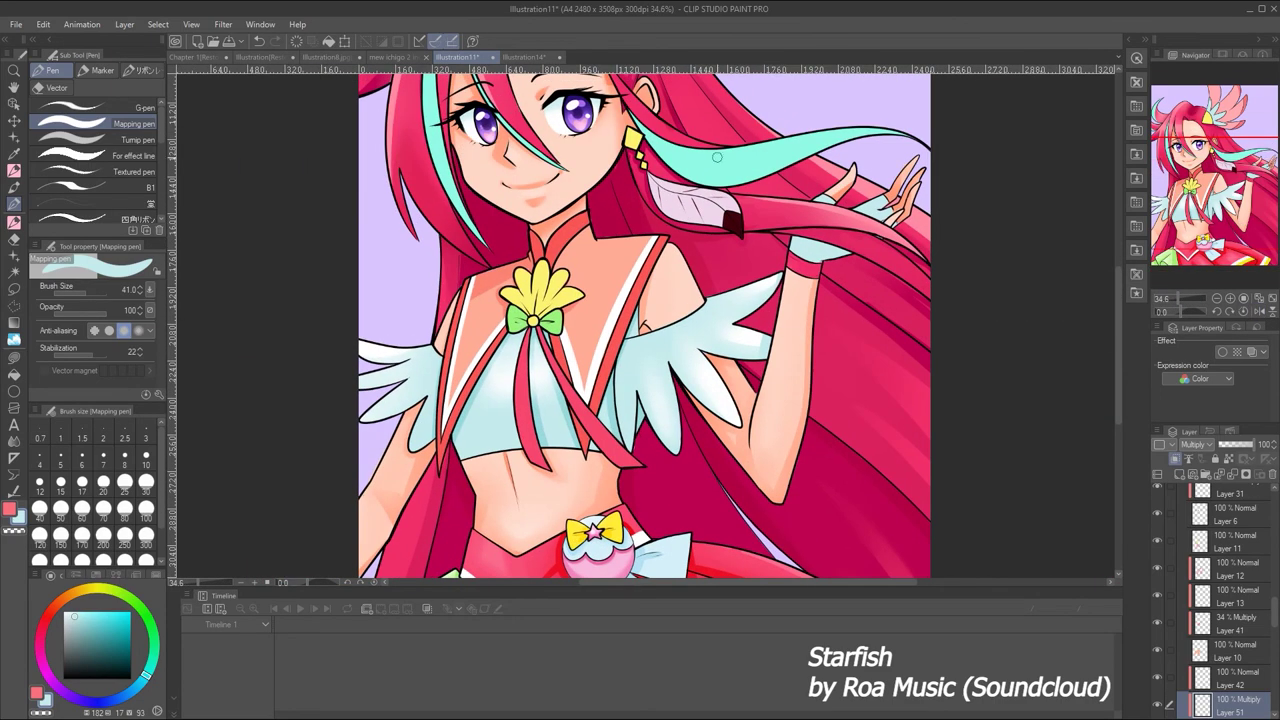
click(1183, 298)
alt+click(452, 237)
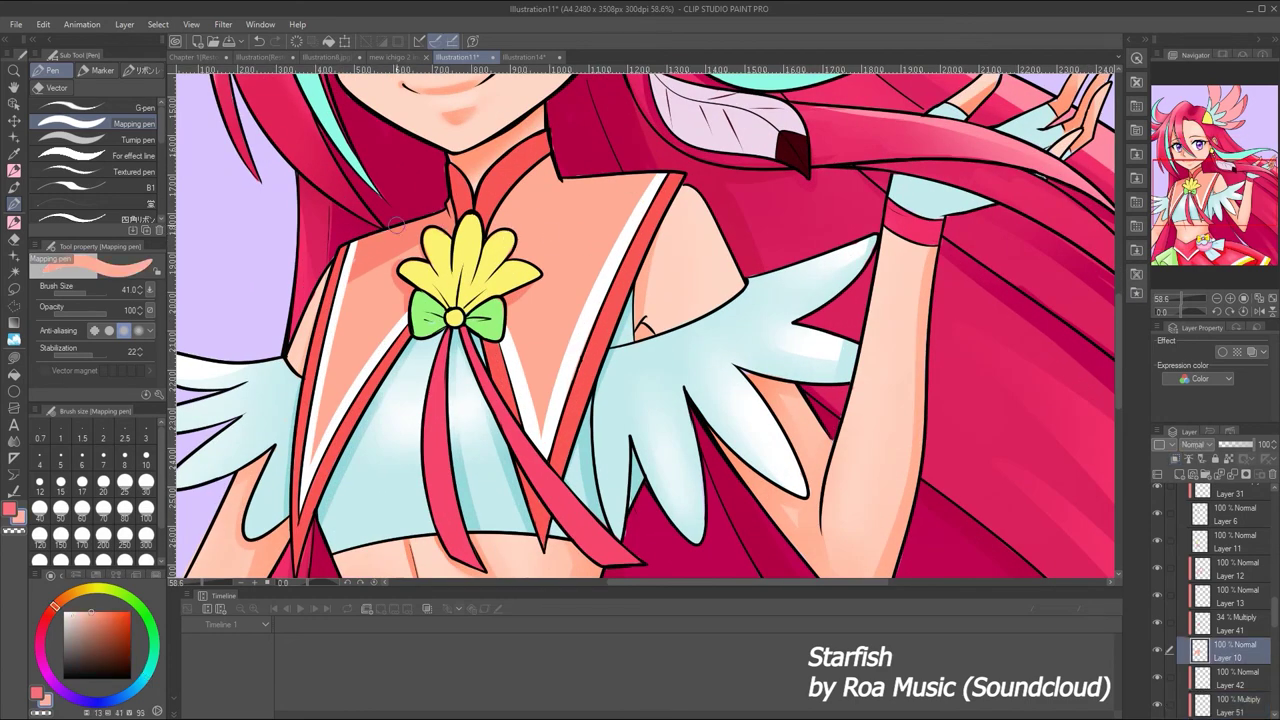
ctrl+shift+click(433, 245)
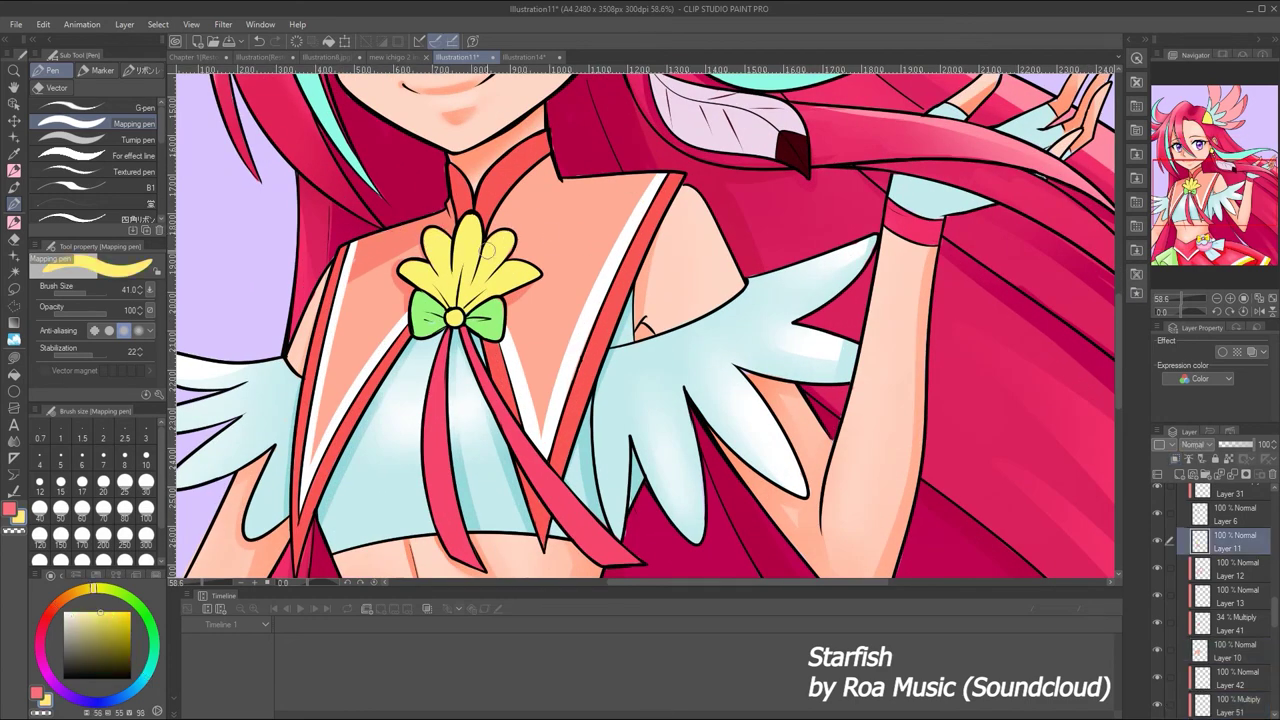
click(1179, 477)
alt+click(431, 243)
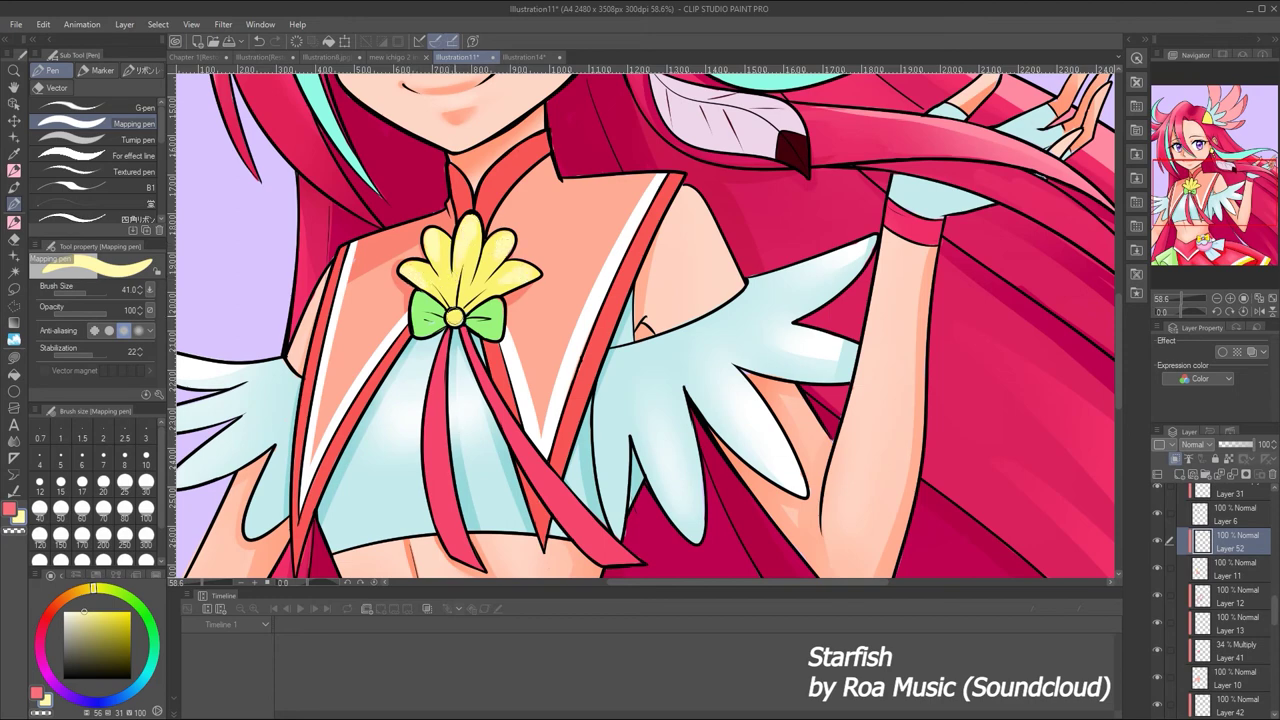
Add a clipped Multiply layer for the chest ornament and shade the bow with sampled green and the shell with sampled yellow
alt+click(526, 306)
ctrl+shift+click(526, 306)
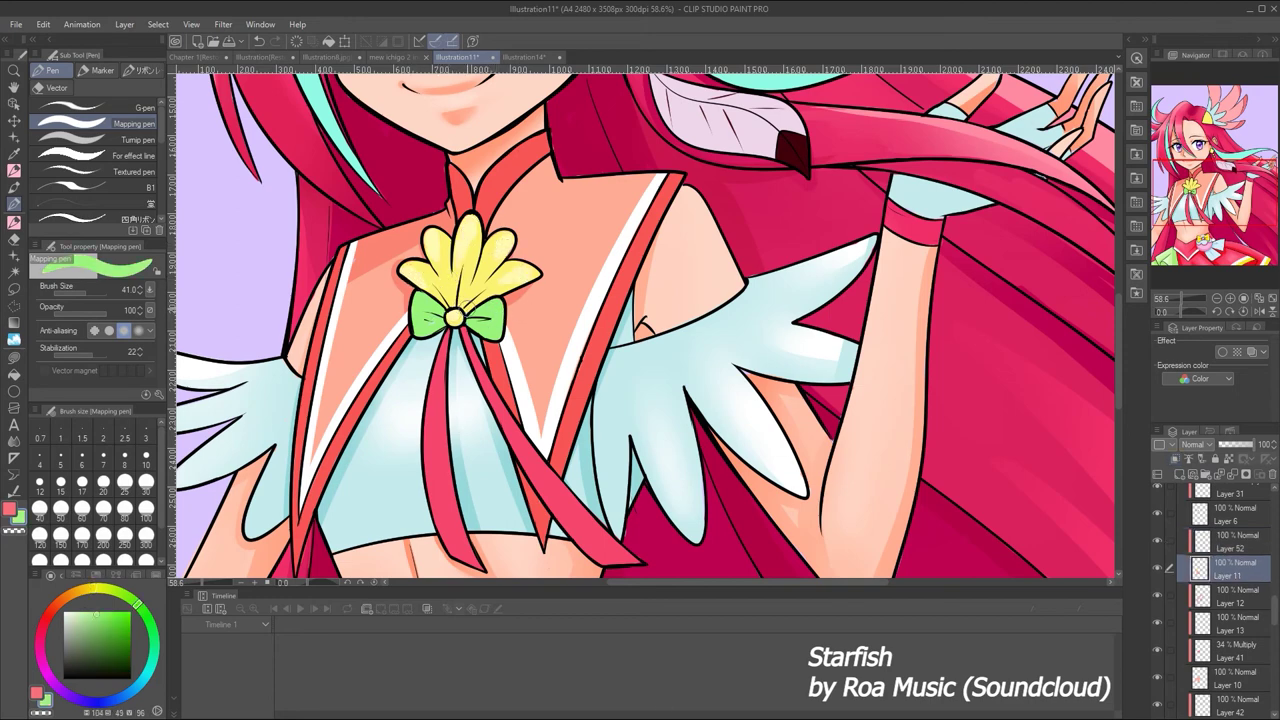
click(1179, 476)
click(1195, 444)
click(1200, 112)
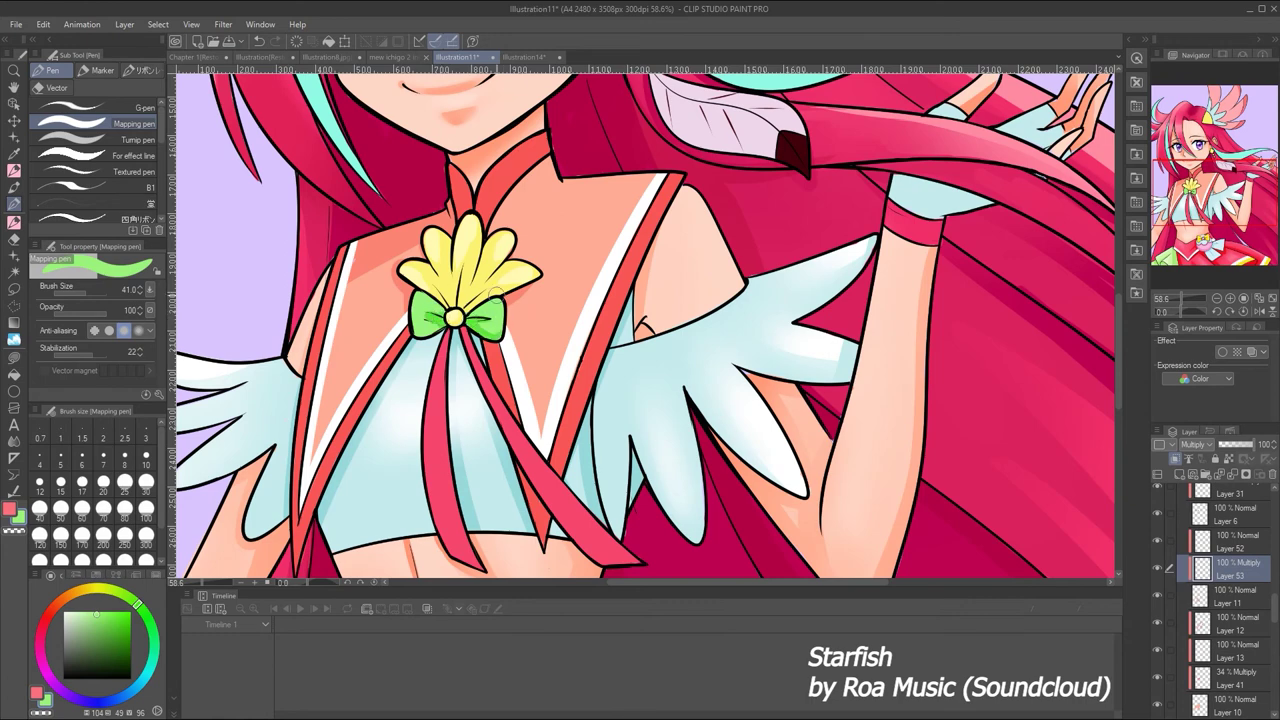
alt+click(487, 275)
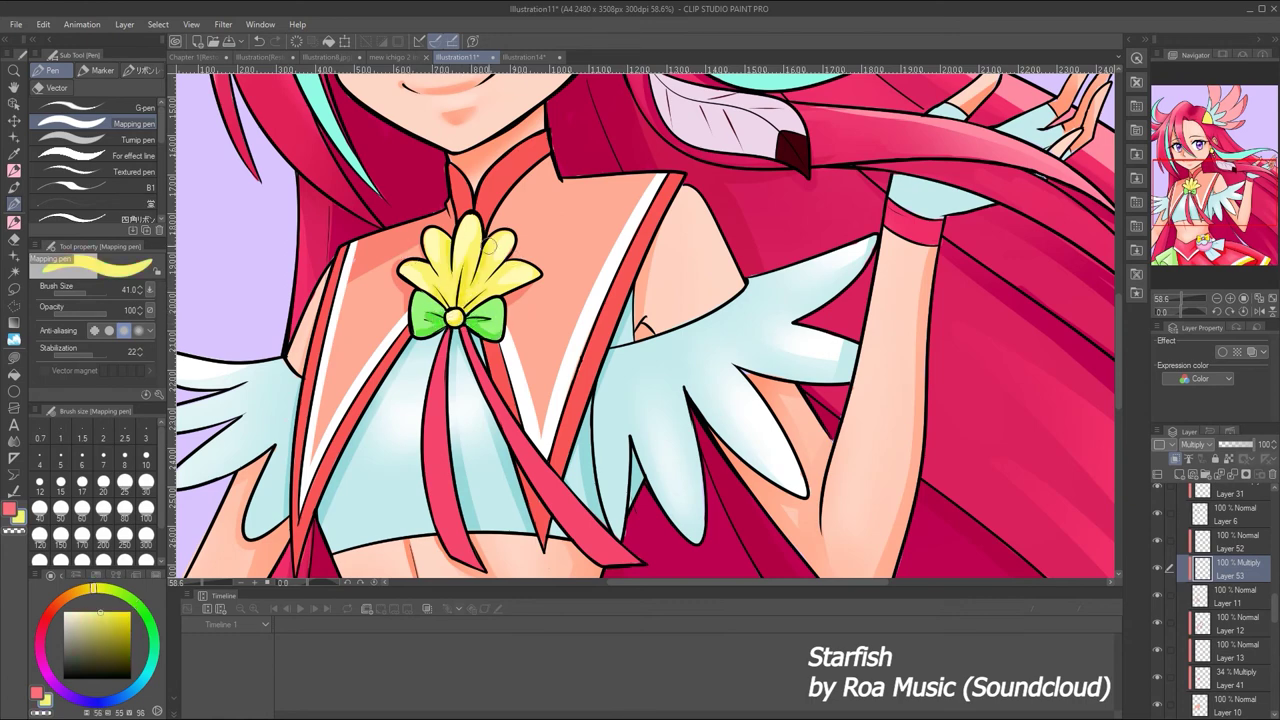
Shade the hair ornament's yellow shell on a new clipped Multiply layer and highlight it in pale yellow on a Normal layer above
click(1172, 297)
drag(1172, 292, 1180, 297)
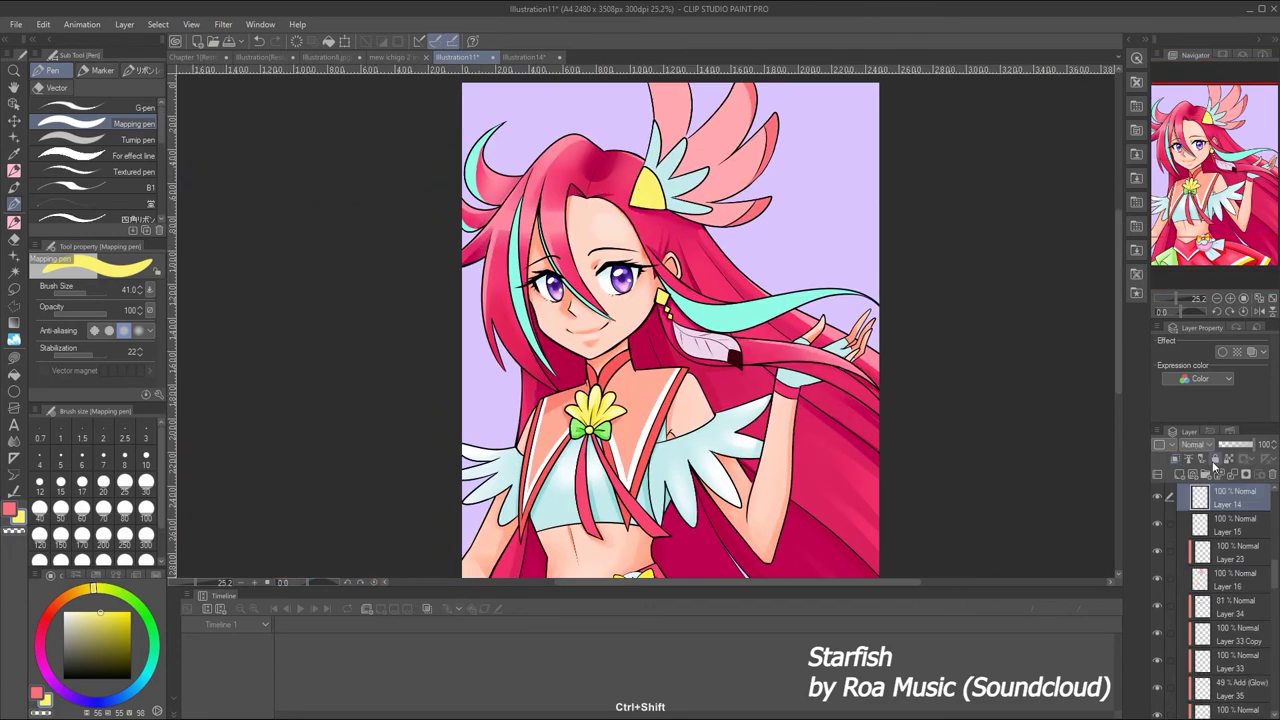
drag(1180, 297, 1195, 287)
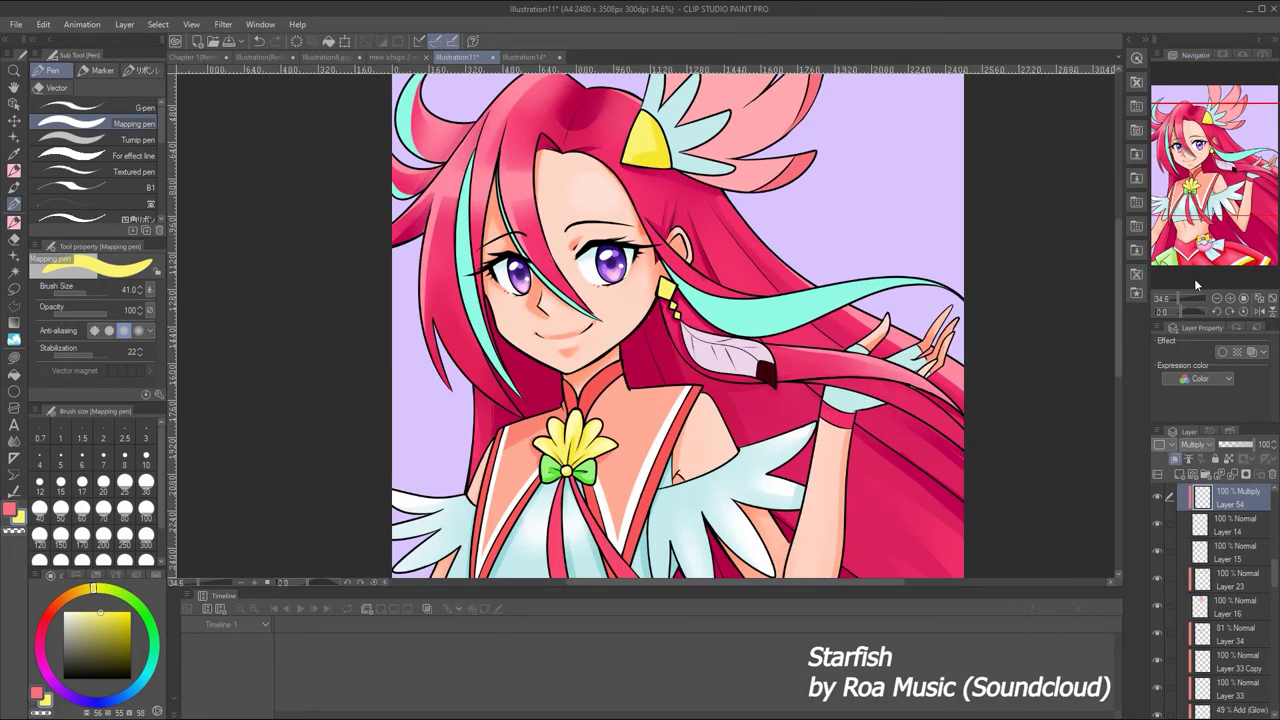
alt+click(576, 419)
key(ctrl+shift+n)
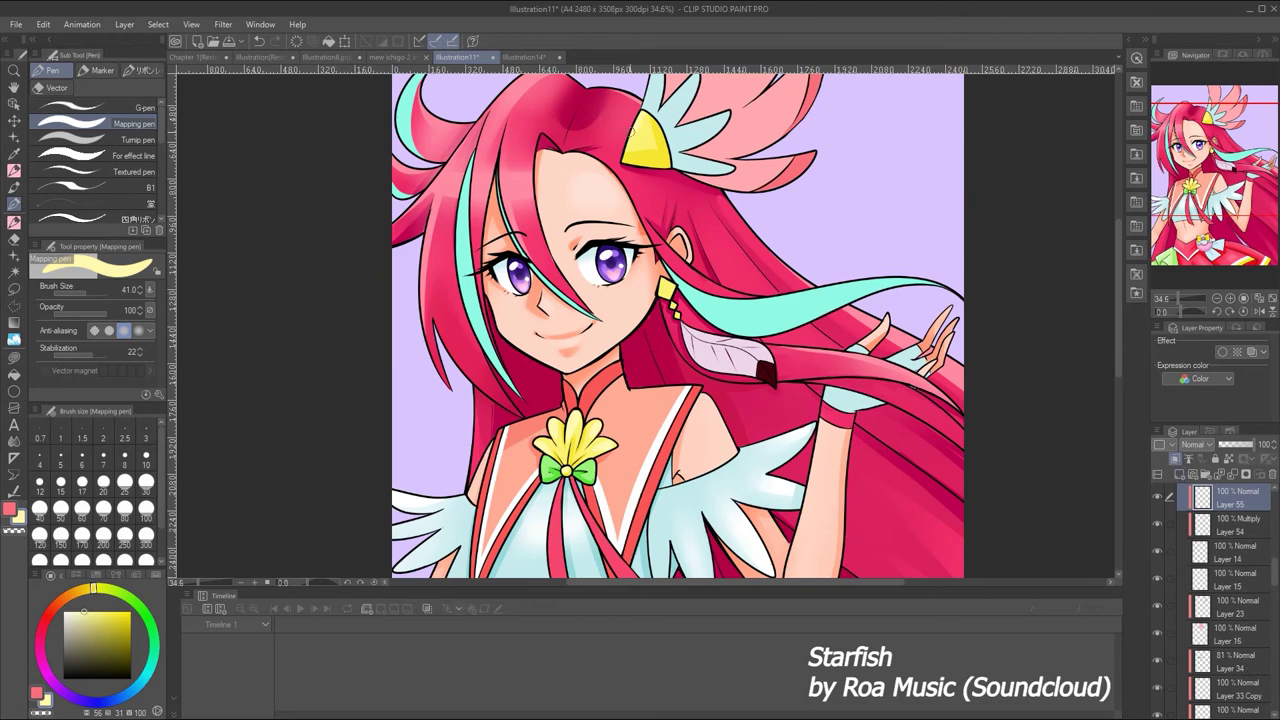
Add a clipped layer above the hair ornament's light blue feathers, paint white highlights on them, and soften with the Blur tool
drag(1190, 297, 1176, 292)
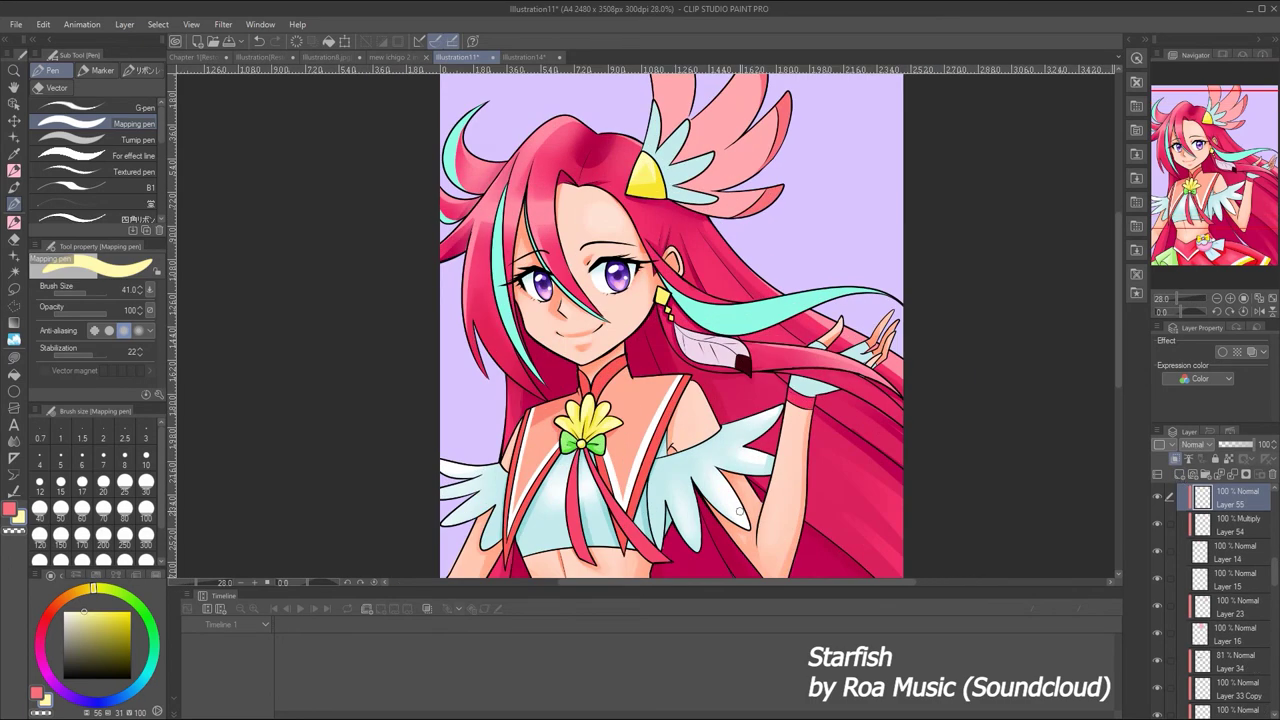
alt+click(700, 147)
ctrl+shift+click(700, 147)
key(ctrl+shift+n)
mouse_move(700, 147)
mouse_down()
mouse_move(685, 192)
mouse_move(660, 200)
mouse_move(681, 229)
mouse_up()
key(j)
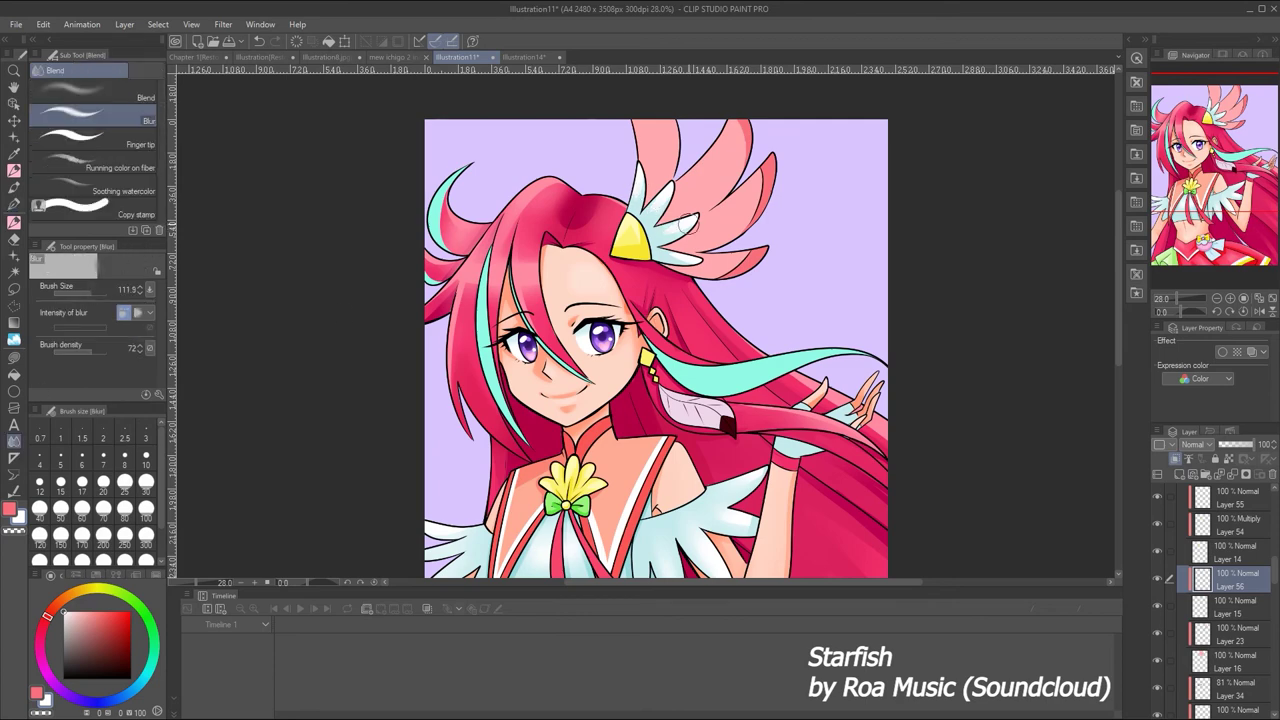
Add a clipped layer above the hair ornament's pink feathers, highlight them in pale pink, blur the strokes and lower the layer opacity to 75%
ctrl+shift+click(690, 235)
click(1178, 476)
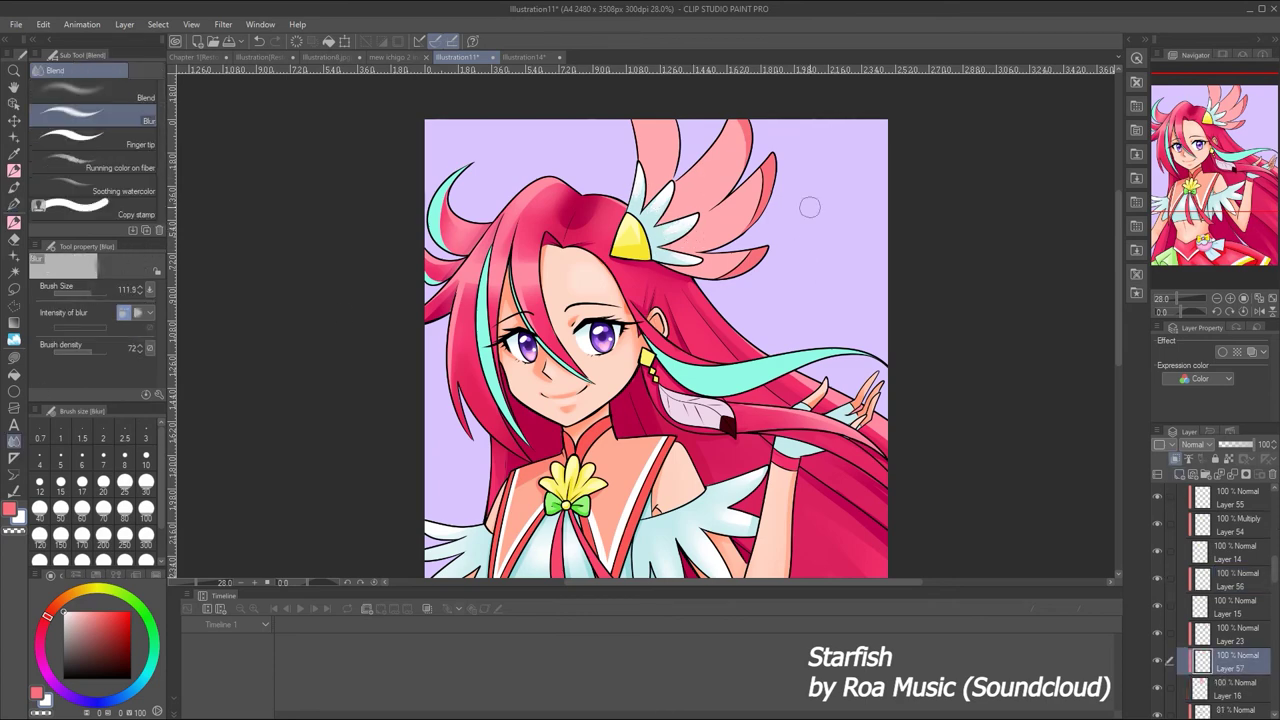
key(p)
mouse_move(652, 119)
mouse_down()
mouse_move(658, 140)
mouse_move(728, 160)
mouse_move(736, 266)
mouse_up()
click(14, 441)
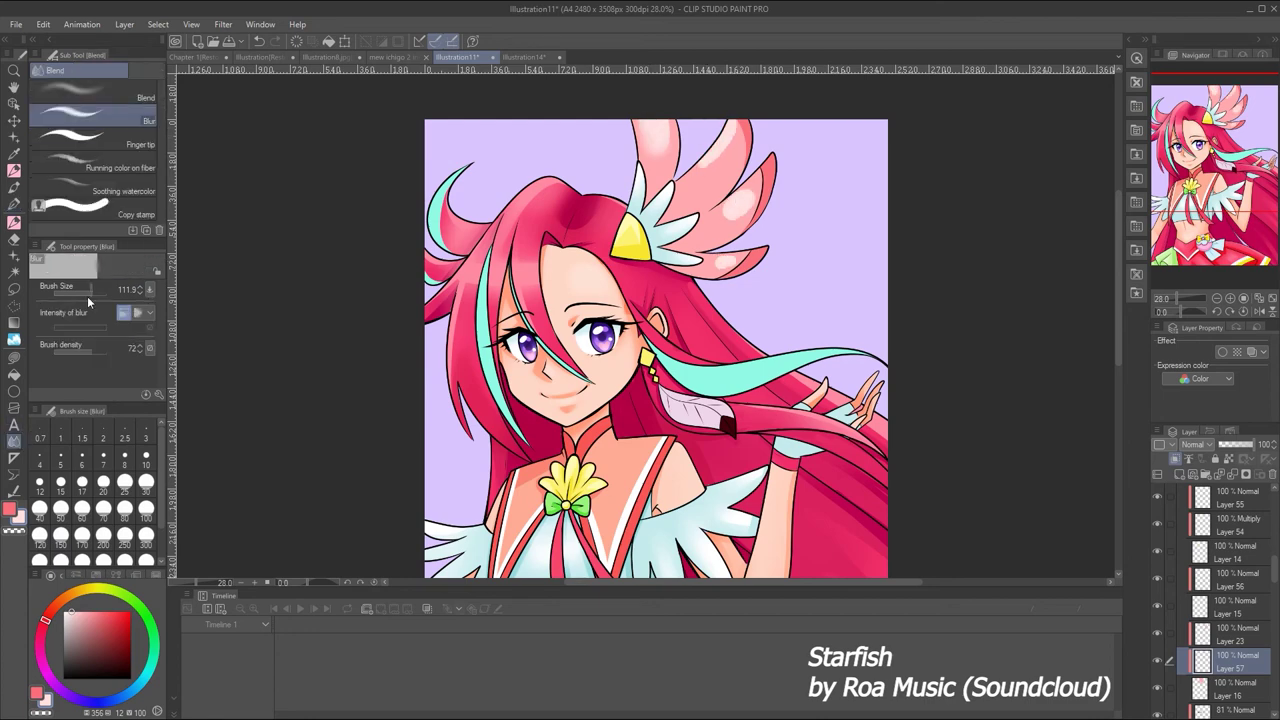
mouse_move(648, 118)
mouse_down()
mouse_move(708, 130)
mouse_move(750, 175)
mouse_move(720, 272)
mouse_up()
click(1250, 443)
Compare the feathers with the reference illustration and shade them in darker pink with the Mapping pen, at 32% layer opacity
mouse_move(1180, 298)
mouse_down()
mouse_move(1170, 291)
mouse_move(1197, 288)
mouse_up()
click(524, 57)
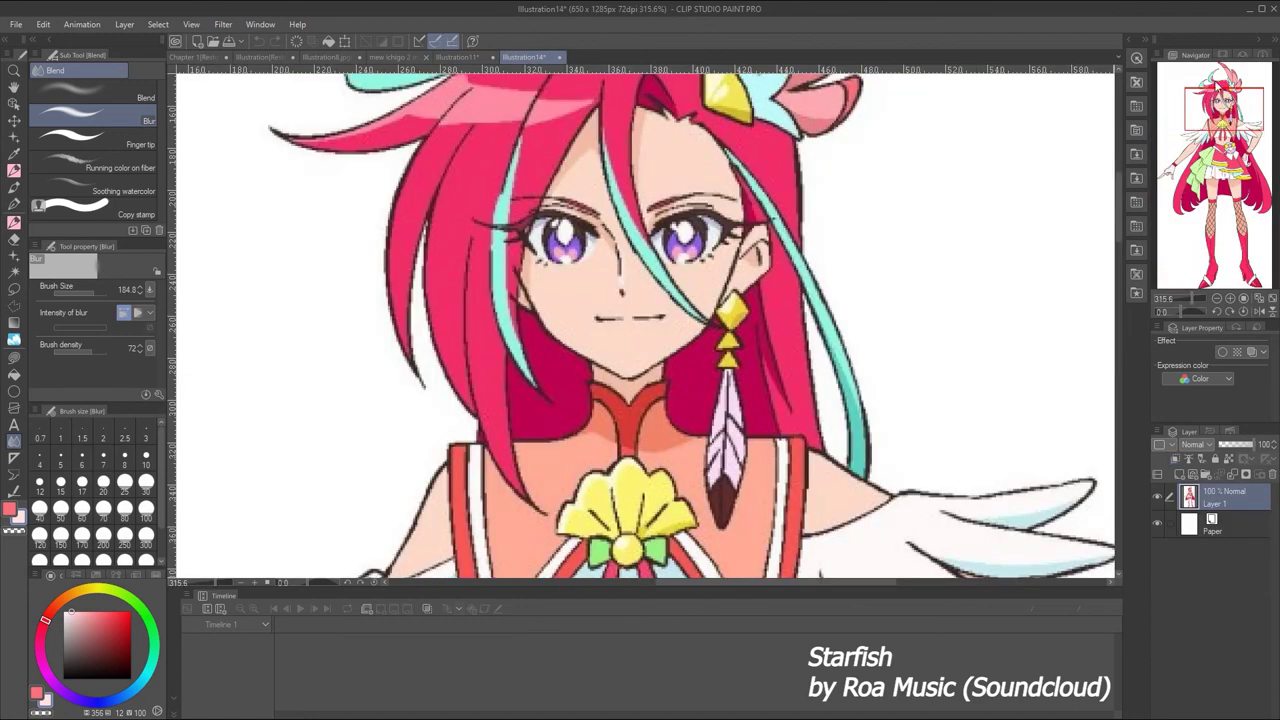
scroll(800, 270, up, 5)
click(457, 57)
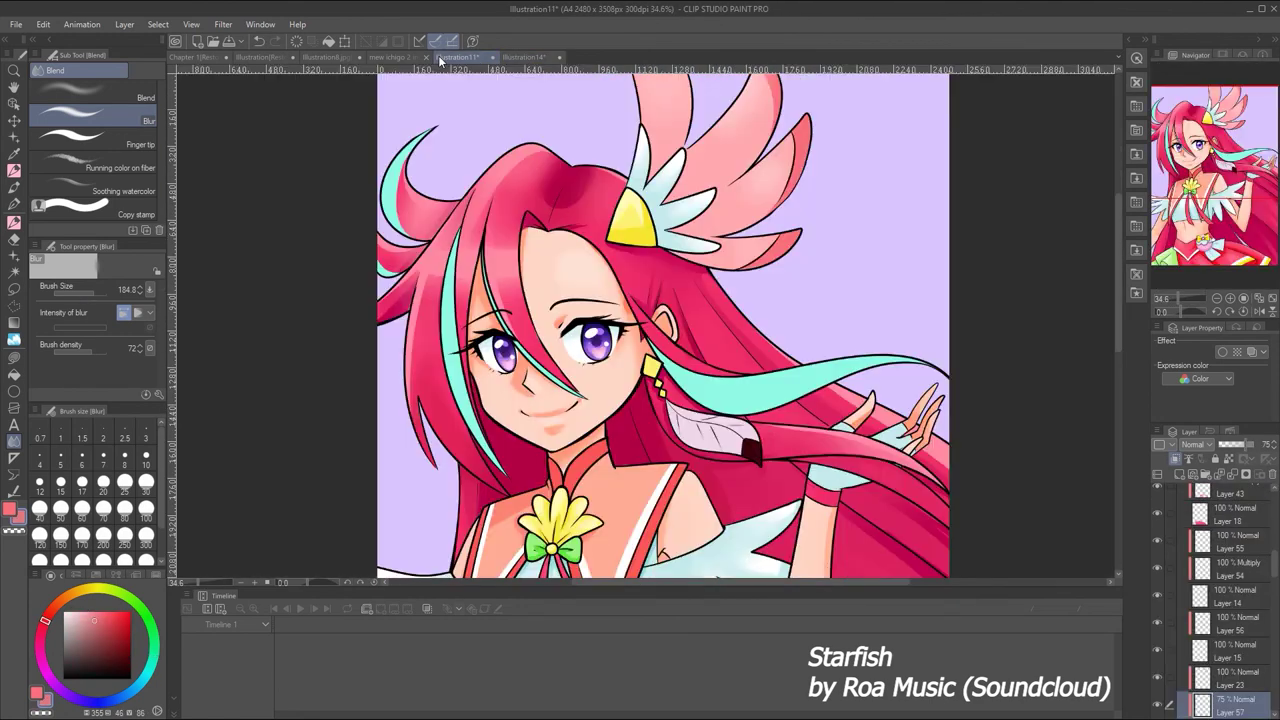
click(14, 170)
click(87, 290)
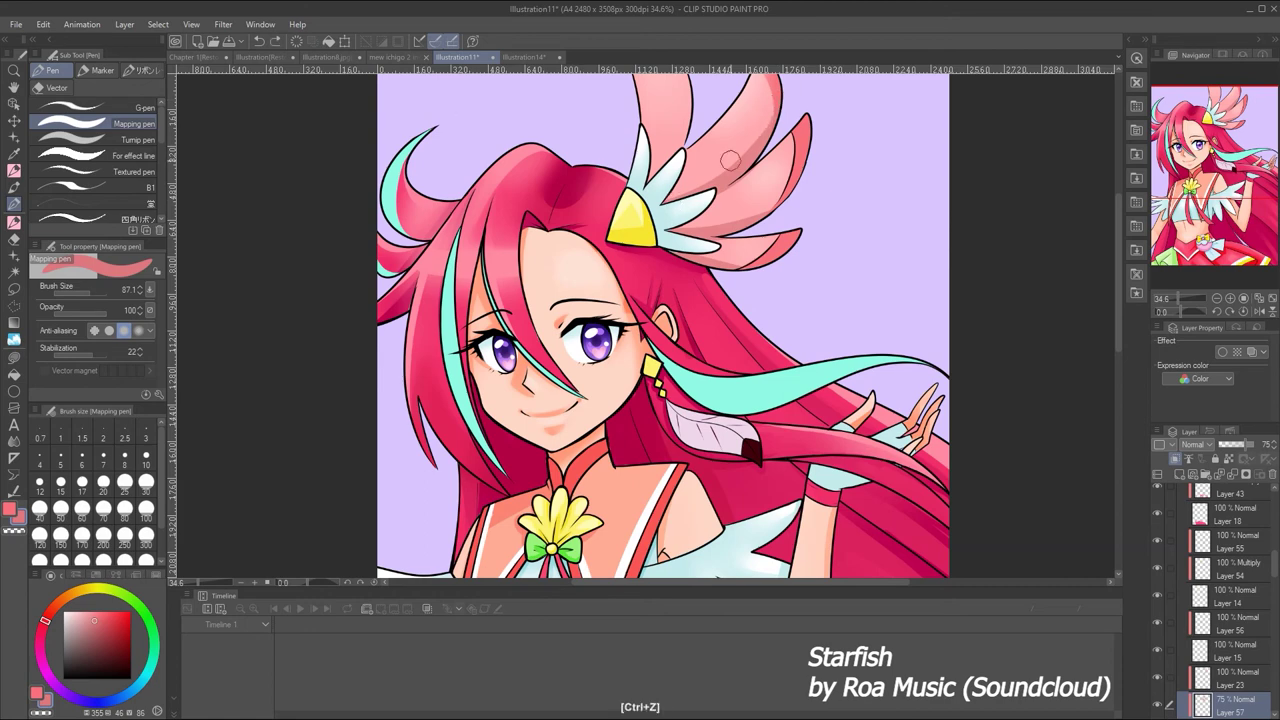
drag(1242, 444, 1221, 444)
scroll(660, 320, up, 2)
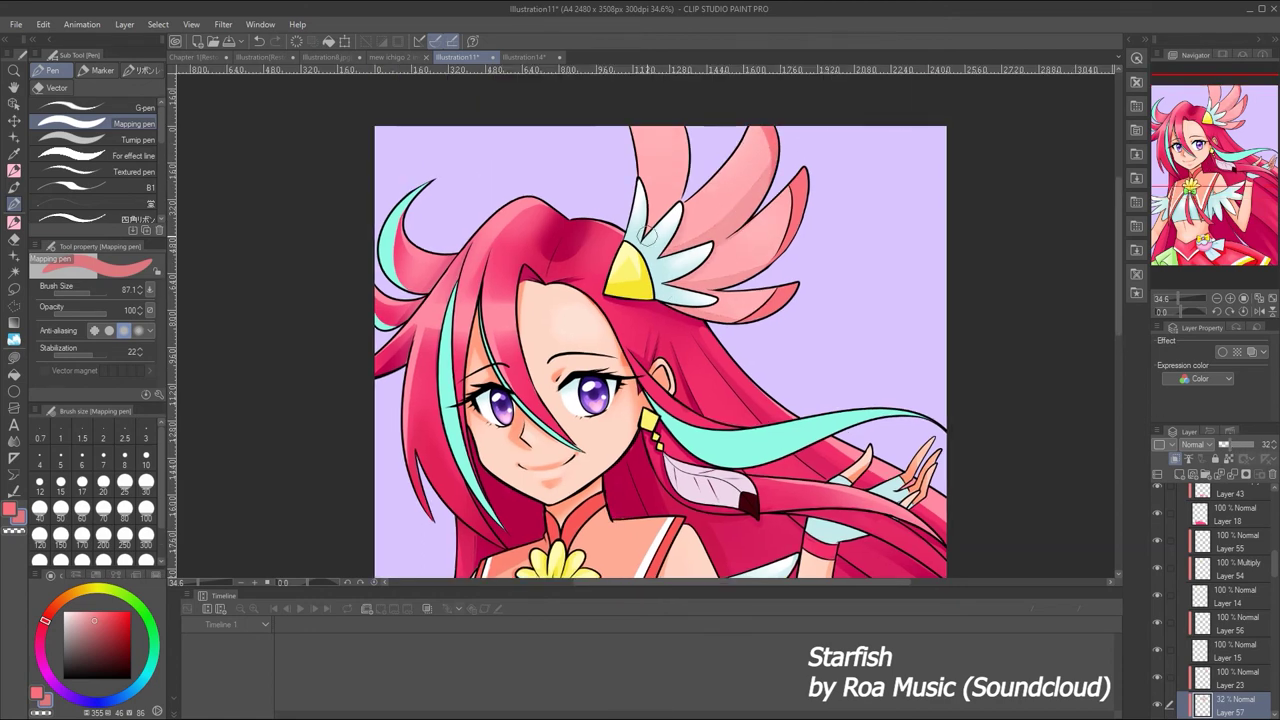
Shade the pink feathers with their sampled pink on a new clipped Multiply layer at 28% opacity
drag(1180, 297, 1176, 280)
alt+click(732, 193)
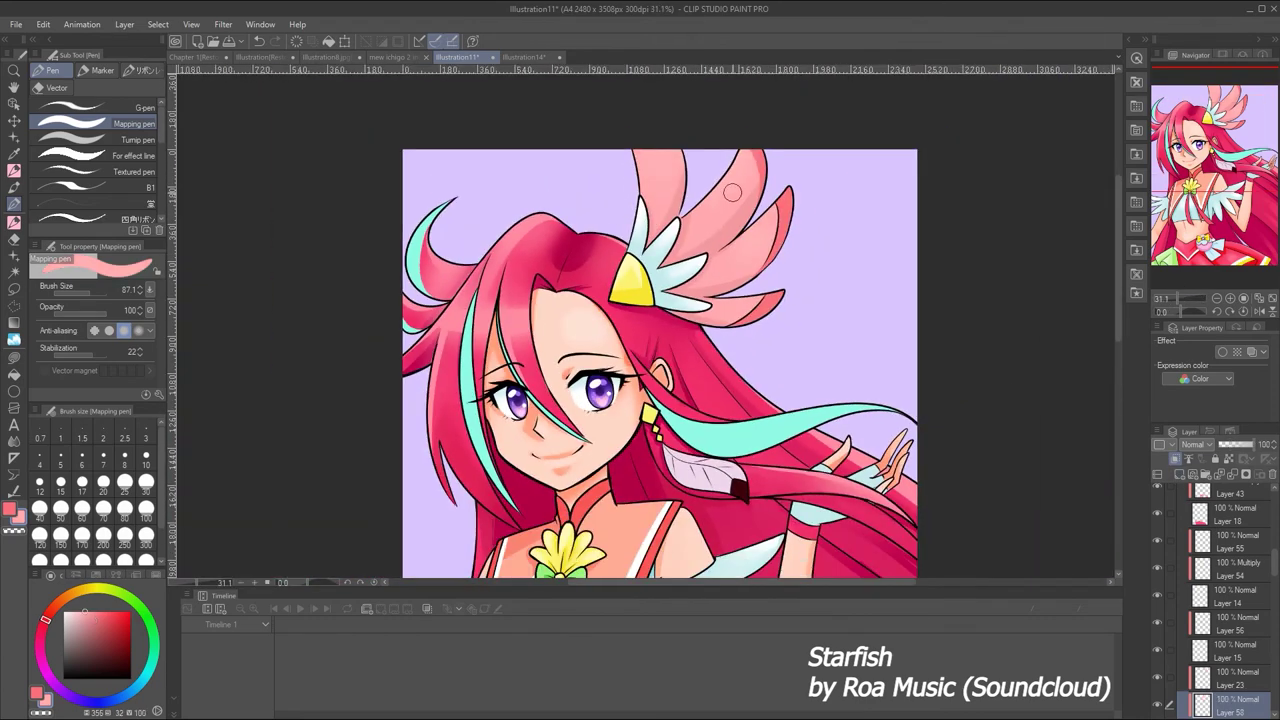
key(ctrl+z)
key(ctrl+z)
key(ctrl+z)
key(ctrl+z)
key(ctrl+z)
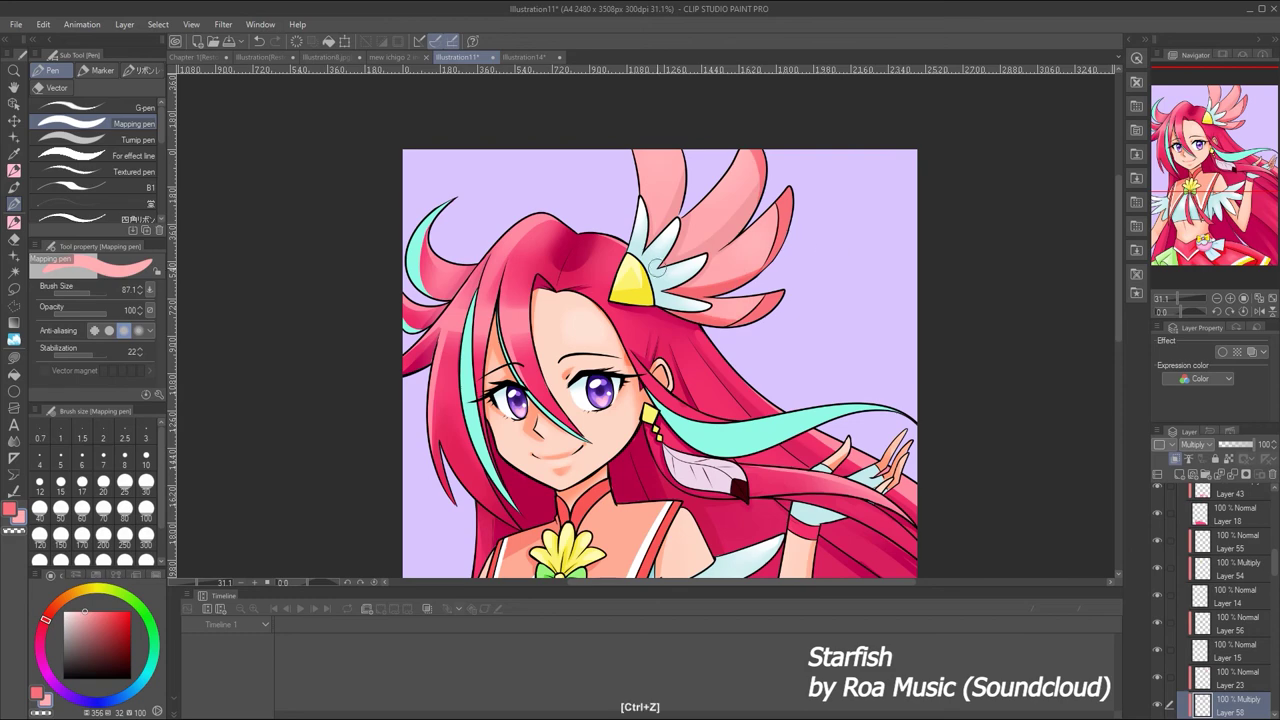
key(ctrl+z)
key(ctrl+z)
click(1167, 293)
text(28)
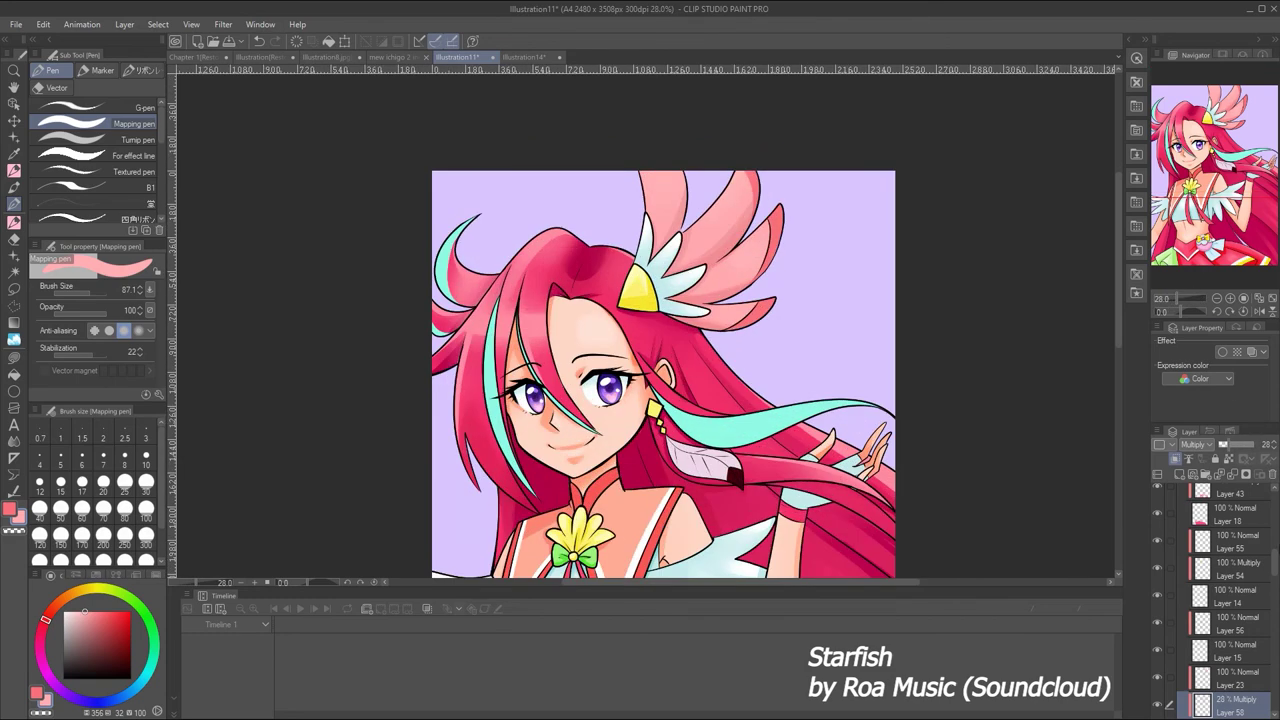
Add pale pink highlights to the pink feathers on another clipped Normal layer, reorder it above Layer 23 and set its opacity to 30%
key(ctrl+z)
click(74, 607)
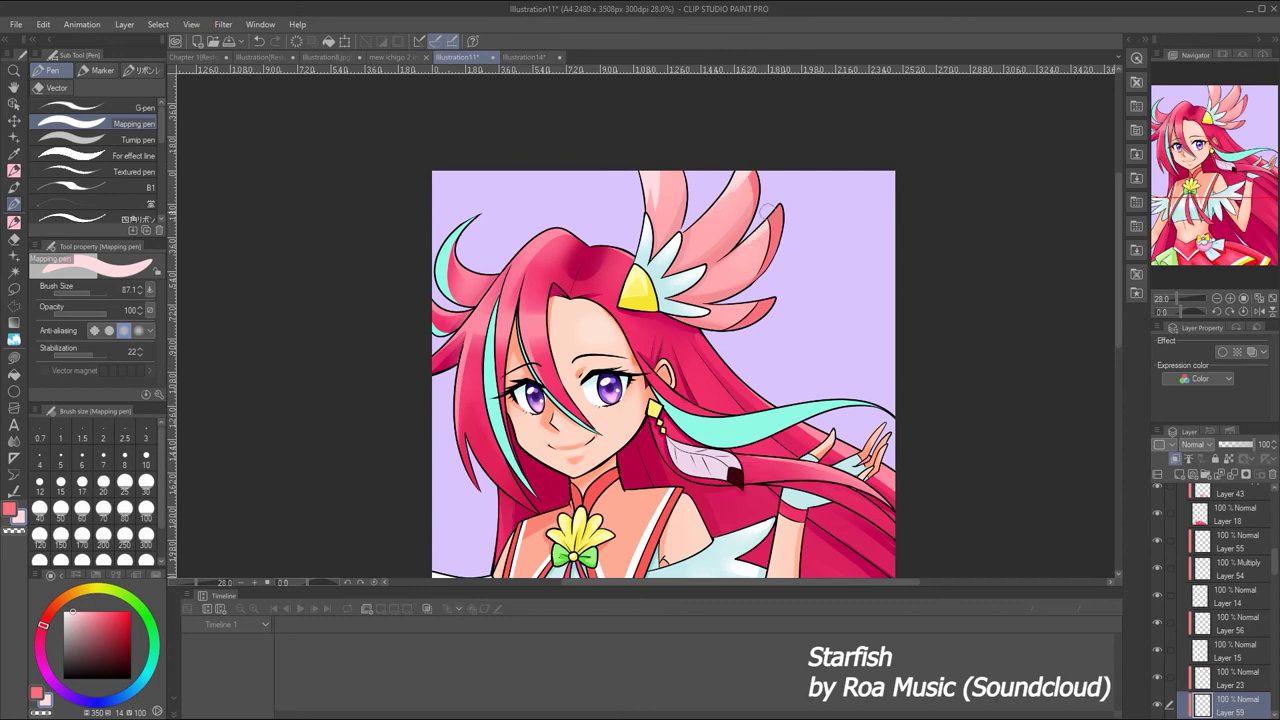
drag(1226, 672, 1226, 703)
click(1240, 445)
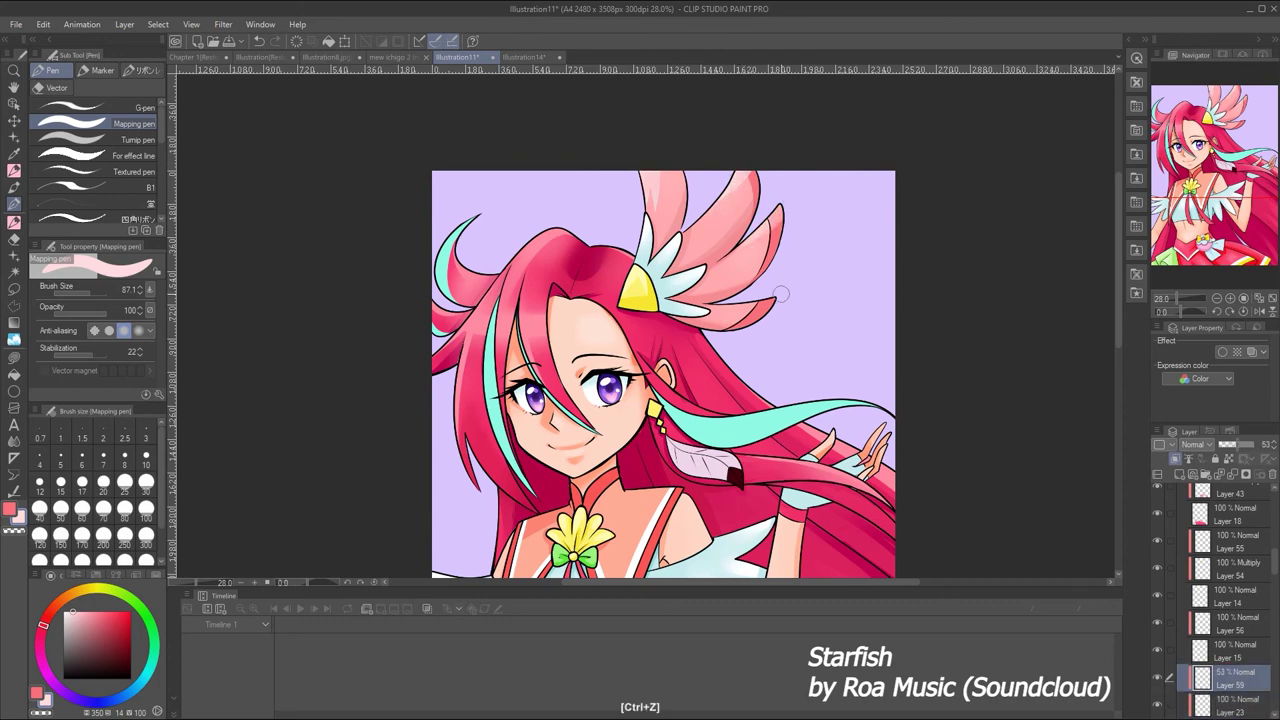
drag(1168, 296, 1182, 296)
drag(1238, 445, 1229, 445)
drag(1167, 296, 1180, 290)
Touch up the highlight on the hair ornament's yellow shell with pale yellow at brush size 46.5
alt+click(640, 238)
click(92, 296)
key(ctrl+z)
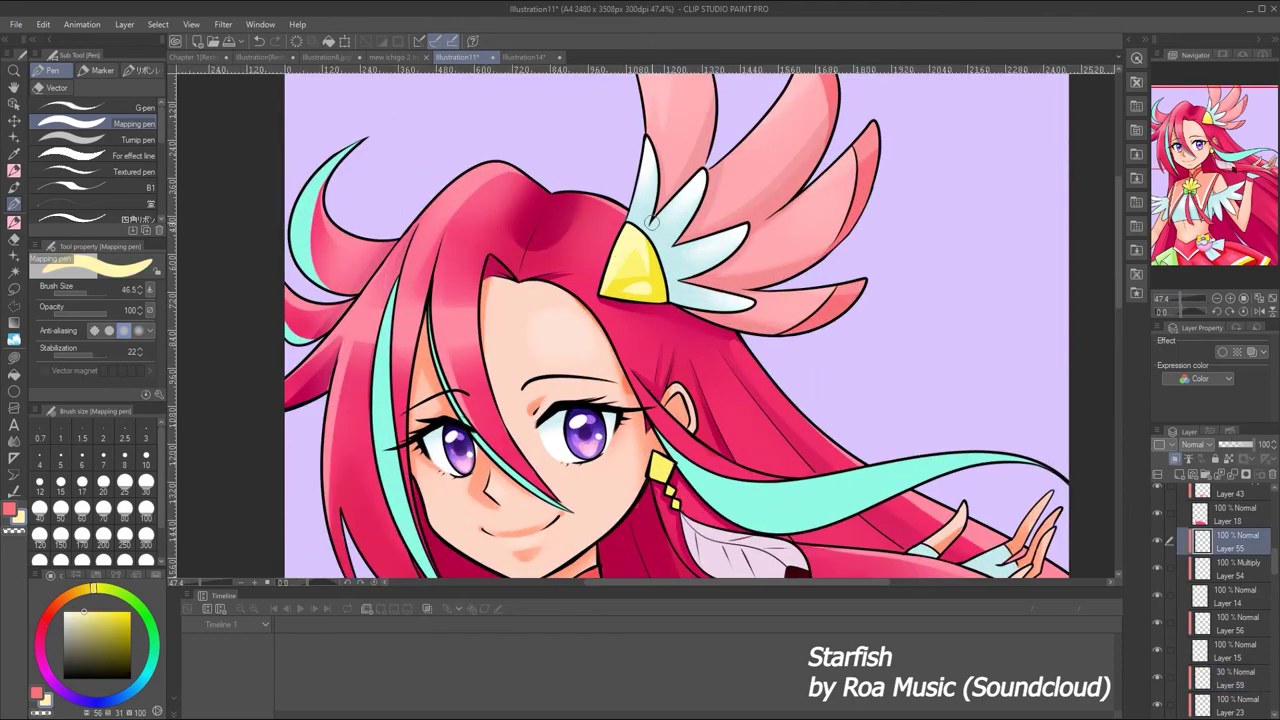
mouse_move(1180, 292)
mouse_down()
mouse_move(1168, 296)
mouse_move(1185, 296)
mouse_up()
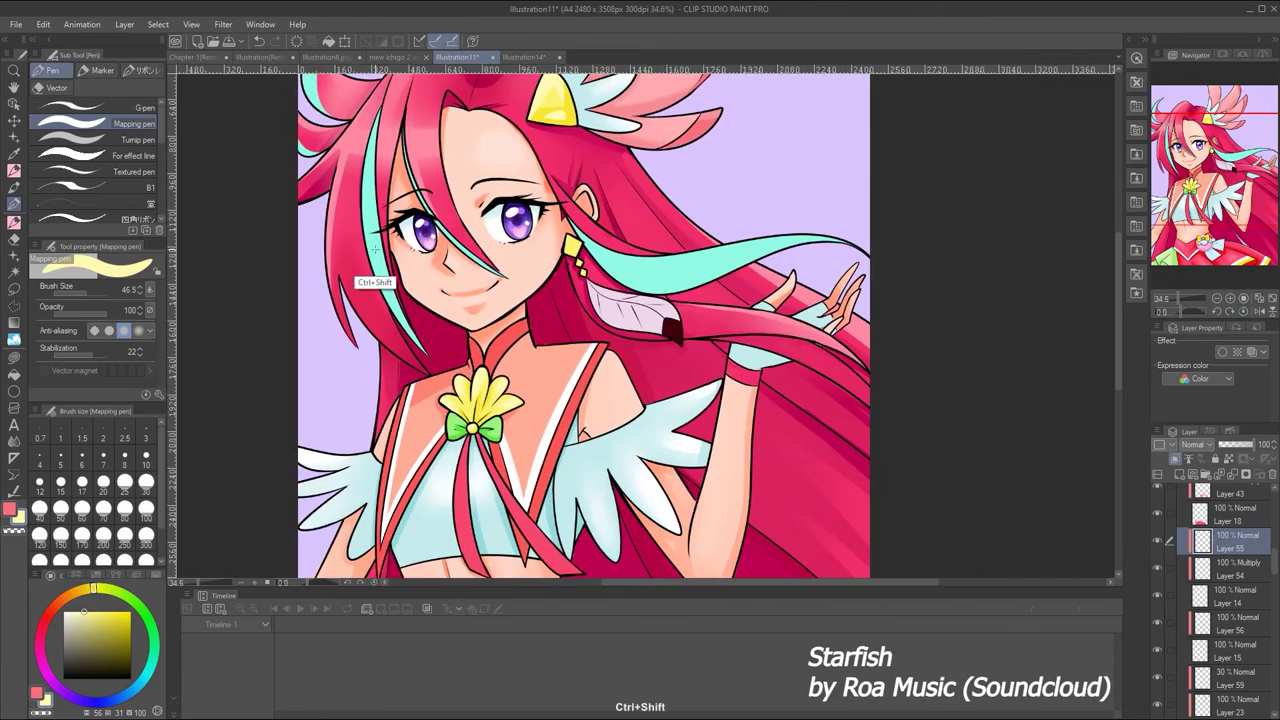
Add a clipped Multiply layer above the teal hair strands and shade them with sampled teal, redoing strokes until they fit
ctrl+shift+click(373, 250)
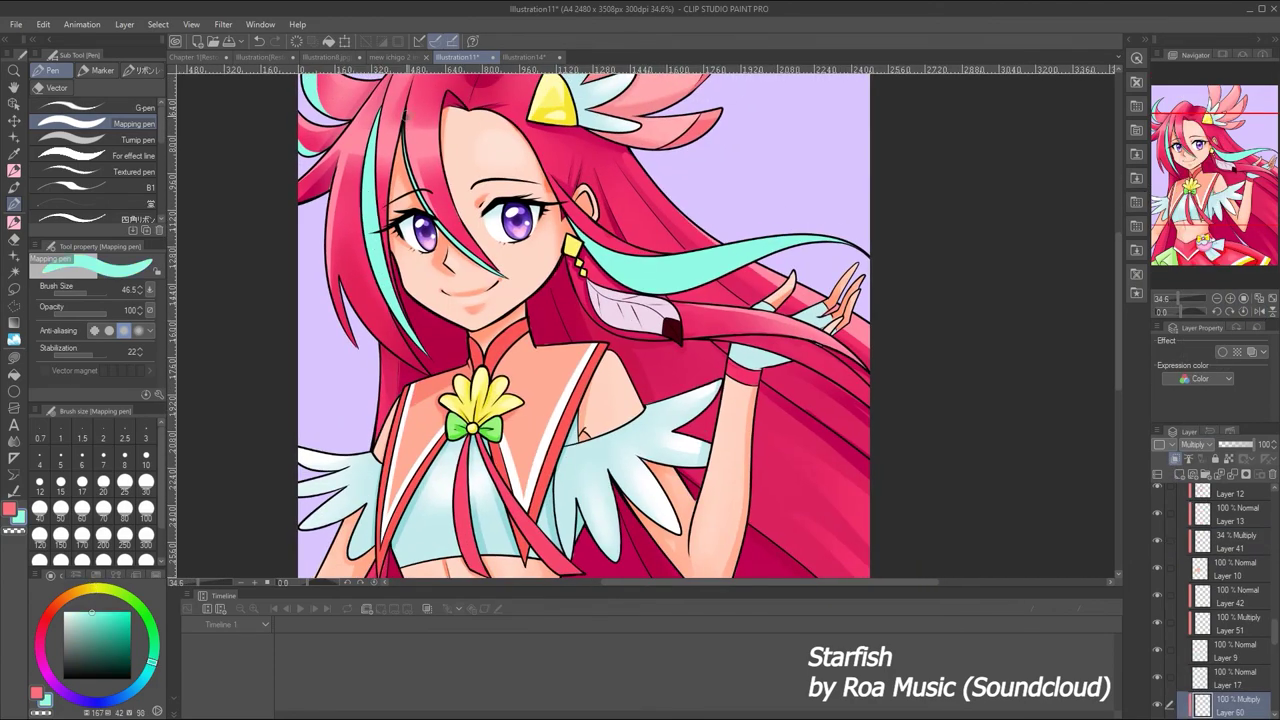
key(ctrl+z)
key(ctrl+z)
key(ctrl+z)
key(ctrl+z)
key(ctrl+z)
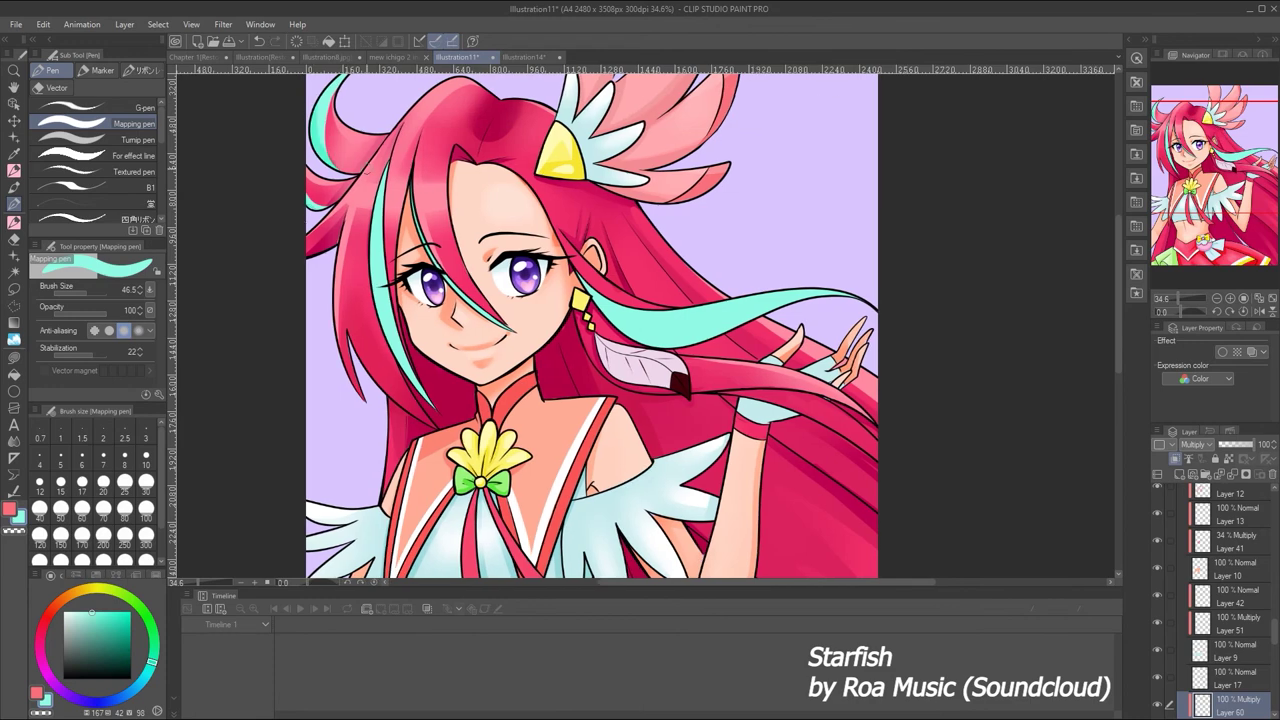
key(ctrl+z)
key(ctrl+z)
key(ctrl+z)
key(ctrl+z)
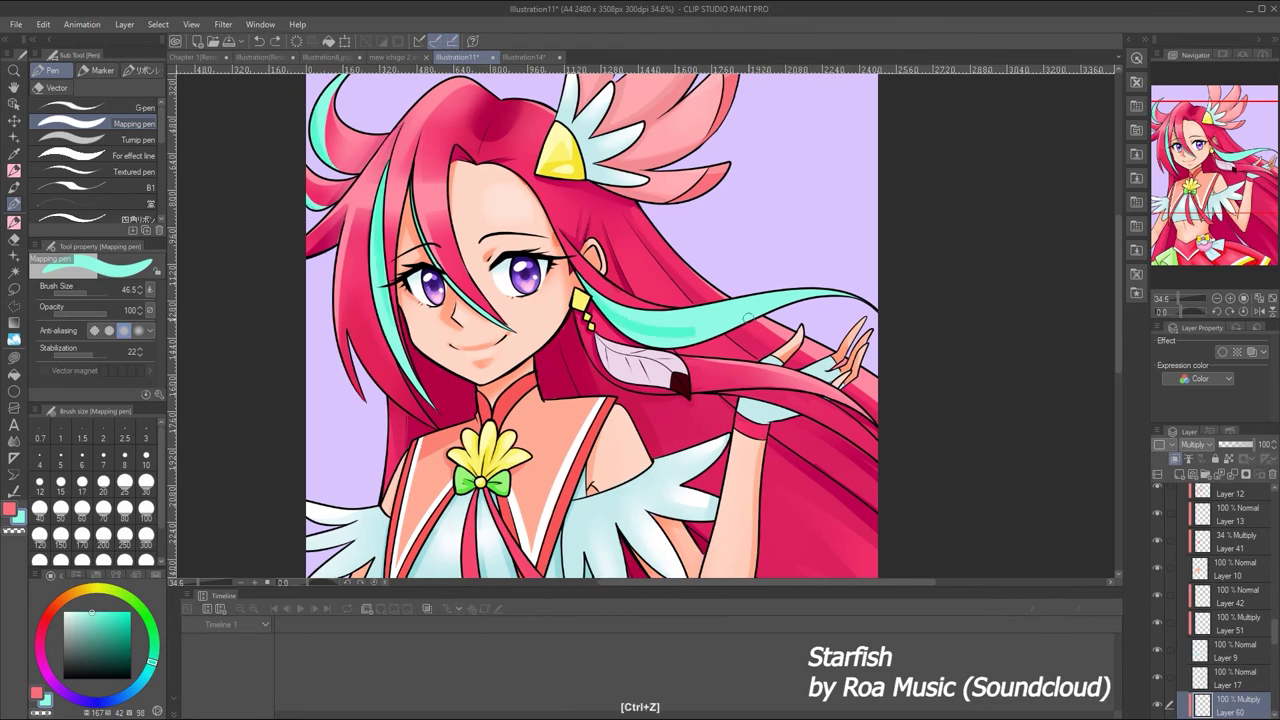
key(ctrl+z)
key(ctrl+z)
key(ctrl+z)
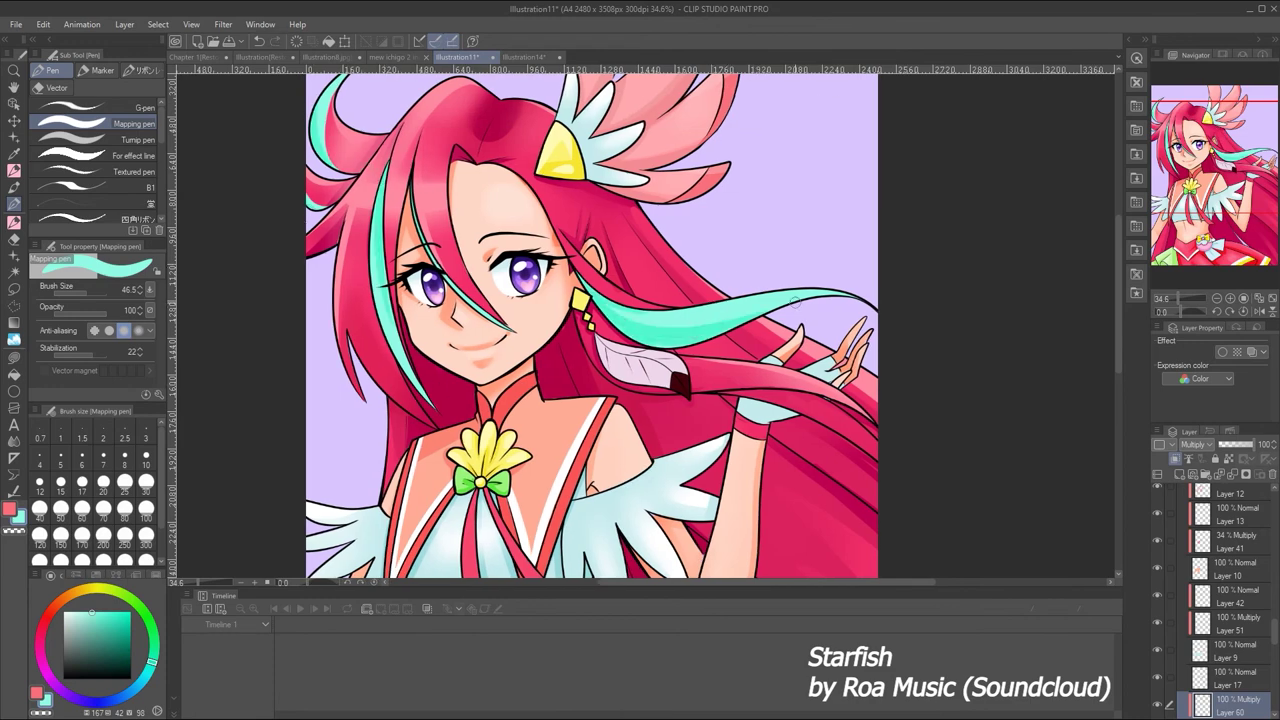
Add a clipped Normal layer above the teal strands' shading and try out white highlights at 43% layer opacity
click(1177, 461)
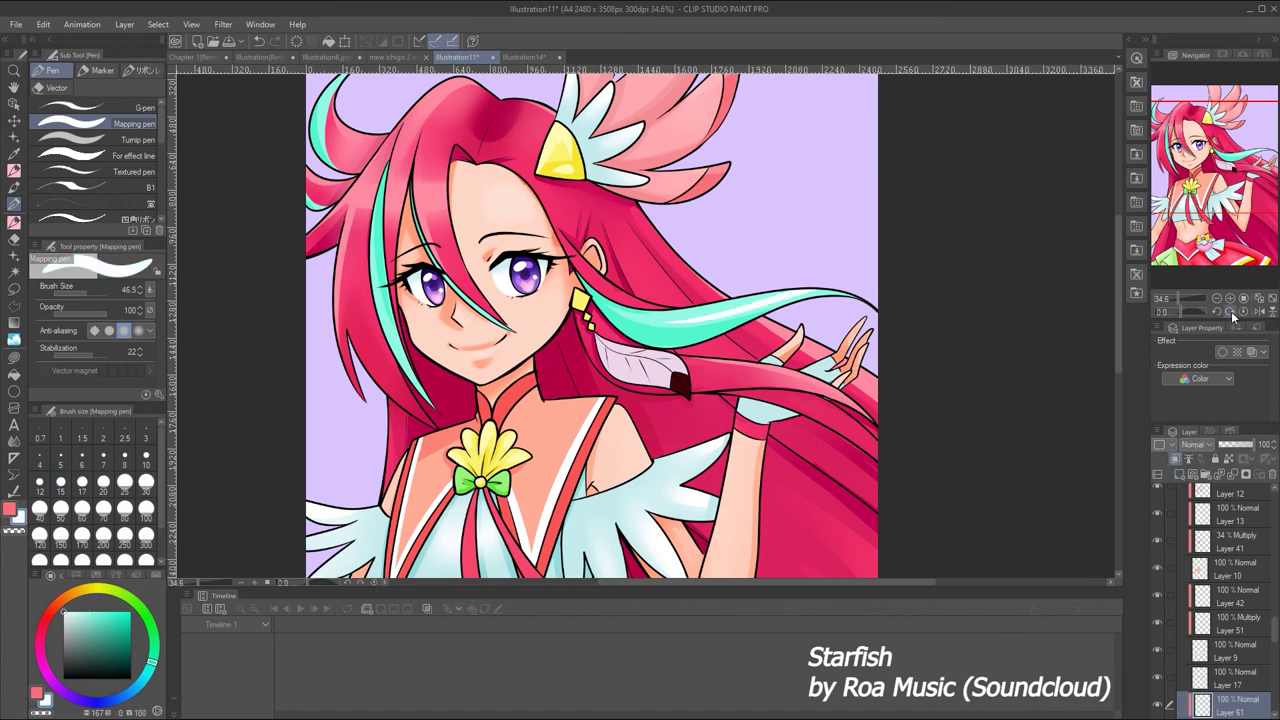
click(1174, 296)
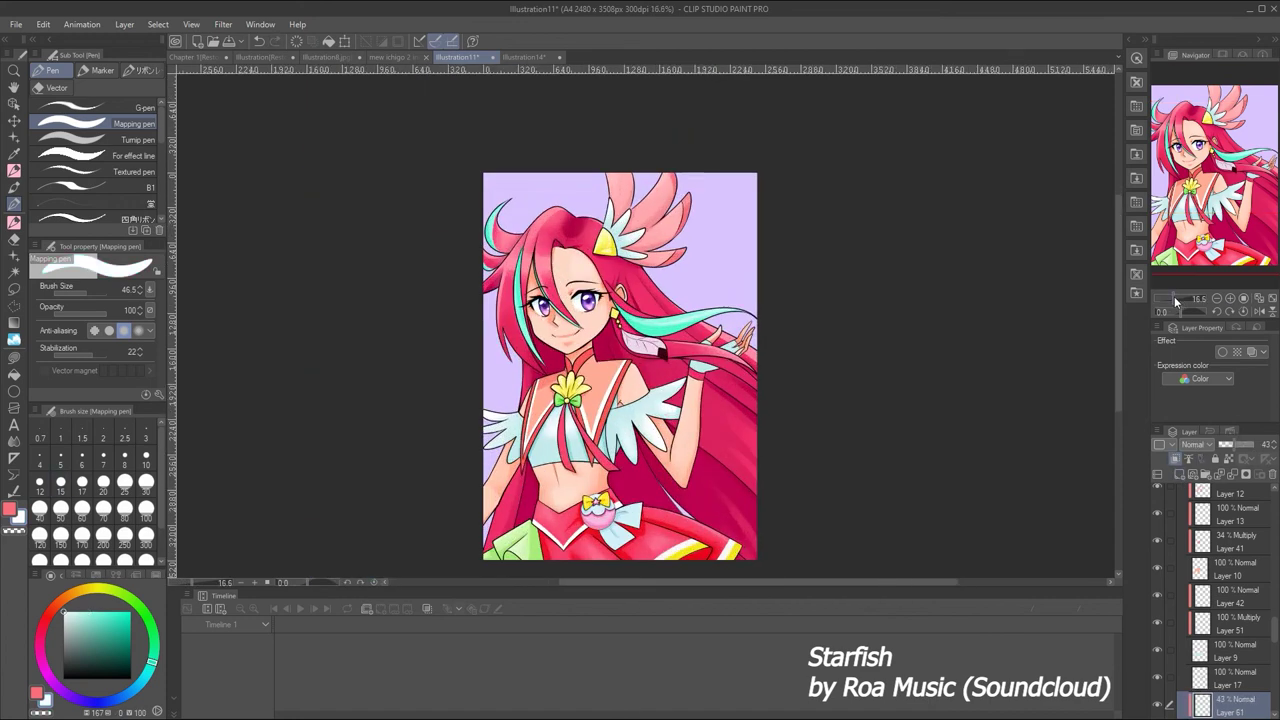
key(ctrl+z)
key(ctrl+z)
key(ctrl+z)
key(ctrl+y)
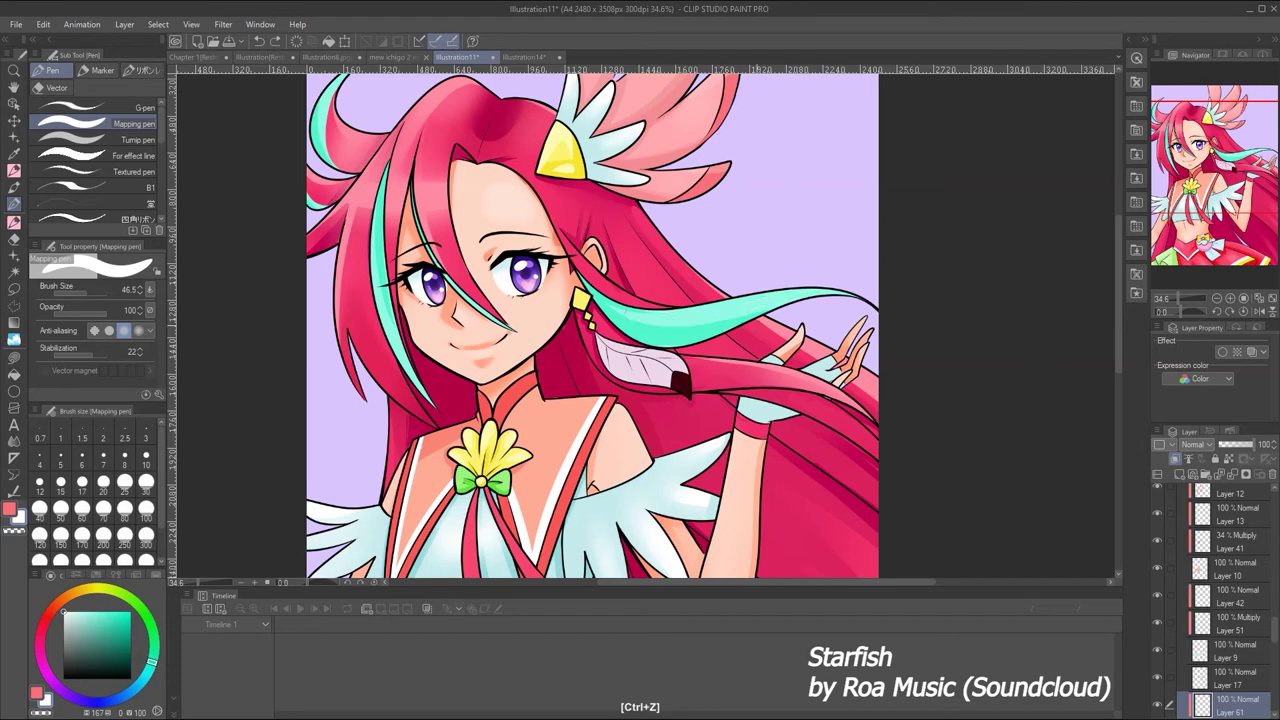
key(ctrl+z)
key(ctrl+y)
key(ctrl+z)
Paint white highlights along the teal hair strands with the Mapping pen and set the layer opacity to 57%
click(1169, 293)
key(ctrl+z)
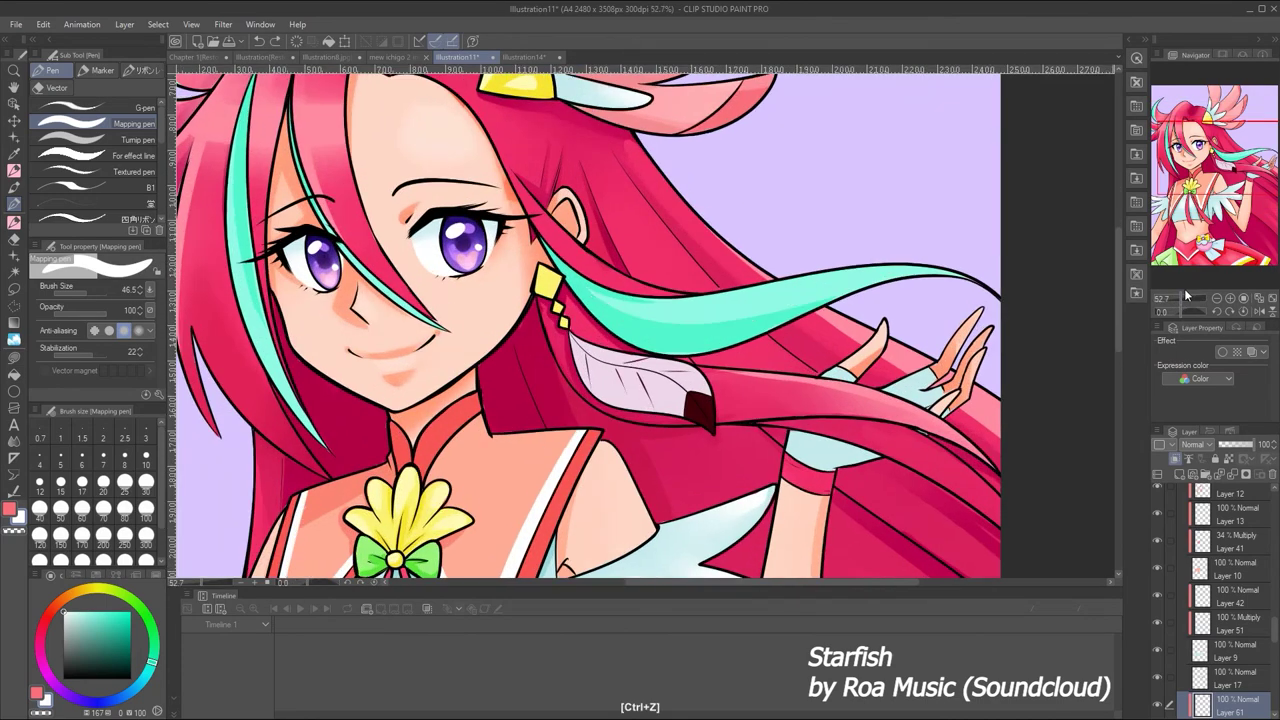
click(1184, 290)
key(ctrl+z)
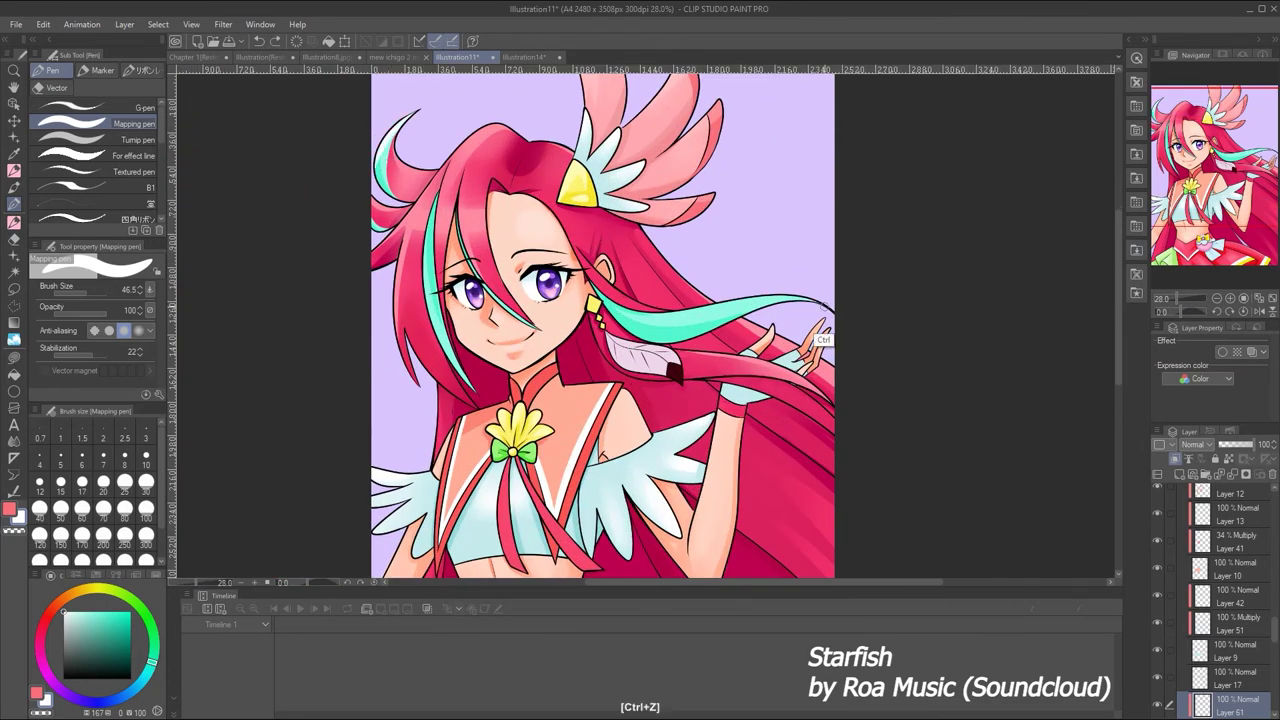
key(ctrl+z)
key(ctrl+z)
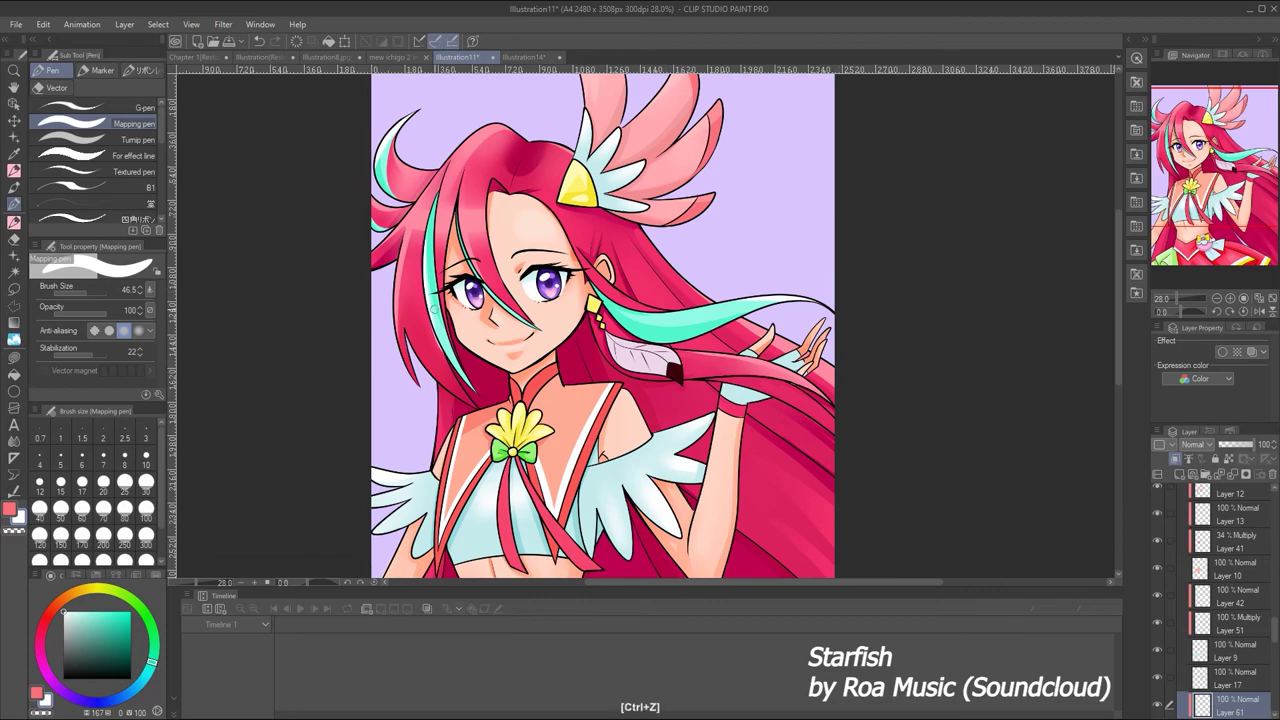
key(ctrl+y)
key(ctrl+z)
click(1170, 296)
scroll(812, 161, up, 3)
scroll(812, 161, down, 3)
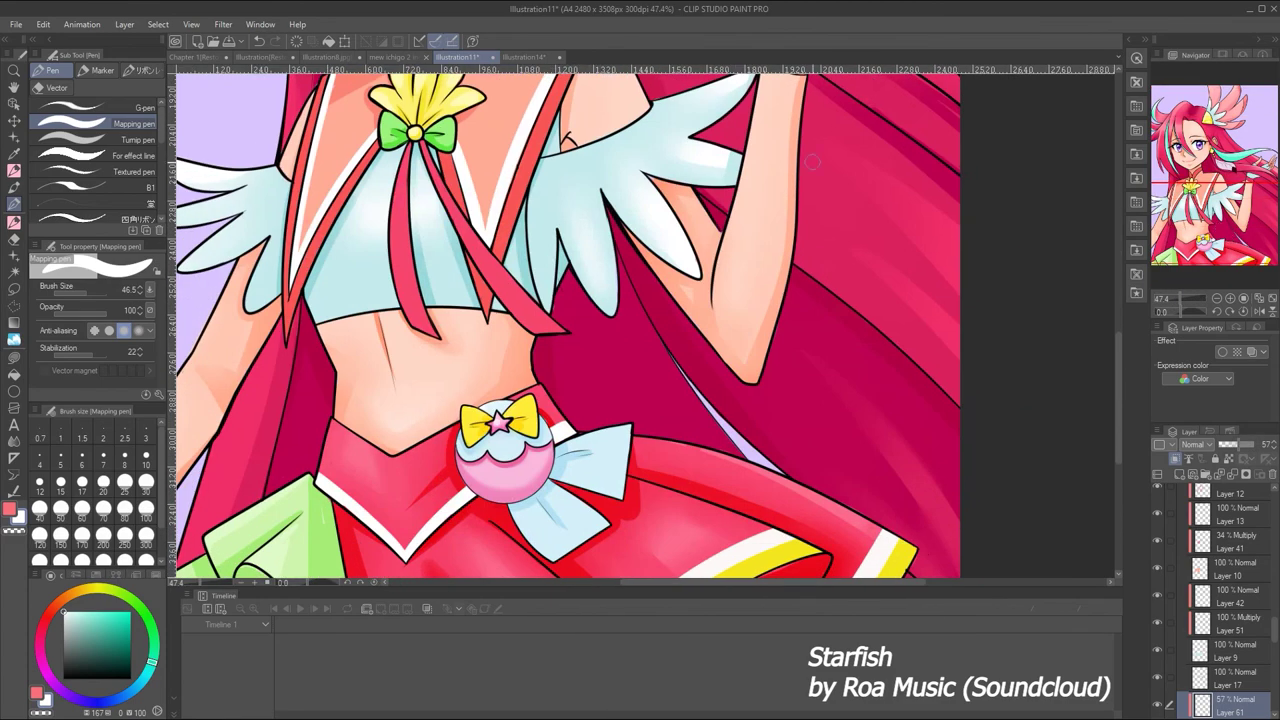
Add a clipped layer above the waist brooch's light blue ribbon, paint white highlights on it and soften them with the Blend tool
key(ctrl+shift+n)
scroll(620, 440, up, 5)
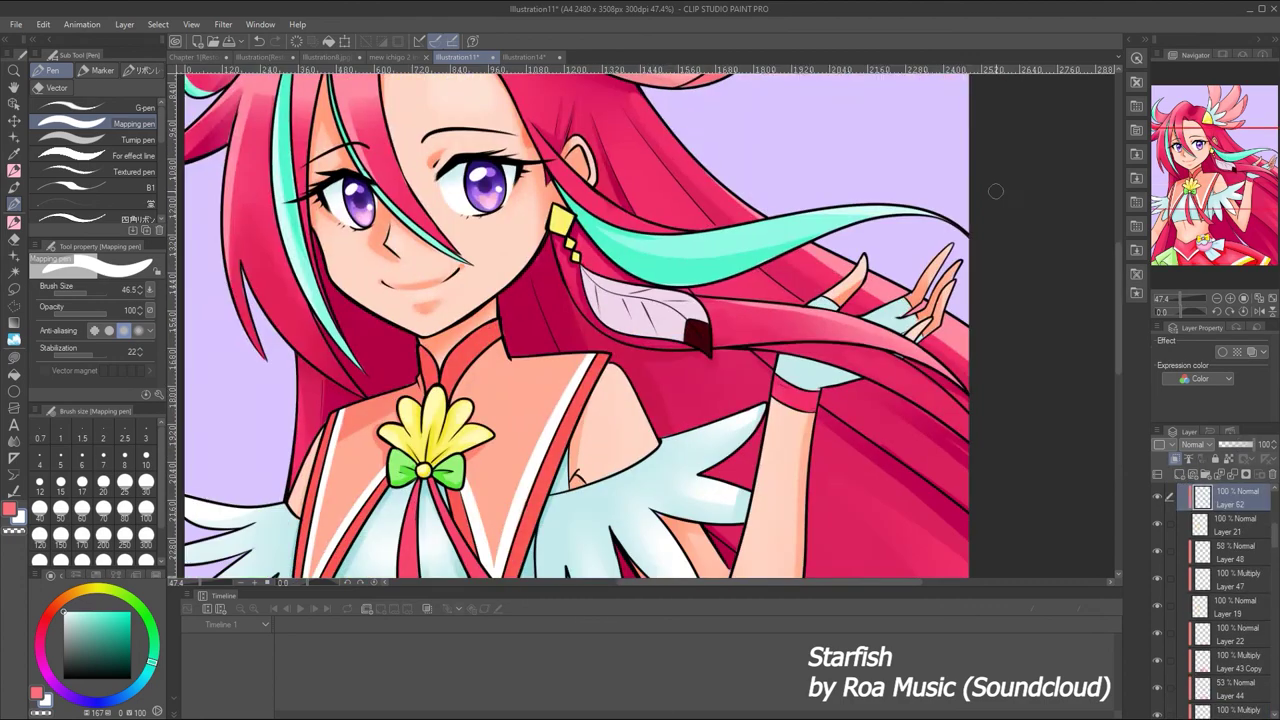
scroll(620, 440, down, 5)
key(j)
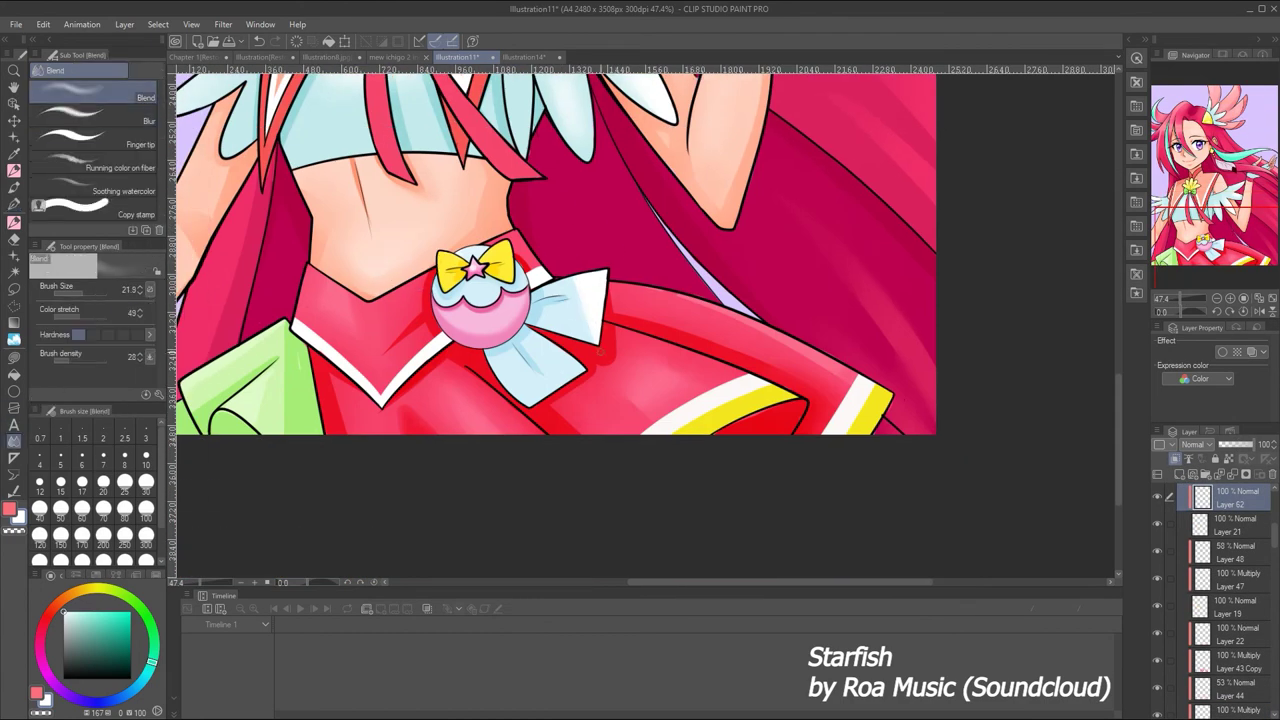
click(1170, 295)
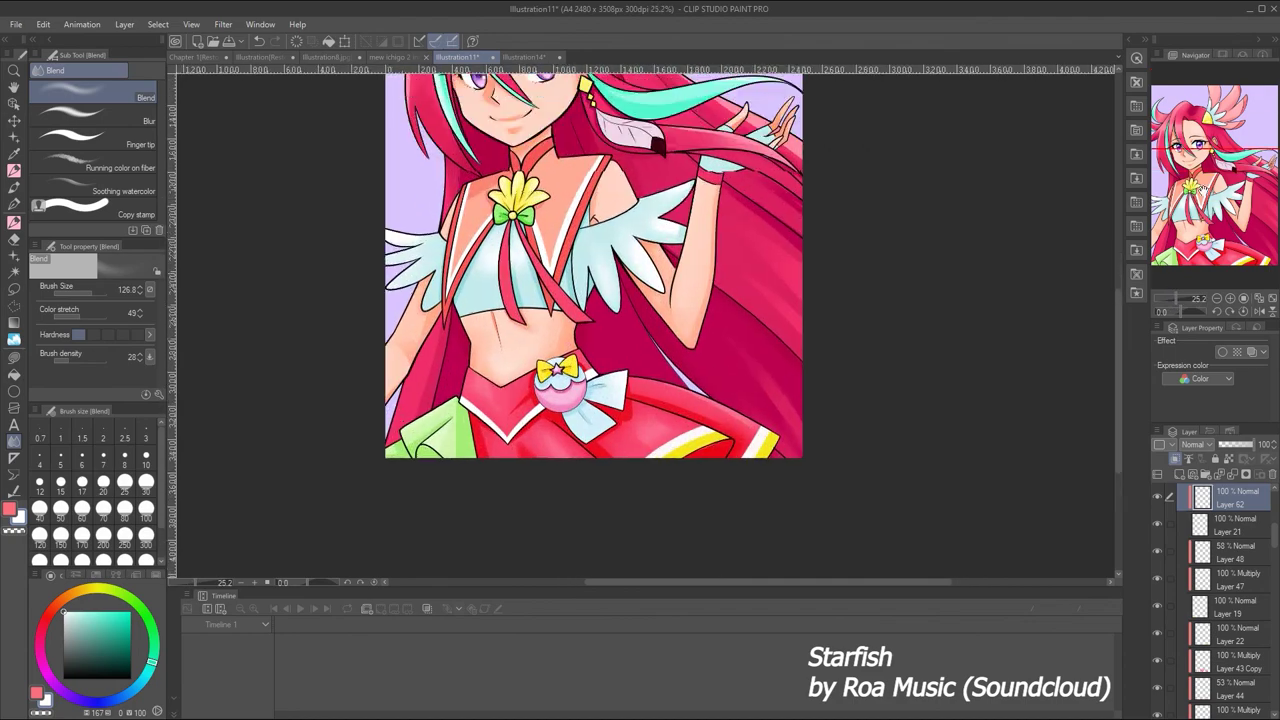
Shade the yellow earring on a new clipped layer with deeper yellow, using the Mapping pen at size 10.3
drag(1170, 292, 1178, 294)
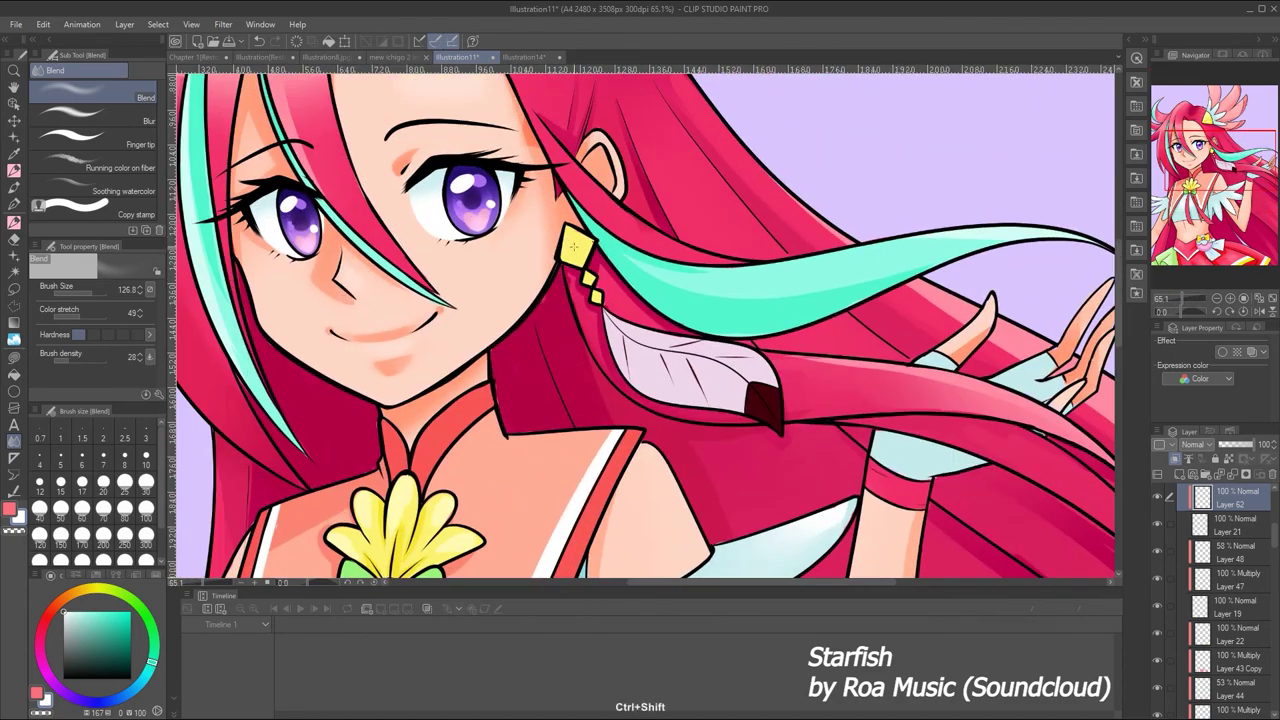
key(p)
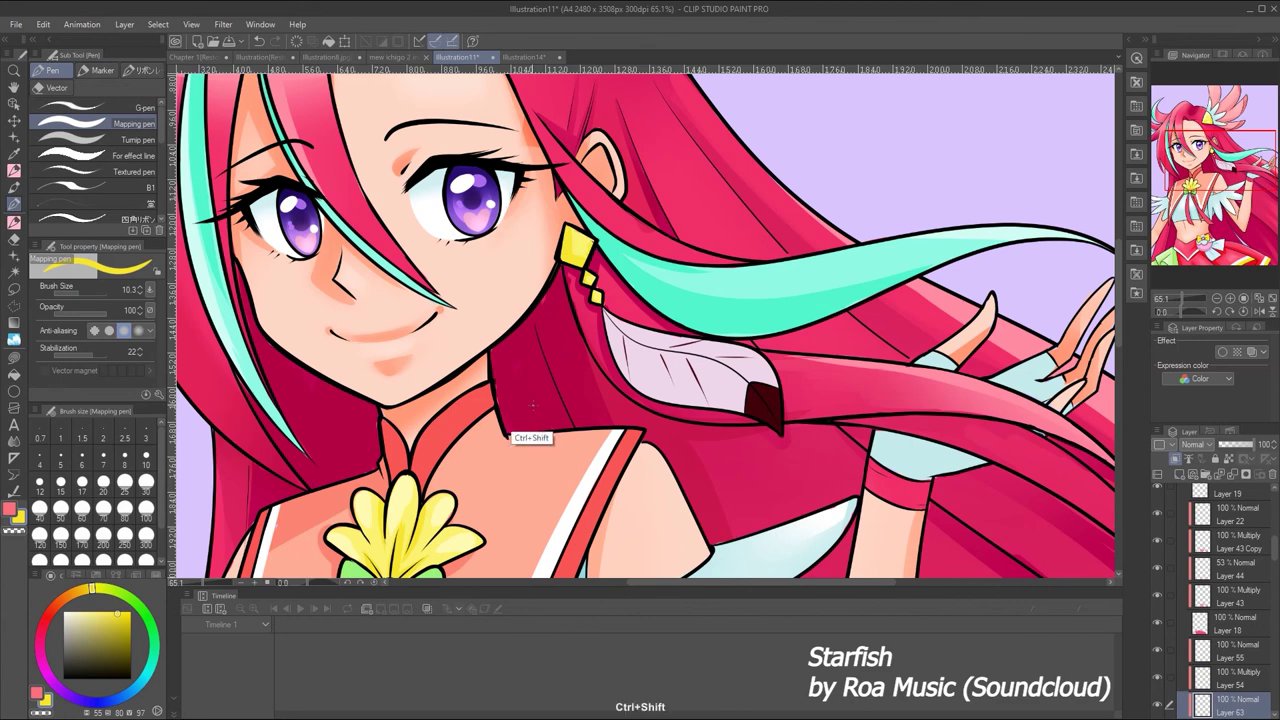
Toggle the visibility of the hair shading layers to check what each one covers
scroll(1210, 600, down, 3)
click(1157, 705)
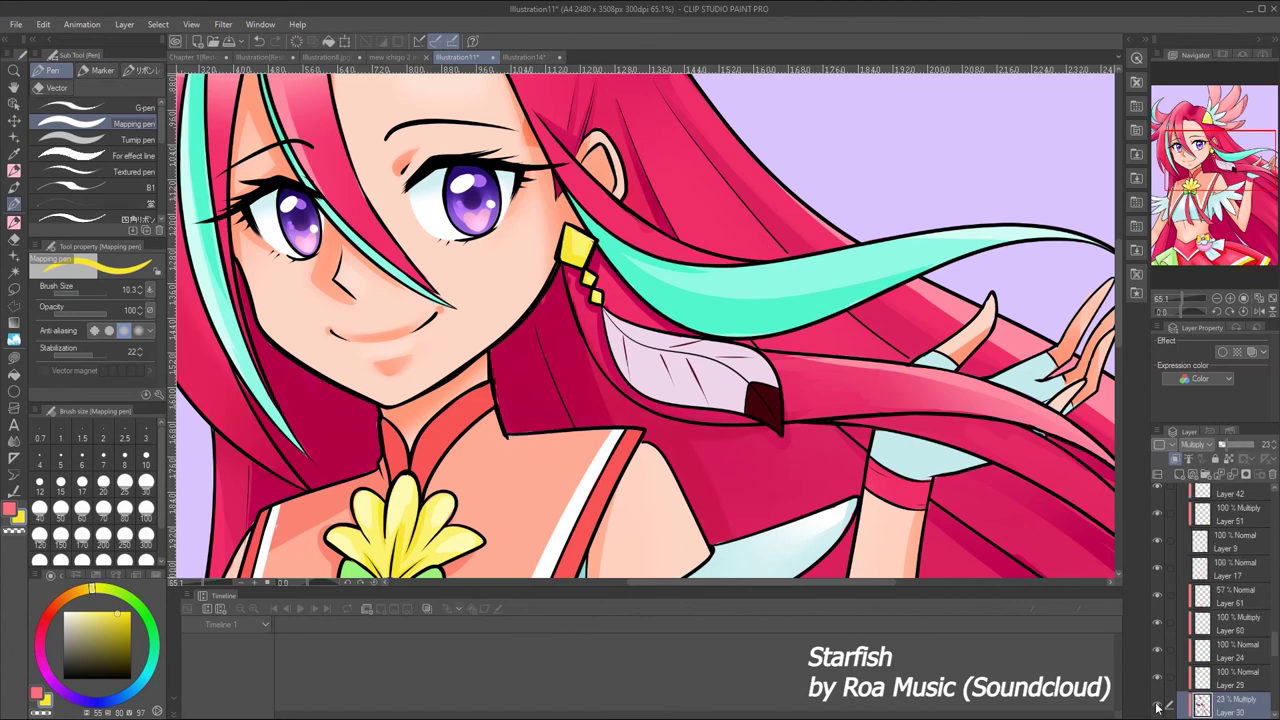
click(14, 440)
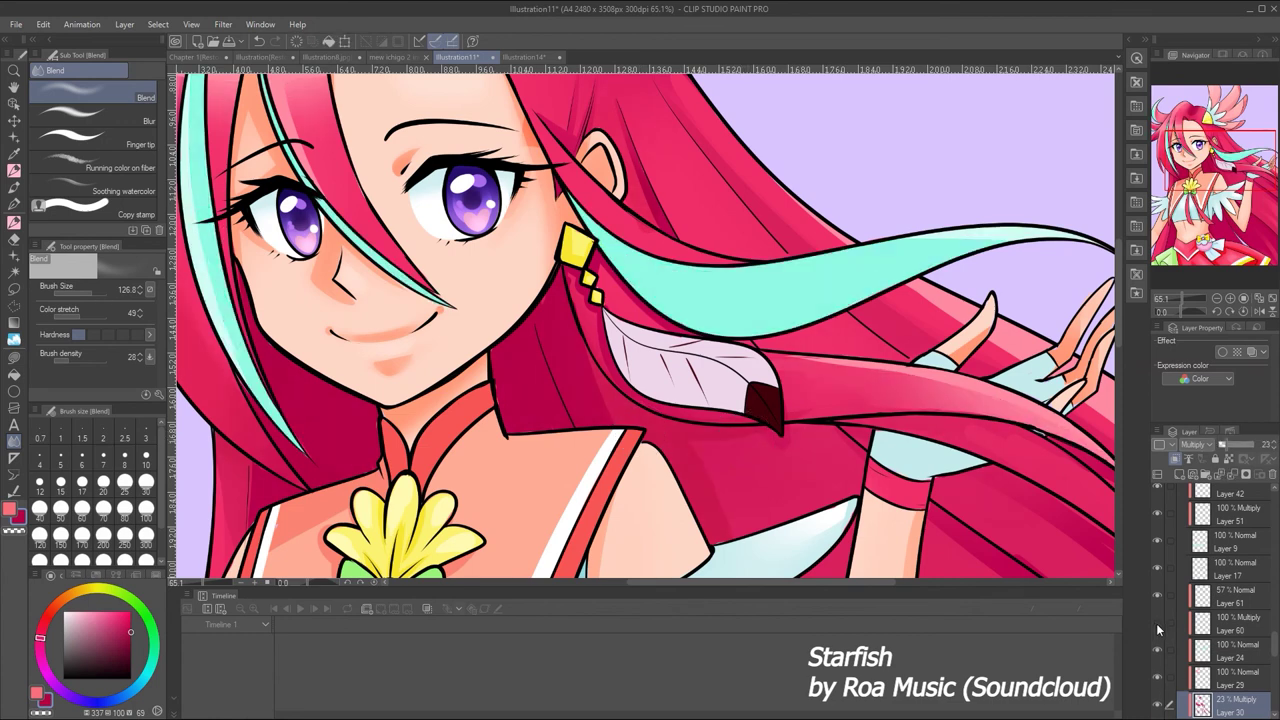
scroll(1157, 618, up, 2)
Try erasing beside the neck and collar with the Hard eraser at size 19.3
key(e)
click(1230, 497)
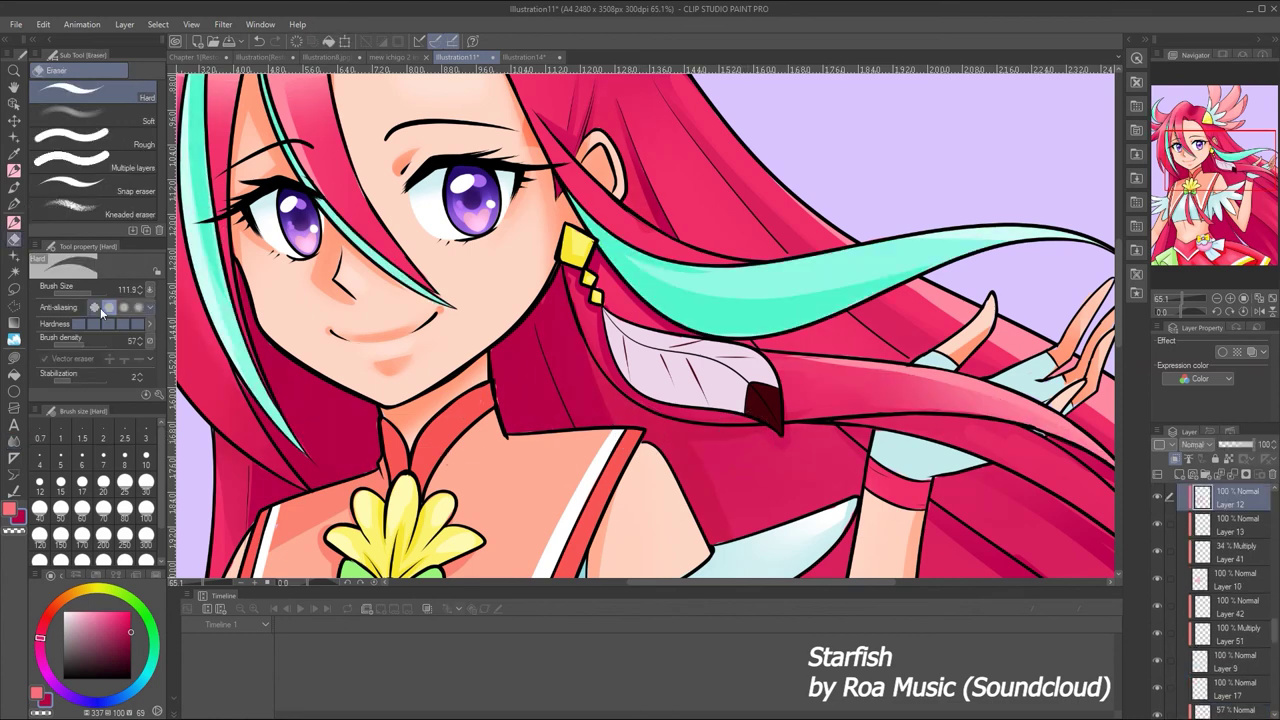
key(ctrl+z)
key(ctrl+z)
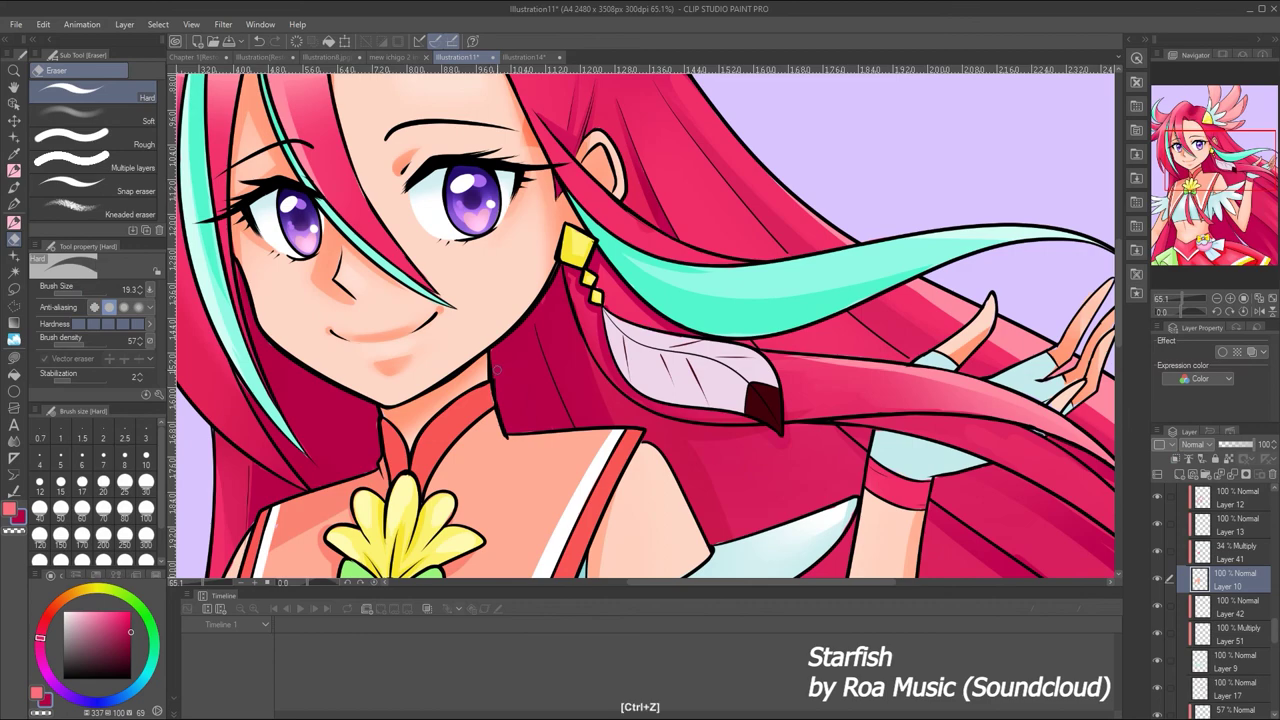
Add a clipped layer above the collar's white stripes, shade them greyish teal with the Mapping pen at size 21.5, and set layer opacity to 58%
key(p)
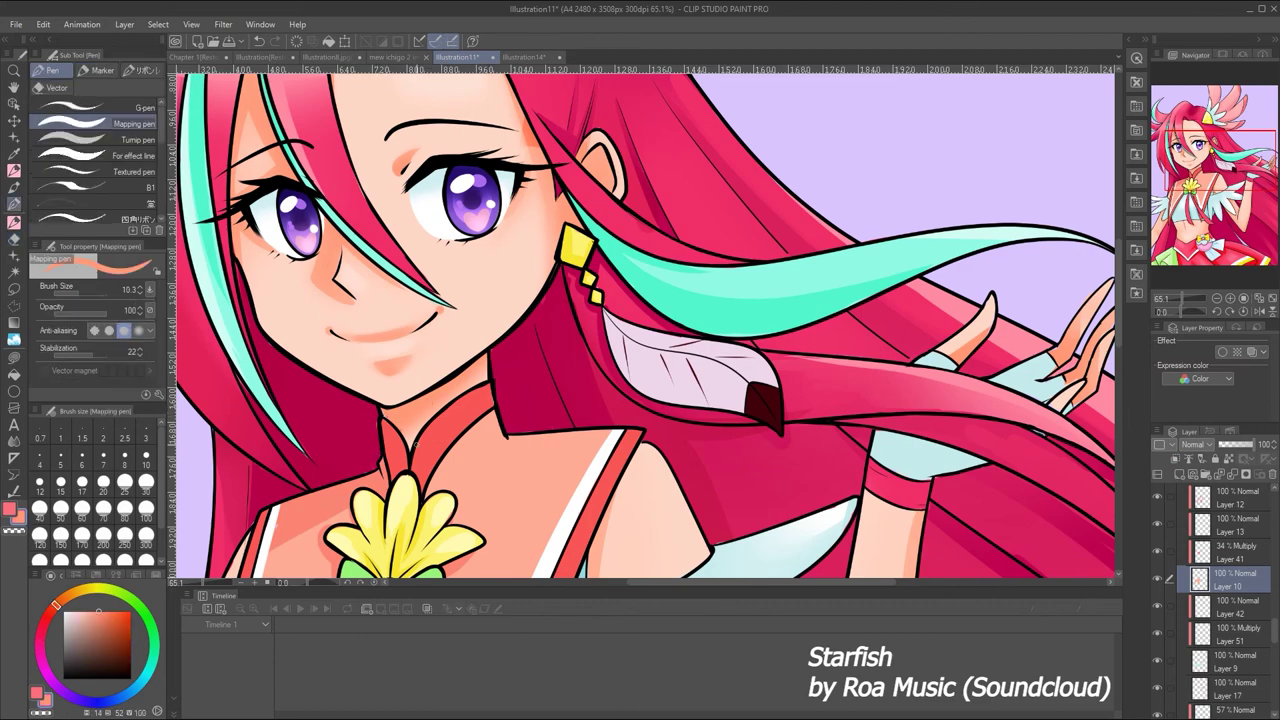
drag(1173, 294, 1192, 295)
click(1230, 524)
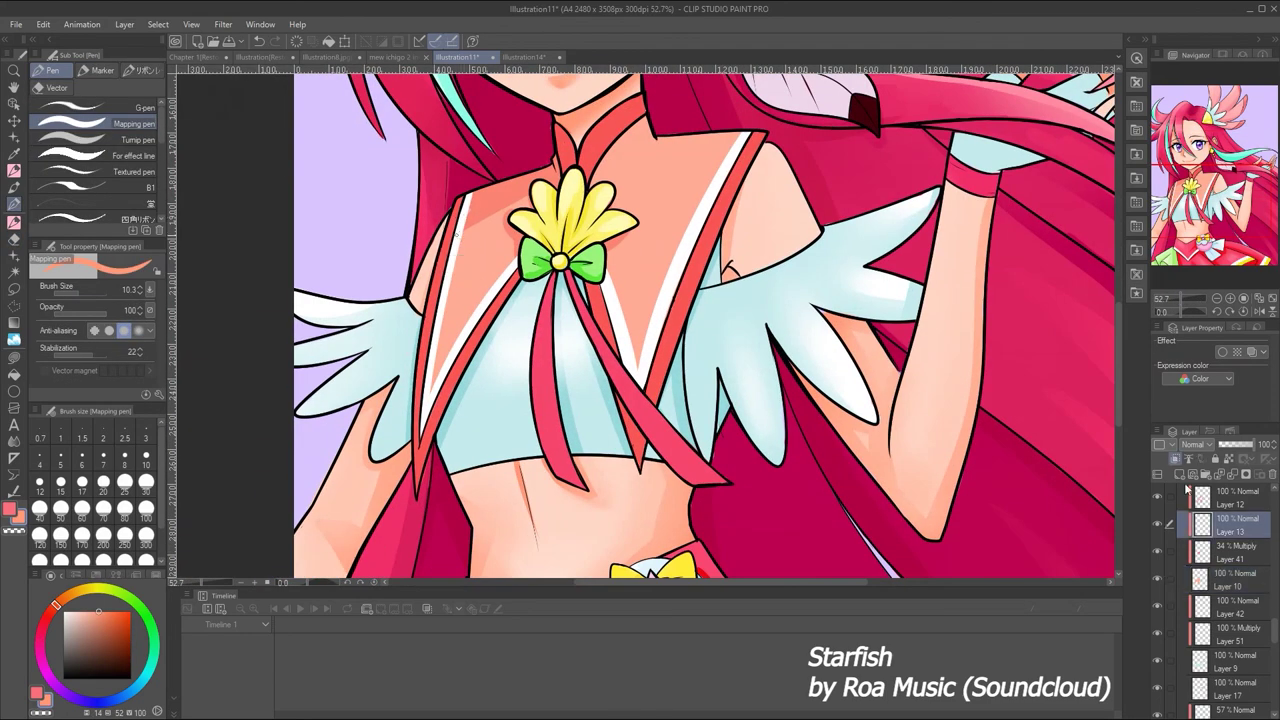
click(1179, 477)
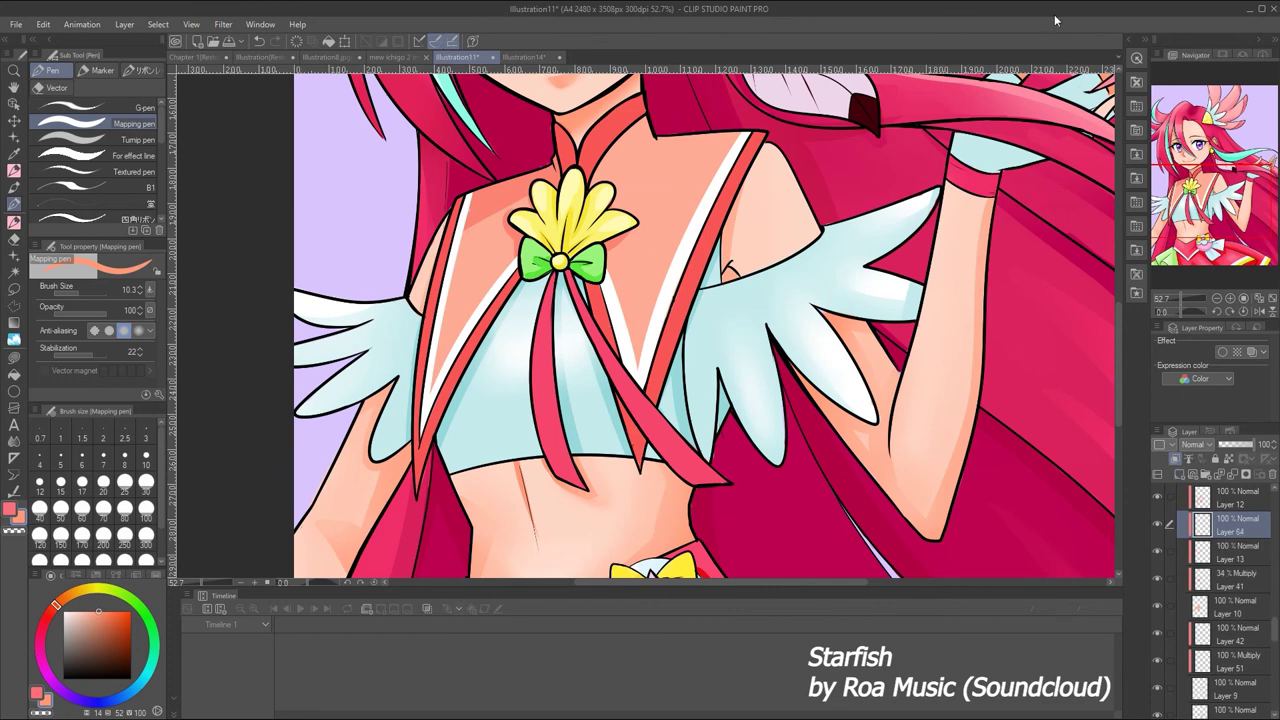
alt+click(455, 100)
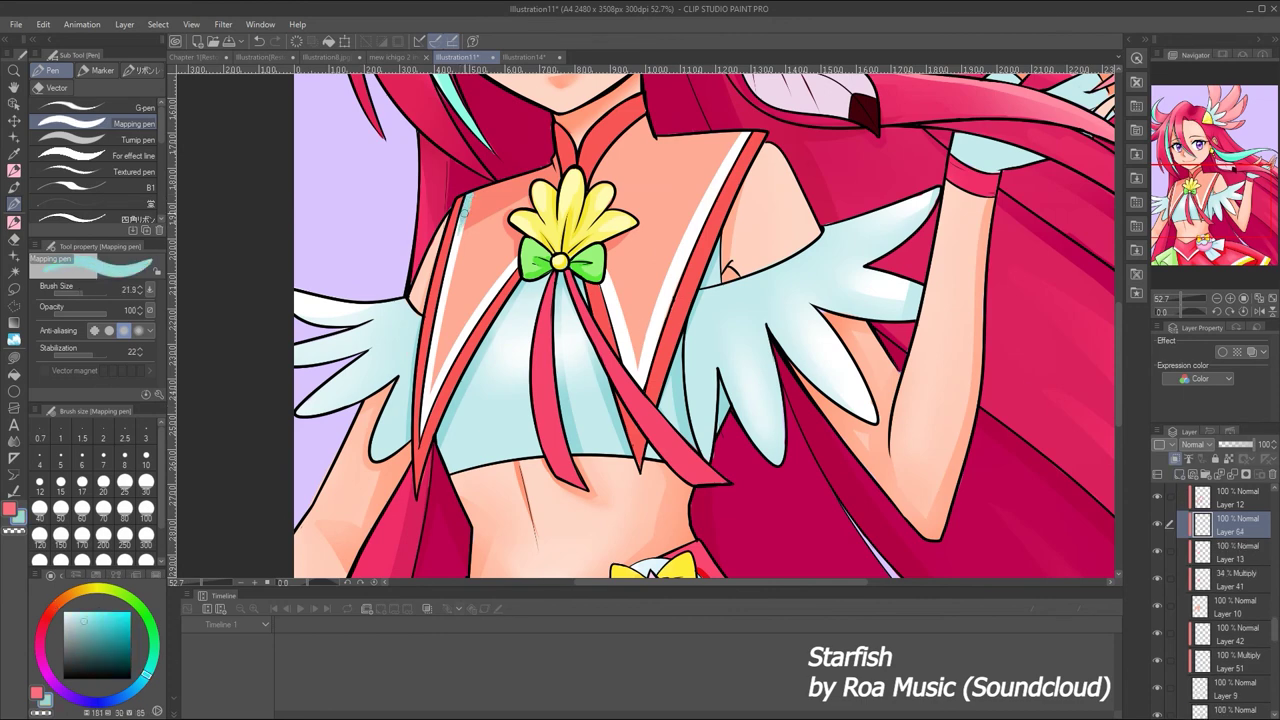
key(e)
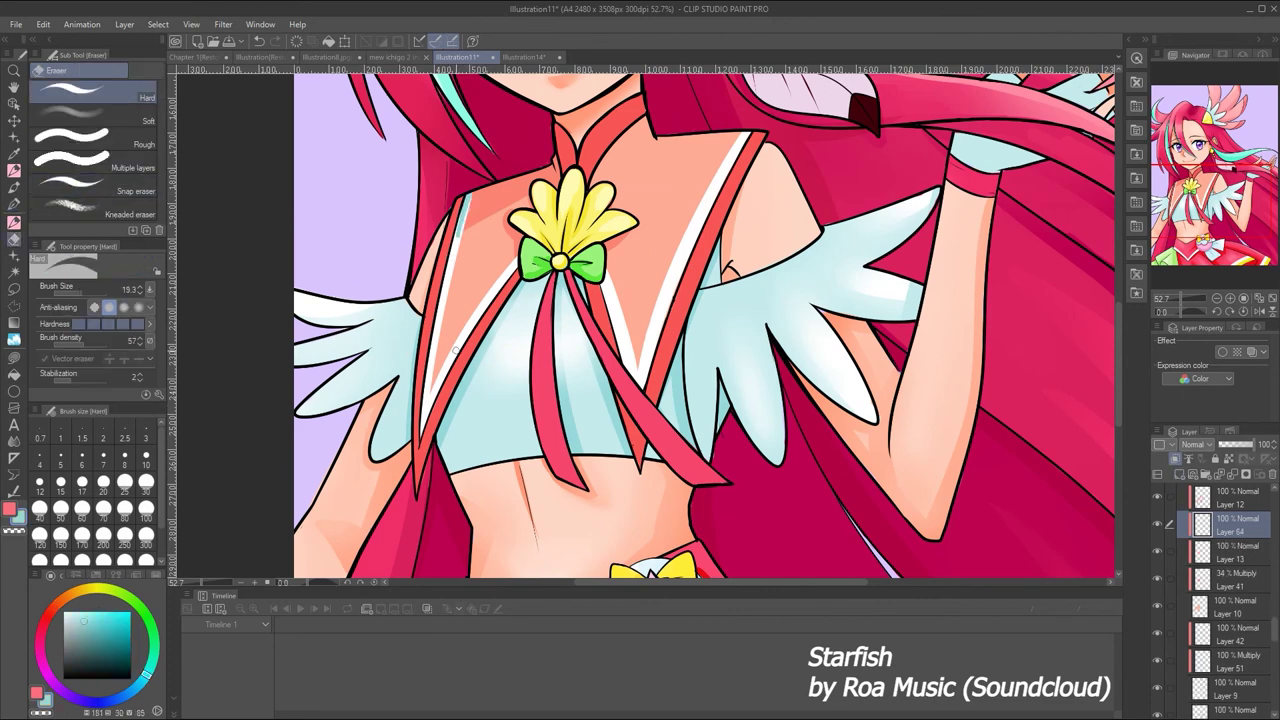
click(1238, 444)
Clean up the skin, hair and skin shading layers around the shoulder and collar with the Hard eraser
ctrl+click(446, 228)
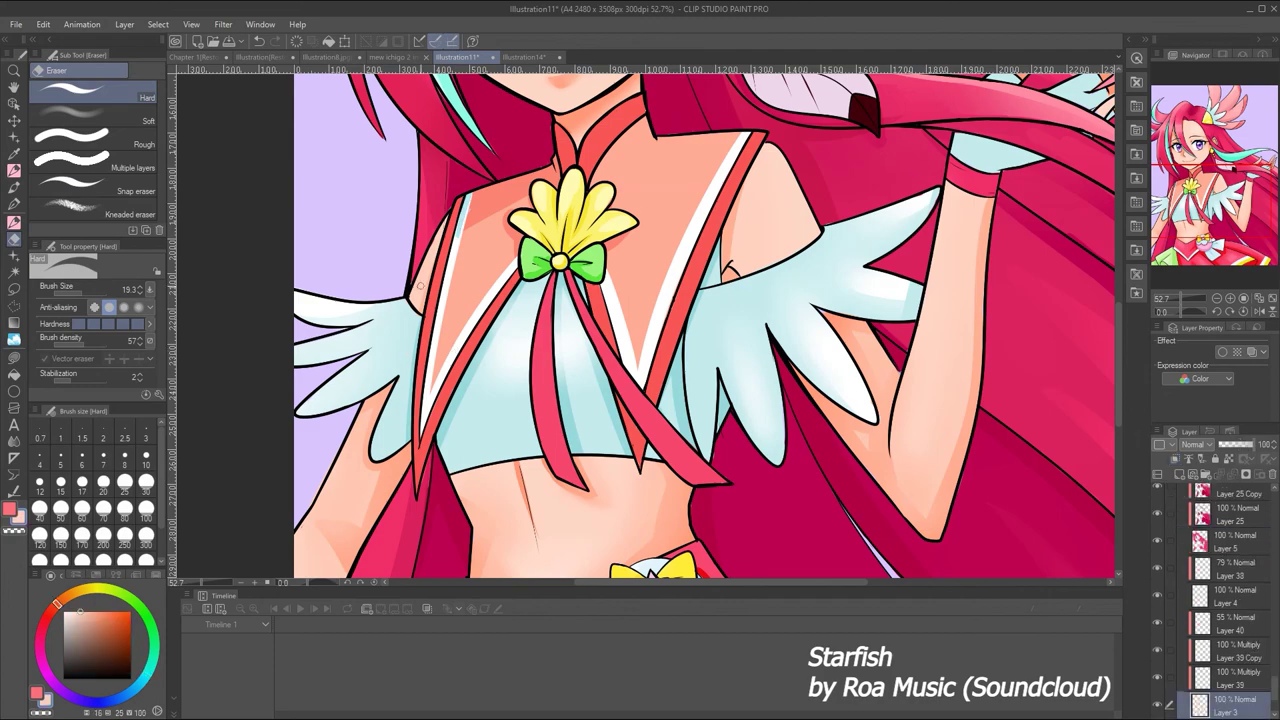
key(p)
click(14, 240)
scroll(1230, 640, up, 2)
click(1245, 688)
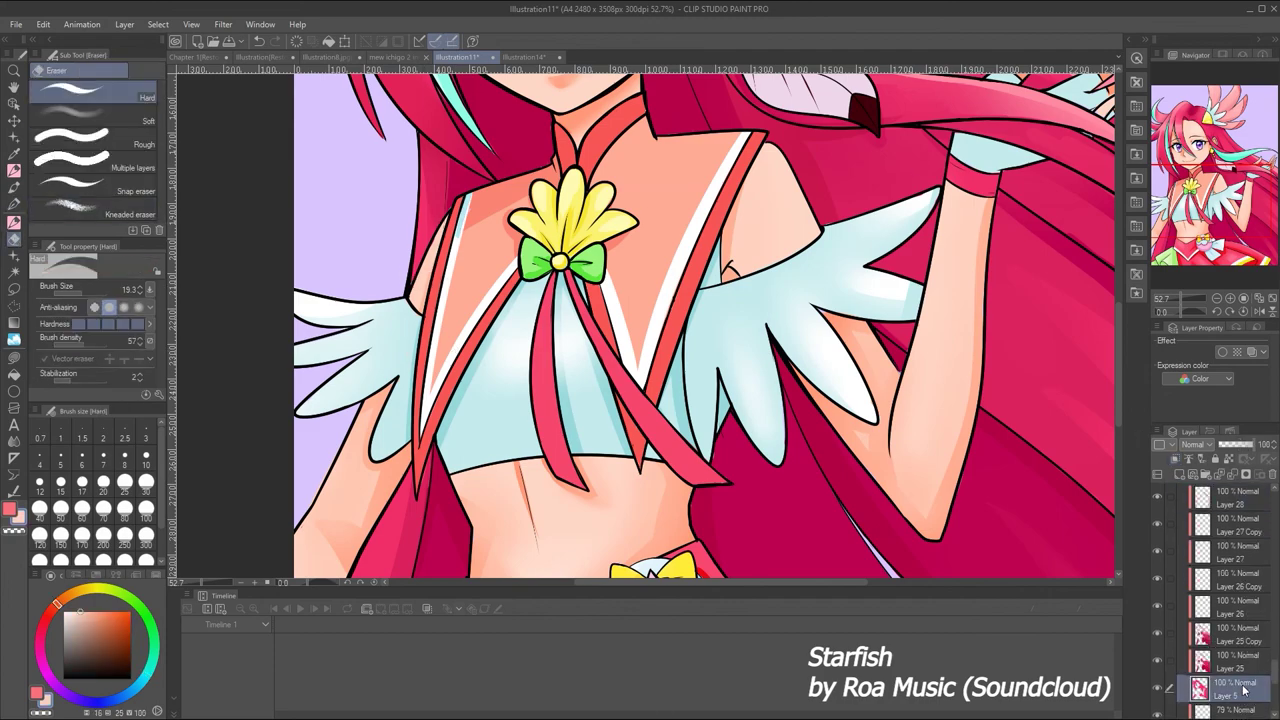
drag(1185, 298, 1168, 295)
scroll(700, 330, down, 5)
ctrl+shift+click(459, 283)
scroll(660, 300, up, 5)
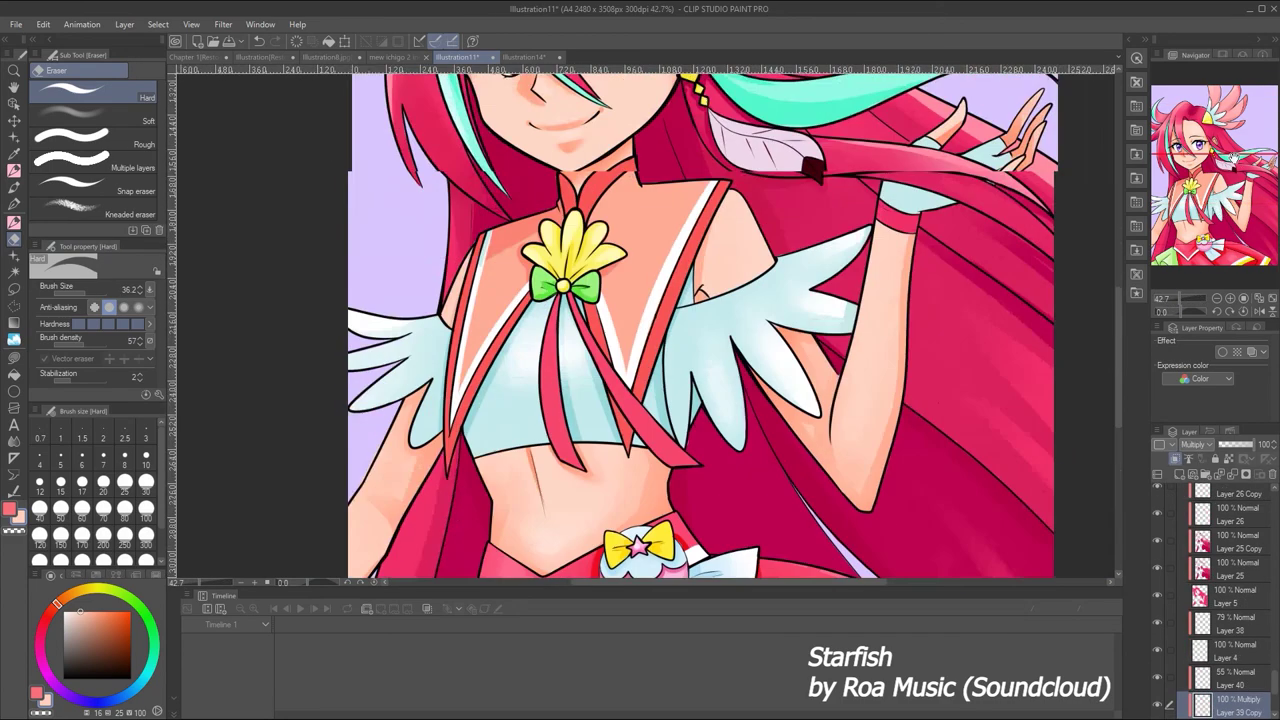
Add a clipped Multiply layer above the hanging feather, shade it pale lilac with the Mapping pen at size 36.2 and blur the shading
ctrl+shift+click(628, 244)
click(1179, 474)
click(1197, 444)
click(1200, 113)
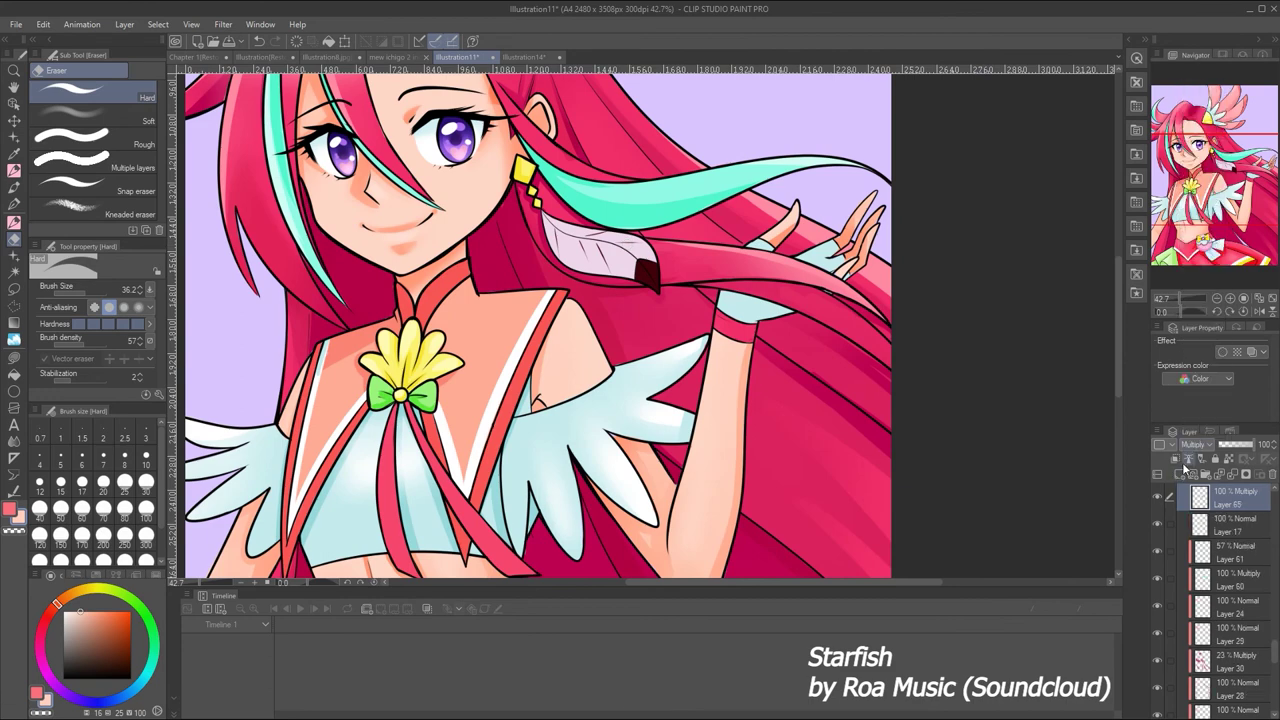
alt+click(588, 262)
key(p)
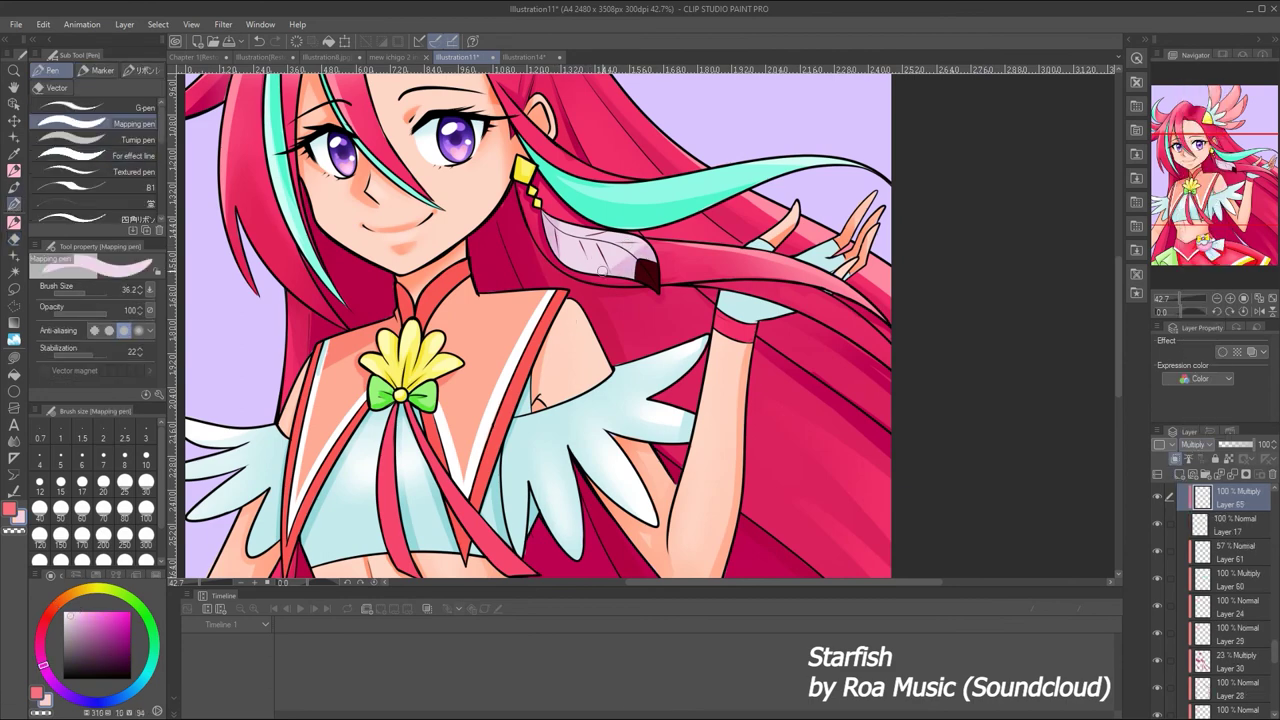
key(j)
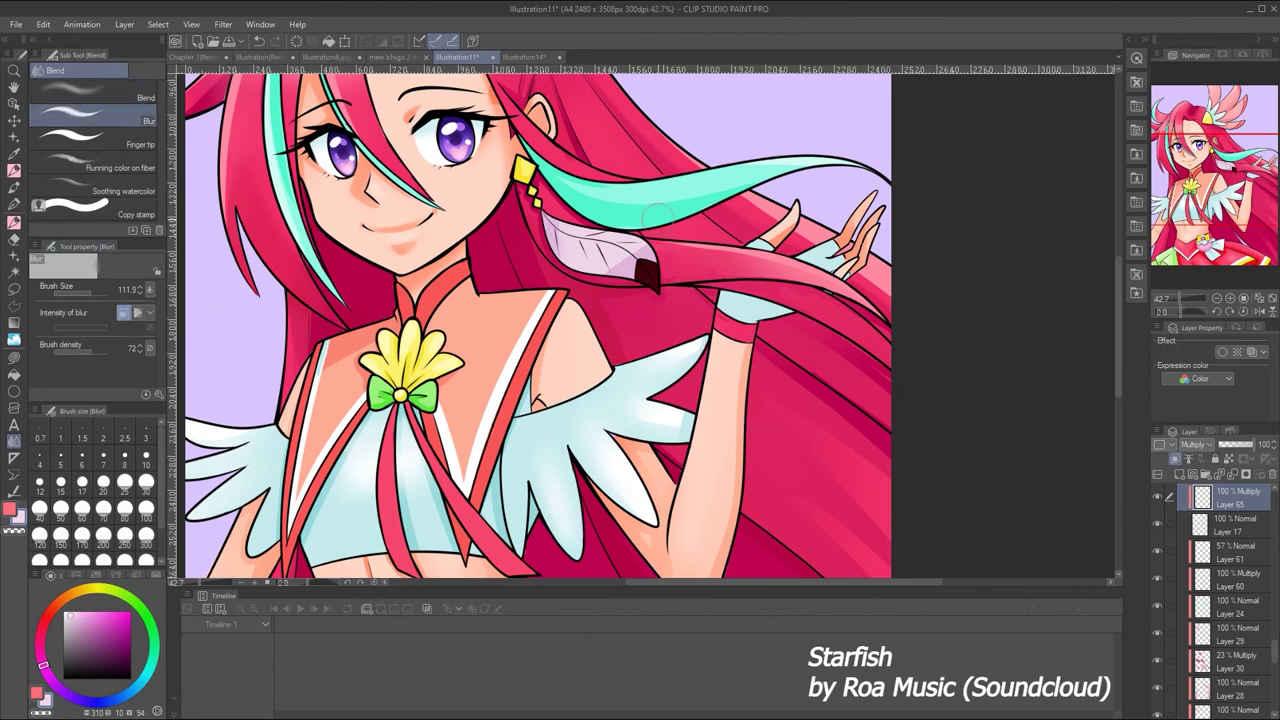
key(p)
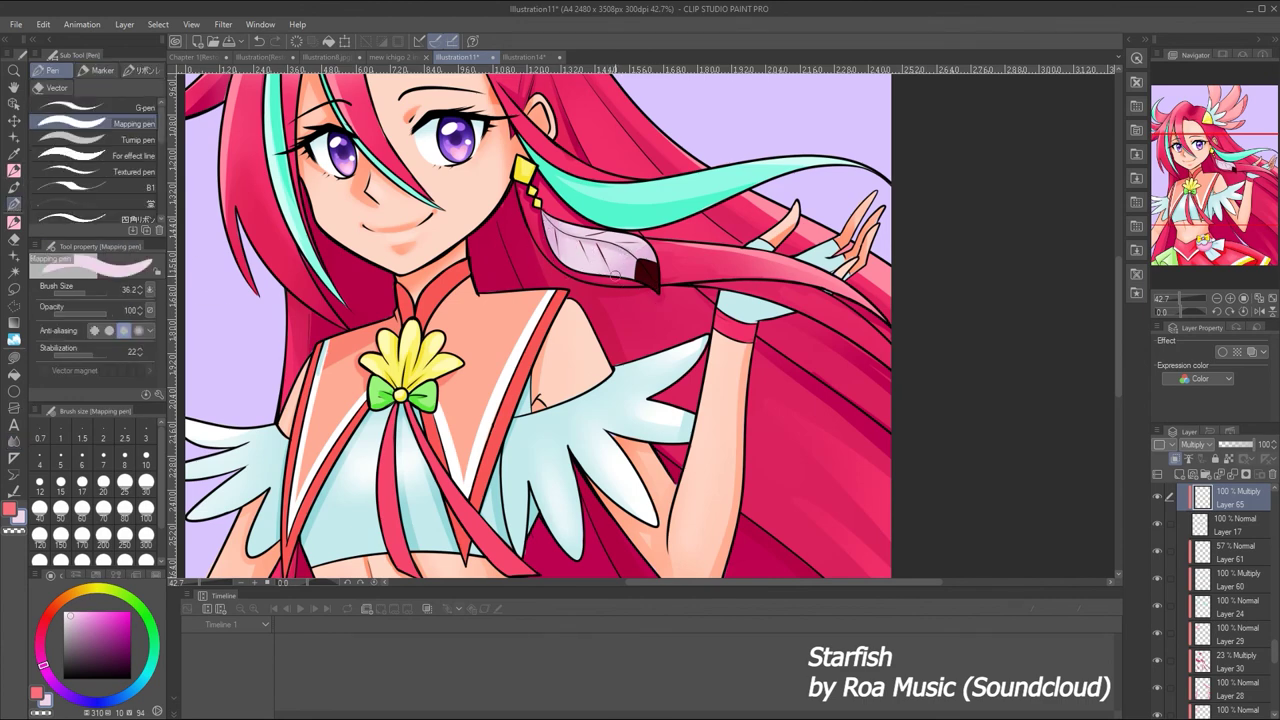
key(ctrl+z)
scroll(1170, 293, down, 5)
scroll(1170, 293, up, 4)
Paint white highlights on the hanging feather on a new clipped layer, soften them with Blur and set the layer opacity to 53%
key(ctrl+shift+n)
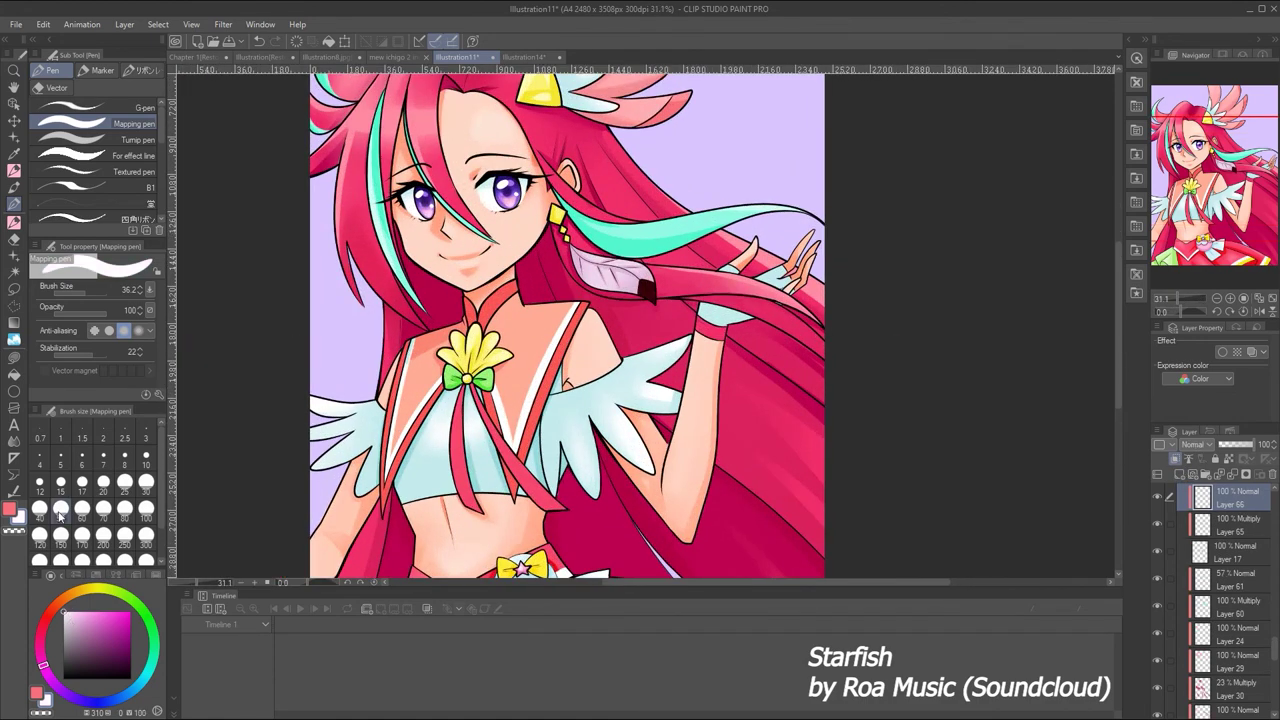
key(j)
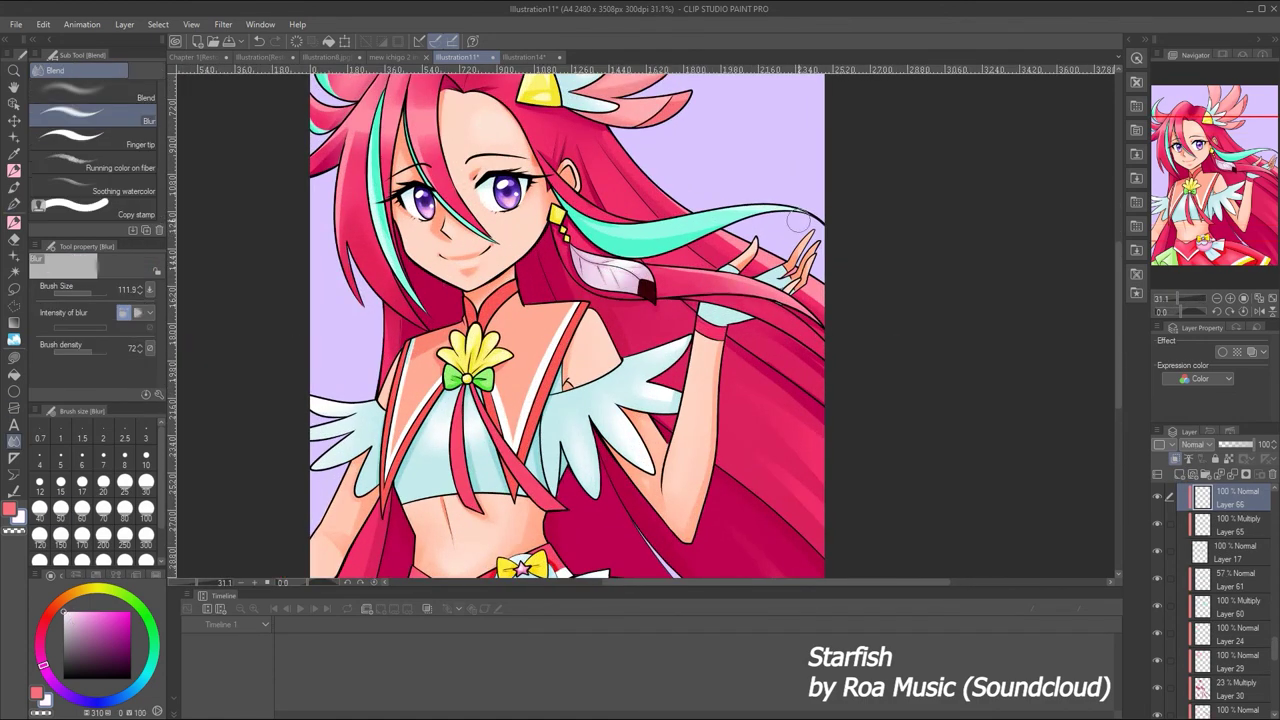
scroll(1170, 291, down, 4)
scroll(1170, 291, up, 6)
key(p)
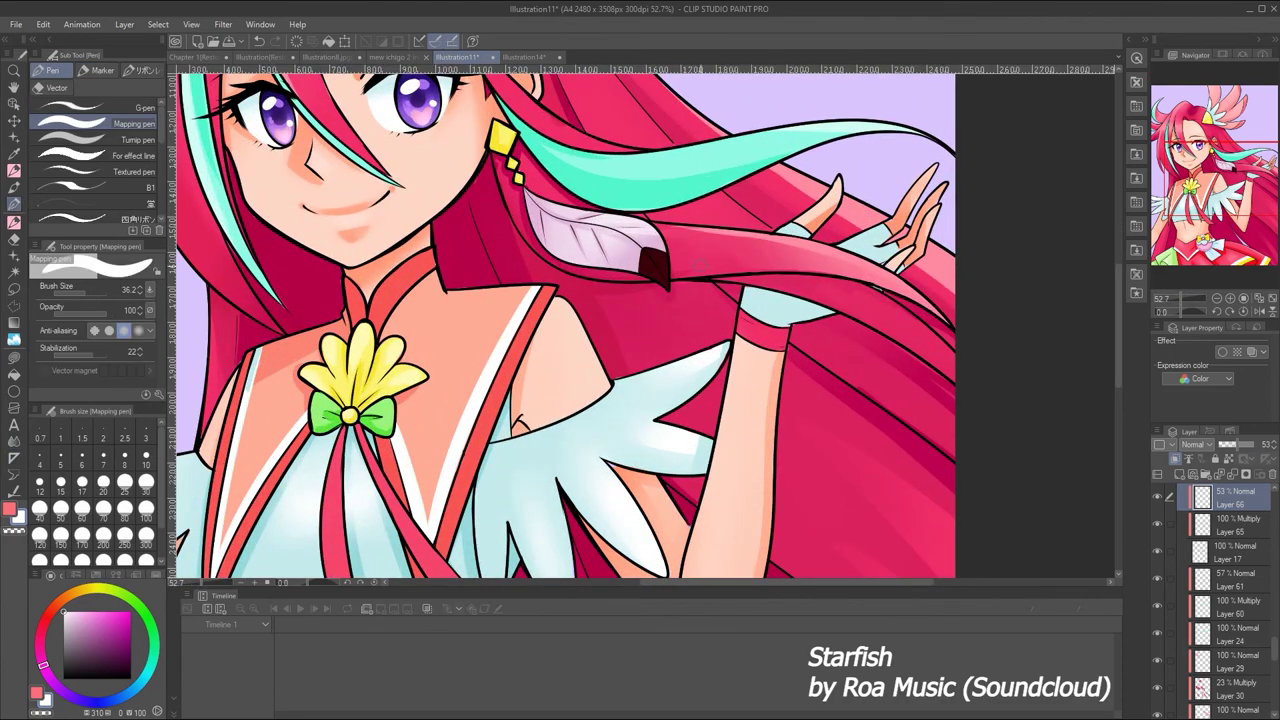
key(j)
scroll(1172, 291, down, 4)
scroll(1172, 291, up, 5)
key(p)
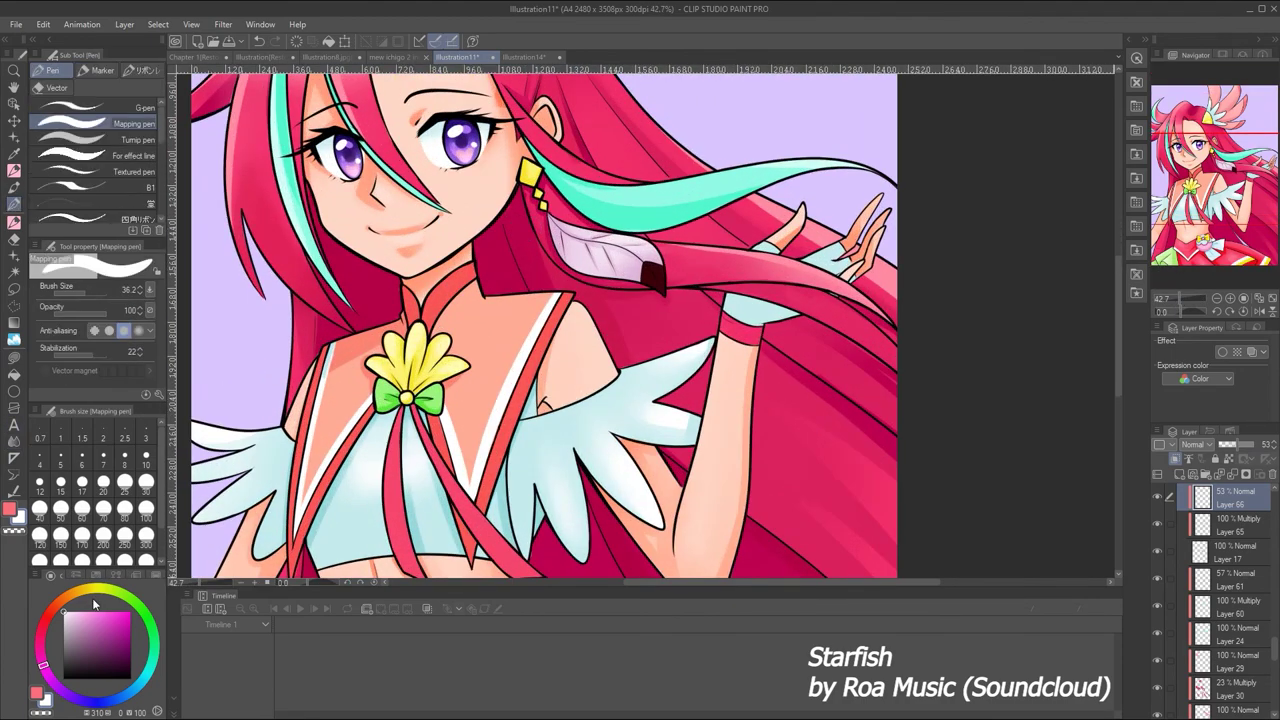
Try adding pale yellow highlights to the earring and the yellow piece of the hair ornament
click(92, 592)
key(ctrl+z)
key(ctrl+z)
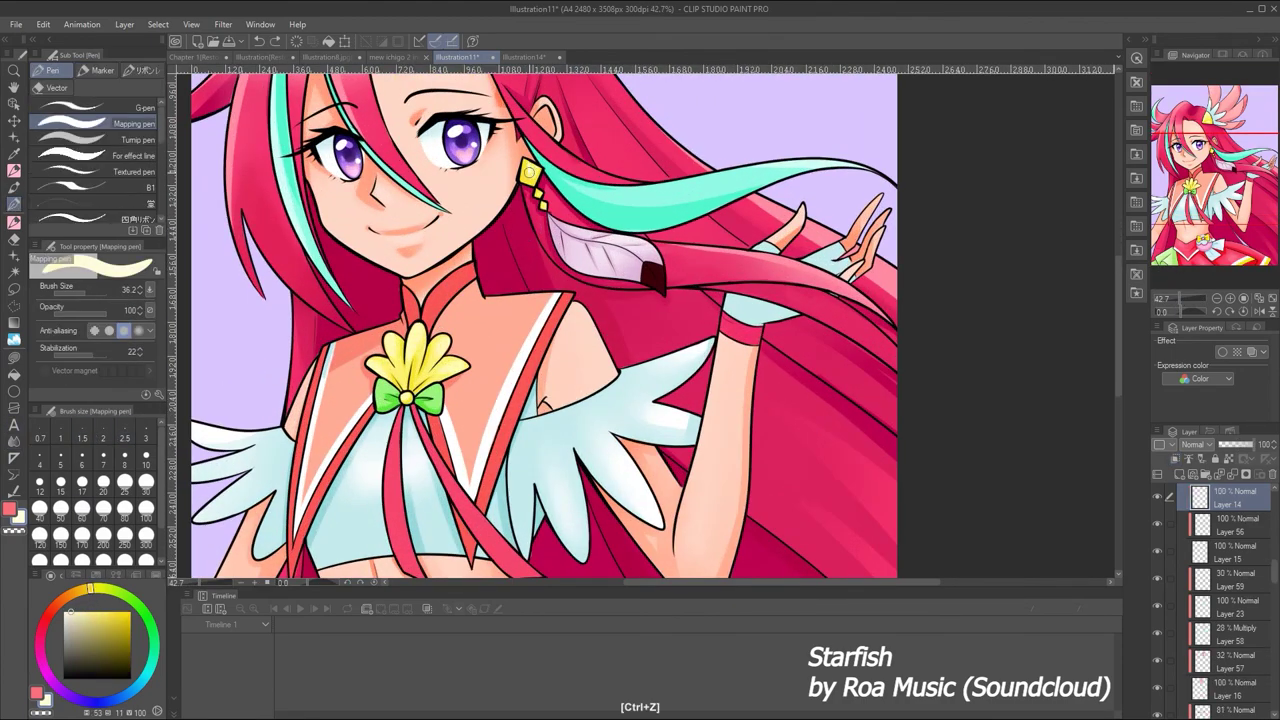
scroll(1175, 291, down, 4)
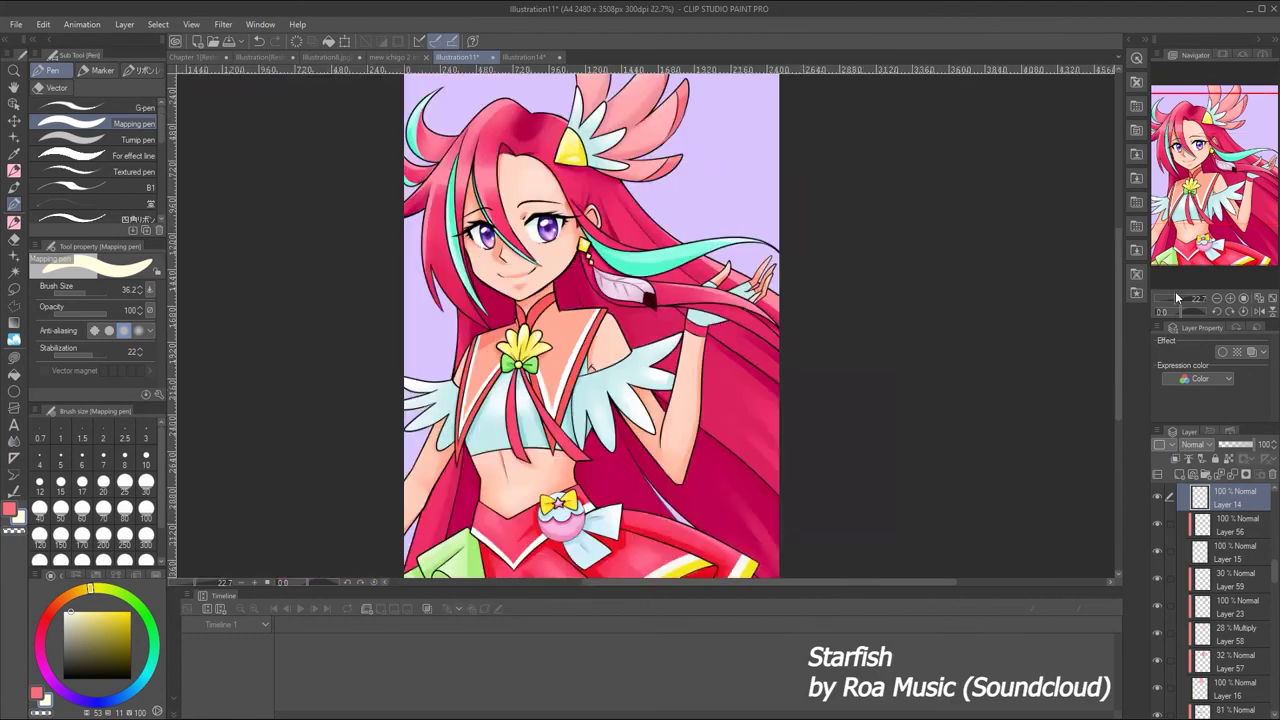
scroll(1175, 291, up, 3)
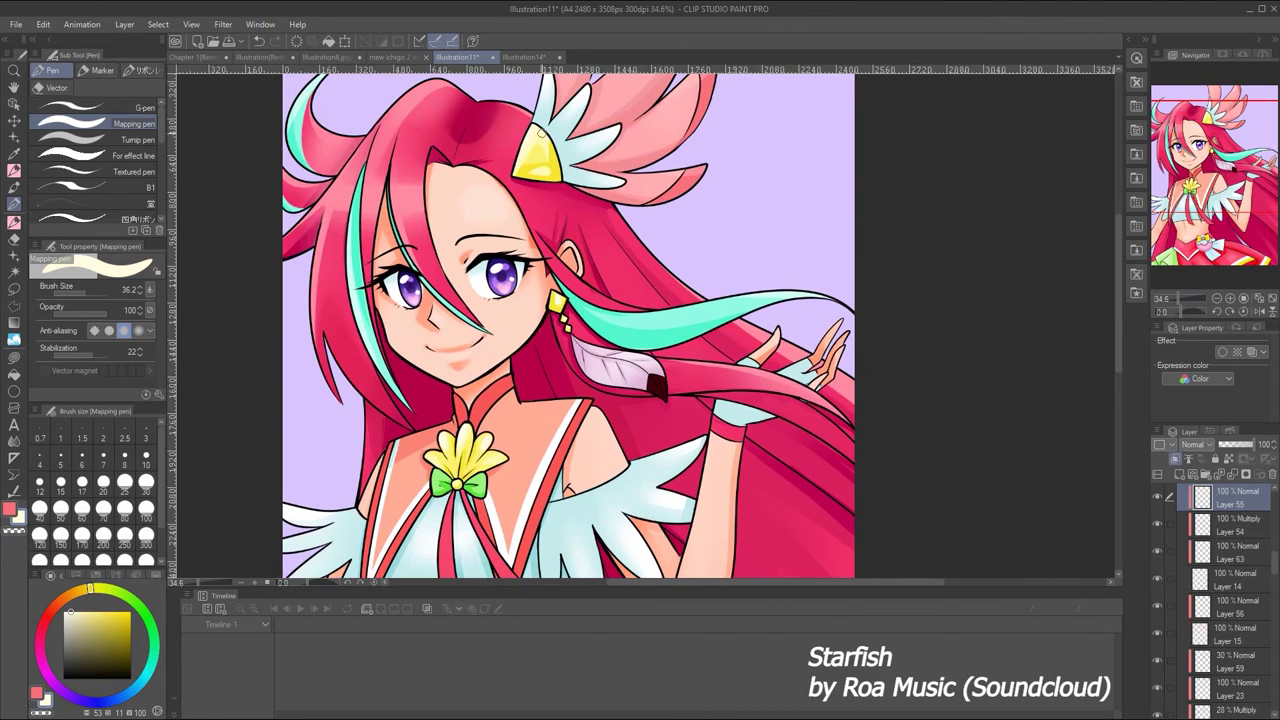
key(ctrl+z)
scroll(1168, 294, down, 4)
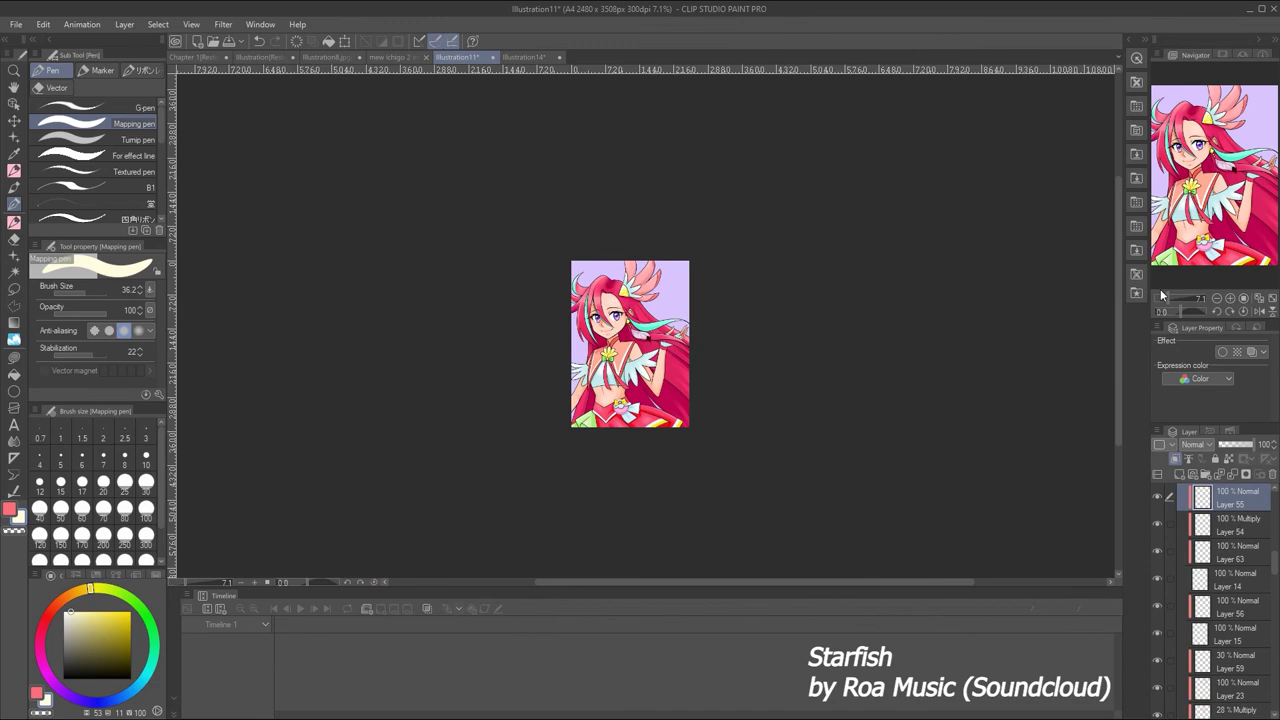
scroll(1160, 295, up, 3)
Add a layer above the hair shading and paint broad dark crimson strokes over the long hair with the Mapping pen at size 163
click(1240, 597)
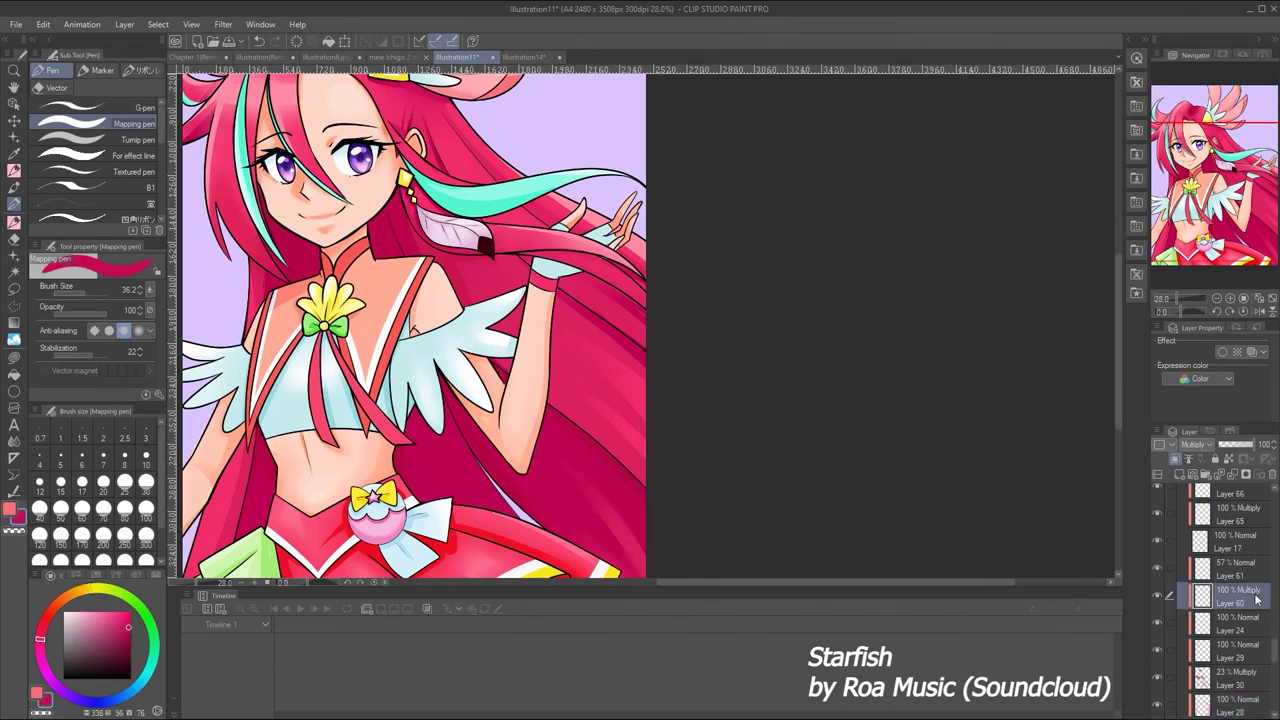
click(1186, 476)
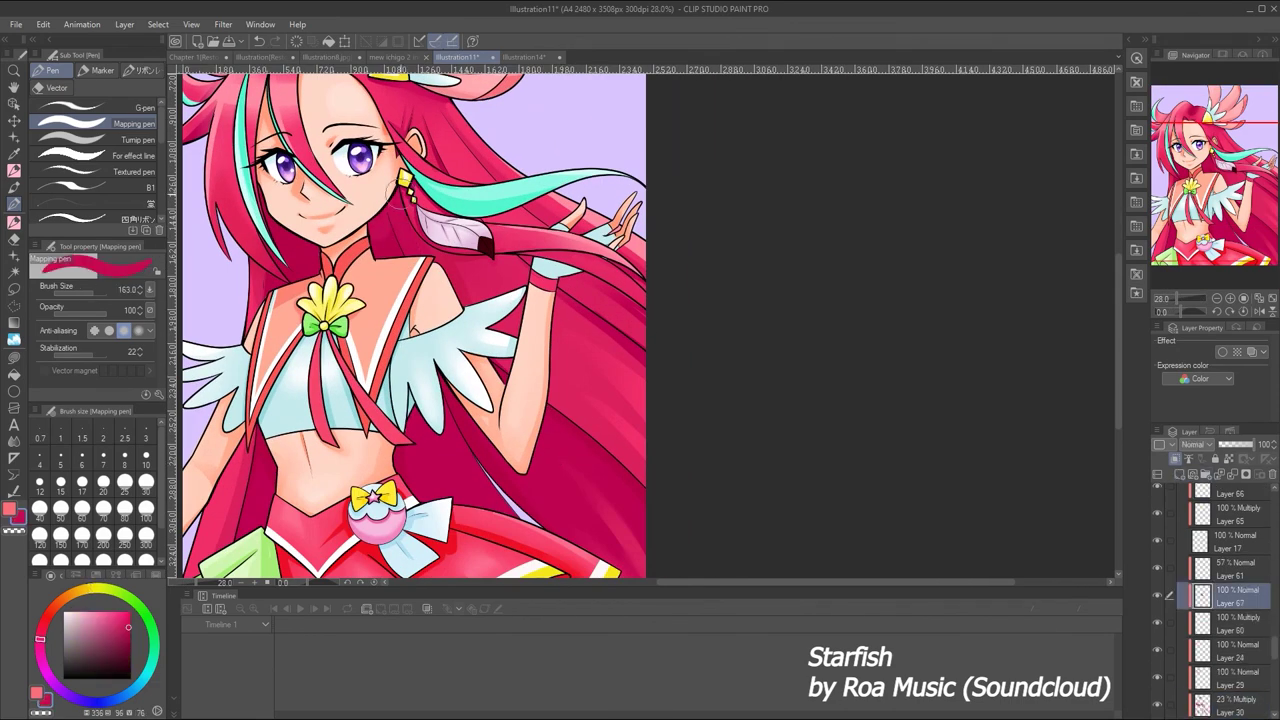
mouse_move(445, 270)
mouse_down()
mouse_move(525, 282)
mouse_move(640, 340)
mouse_up()
drag(555, 300, 640, 385)
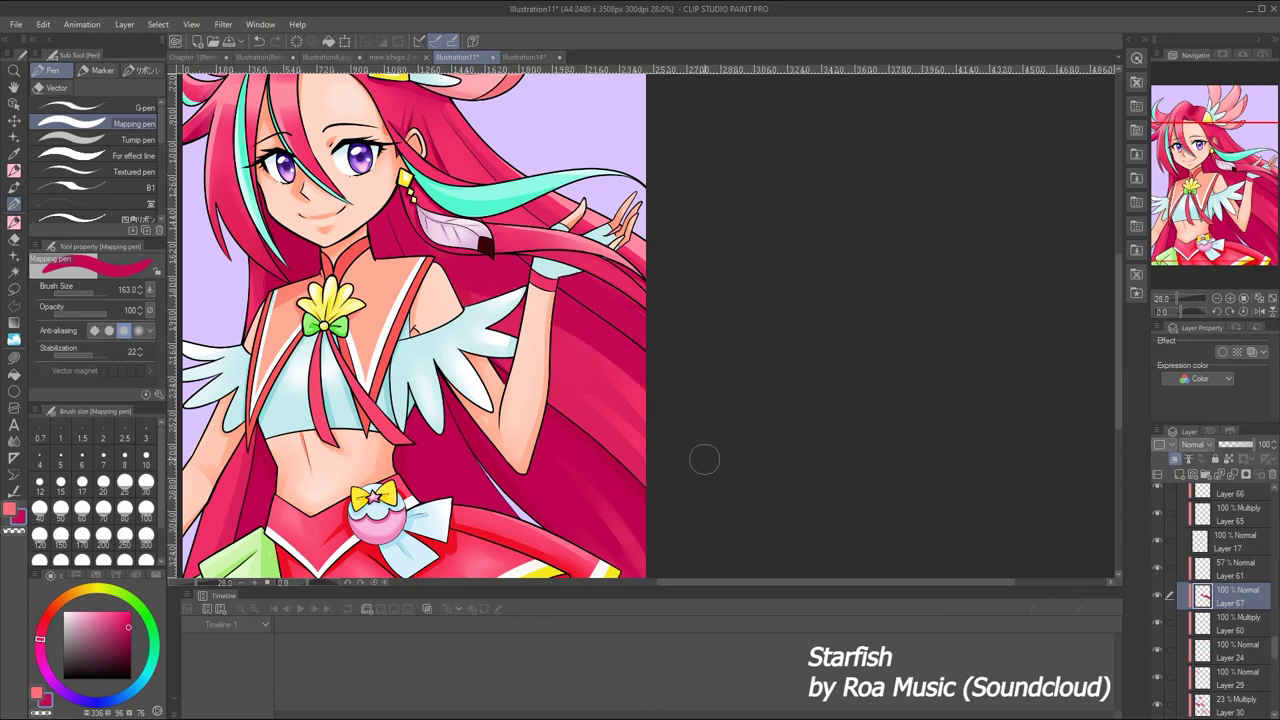
key(ctrl+z)
drag(555, 370, 640, 470)
key(ctrl+z)
key(ctrl+z)
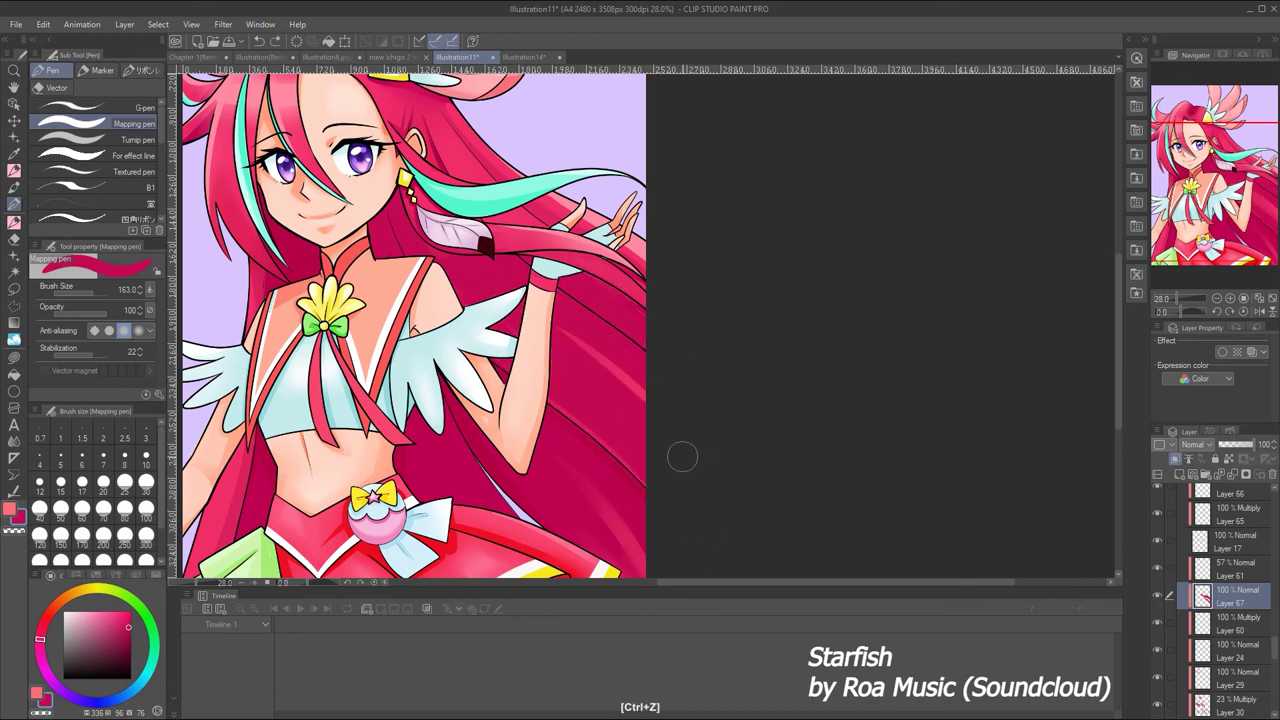
Set the new hair shading layer's opacity to 43%, refine its strokes with the Mapping pen at size 67.8 and soften them with Blur
click(1237, 444)
mouse_move(1192, 287)
mouse_down()
mouse_move(1166, 298)
mouse_move(1186, 298)
mouse_up()
key(ctrl+z)
drag(1224, 145, 1224, 135)
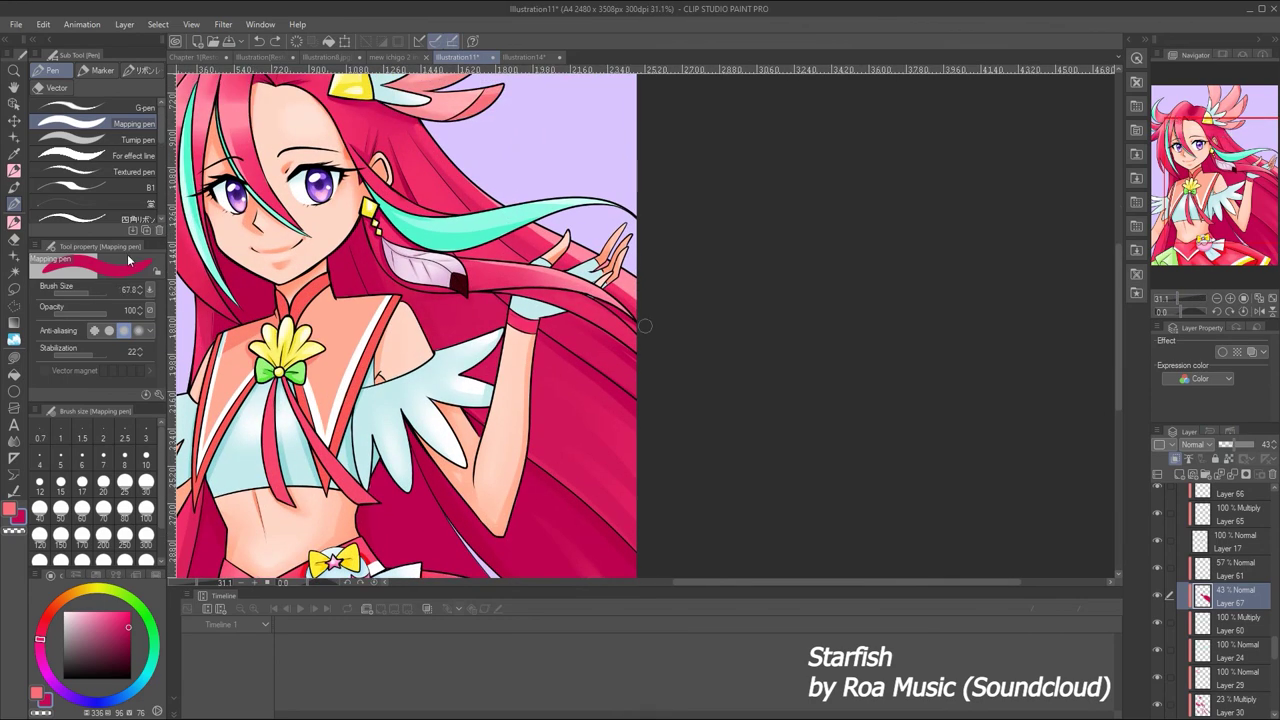
key(j)
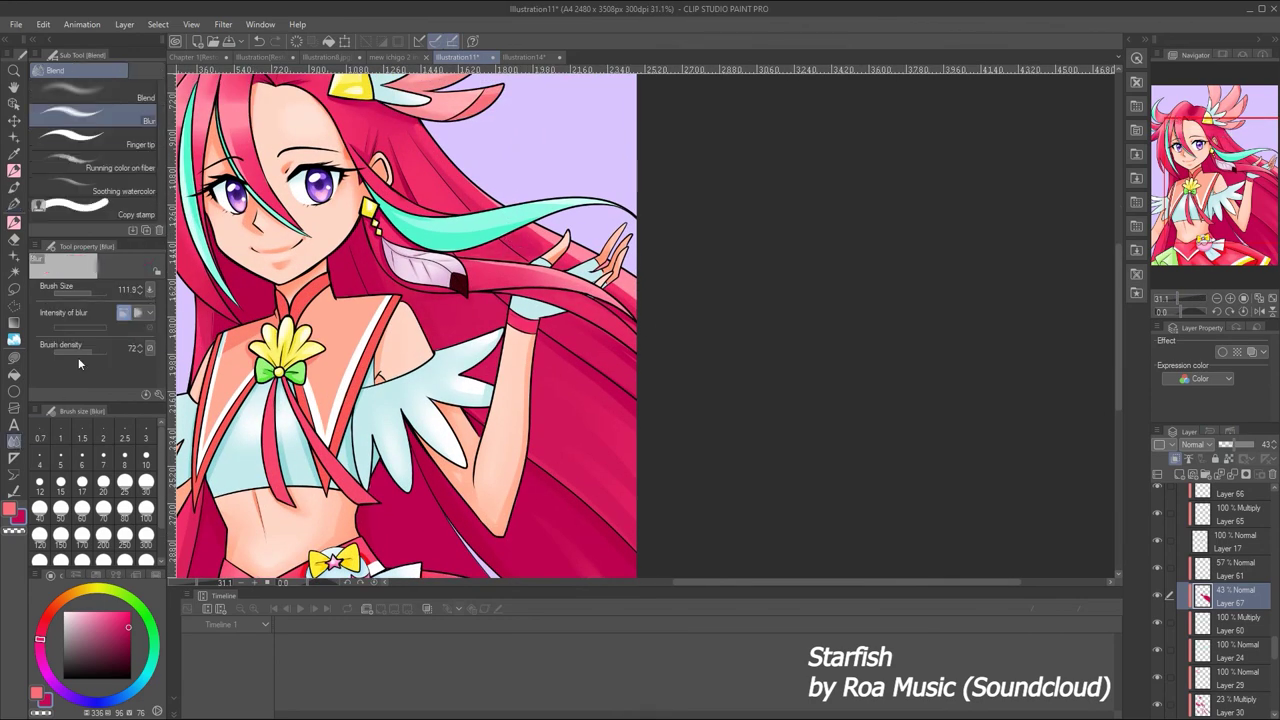
drag(1175, 298, 1173, 296)
Add a clipped layer above the orange collar, paint pale pink highlights, smooth them with the Blend tool and set the layer opacity to 57%
scroll(1220, 560, up, 5)
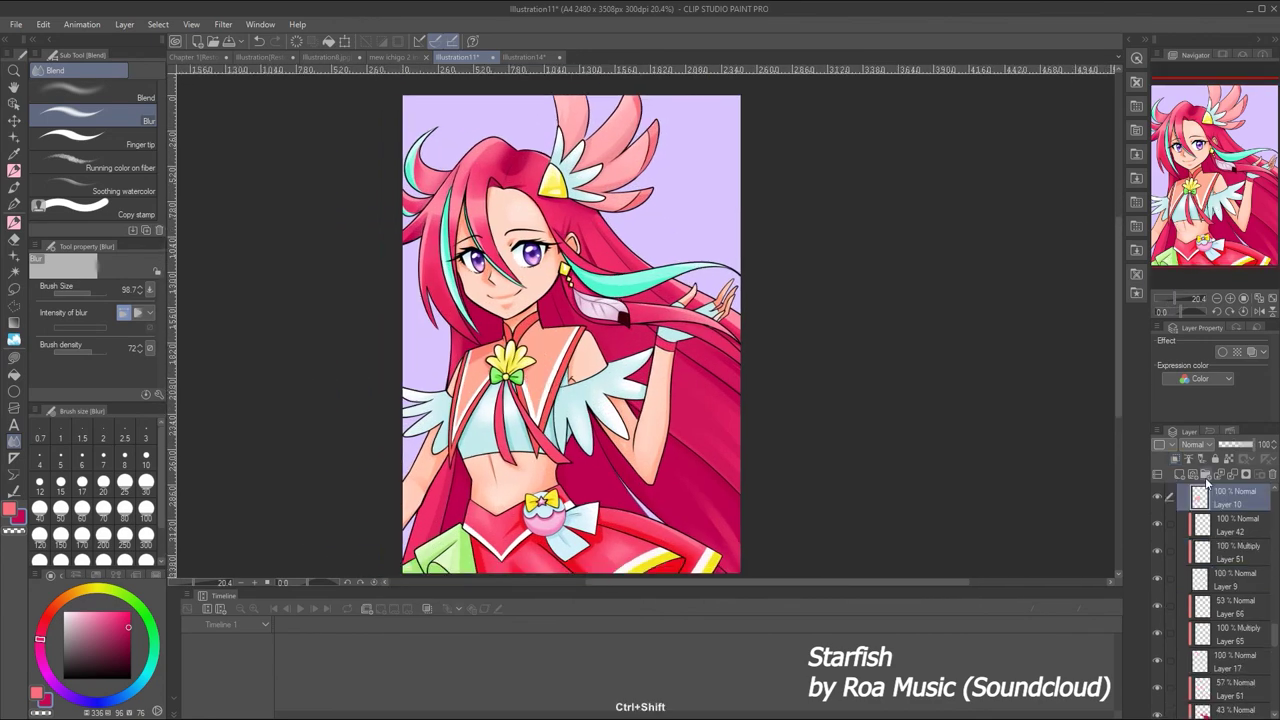
click(1220, 497)
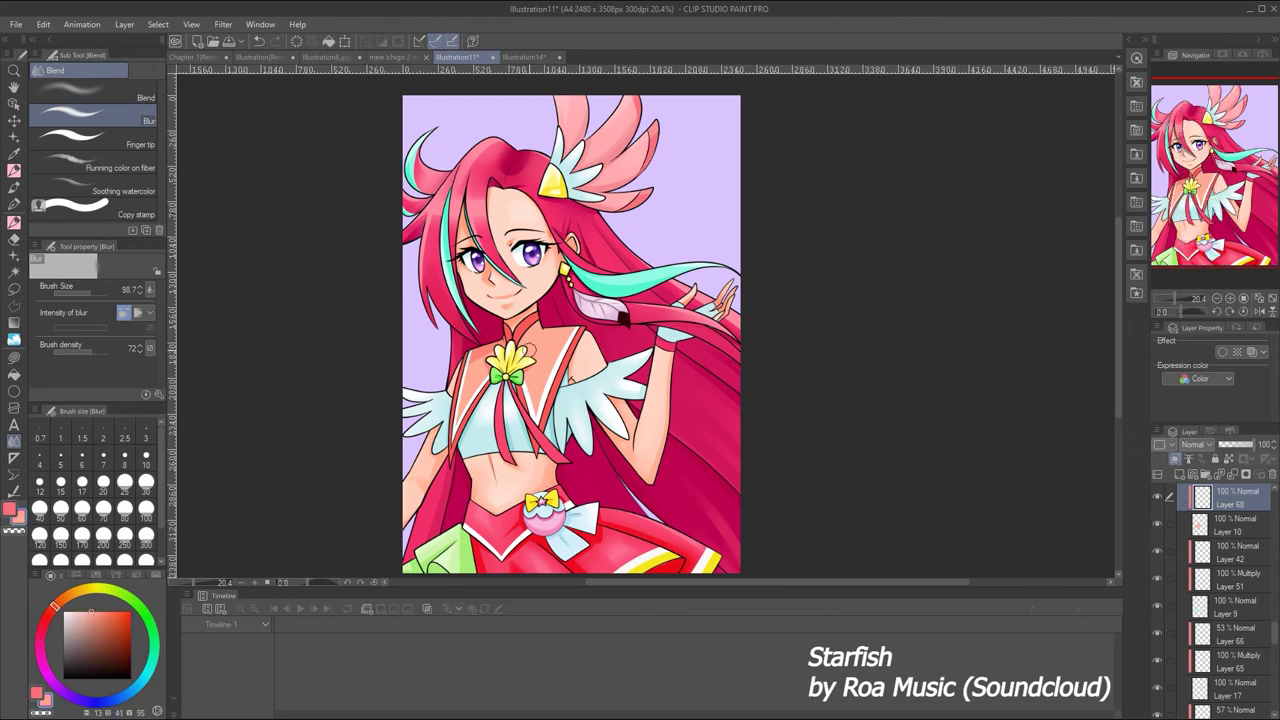
key(p)
click(15, 442)
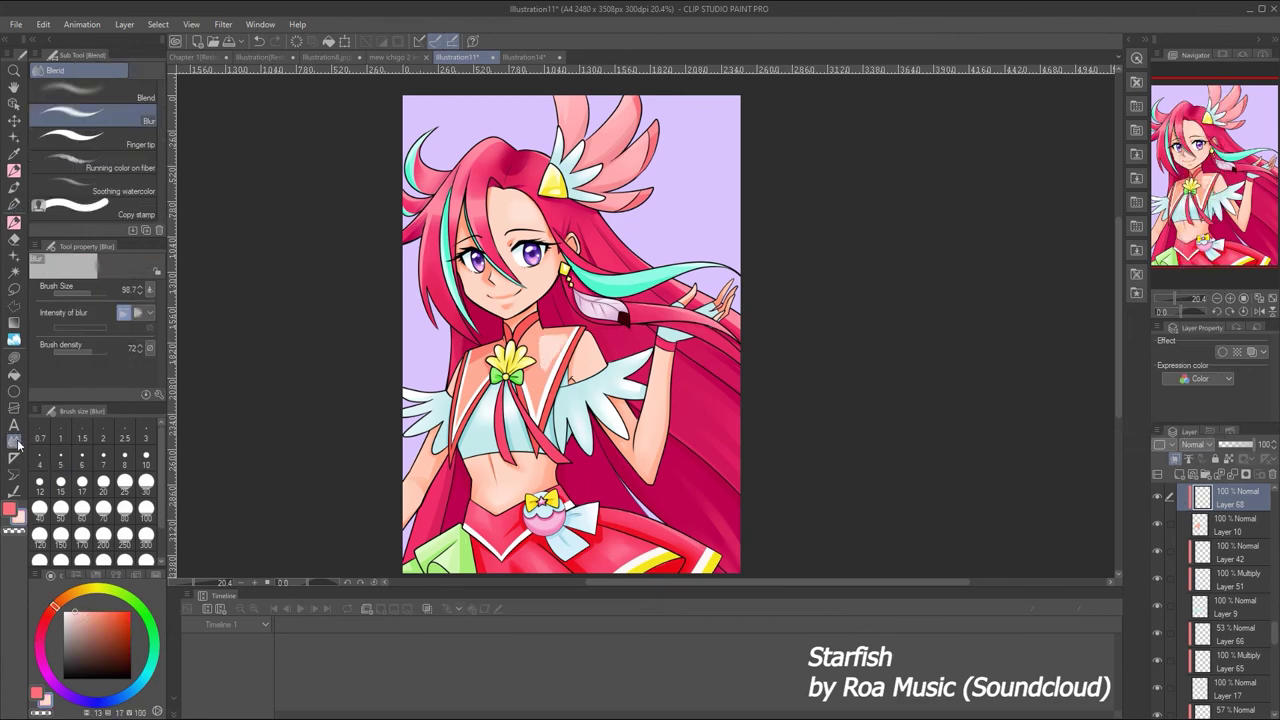
key(comma)
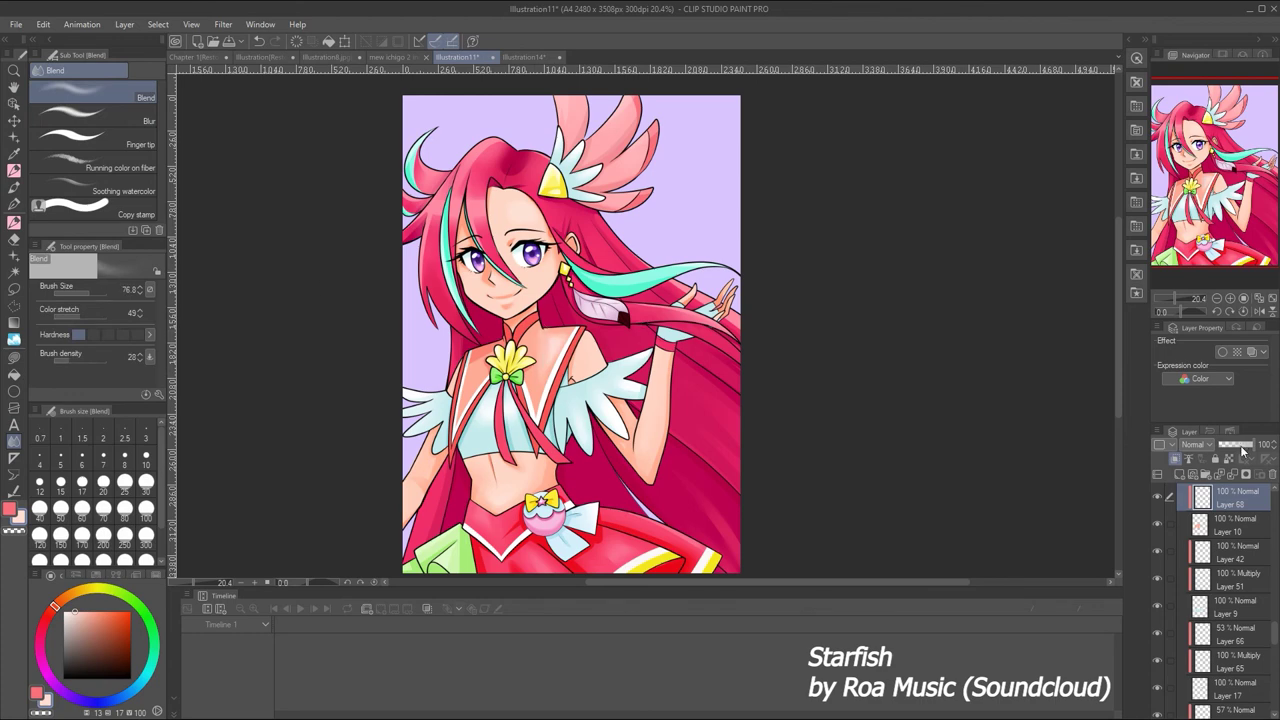
click(1237, 445)
Add a clipped Multiply layer above the collar's red trim and touch up the orange collar layer with the Hard eraser at size 36.2
drag(1160, 298, 1185, 298)
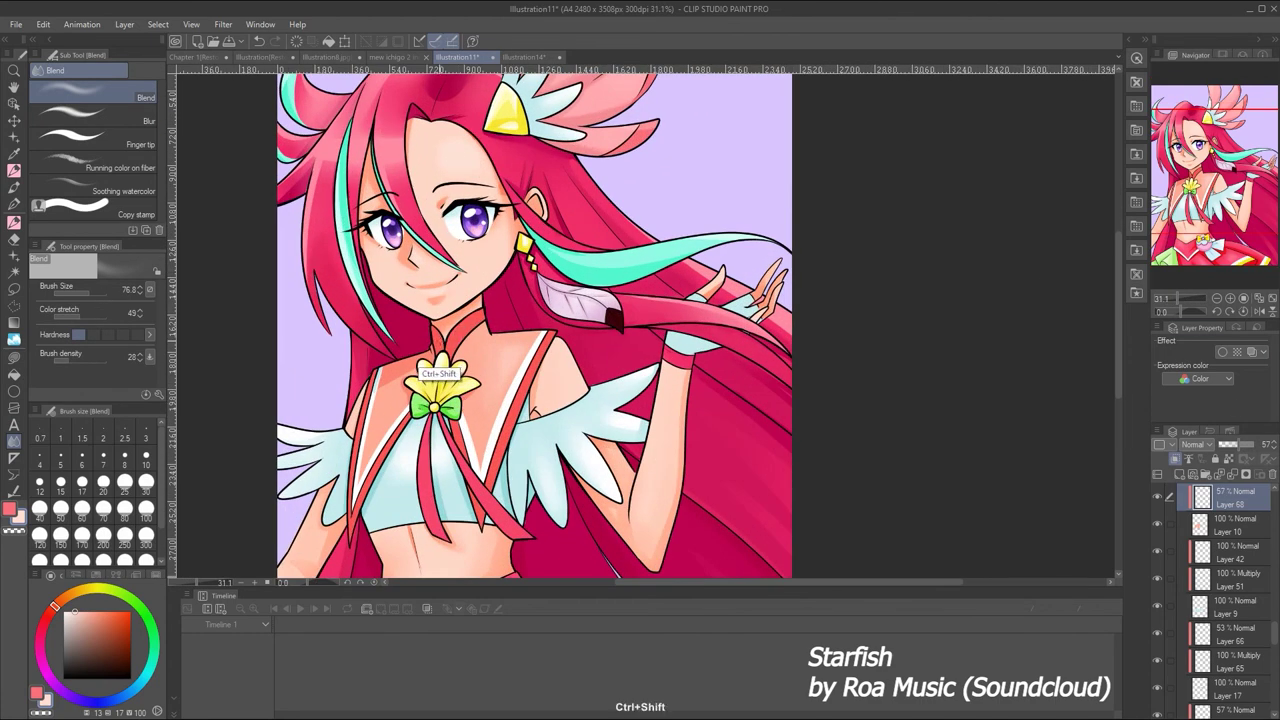
scroll(1220, 560, up, 3)
click(1230, 497)
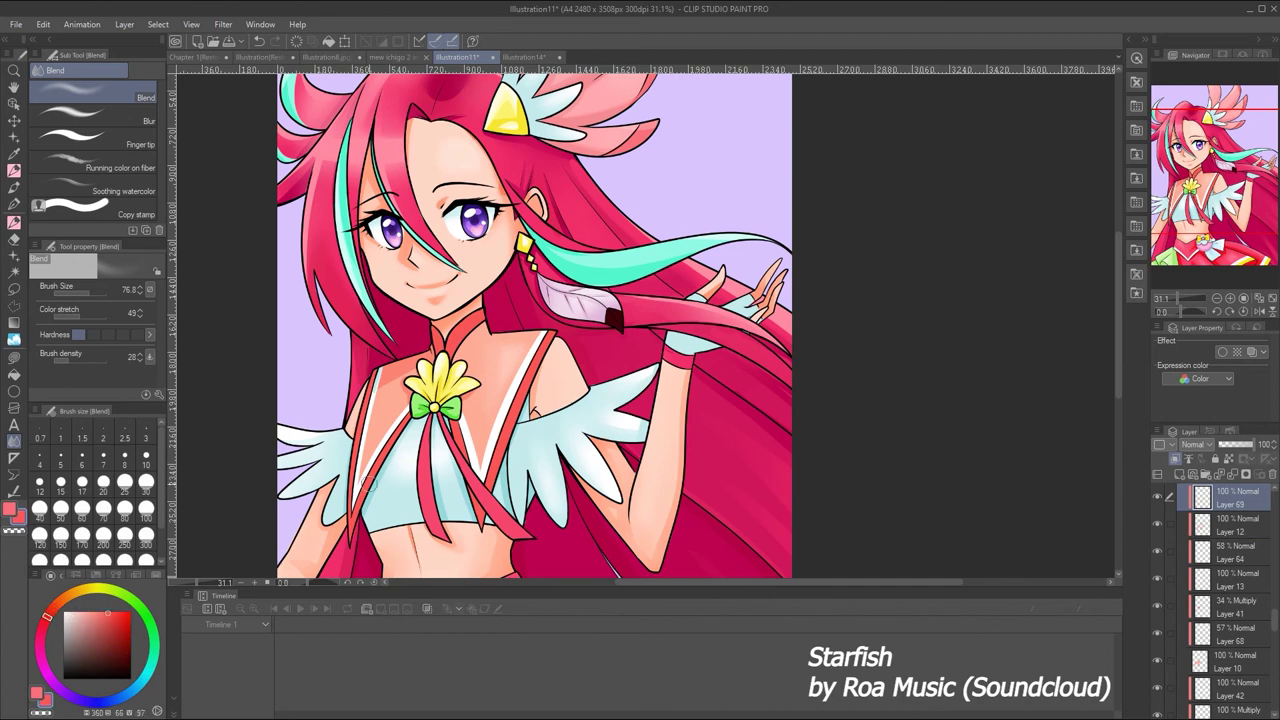
click(1200, 444)
click(1190, 120)
key(p)
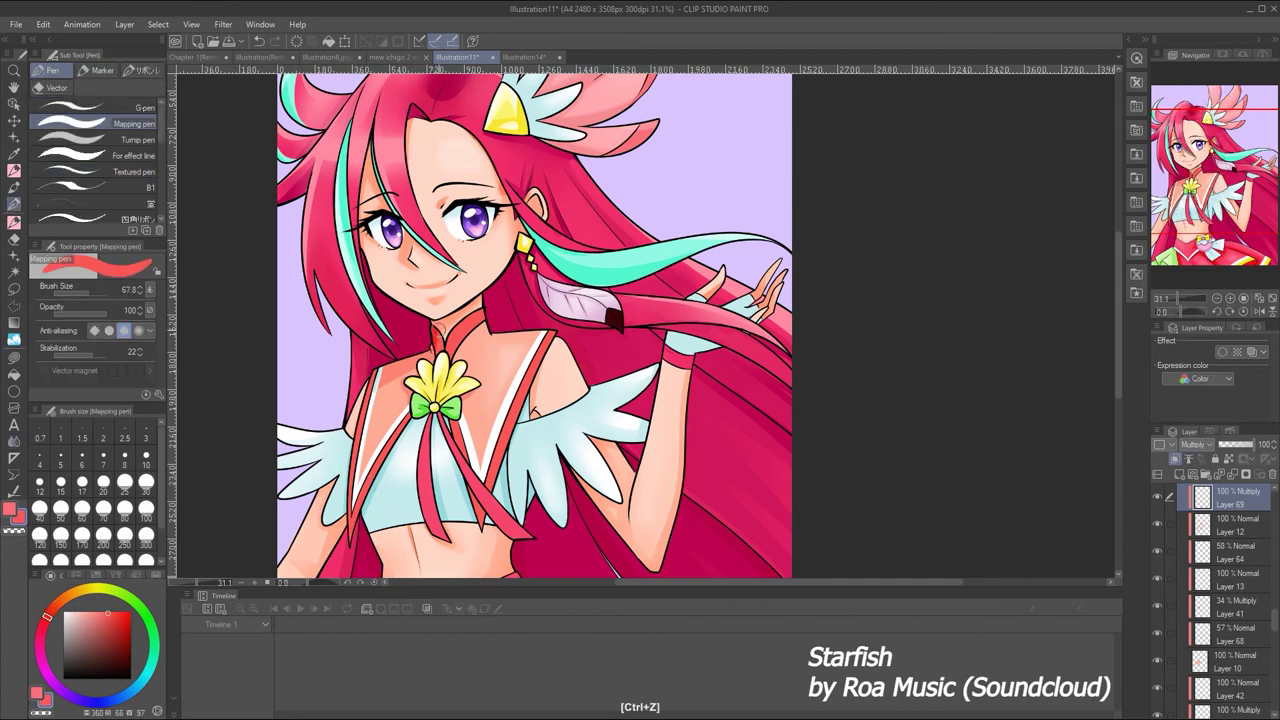
click(1230, 662)
click(14, 240)
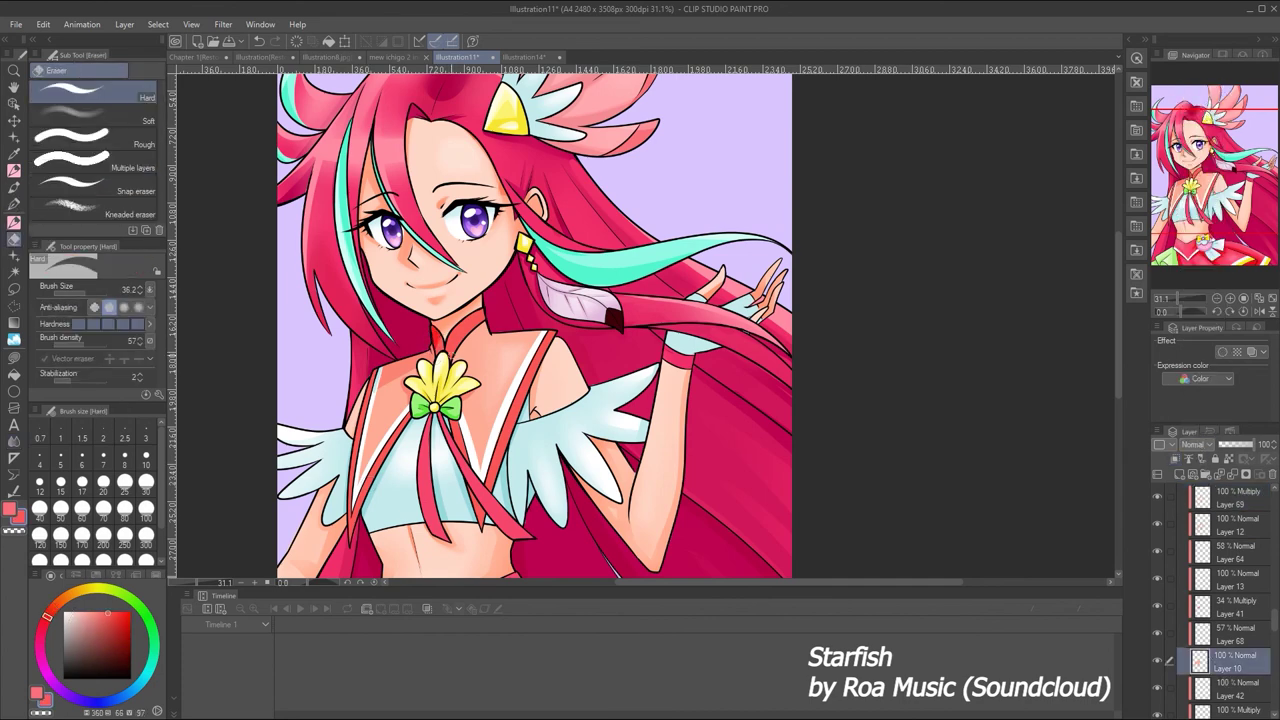
Shade the collar's red trim below the brooch and near its pointed ends with red, using the Mapping pen at size 67.8
click(1230, 497)
scroll(1220, 560, up, 3)
key(p)
key(ctrl+z)
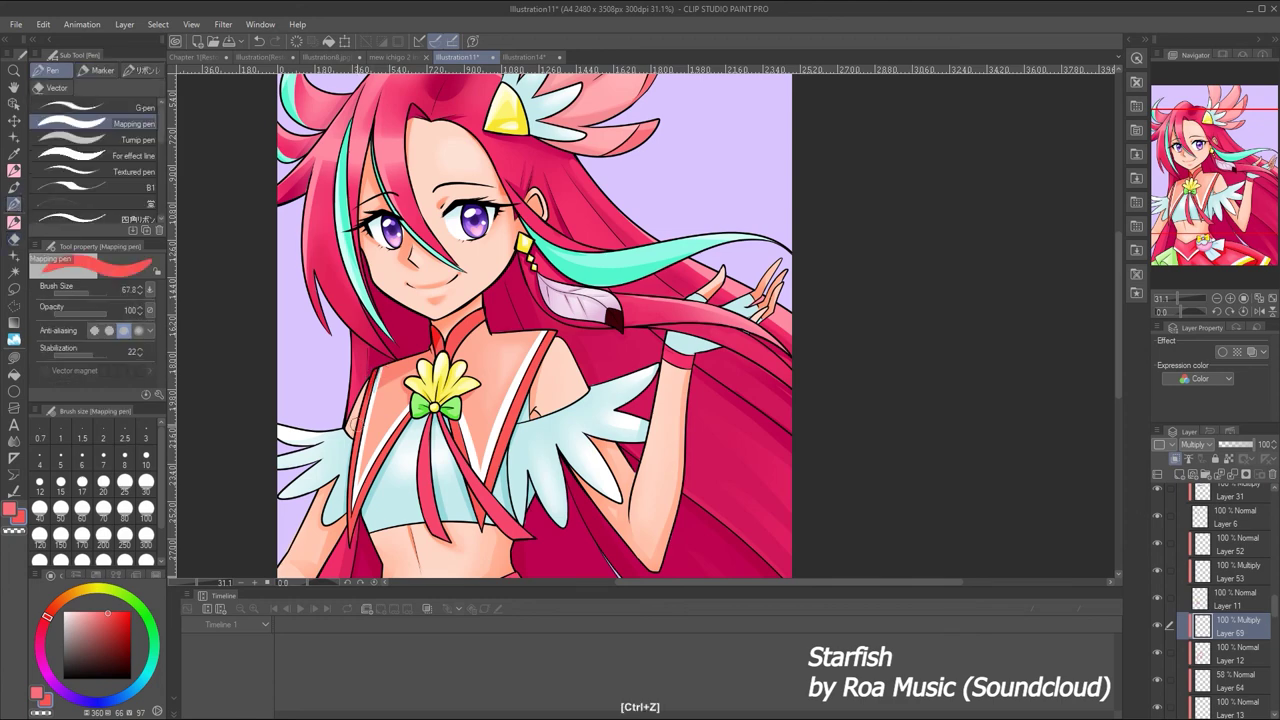
key(ctrl+z)
key(ctrl+z)
key(ctrl+z)
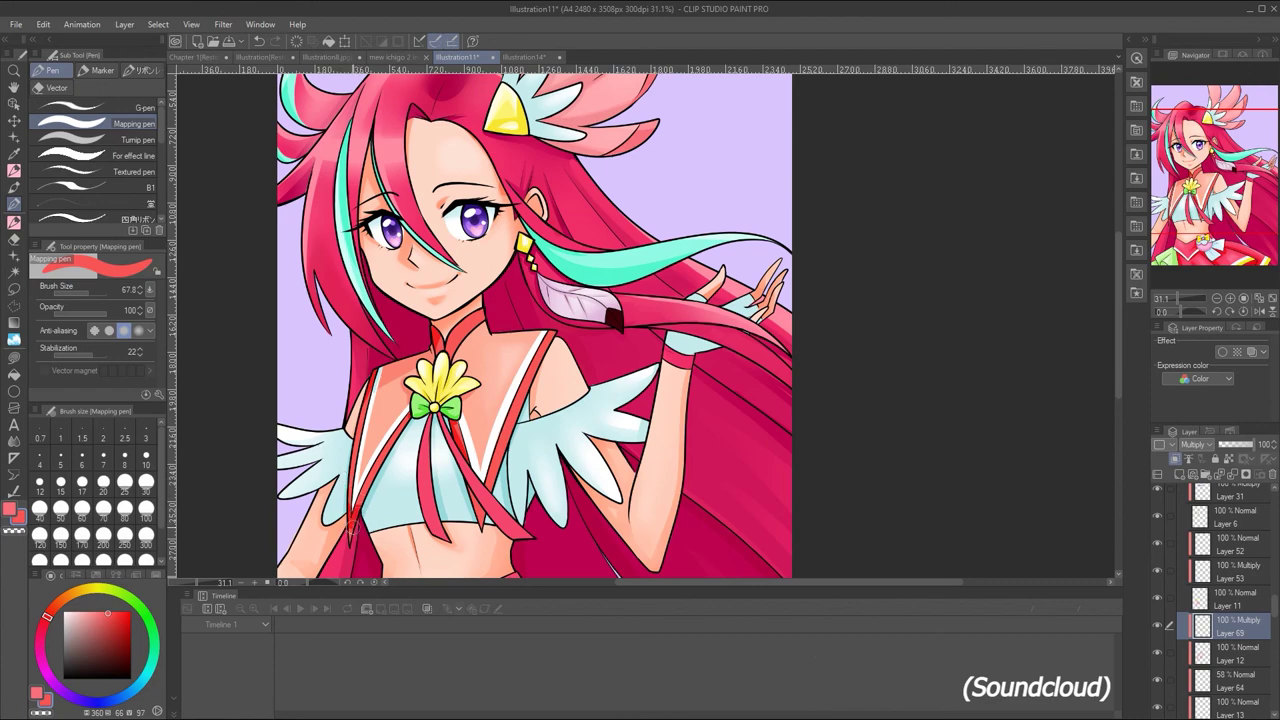